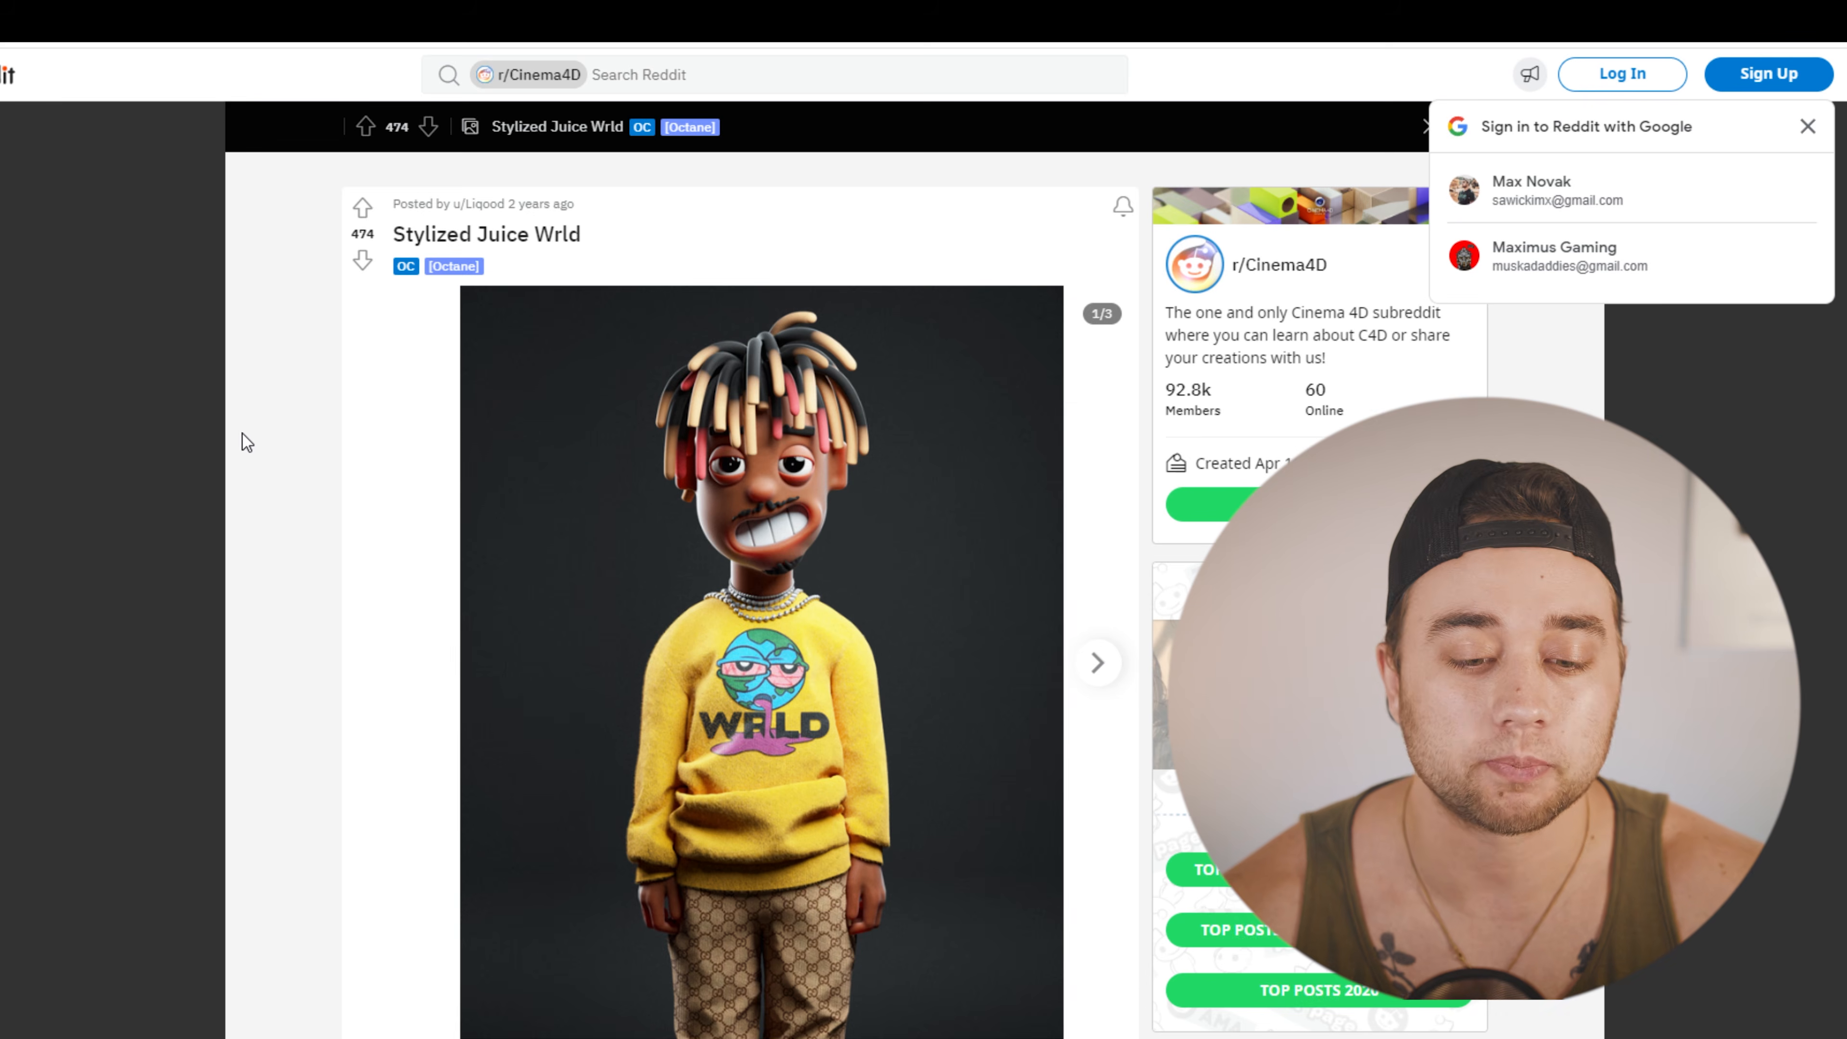
Step: Look through the images in the Stylized Juice Wrld Reddit post and view the purple-dreadlocked character reference image
scroll(230, 401, "up", 5)
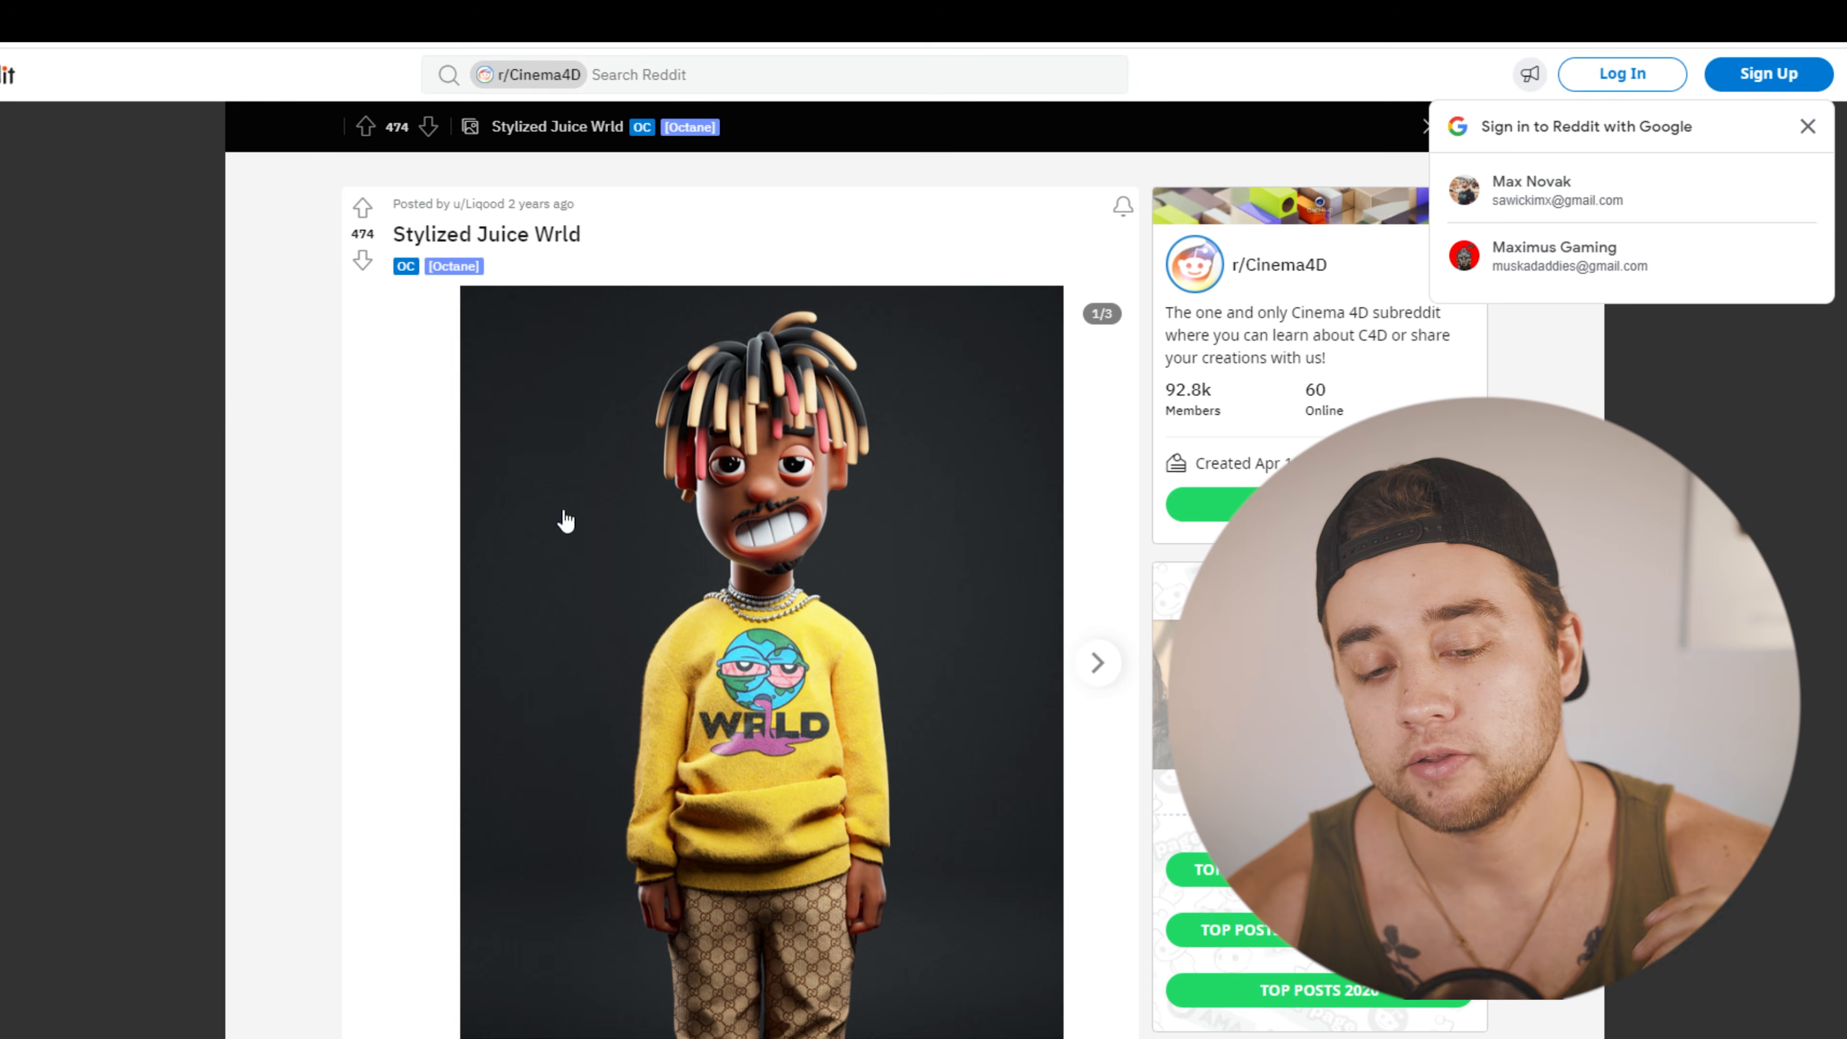
left_click(1104, 673)
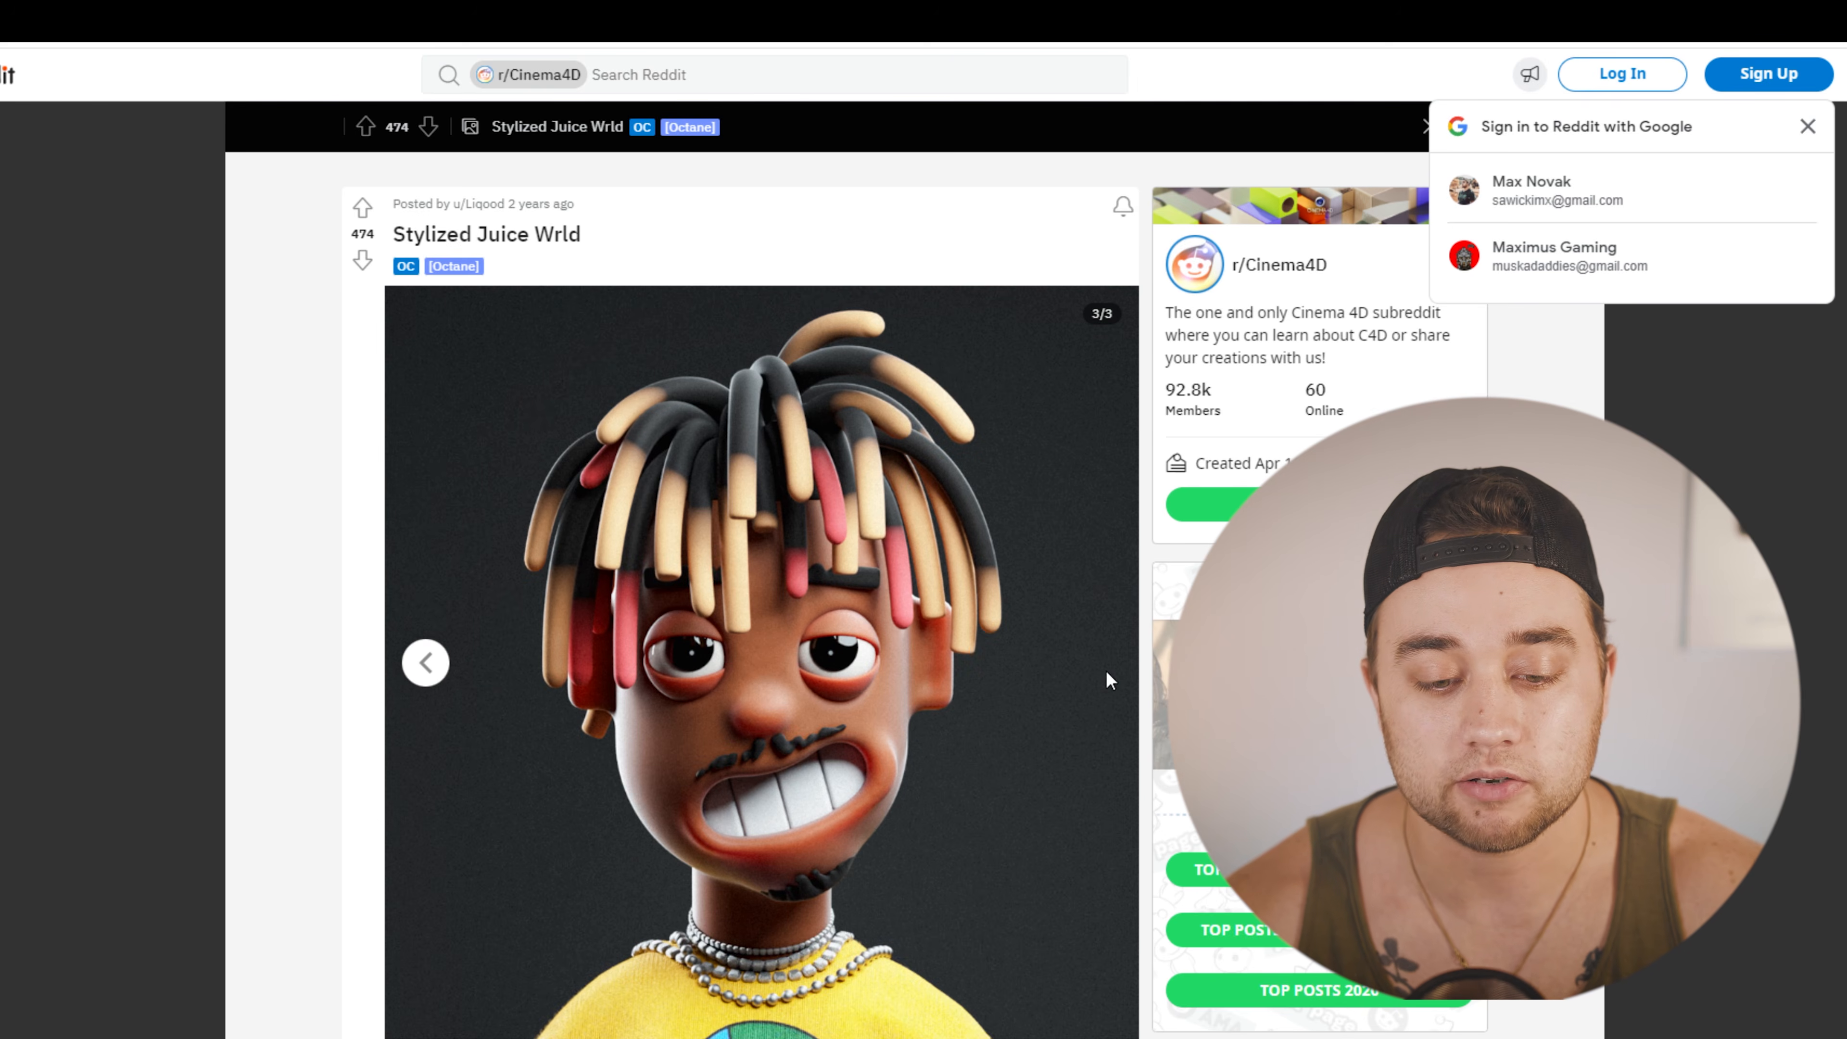
scroll(945, 671, "down", 1)
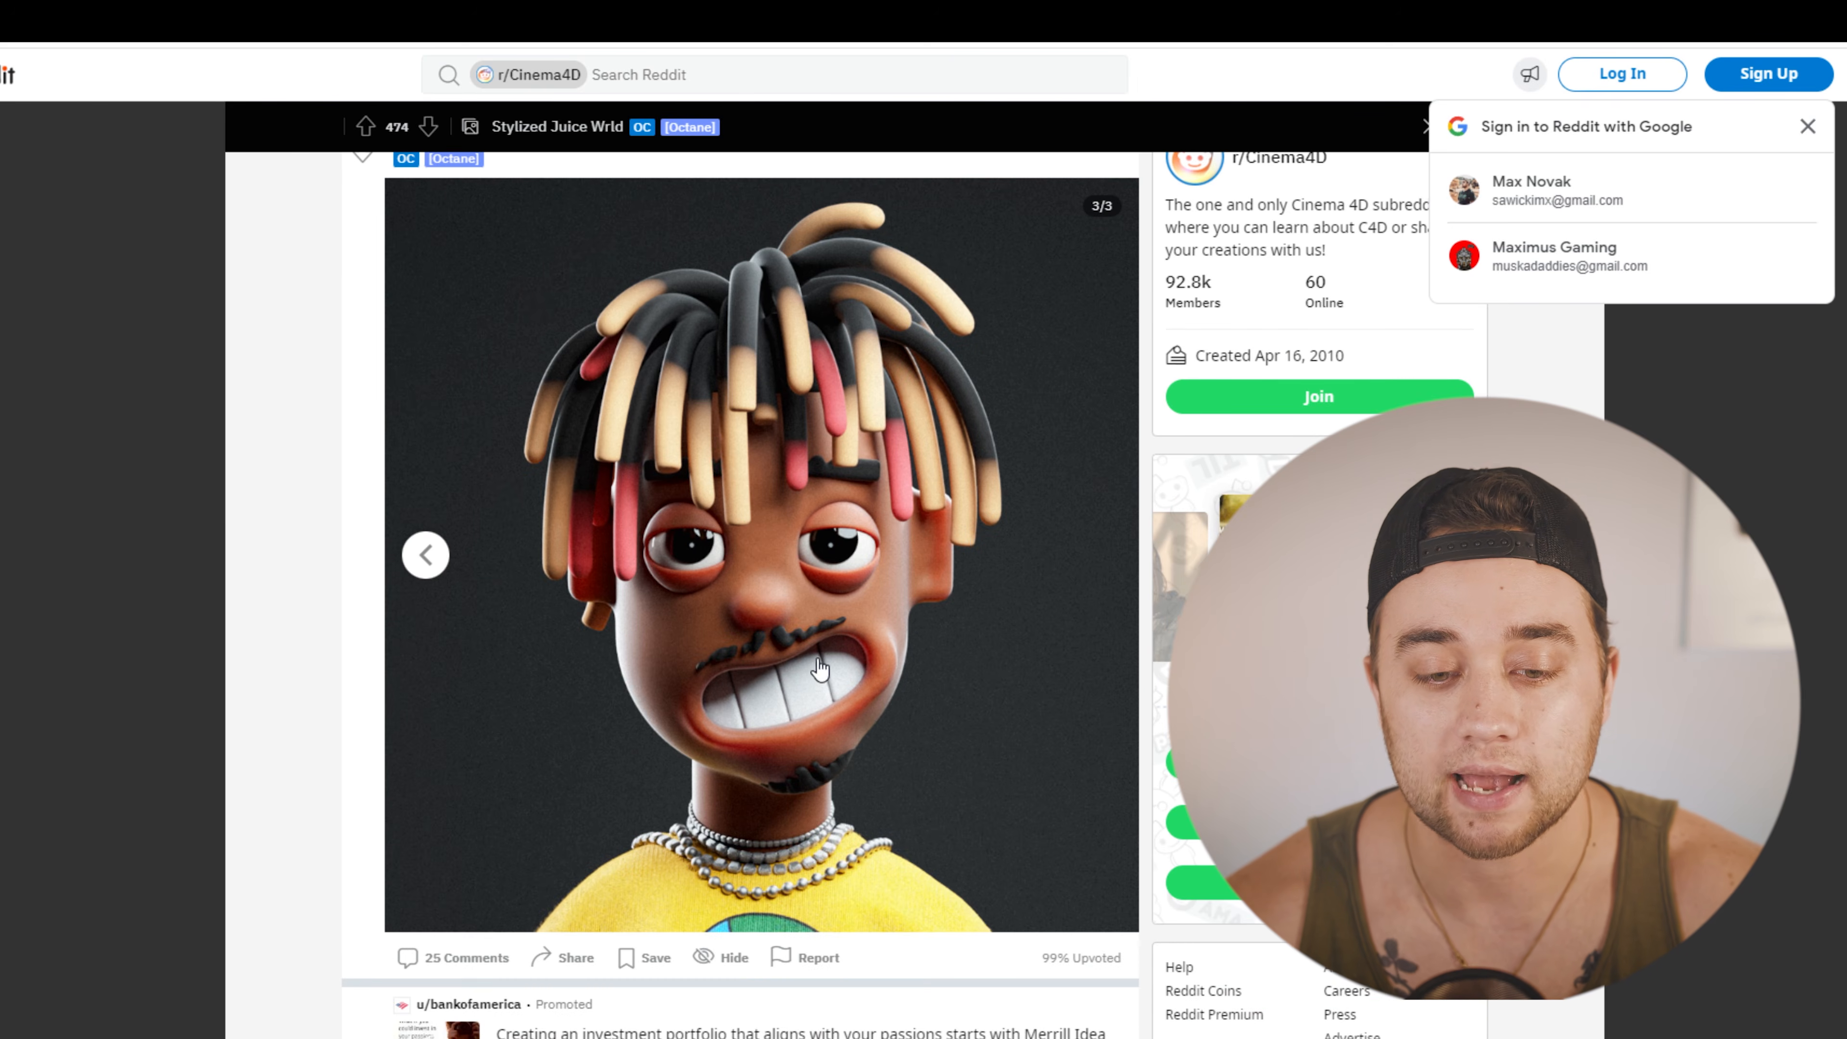
left_click(429, 561)
left_click(431, 564)
scroll(767, 617, "up", 1)
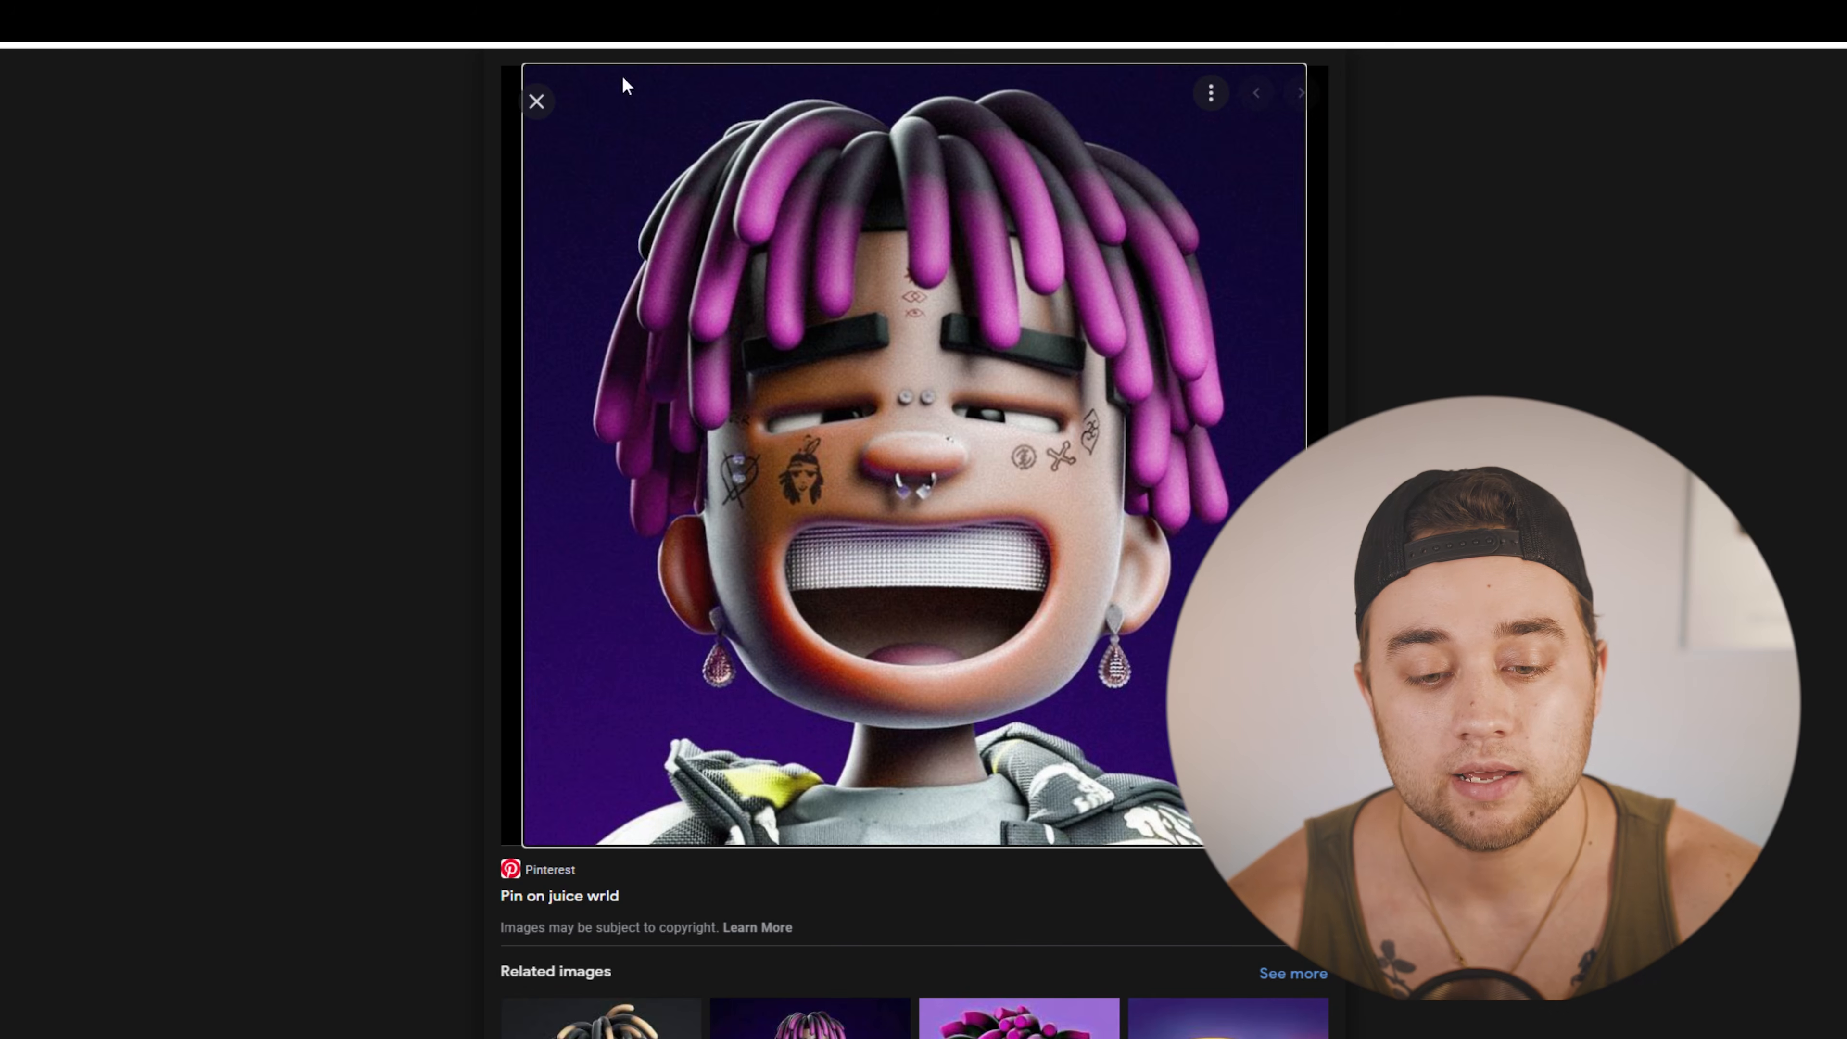
scroll(352, 637, "down", 5)
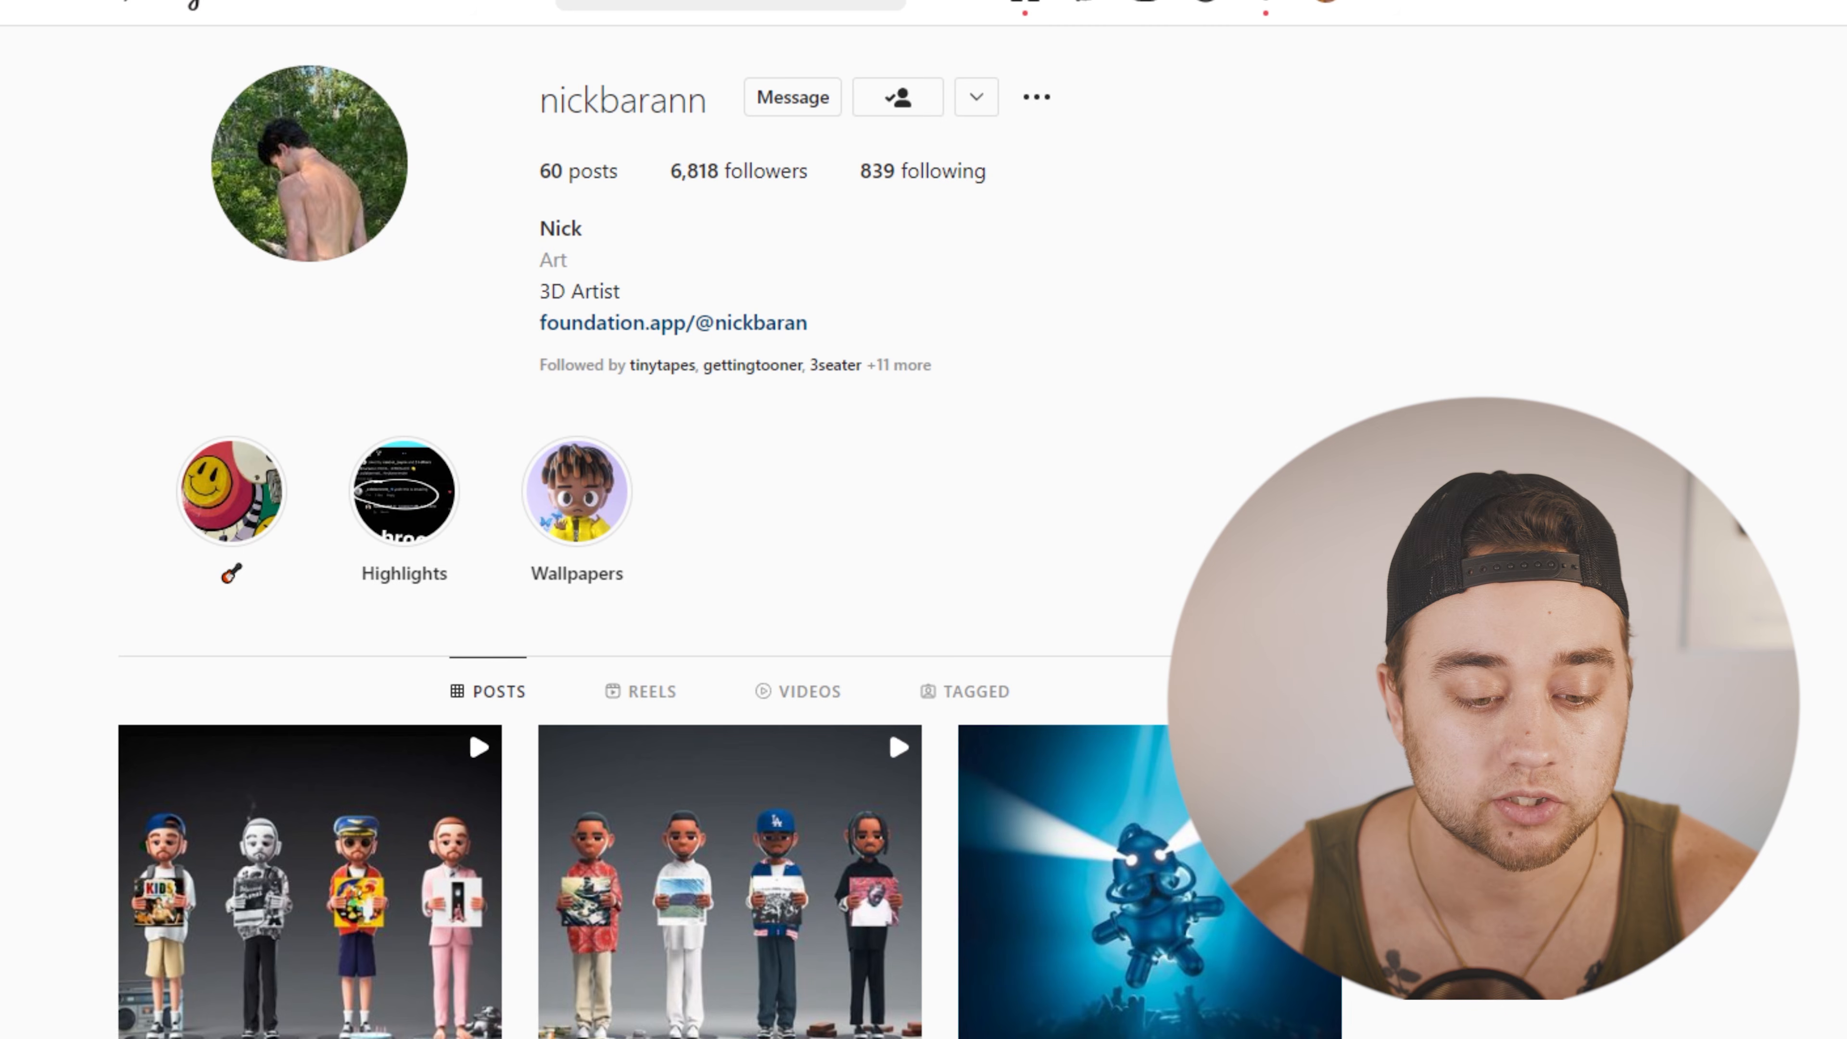
Step: Browse the 3D artist's Instagram posts for character style references and view The Evolution of Mac Miller video
scroll(728, 531, "down", 10)
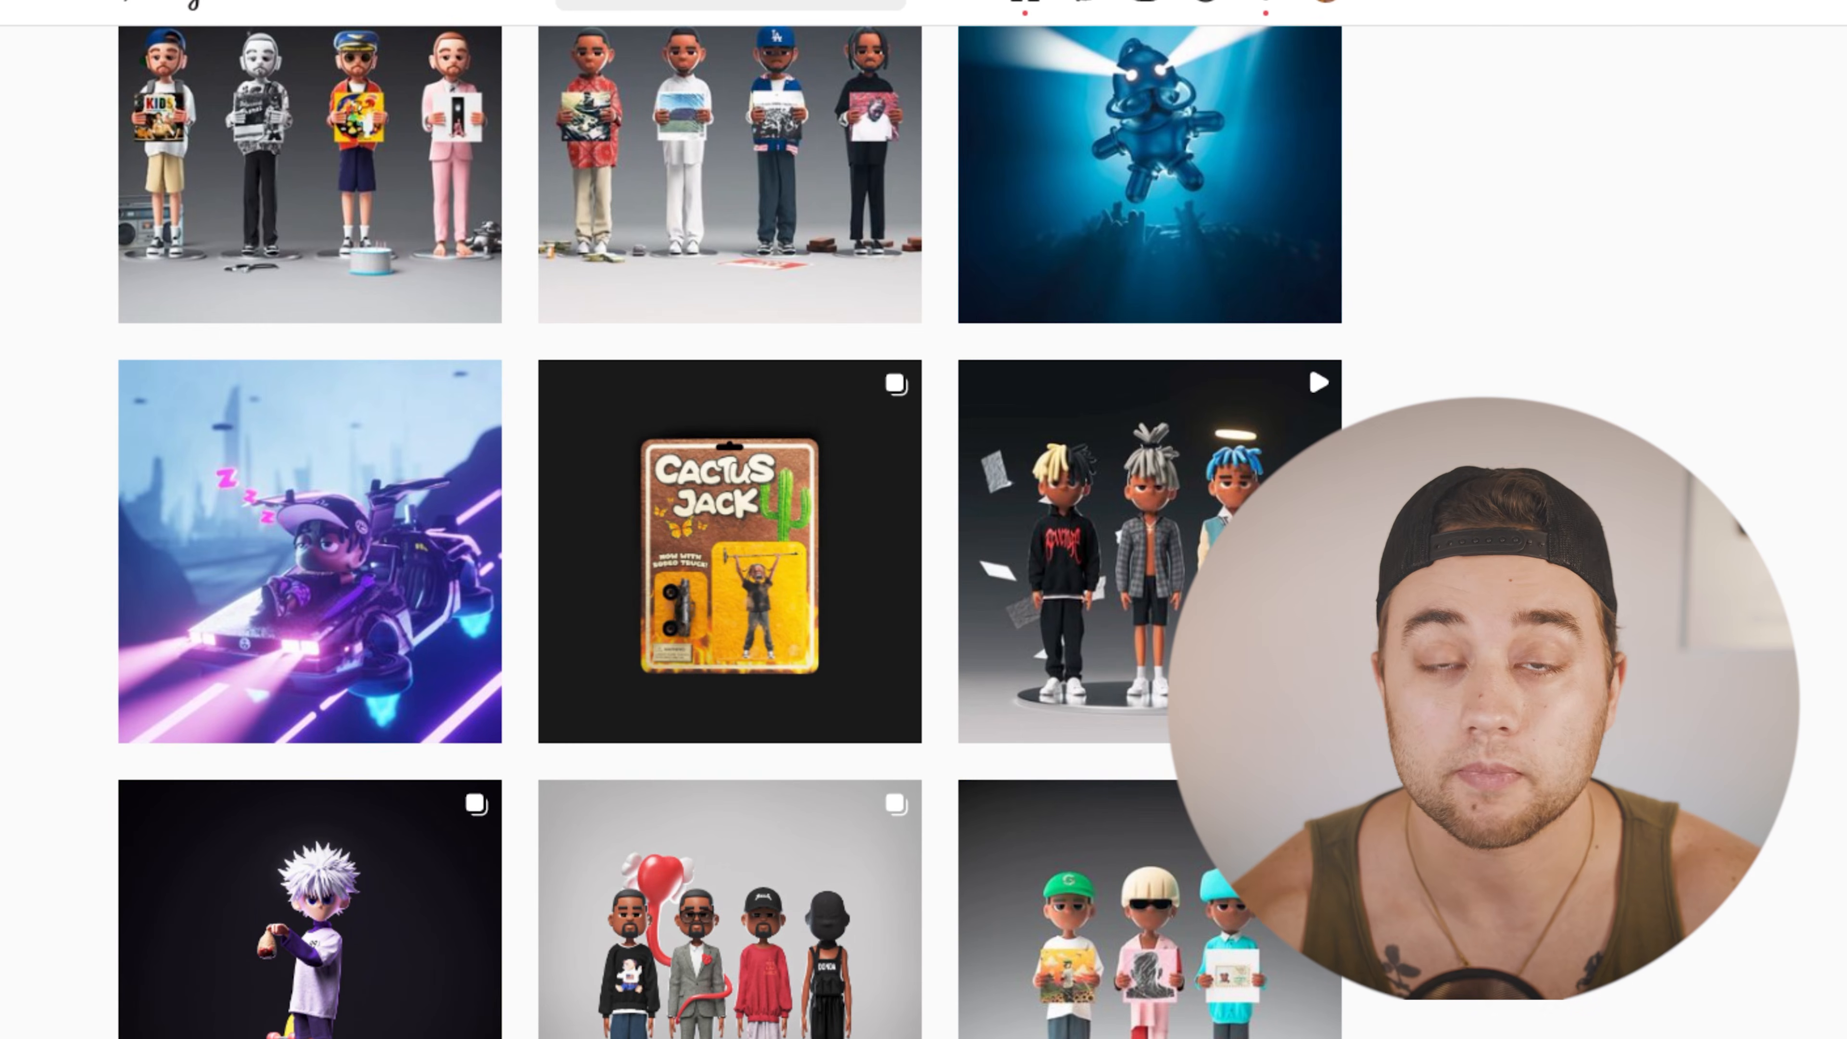
scroll(142, 757, "up", 2)
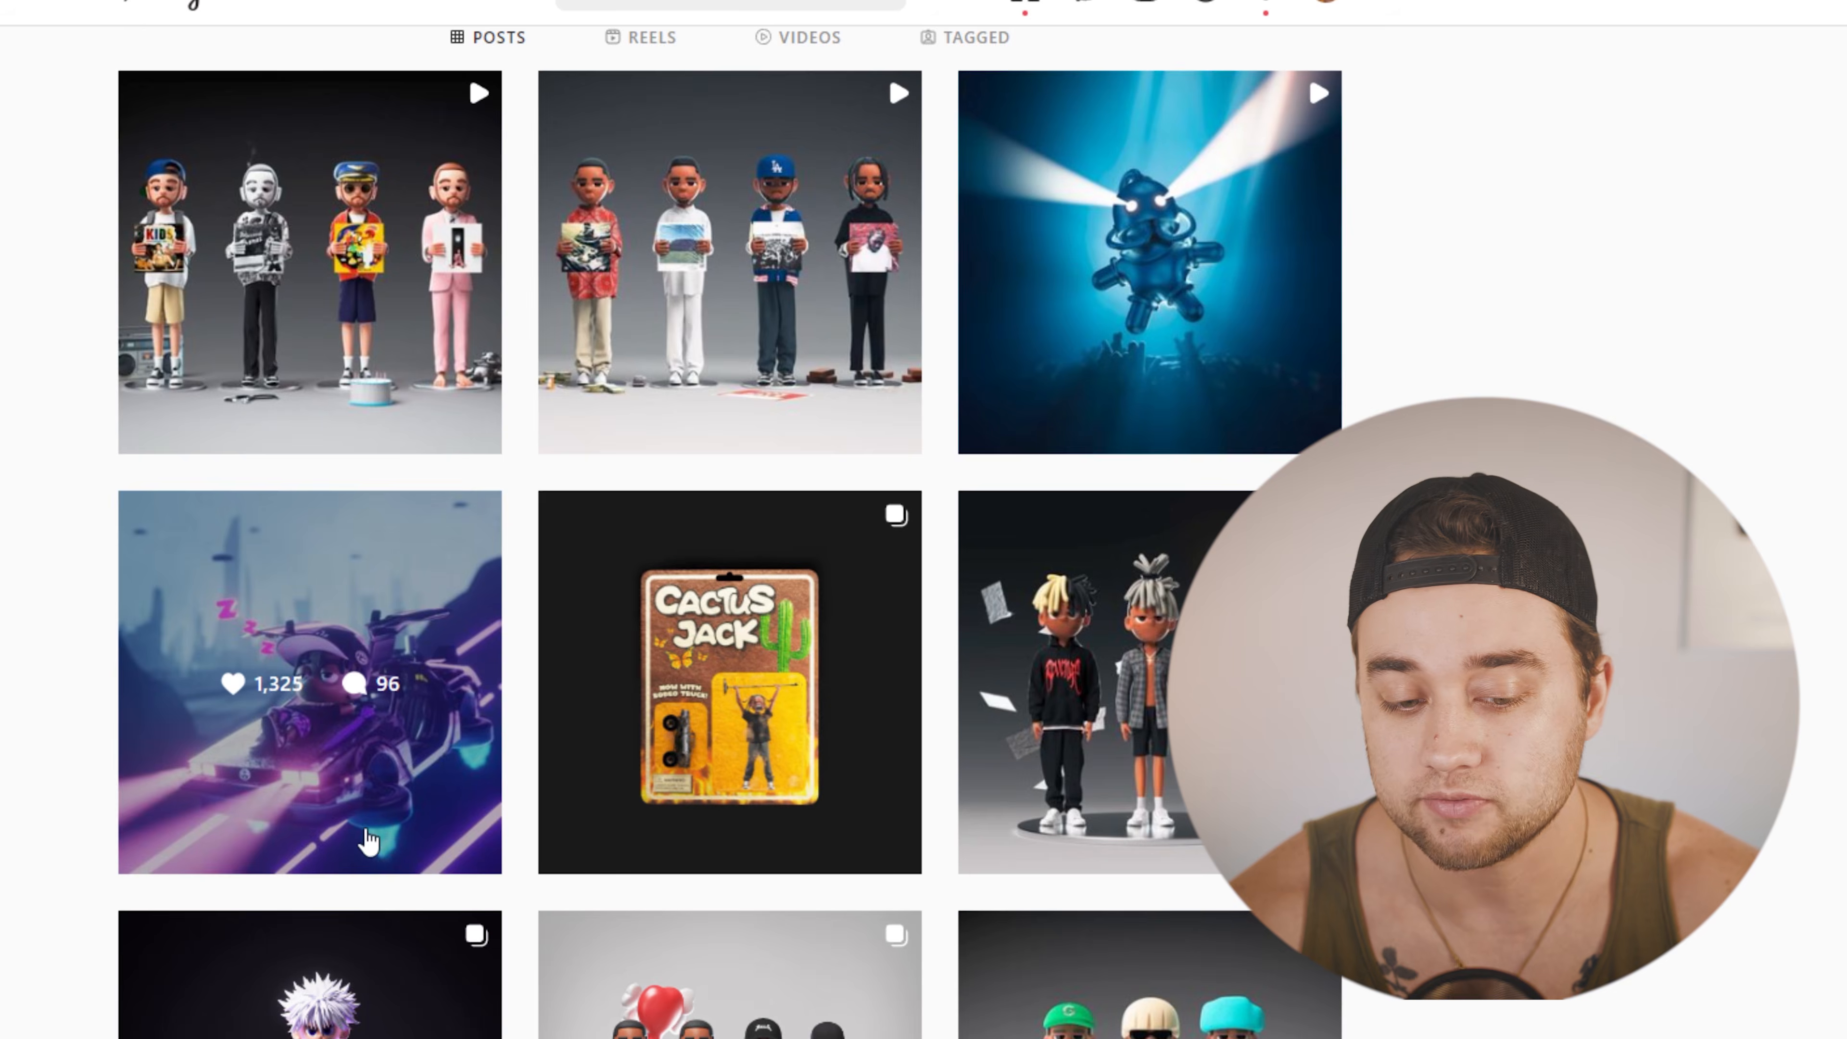
scroll(250, 843, "down", 2)
scroll(728, 618, "down", 7)
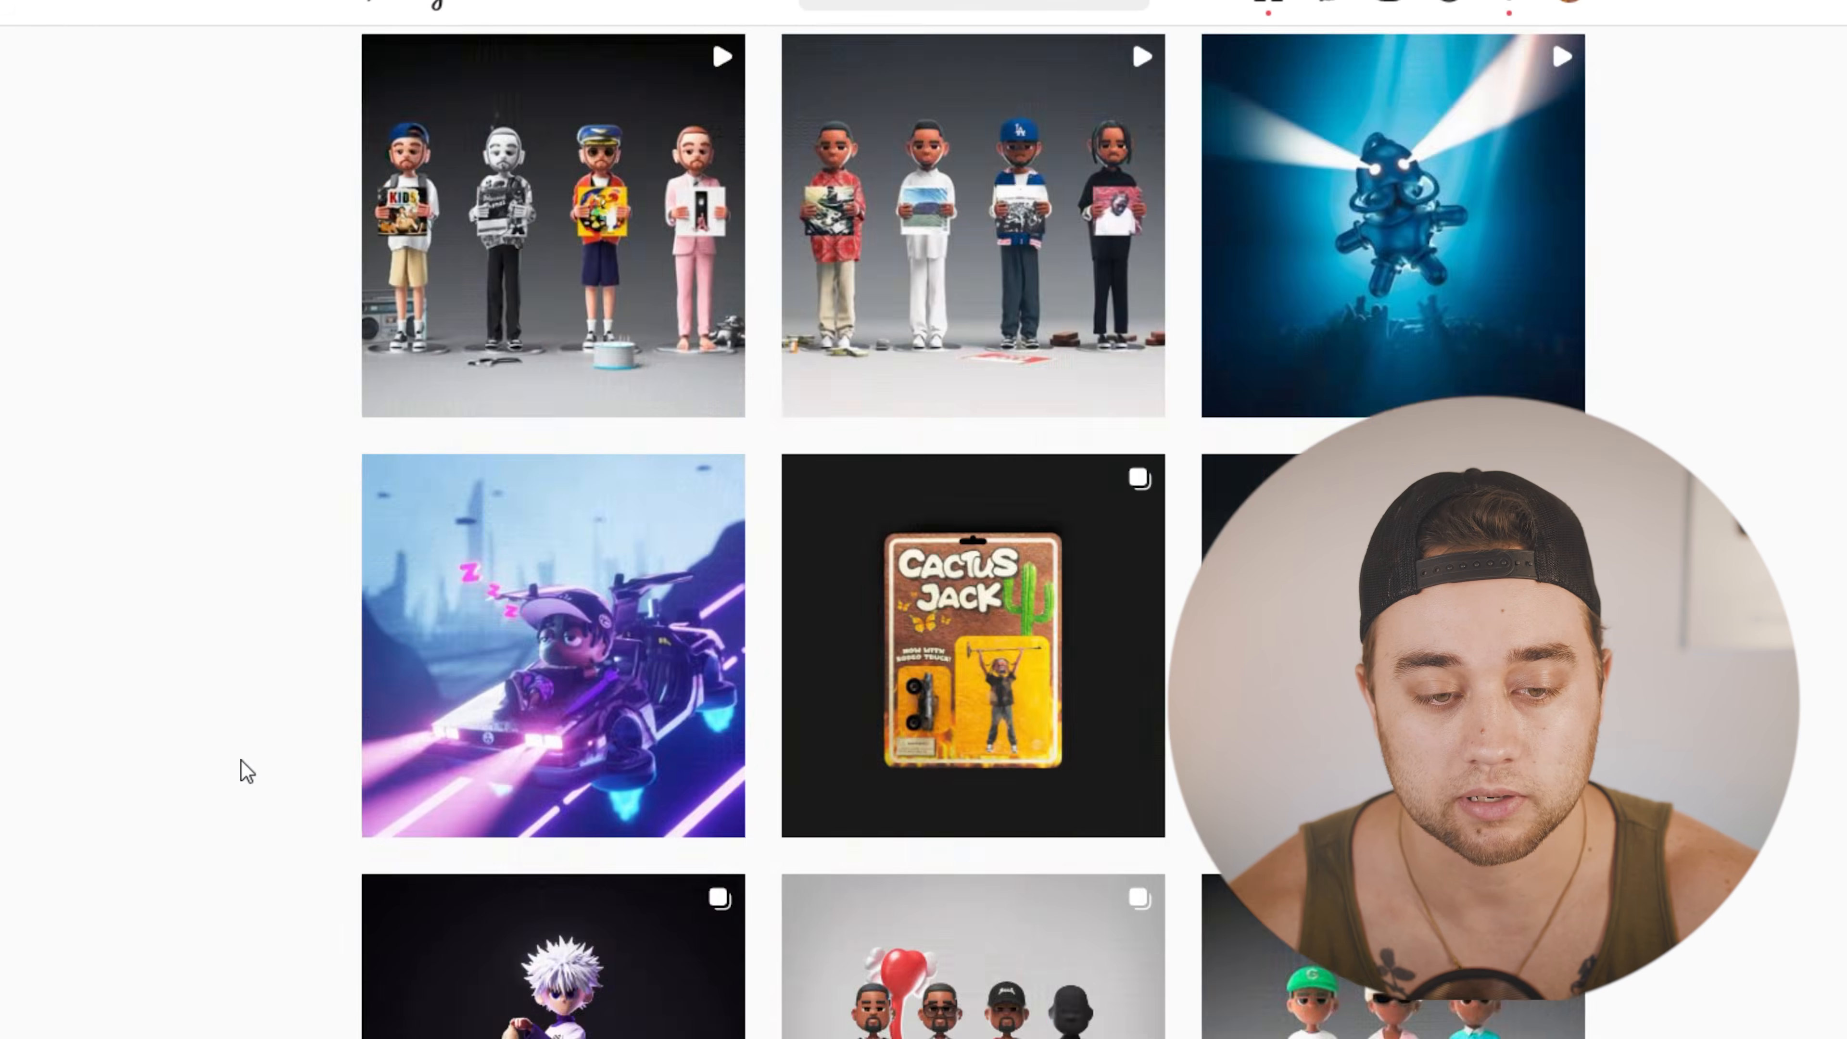
scroll(247, 771, "up", 8)
left_click(462, 946)
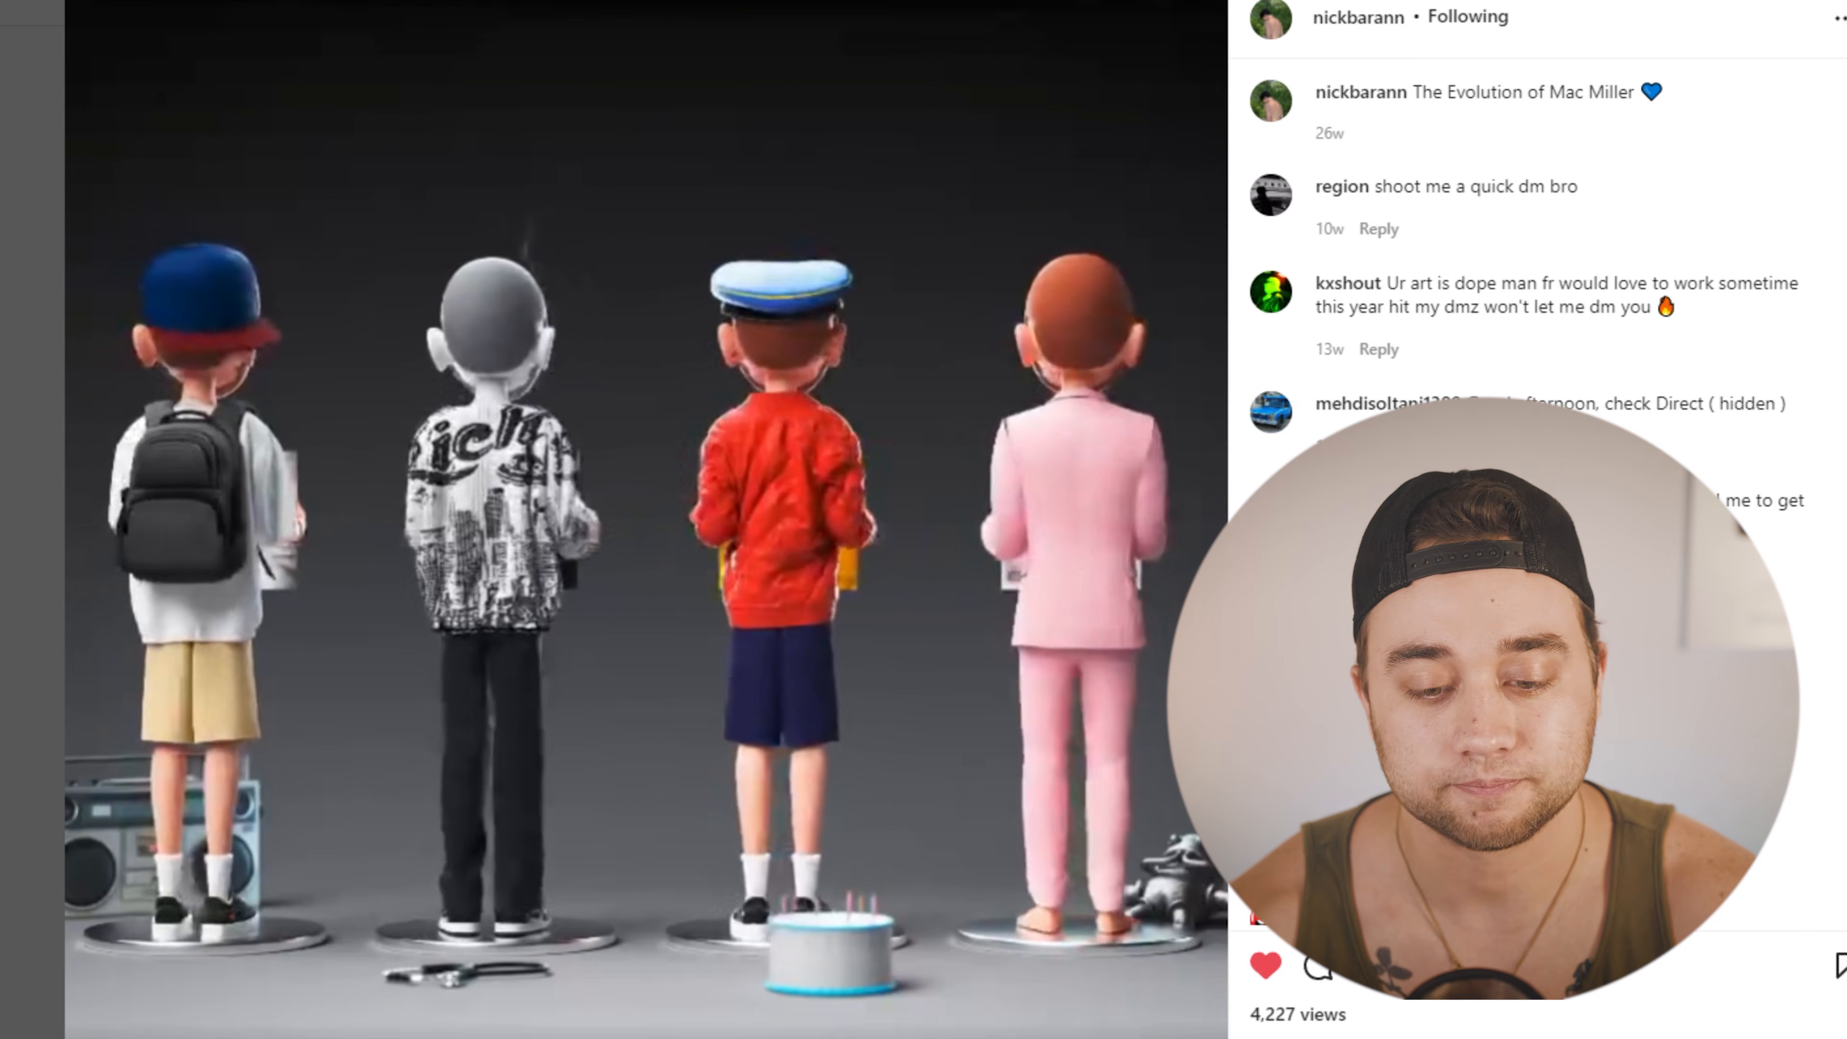
key("Escape")
Step: Switch to the second Instagram profile, featuring 3D characters and toys, and examine the stylized designs in its posts
key("ctrl+Tab")
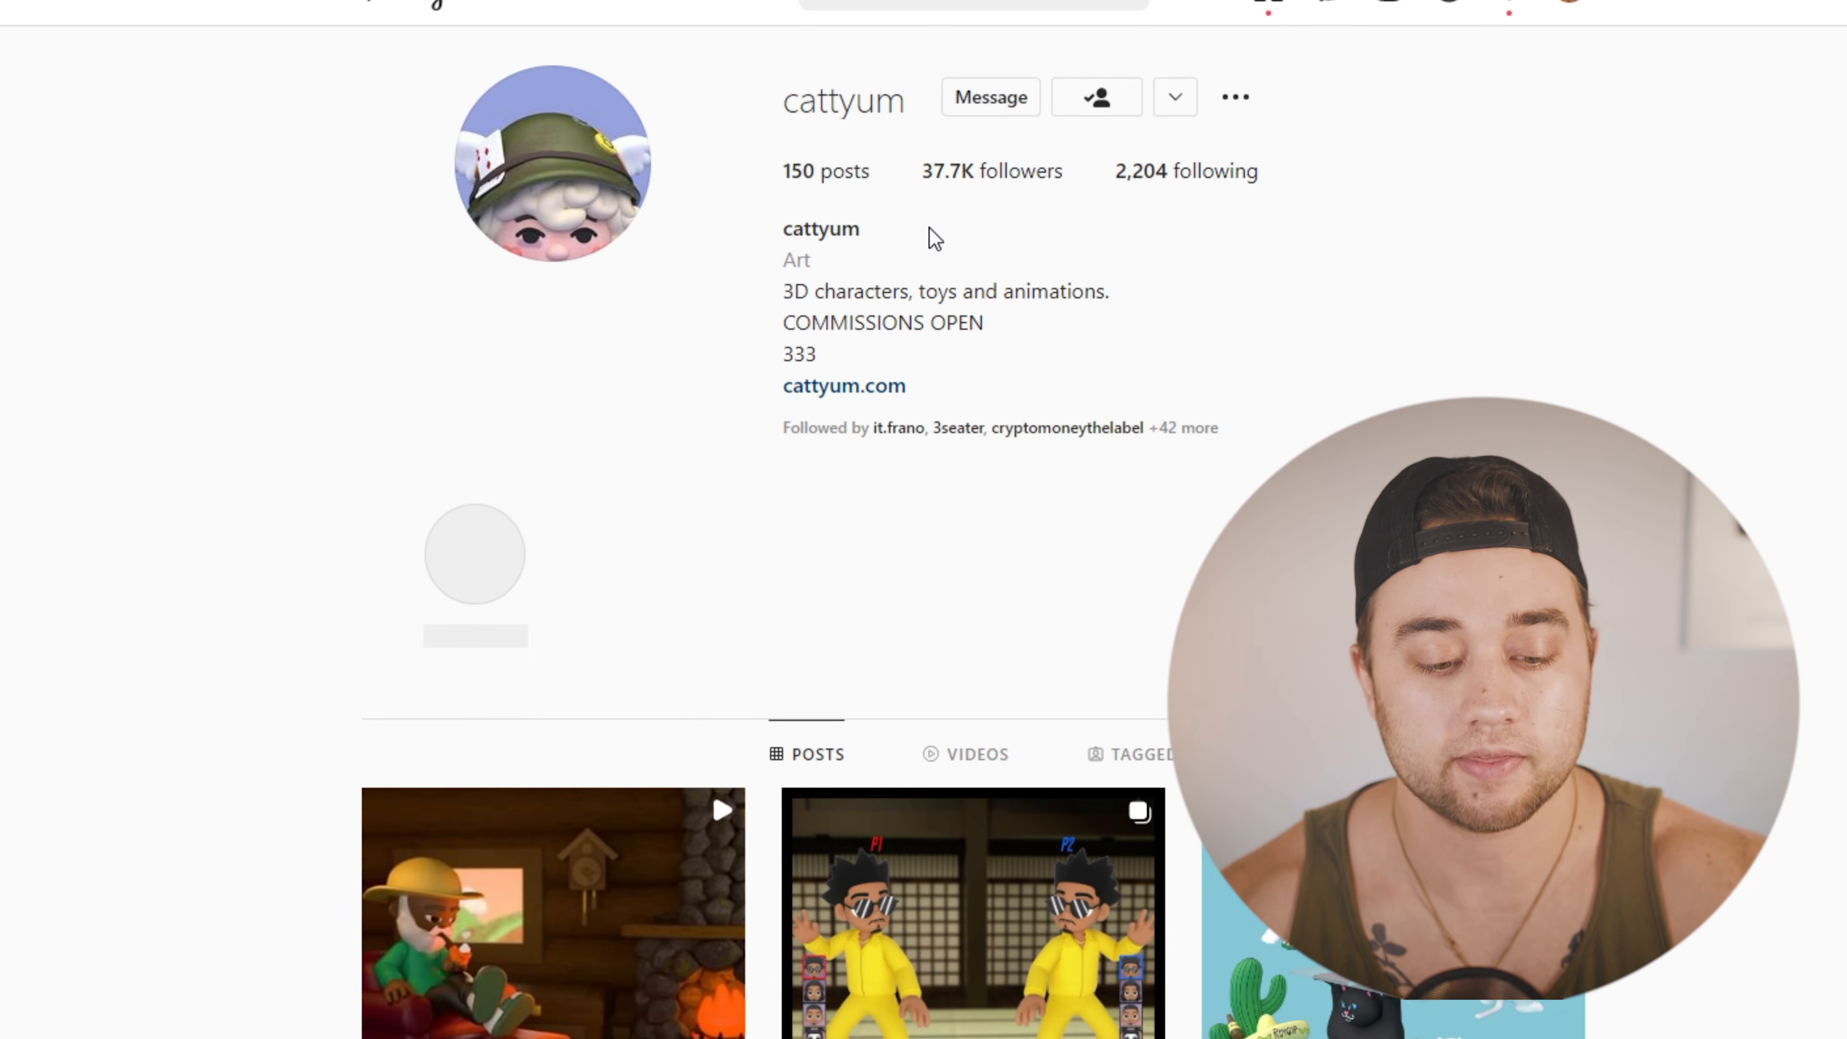
scroll(57, 492, "down", 3)
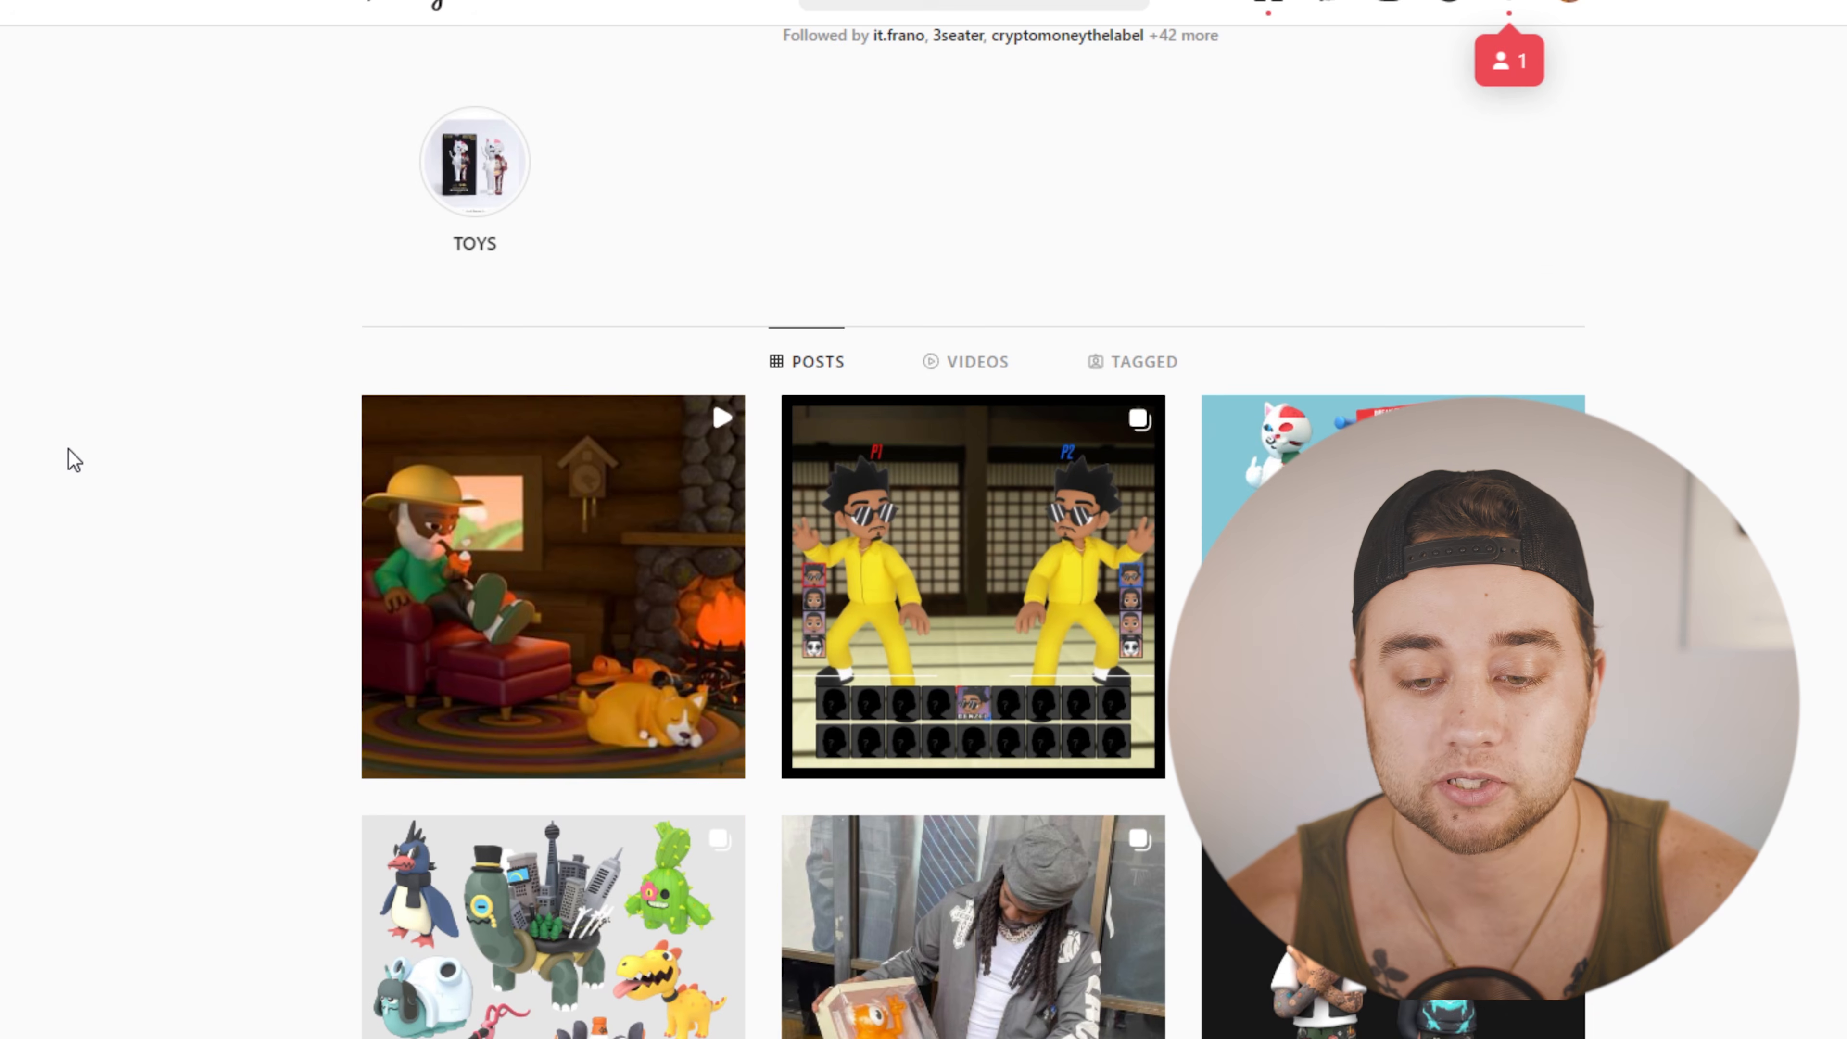
scroll(68, 449, "down", 5)
scroll(56, 451, "up", 9)
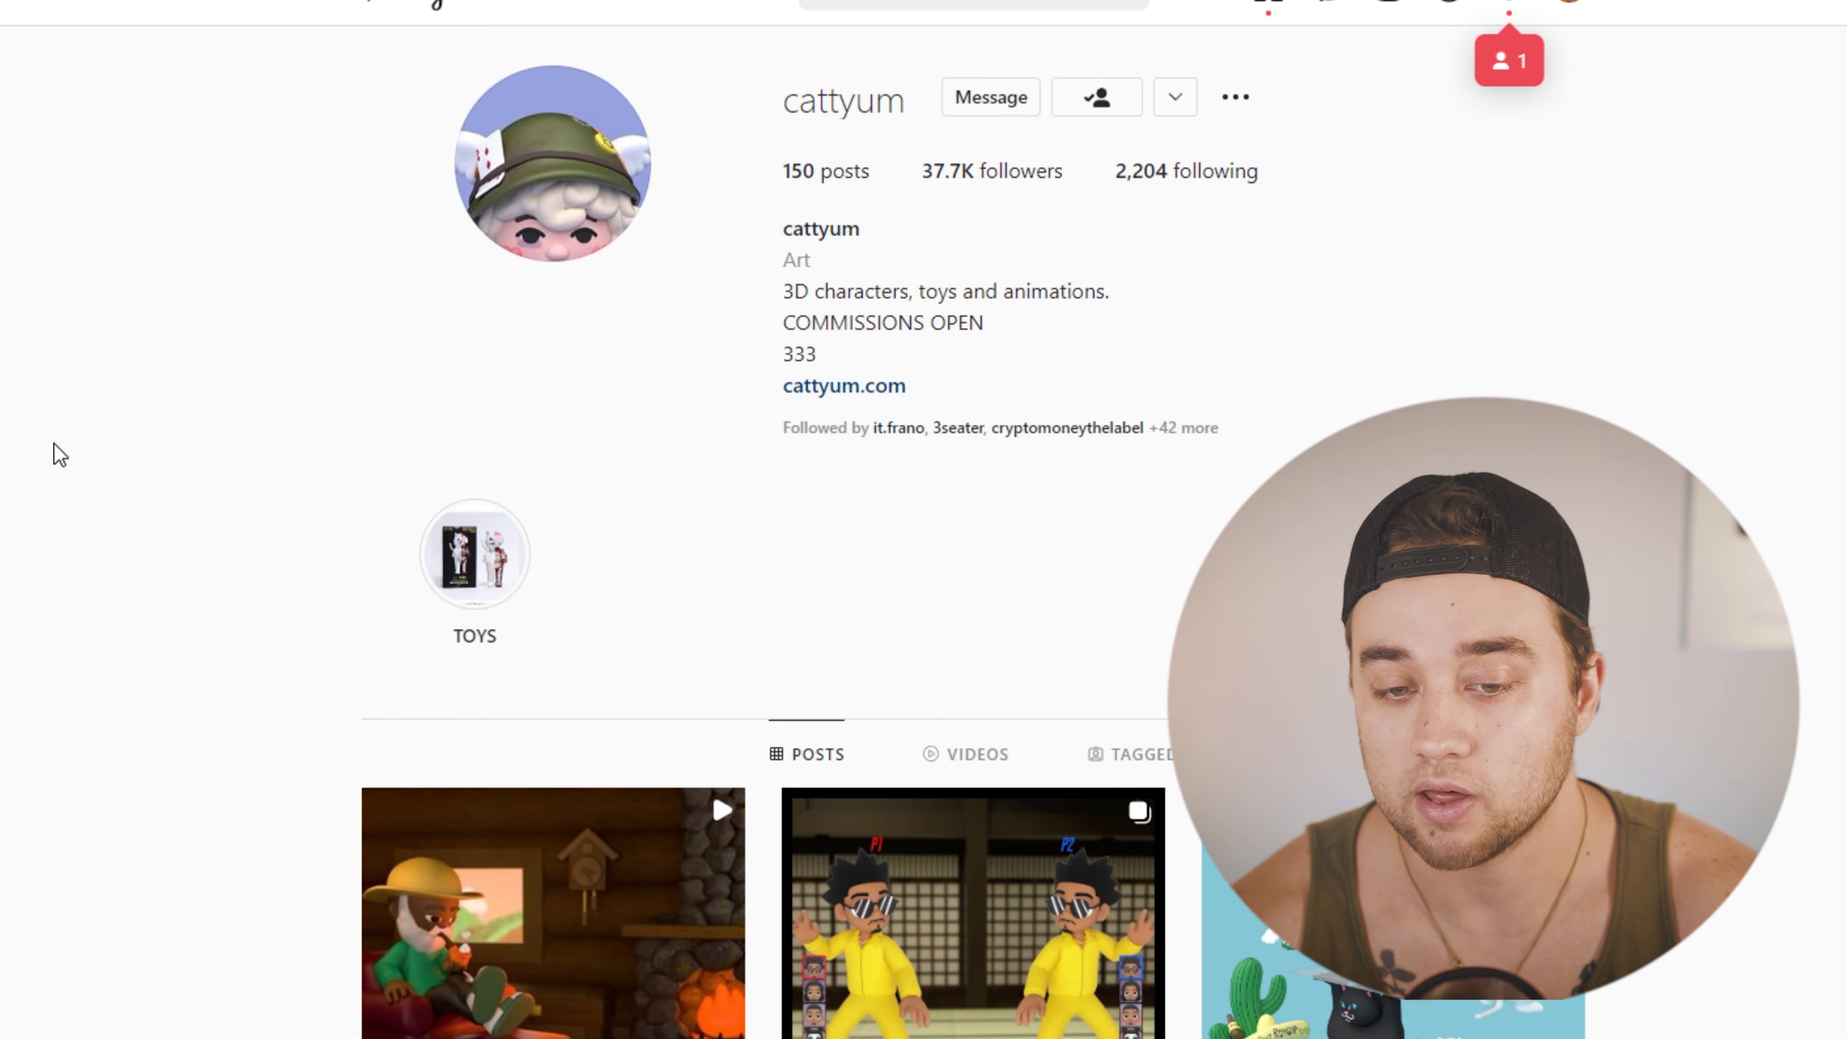
scroll(271, 507, "down", 2)
scroll(263, 501, "down", 6)
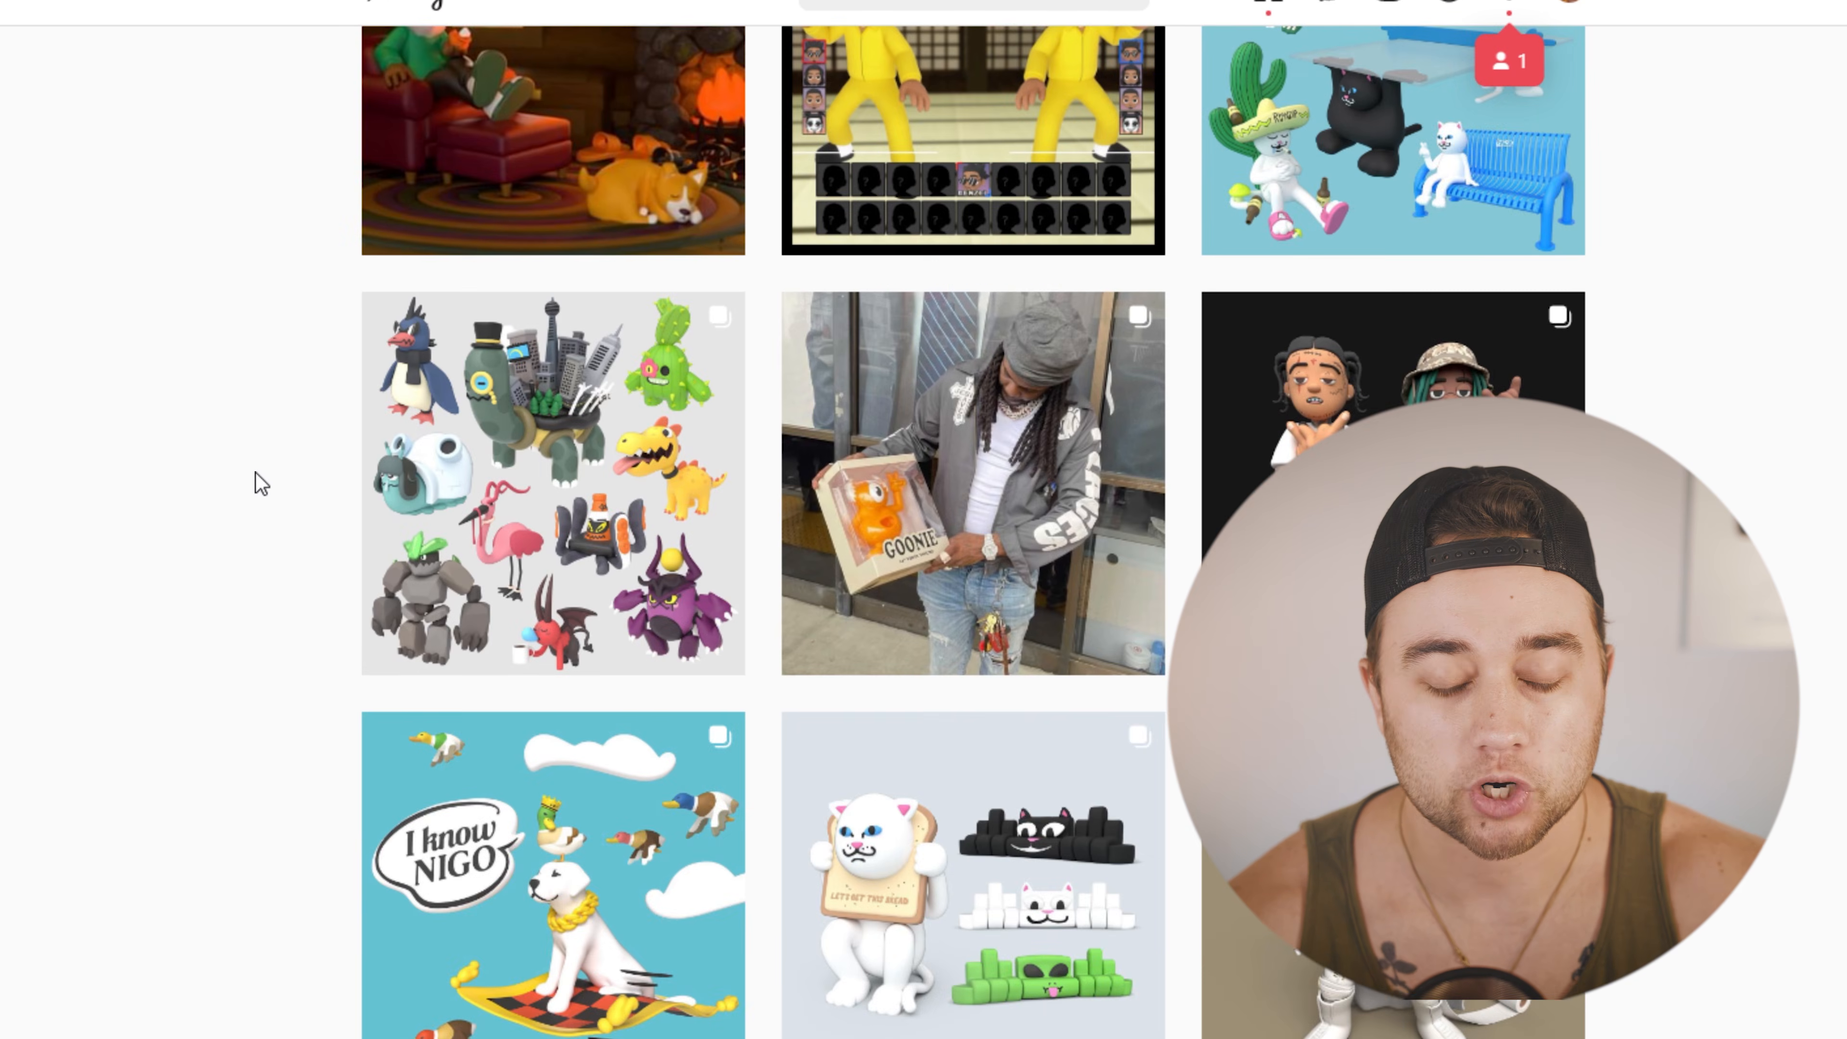
scroll(248, 480, "down", 3)
scroll(251, 480, "down", 4)
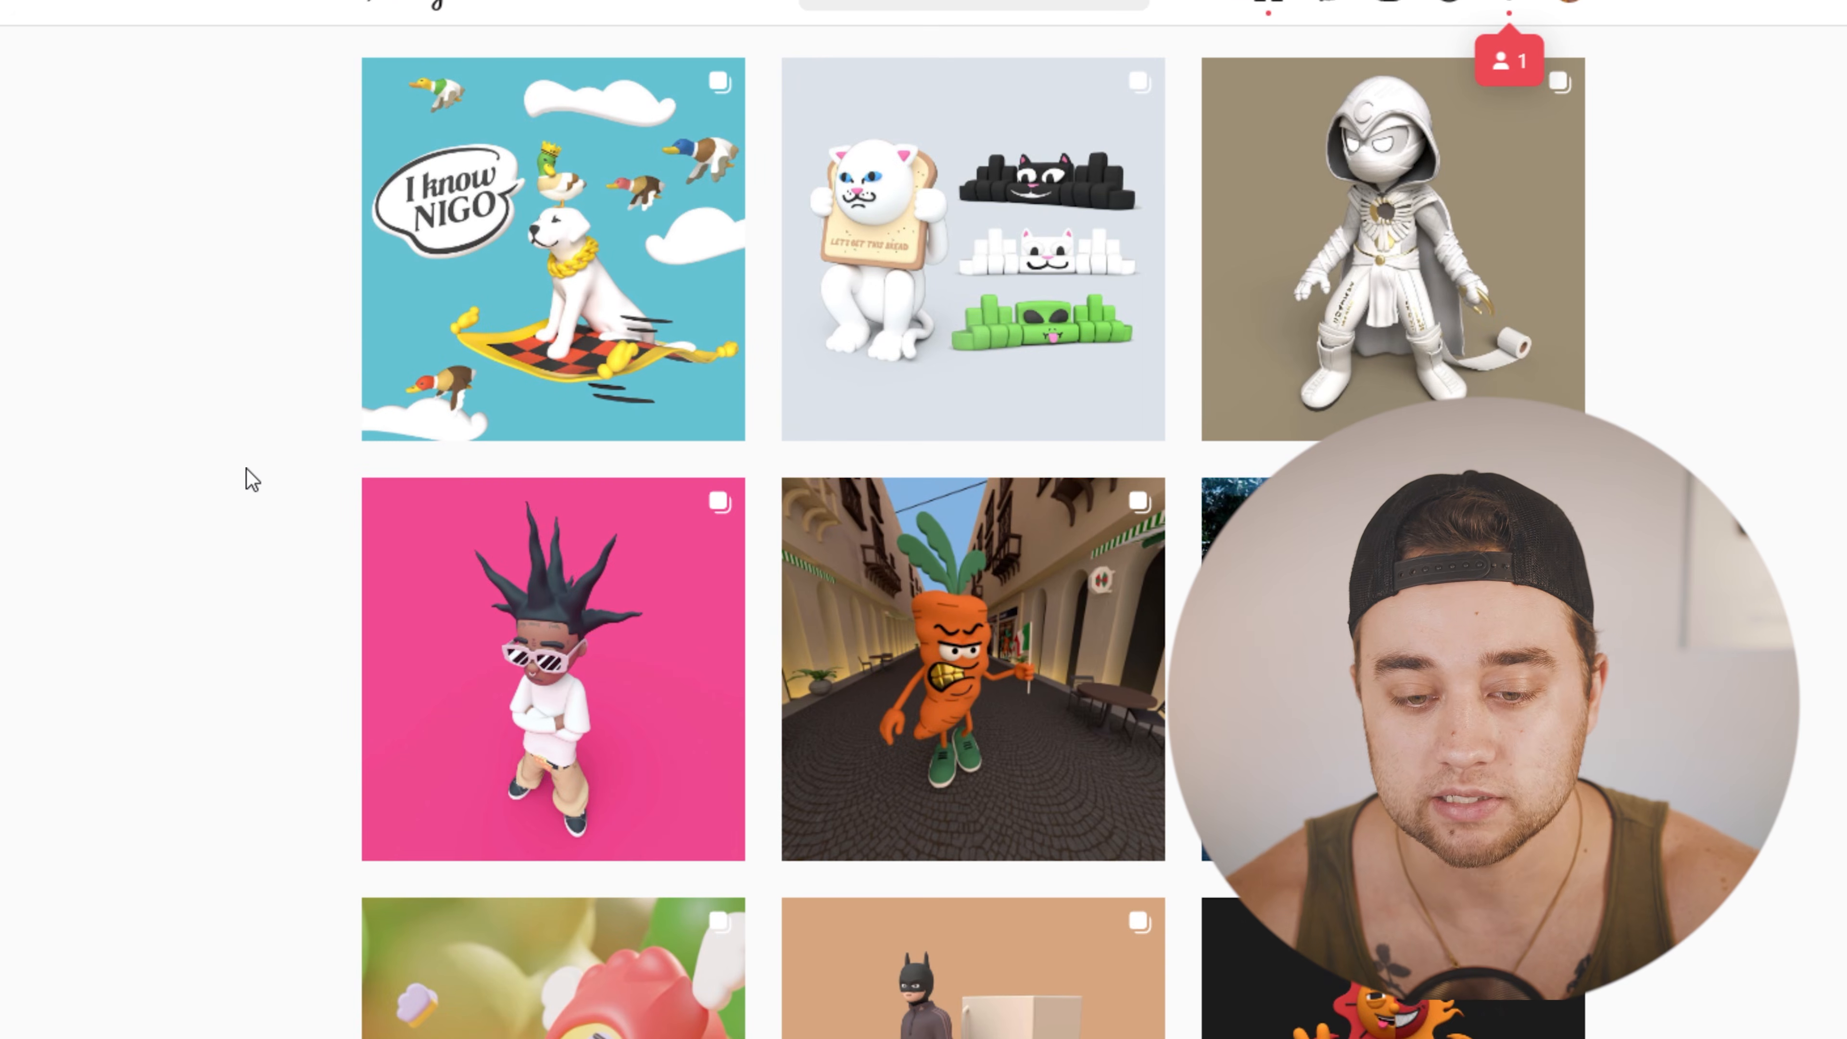
scroll(244, 467, "down", 3)
scroll(183, 413, "down", 3)
Step: Open the post showing the Juice Wrld toy beside Trippie and advance to its next photo
middle_click(115, 612)
left_click(443, 823)
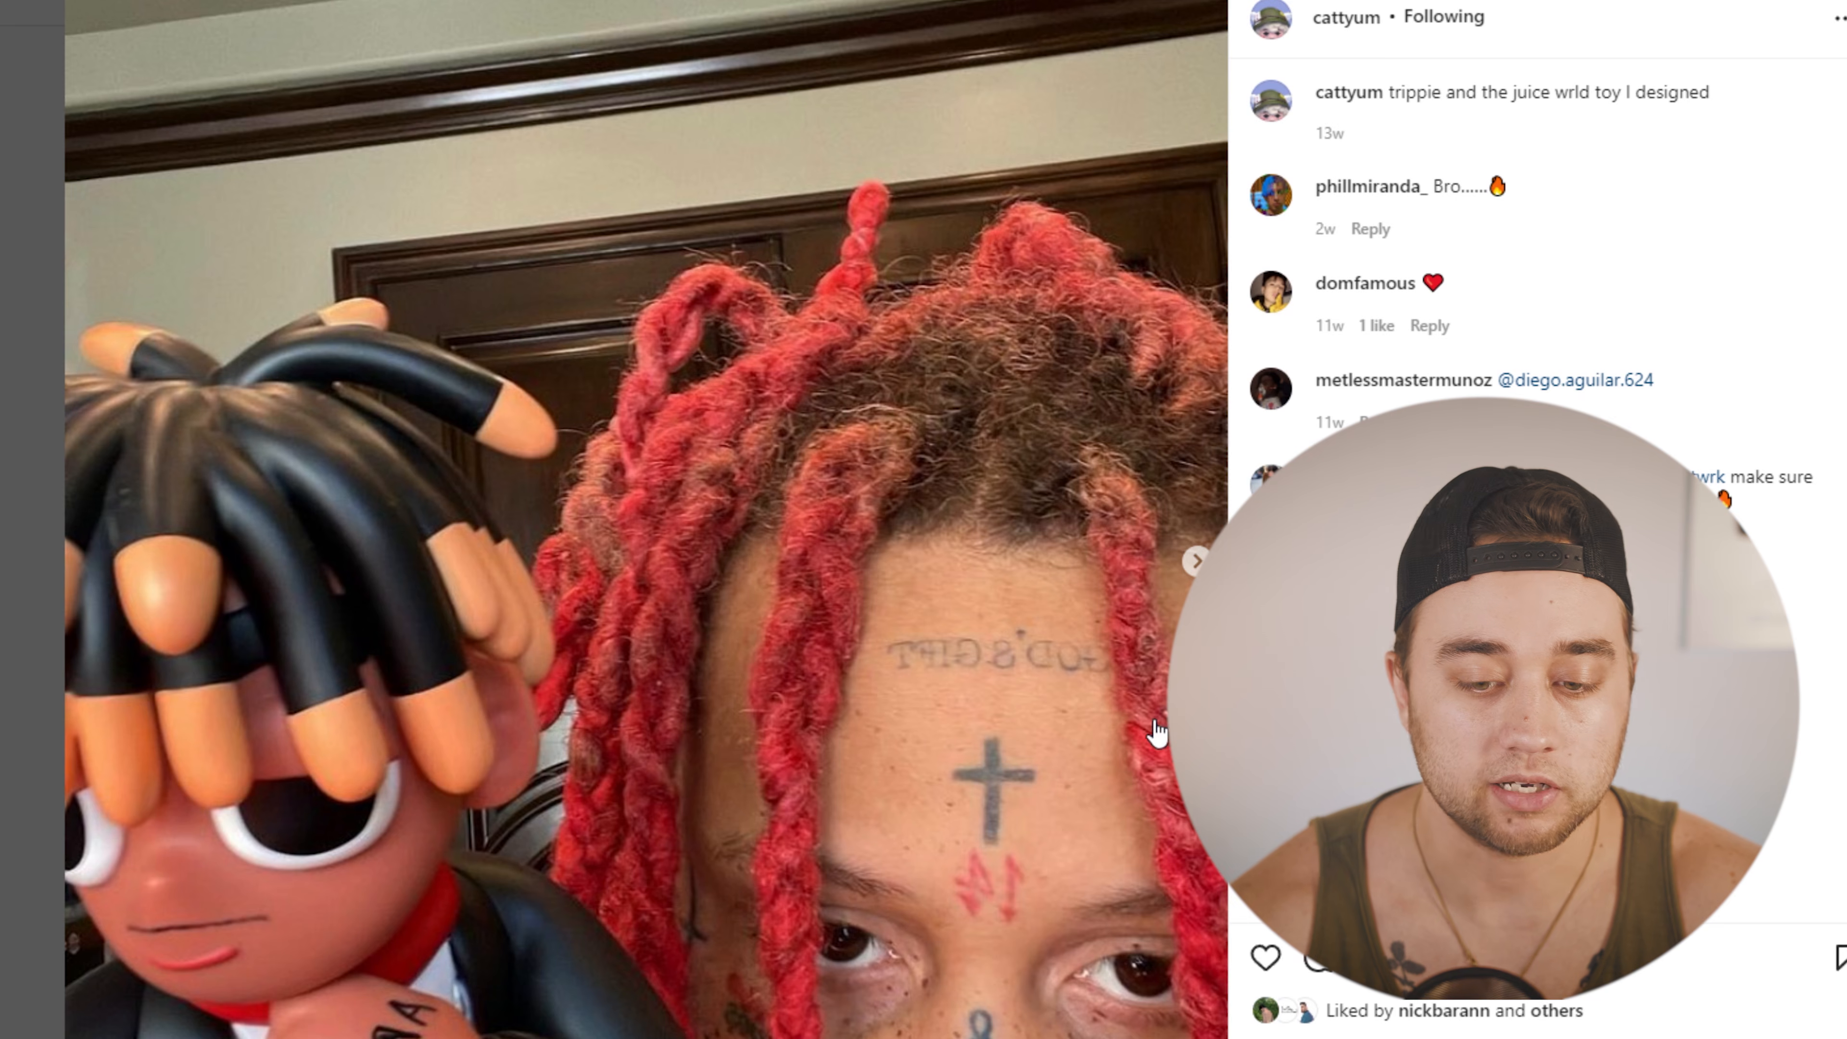
left_click(1192, 564)
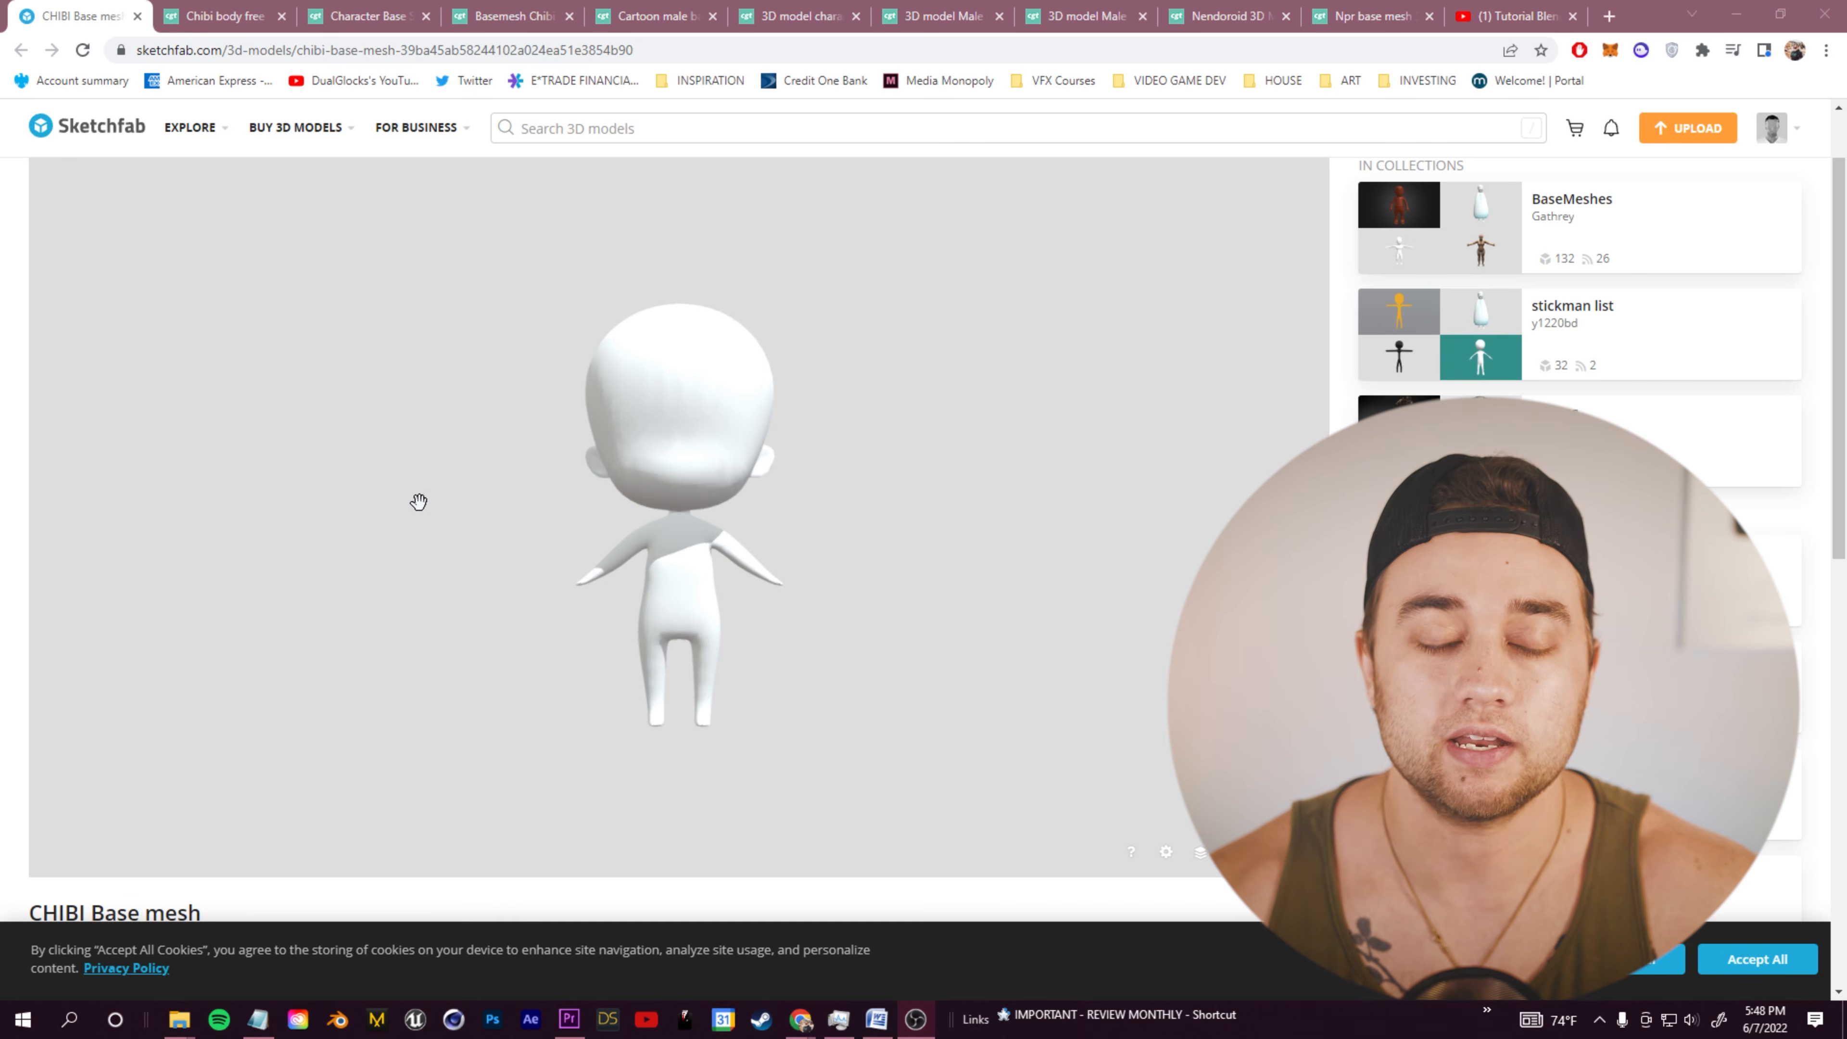
Step: Inspect the CHIBI Base mesh in the 3D viewer and the second preview of the free Chibi body listing on CGTrader
mouse_move(418, 502)
left_mouse_down()
mouse_move(812, 523)
mouse_move(585, 524)
mouse_move(349, 254)
left_mouse_up()
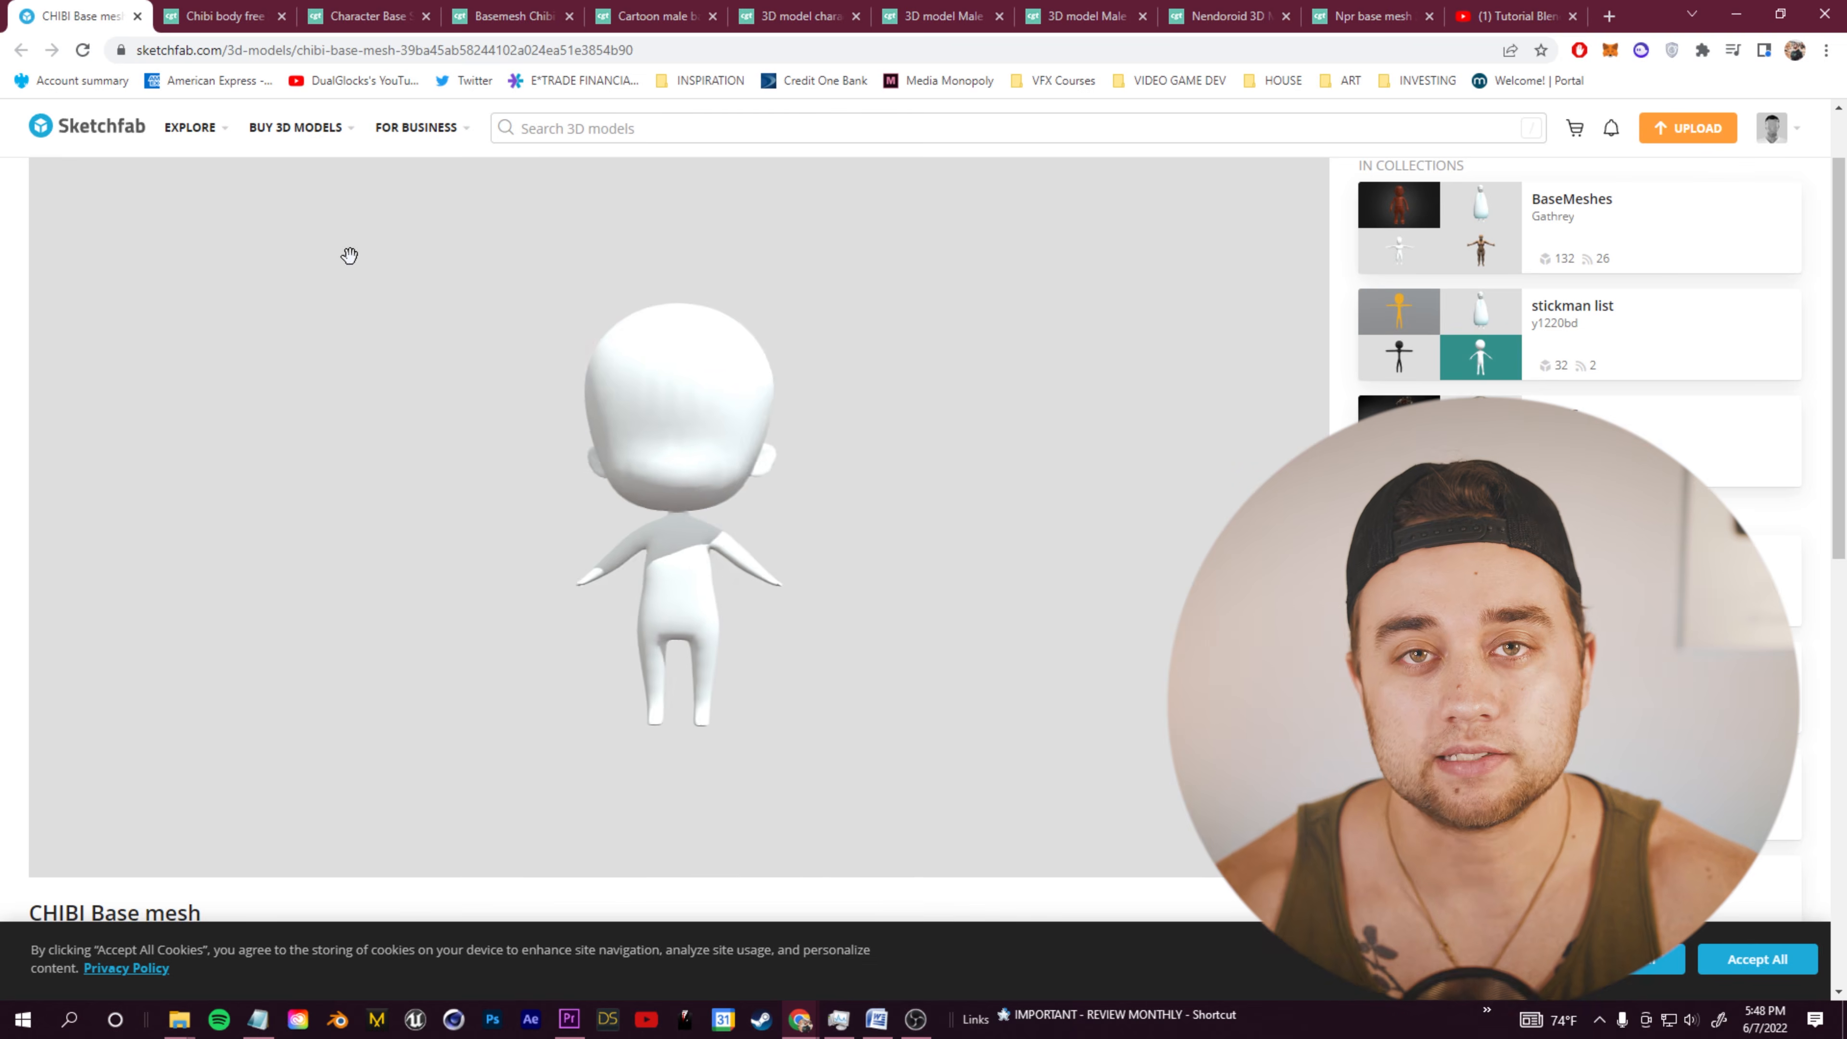
left_click(222, 16)
scroll(560, 417, "down", 5)
scroll(559, 417, "up", 5)
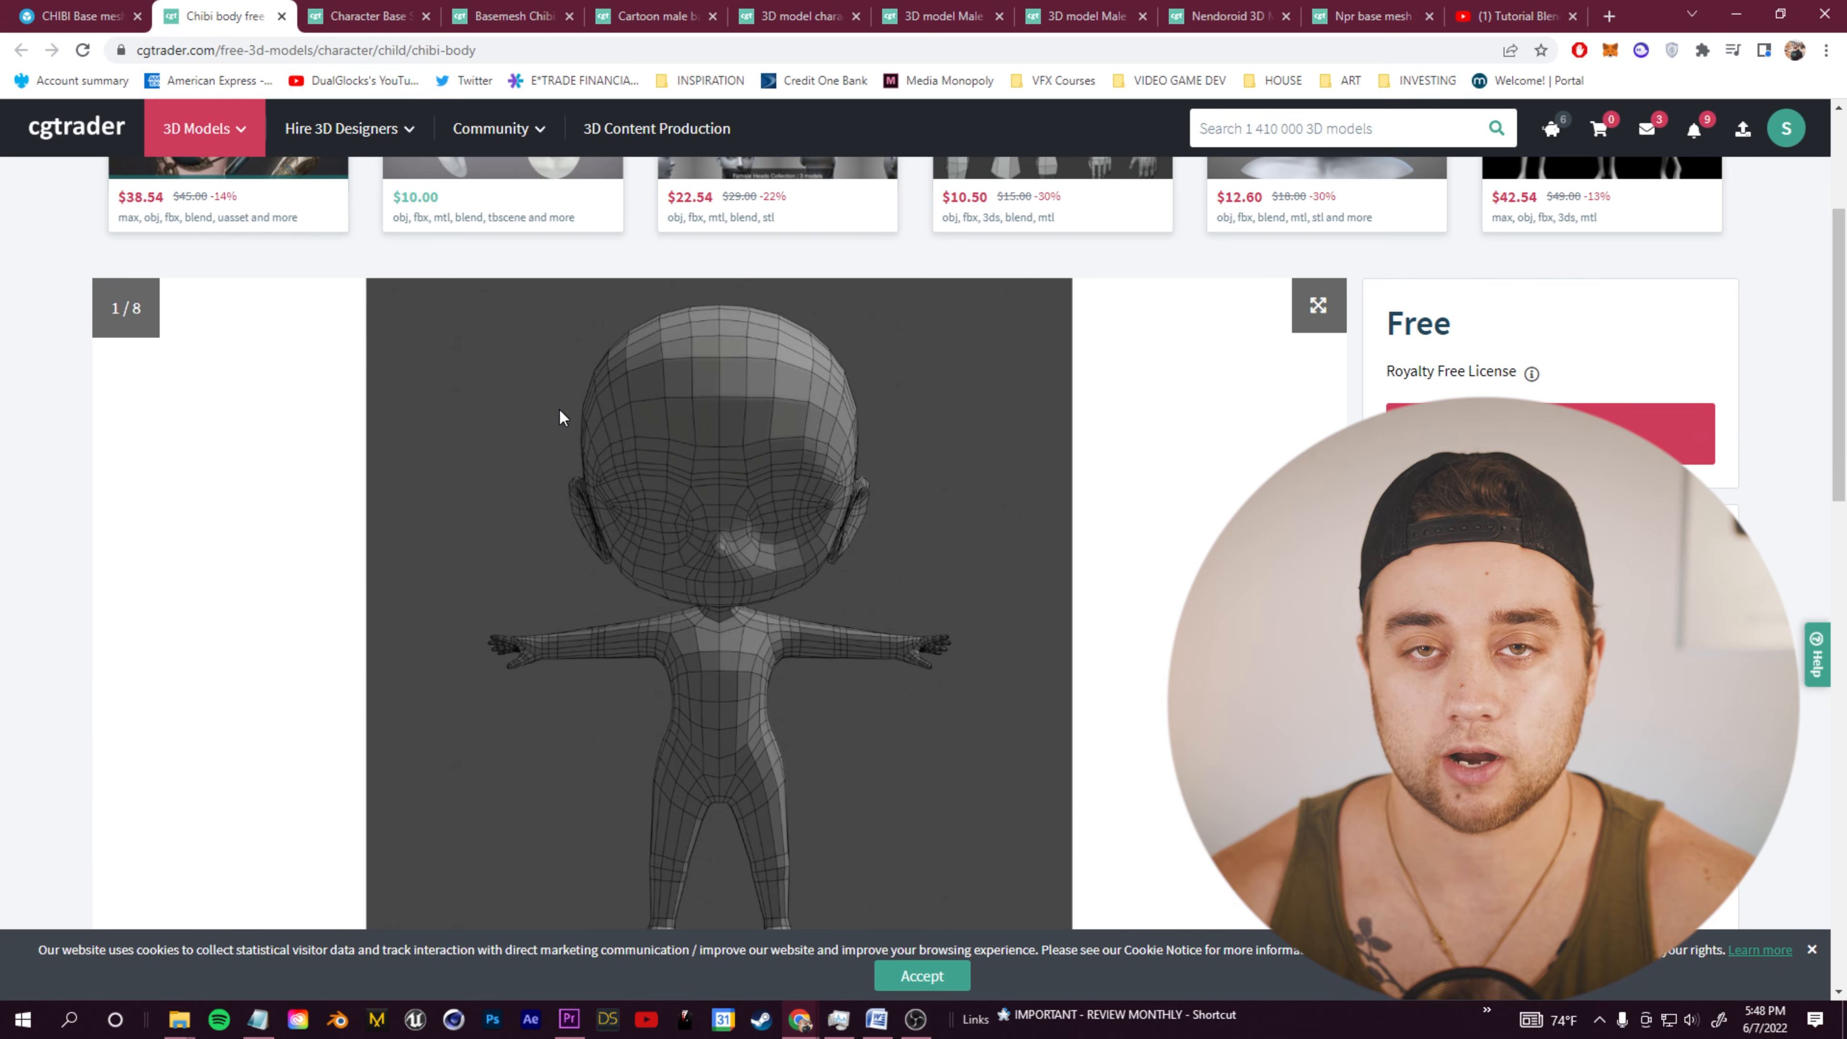
key("Right")
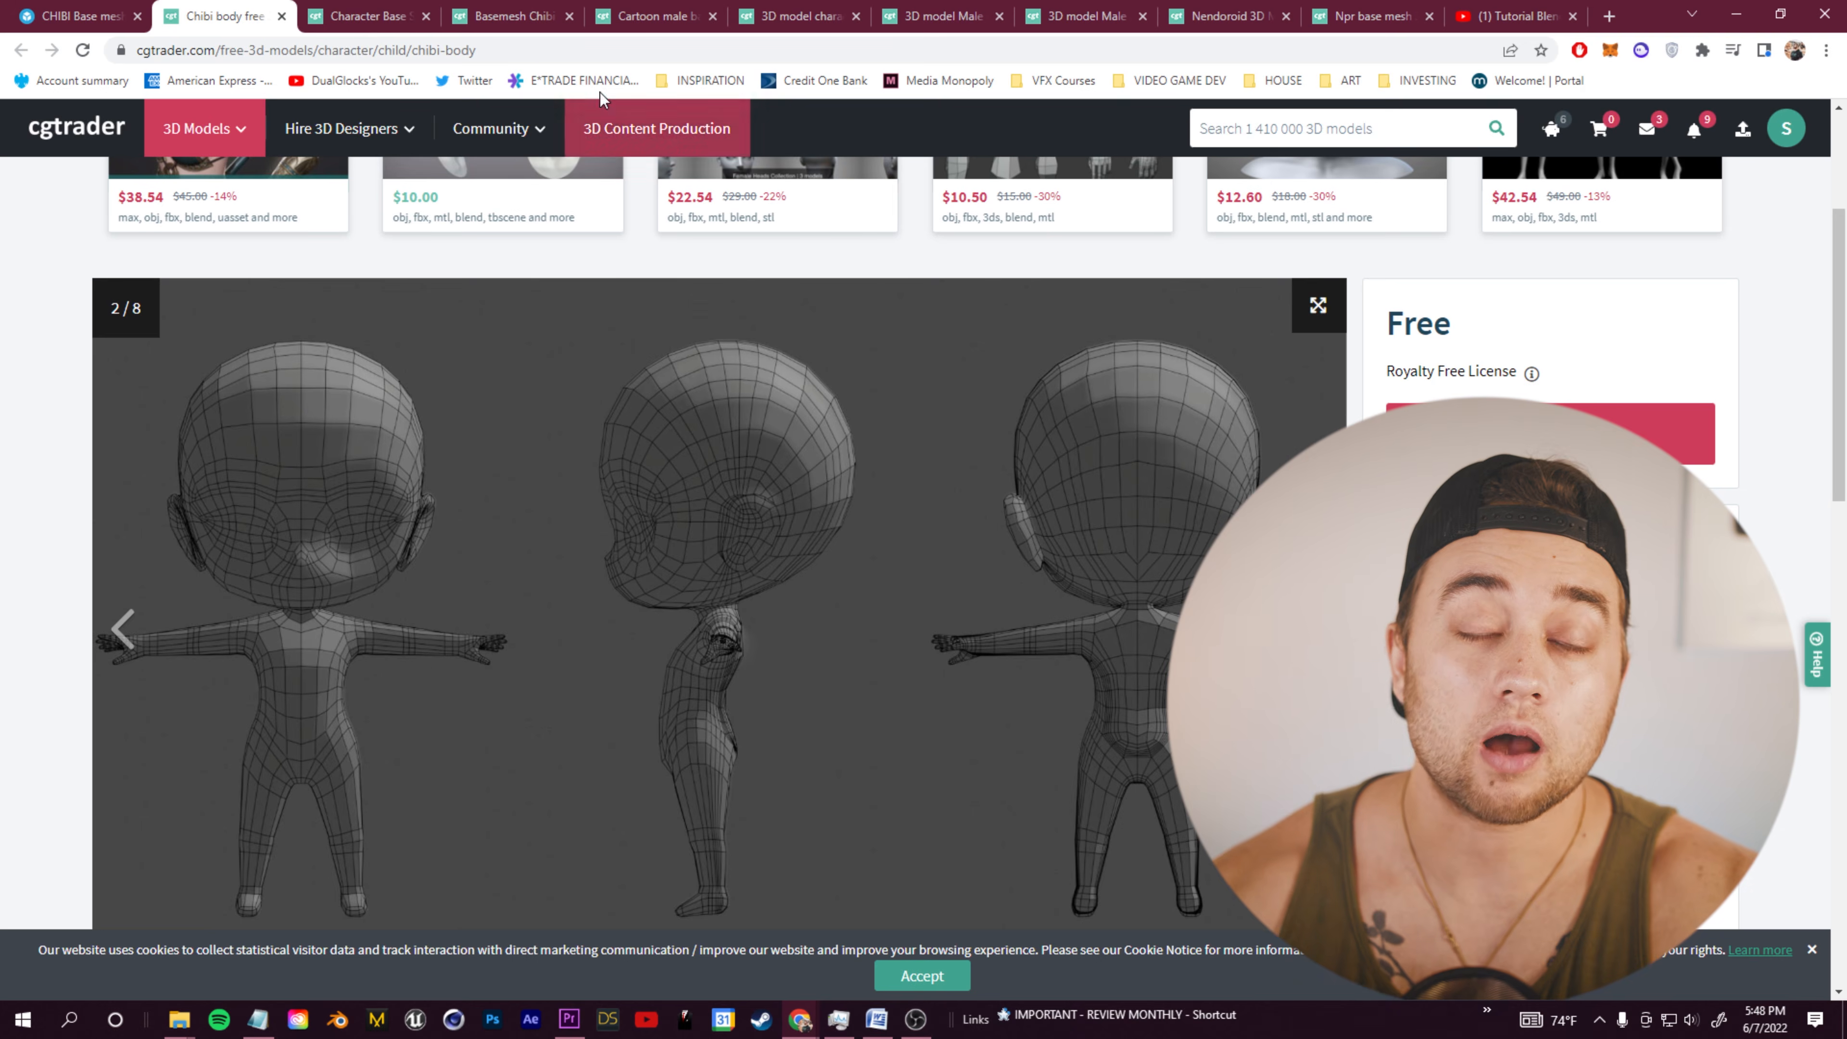
Step: View the Character Base SD Chibi listing and the second preview image of the Basemesh Chibi listing
left_click(339, 10)
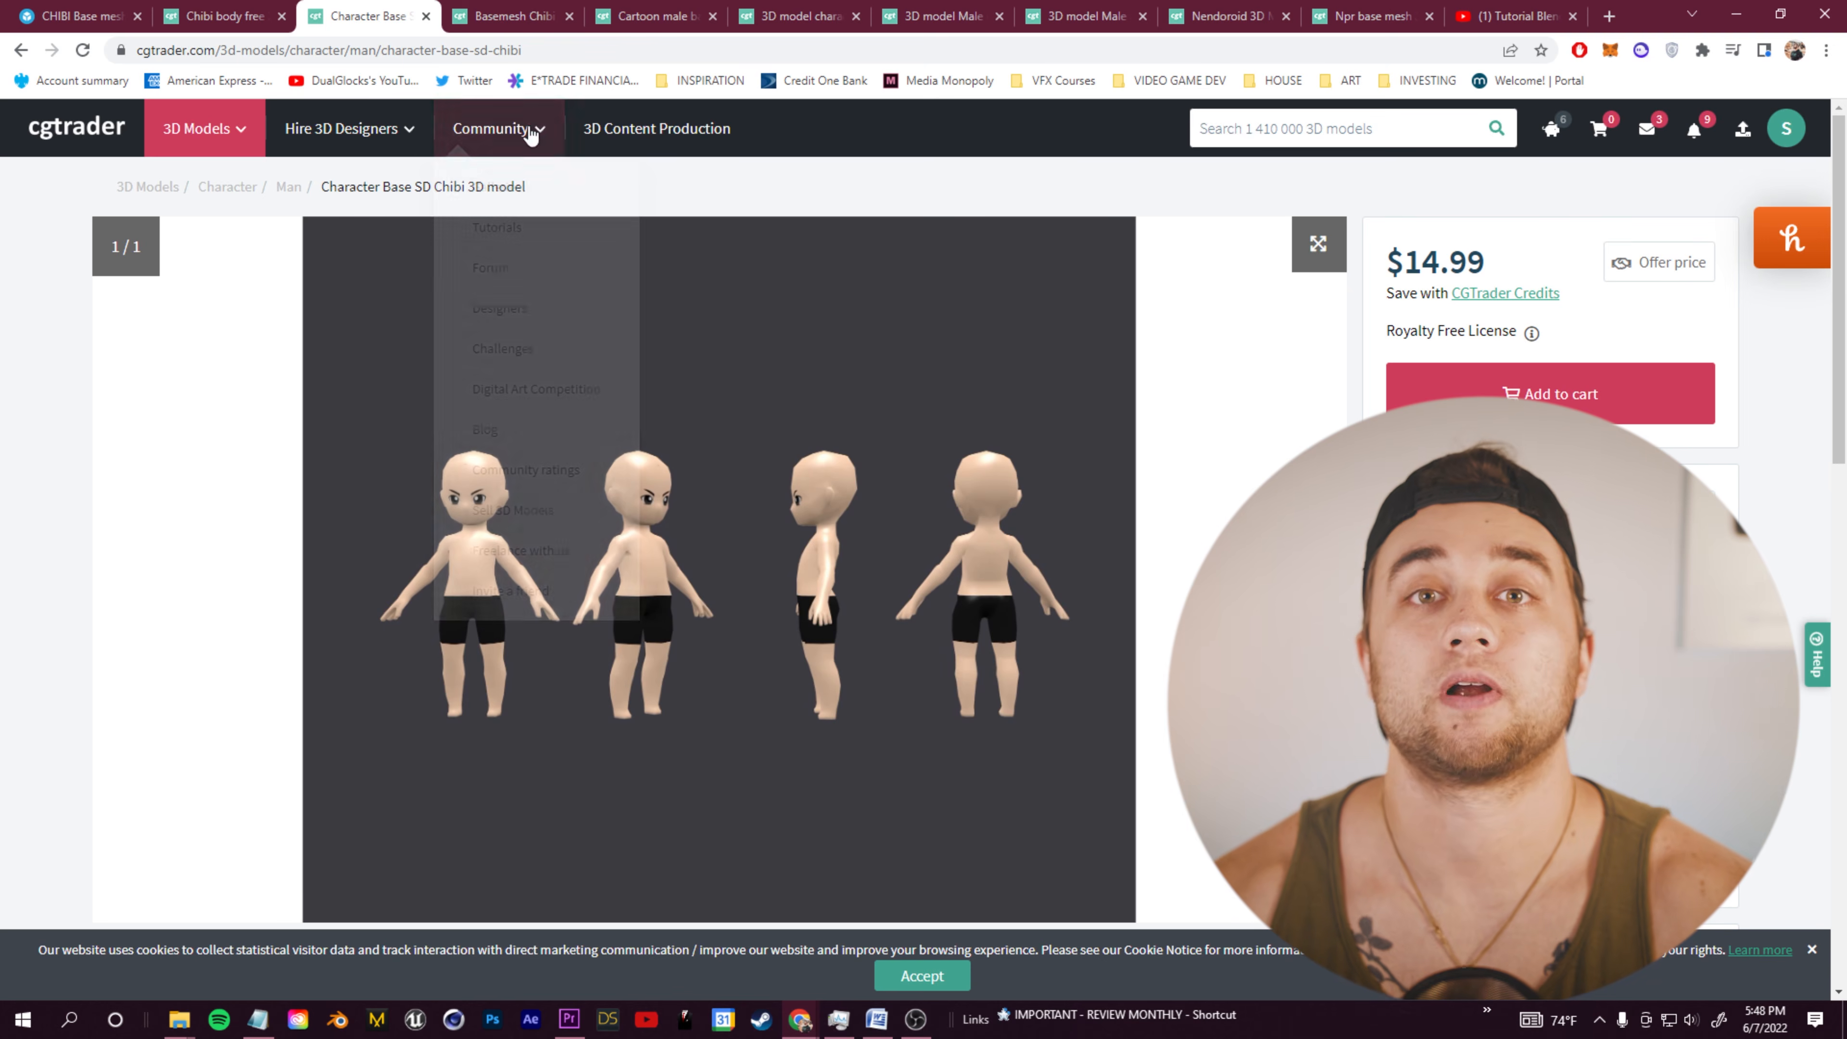
left_click(480, 9)
key("Right")
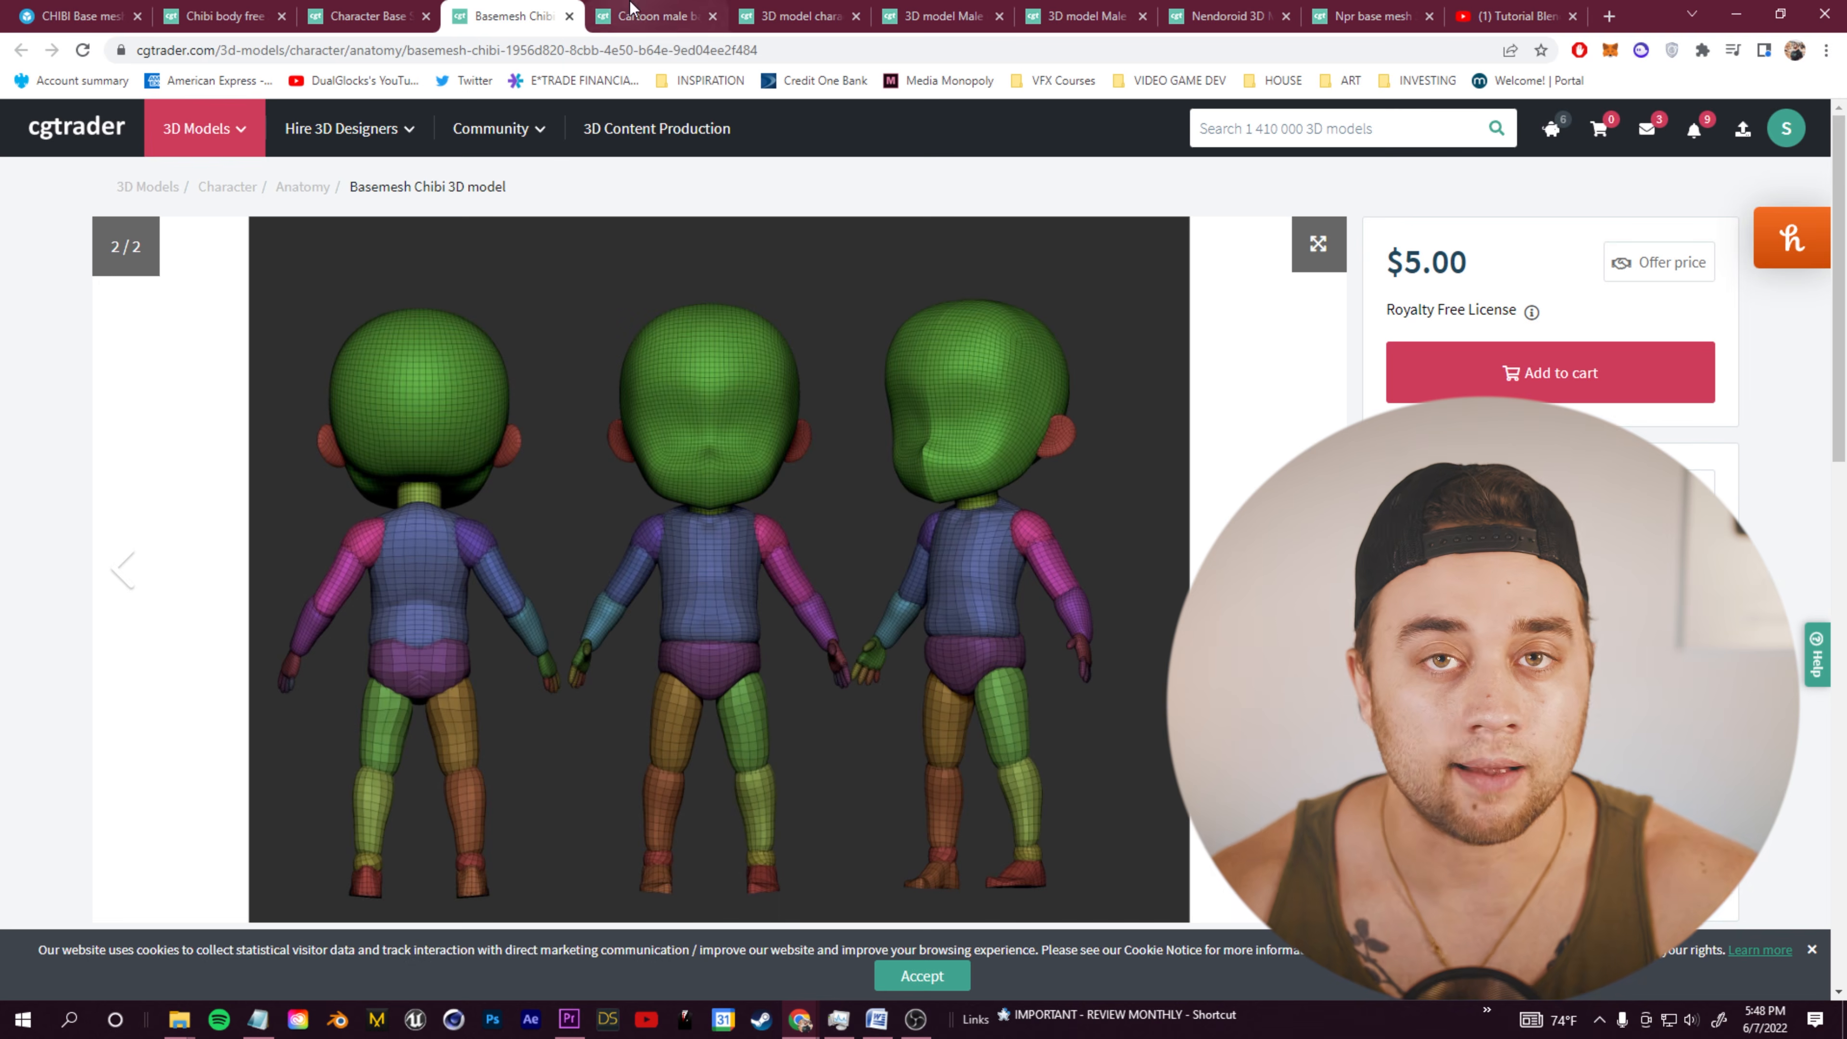
Step: Review the cartoon male base mesh results and the listings for character cartoon 1, male, and male-and-female cartoon characters
left_click(631, 10)
scroll(790, 163, "down", 5)
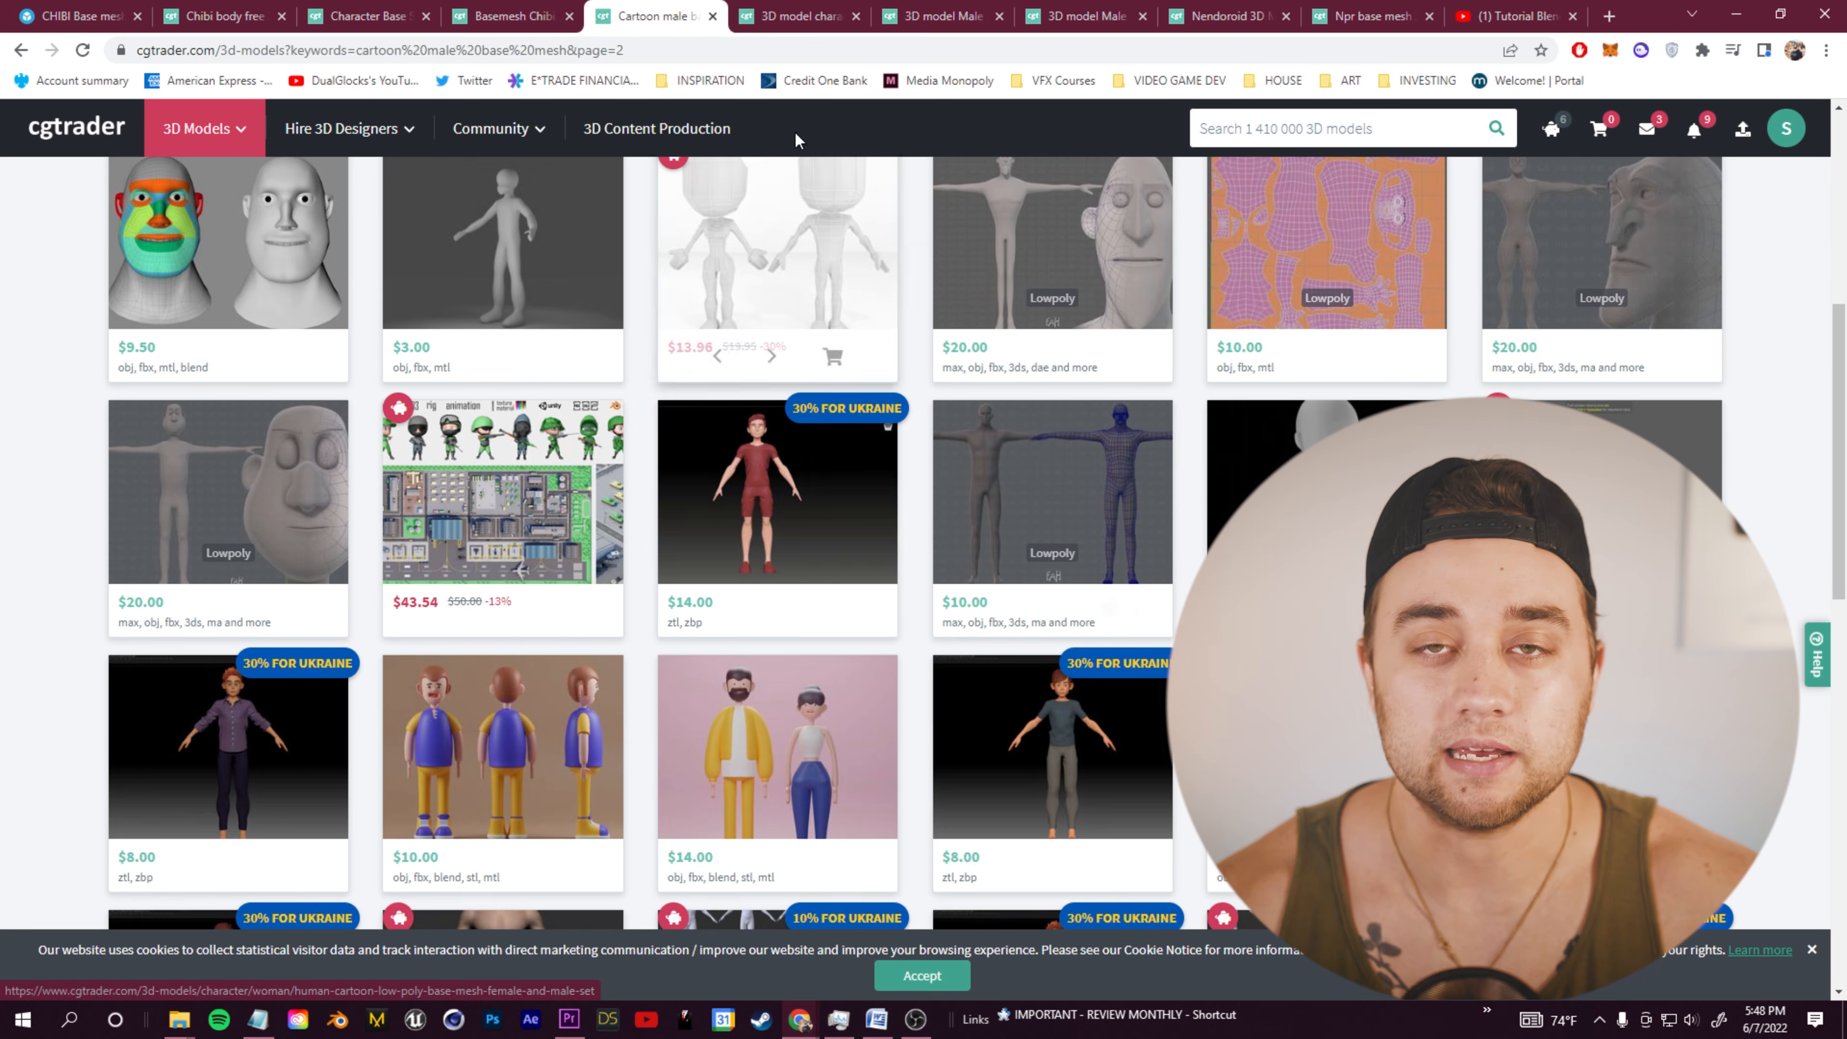
left_click(790, 9)
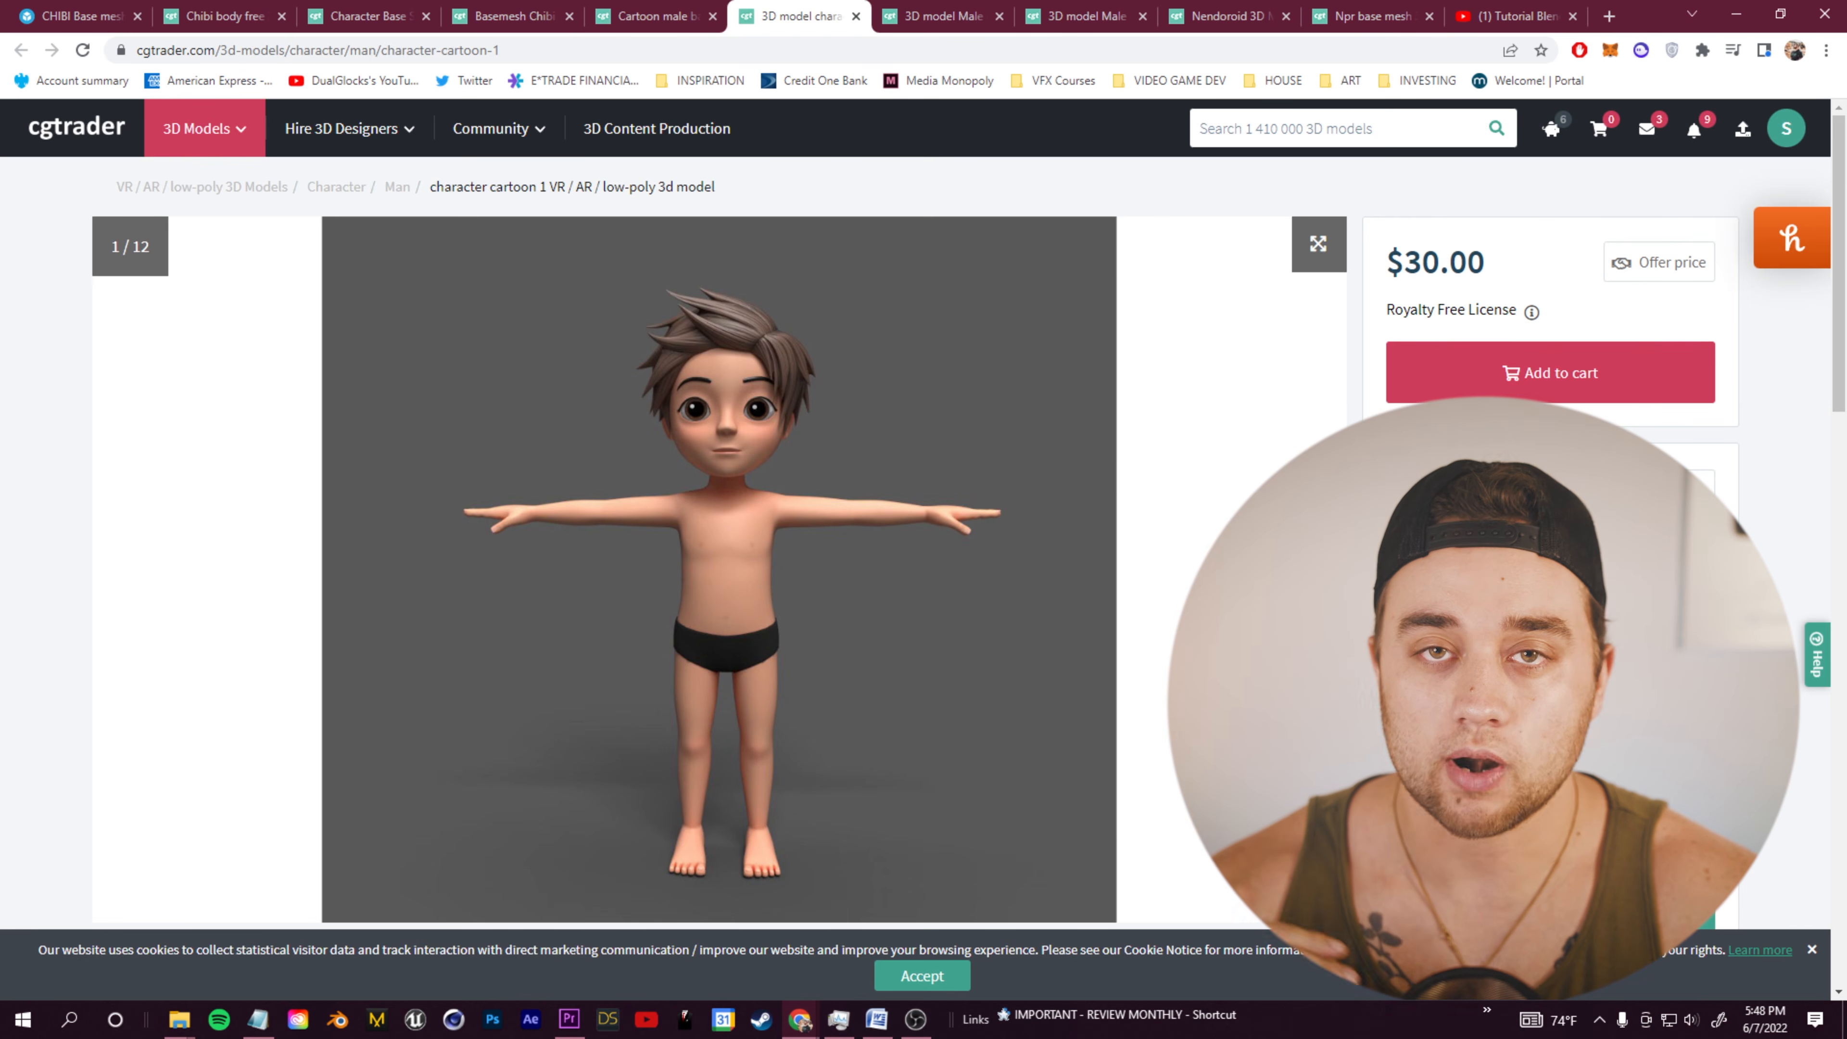
key("ctrl+Tab")
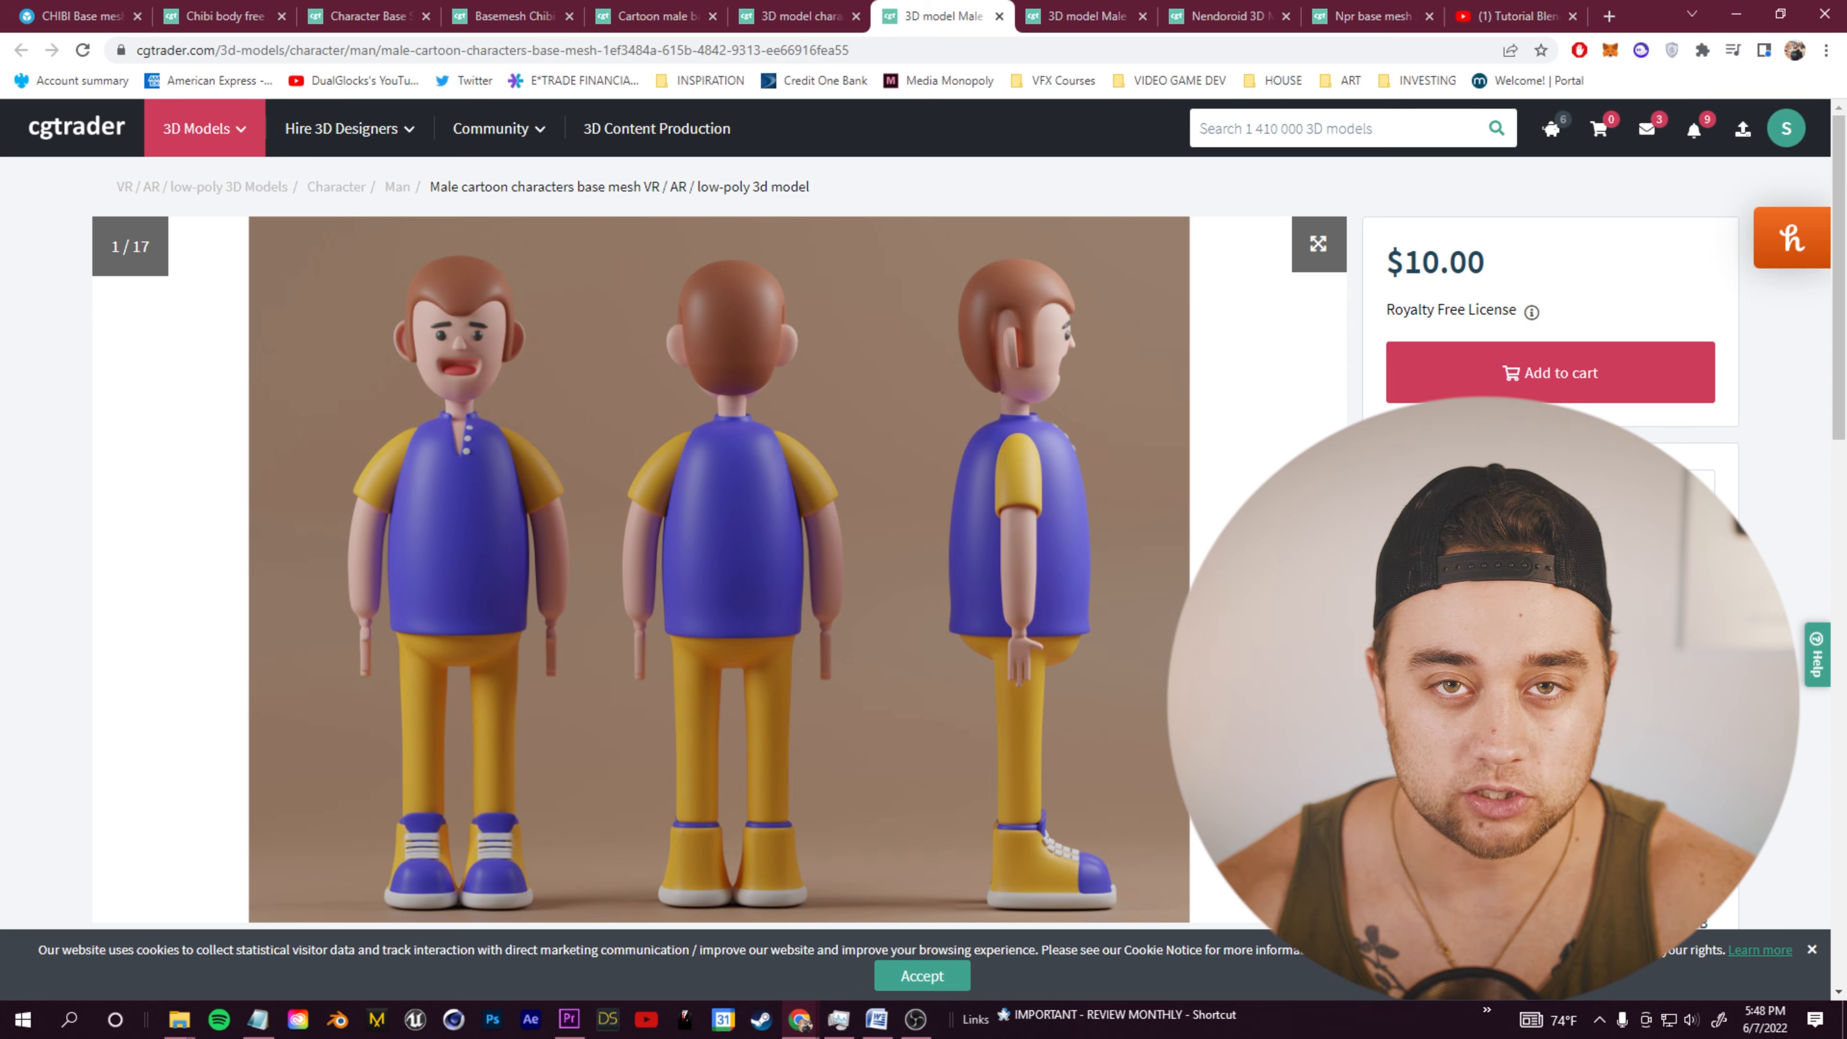
key("Right")
key("ctrl+Tab")
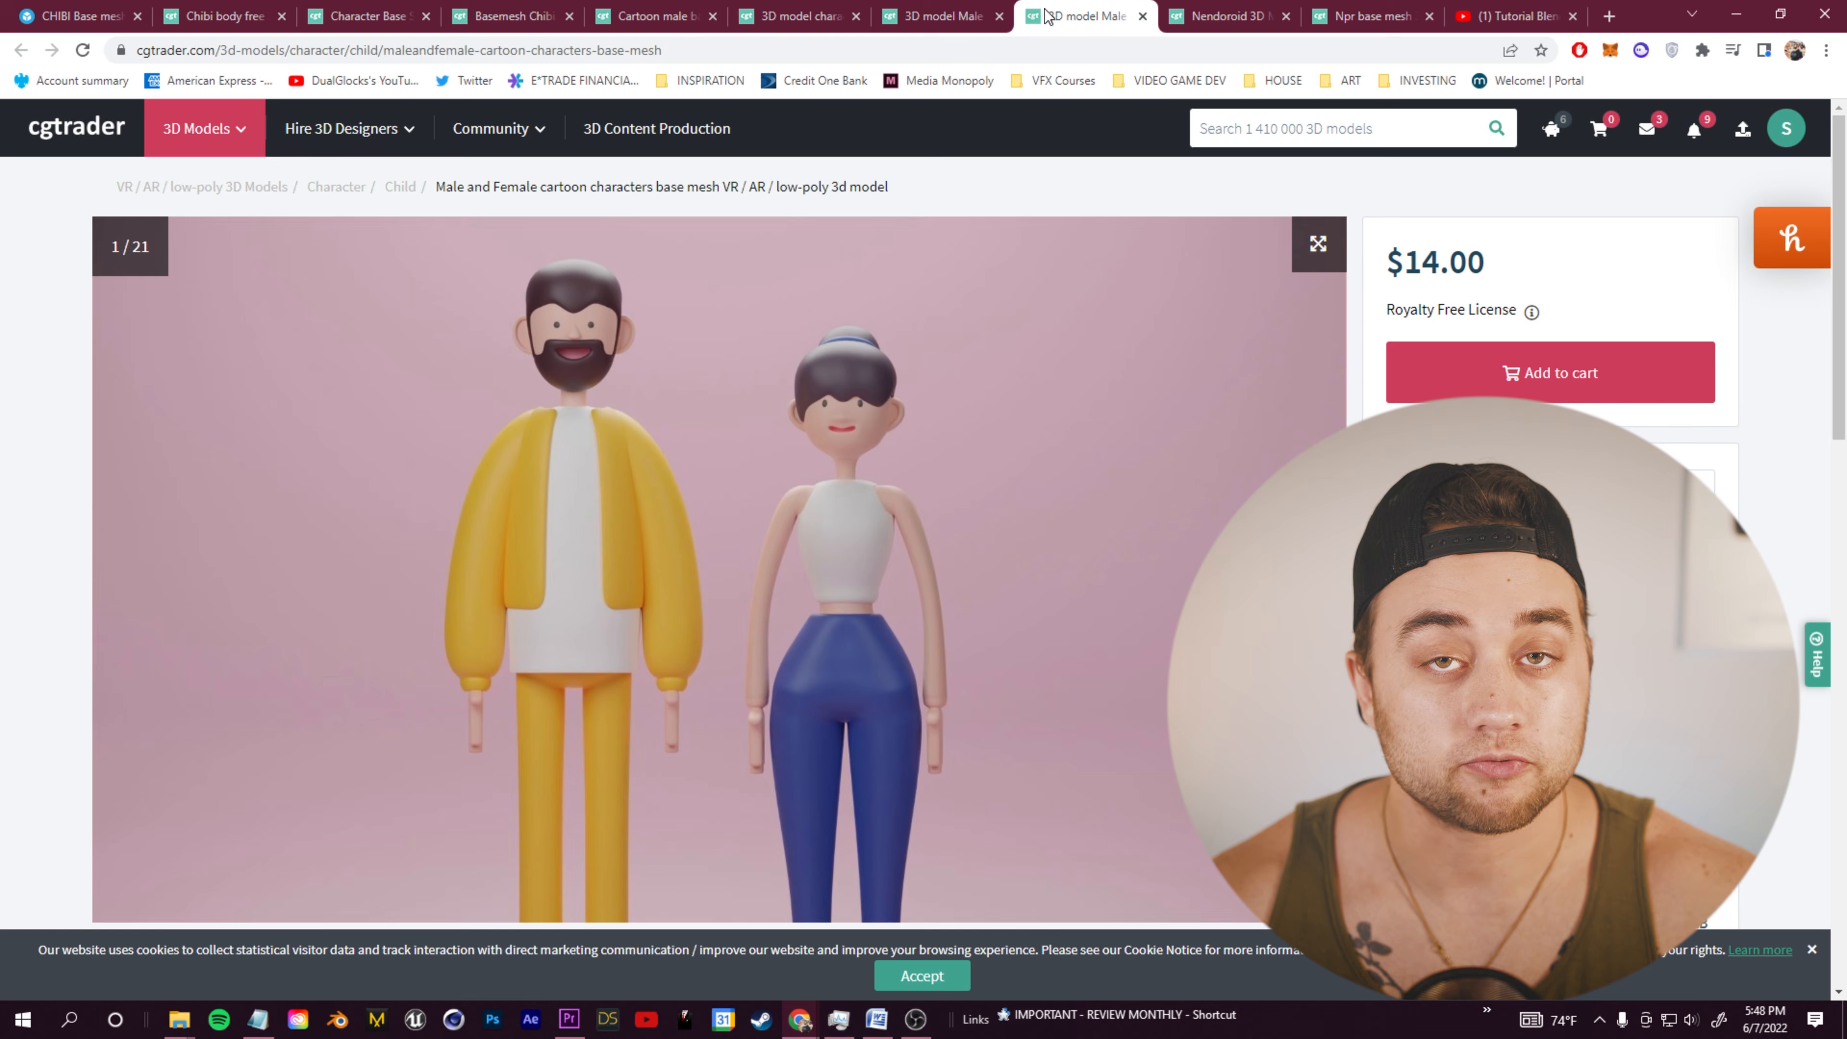
Step: Look over the Nendoroid and npr base mesh search results on CGTrader, and close the npr base mesh page
left_click(1221, 19)
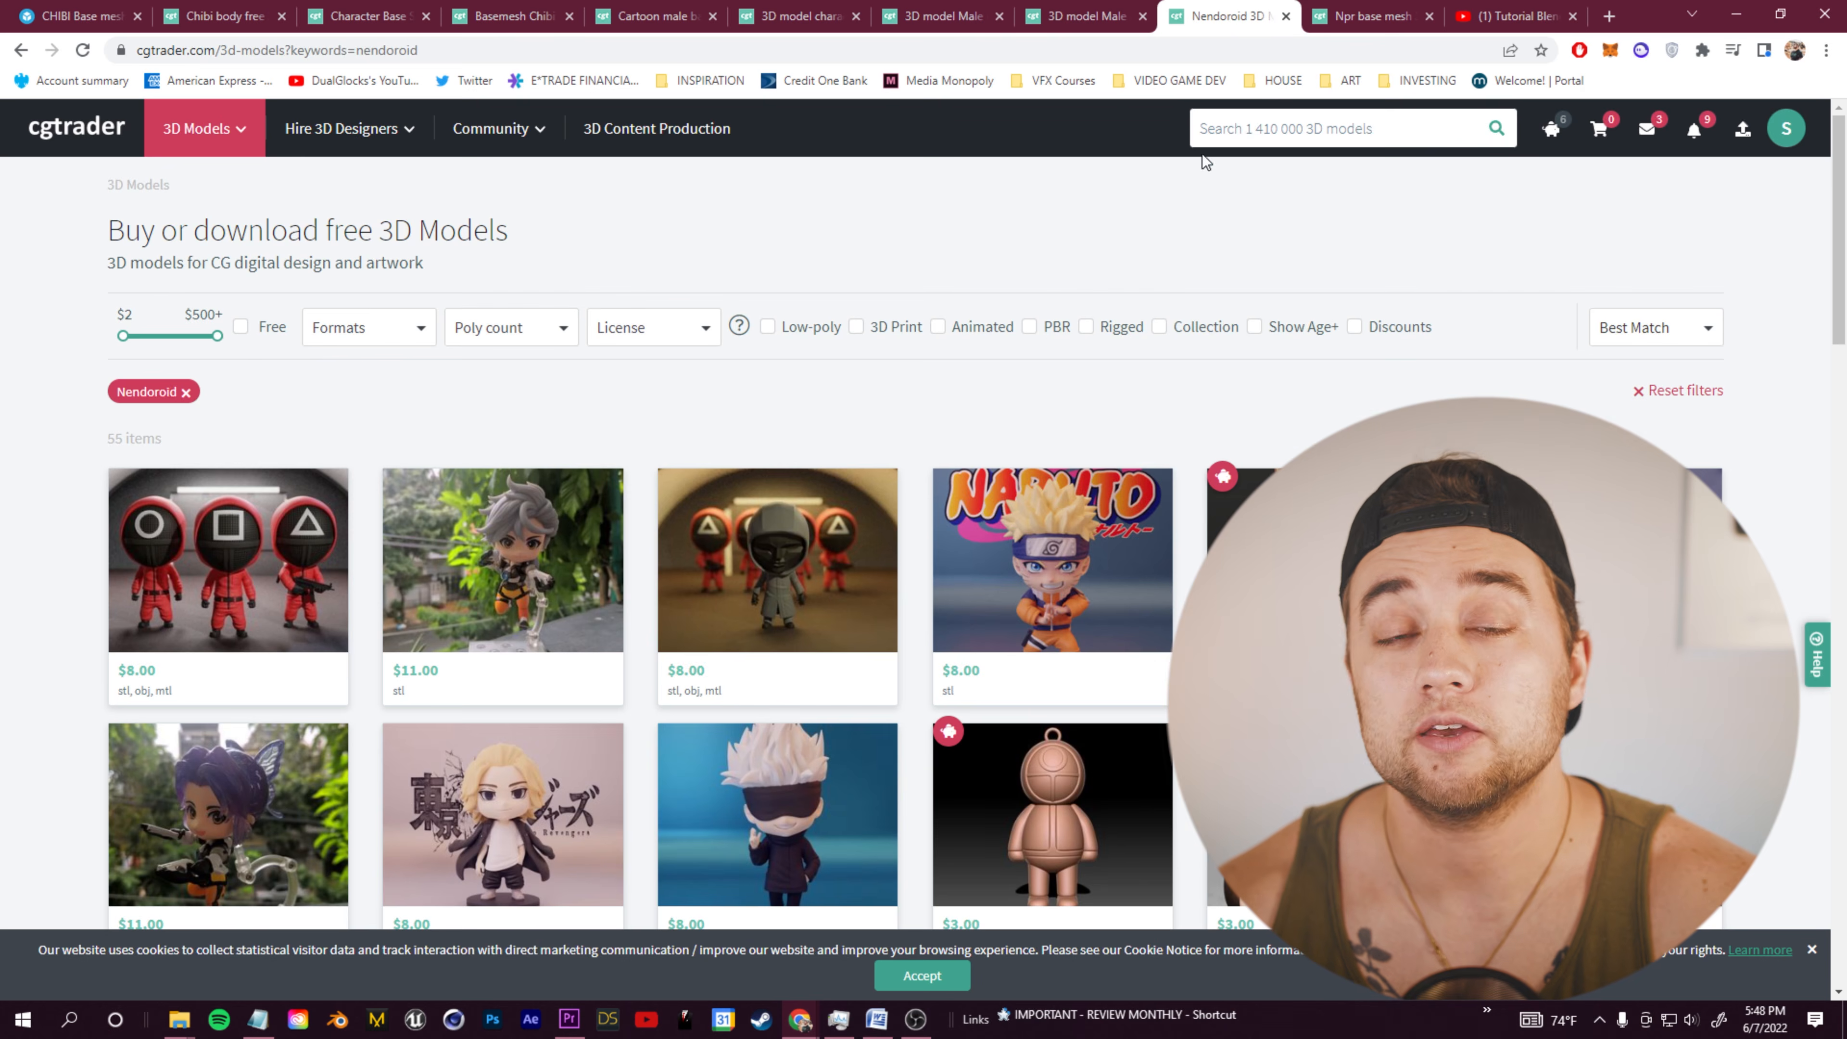
scroll(978, 618, "down", 5)
scroll(973, 631, "up", 5)
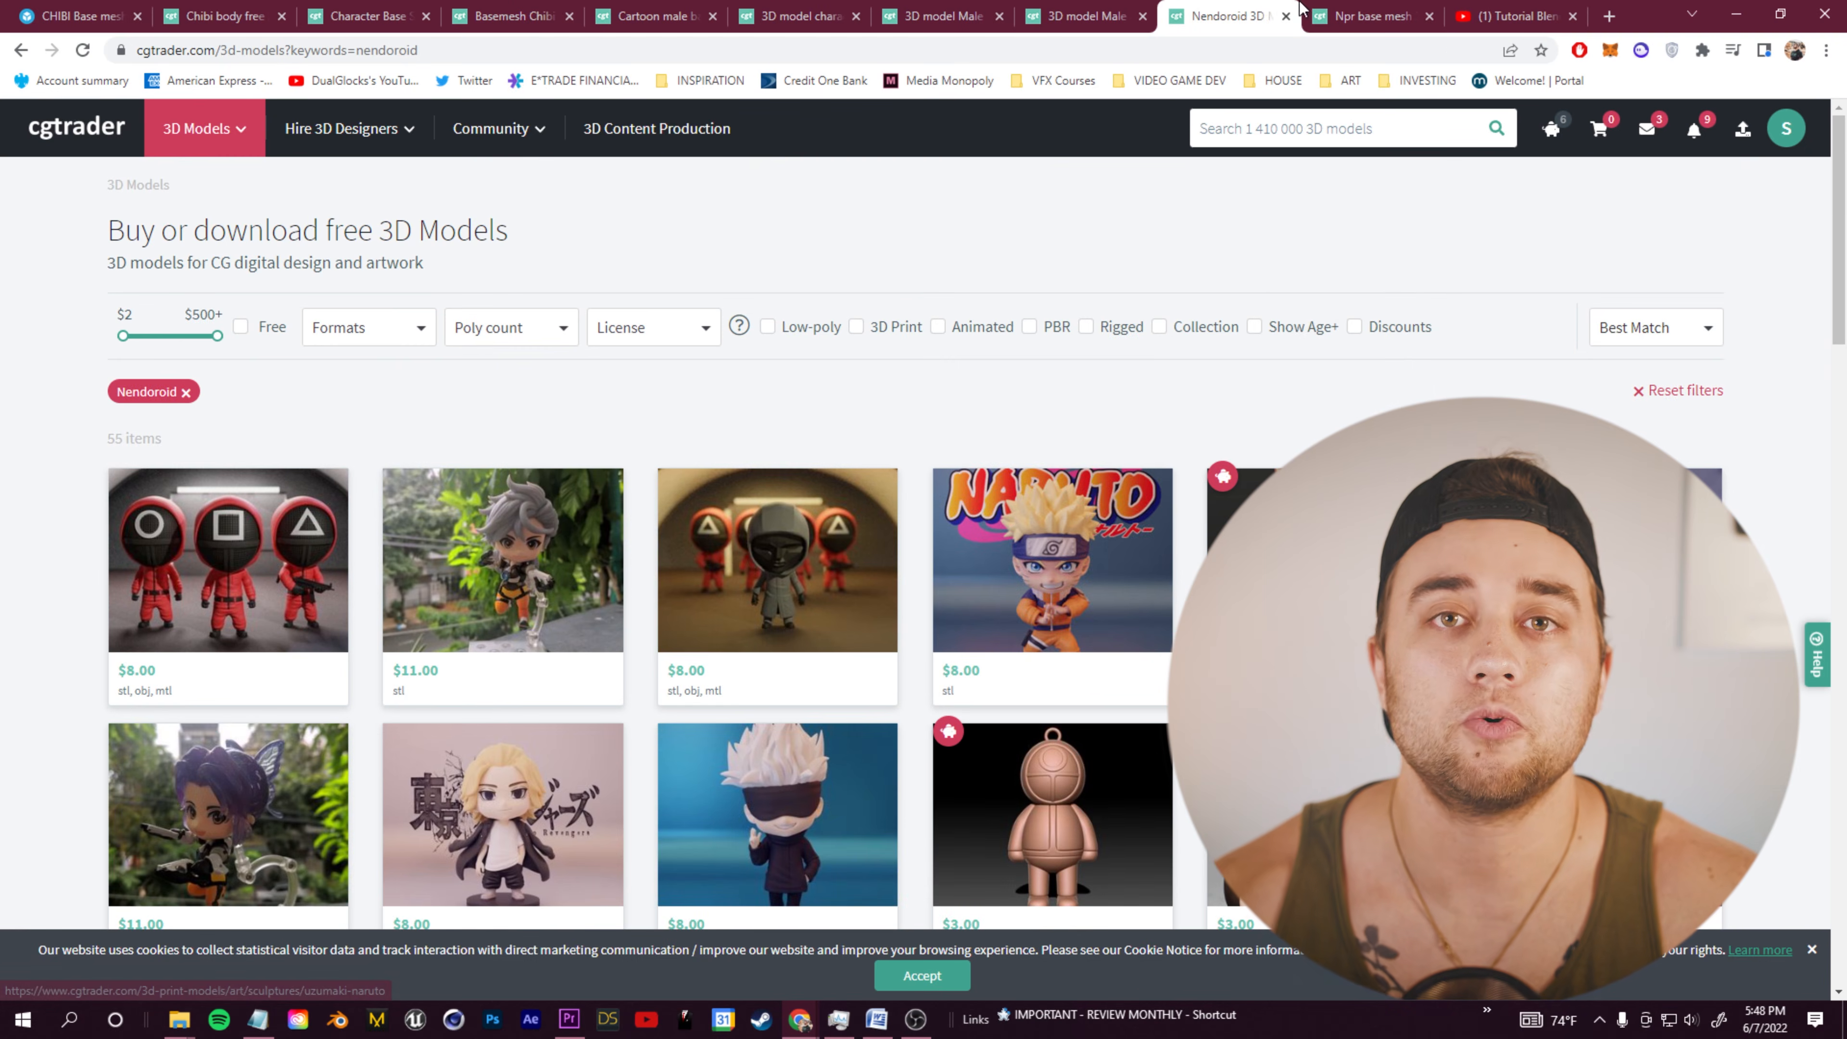
left_click(1367, 16)
scroll(1178, 284, "down", 5)
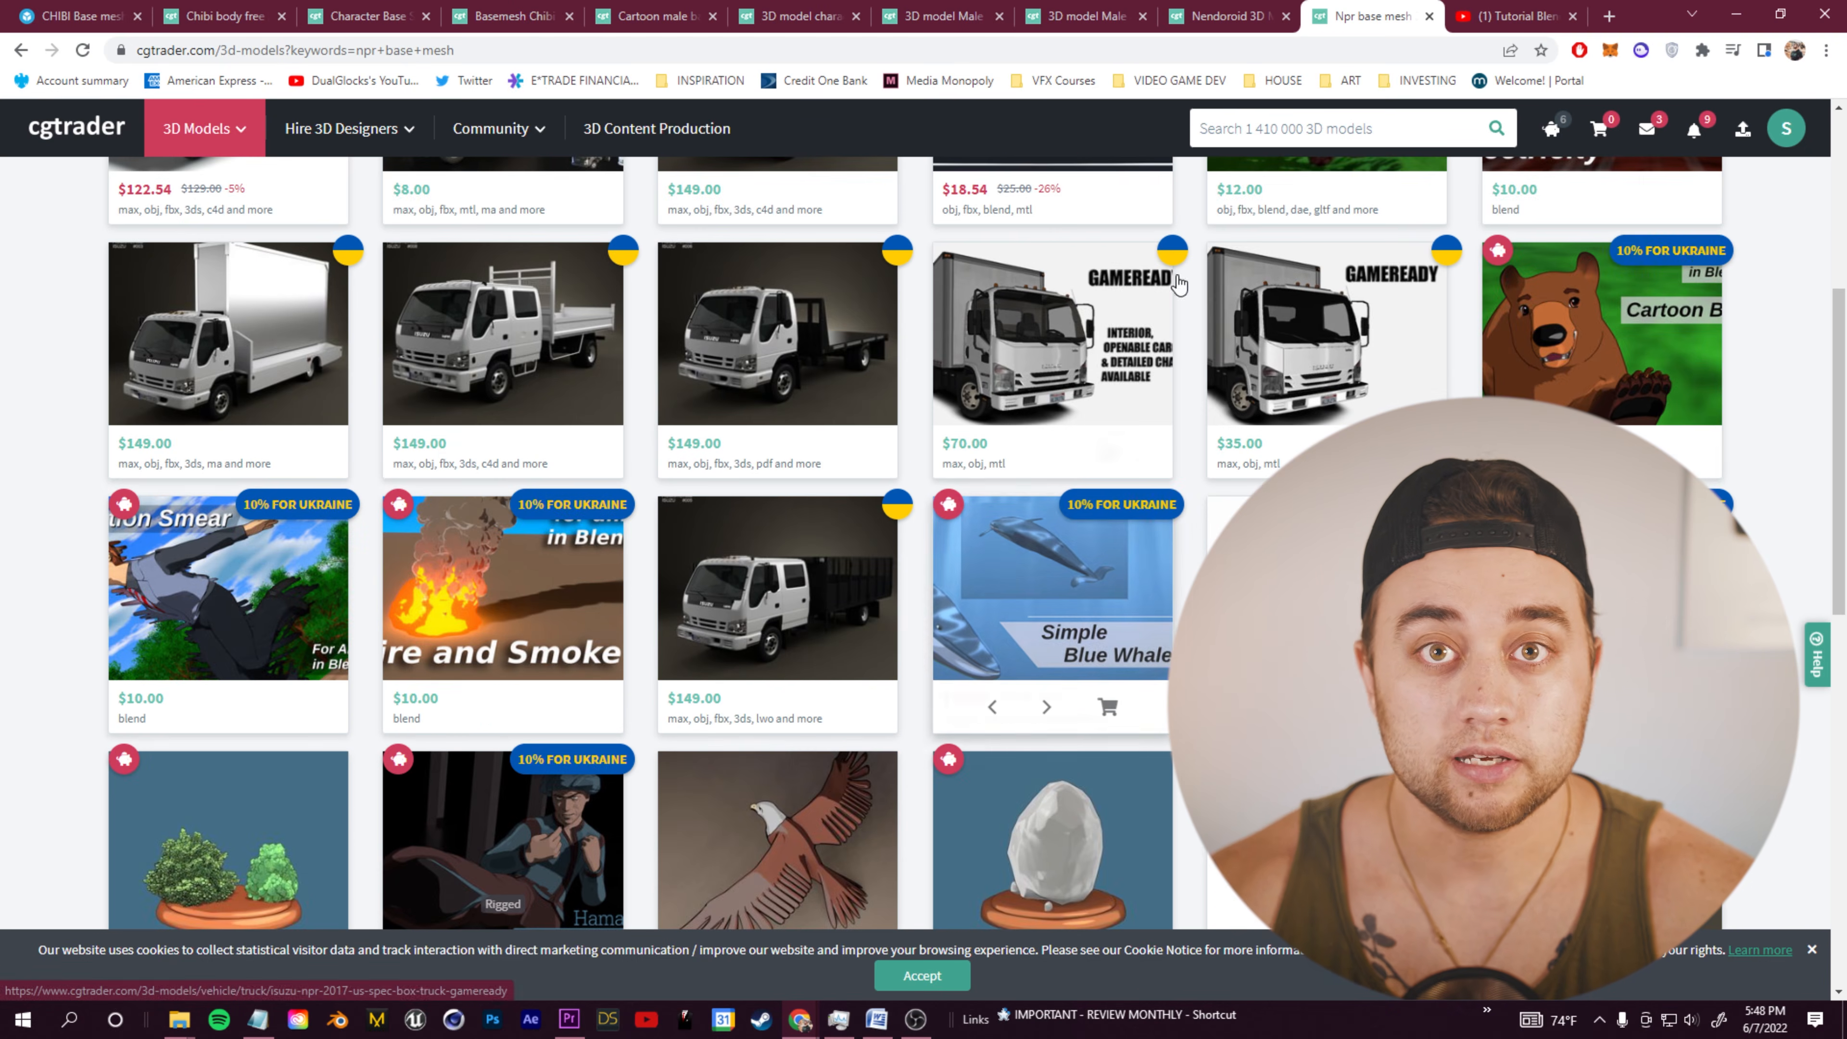
left_click(1429, 16)
Step: Skim the Blender Tutorial - How to Make Chibi Pieck video by skipping forward through the Base, Eyes and Hair chapters
left_click(166, 820)
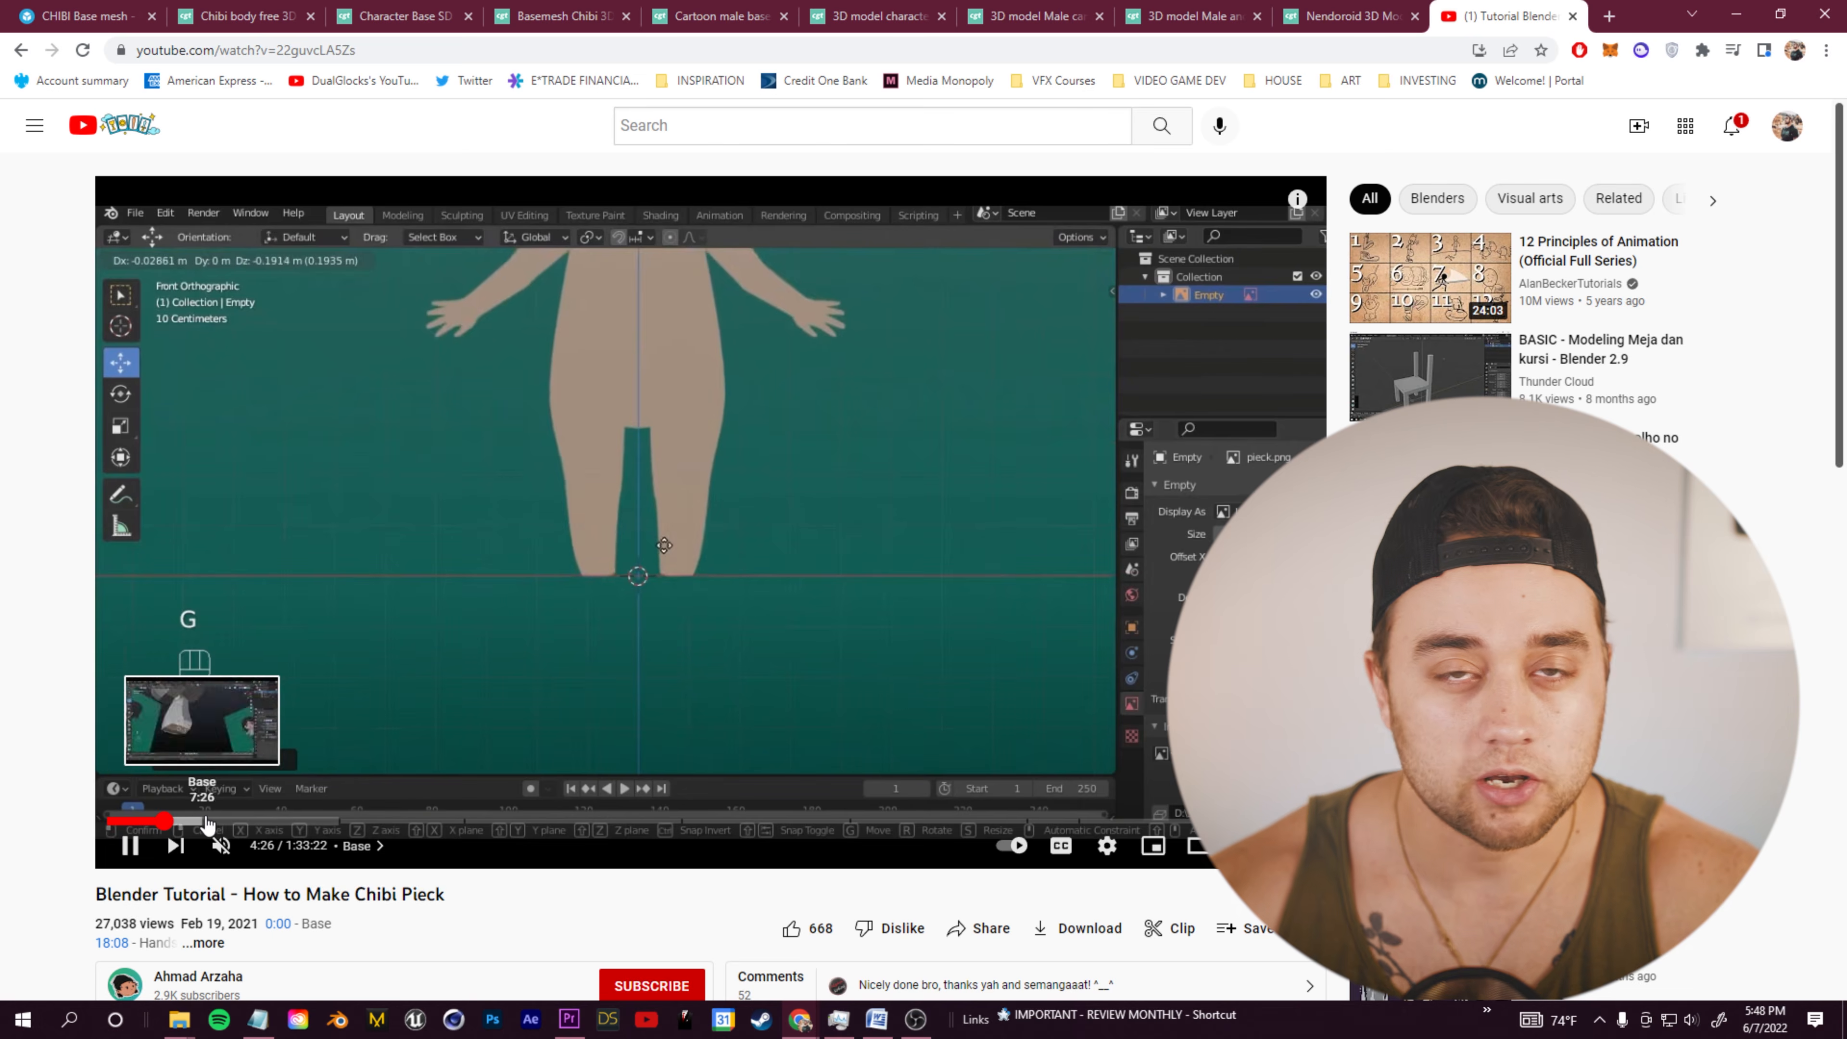
left_click(289, 821)
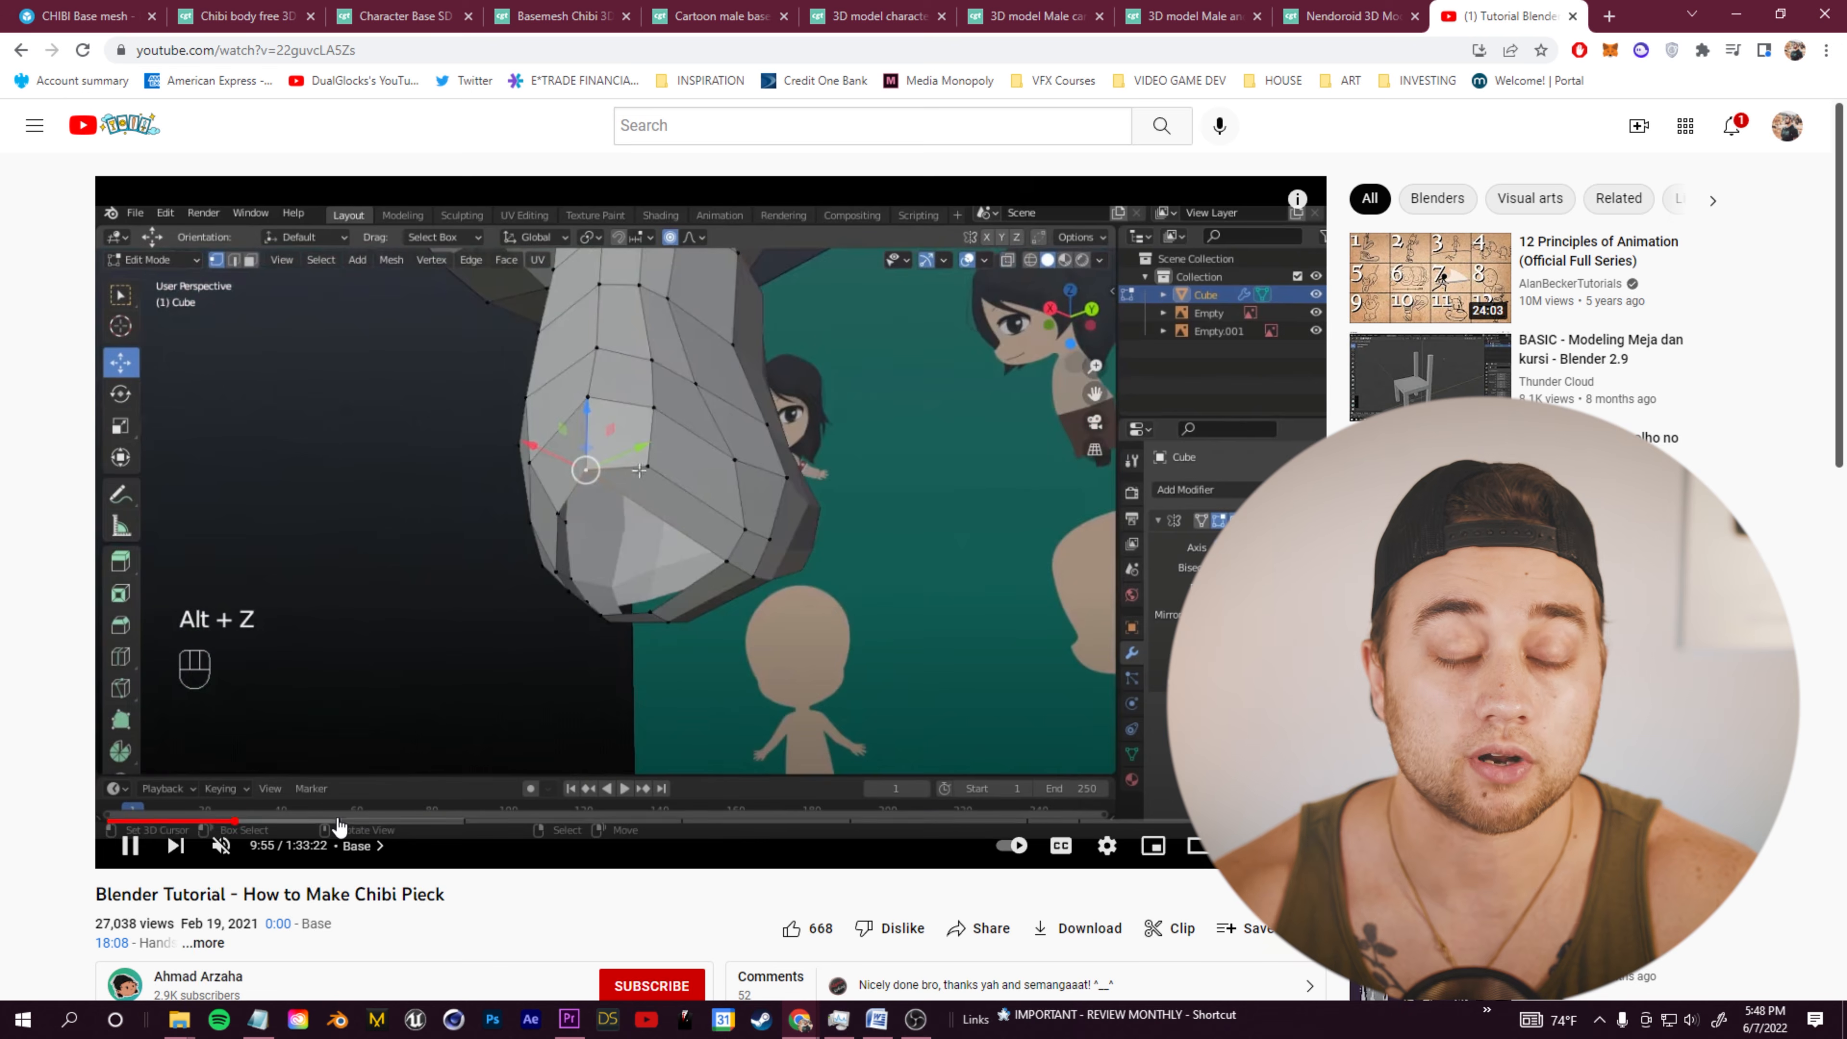
left_click(316, 820)
left_click(346, 820)
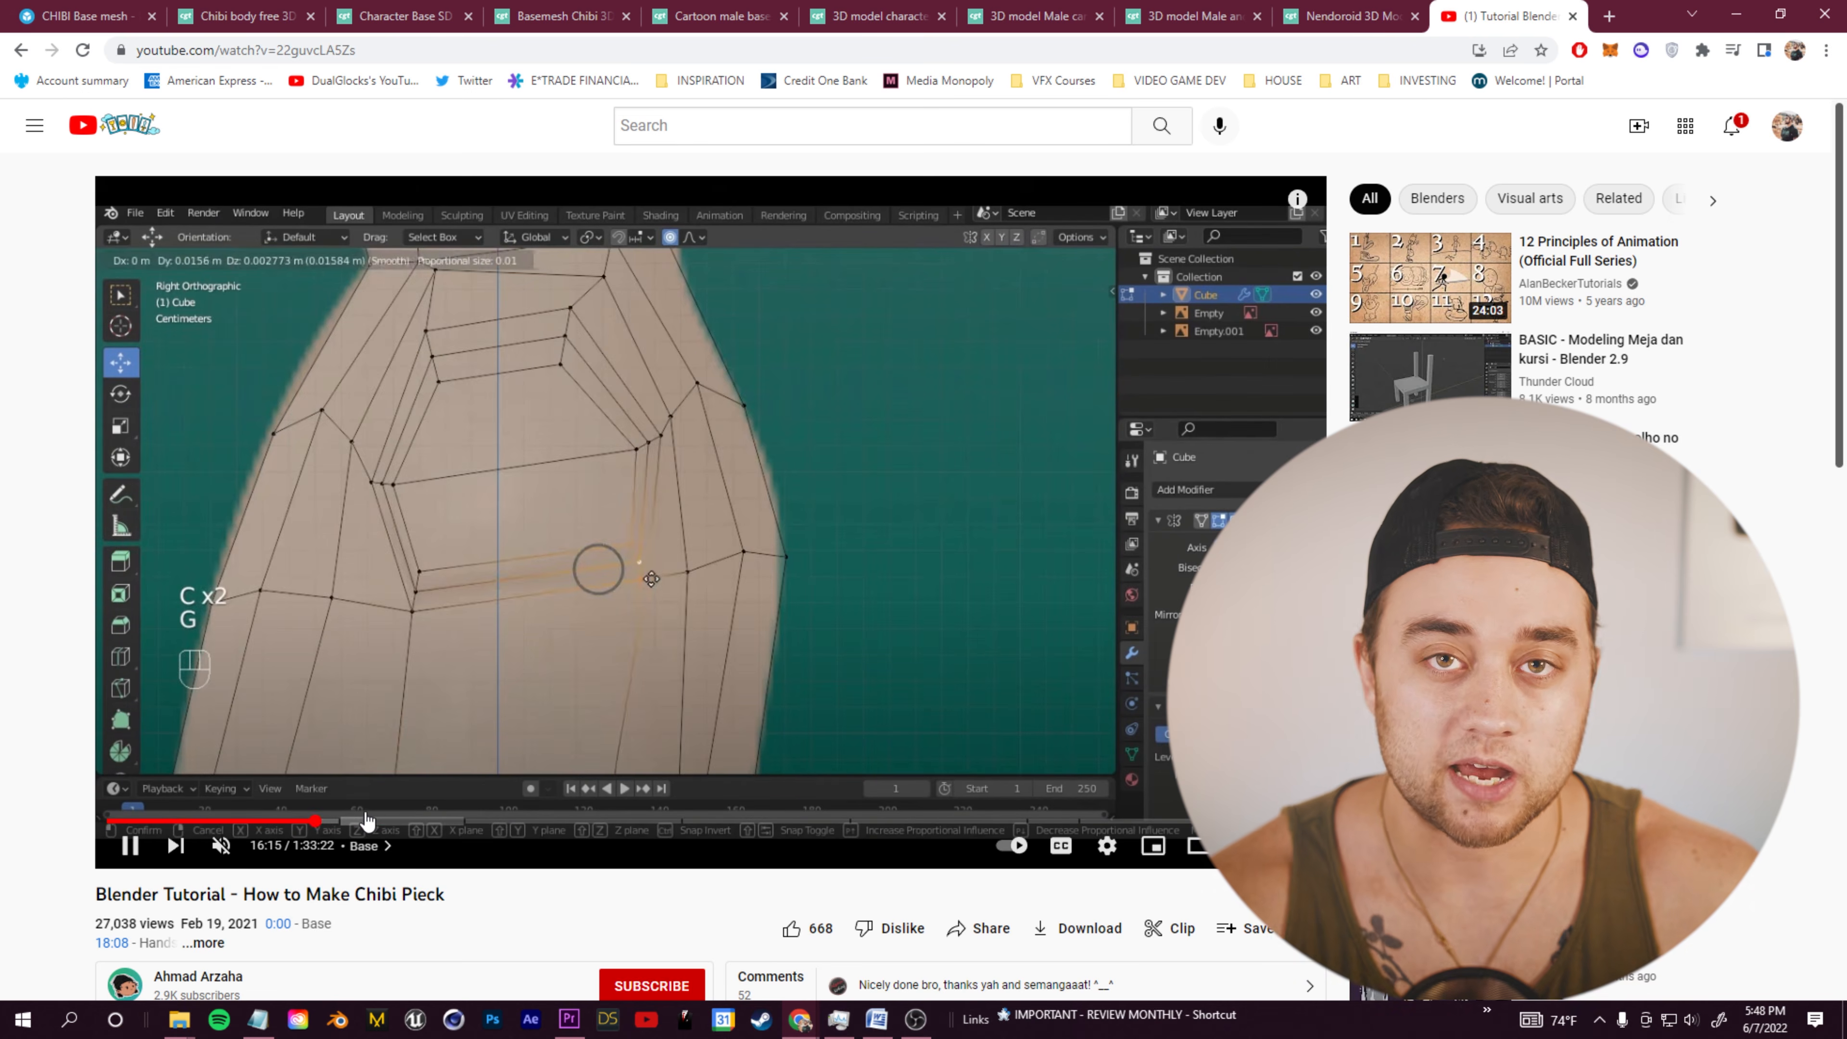
left_click(421, 821)
left_click(498, 820)
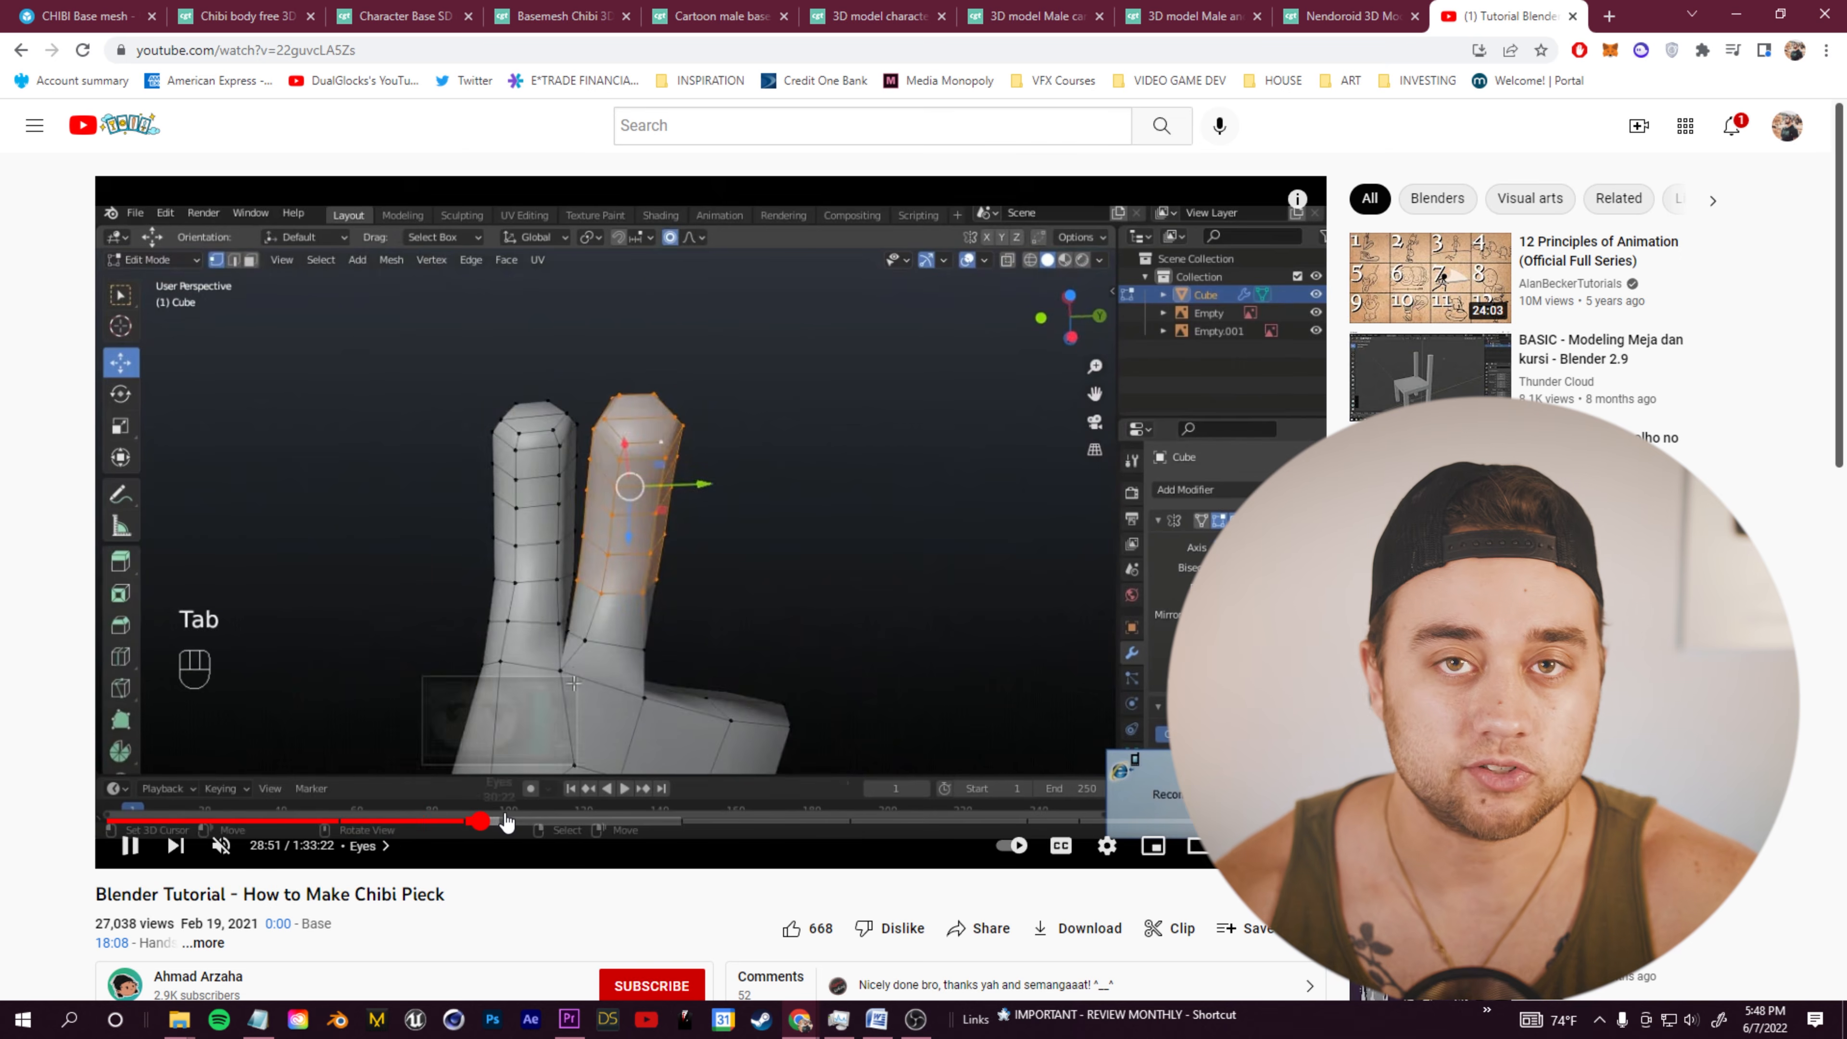
left_click(533, 821)
left_click(632, 820)
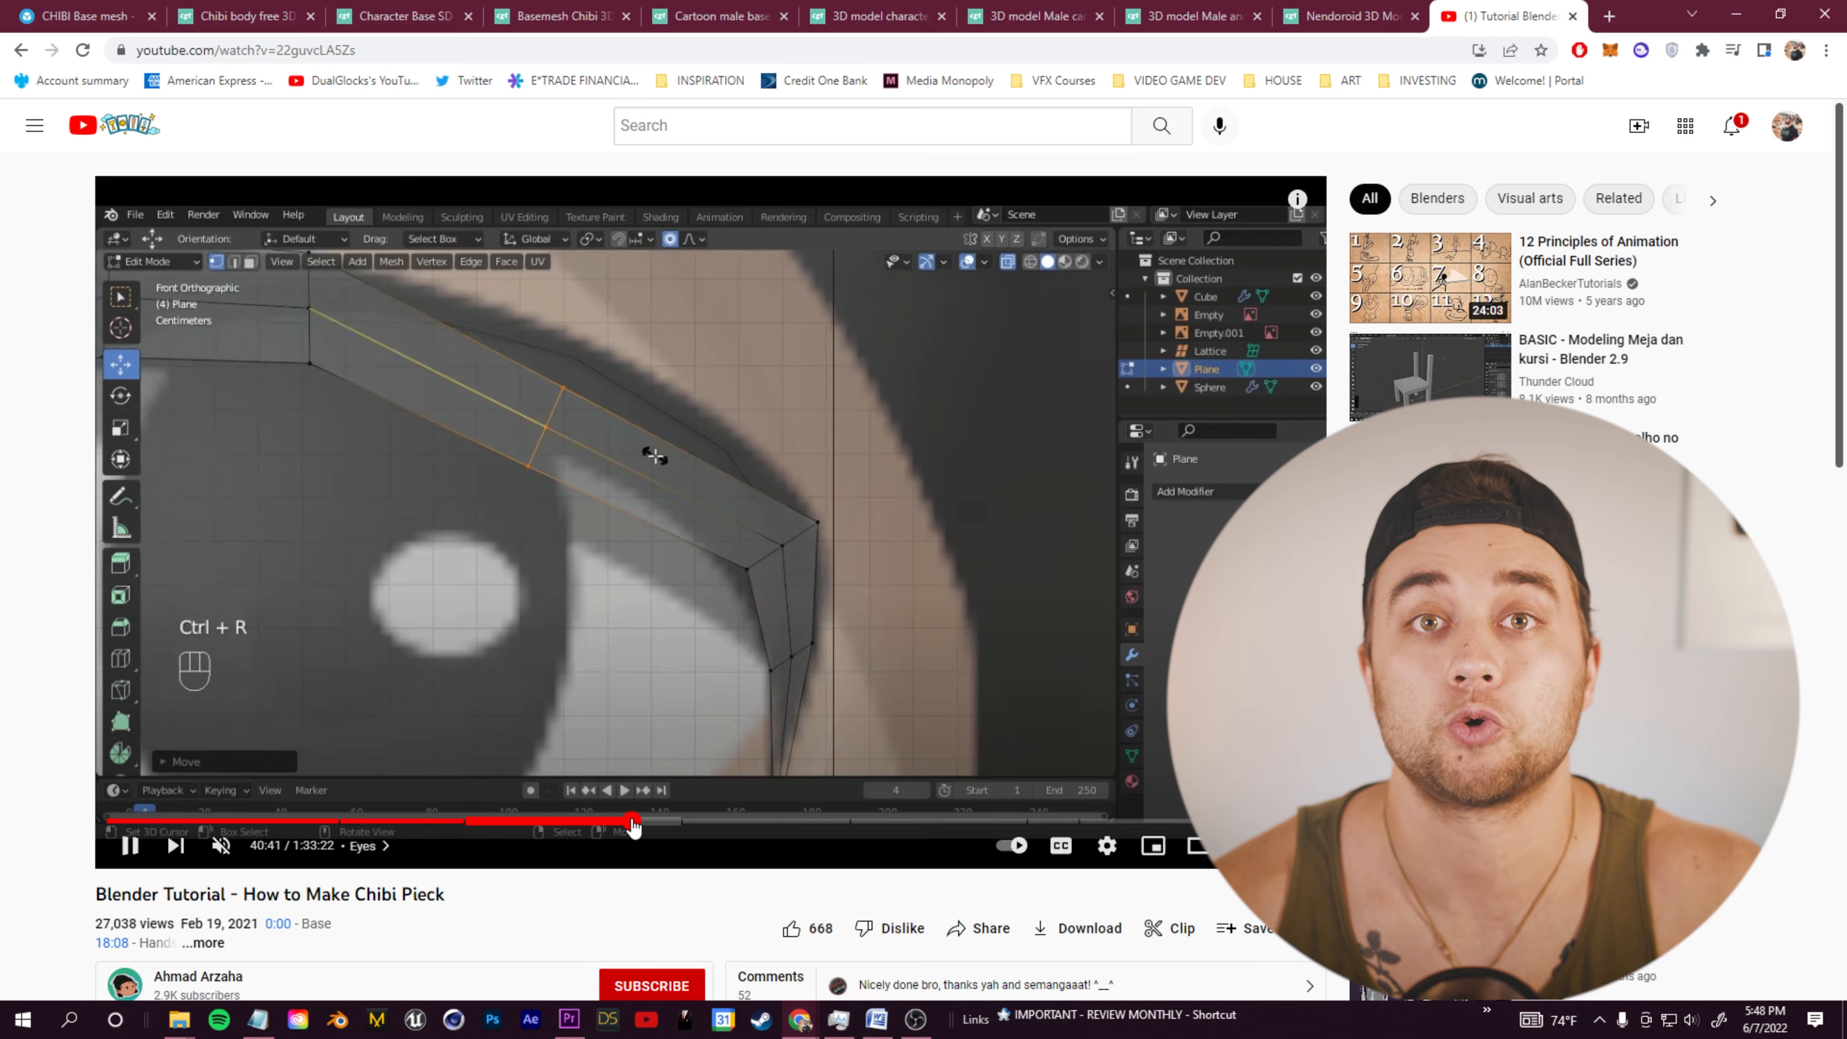
left_click(717, 820)
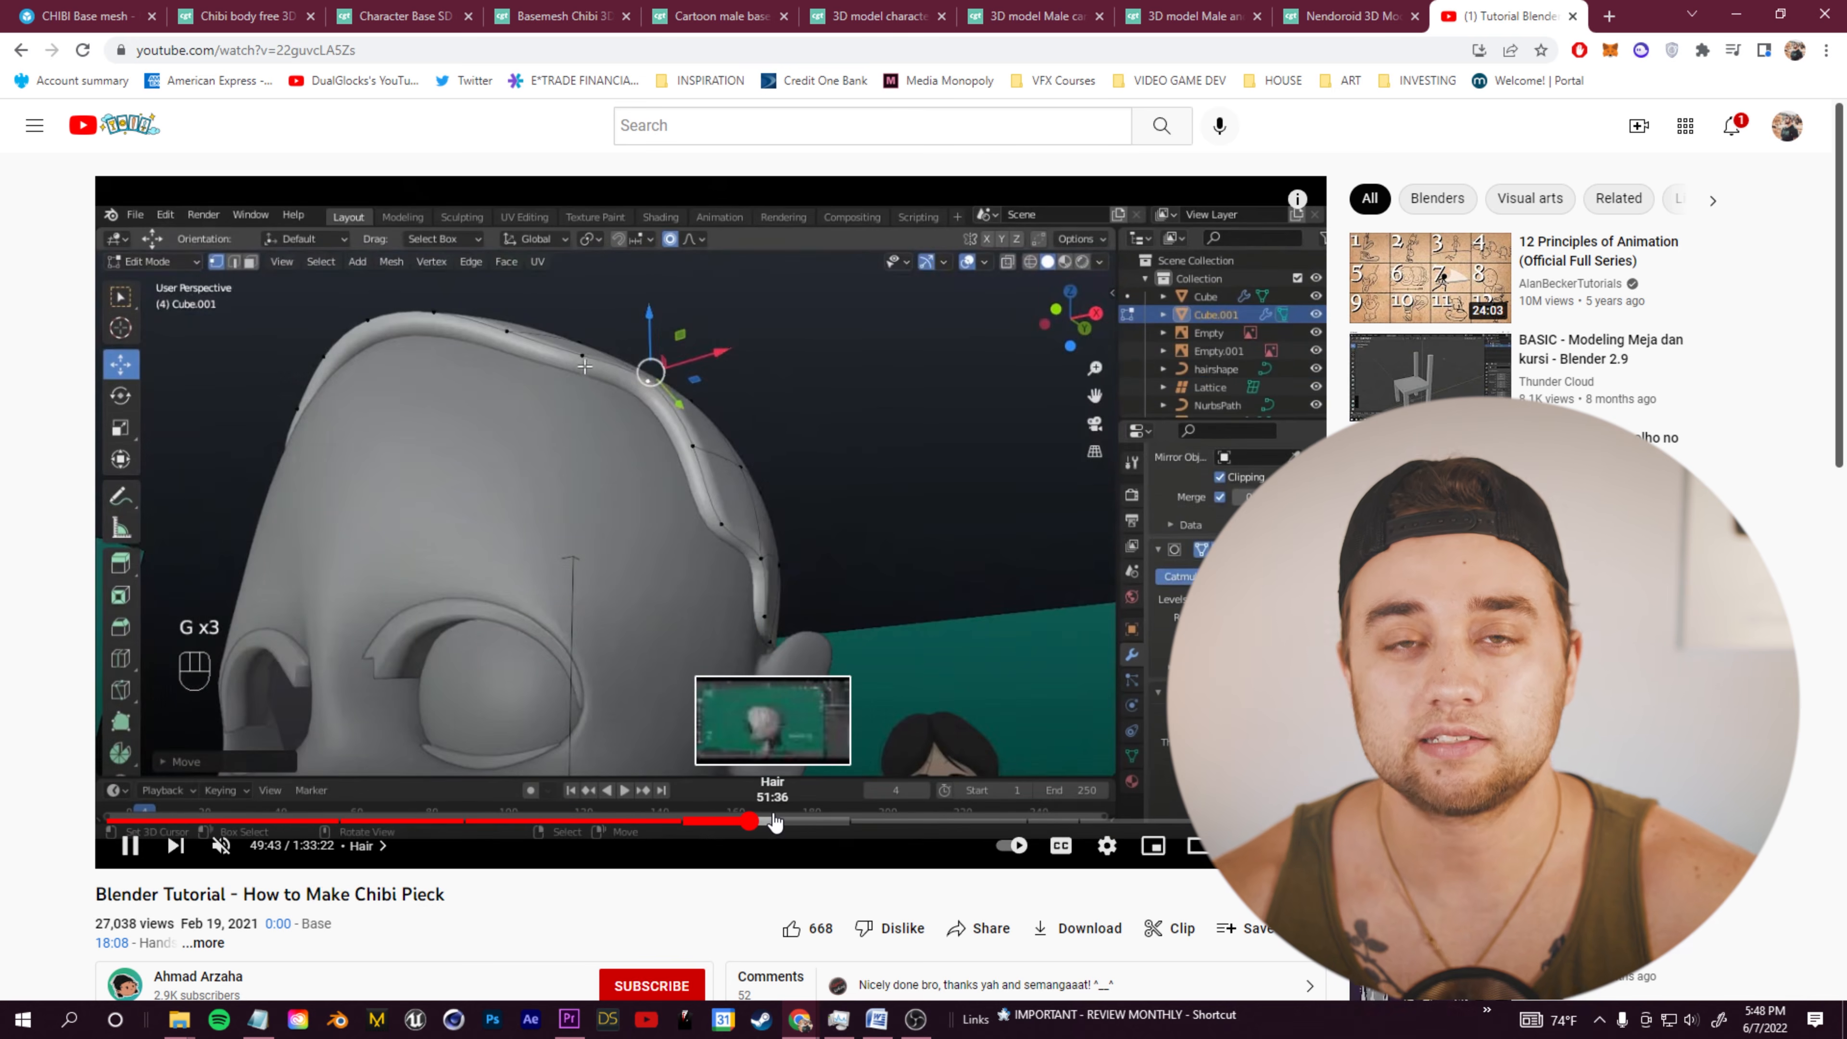
left_click(773, 820)
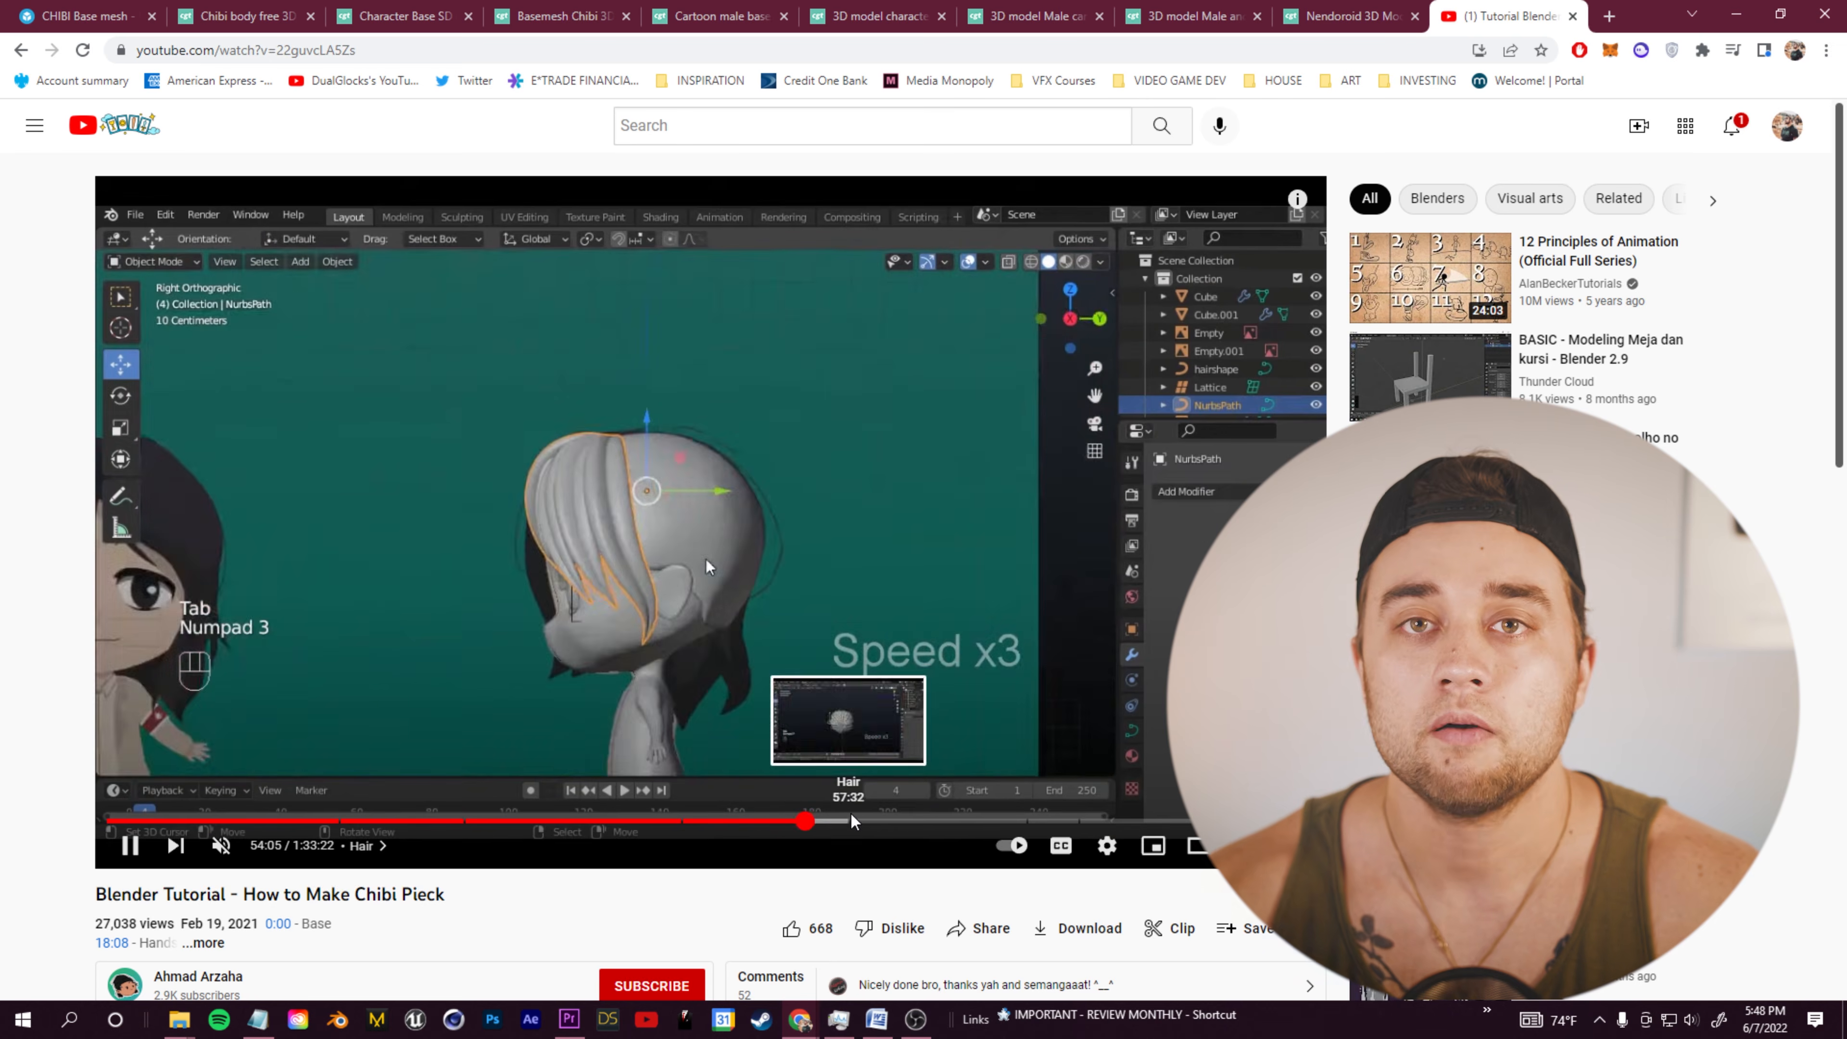
Step: Skim the rest of the chibi Pieck tutorial, skipping from the Hair chapter past the Eyebrows & Lips chapter
left_click(899, 821)
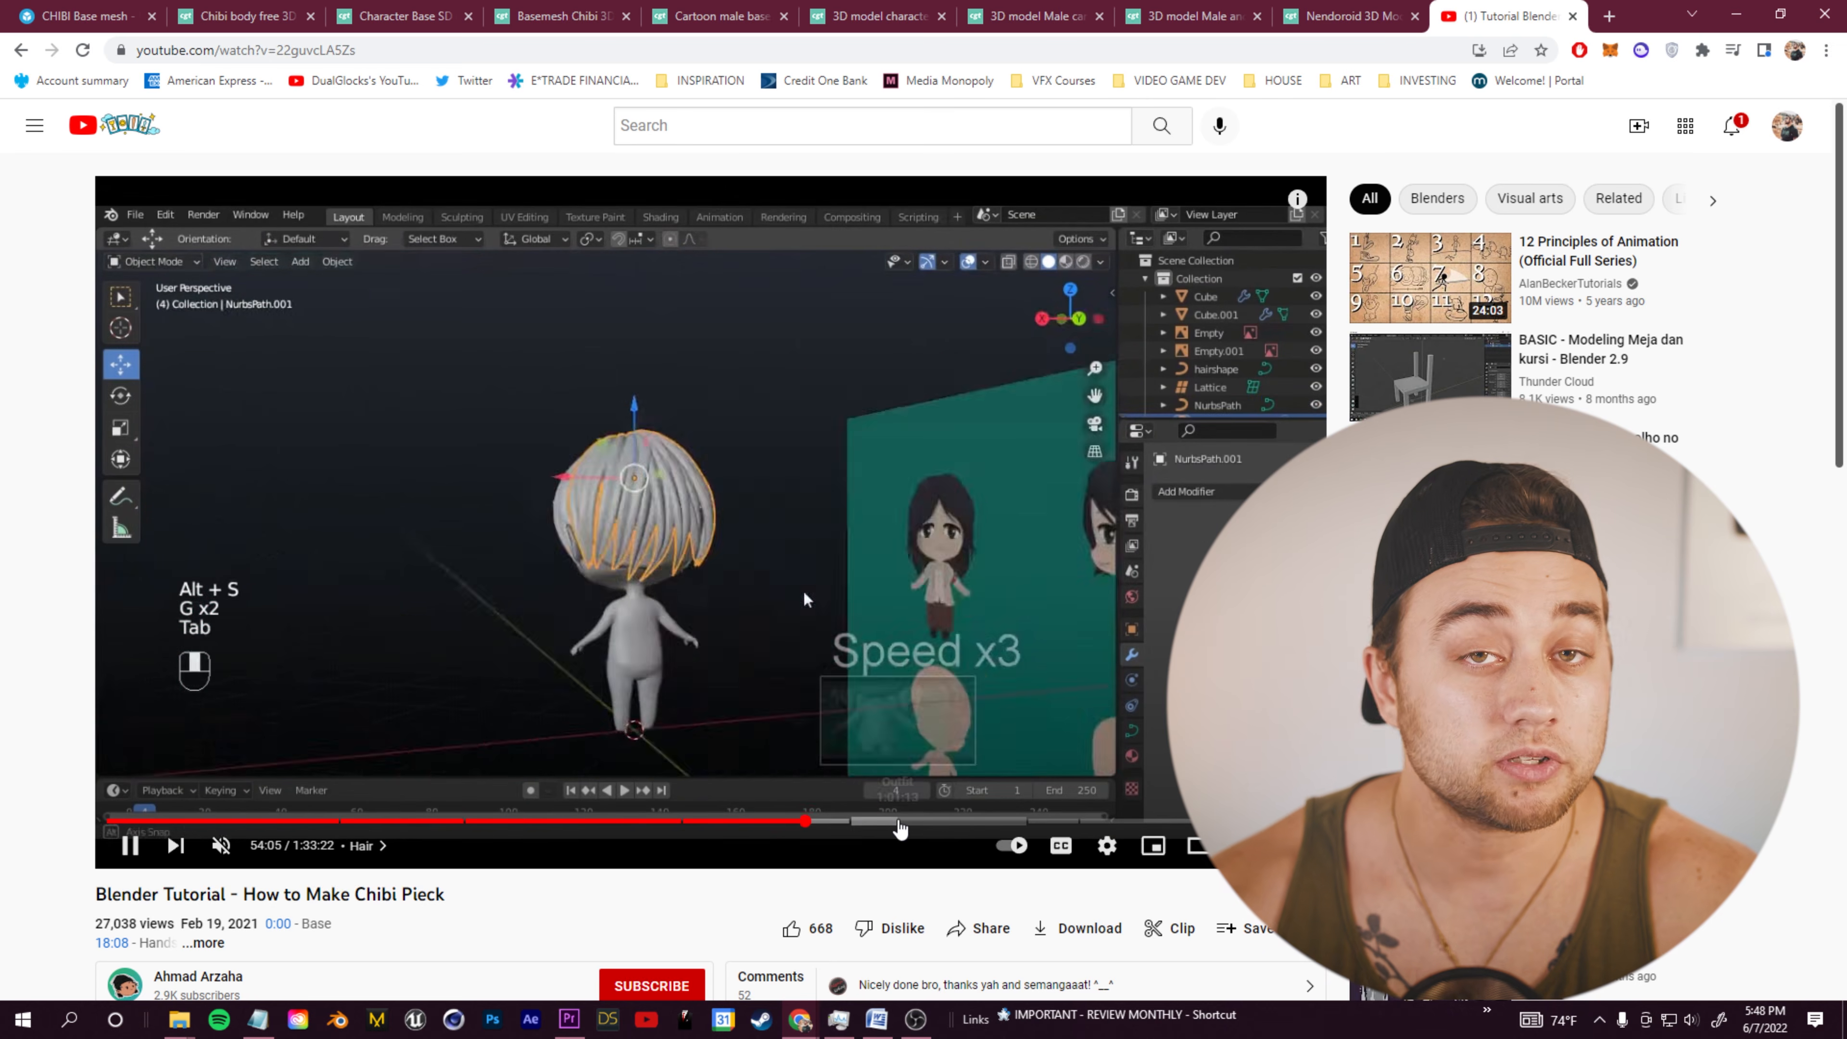
left_click(968, 820)
left_click(1047, 820)
left_click(1087, 821)
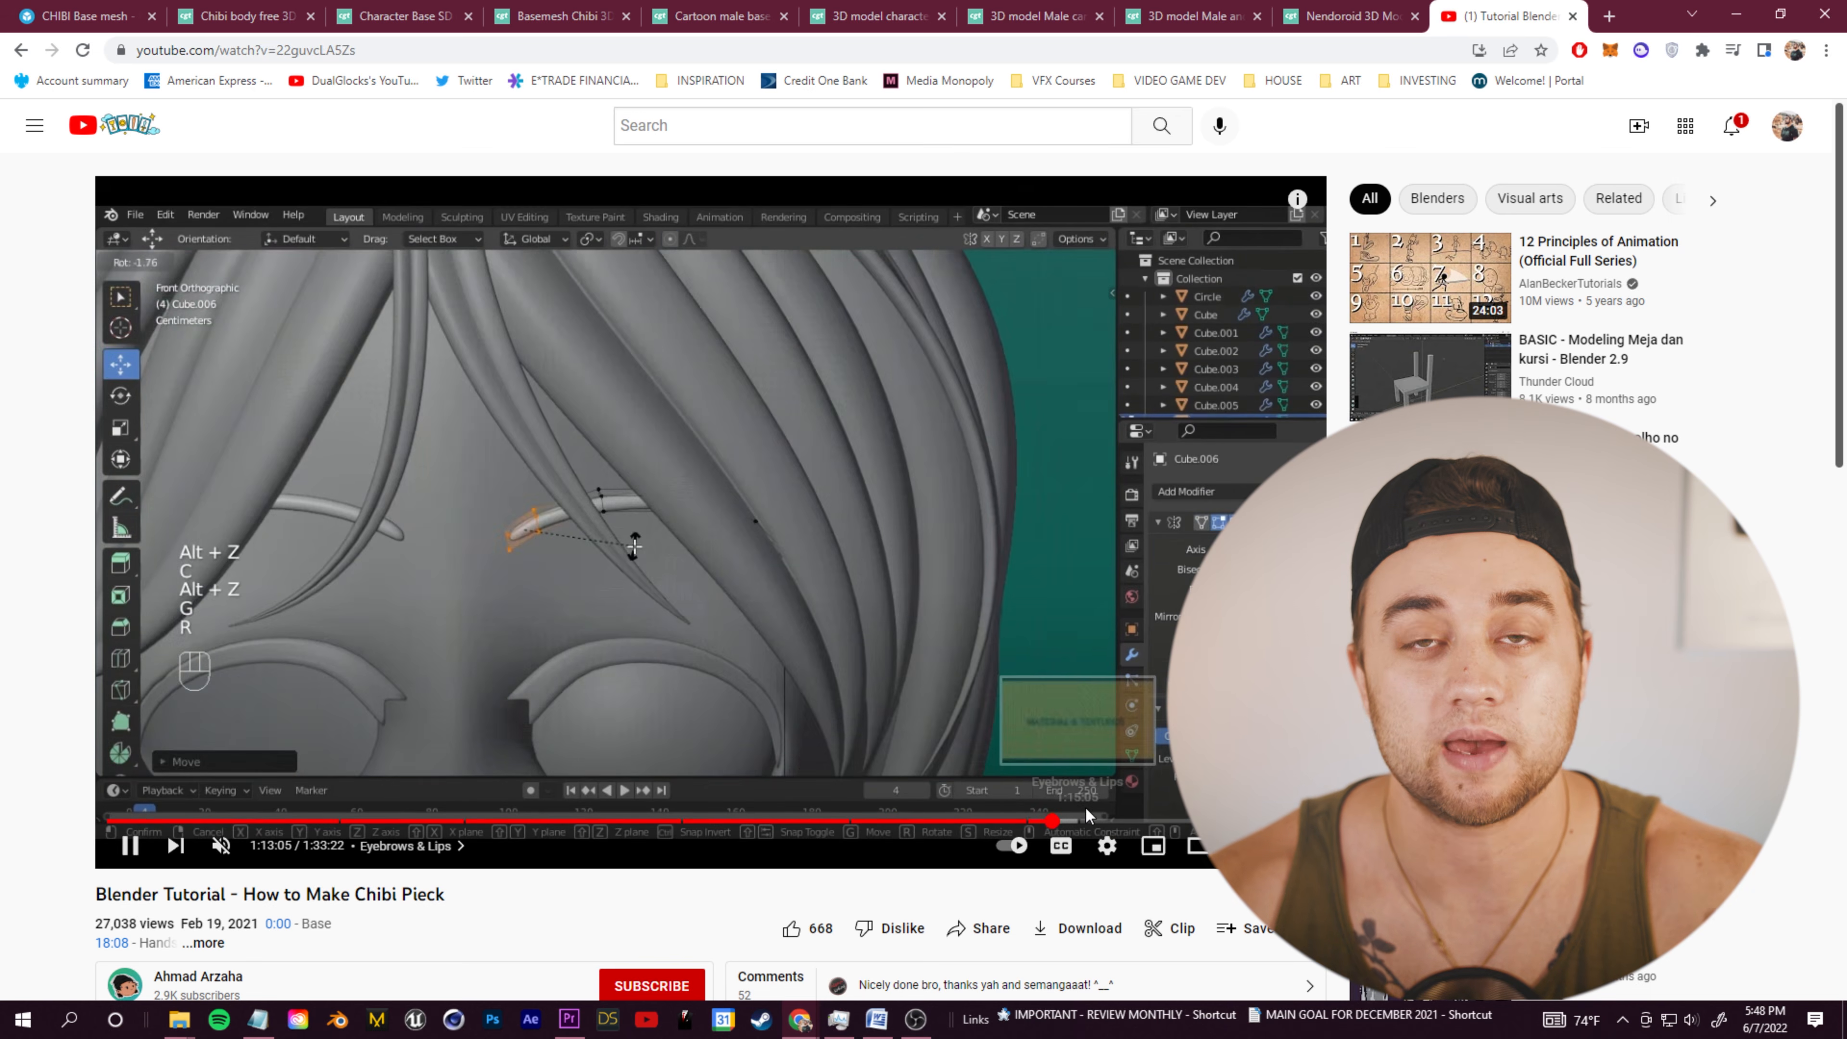
left_click(1164, 820)
left_click(1248, 821)
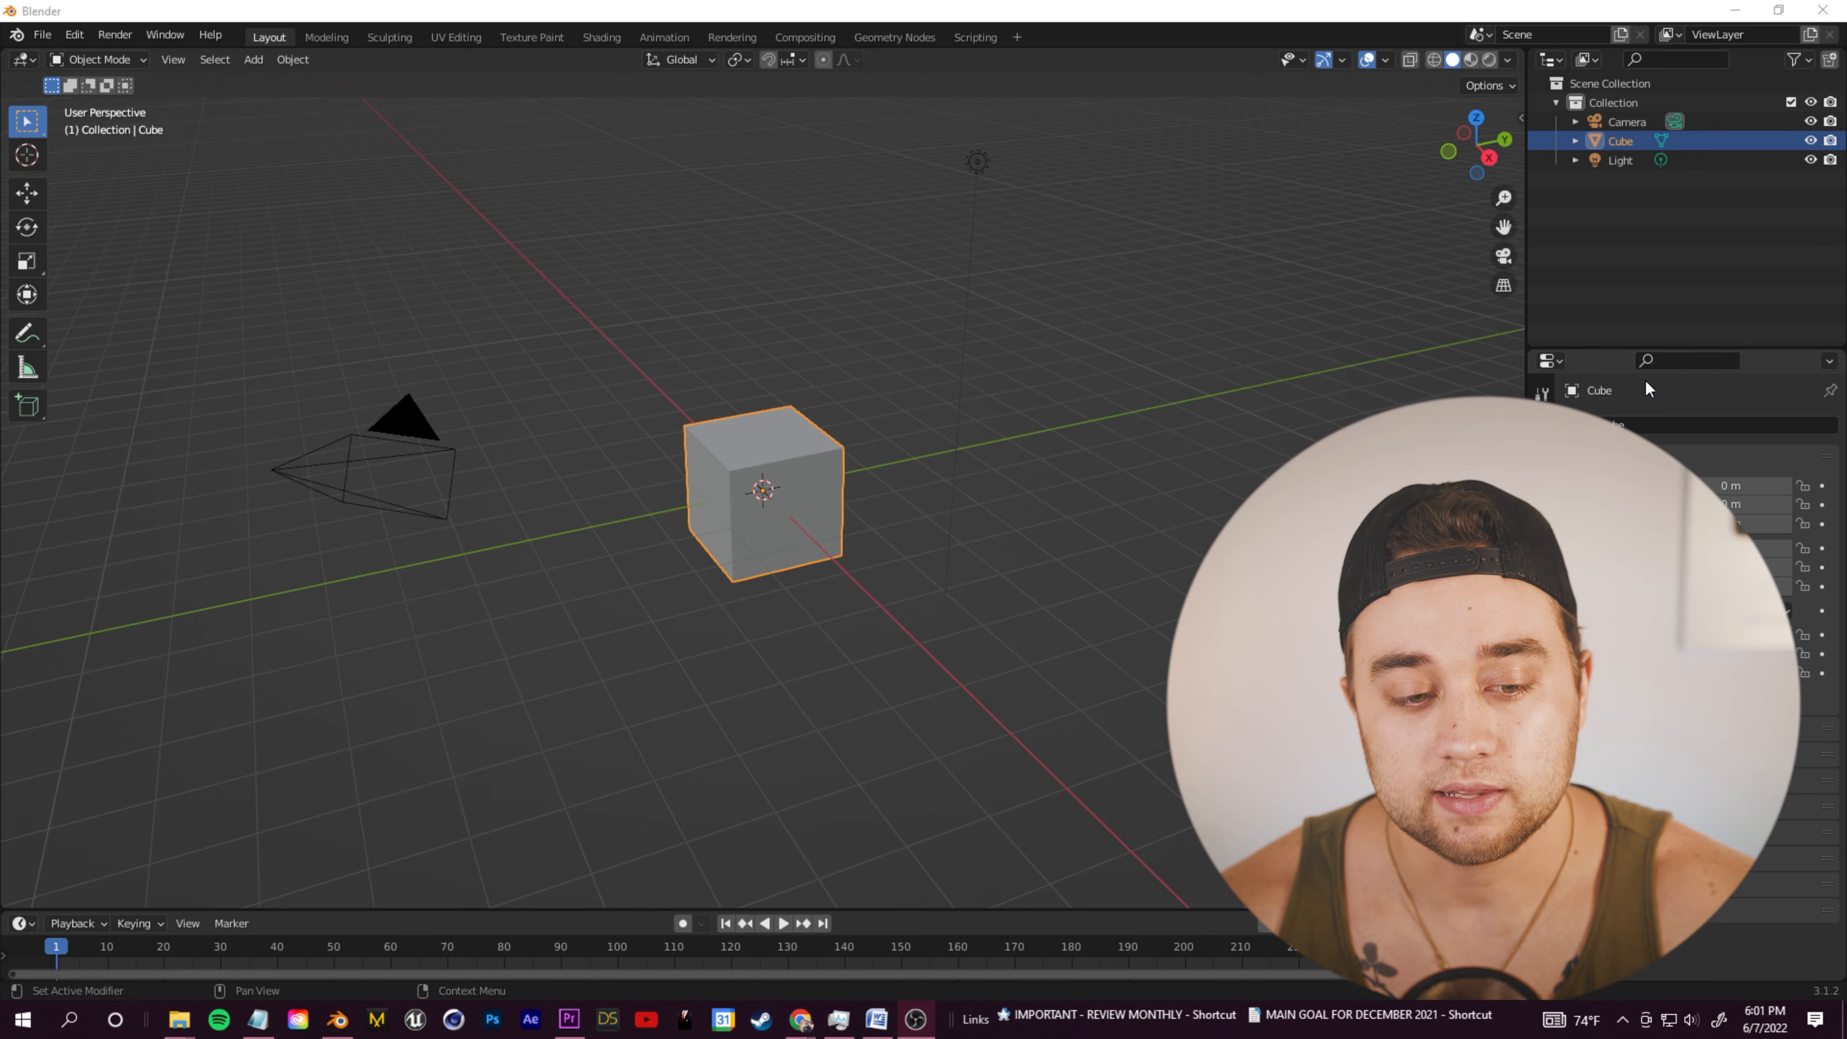
Step: In Blender, delete the default cube and import the FBX base mesh Chibi_lp.fbx from the uploads_files_2300517_Chibi folder
key("Delete")
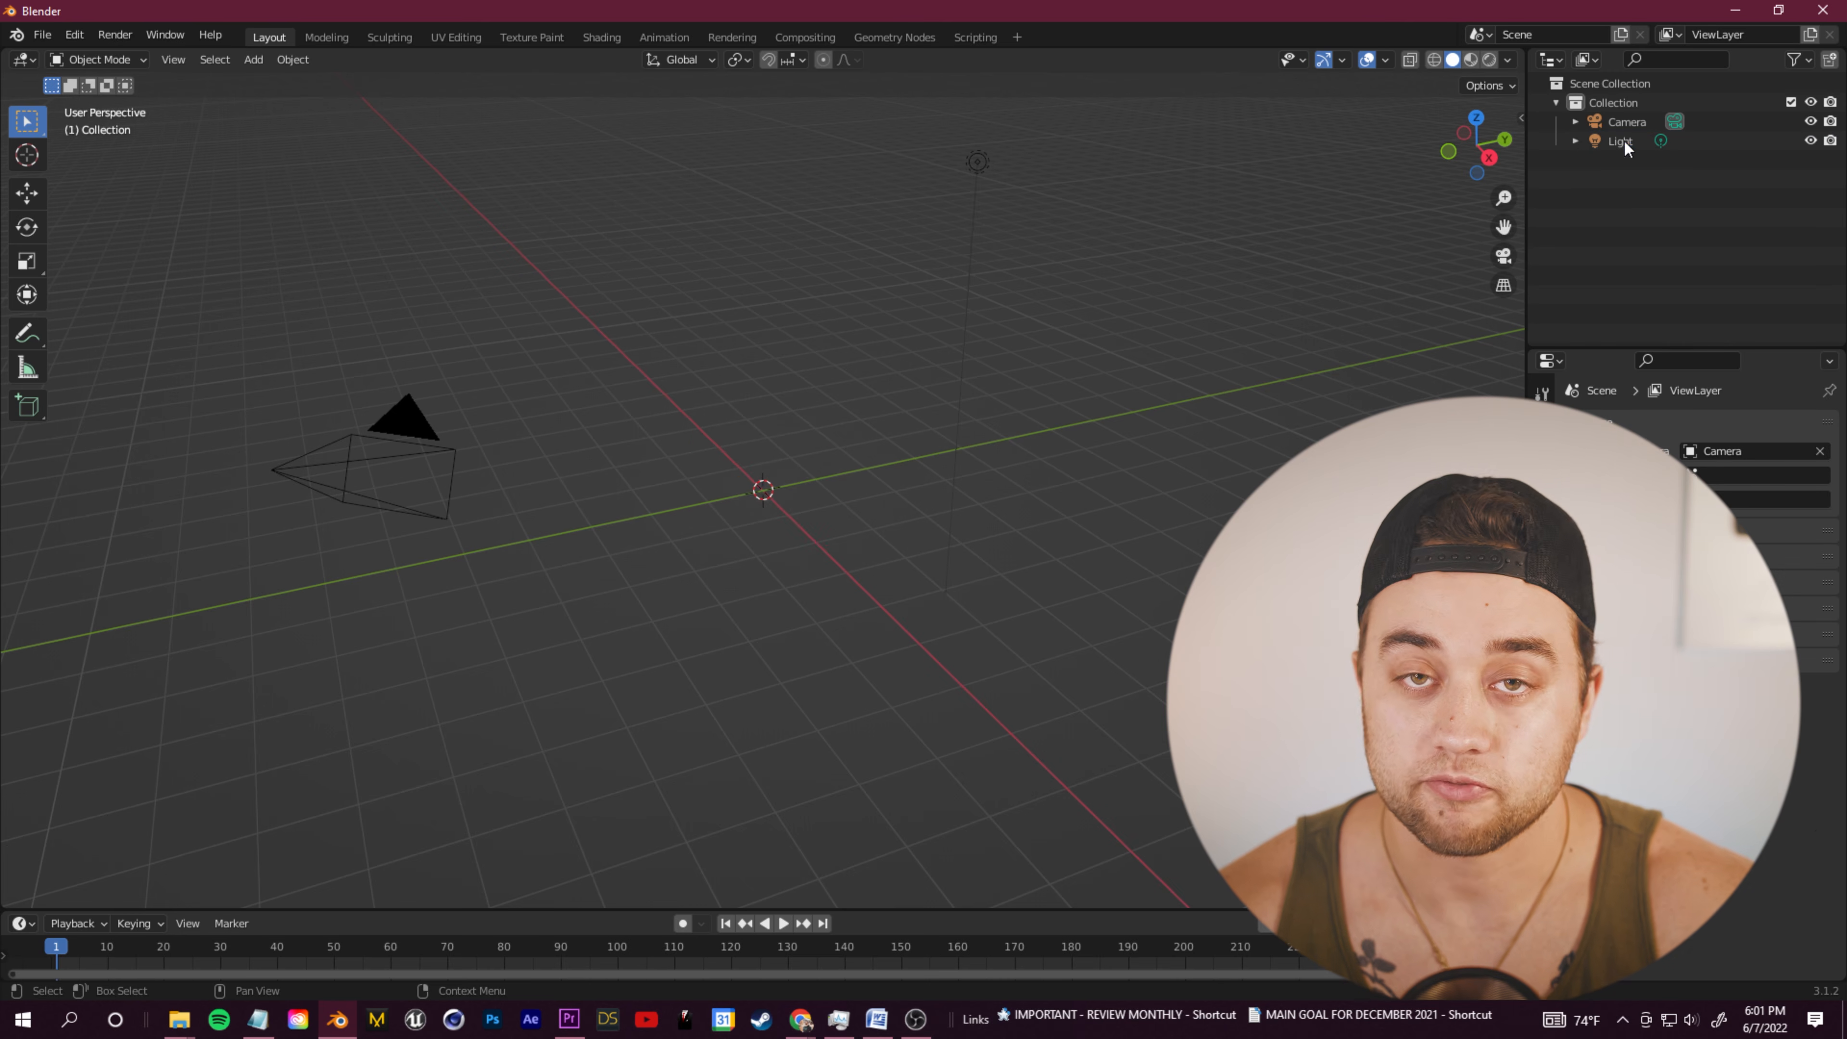
left_click(43, 34)
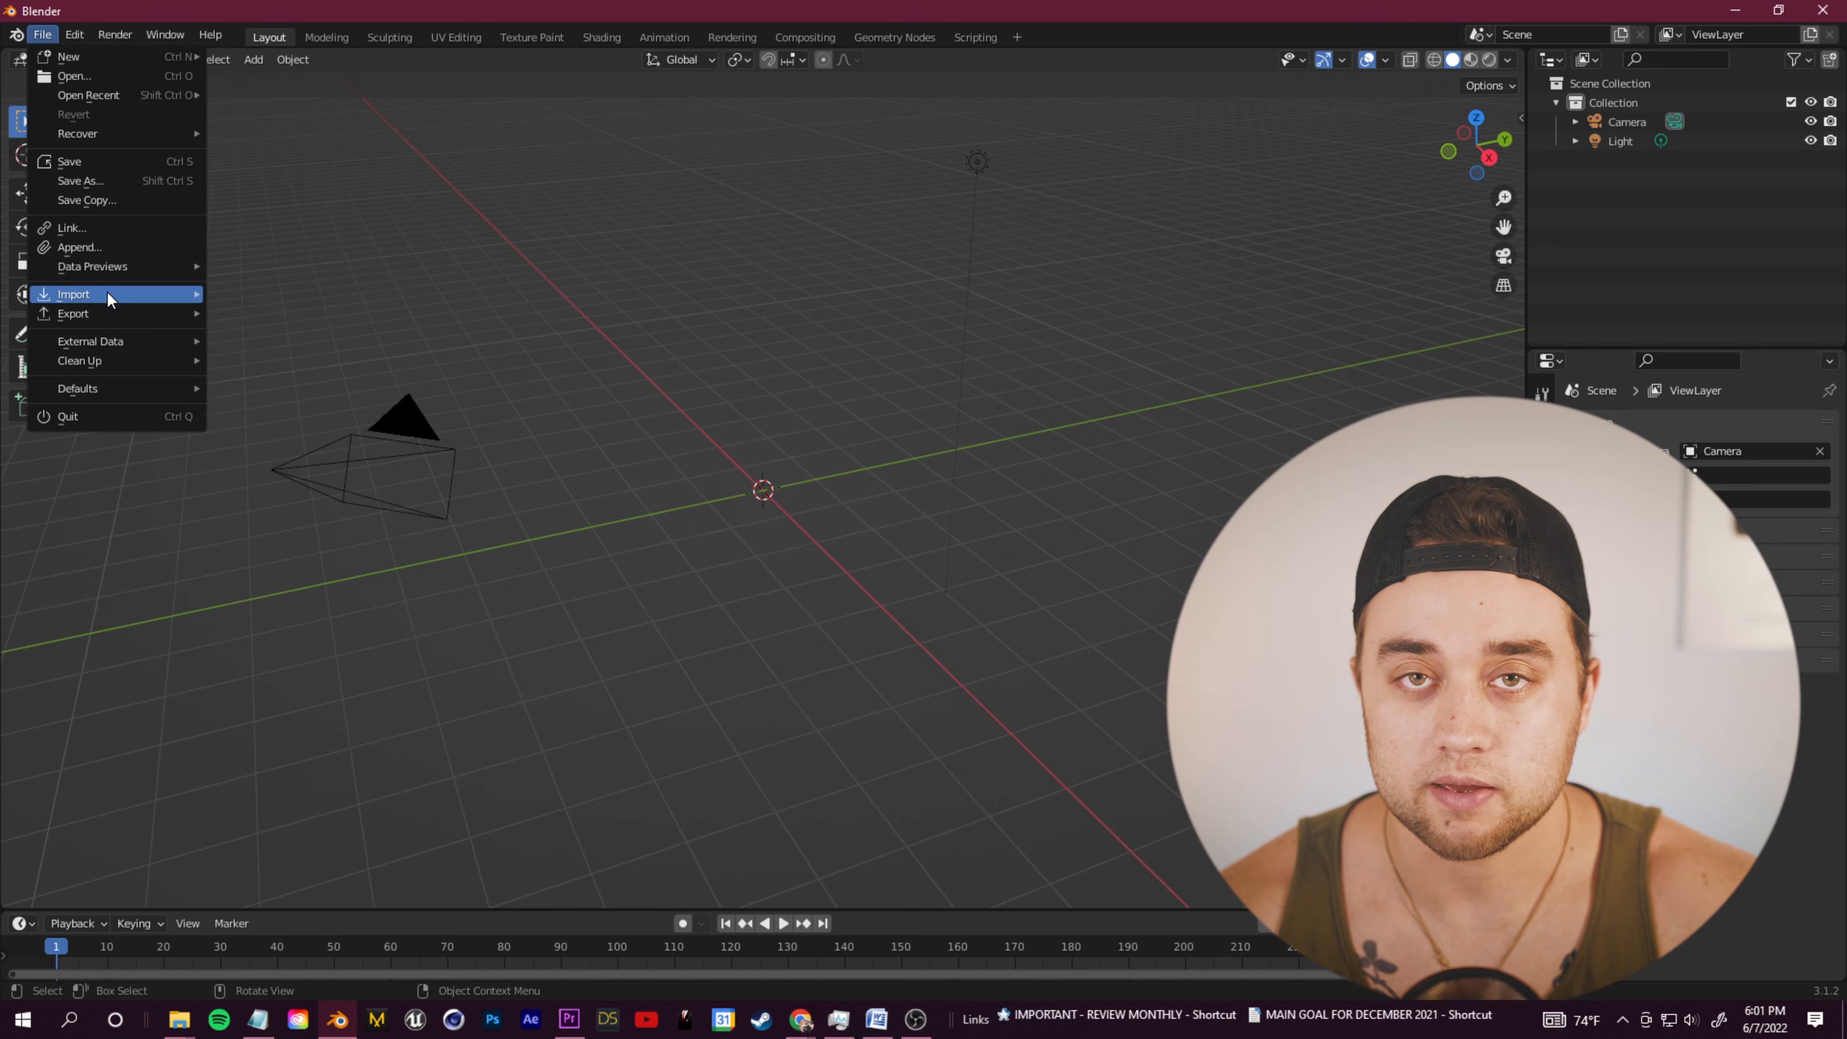
mouse_move(130, 294)
left_click(348, 447)
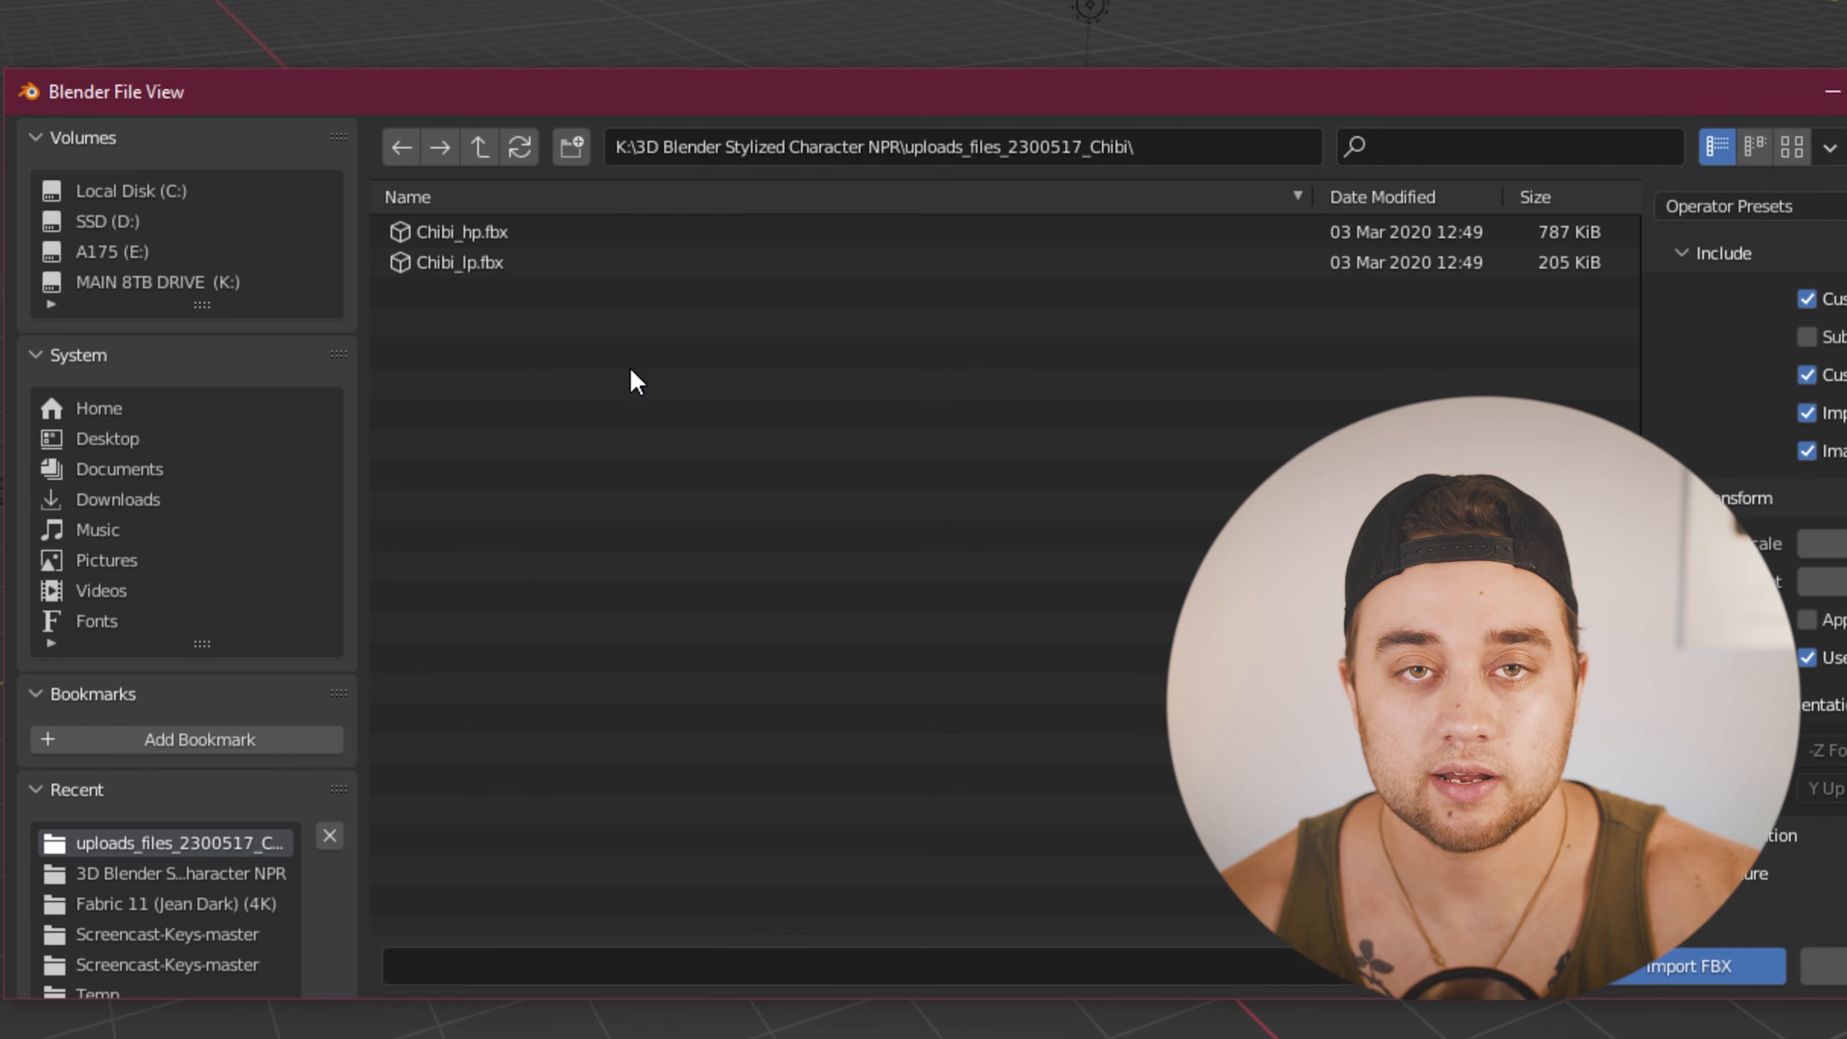
left_click(502, 264)
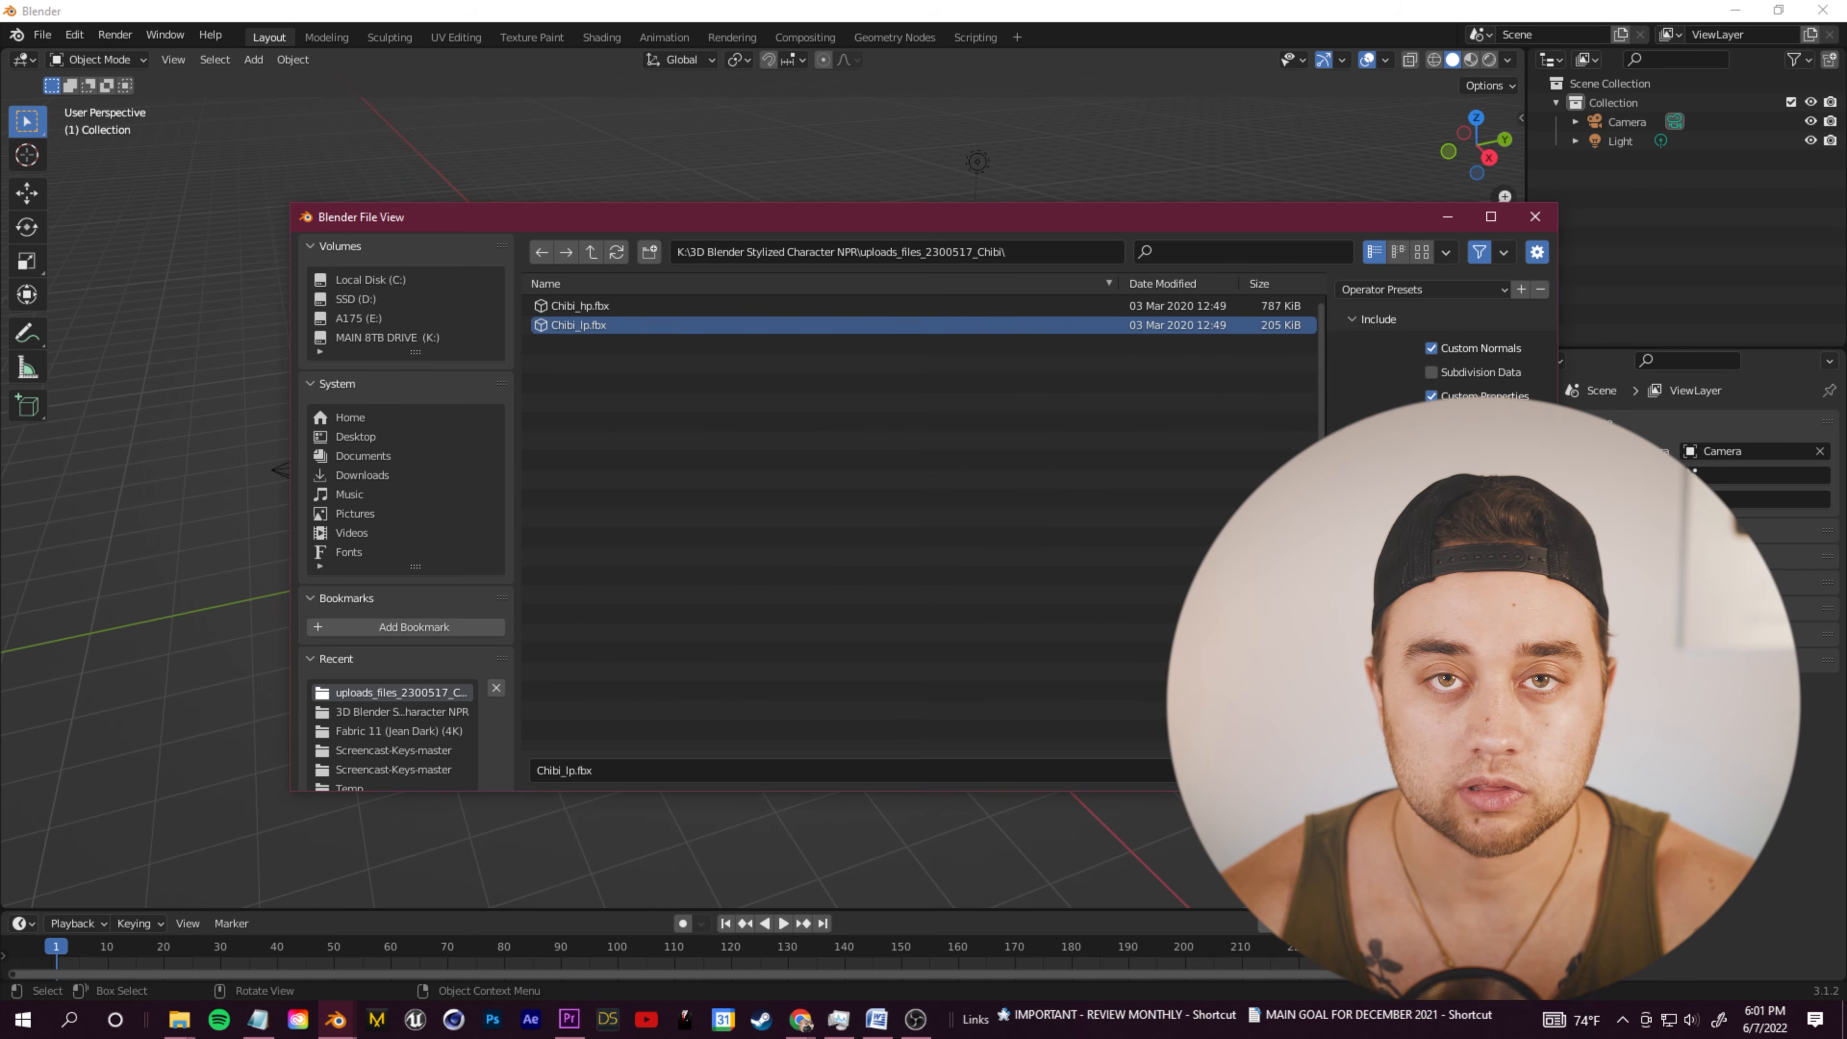
left_click(1695, 966)
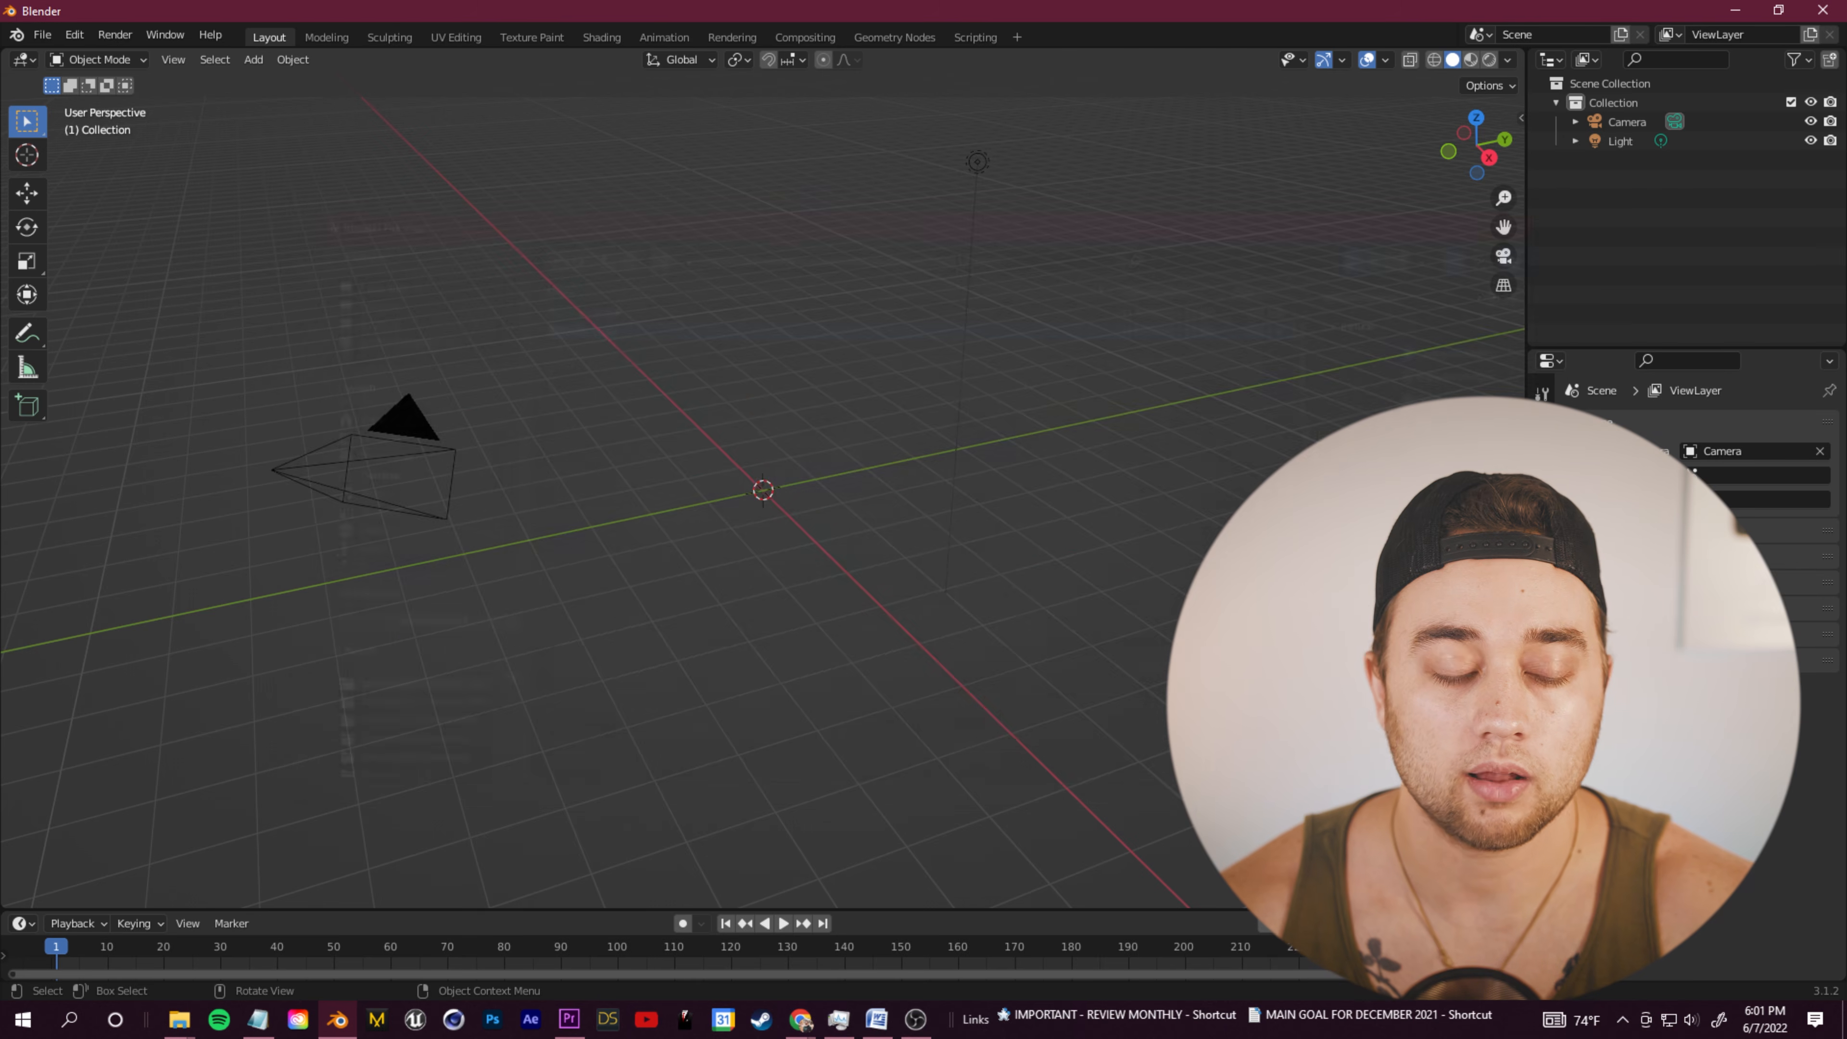
Step: Turn off Auto Smooth in the normals settings of the imported chibi mesh
mouse_move(795, 463)
middle_mouse_down()
mouse_move(891, 437)
mouse_move(782, 462)
middle_mouse_up()
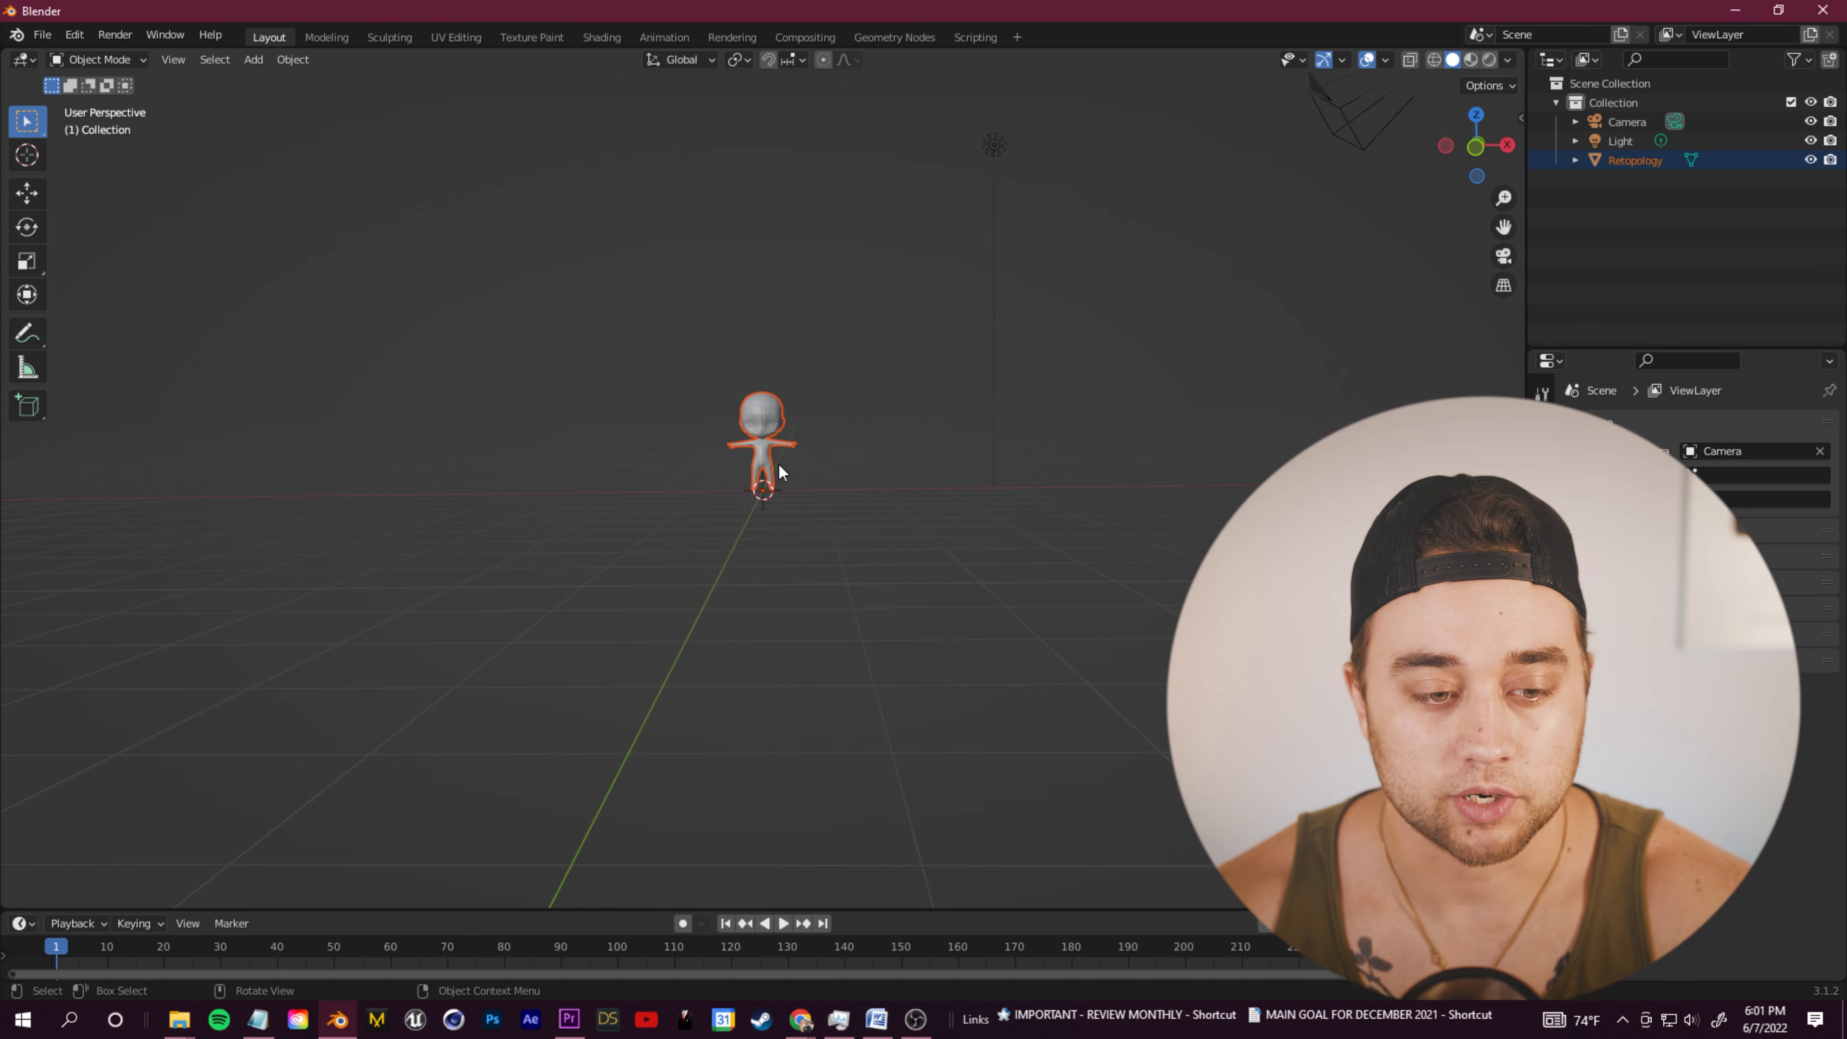
key("KP_Decimal")
middle_click_drag(814, 295, 834, 471)
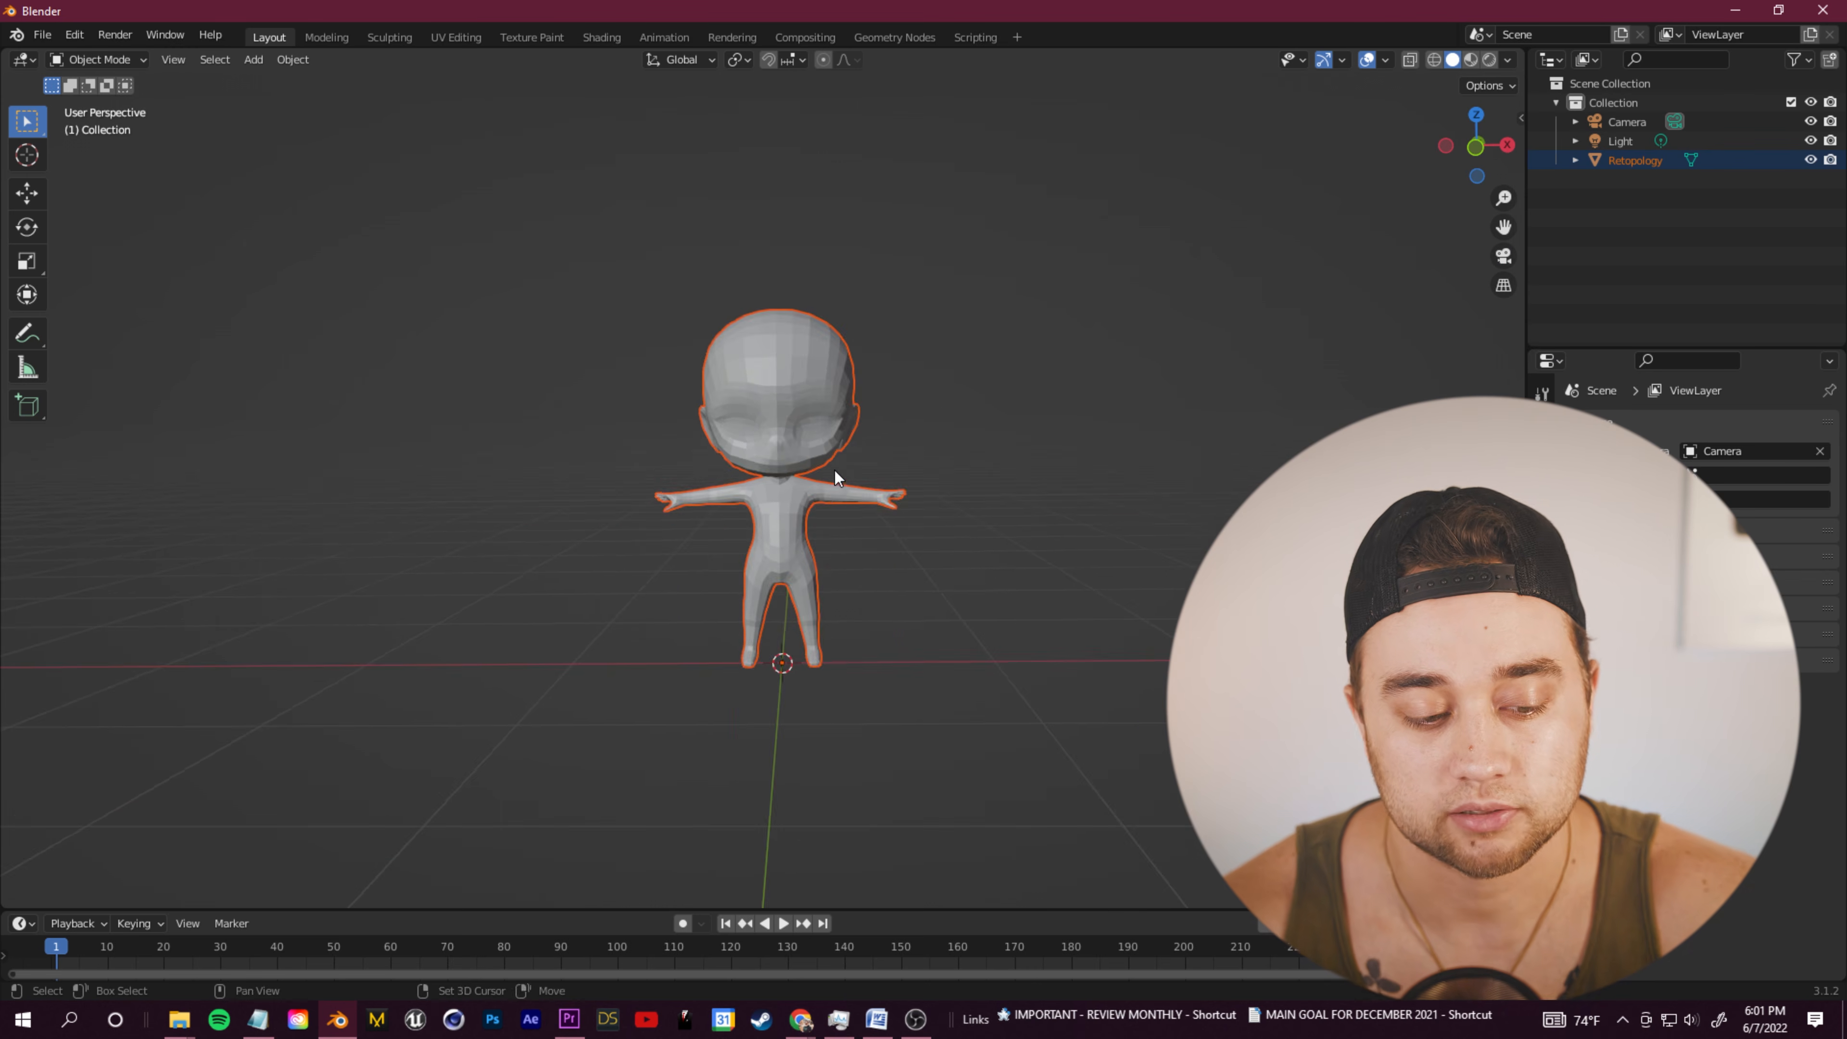
scroll(834, 480, "up", 5)
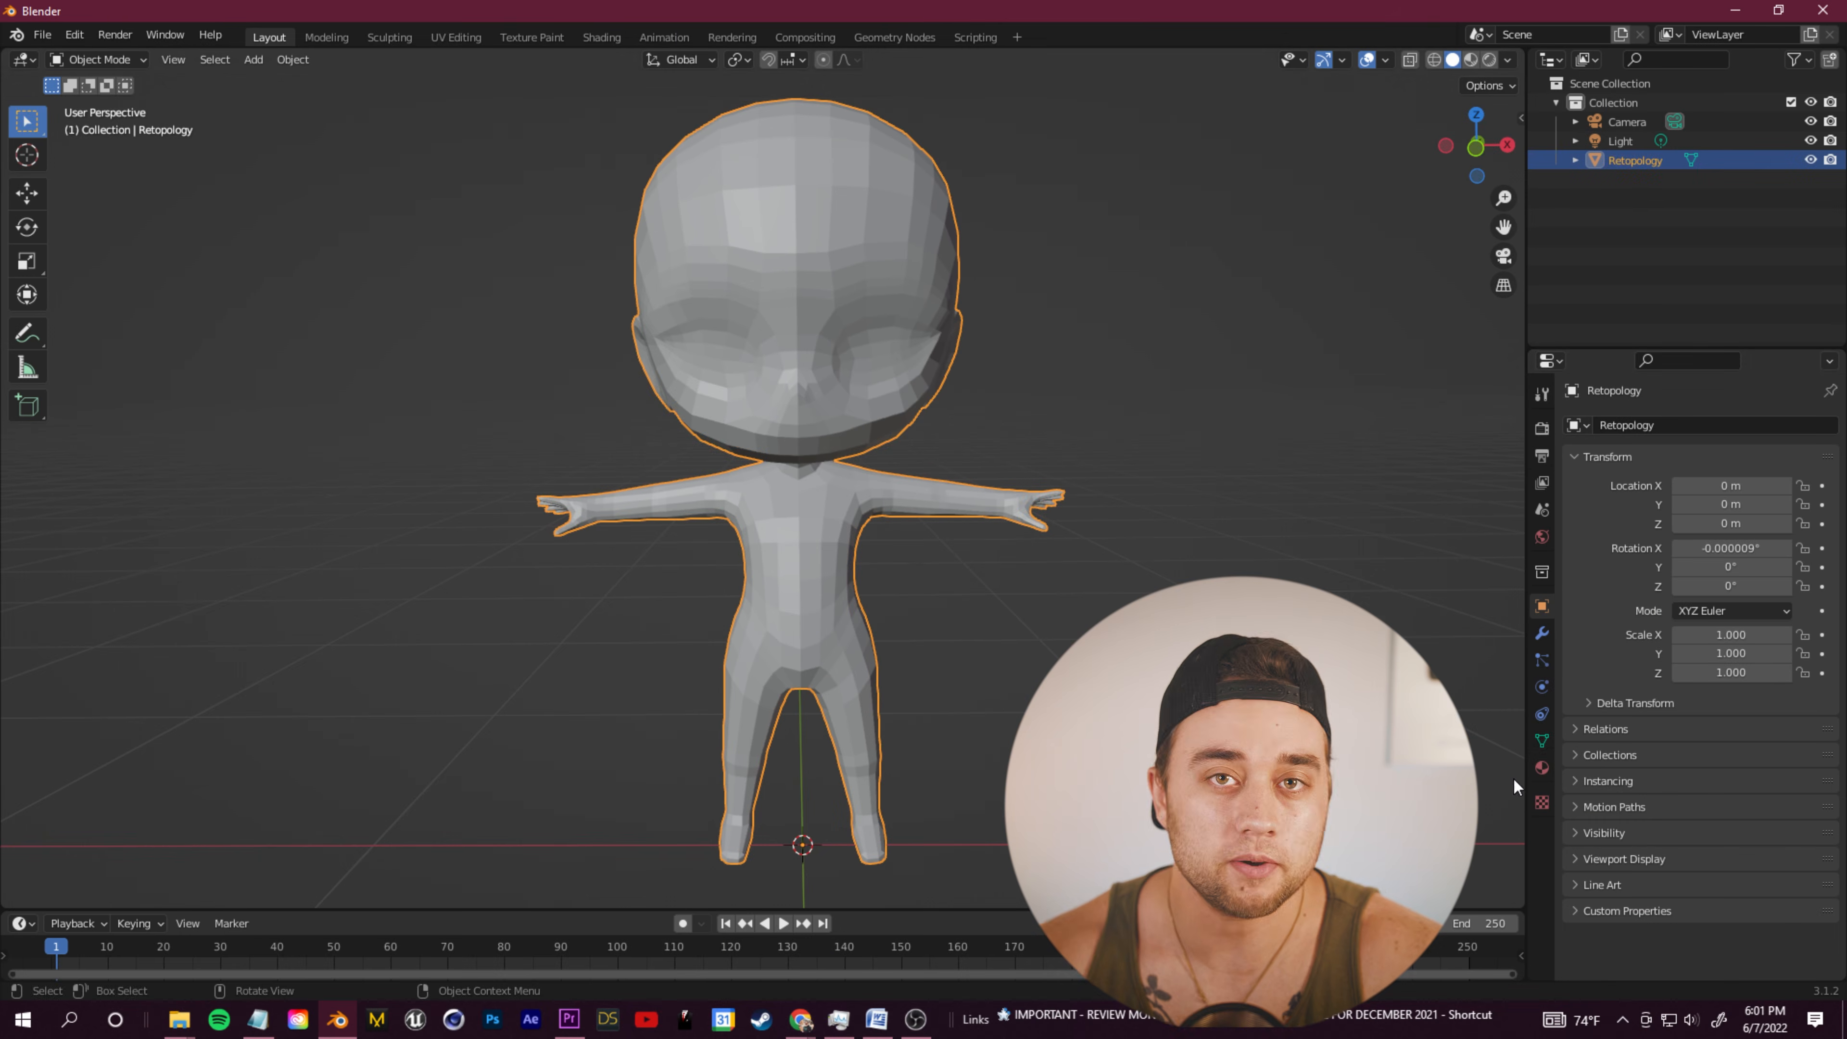
left_click(1542, 741)
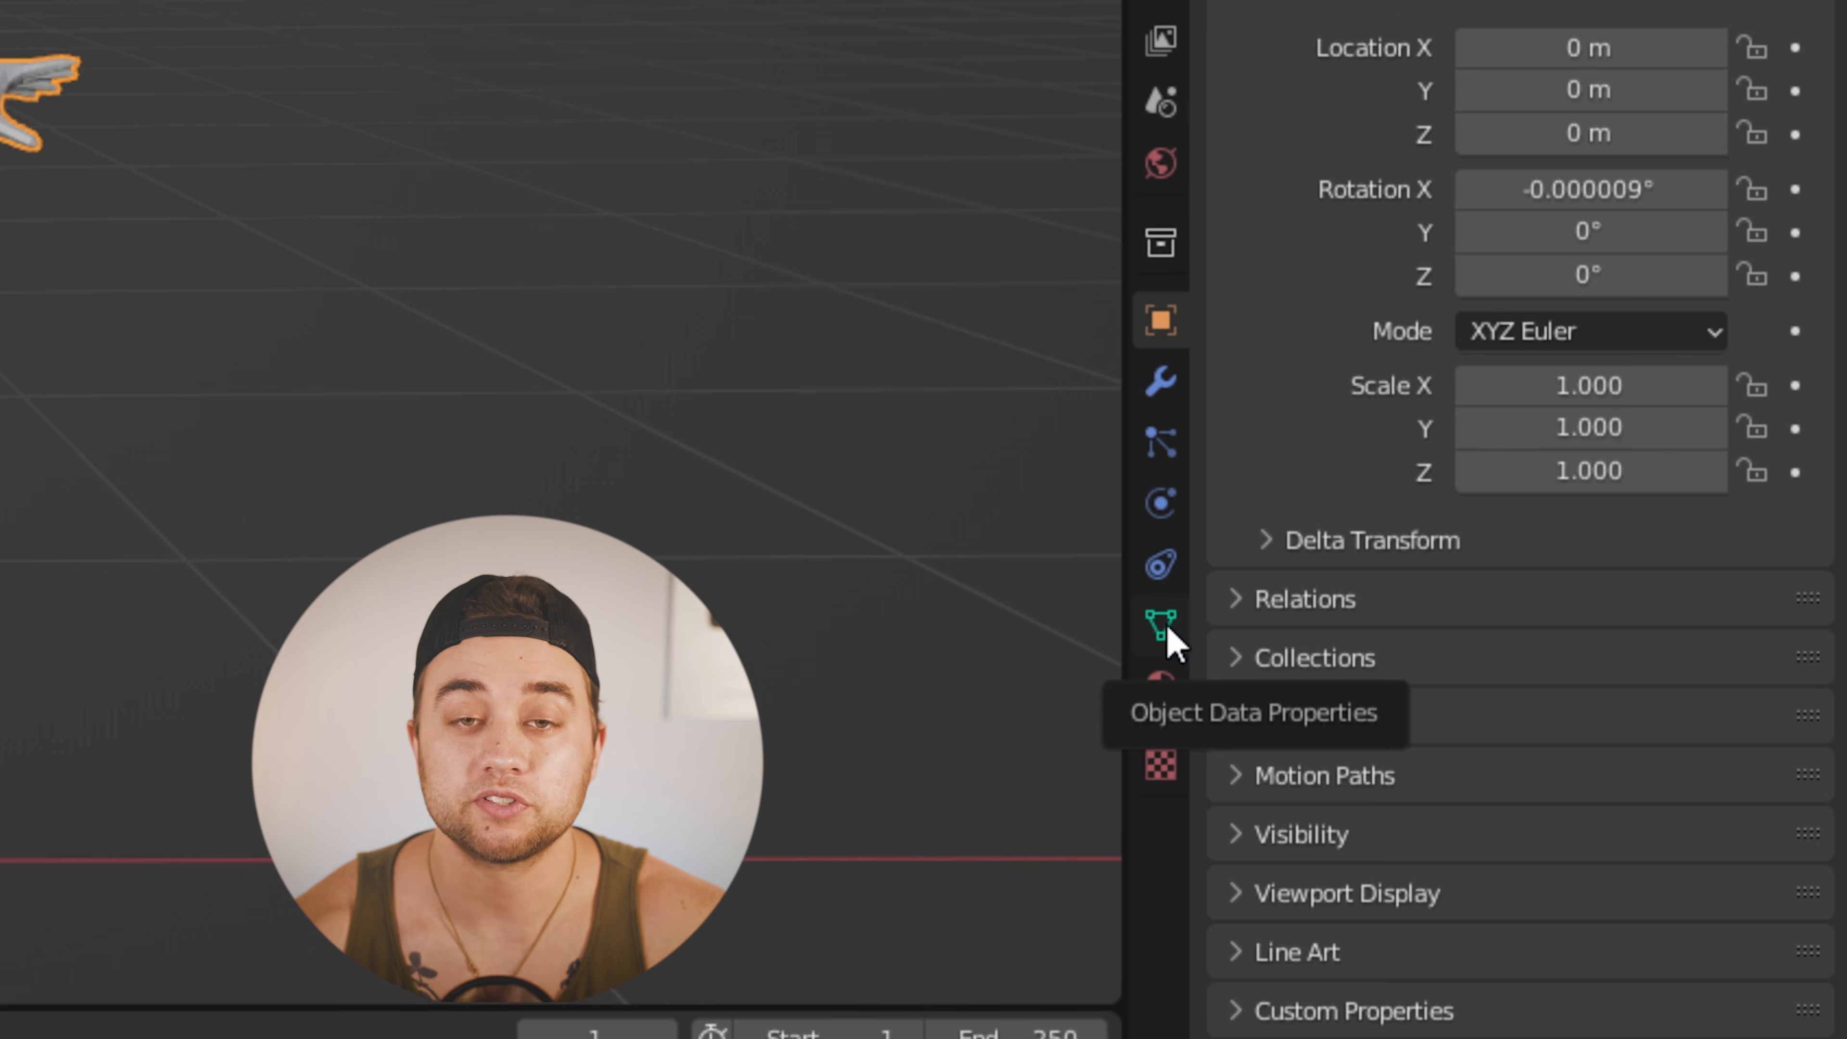
left_click(1167, 631)
left_click(1229, 755)
left_click(1467, 819)
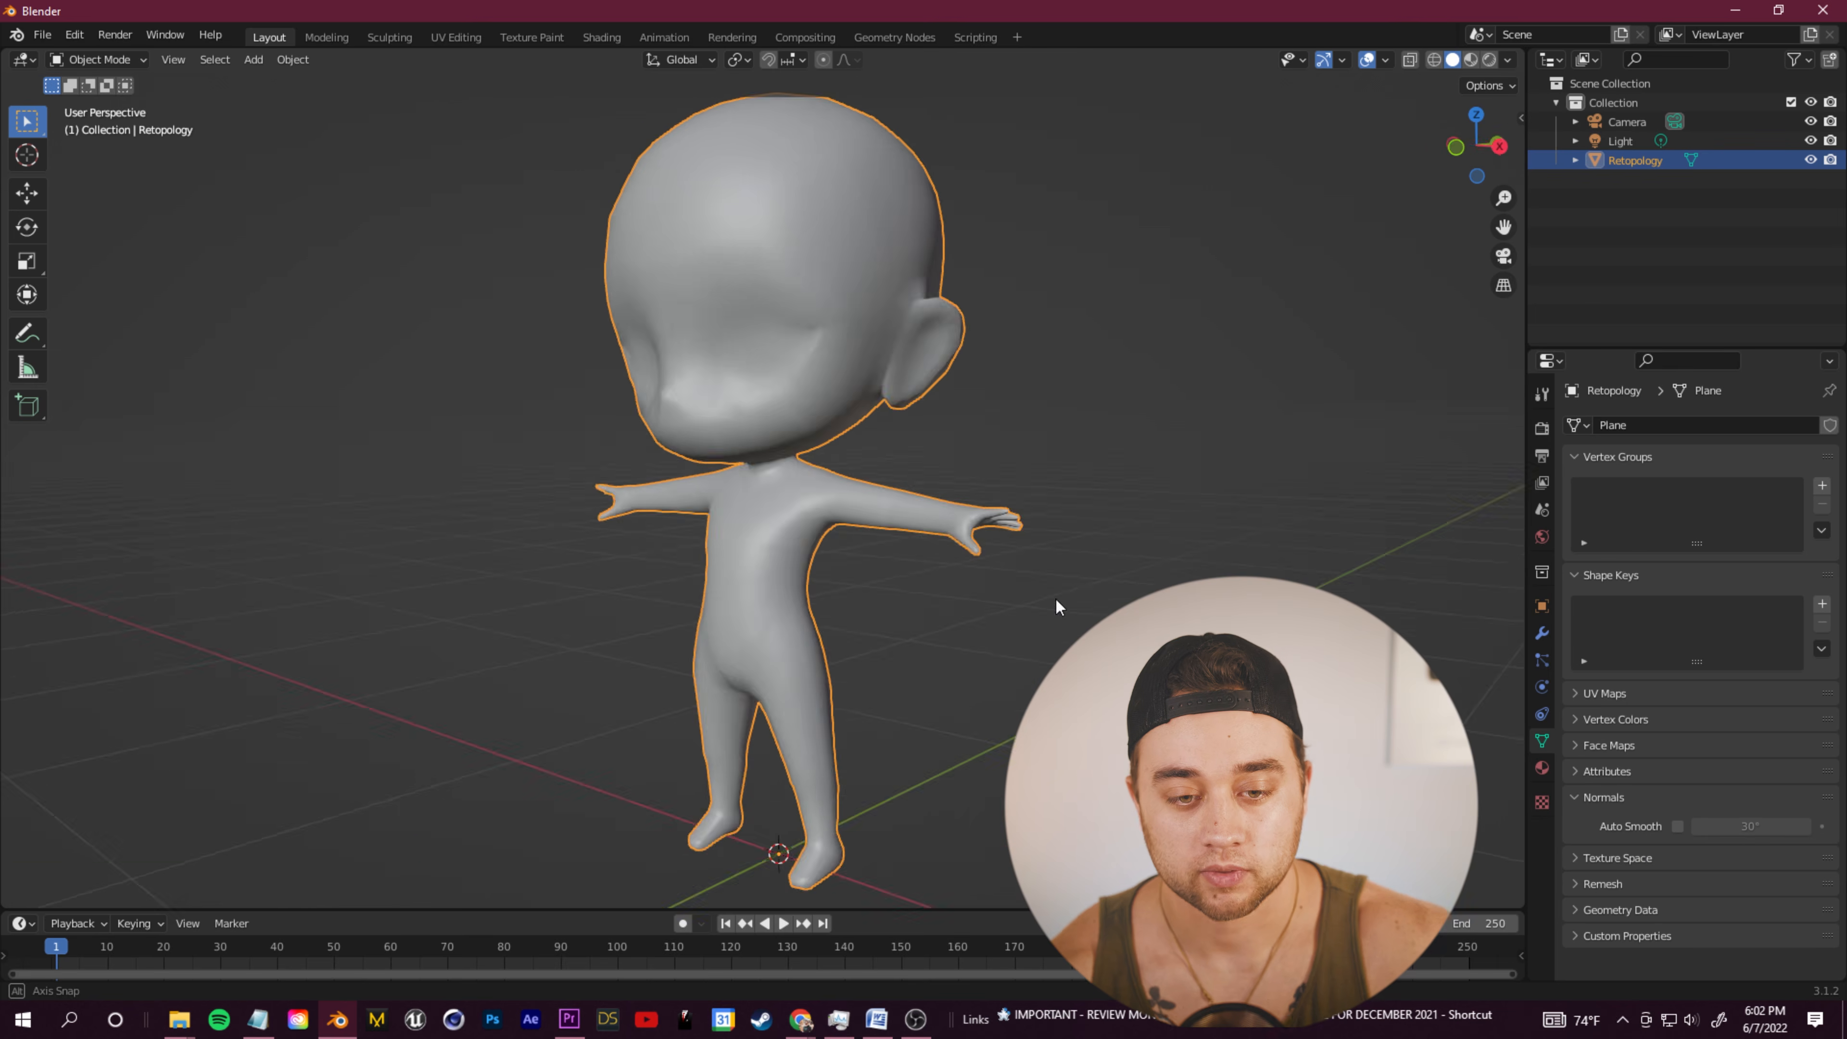
Step: Apply Shade Smooth to the chibi mesh and inspect its surface from another angle
middle_click_drag(1058, 606, 1018, 593)
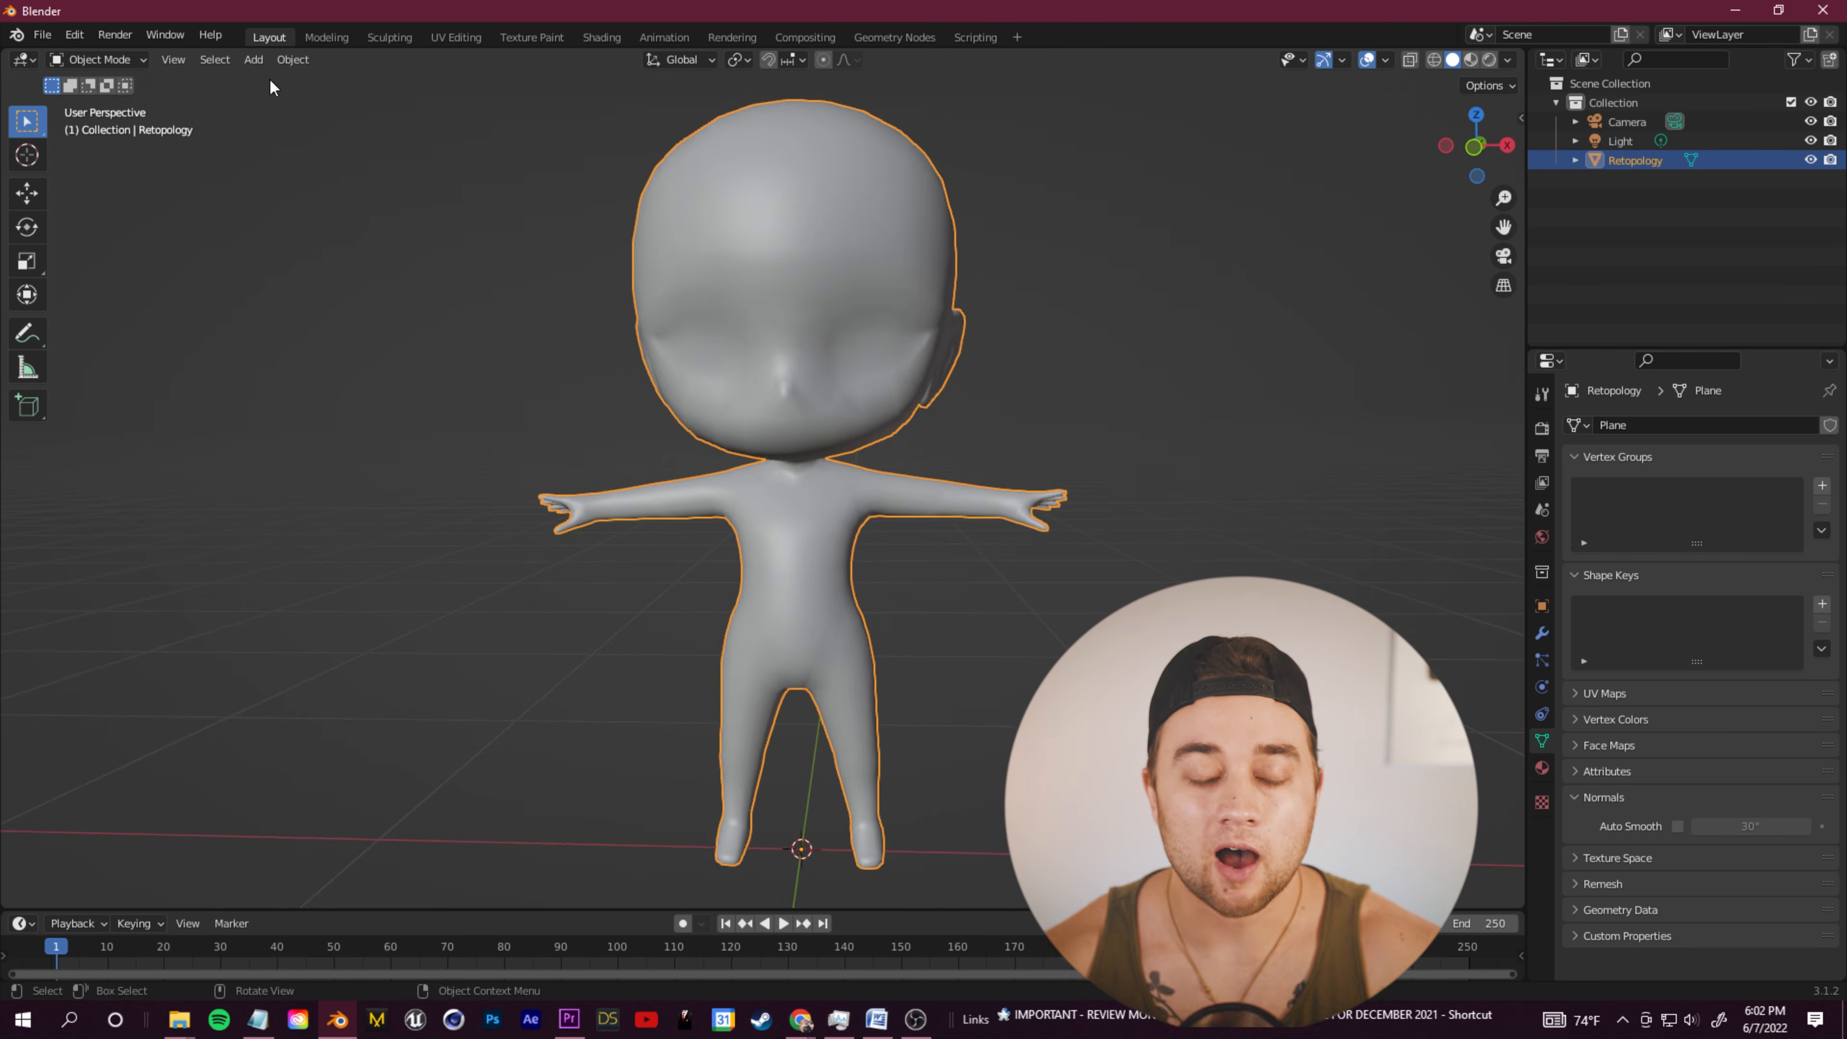
middle_click_drag(459, 269, 398, 112)
left_click(293, 59)
left_click(284, 61)
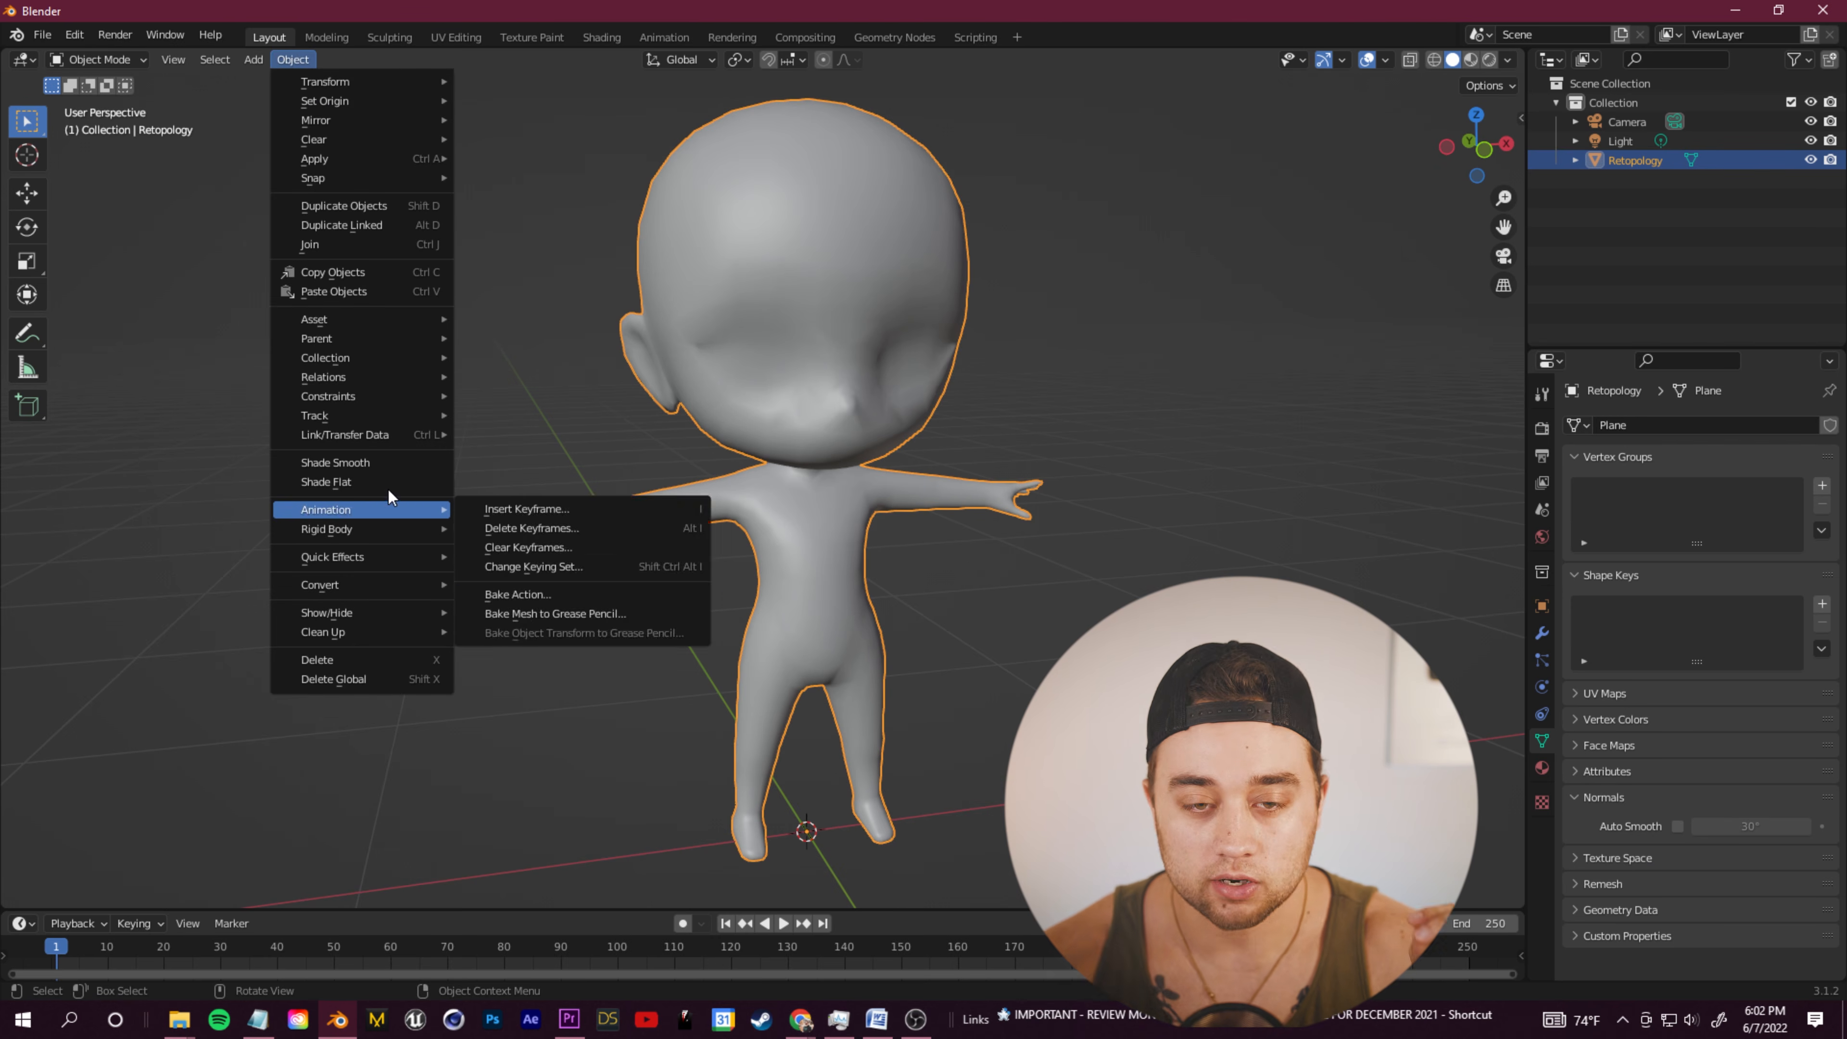
left_click(382, 465)
middle_click_drag(427, 478, 951, 556)
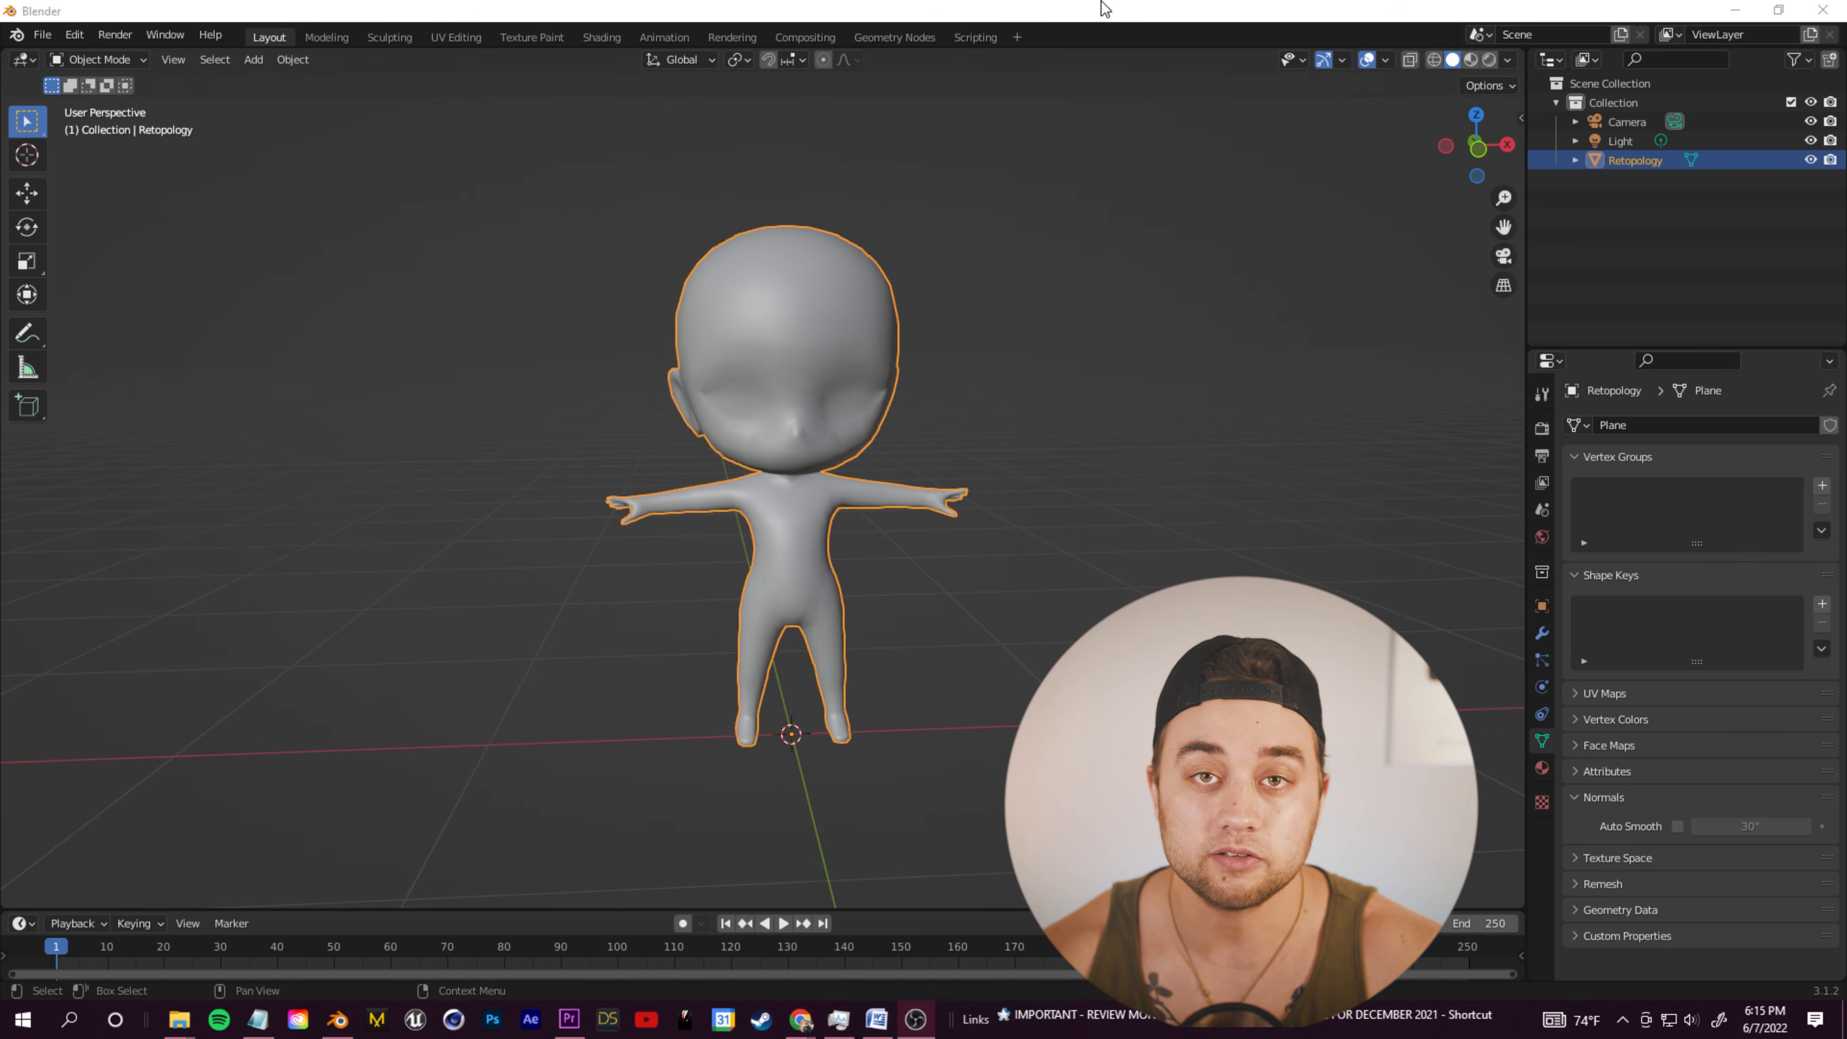
Step: Search the add-ons for "images" to check that Import Images as Planes is enabled, and close the preferences
left_click(73, 35)
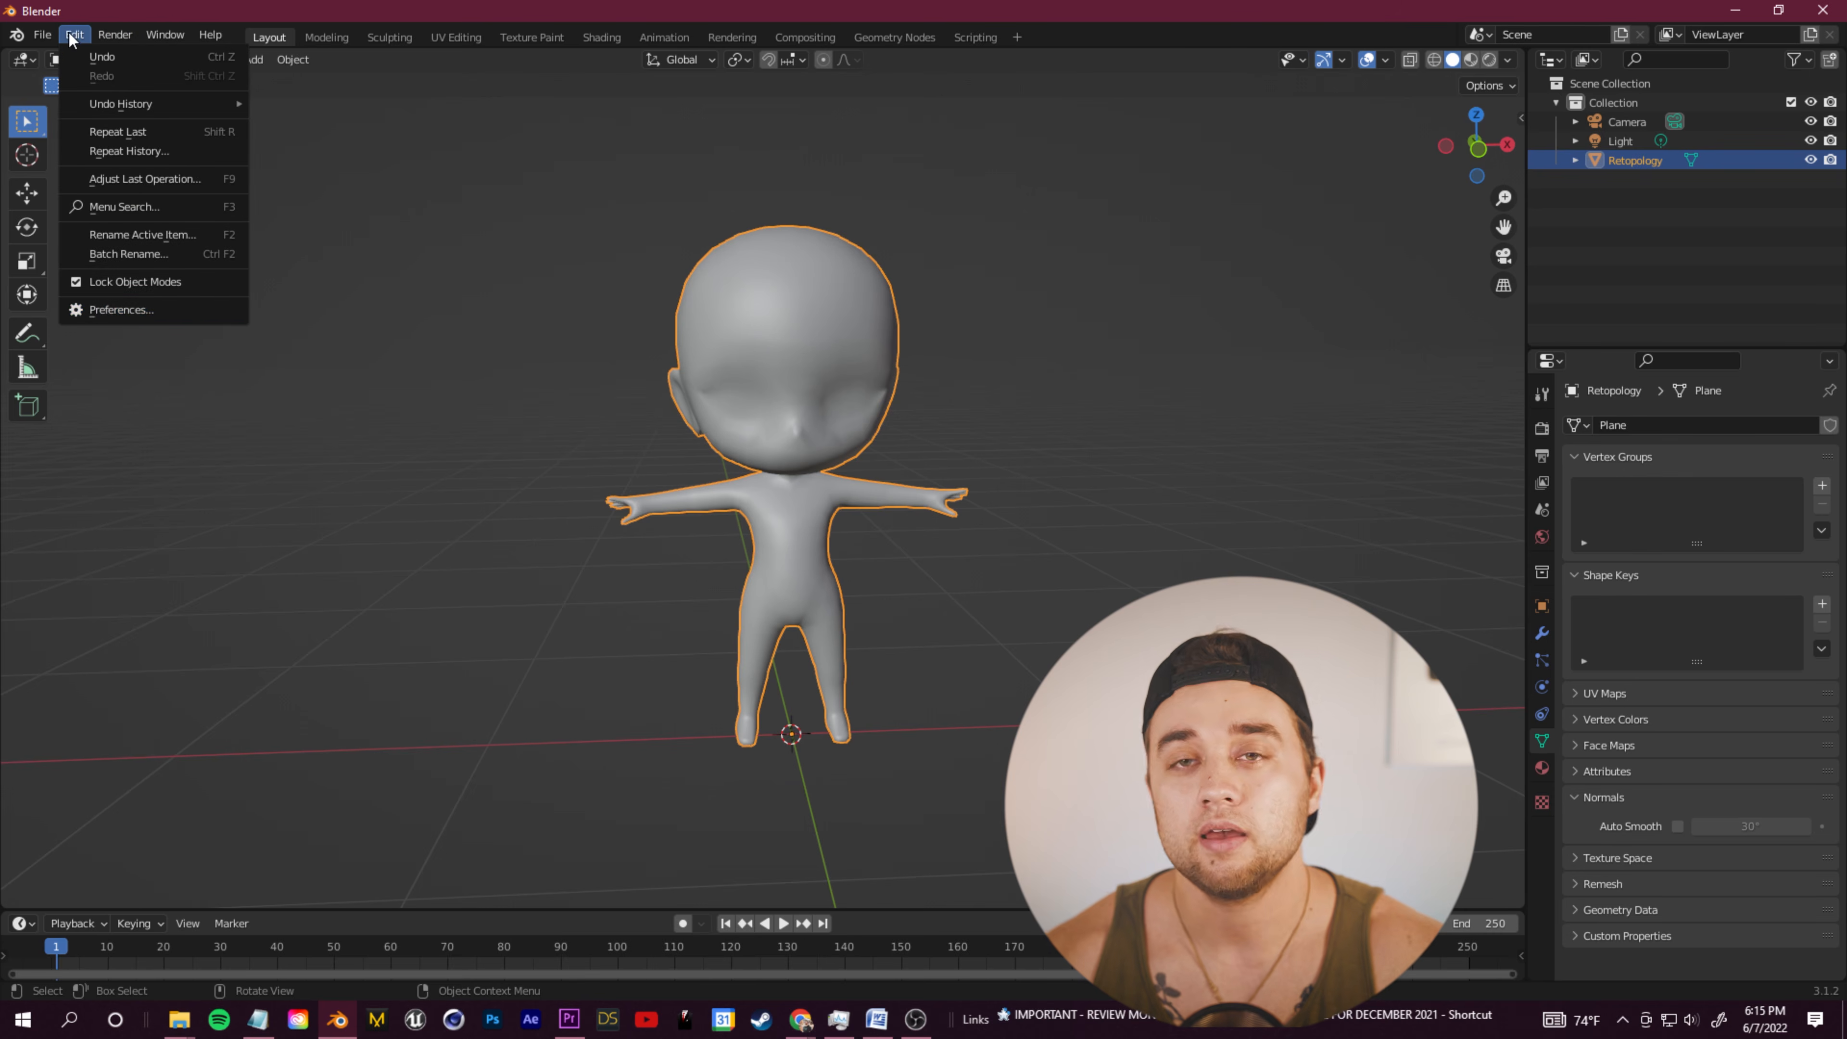
left_click(121, 310)
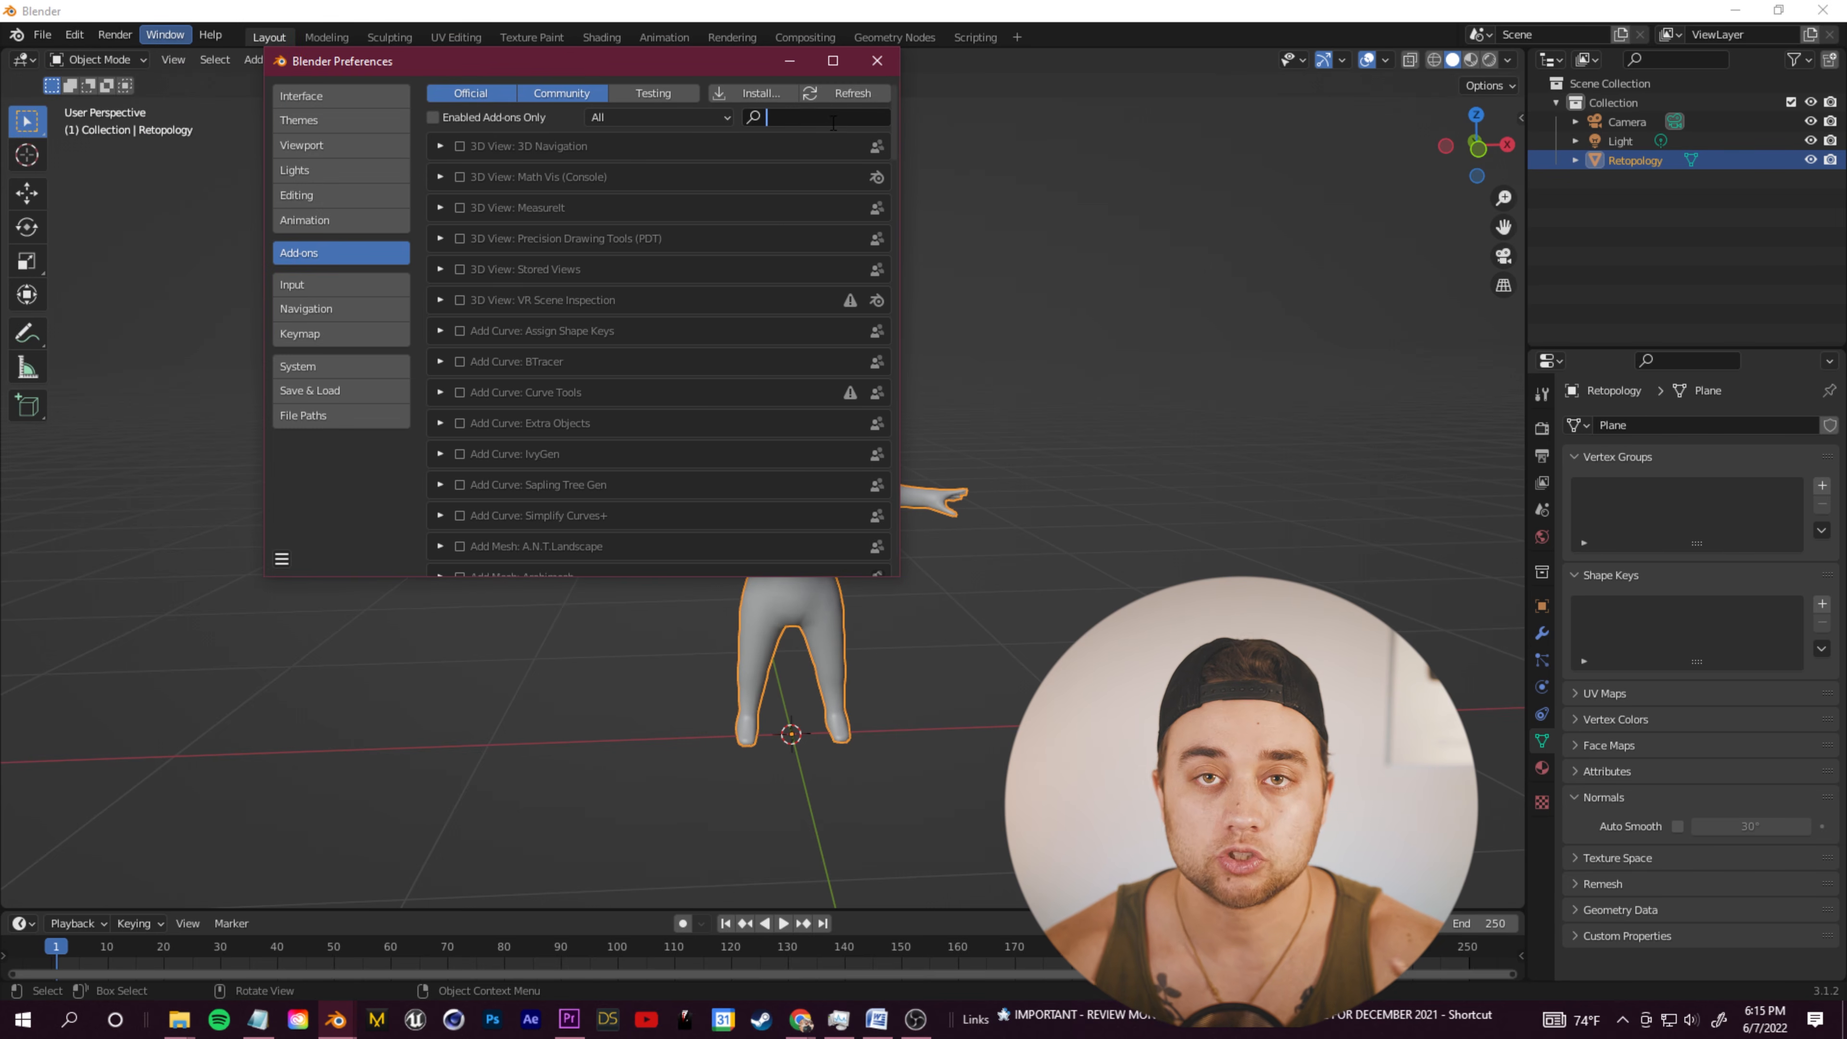
type("images")
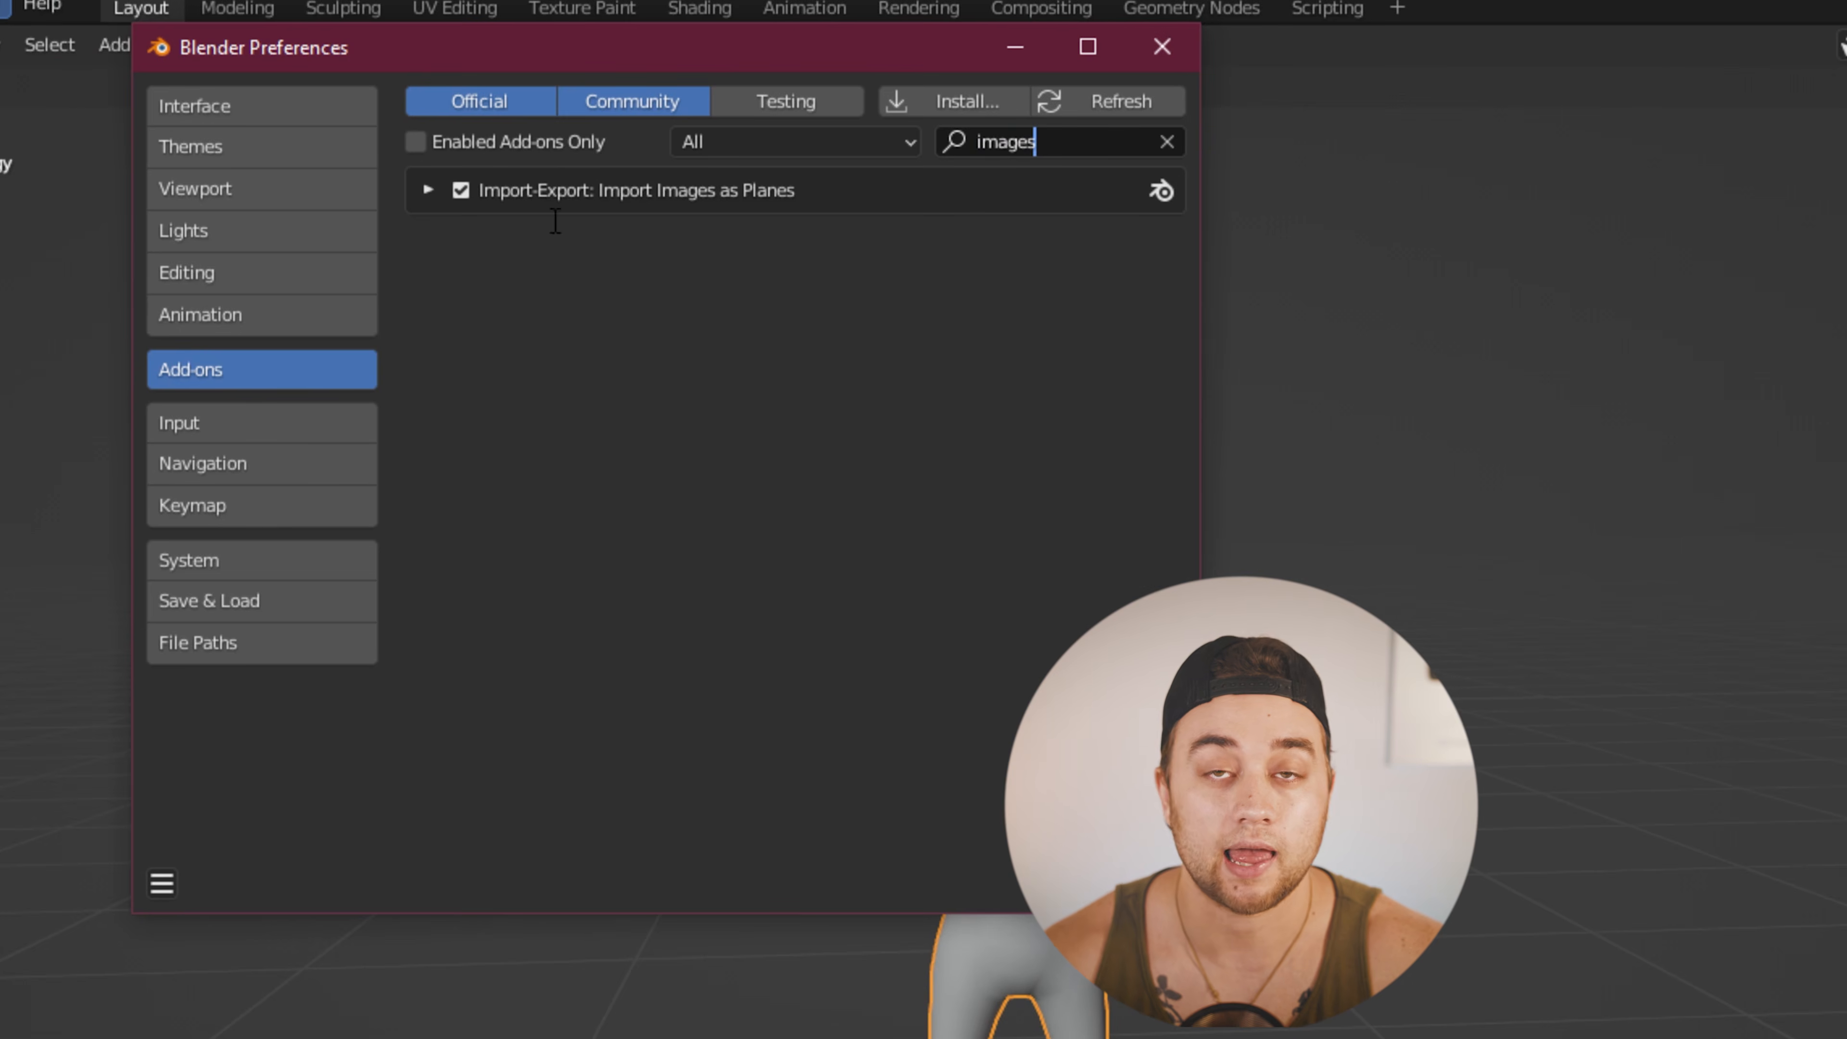
left_click(1167, 141)
left_click(1162, 45)
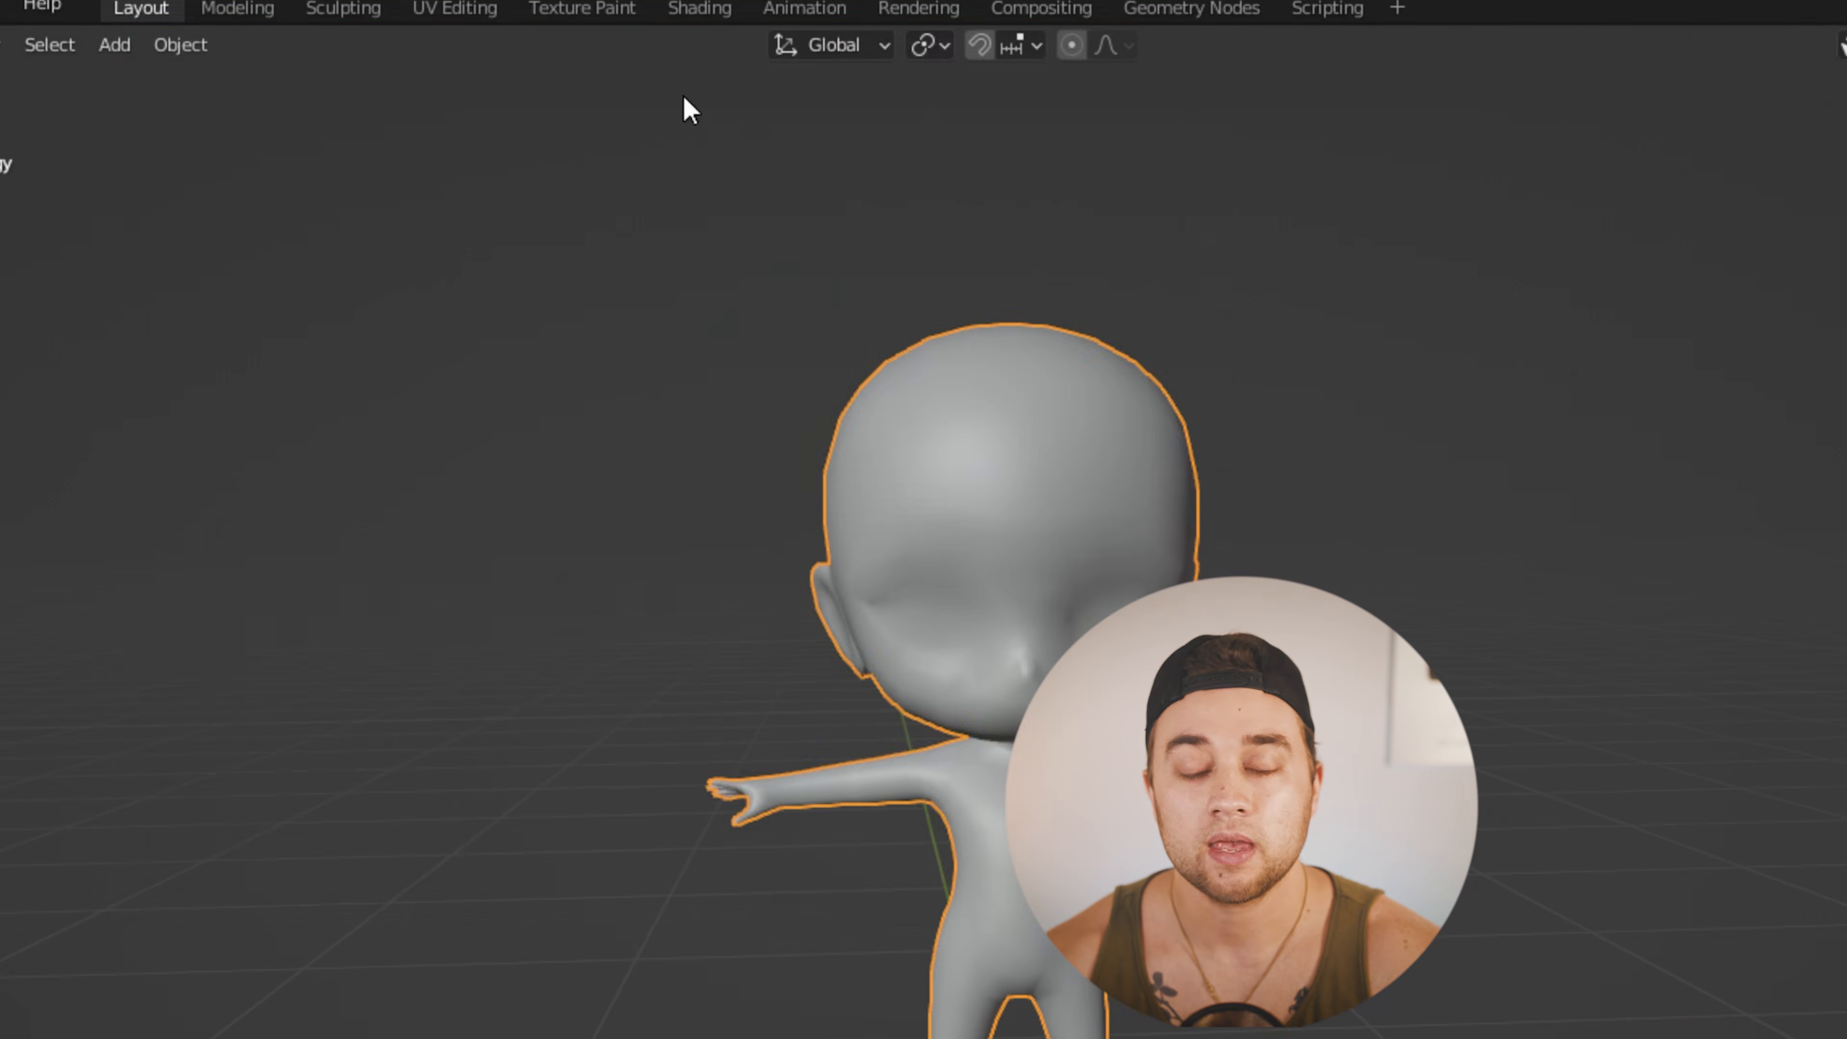
Step: Import maxresdefault.jpg from the 3D Blender Stylized Character NPR folder as an image plane
left_click(45, 38)
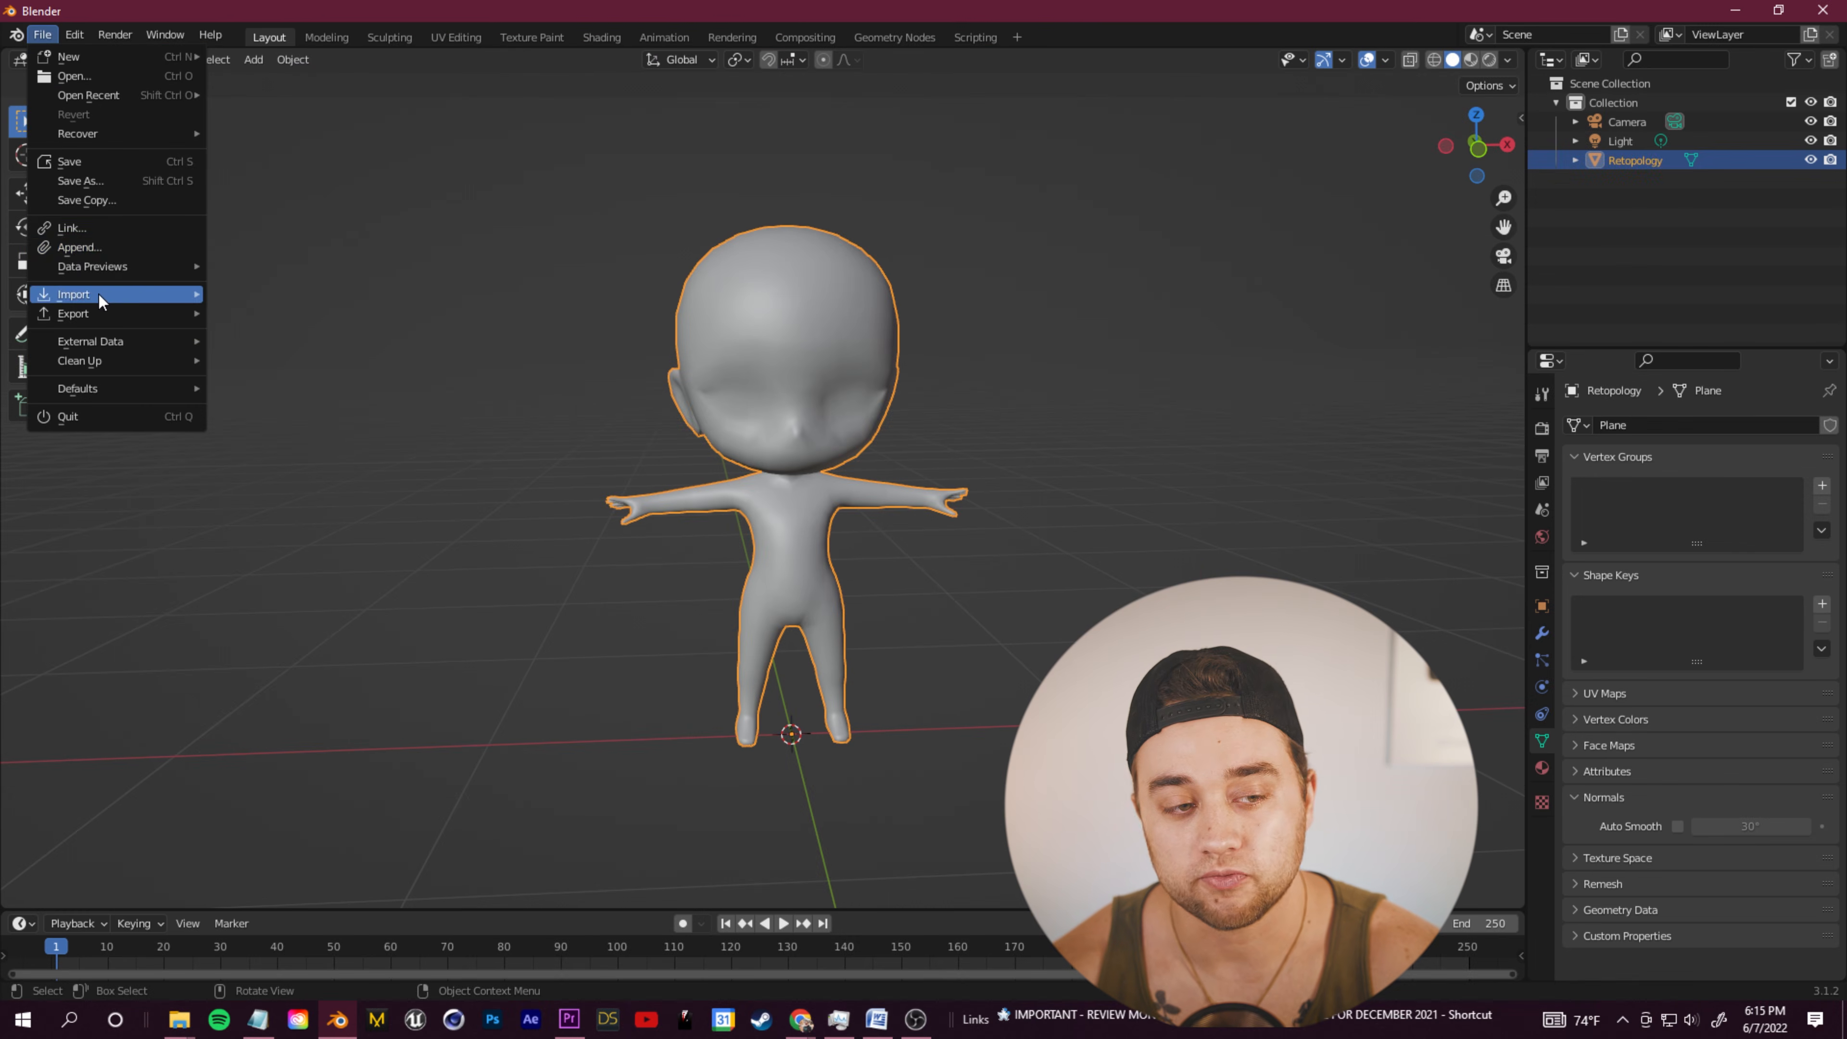
mouse_move(99, 295)
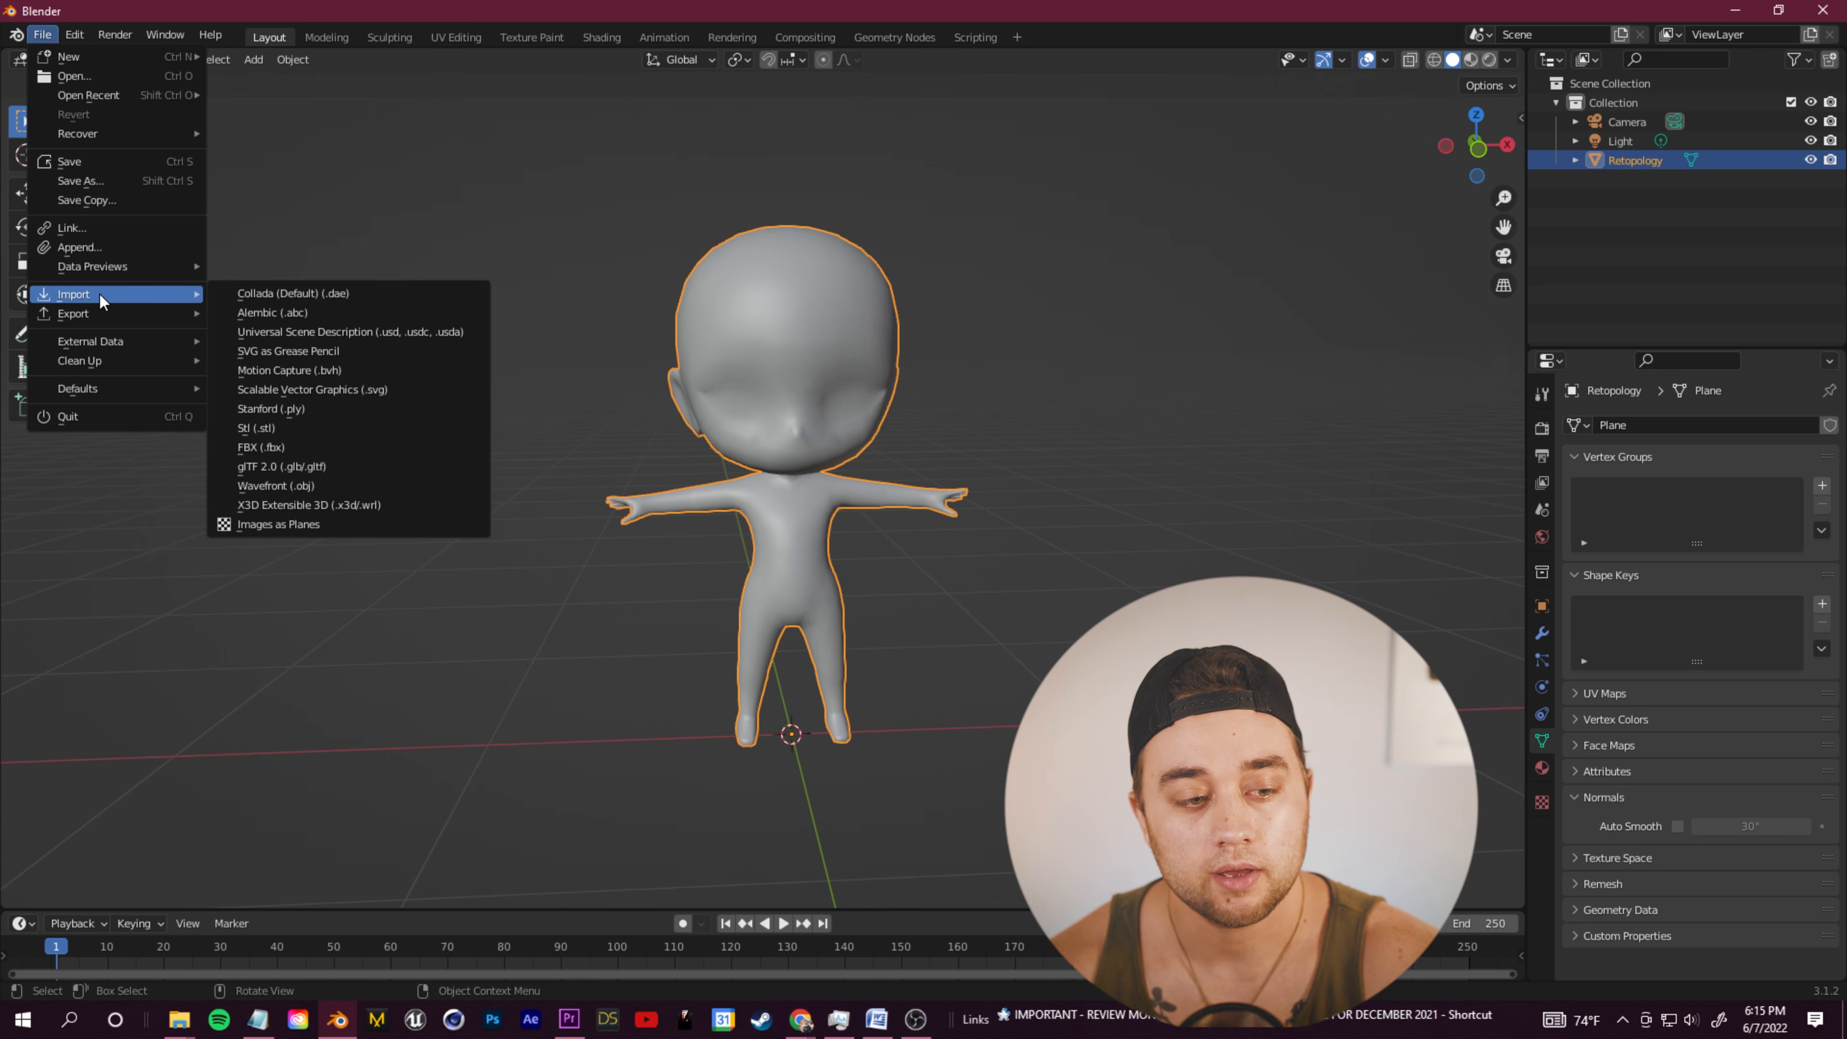
left_click(365, 526)
left_click(415, 708)
left_click(616, 441)
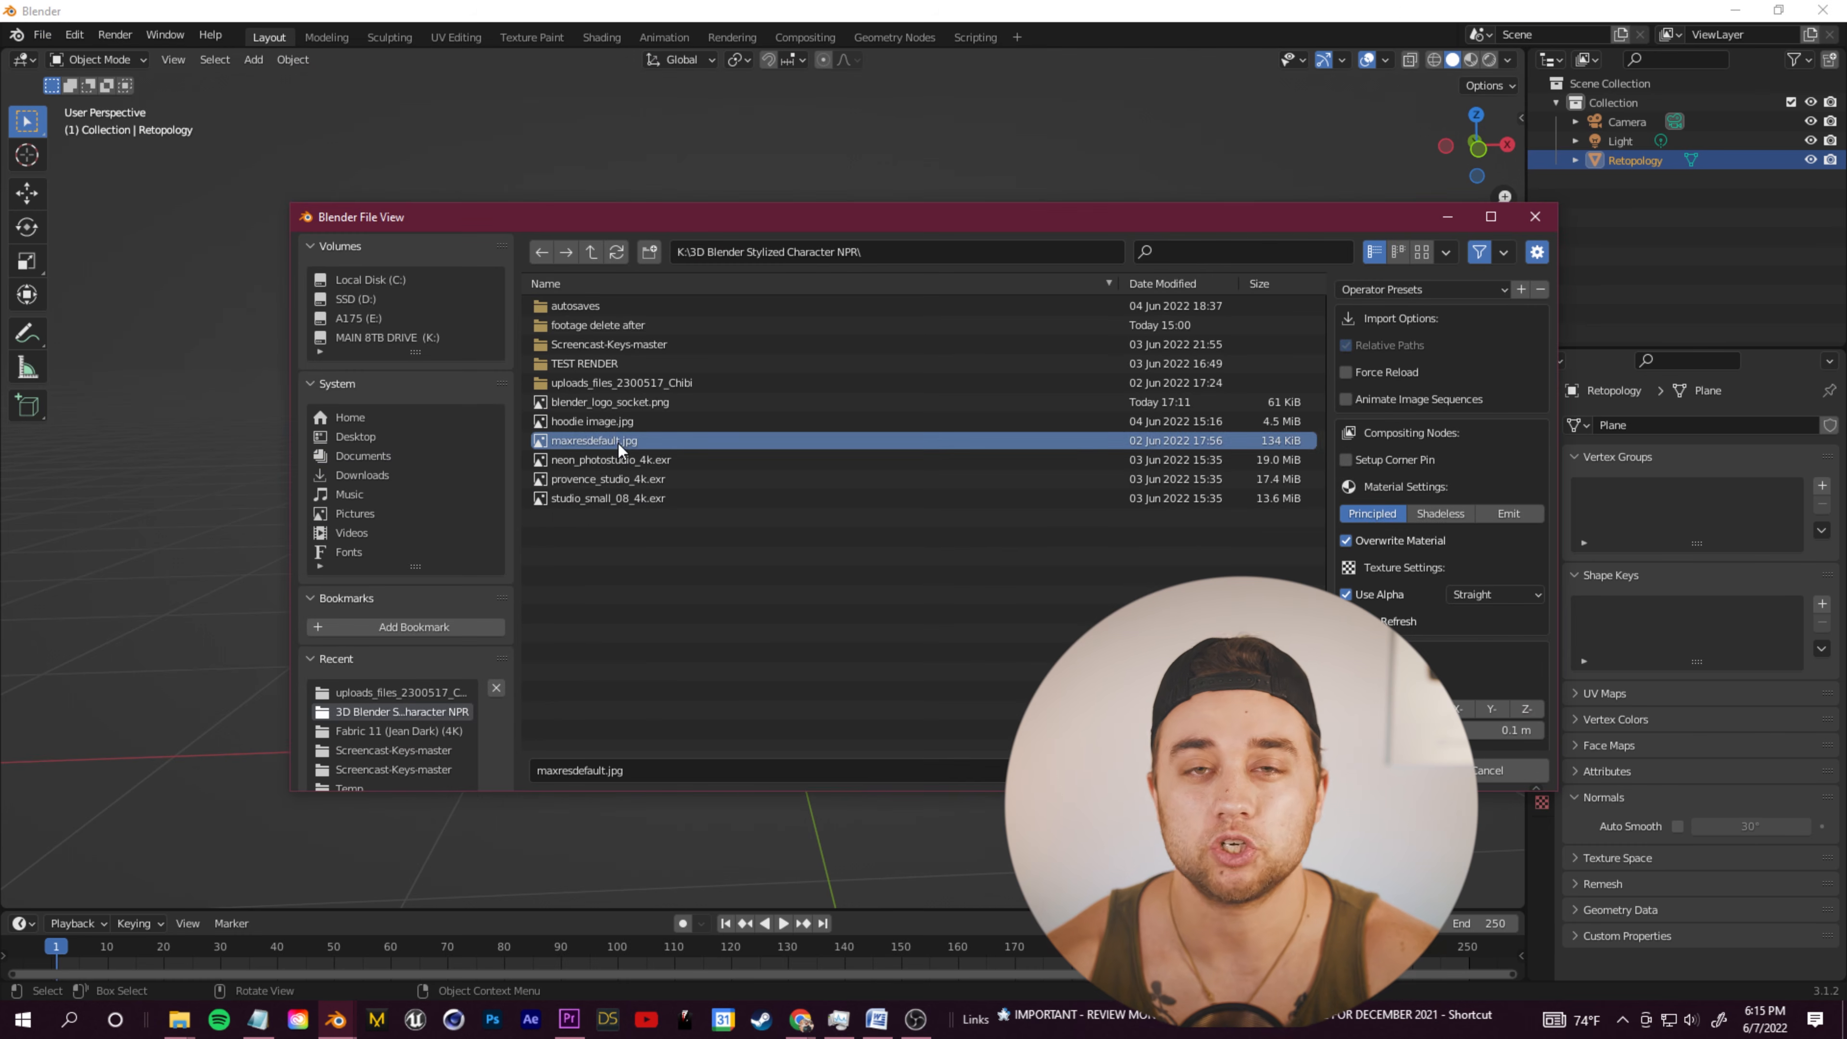
left_click(1359, 770)
Step: Compare Solid and Wireframe viewport shading with Material Preview, and leave the viewport in Material Preview
left_click(1470, 60)
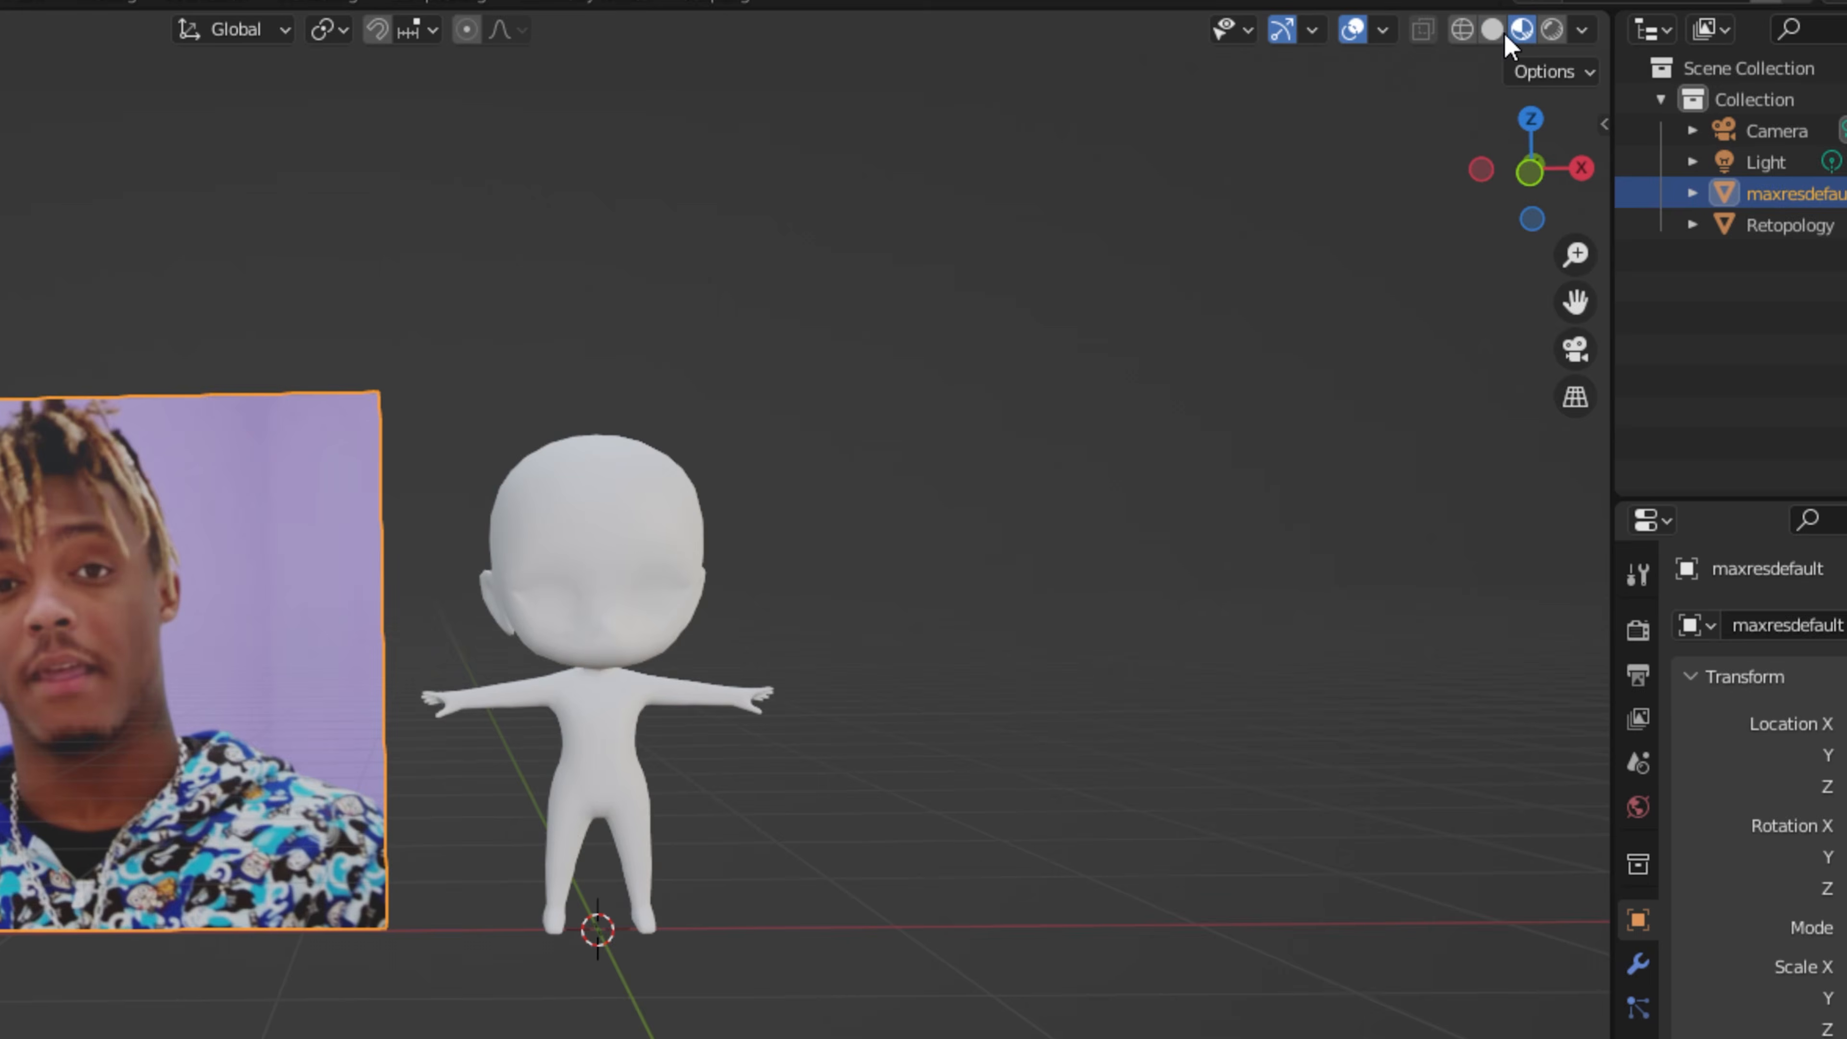
left_click(1491, 32)
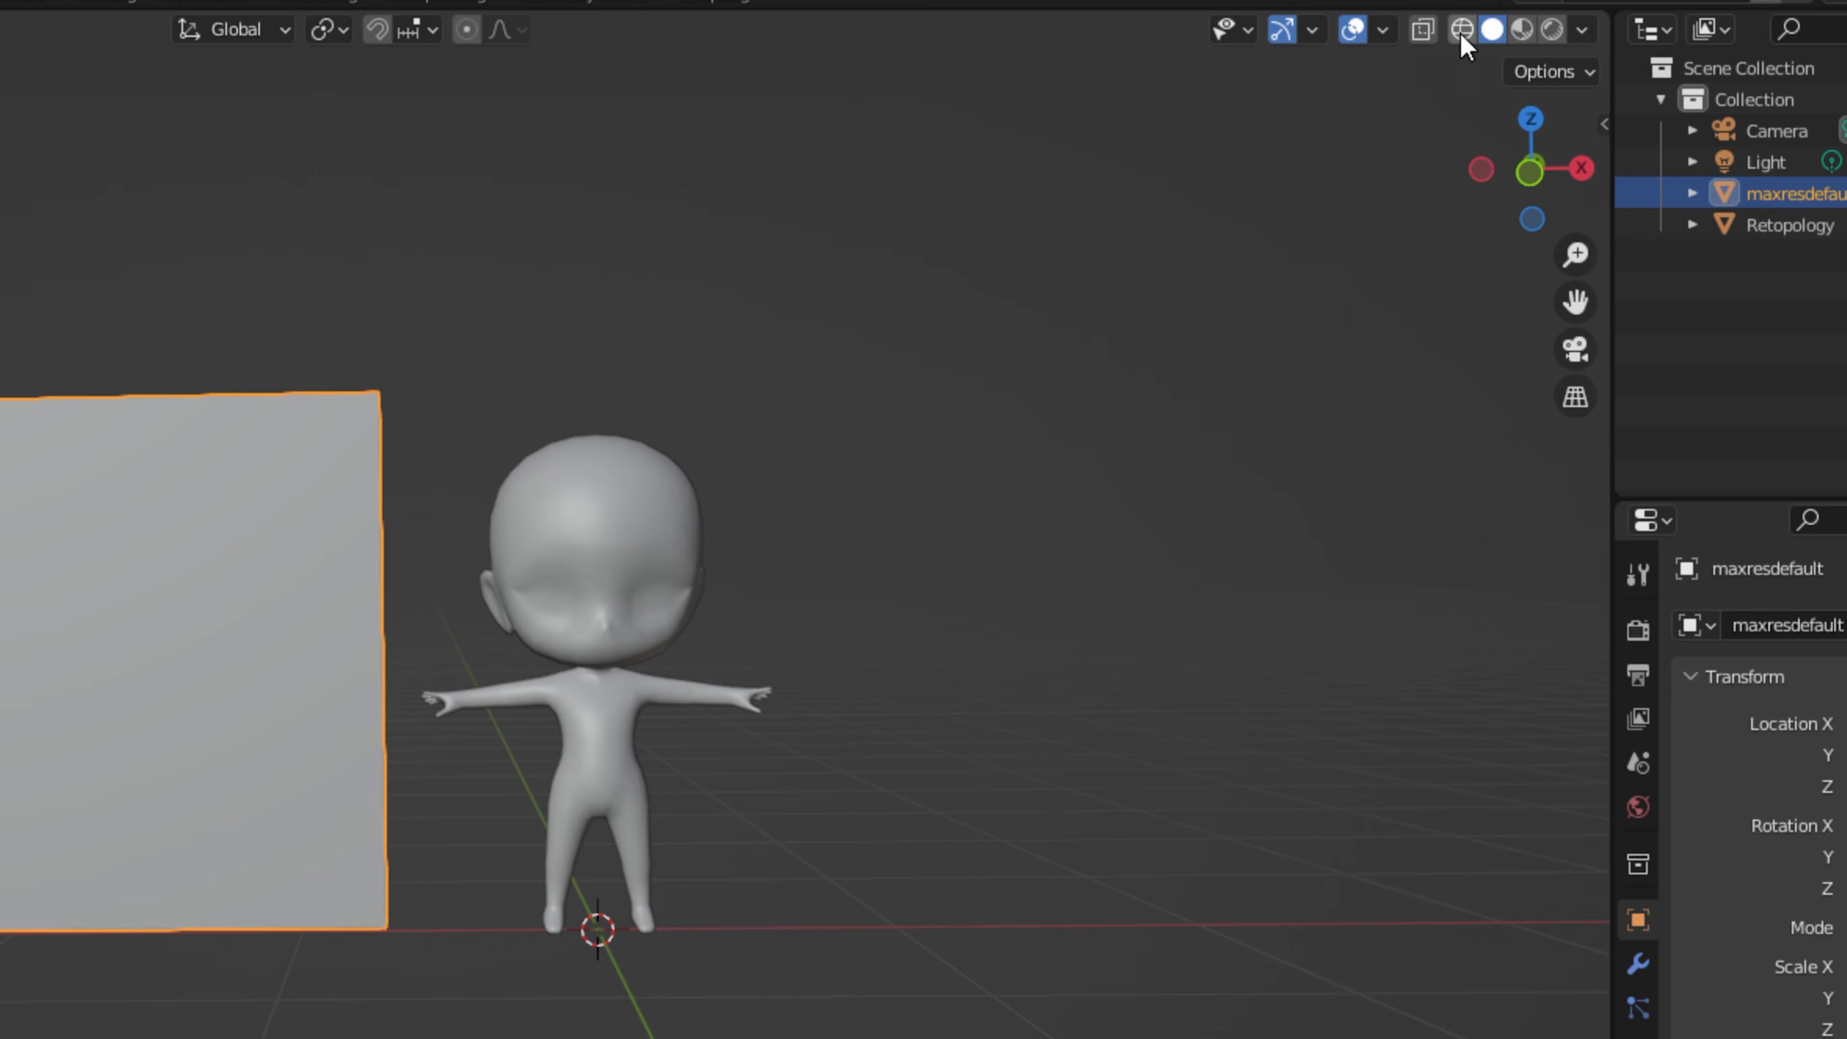
left_click(1464, 33)
left_click(1521, 29)
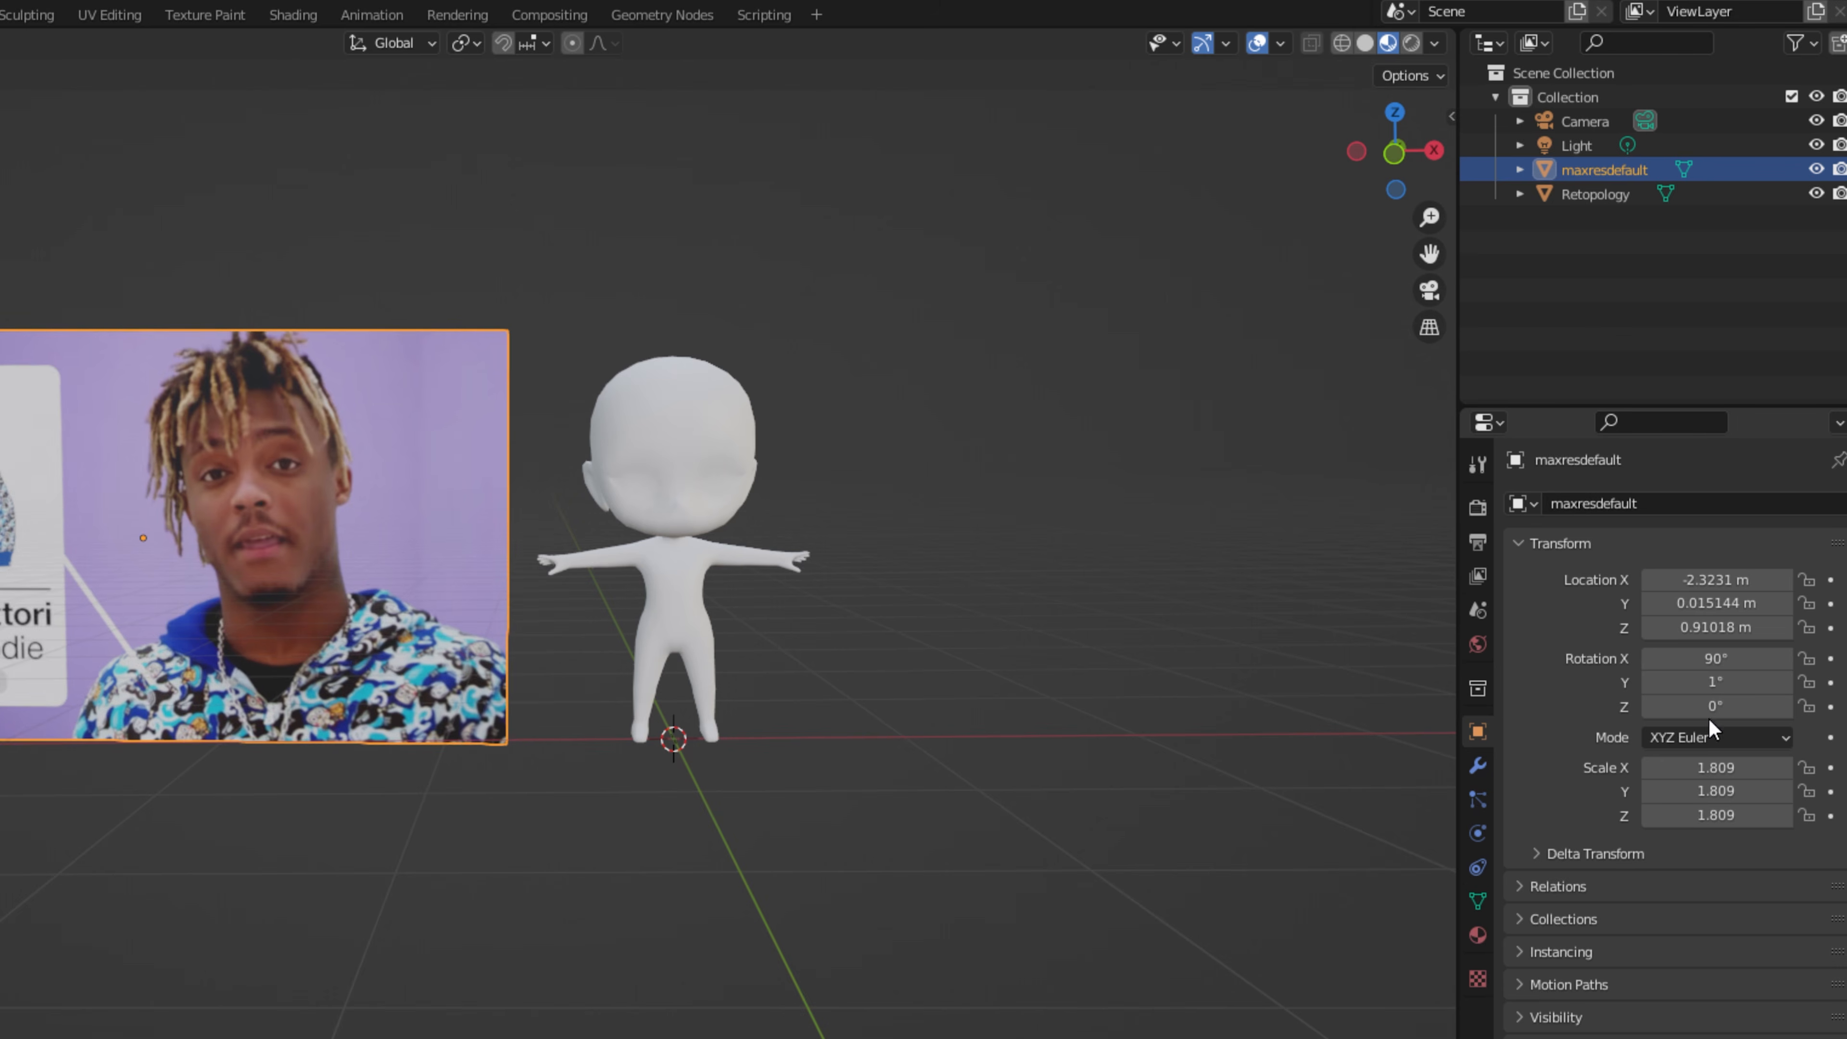
Step: Set the image plane's rotation to 90°, 0°, 0°, enlarge it to about 1.81 scale, and place it beside the character
mouse_move(1695, 658)
left_mouse_down()
mouse_move(1731, 658)
mouse_move(1675, 681)
left_mouse_up()
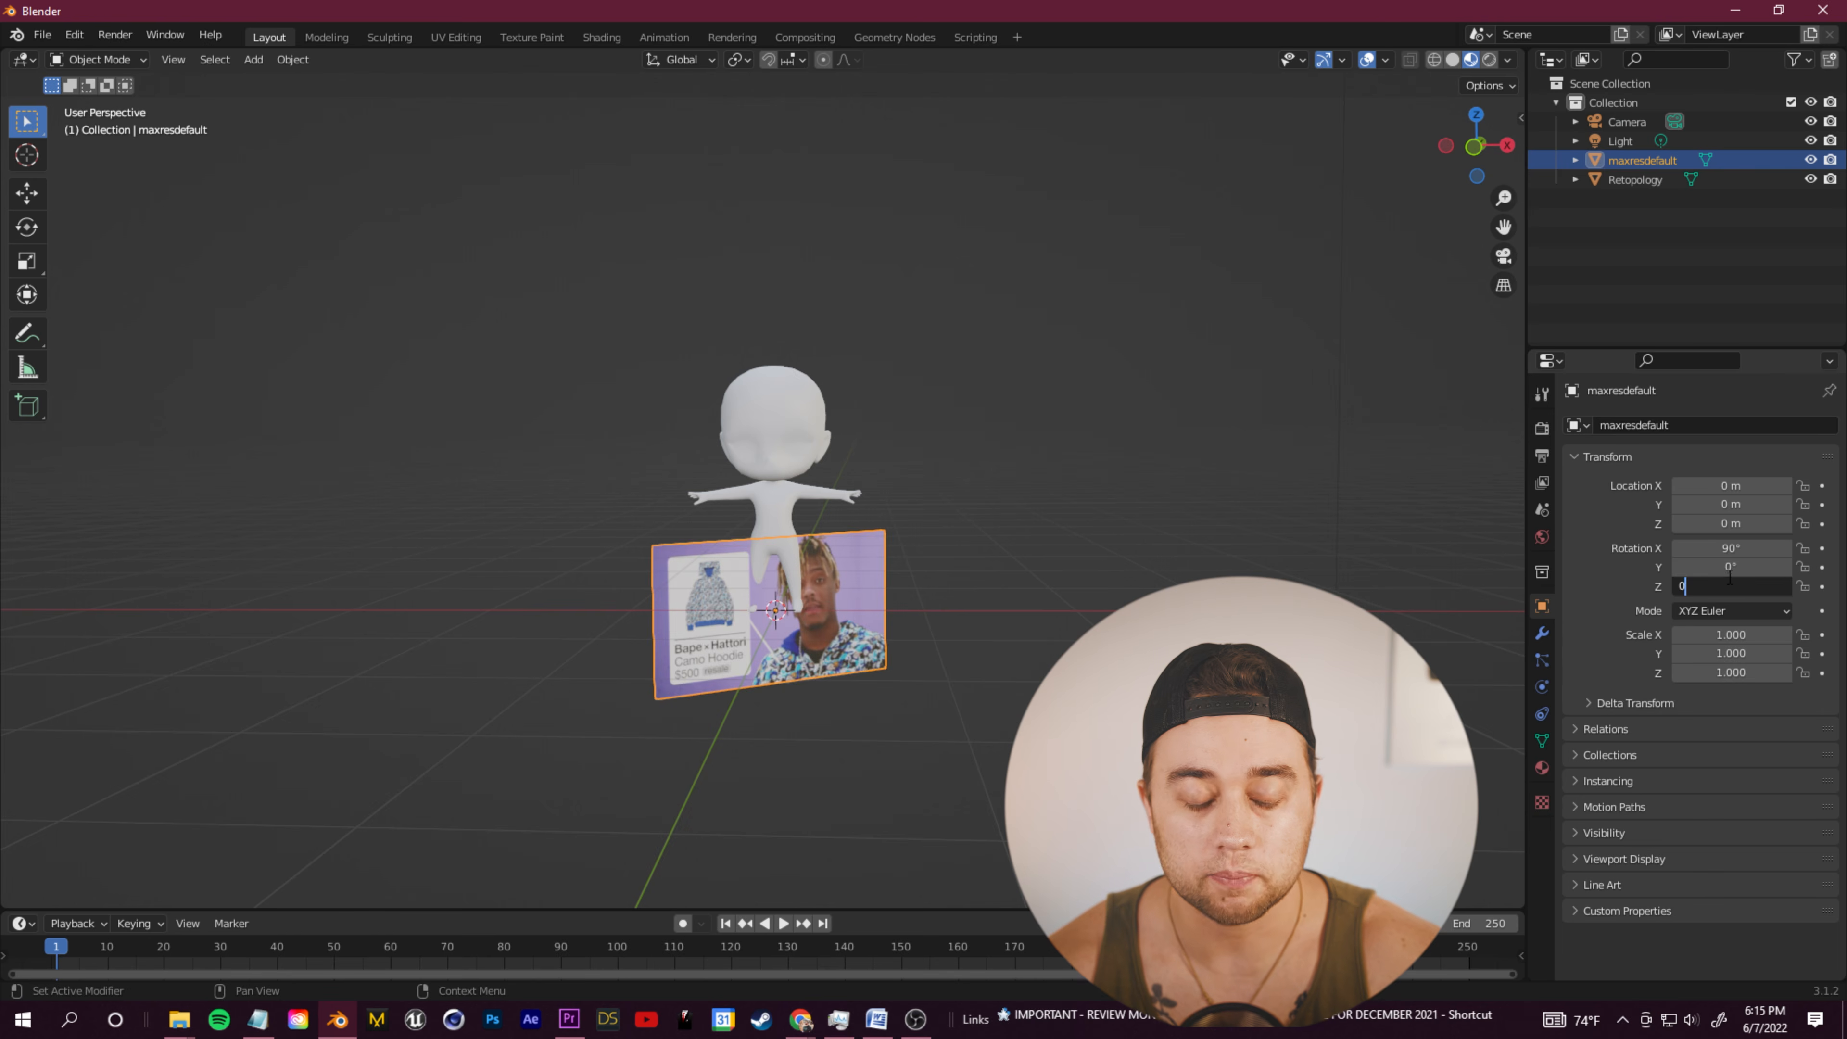
key("g")
left_click(588, 348)
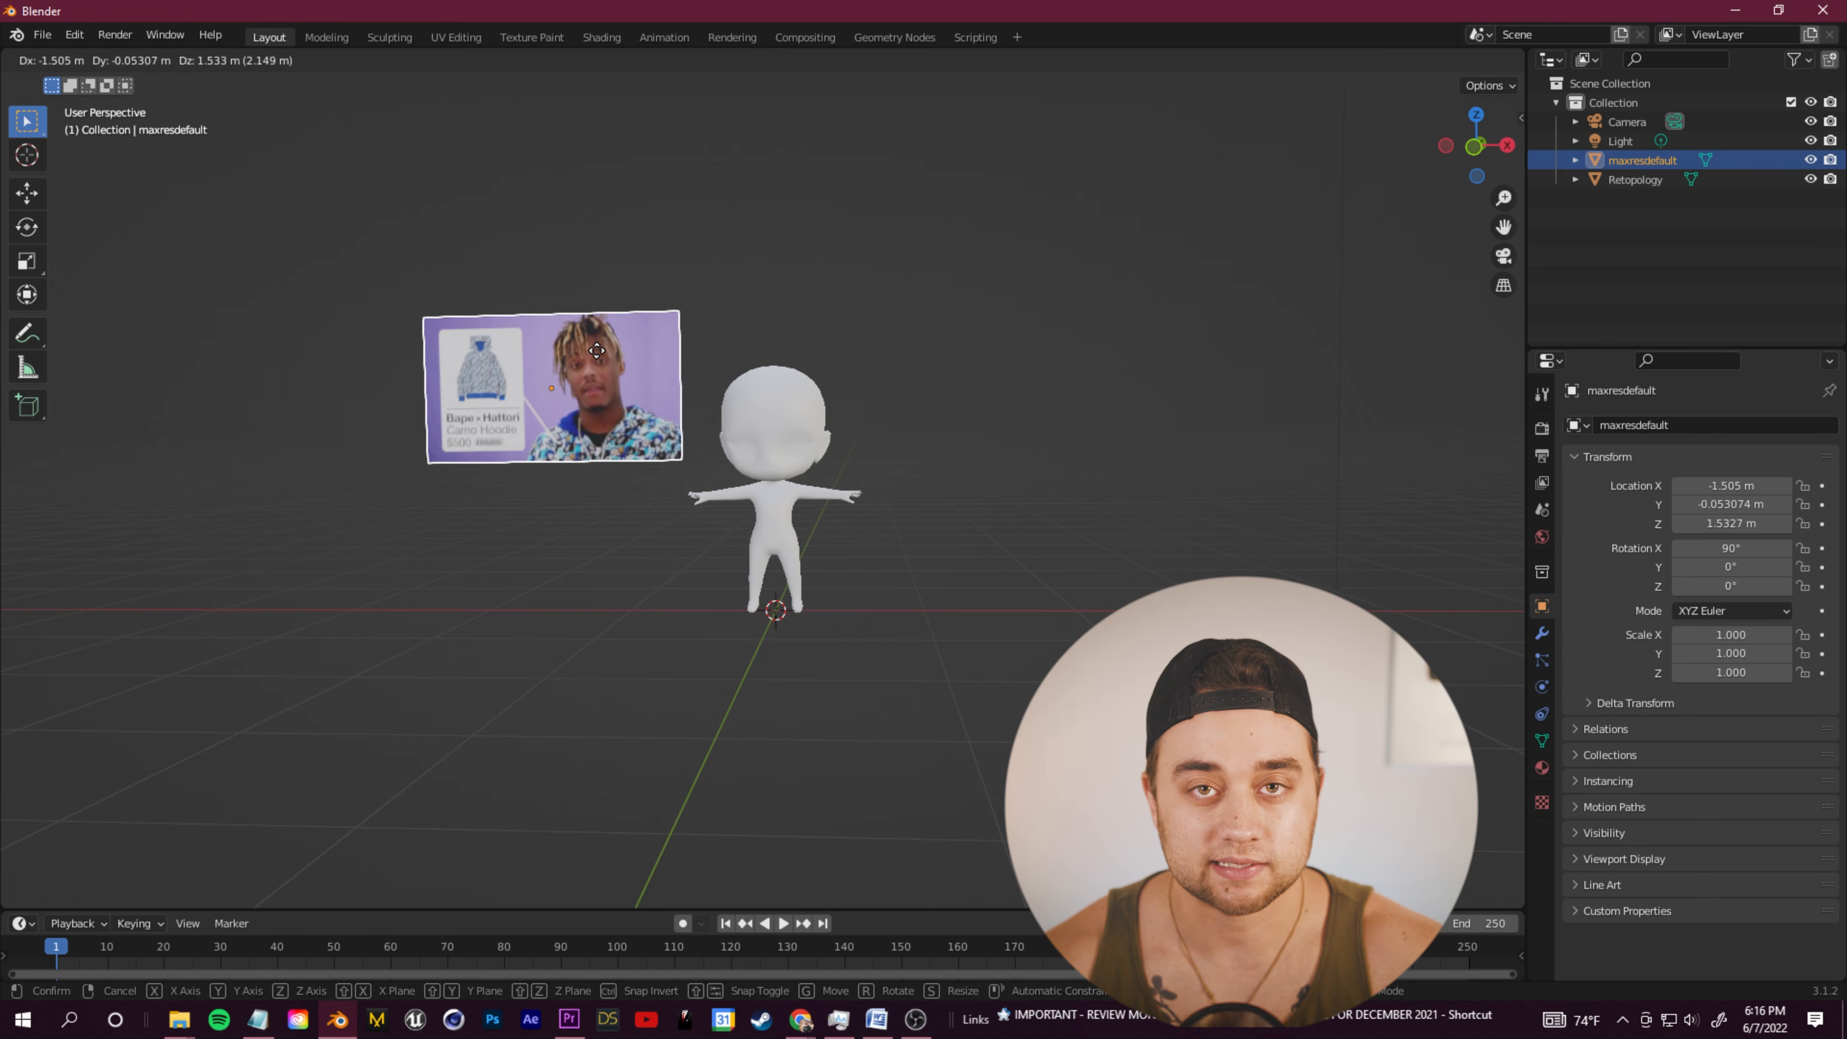
key("s")
left_click(629, 581)
key("g")
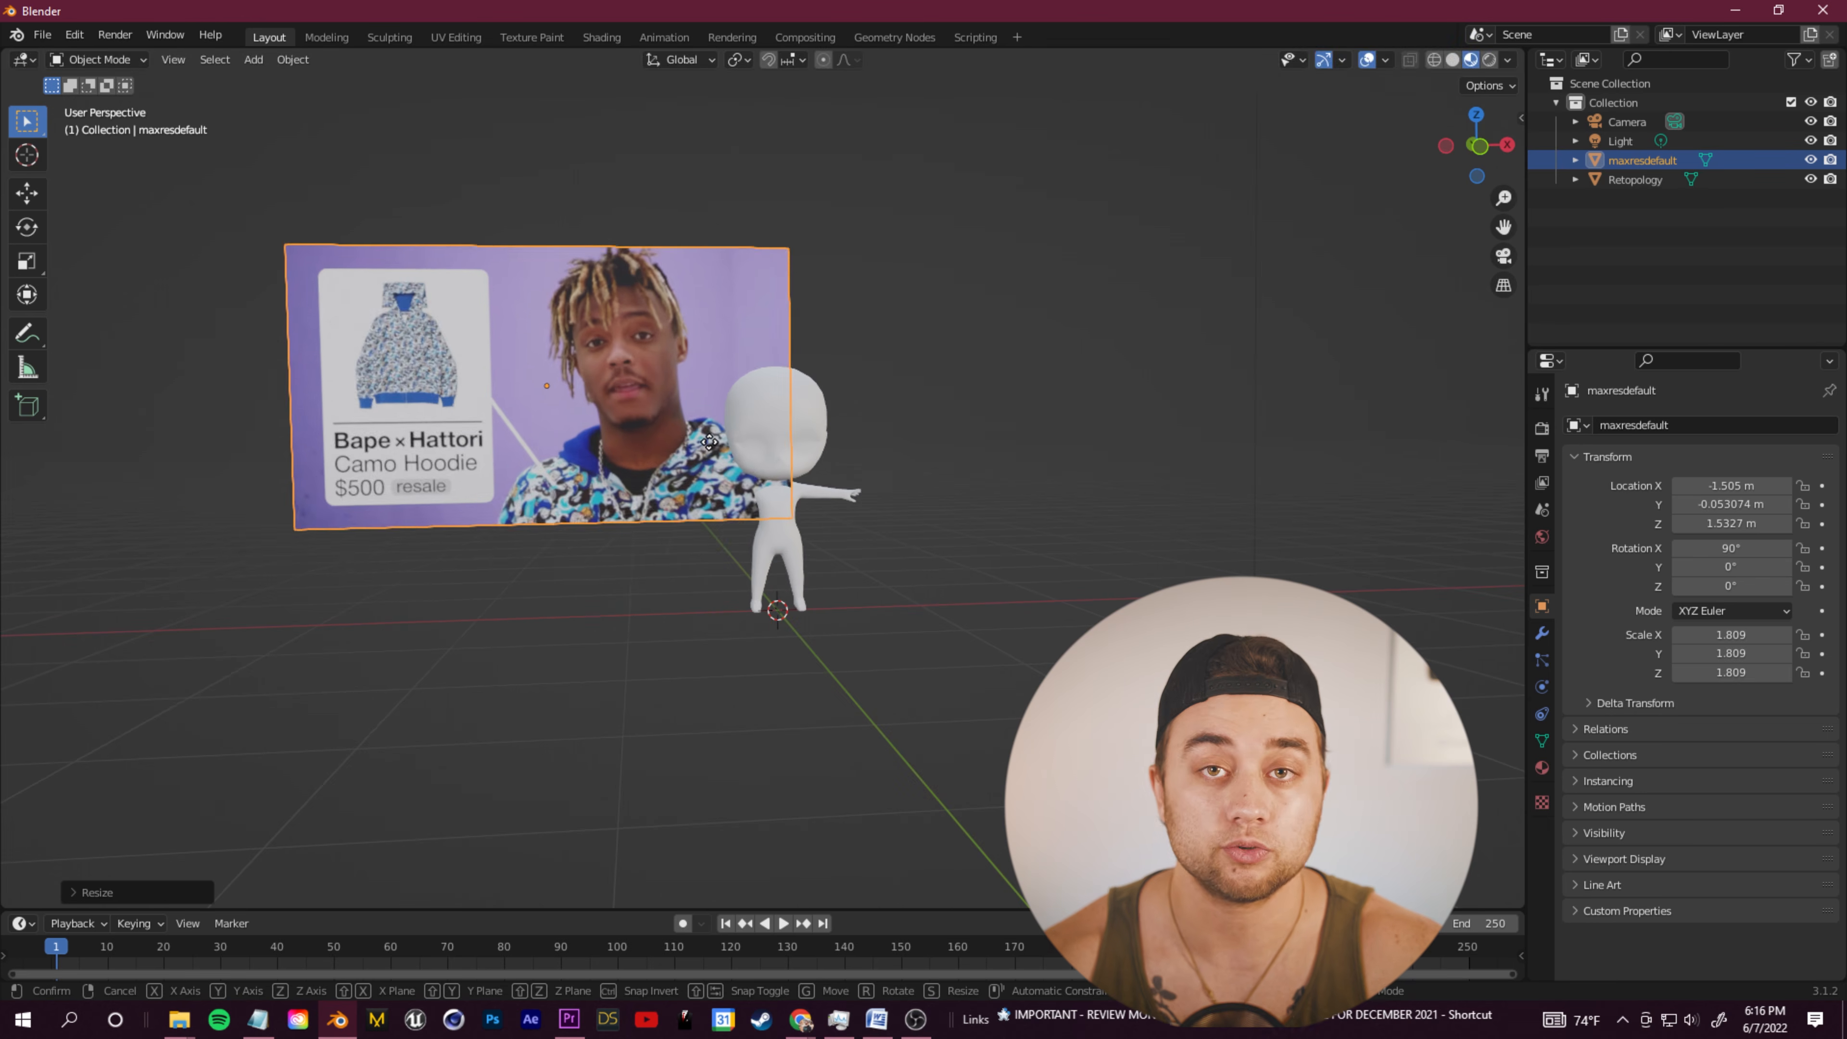
left_click(585, 538)
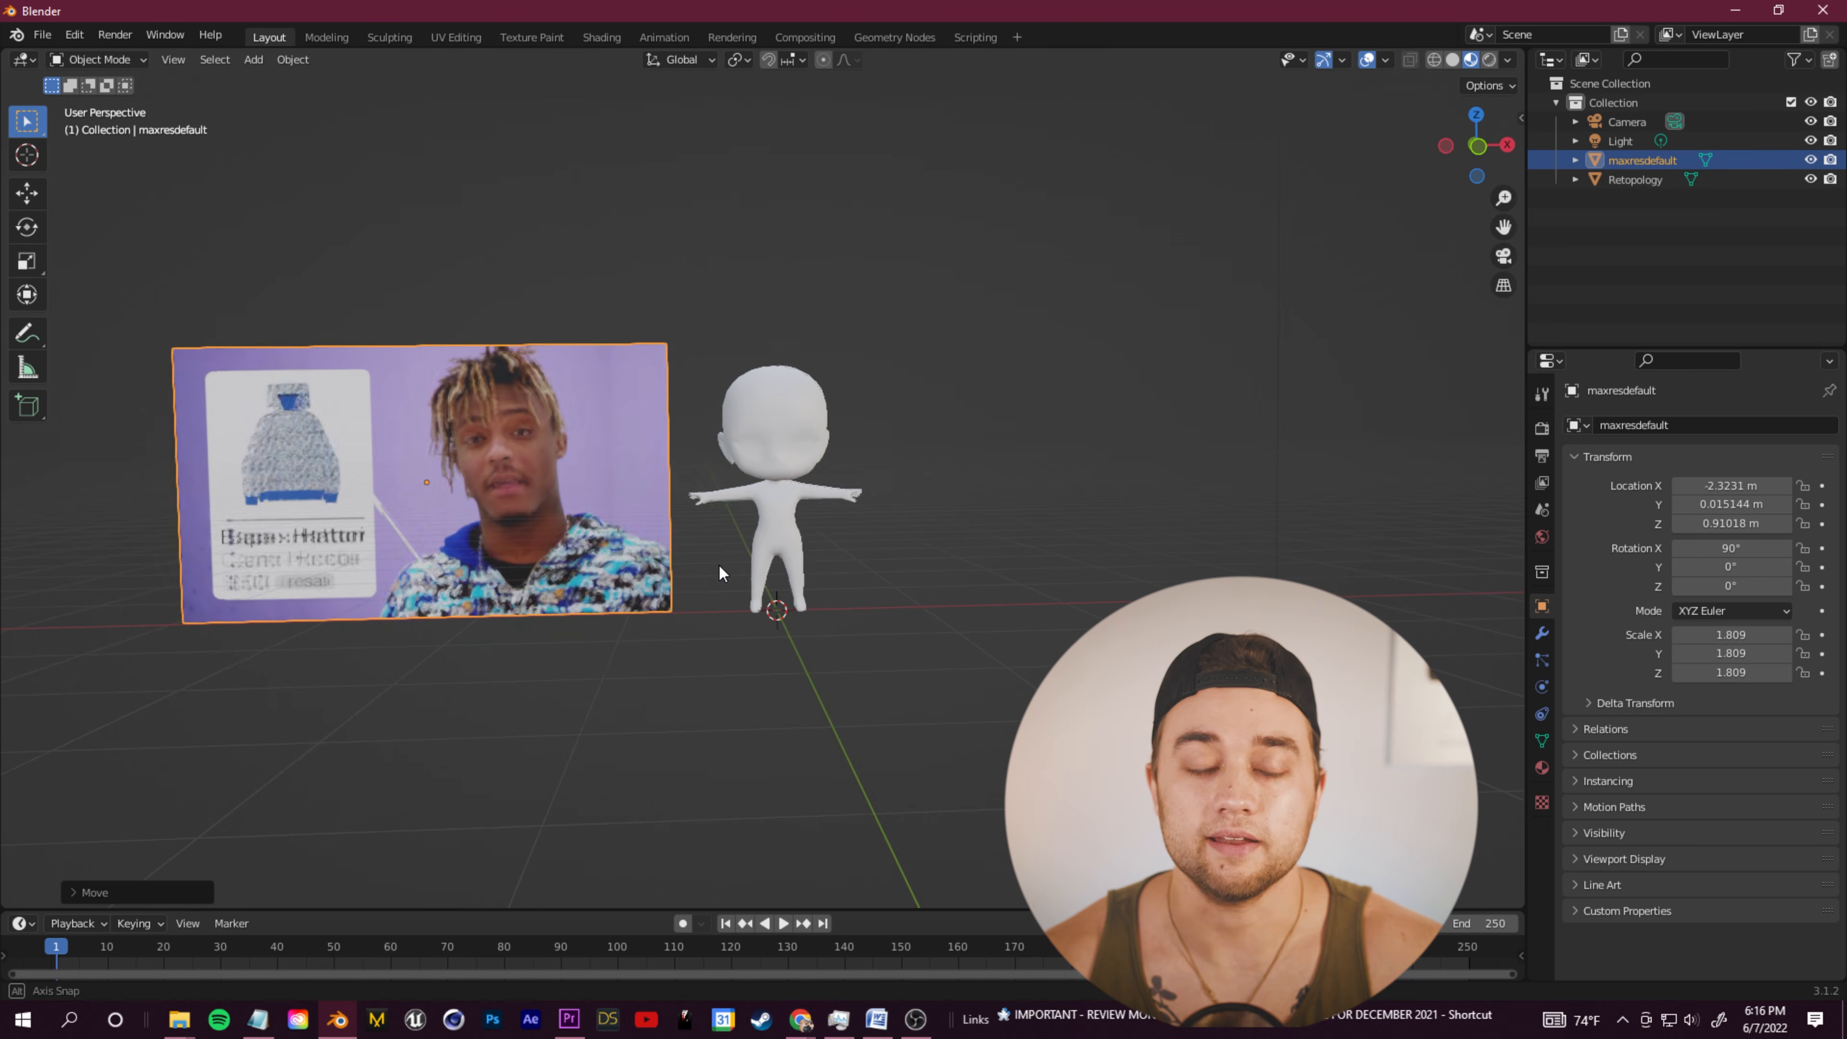
Step: Check the scene in Rendered viewport shading and return to Material Preview
scroll(712, 549, "up", 2)
left_click(1491, 59)
left_click(1472, 60)
mouse_move(837, 349)
middle_mouse_down()
mouse_move(995, 378)
mouse_move(724, 481)
mouse_move(936, 438)
middle_mouse_up()
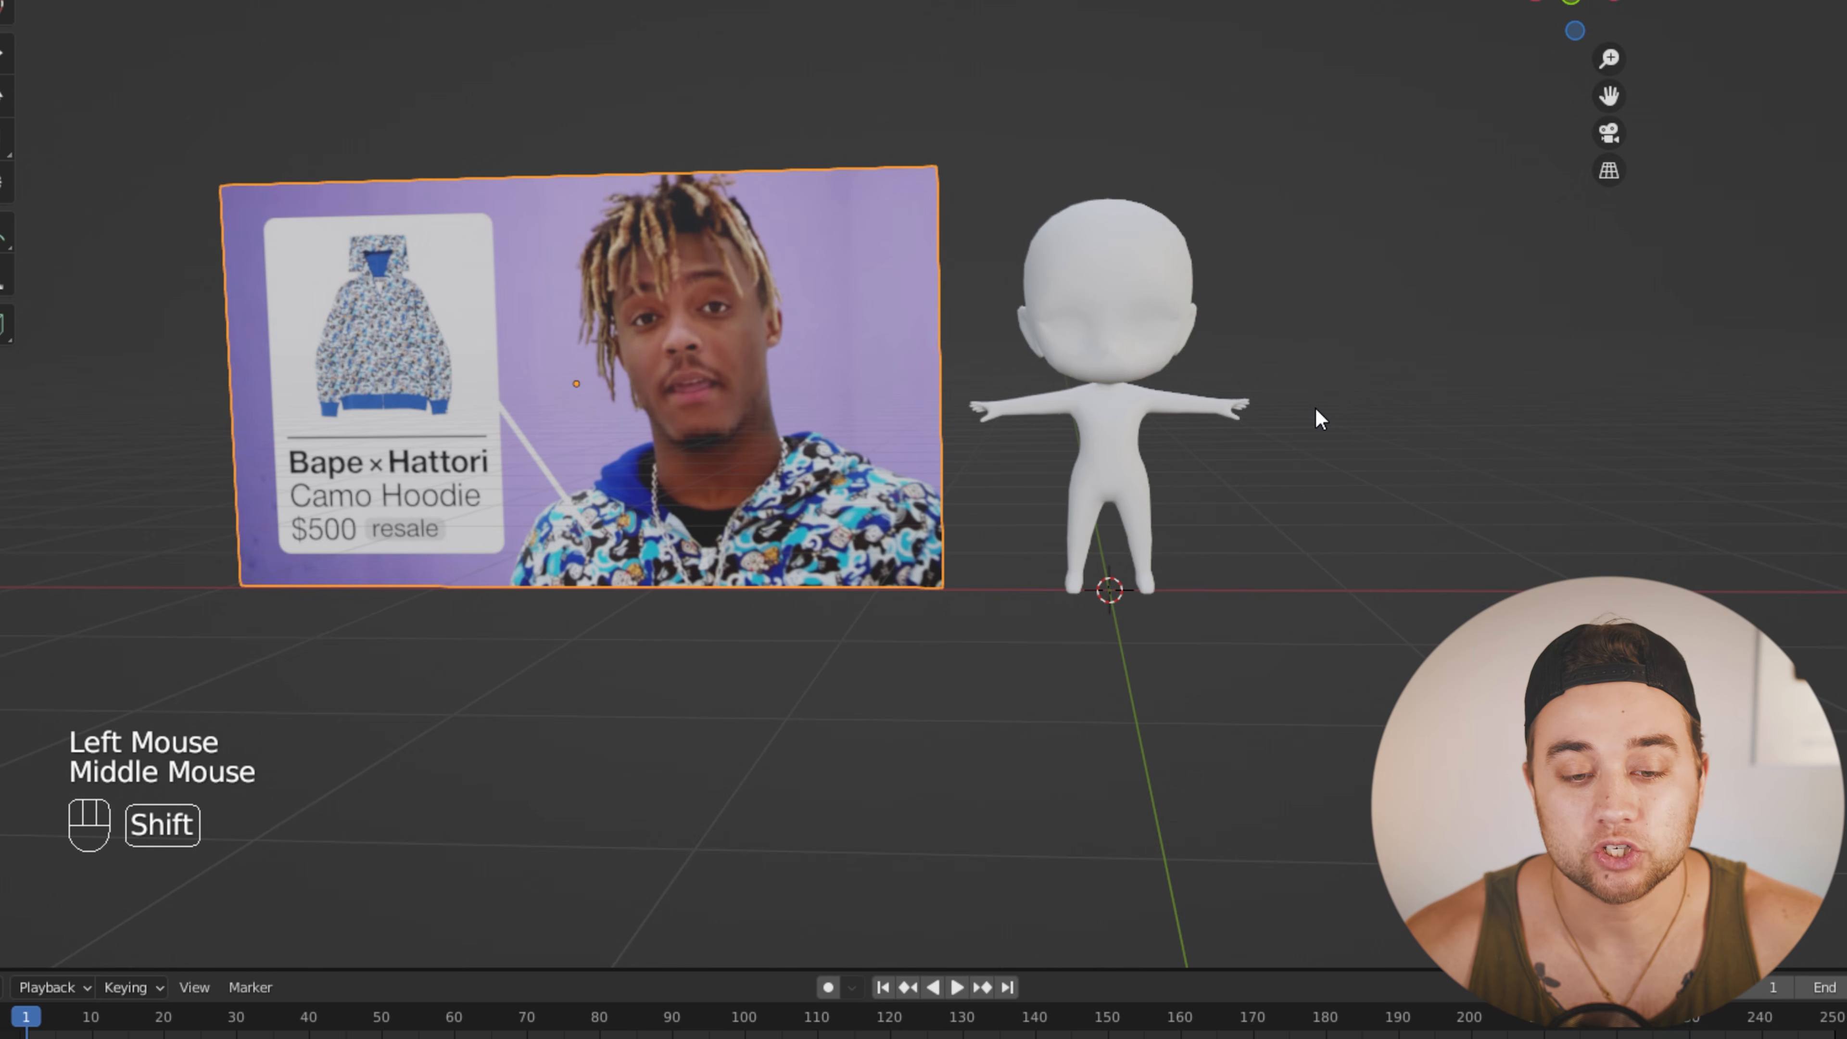
Step: Add a UV sphere, scale it down to eyeball size, and place it in one eye socket at about X 0.15, Y -0.17, Z 1.15 m
key("shift+a")
mouse_move(1319, 414)
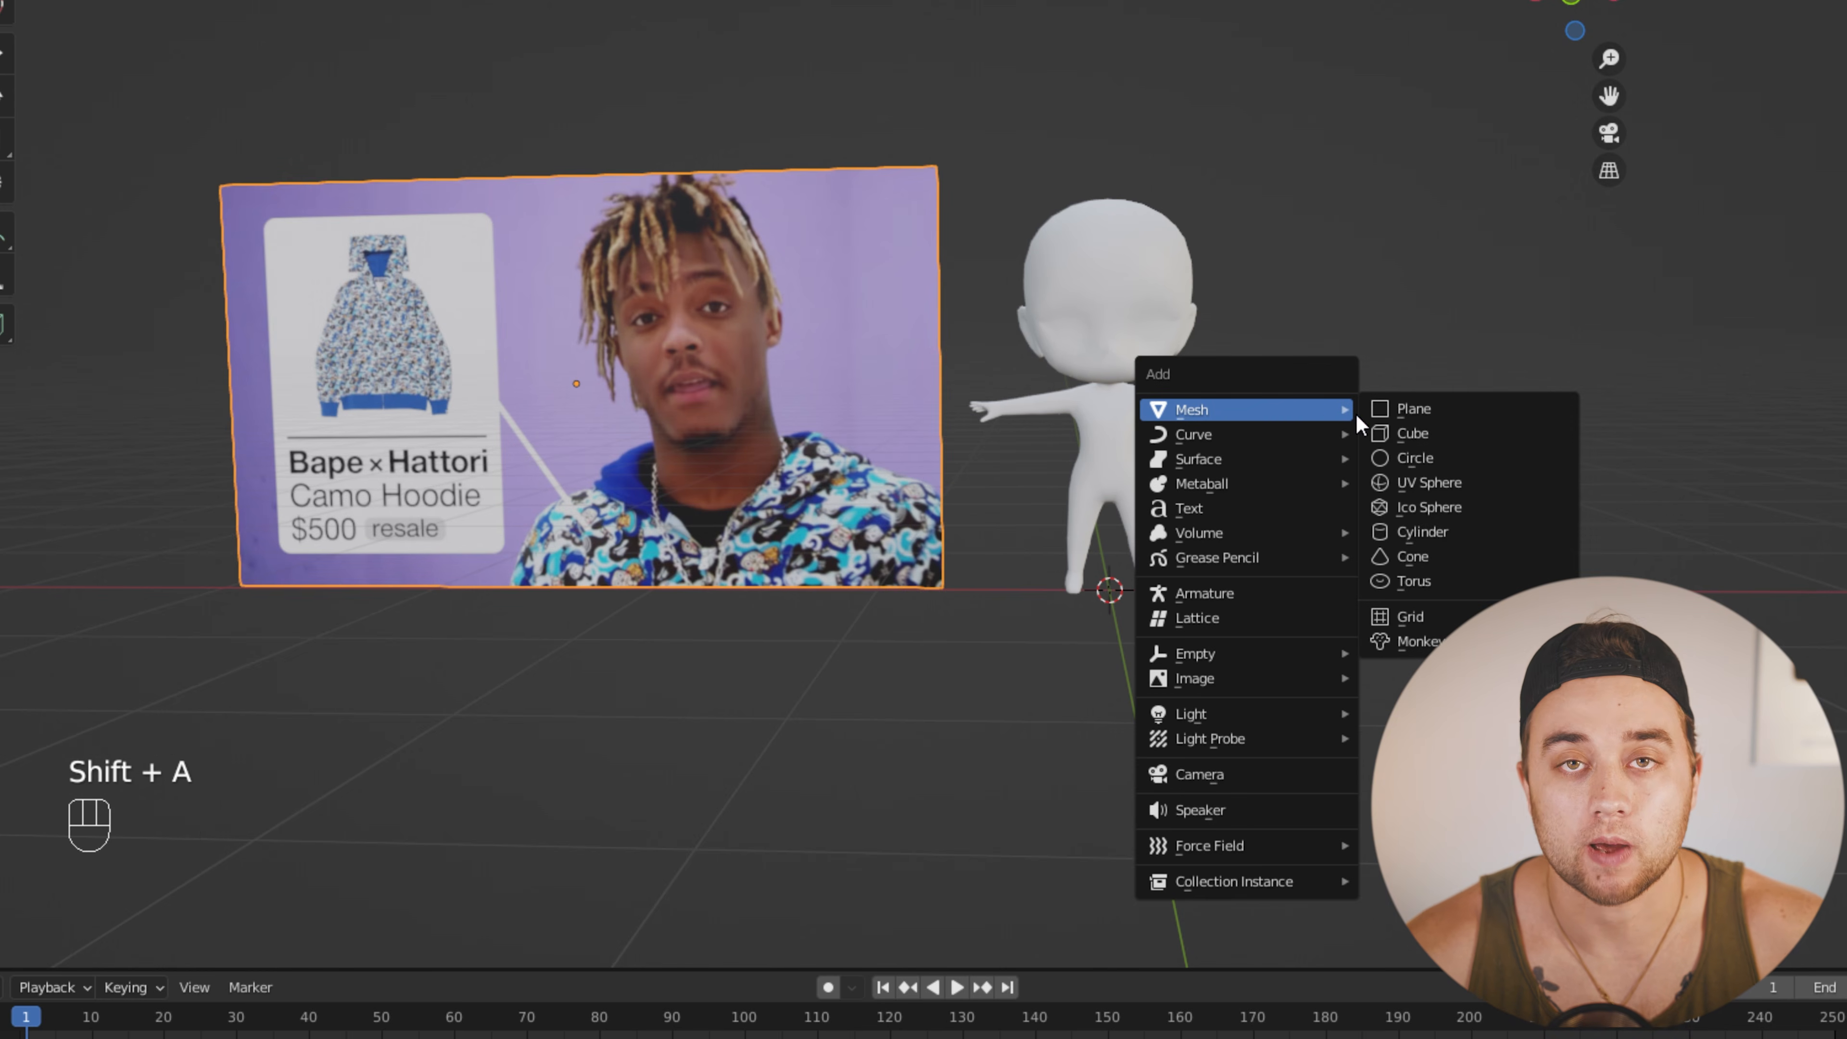
left_click(1451, 486)
middle_click_drag(1290, 455, 1644, 240)
key("s")
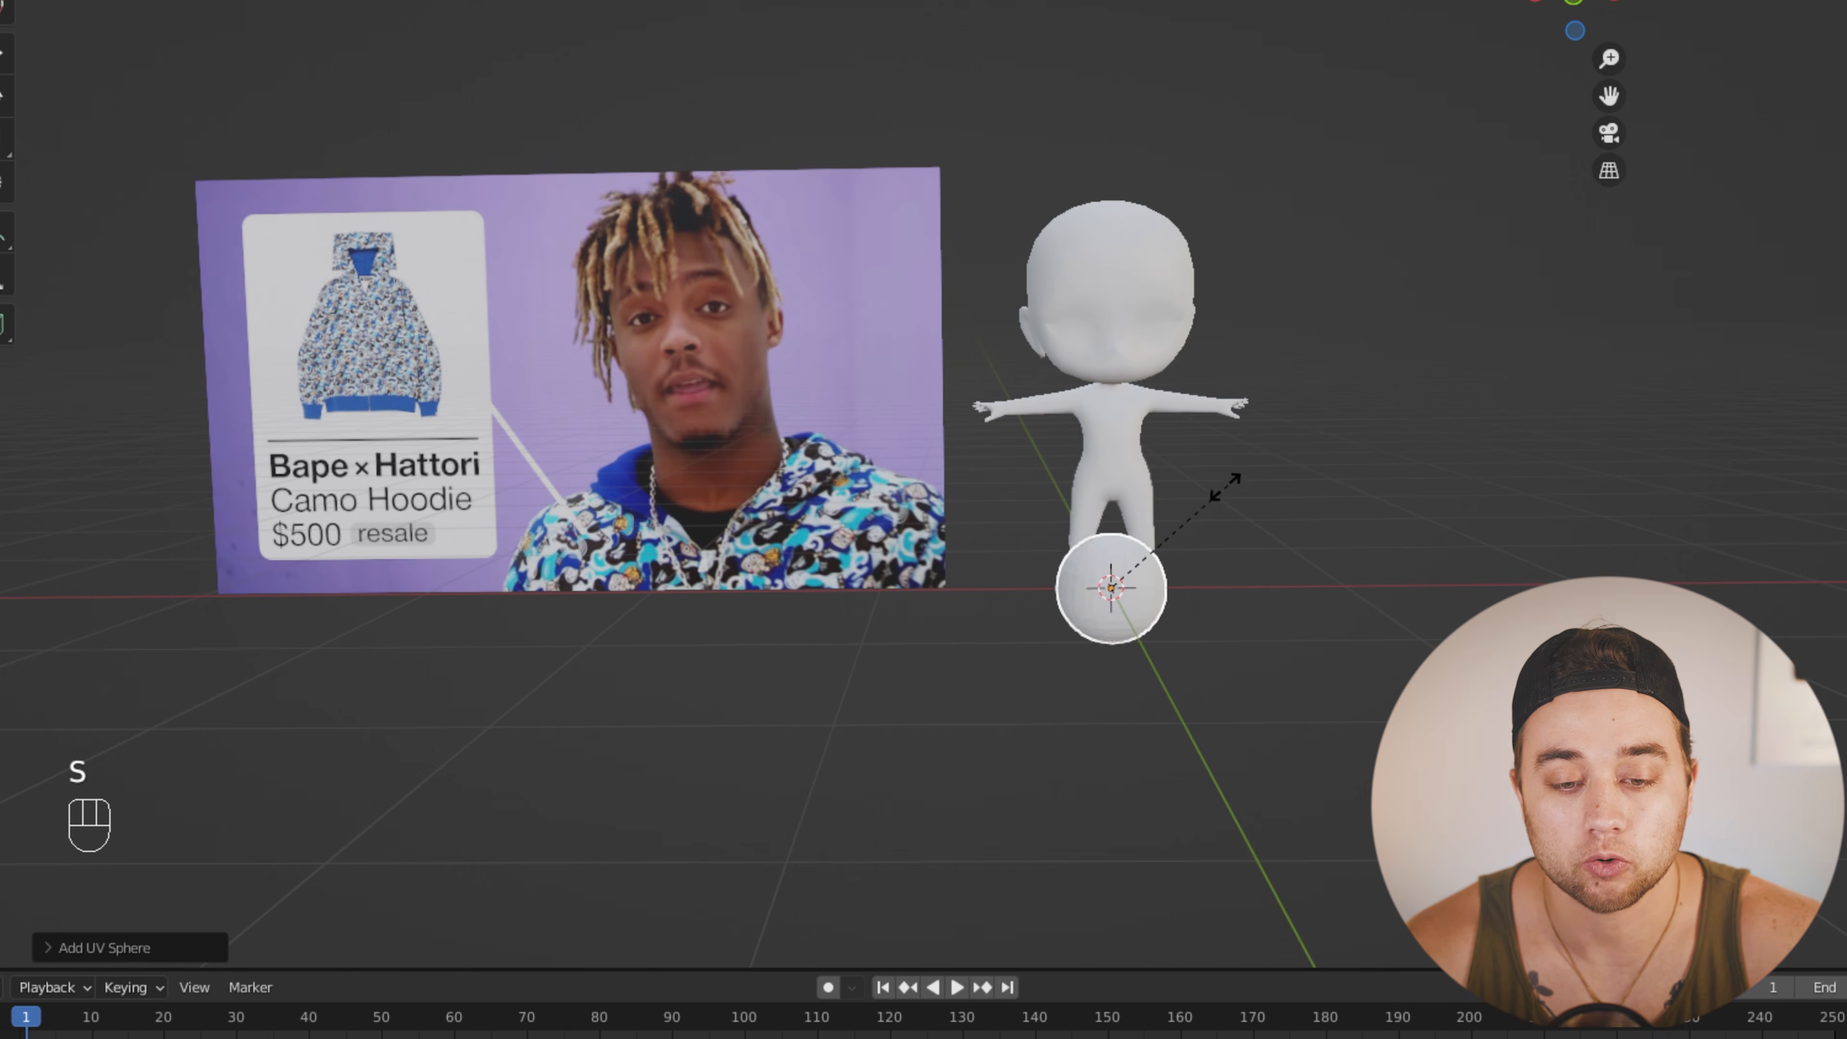
key("g")
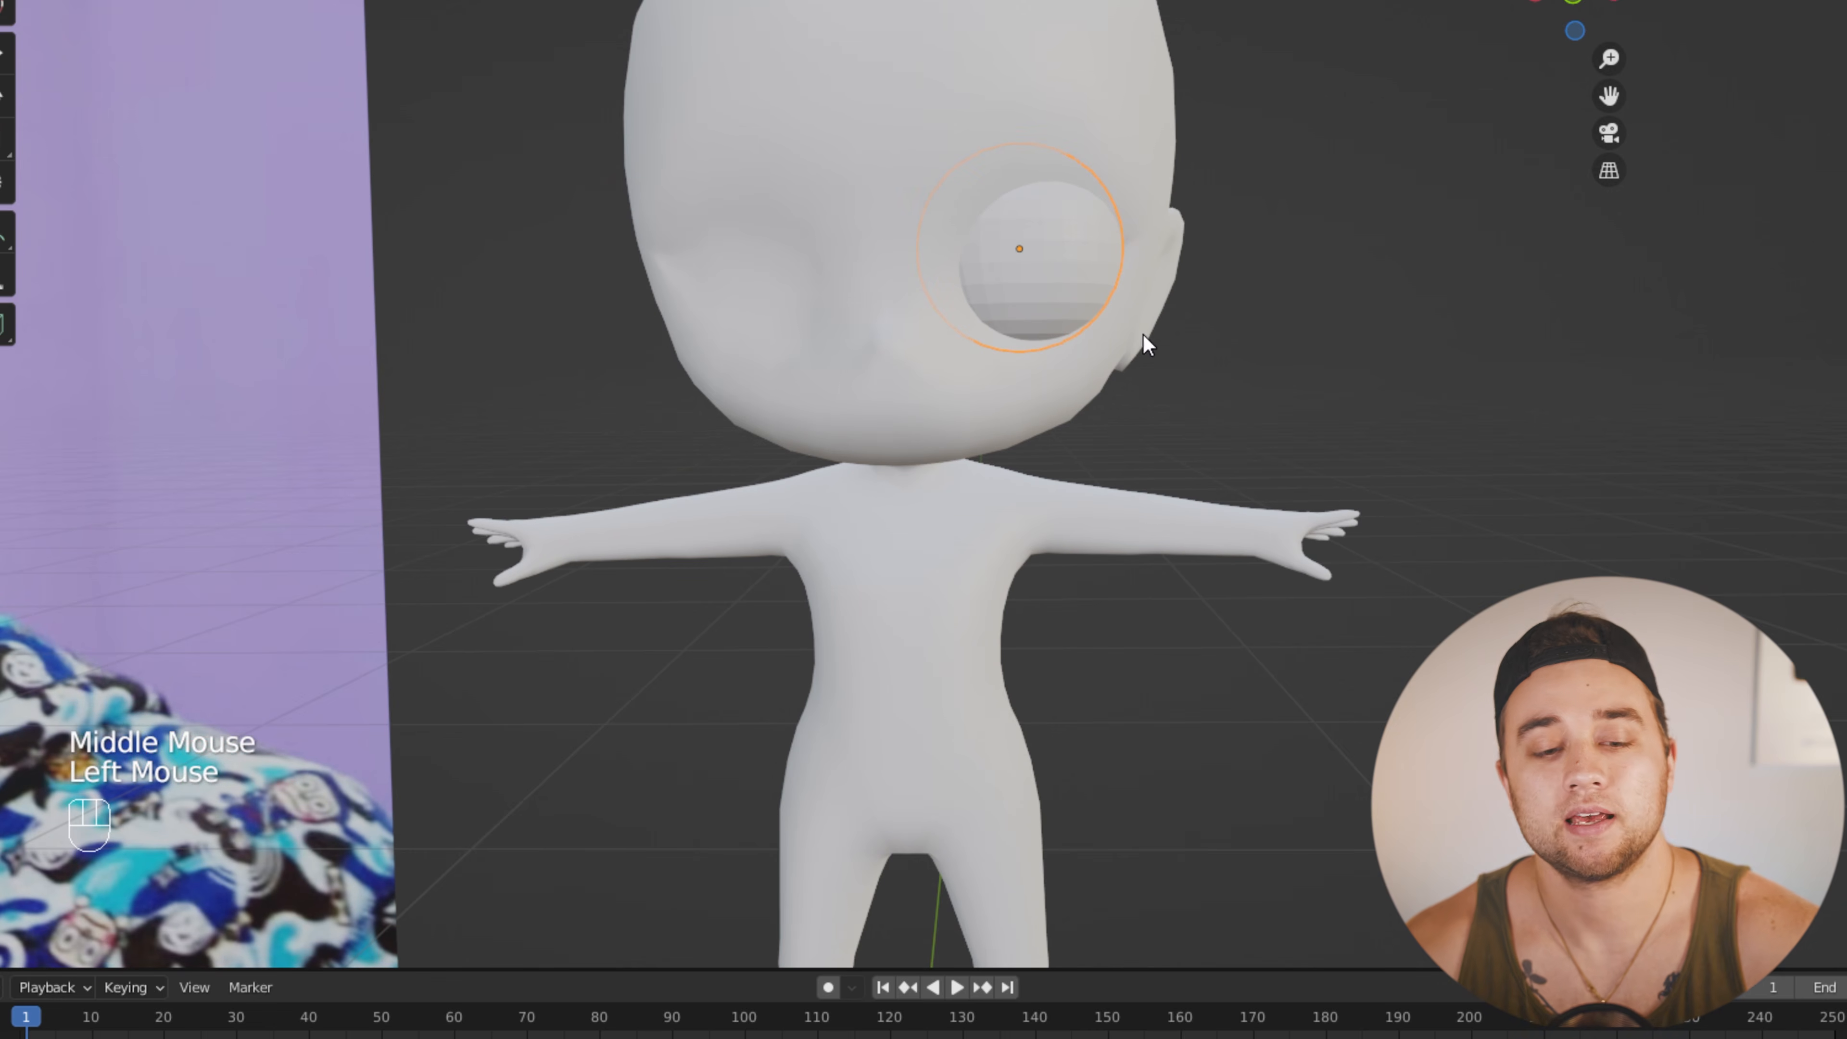
Step: Duplicate the eyeball sphere and place the copy in the empty eye socket at about X -0.13, Y -0.18, Z 1.14 m
key("ctrl+v")
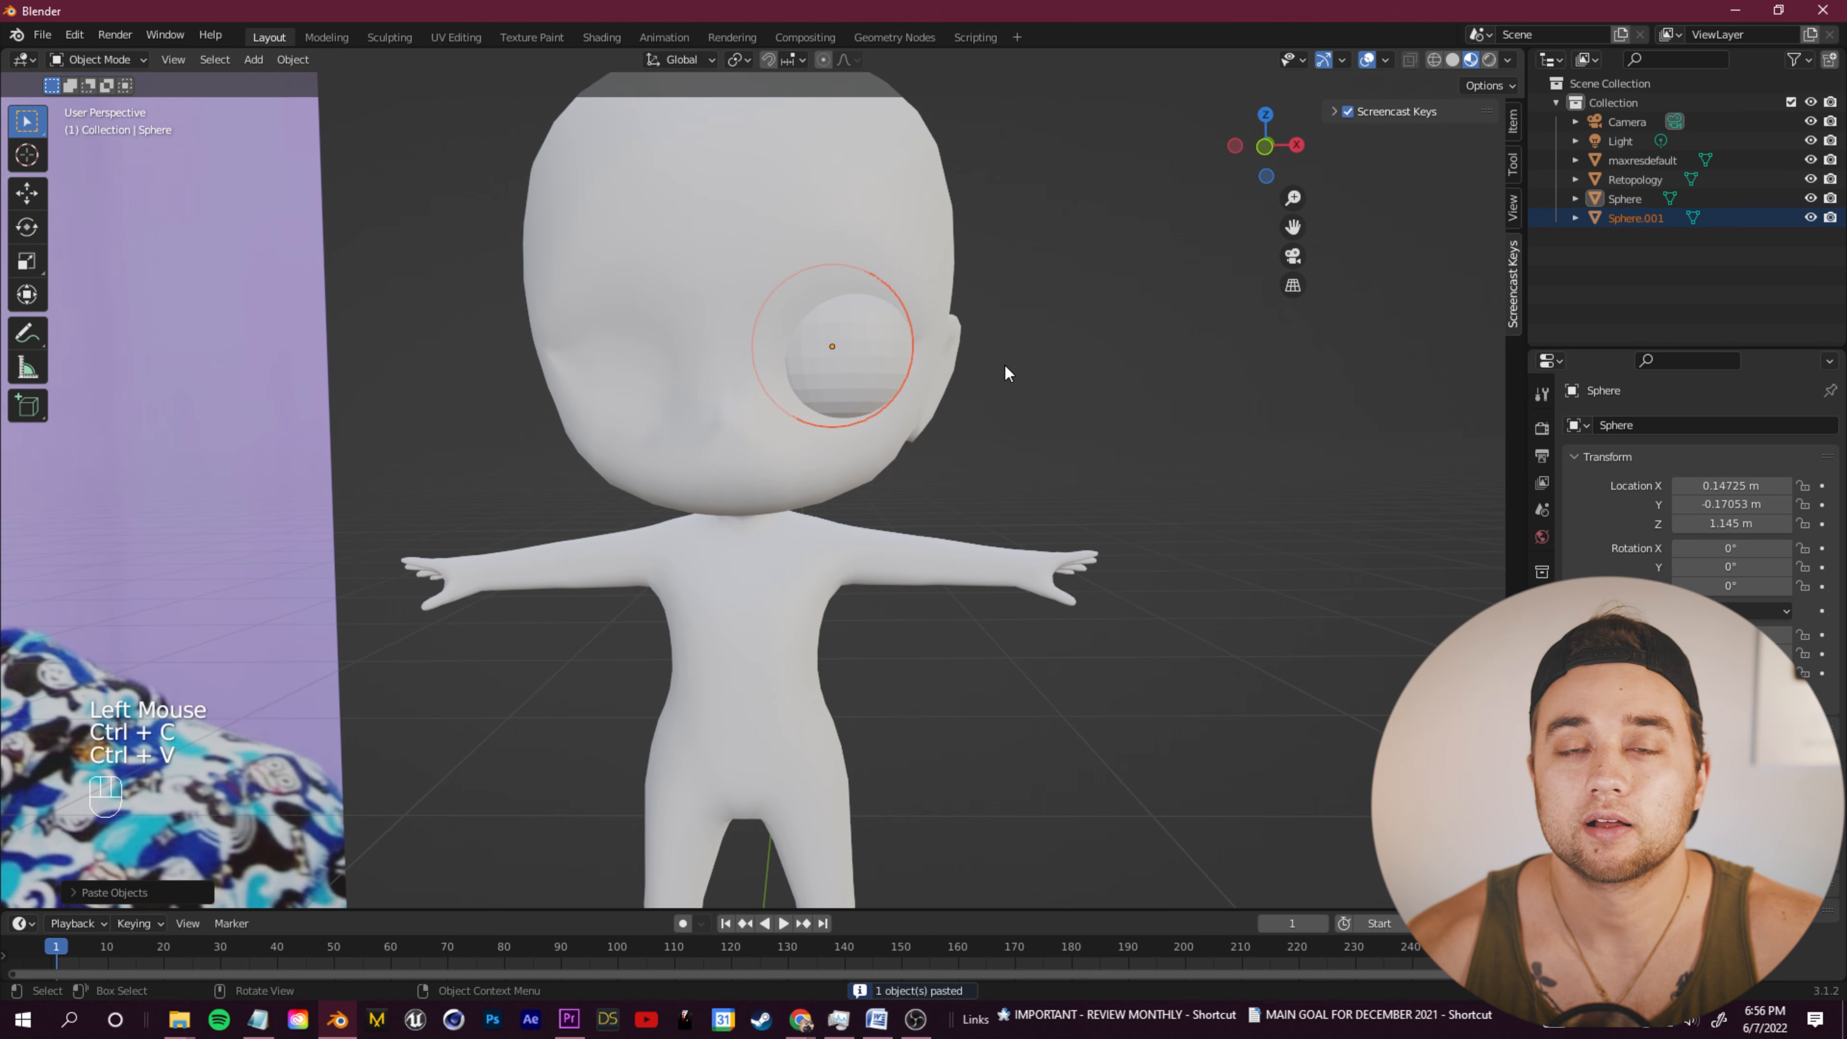
left_click(1627, 219)
key("g")
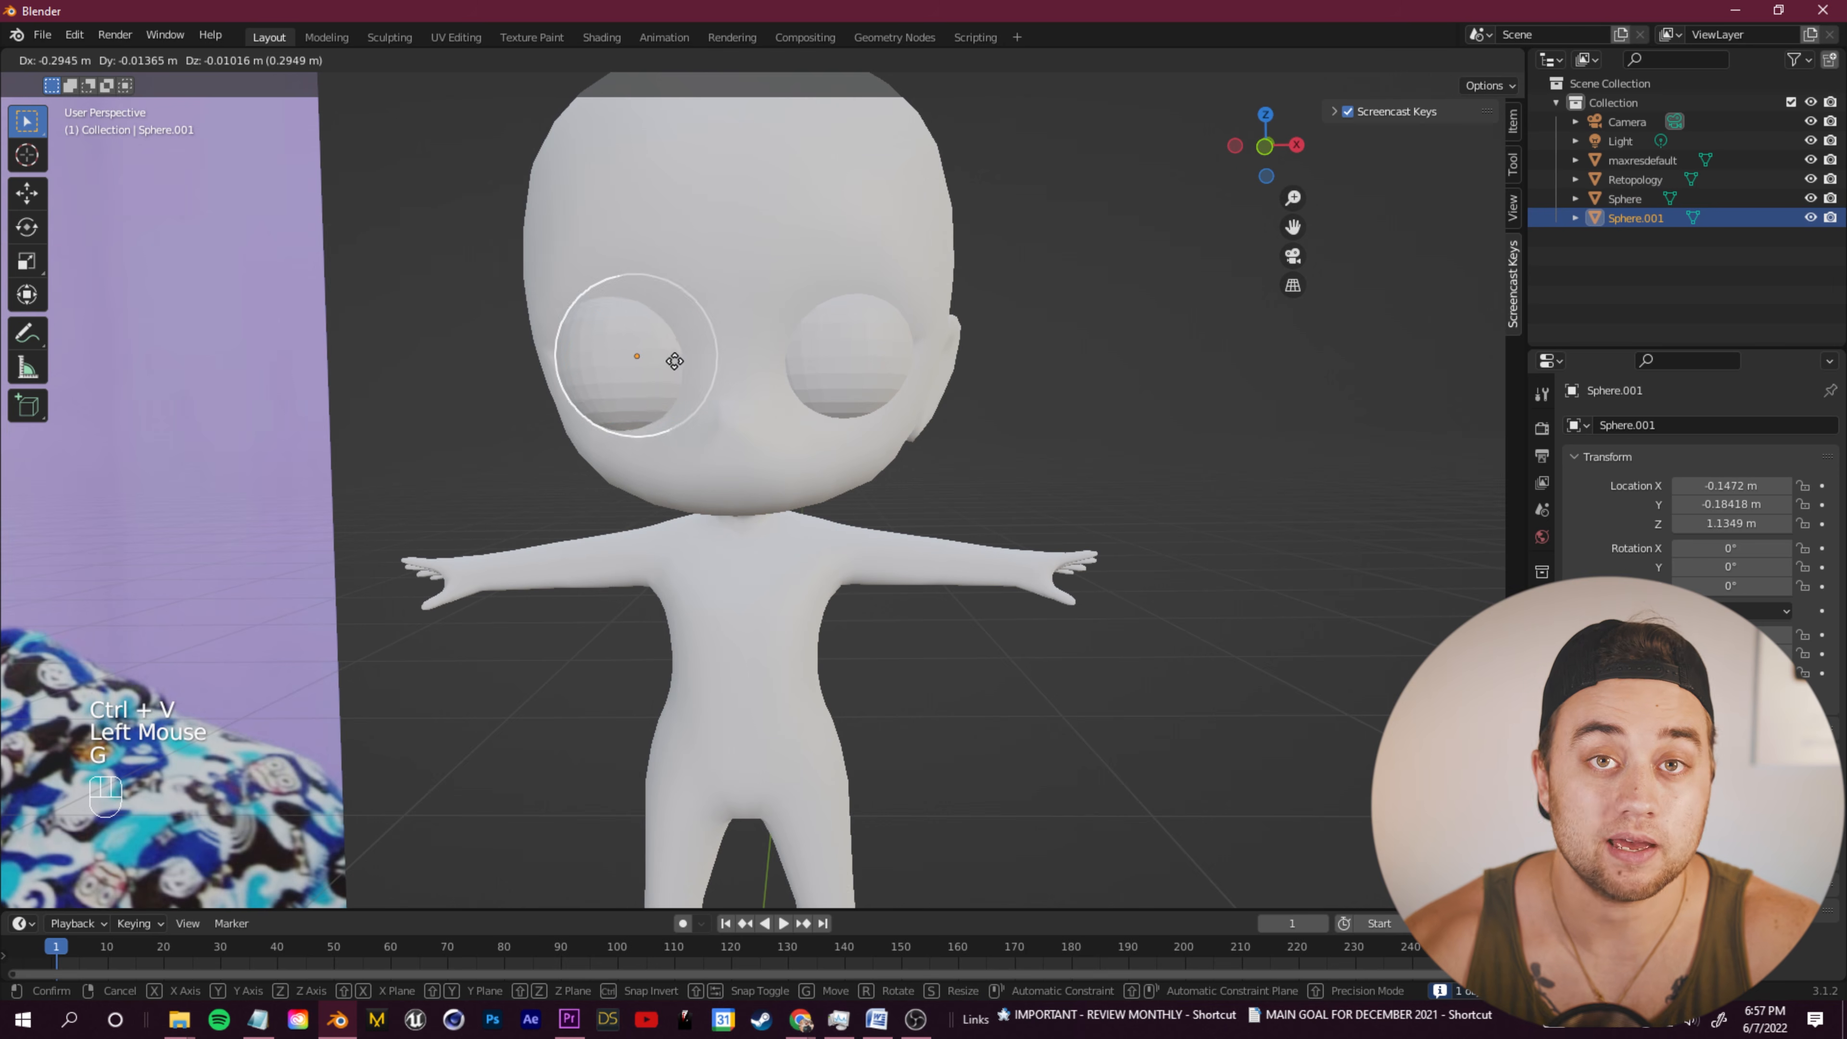
left_click(695, 364)
middle_click_drag(715, 422, 738, 385)
key("g")
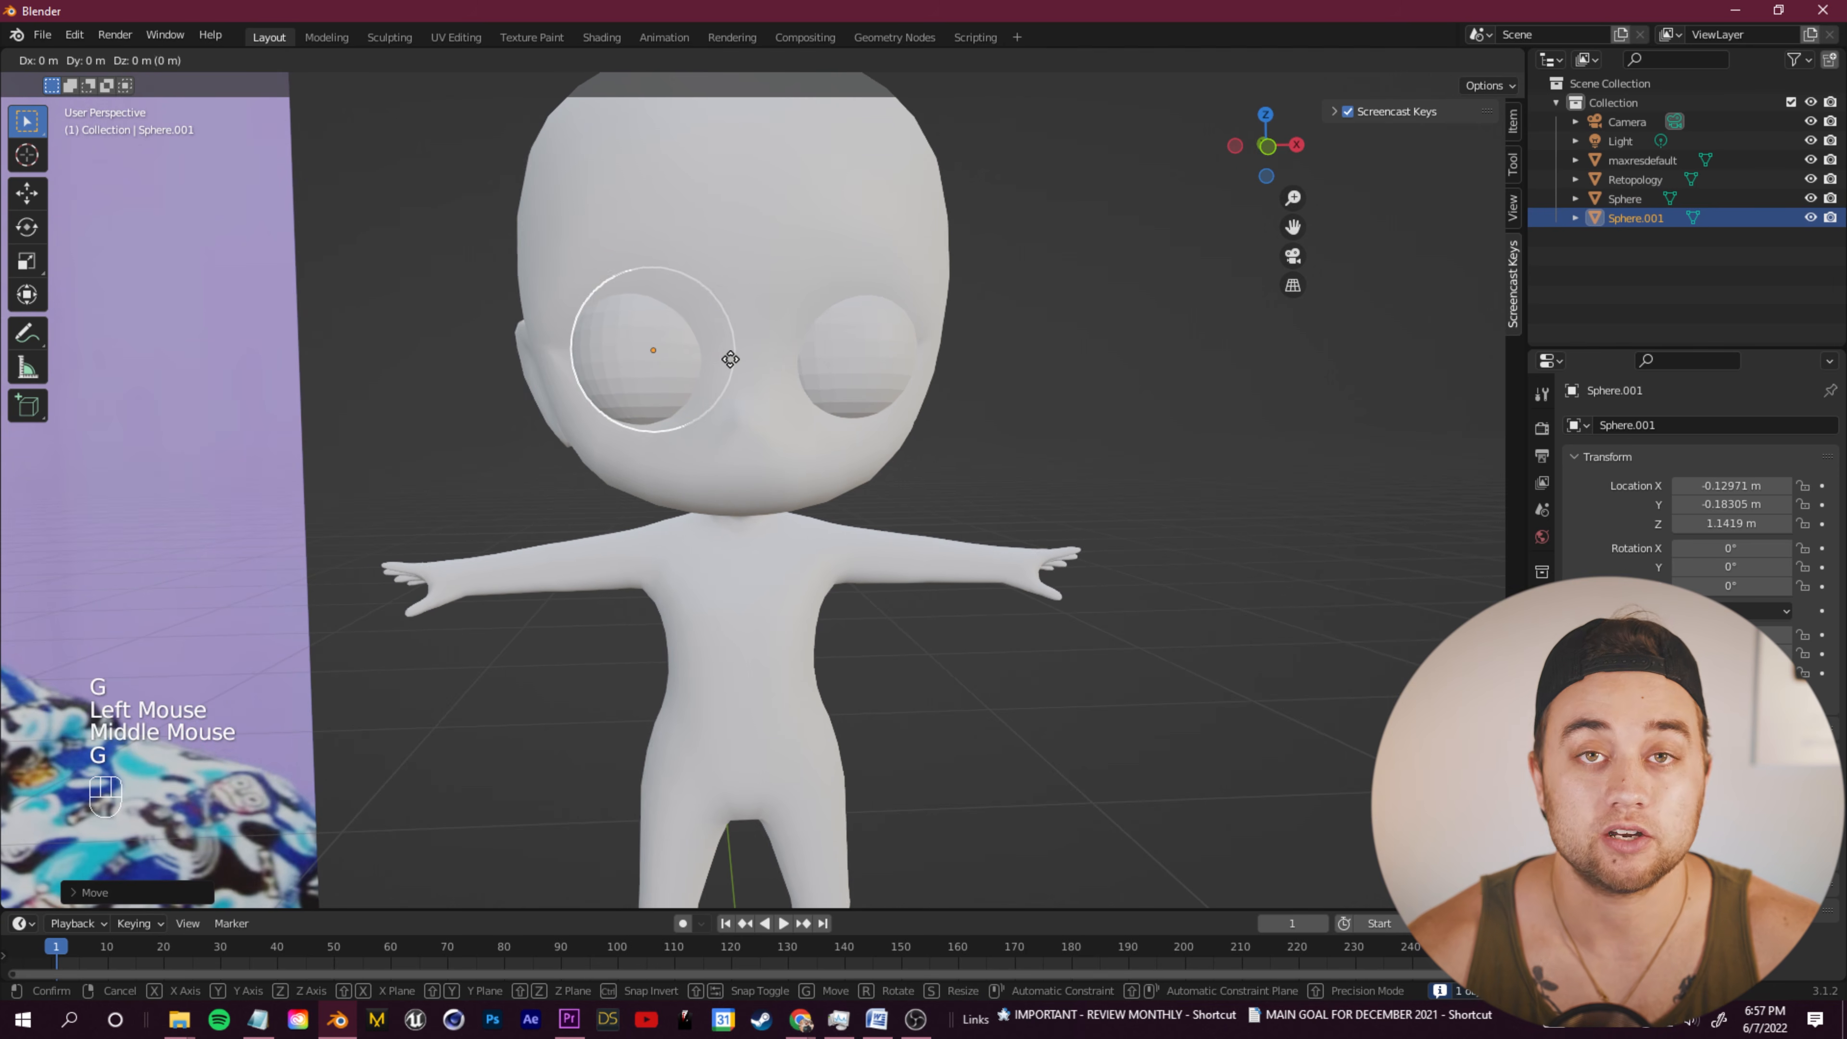
left_click(732, 360)
mouse_move(879, 534)
middle_mouse_down()
mouse_move(739, 537)
mouse_move(858, 525)
middle_mouse_up()
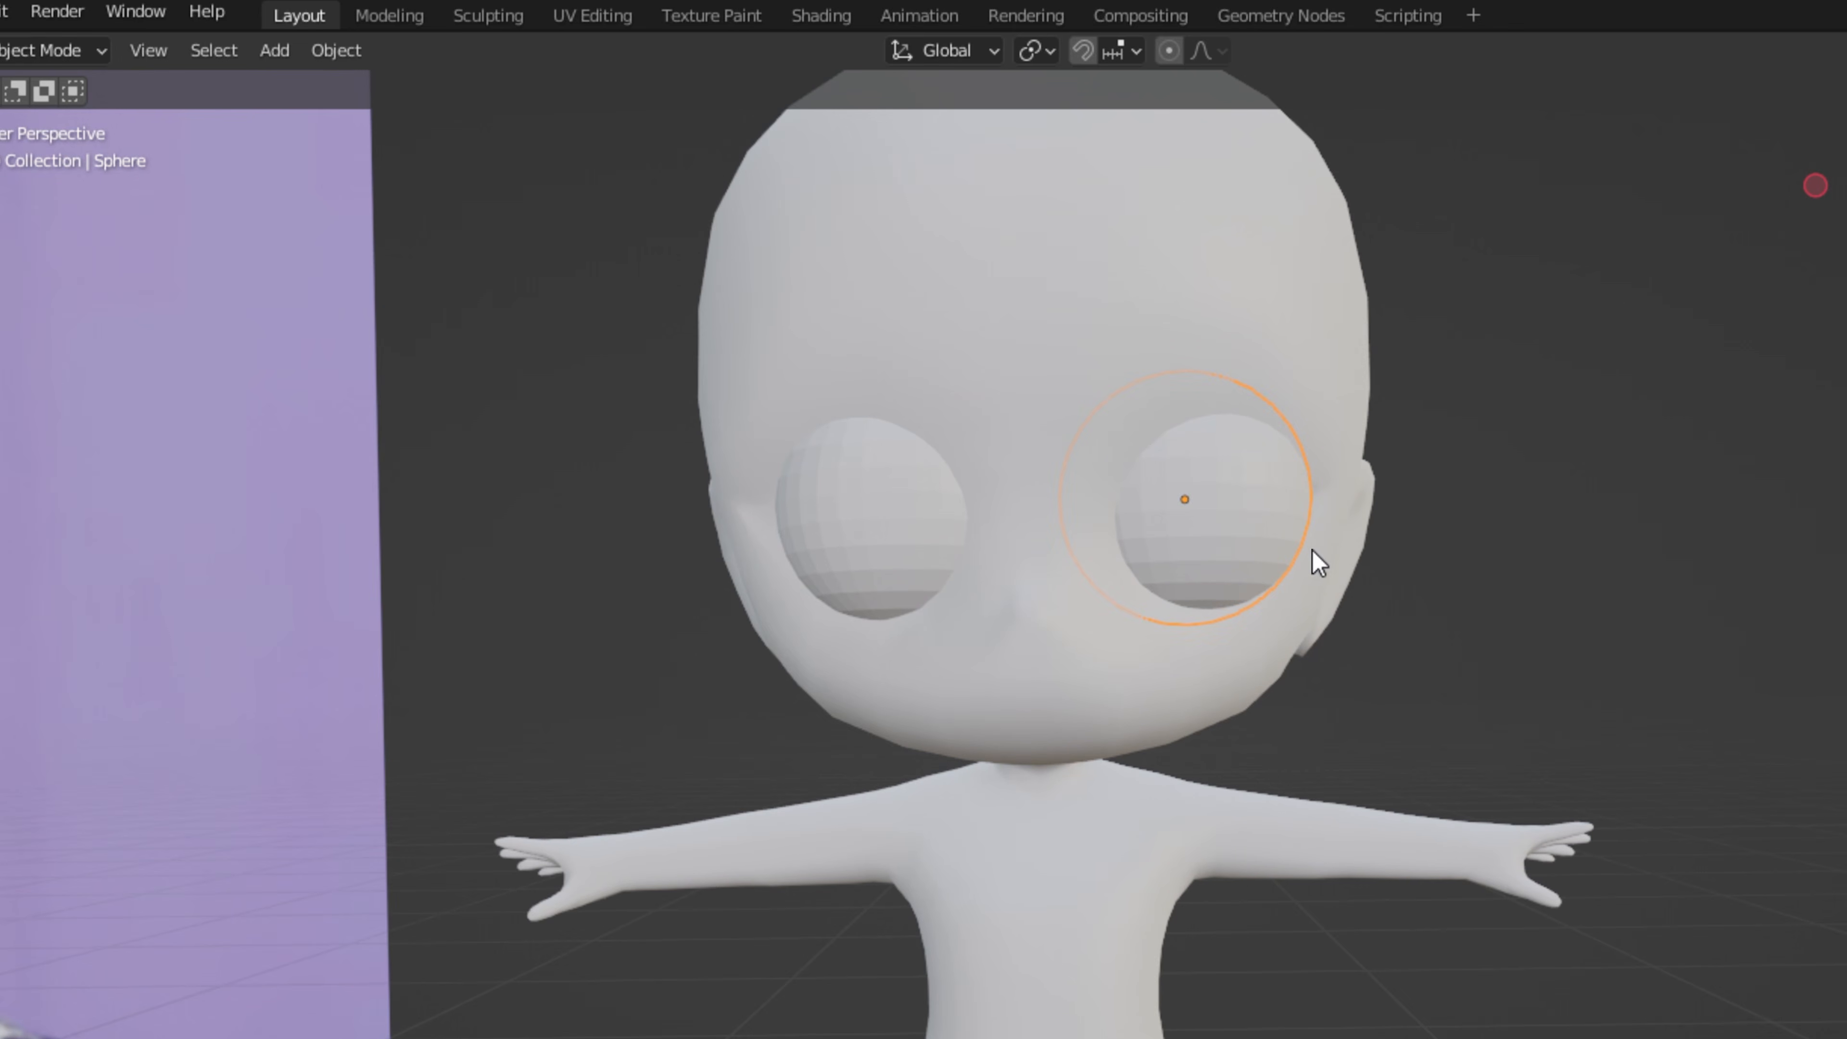
Step: Apply Shade Smooth to both eyeball spheres
left_click(337, 51)
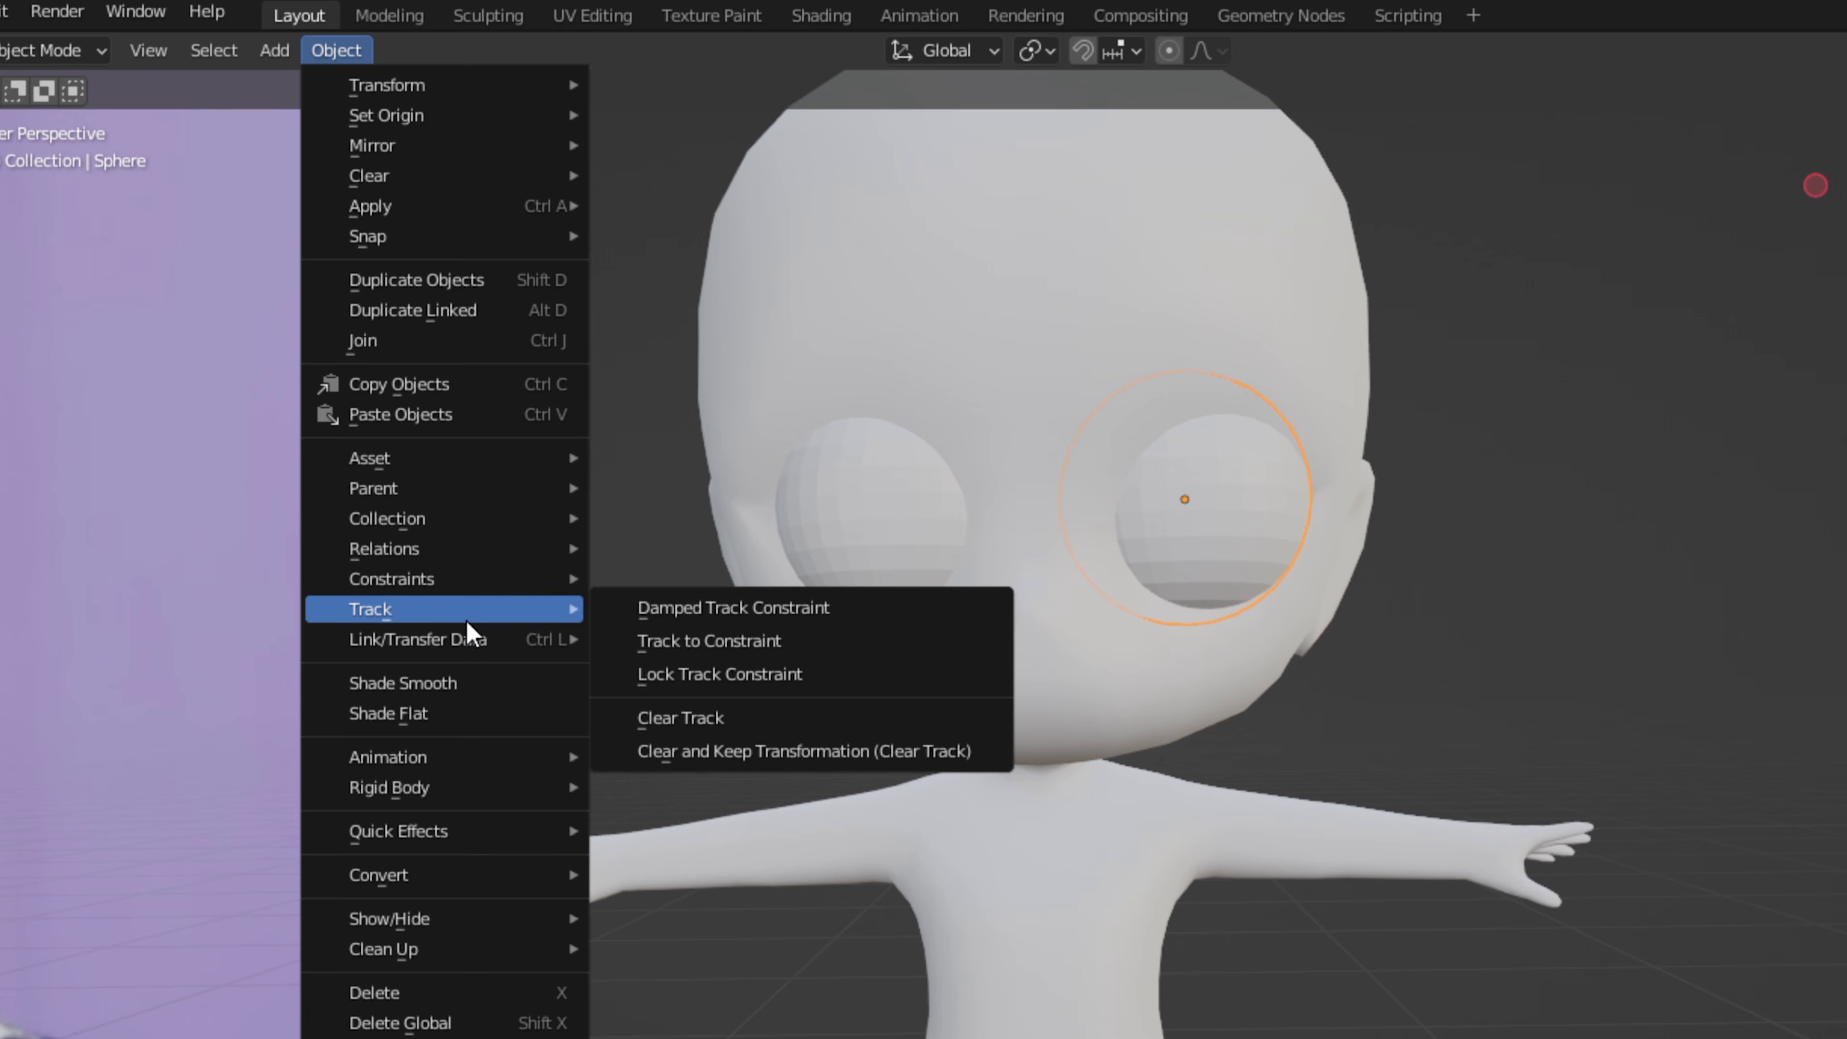
left_click(455, 687)
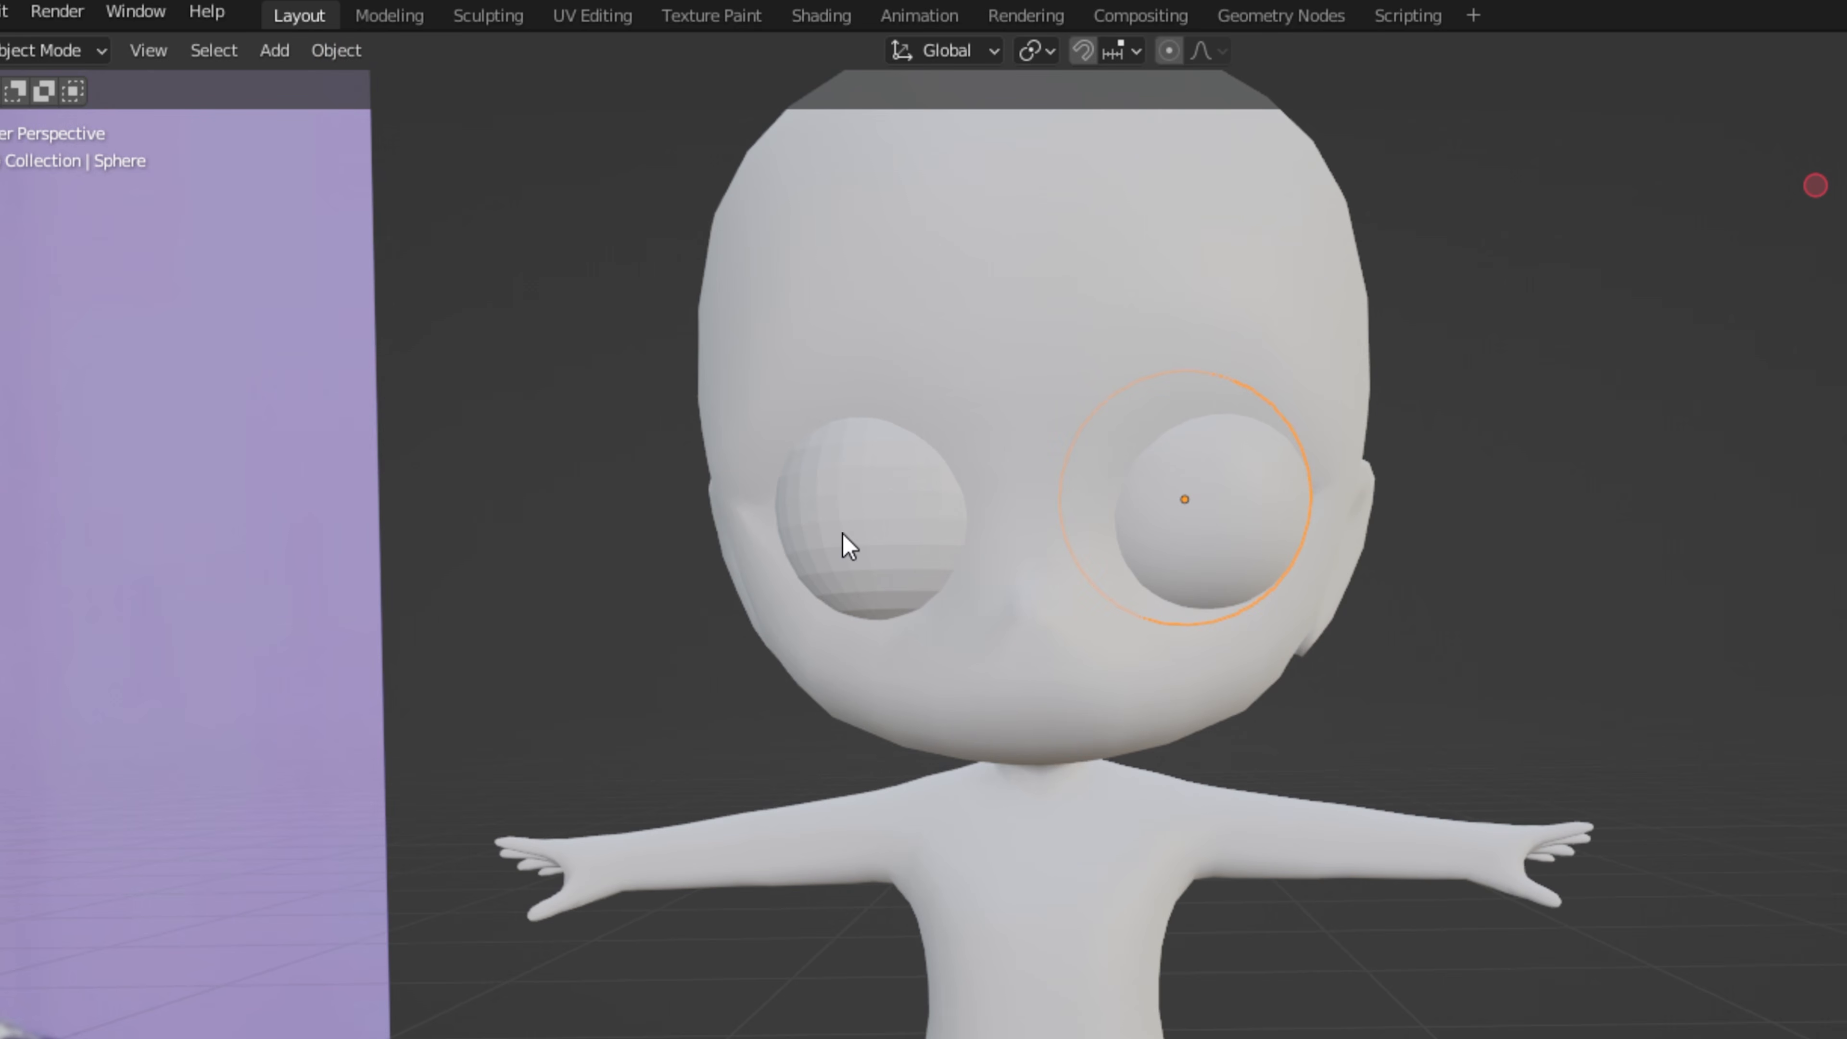
left_click(339, 52)
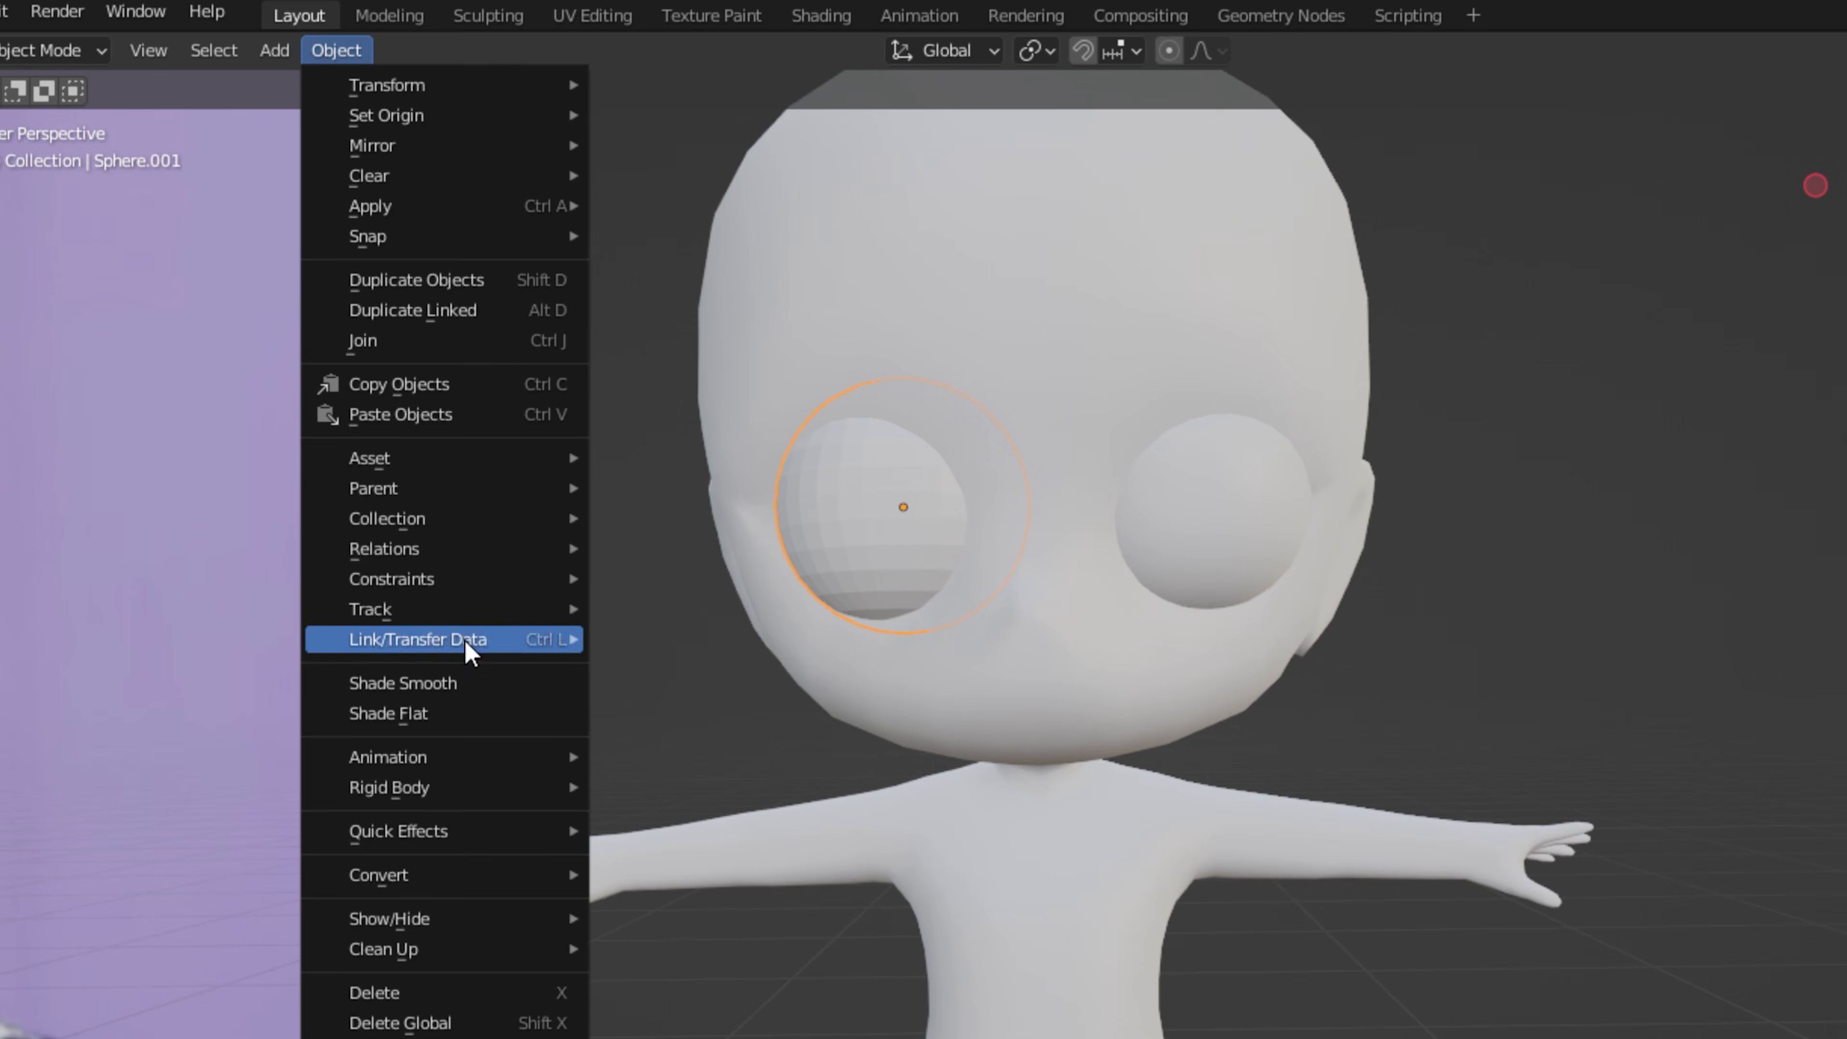
left_click(471, 683)
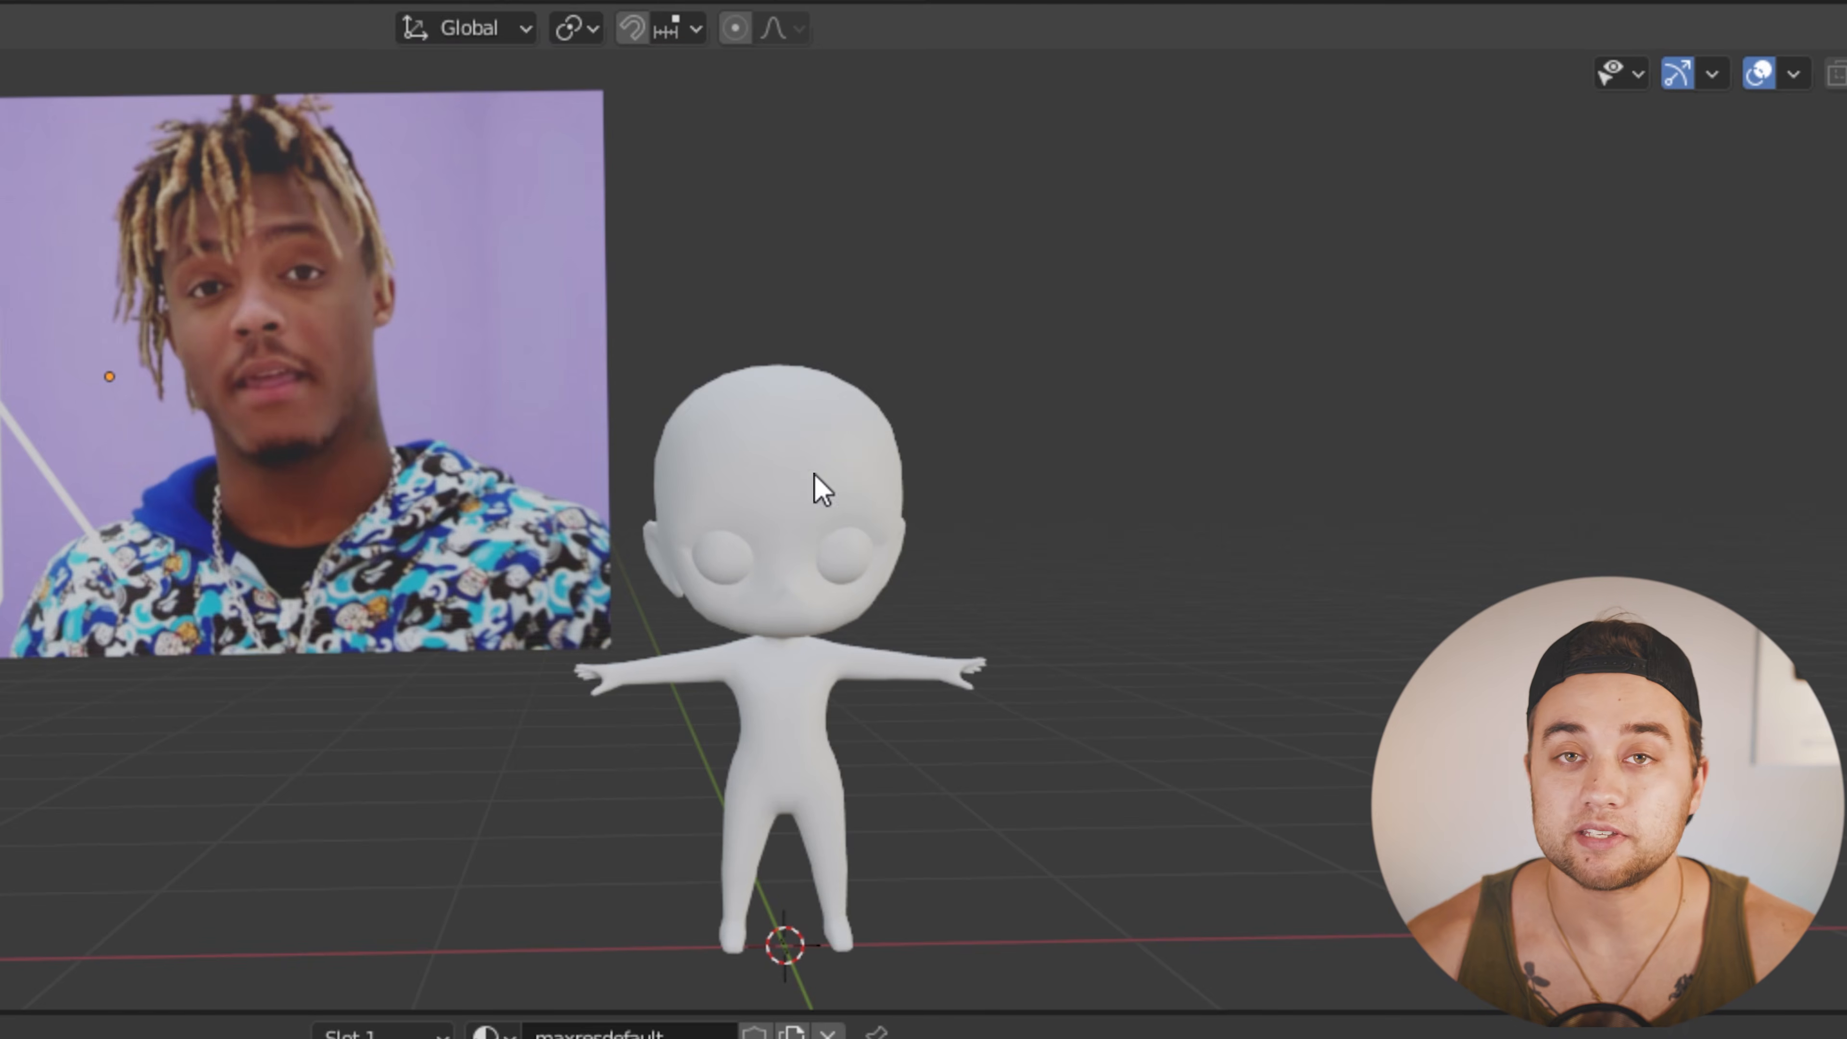
Step: Create a new material on the character's body mesh and name it "skin"
left_click(820, 487)
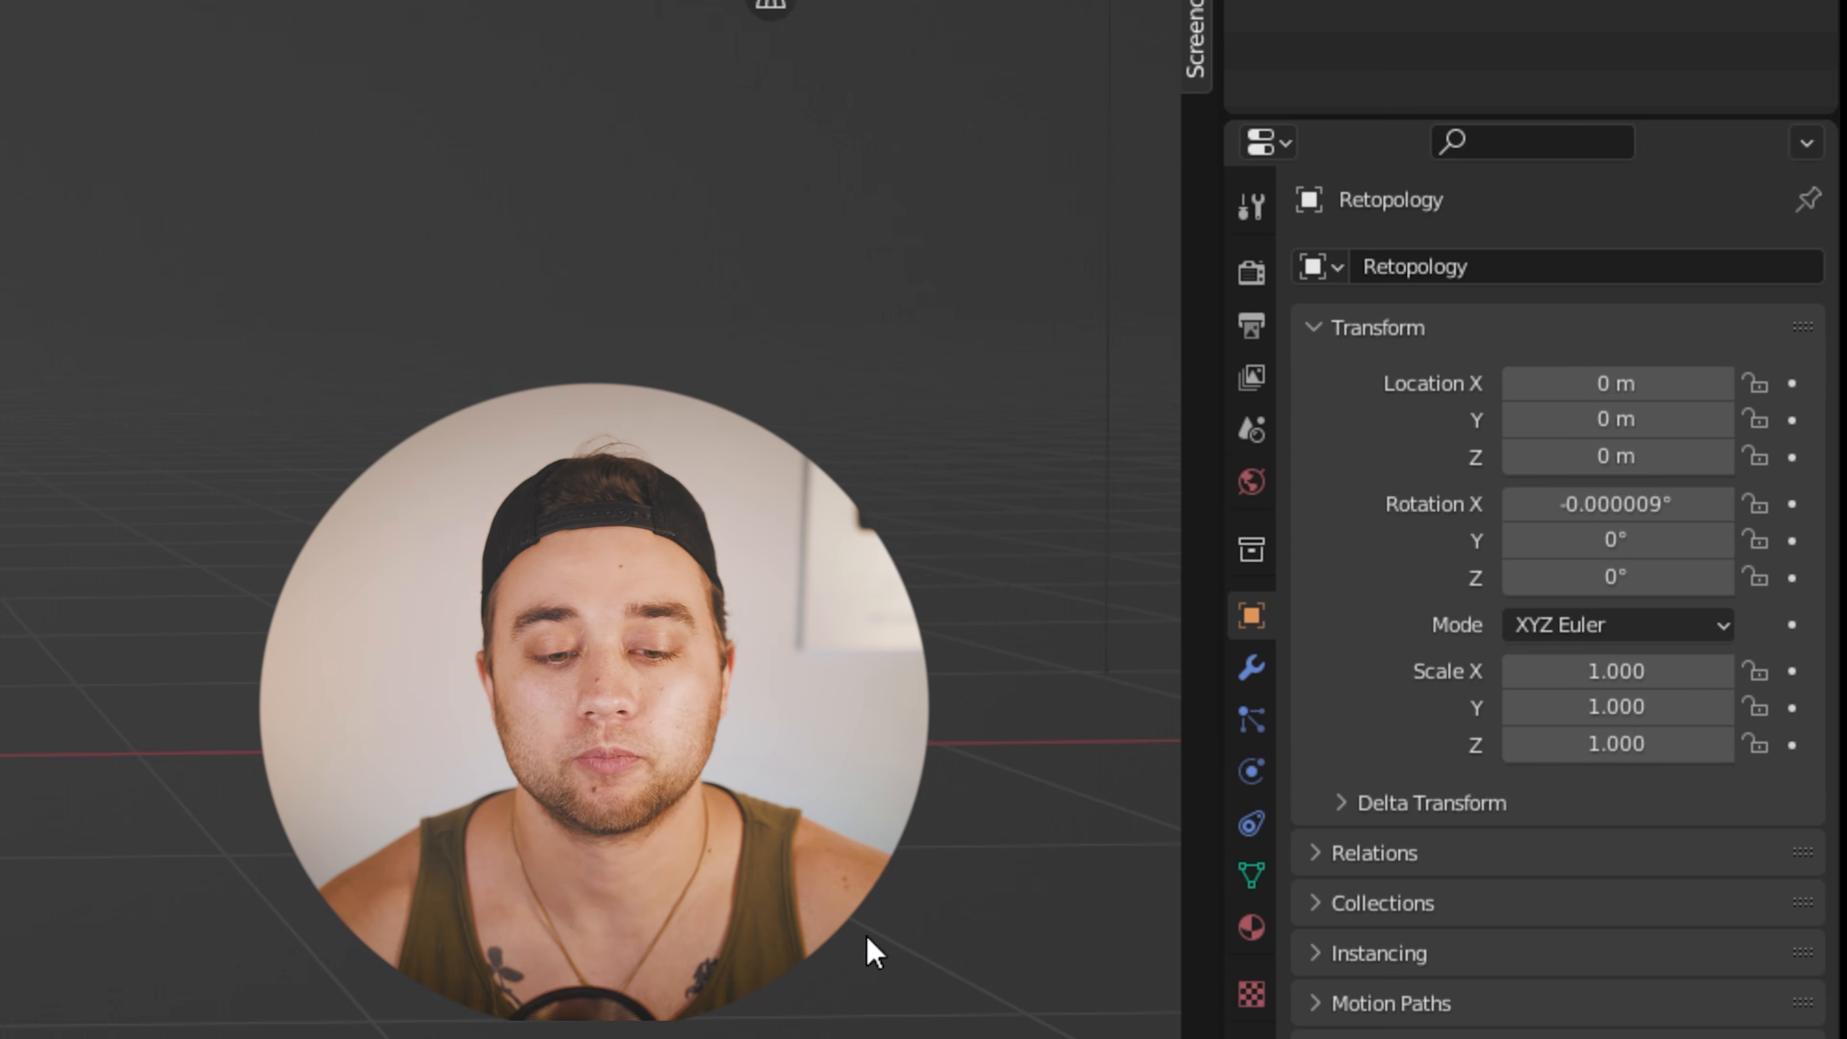
left_click(1252, 932)
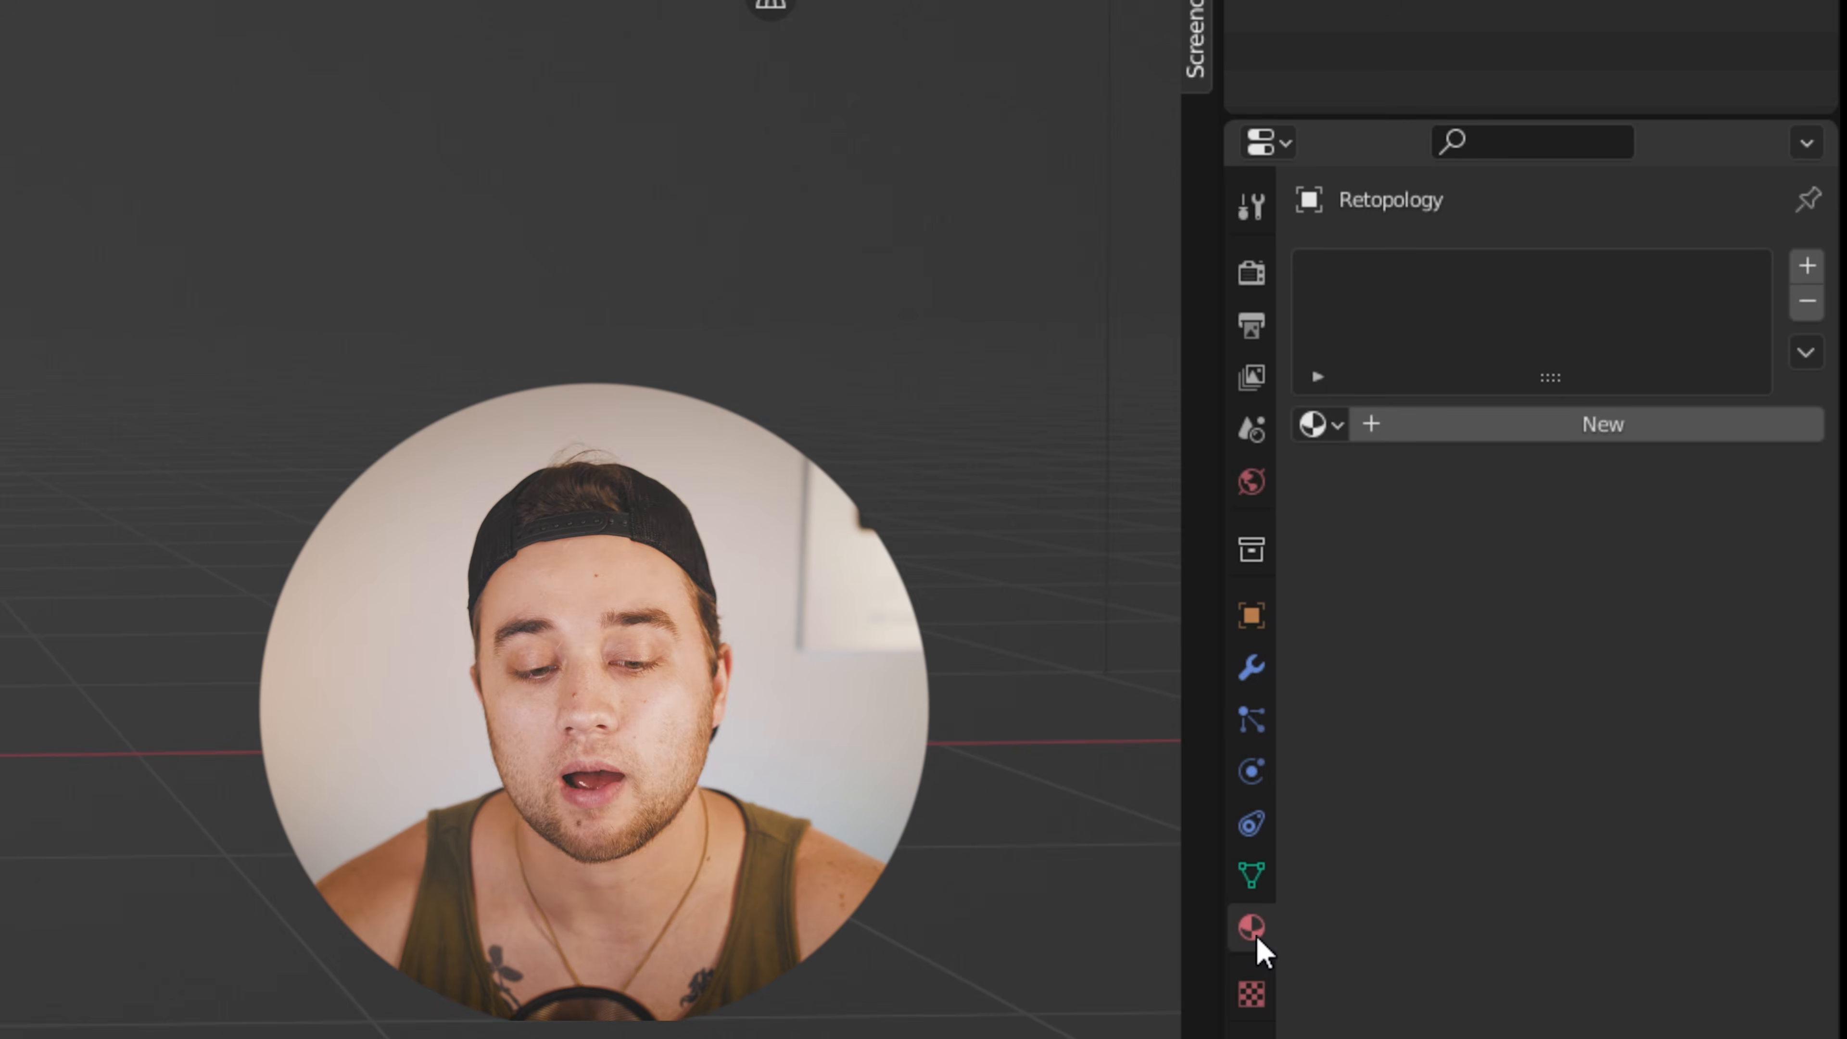
left_click(1493, 430)
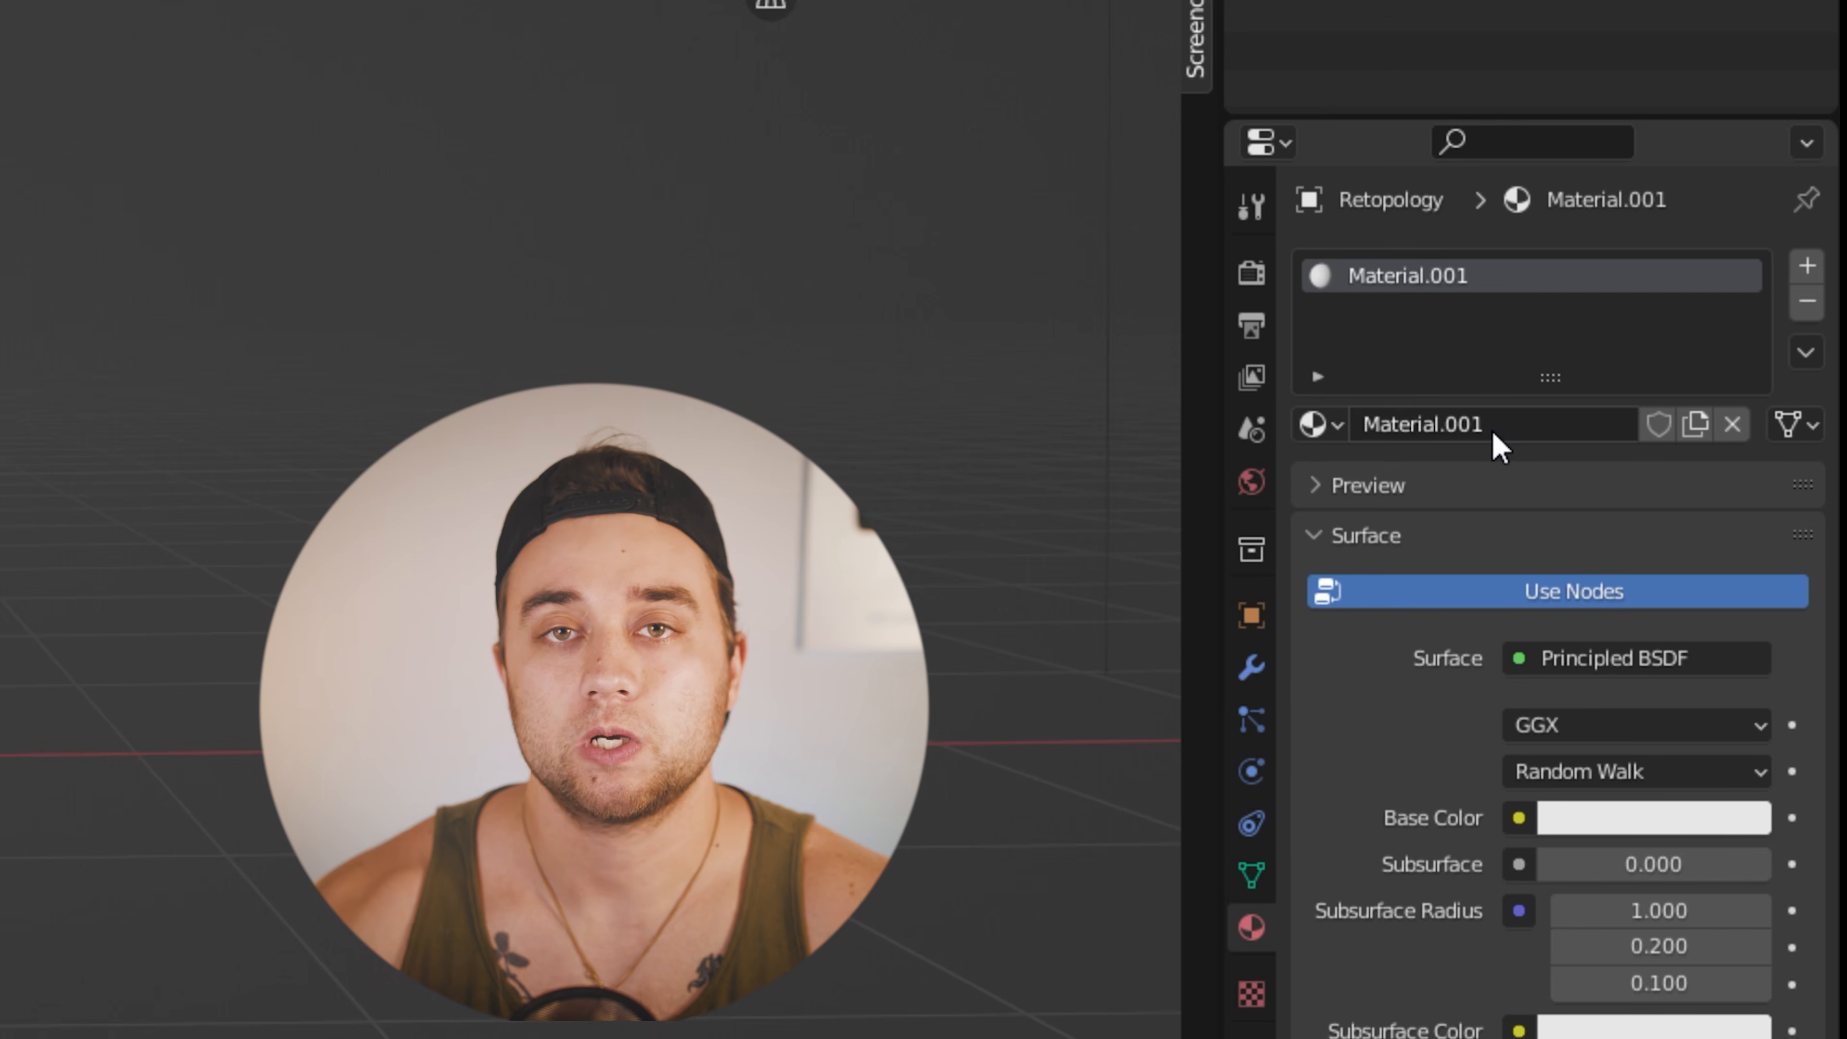
double_click(1445, 280)
type("skin")
key("Return")
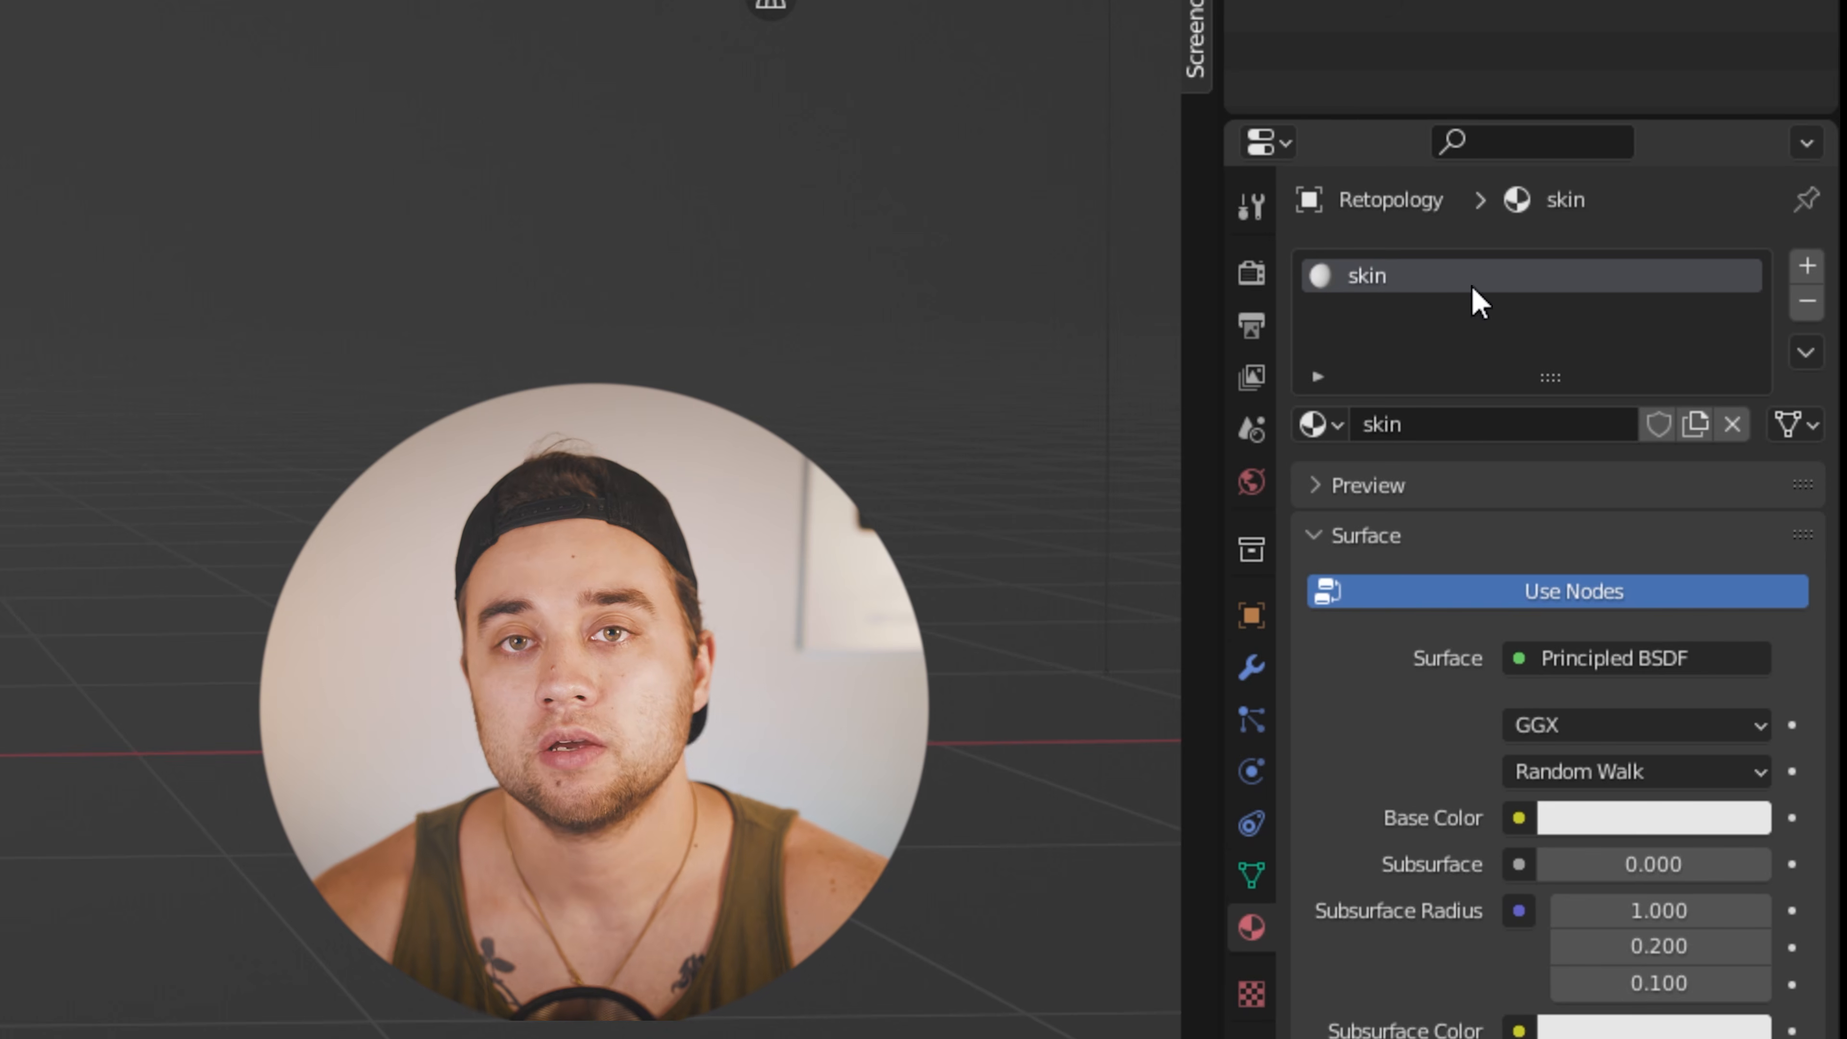
Step: Set the skin material's base color by sampling the skin tone from the face in the reference image
left_click(1652, 829)
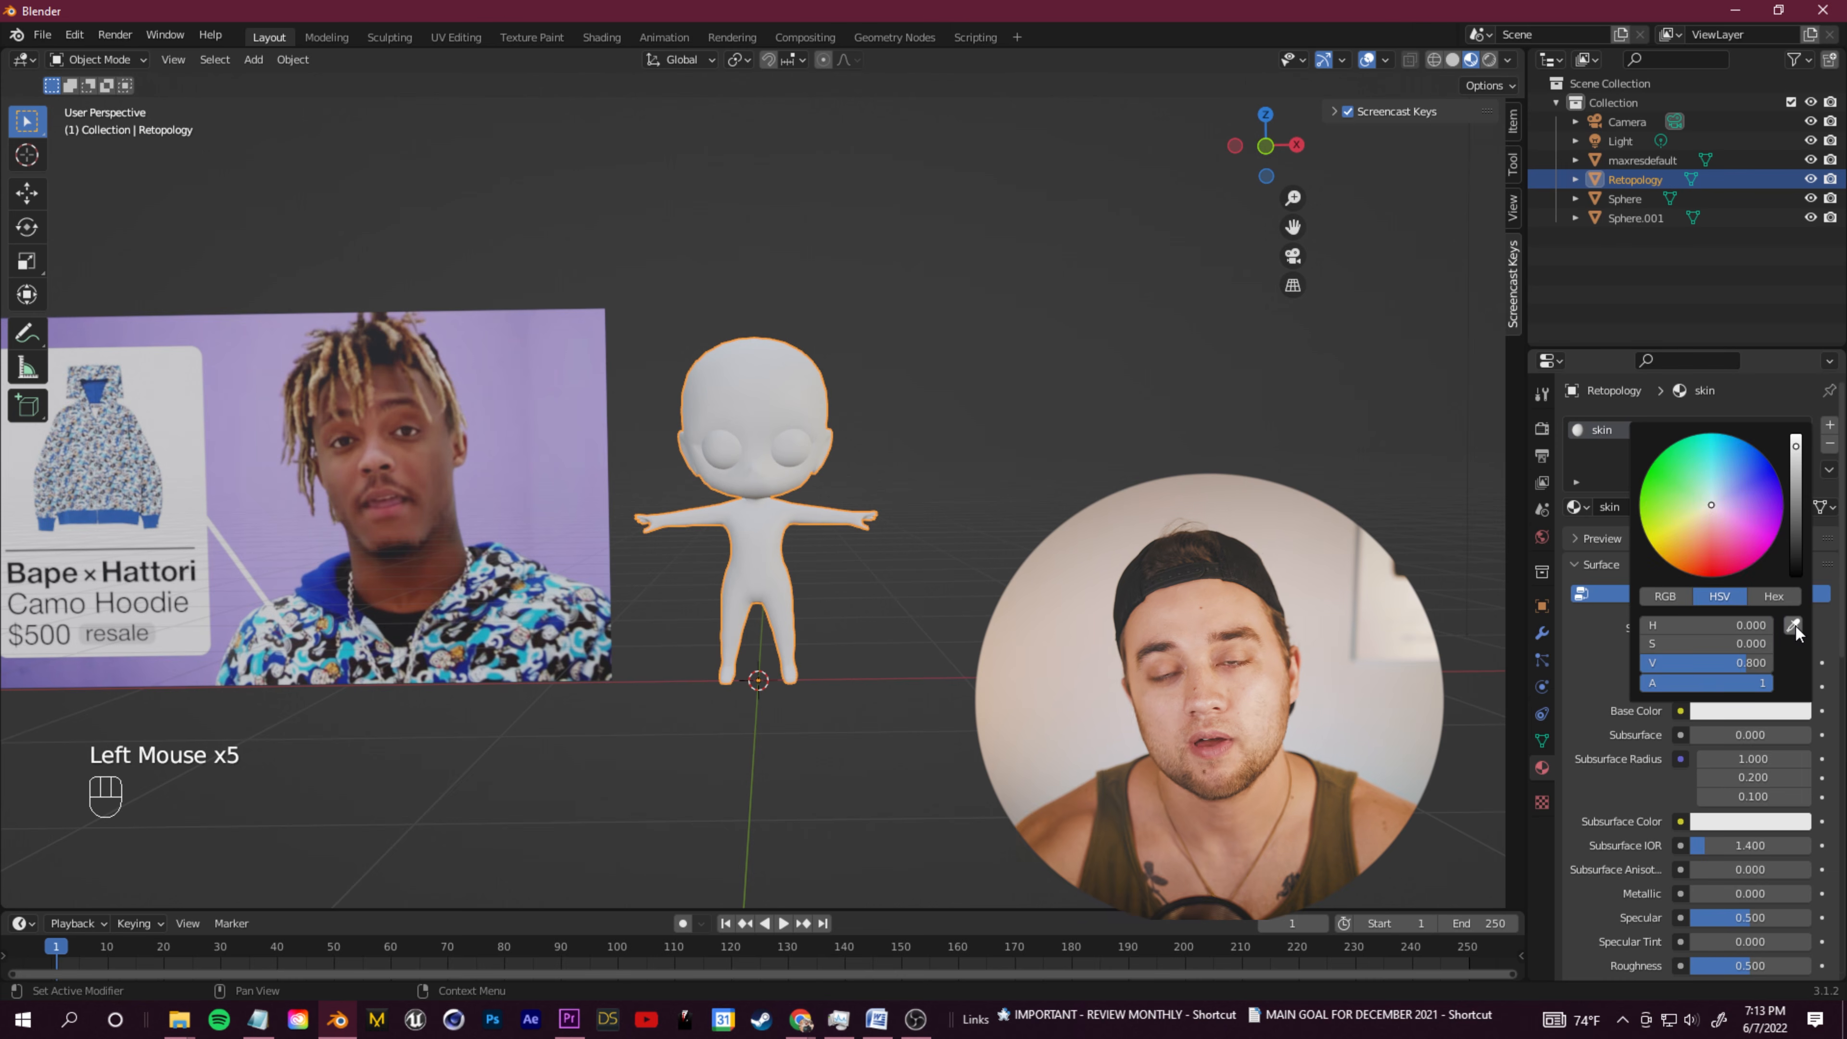
left_click(1793, 625)
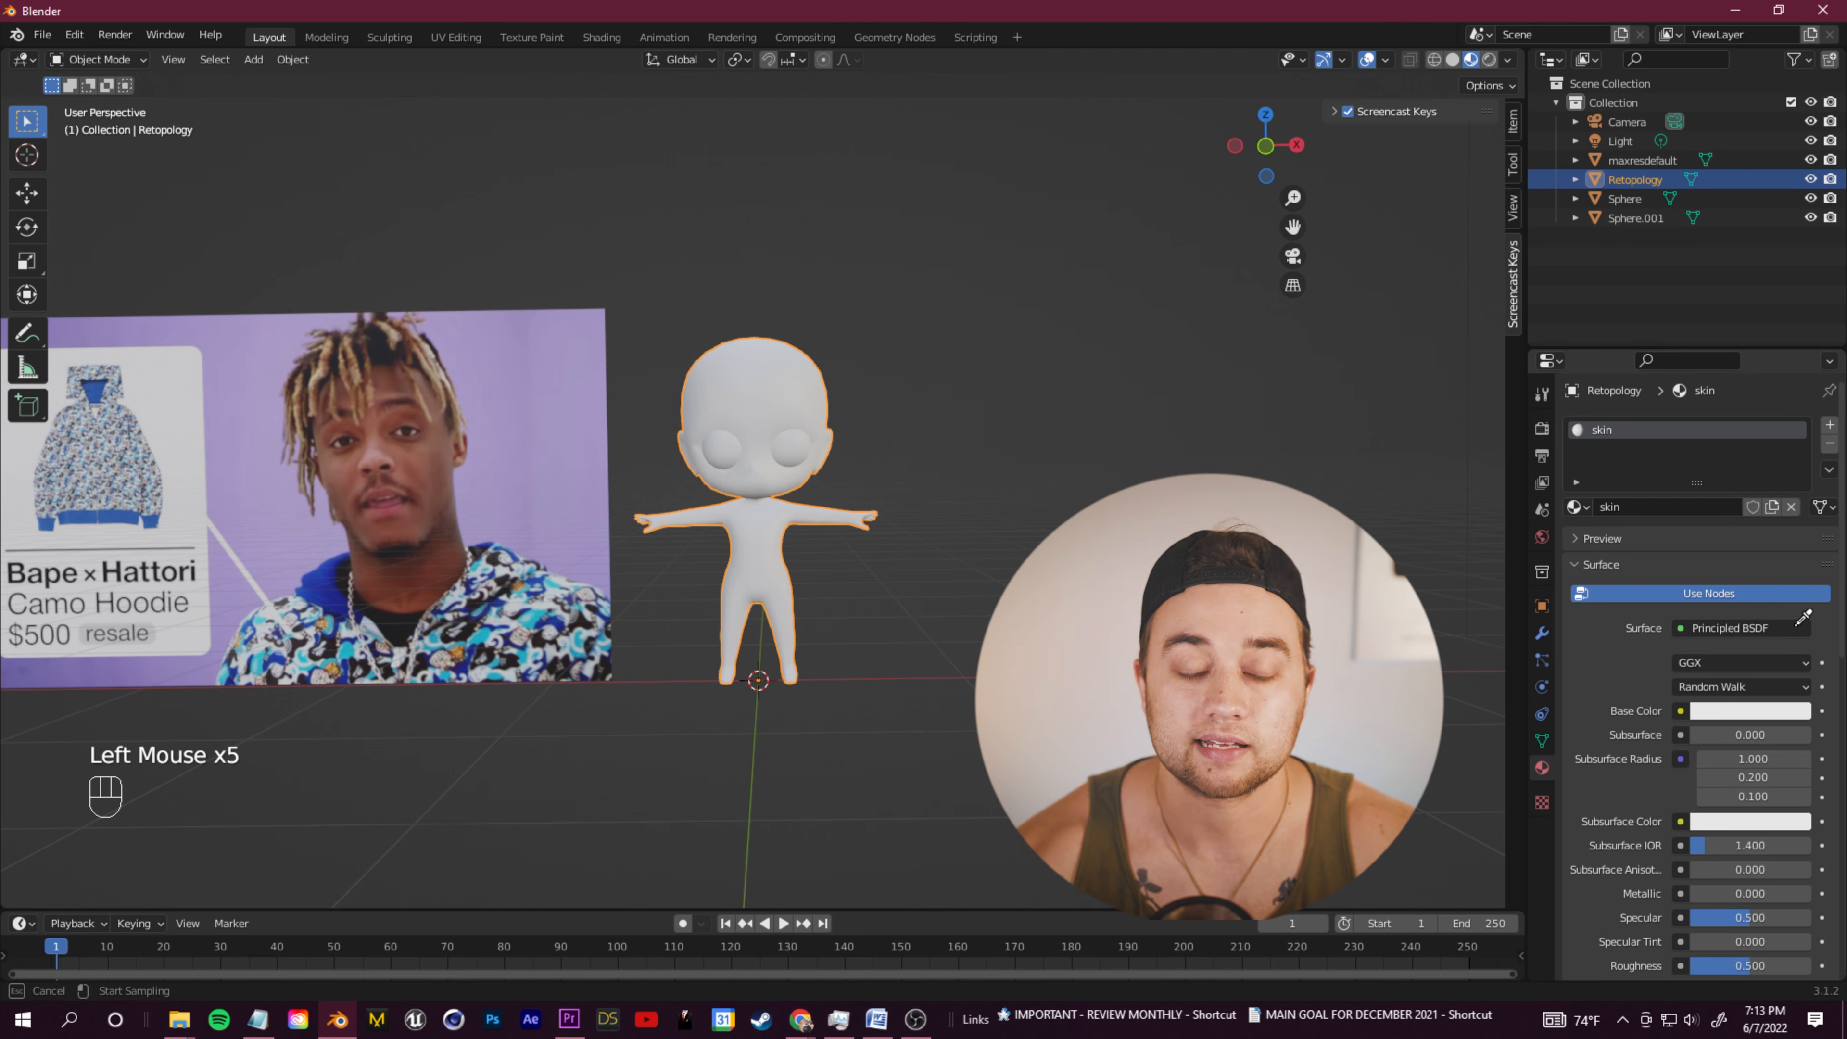
left_click(425, 452)
middle_click_drag(944, 478, 1018, 478)
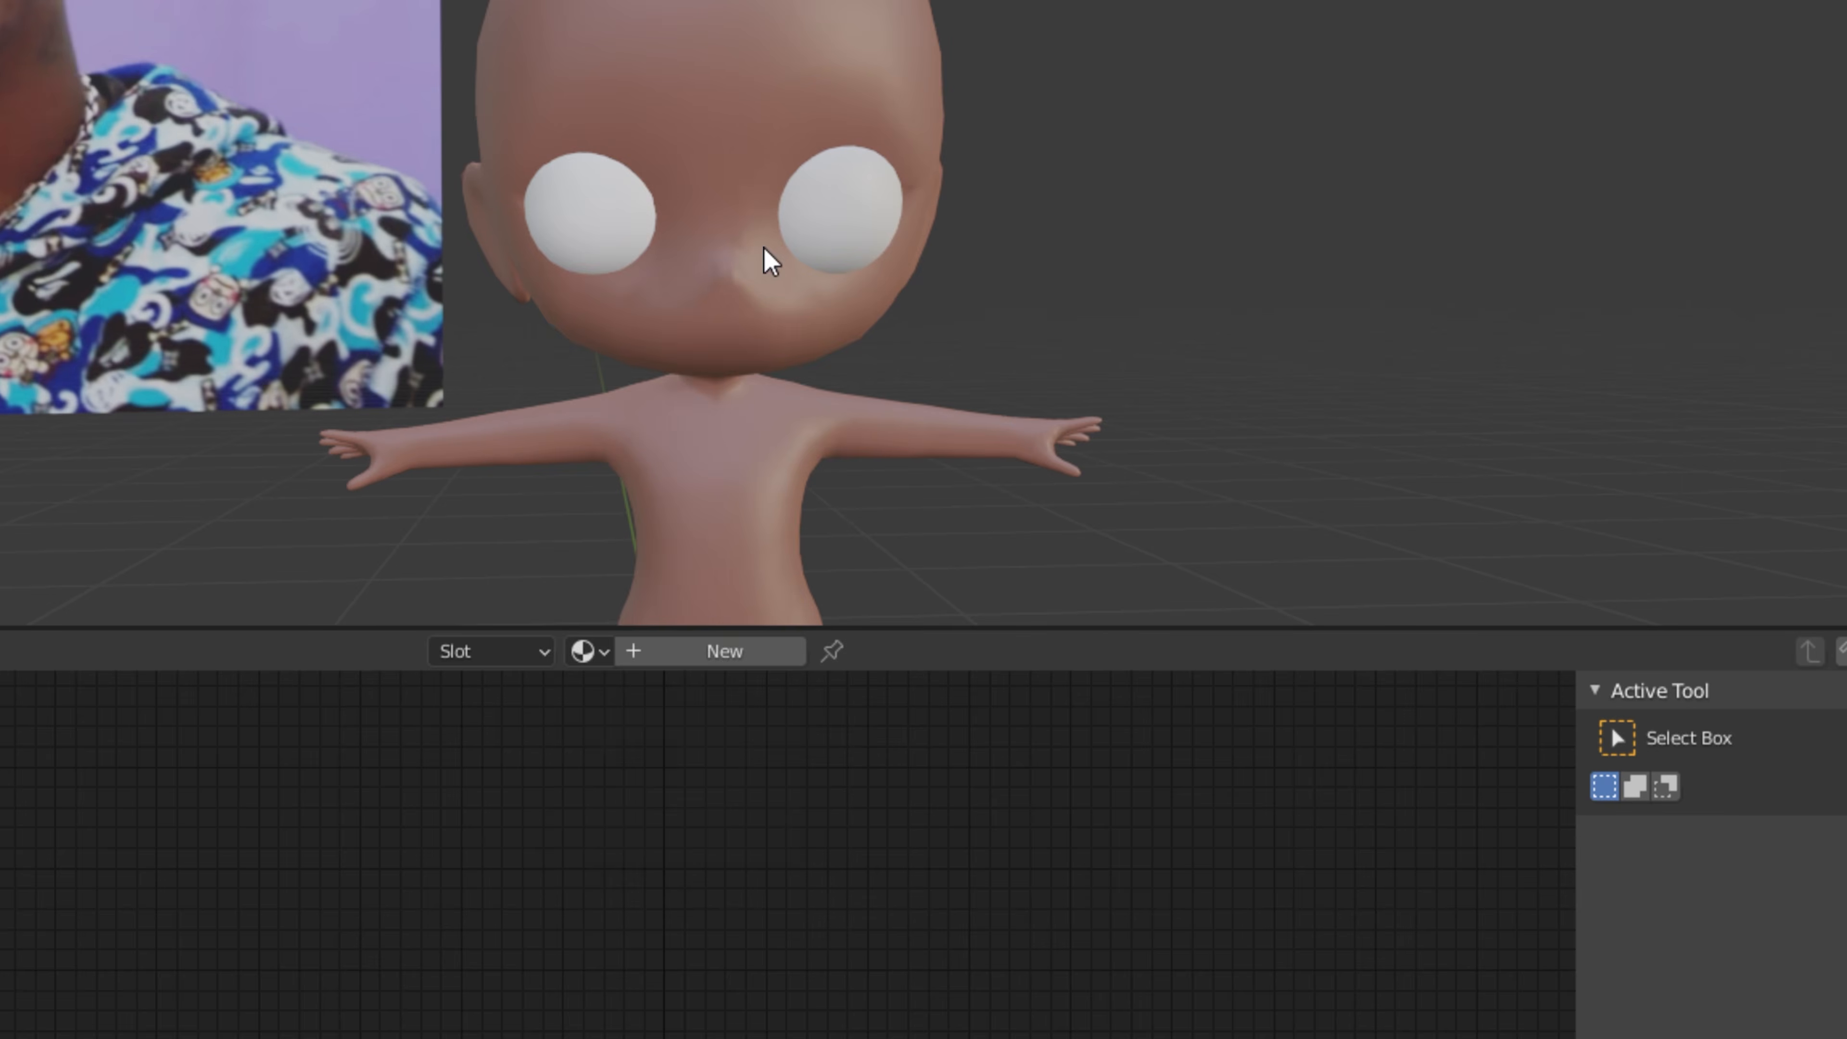
Step: Add a UV sphere scaled to about 0.29 beside the character's head at about X 1.14, Y -0.12, Z 1.22 m
key("shift+a")
mouse_move(731, 263)
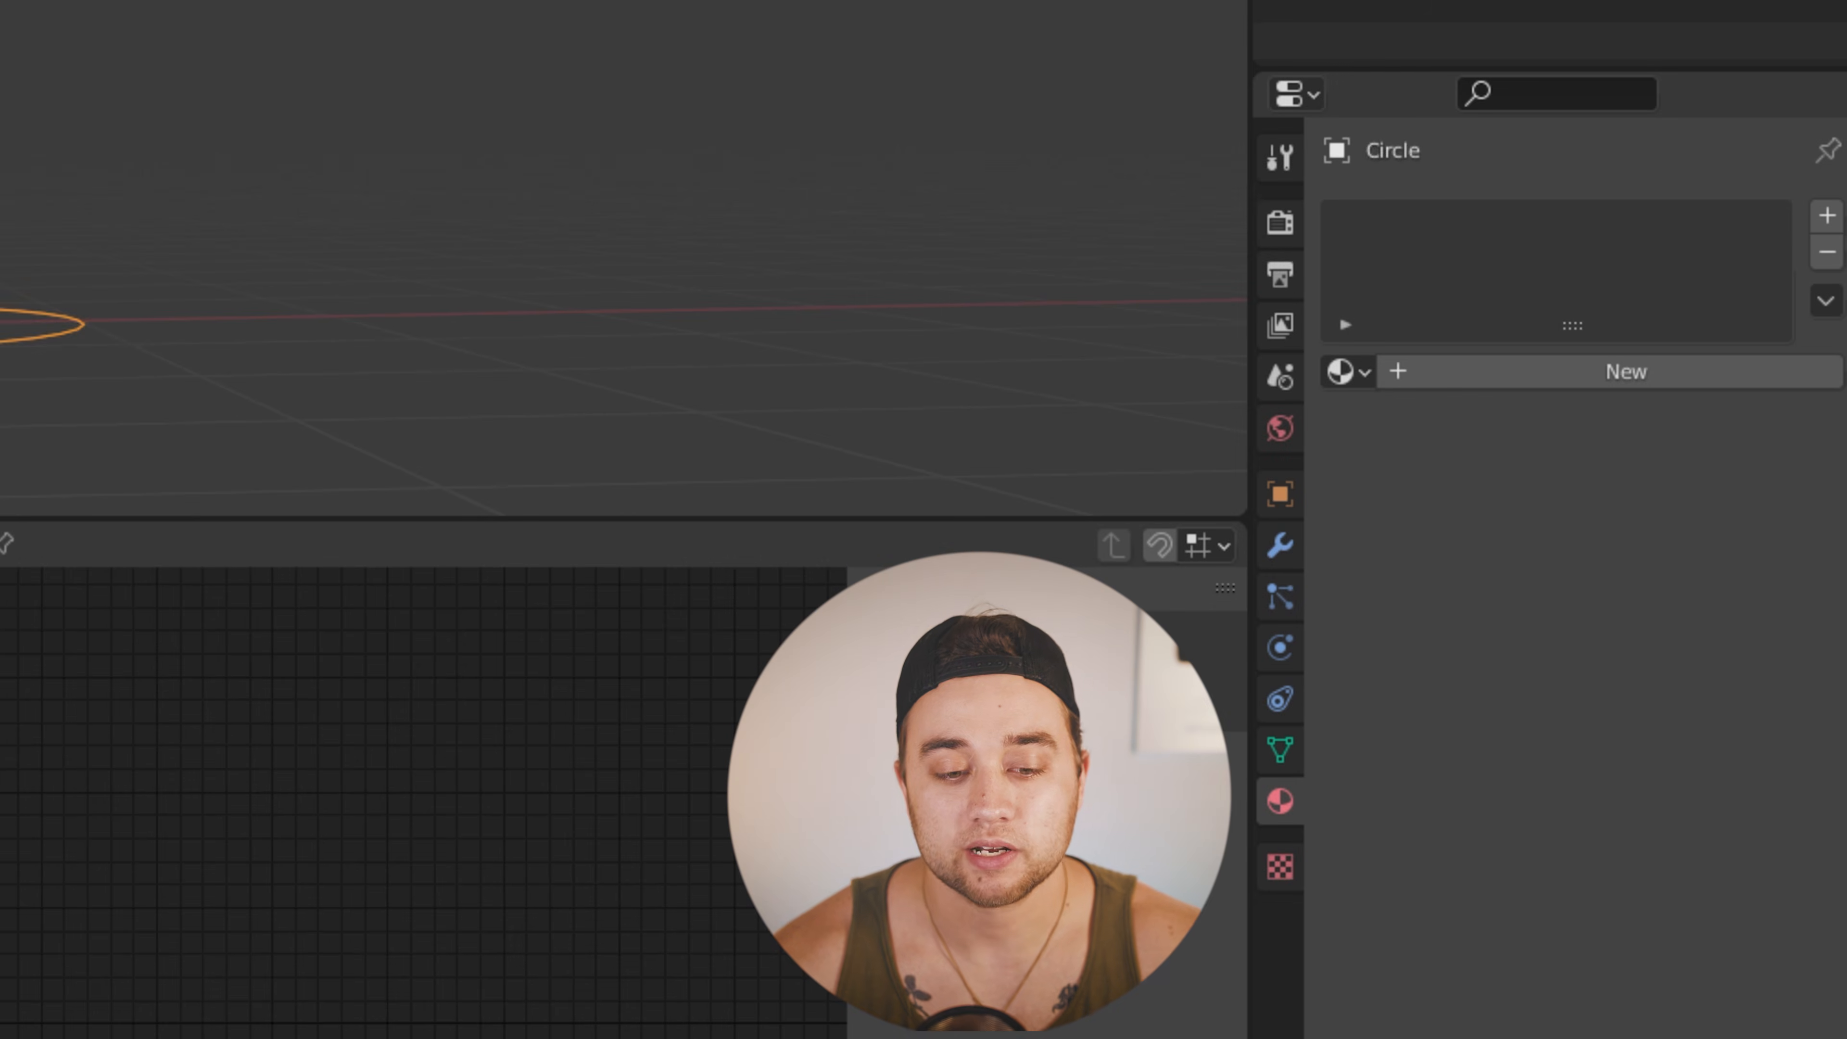
key("shift+r")
key("g")
left_click(159, 39)
middle_click_drag(141, 149, 90, 181)
middle_click_drag(161, 119, 115, 161, "shift")
scroll(102, 200, "up", 2)
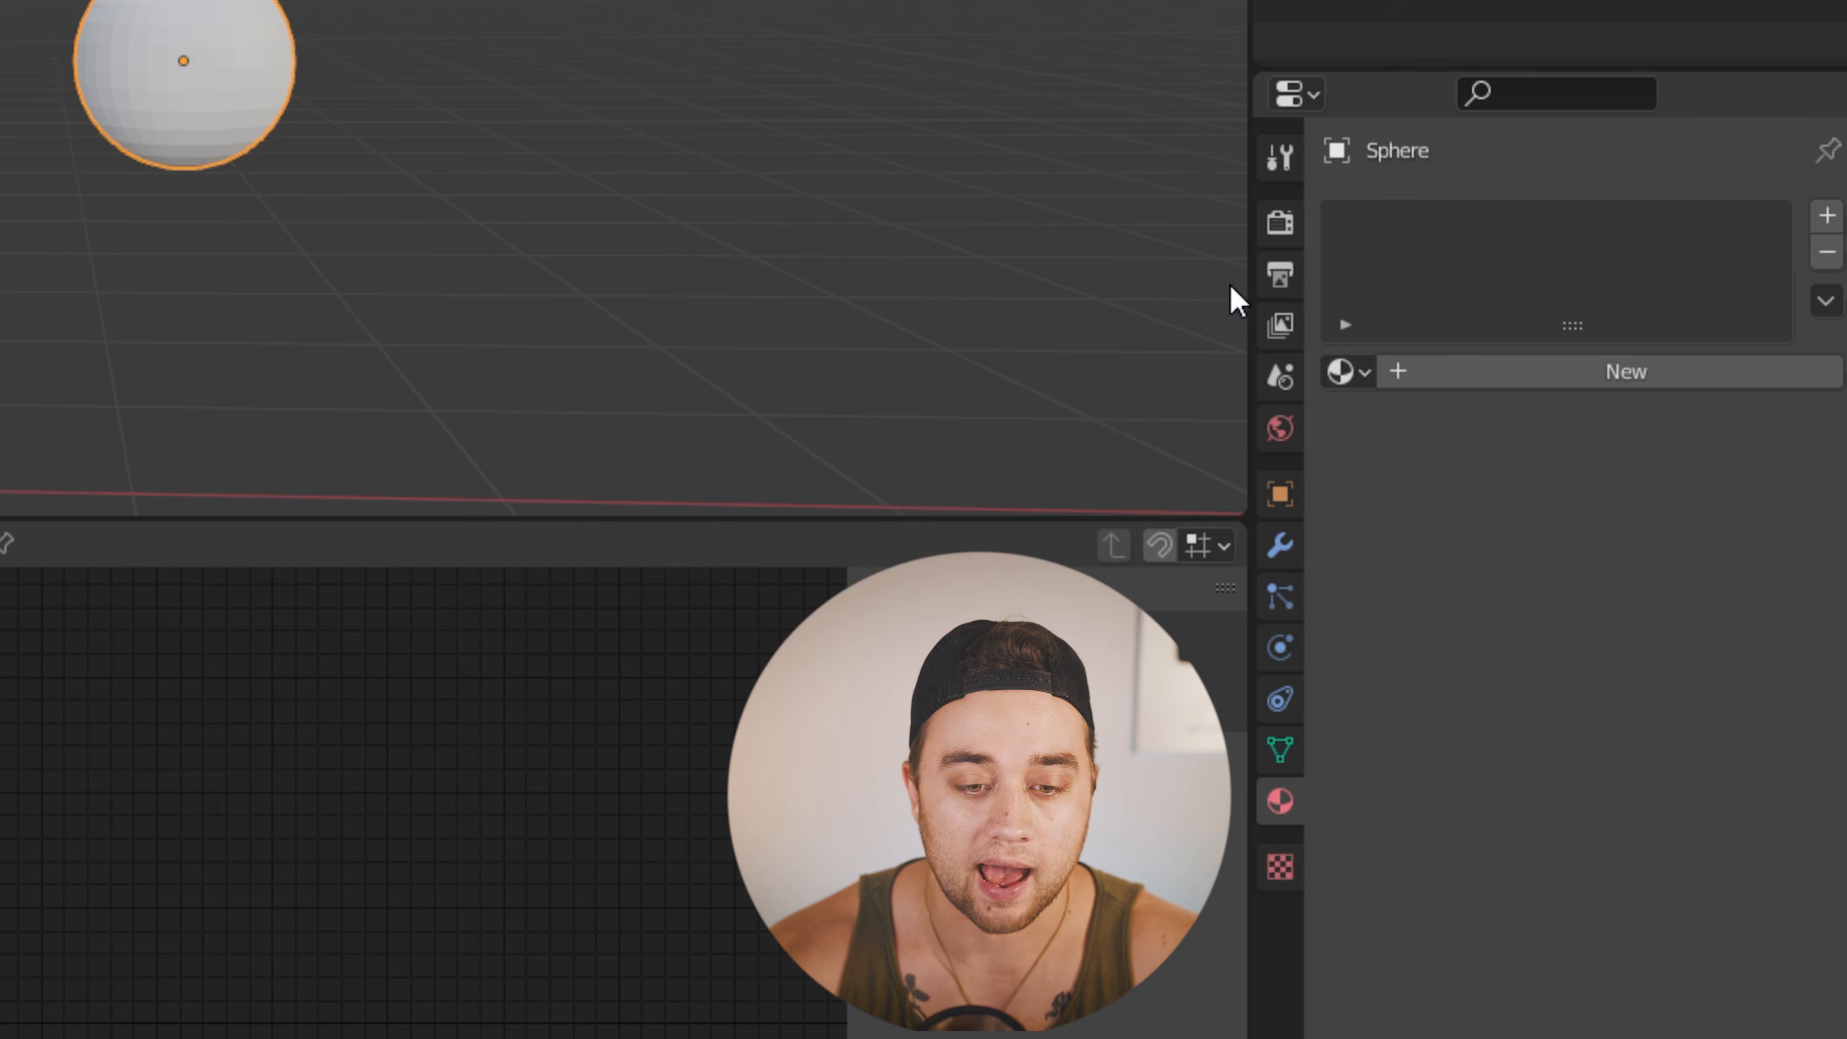
Step: Try flattening the new sphere by lowering its Y scale and reducing its Z scale to 0.11, undoing each change
left_click(1280, 494)
left_click_drag(1629, 644, 1490, 644)
key("ctrl+z")
left_click_drag(1649, 695, 1625, 695)
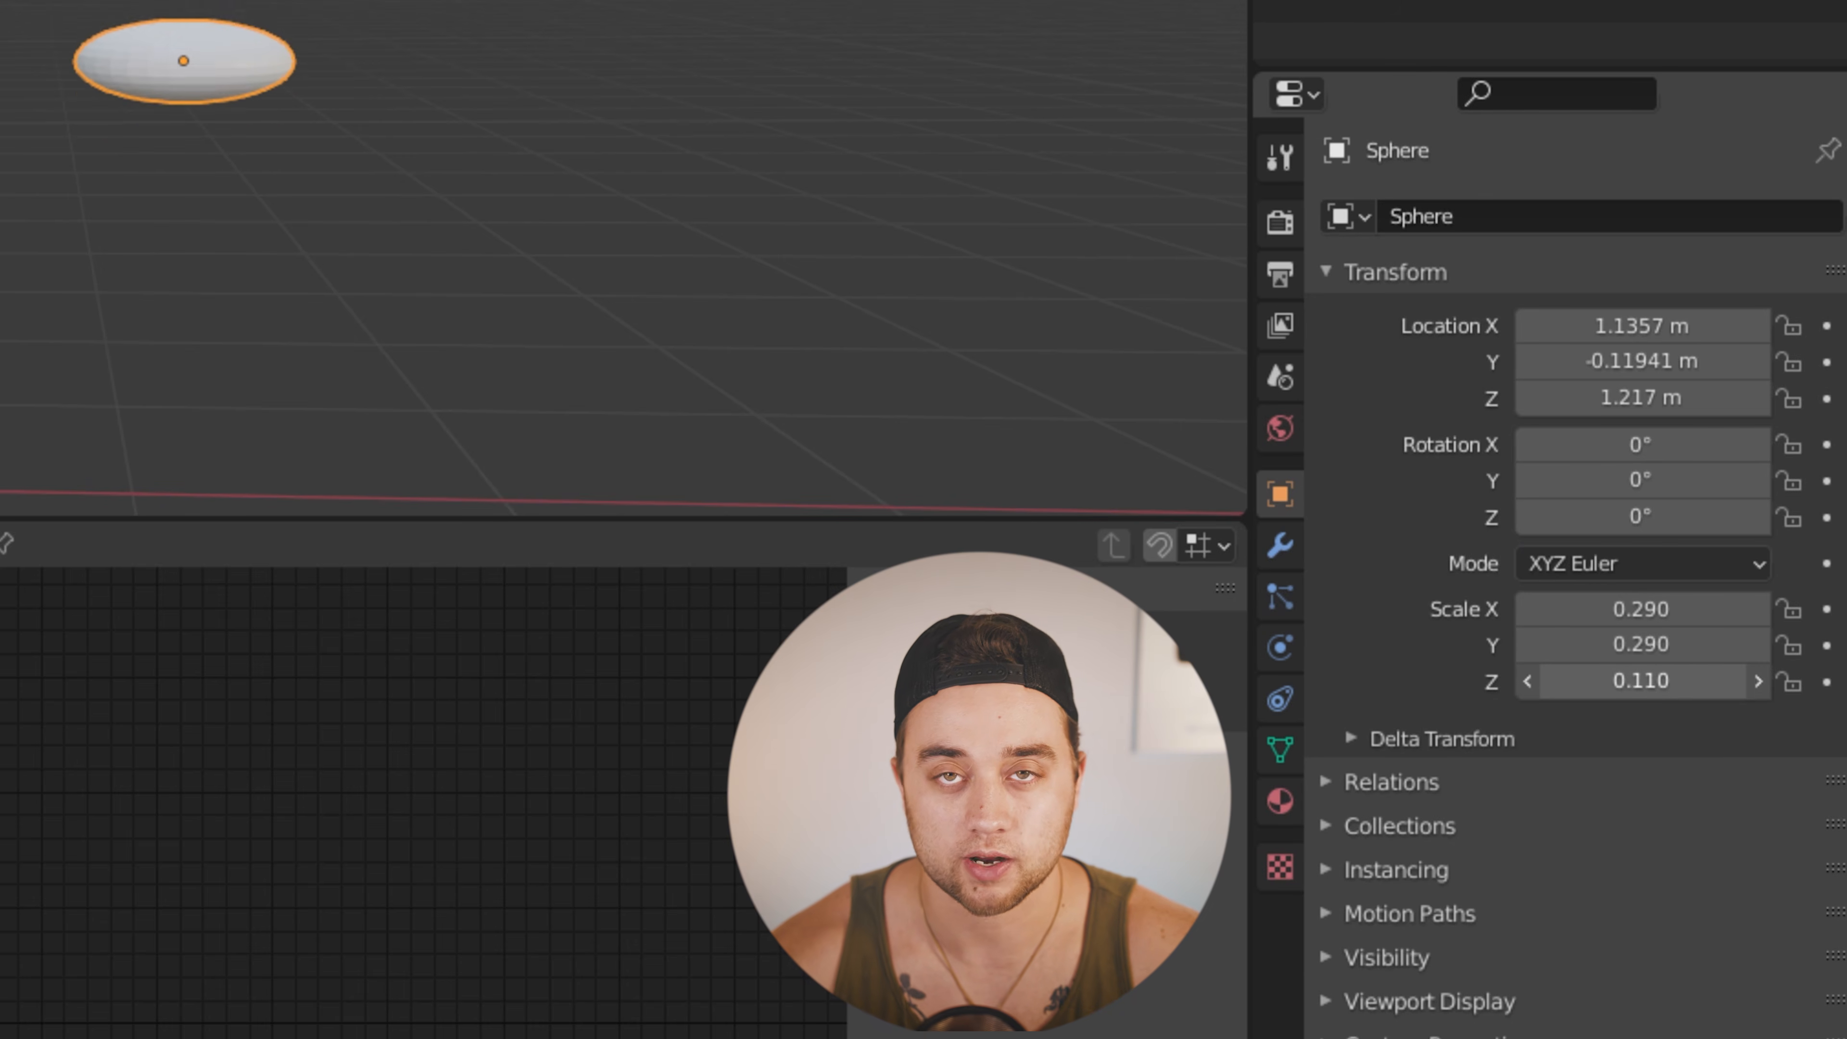
key("ctrl+z")
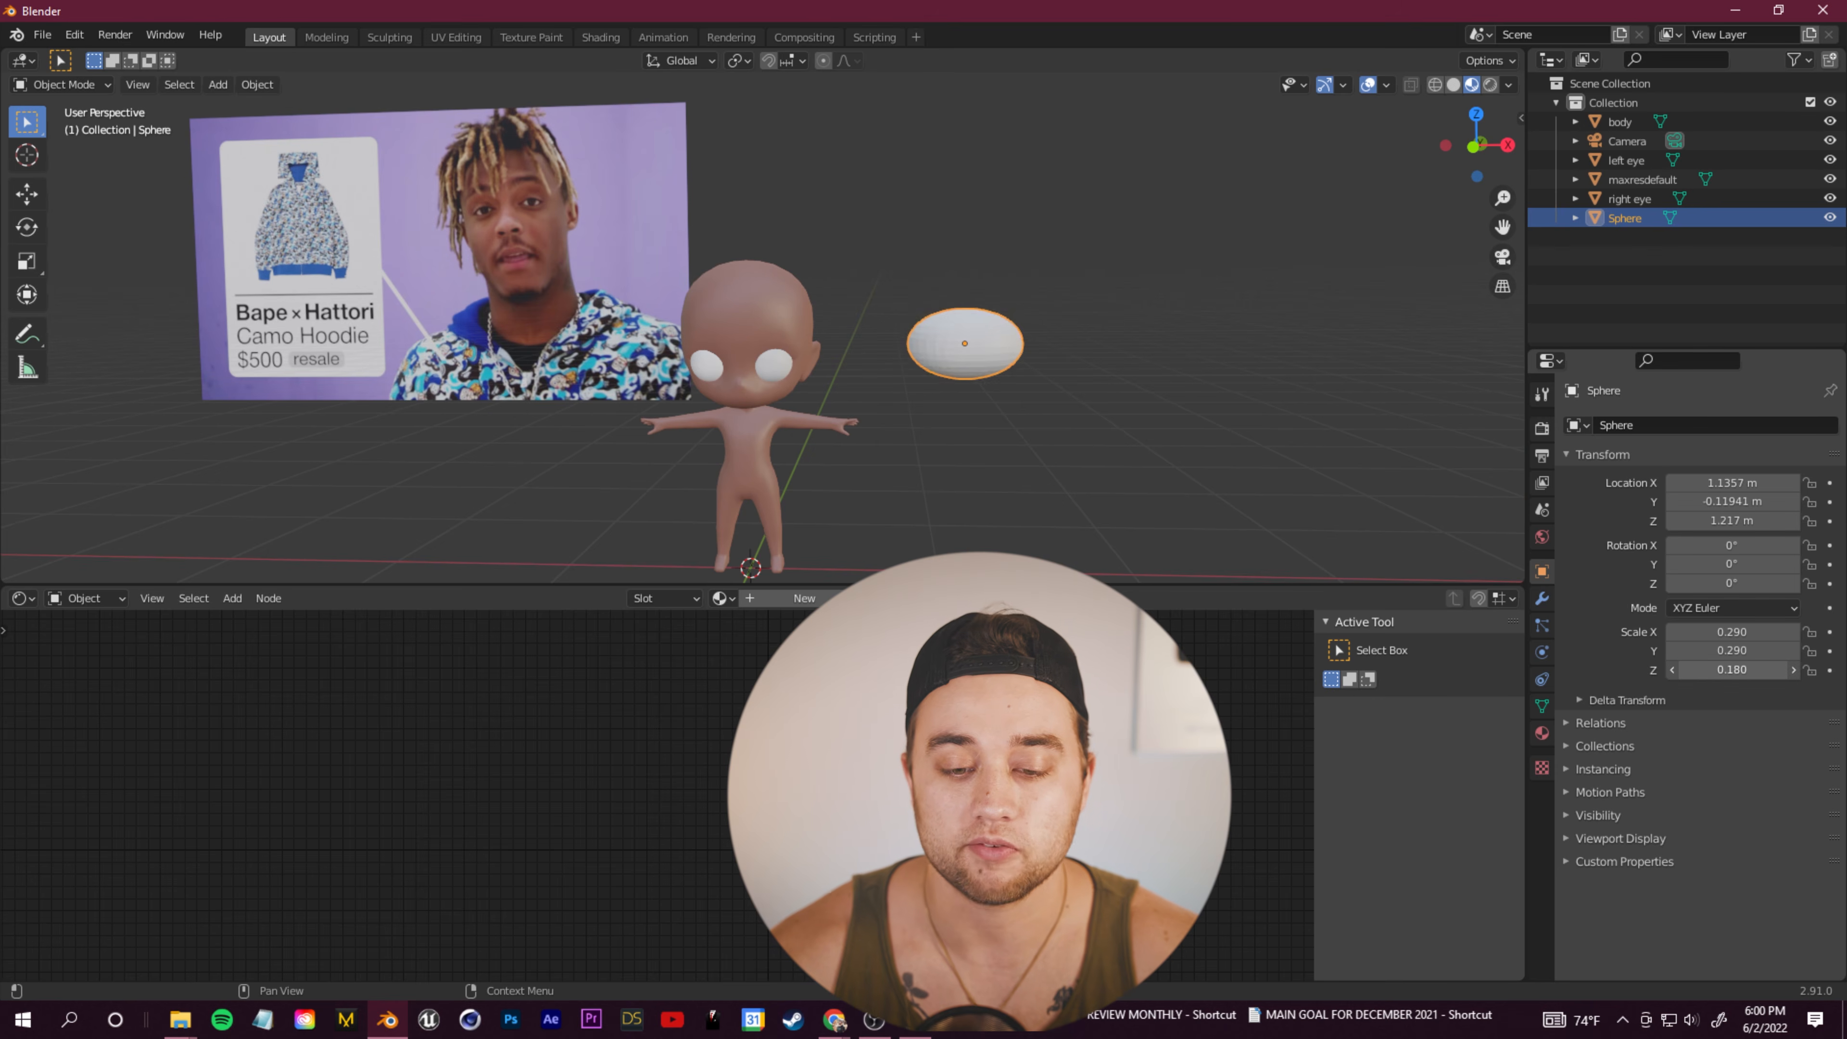
Step: Shrink the sphere into an oval pupil of about 0.046, 0.065, 0.085 scale and move it in front of the matching eyeball
middle_click_drag(1117, 390, 1171, 447)
left_click_drag(1732, 670, 1706, 670)
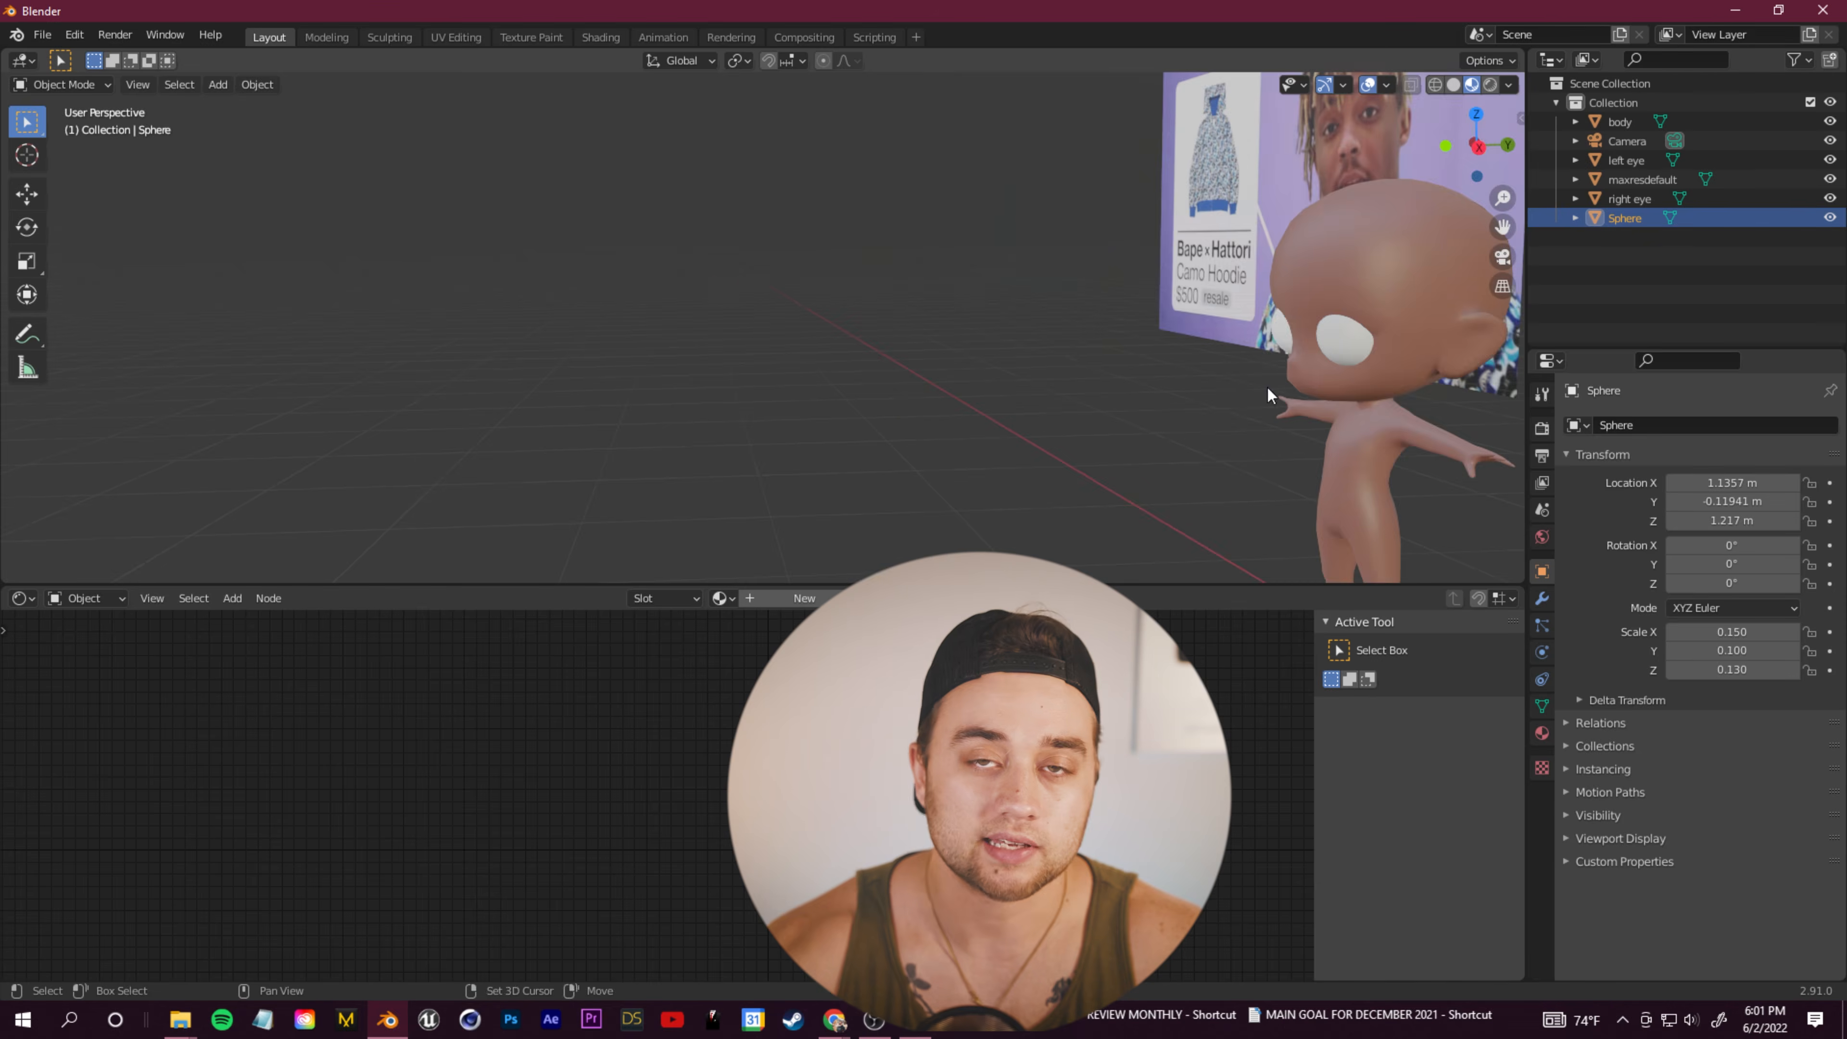
left_click(1792, 651)
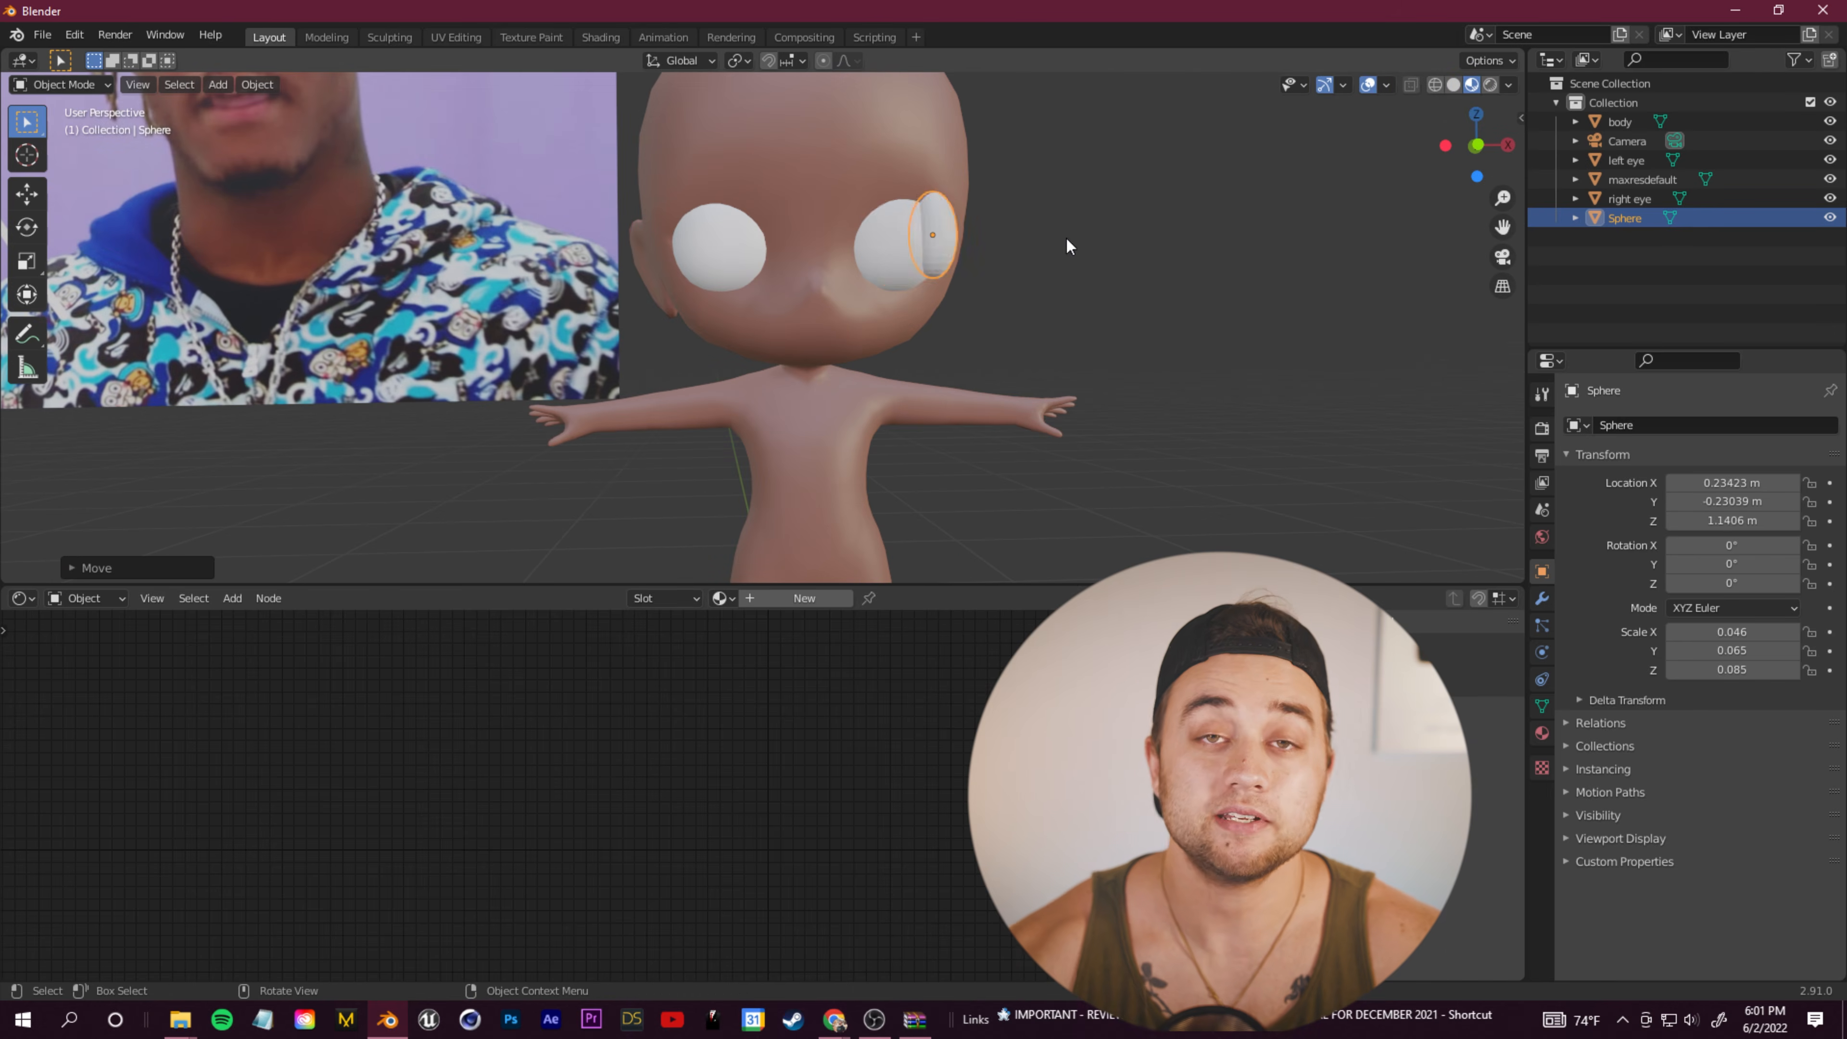
Step: Give the oval sphere a new material named "pupil" with a black base color
left_click(1542, 732)
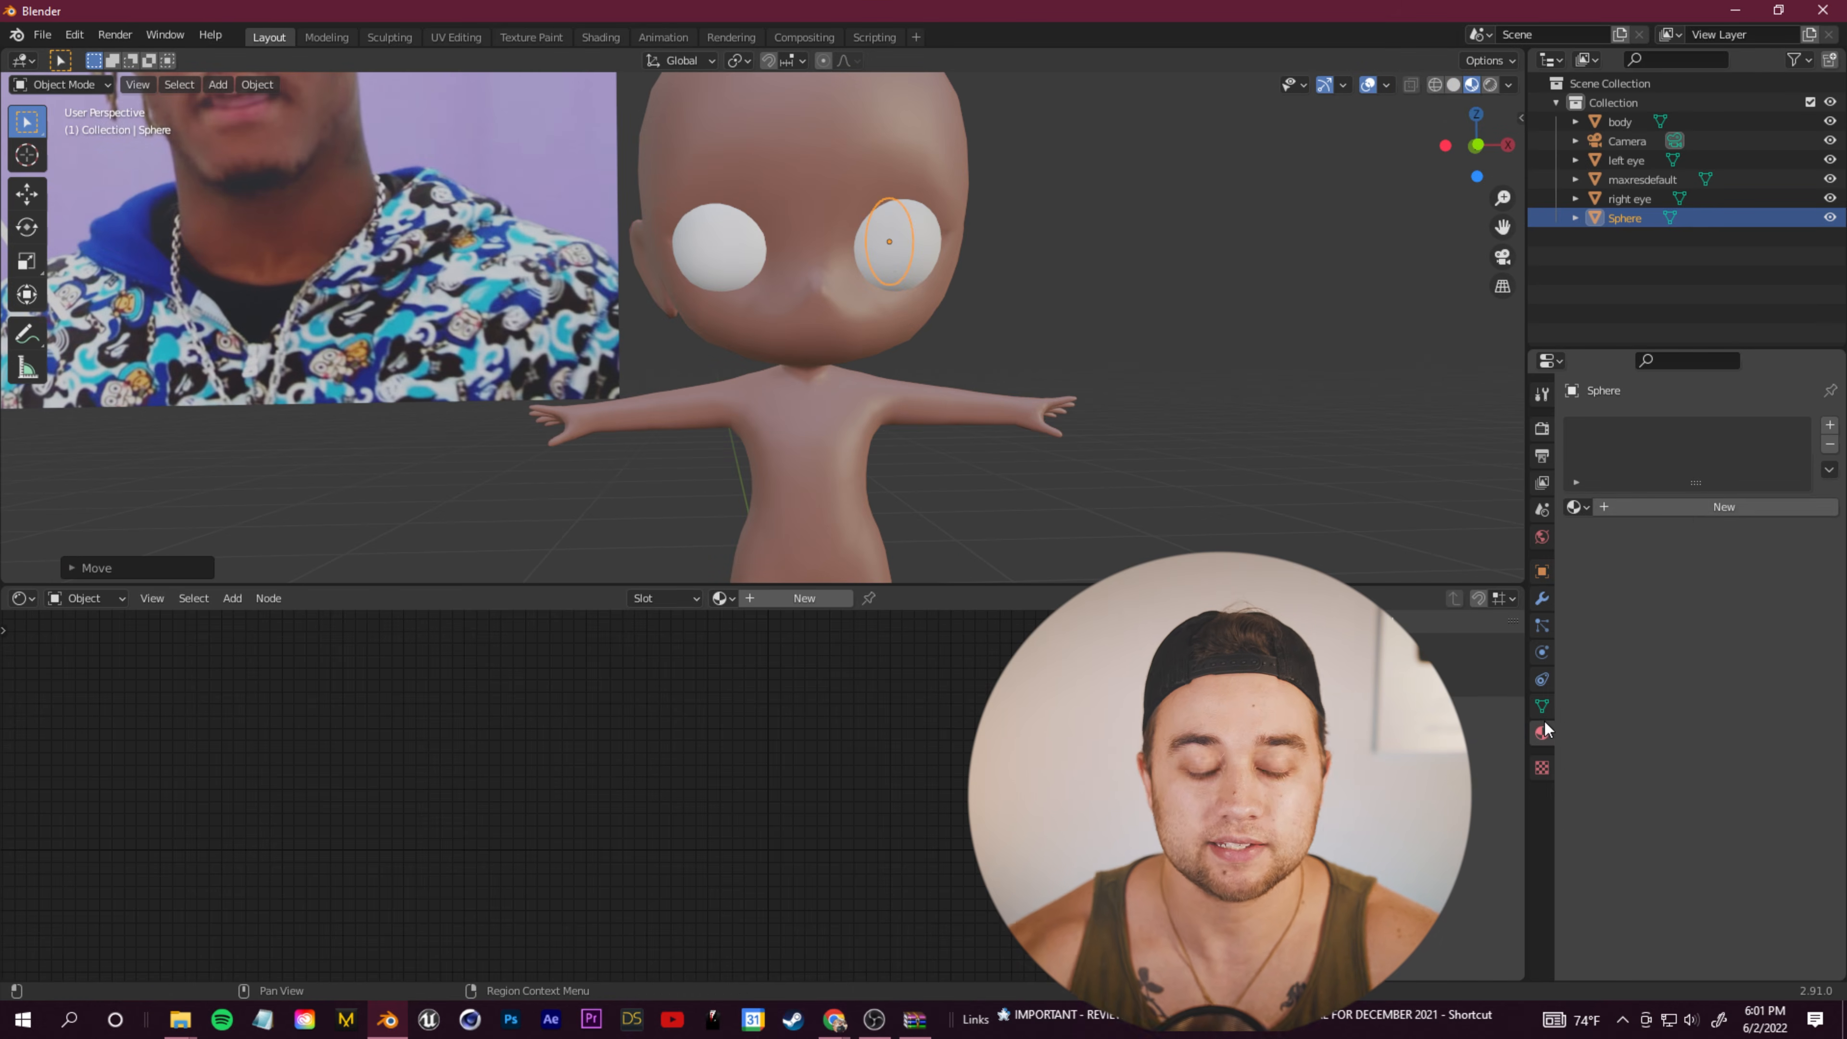
left_click(1679, 515)
key("BackSpace")
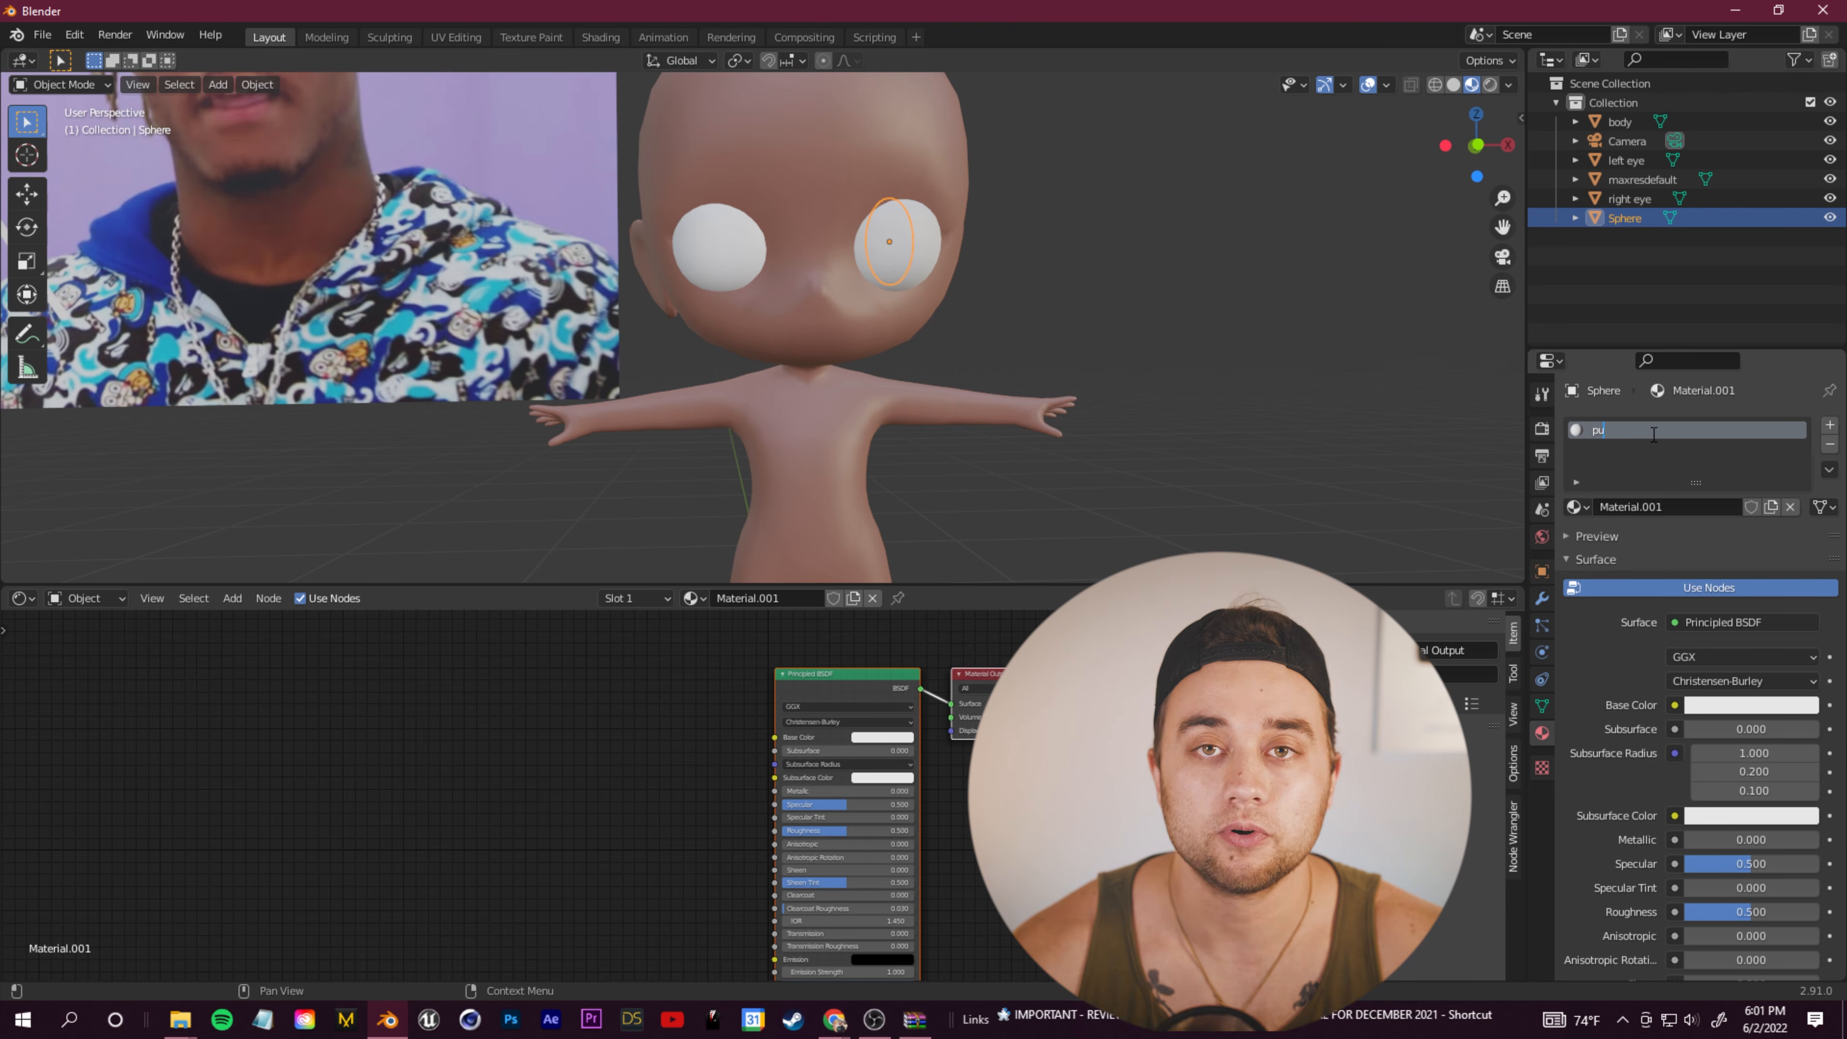
type("pupil")
key("Return")
left_click(1727, 705)
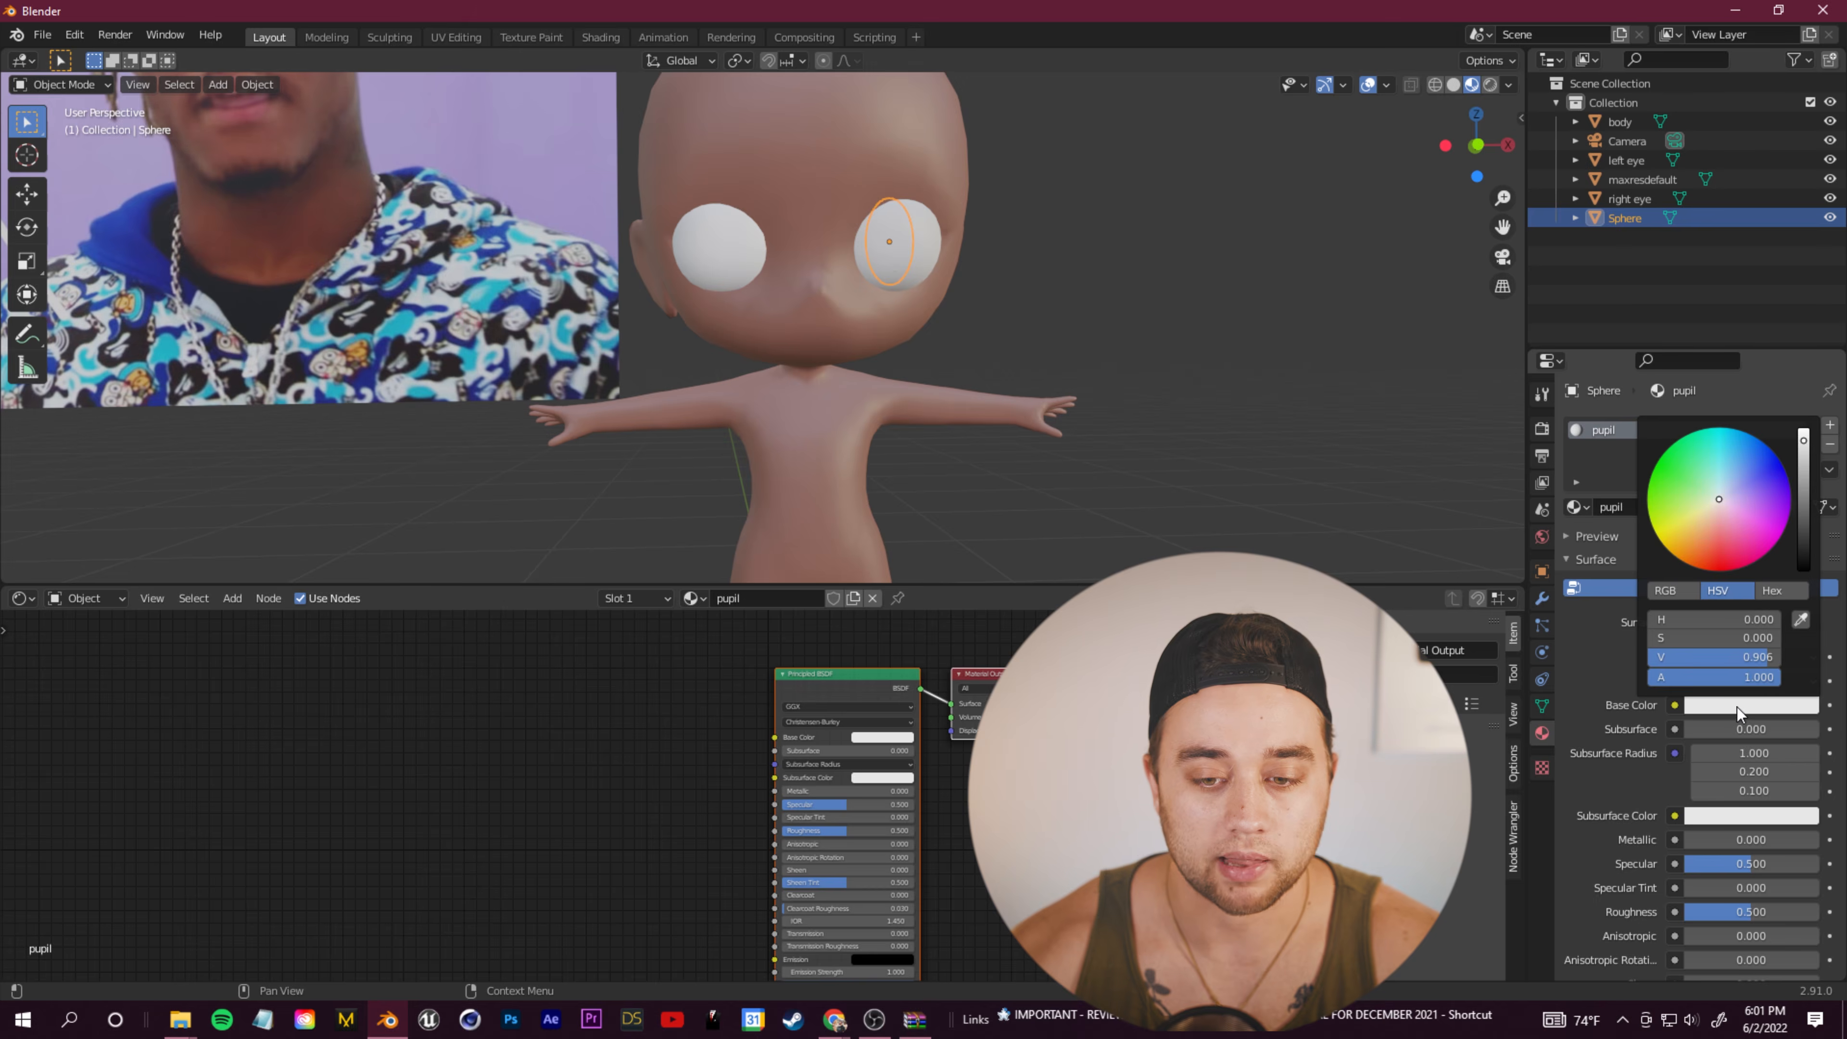
left_click_drag(1793, 436, 1793, 563)
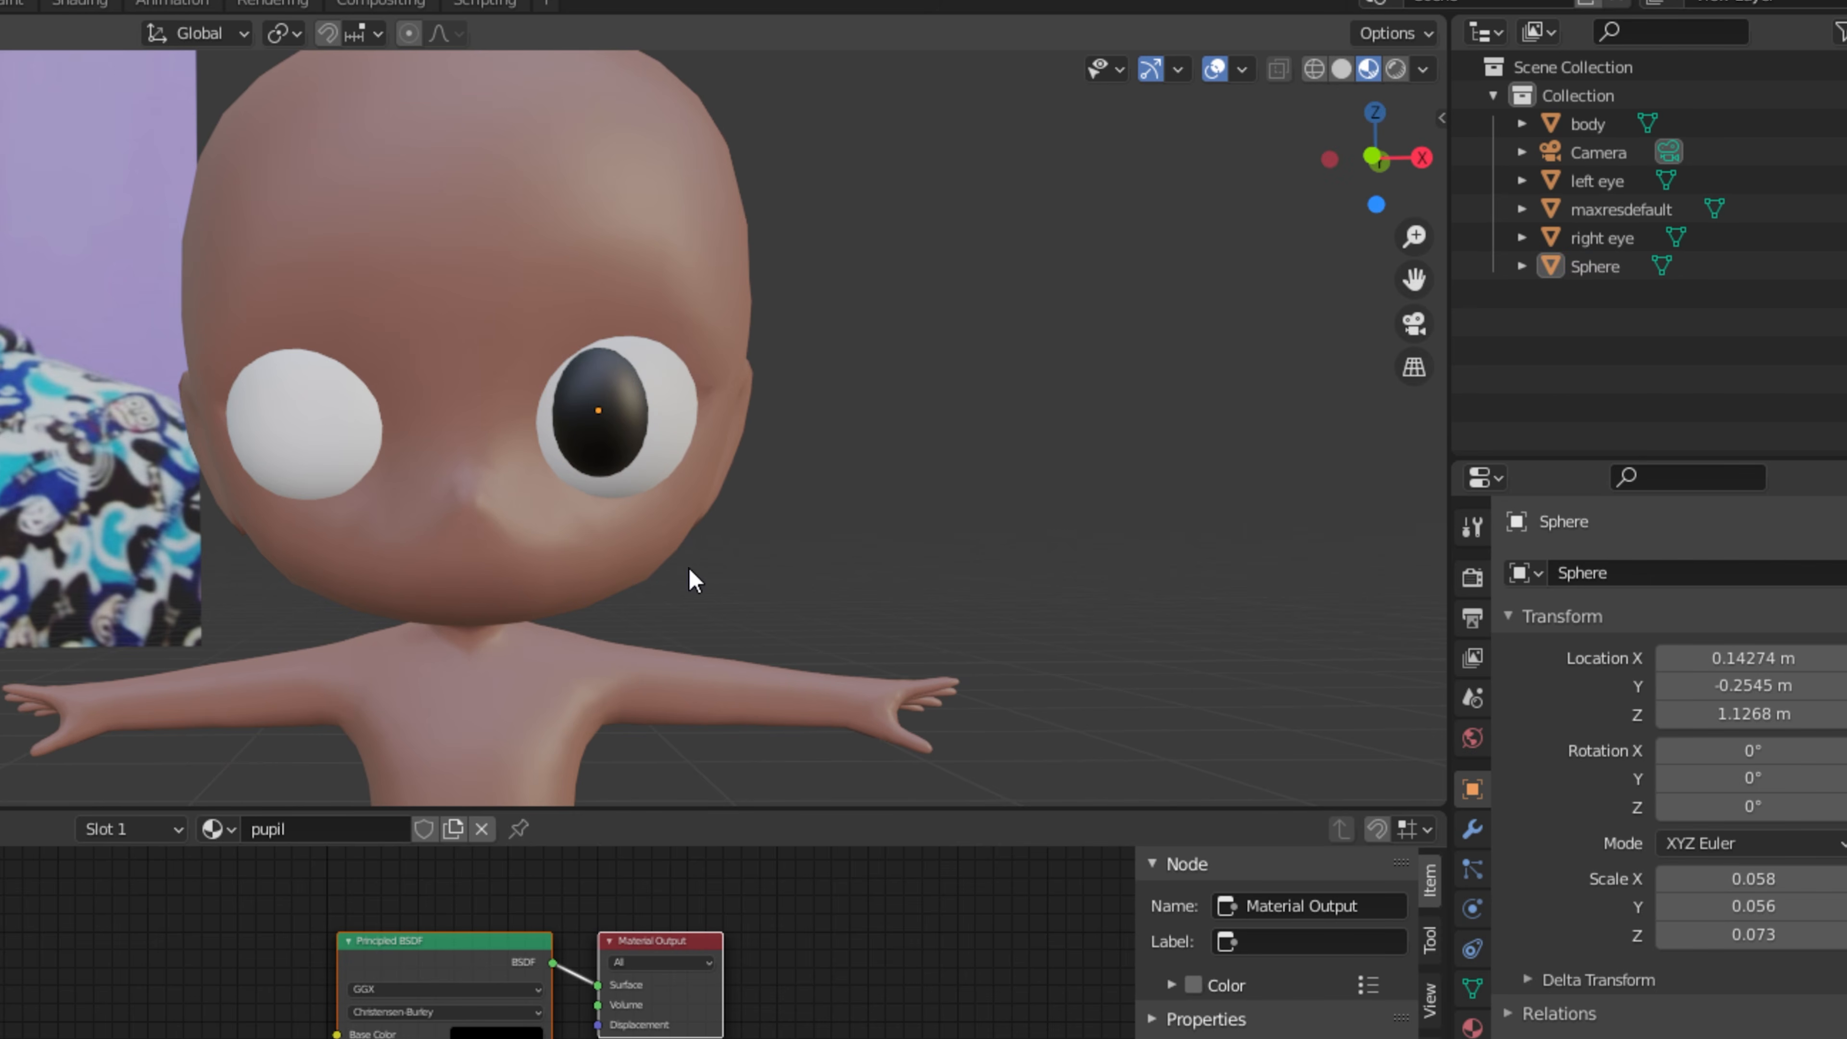
Step: Duplicate the black pupil and place the copy on the other eyeball
key("shift+d")
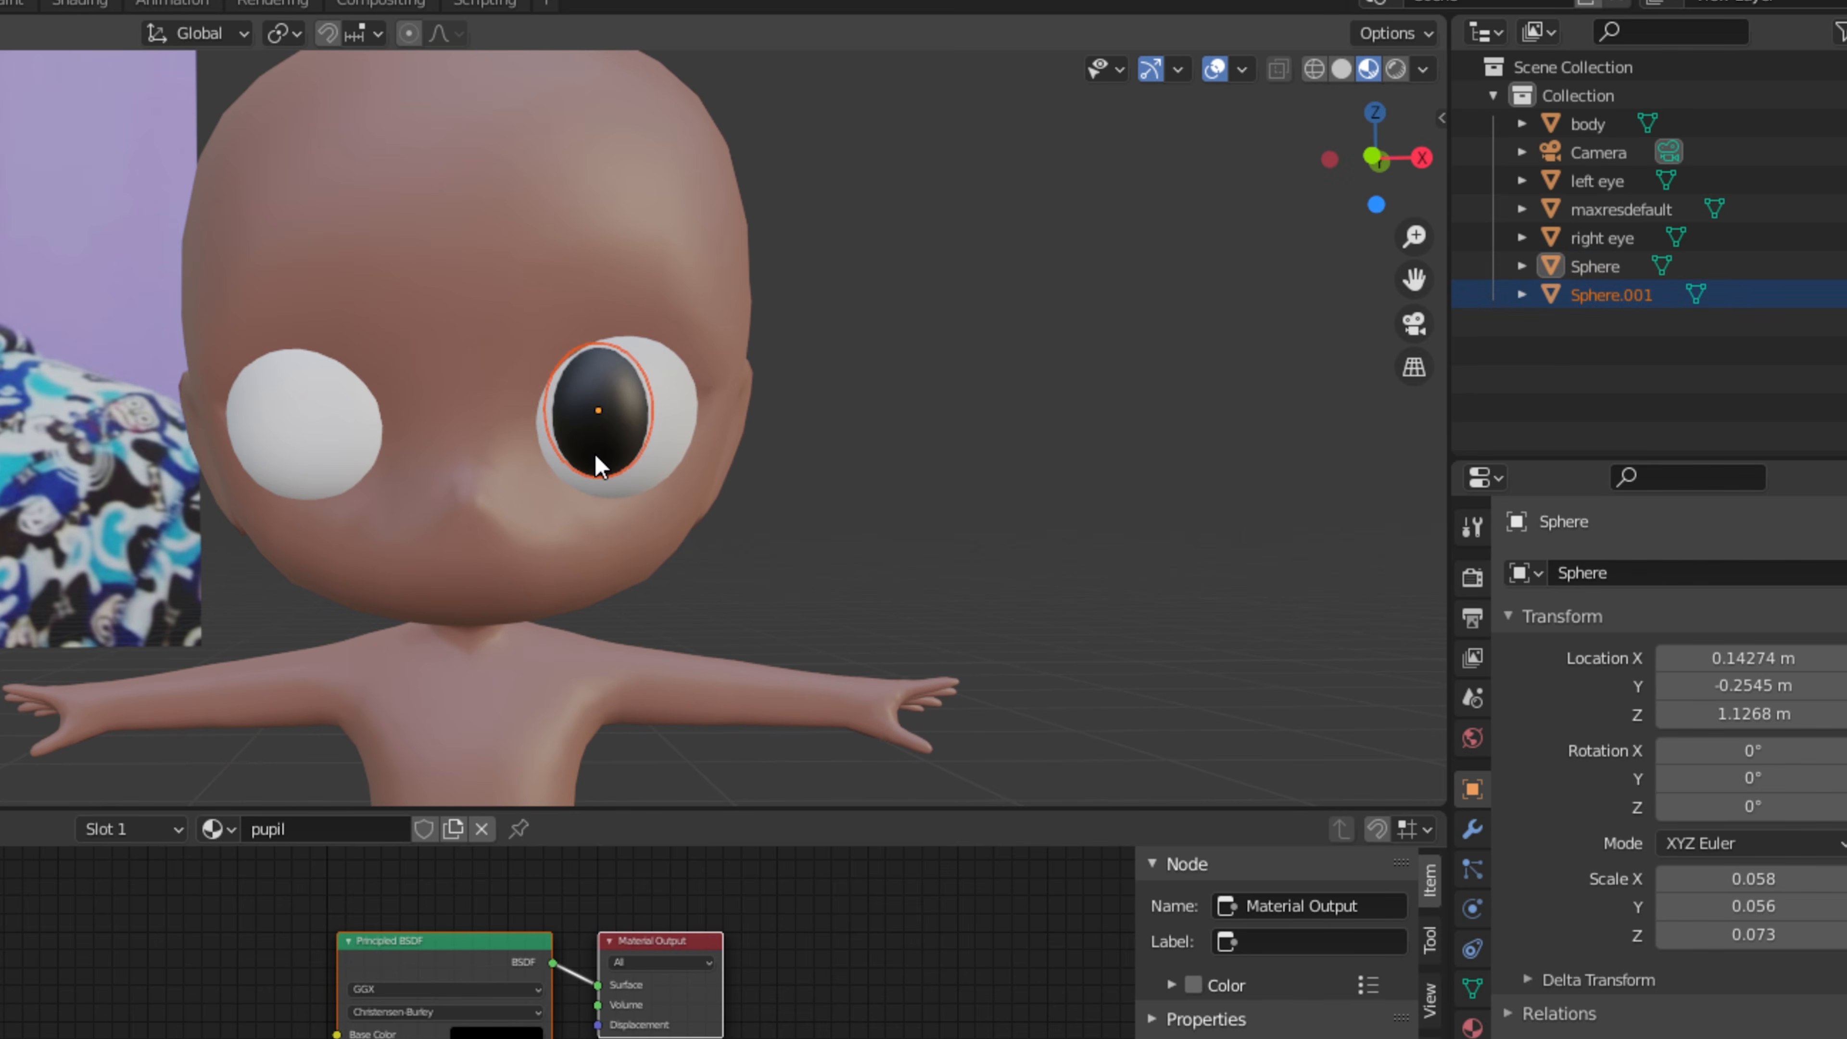
left_click(314, 460)
key("alt+a")
middle_click_drag(495, 606, 749, 589)
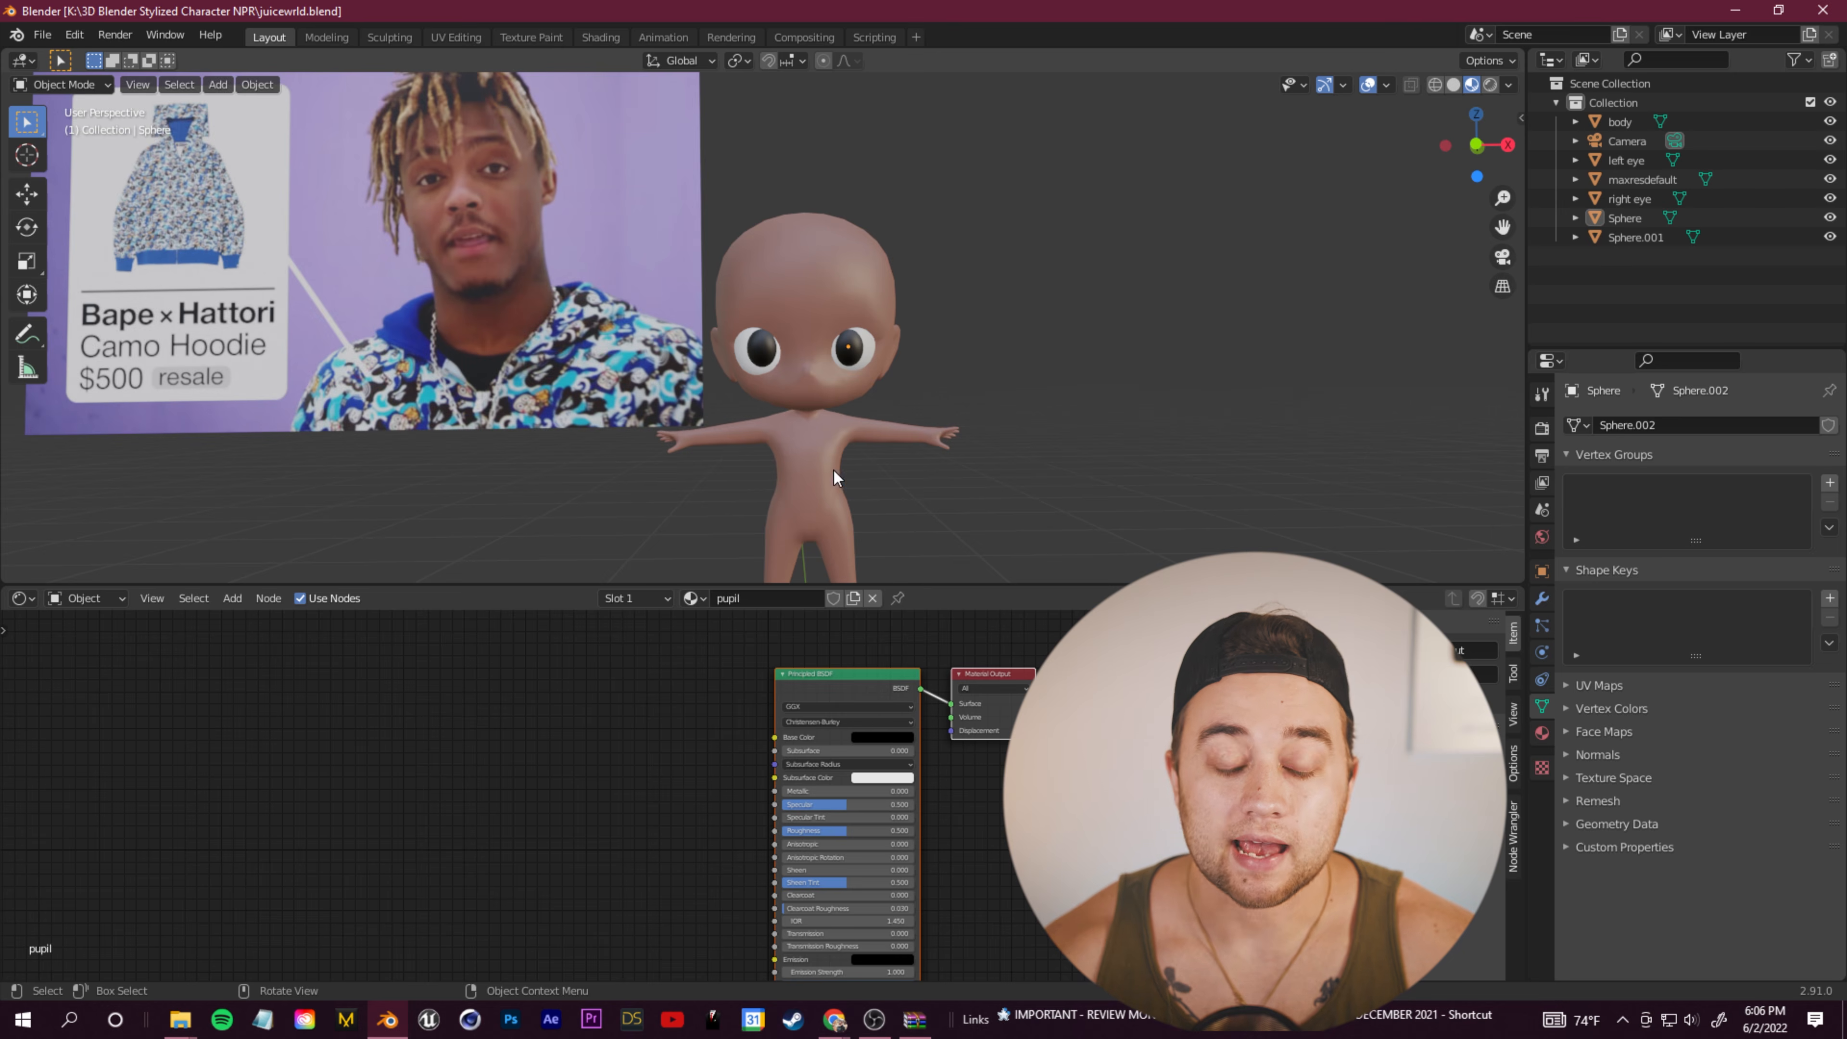
scroll(820, 463, "up", 3)
scroll(992, 407, "down", 3)
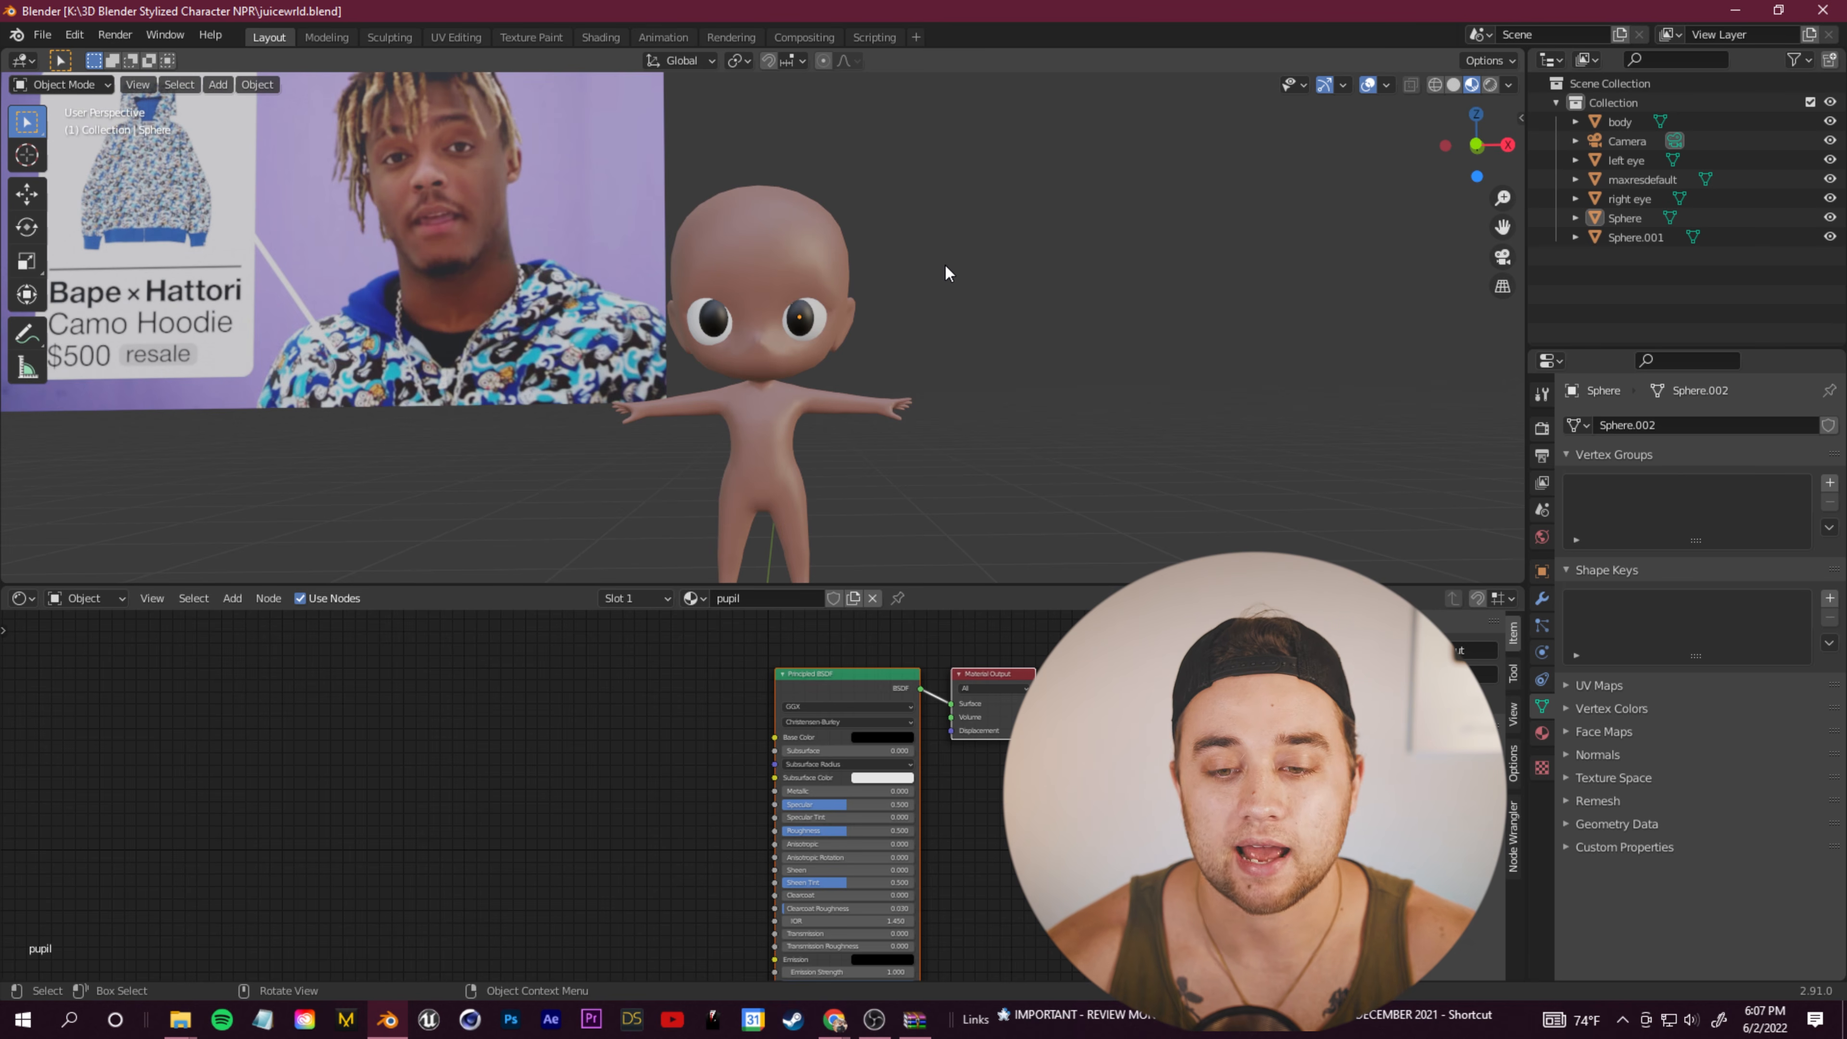
Step: Add a cylinder, rotate it 90° about Y, scale it to about 0.019, 0.159, 0.179, and place it above one eye as an eyebrow
key("shift+a")
mouse_move(945, 265)
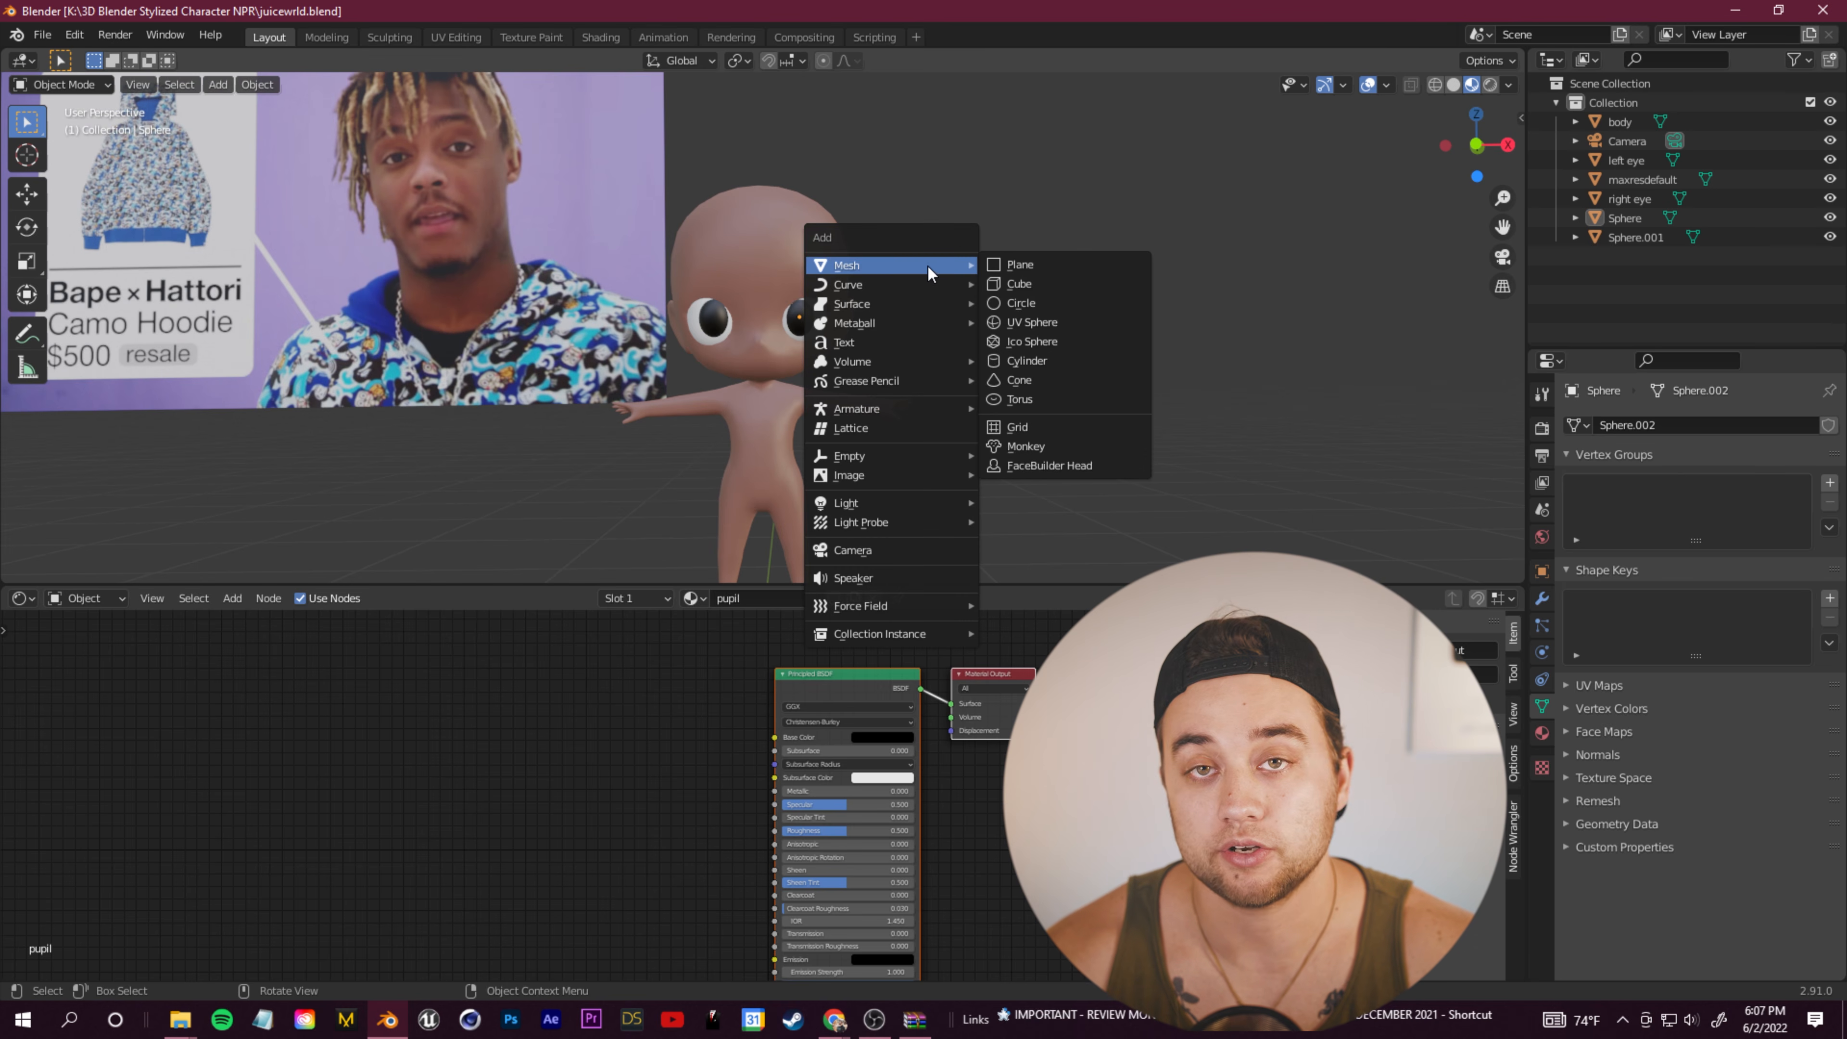
left_click(1066, 362)
scroll(945, 437, "down", 5)
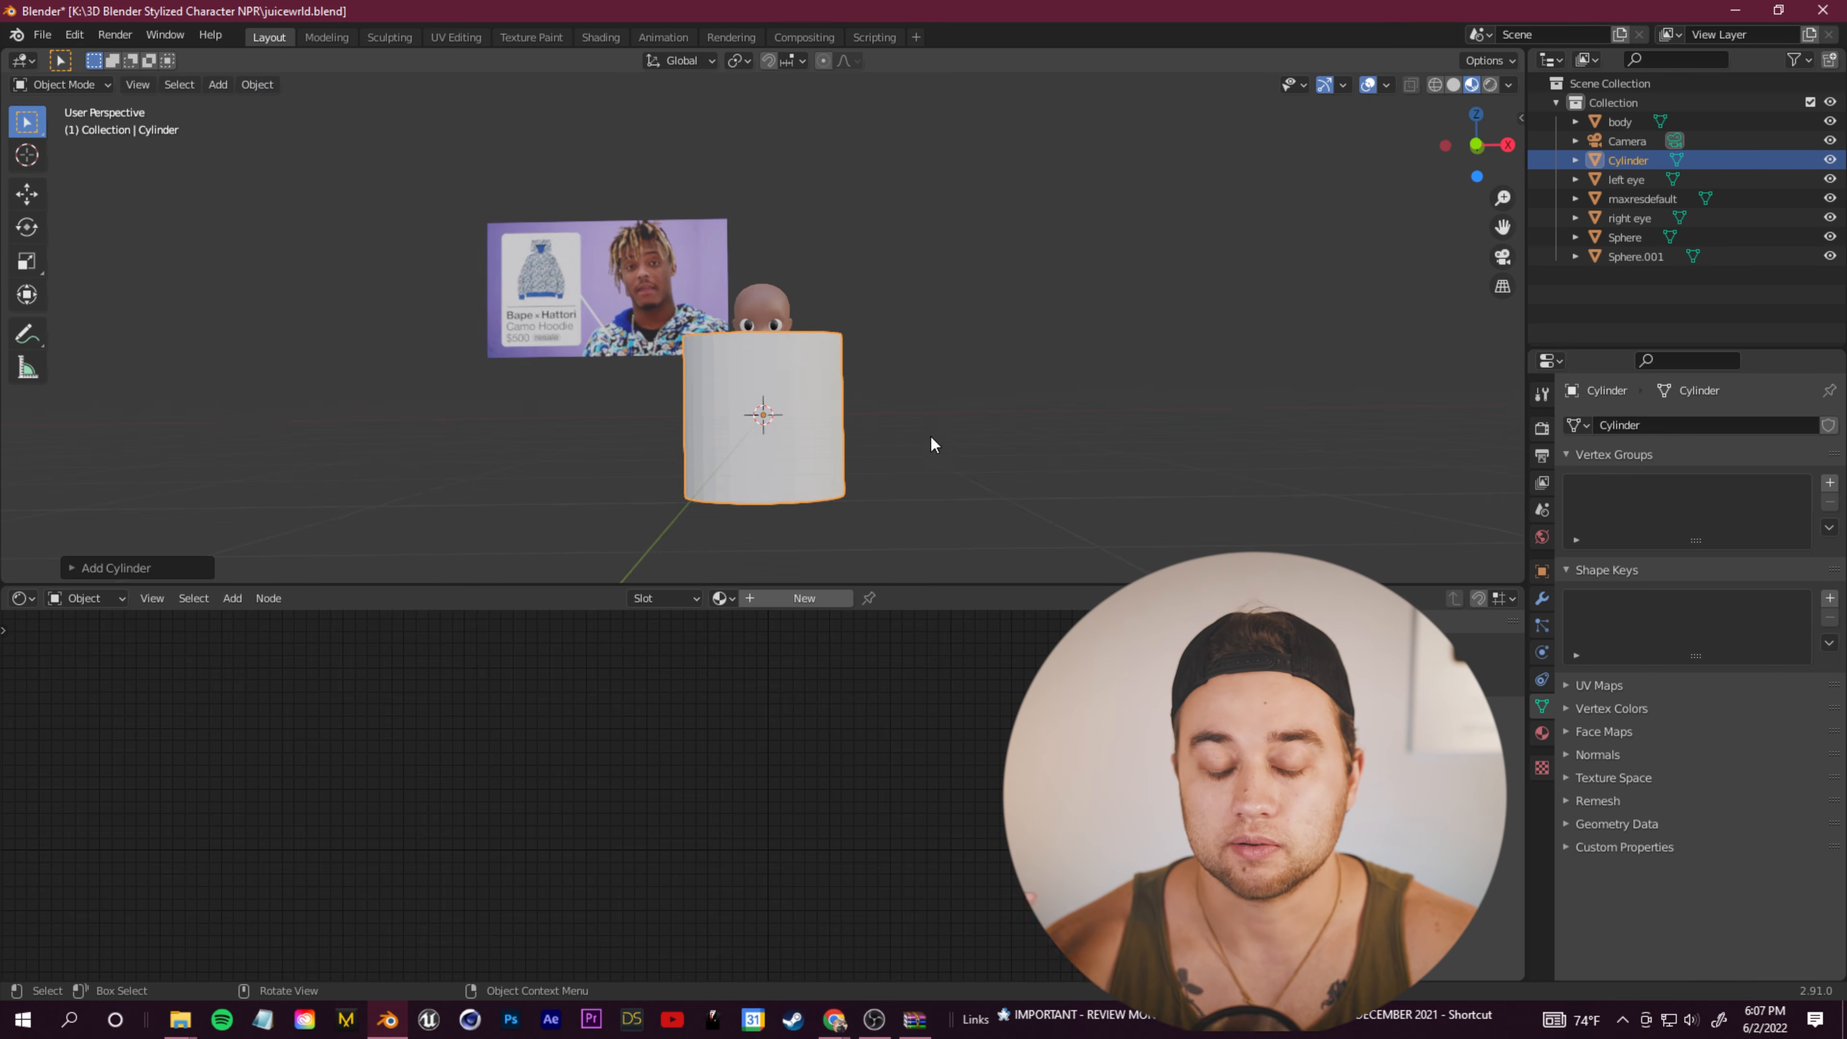
scroll(936, 442, "up", 3)
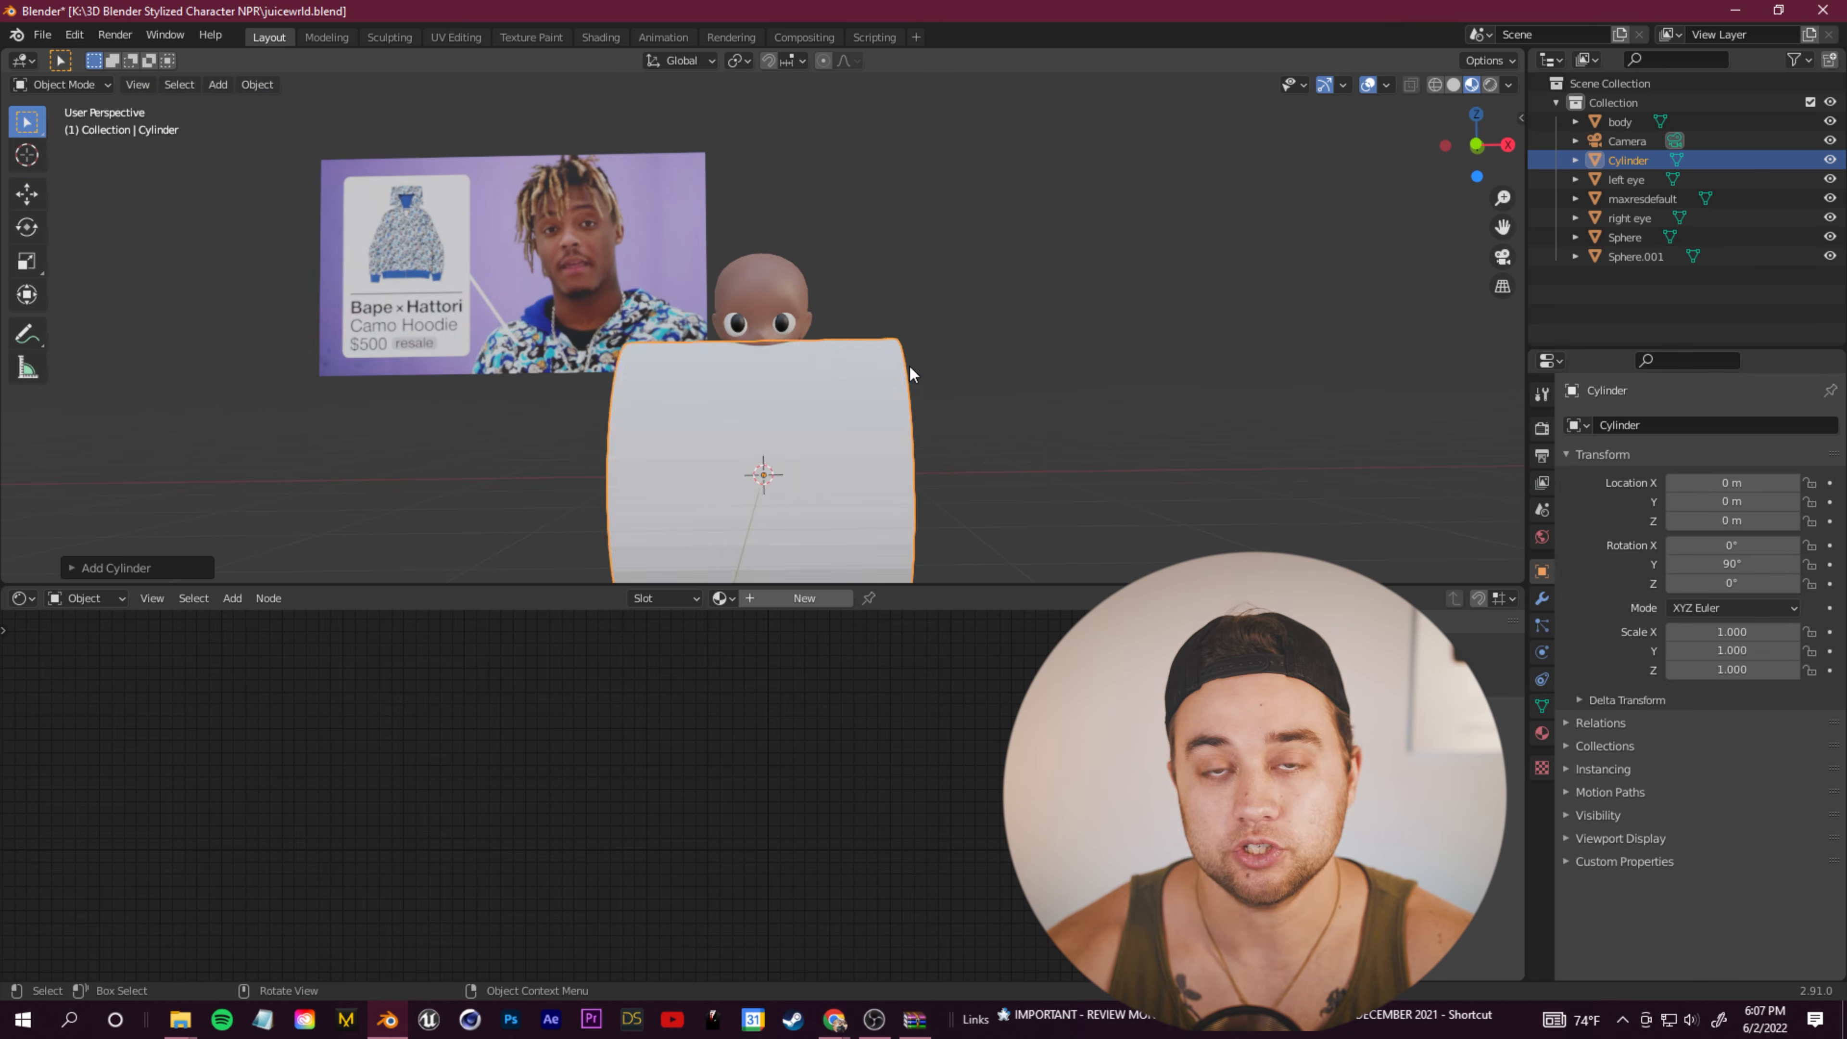
middle_click_drag(909, 365, 631, 370)
scroll(631, 369, "up", 4)
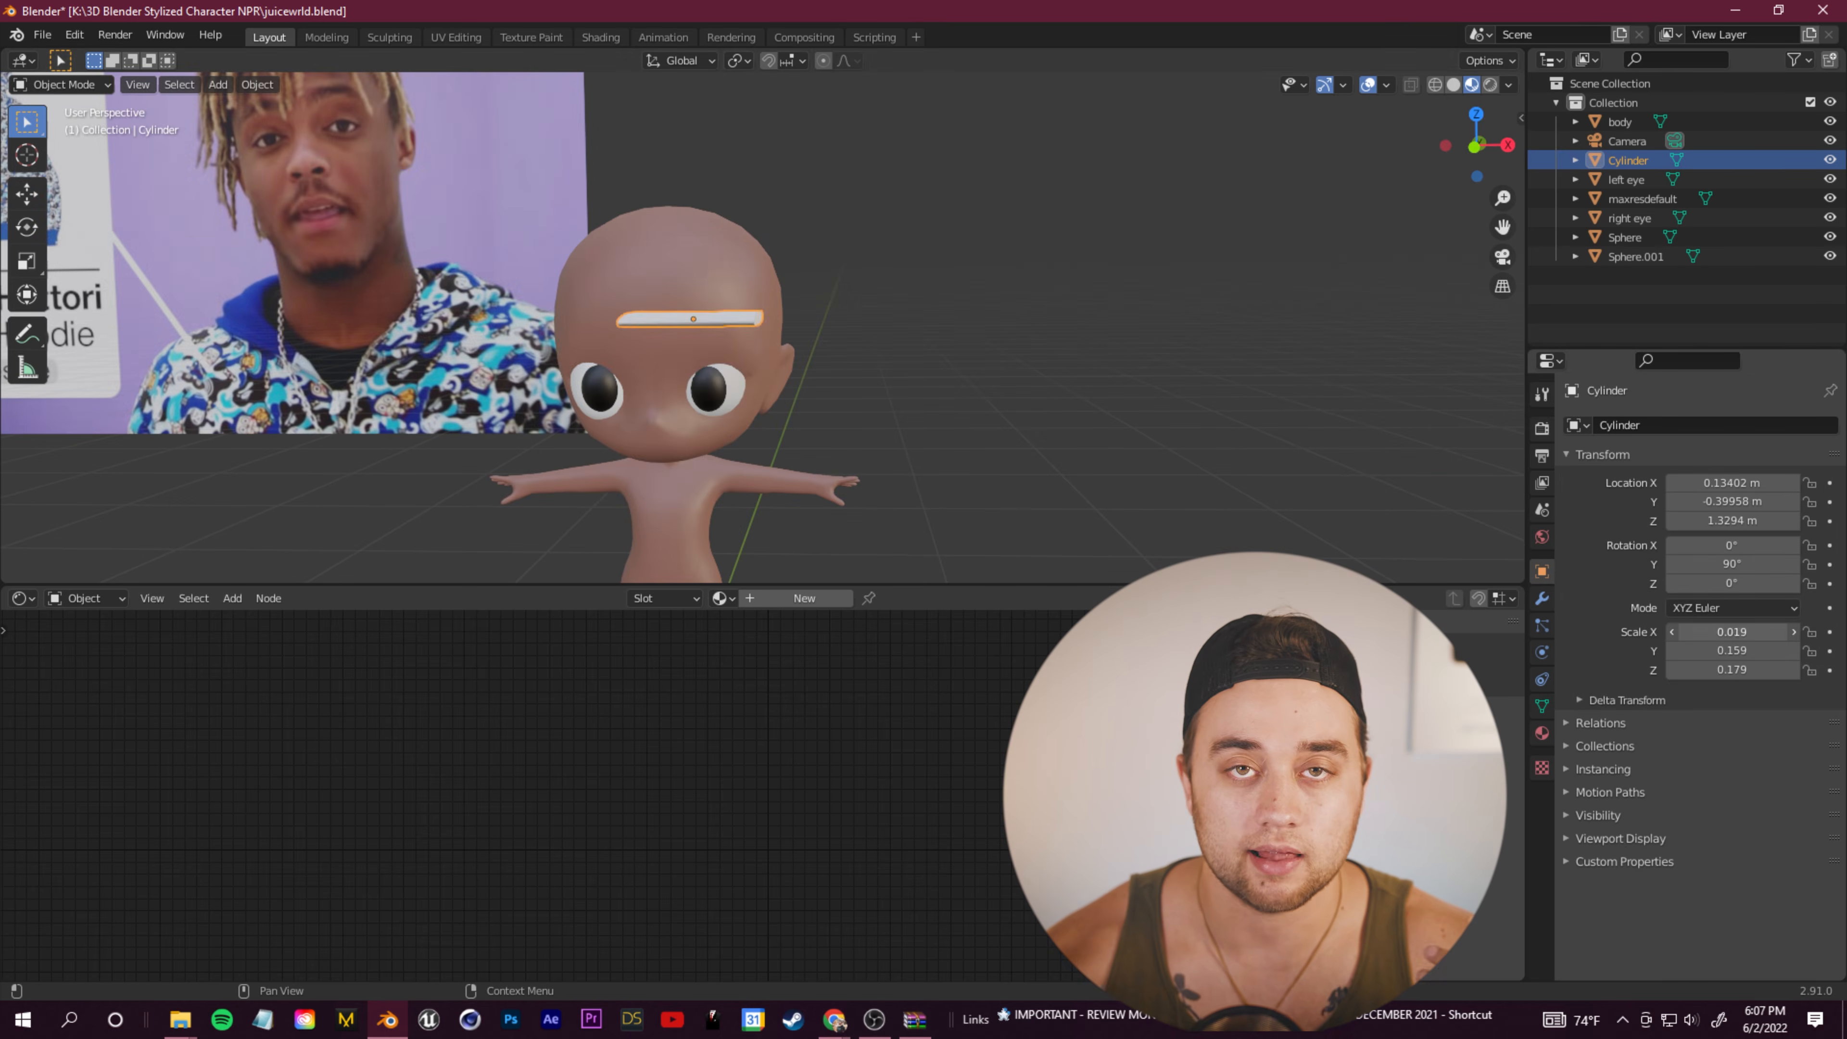
Step: Give the eyebrow a new material with its base color sampled from the dark hair in the reference photo
left_click(1542, 732)
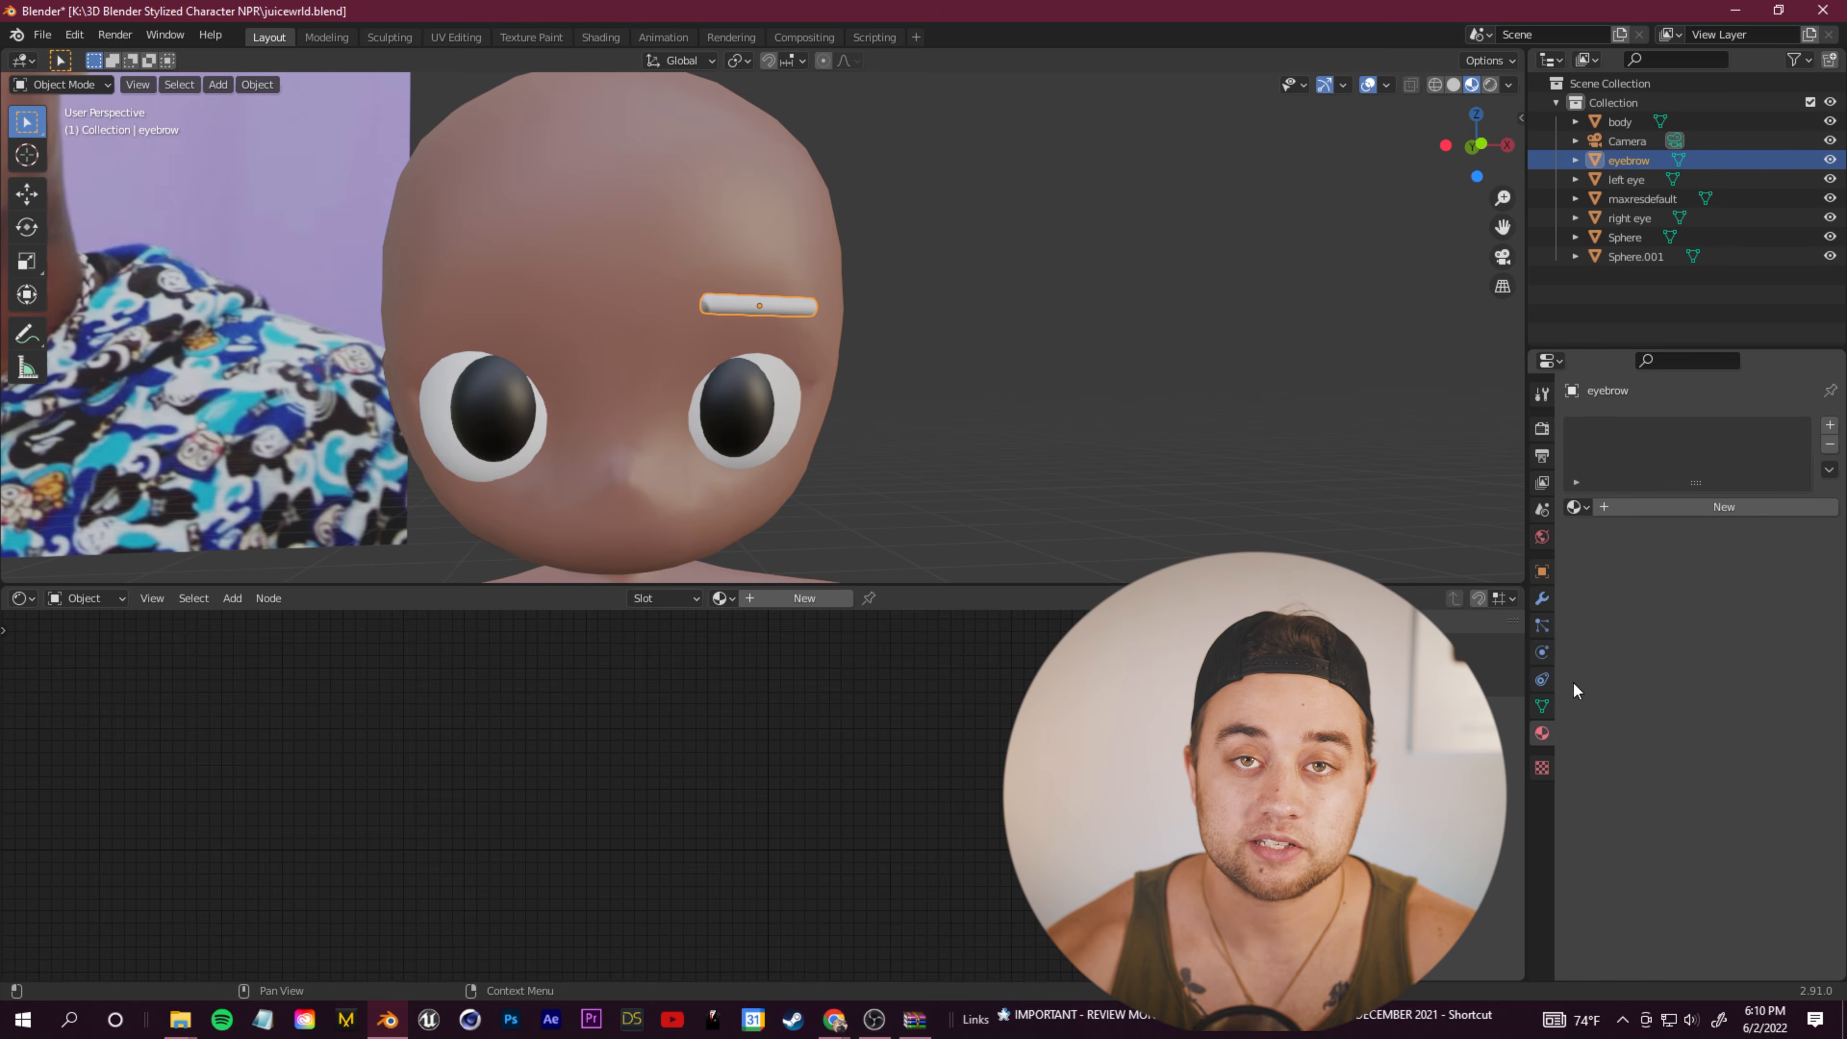
left_click(1629, 509)
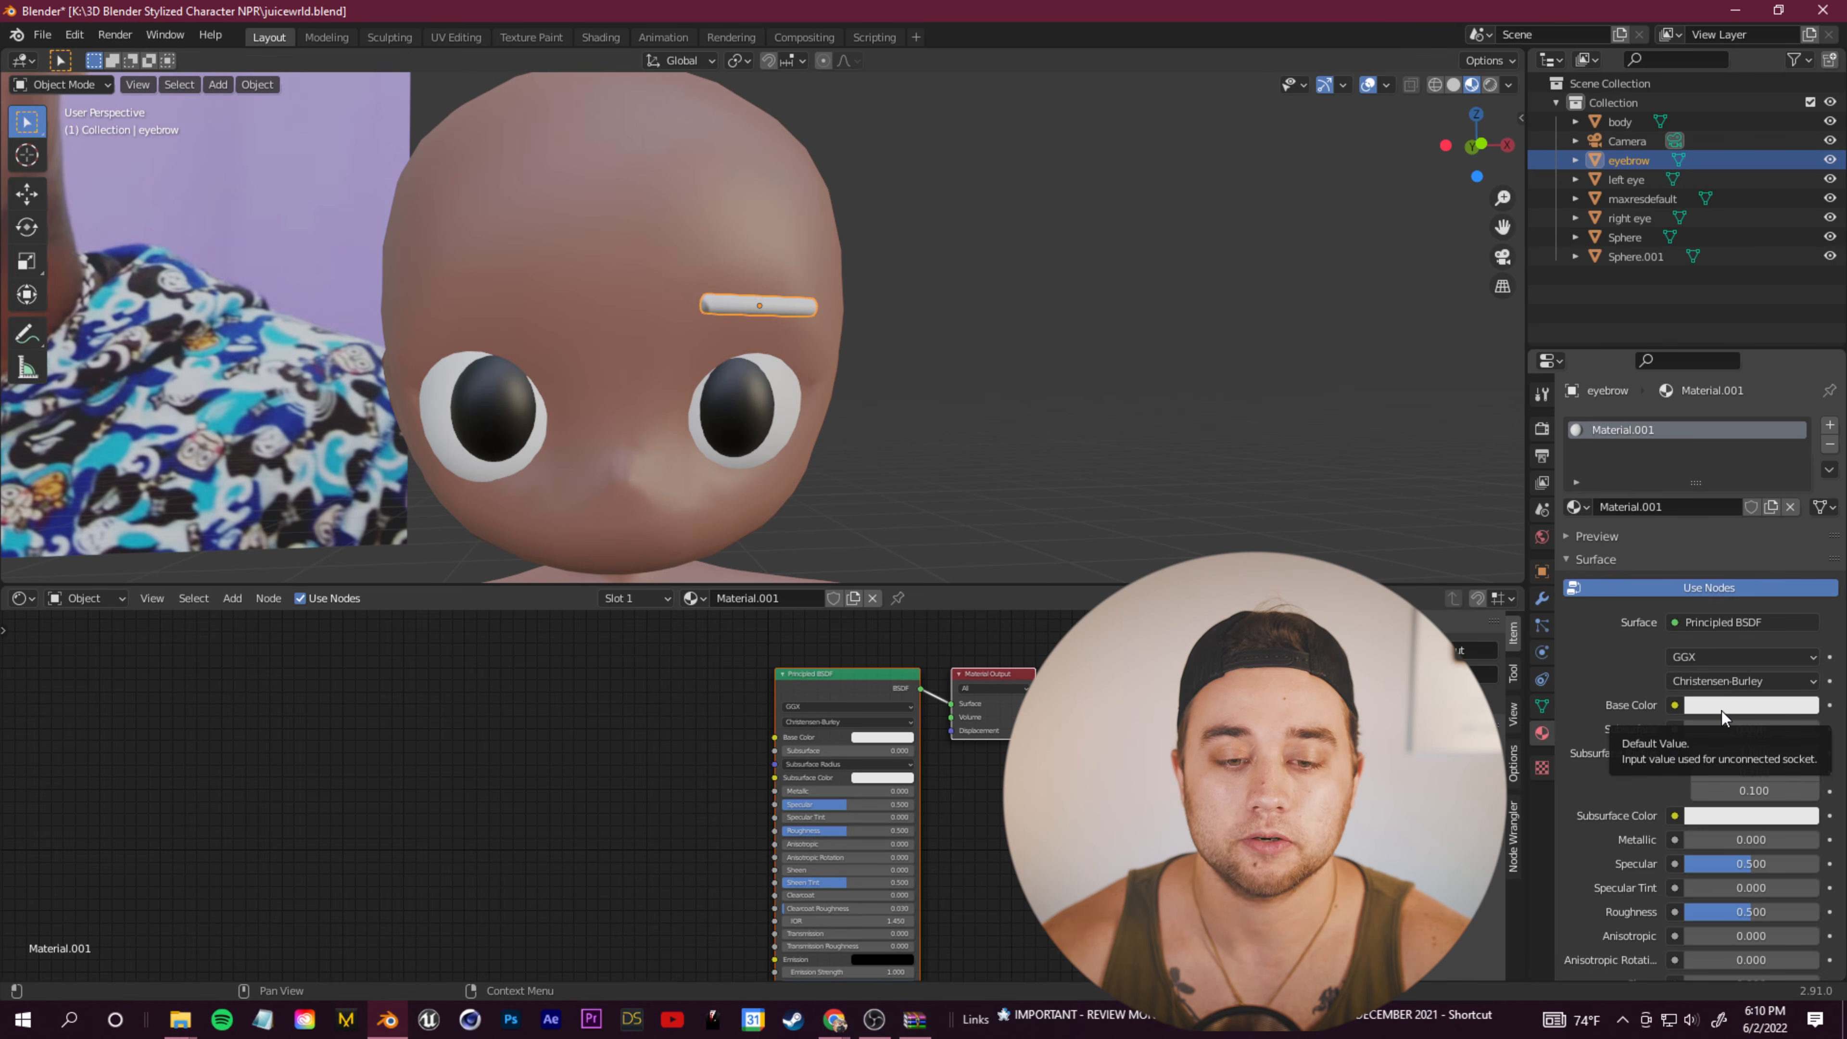
scroll(543, 202, "down", 5)
scroll(642, 323, "up", 2)
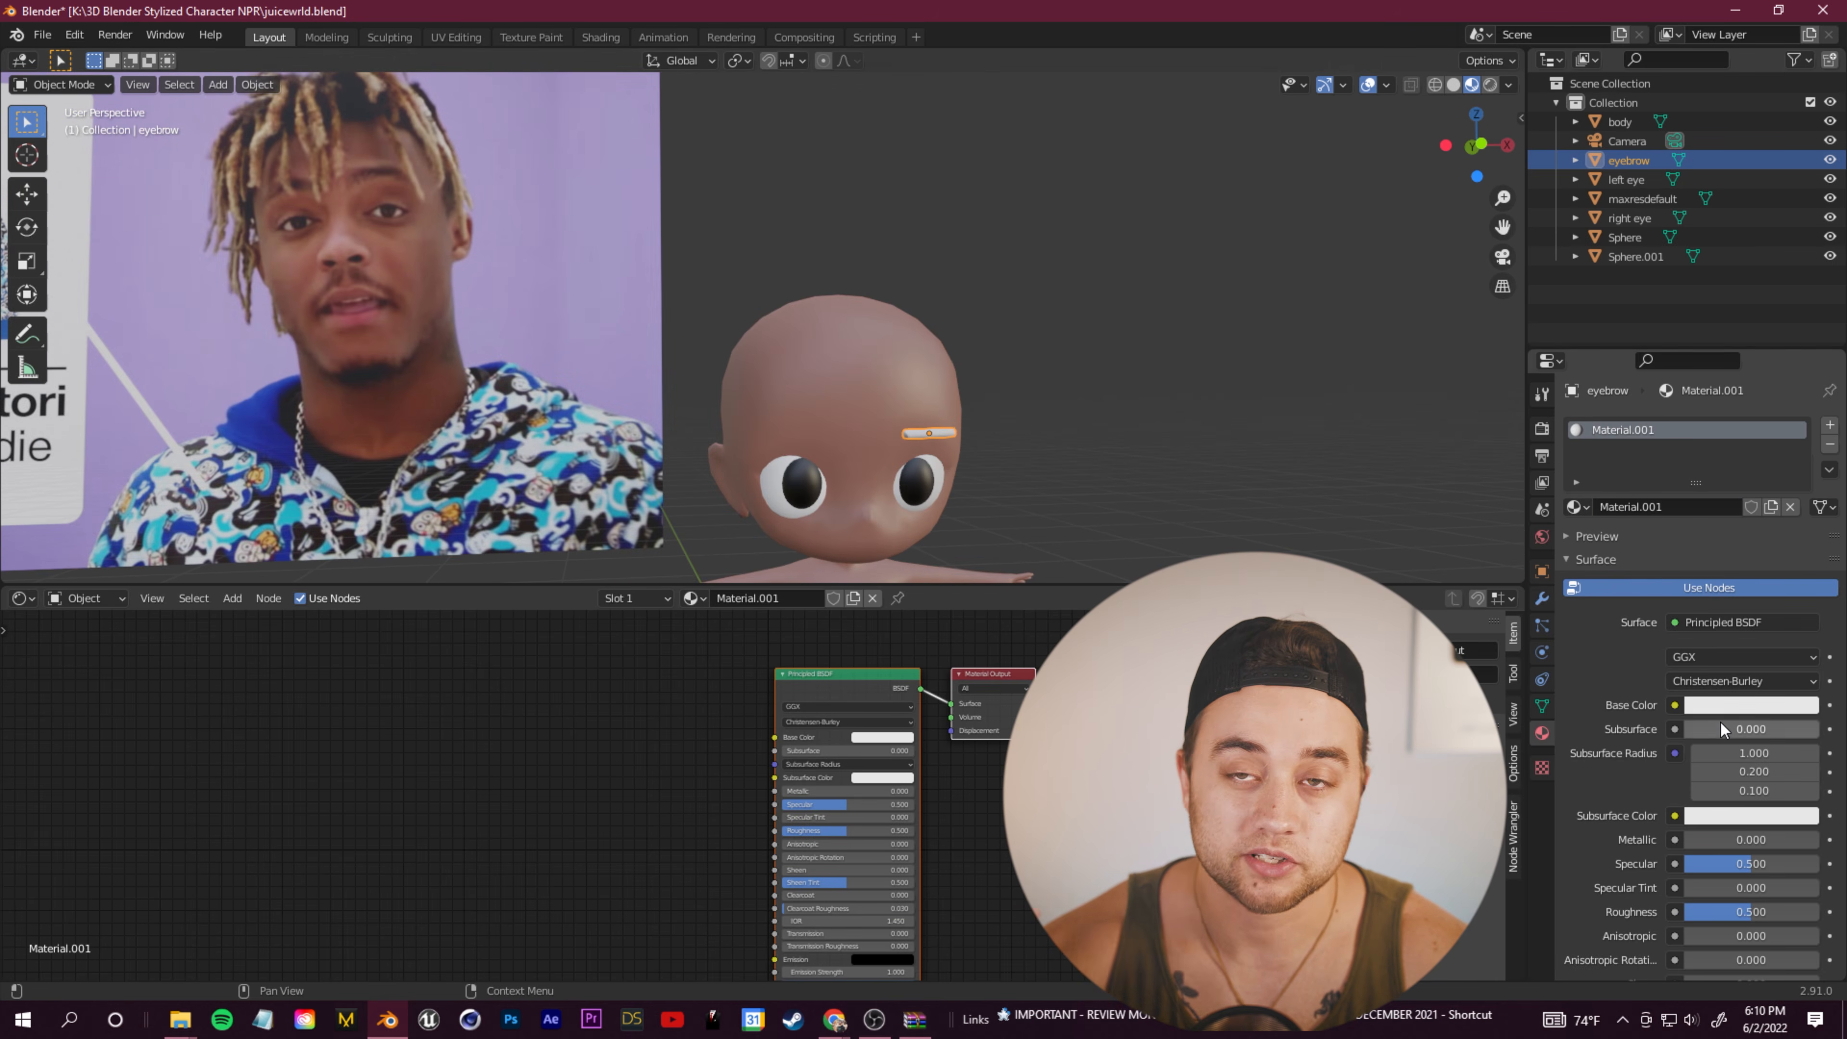
left_click(1725, 704)
left_click(1803, 619)
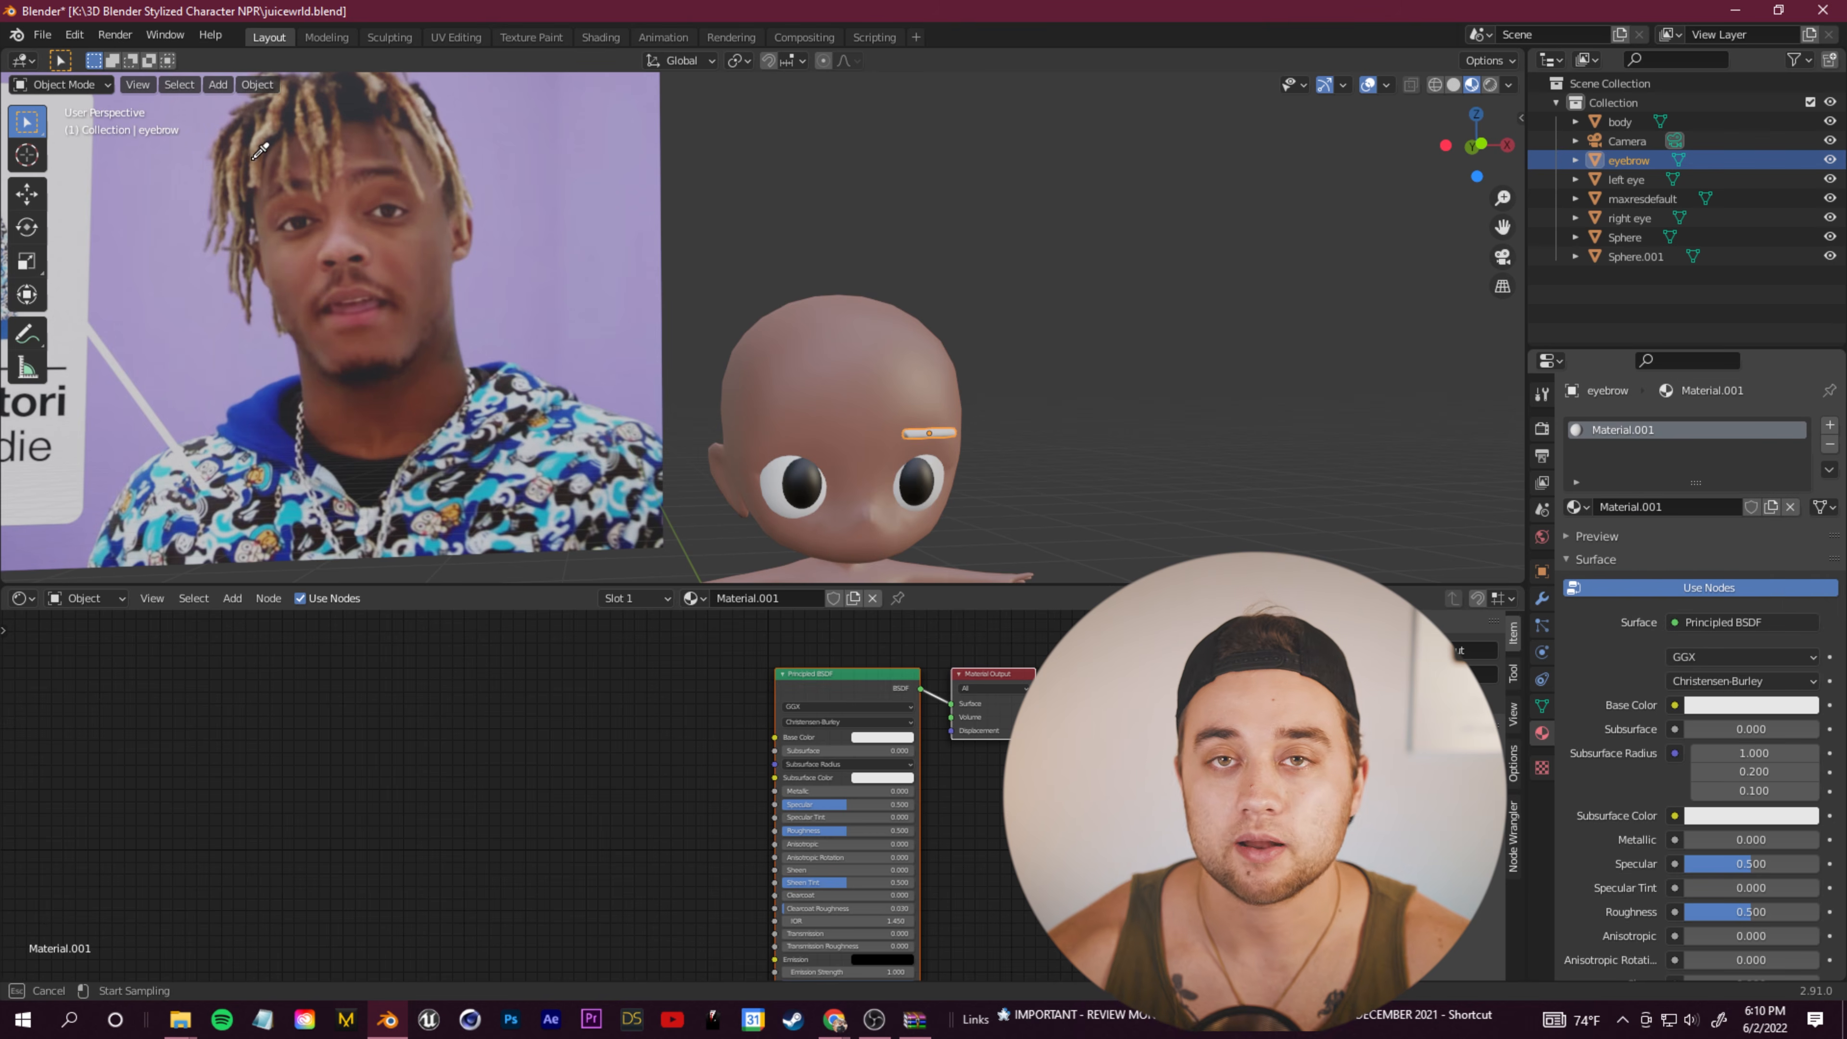
left_click(382, 171)
scroll(951, 401, "up", 4)
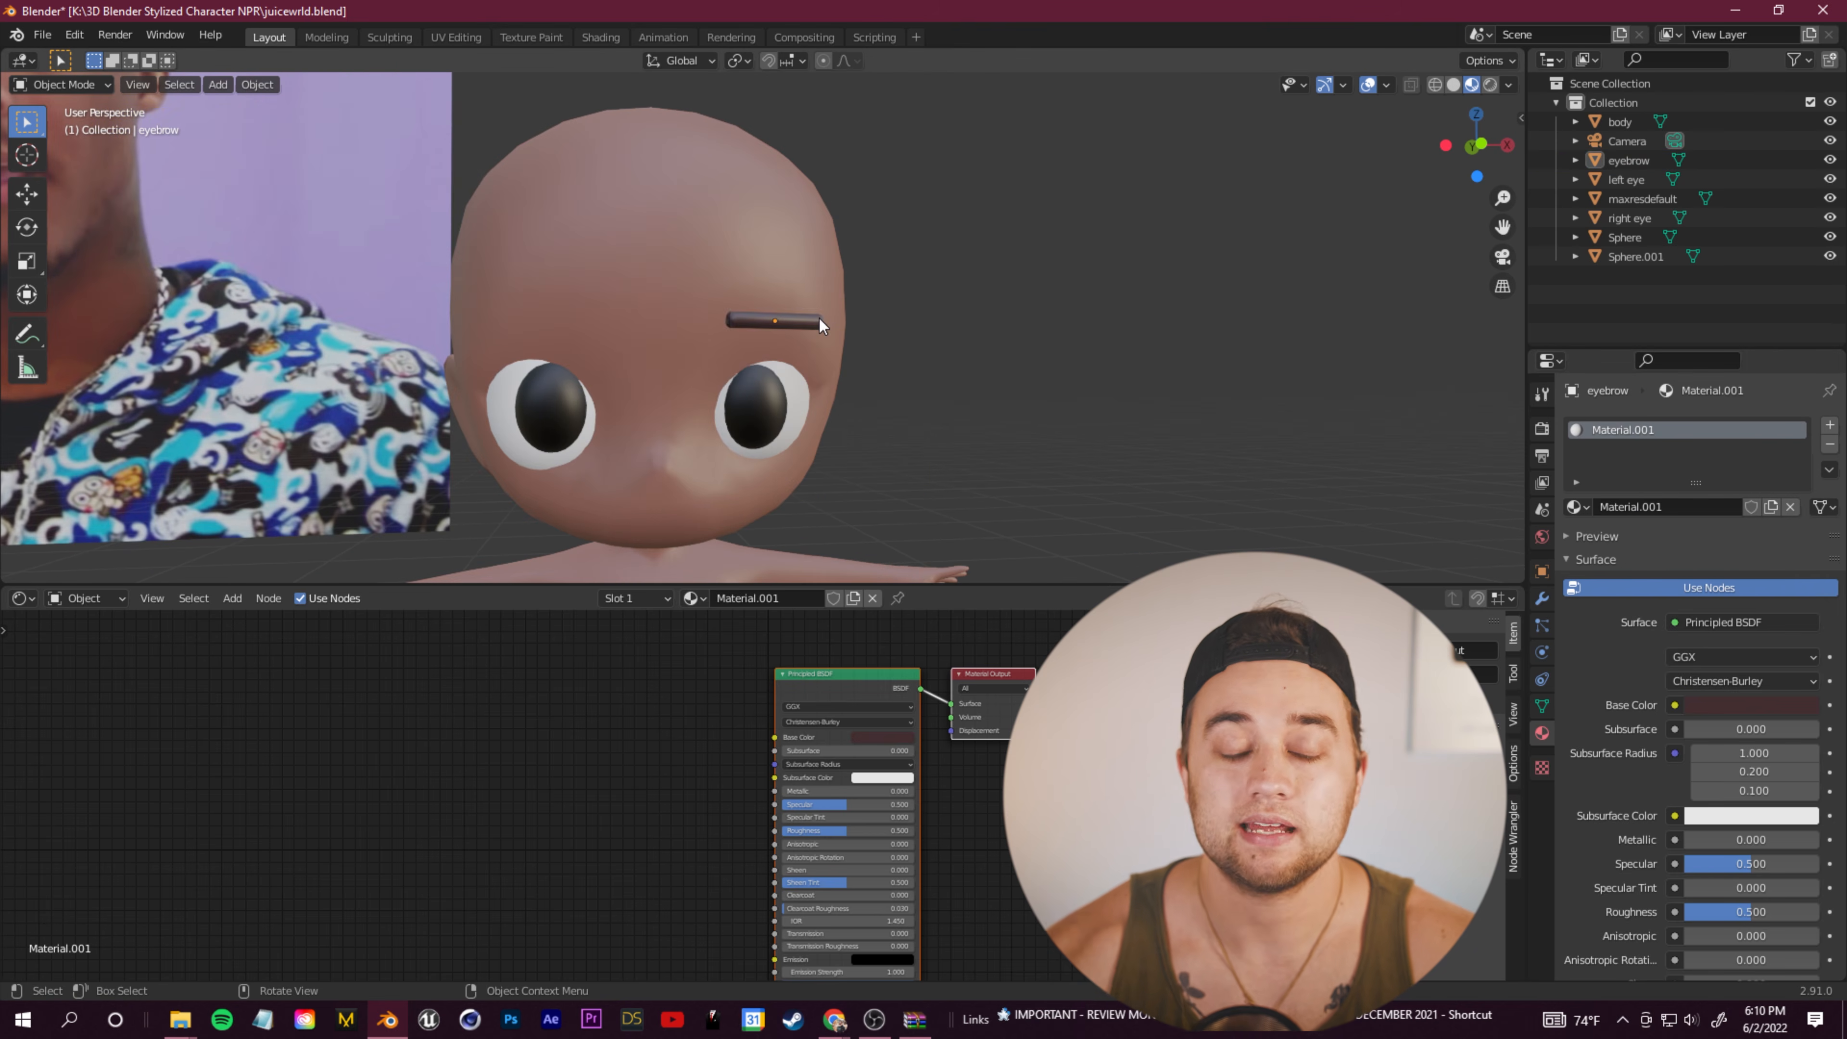
Step: Duplicate the dark eyebrow and place the copy above the other eye
left_click(813, 321)
key("ctrl+c")
key("ctrl+v")
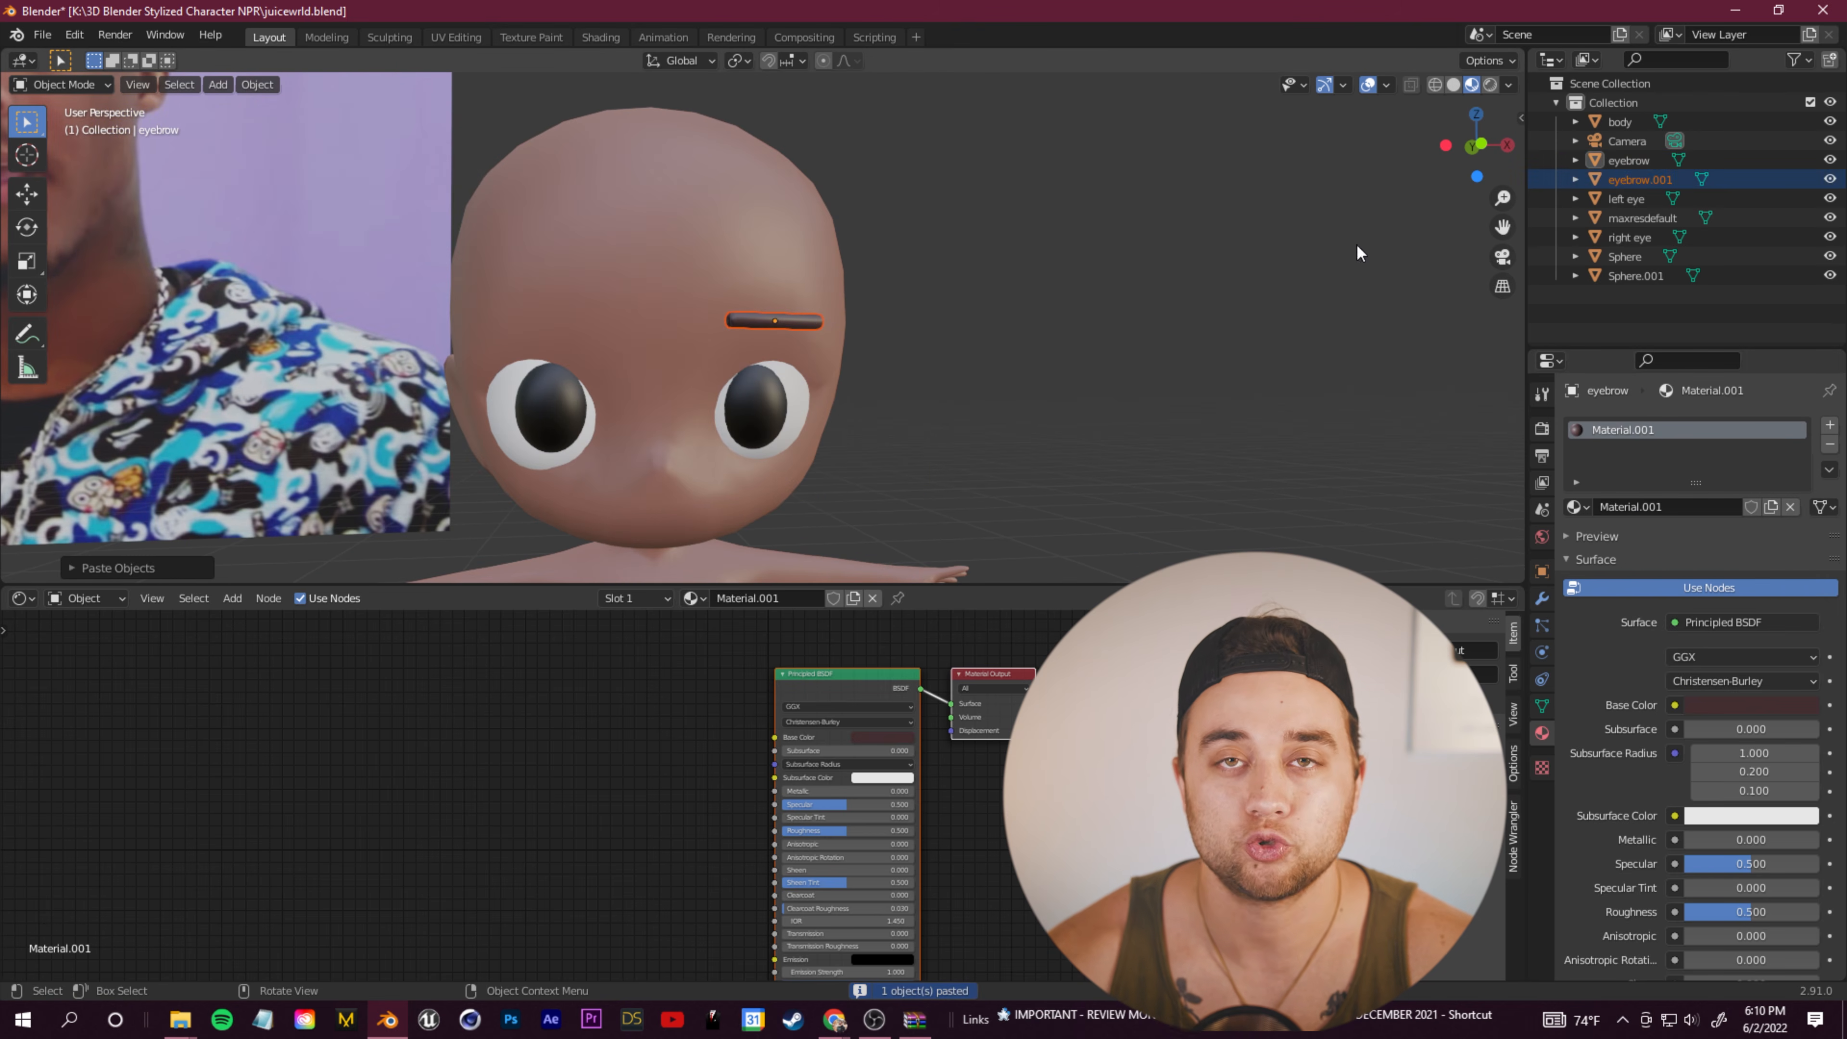
key("g")
left_click(550, 308)
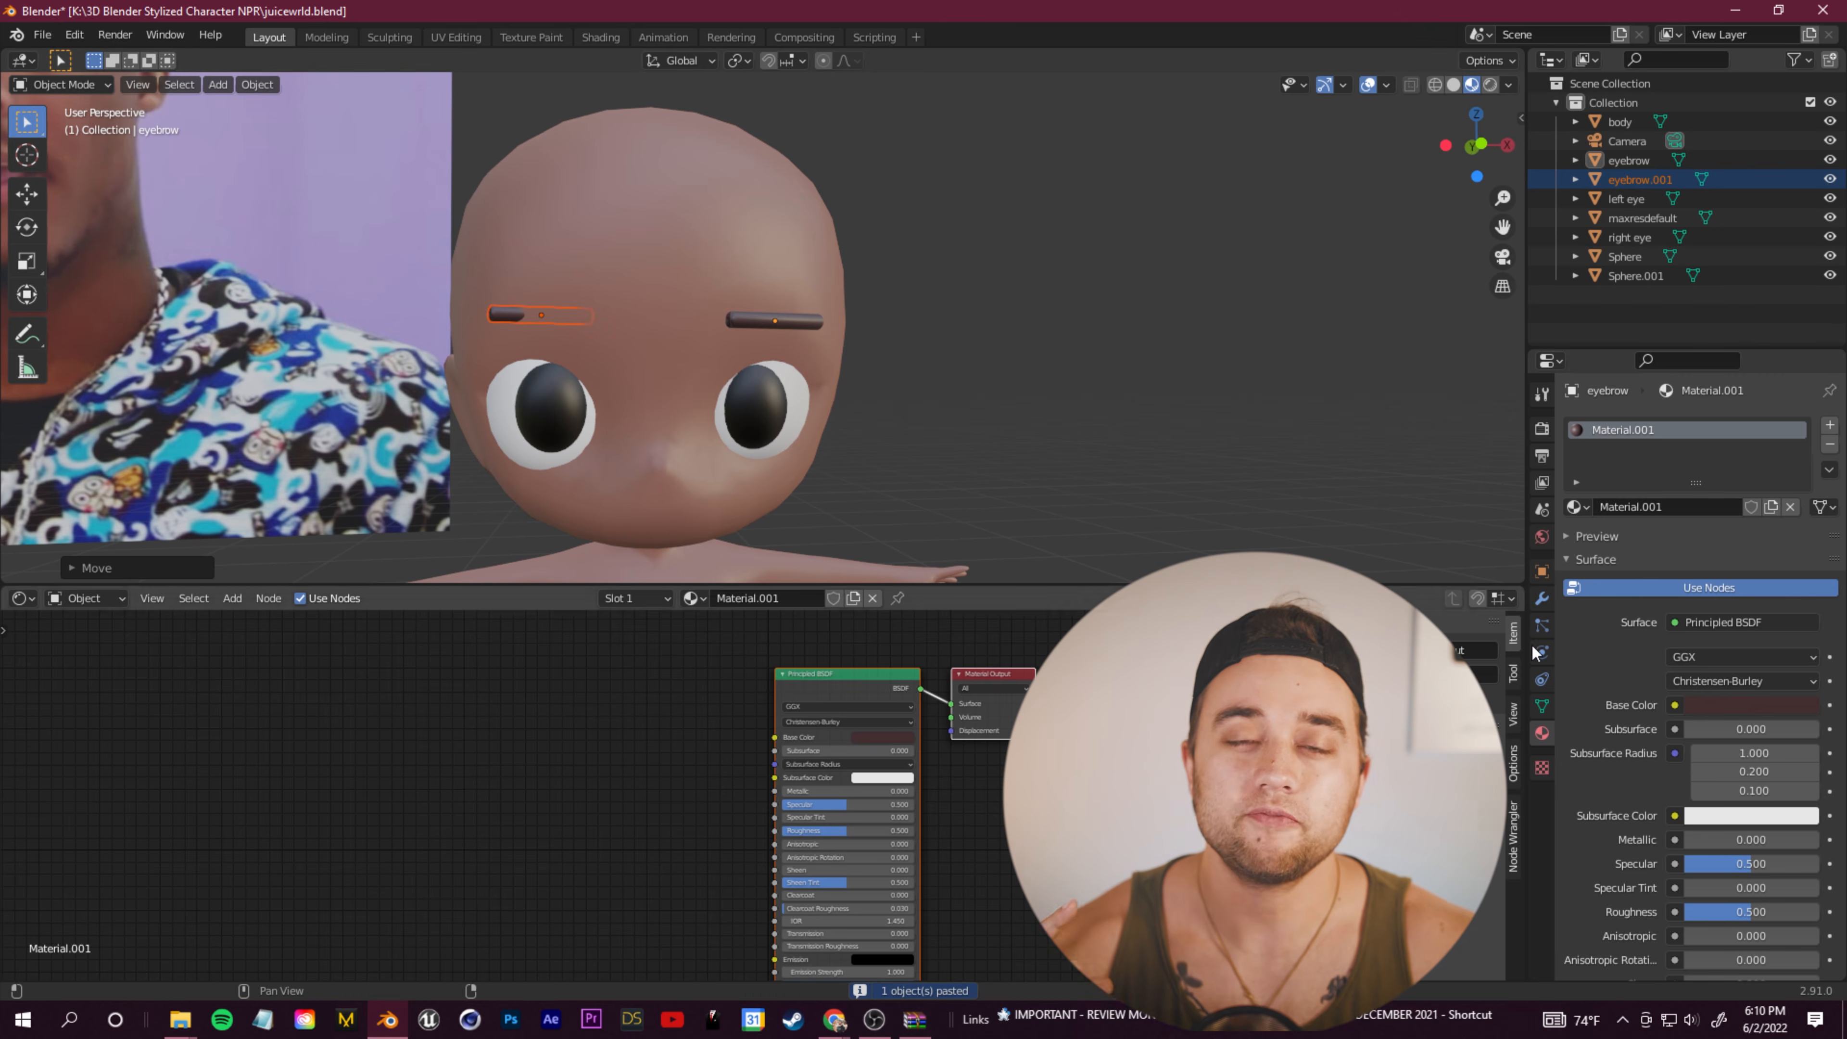
Step: Adjust the copied eyebrow's location to Y -0.29734 m and Z 1.2463 m so it sits on the forehead surface
left_click(1543, 572)
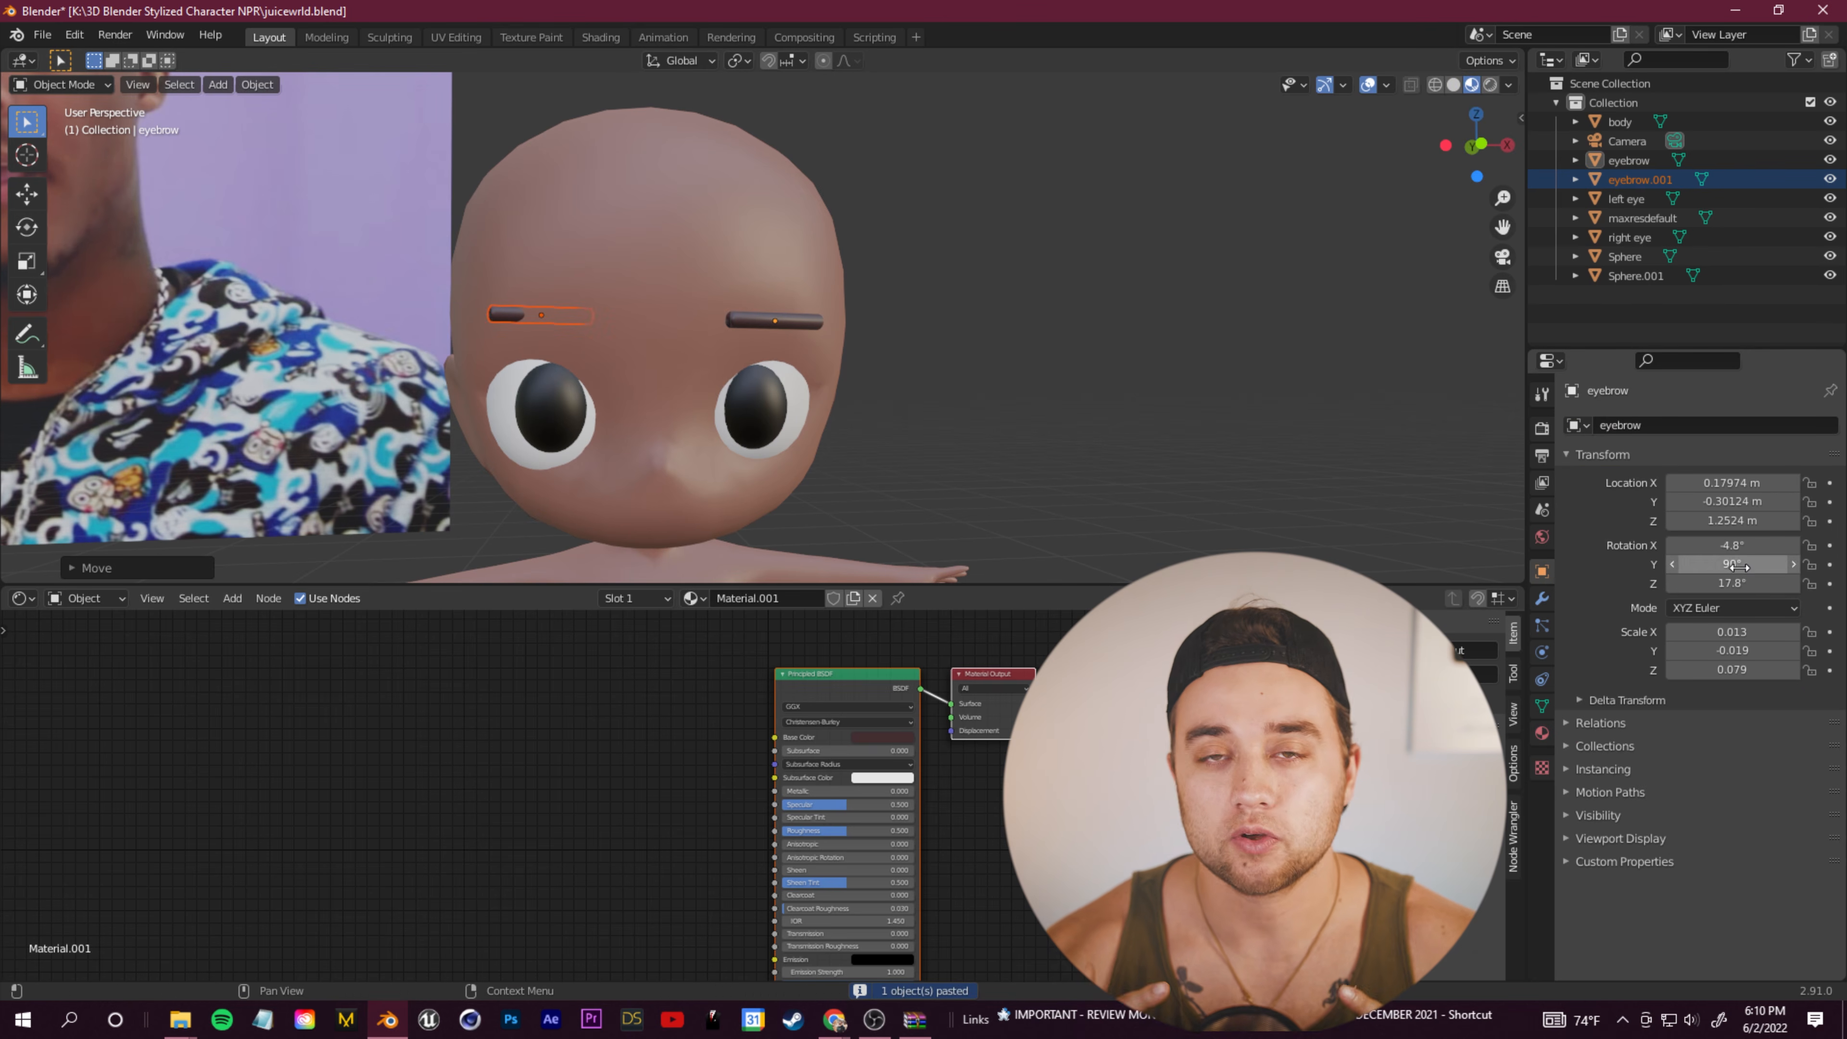
left_click_drag(1728, 564, 1738, 564)
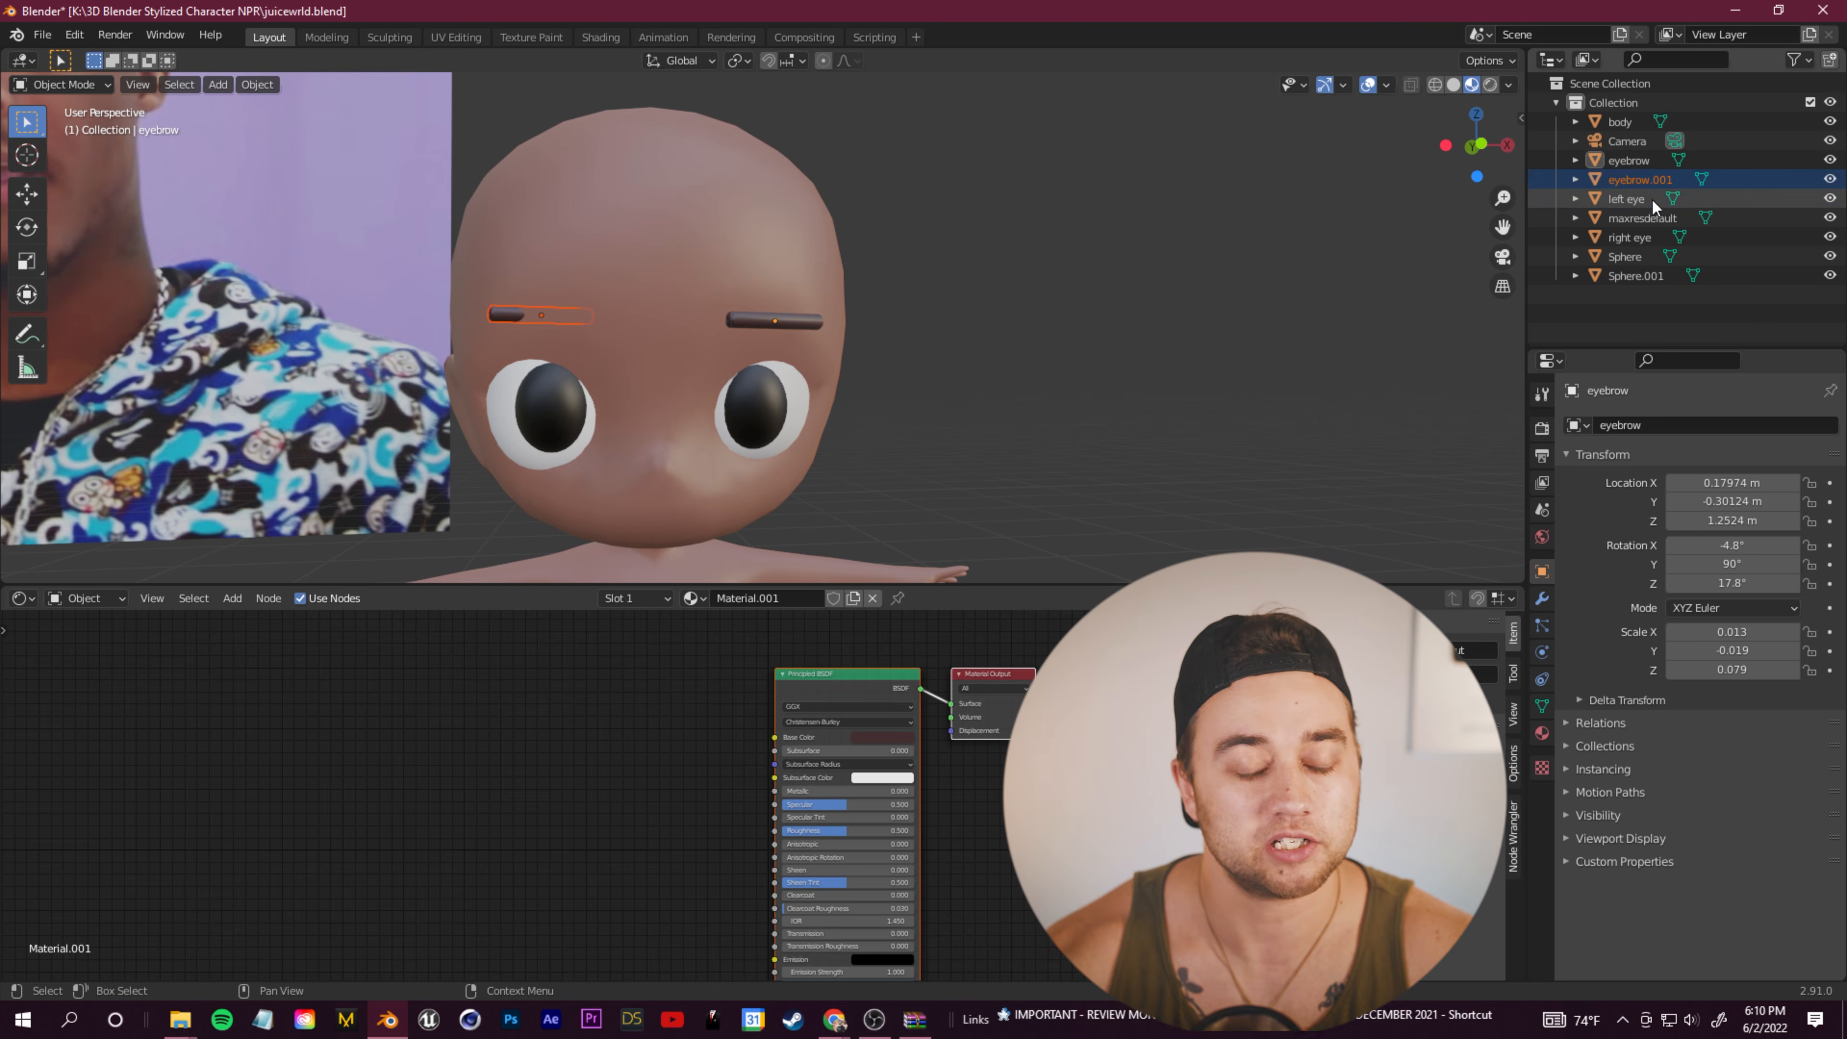
left_click(1639, 179)
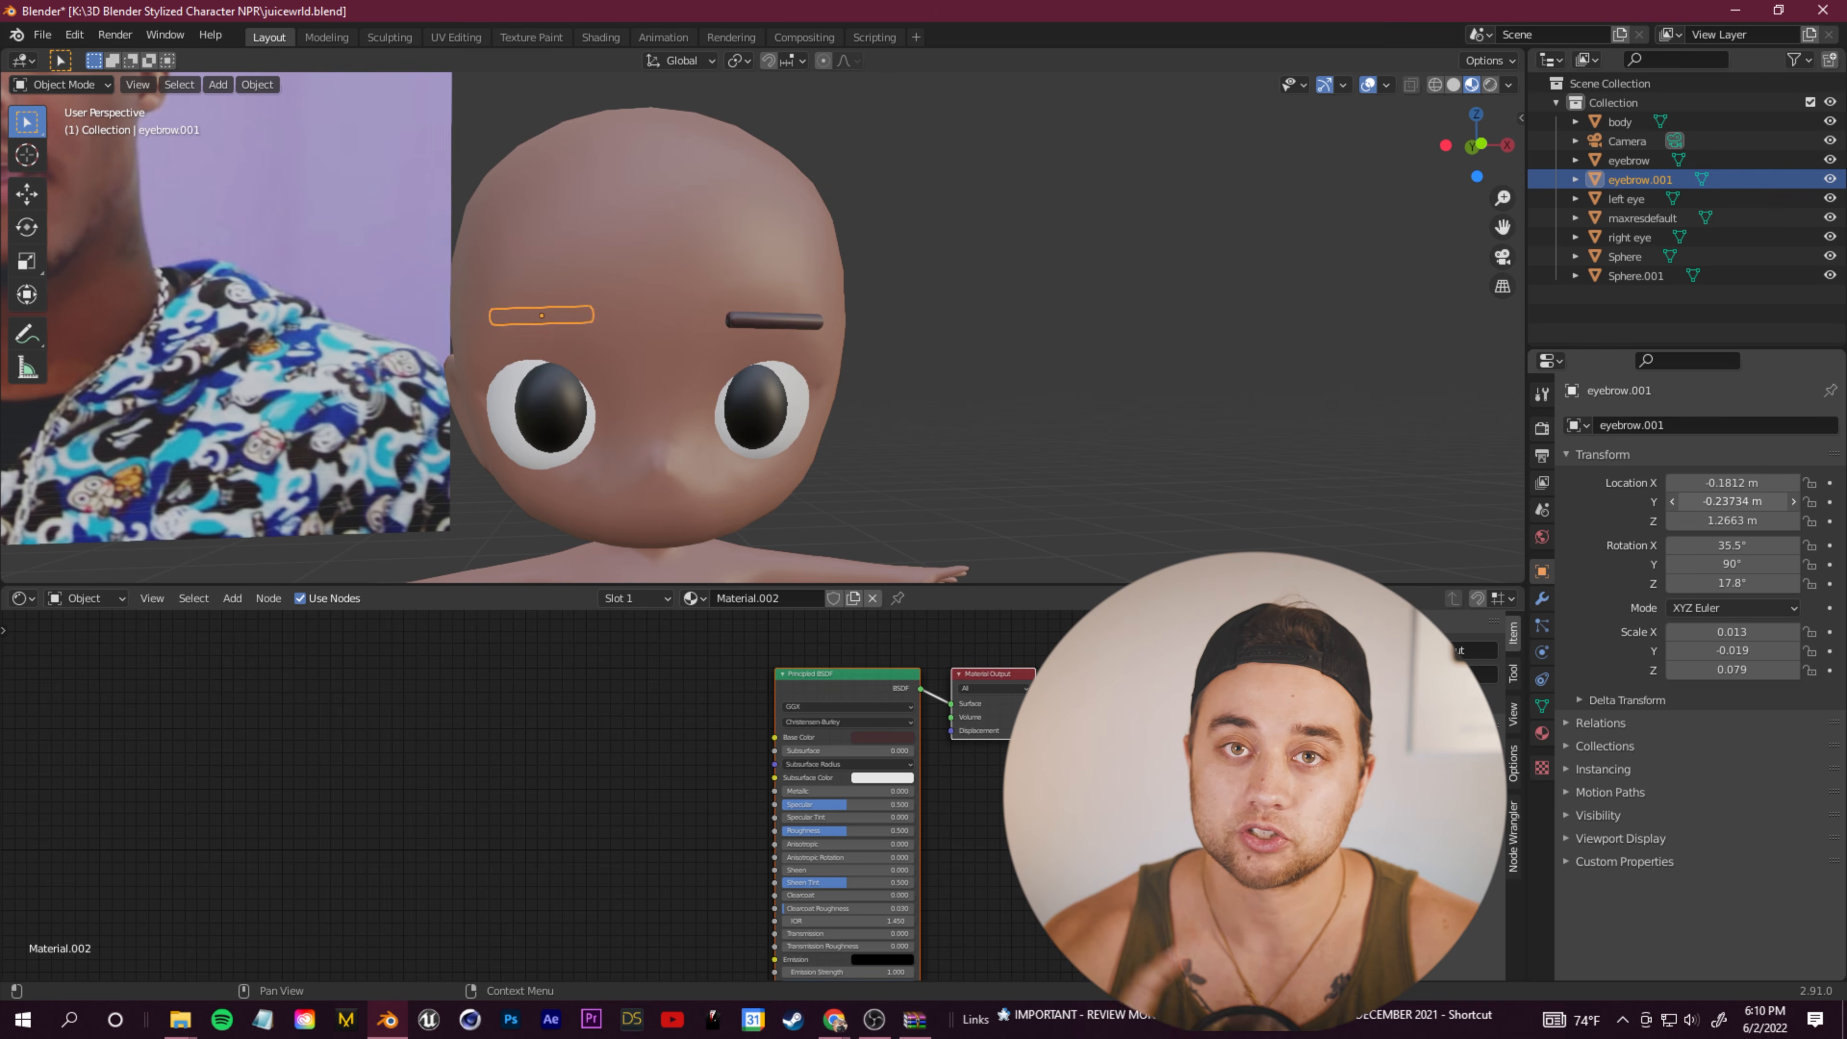
left_click_drag(1730, 482, 1747, 521)
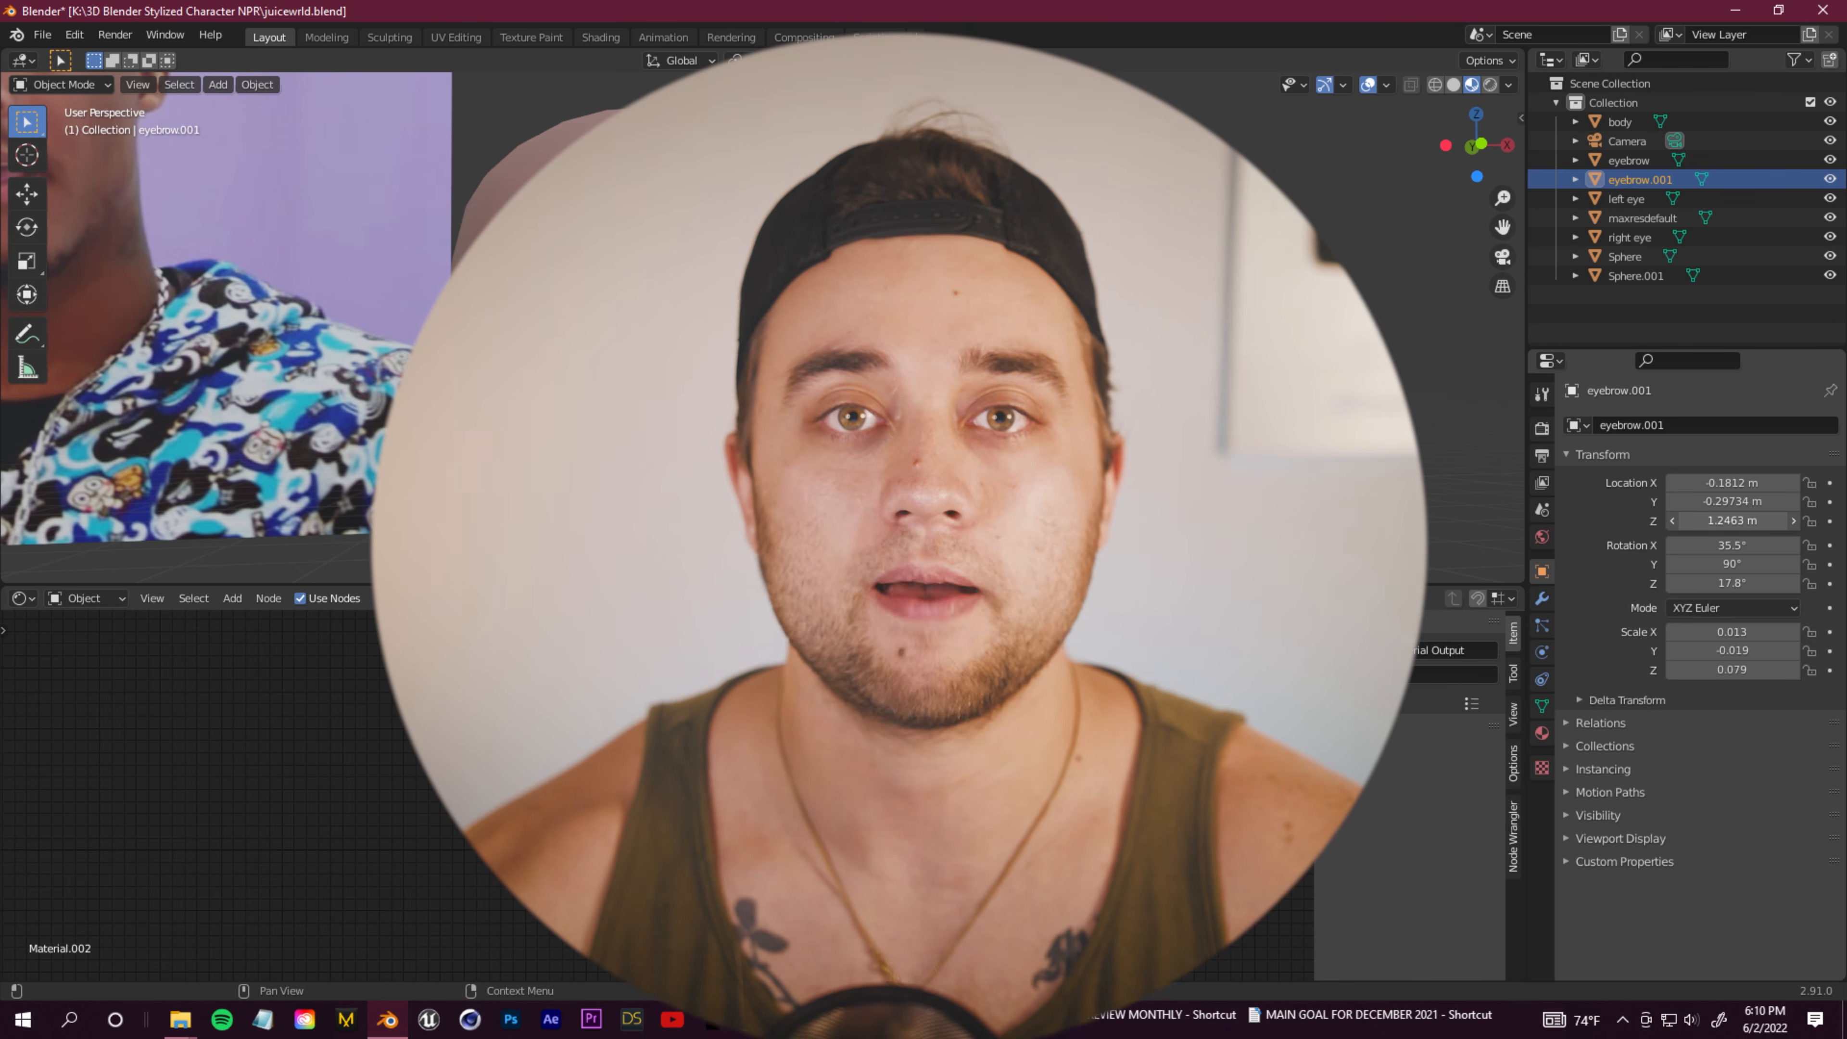
left_click(1163, 312)
middle_click_drag(1055, 327, 1229, 328)
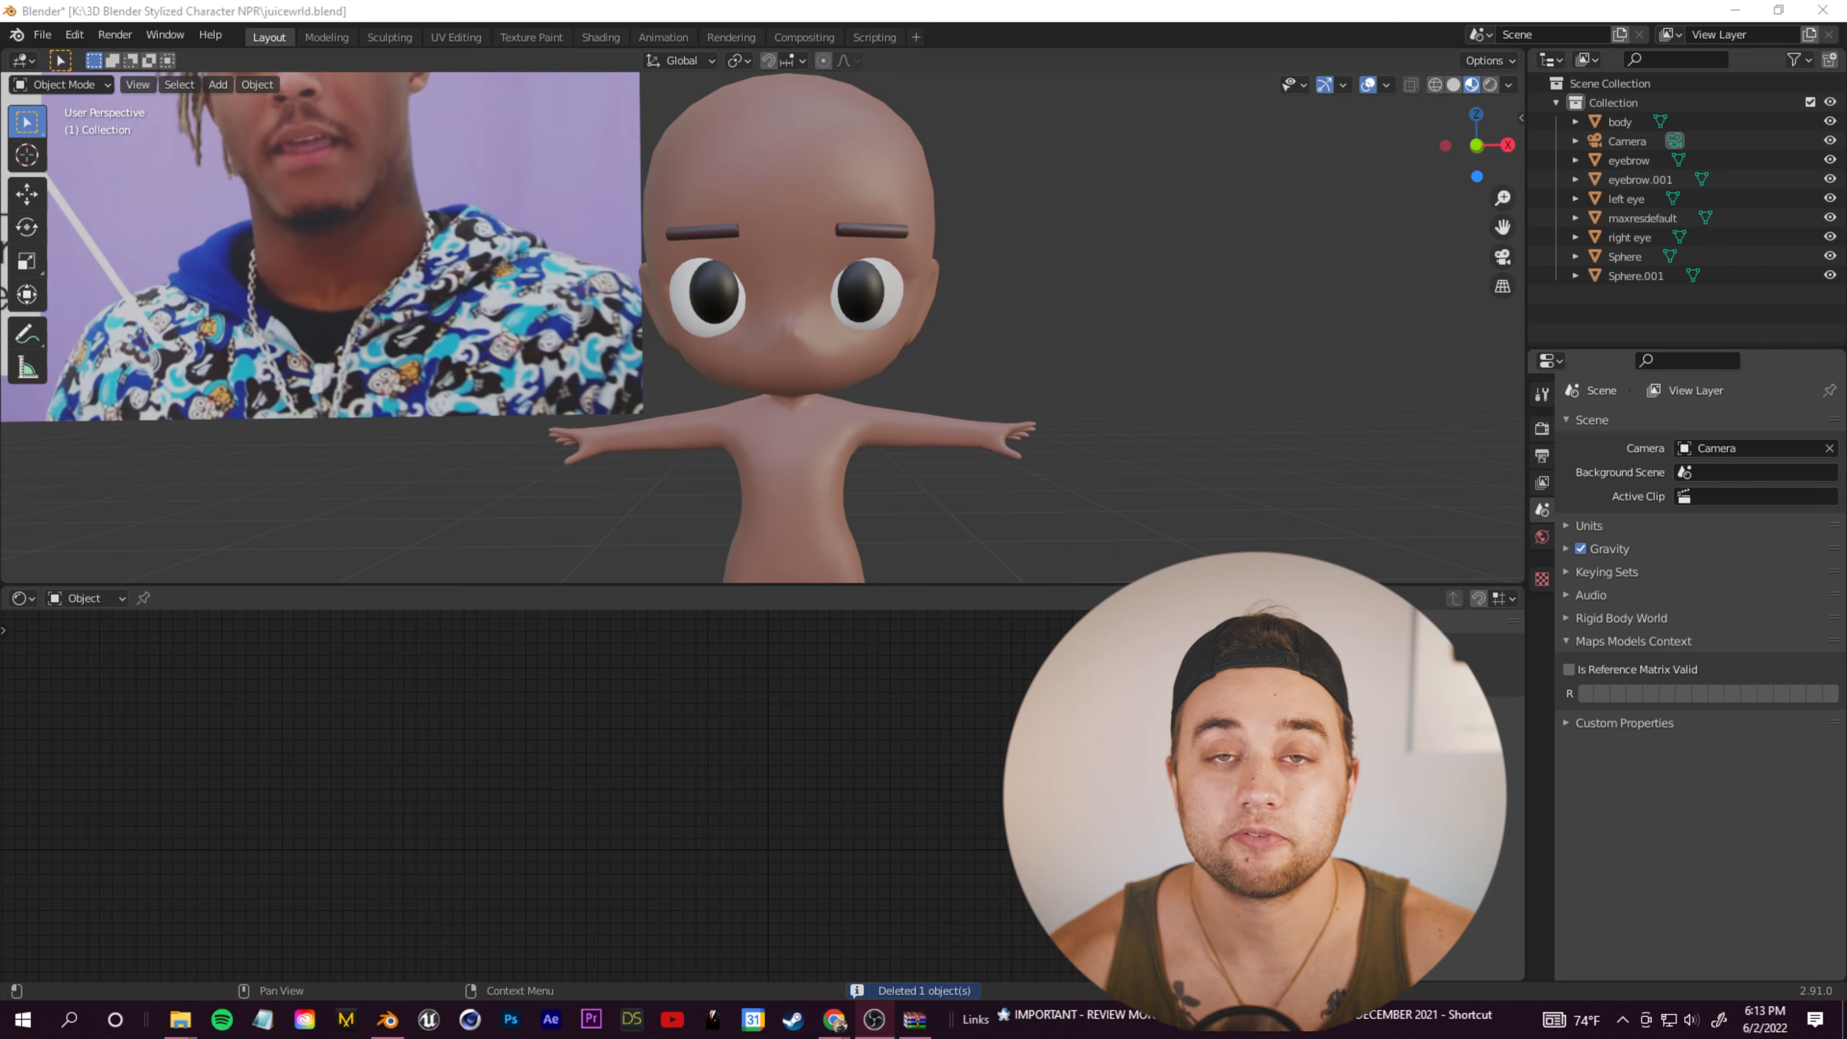
Step: Duplicate one eyebrow, move the copy just below the head, and rename it "mustache"
left_click(1714, 104)
left_click(701, 236)
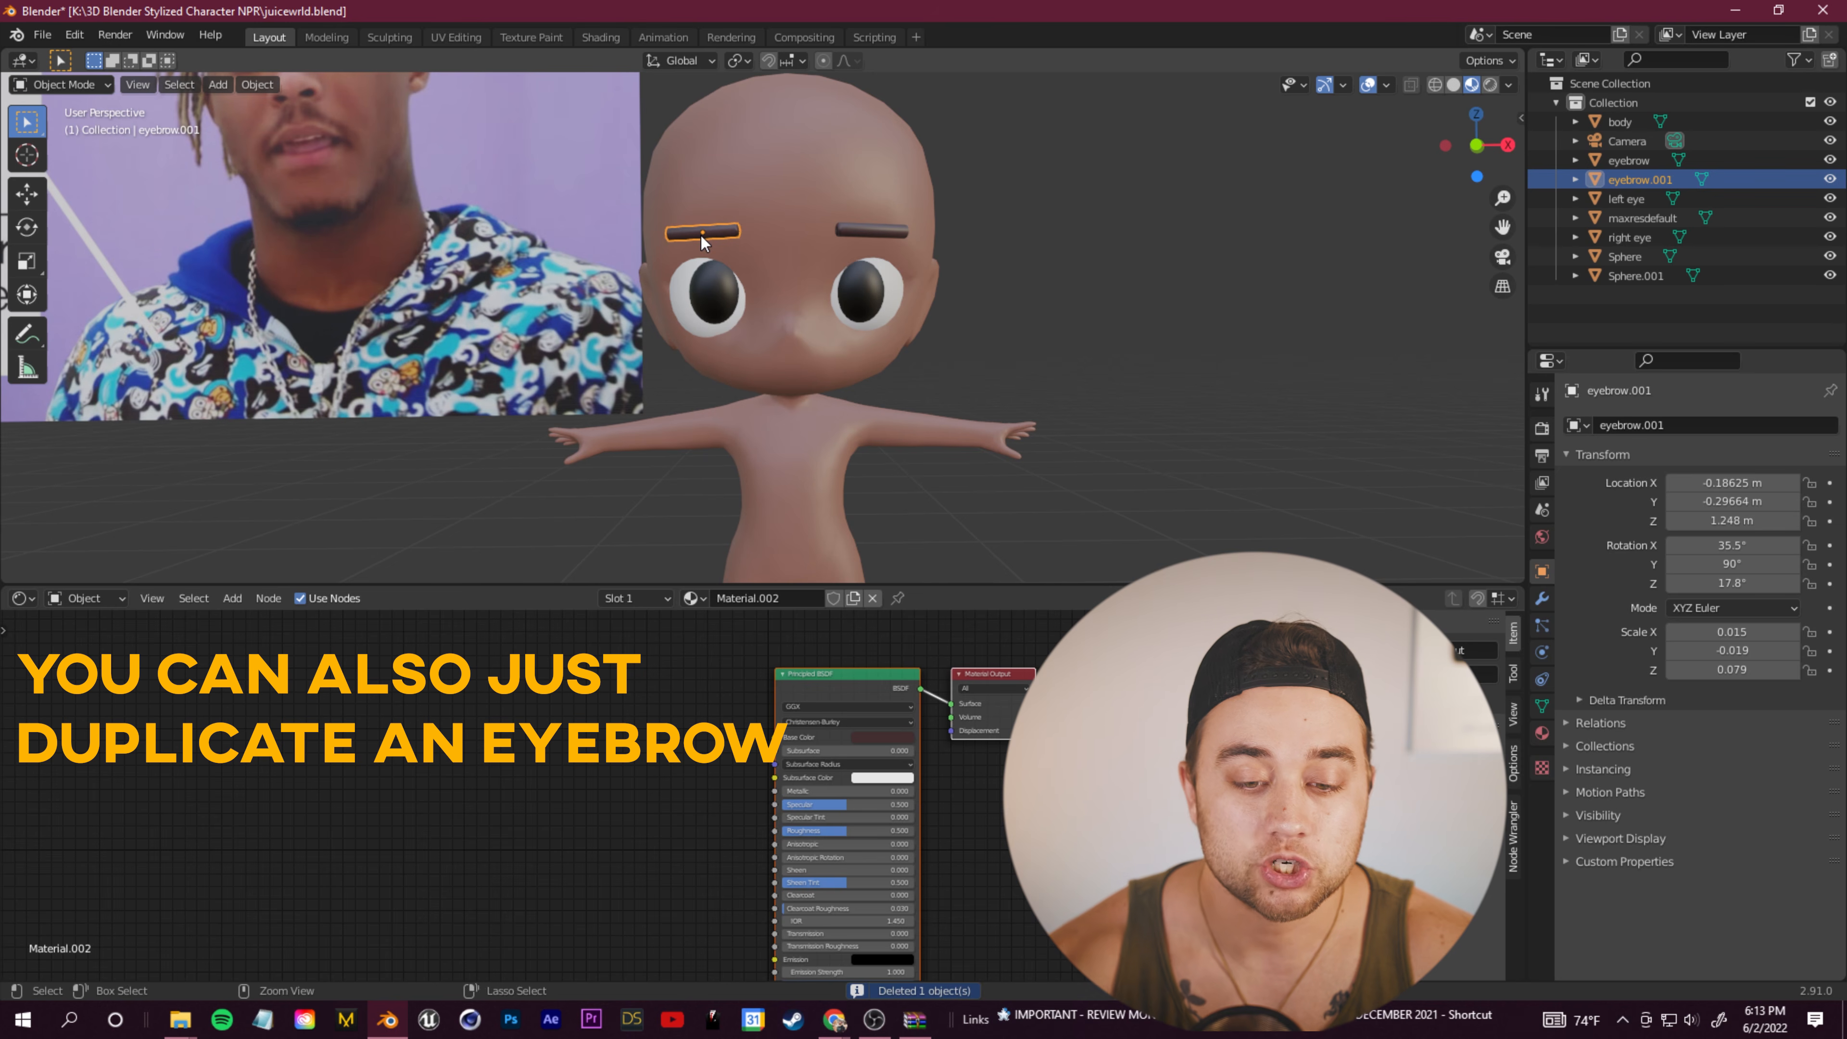
key("ctrl+c")
key("ctrl+v")
key("g")
left_click(731, 399)
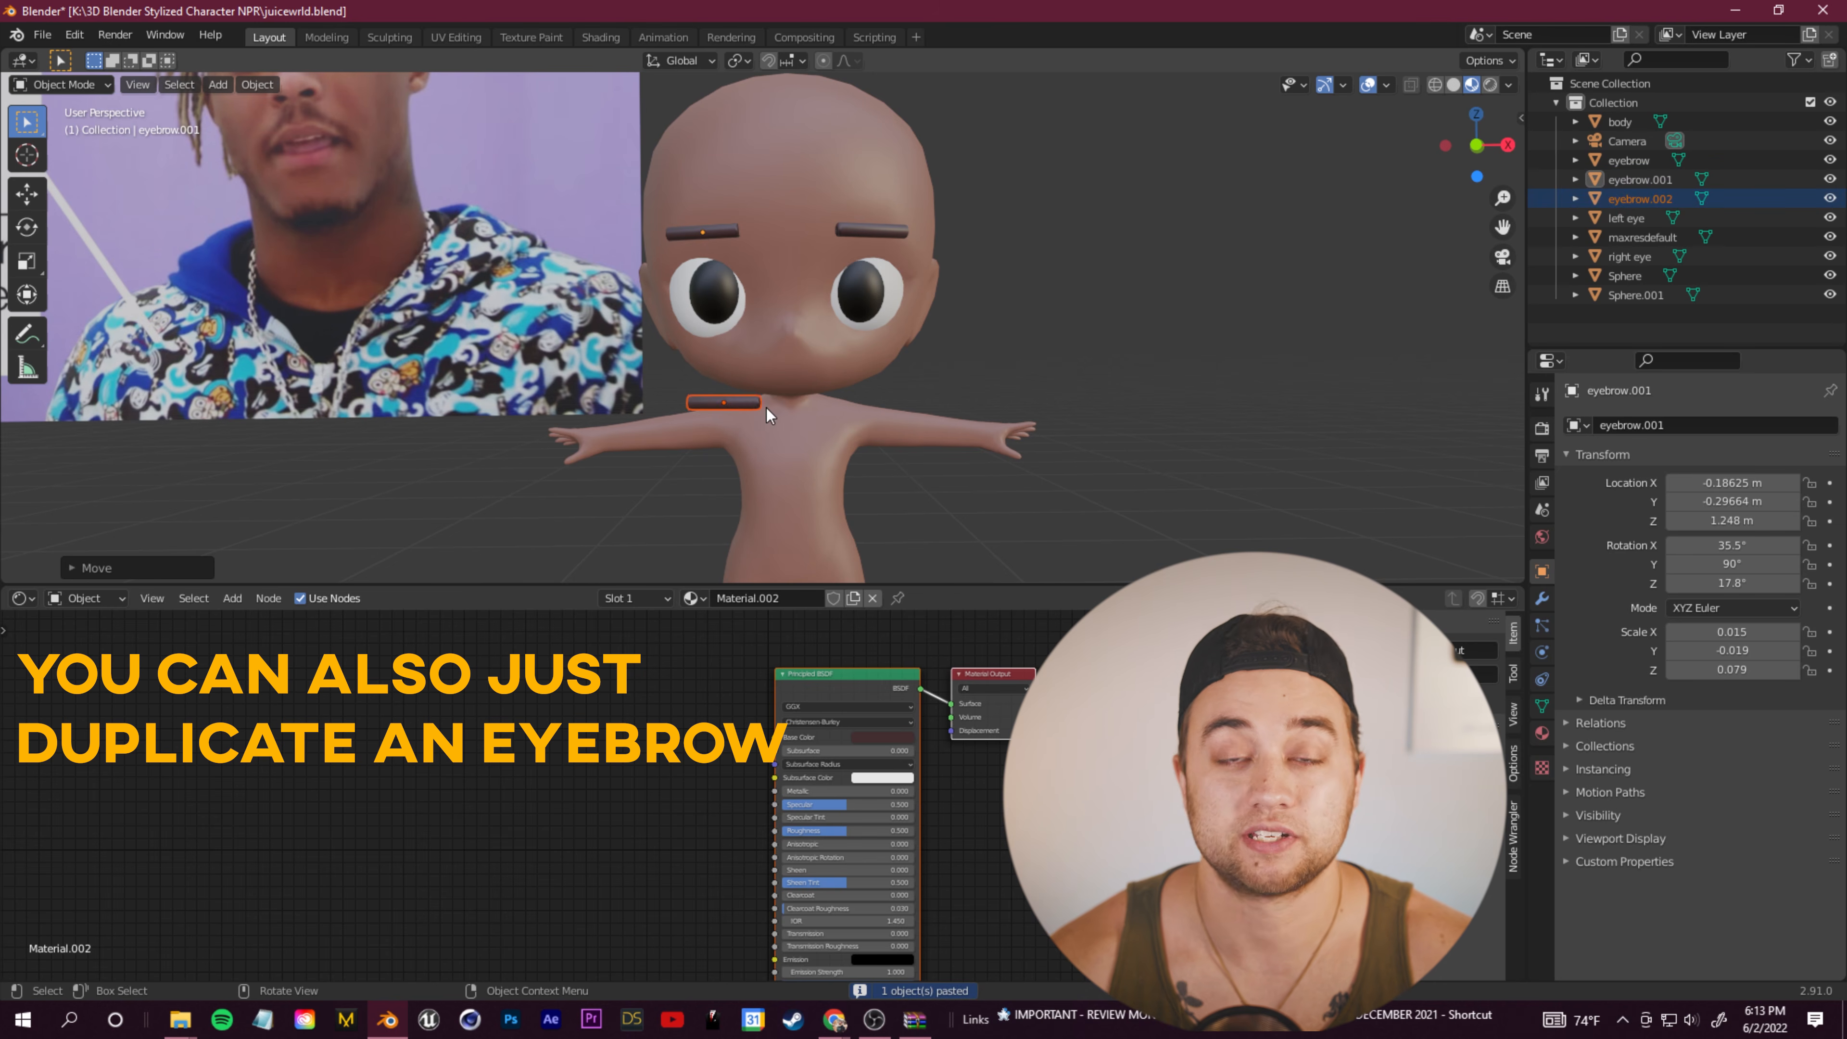
scroll(778, 437, "up", 3)
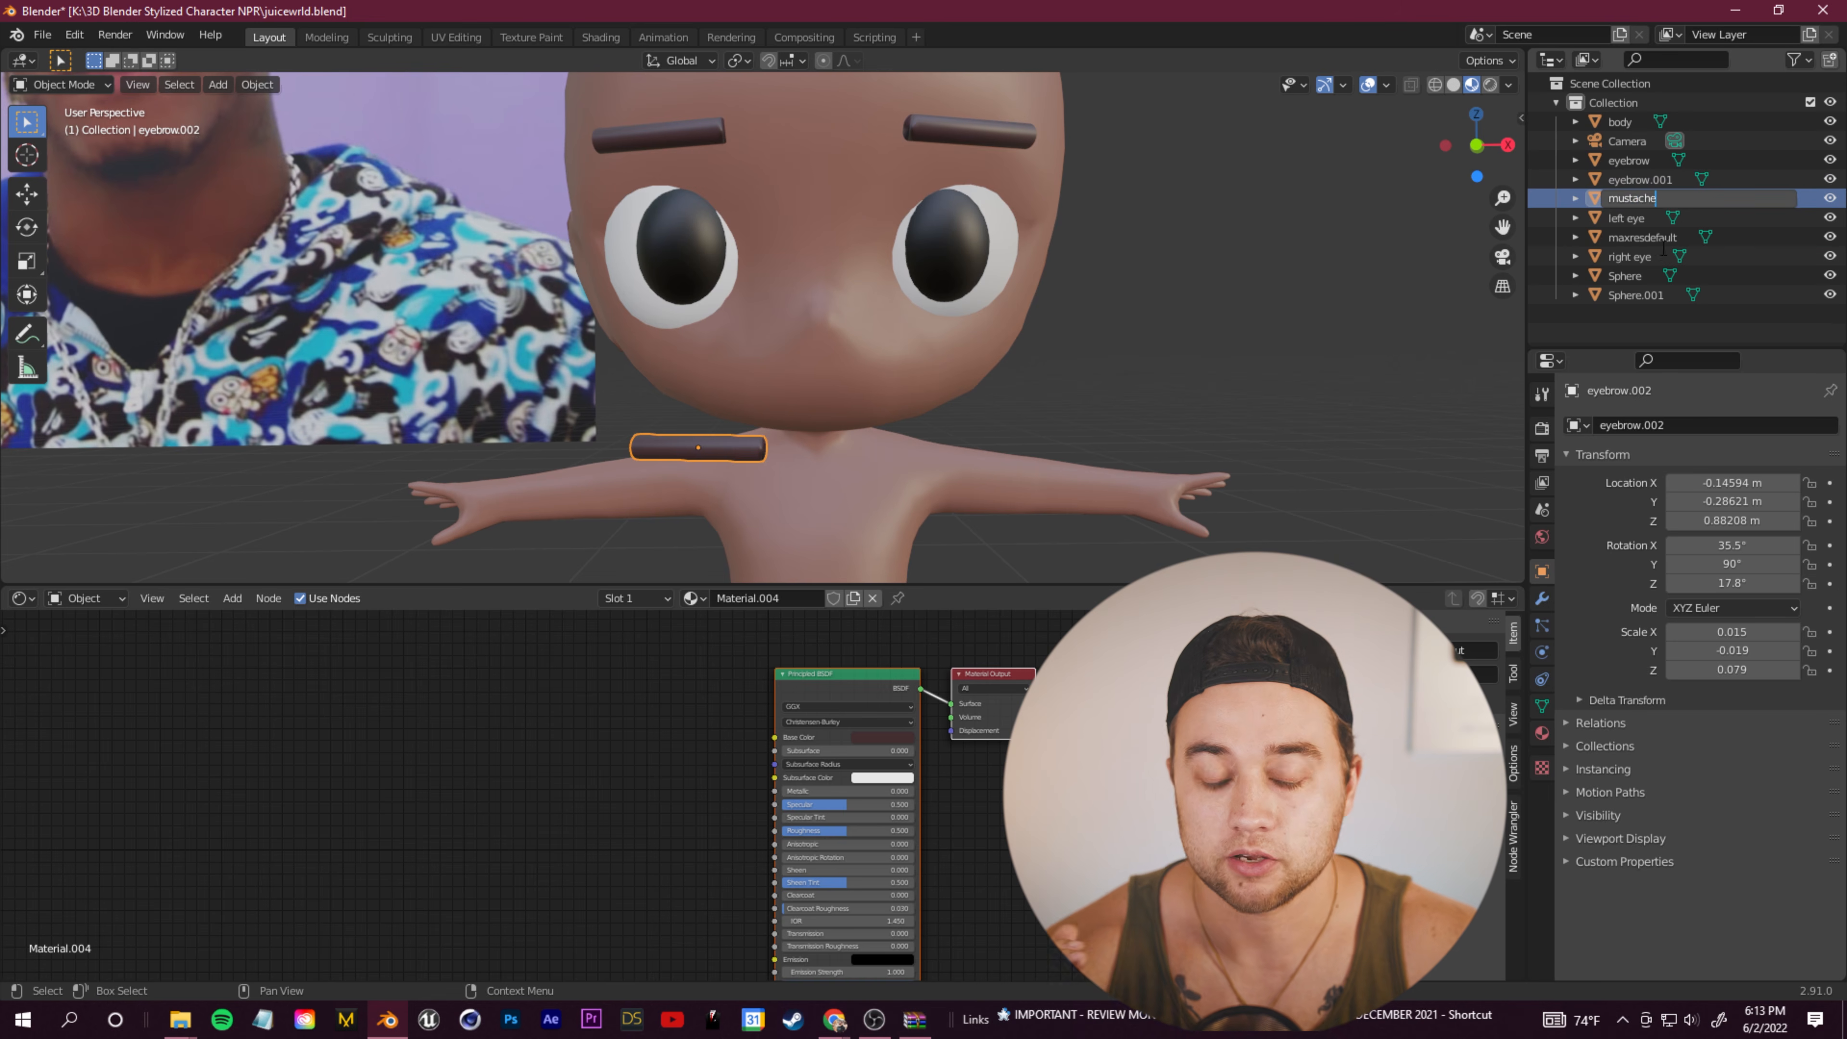
key("Return")
Step: Select the mustache cylinder and compare the character's face with the reference photo
left_click(730, 469)
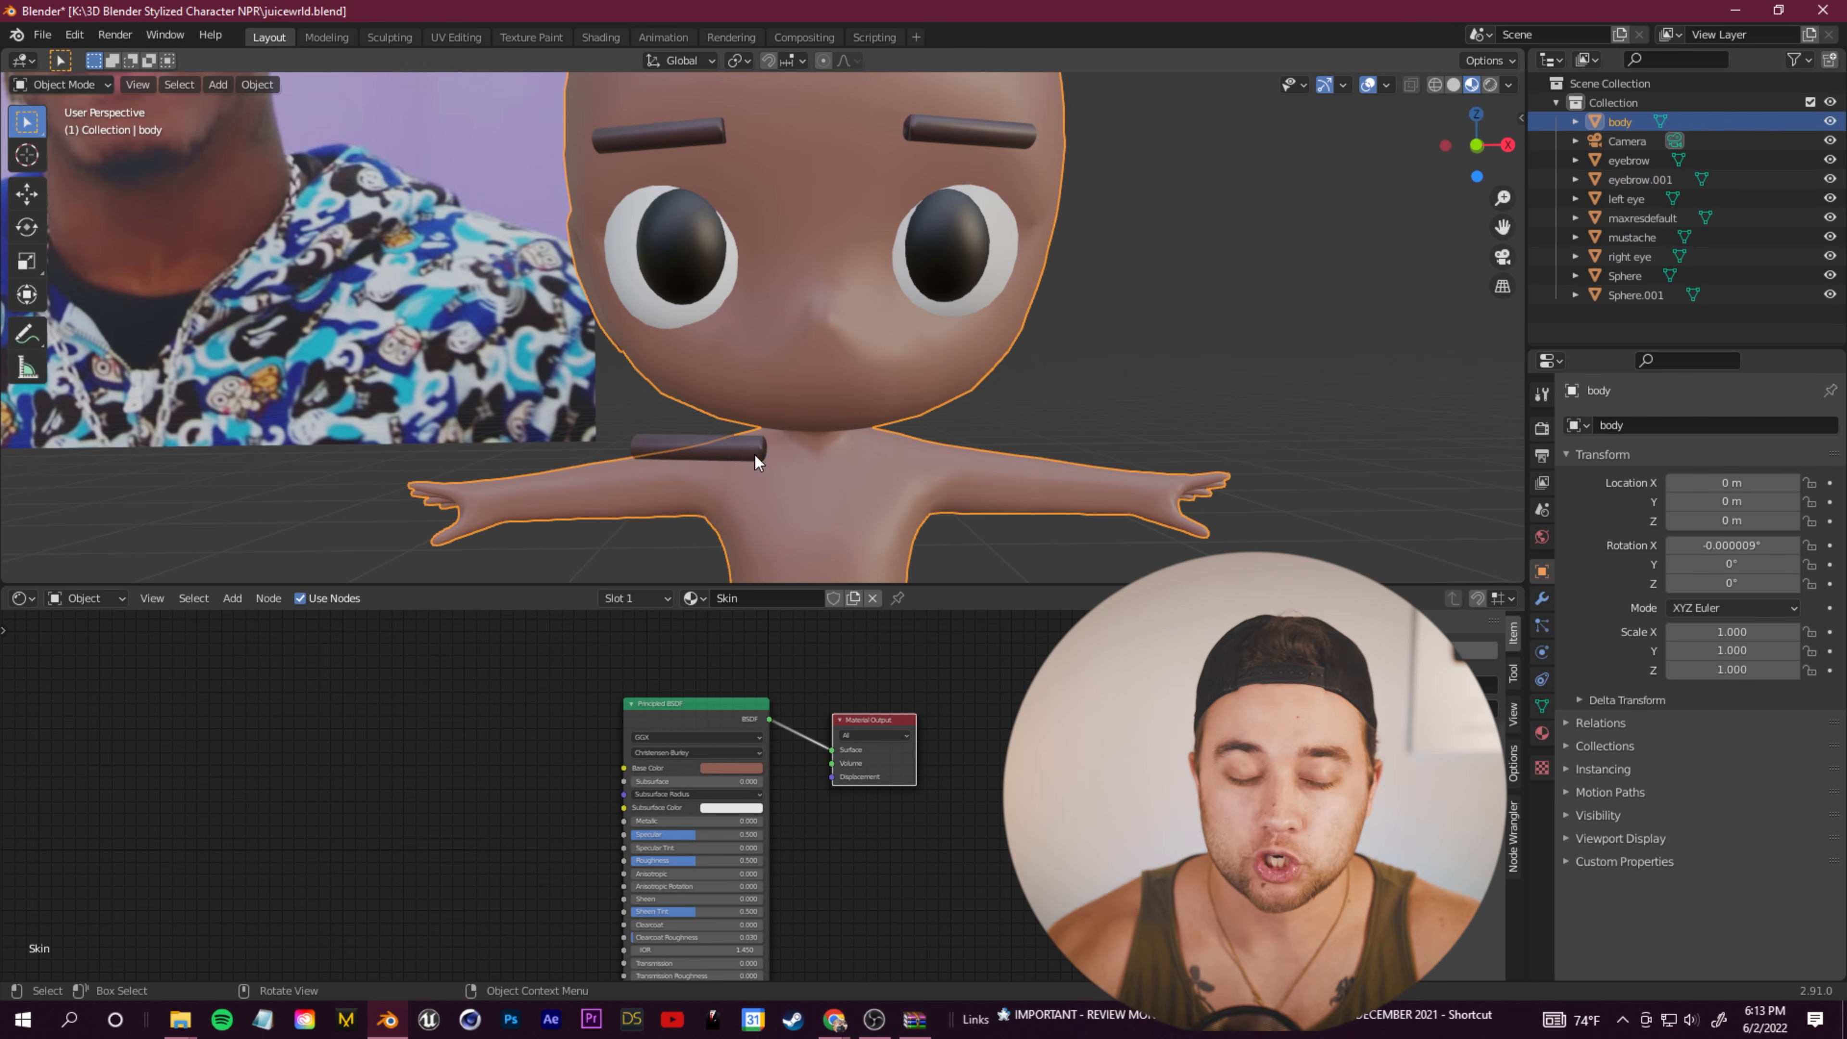
left_click(741, 449)
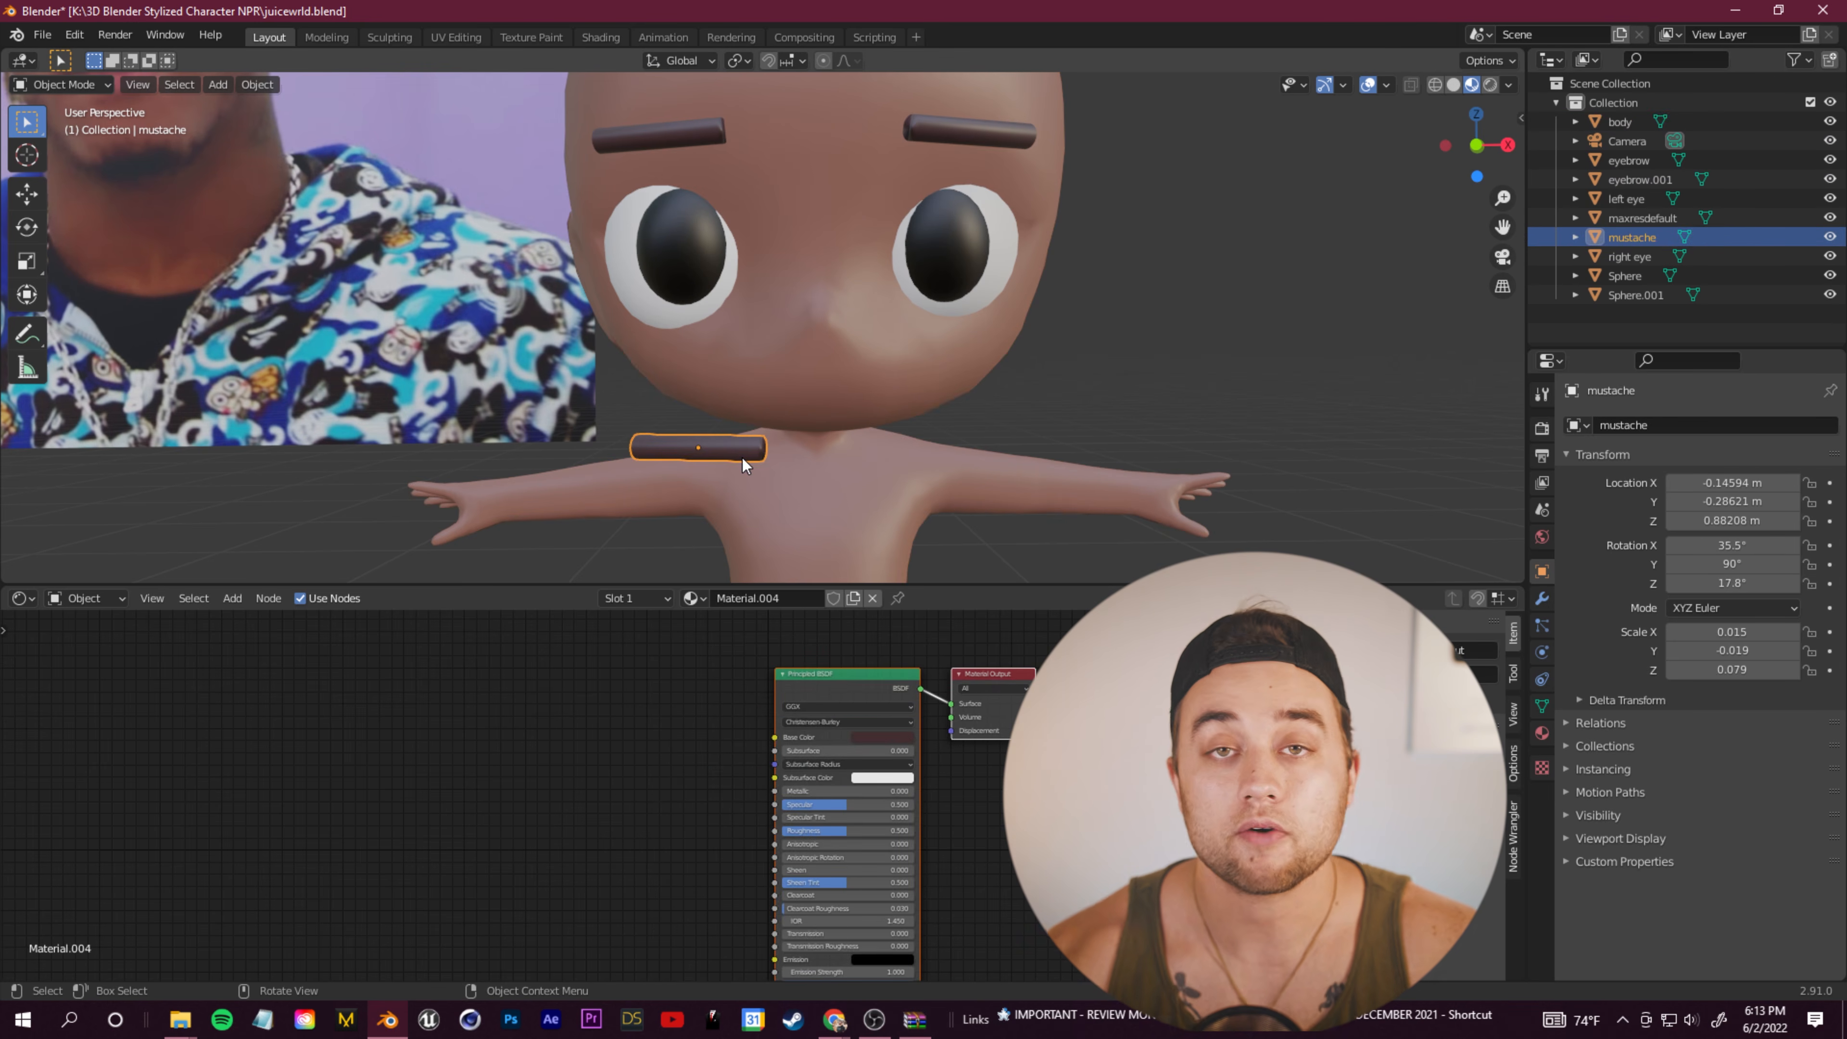
scroll(632, 368, "down", 2)
scroll(632, 369, "down", 5)
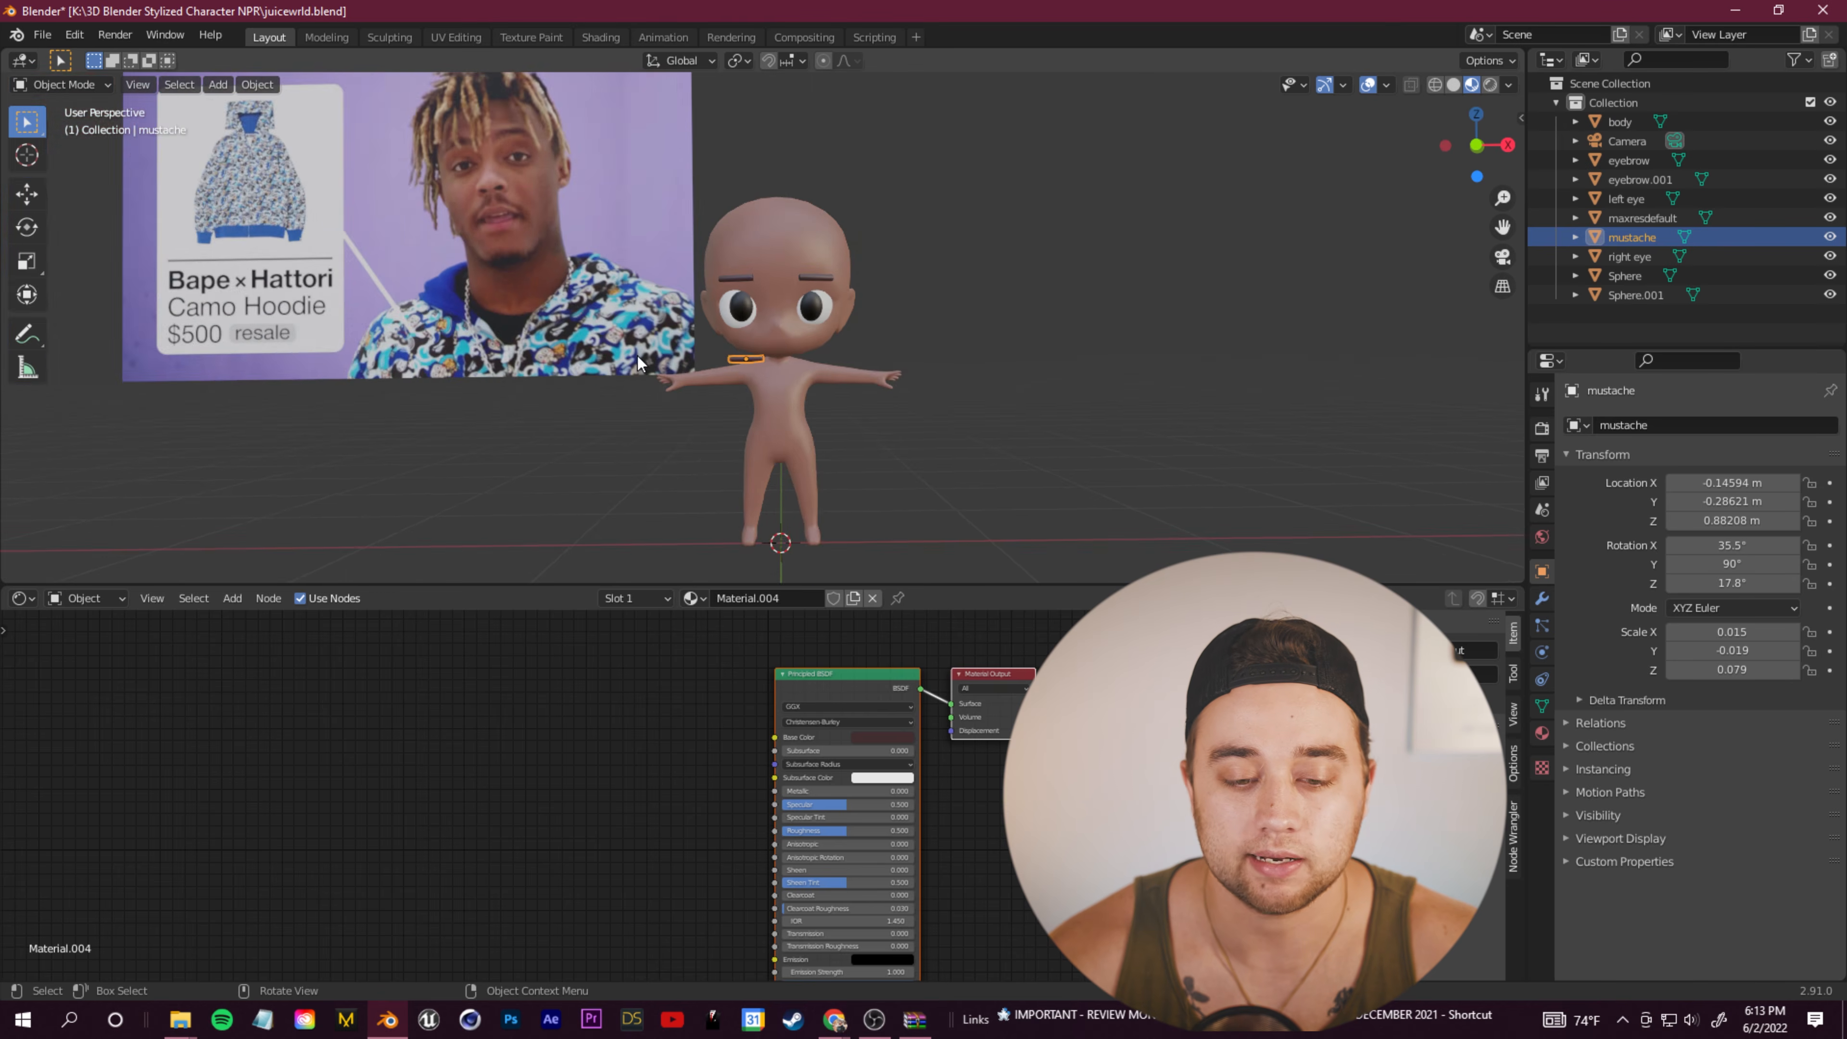
scroll(706, 416, "up", 7)
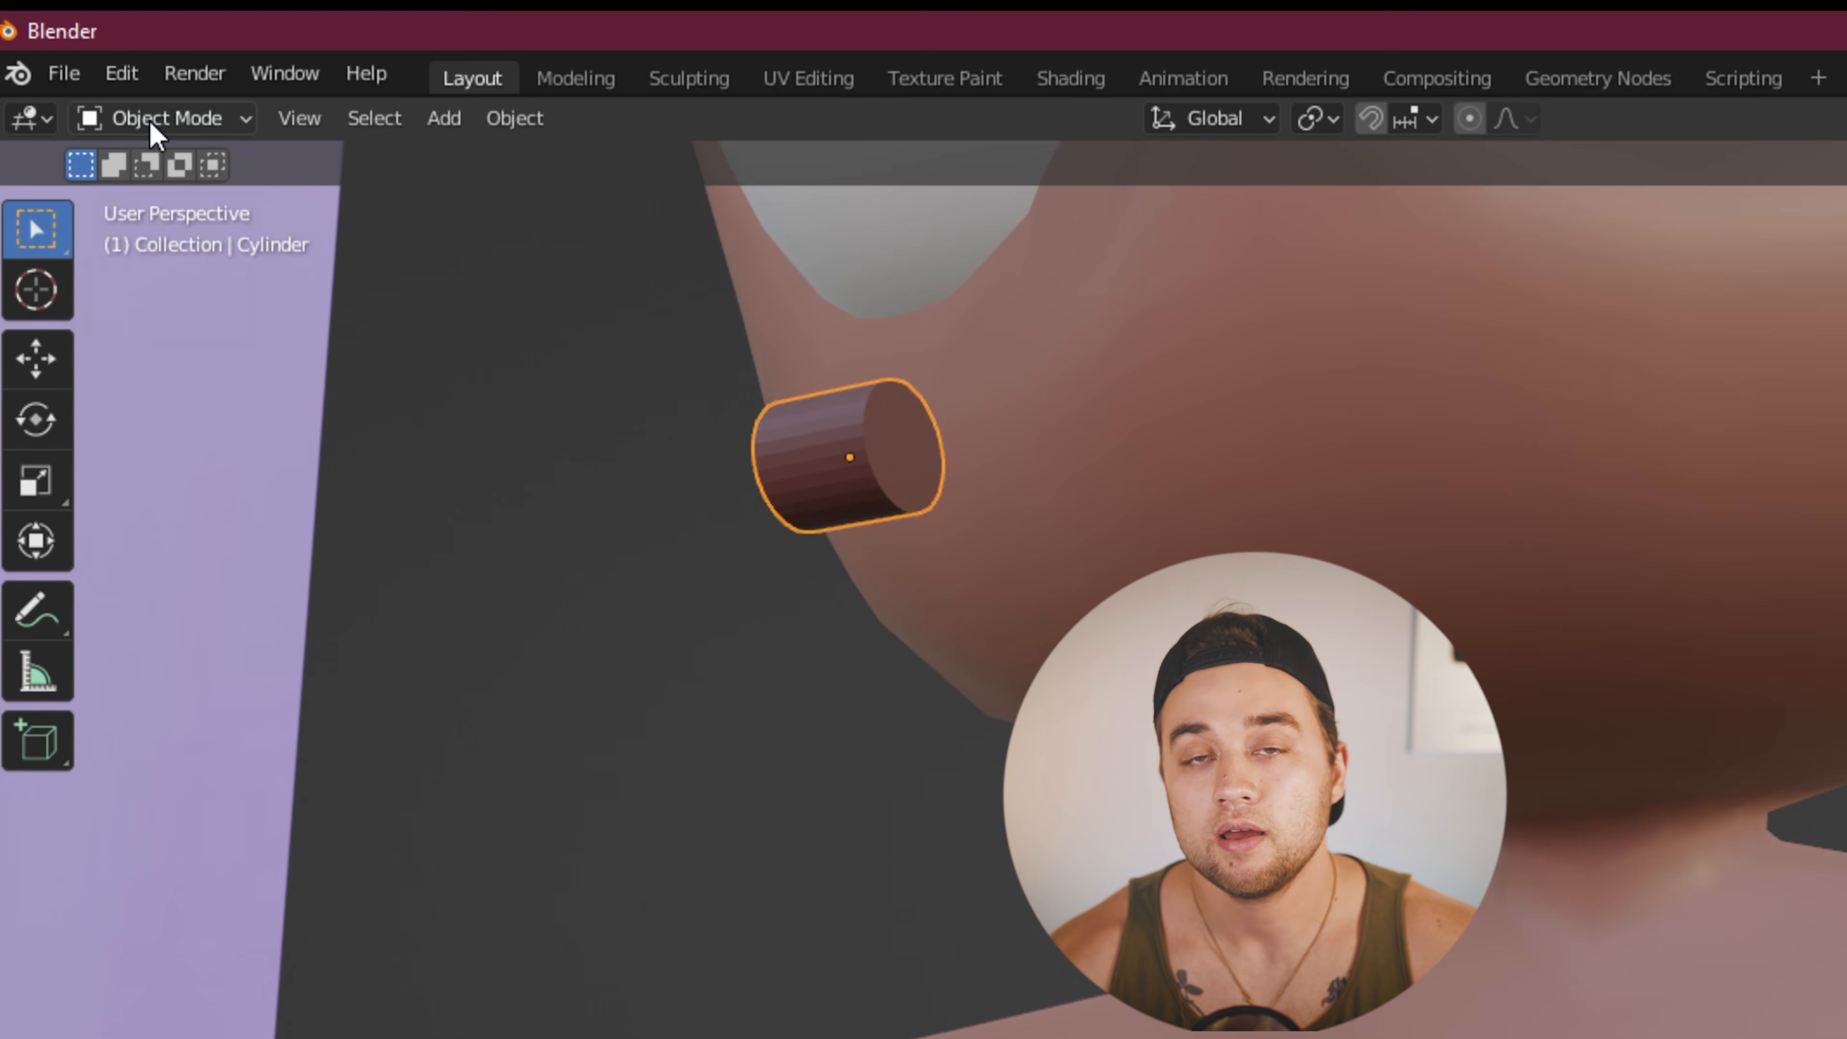
Step: Edit the short cylinder's mesh by faces and extrude its inner end cap about 0.03 m toward the middle of the face
left_click(167, 118)
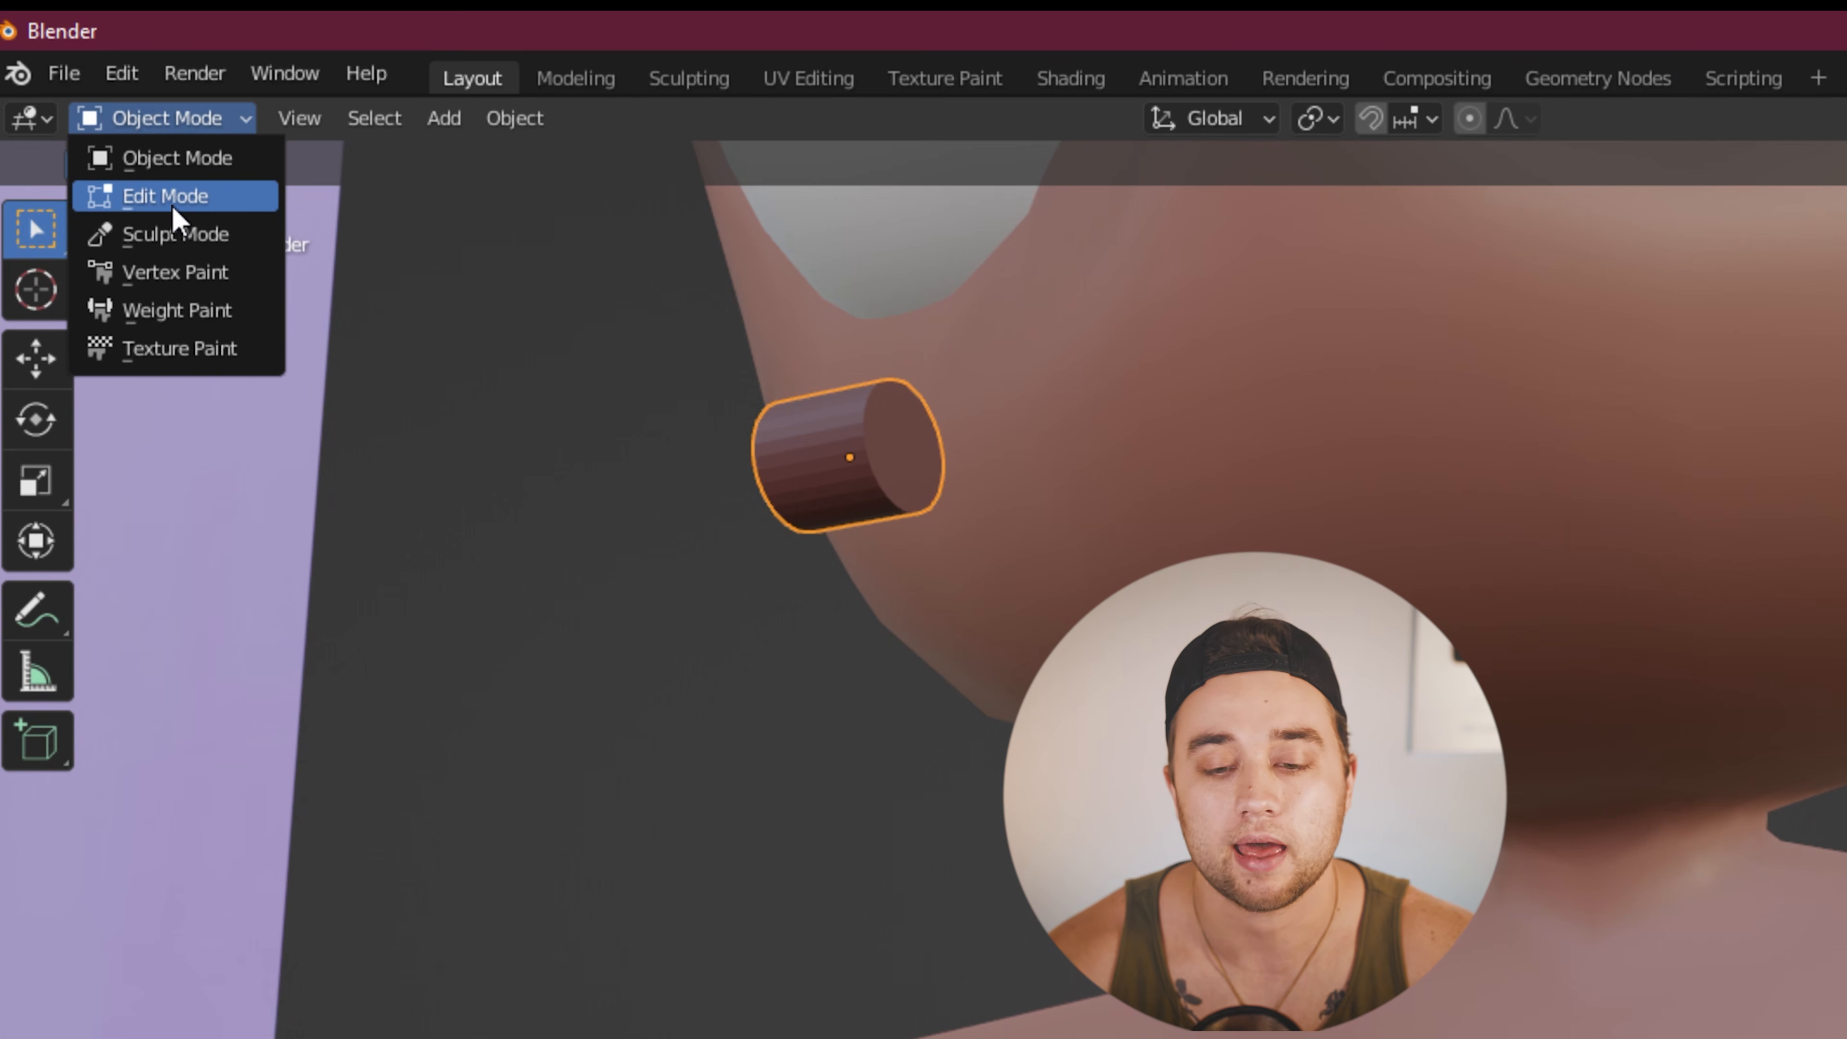
left_click(171, 204)
middle_click_drag(857, 532, 849, 547)
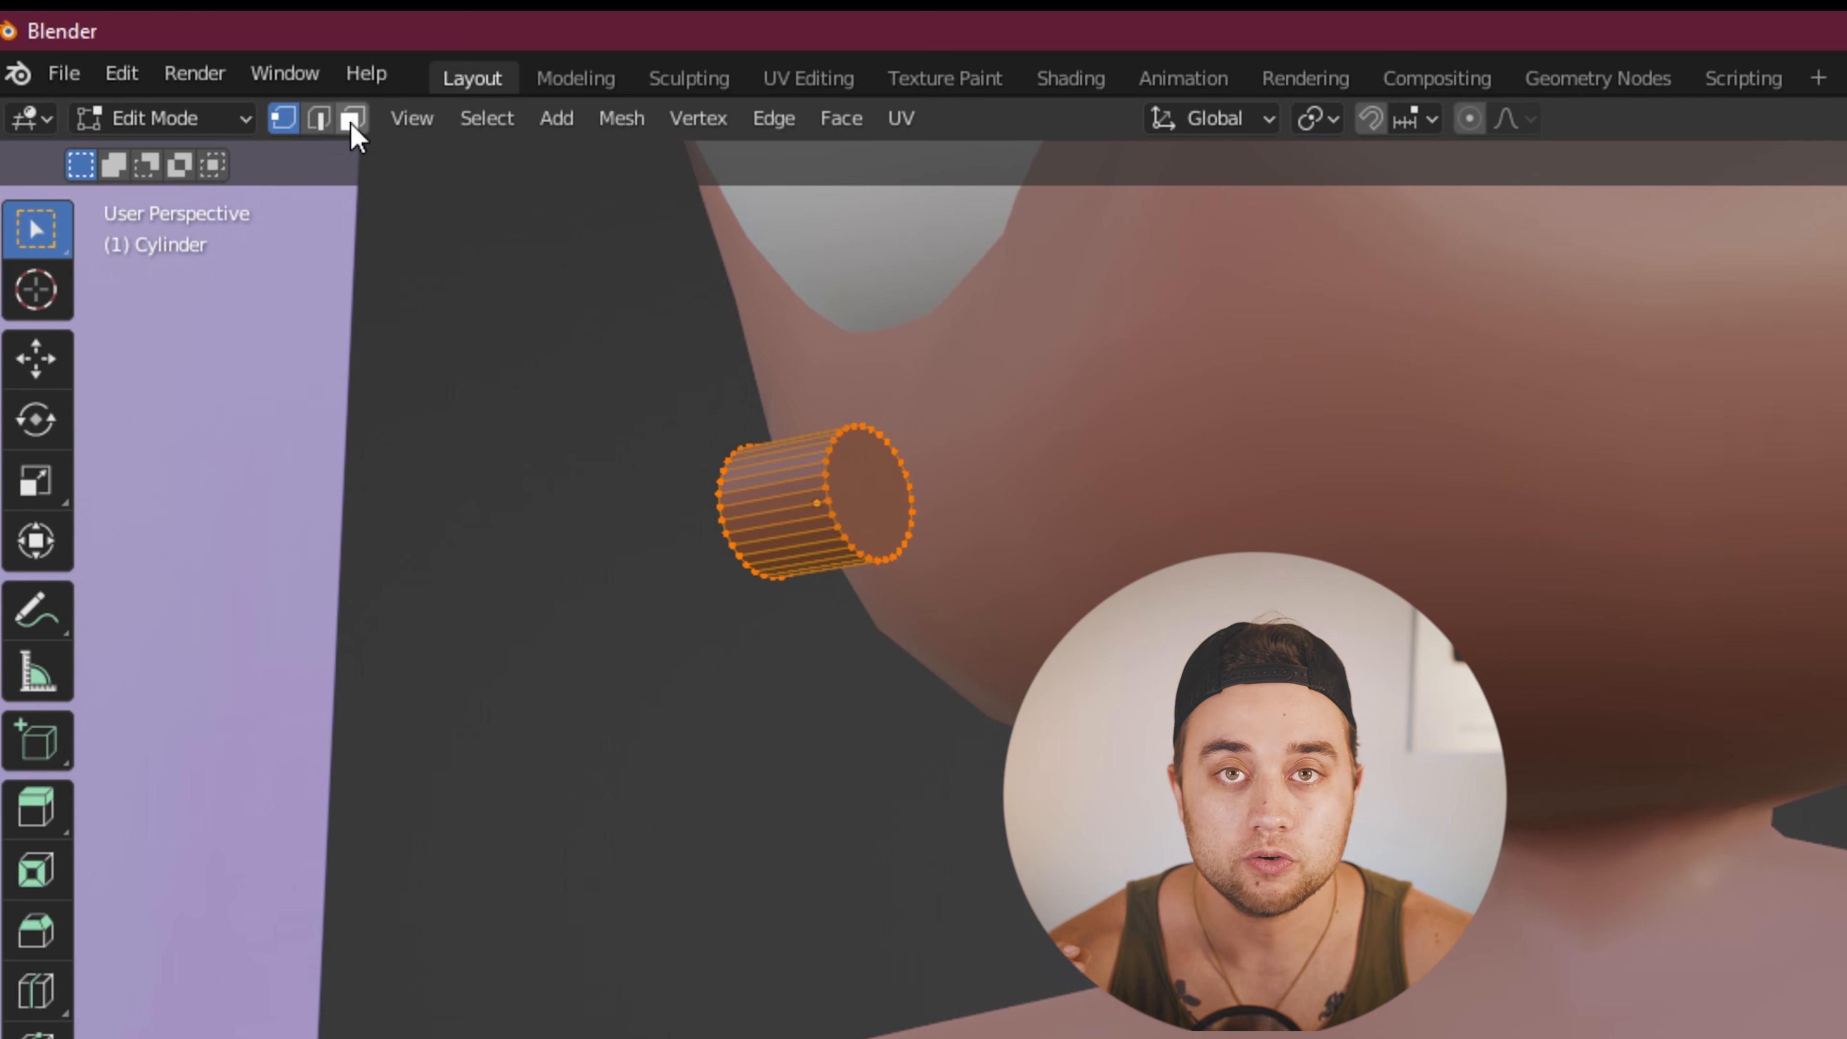
left_click(352, 119)
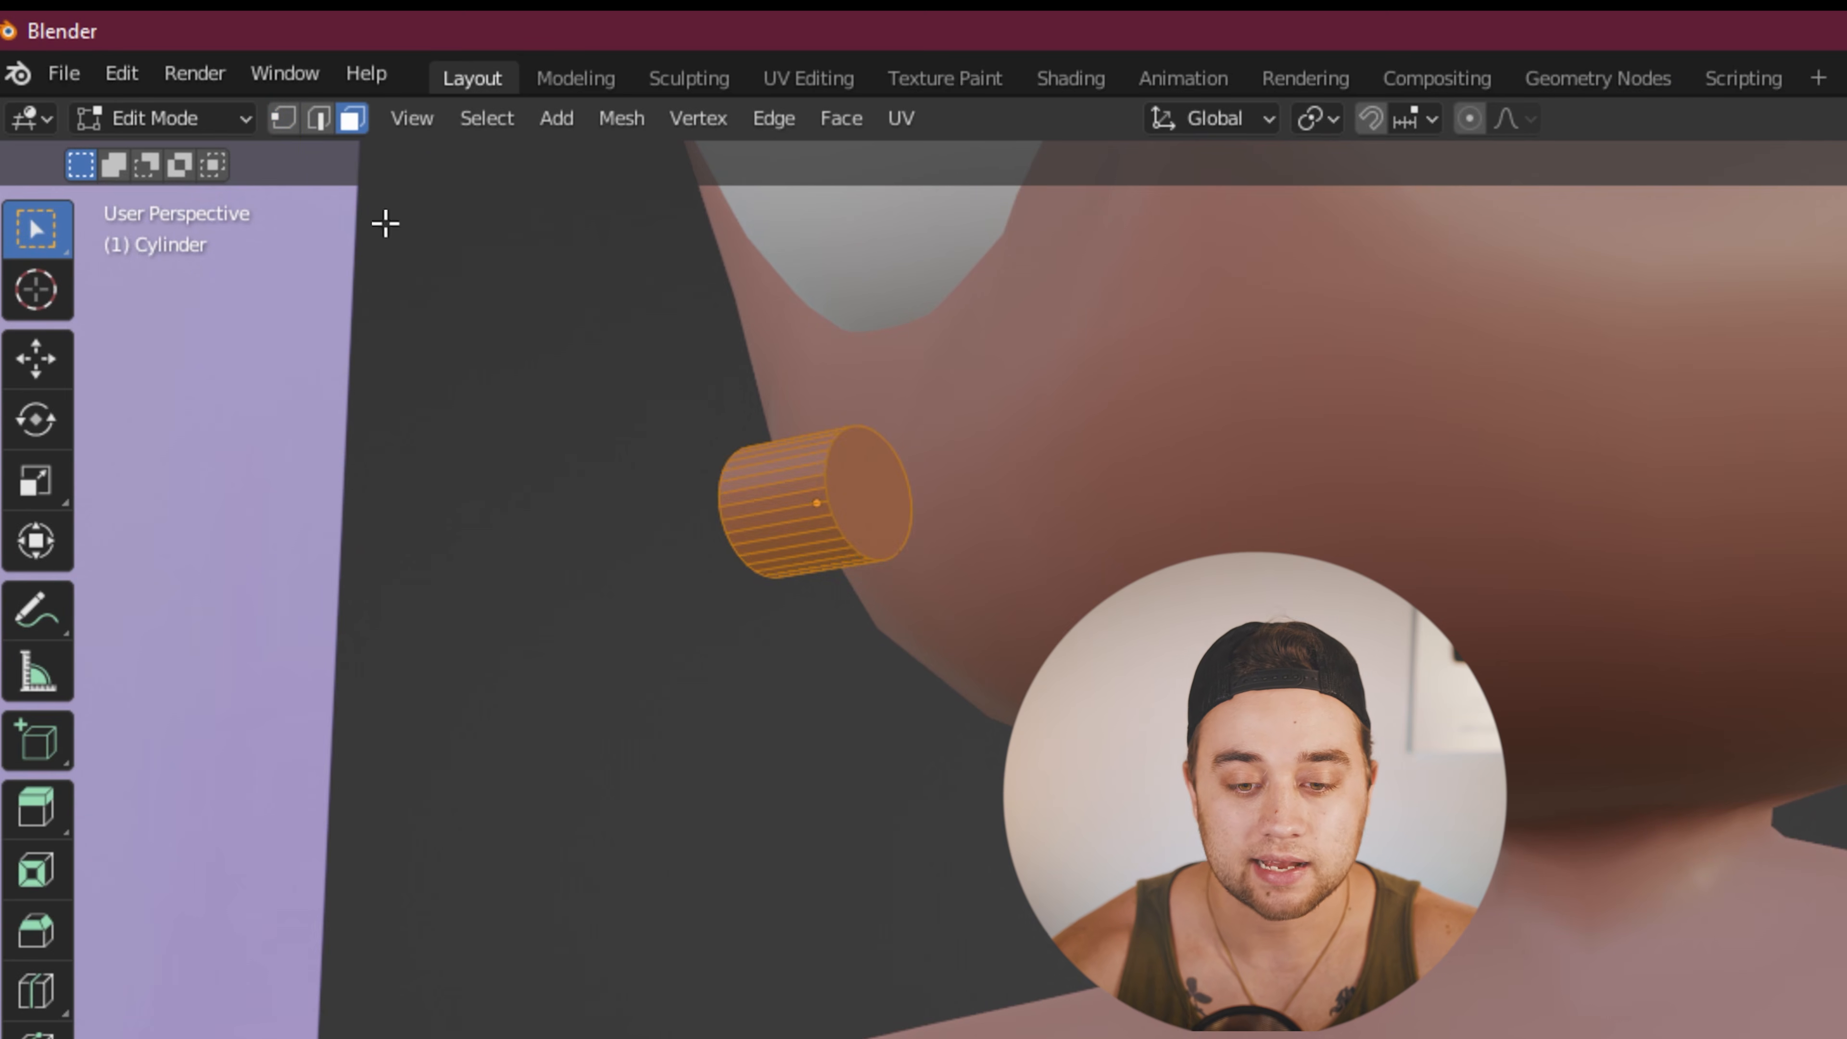
double_click(885, 497)
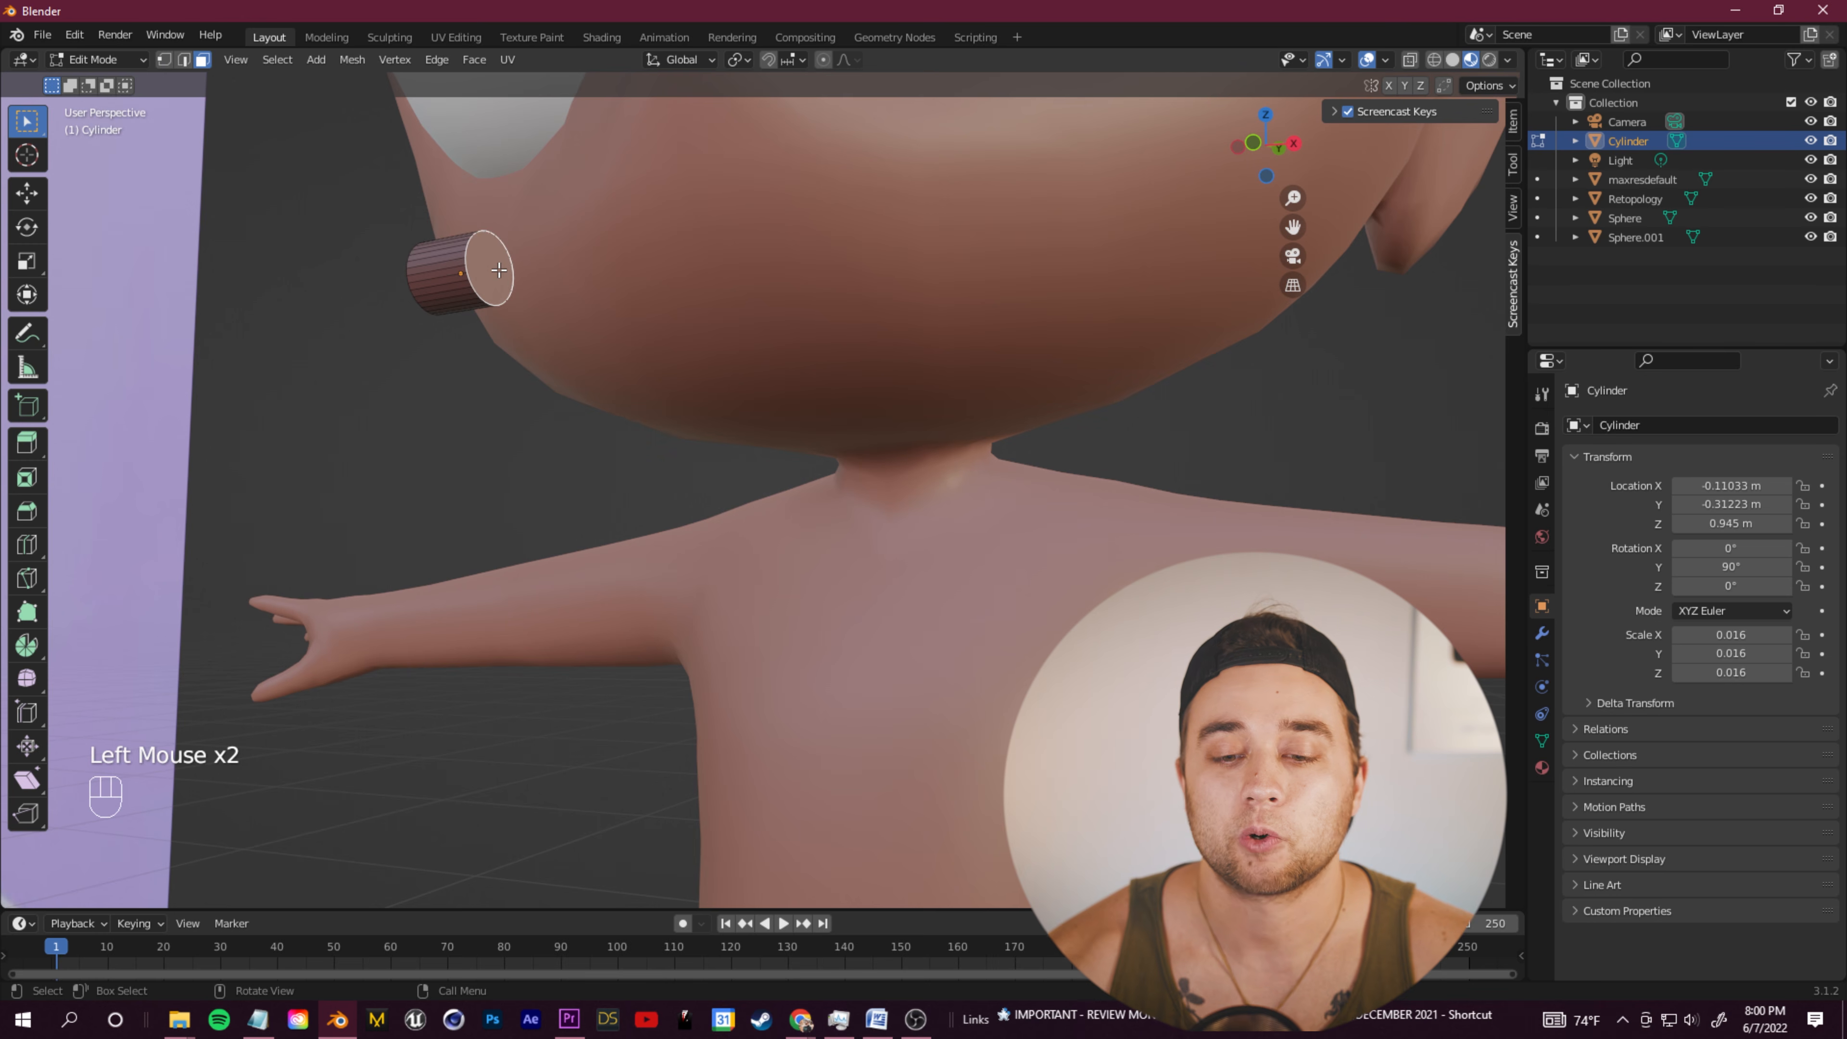
key("e")
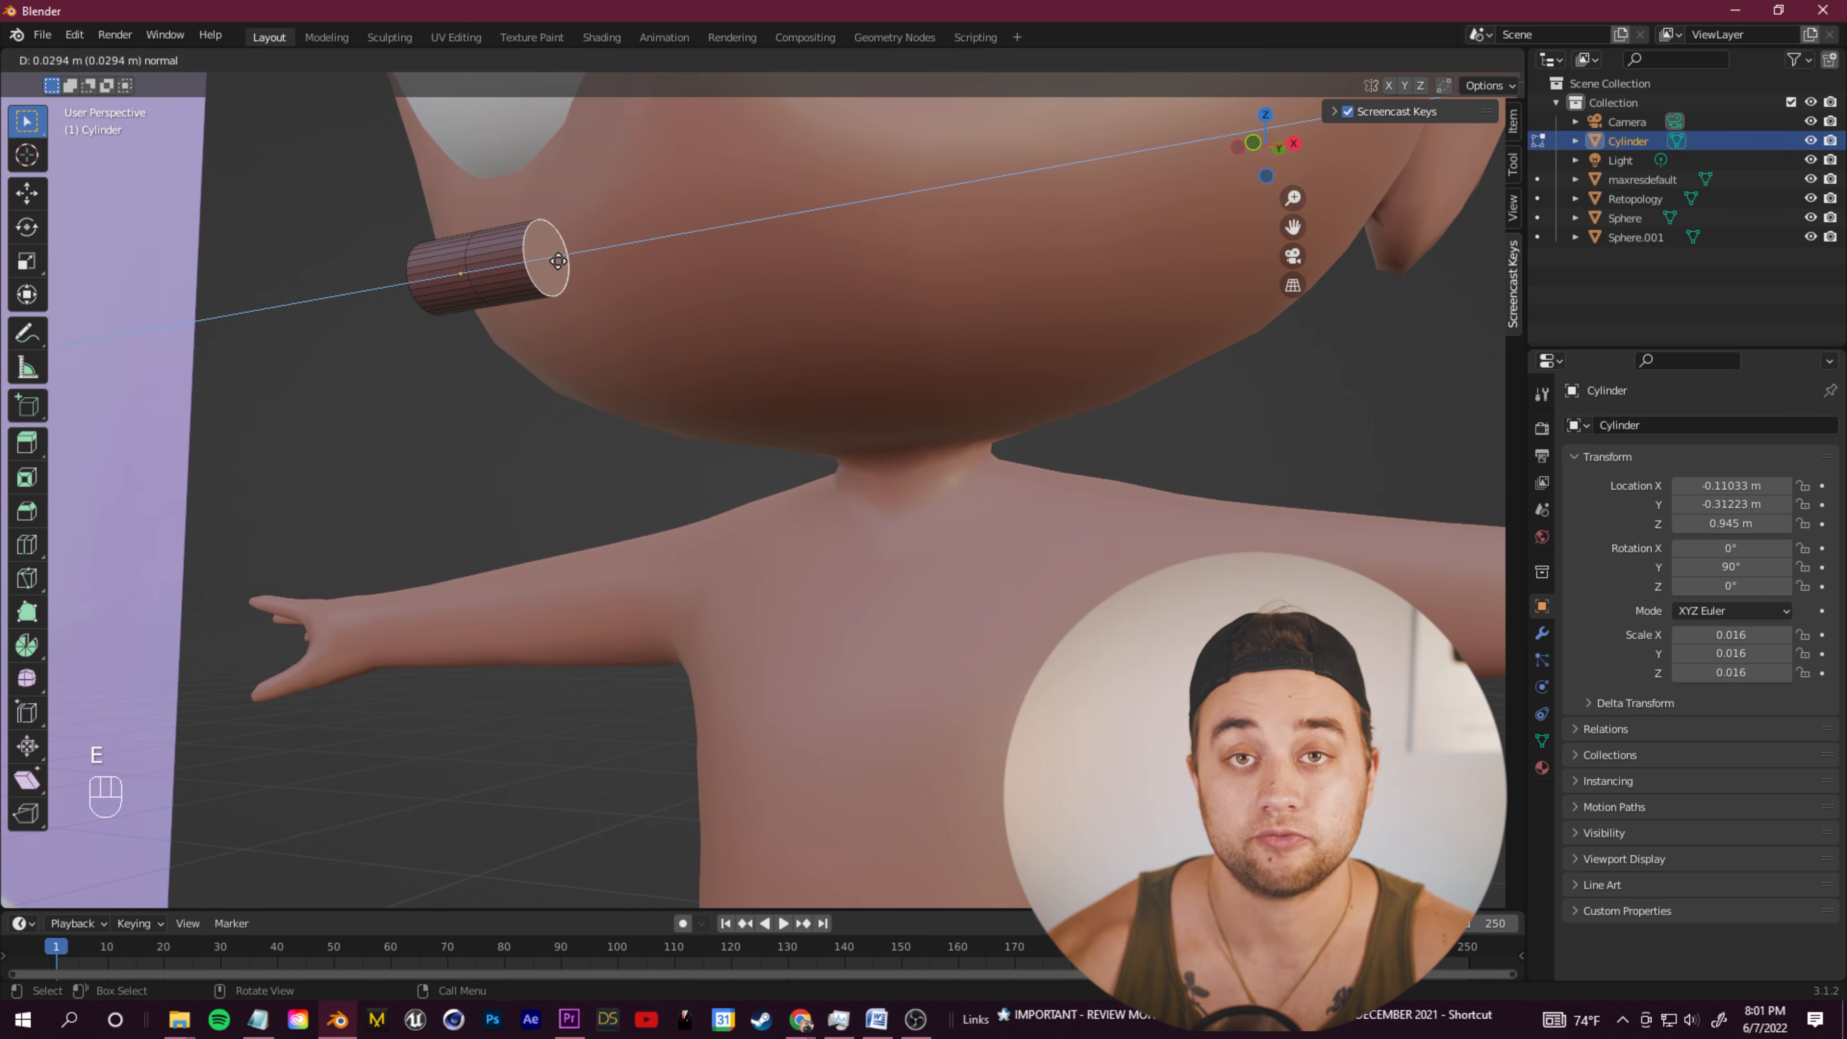
left_click(558, 261)
middle_click_drag(559, 261, 661, 349)
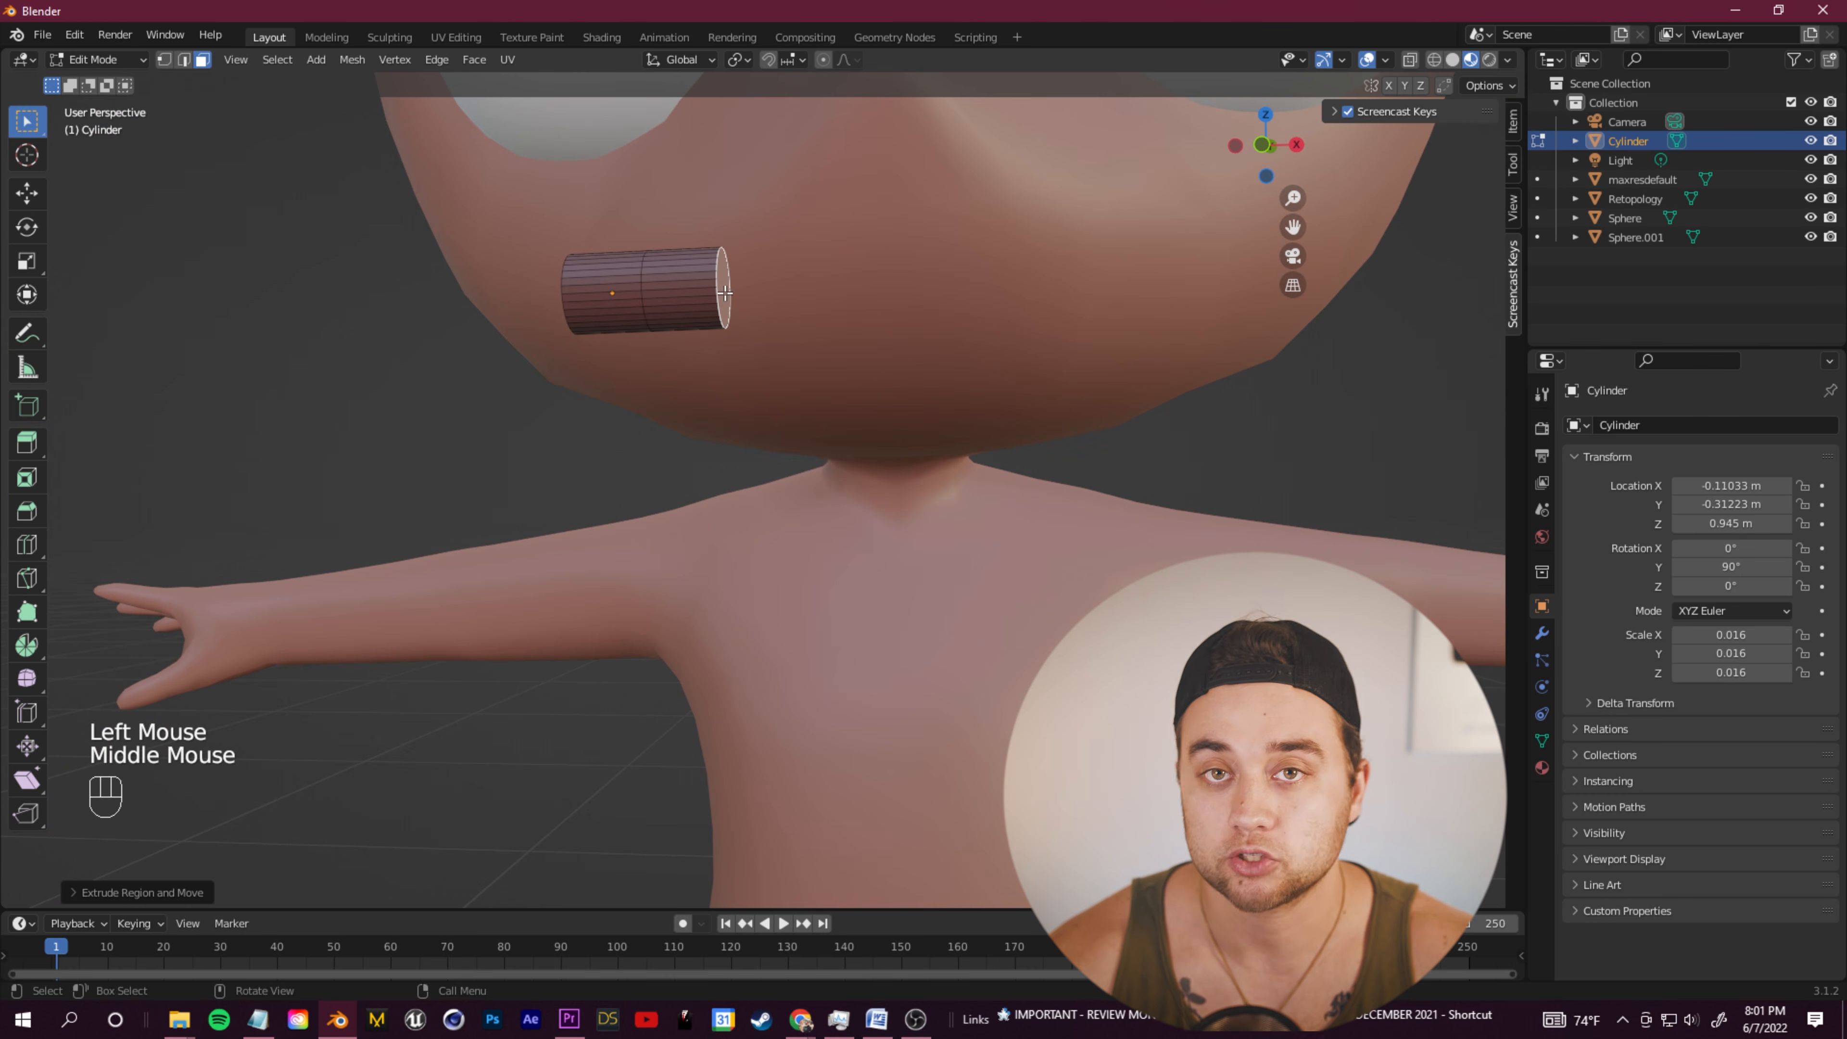
Step: Extrude the end cap again, raise it, and rotate it to bend the mustache upward toward the nose
key("e")
left_click(777, 253)
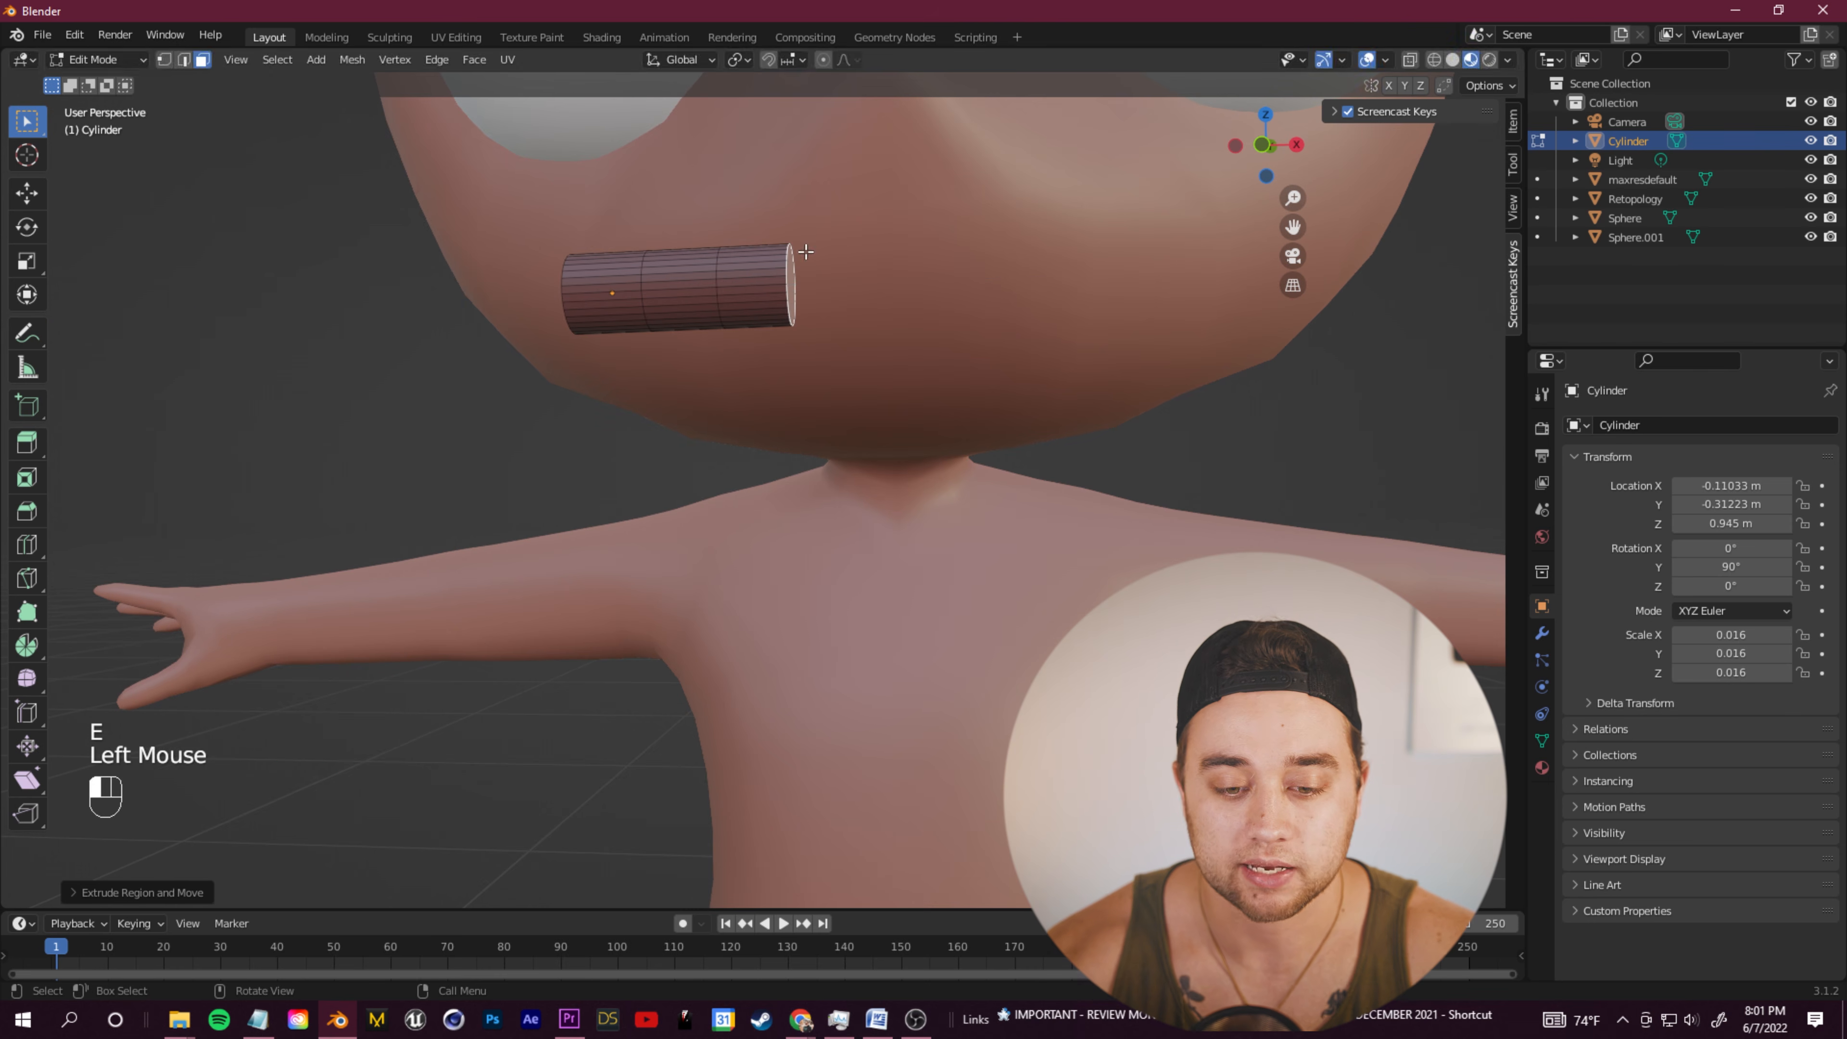
key("g")
left_click(807, 211)
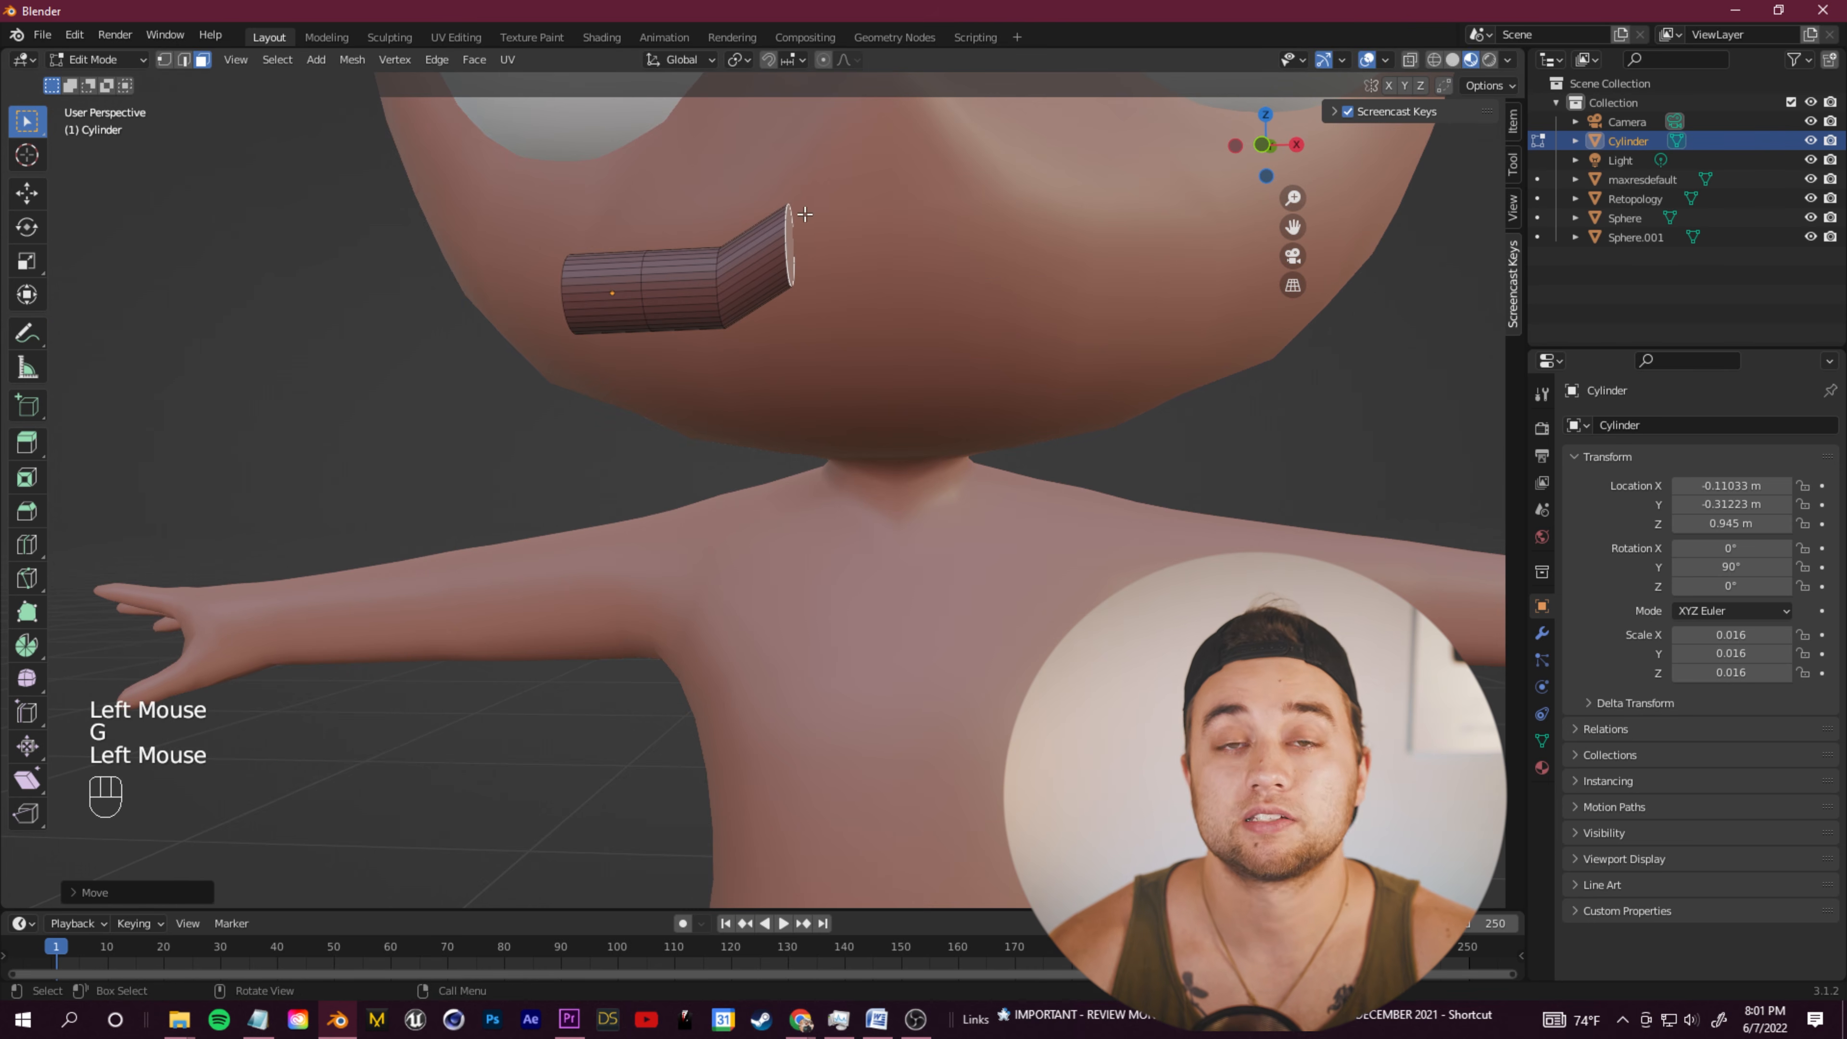
key("r")
left_click(756, 193)
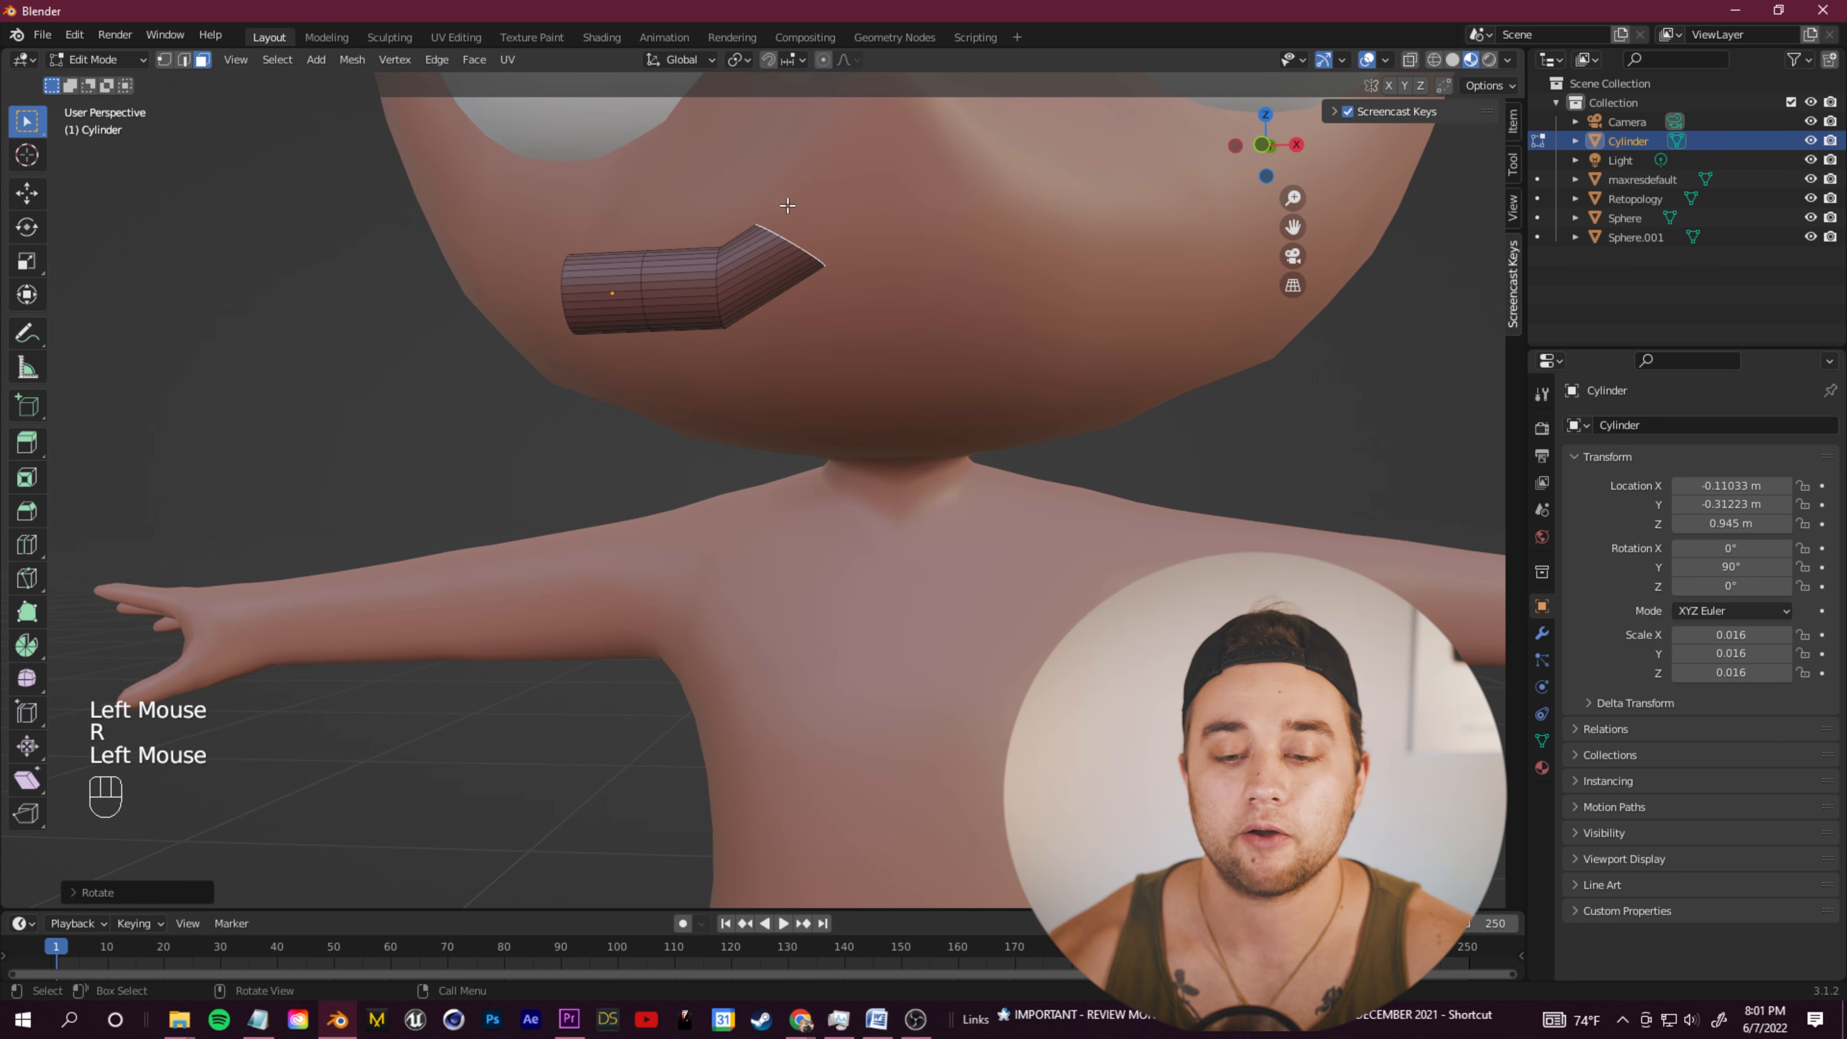
Step: Try to shrink the angled end face of the mustache, and undo the scaling
key("s")
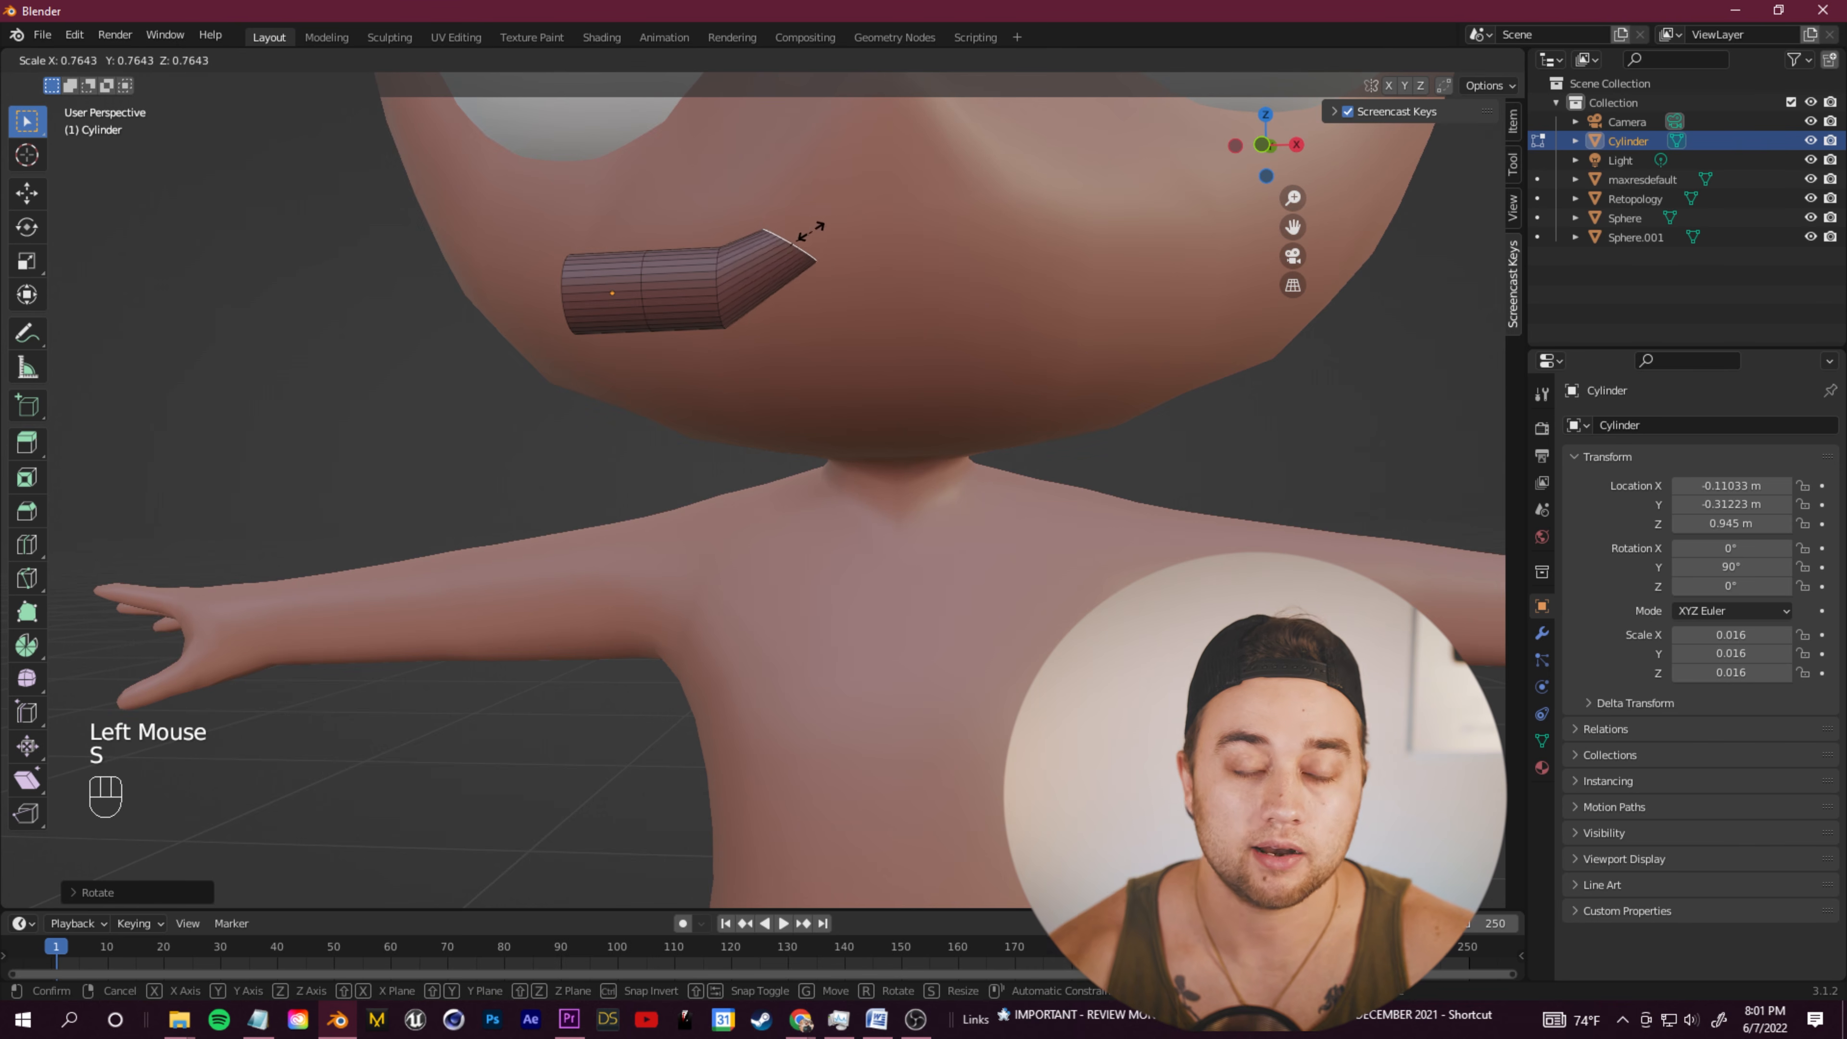
left_click(795, 234)
mouse_move(795, 234)
middle_mouse_down()
mouse_move(804, 309)
mouse_move(751, 316)
mouse_move(781, 248)
middle_mouse_up()
key("ctrl+z")
Step: Extrude the angled end face once more to lengthen the upper part of the mustache, and reposition it
key("e")
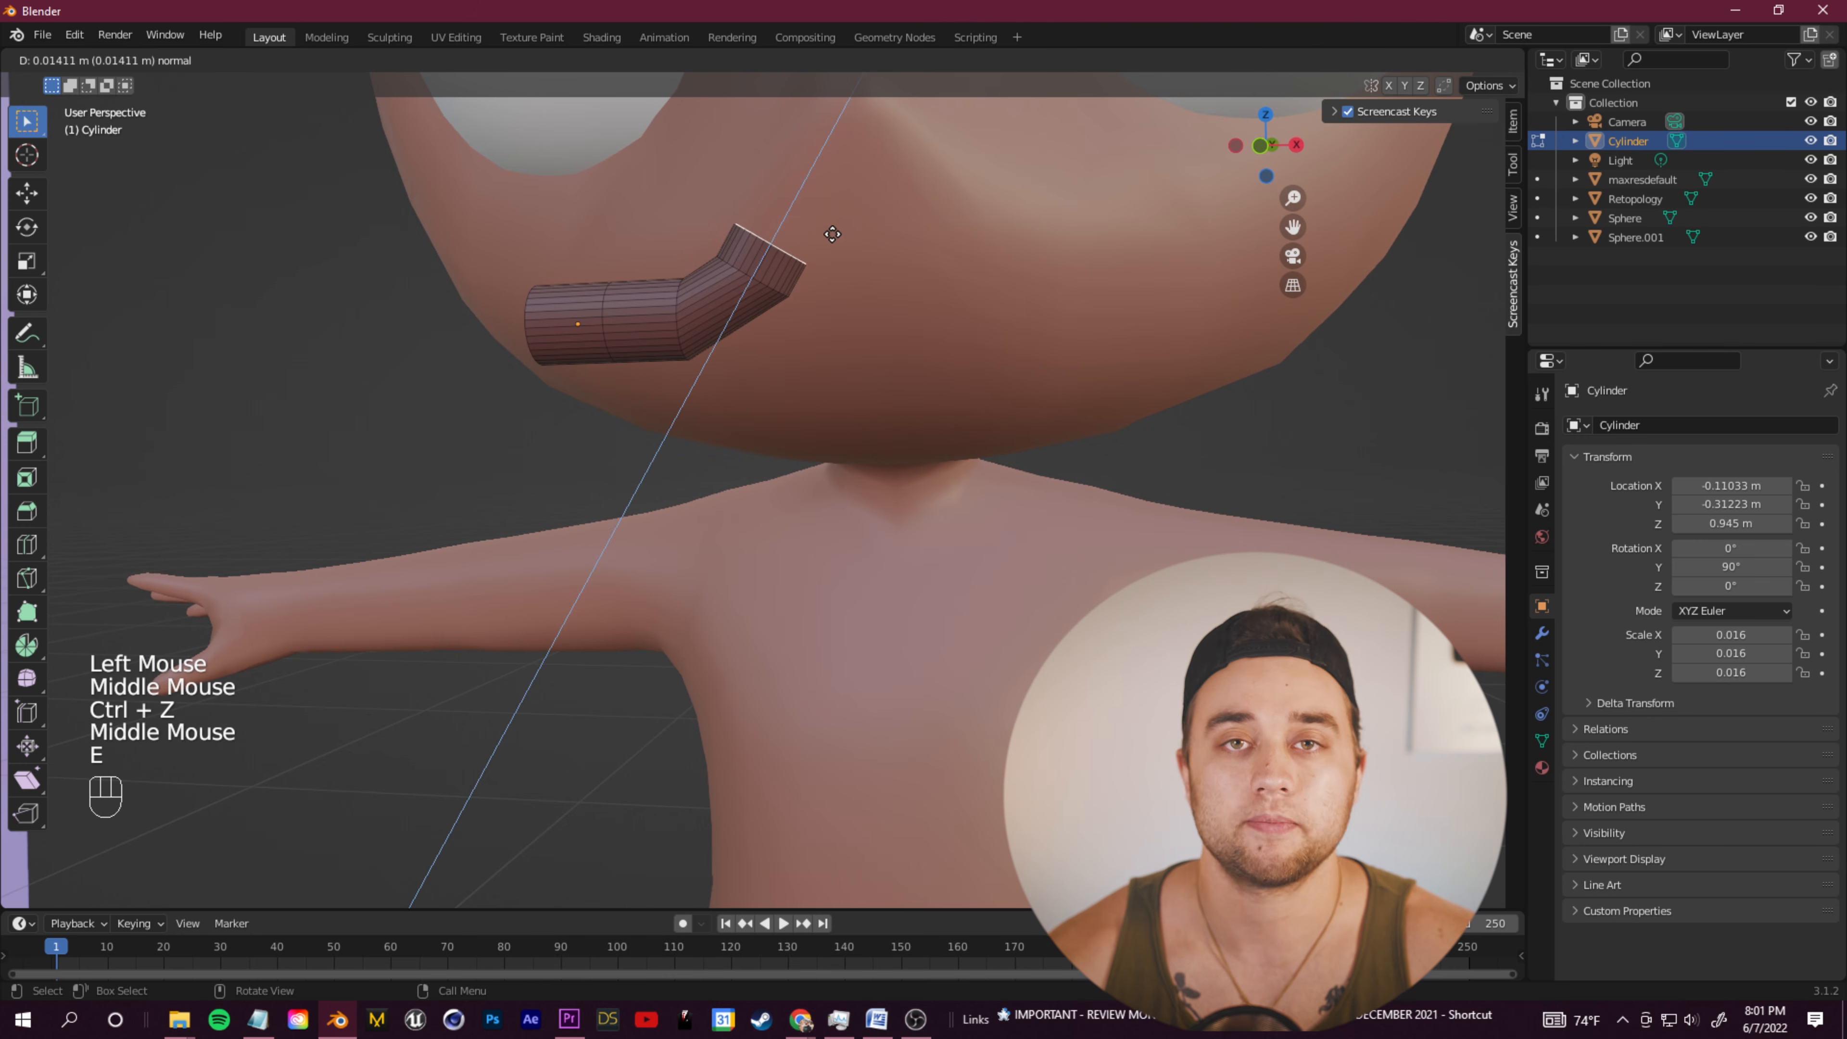
left_click(858, 220)
key("g")
left_click(870, 235)
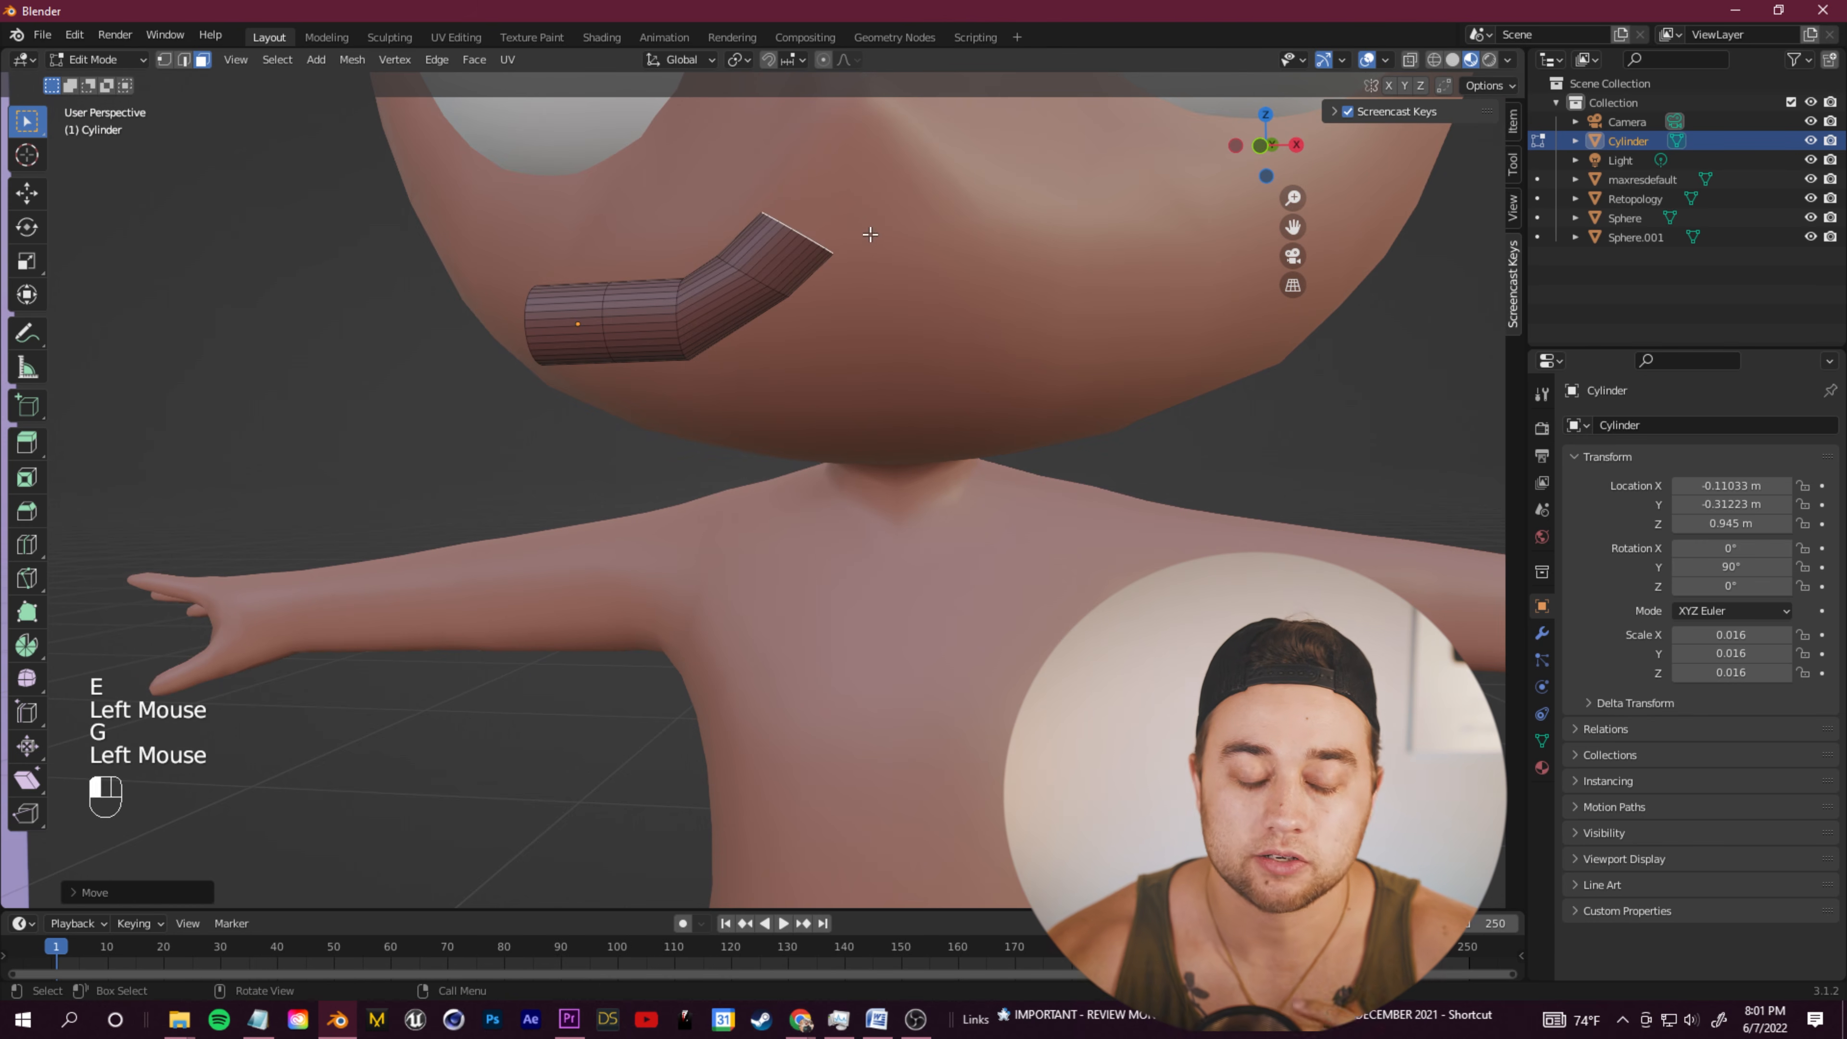
Step: Scale down the mustache's outer end face and move it slightly downward to taper that tip
left_click(559, 329)
middle_click_drag(536, 408, 706, 409)
left_click(1083, 324)
middle_click_drag(1083, 325, 848, 384)
key("s")
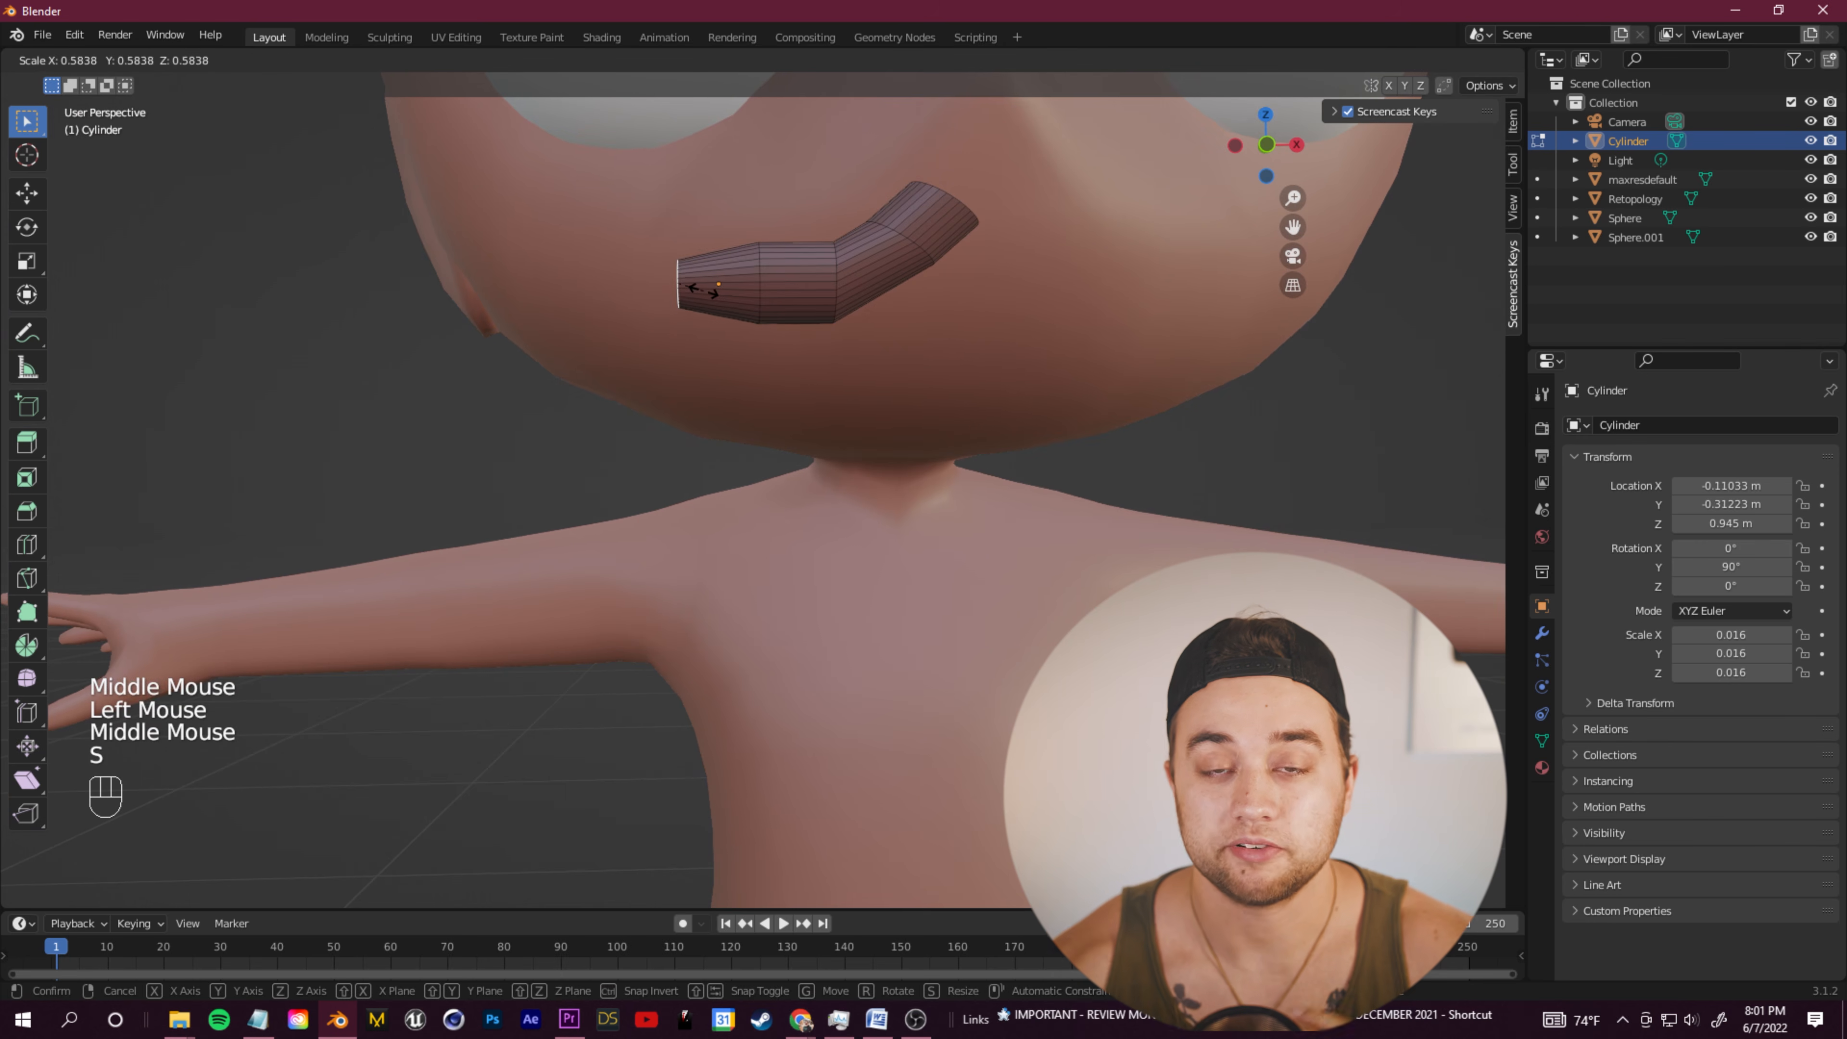
left_click(706, 289)
middle_click_drag(705, 289, 834, 320)
key("g")
left_click(857, 327)
key("s")
left_click(862, 331)
middle_click_drag(862, 331, 831, 367)
Step: Switch to edge selection and scale down the edge loop nearest the mustache's outer end
left_click(778, 273)
left_click(184, 60)
left_click(729, 305)
left_click(740, 285, "shift")
left_click(742, 281, "alt")
key("s")
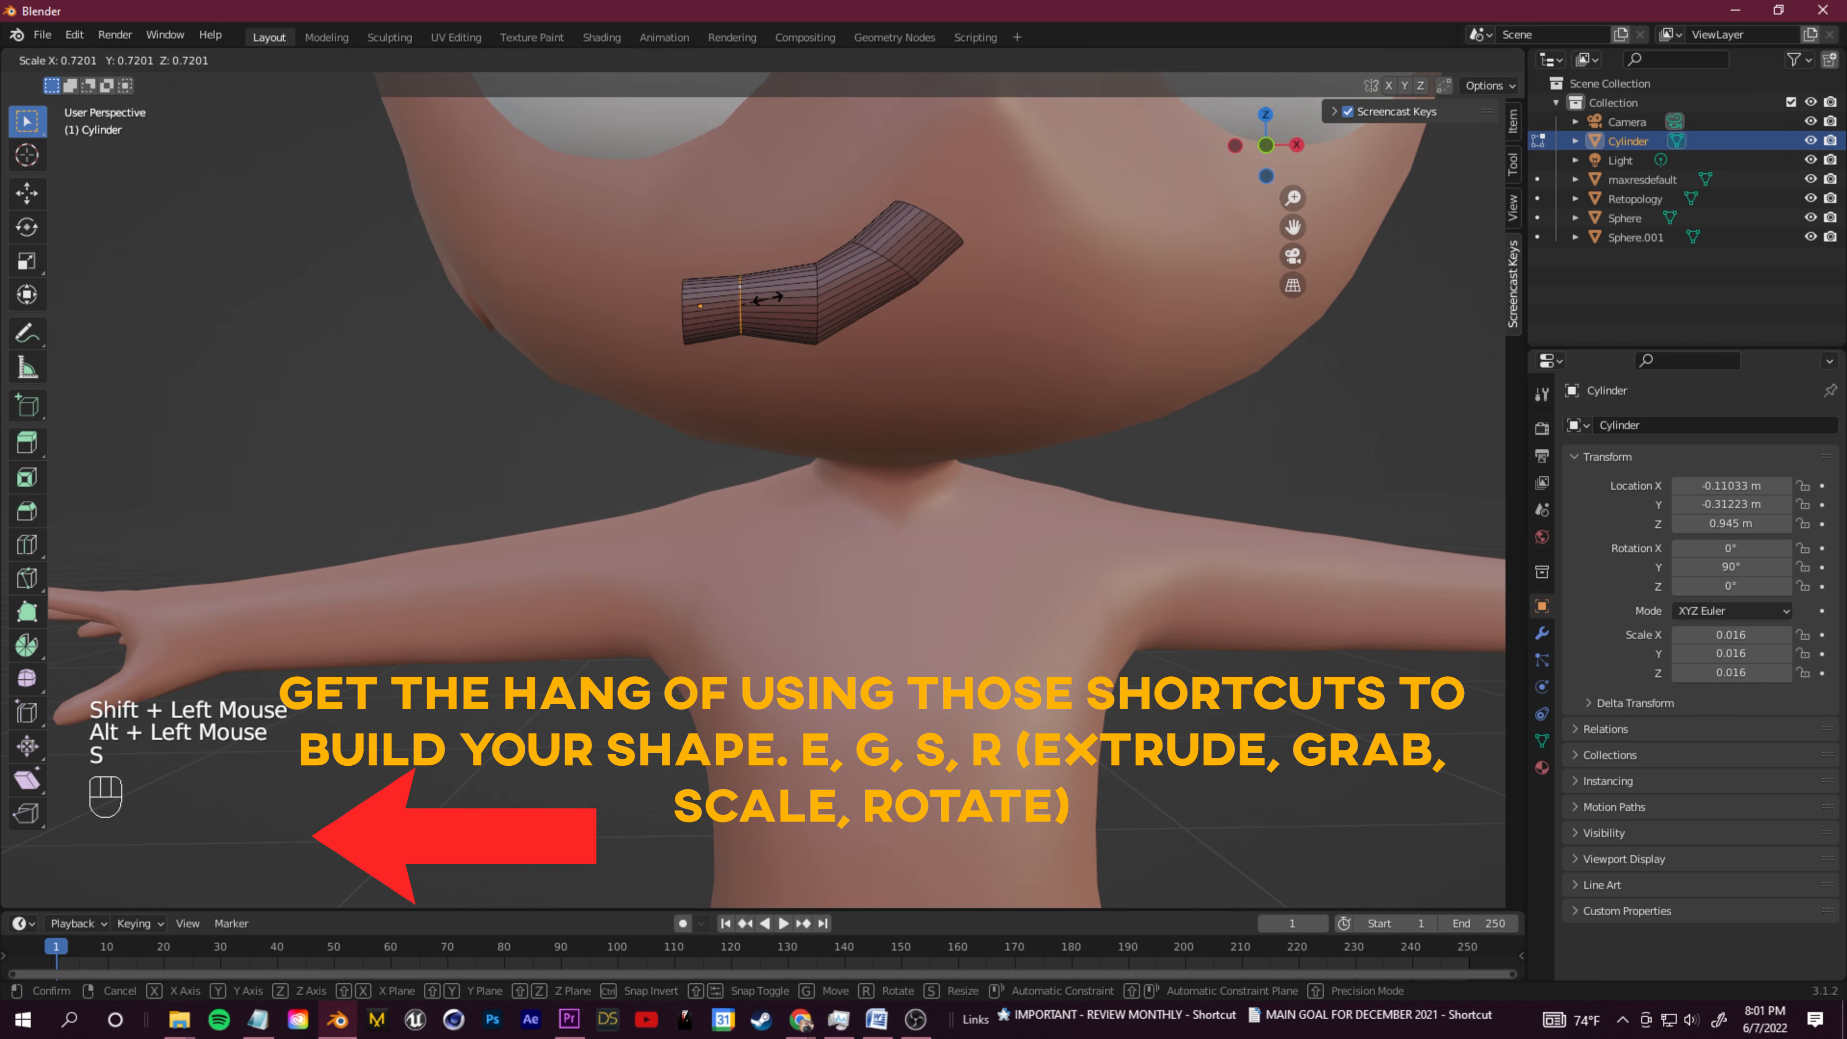
left_click(768, 299)
Step: Scale the edge loops at the mustache's bend and near its upper end to smooth its thickness
left_click(819, 305, "alt")
left_click(819, 294, "shift")
left_click(854, 398)
left_click(945, 231, "alt")
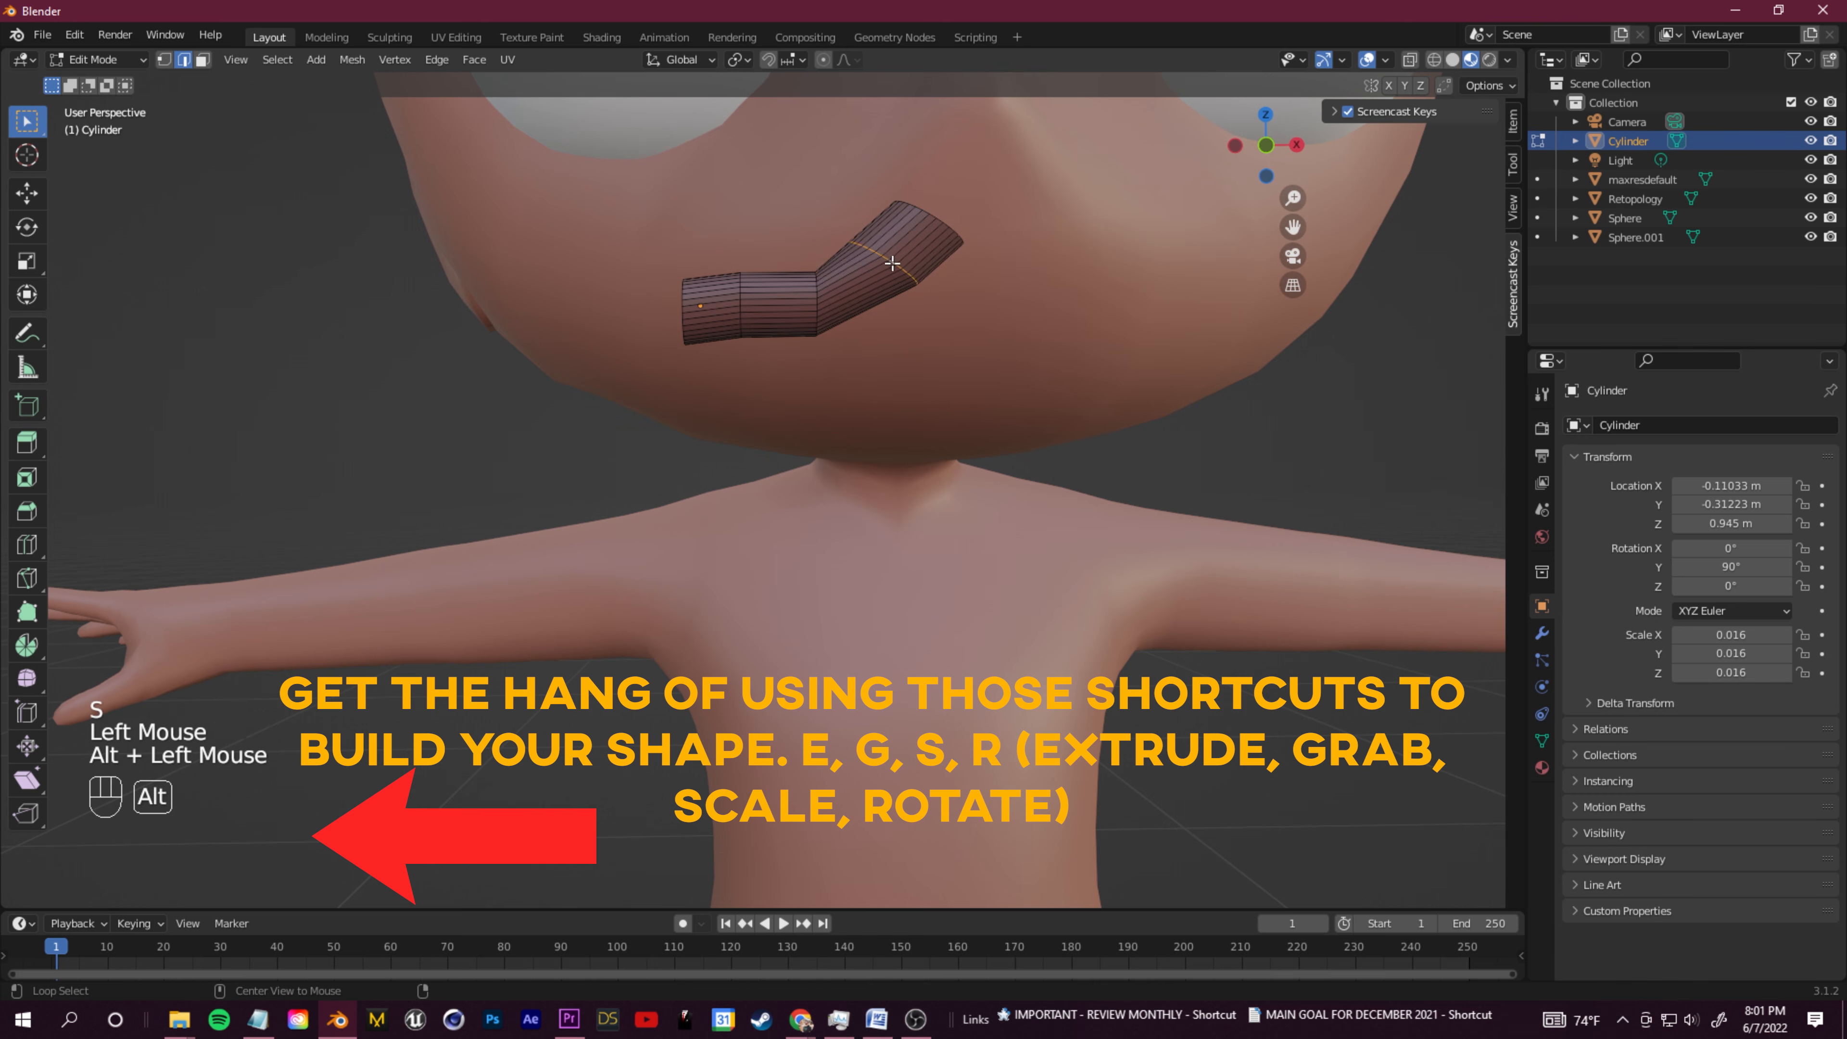
key("s")
left_click(940, 224)
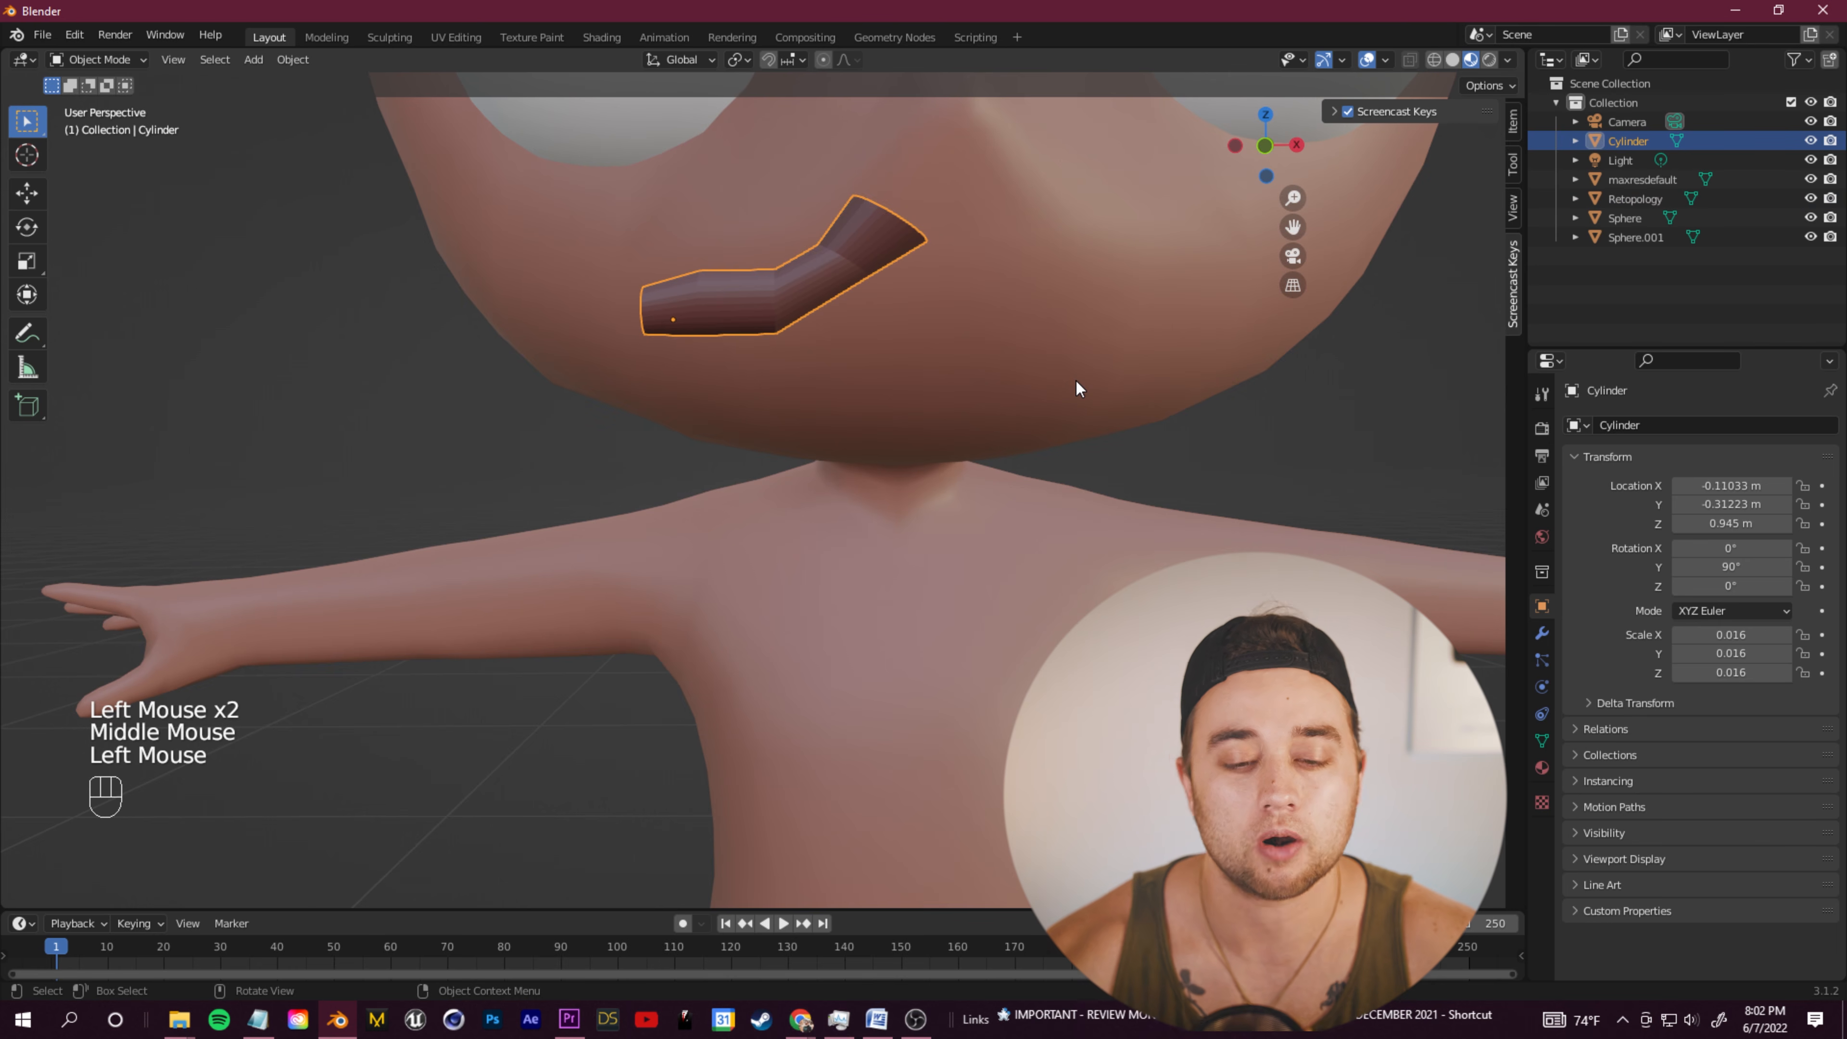
Step: Add a Subdivision Surface modifier to the mustache and set its viewport levels to 2
left_click(1541, 633)
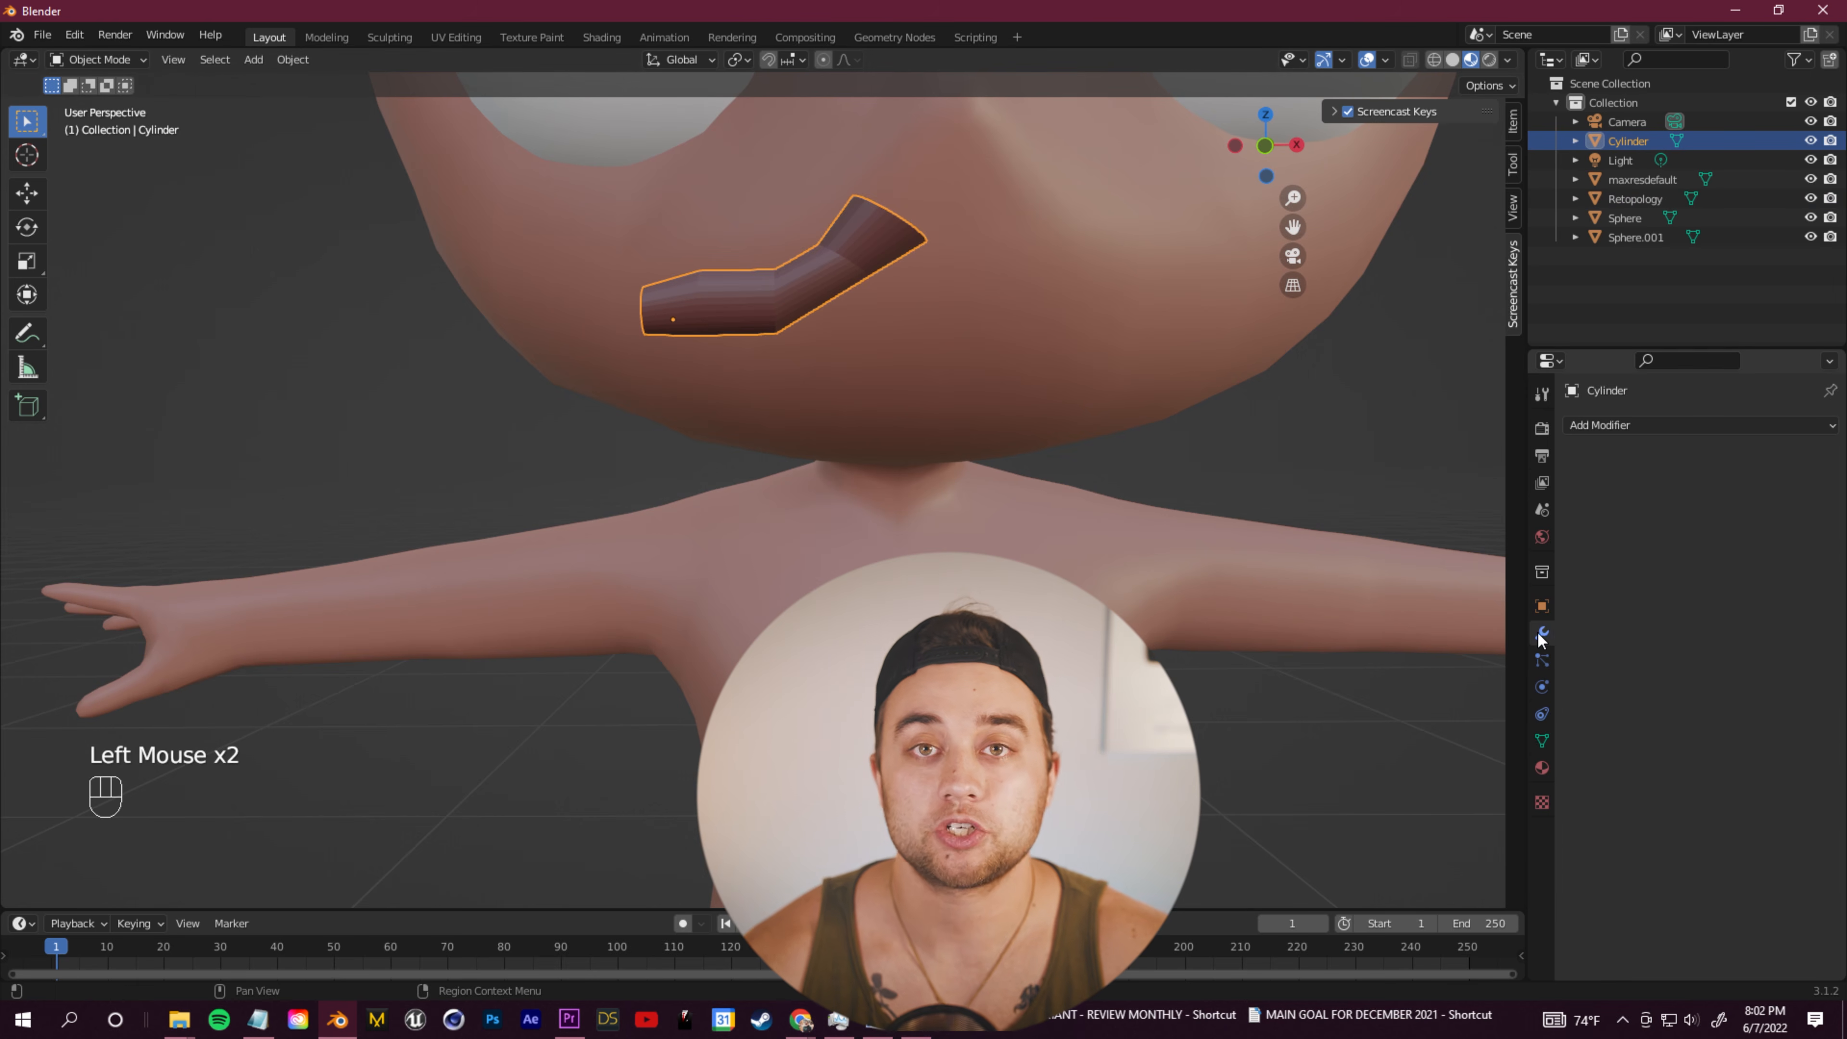
left_click(1632, 427)
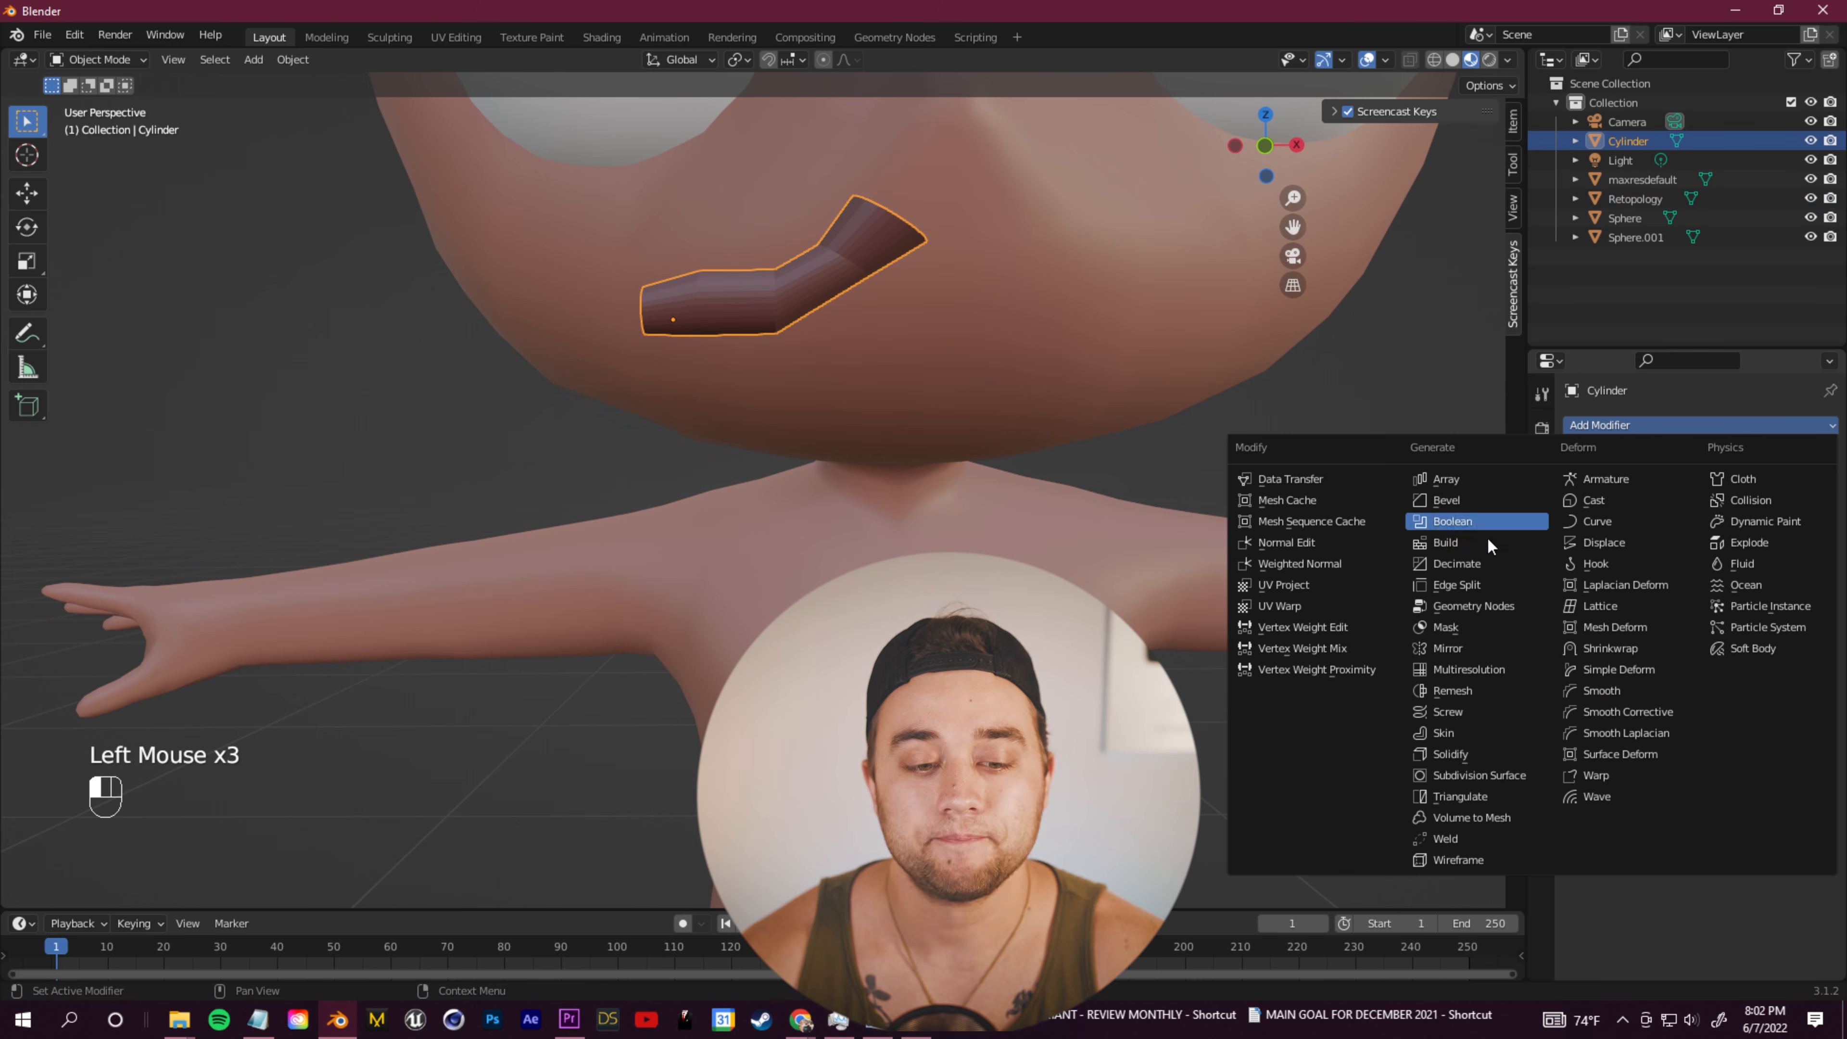
left_click(1489, 777)
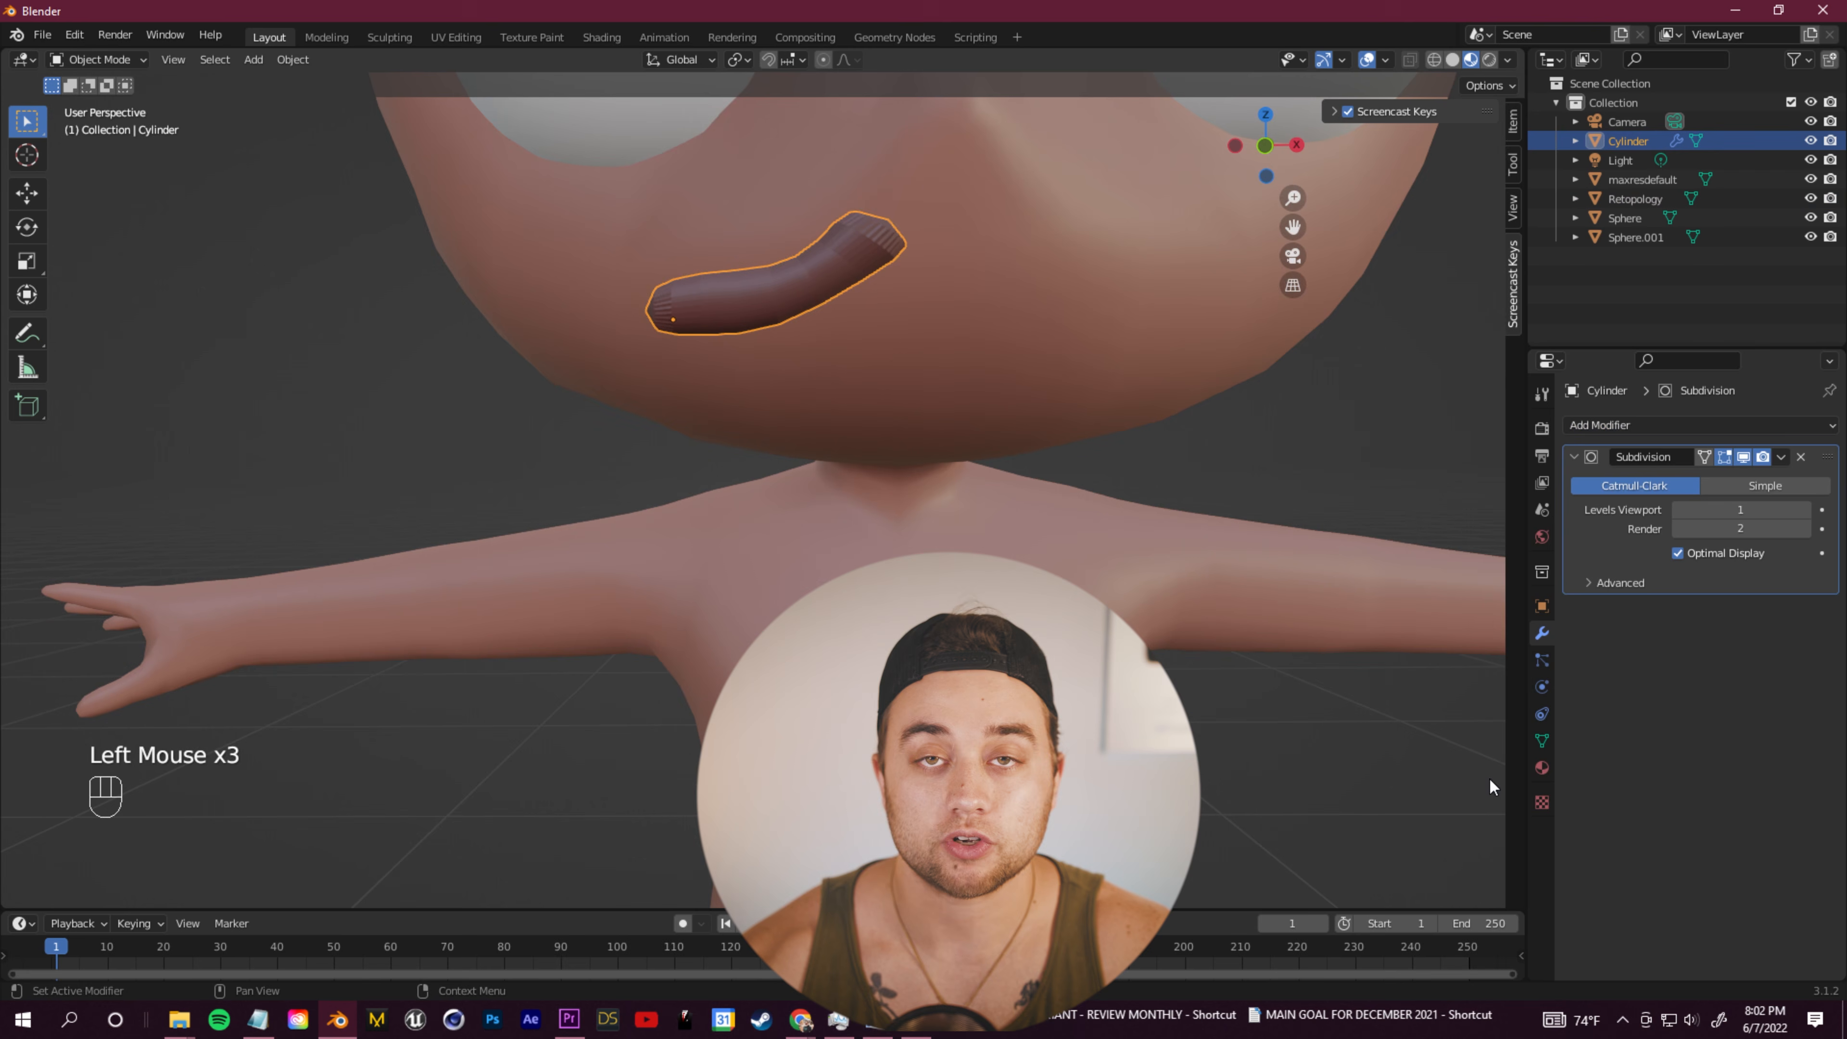
scroll(830, 326, "up", 1)
scroll(829, 326, "down", 1)
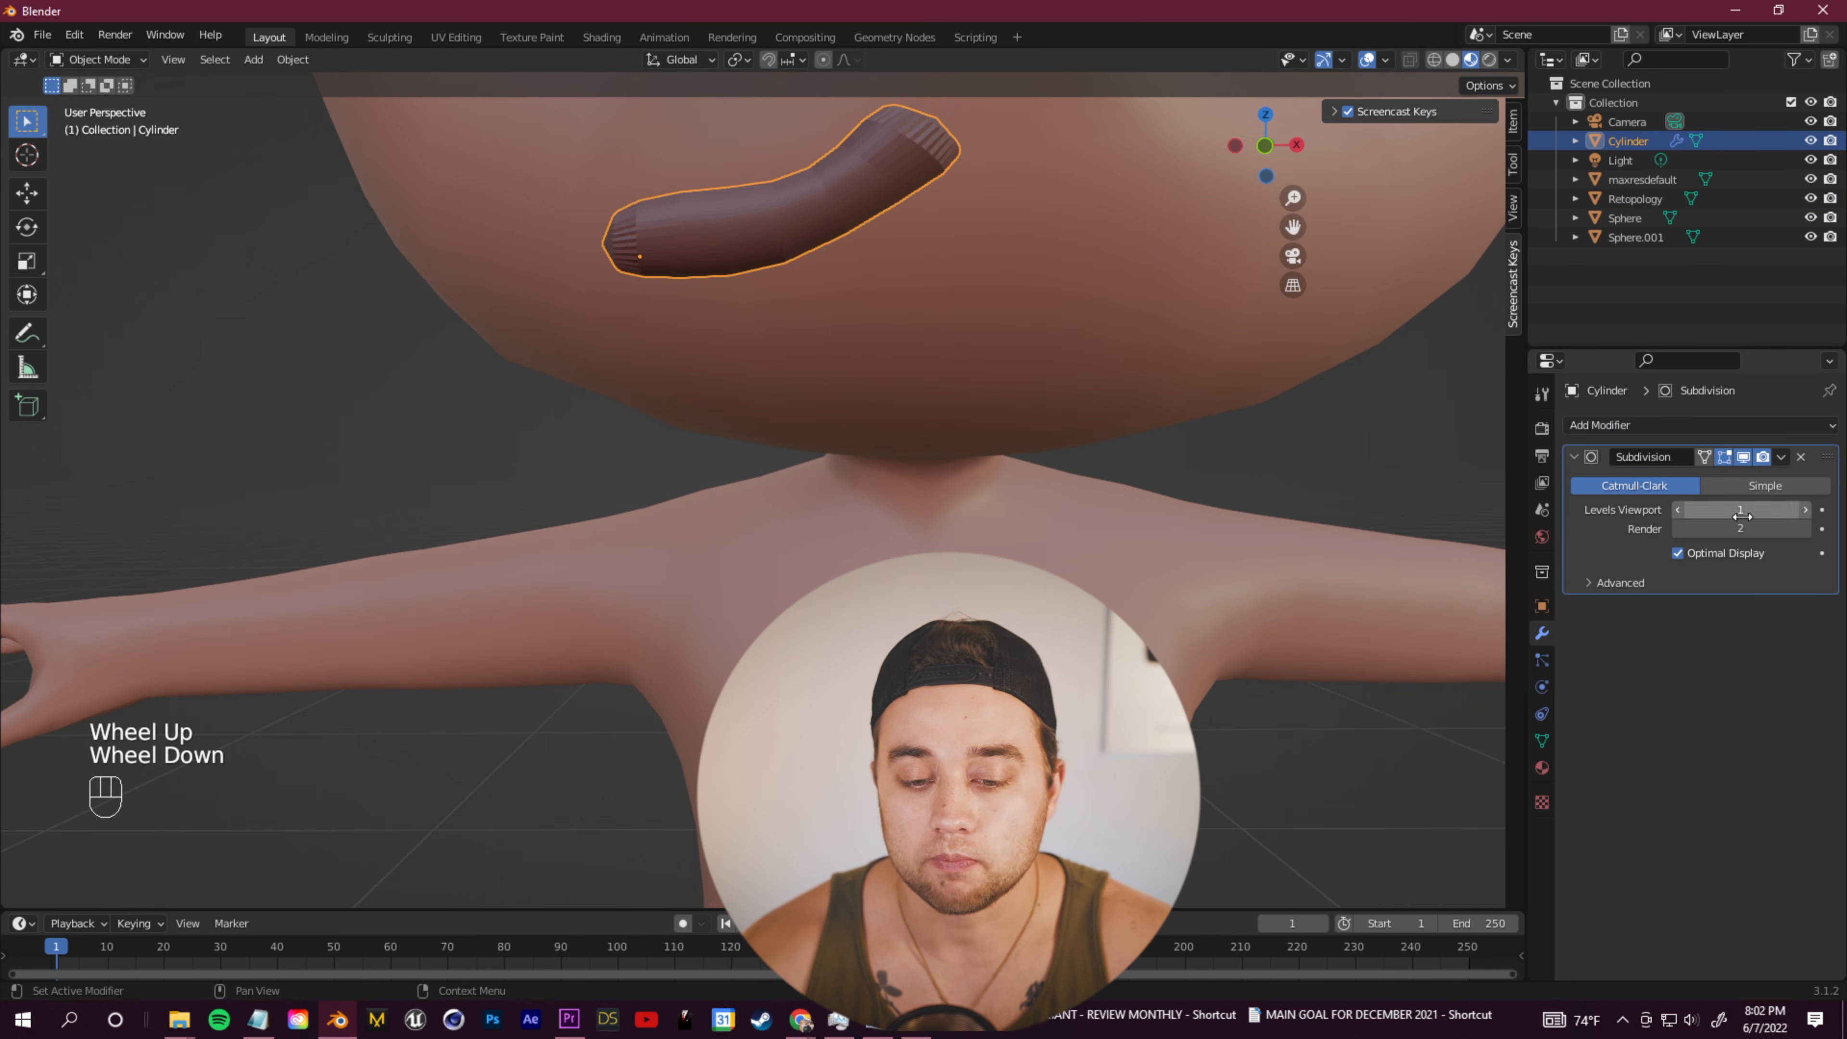
left_click(1804, 509)
mouse_move(1040, 351)
middle_mouse_down()
mouse_move(1060, 344)
mouse_move(981, 351)
mouse_move(1129, 364)
mouse_move(1058, 353)
middle_mouse_up()
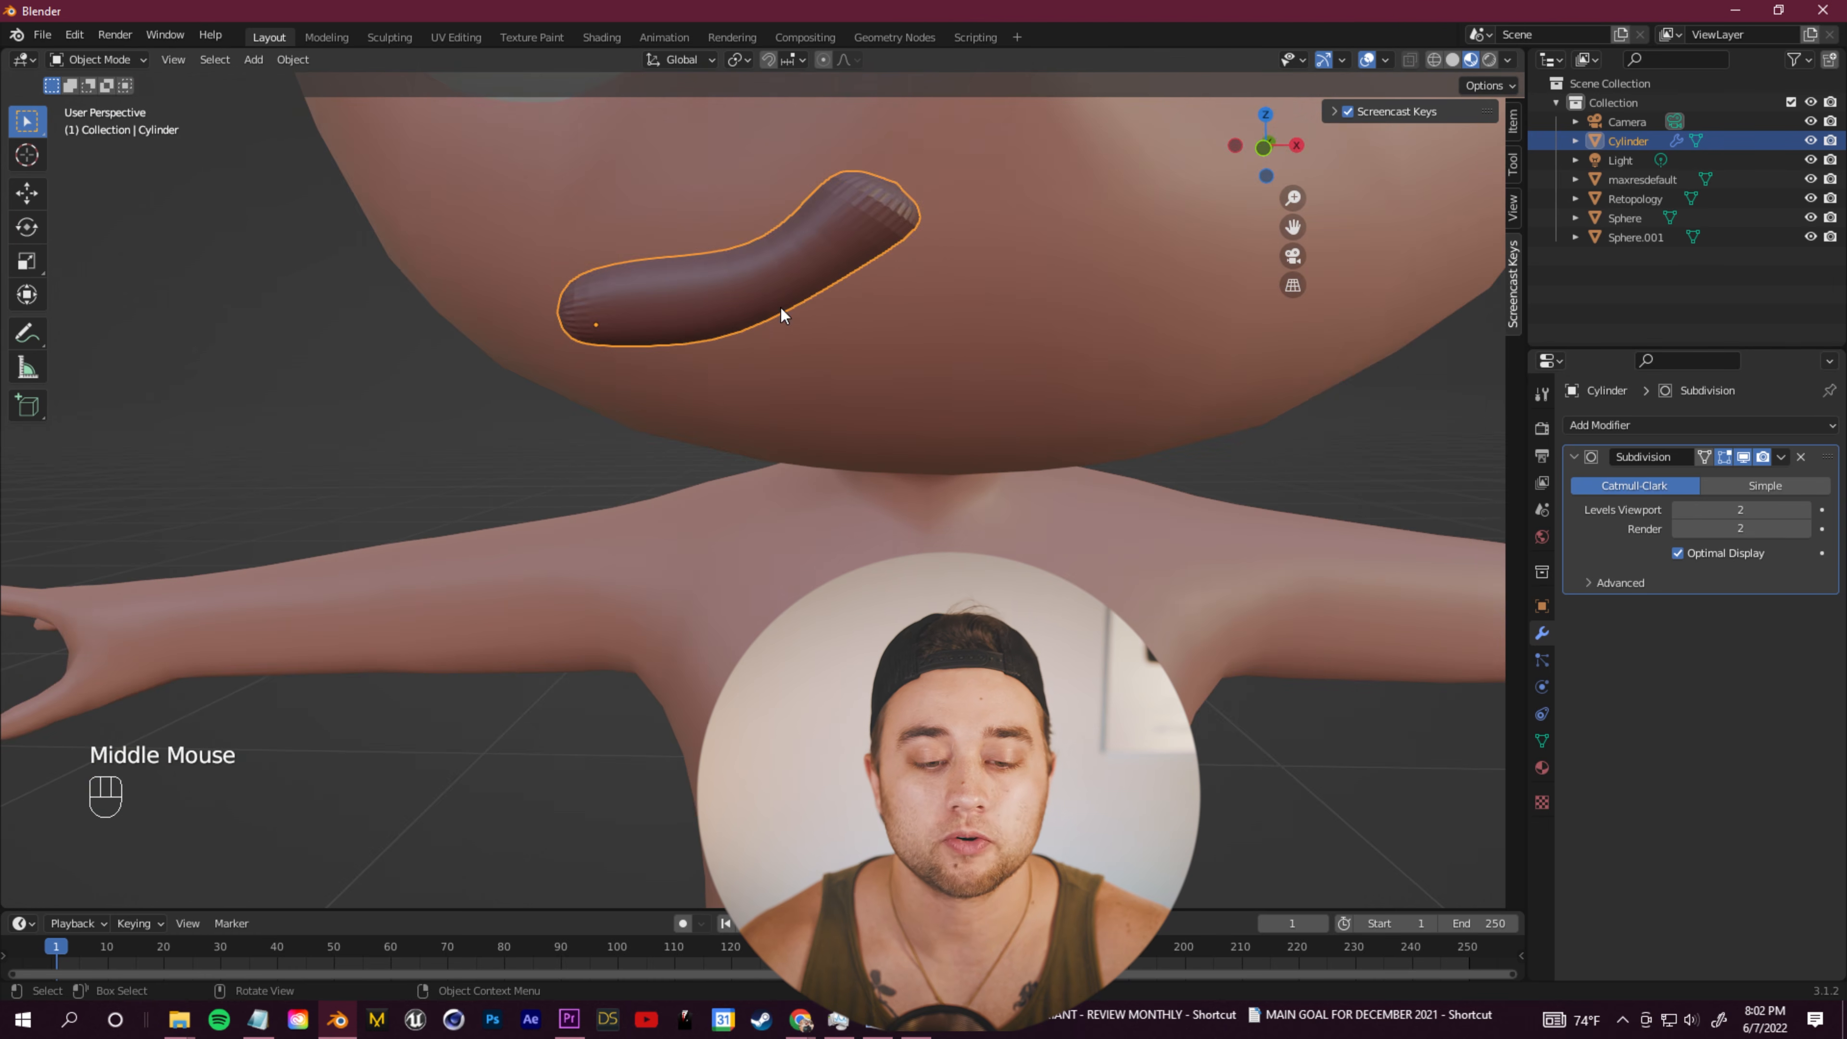
scroll(783, 310, "up", 1)
scroll(789, 302, "down", 2)
middle_click_drag(902, 309, 945, 305)
Step: Rotate the mustache to 9.9° about X and move it back against the face
left_click(1542, 606)
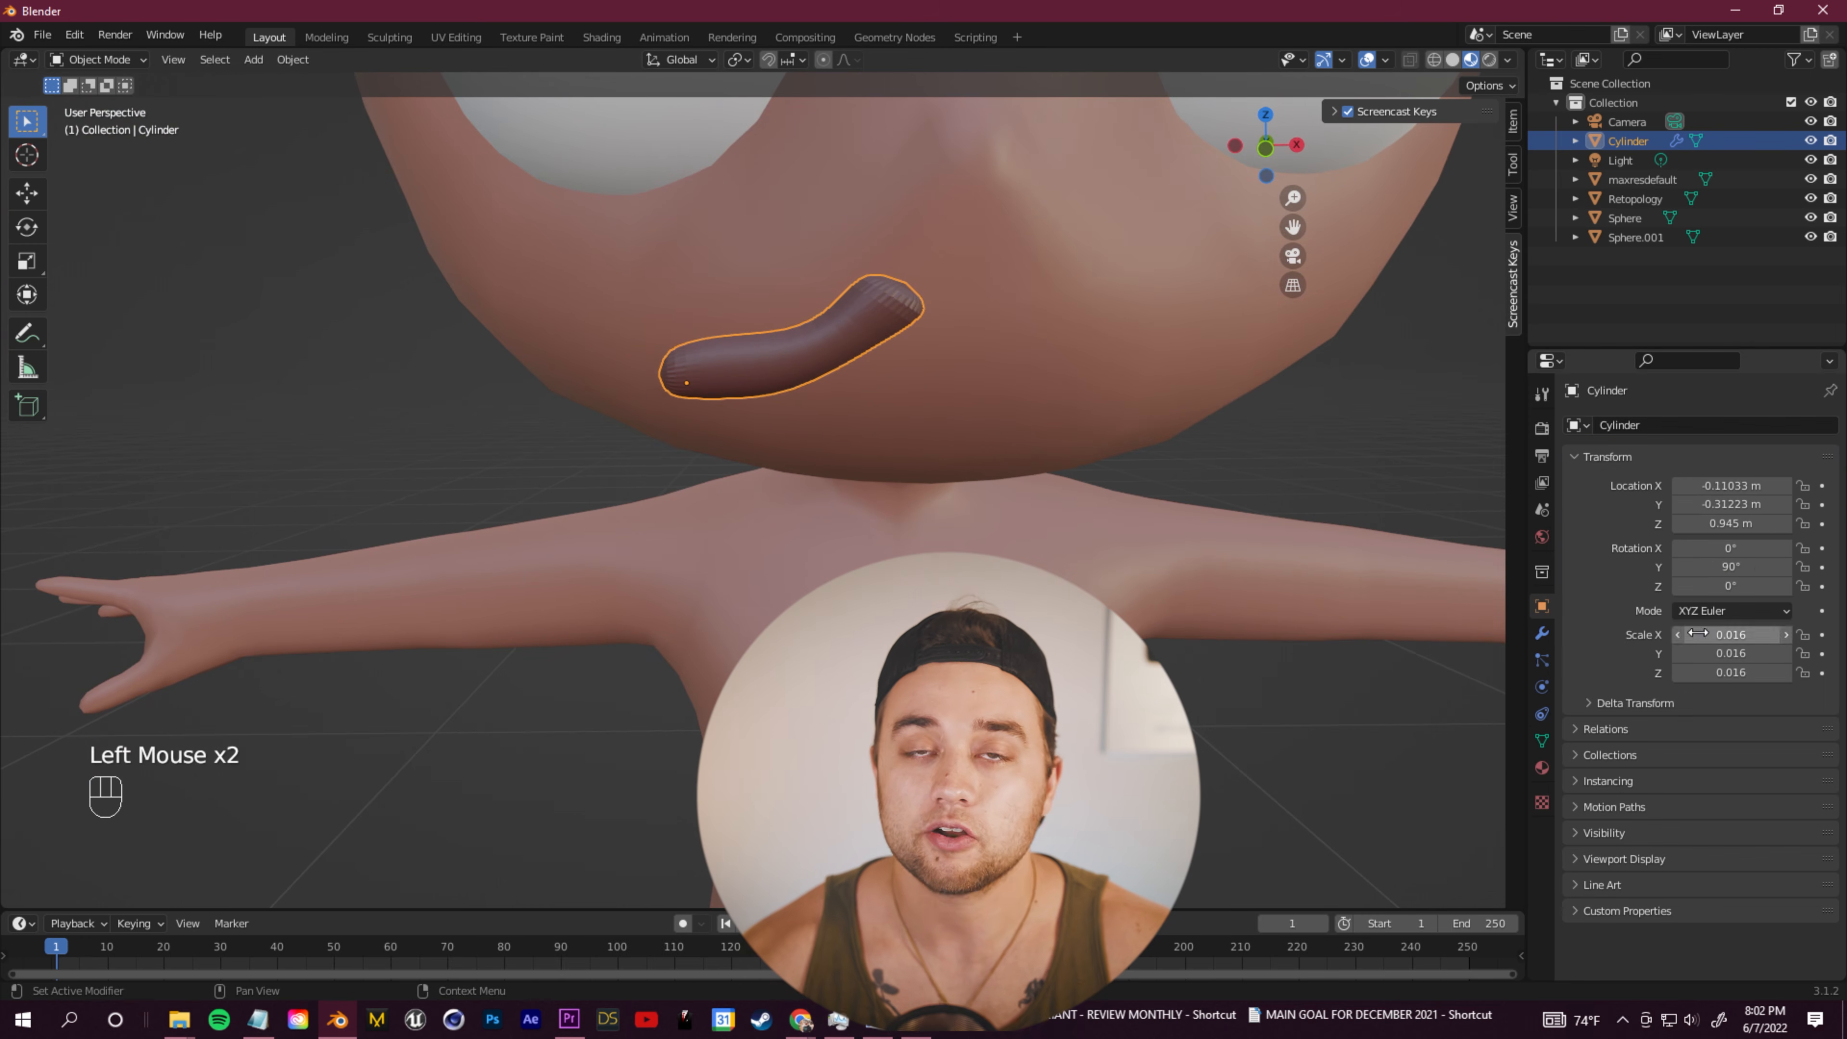
left_click(1729, 562)
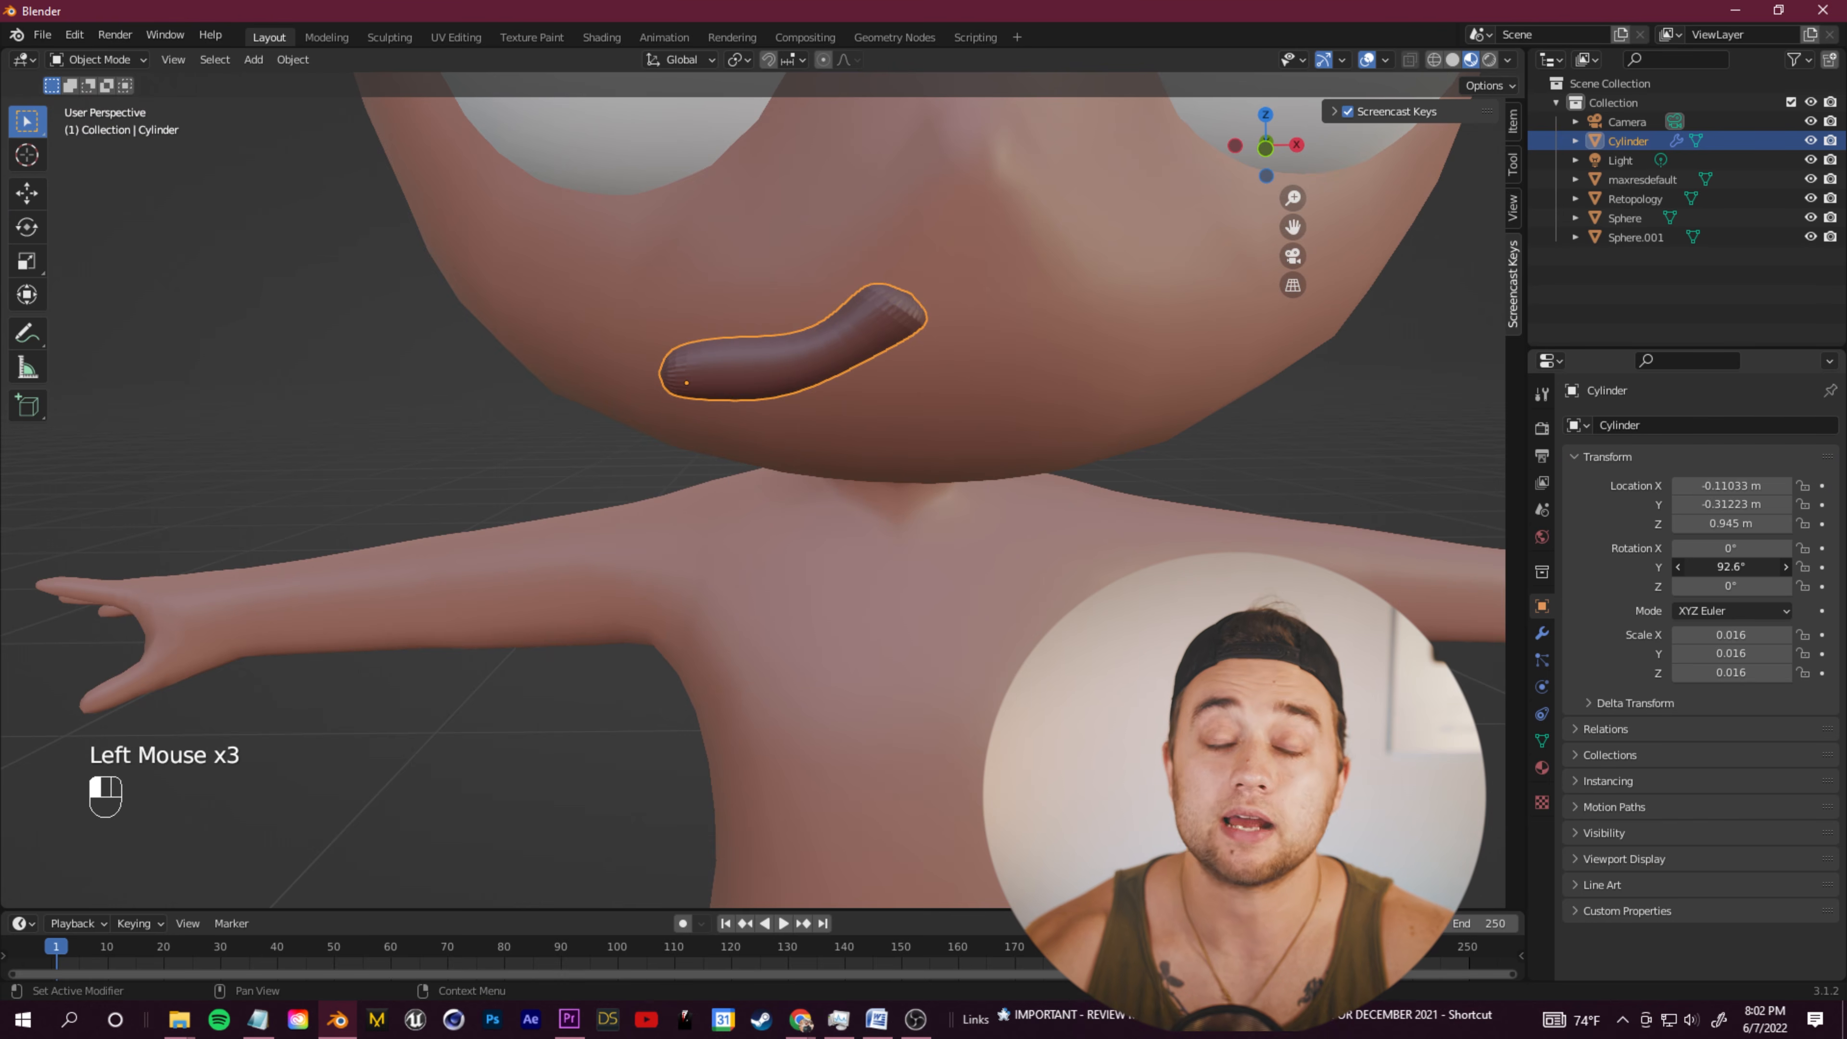
key("ctrl+z")
left_click_drag(1731, 547, 1760, 548)
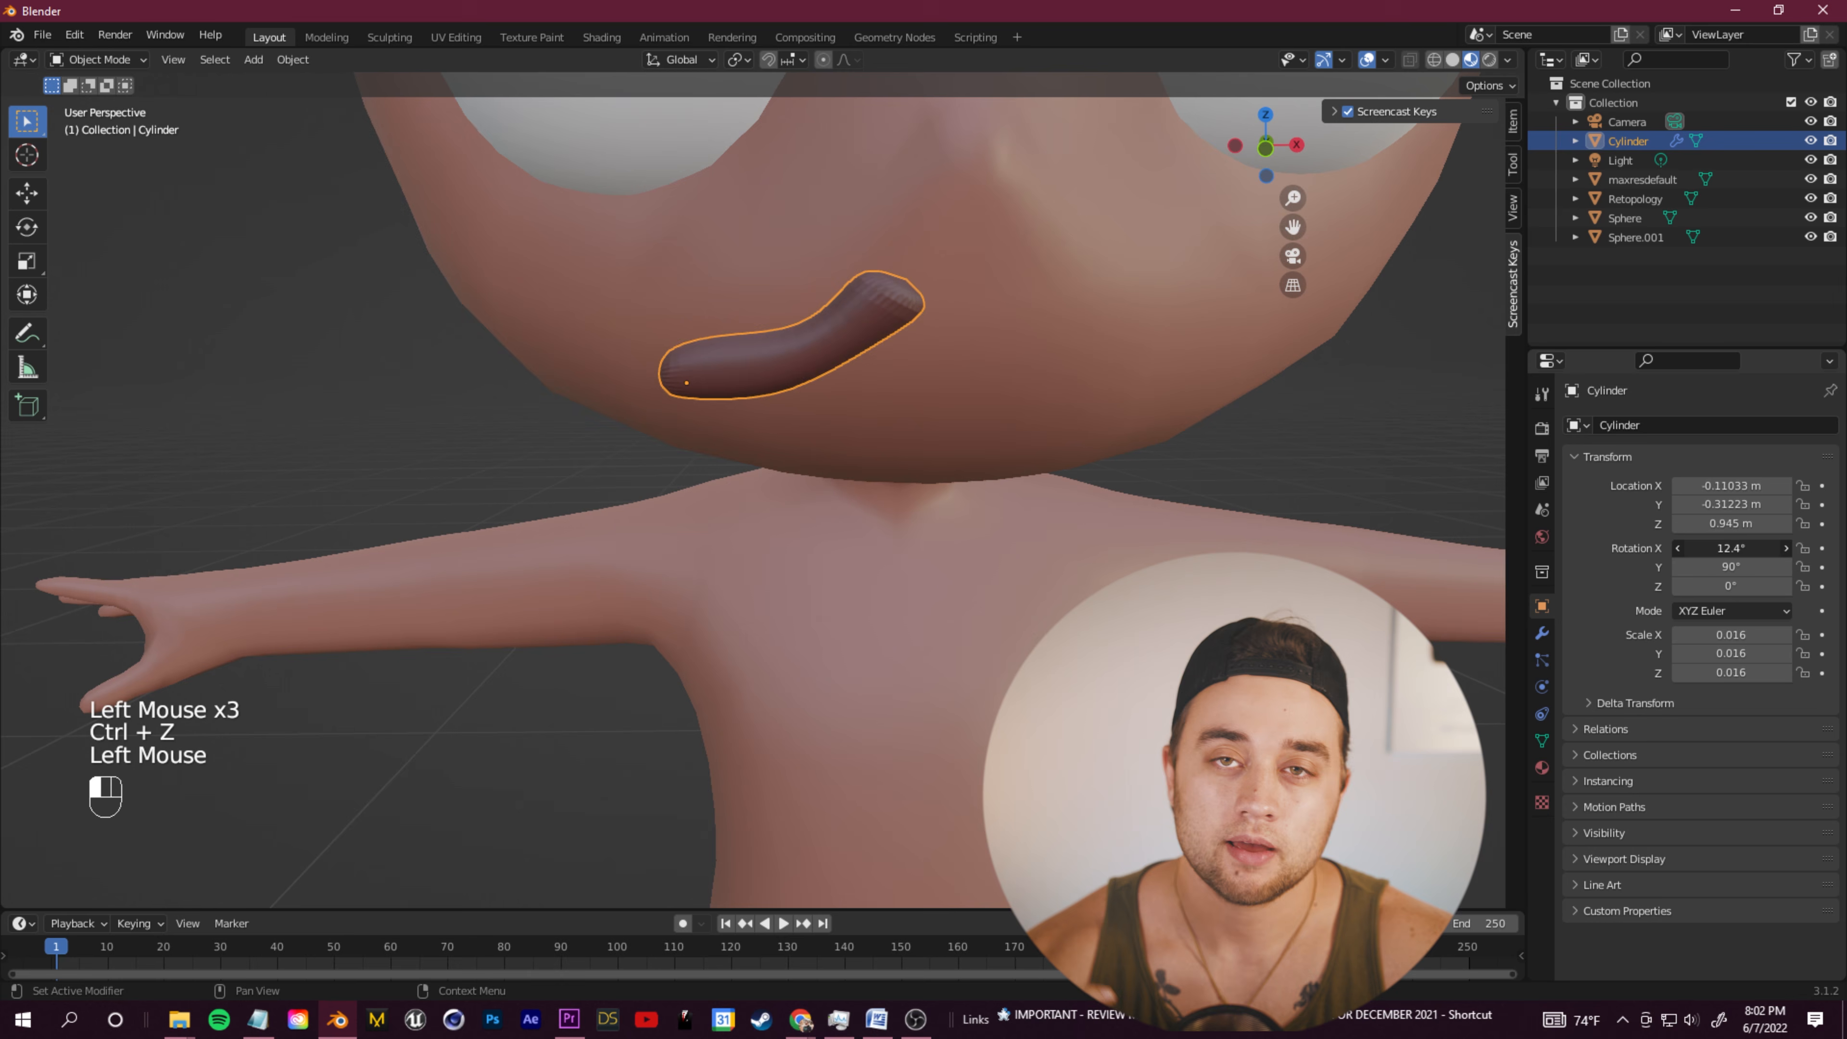
middle_click_drag(1178, 465, 1061, 451)
key("g")
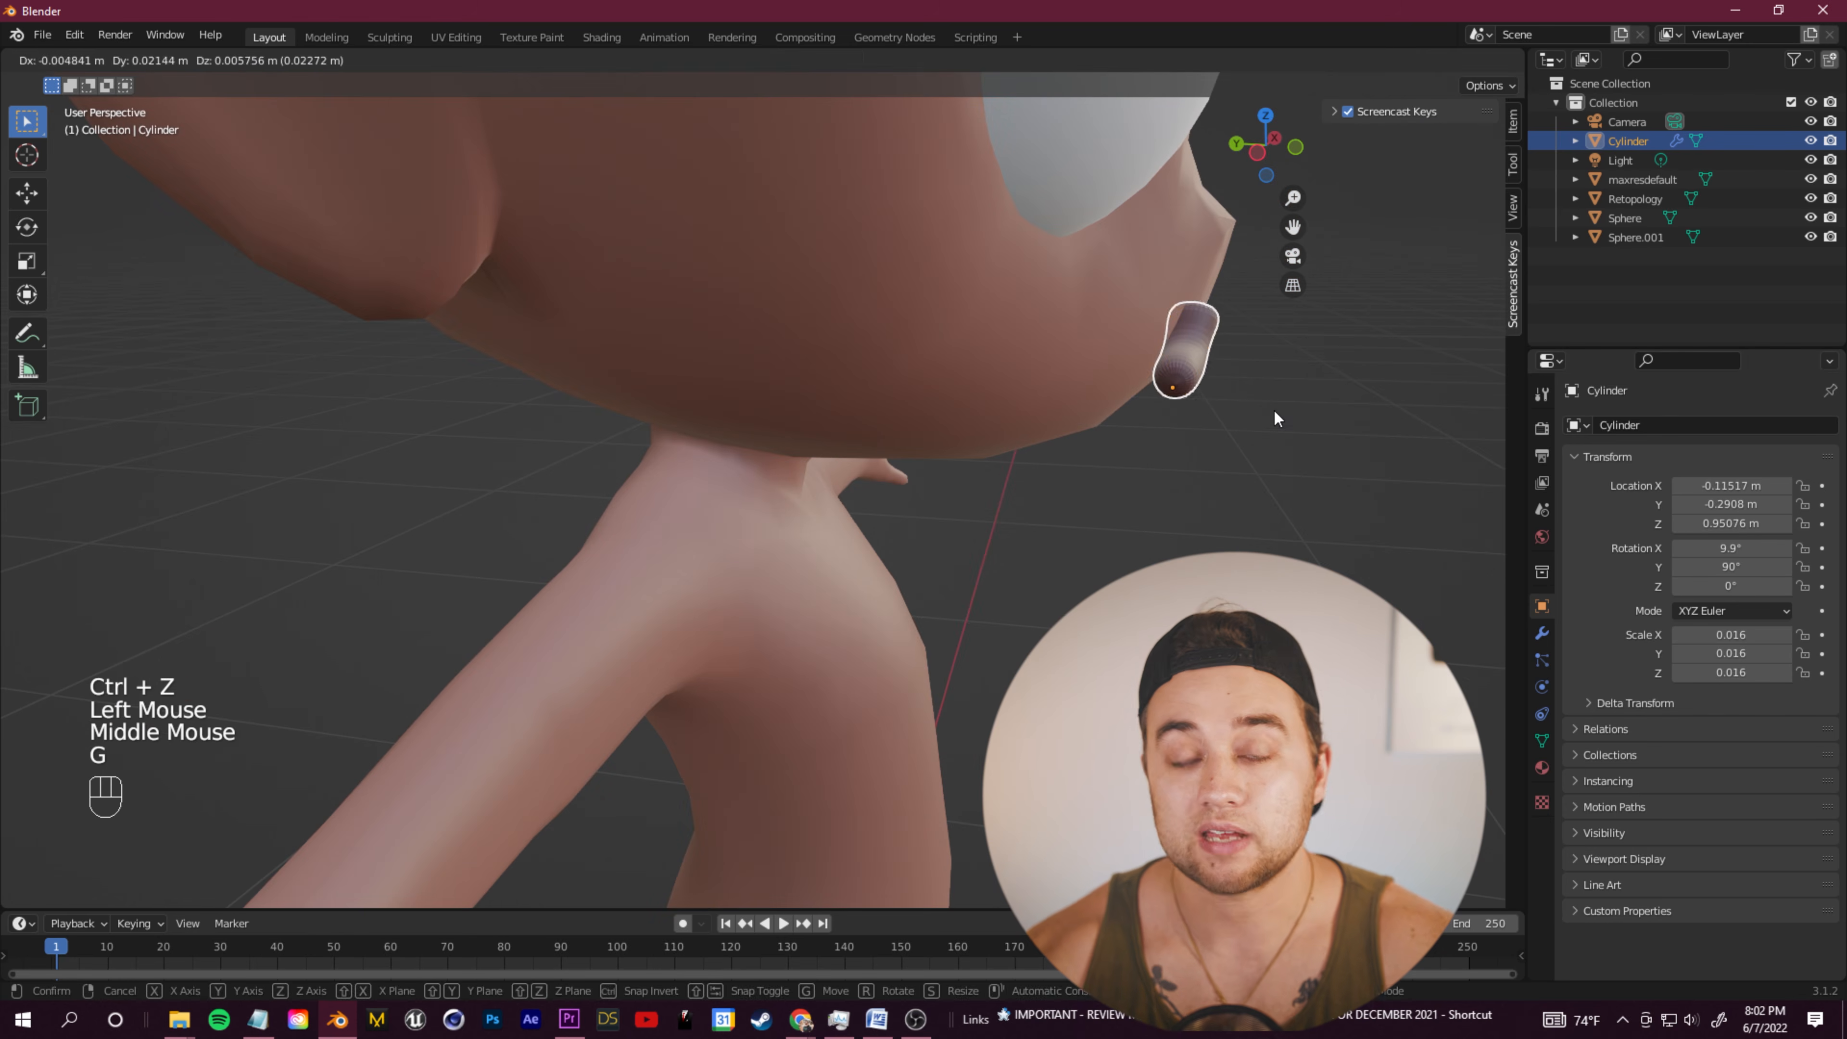
left_click(1271, 410)
Step: Set the mustache's X rotation to 17.7° and move it closer to the area beneath the nose
left_click_drag(1714, 552, 1760, 552)
middle_click_drag(1418, 465, 1146, 447)
scroll(1146, 448, "up", 2)
scroll(980, 355, "down", 1)
scroll(931, 284, "up", 1)
key("g")
left_click(965, 276)
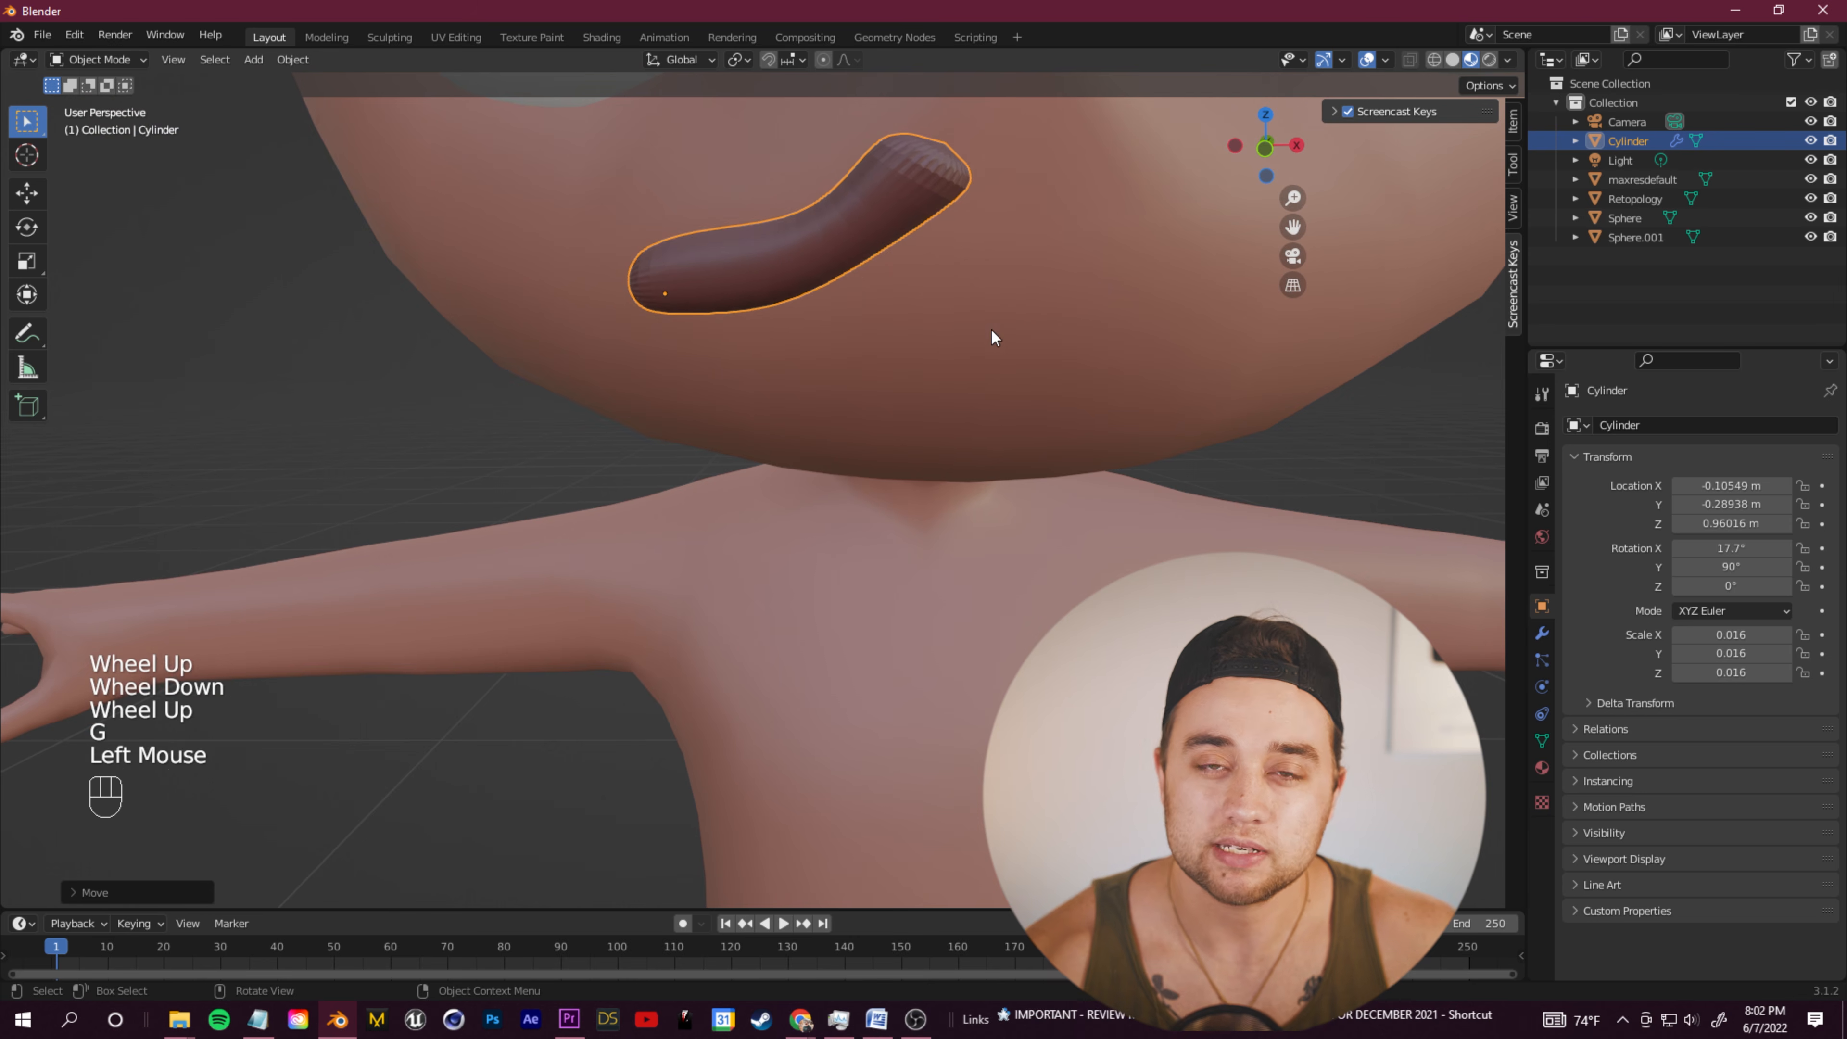
Step: Scale the mustache down to about 0.013 and move it up under the nose
middle_click_drag(964, 277, 997, 369)
scroll(997, 370, "down", 1)
key("s")
left_click(894, 311)
key("g")
left_click(949, 305)
middle_click_drag(1010, 451, 1020, 461)
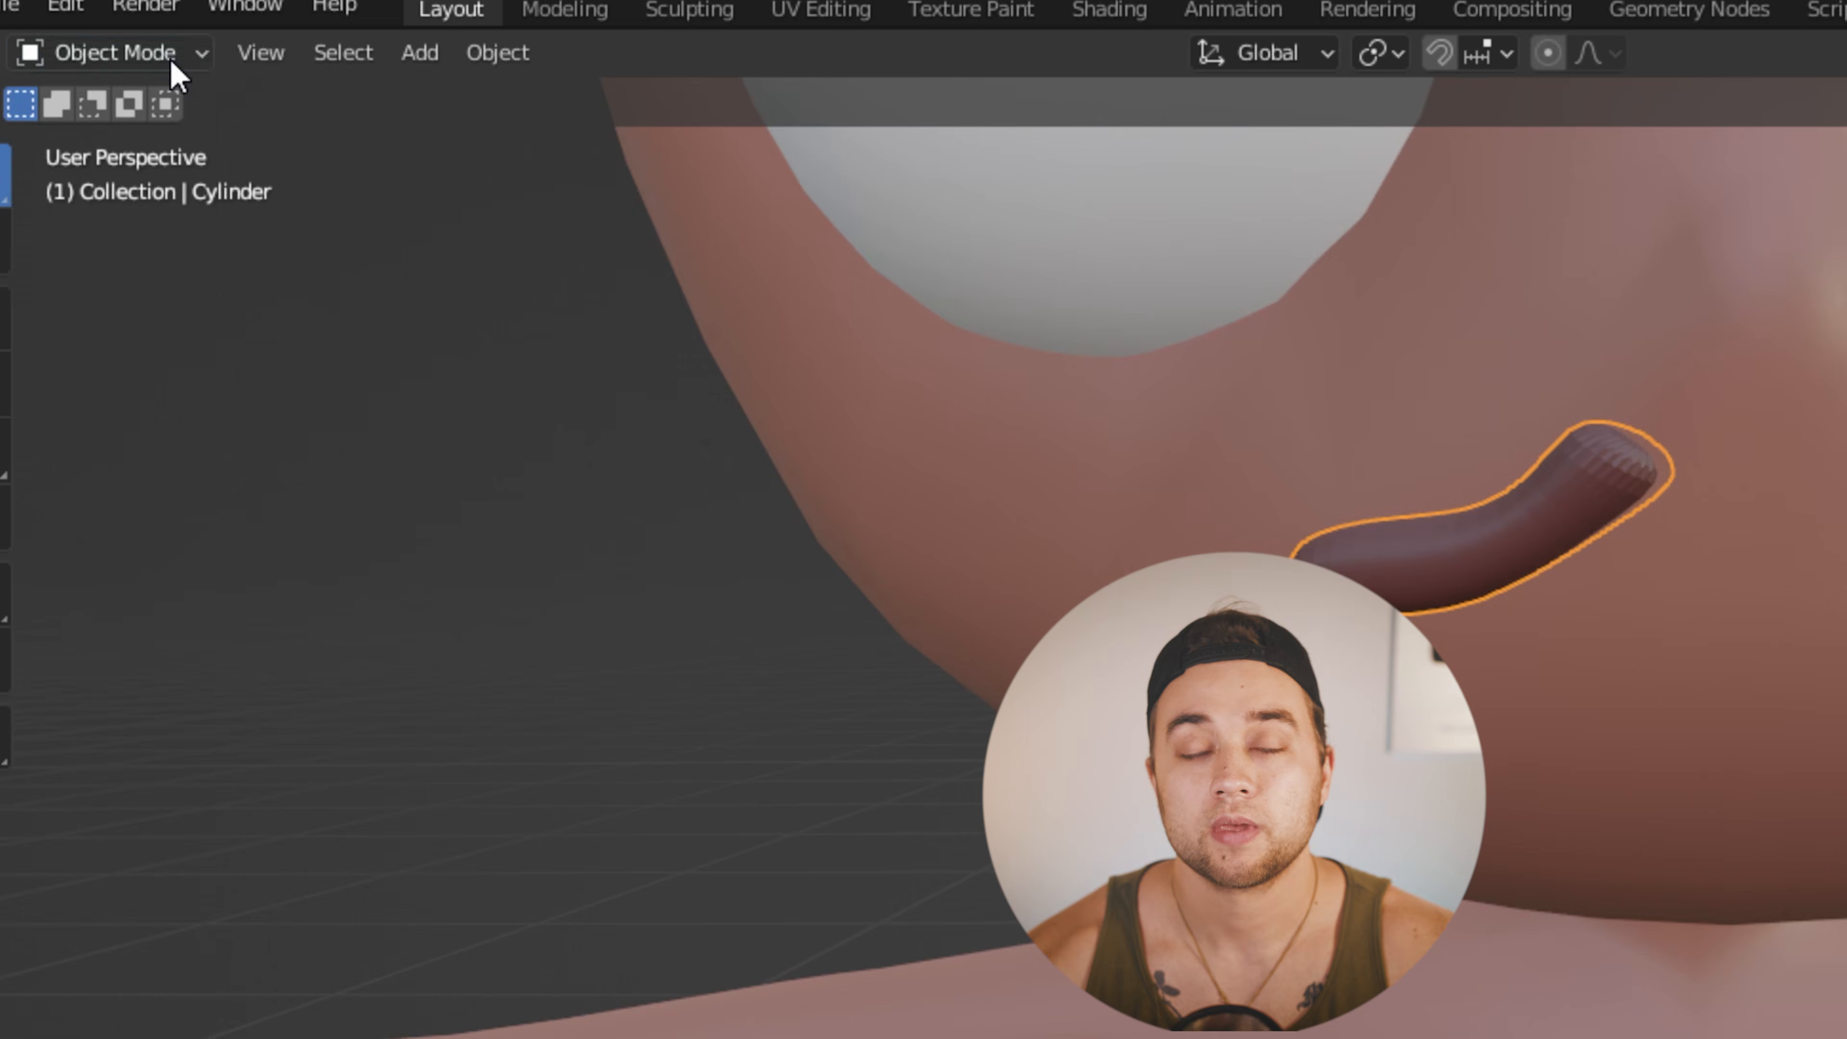
Step: Switch to Sculpt Mode and reshape the mustache's inner upper end with the Grab brush
left_click(128, 64)
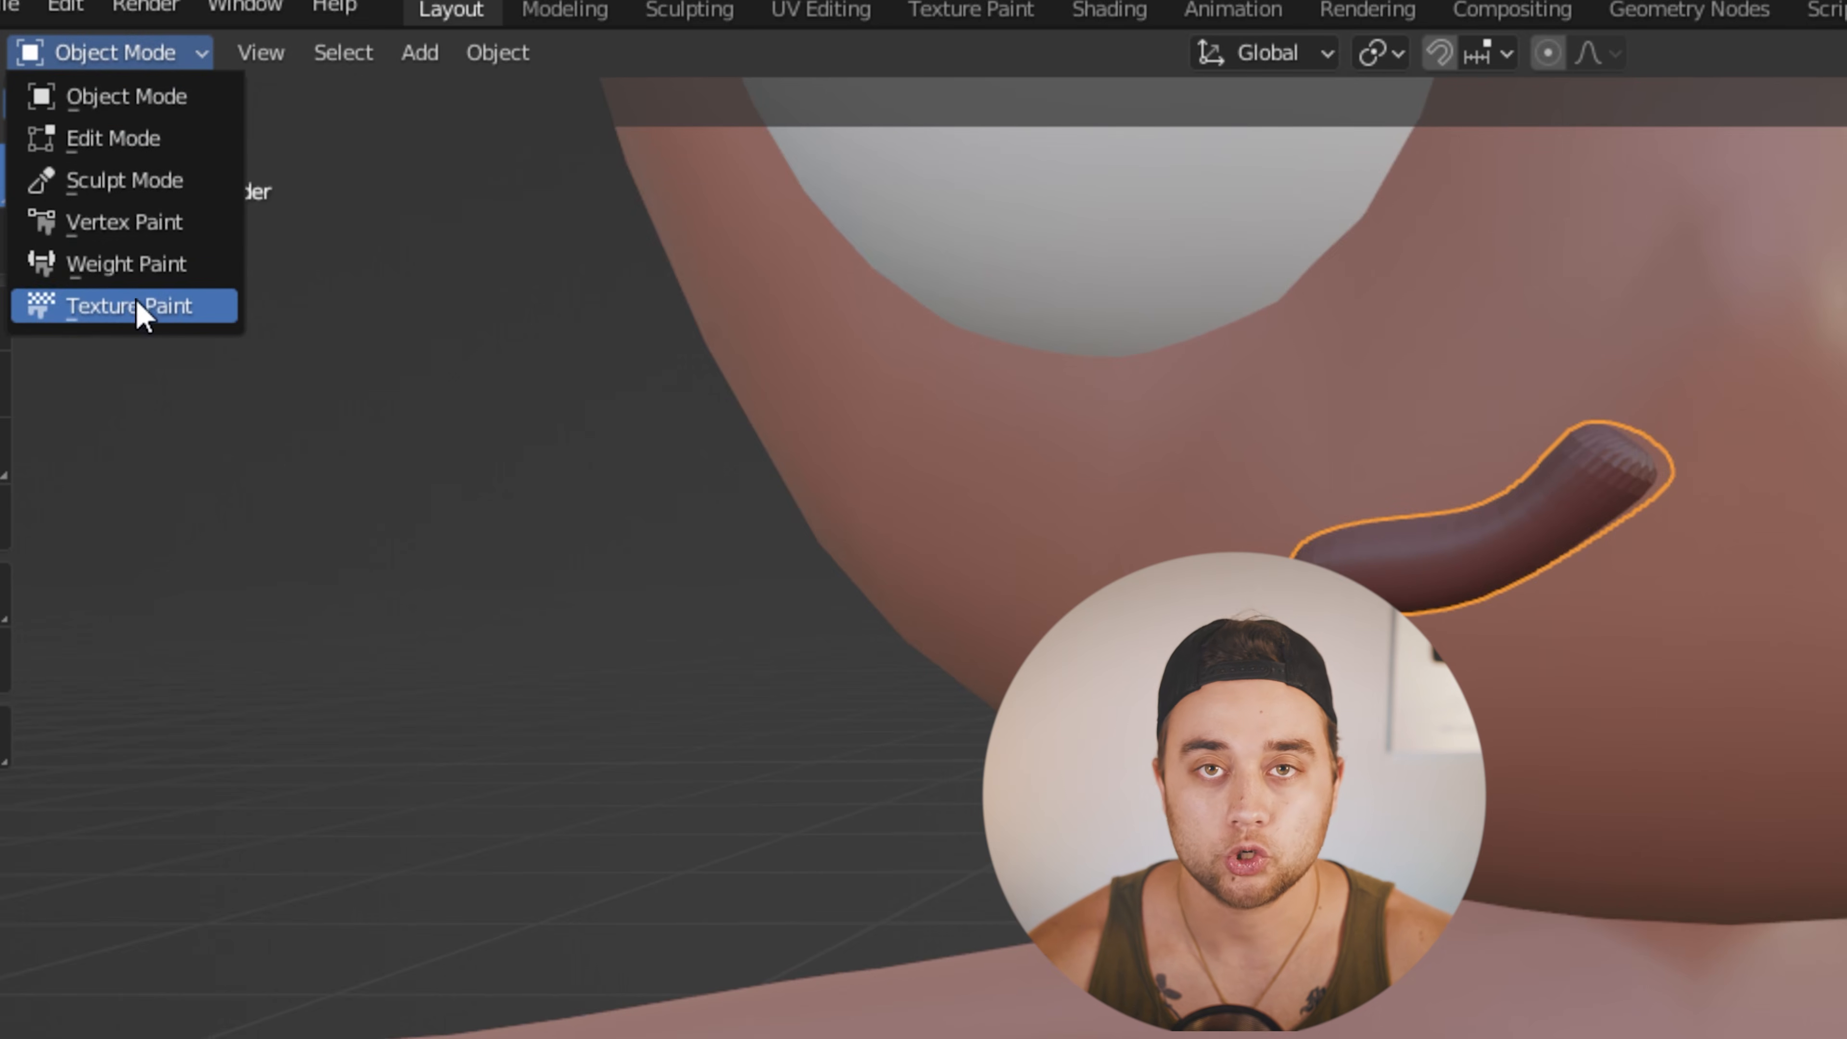
left_click(118, 190)
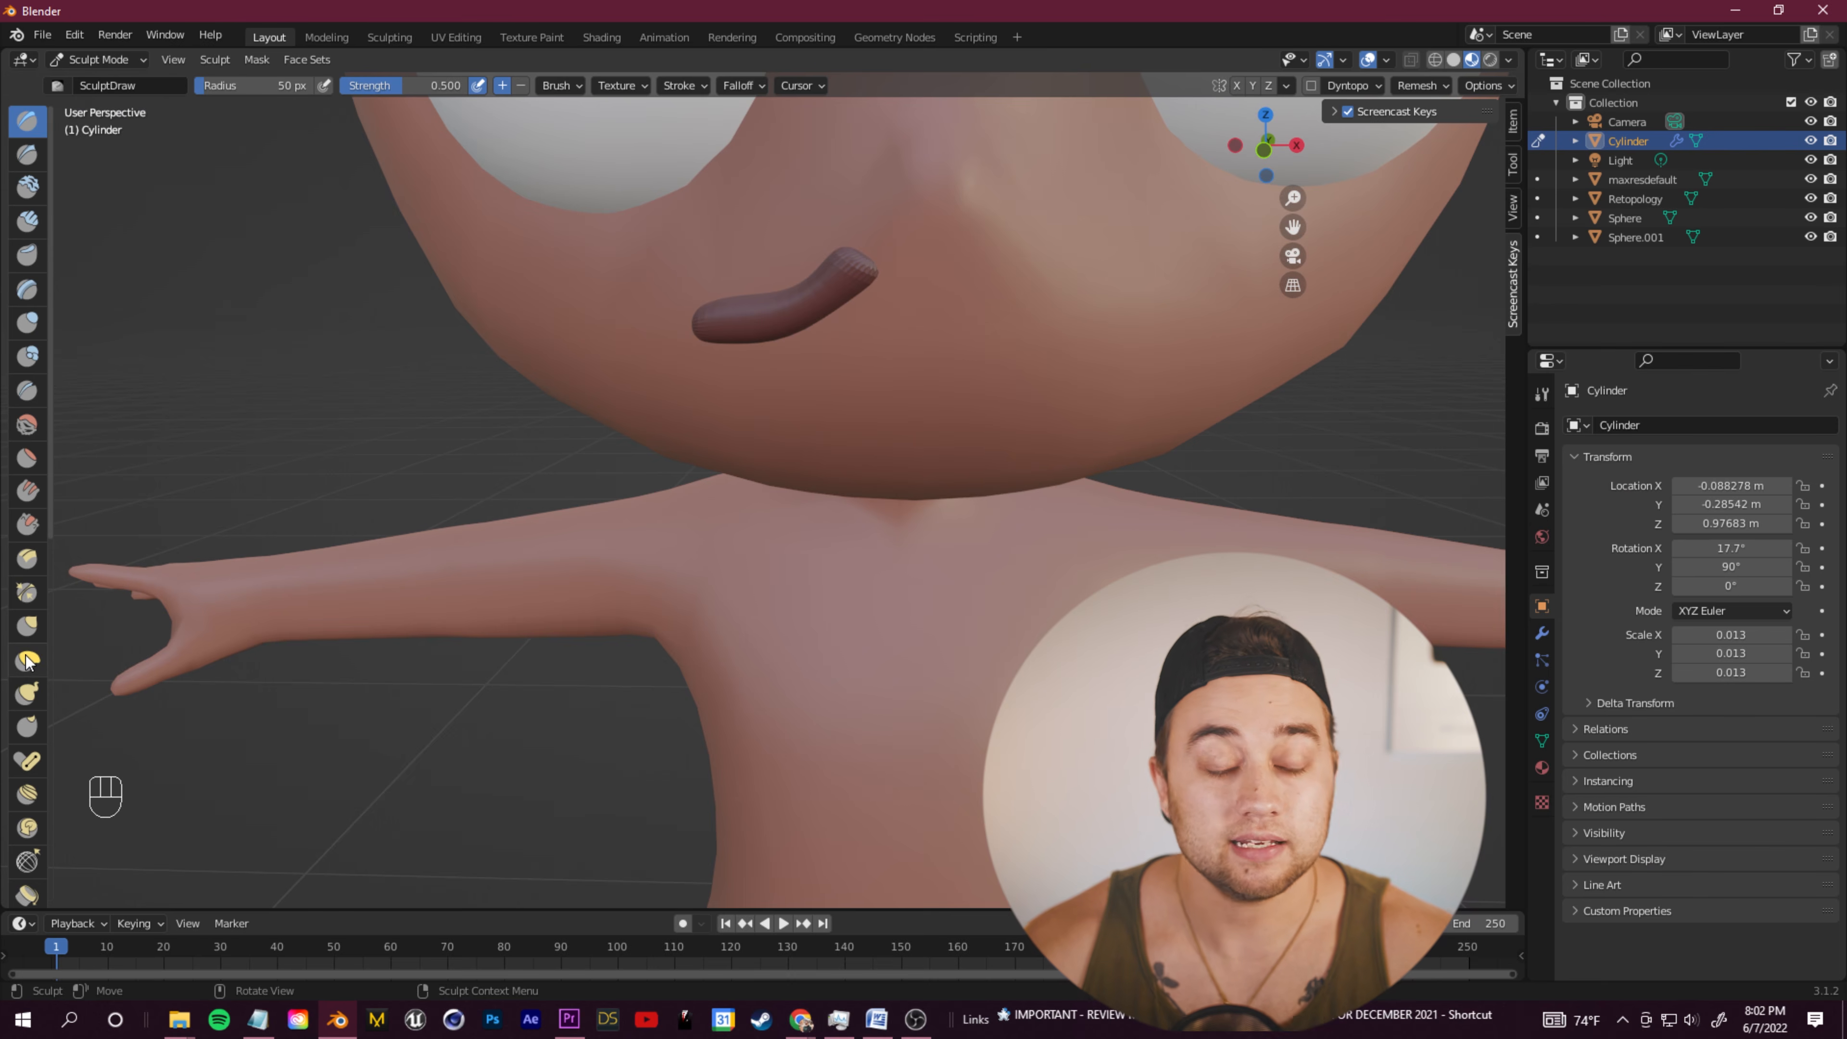
left_click(27, 626)
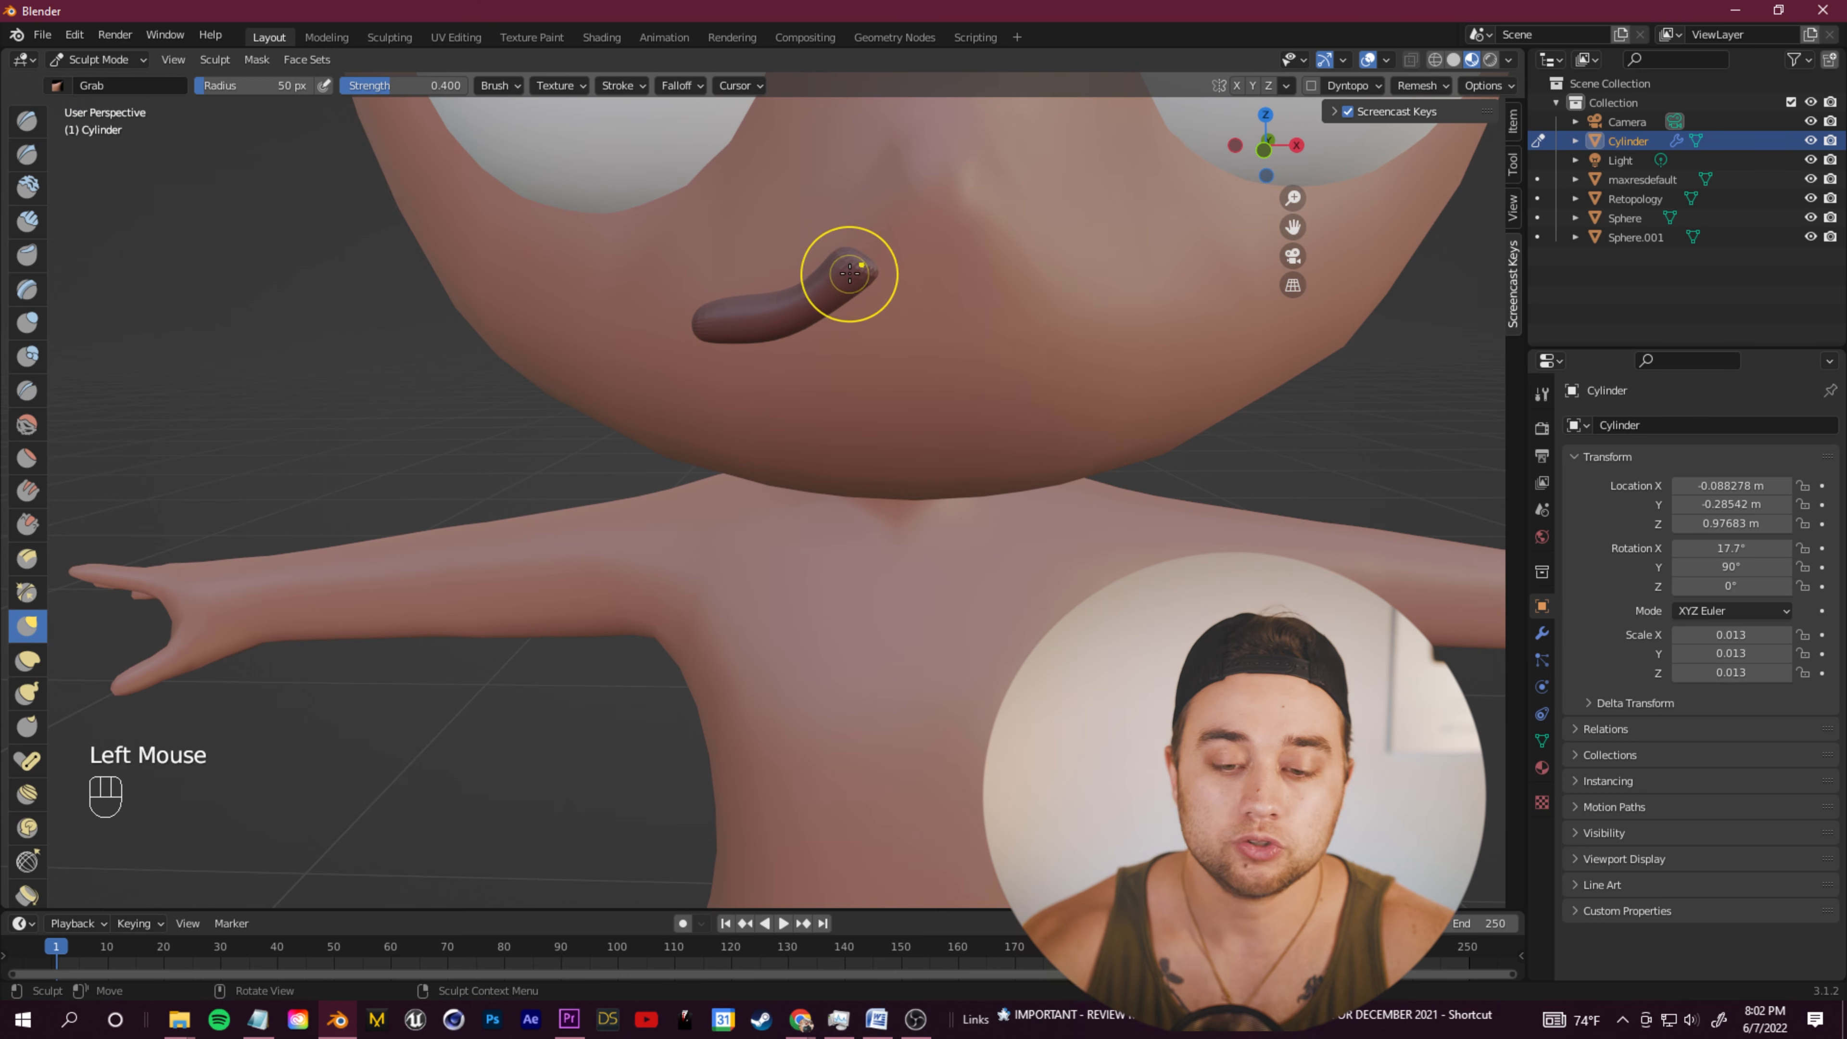
left_click_drag(857, 264, 880, 317)
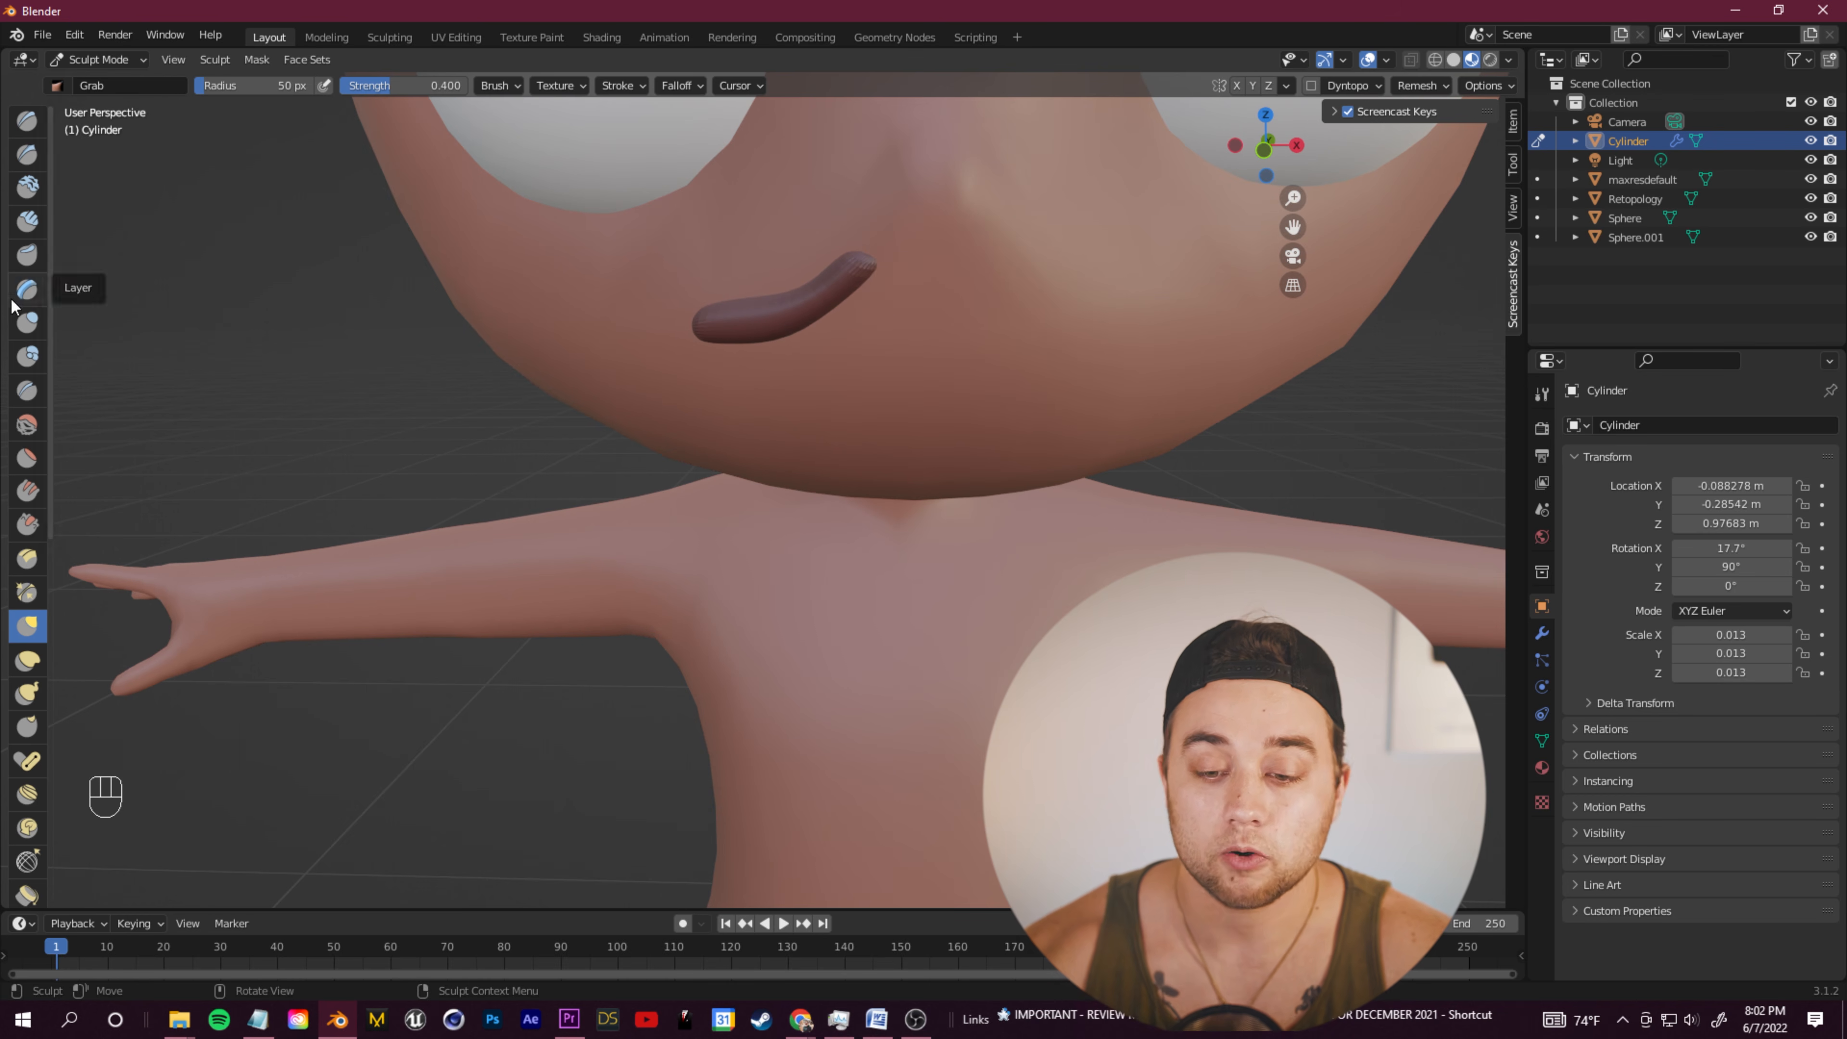
Step: Smooth the mustache's inner upper end with the Smooth brush, undoing unwanted strokes
left_click(24, 426)
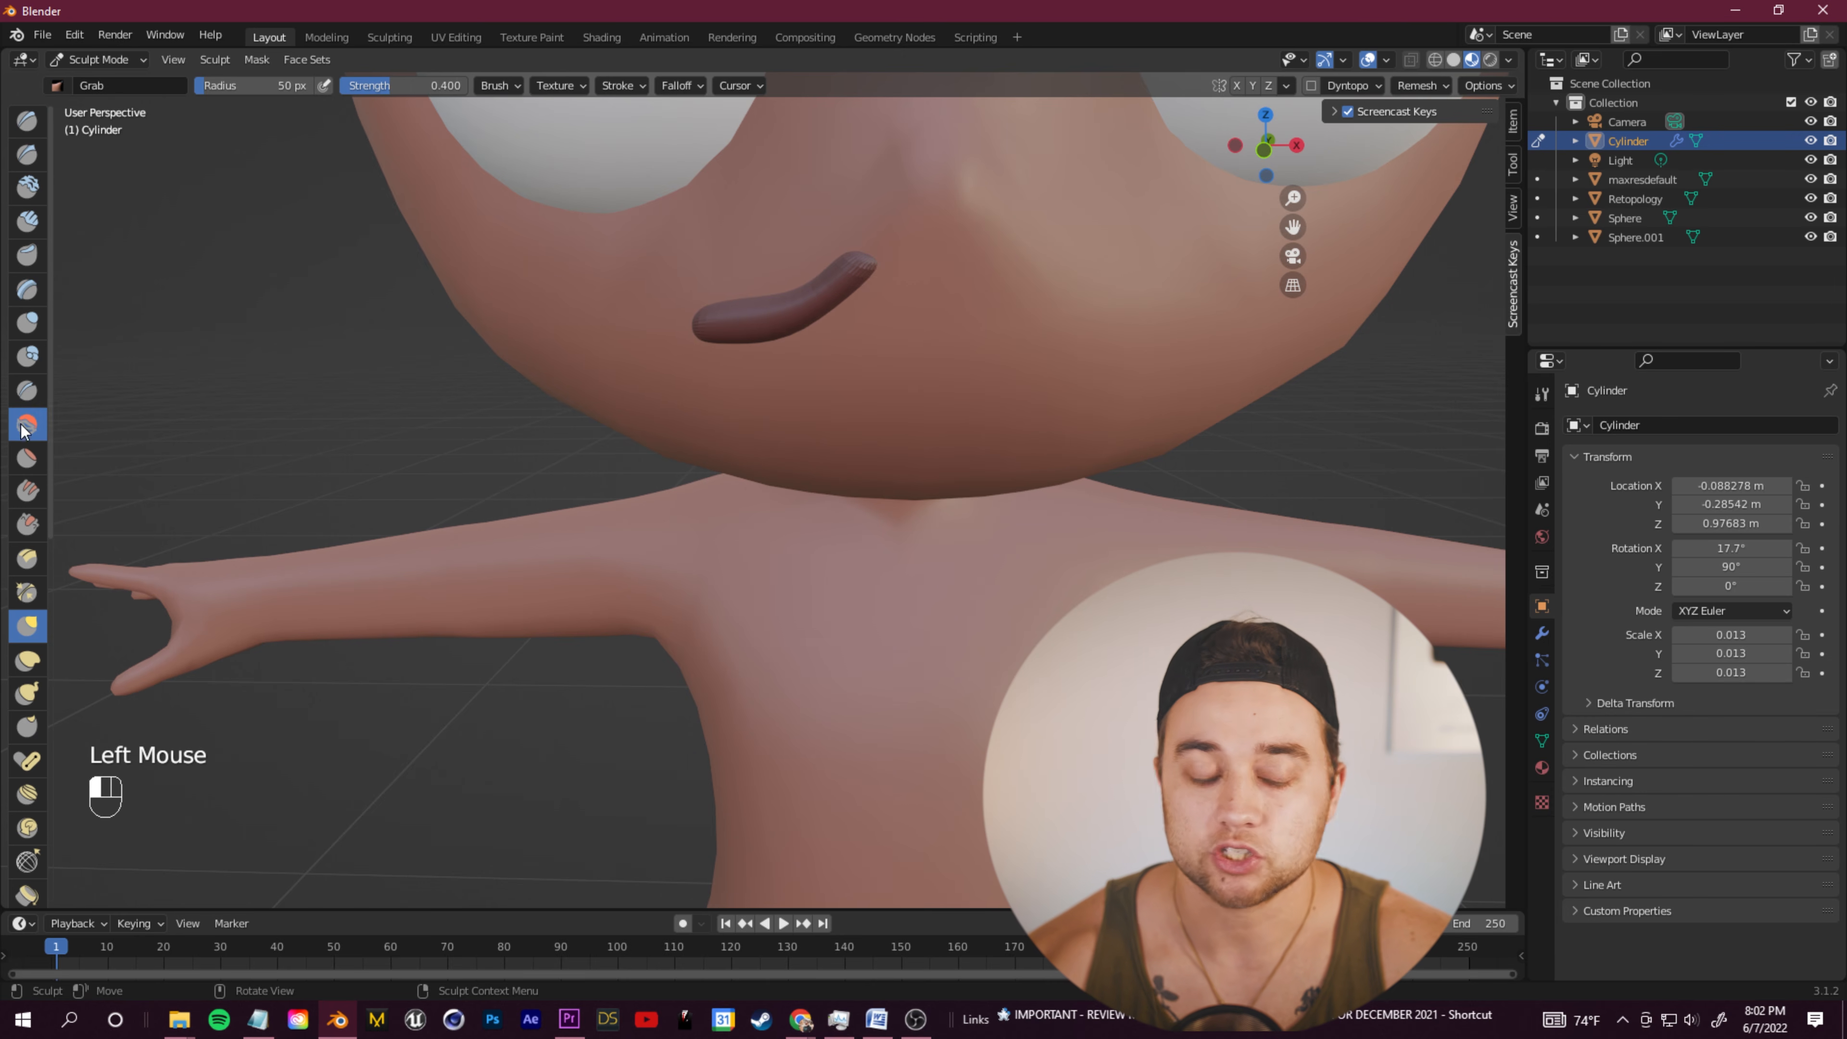
key("ctrl+z")
left_click(864, 265)
key("ctrl+z")
left_click(856, 273)
key("ctrl+z")
left_click(845, 290)
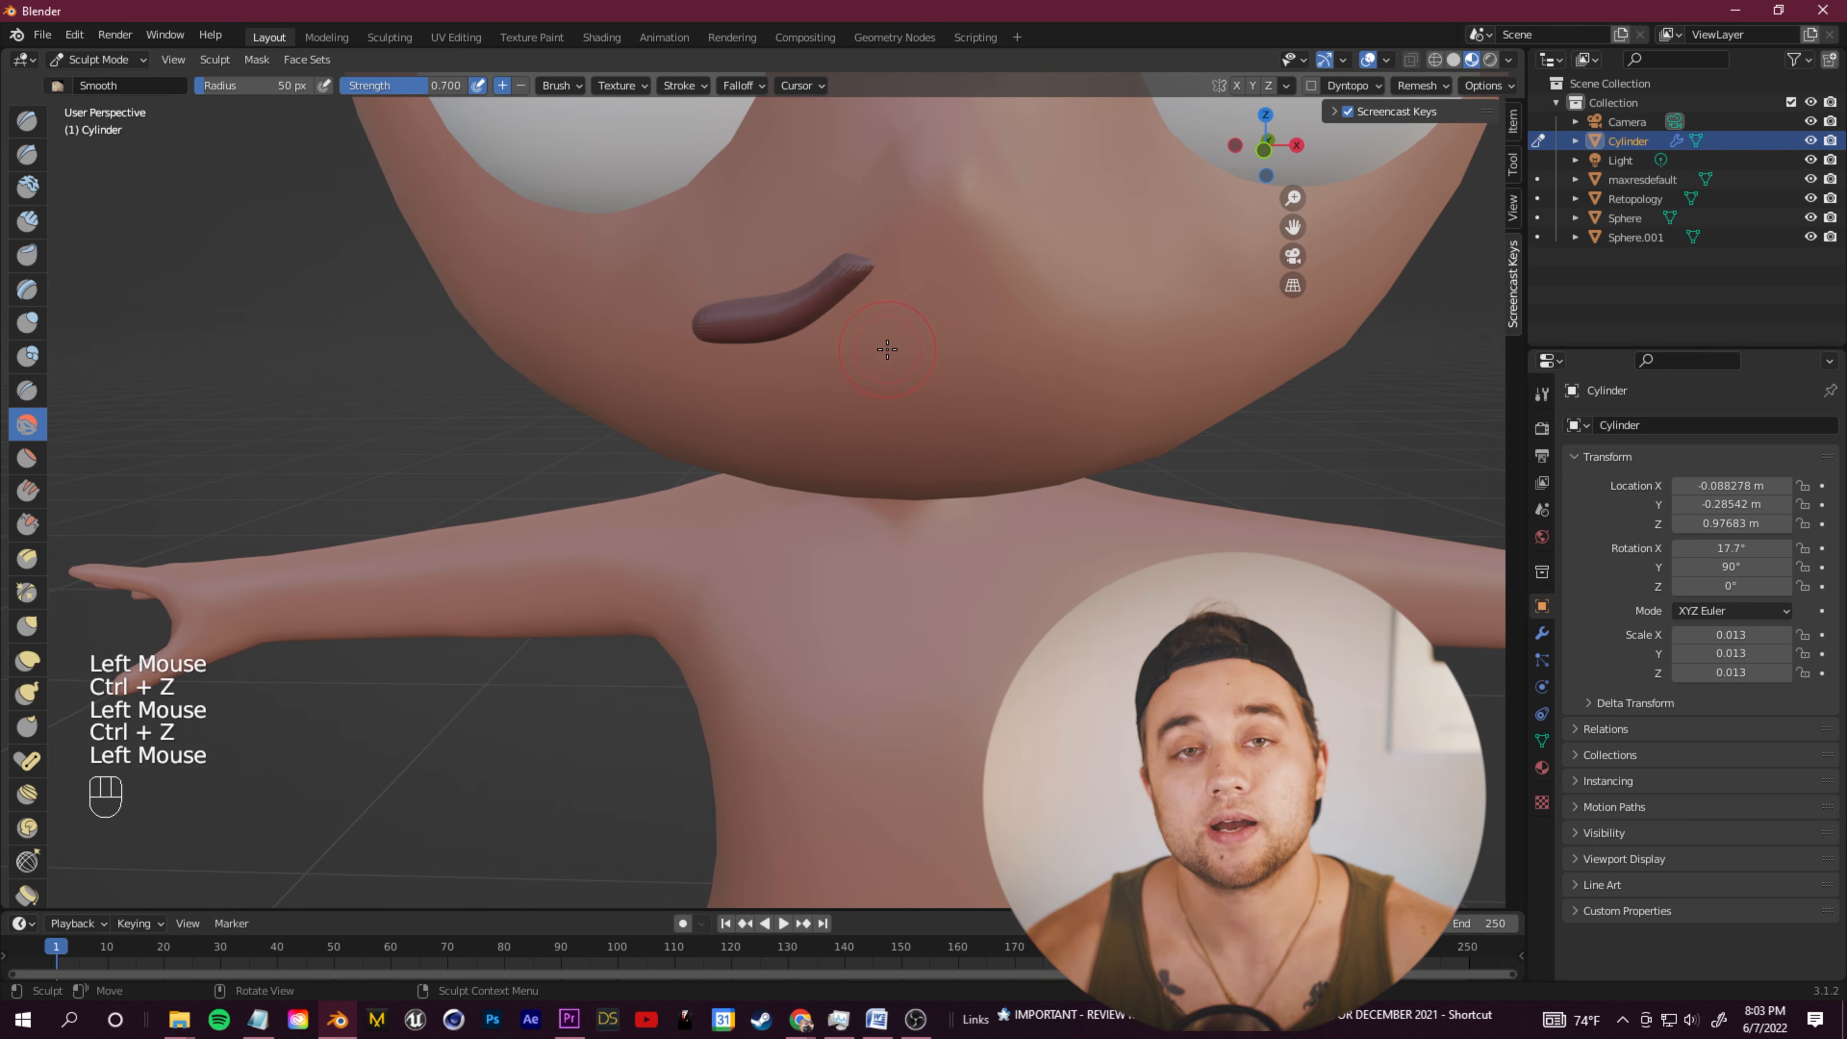
Step: Return to Object Mode, copy and paste the mustache half, and move the copy outward beside the original
scroll(942, 402, "down", 1)
middle_click_drag(942, 403, 931, 396)
left_click(105, 59)
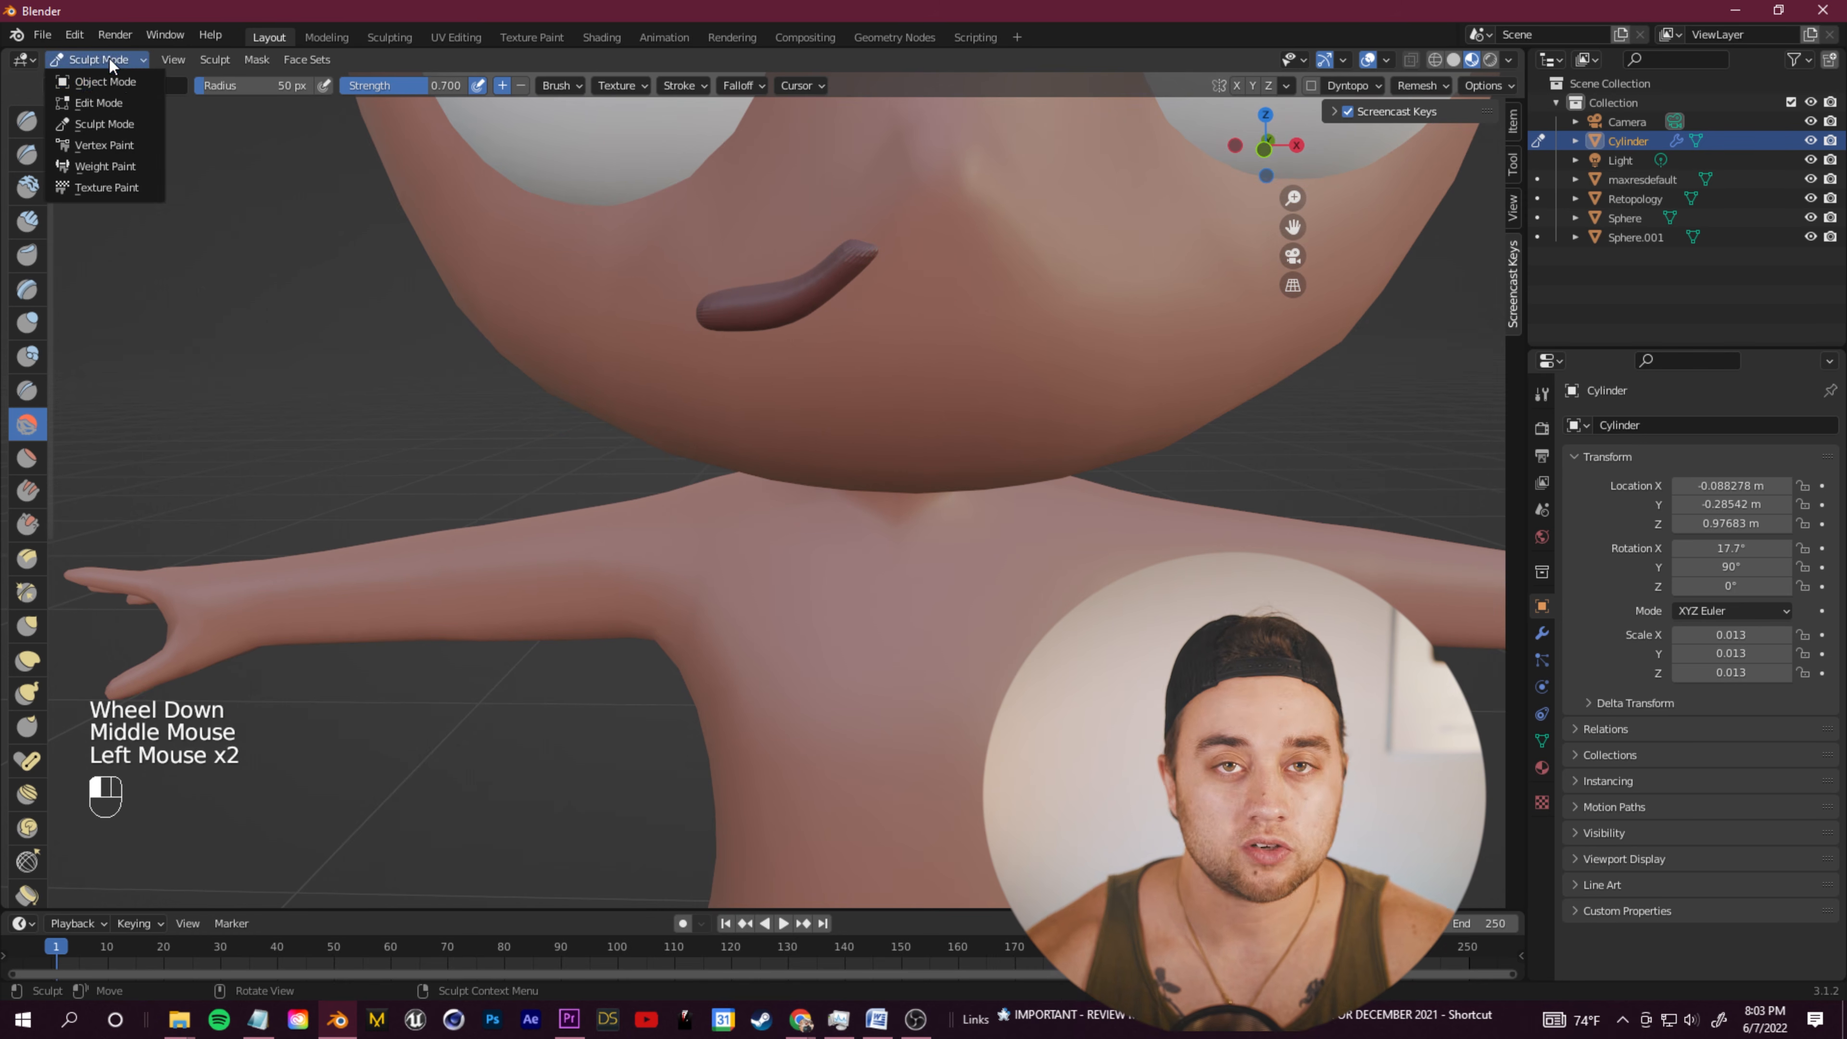
left_click(110, 61)
left_click(791, 321)
left_click(777, 302)
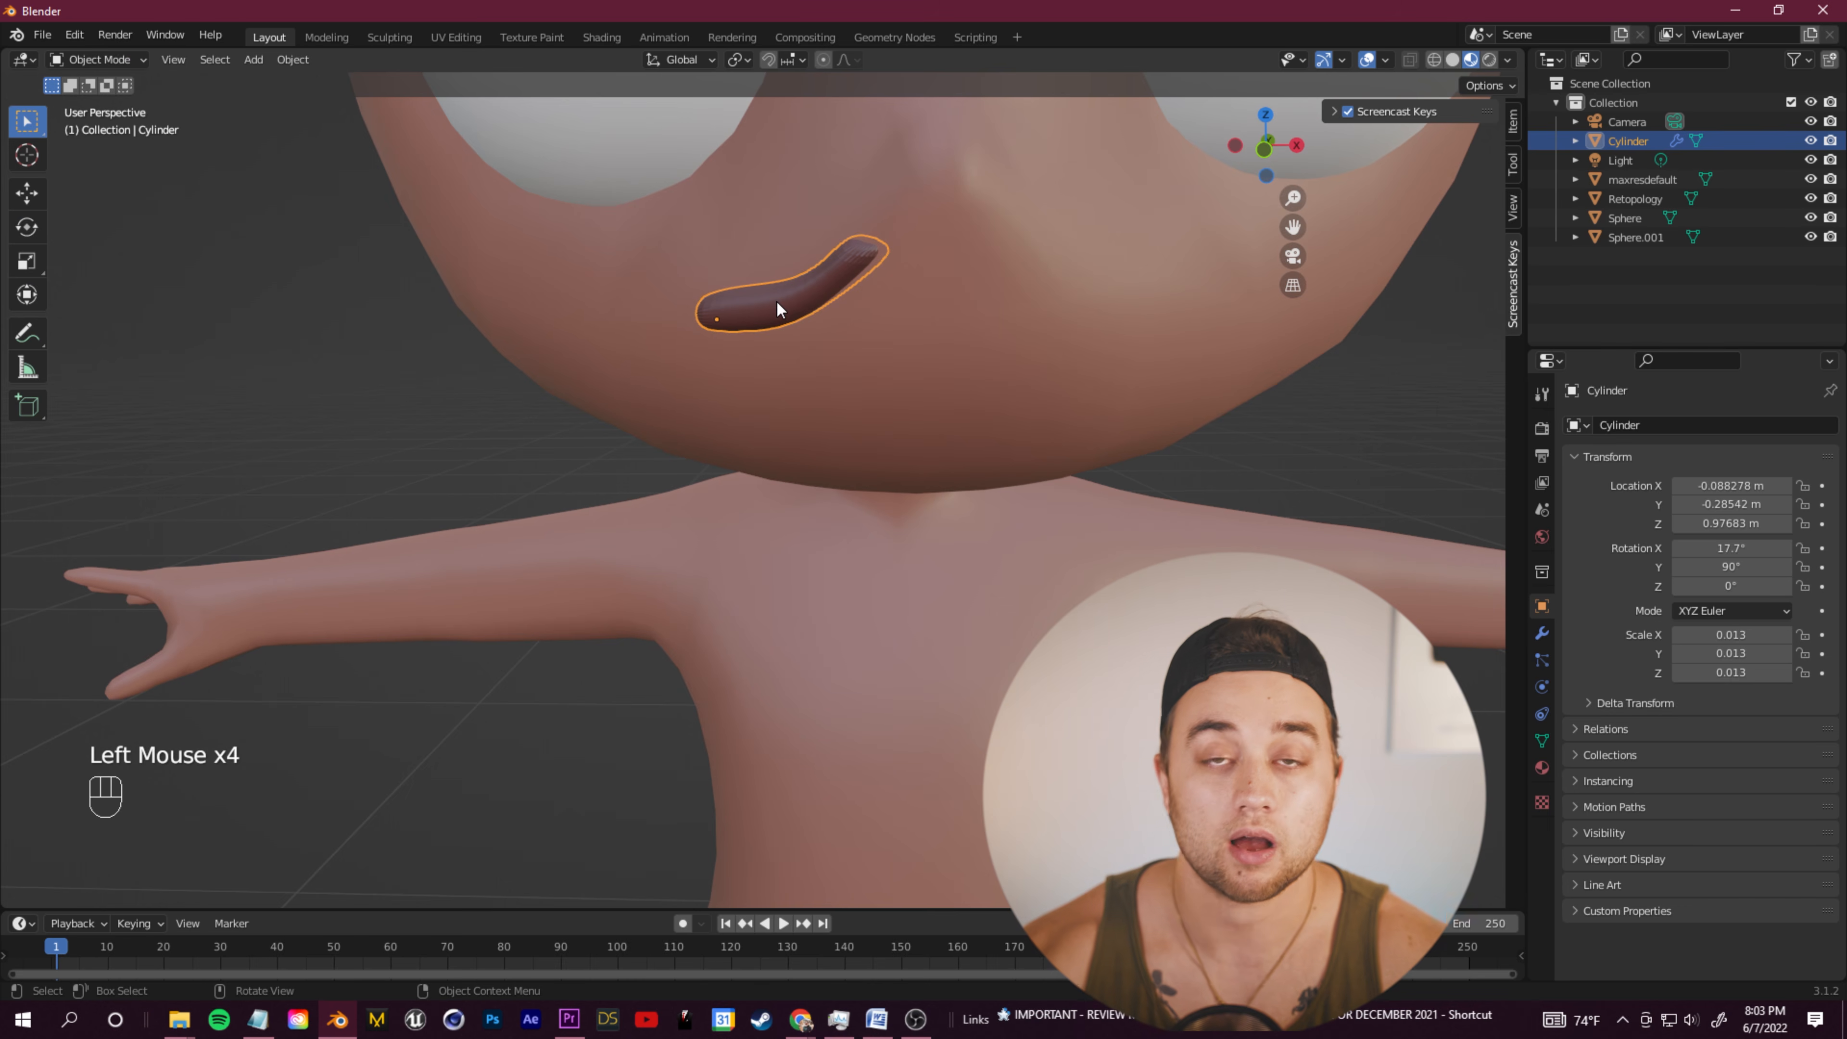
key("ctrl+c")
key("ctrl+v")
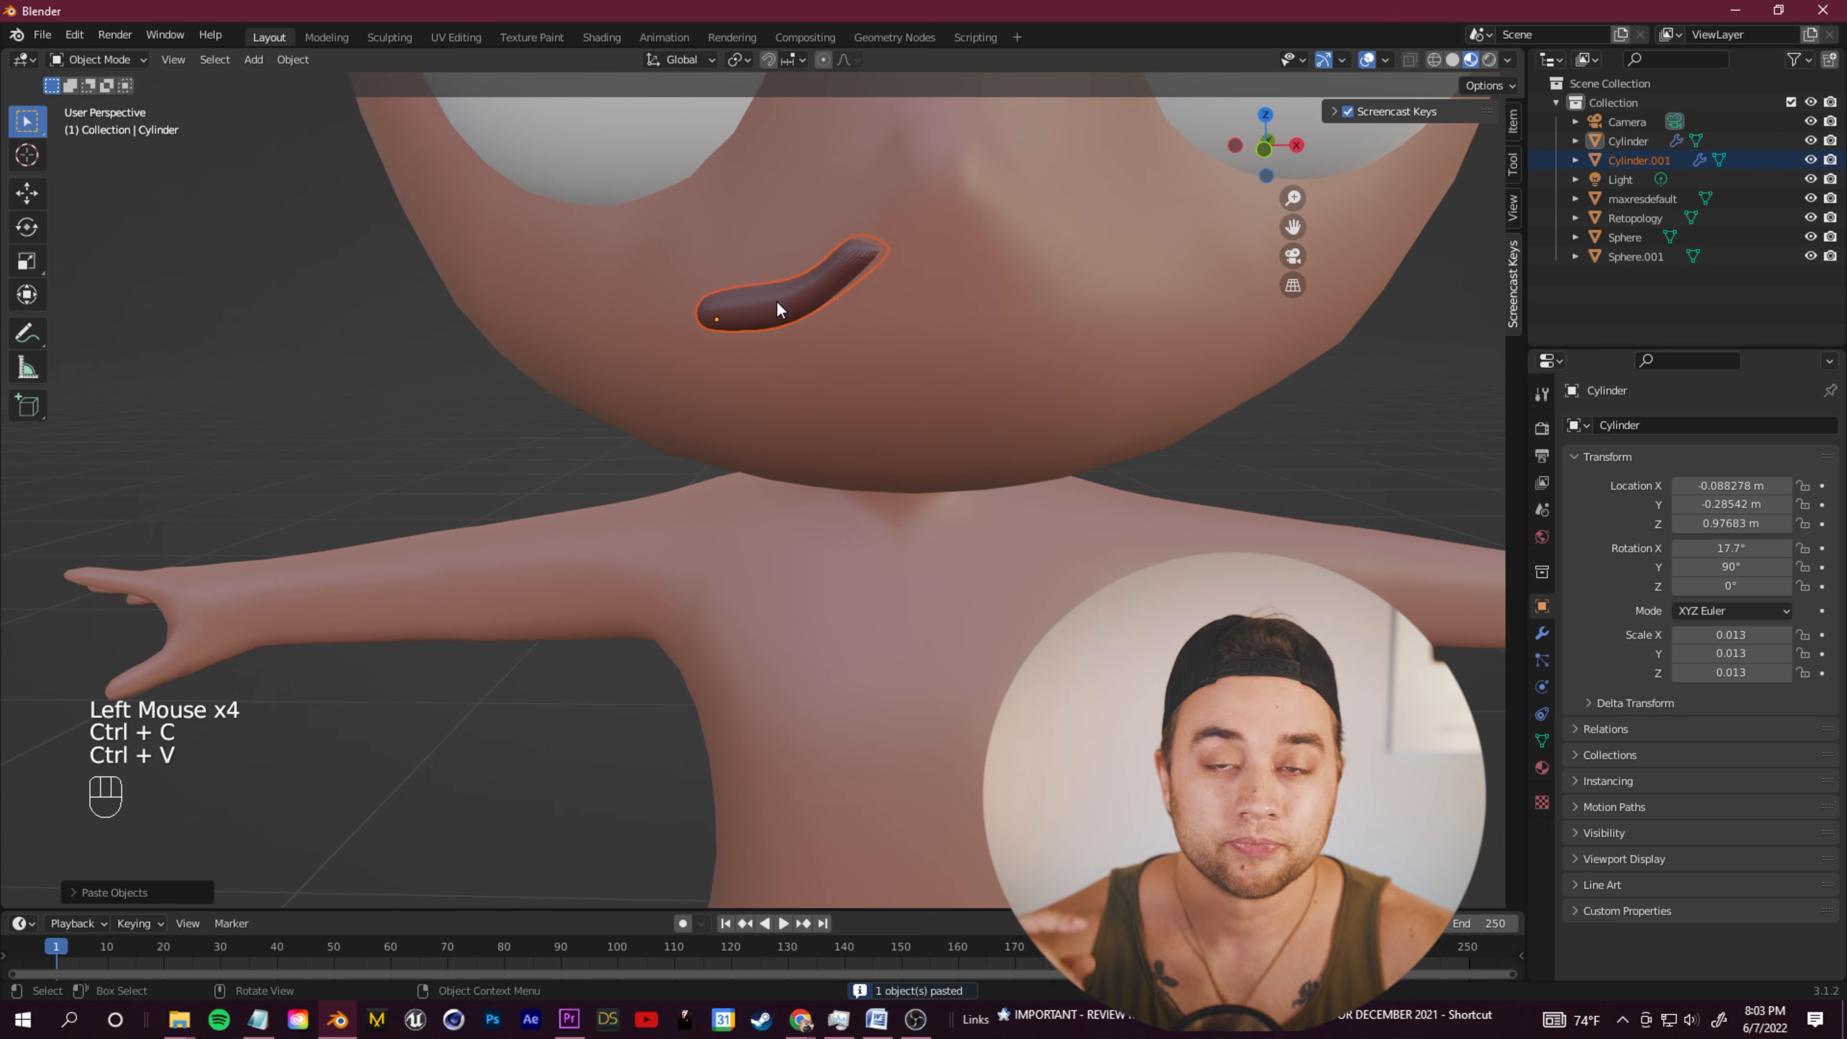
key("g")
left_click(566, 310)
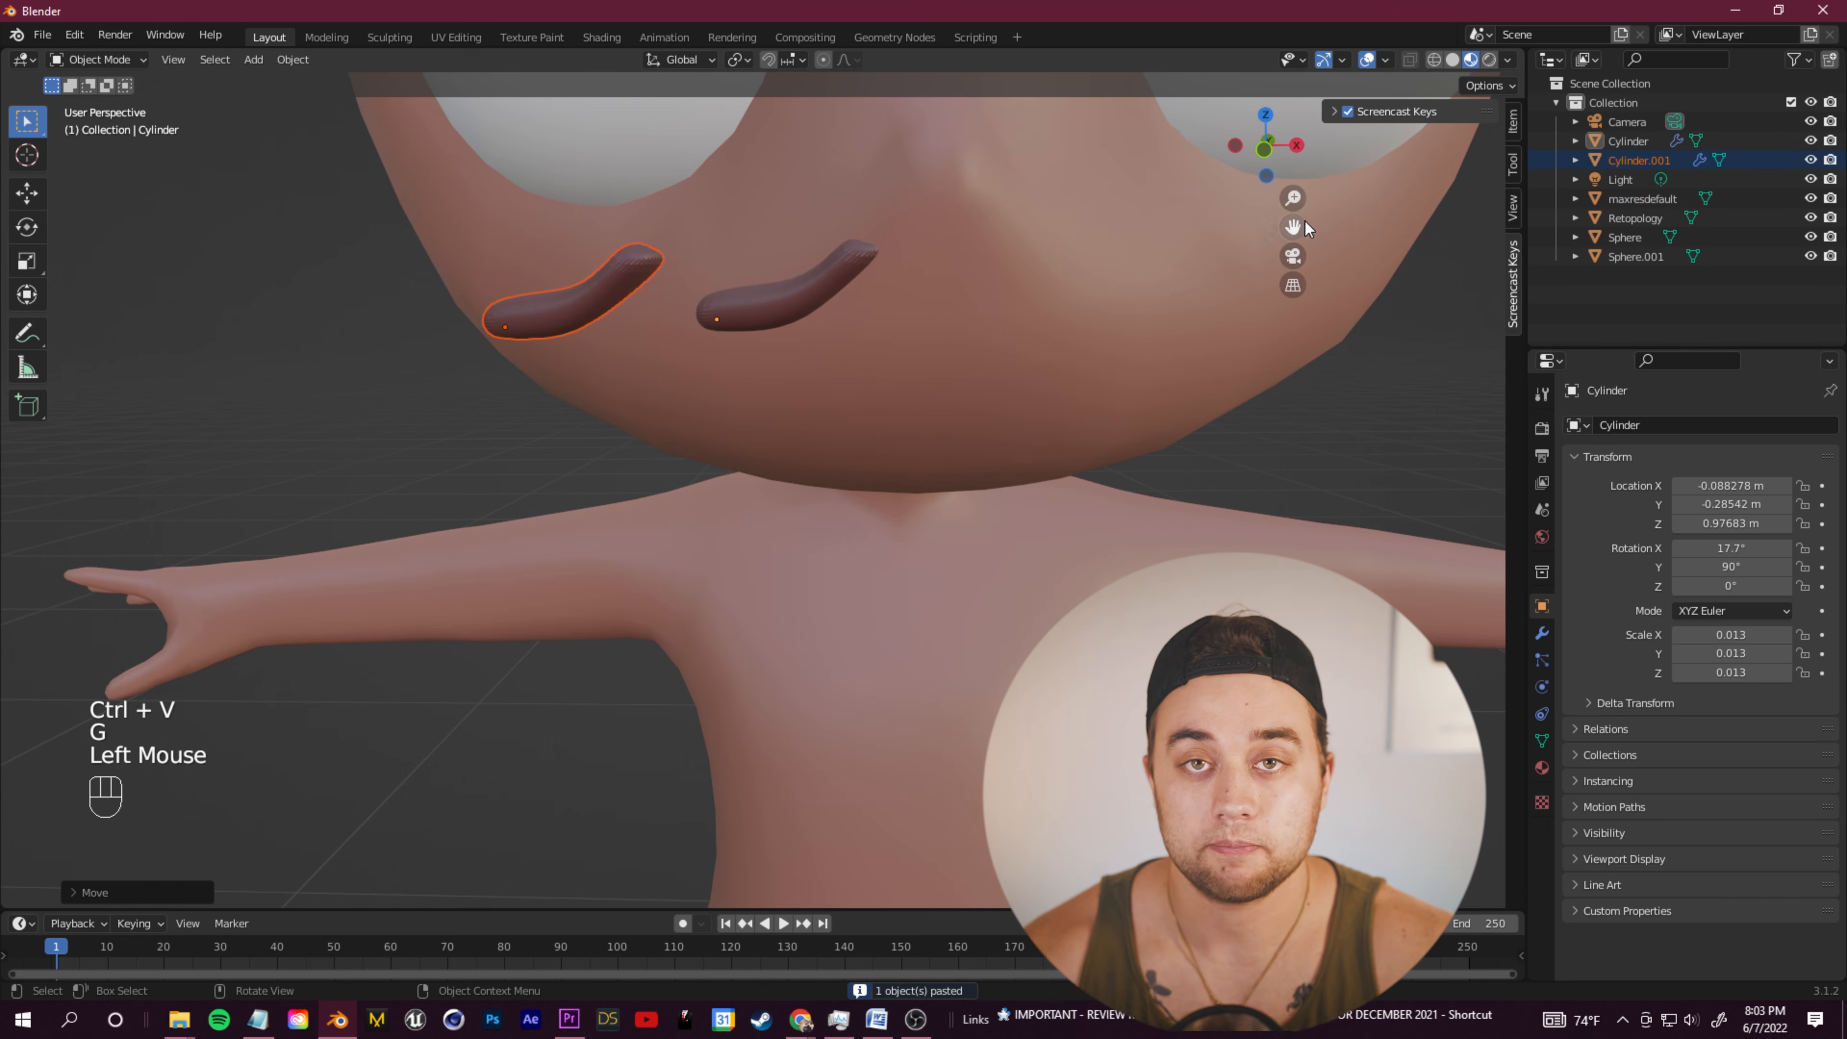
left_click(1543, 607)
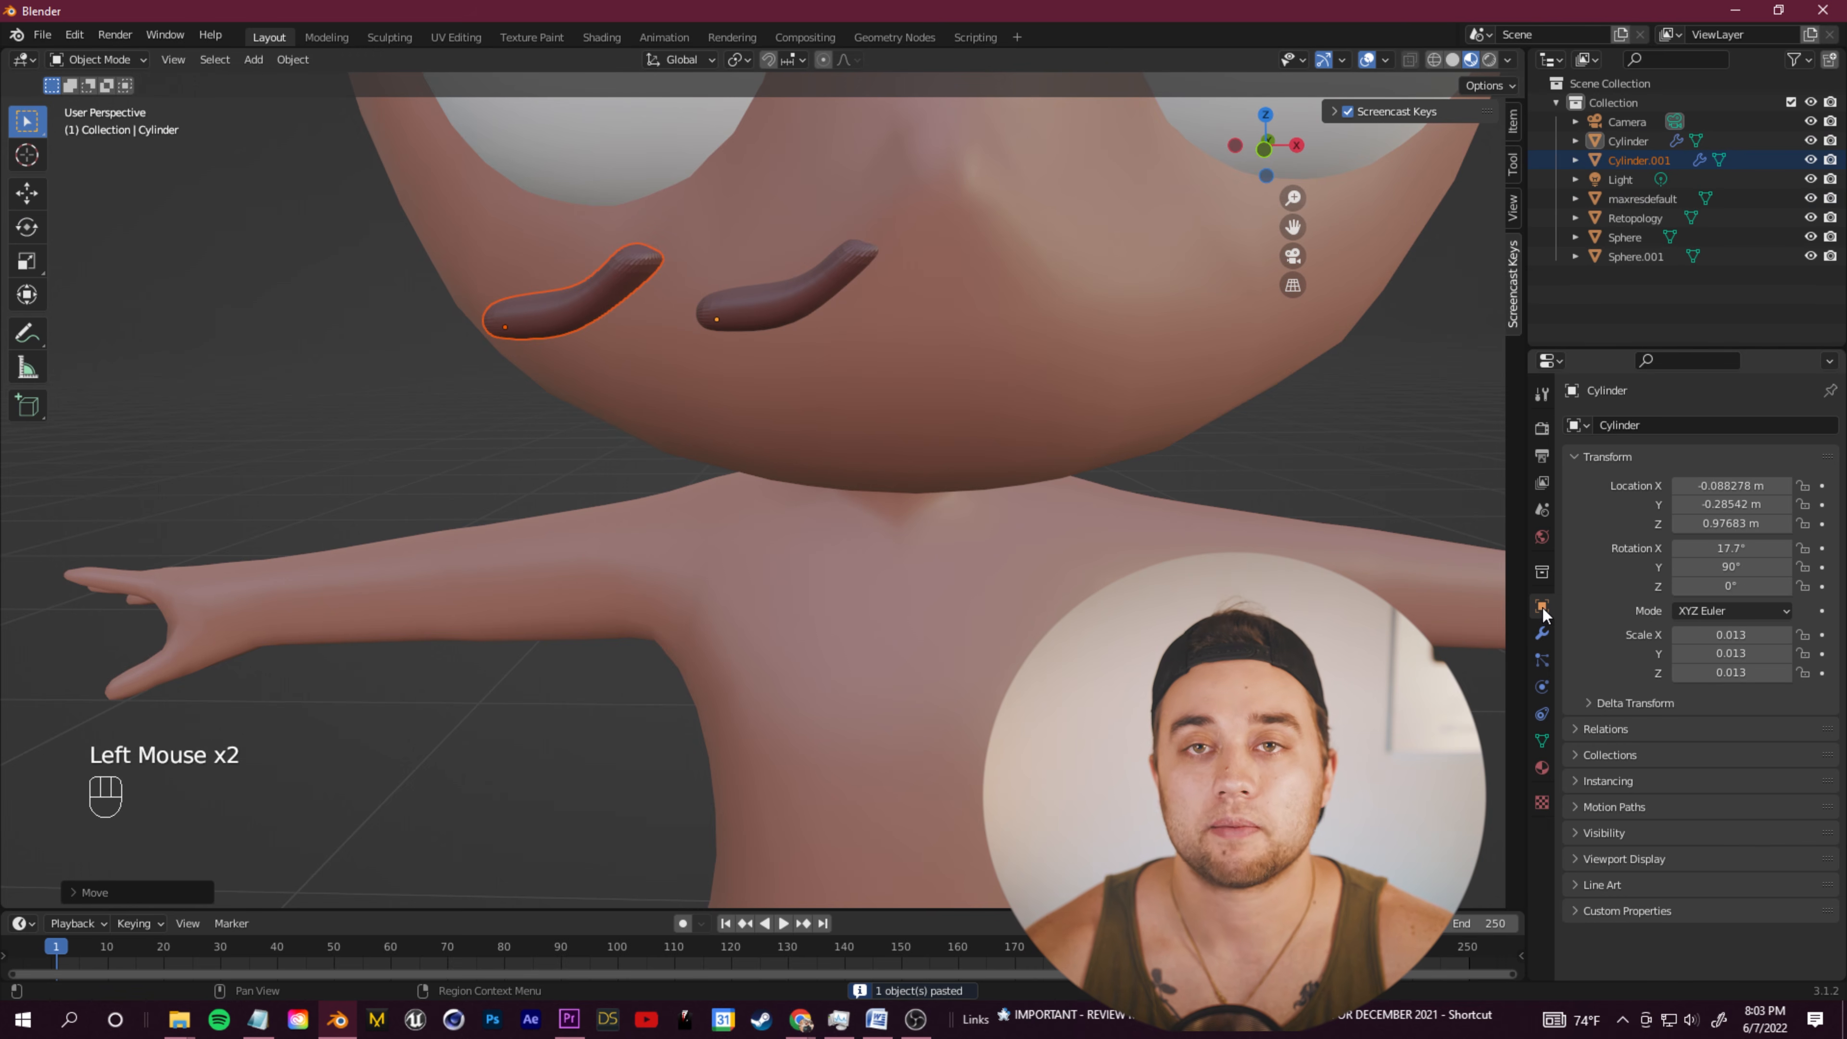
left_click(1733, 567)
key("ctrl+z")
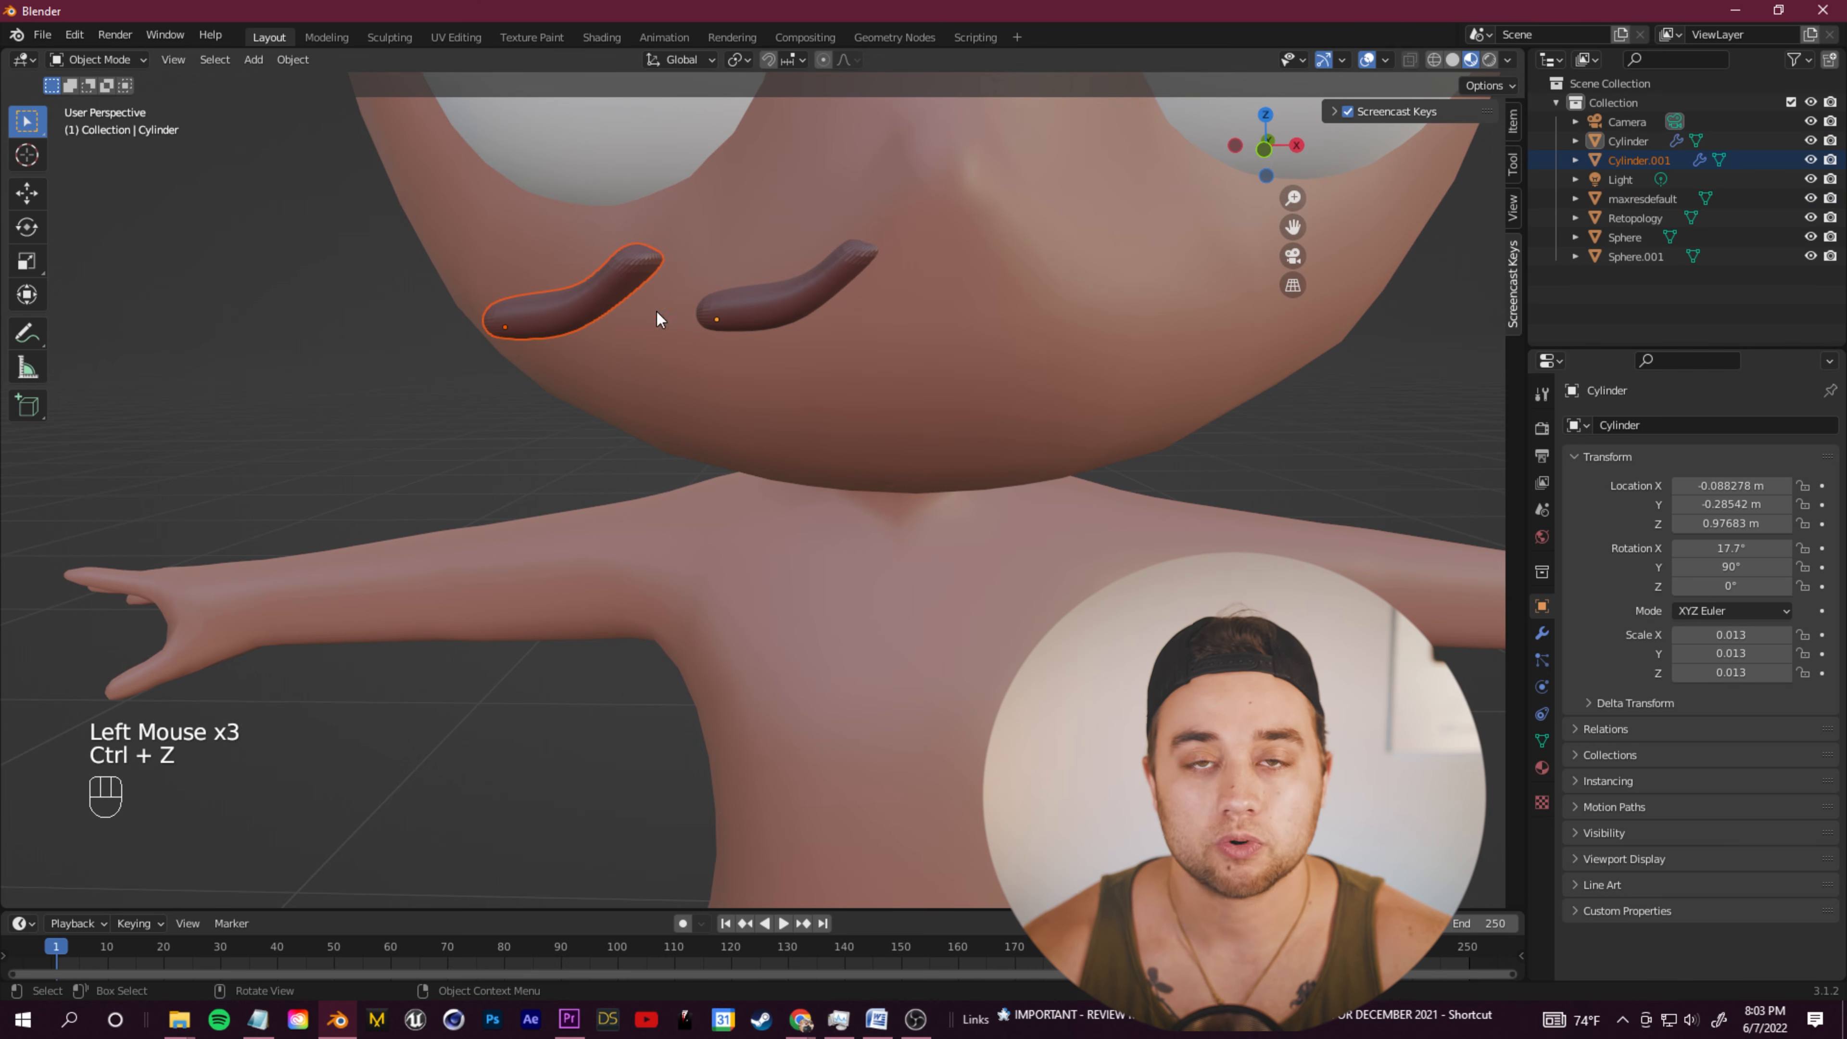
Step: Rotate the copied mustache half to 181° about X and move it to the opposite side of the face, against the skin
left_click(588, 292)
left_click_drag(1713, 547, 1681, 543)
key("g")
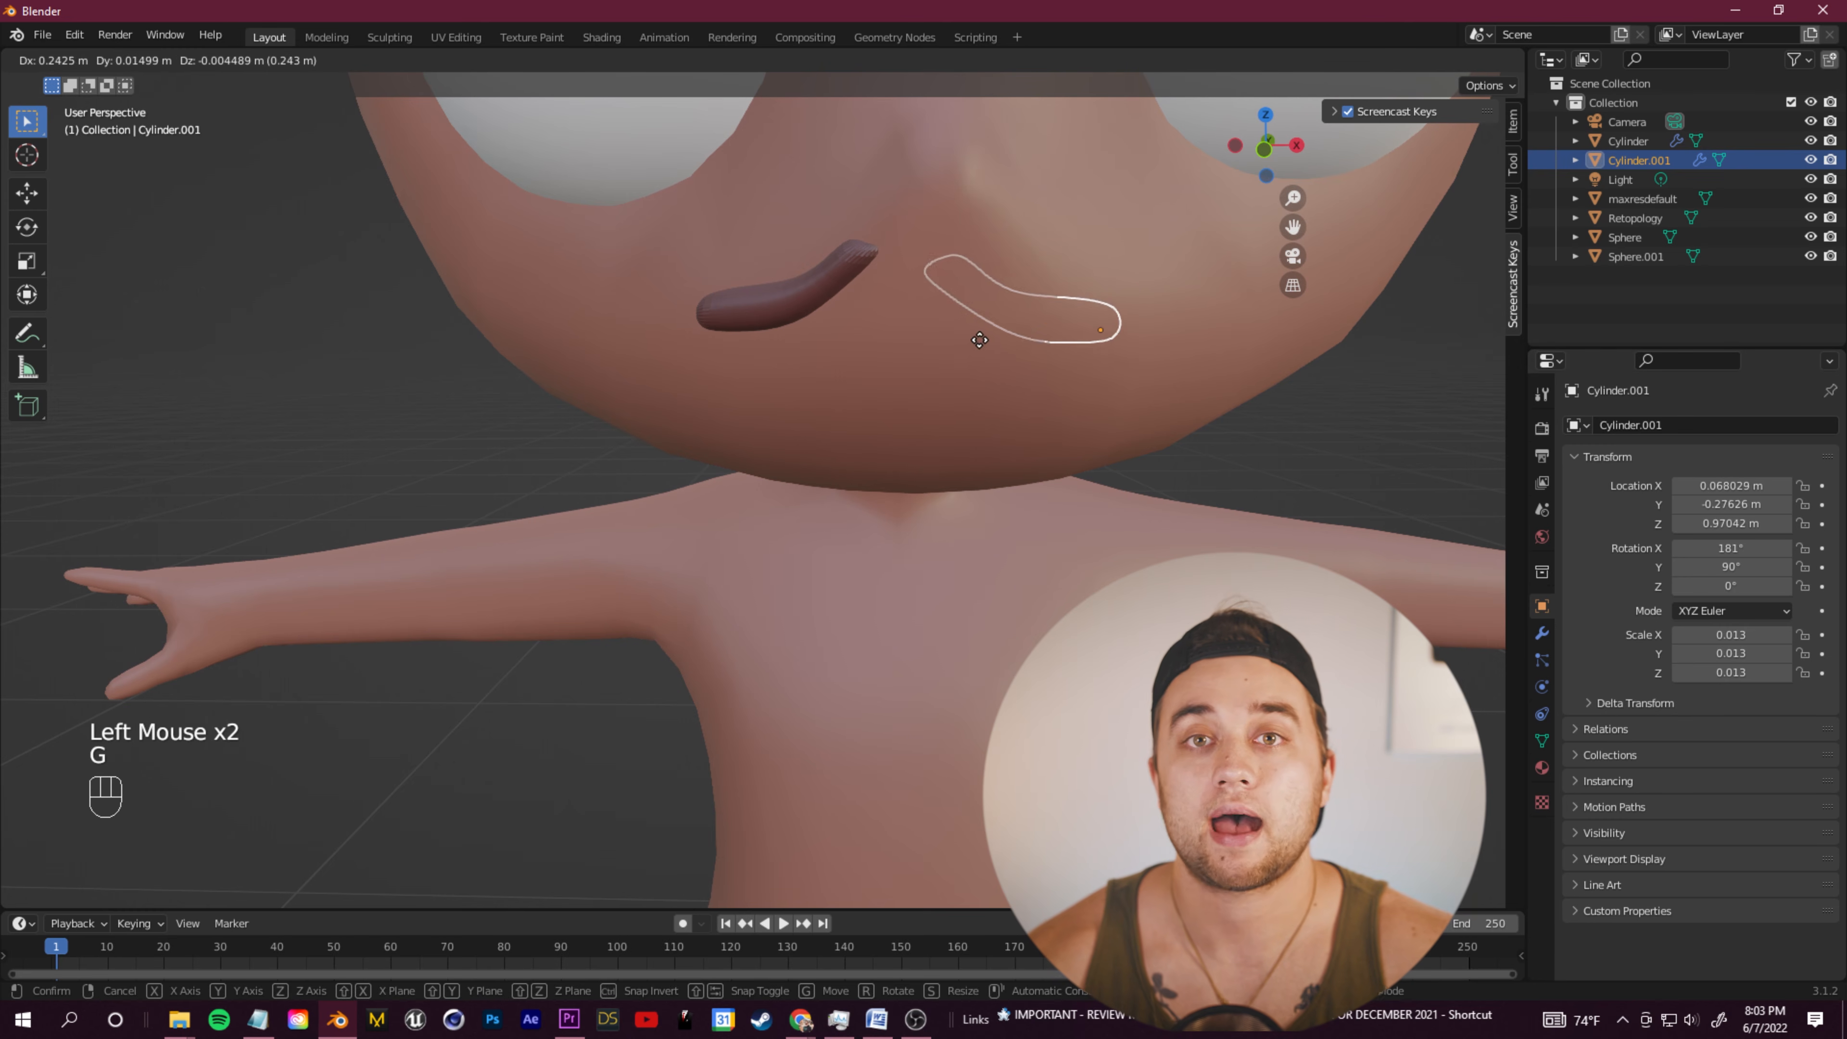
left_click(1528, 574)
middle_click_drag(1152, 523, 1284, 531)
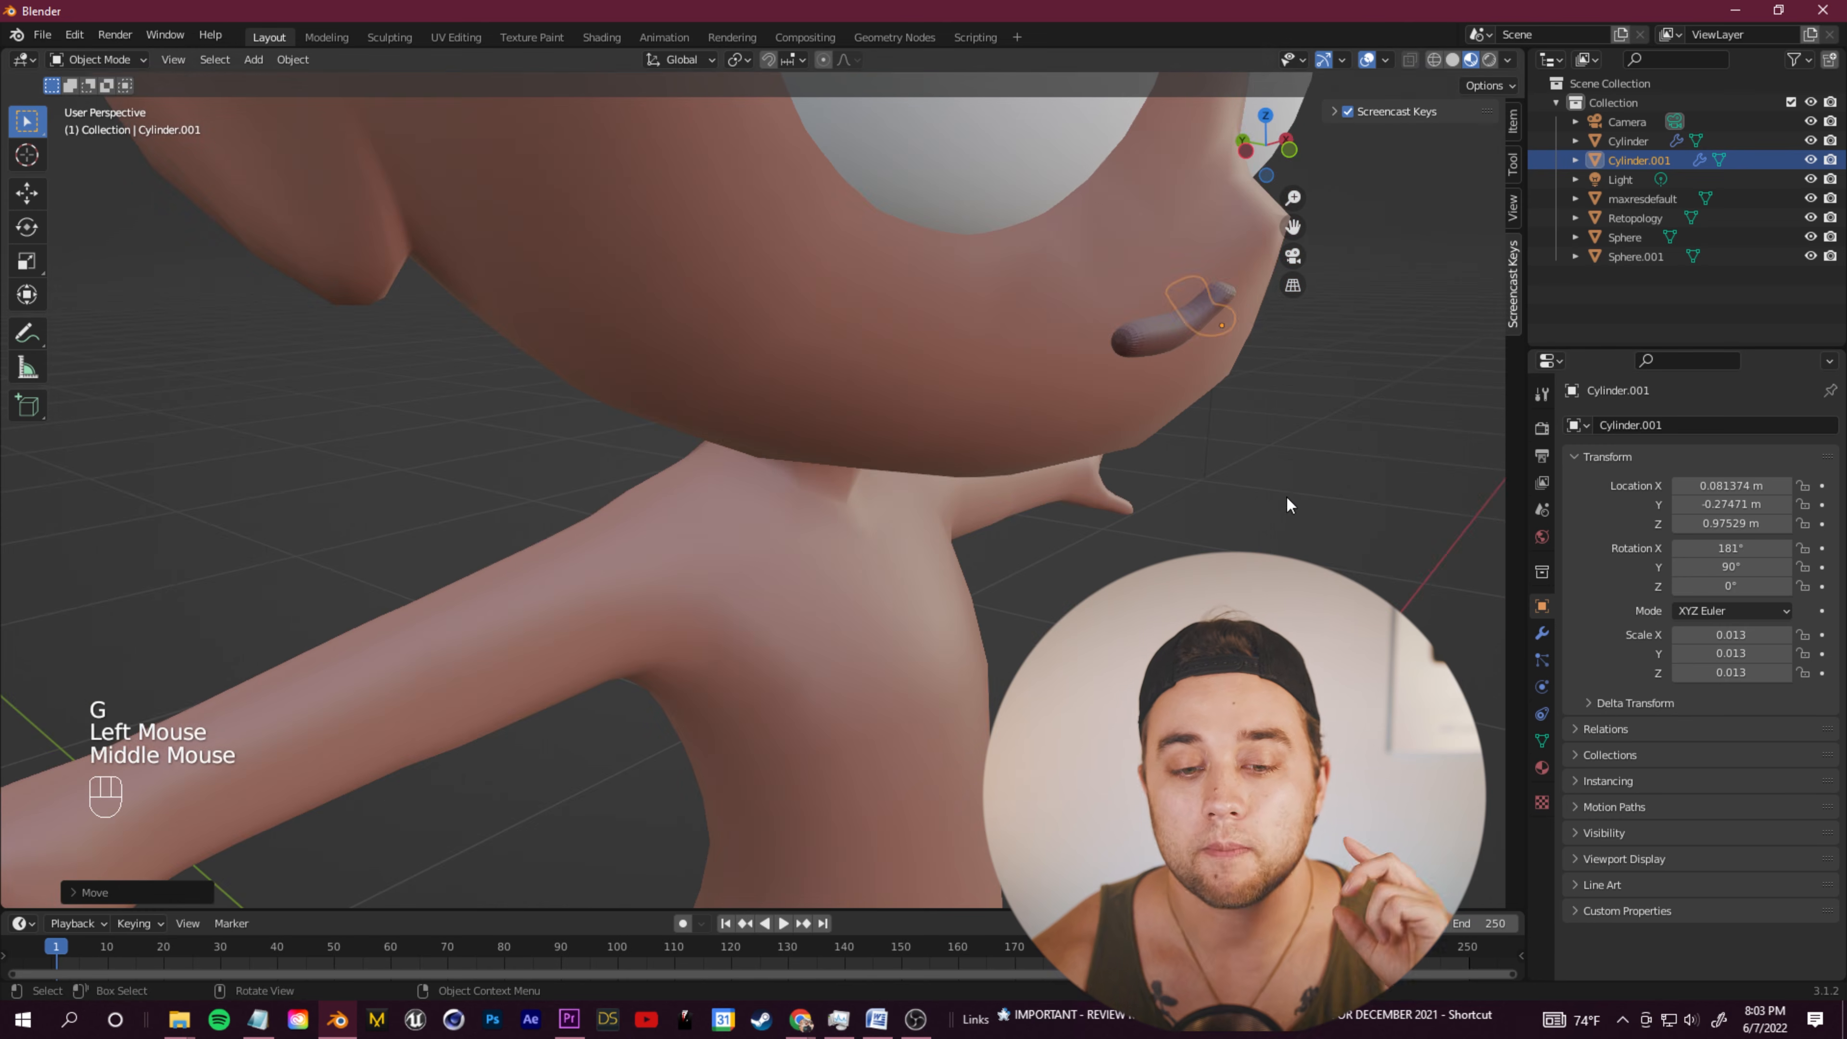
key("g")
left_click(1377, 386)
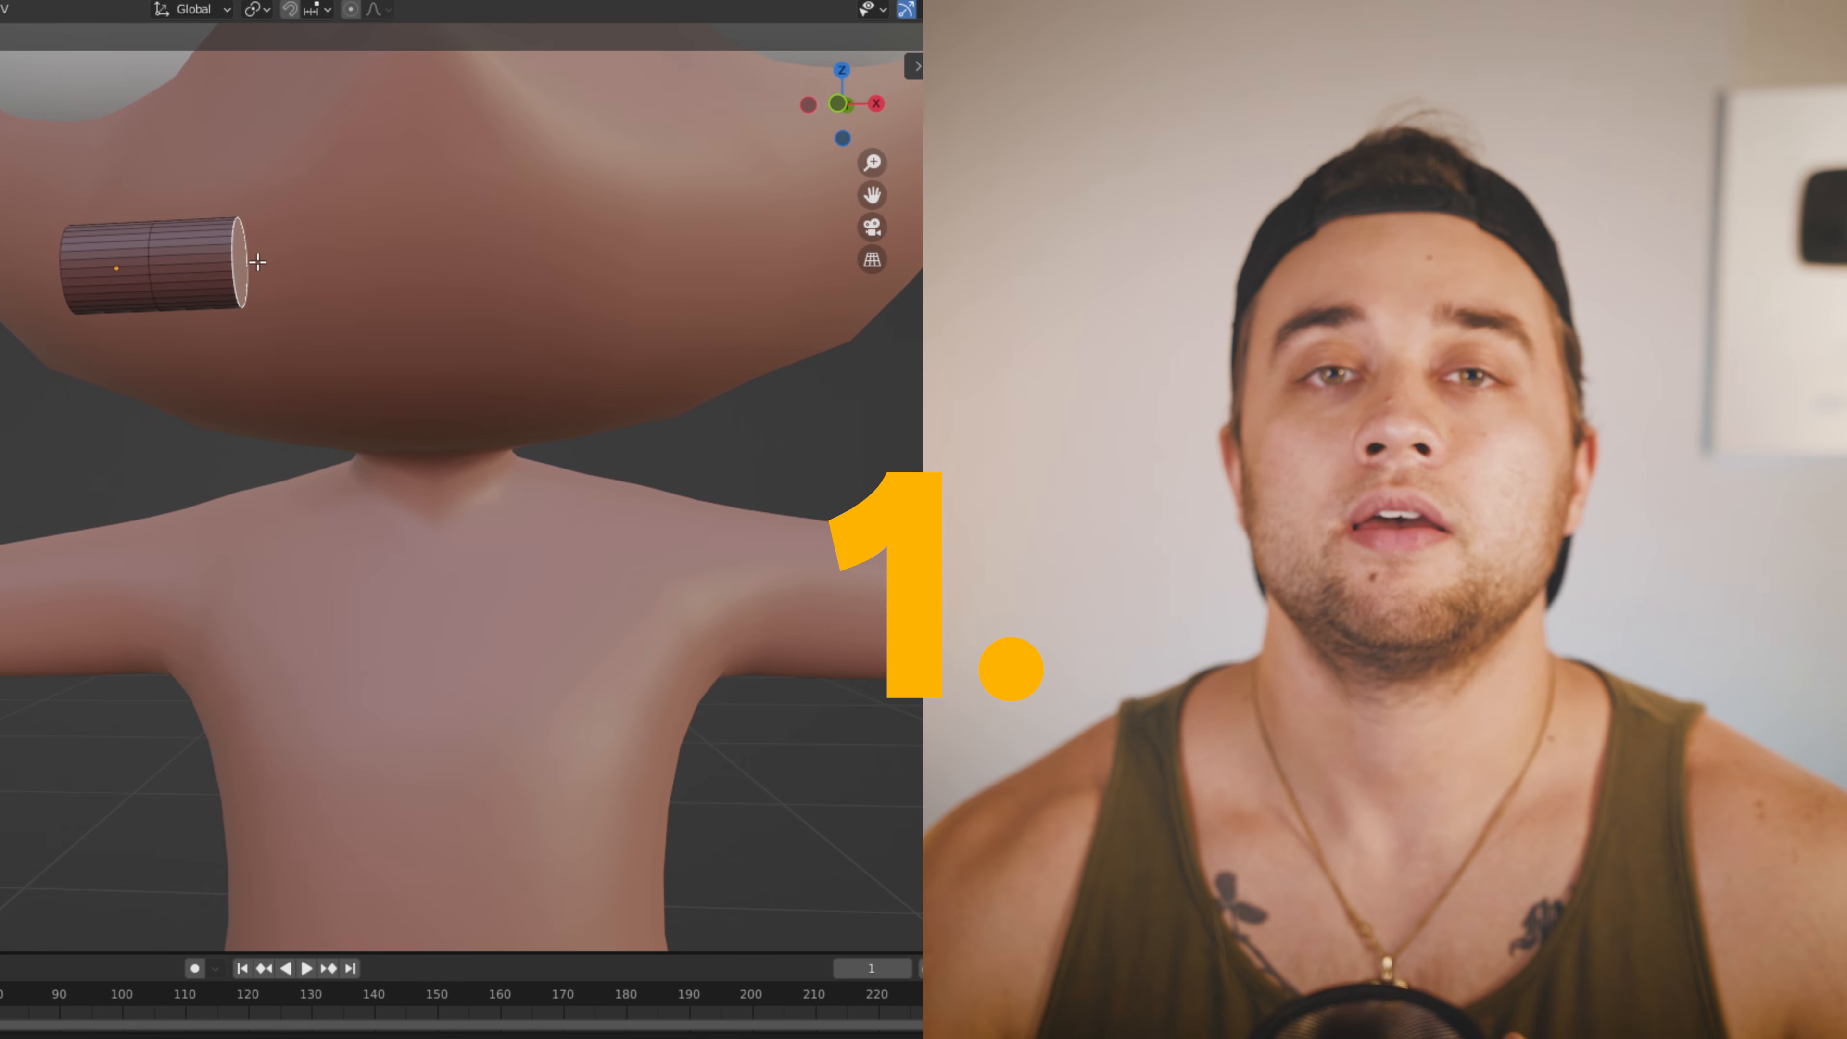
Step: Extrude the cylinder's inner end face toward the nose, rotate it to angle upward, and start scaling it
key("e")
left_click(347, 219)
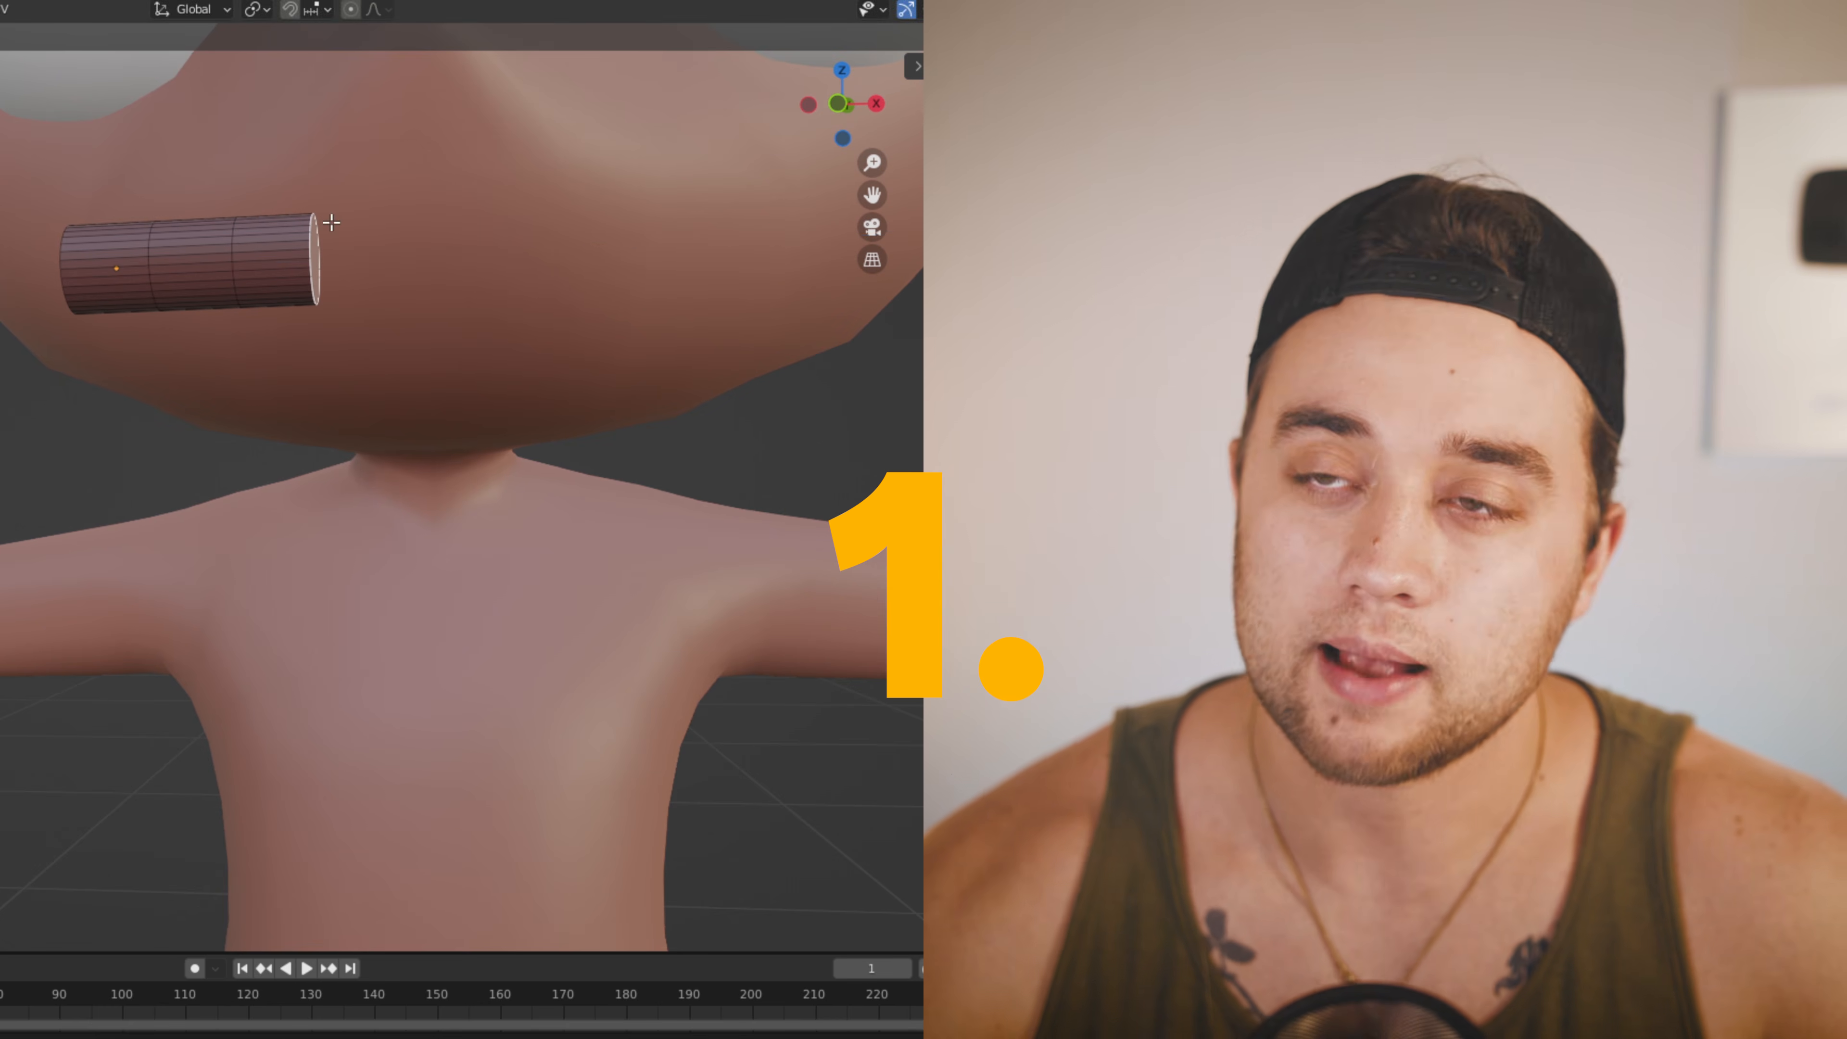
key("r")
left_click(334, 172)
key("s")
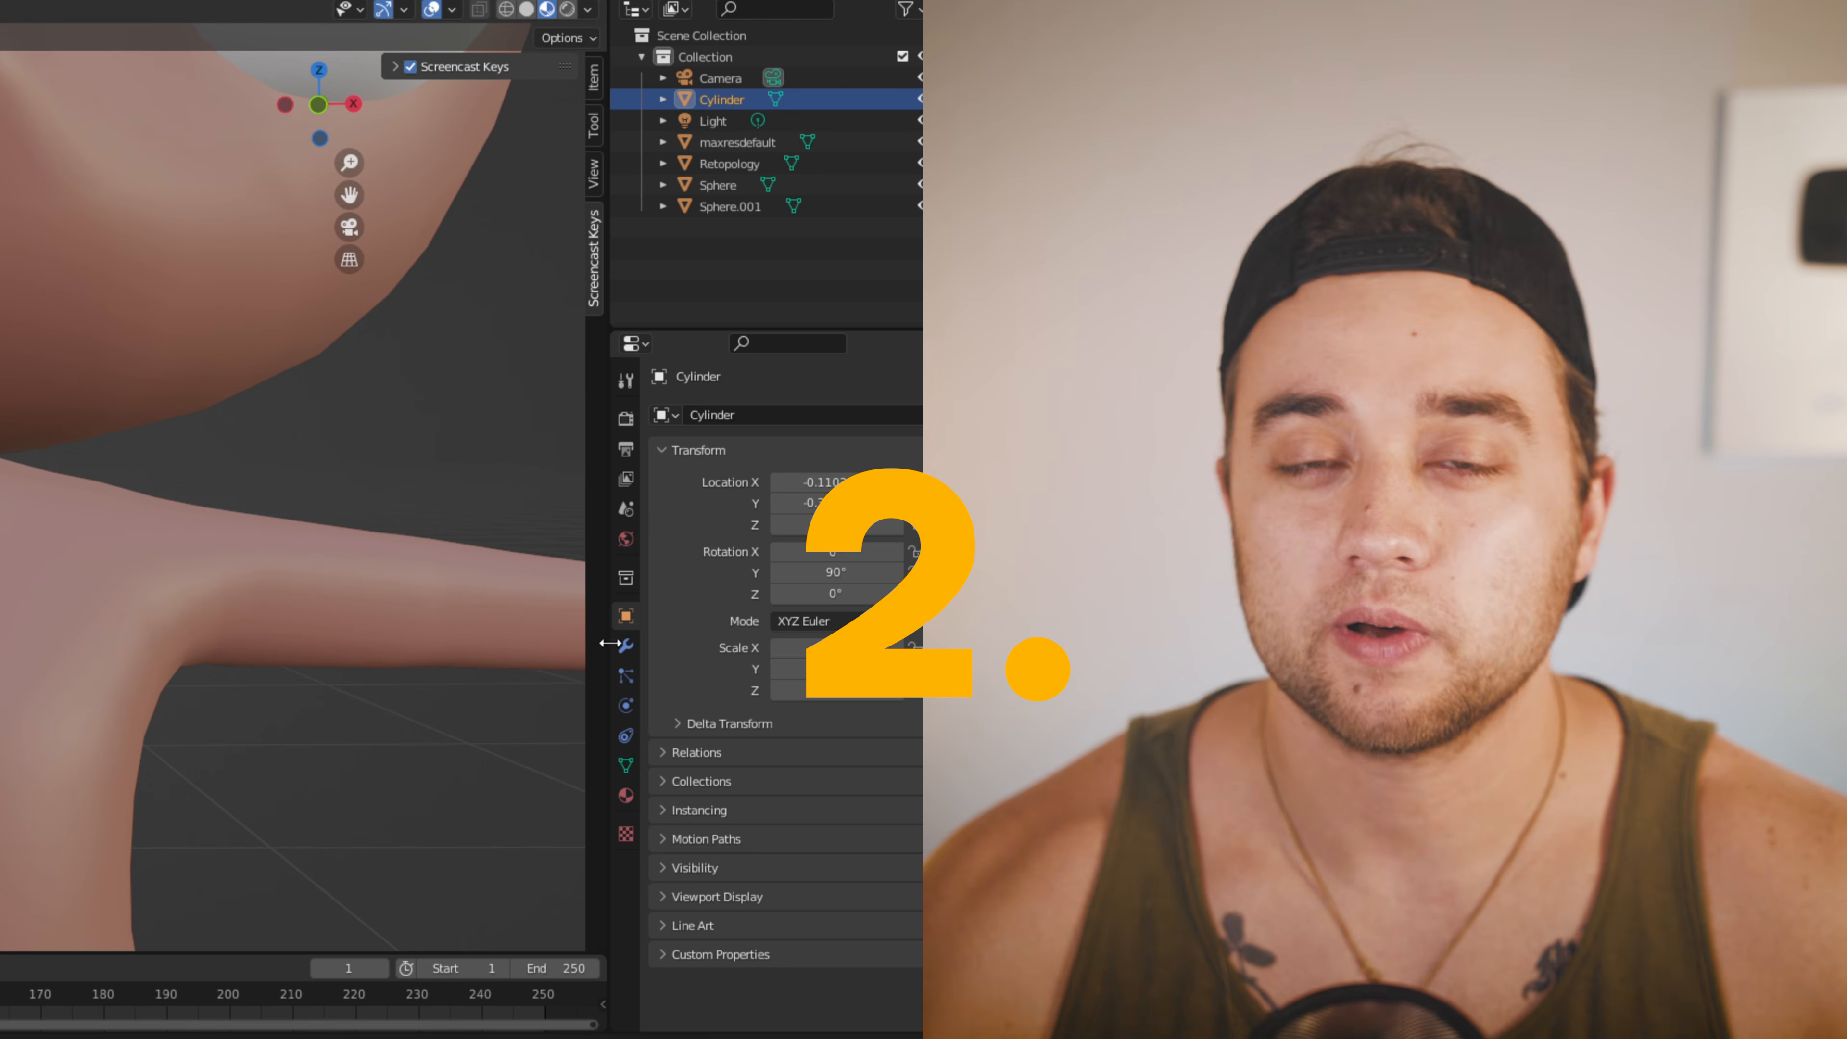
Step: Add a Subdivision Surface modifier to the bent mustache cylinder
left_click(625, 645)
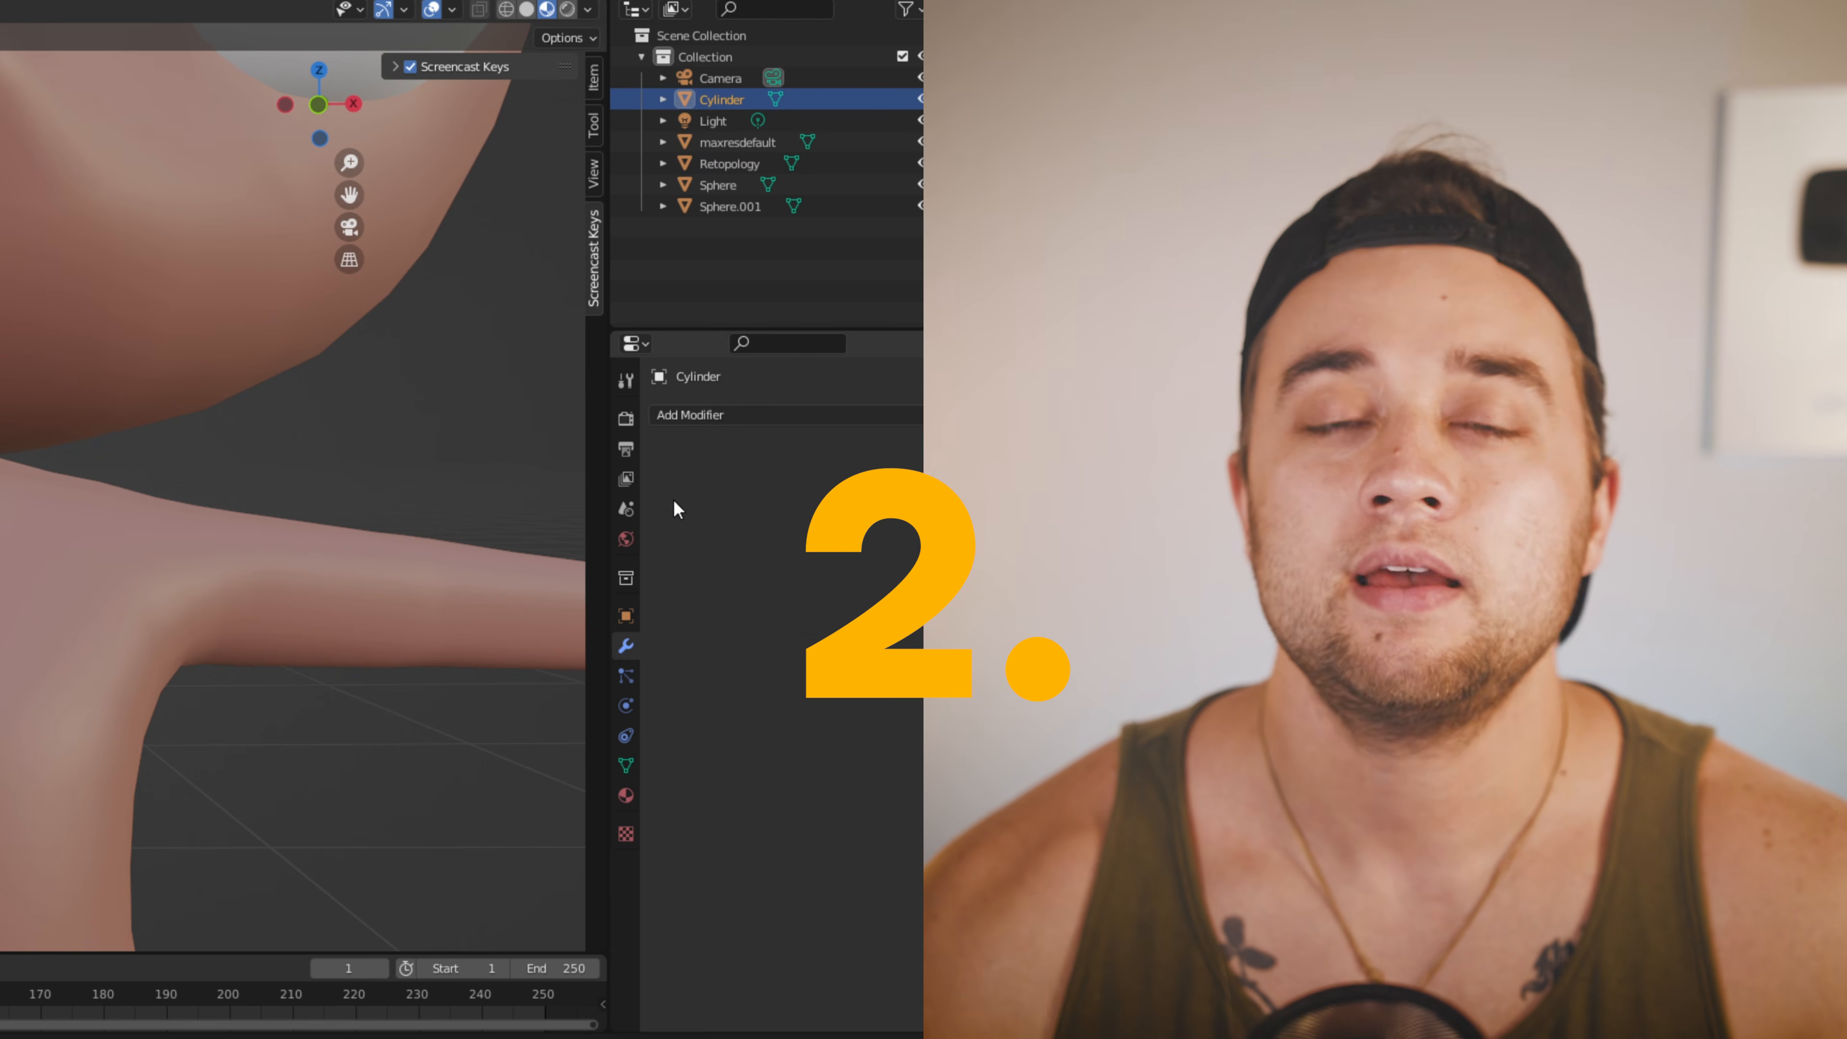
left_click(705, 419)
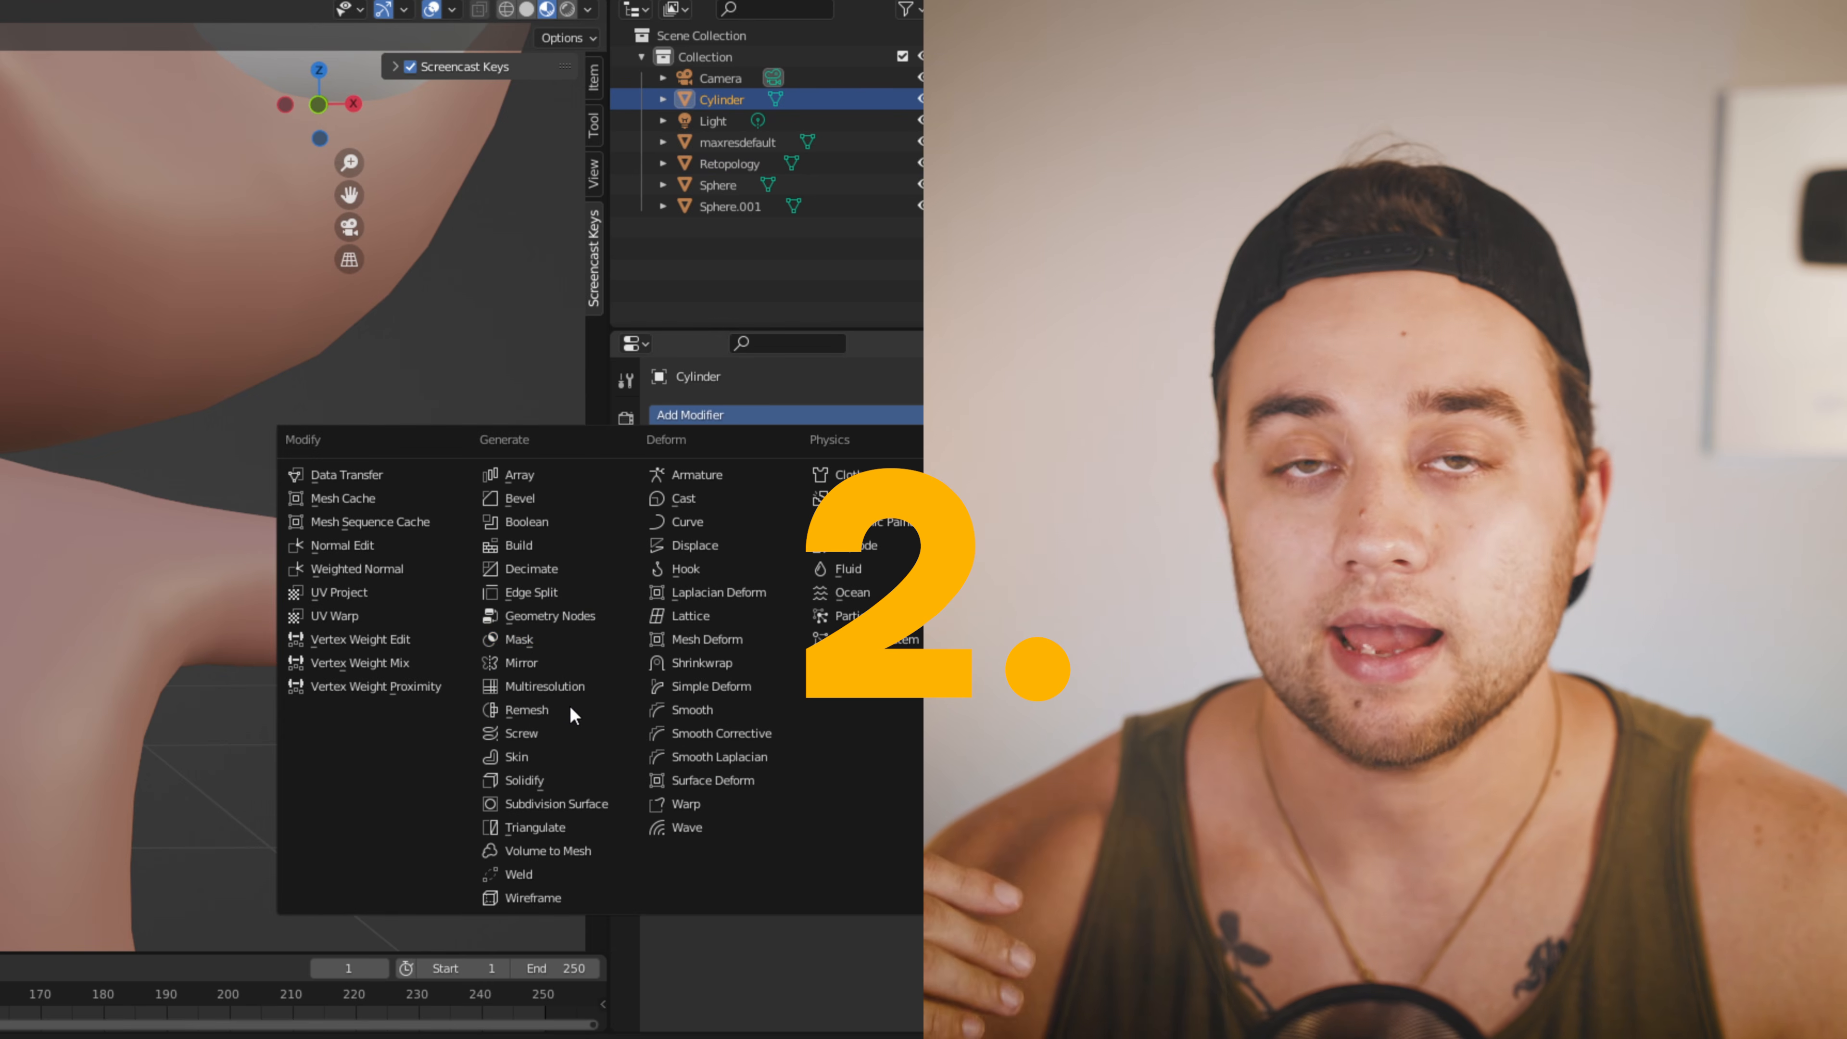
left_click(568, 804)
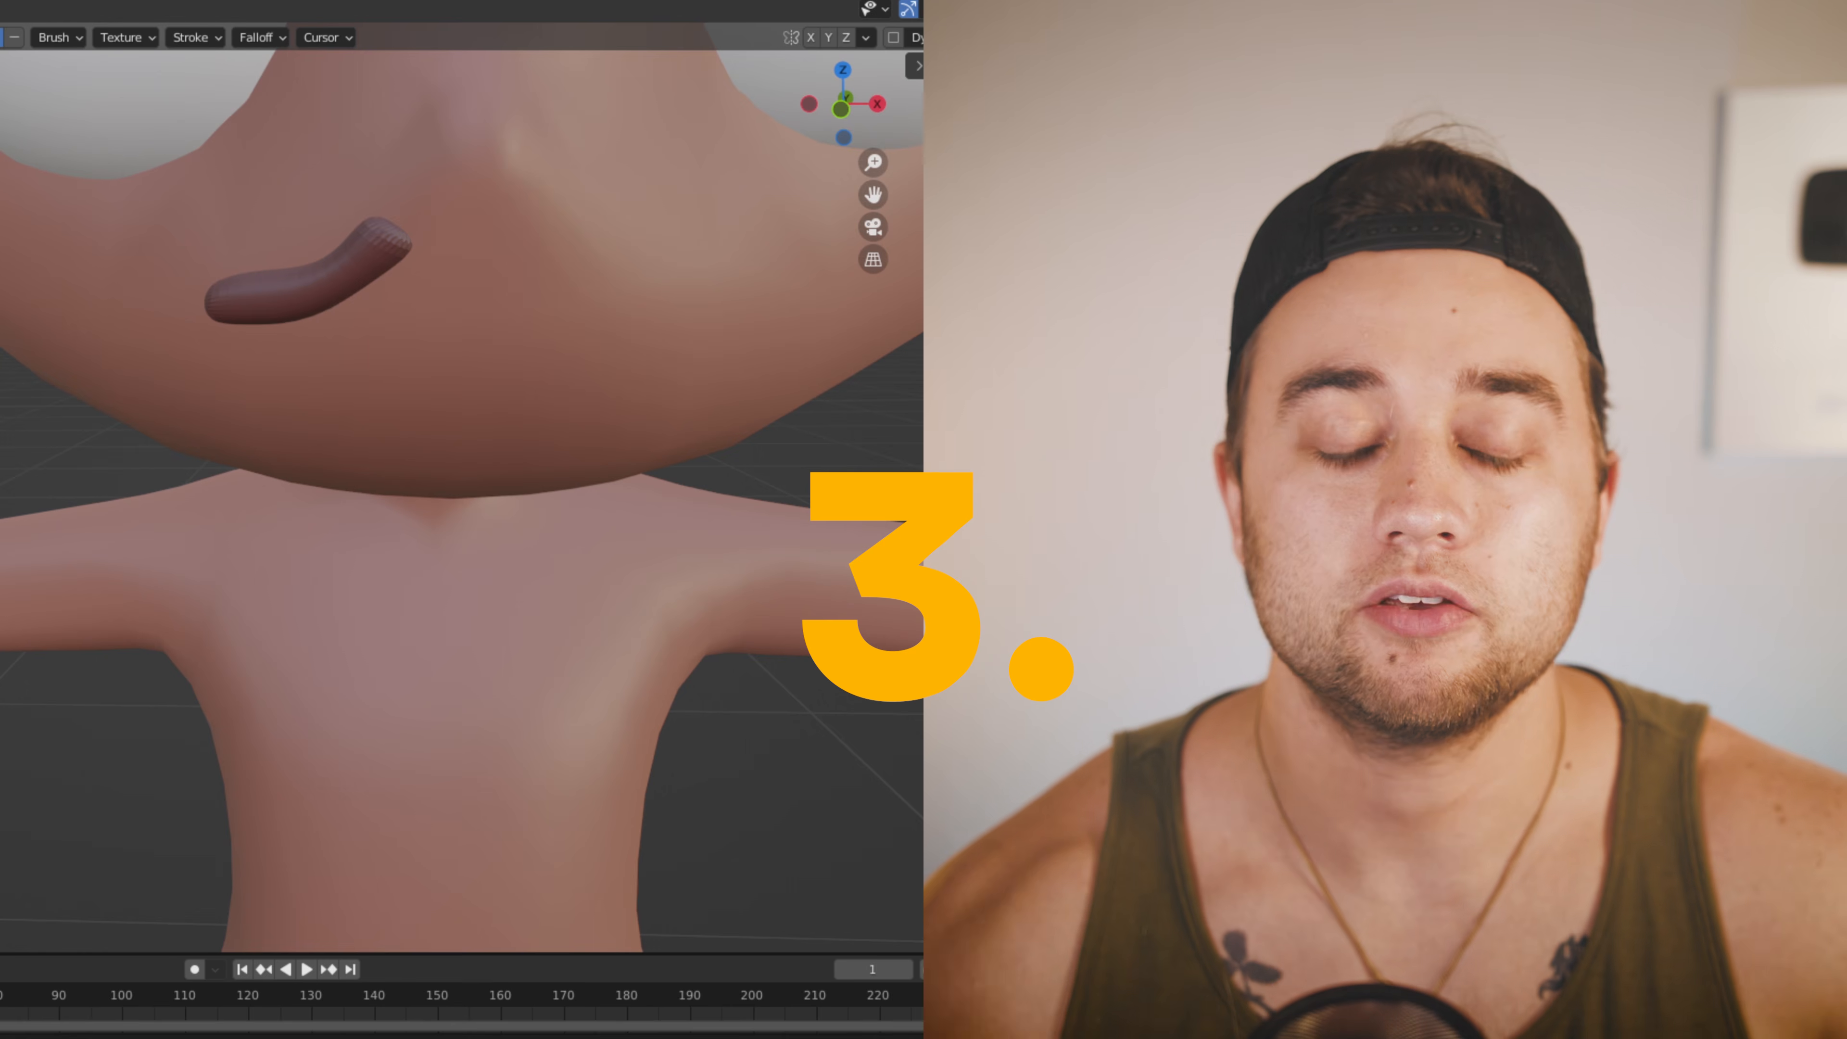
Step: Pull the mustache's inner tip slightly downward with the Grab sculpting brush
key("g")
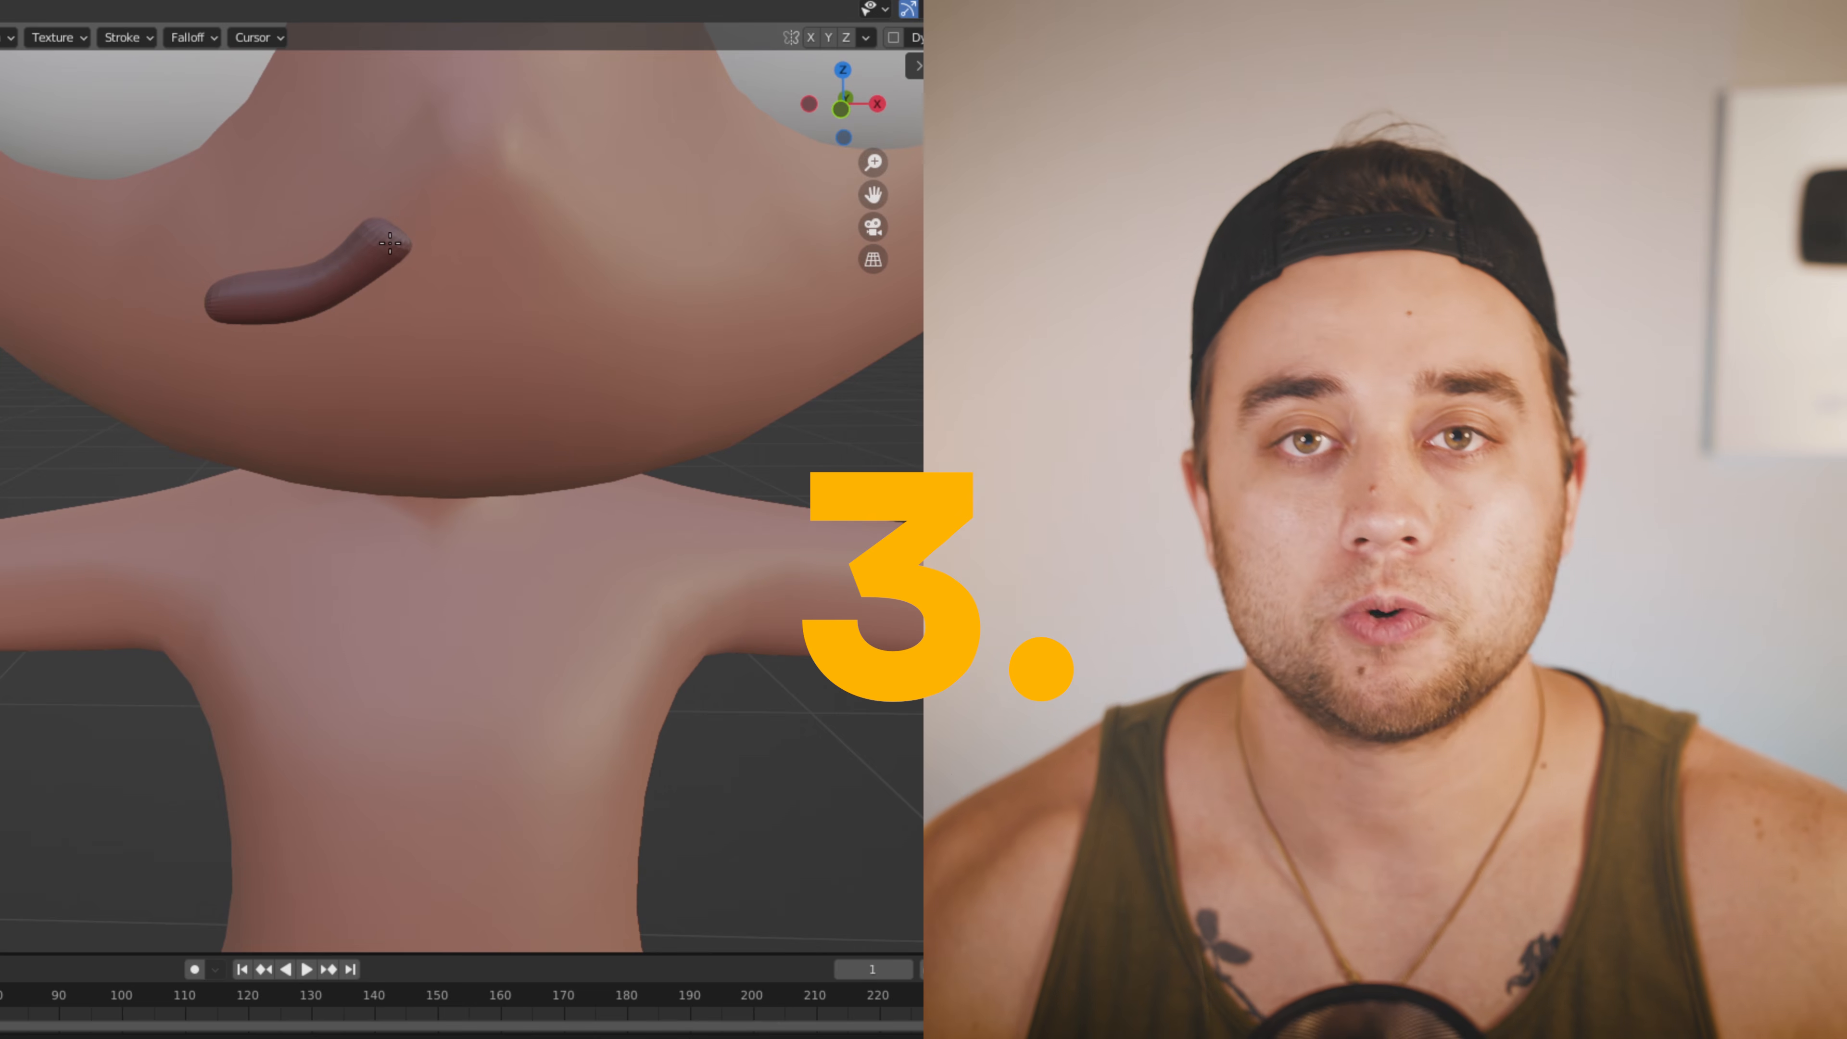
mouse_move(398, 245)
left_mouse_down()
mouse_move(351, 206)
mouse_move(408, 256)
left_mouse_up()
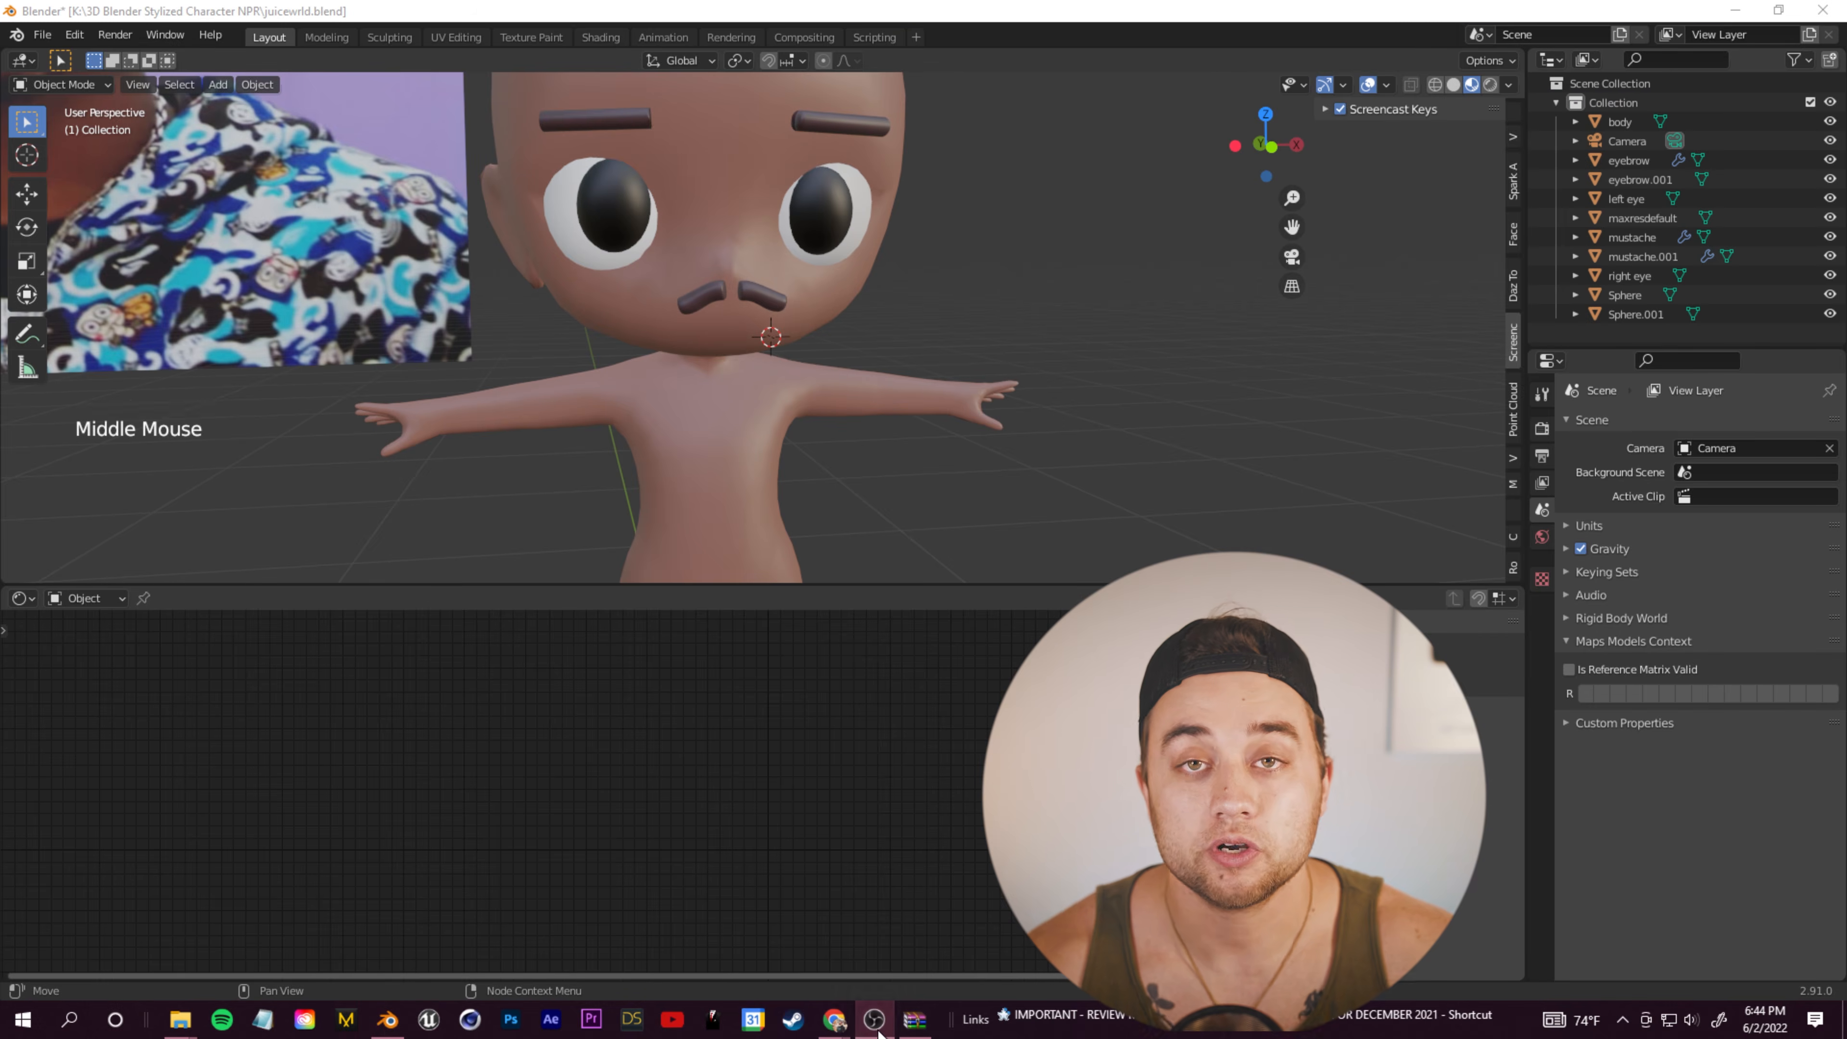
Step: Add a cube mesh to the scene as the base shape for the beard
left_click(878, 1031)
key("shift+a")
mouse_move(853, 479)
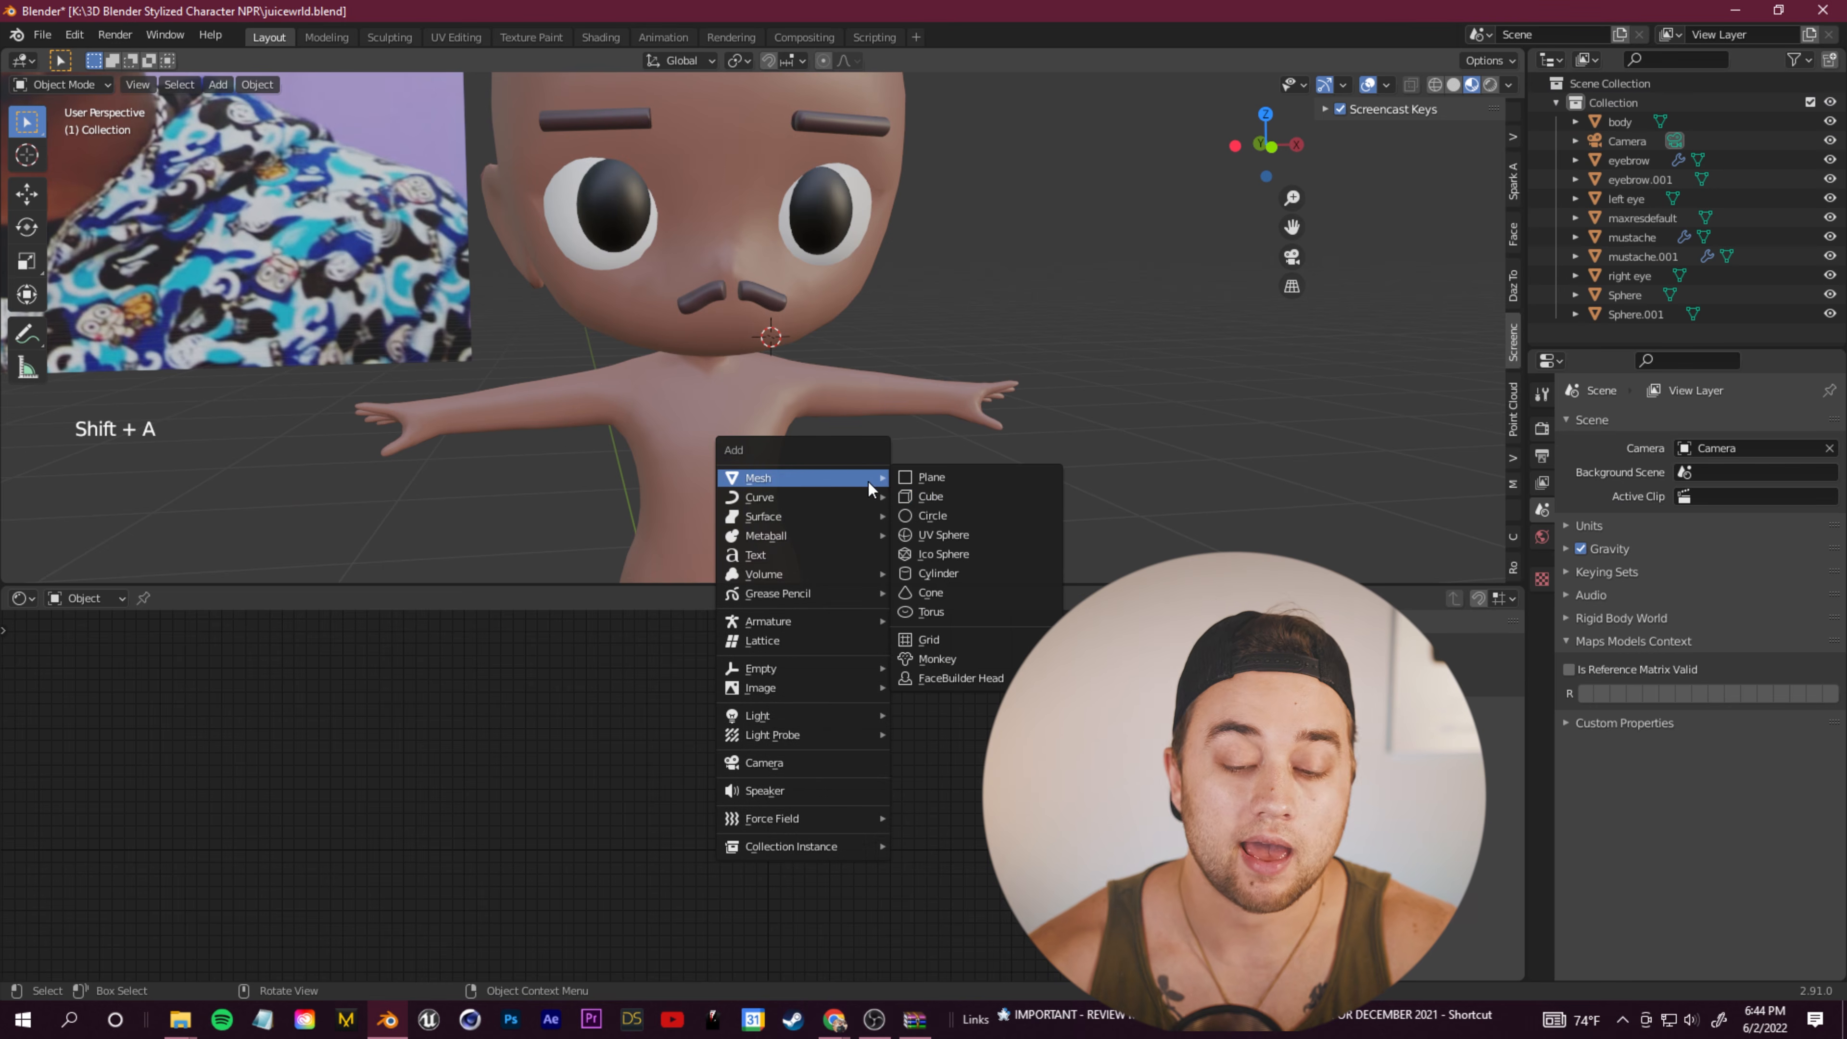
left_click(977, 491)
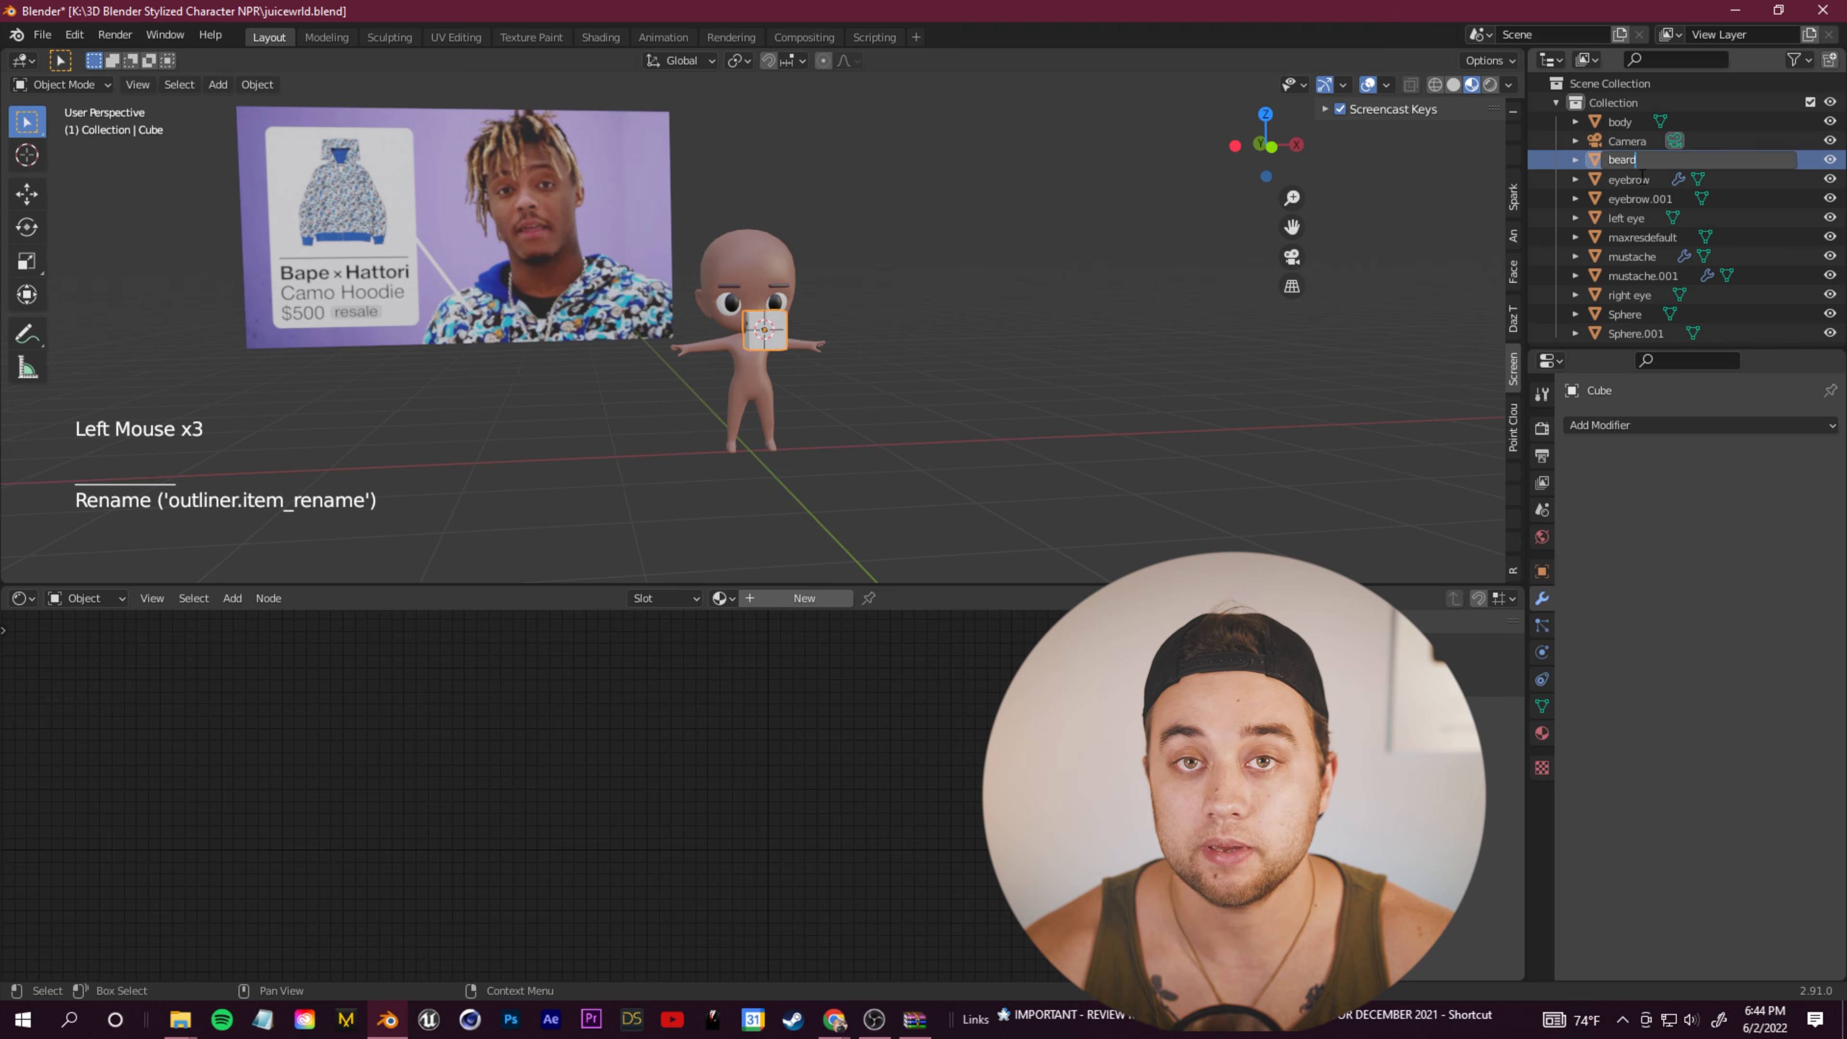
Step: Open the beard cube for mesh editing and extrude its inner side face toward the middle of the chin
scroll(804, 352, "up", 20)
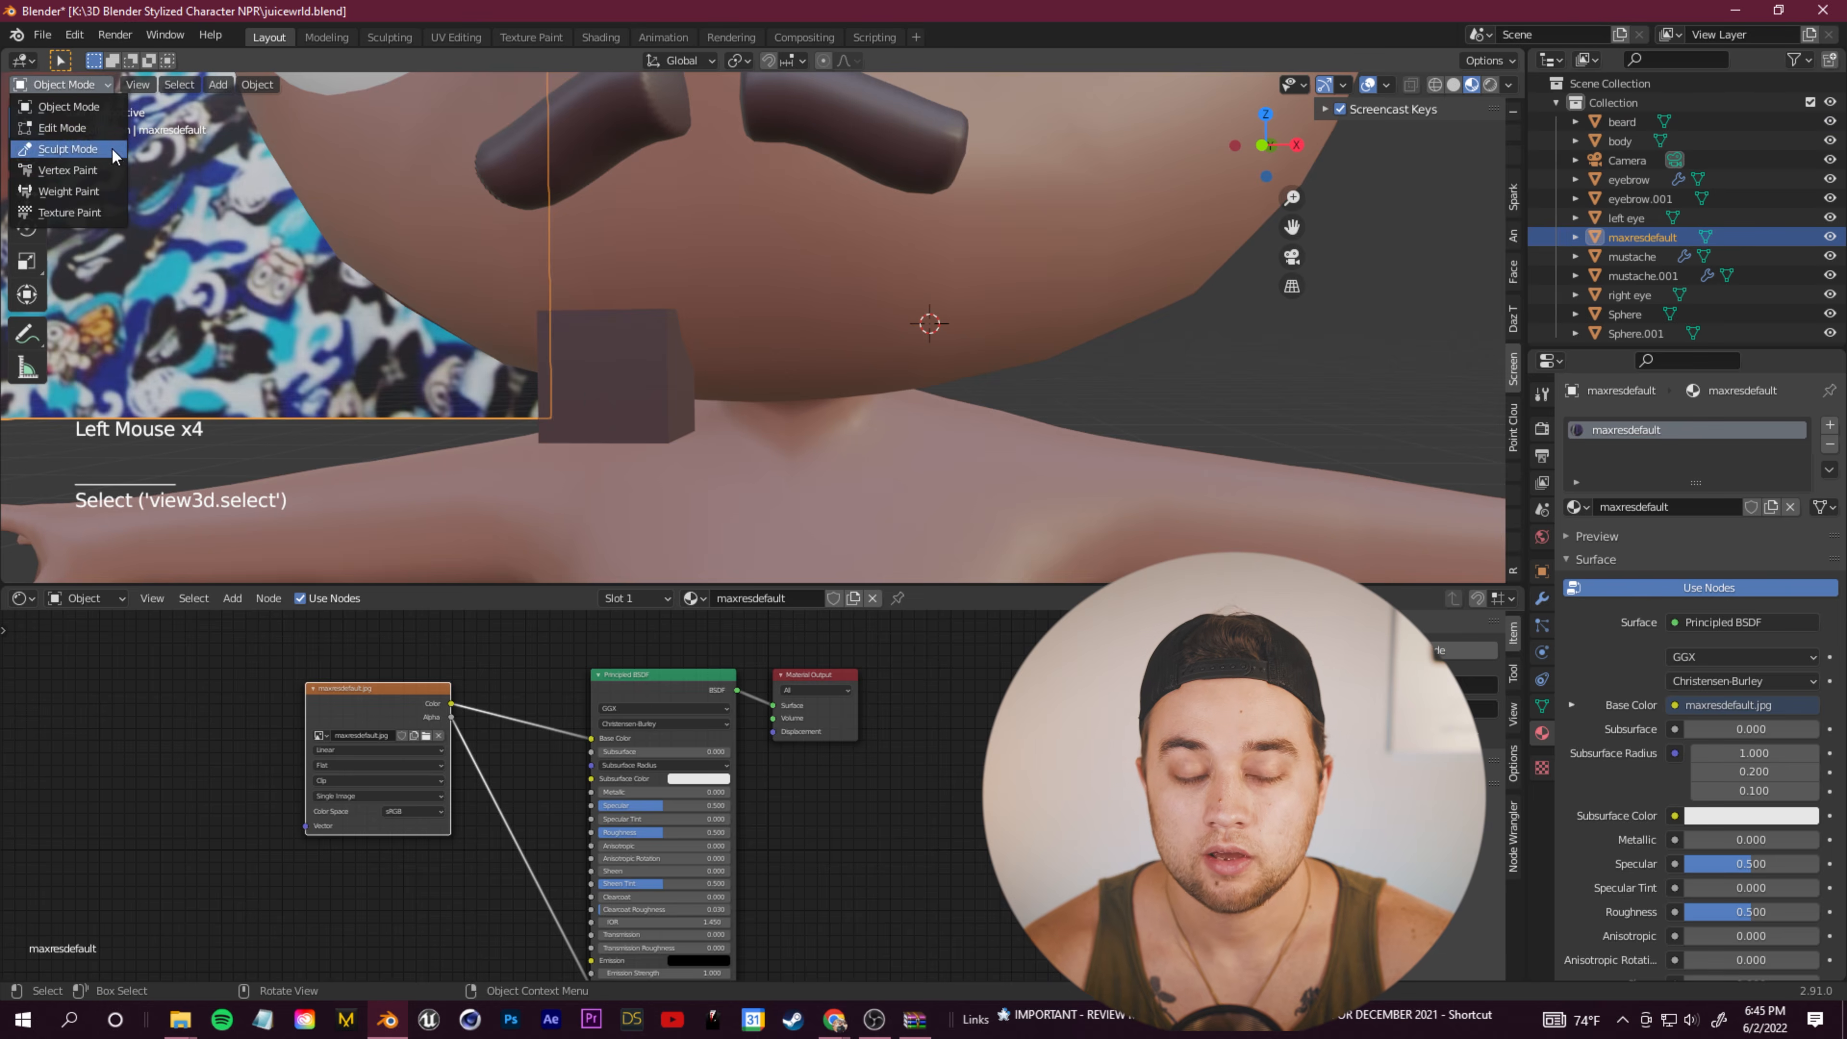
left_click(591, 394)
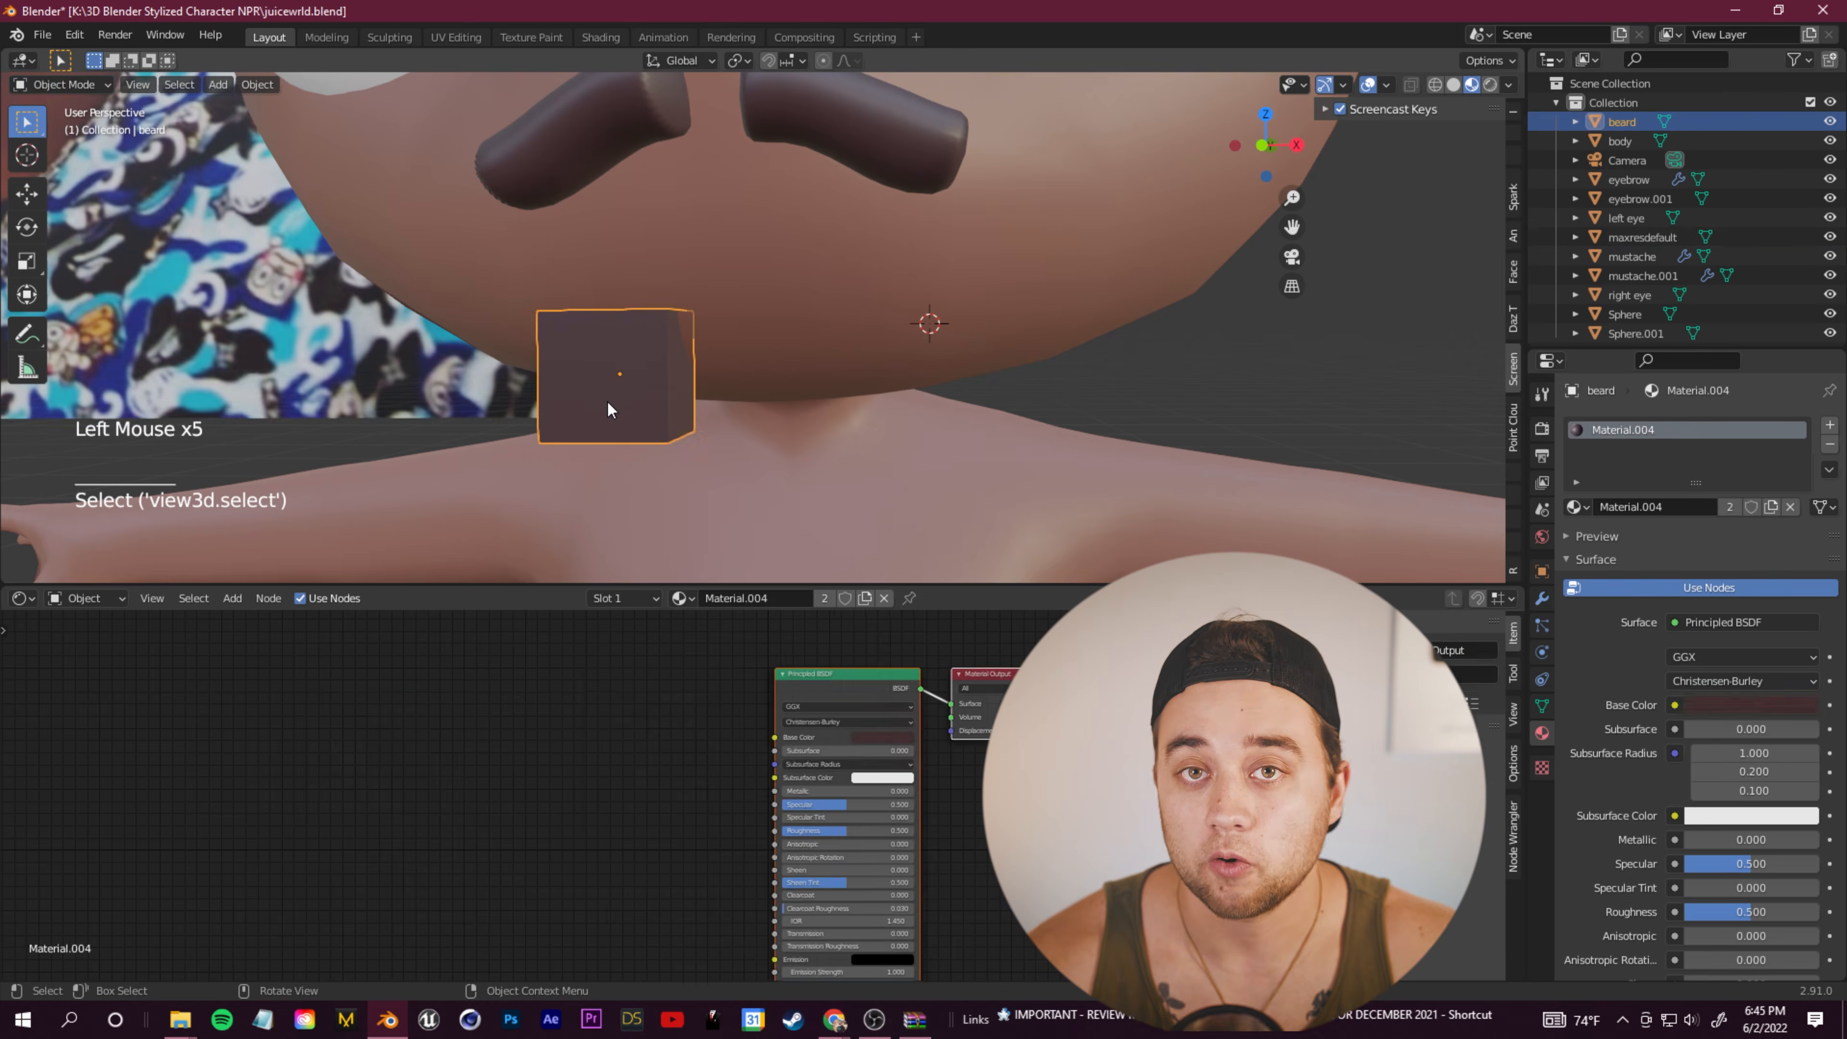
left_click(87, 82)
left_click(94, 132)
middle_click_drag(509, 364, 655, 407)
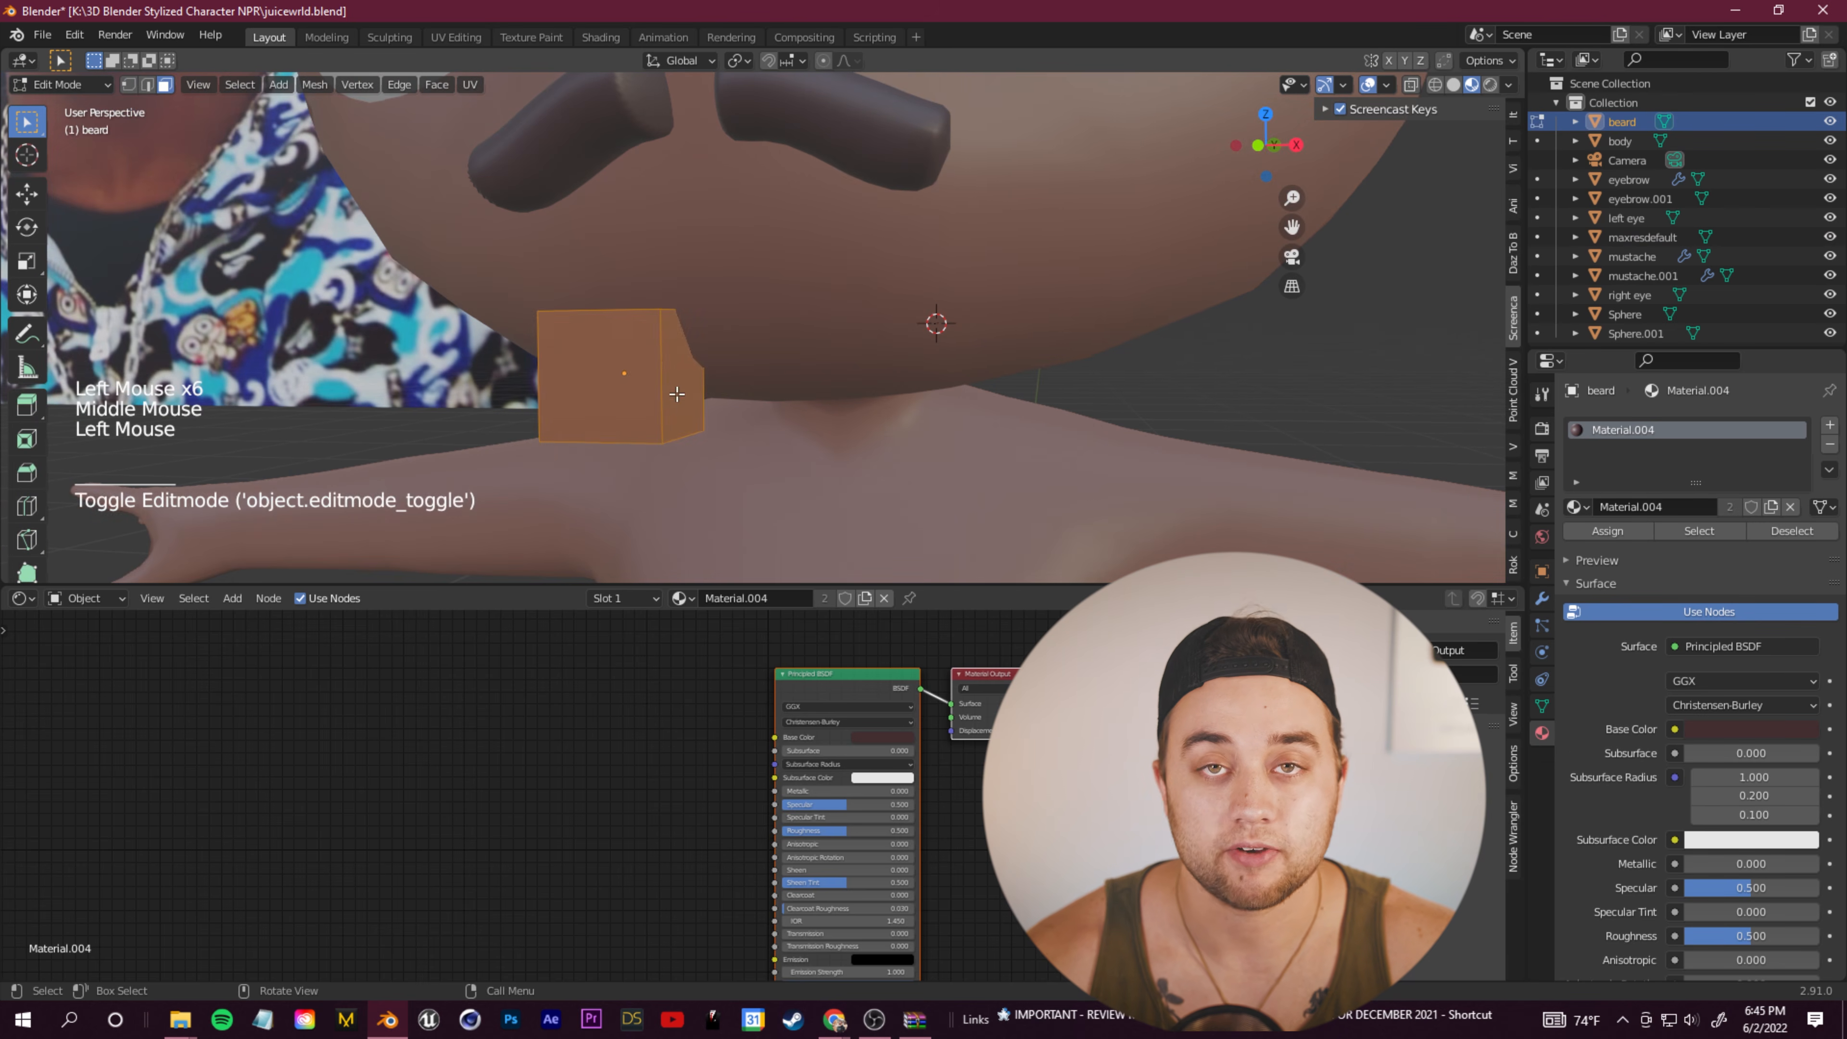
left_click(687, 393)
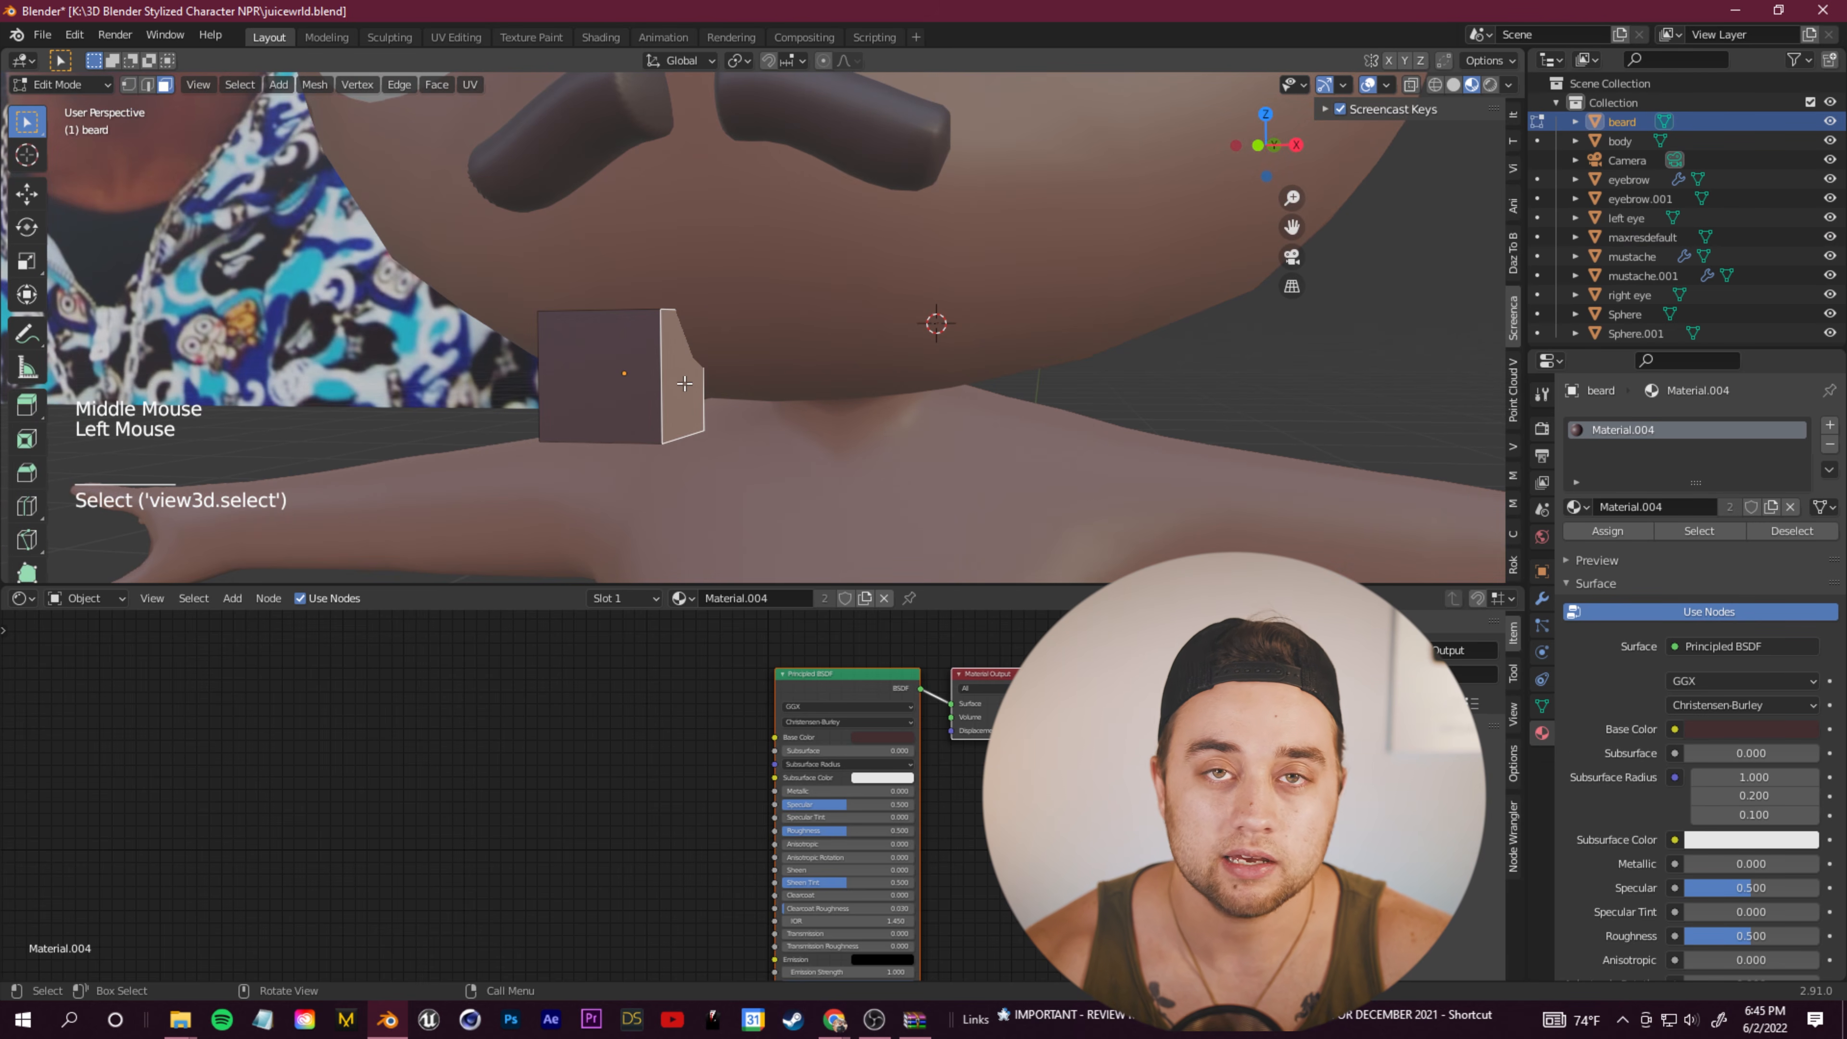
key("e")
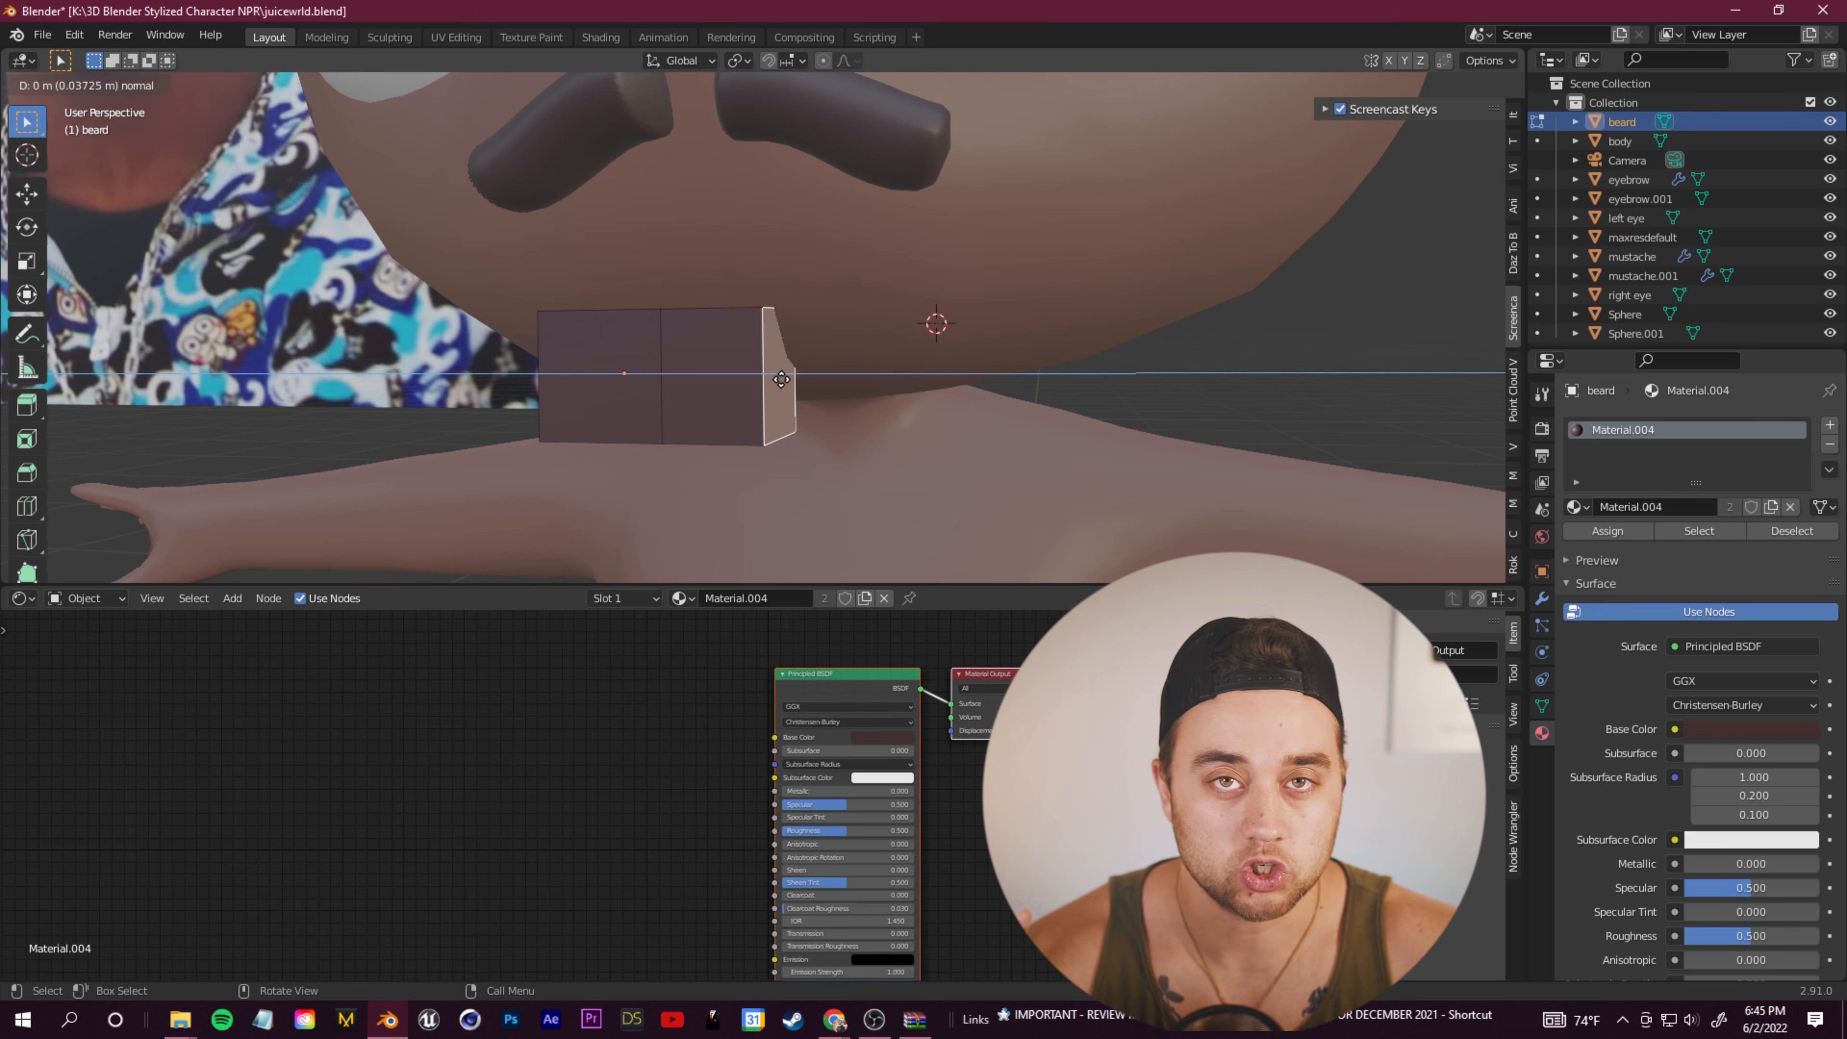
left_click(781, 379)
Step: Lower the extruded beard face, try rotating it, and undo the rotation
key("ctrl+z")
key("g")
key("r")
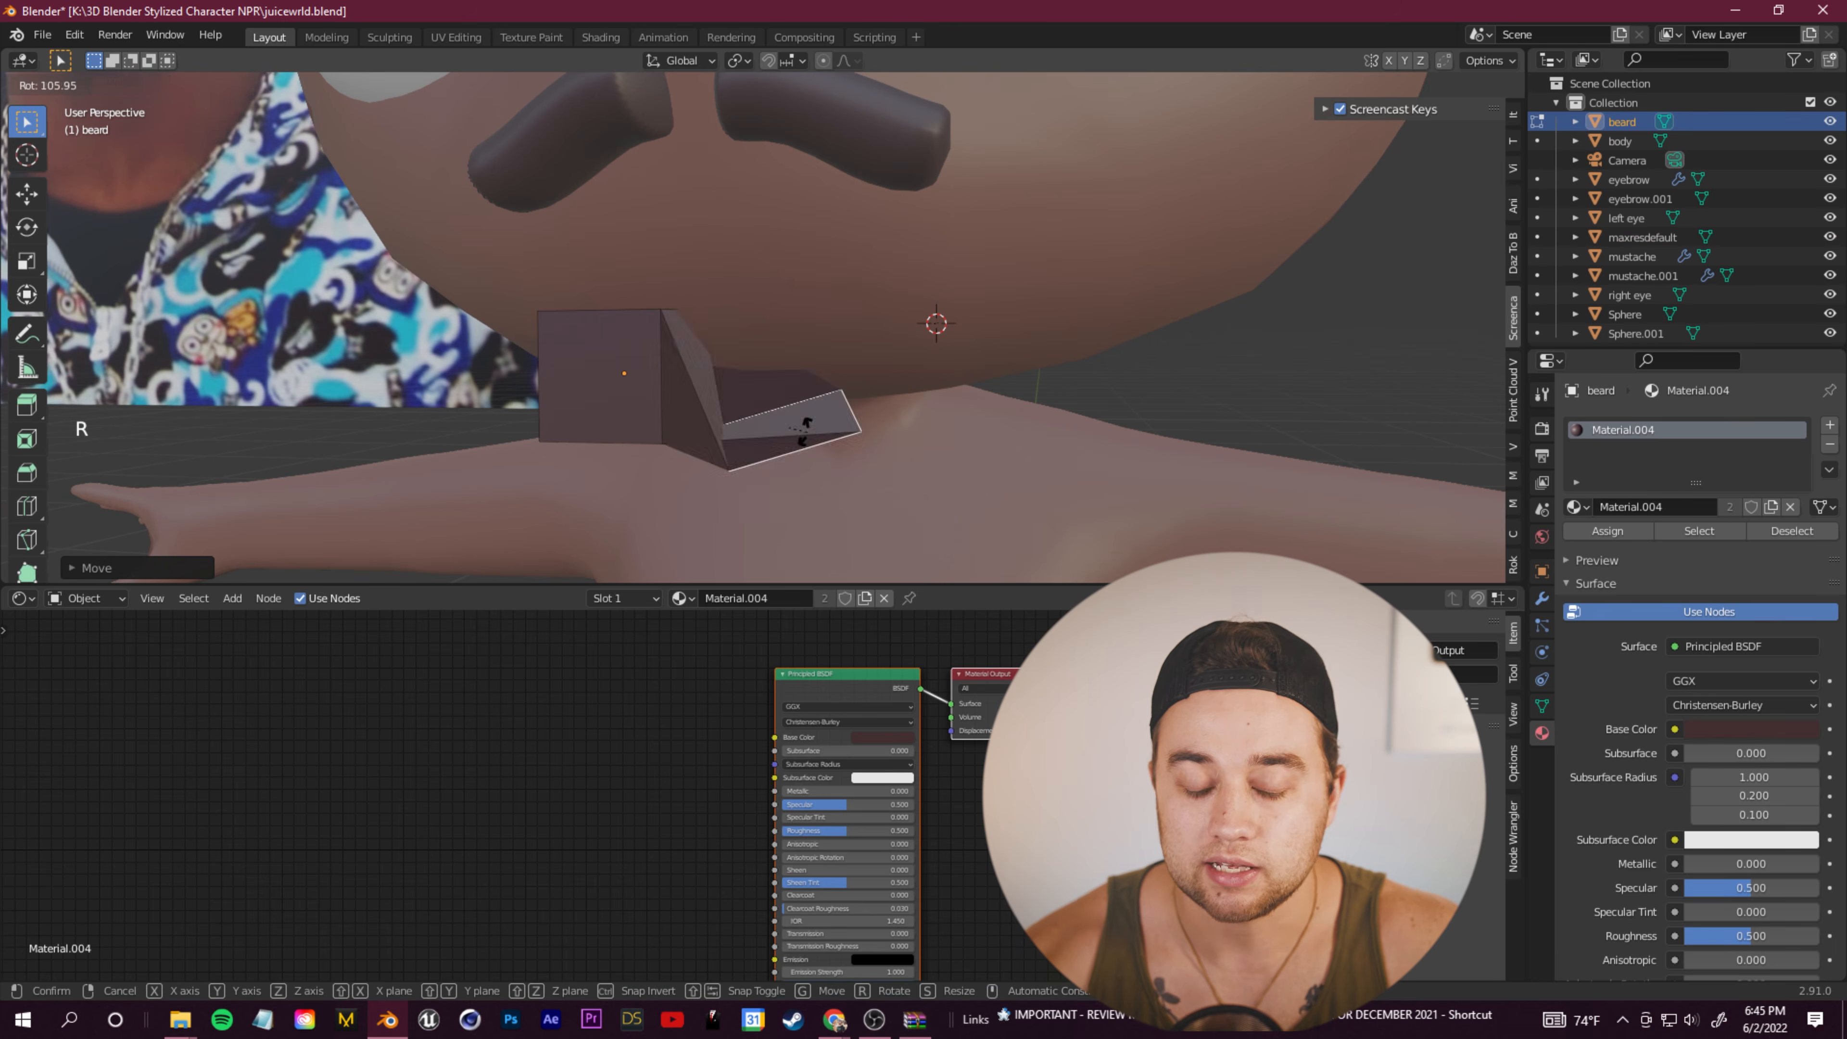
left_click(826, 429)
key("ctrl+z")
Step: Extrude further beard segments across the chin to the opposite side, undoing the surplus extrusion
key("e")
left_click(974, 437)
middle_click_drag(975, 438, 928, 429)
key("e")
key("ctrl+z")
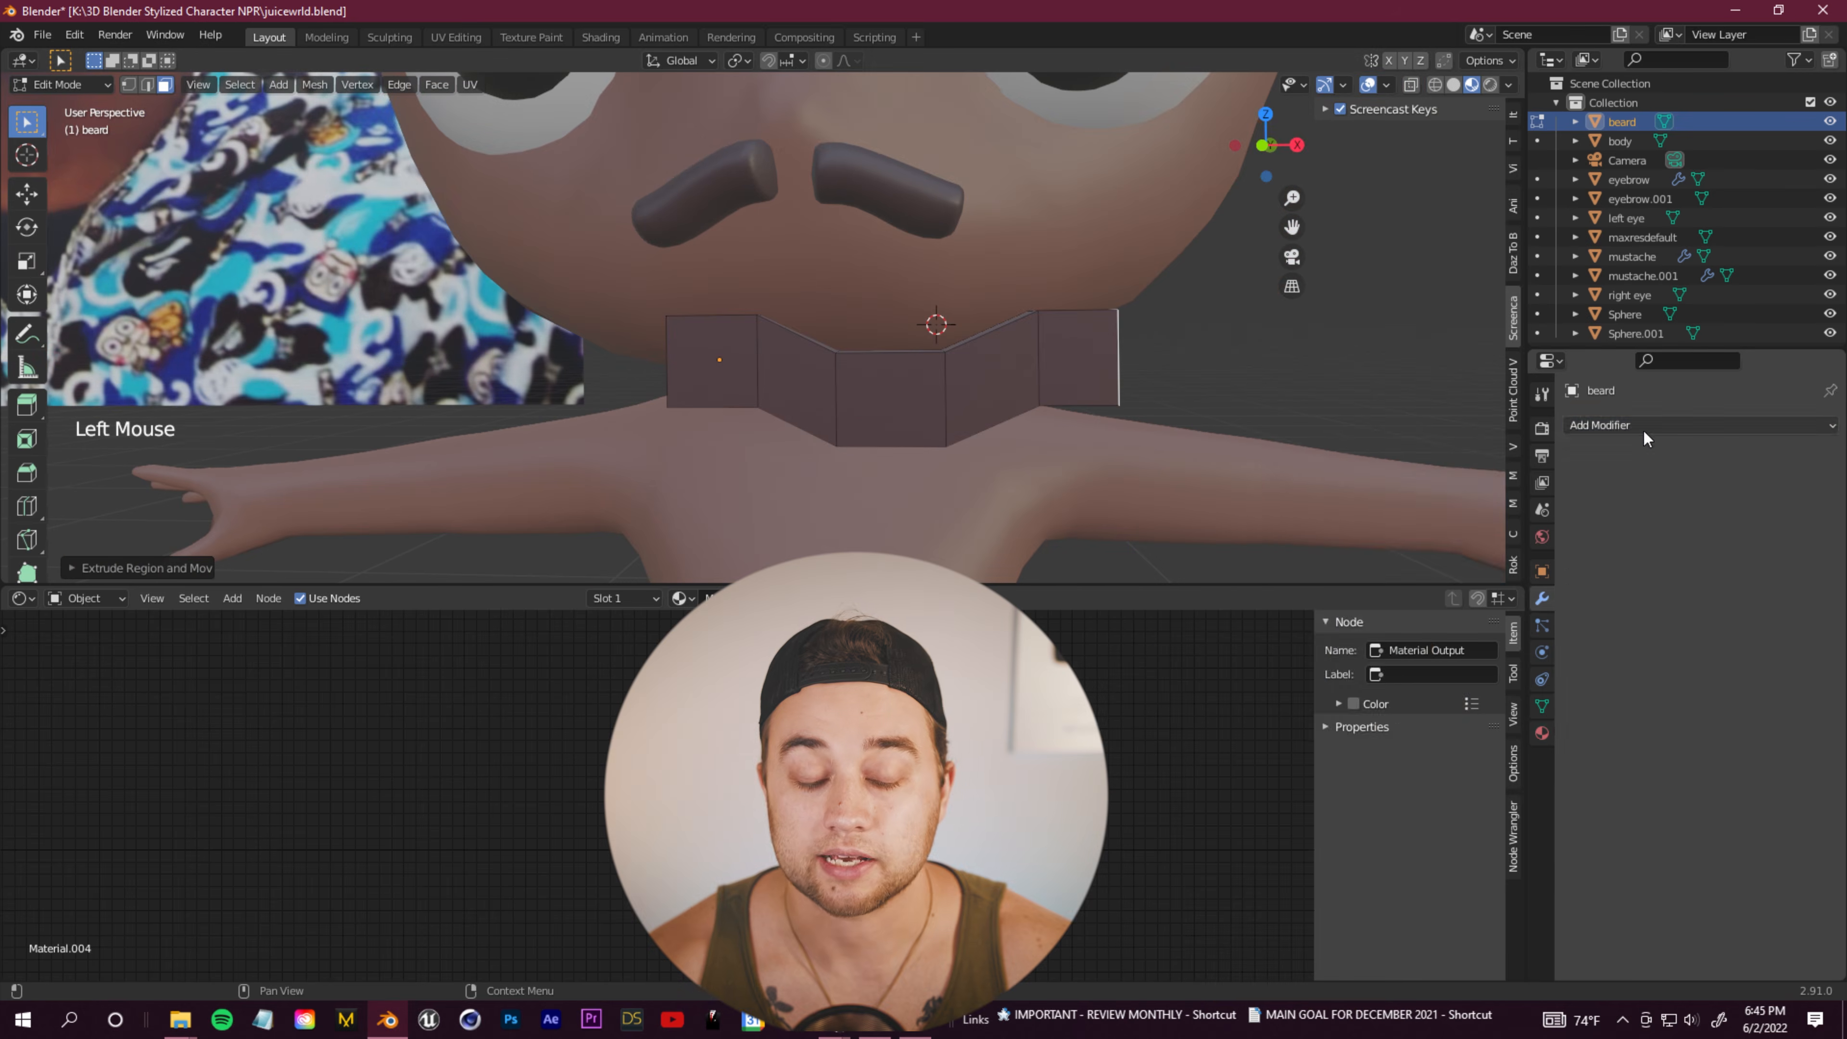
Step: Add a Subdivision Surface modifier to the beard, finish mesh editing, and shade the beard smooth
left_click(1647, 429)
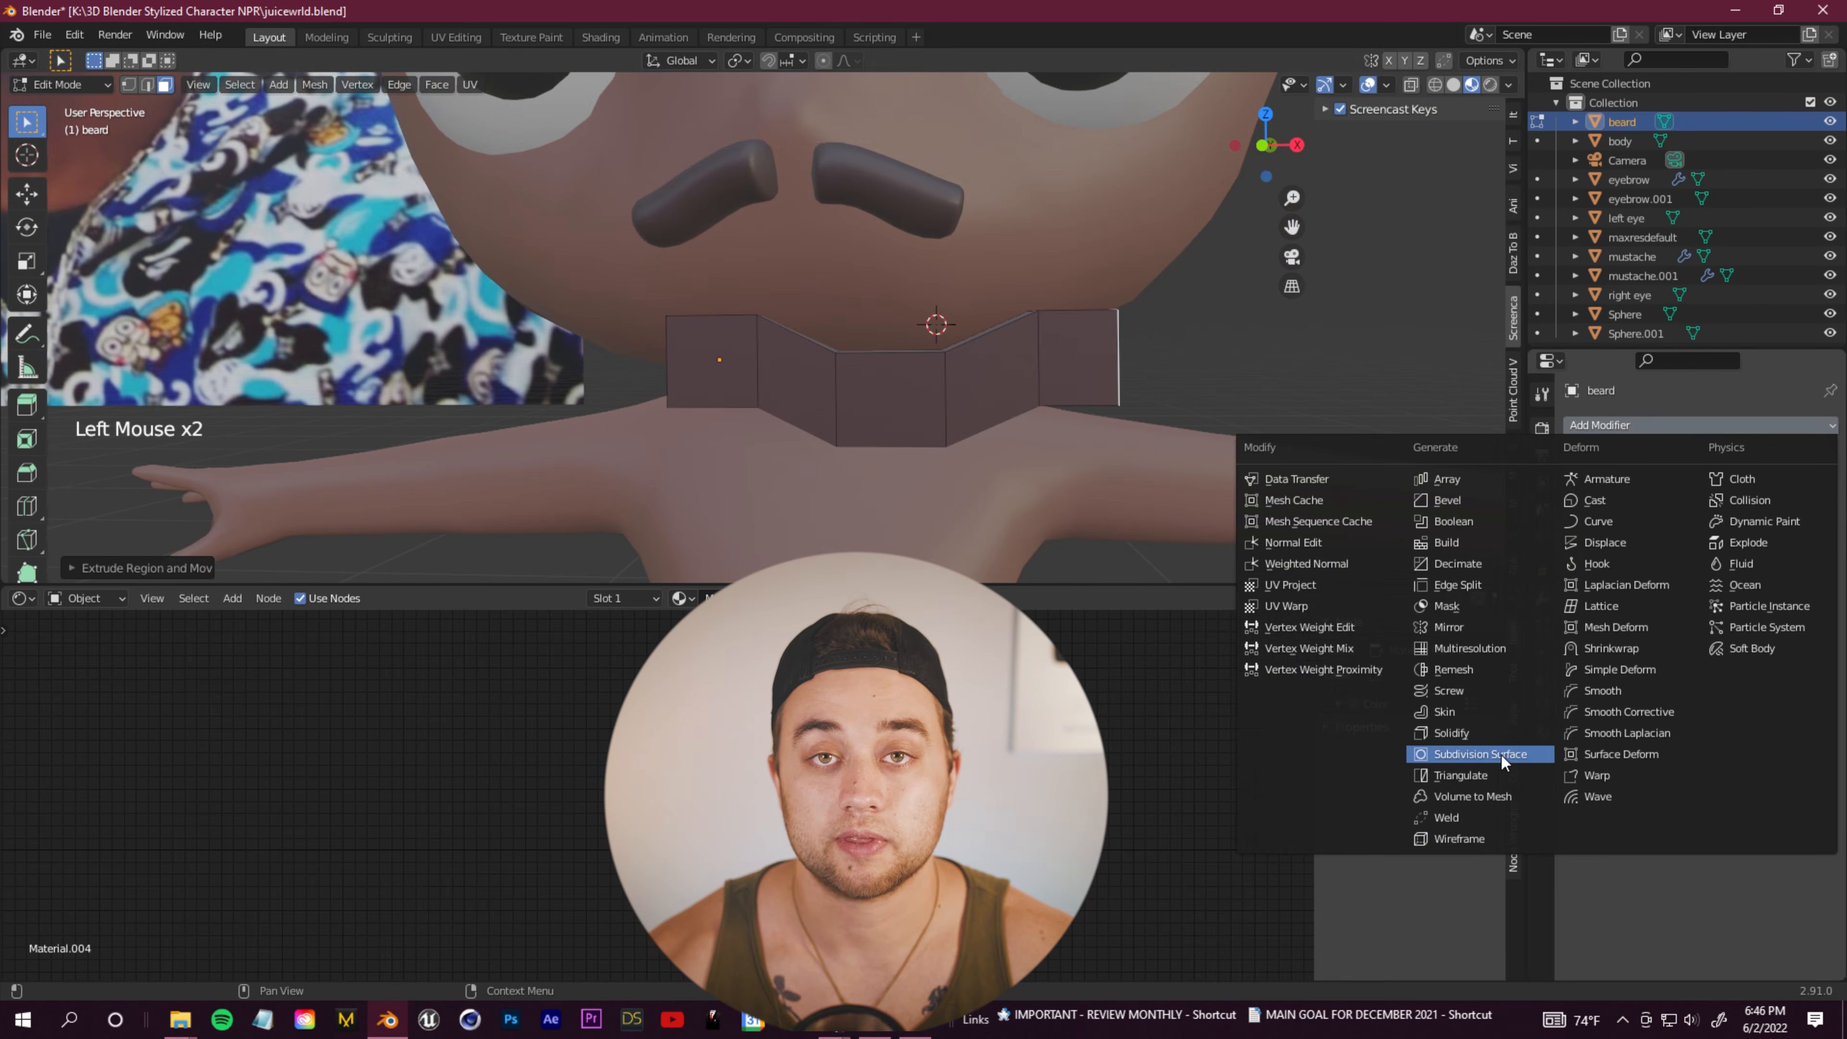
left_click(1367, 756)
key("Tab")
left_click(257, 84)
left_click(402, 497)
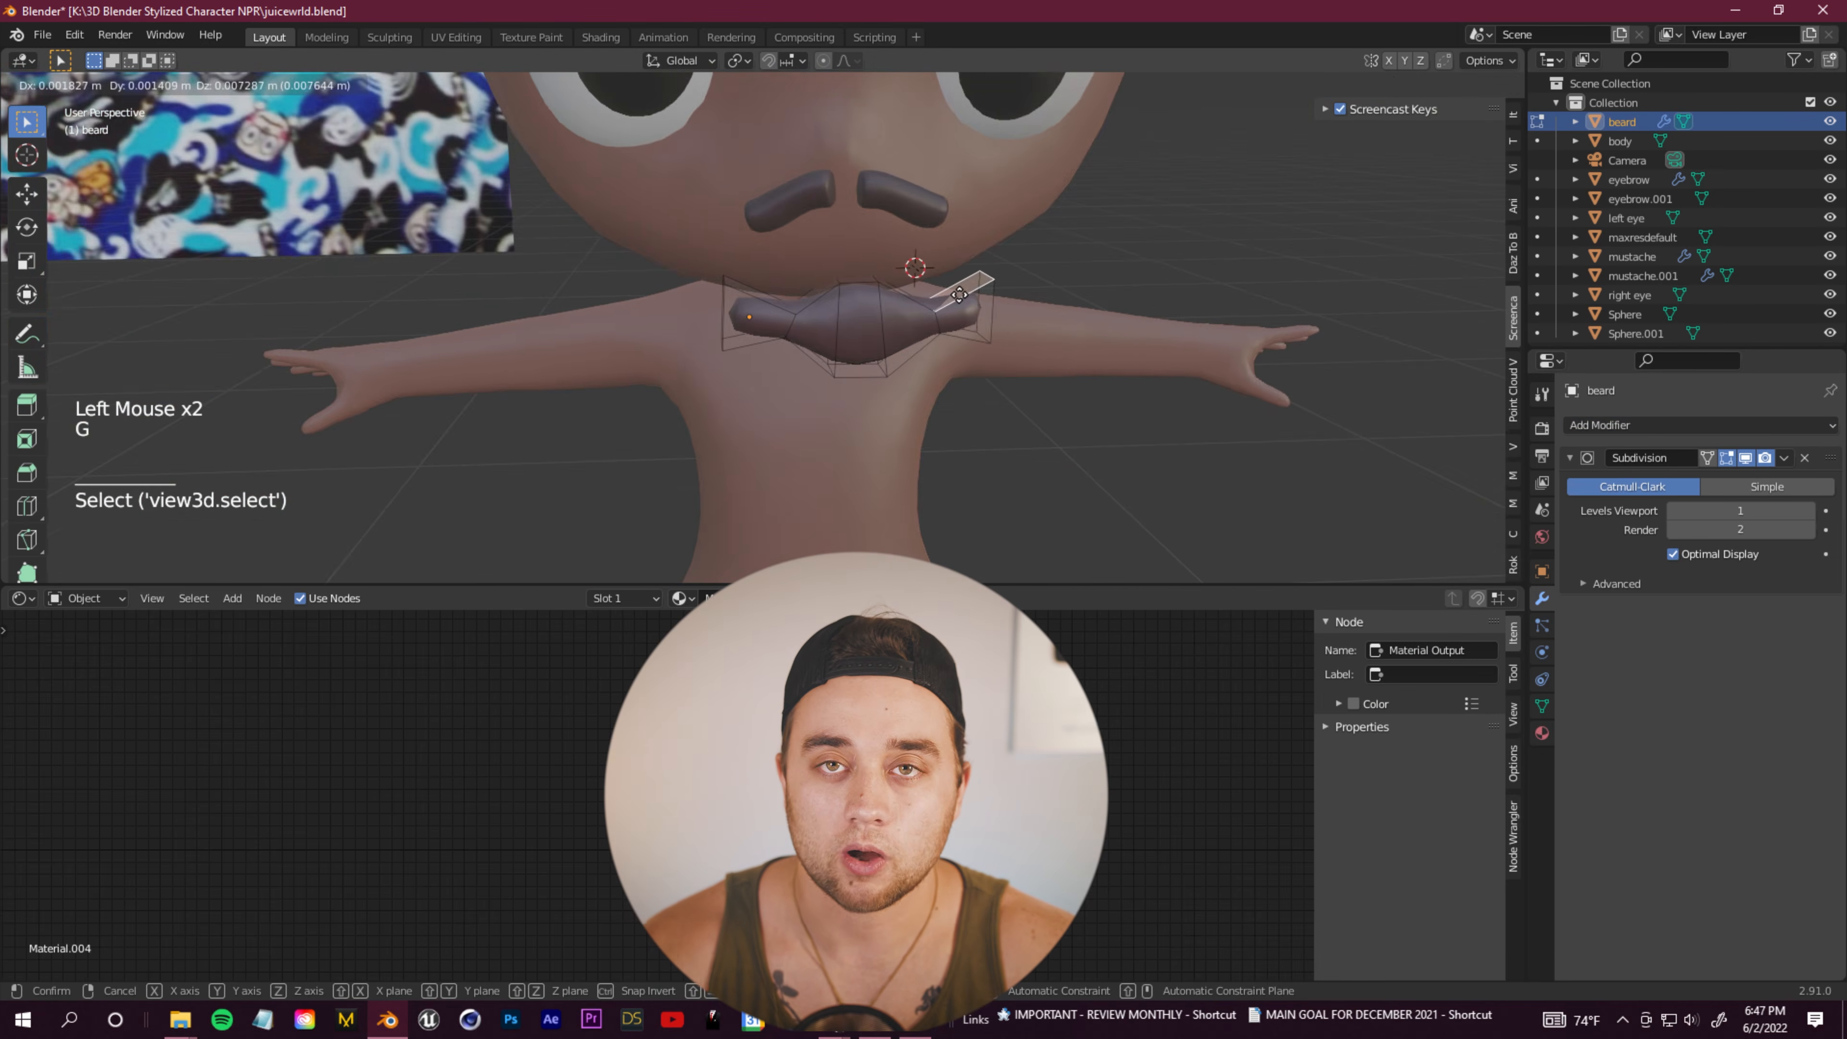
Step: Move the beard's end faces to refine its curve along the lower chin
left_click(959, 295)
scroll(909, 298, "down", 3)
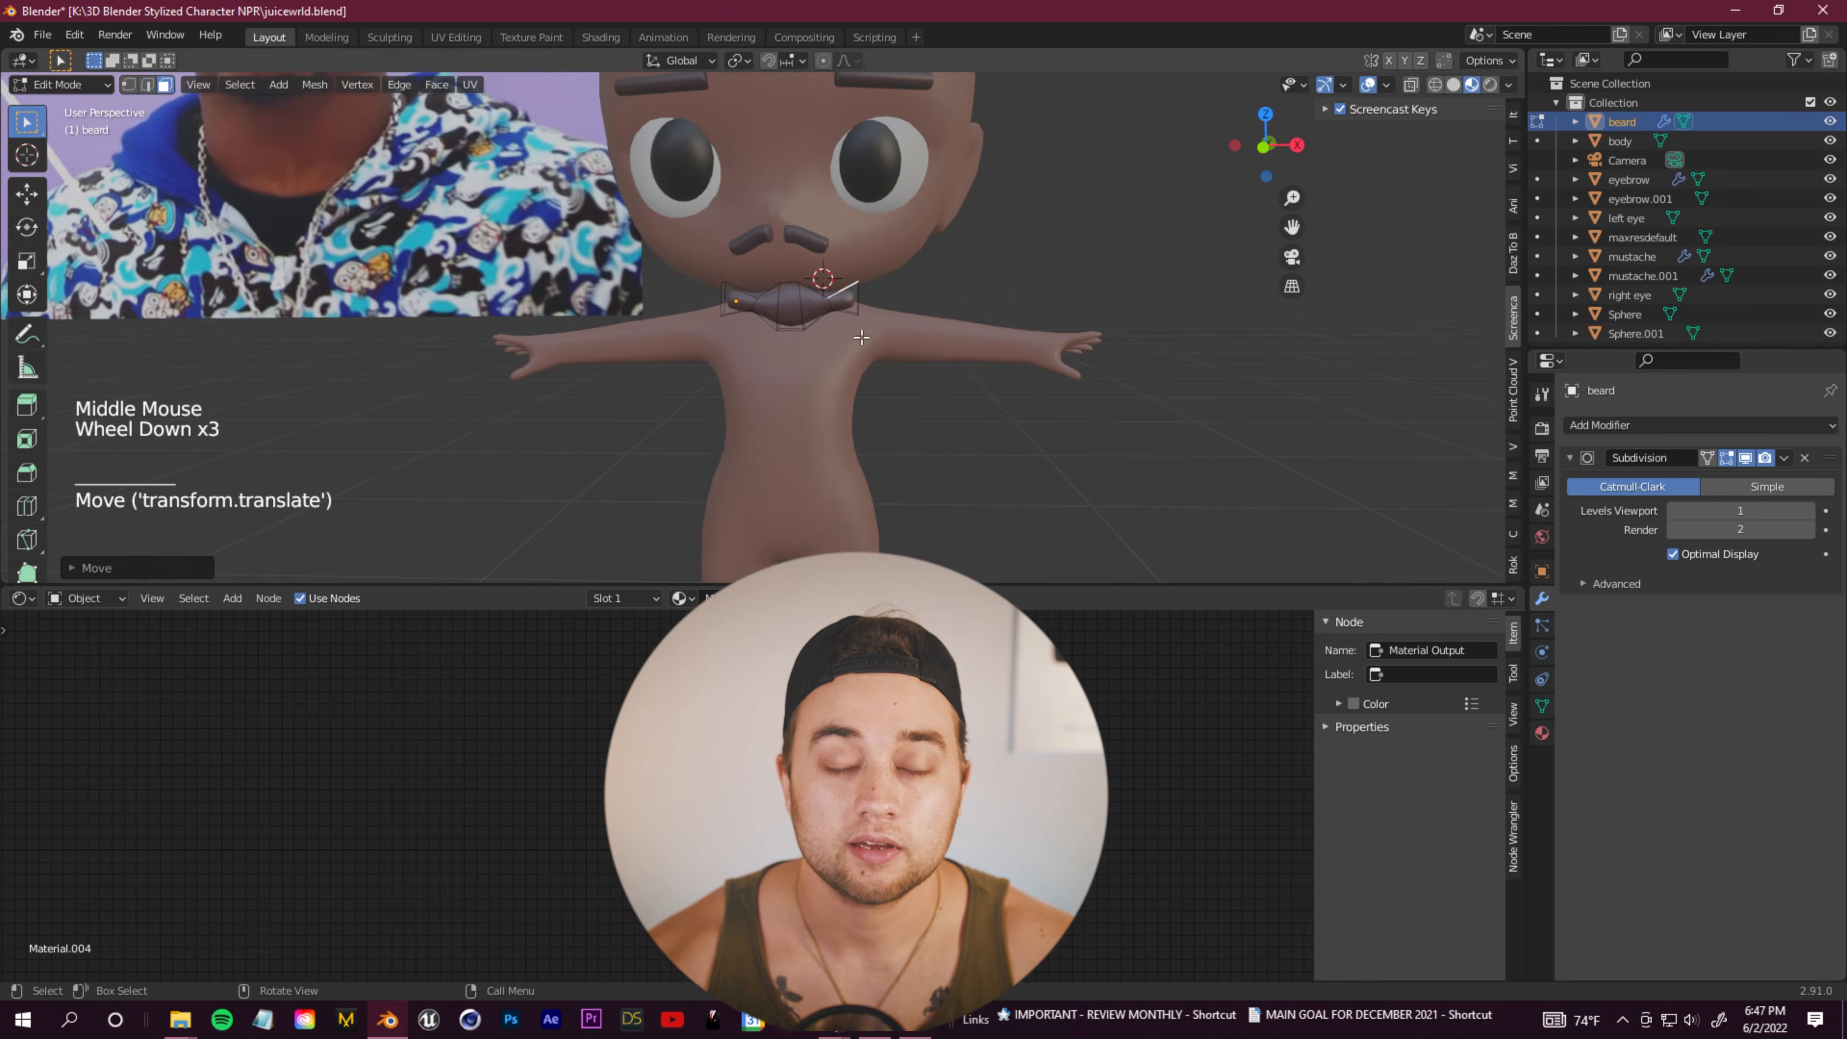
scroll(909, 298, "up", 7)
middle_click_drag(880, 291, 945, 316, "shift")
left_click(953, 325)
key("g")
left_click(1040, 342)
middle_click_drag(1062, 368, 1071, 422)
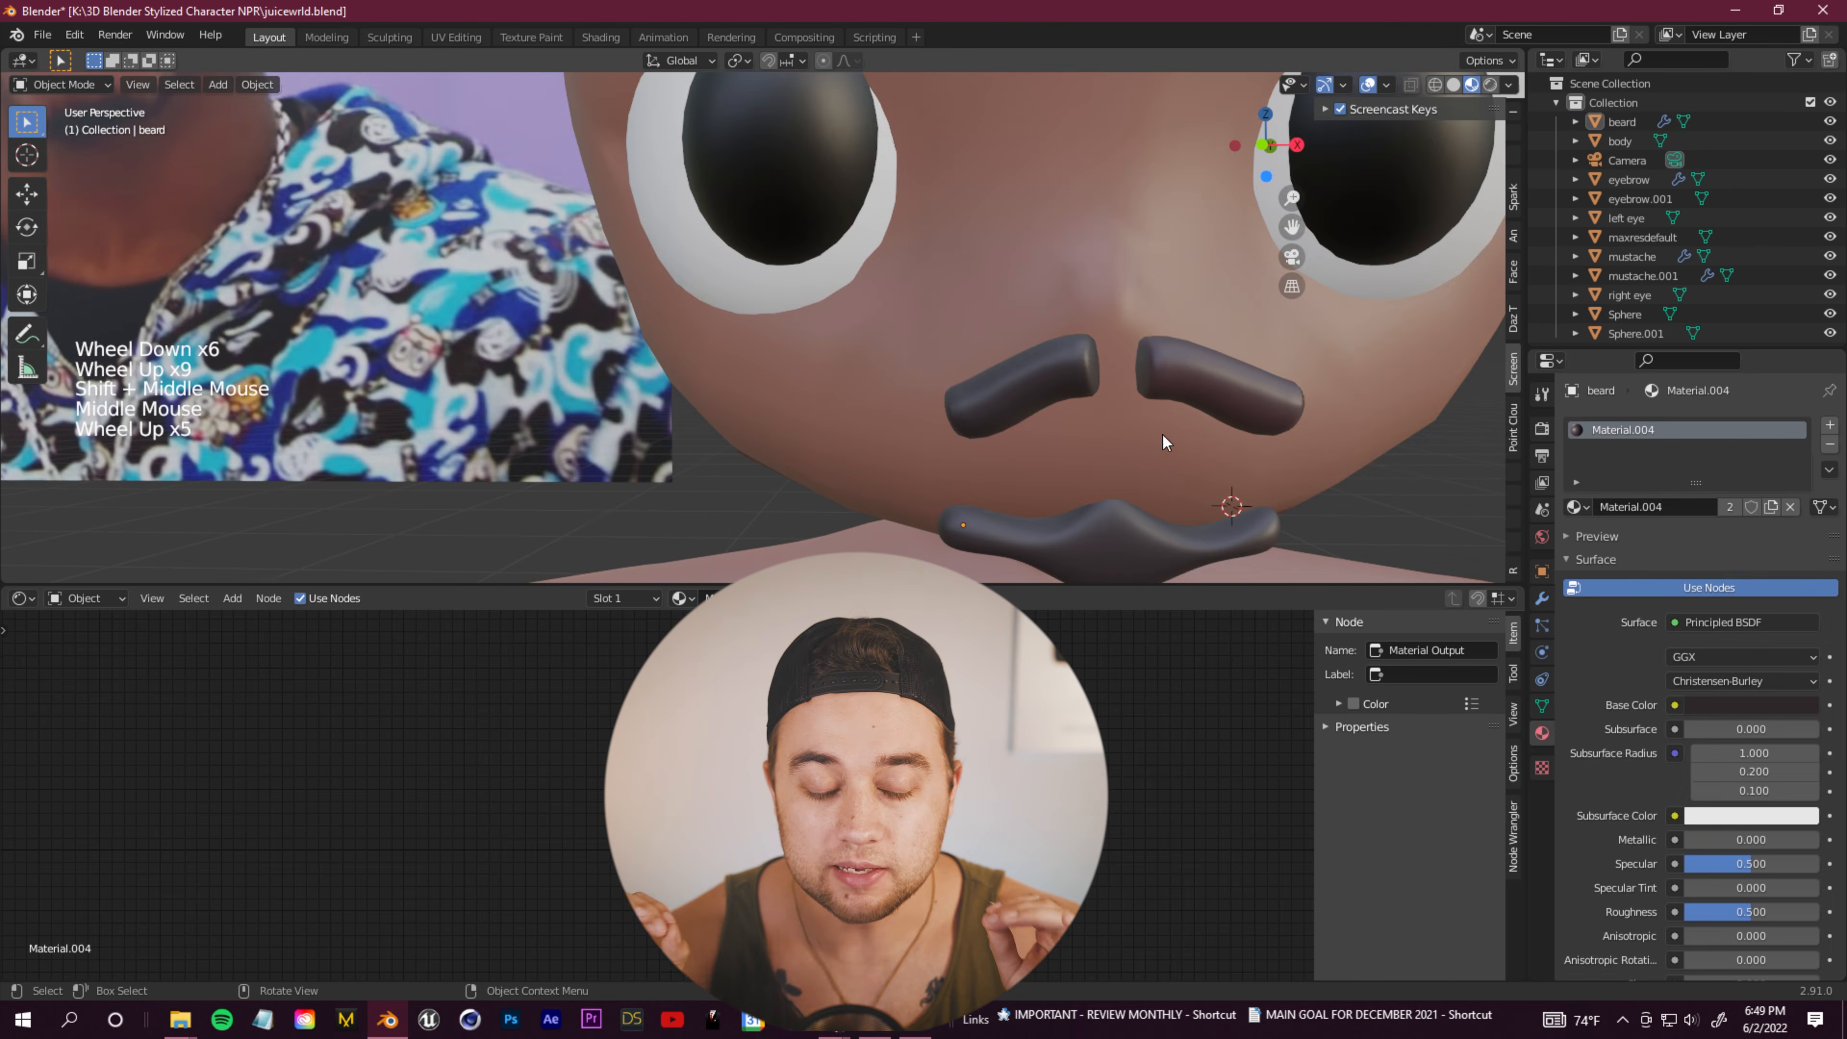
Step: Nudge the duplicated mustache half (mustache.001) into place above the beard
scroll(1162, 434, "up", 5)
middle_click_drag(1162, 434, 971, 393, "shift")
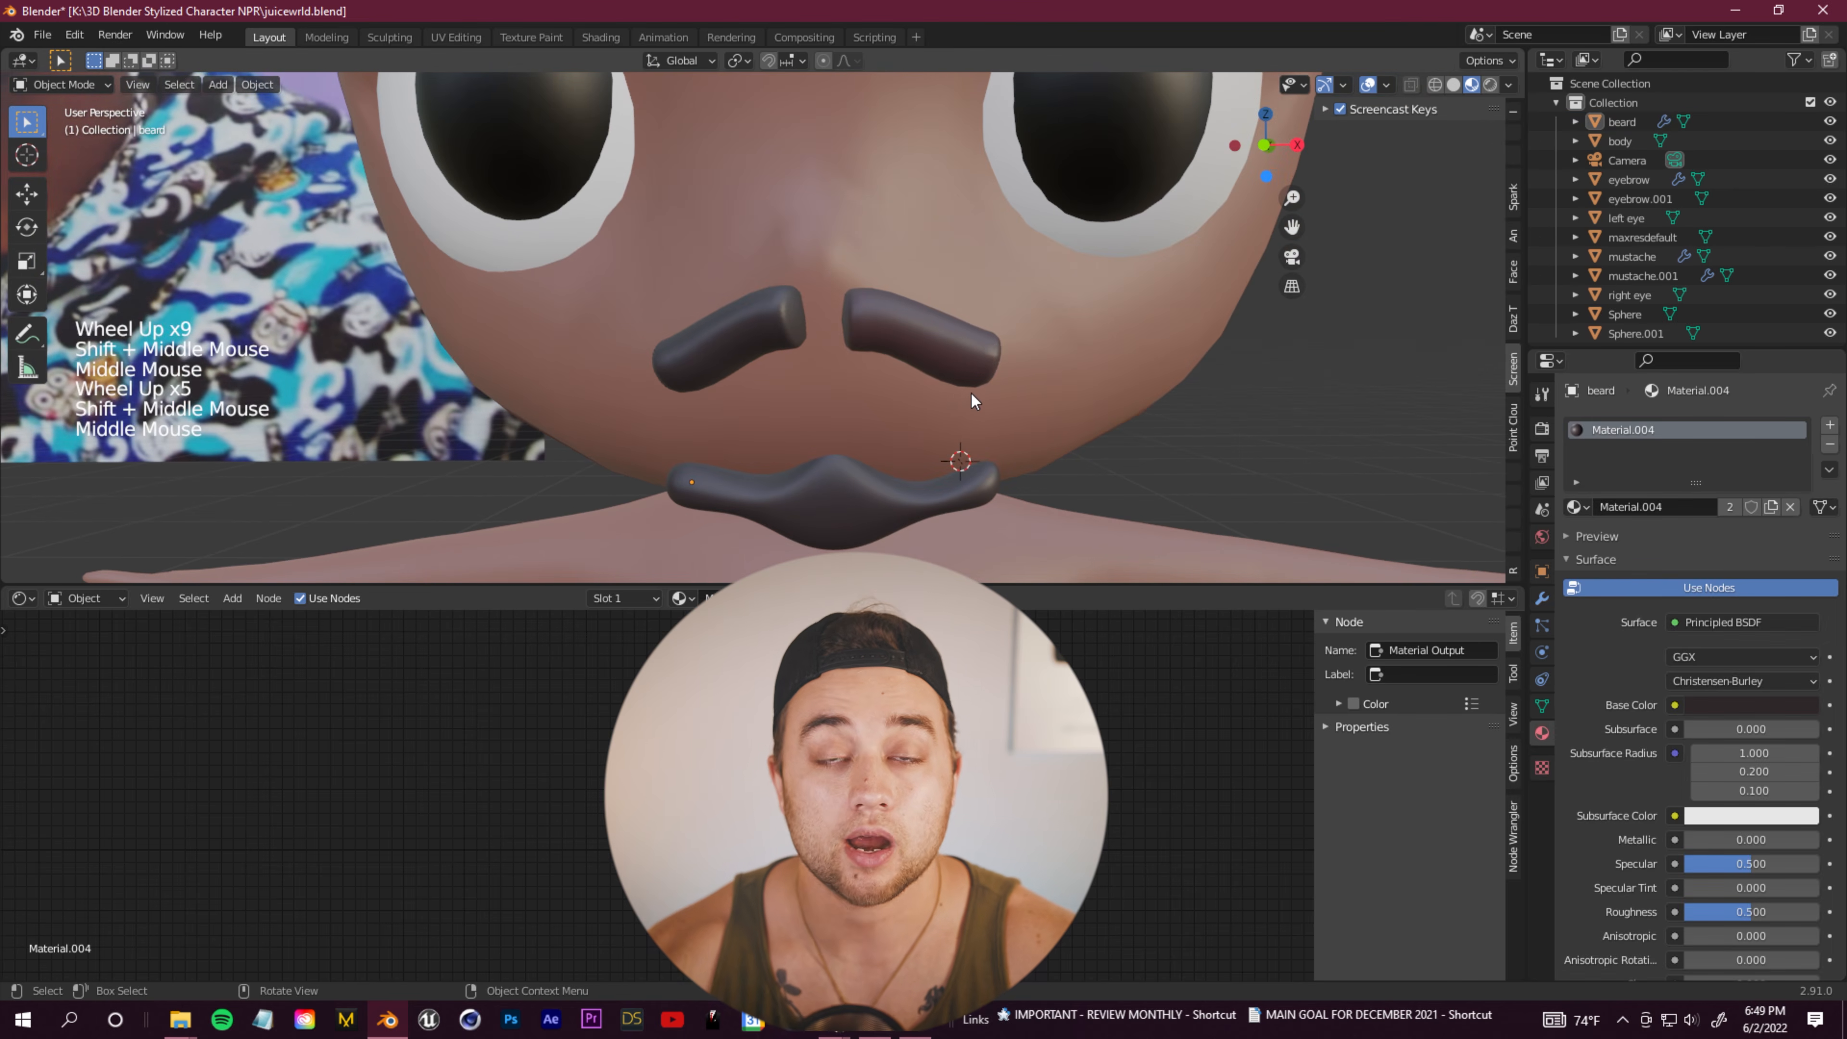
left_click(907, 323)
key("g")
left_click(933, 337)
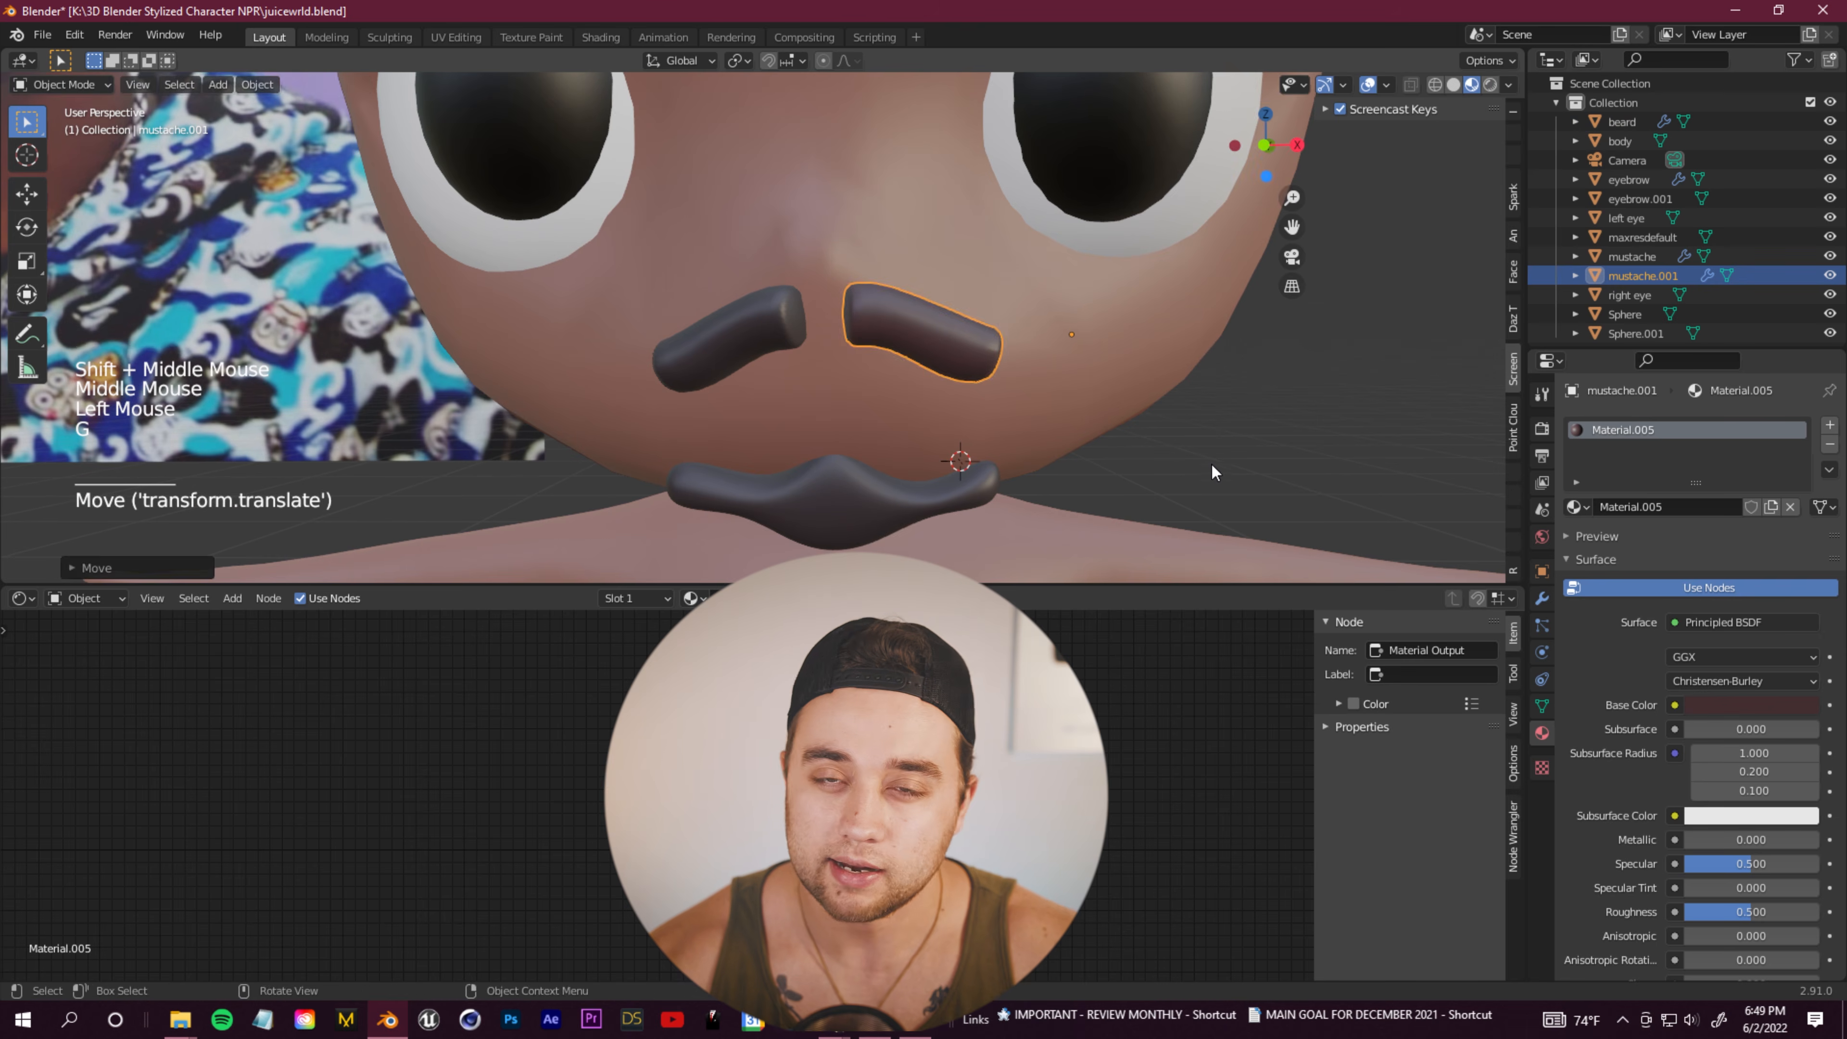
scroll(932, 428, "down", 2)
middle_click_drag(932, 429, 872, 394)
scroll(813, 337, "down", 5)
left_click(814, 339)
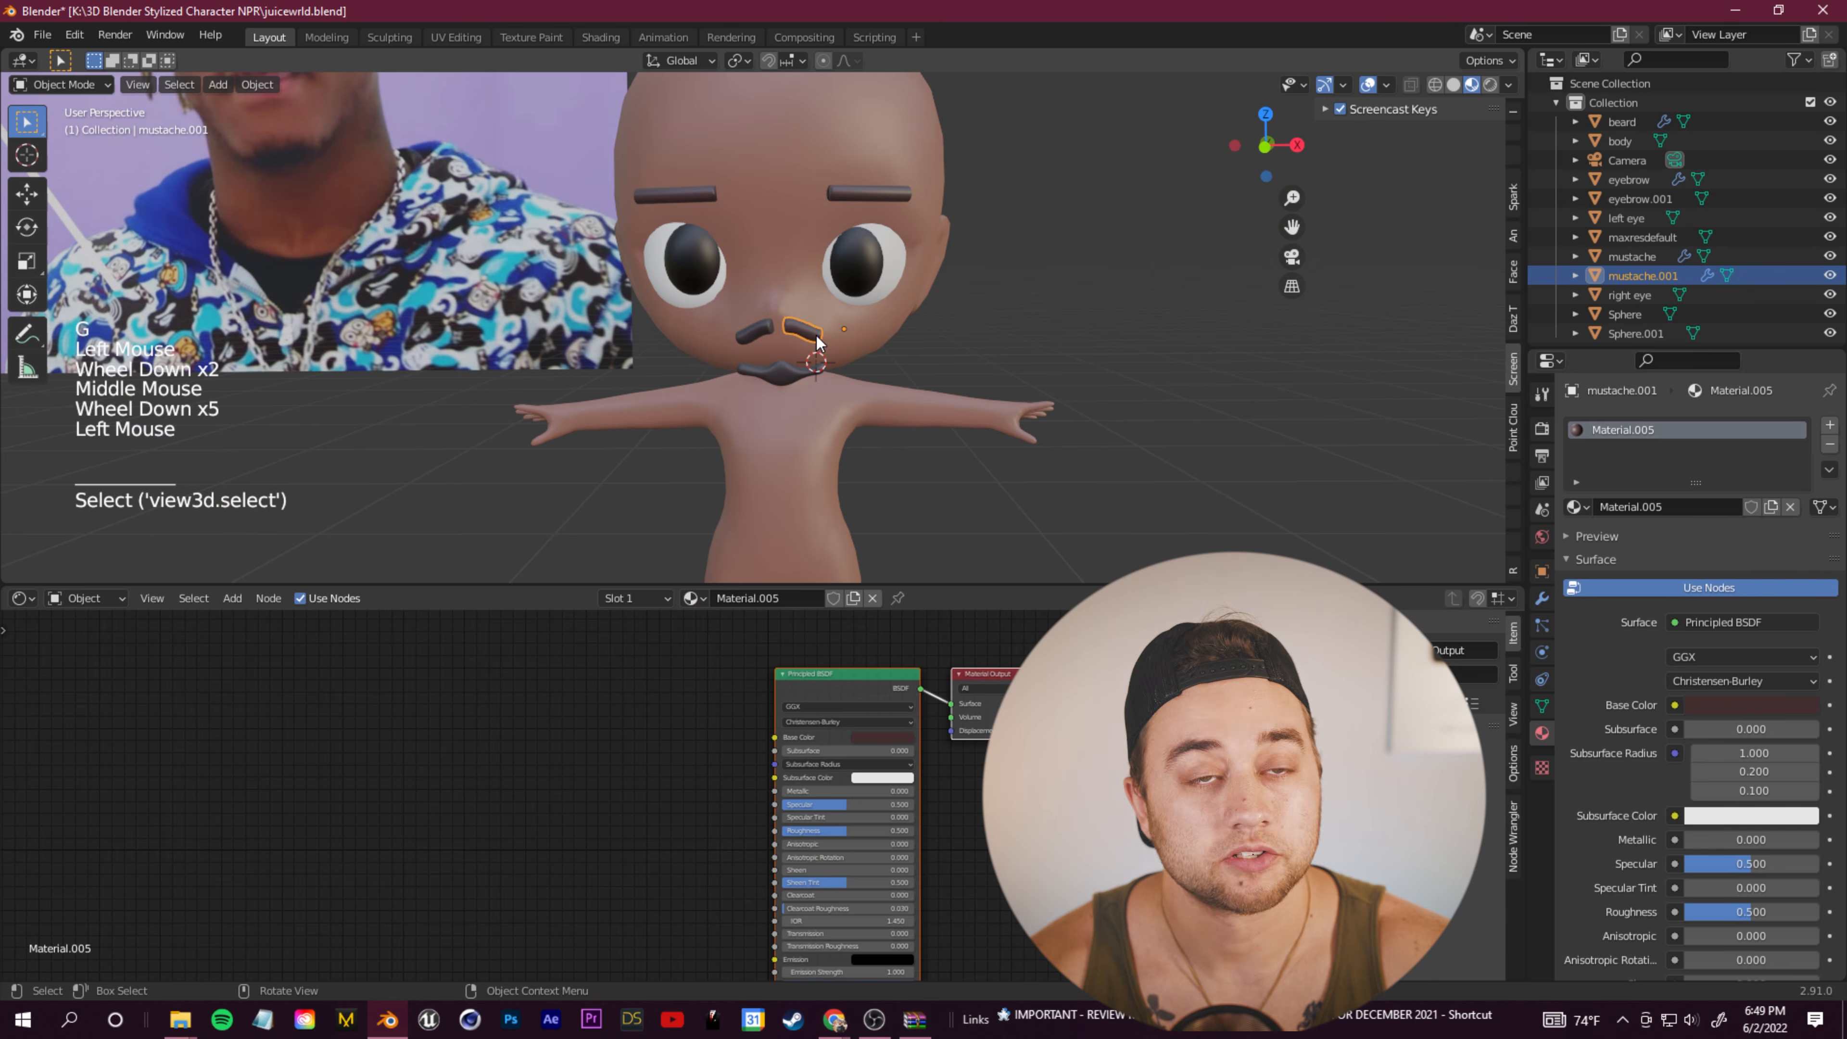
left_click(815, 335)
middle_click_drag(1076, 451, 1000, 436)
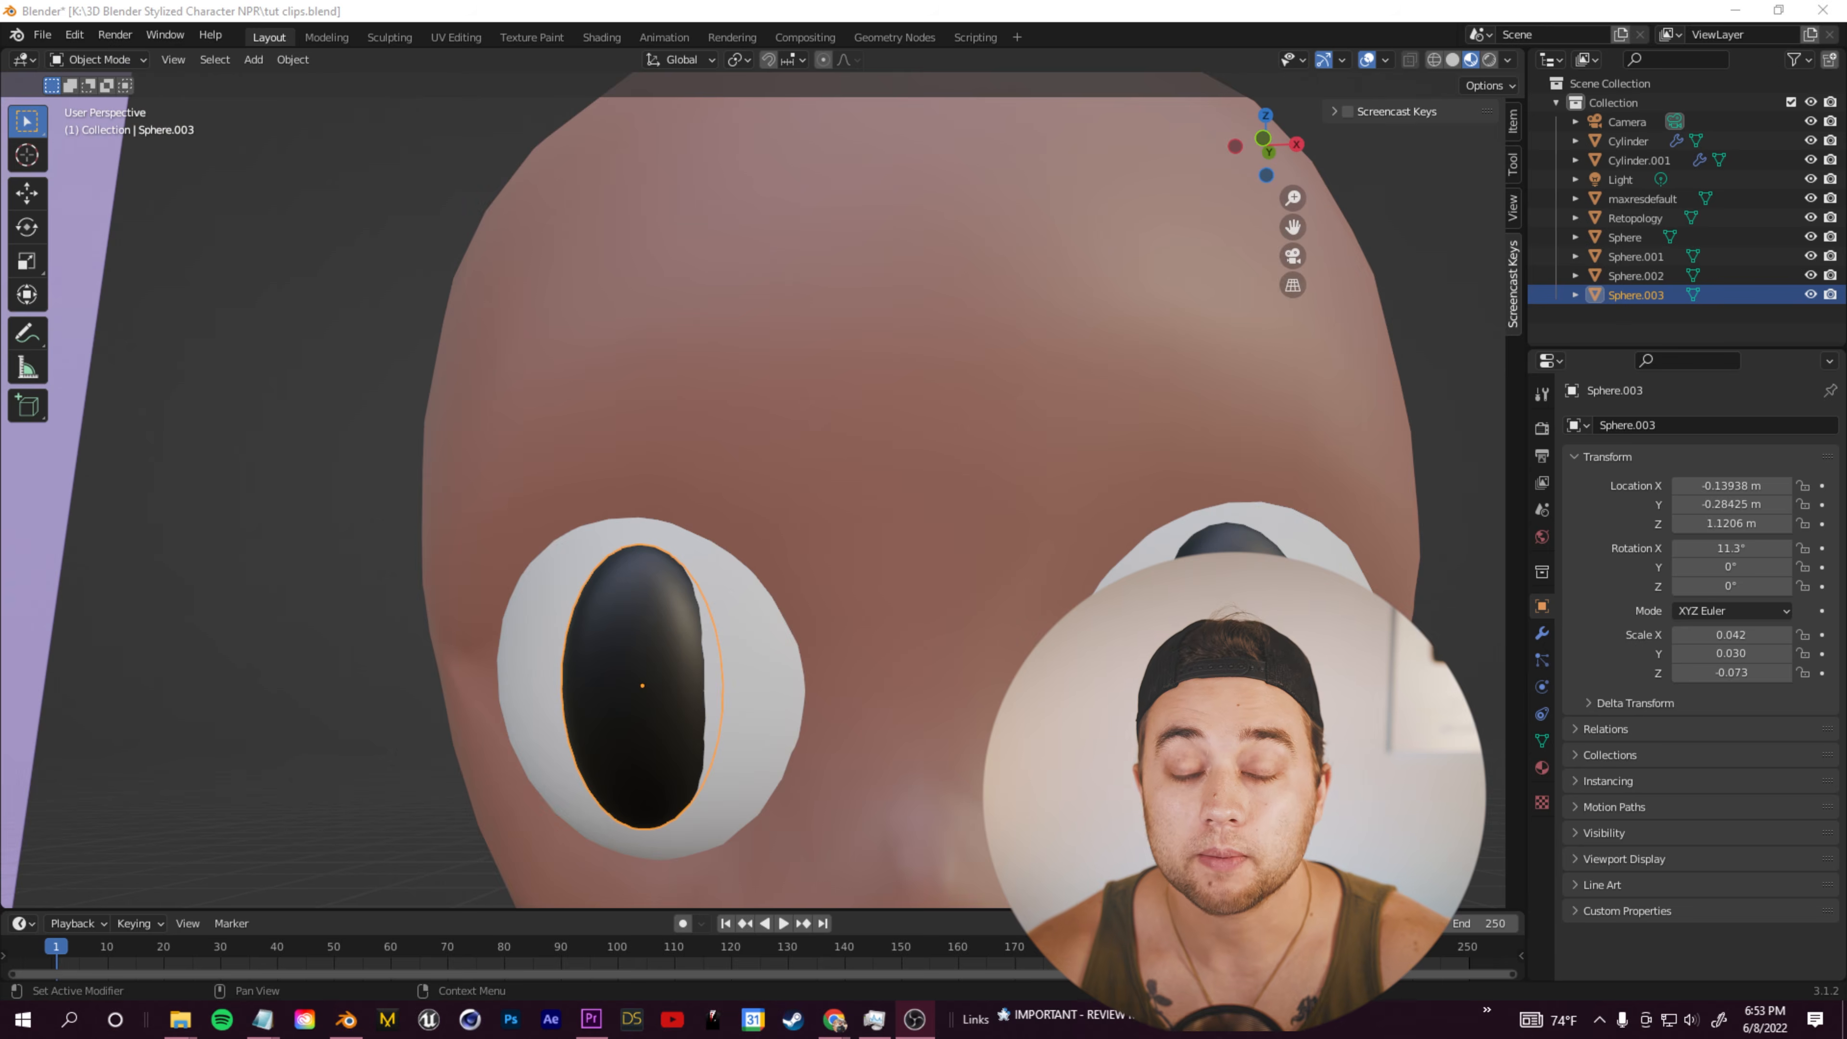
Step: Add Subdivision Surface modifiers to the pupil and eyeball spheres to smooth them
left_click(1542, 633)
left_click(1694, 425)
left_click(1483, 780)
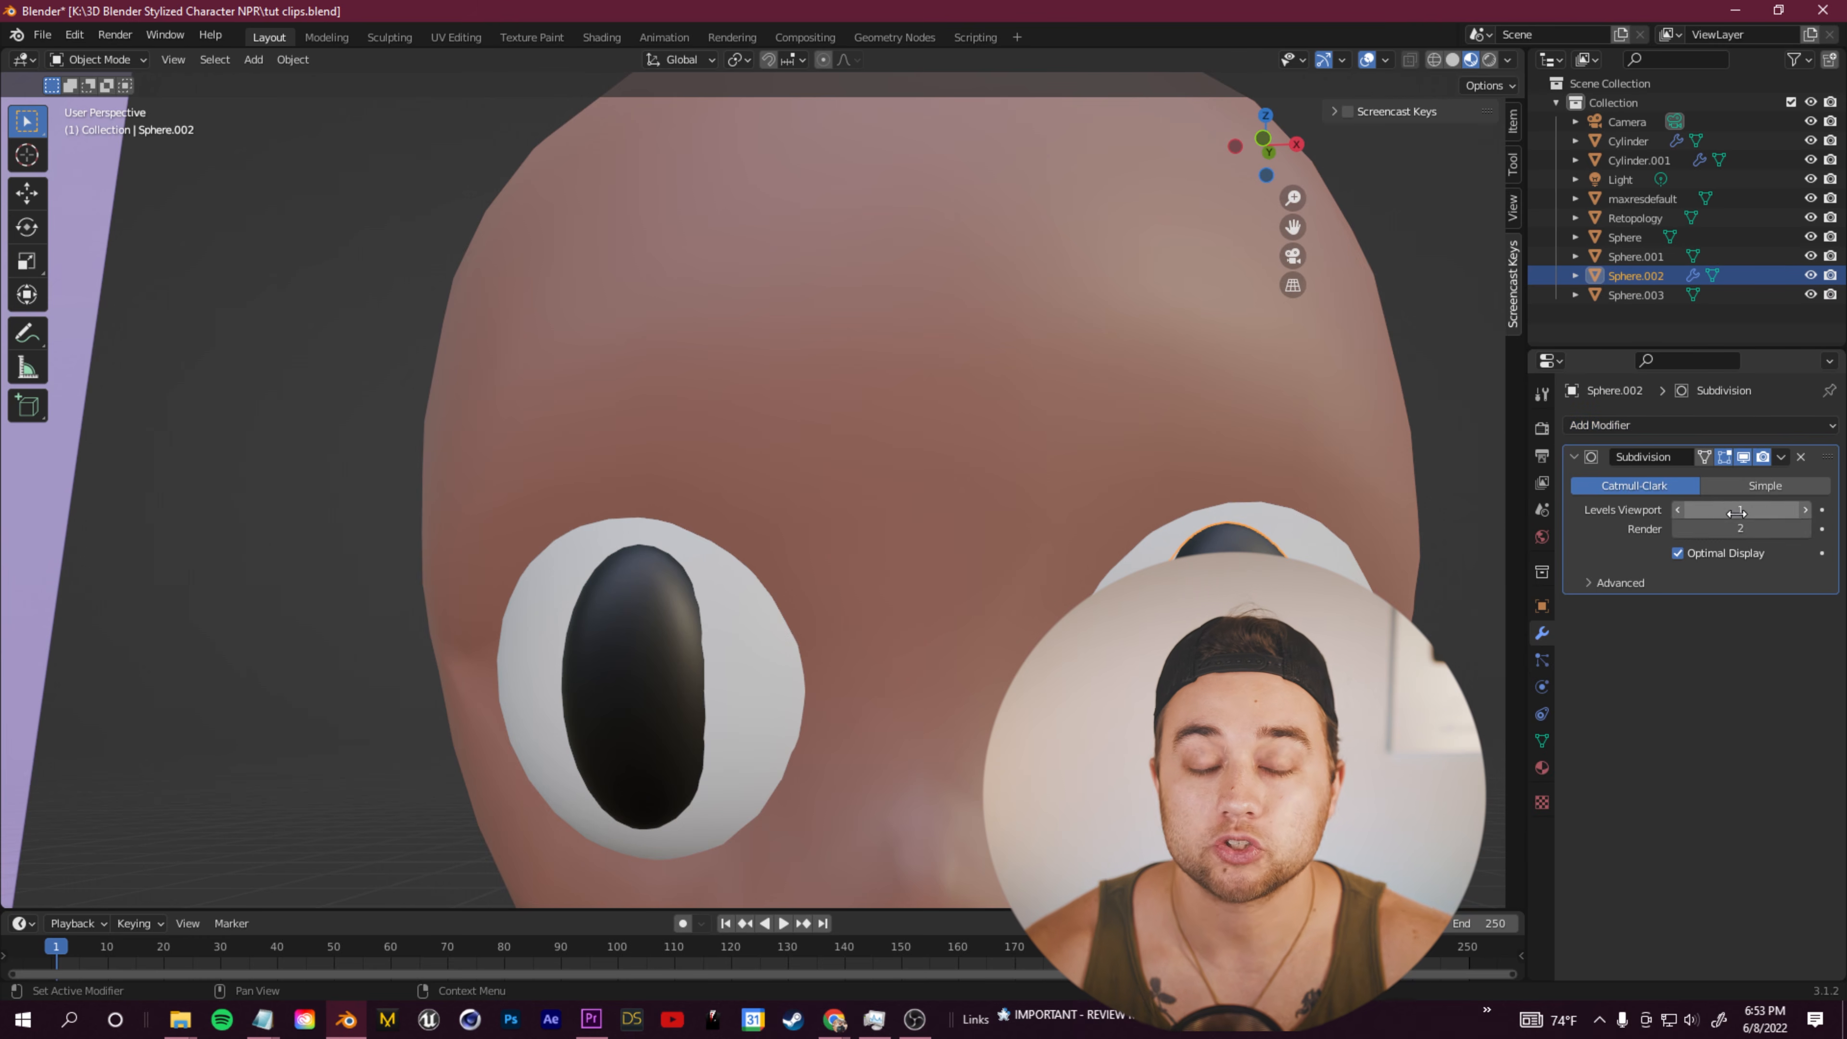
left_click(1625, 237)
left_click(1695, 424)
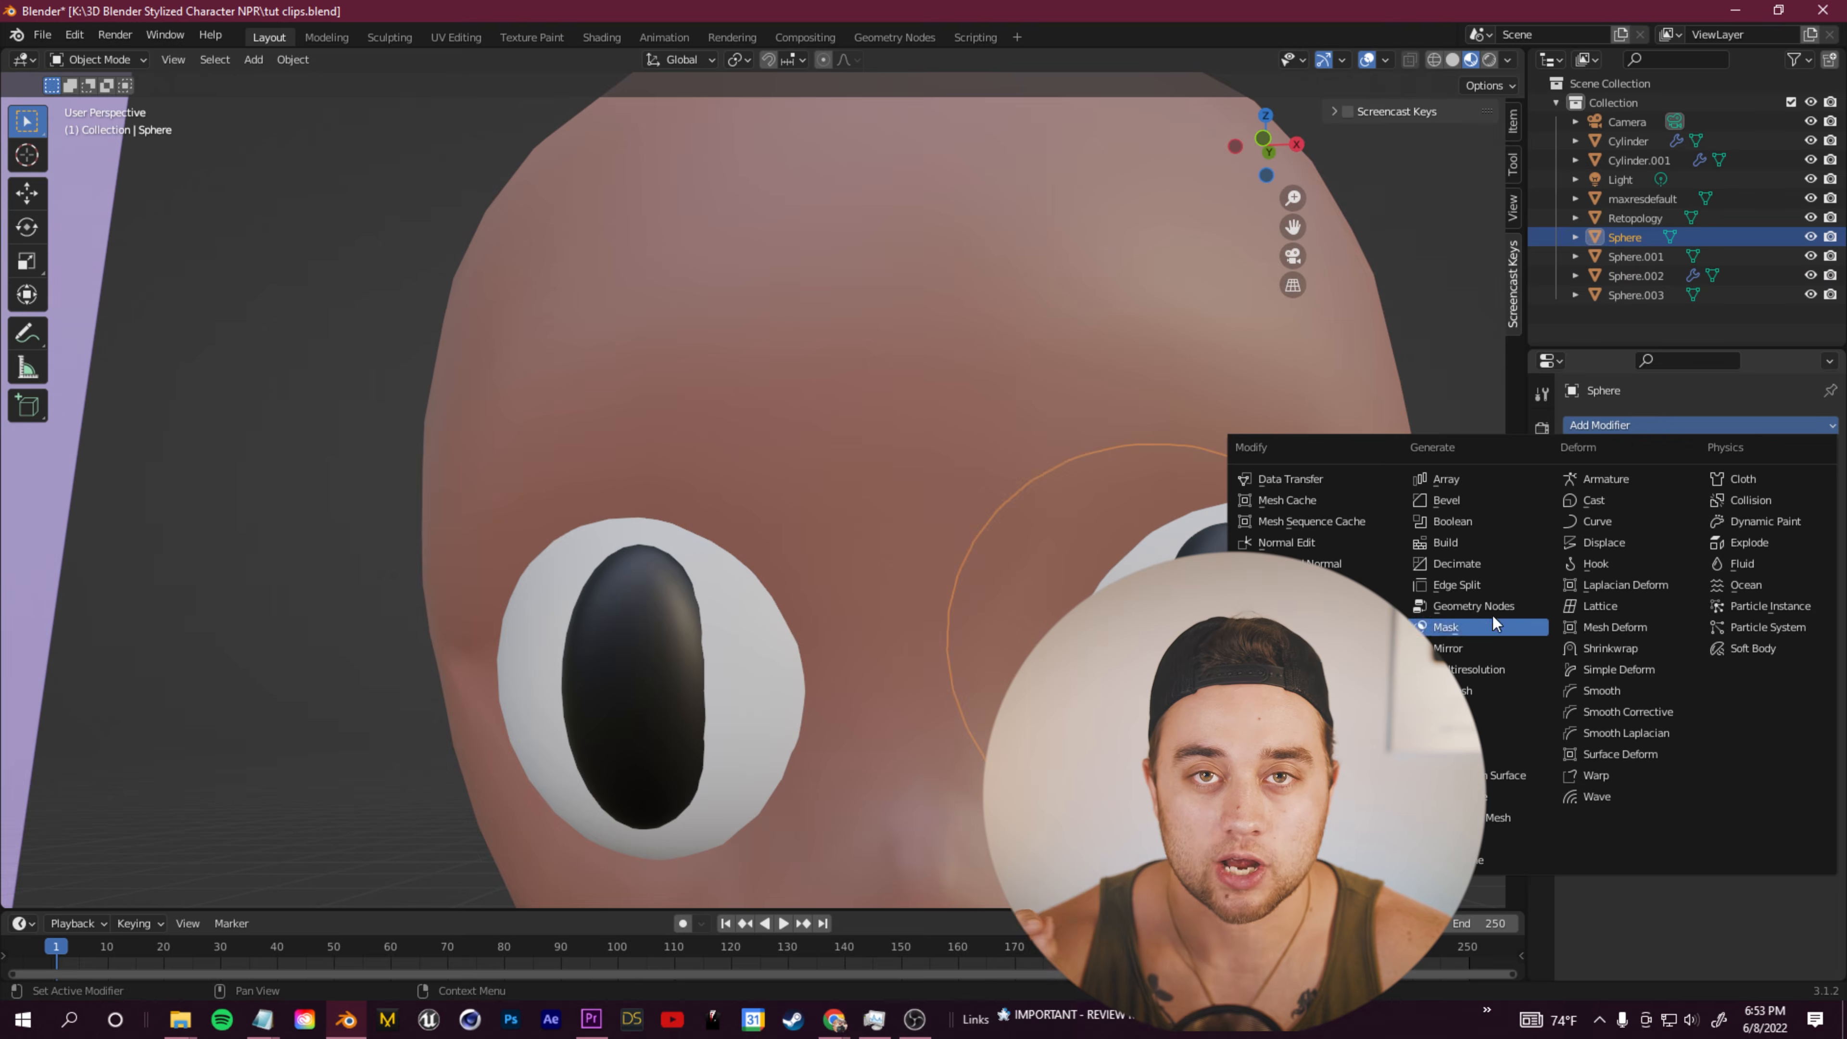
left_click(1462, 742)
left_click(735, 706)
left_click(1695, 425)
left_click(1483, 796)
left_click(1635, 294)
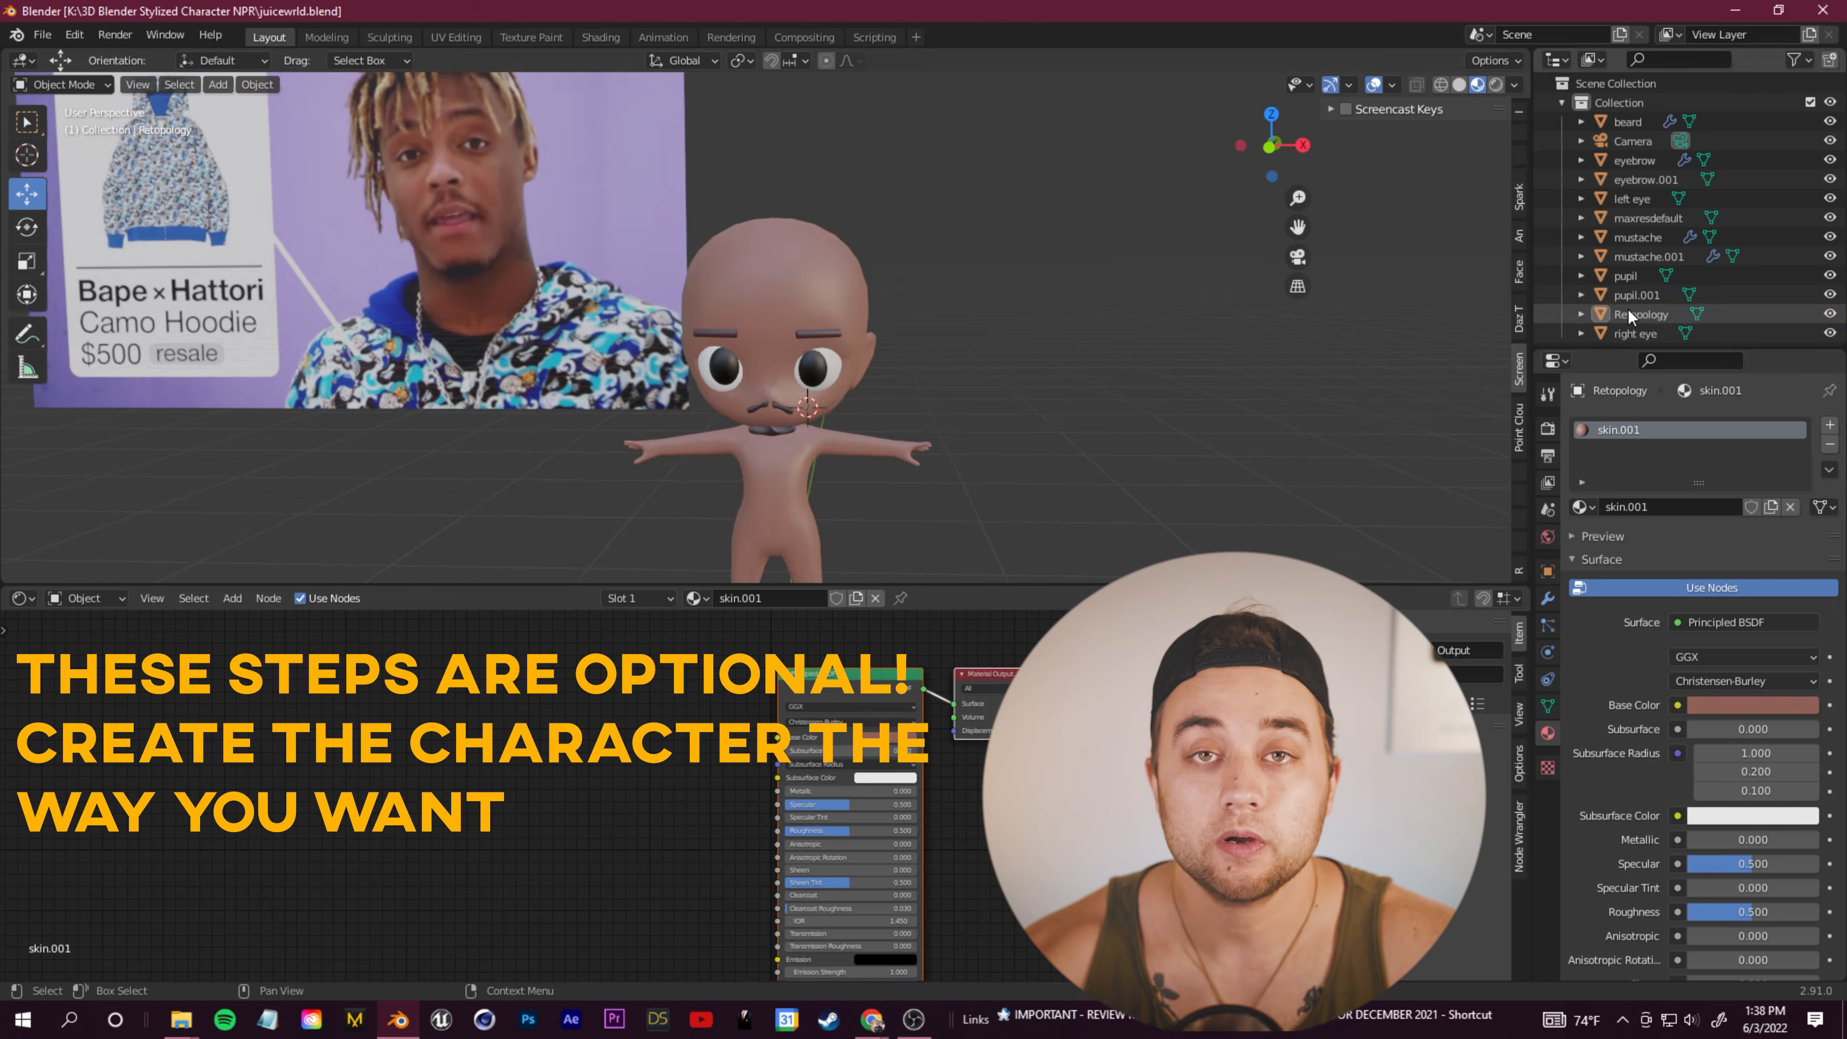
Step: Select the faces of the Retopology body mesh around the mouth and extrude them inward
left_click(1628, 315)
scroll(527, 346, "up", 8)
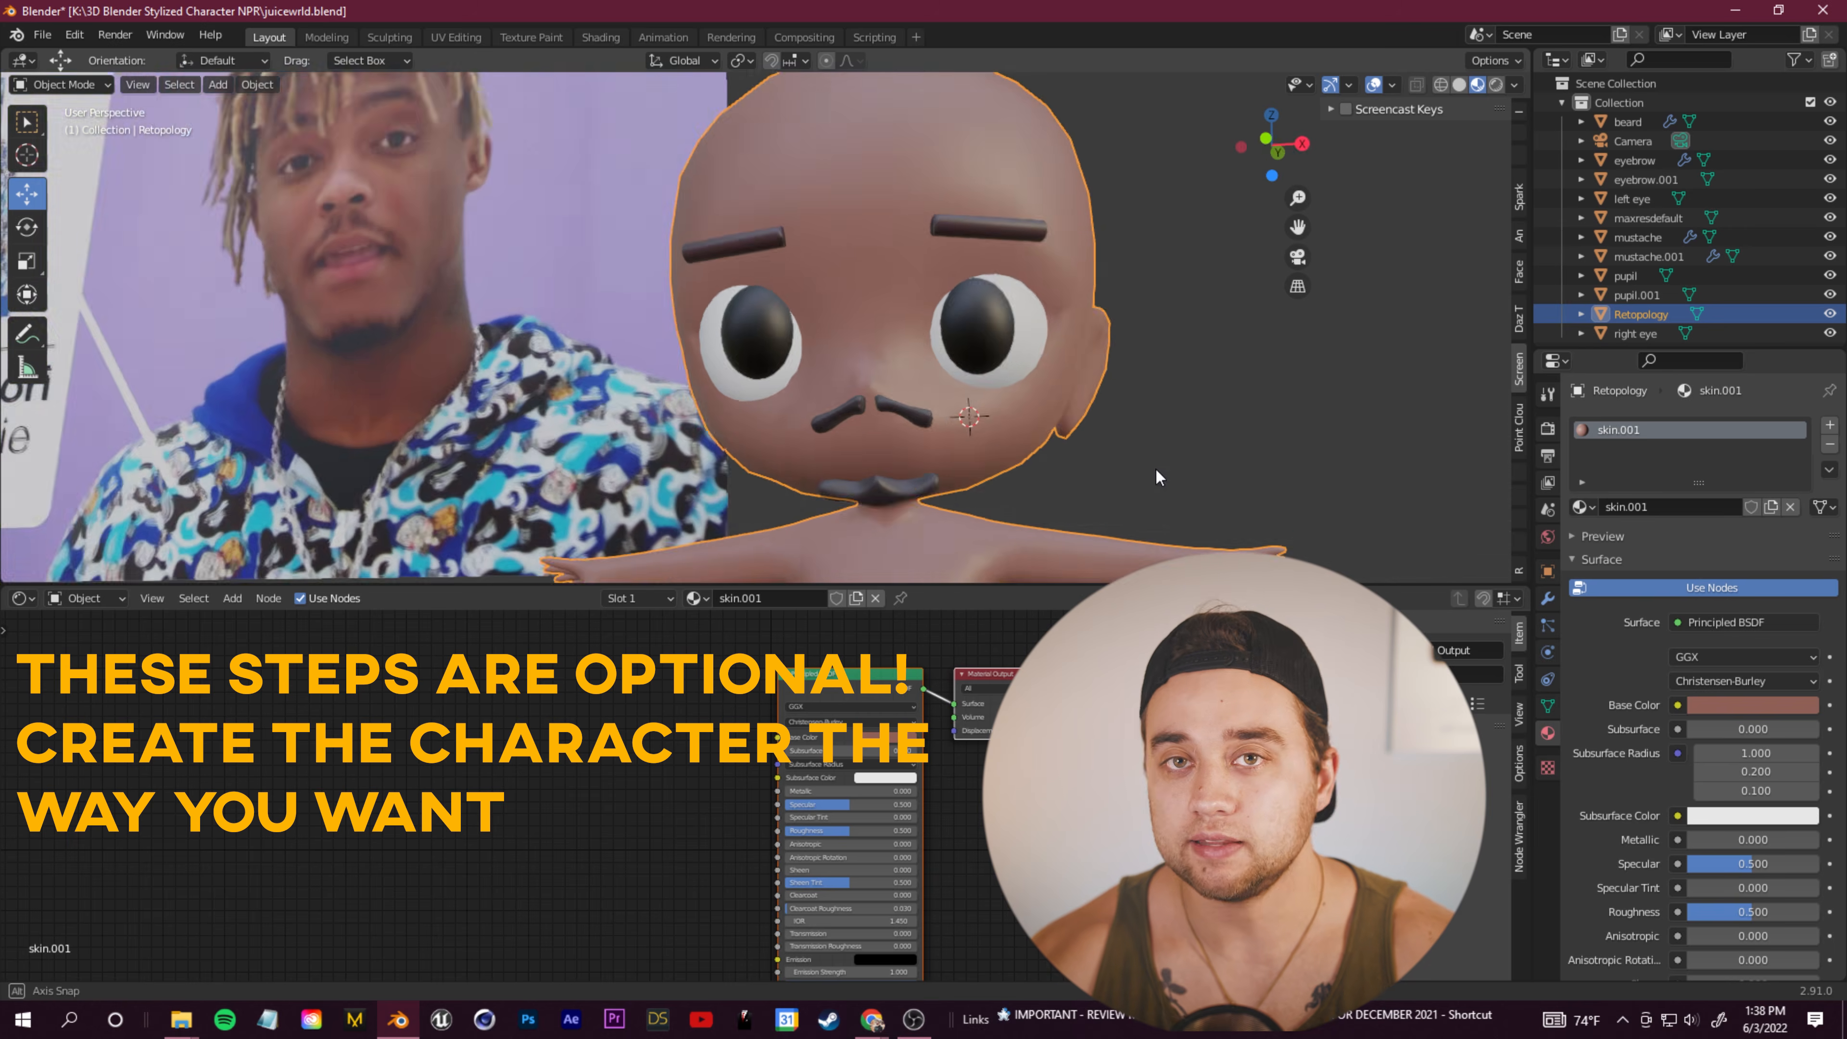
key("Tab")
mouse_move(526, 345)
left_mouse_down()
mouse_move(520, 396)
mouse_move(742, 393)
left_mouse_up()
middle_click_drag(742, 393, 544, 383)
key("e")
left_click(677, 419)
Step: Rotate and scale the extruded mouth faces to shape the cavity, and finish mesh editing
key("r")
key("s")
left_click(794, 357)
key("alt+a")
key("Tab")
Step: Turn on the Screencast Keys overlay
middle_click_drag(788, 370, 466, 349)
scroll(392, 258, "down", 7)
scroll(465, 350, "up", 3)
left_click(1345, 109)
scroll(858, 349, "up", 5)
middle_click_drag(858, 350, 928, 410, "shift")
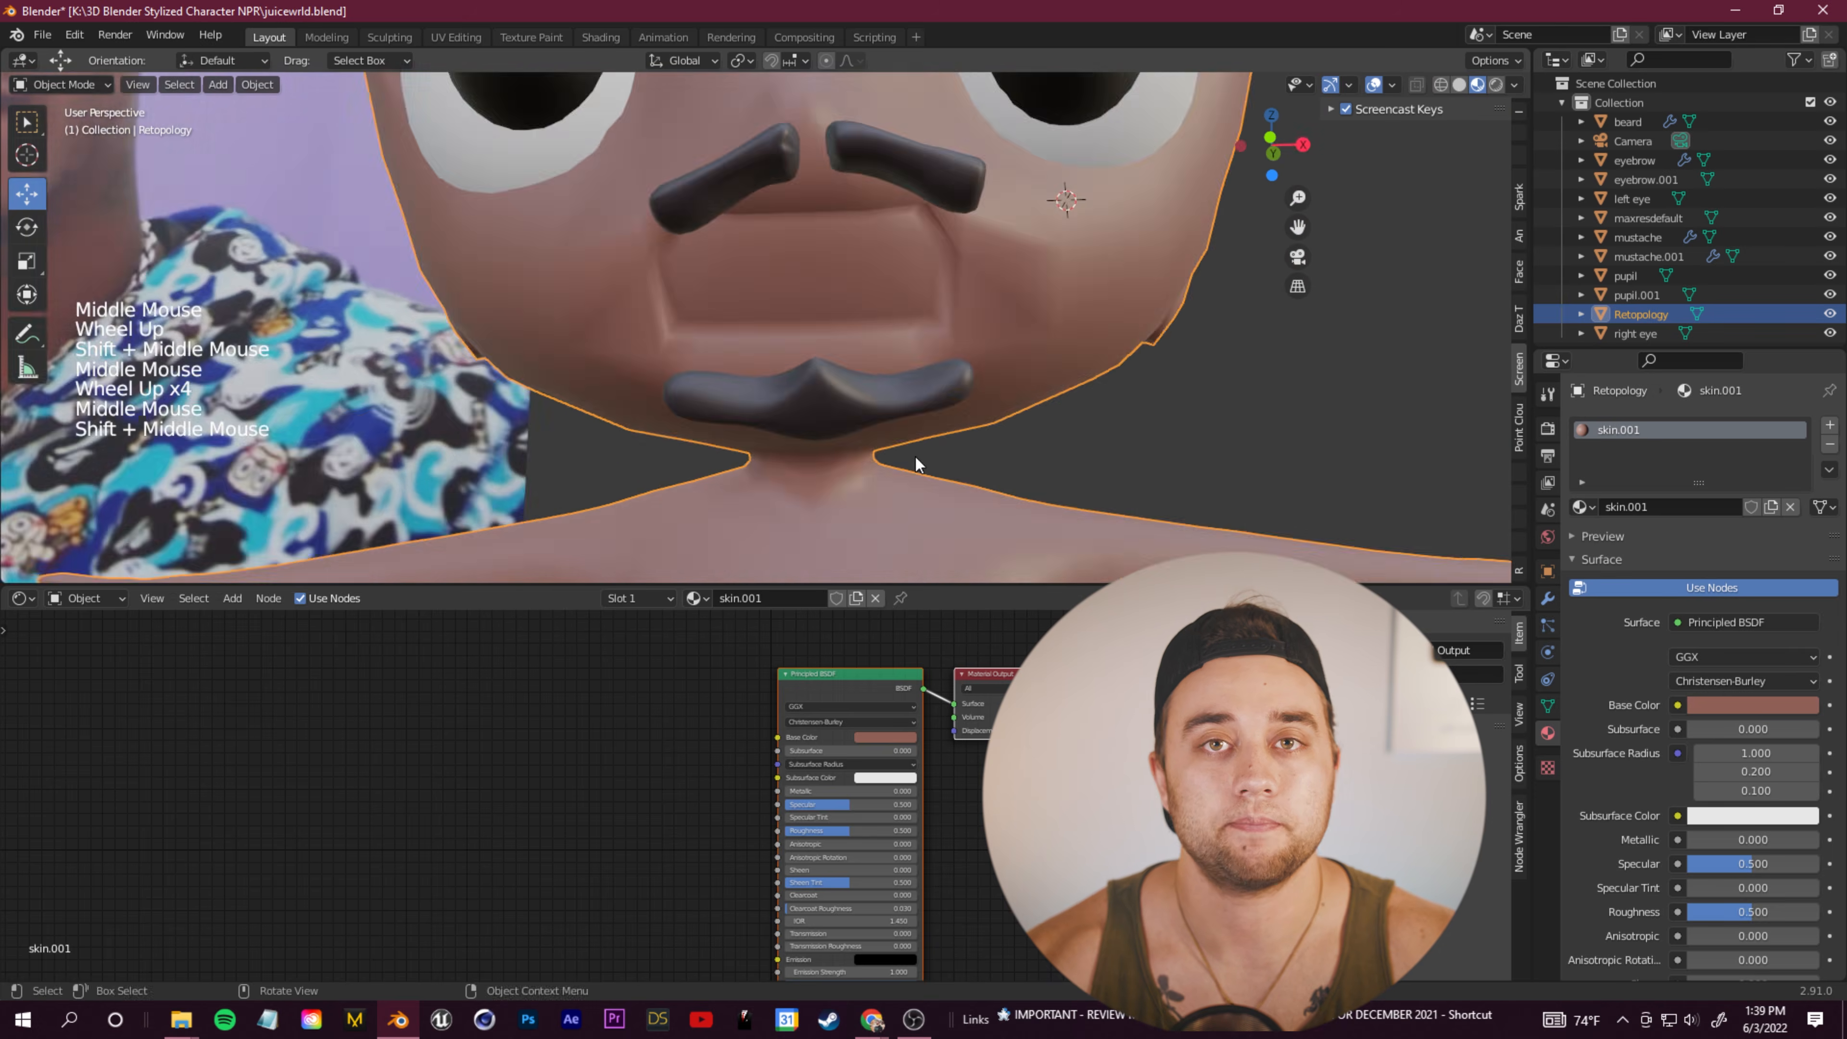
Step: Select mesh elements around the mouth opening in Edit Mode and move them to reshape its corner
key("Tab")
left_click(741, 269)
middle_click_drag(1018, 240, 980, 224)
left_click(953, 209)
left_click(978, 262, "shift")
key("g")
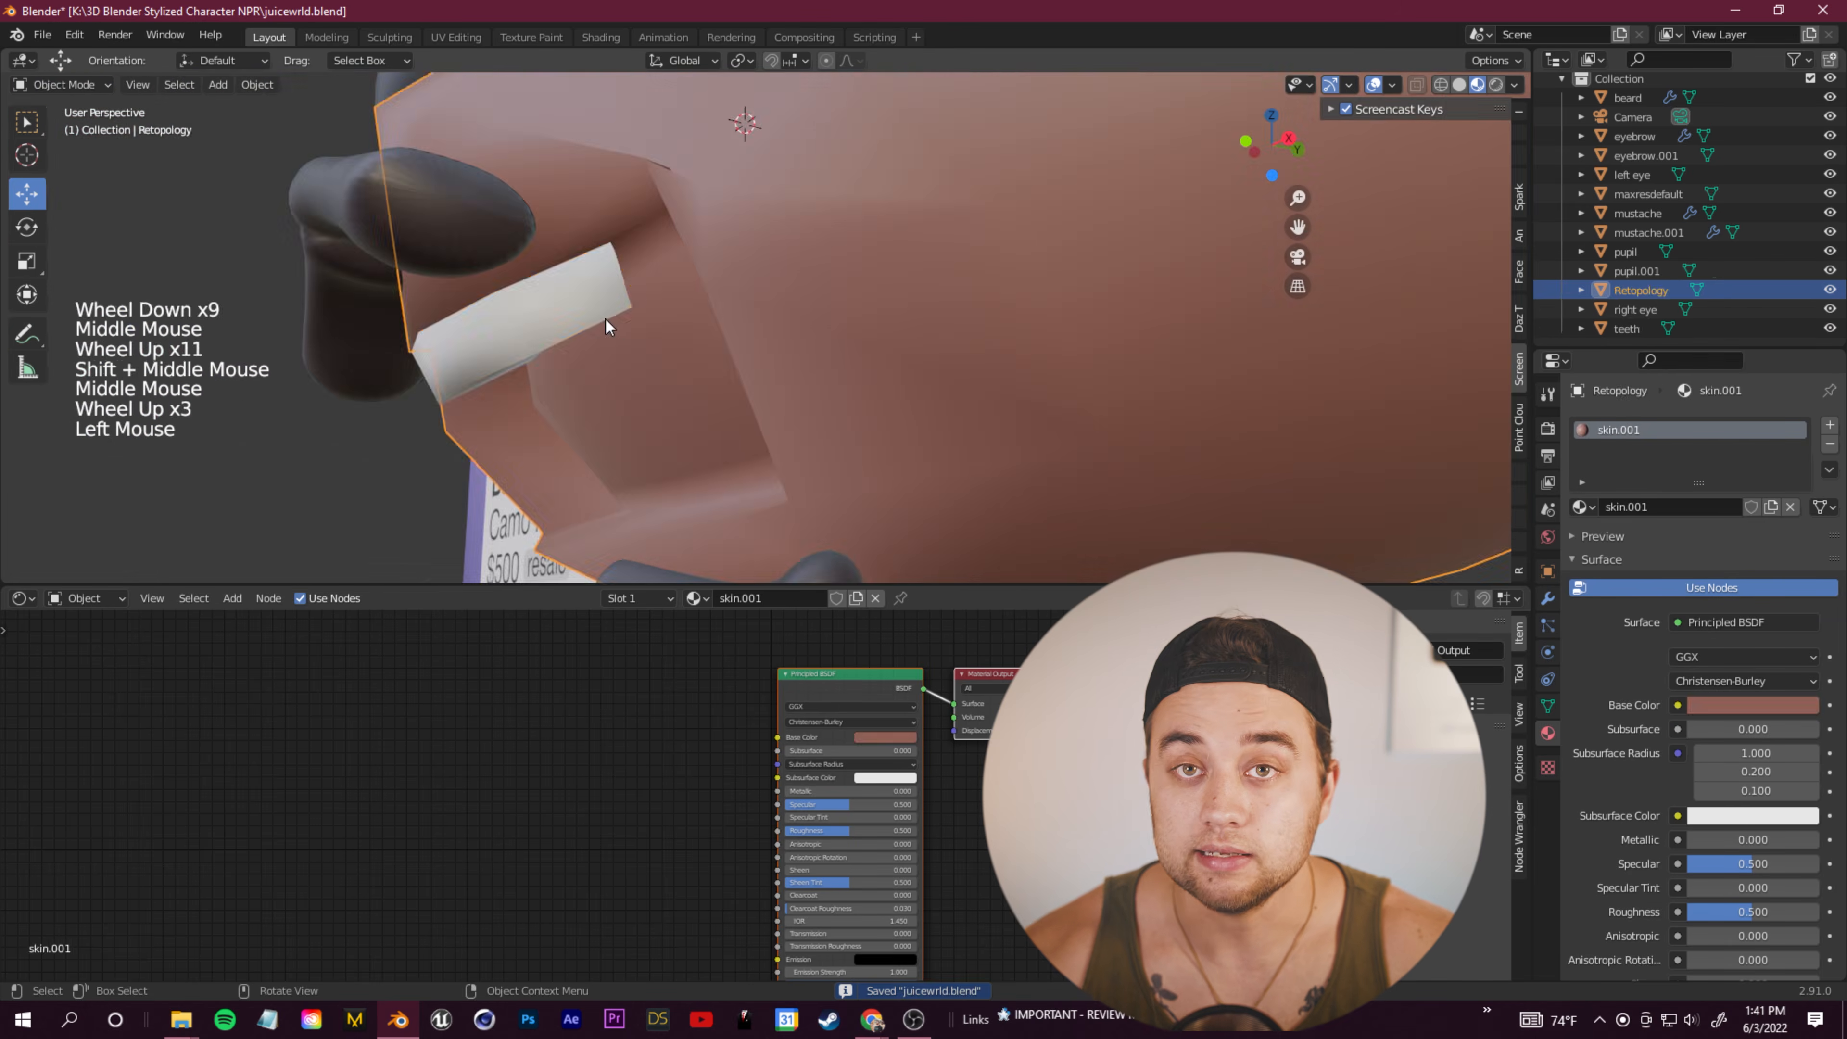
Step: Extrude the teeth strip's end face along the mouth's curve and reposition it, undoing the last extra move
key("Tab")
middle_click_drag(893, 286, 889, 290)
key("e")
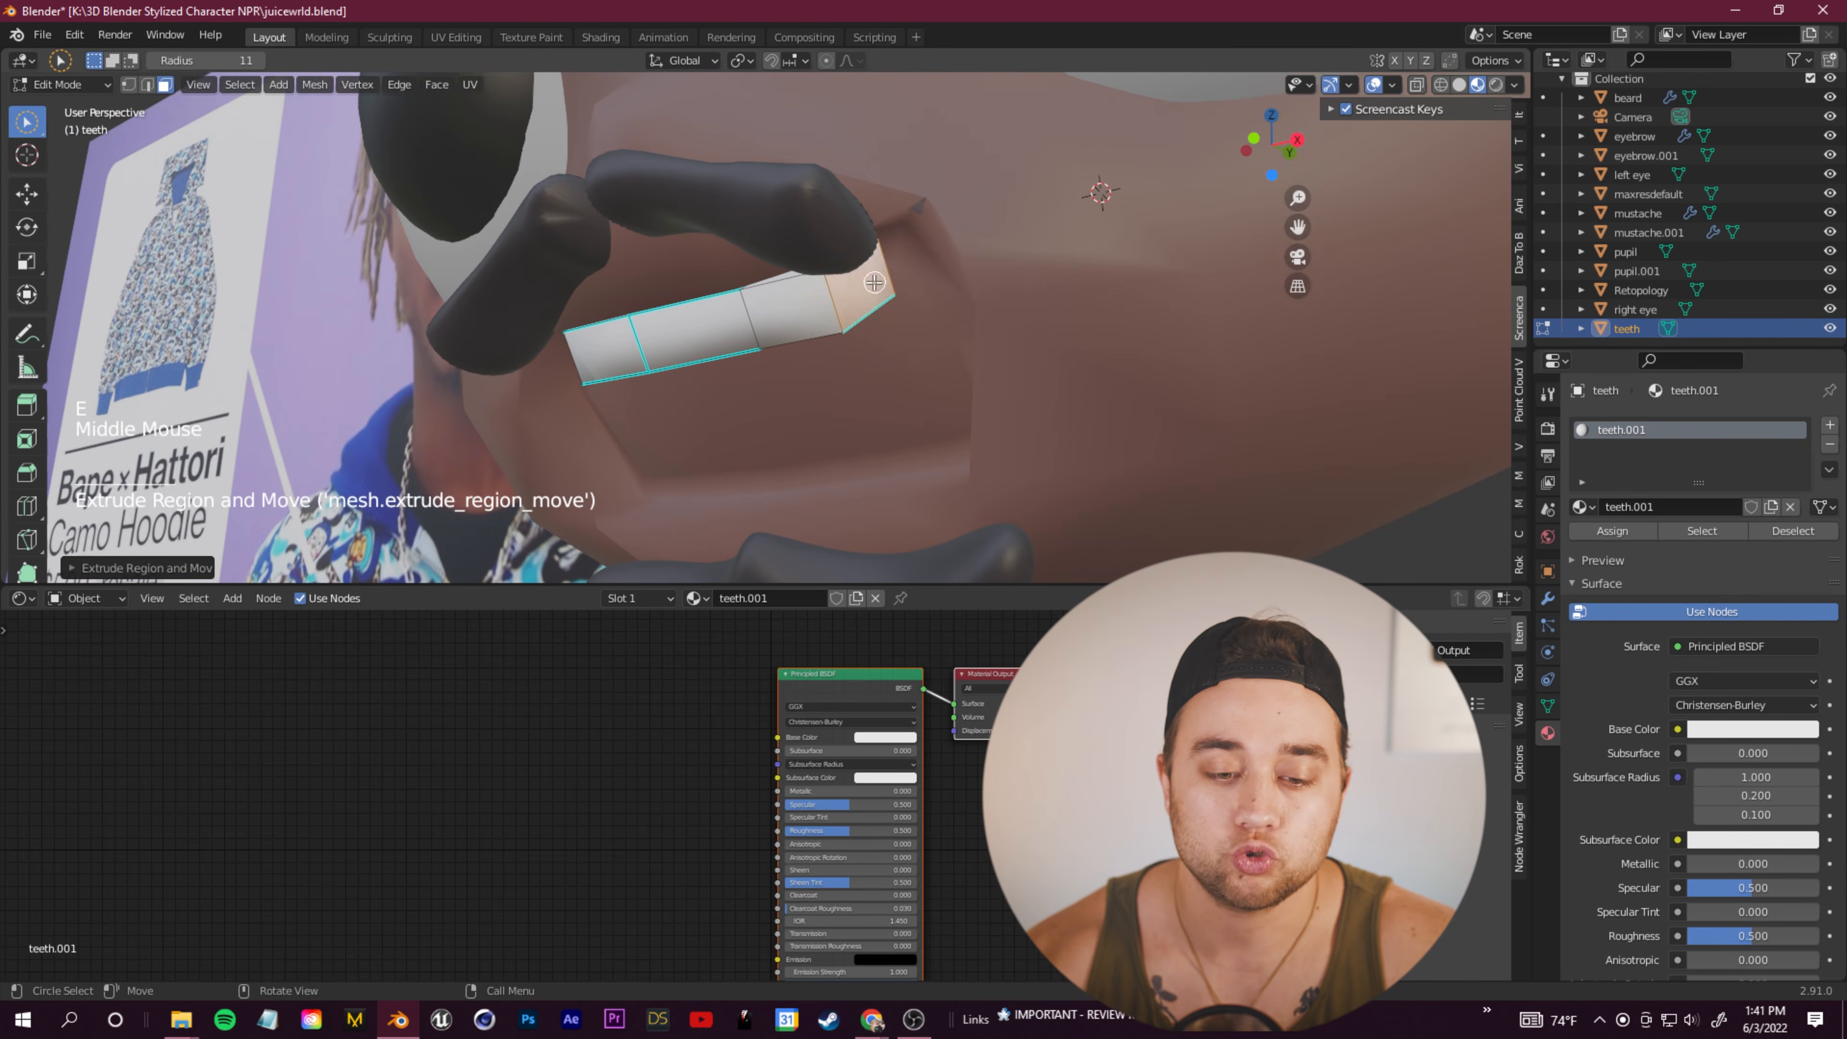
left_click(991, 207)
middle_click_drag(990, 207, 915, 277)
key("g")
scroll(696, 322, "up", 5)
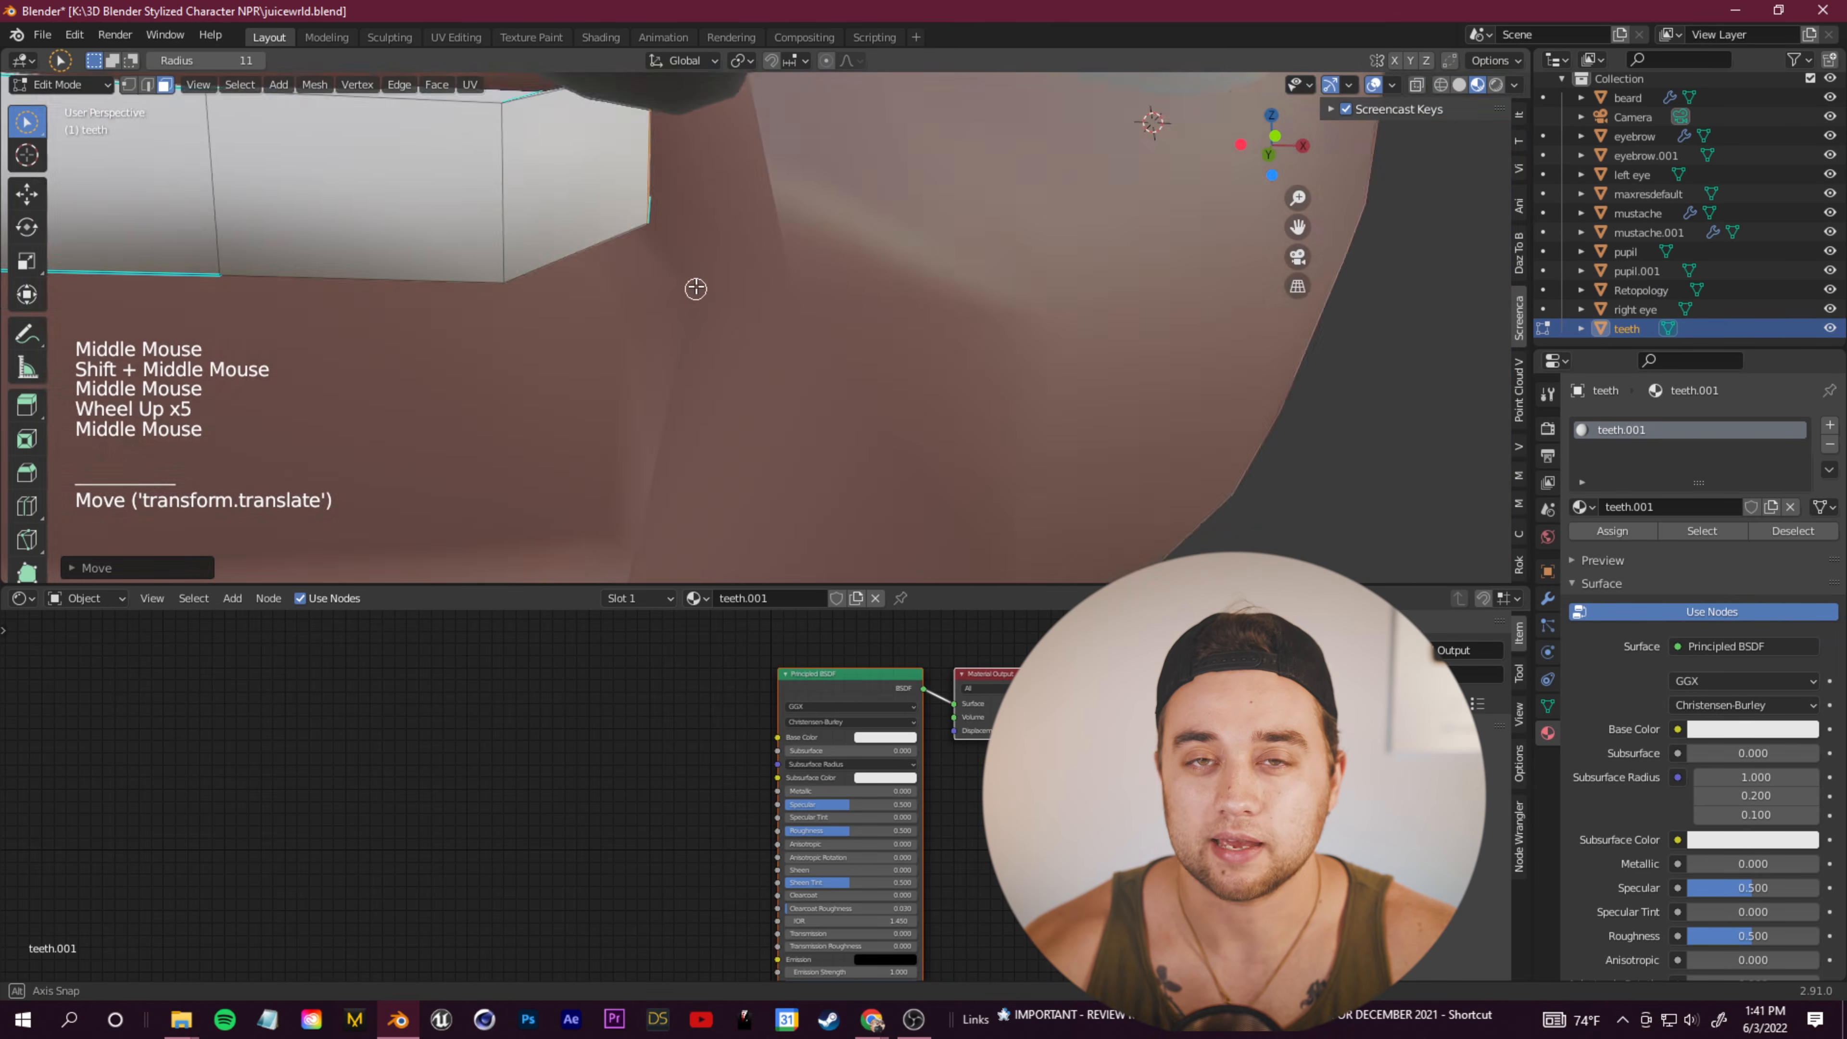
scroll(696, 322, "down", 5)
key("g")
key("ctrl+z")
middle_click_drag(776, 173, 572, 299)
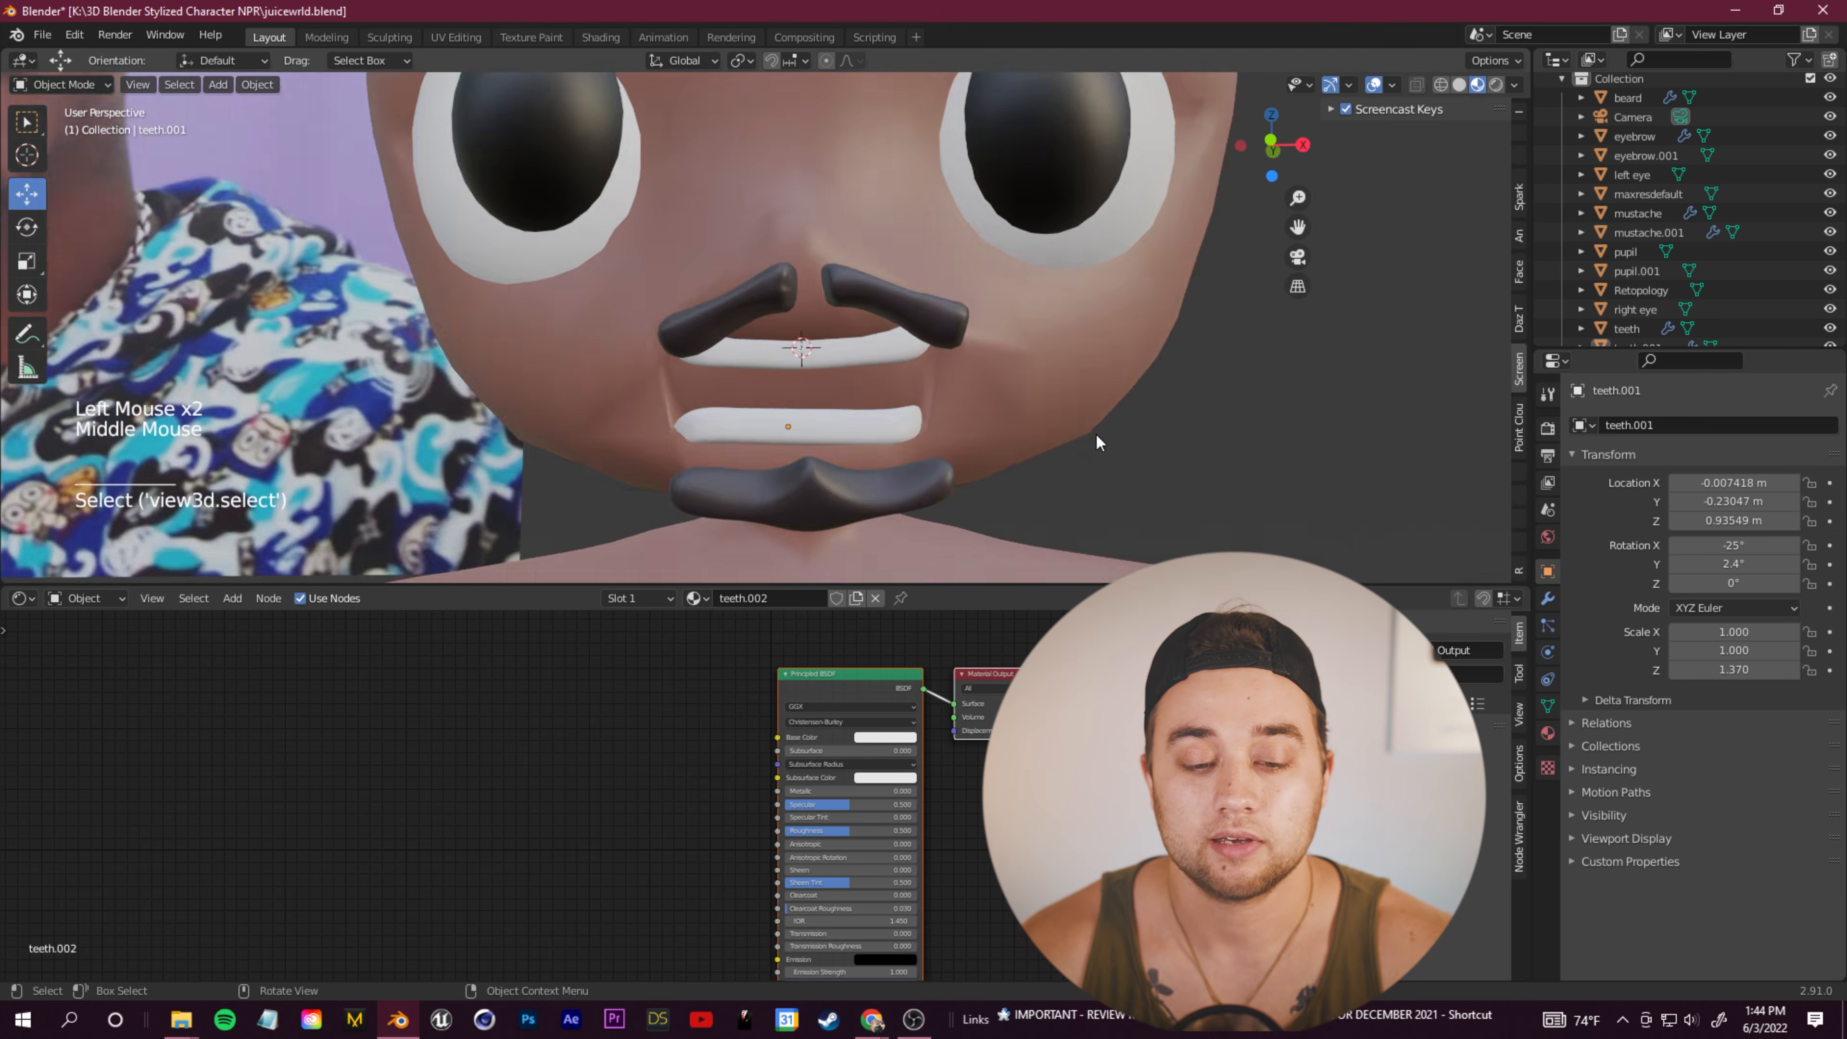
scroll(1096, 432, "down", 4)
scroll(948, 395, "up", 10)
middle_click_drag(948, 396, 1054, 497)
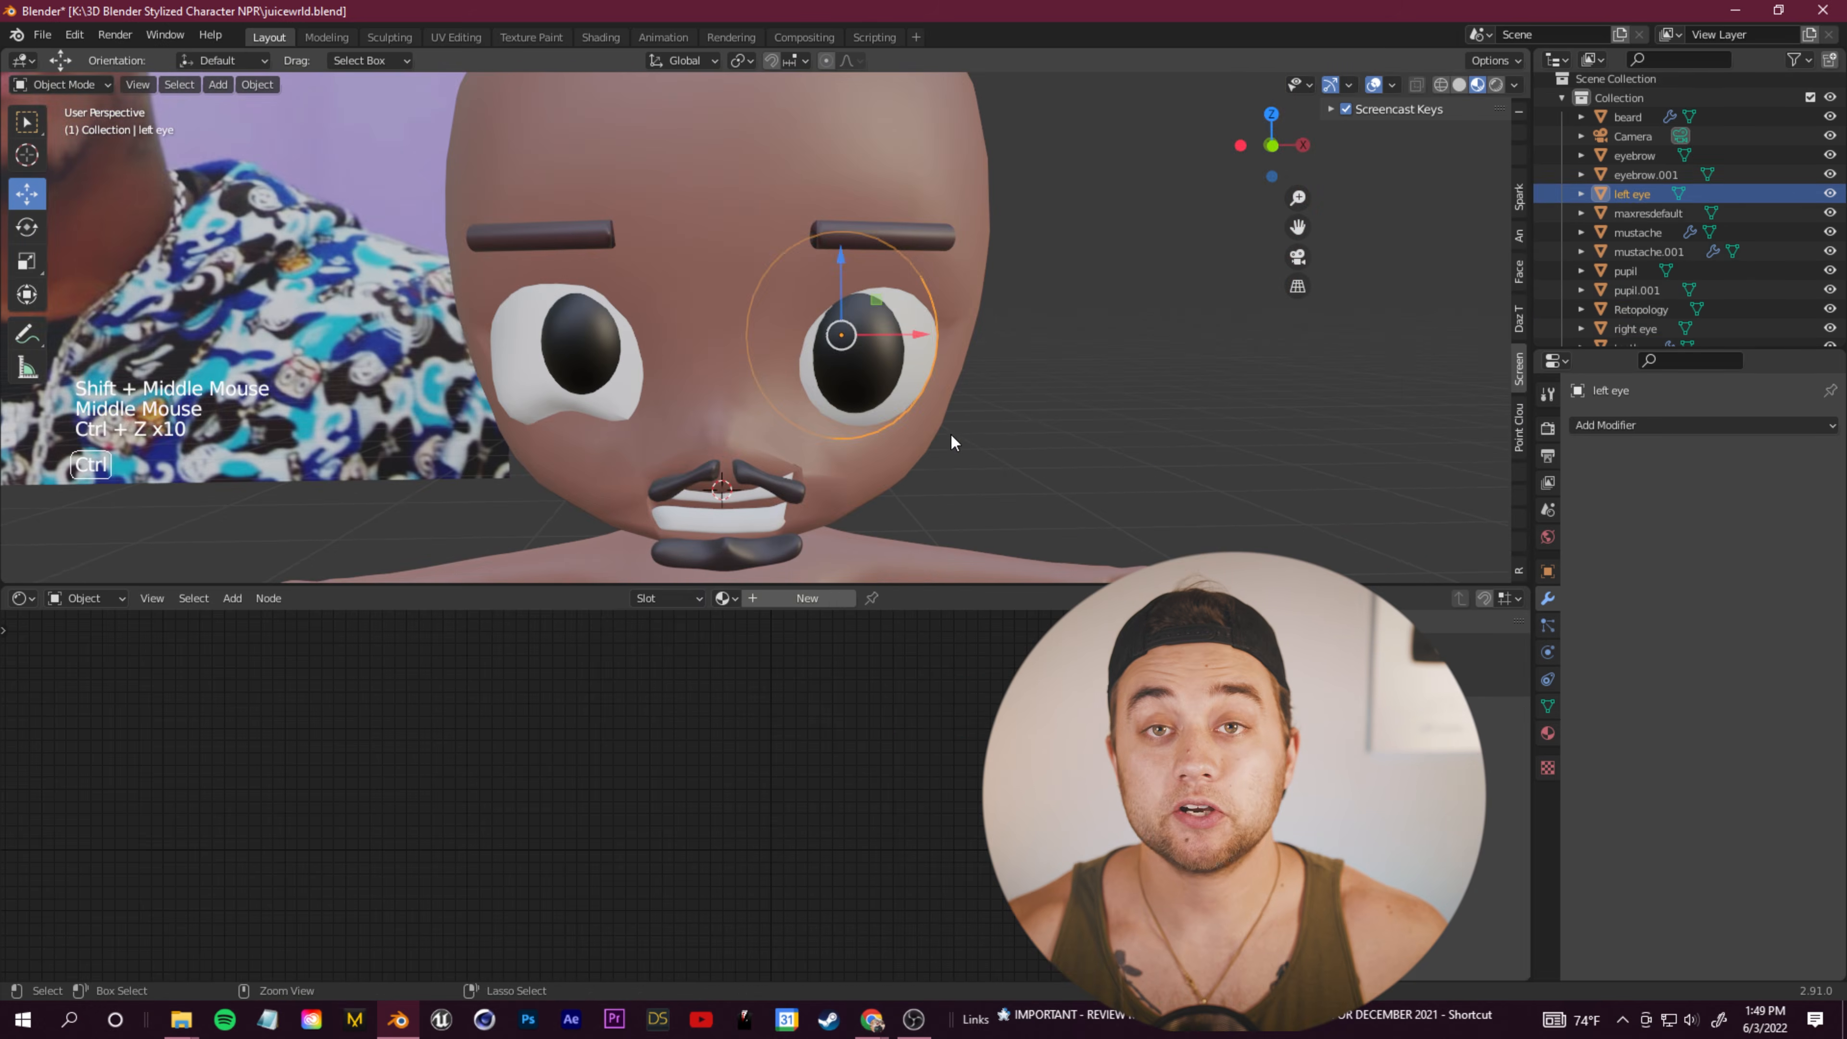
left_click(64, 84)
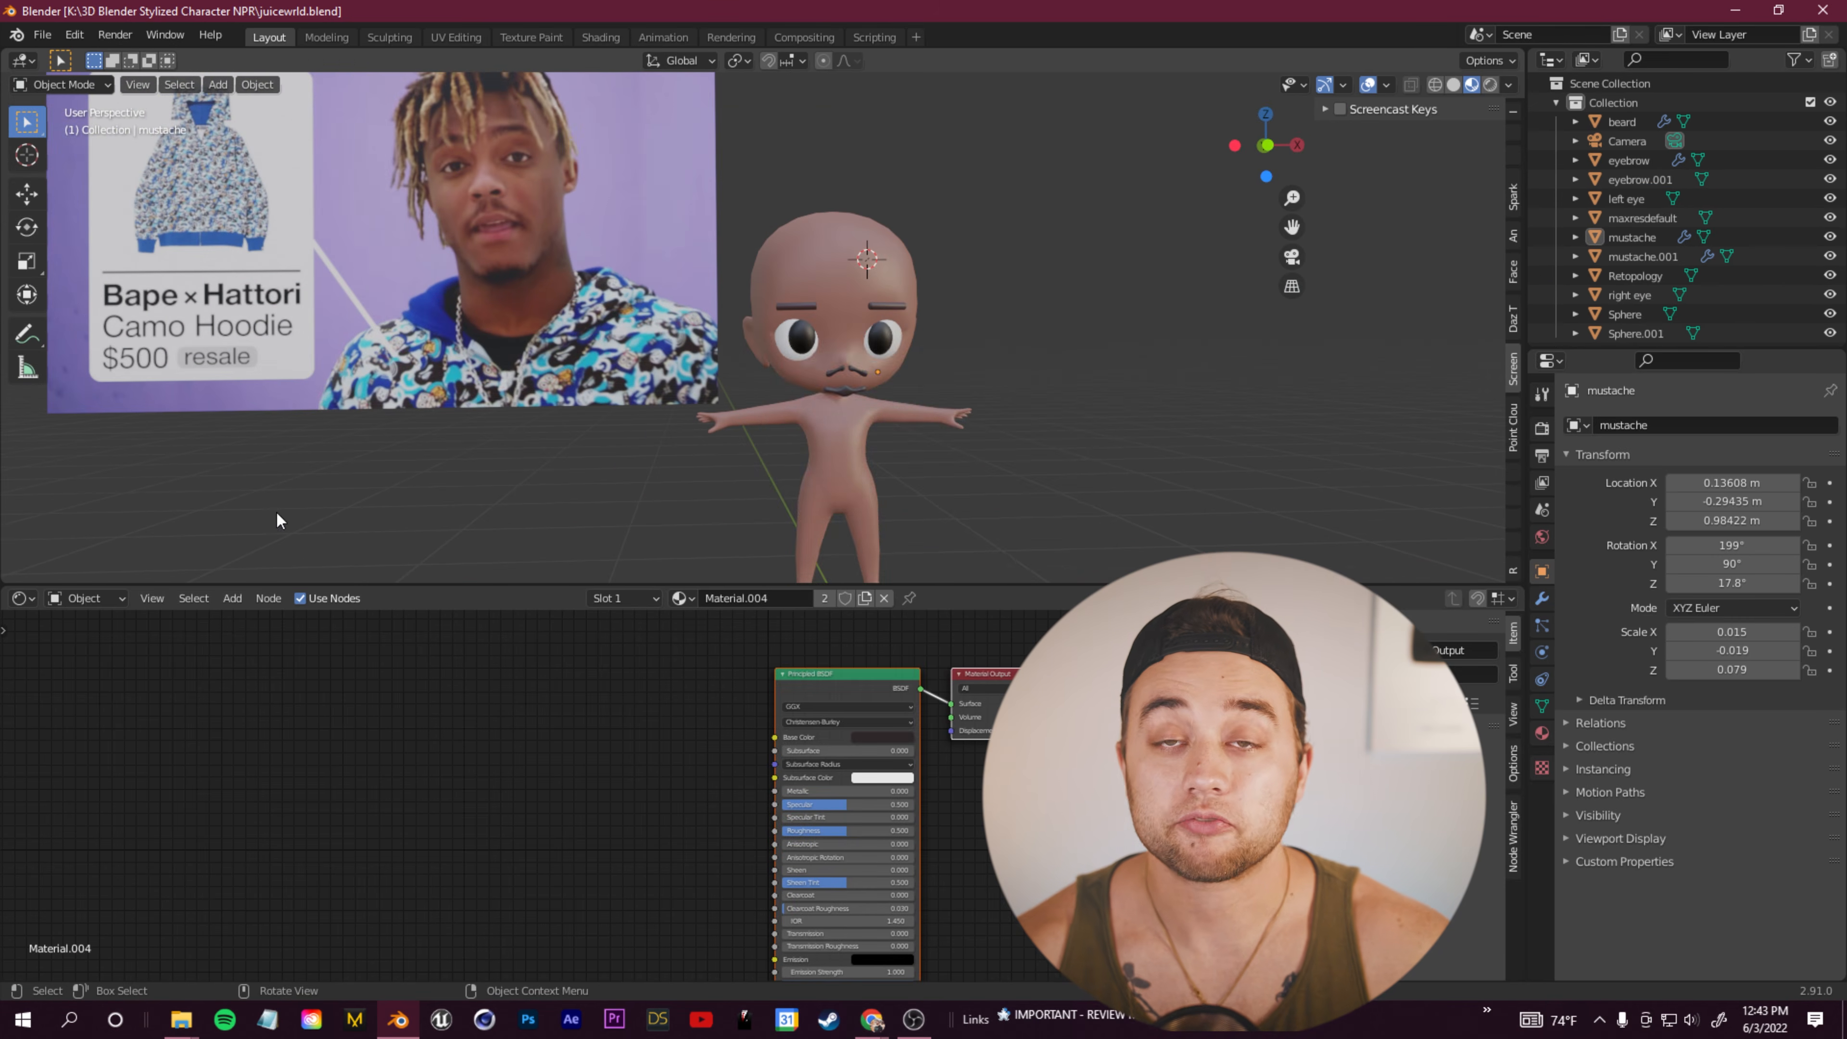
key("shift+a")
mouse_move(882, 377)
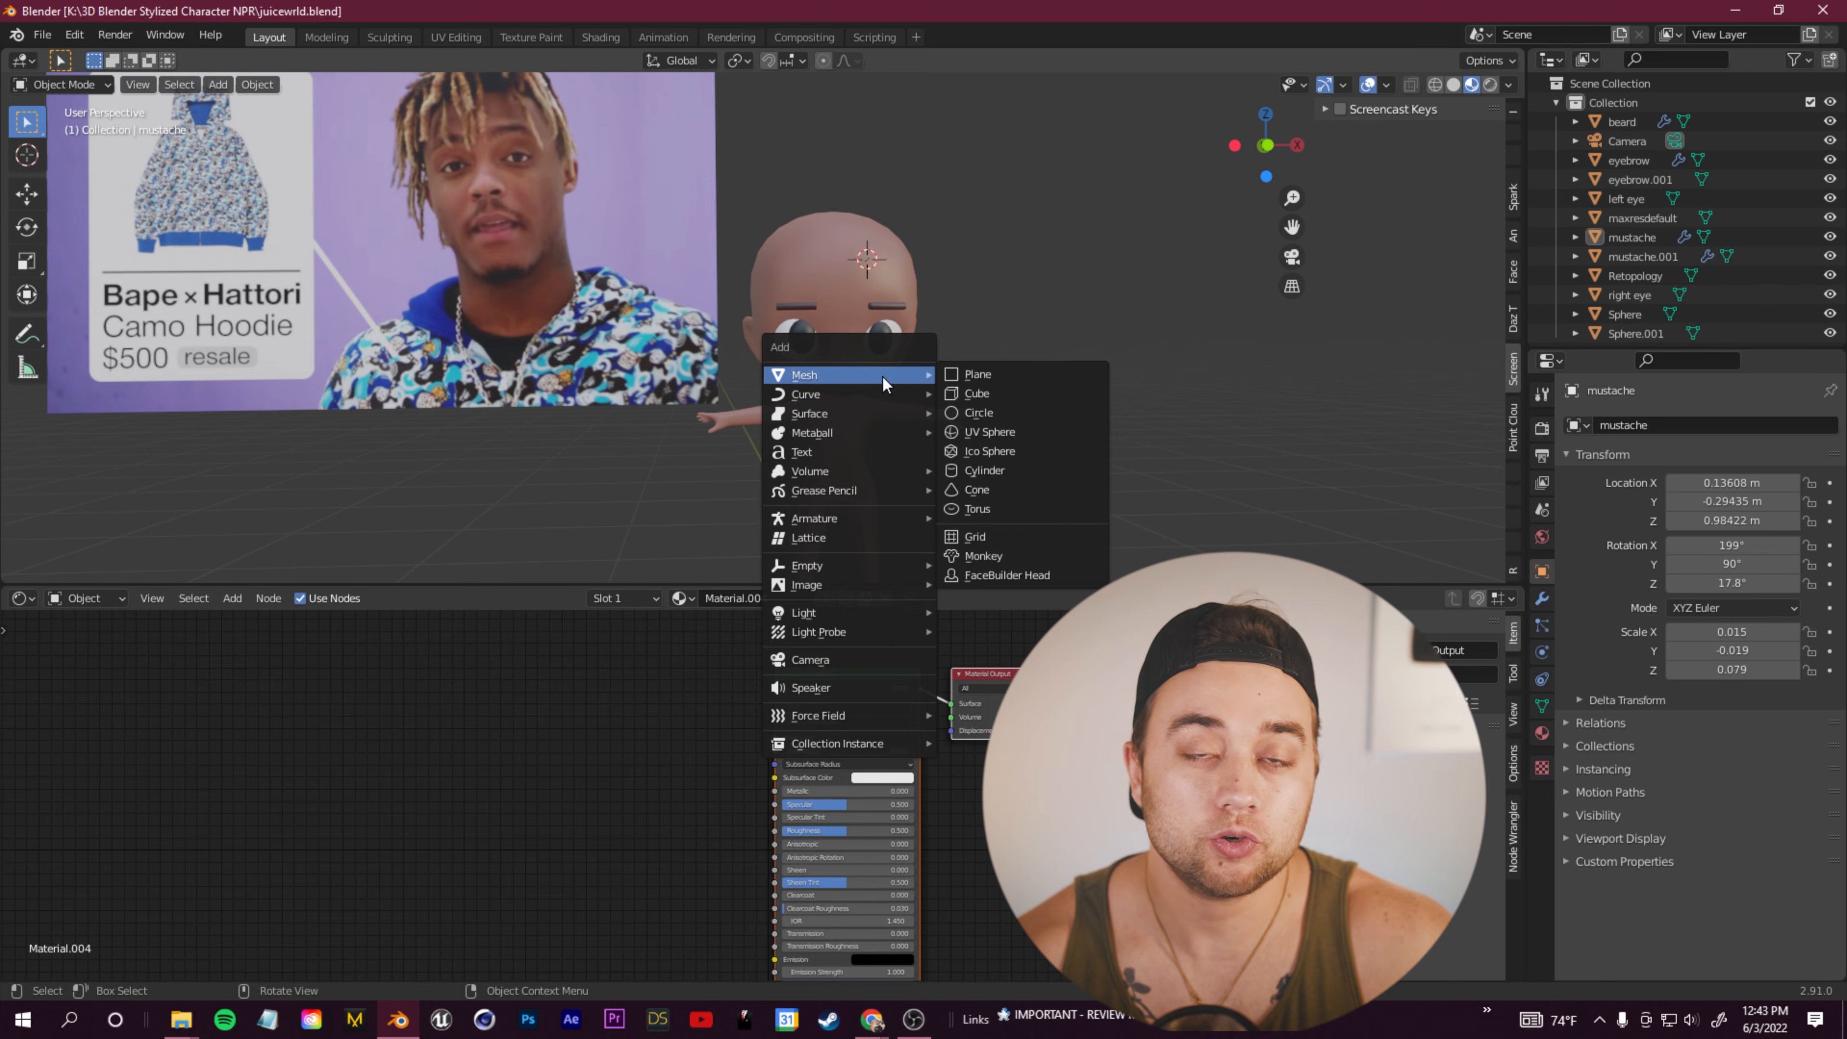
left_click(1006, 412)
key("ctrl+z")
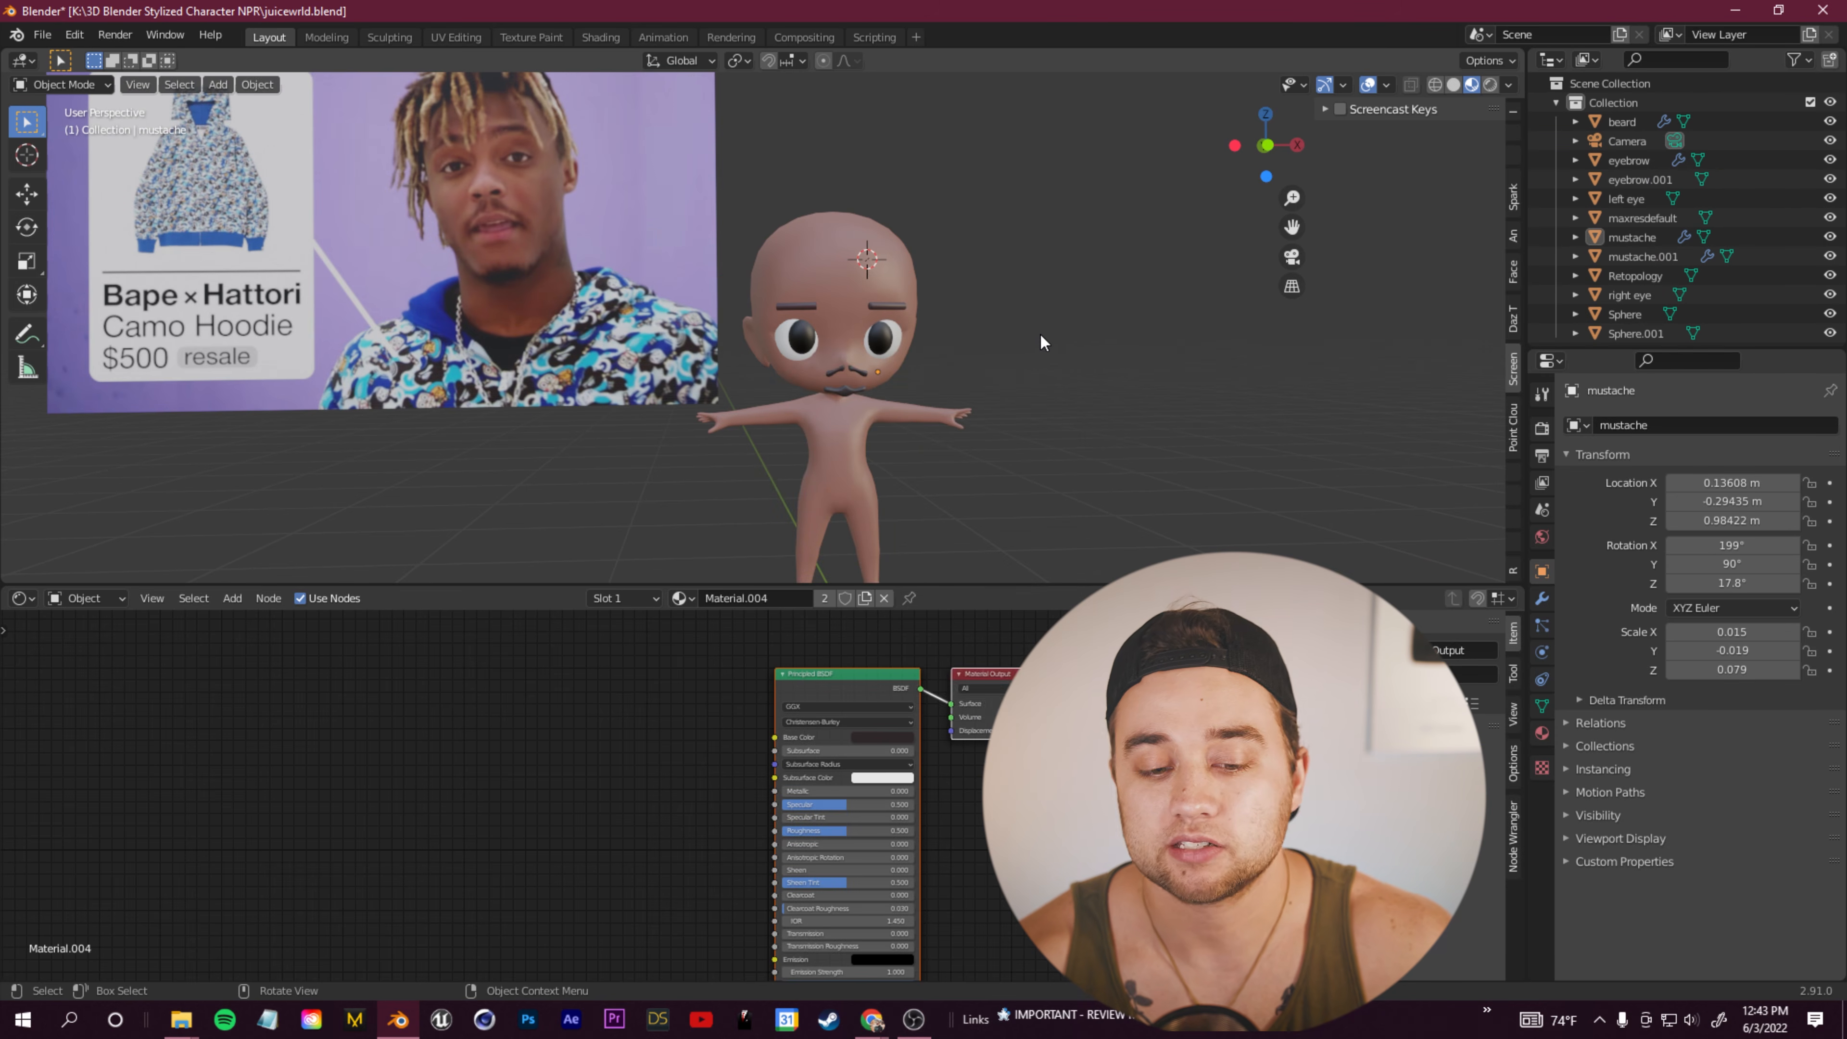
Step: Add a UV sphere at the head and scale it to about -0.156 on all axes
key("shift+a")
mouse_move(1022, 335)
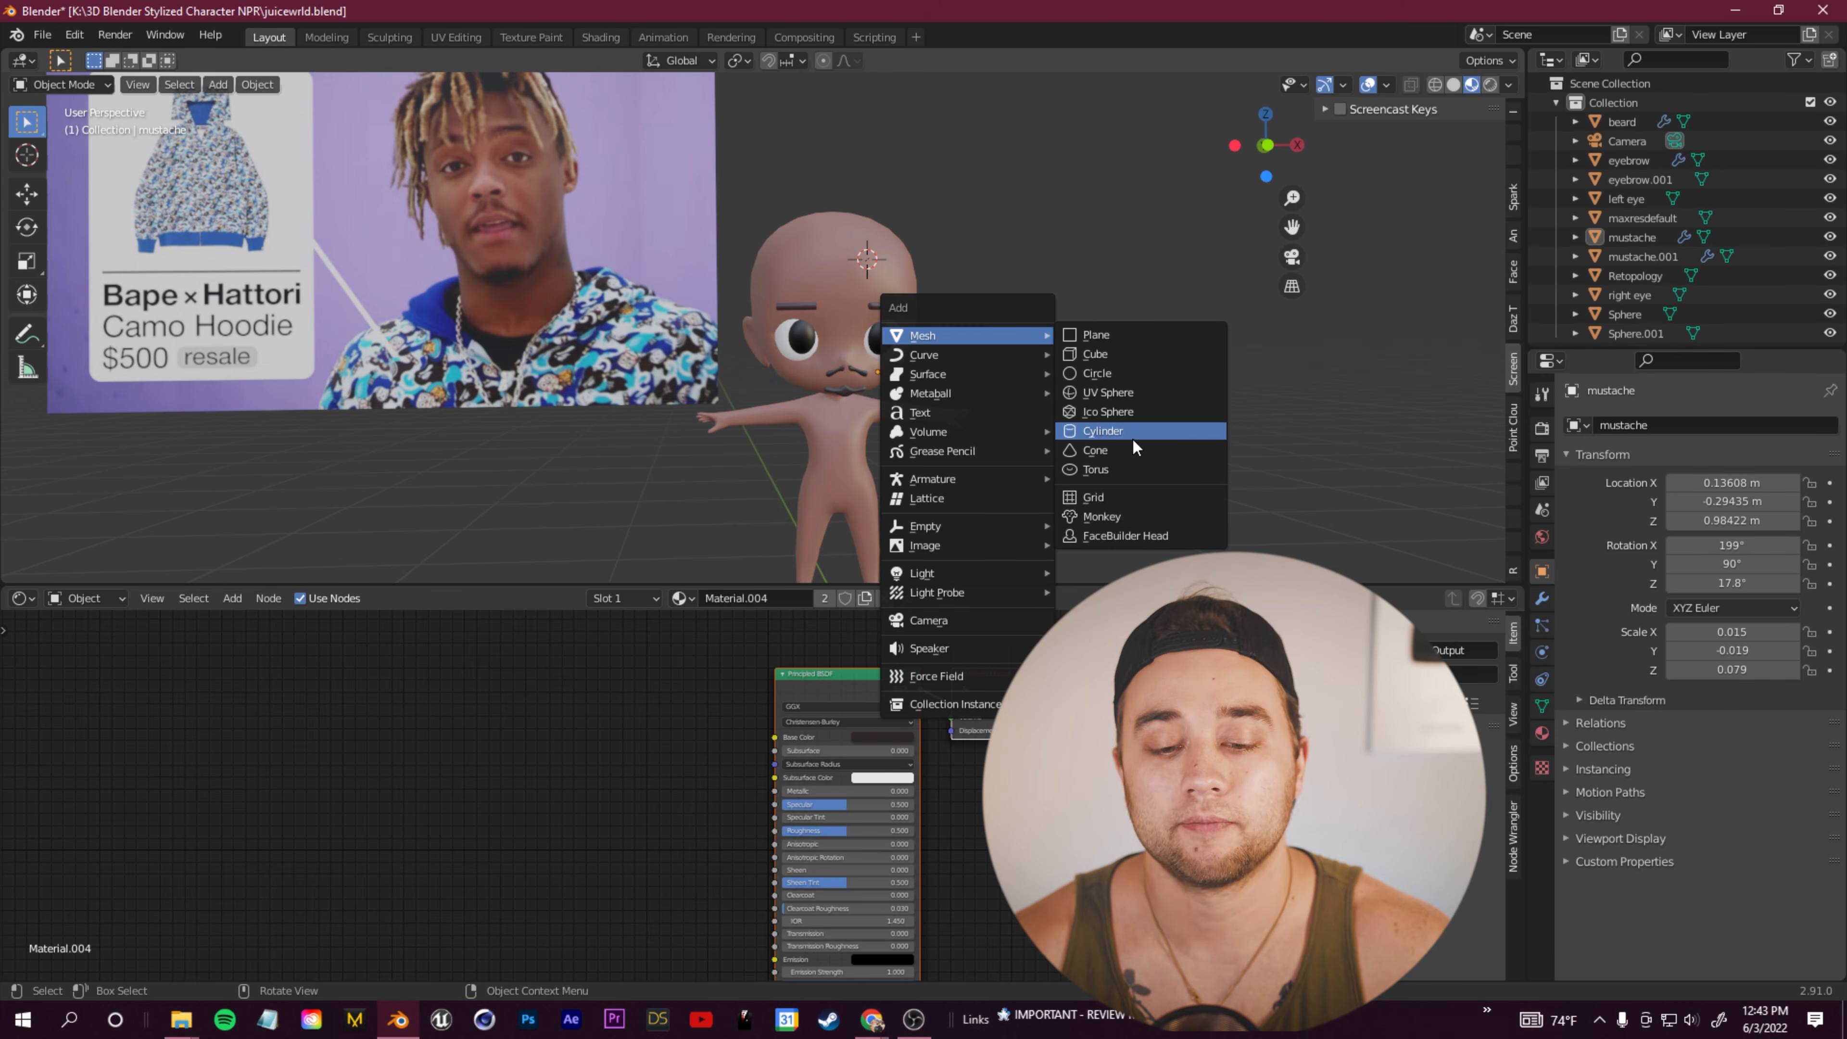
left_click(1104, 399)
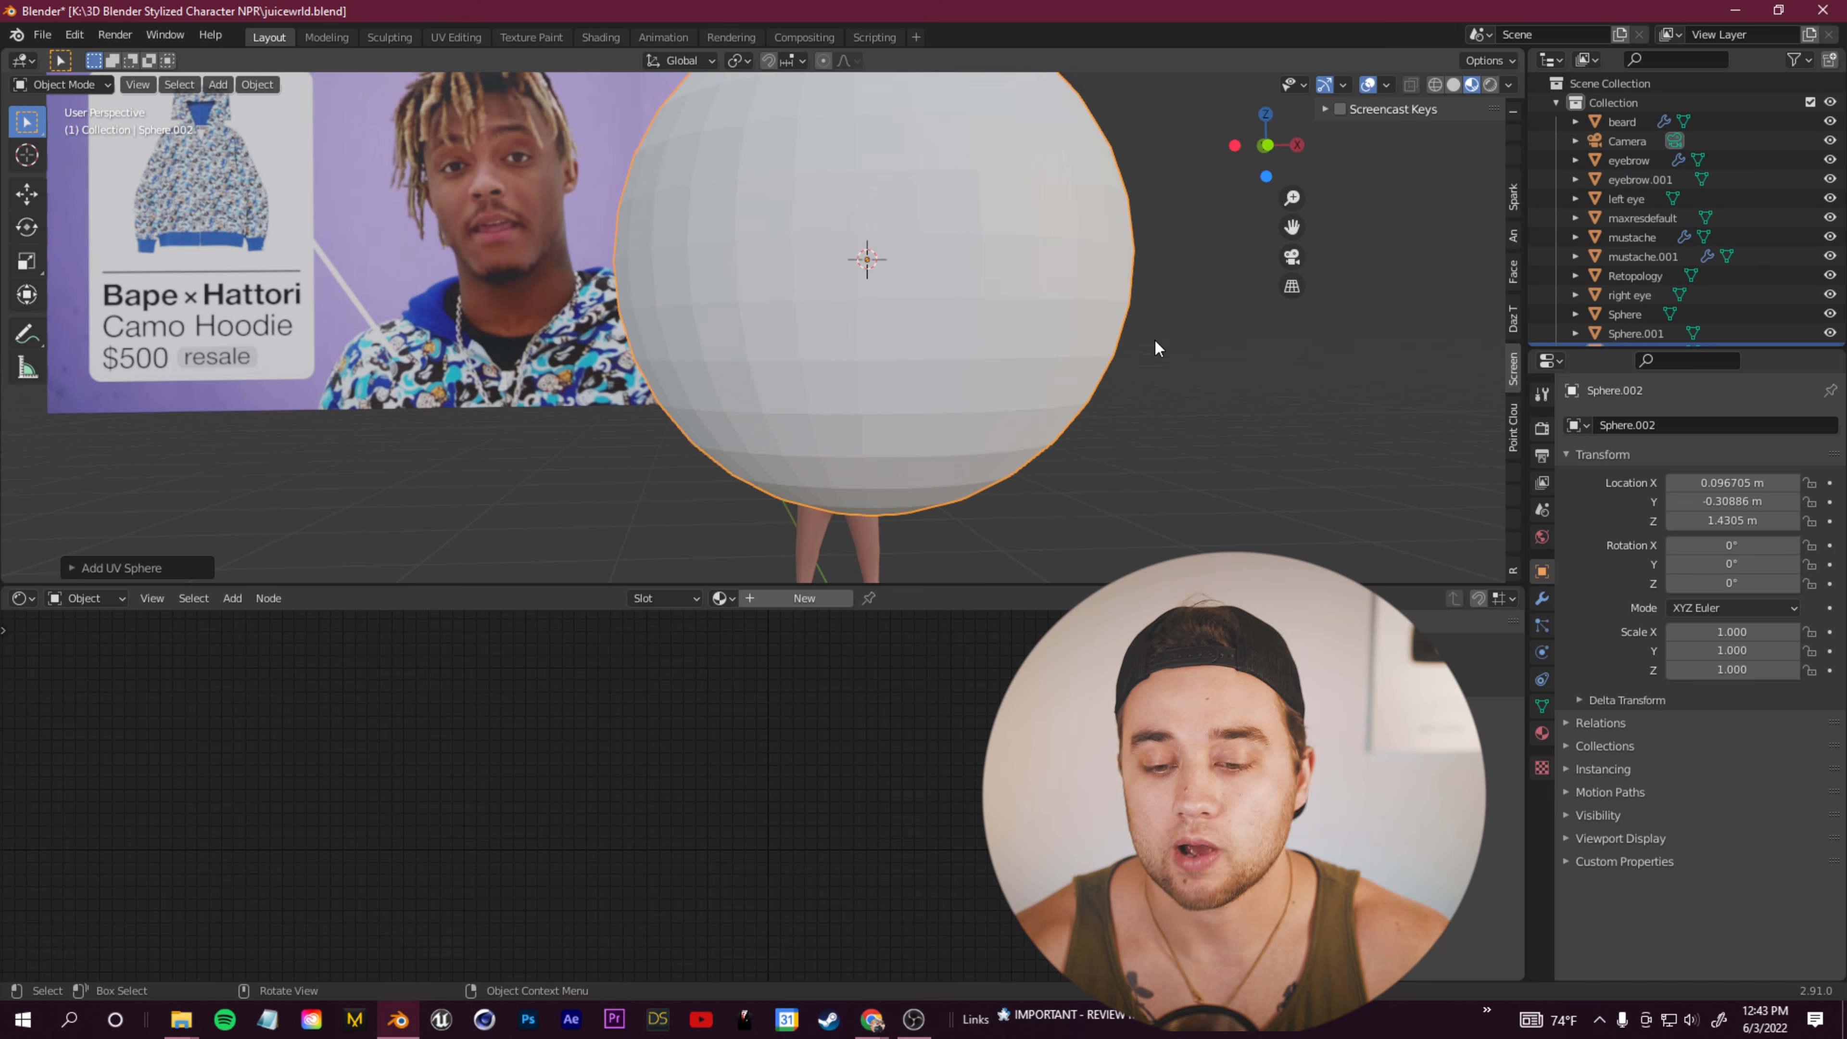
scroll(1624, 264, "down", 1)
key("s")
left_click(873, 210)
Step: Rename the new sphere as hair base
left_click(1670, 331)
type("hair ")
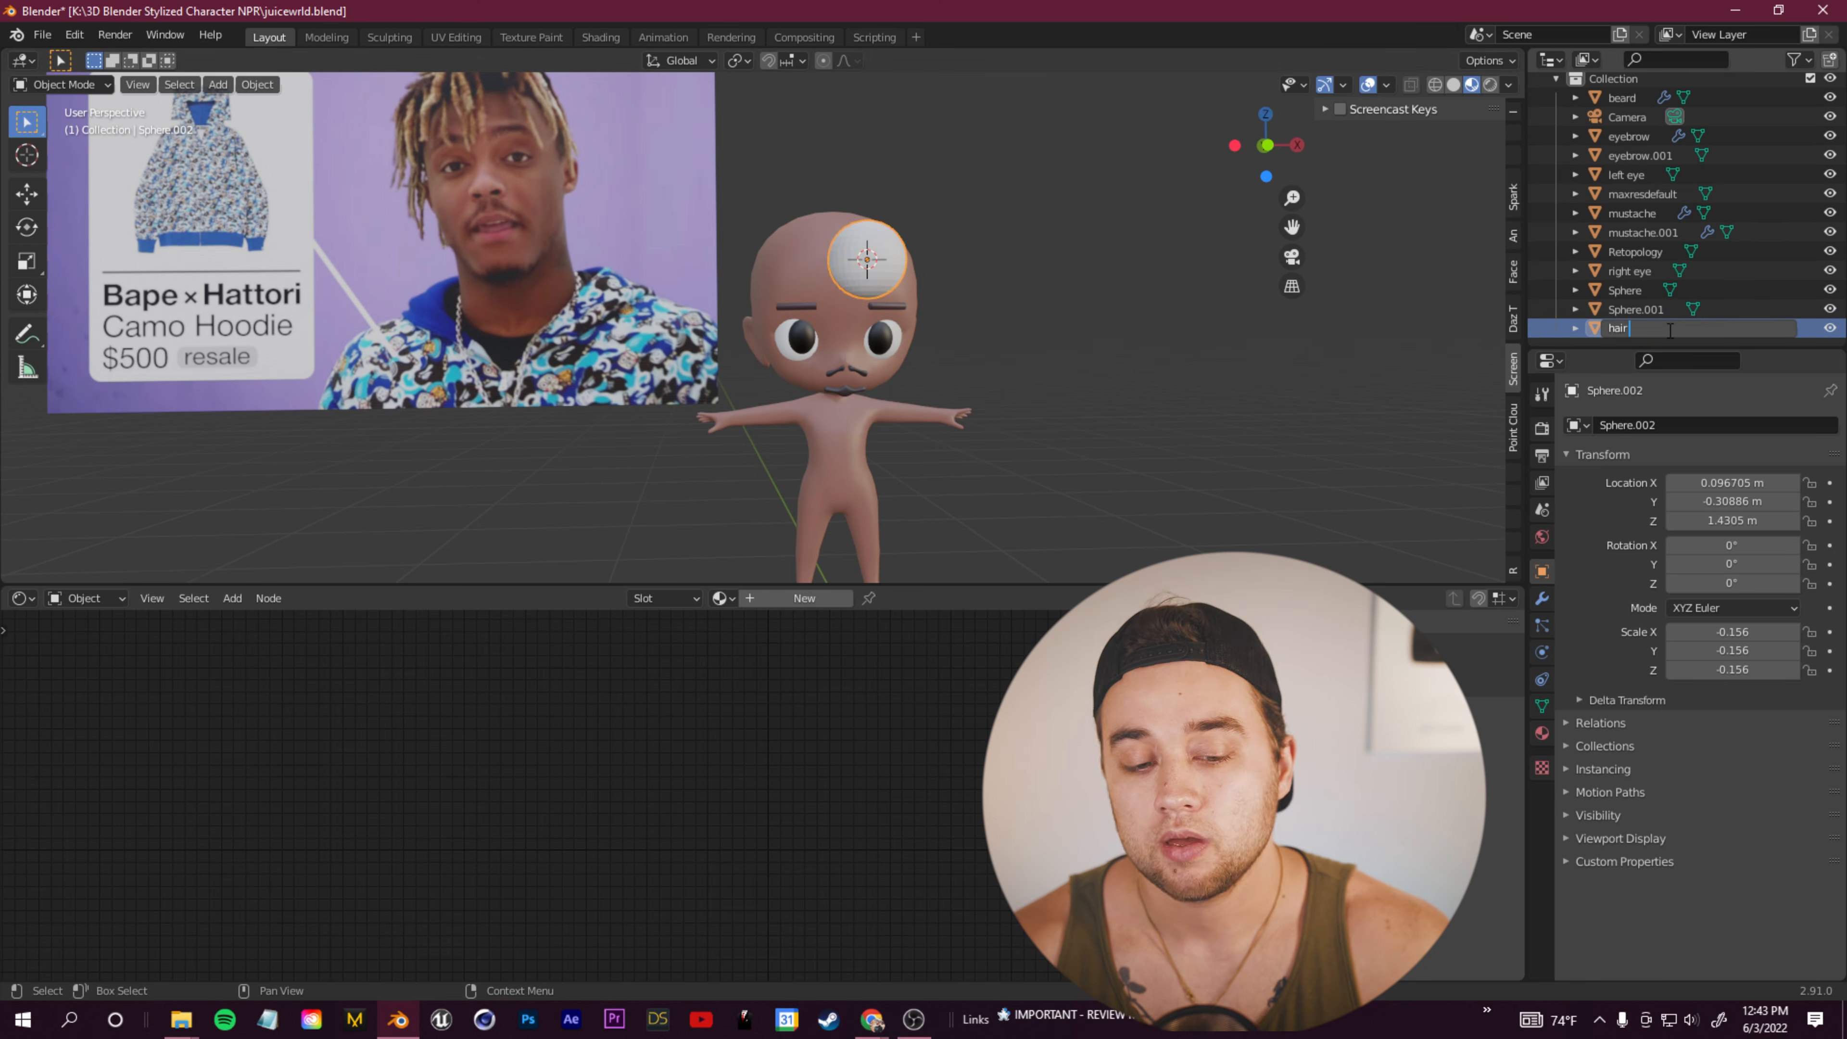
type("base")
key("Return")
Step: Move the hair base sphere over the top of the head and resize it to fit the skull
middle_click_drag(947, 302, 935, 574)
key("g")
left_click(1363, 173)
middle_click_drag(1296, 153, 1080, 297)
key("s")
left_click(1183, 350)
middle_click_drag(1183, 351, 1052, 387)
key("g")
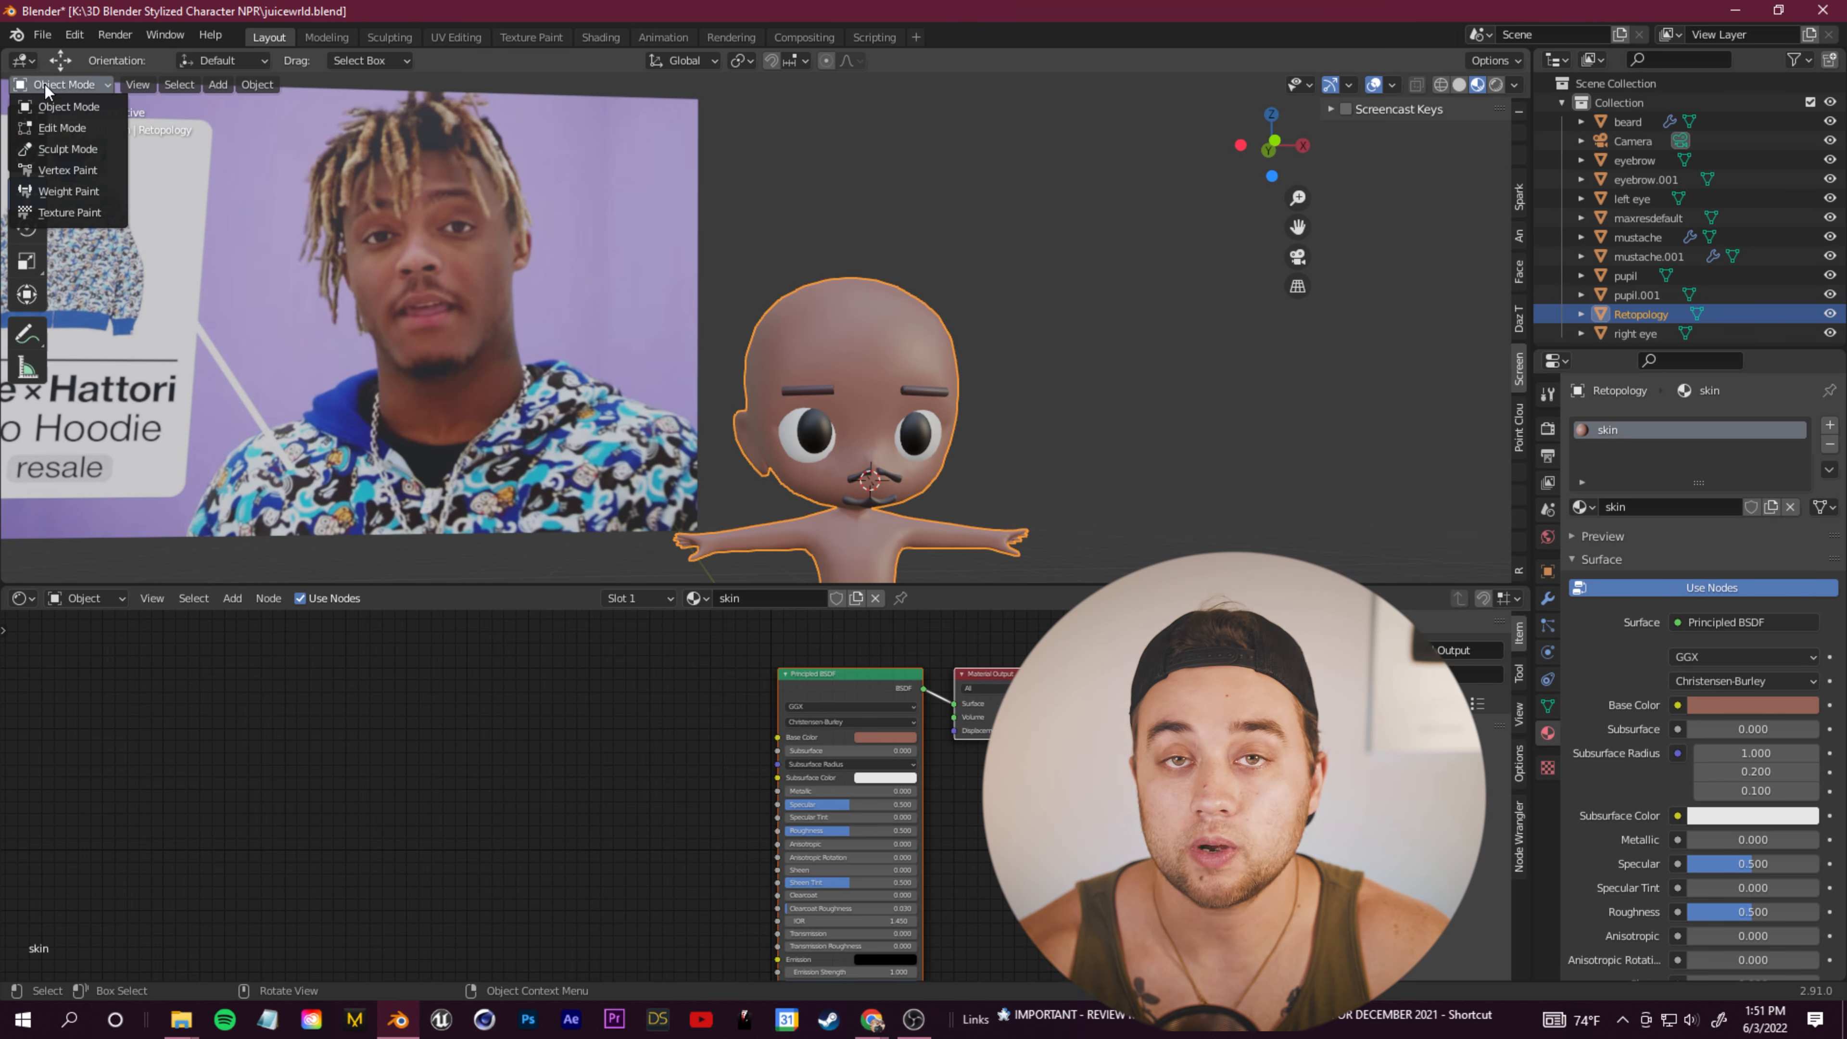
Step: Edit the character's body mesh and select the scalp faces from the hairline around to the back of the head
left_click(62, 128)
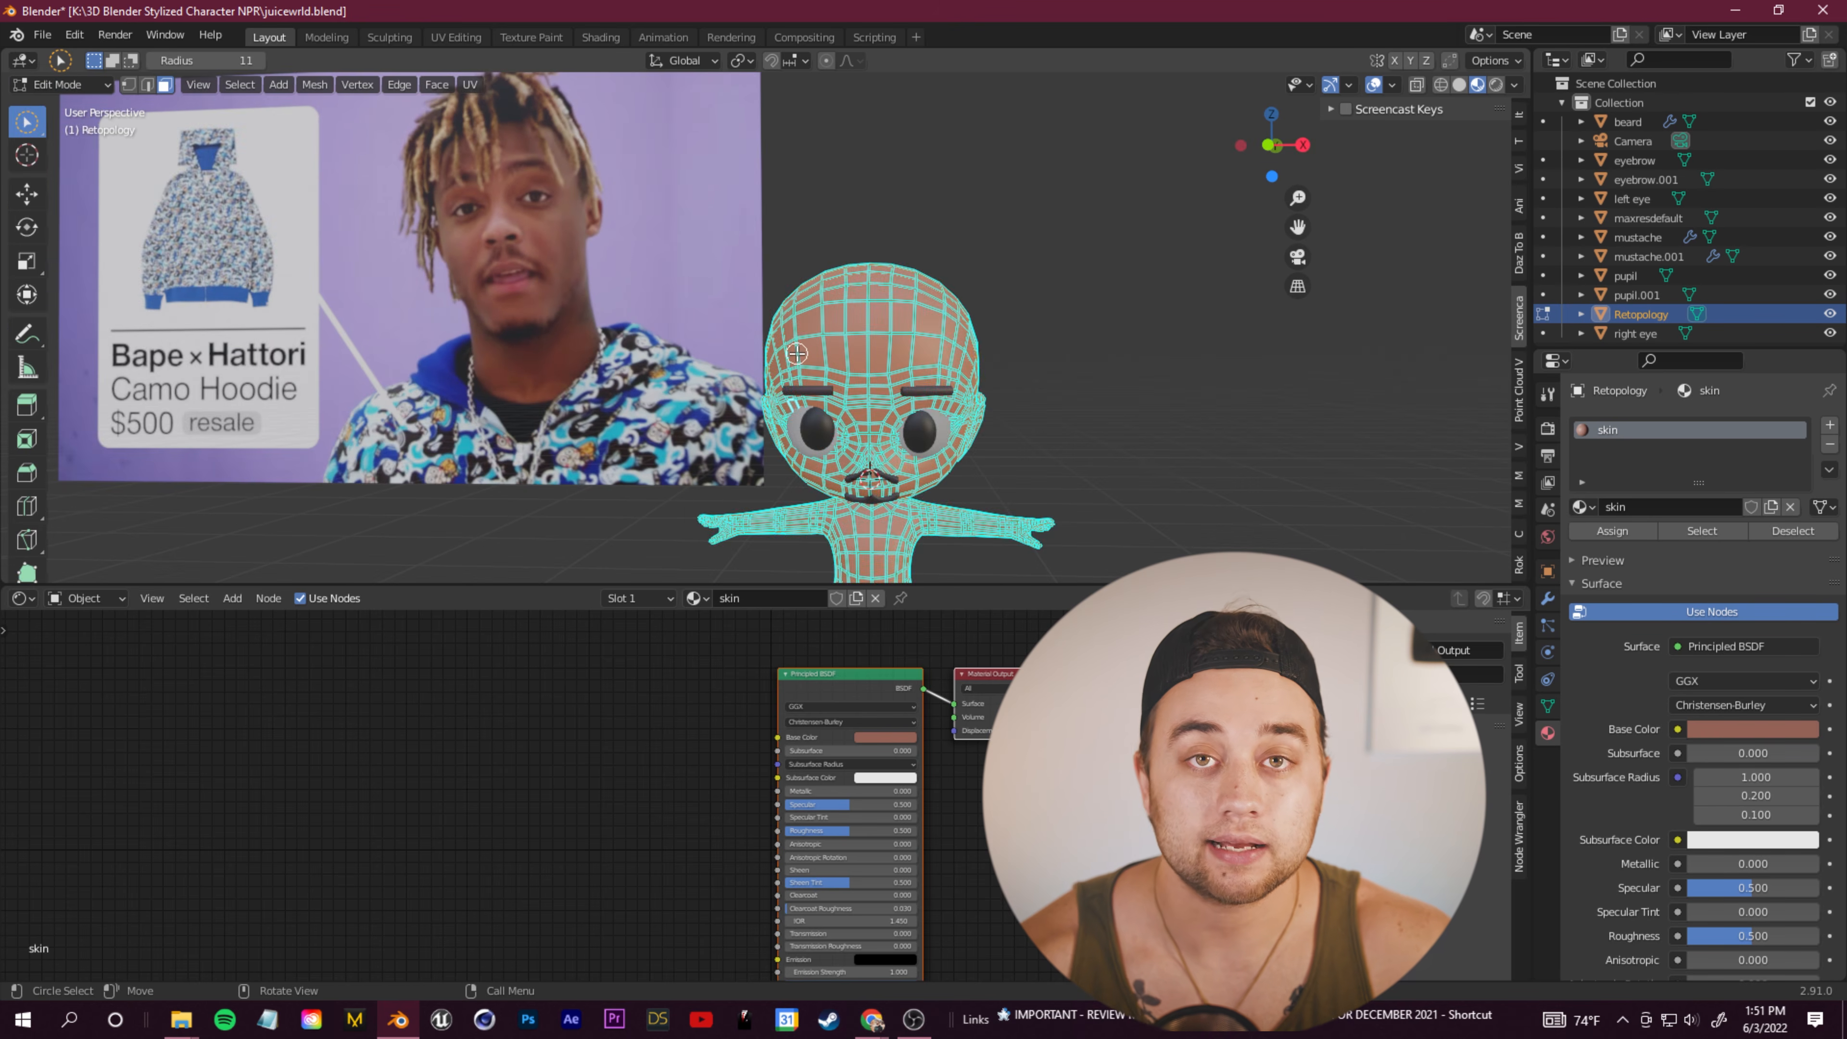
scroll(797, 353, "up", 2)
left_click(845, 320)
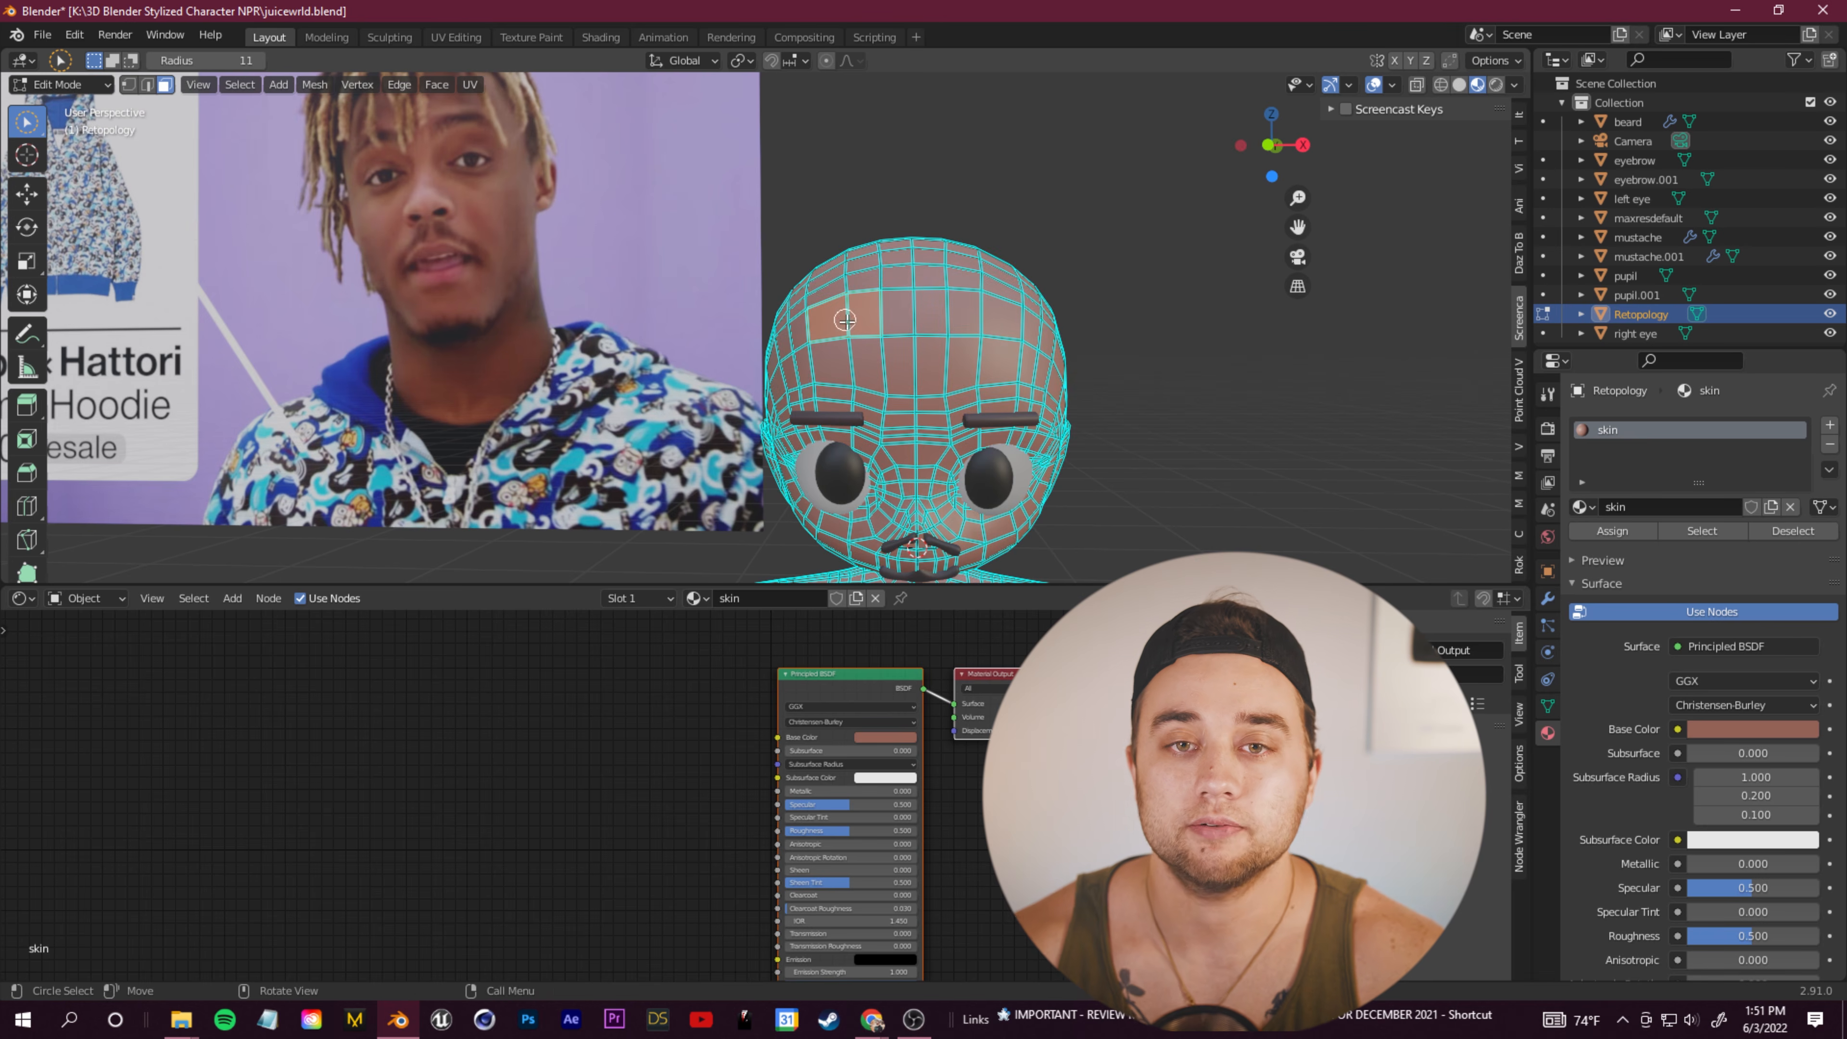
middle_click_drag(1004, 371, 830, 364)
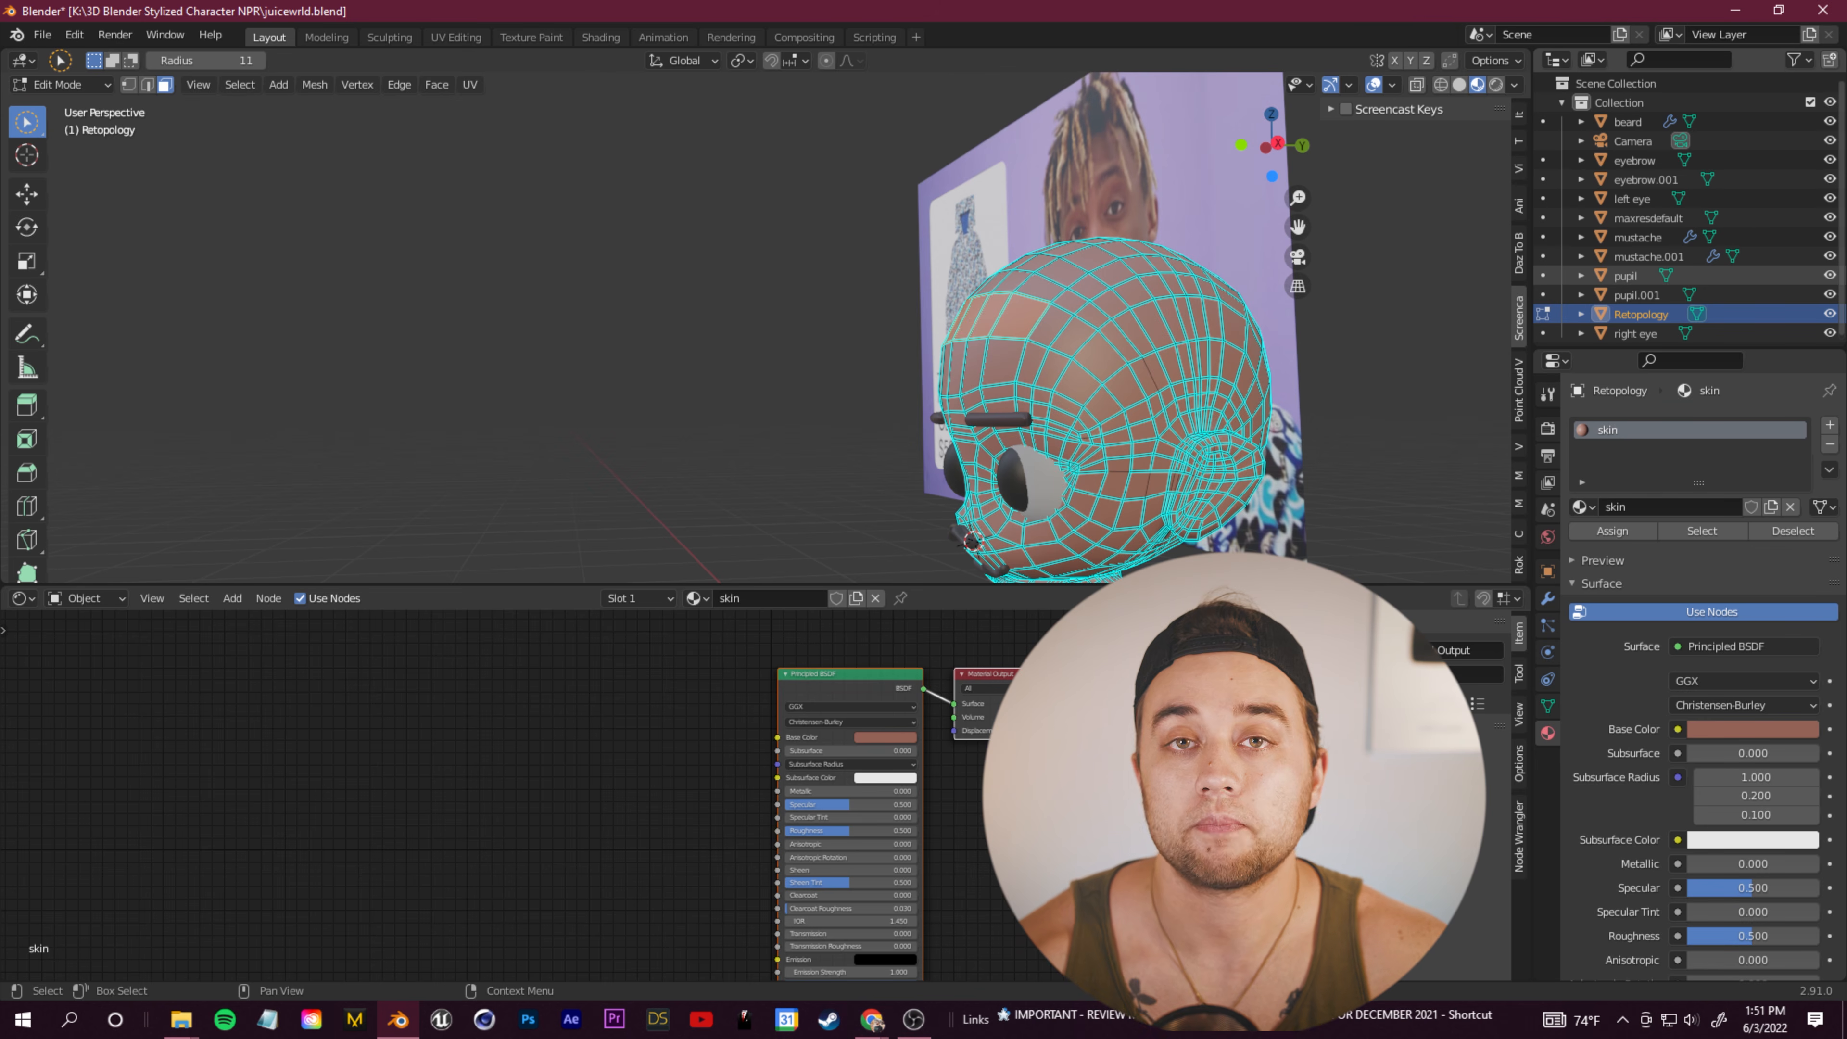
middle_click_drag(1070, 328, 1211, 460)
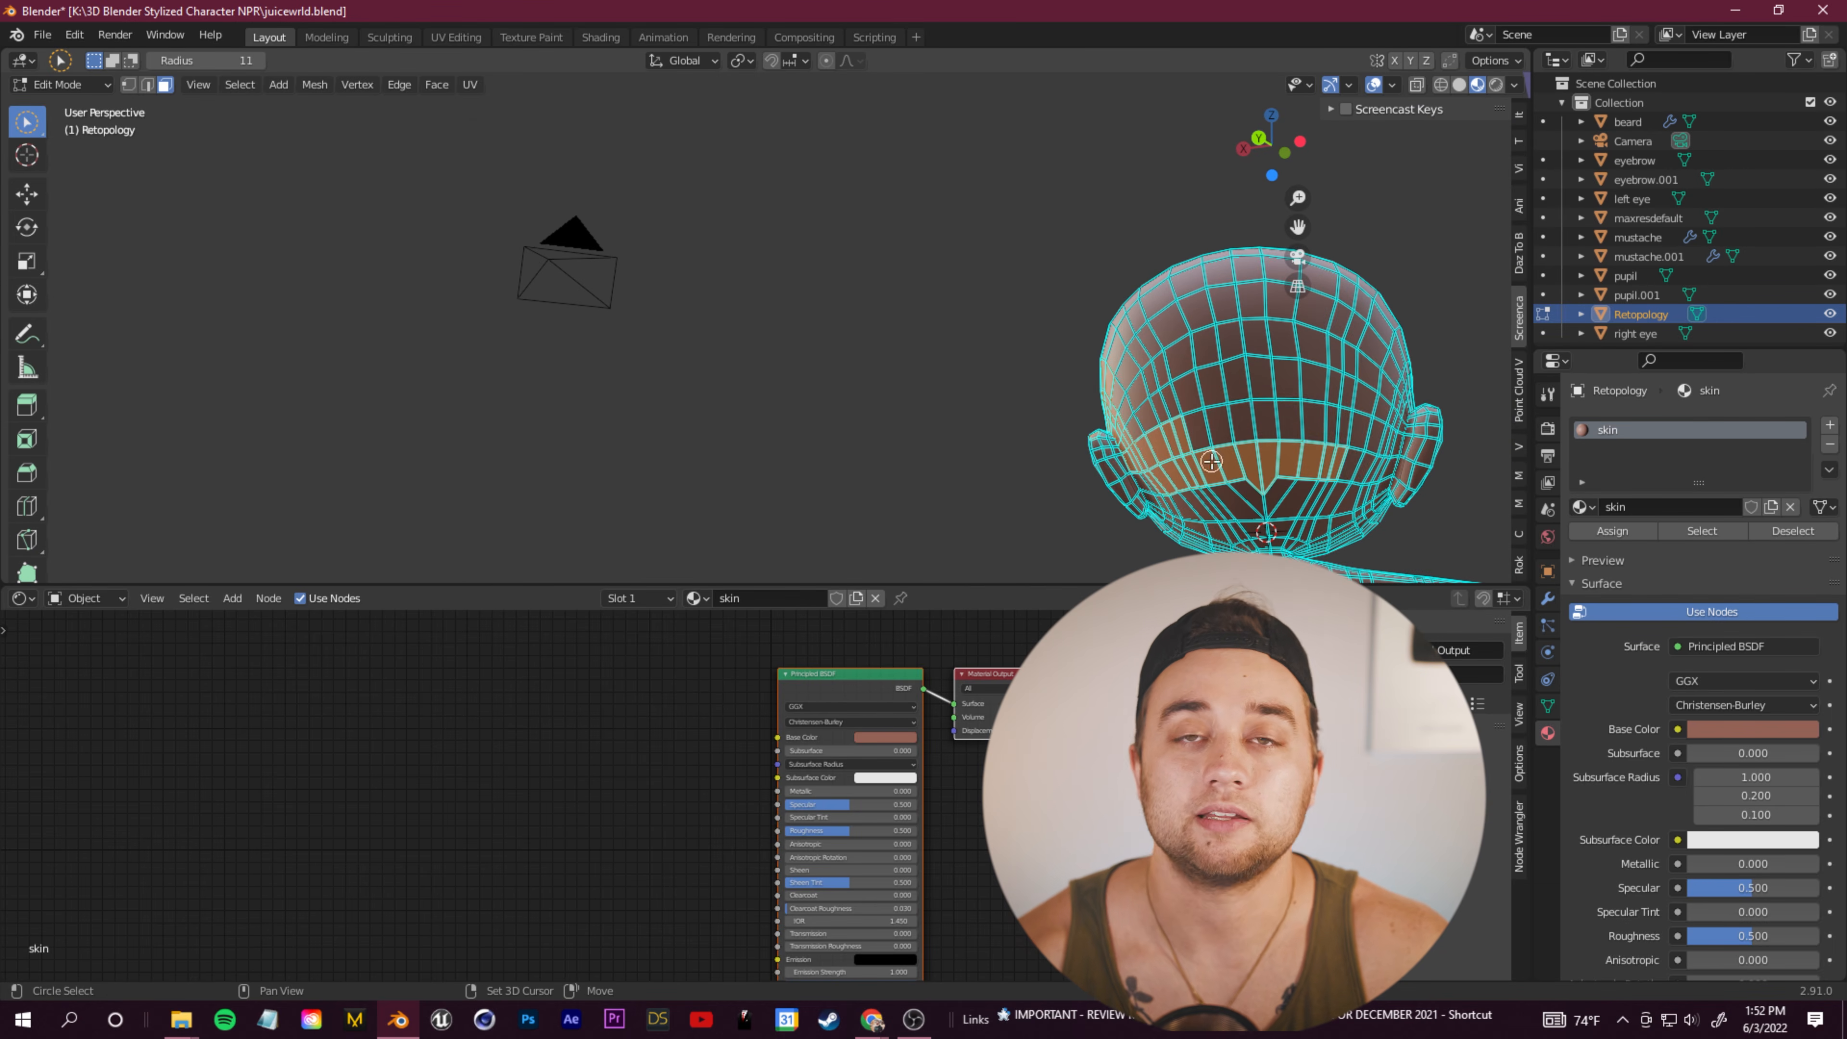
middle_click_drag(1381, 456, 1414, 524)
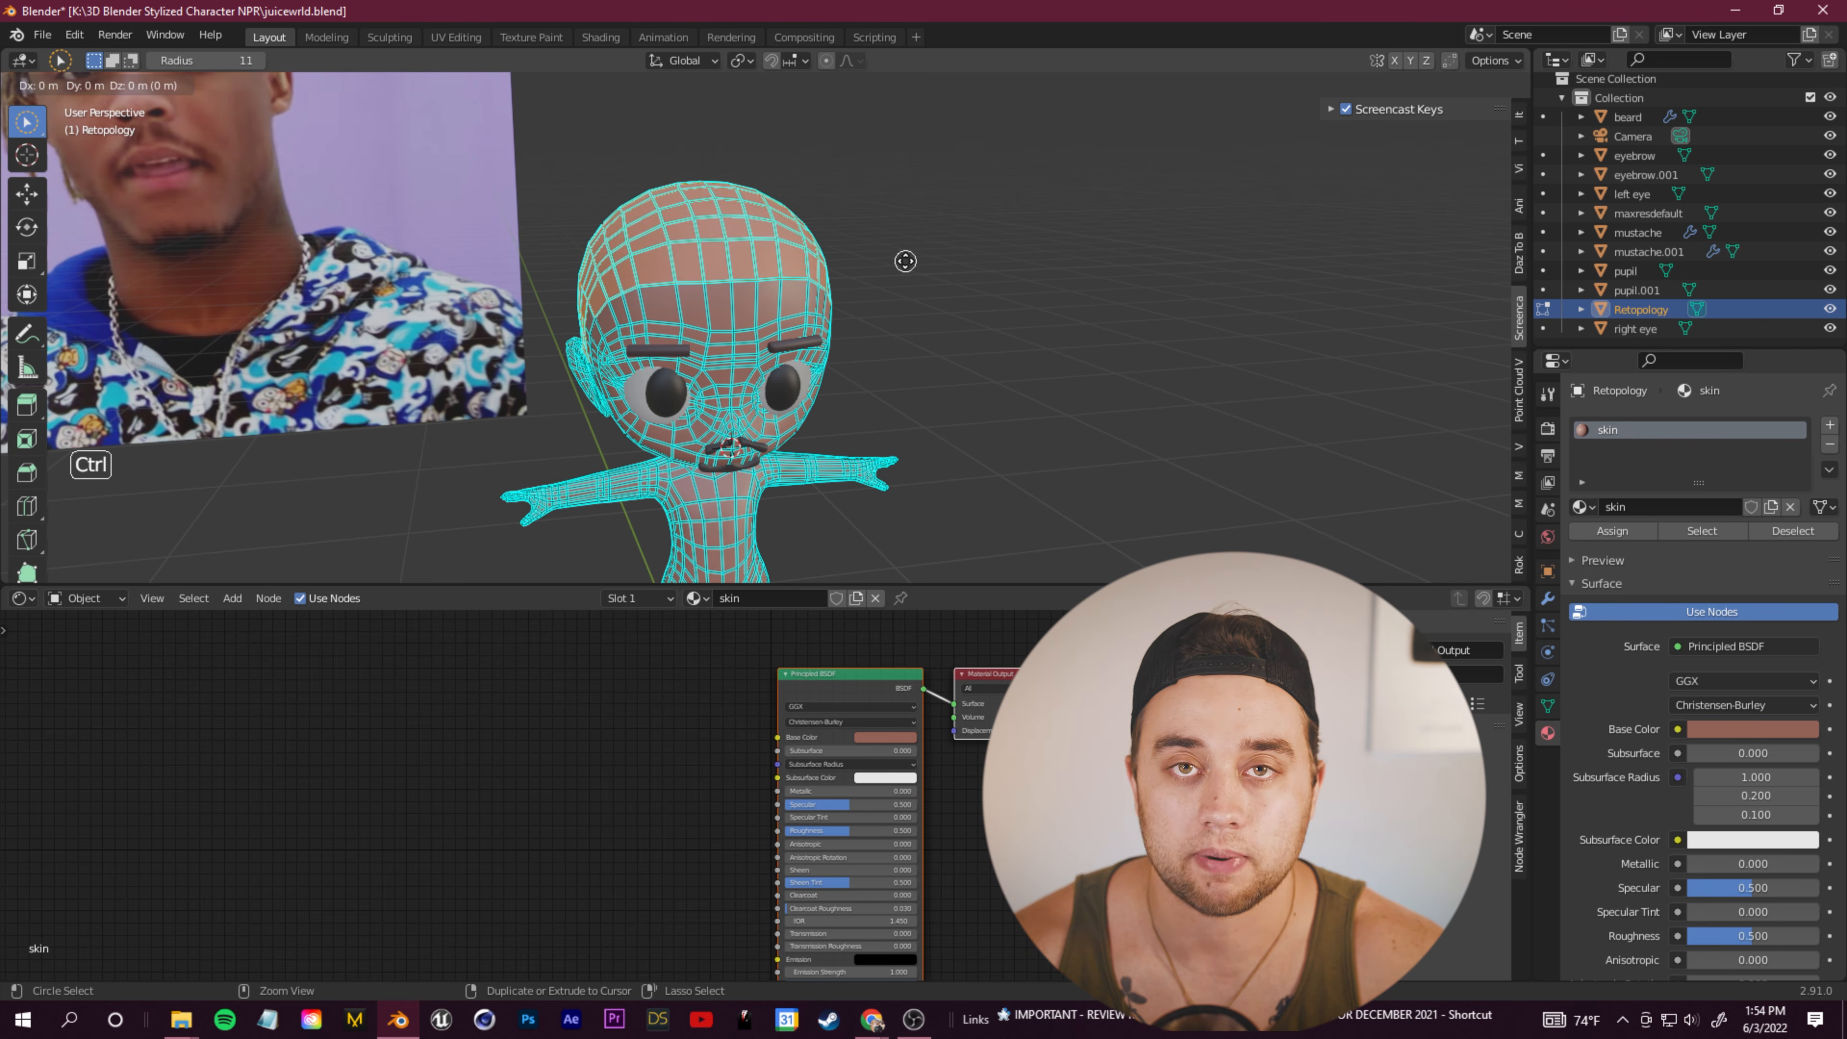
Step: Duplicate the selected scalp faces in place and separate the selection into its own object
right_click(911, 272)
key("ctrl+z")
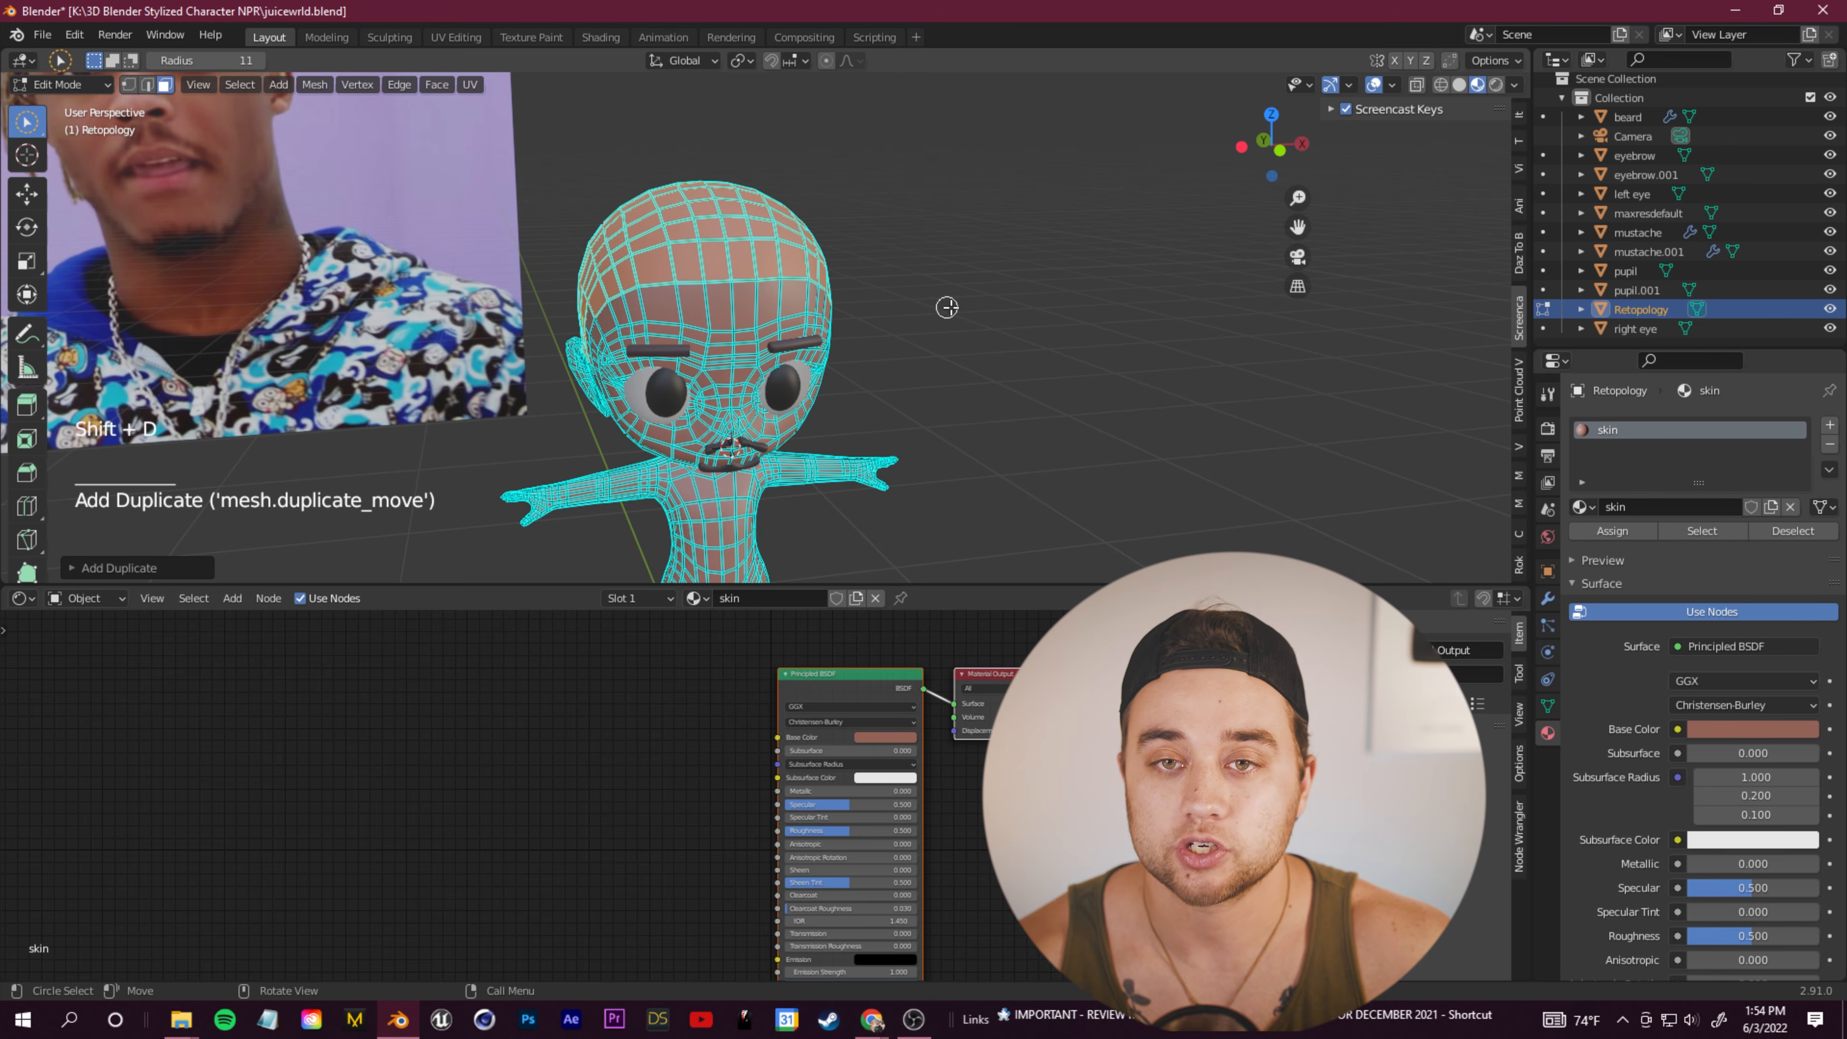
right_click(796, 276)
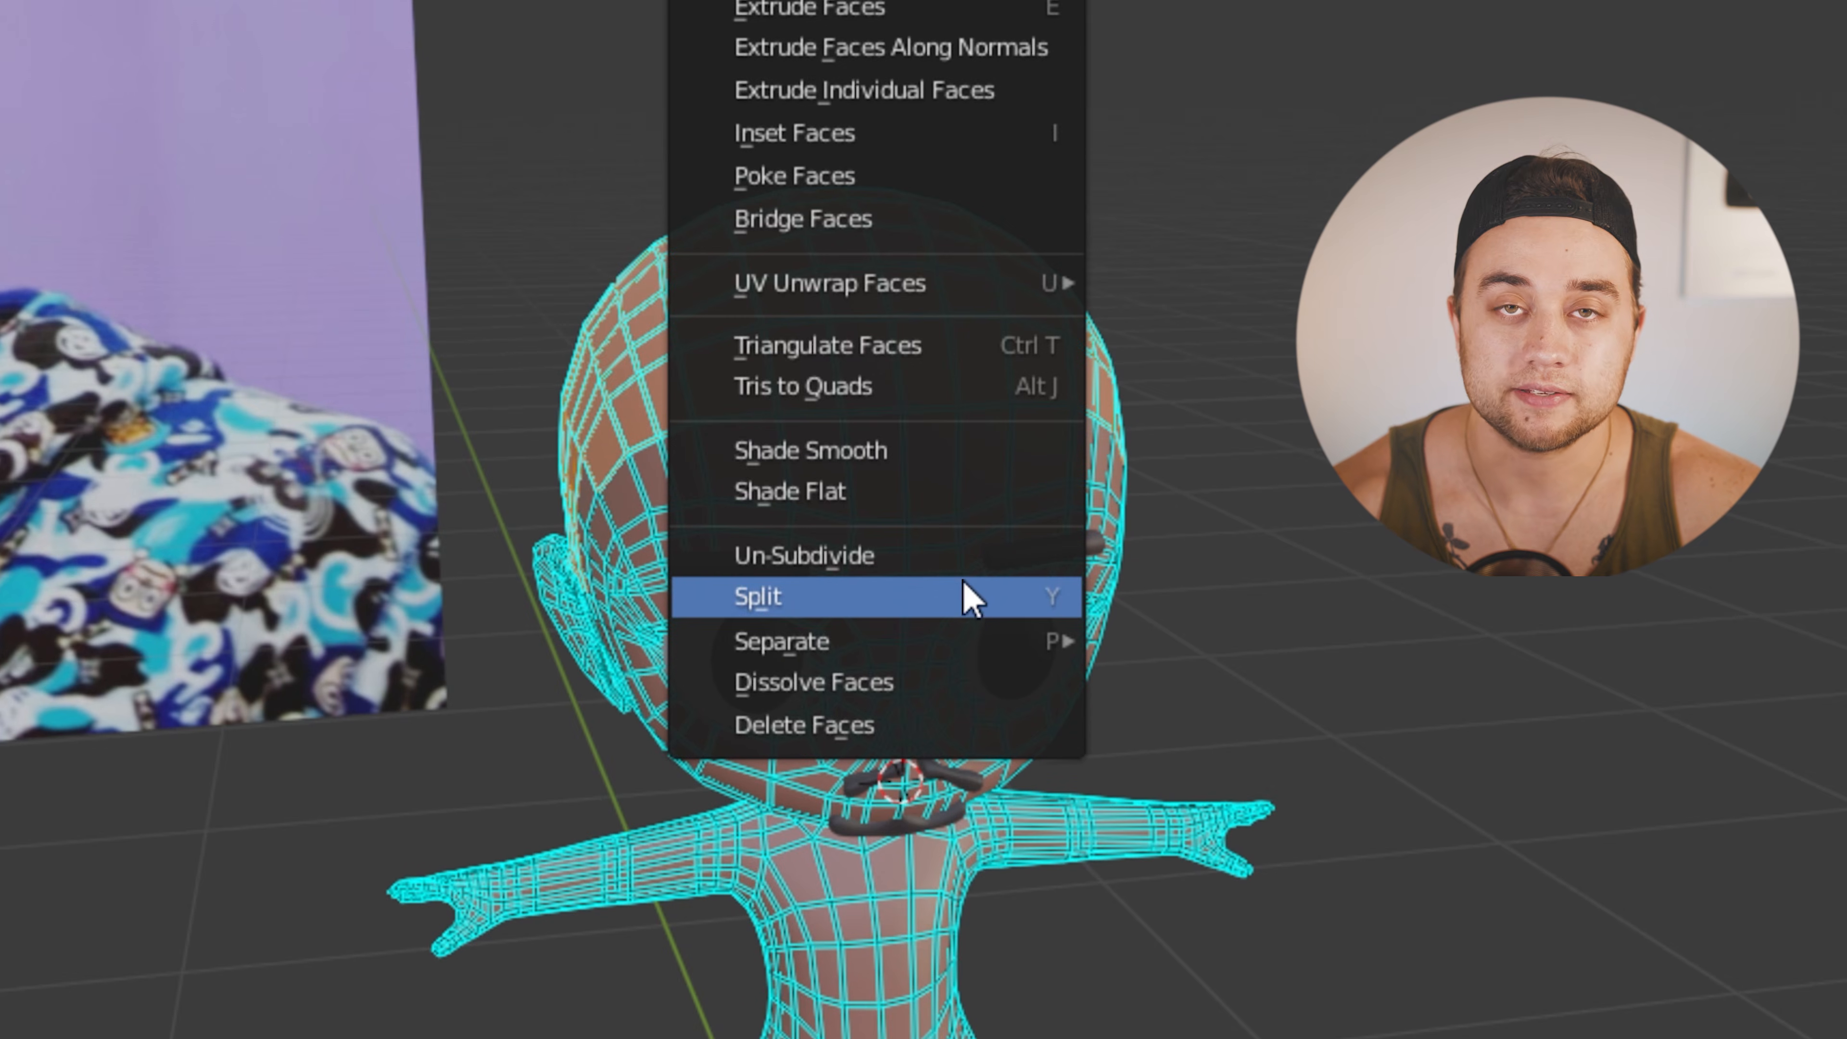
mouse_move(944, 633)
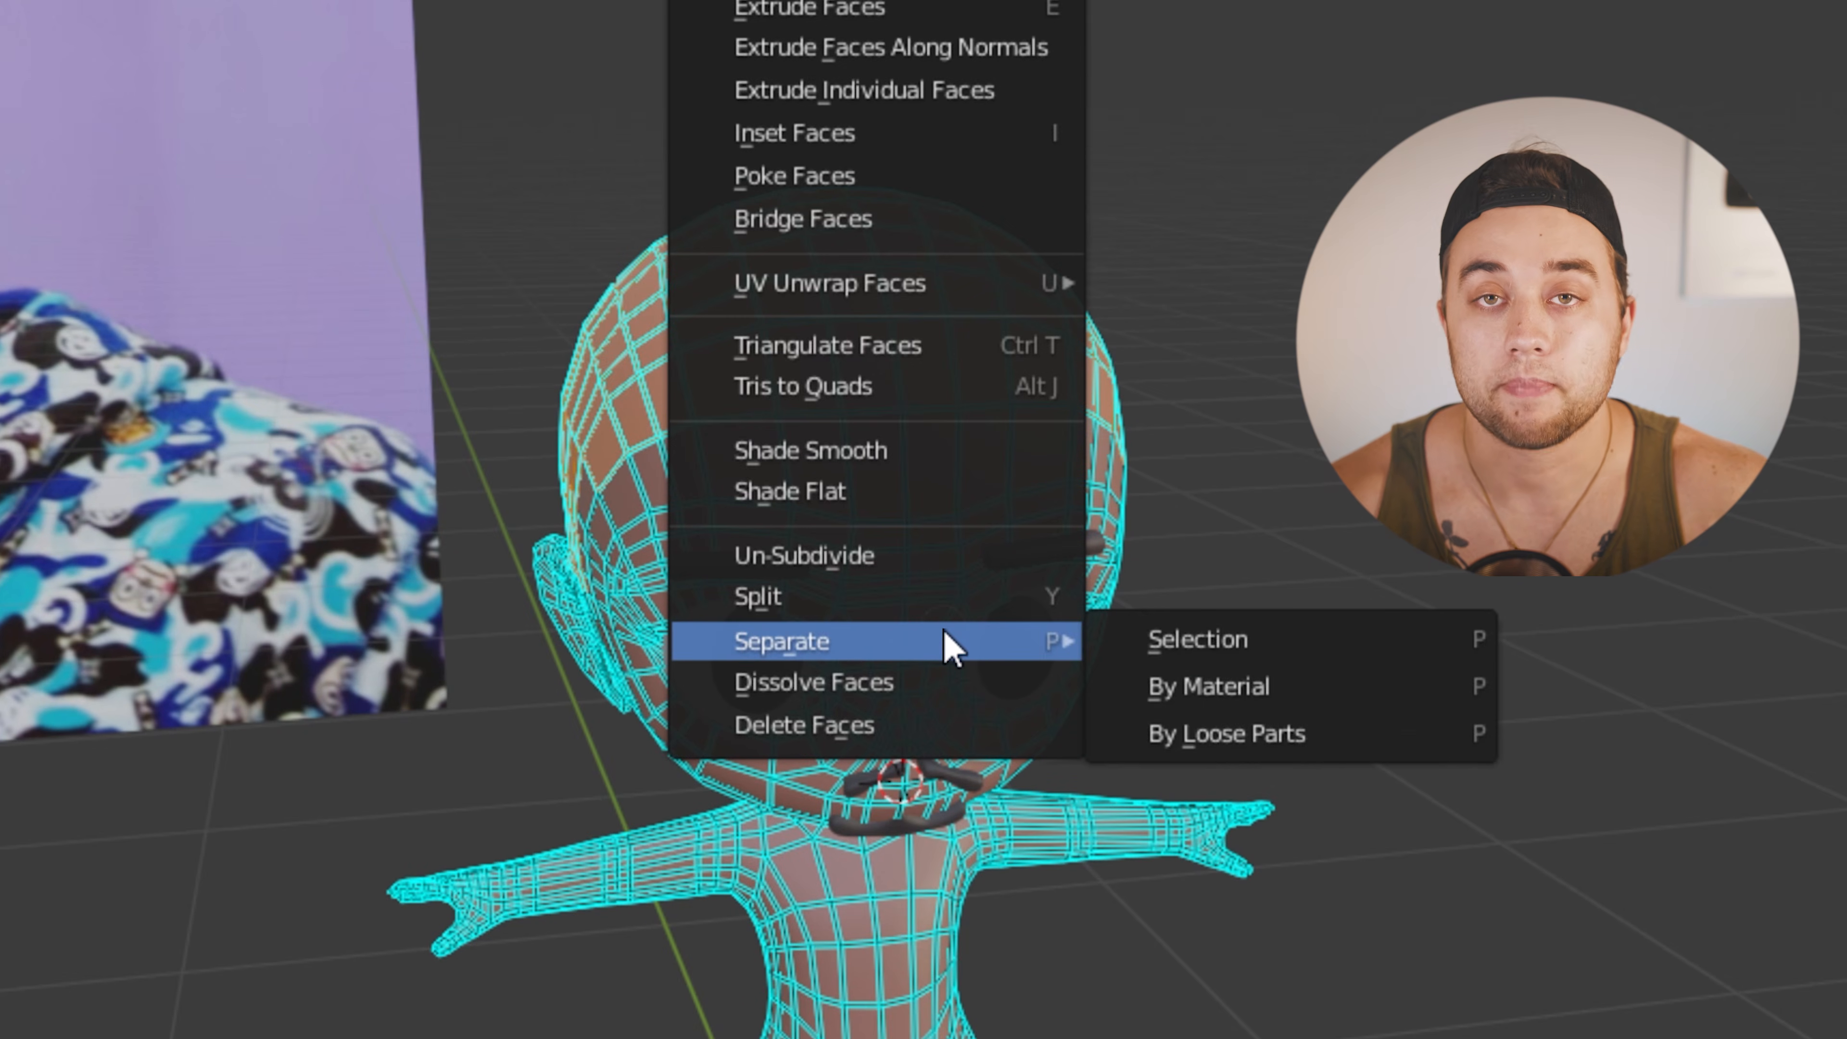
left_click(1183, 640)
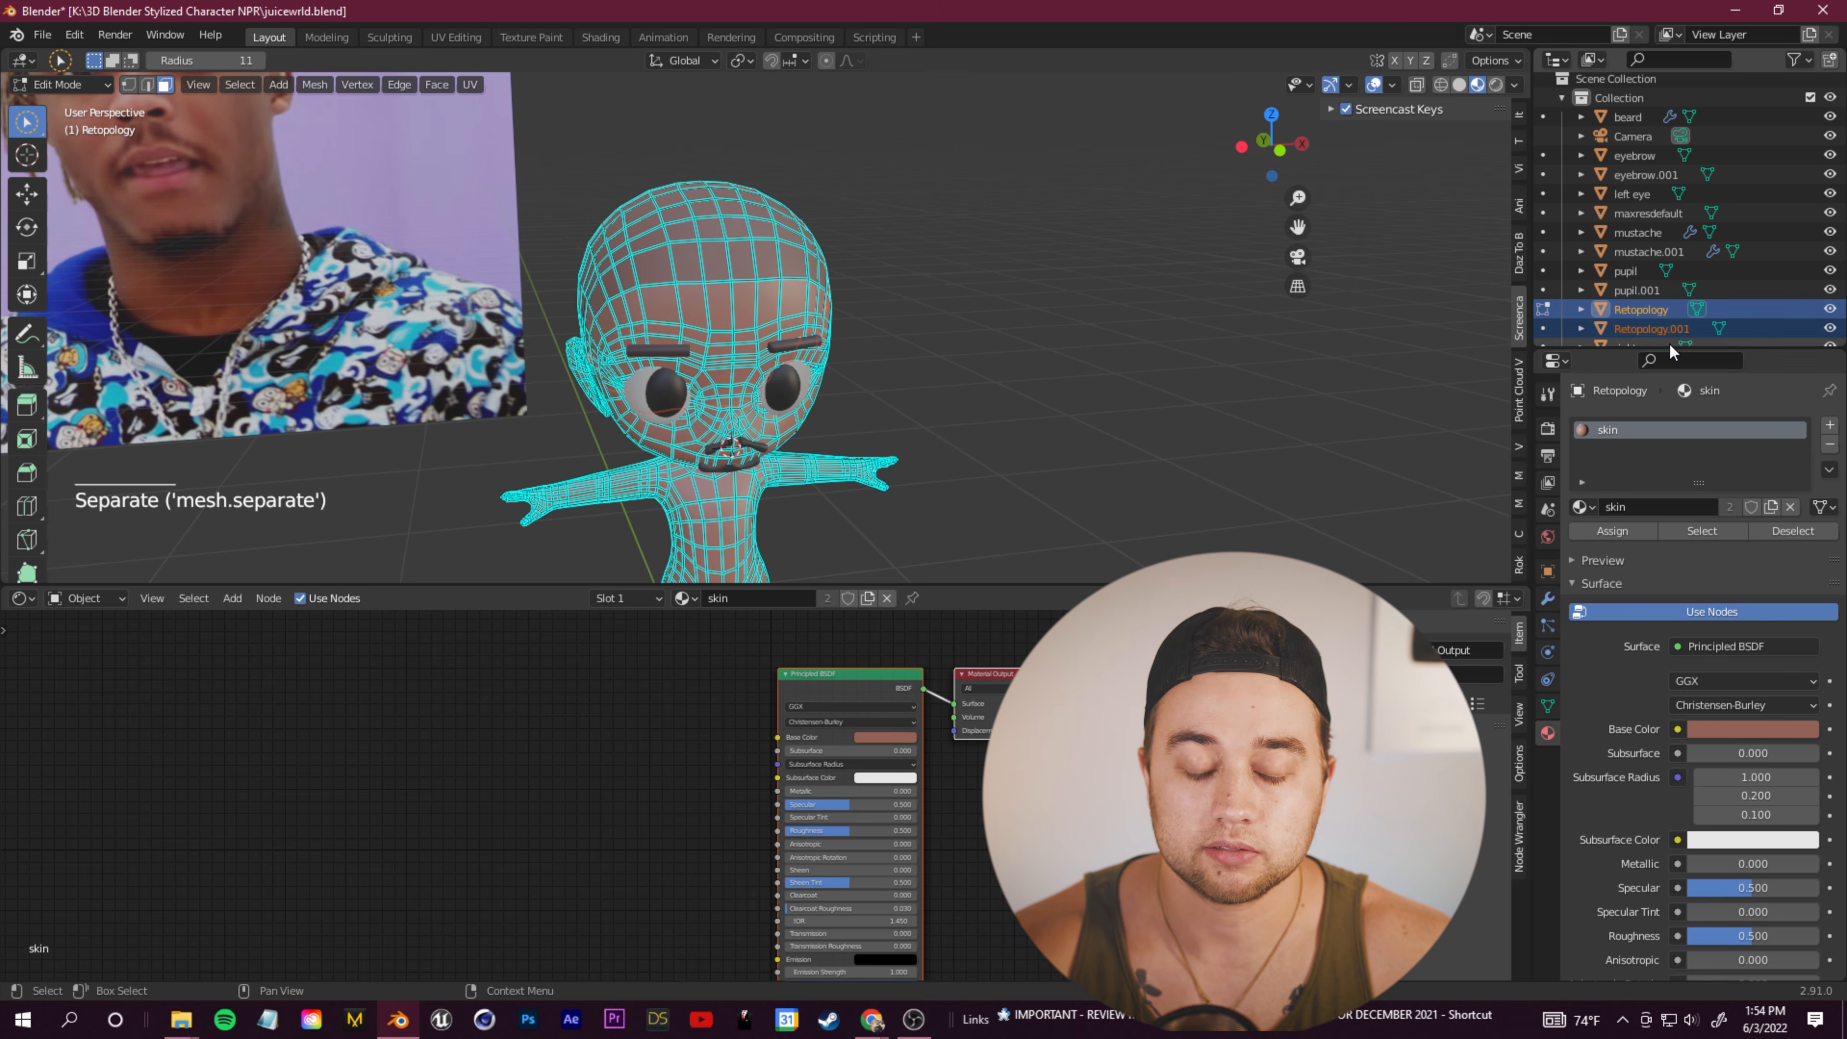
Step: Return to Object Mode and rename the separated scalp object as hair base
left_click(53, 85)
left_click(68, 106)
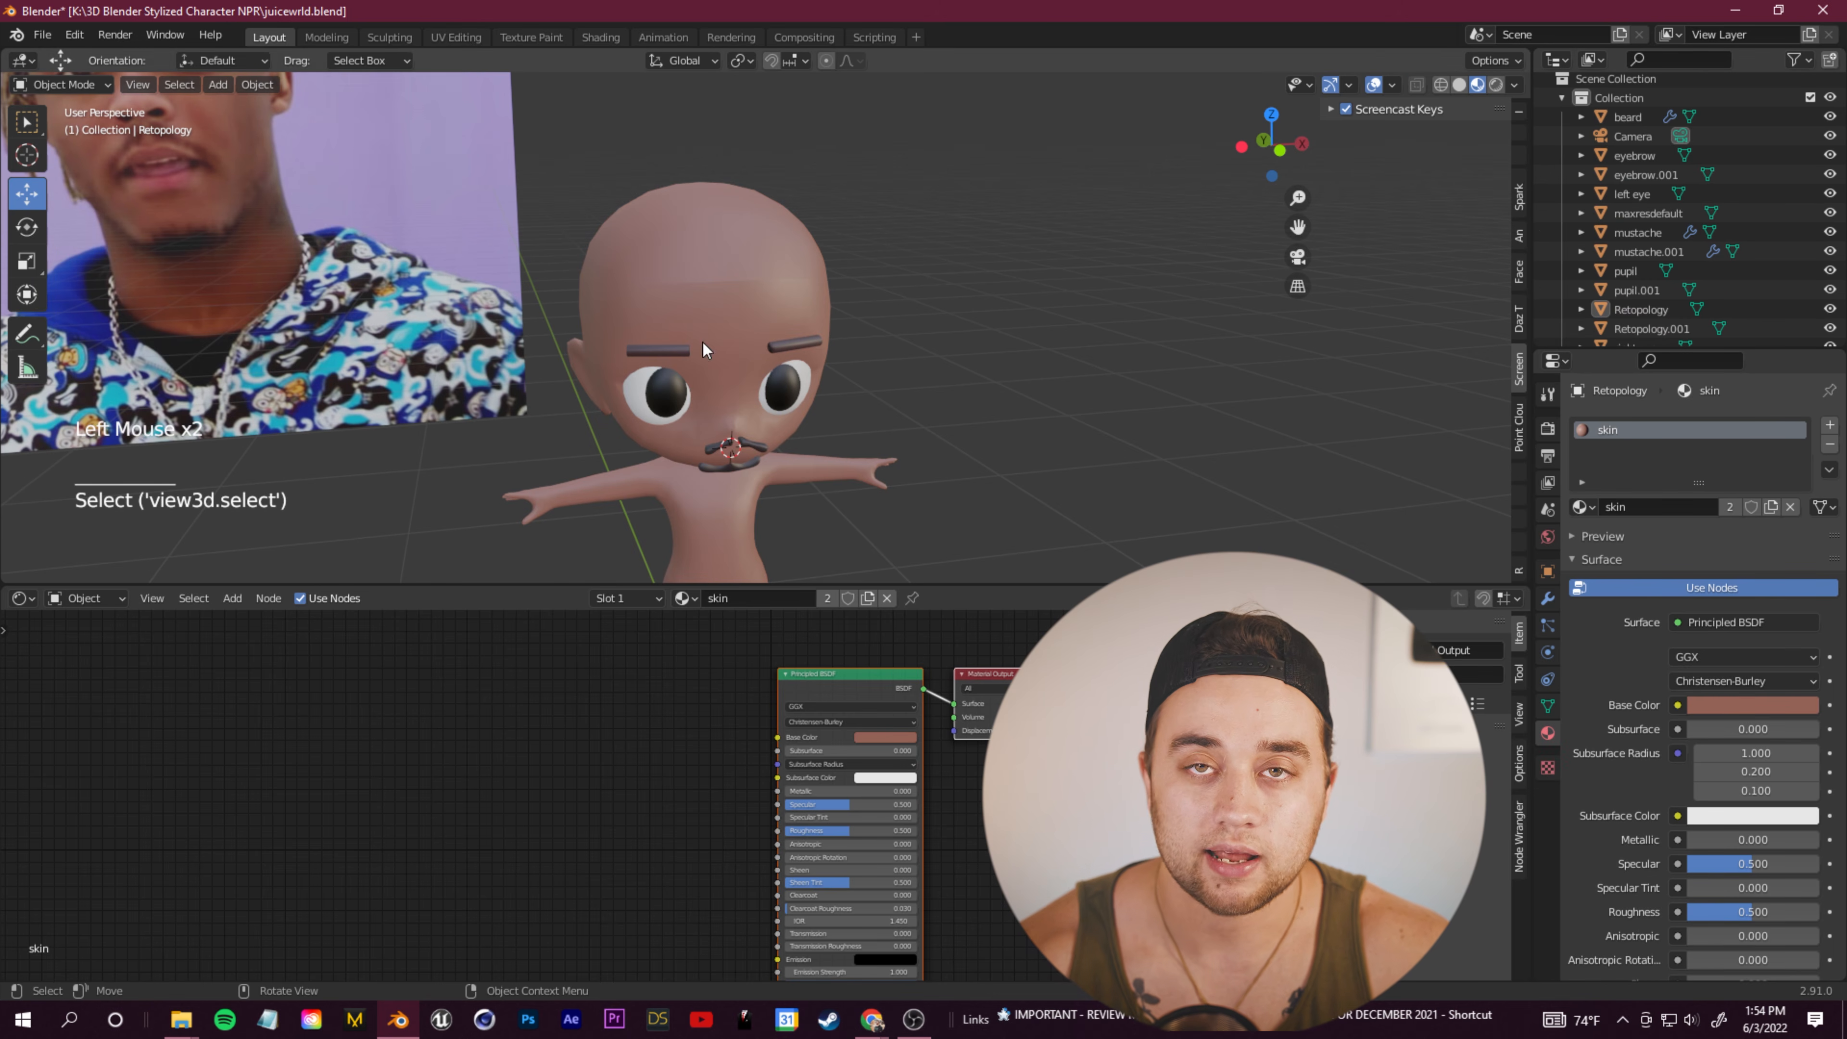
double_click(1648, 325)
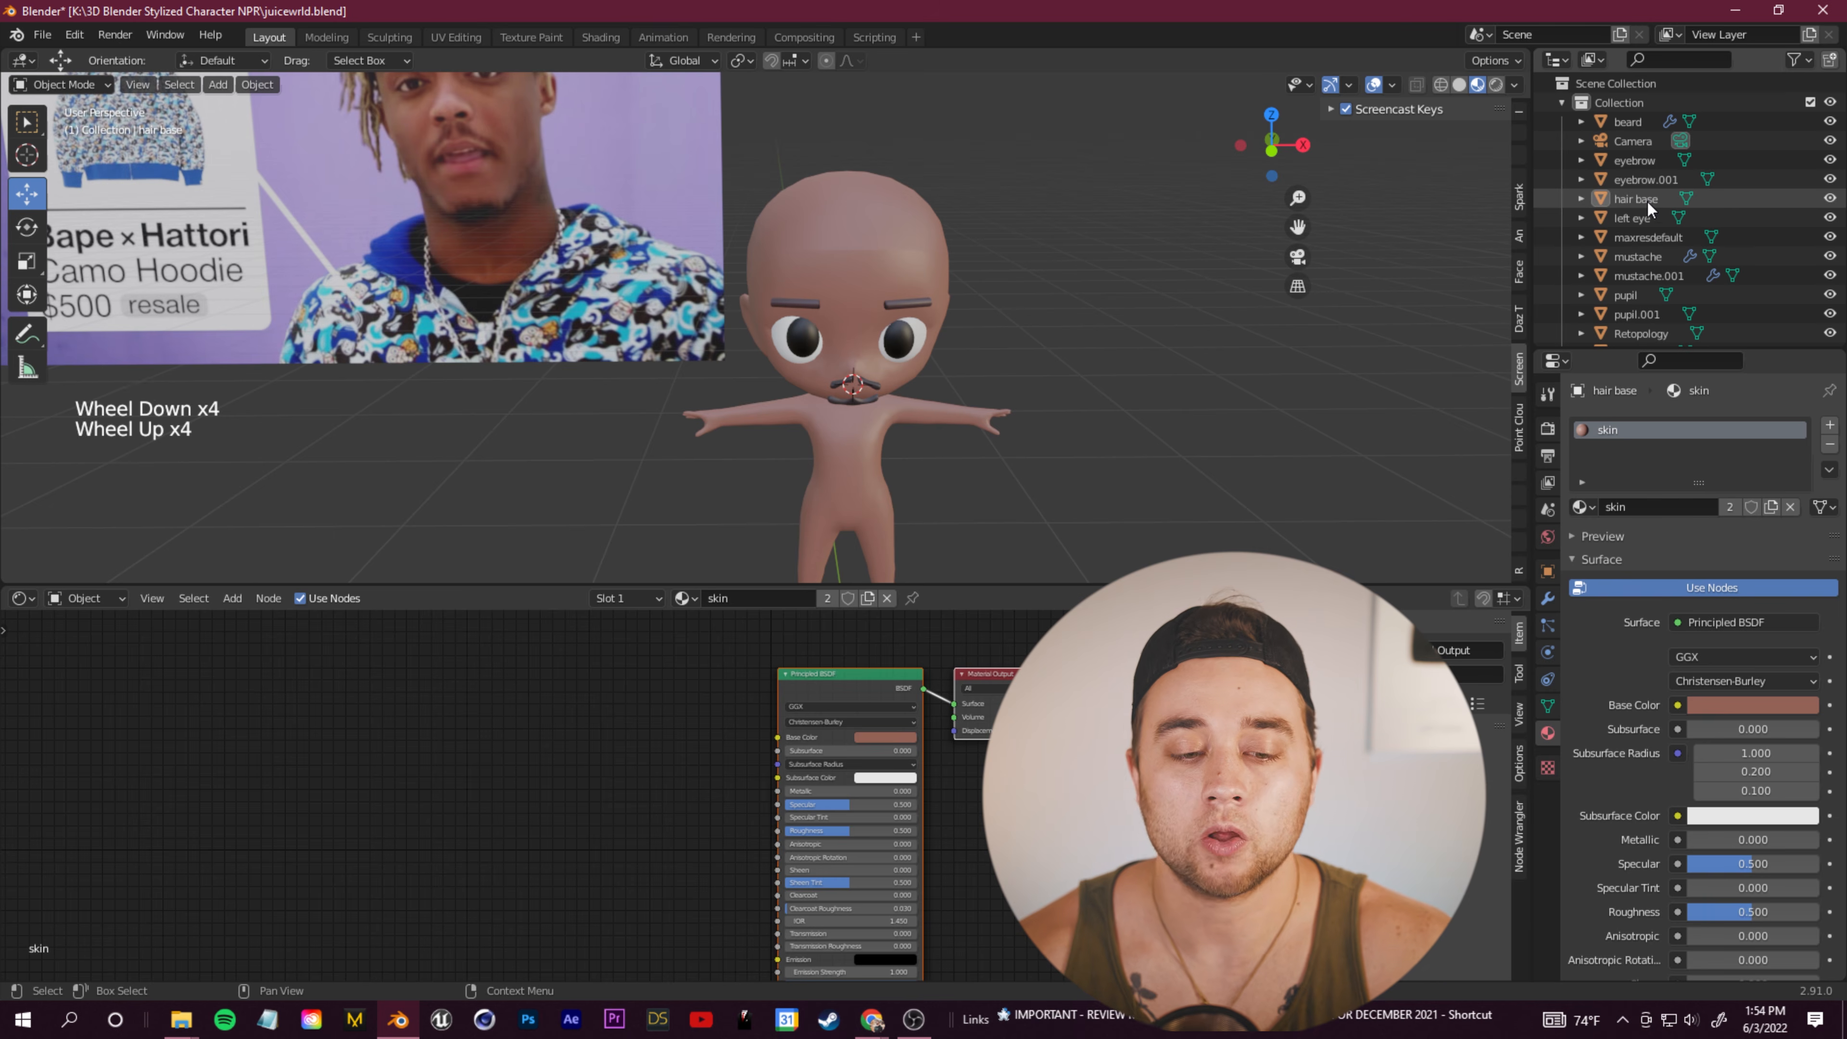
Step: Add a Solidify modifier to the hair base object
left_click(1637, 199)
middle_click_drag(1054, 247, 1251, 262)
left_click(1547, 598)
left_click(1695, 425)
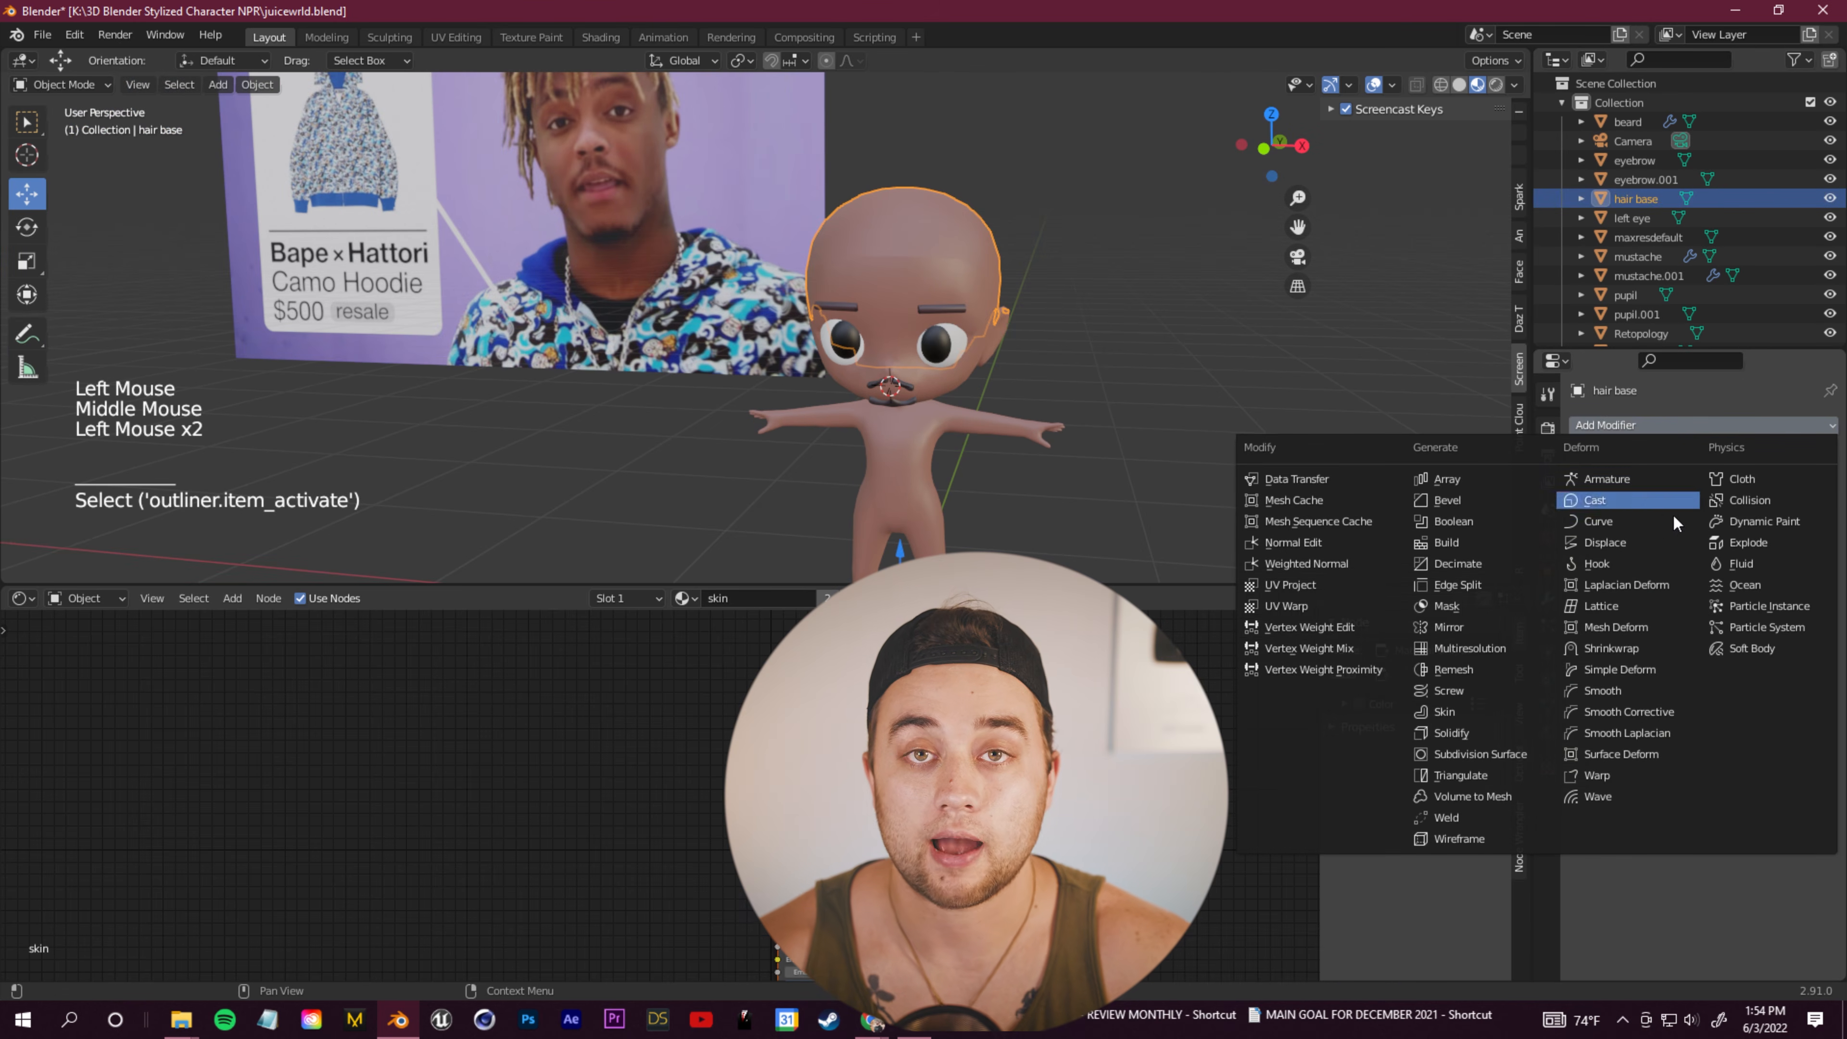
left_click(1476, 735)
Step: Set the hair base's Solidify thickness to 0.05 m and apply the modifier
middle_click_drag(1120, 463, 1117, 427)
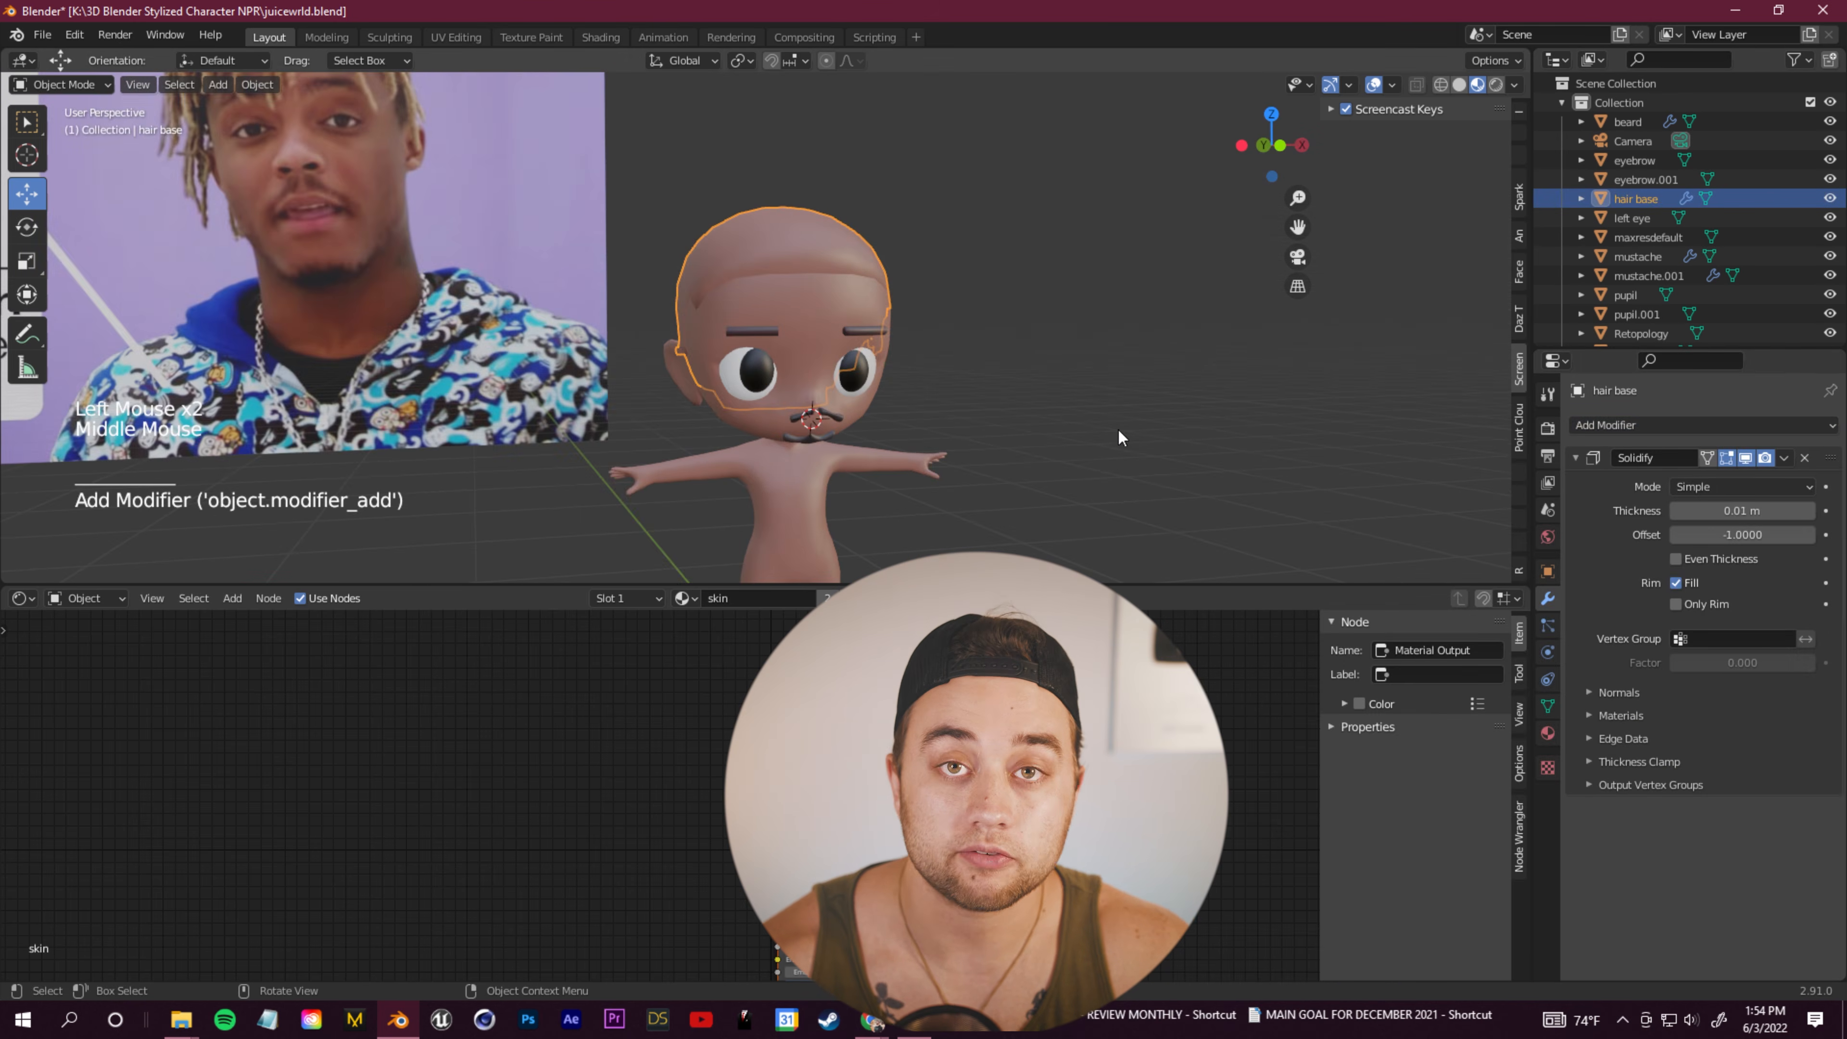
scroll(1055, 371, "up", 3)
middle_click_drag(993, 317, 1076, 322)
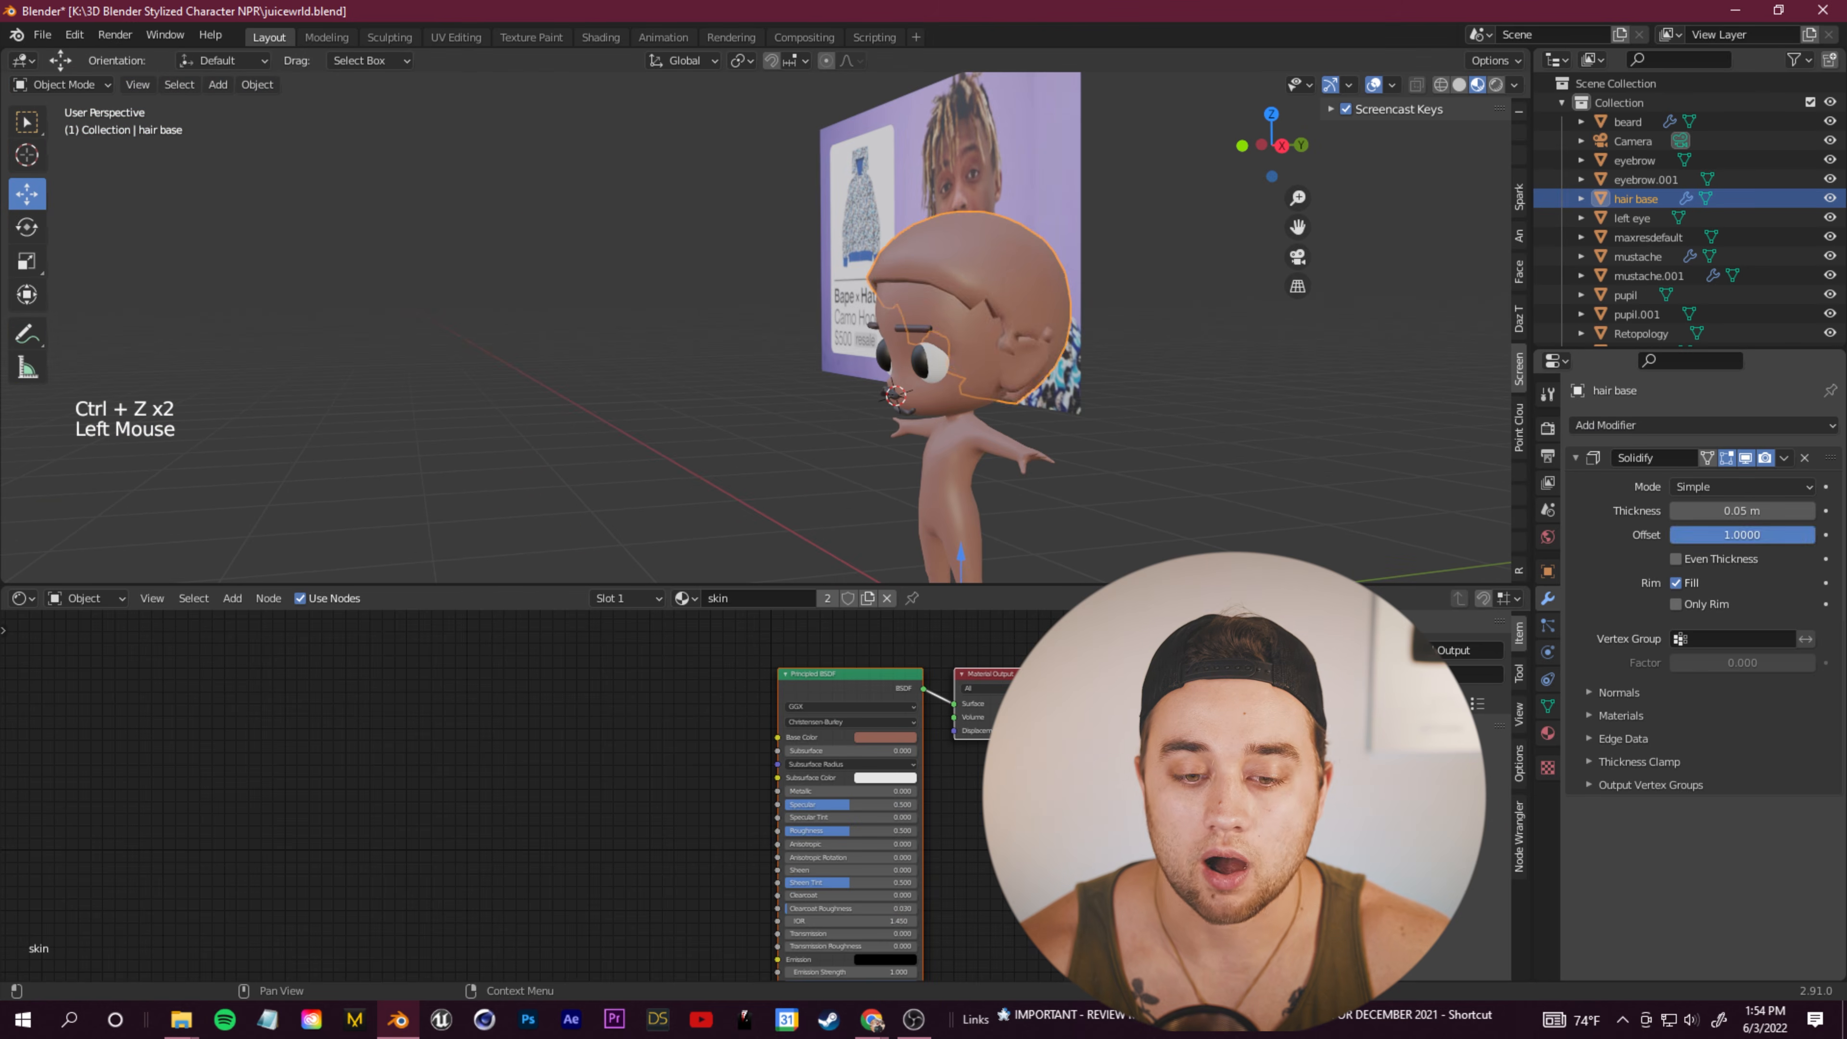
mouse_move(1307, 446)
middle_mouse_down()
mouse_move(1085, 402)
mouse_move(1304, 444)
middle_mouse_up()
left_click(1236, 429)
scroll(1223, 419, "up", 4)
scroll(1304, 444, "down", 5)
scroll(1120, 396, "up", 4)
middle_click_drag(1119, 397, 960, 338, "shift")
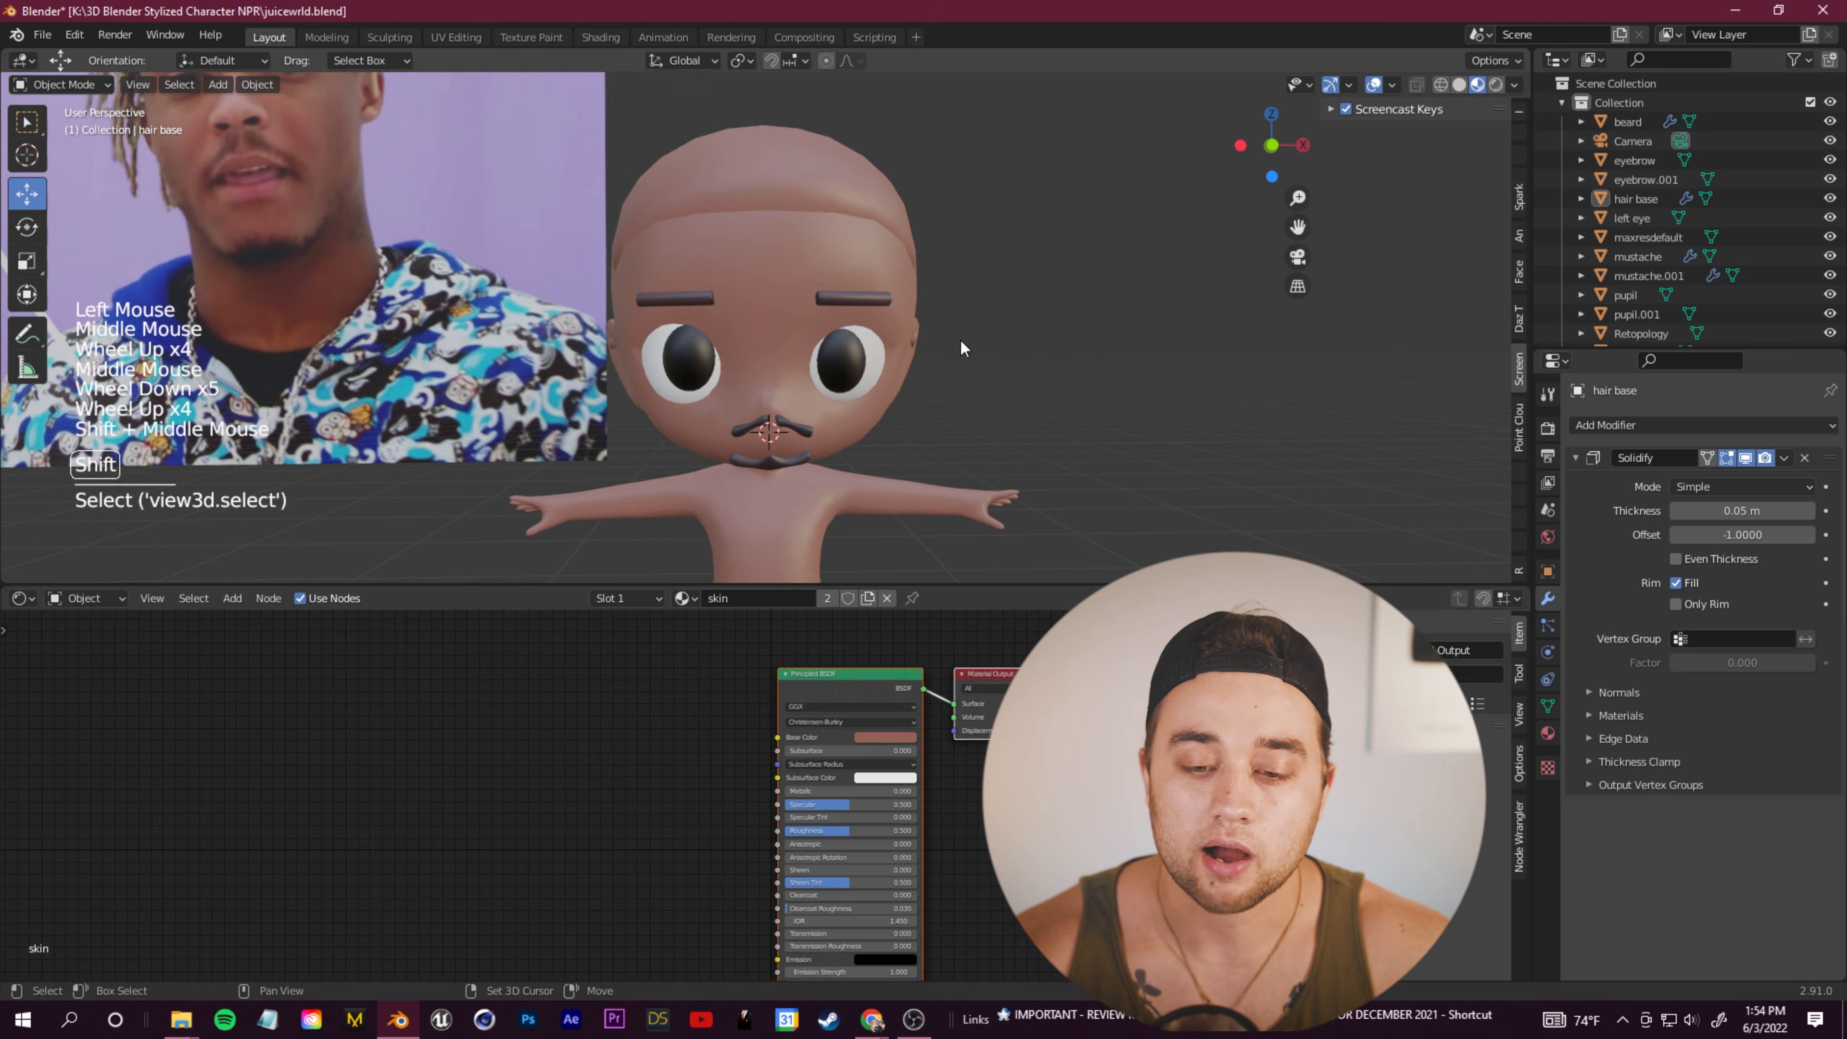
key("ctrl+a")
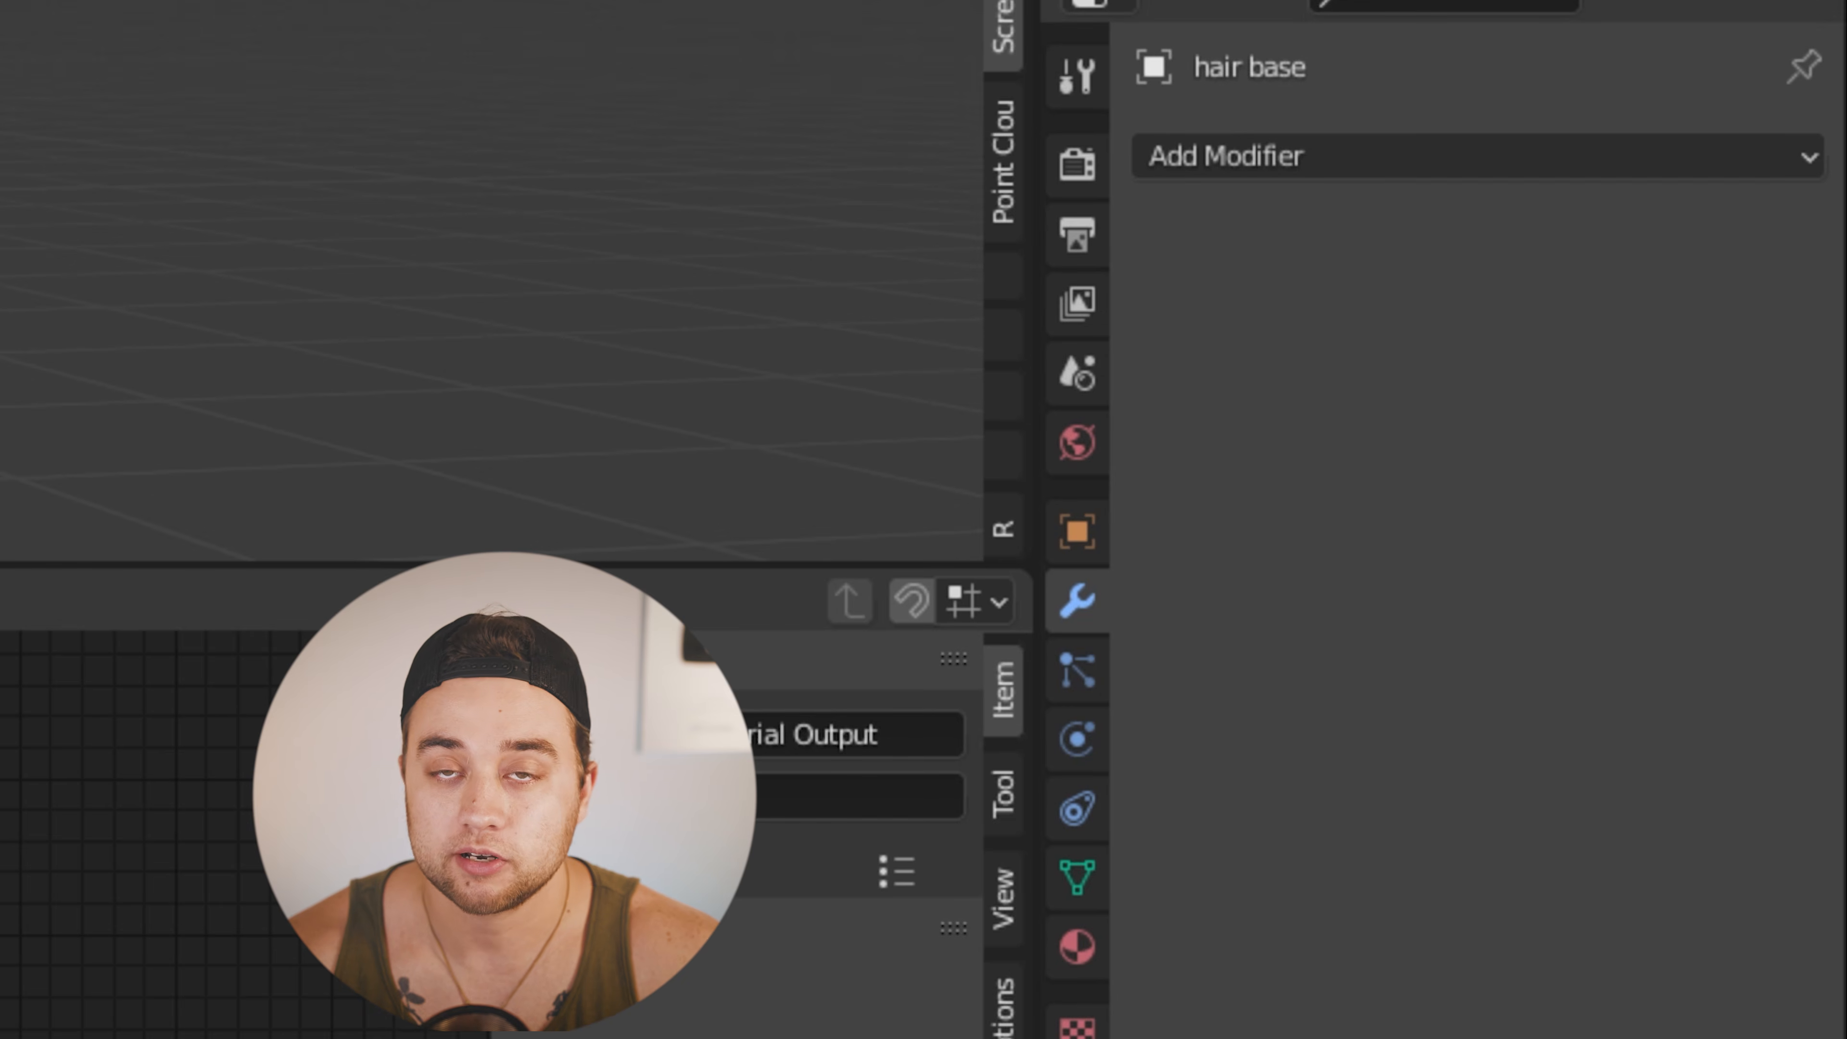
Step: Add a second material slot to the hair base and create a new material named hair base in it
left_click(1077, 945)
left_click(1802, 156)
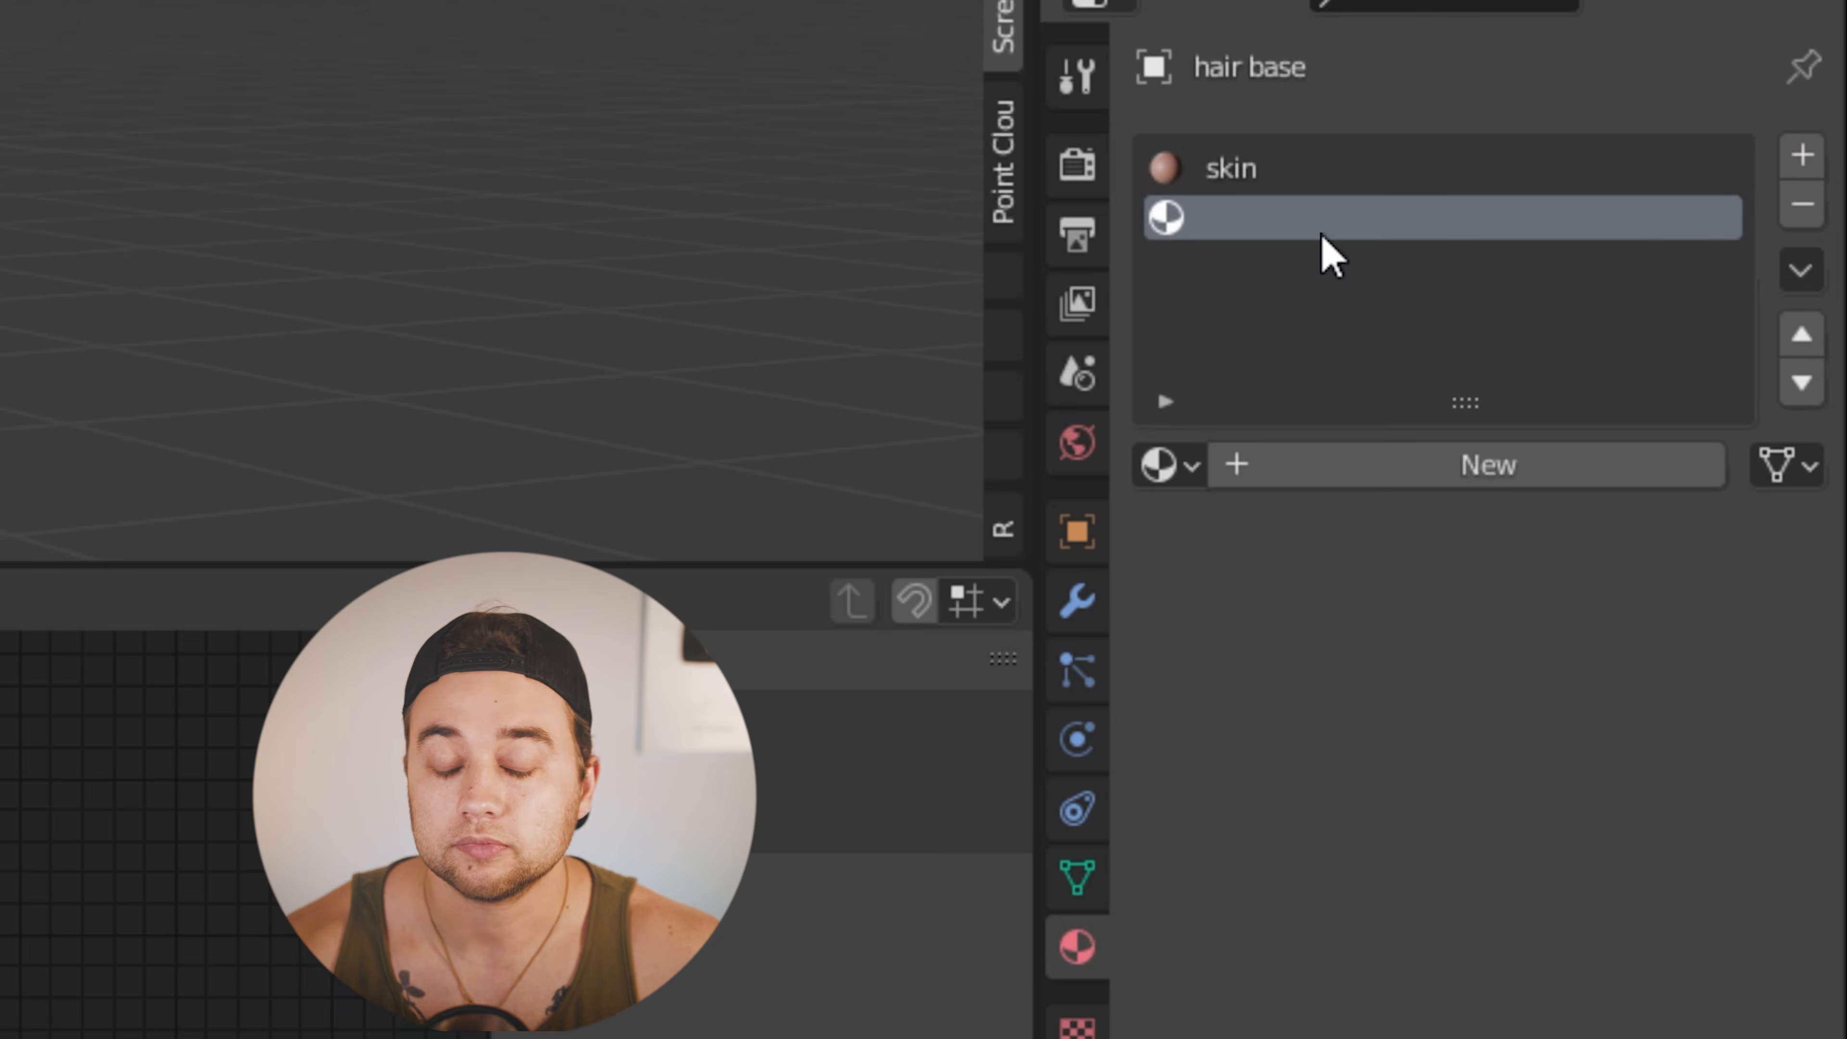
left_click(1489, 462)
double_click(1447, 218)
type("hair base")
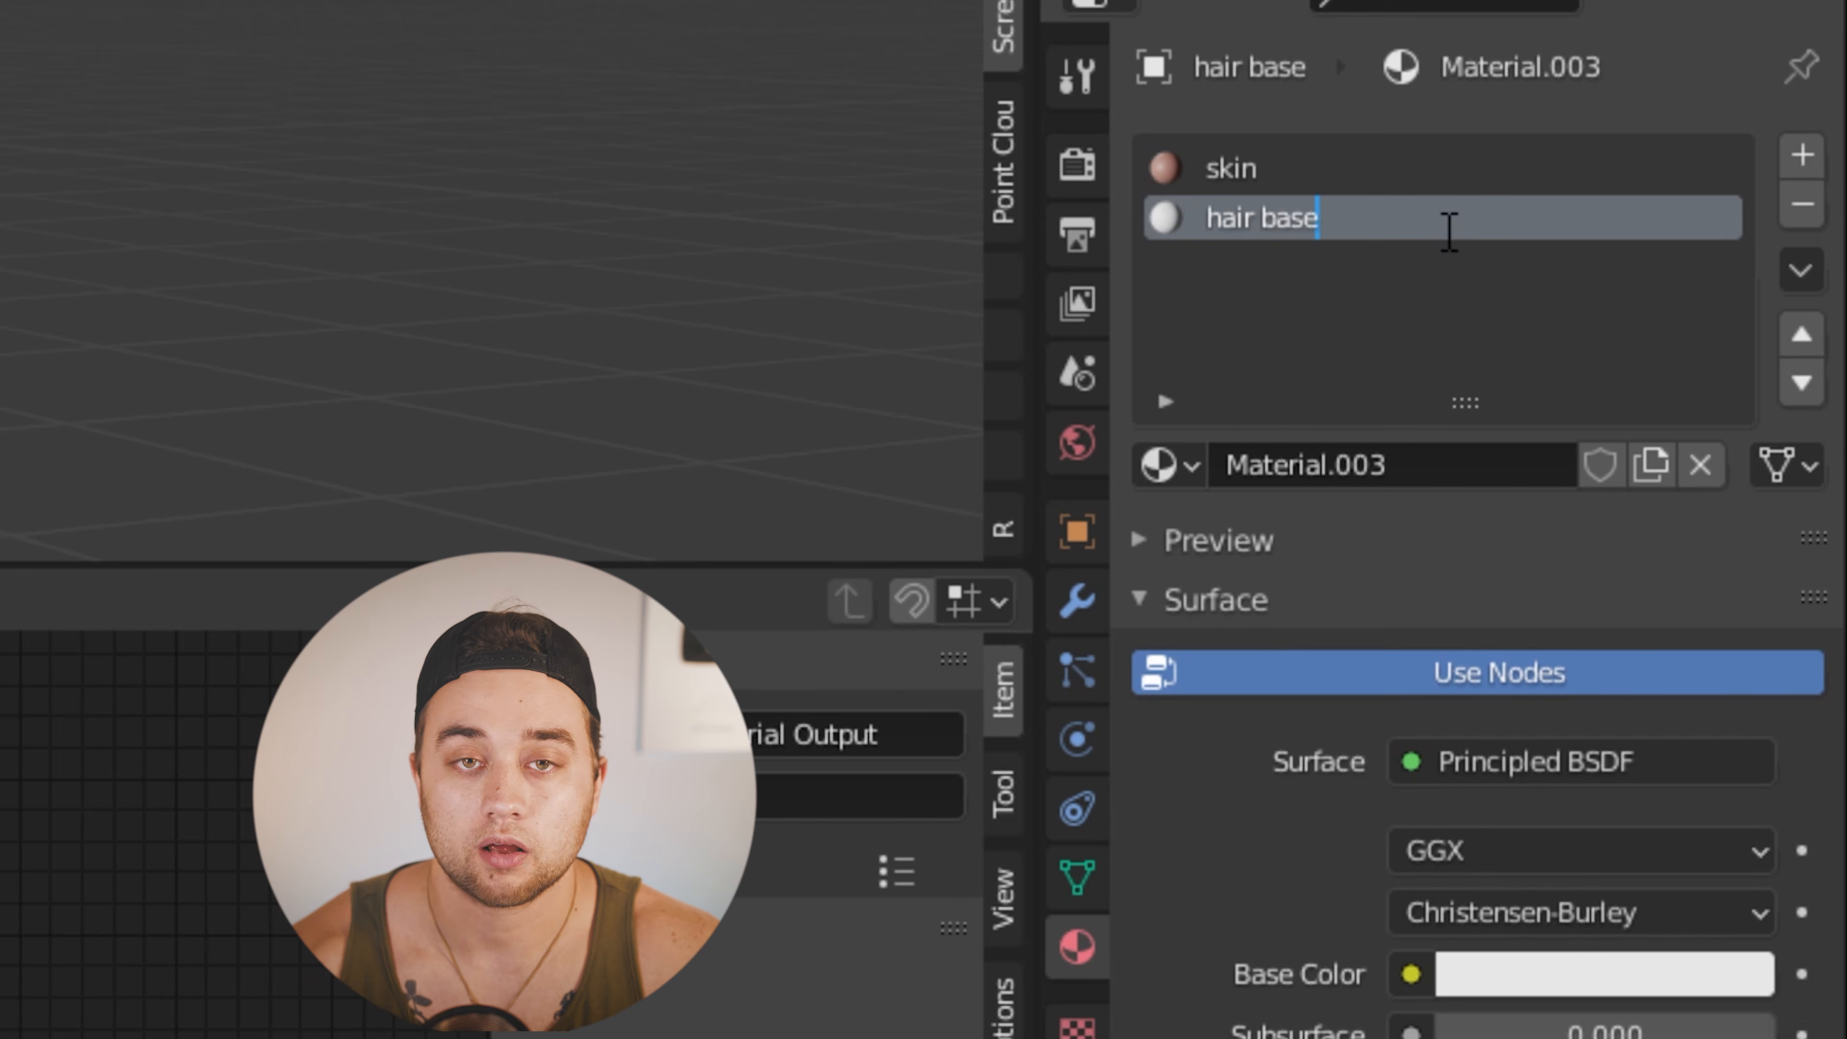
key("Return")
Step: Set the hair base material's base color to dark brown and remove the skin material slot from the object
left_click(1661, 982)
left_click(1728, 759)
left_click(185, 95)
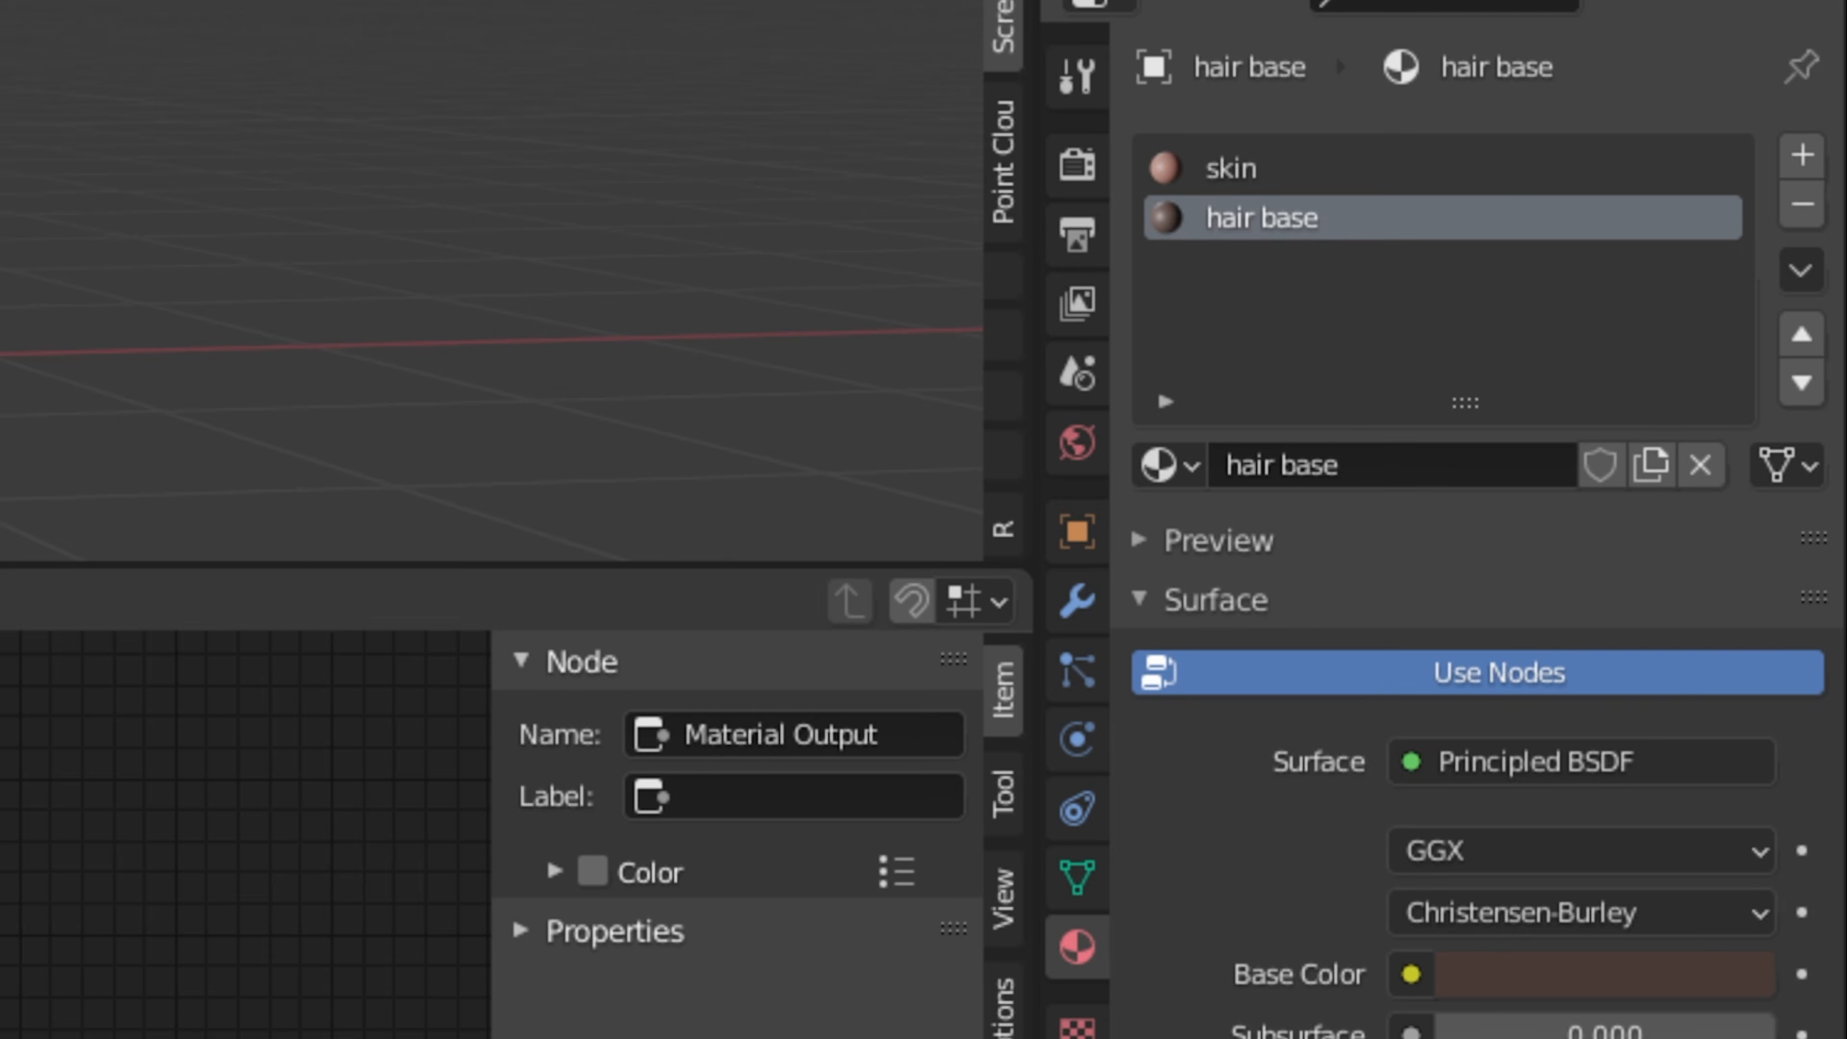
left_click(1567, 186)
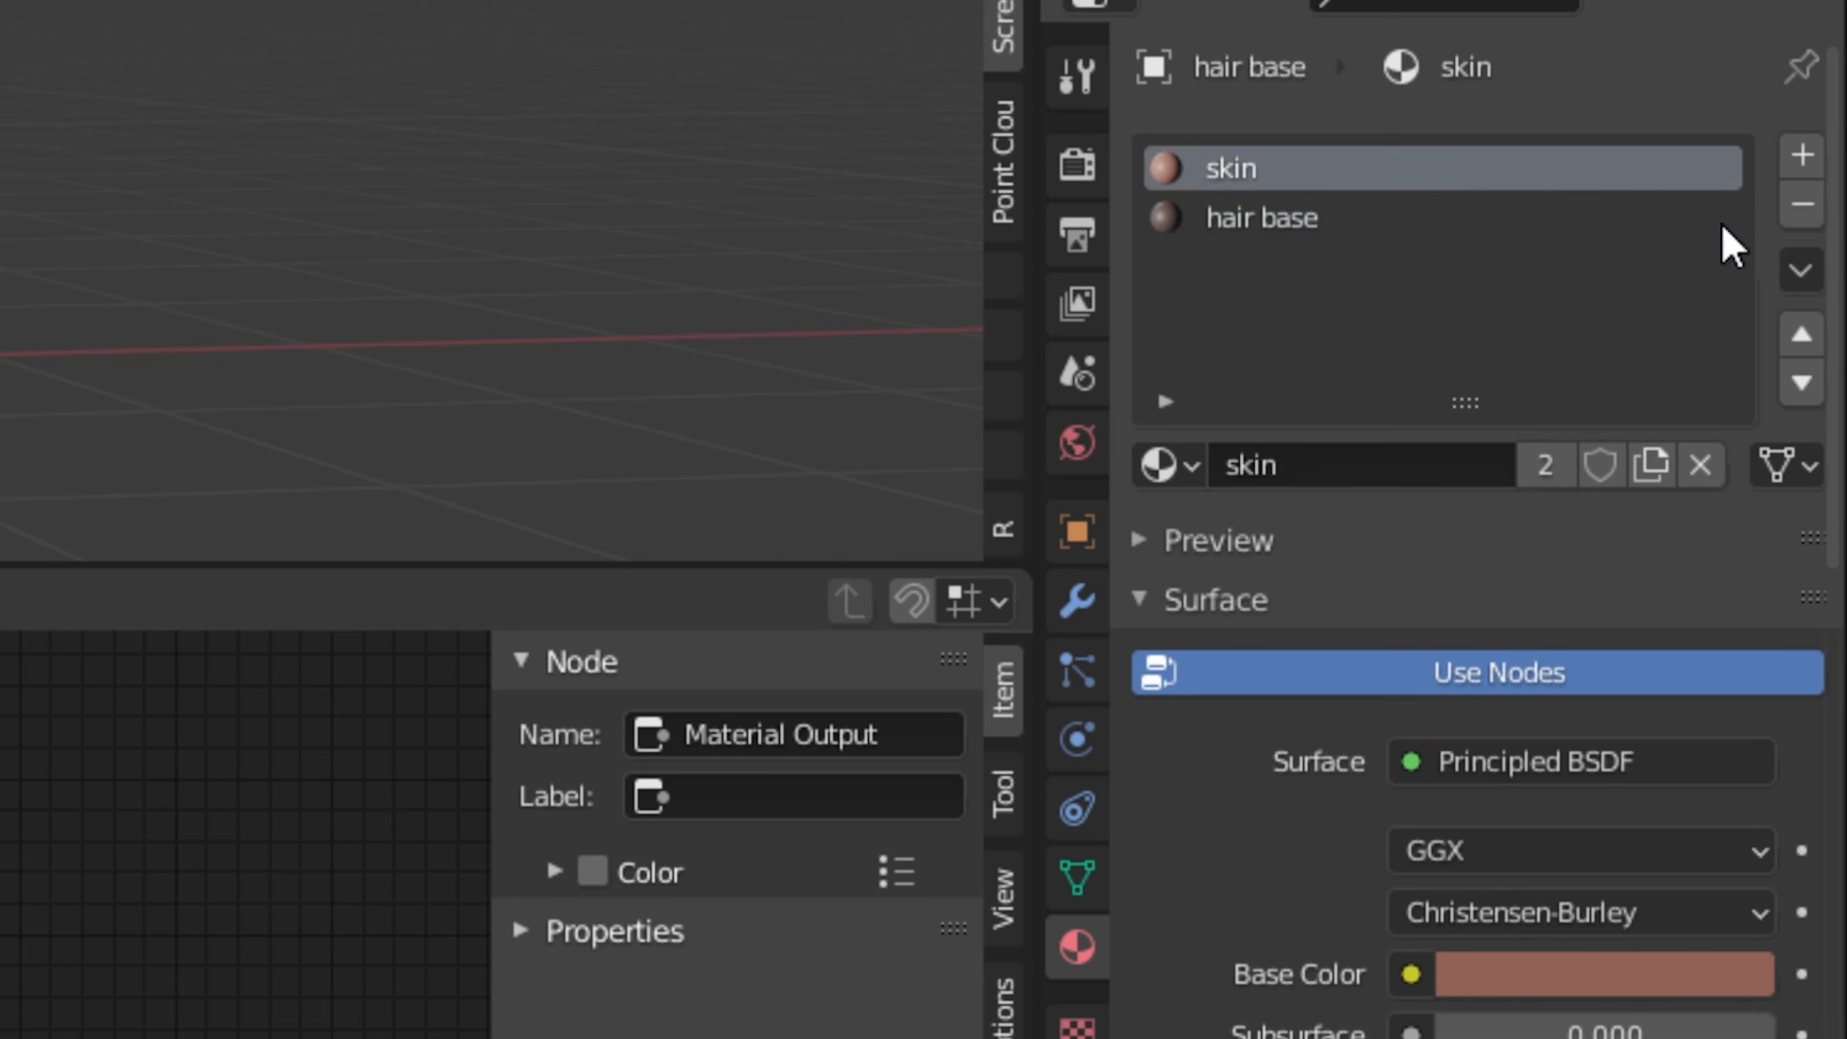
left_click(1807, 213)
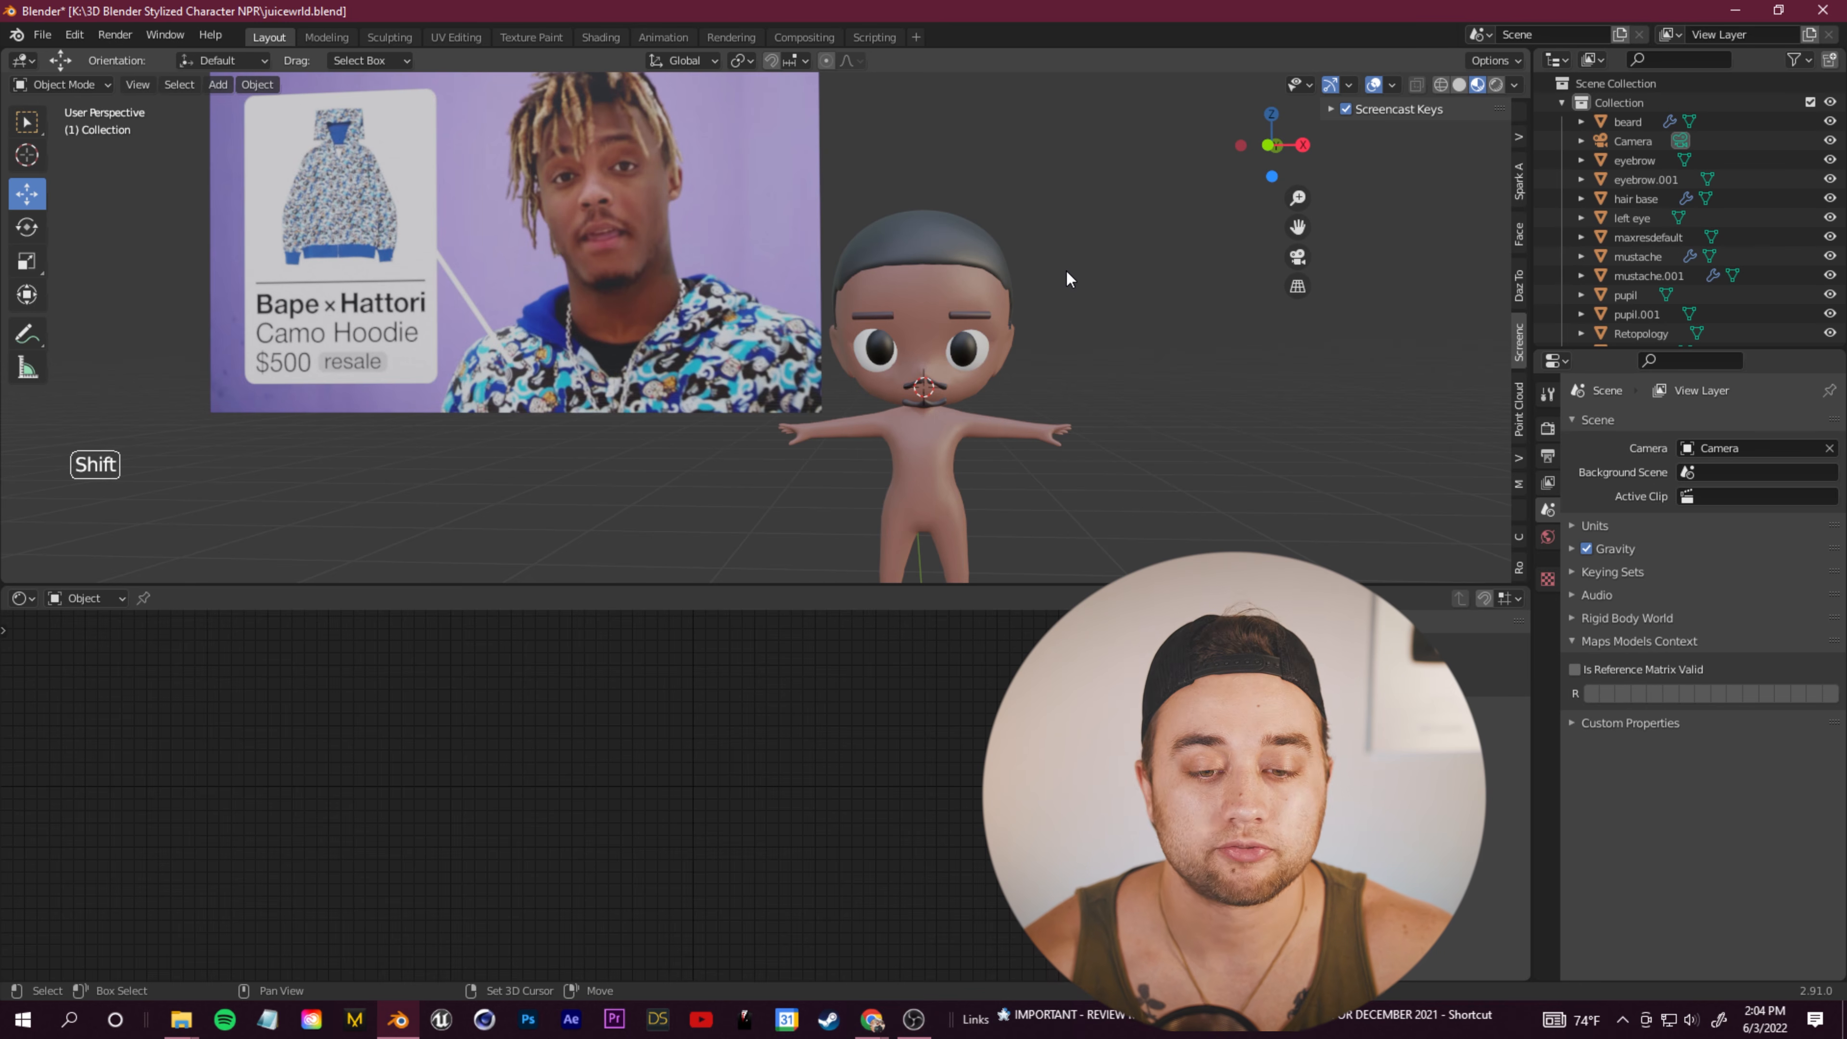
Step: Add a cylinder beside the head and scale it to about 0.26 on all axes
key("shift+a")
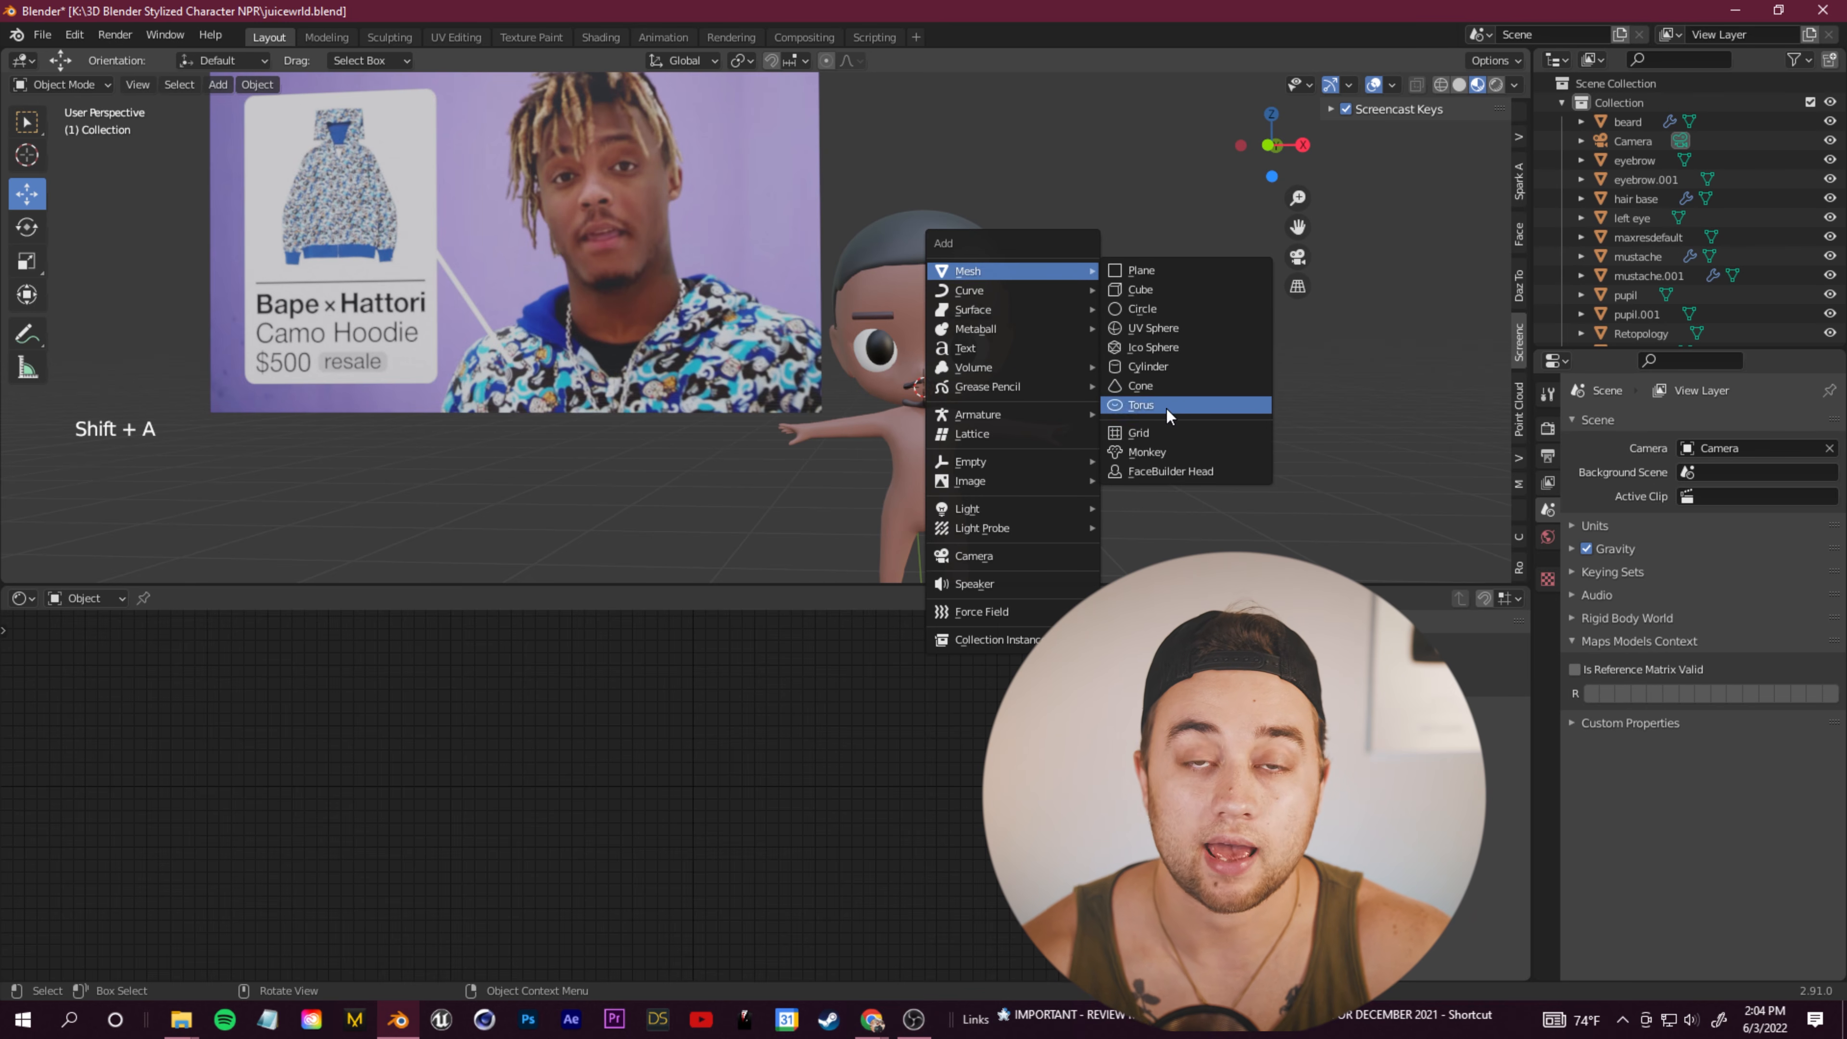
left_click(1172, 367)
scroll(994, 322, "down", 4)
key("s")
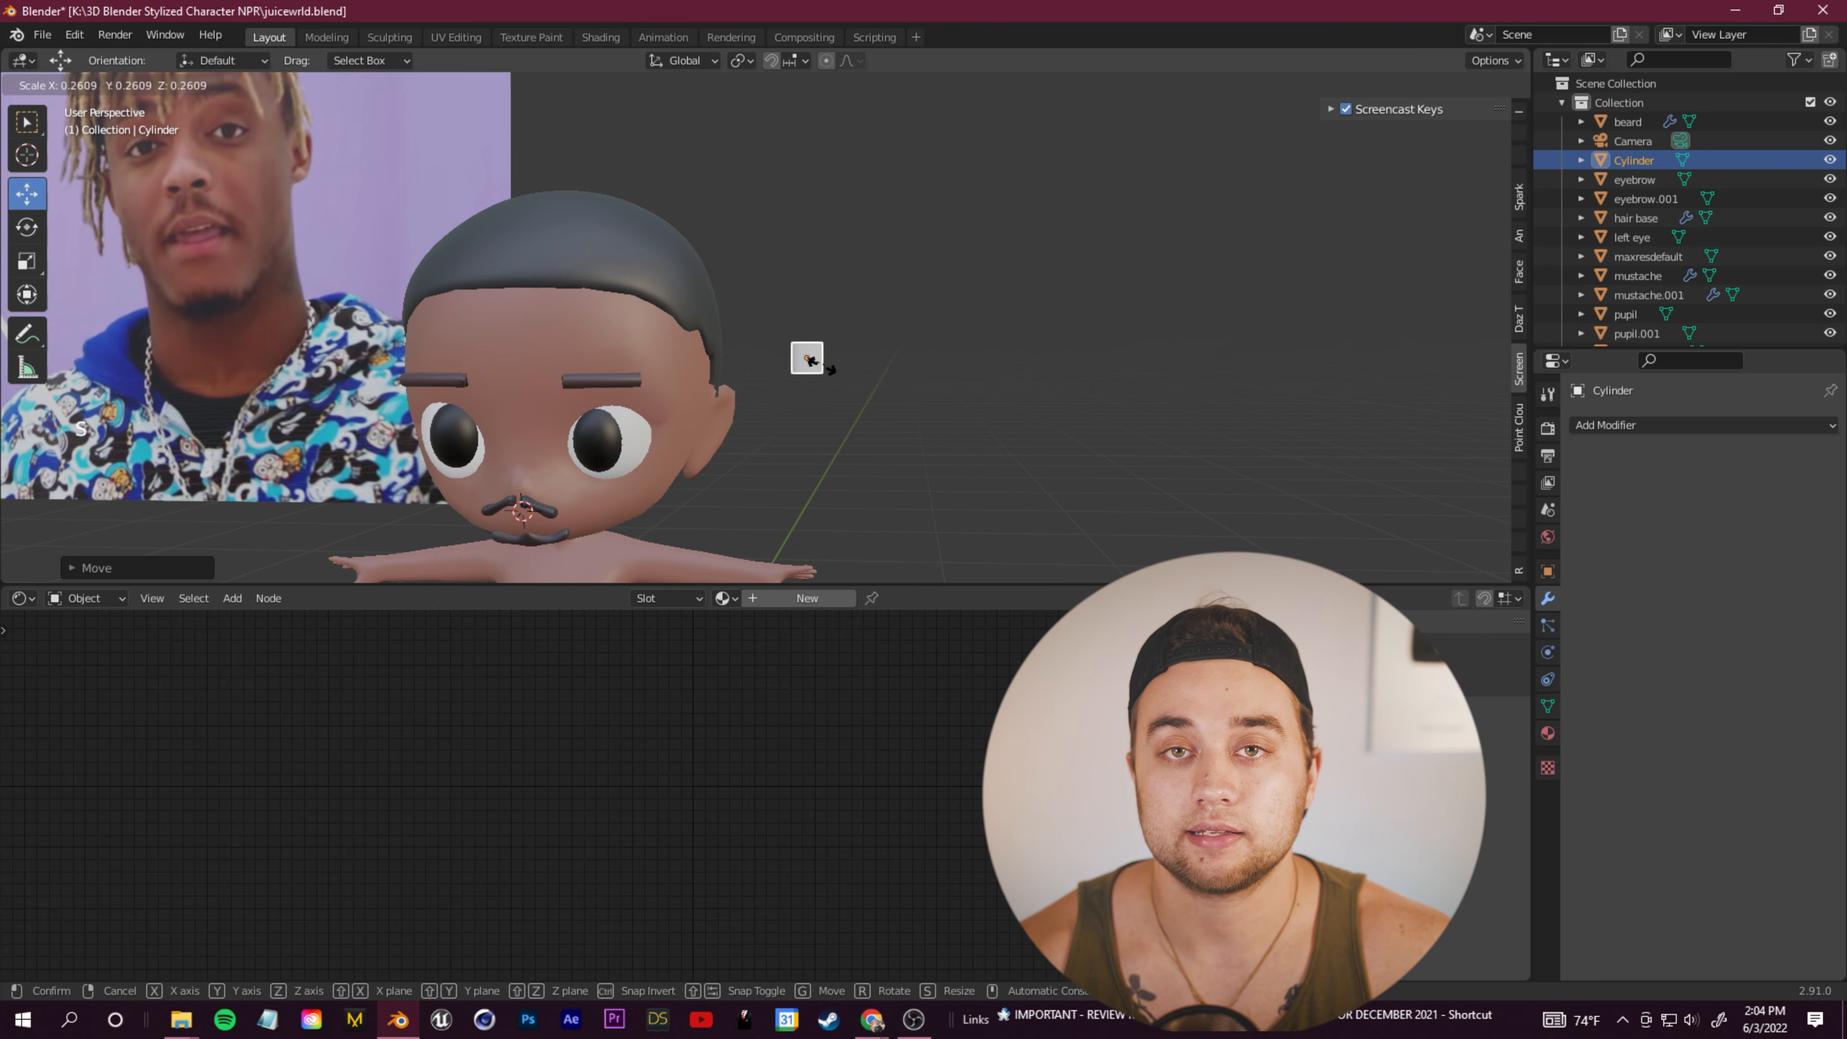
left_click(809, 359)
Step: In Edit Mode, extrude the cylinder's top face upward in four stacked sections to form a tall column
scroll(809, 359, "up", 3)
middle_click_drag(809, 359, 277, 209)
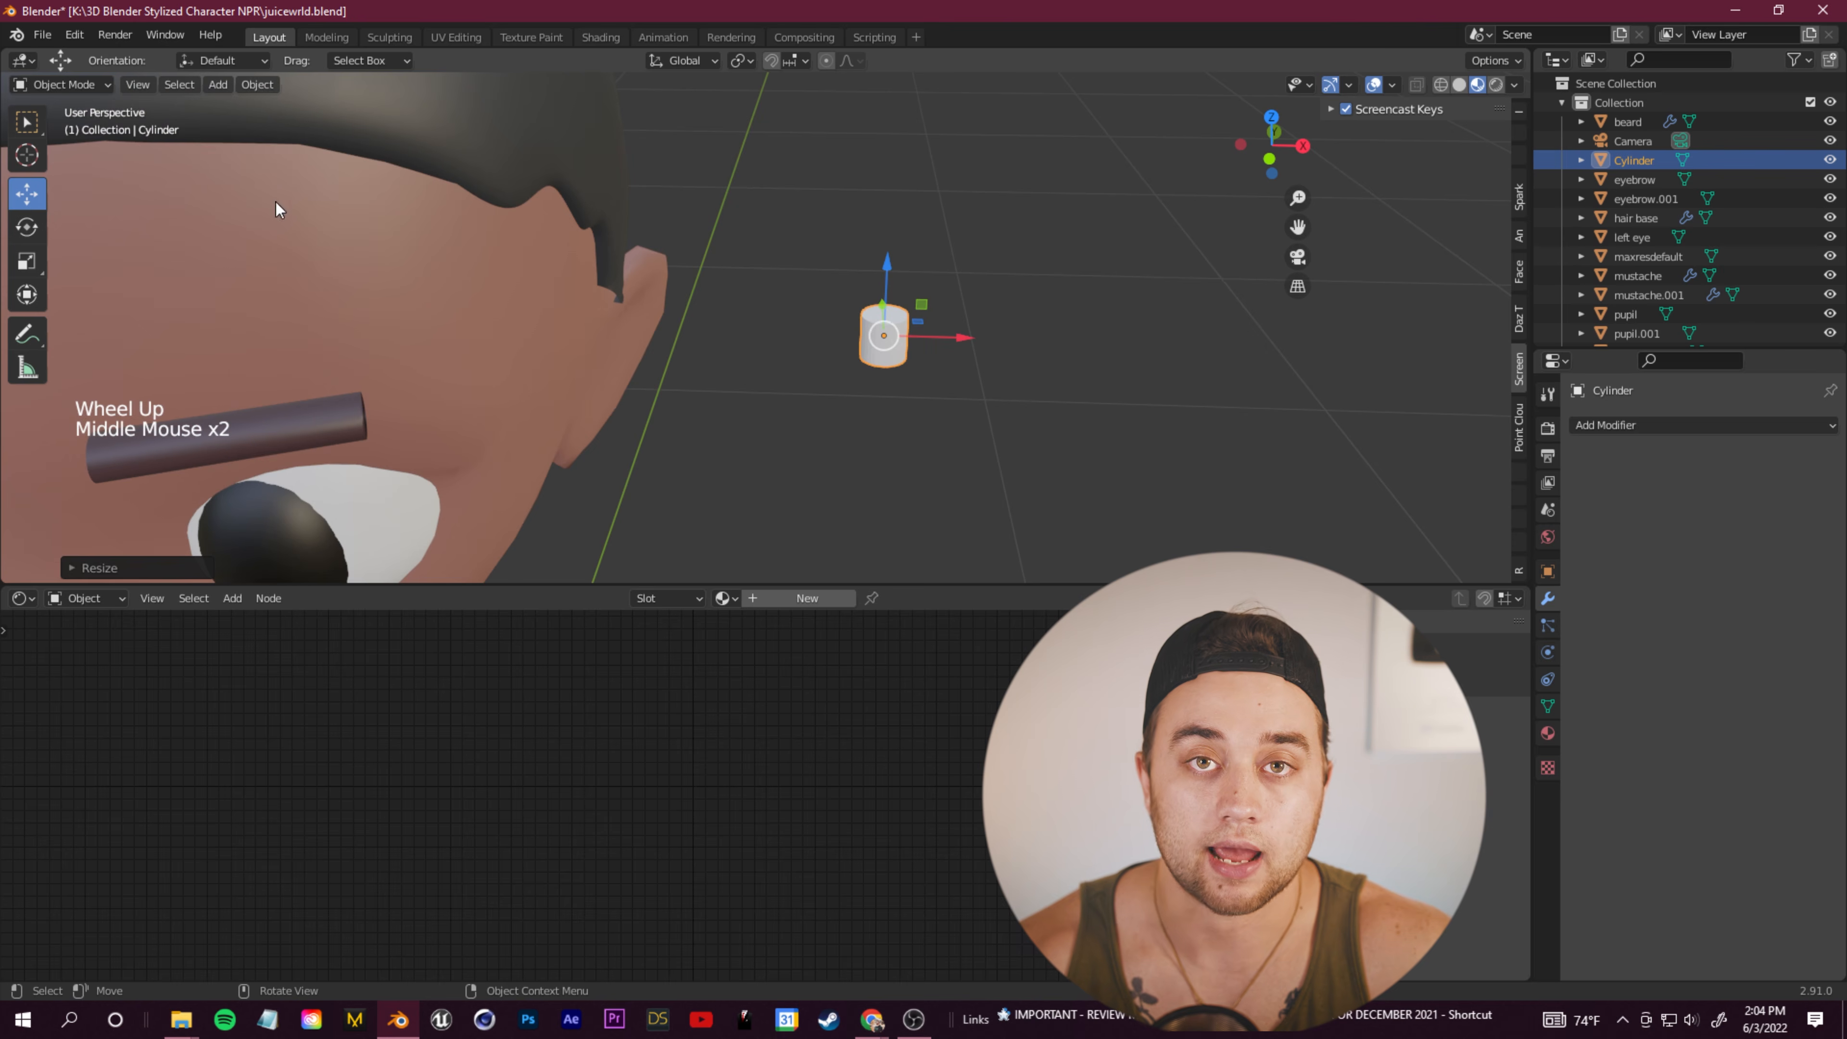
left_click(62, 128)
middle_click_drag(895, 350, 931, 375)
scroll(911, 368, "up", 3)
left_click(875, 359)
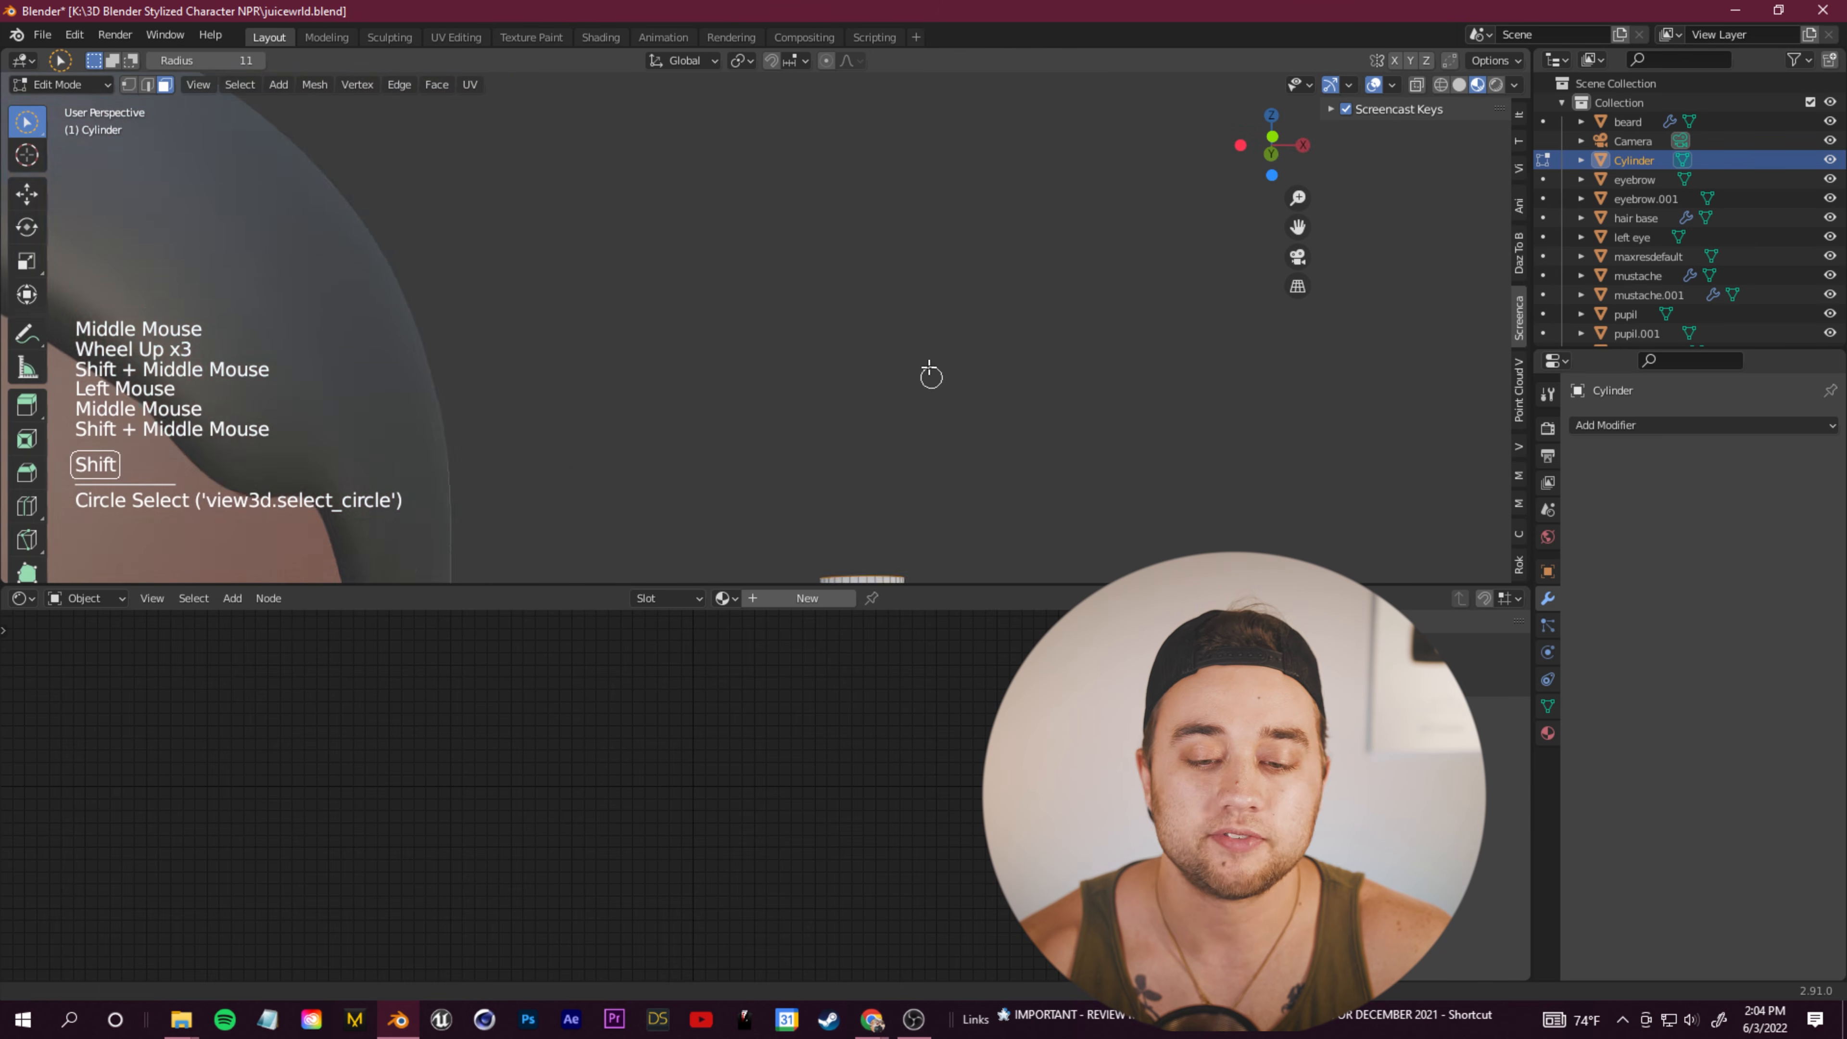
scroll(862, 241, "down", 3)
middle_click_drag(862, 241, 857, 296)
key("e")
middle_click_drag(823, 101, 930, 321, "shift")
scroll(870, 433, "down", 3)
scroll(870, 433, "up", 3)
scroll(924, 318, "down", 2)
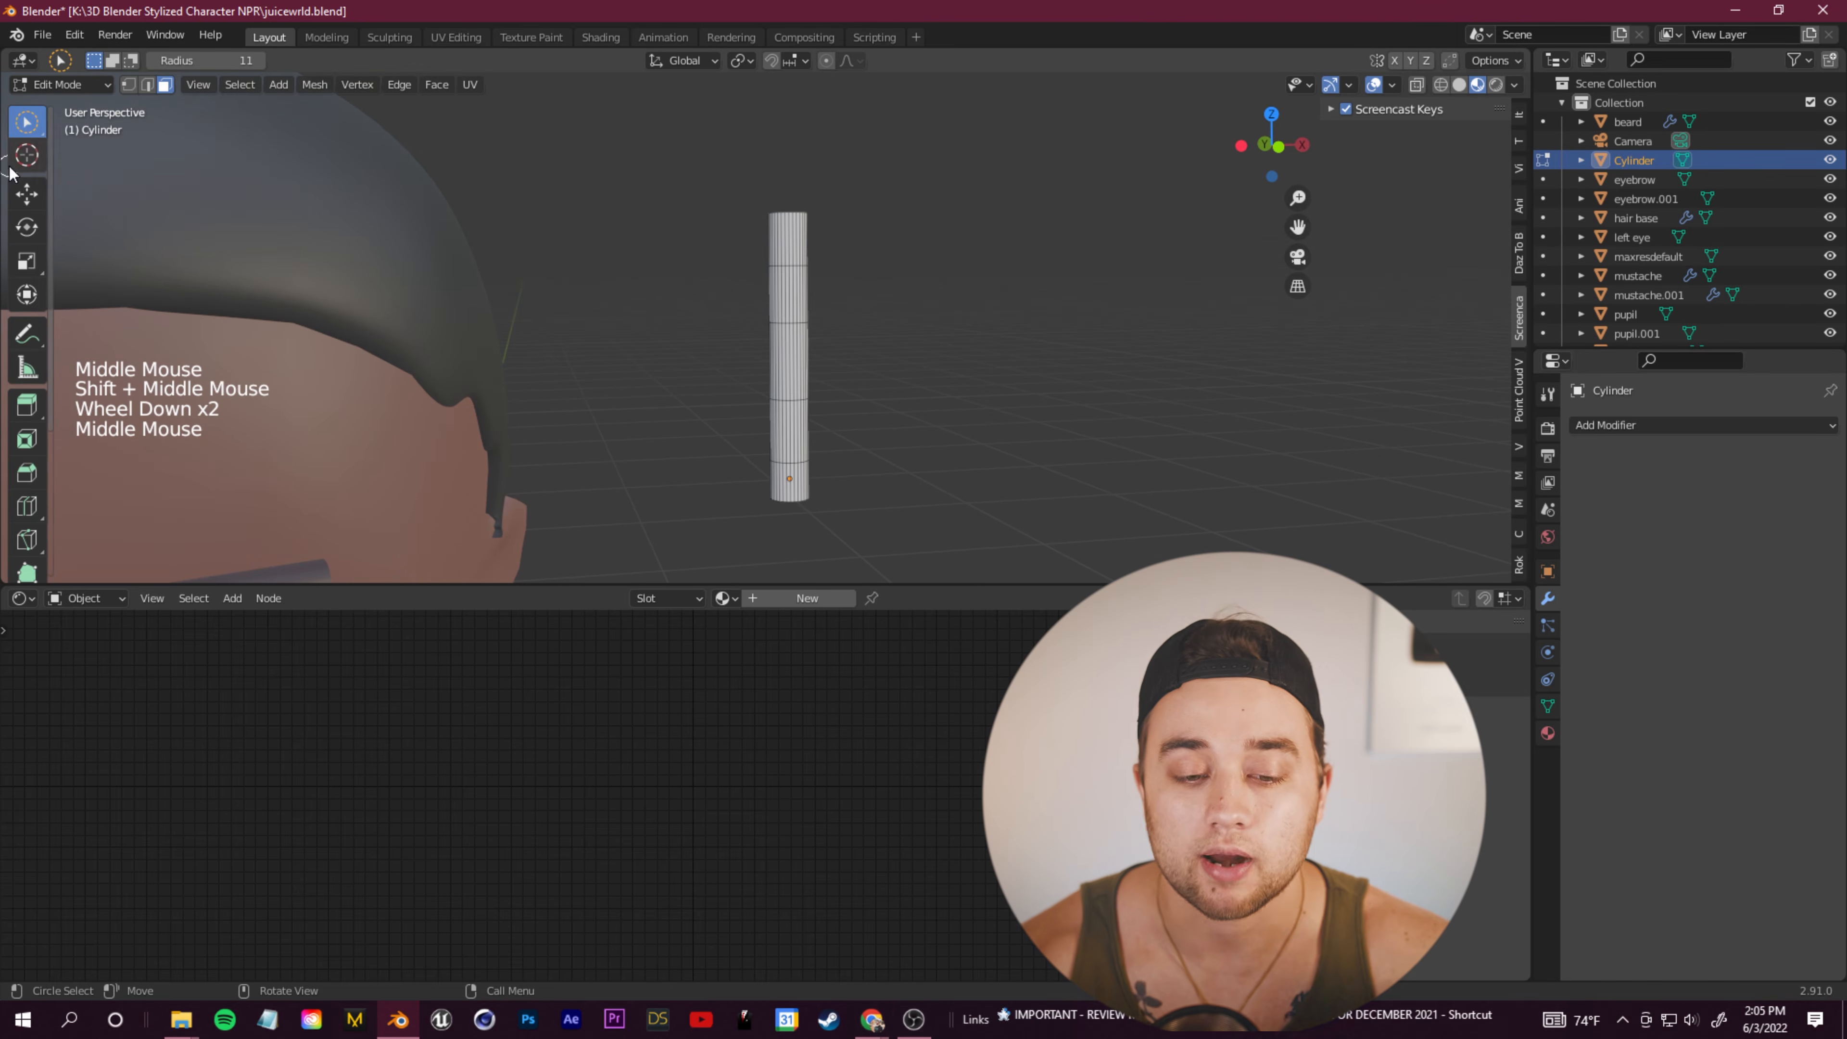
Step: Switch the column to Sculpt Mode and flare its upper section with the Grab brush to start a hair strand
left_click(69, 85)
left_click(60, 107)
middle_click_drag(886, 390, 807, 407)
left_click(70, 85)
left_click(76, 147)
scroll(816, 355, "up", 4)
mouse_move(804, 271)
left_mouse_down()
mouse_move(821, 268)
mouse_move(736, 268)
left_mouse_up()
scroll(891, 437, "down", 3)
scroll(891, 437, "up", 2)
Step: Reshape the strand's lower end with the Grab brush from several angles, undoing one misplaced stroke
left_click_drag(763, 399, 712, 411)
middle_click_drag(712, 411, 734, 429)
key("ctrl+z")
left_click_drag(735, 429, 740, 434)
middle_click_drag(740, 434, 713, 454)
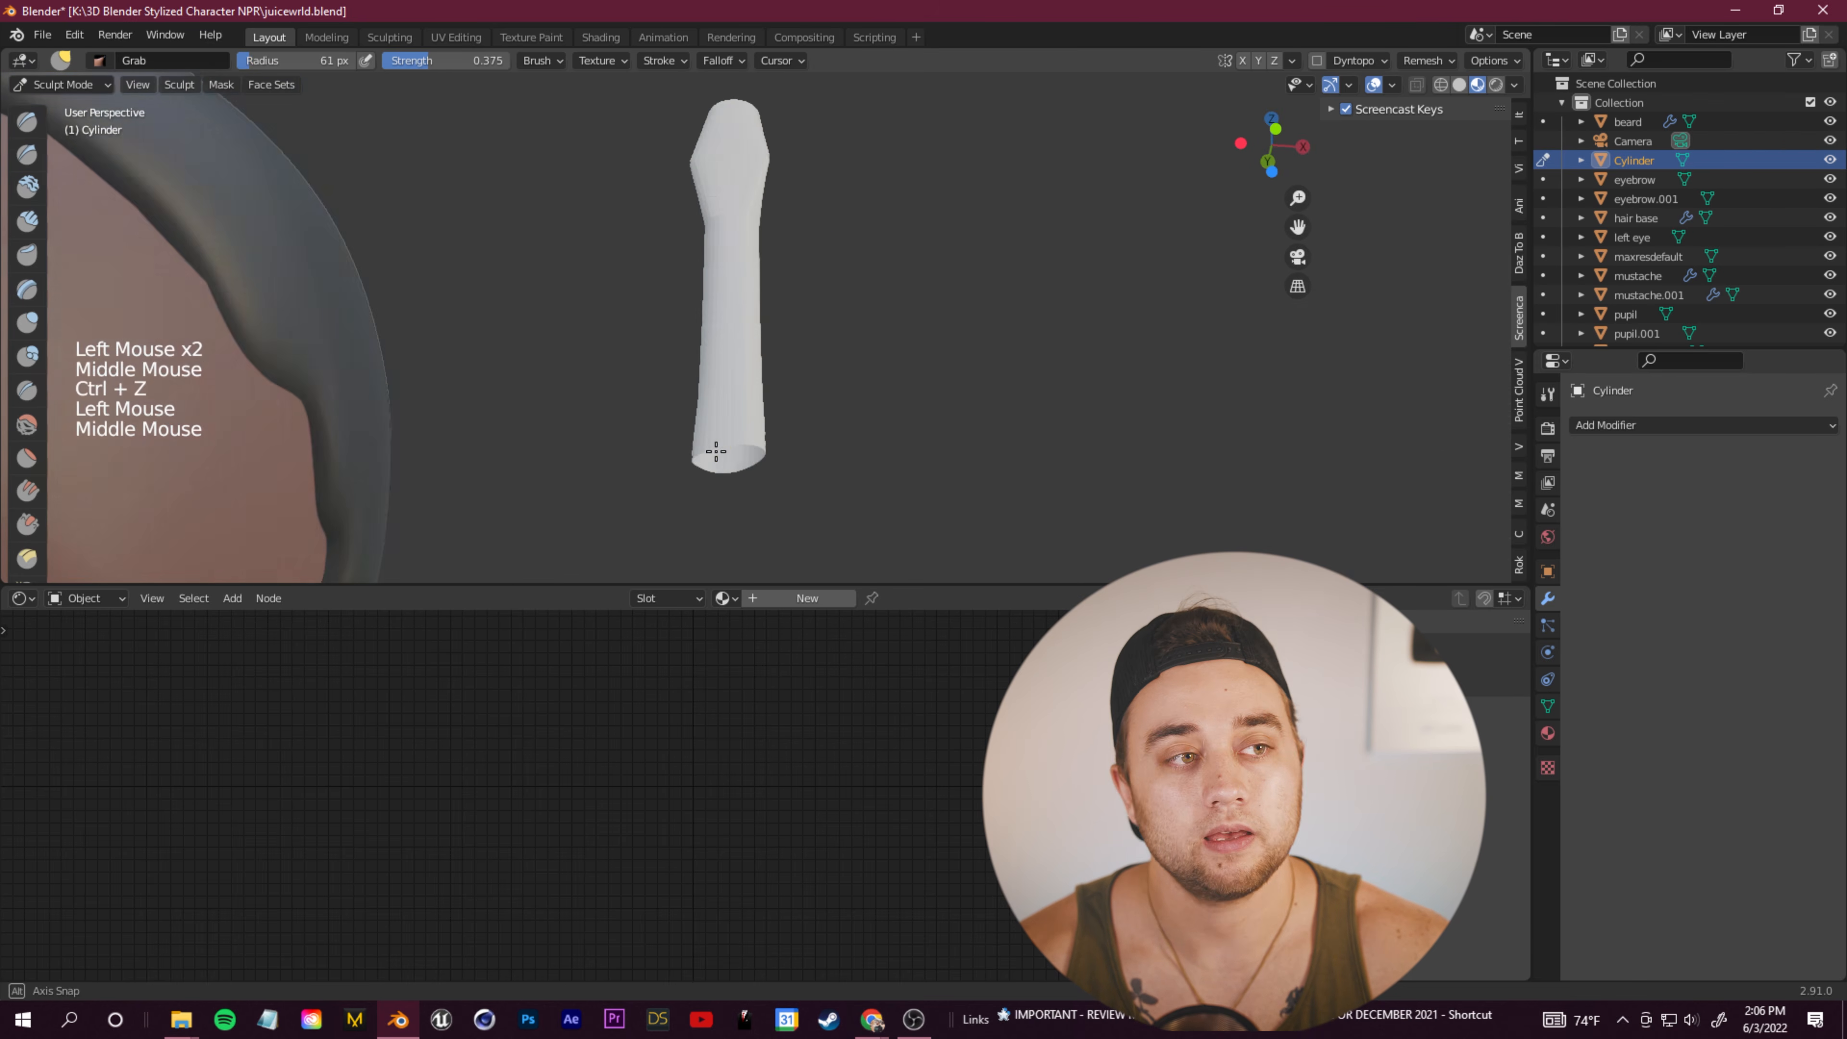
left_click_drag(692, 437, 687, 438)
left_click_drag(735, 426, 738, 425)
middle_click_drag(738, 424, 720, 390)
left_click_drag(720, 389, 718, 380)
middle_click_drag(733, 359, 771, 342)
scroll(771, 342, "down", 4, "shift")
scroll(771, 342, "down", 2)
middle_click_drag(772, 342, 814, 356)
middle_click_drag(815, 357, 868, 366, "shift")
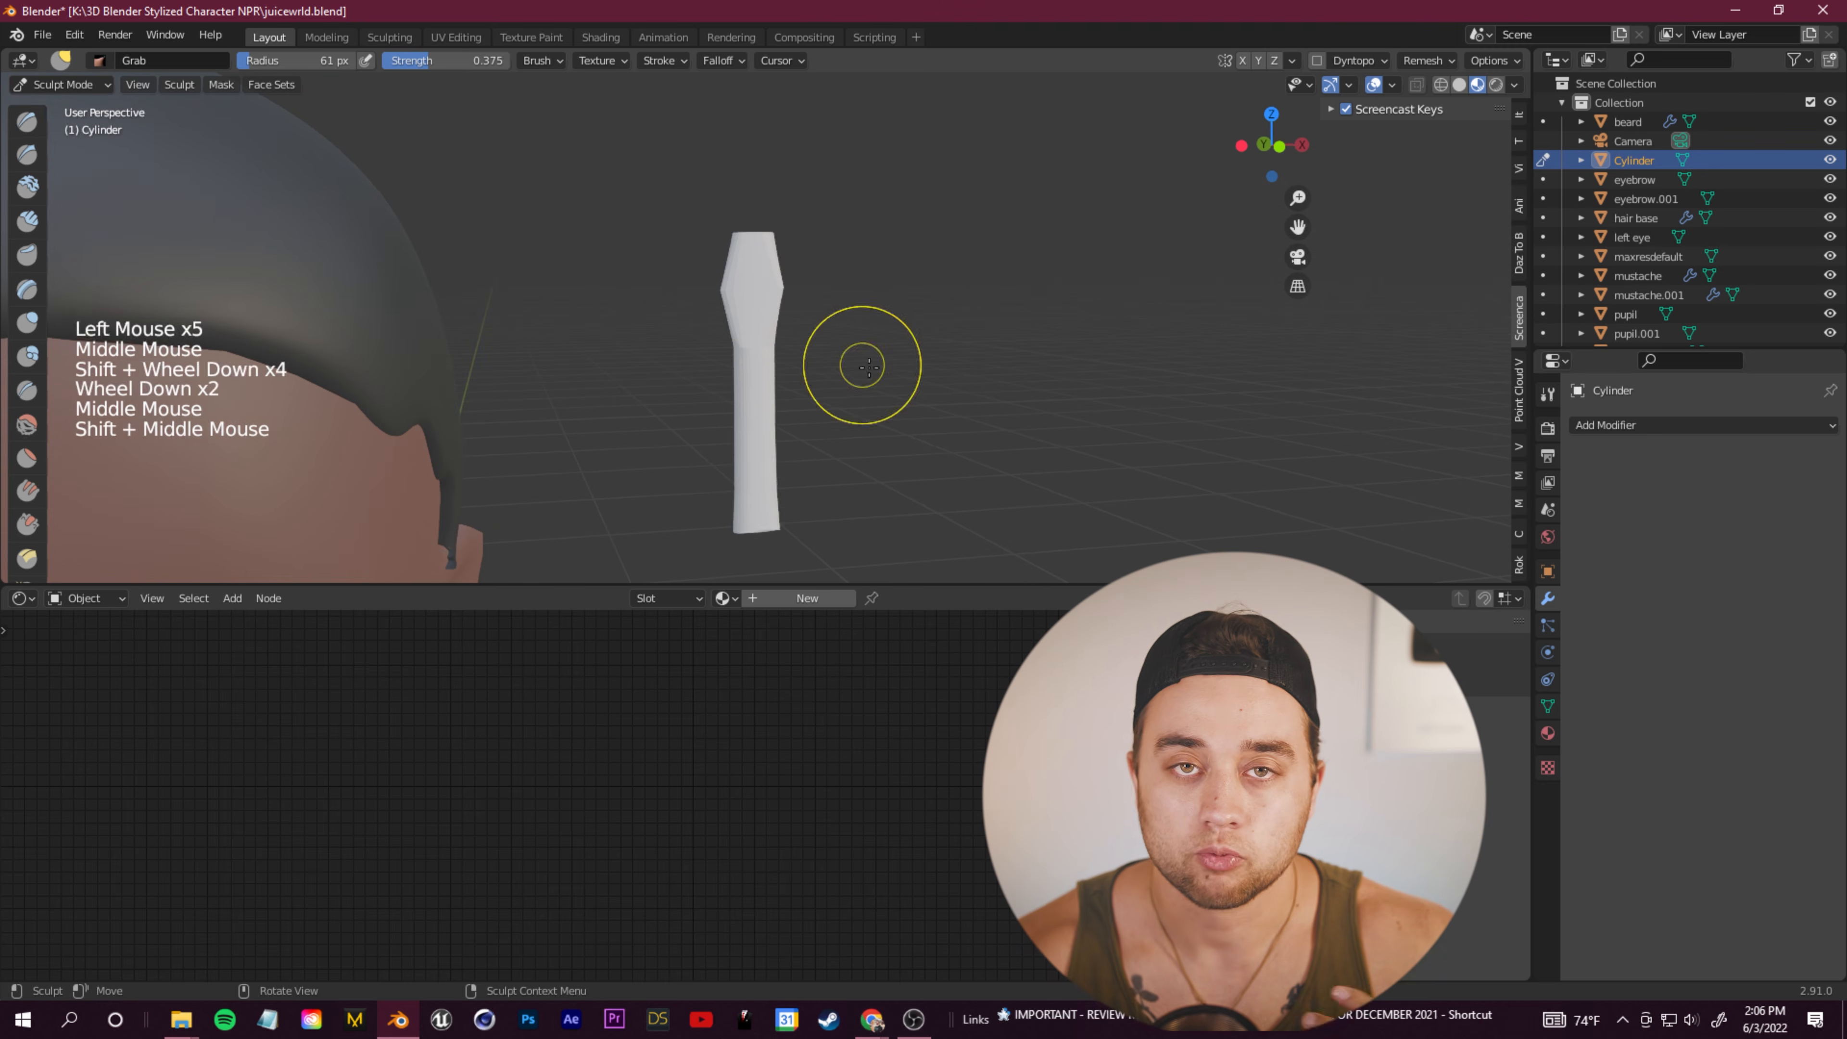
left_click_drag(718, 530, 716, 532)
middle_click_drag(800, 502, 807, 451)
left_click_drag(741, 520, 746, 516)
middle_click_drag(786, 495, 779, 472)
left_click_drag(760, 511, 779, 512)
Step: Bend the strand's upper end and adjust its curve with the Grab brush, comparing it against the head and reference image
middle_click_drag(1076, 408, 836, 349)
middle_click_drag(837, 349, 655, 305, "shift")
left_click_drag(607, 291, 604, 300)
mouse_move(603, 300)
middle_mouse_down()
mouse_move(558, 271)
mouse_move(786, 263)
middle_mouse_up()
left_click_drag(822, 273, 833, 269)
middle_click_drag(872, 291, 986, 331)
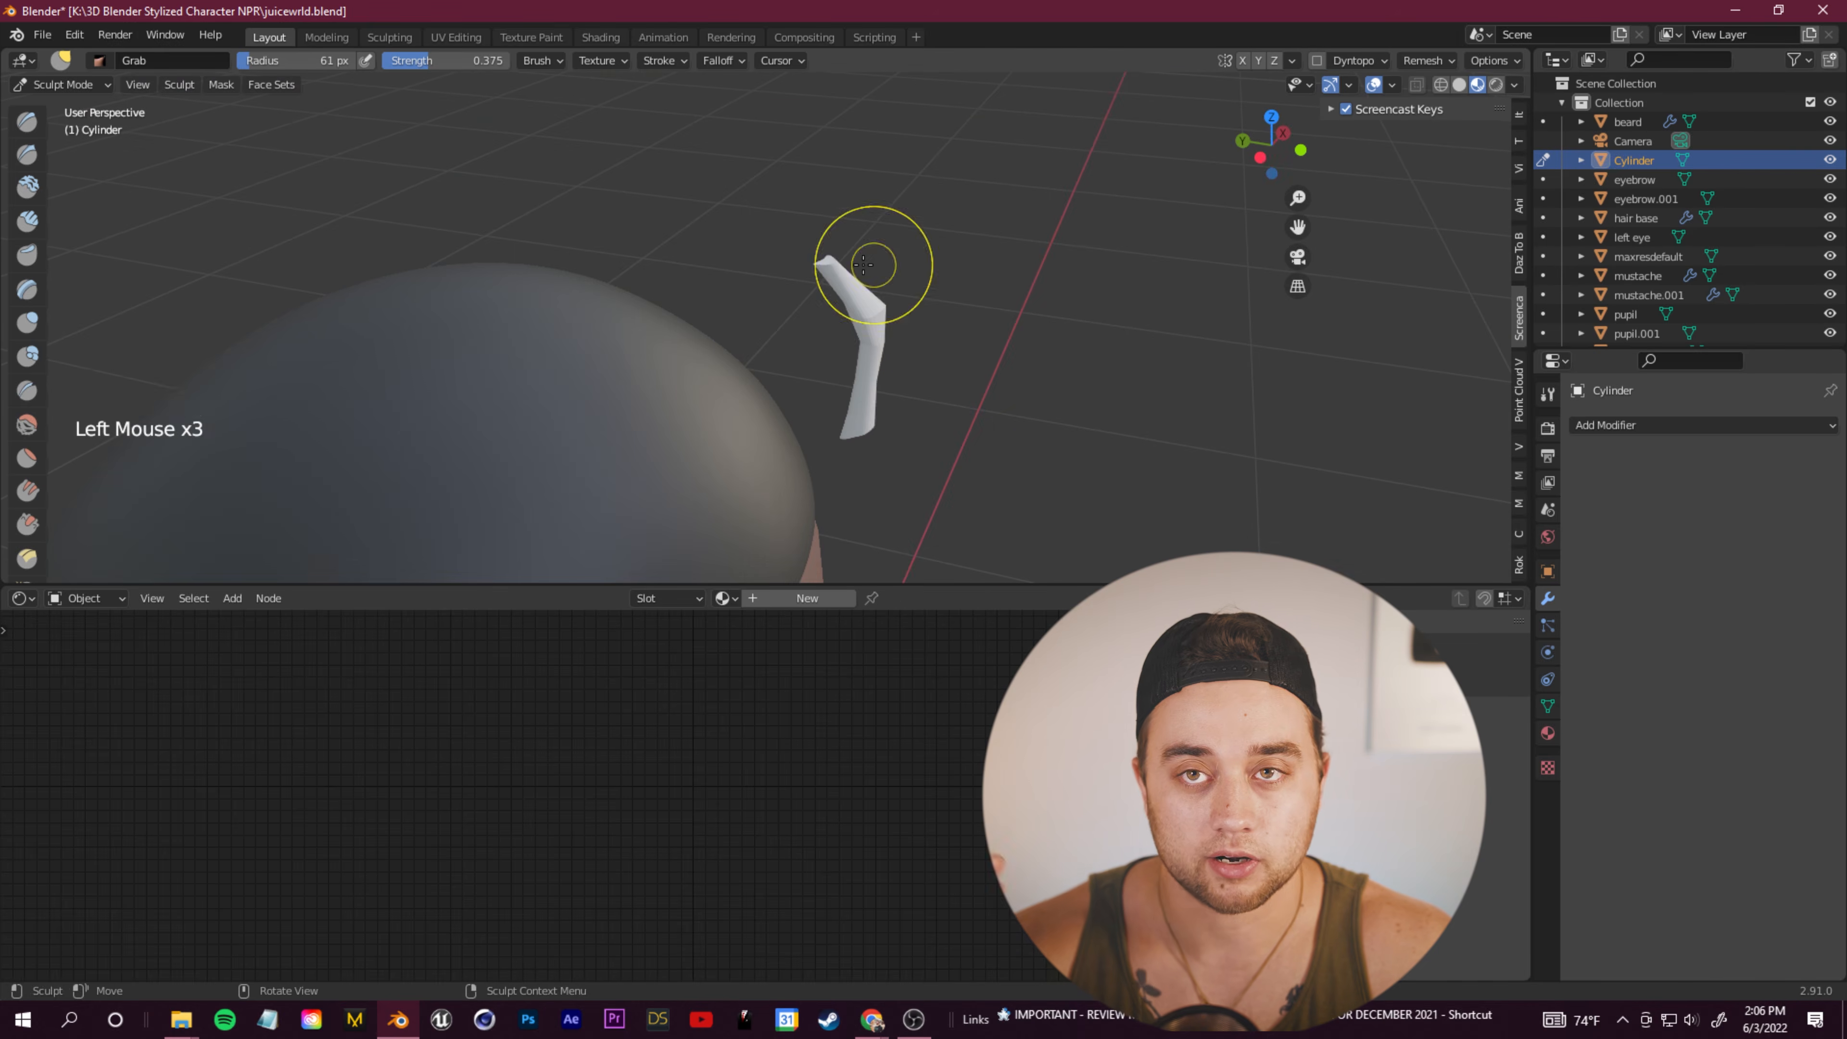
middle_click_drag(881, 258, 741, 291)
left_click_drag(800, 240, 789, 244)
middle_click_drag(945, 291, 869, 264)
left_click_drag(786, 368, 796, 371)
mouse_move(800, 371)
middle_mouse_down()
mouse_move(981, 342)
mouse_move(945, 291)
middle_mouse_up()
scroll(945, 291, "down", 3)
middle_click_drag(883, 413, 852, 413)
scroll(852, 412, "down", 4)
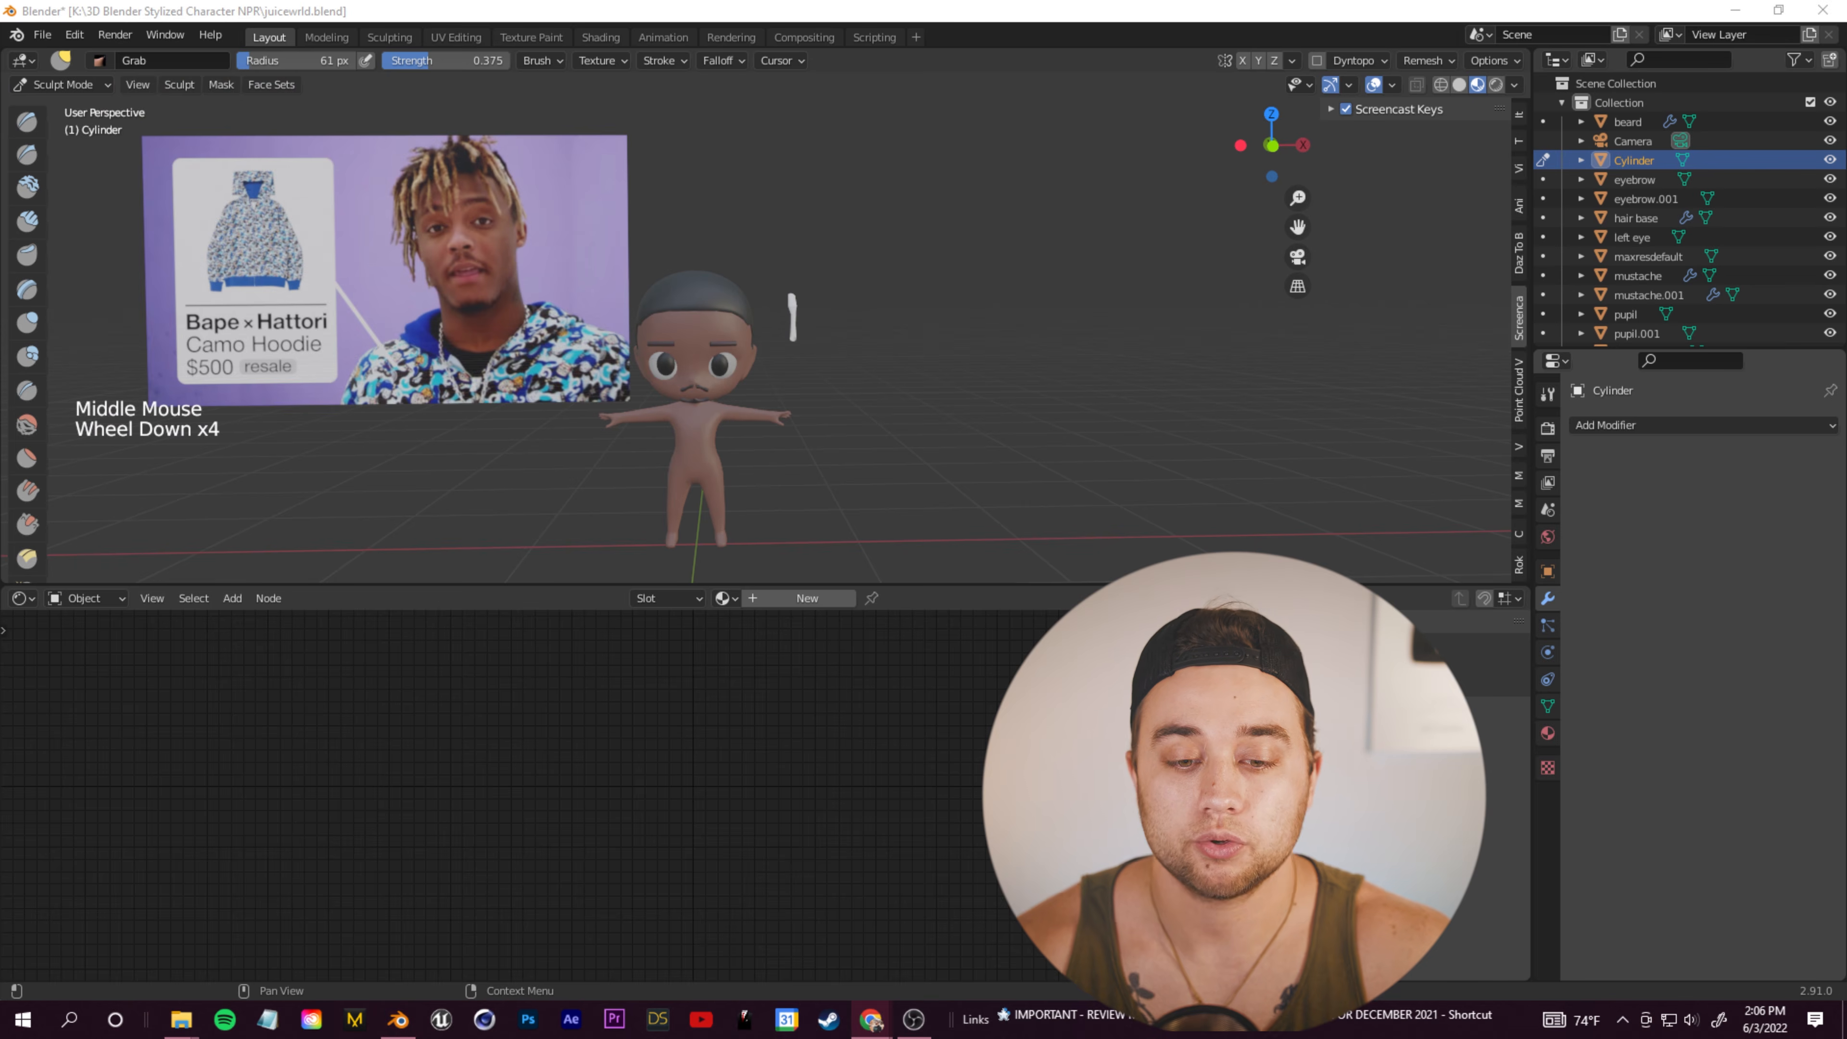
scroll(701, 322, "up", 5)
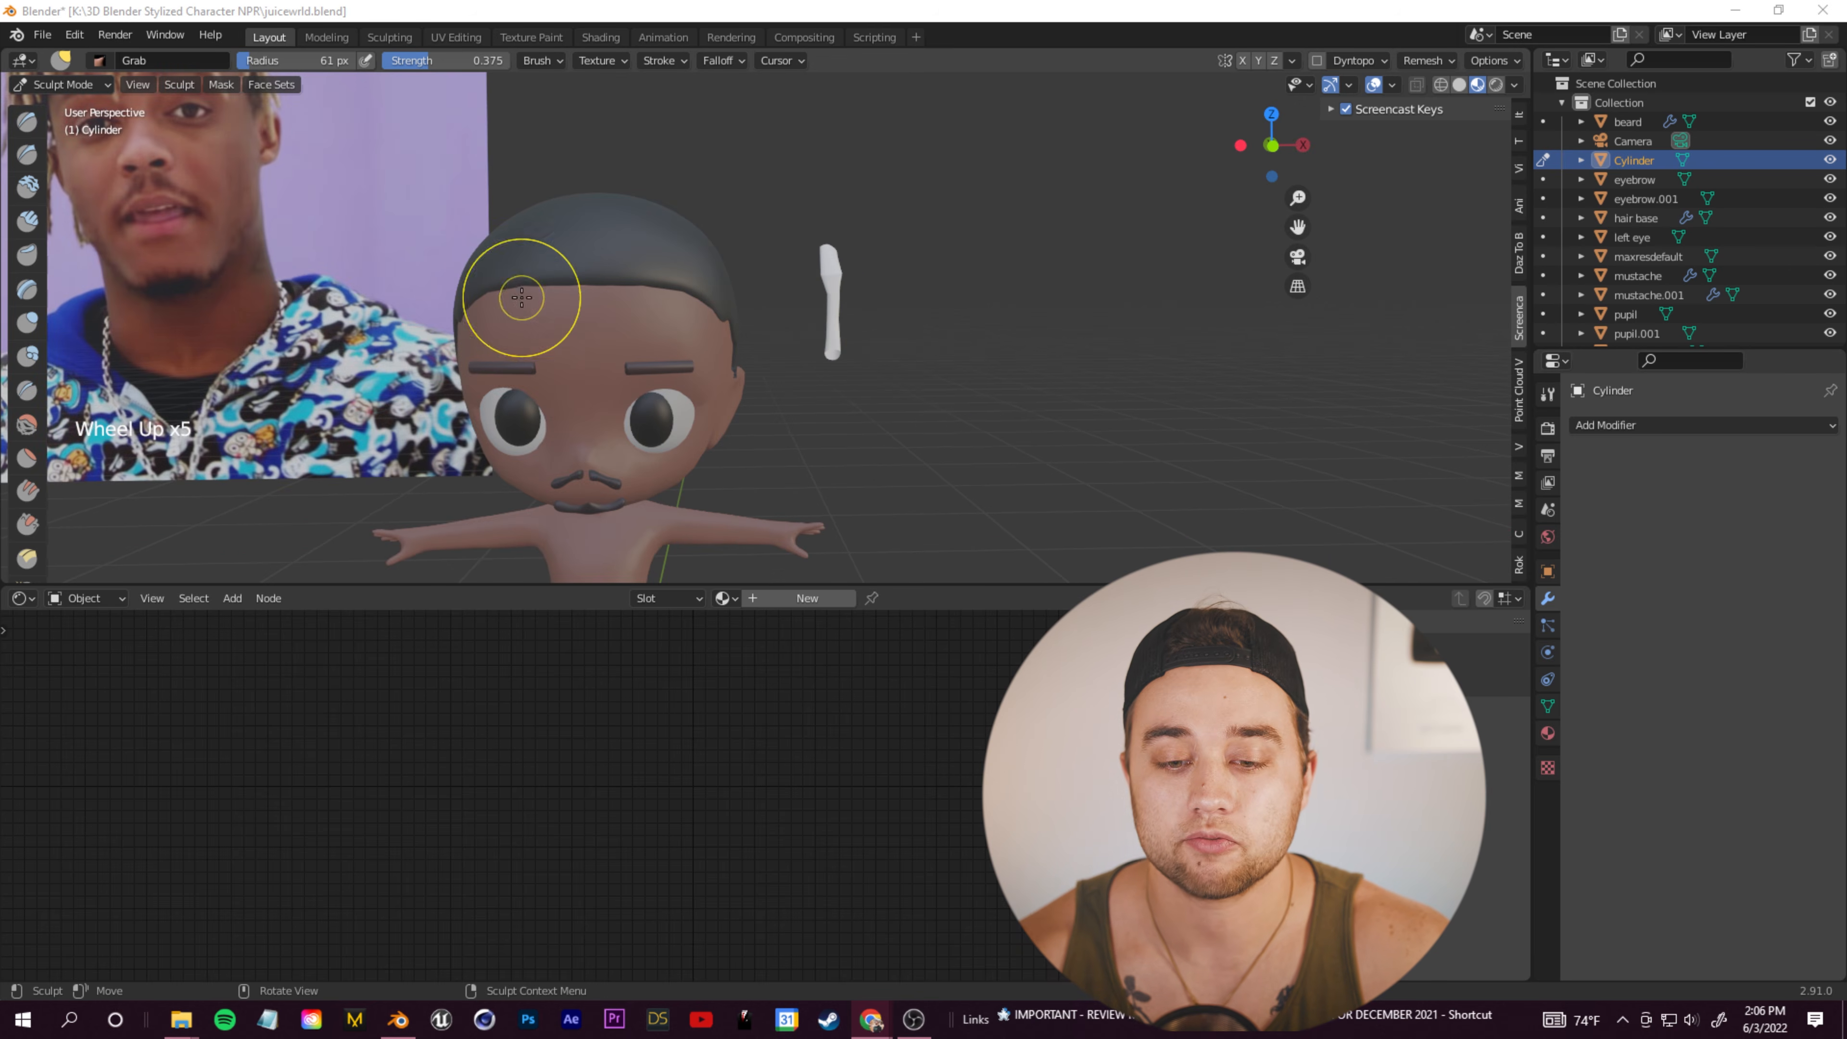
Step: Switch to Object Mode and move the white cylinder strand over to the character's forehead
scroll(1340, 227, "down", 3)
scroll(64, 92, "up", 2)
left_click_drag(26, 86, 58, 105)
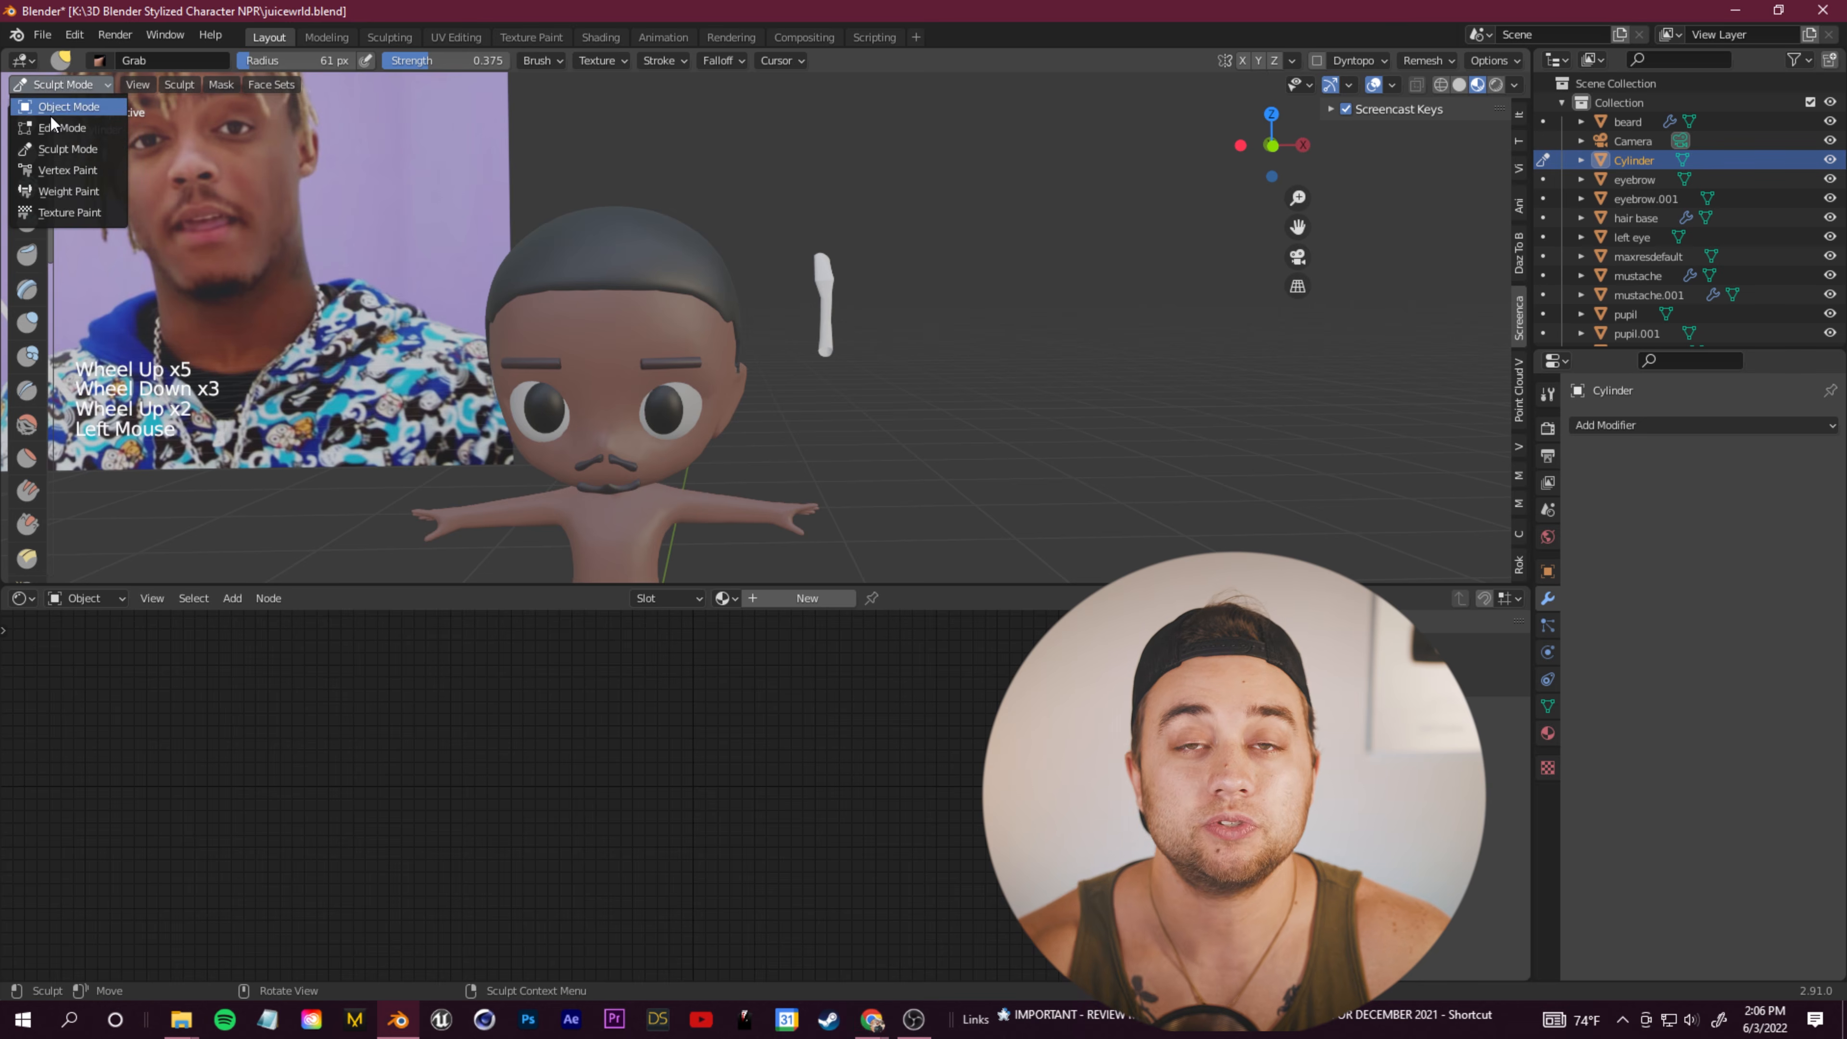
key("g")
left_click(582, 335)
middle_click_drag(581, 334, 769, 462)
left_click(727, 349)
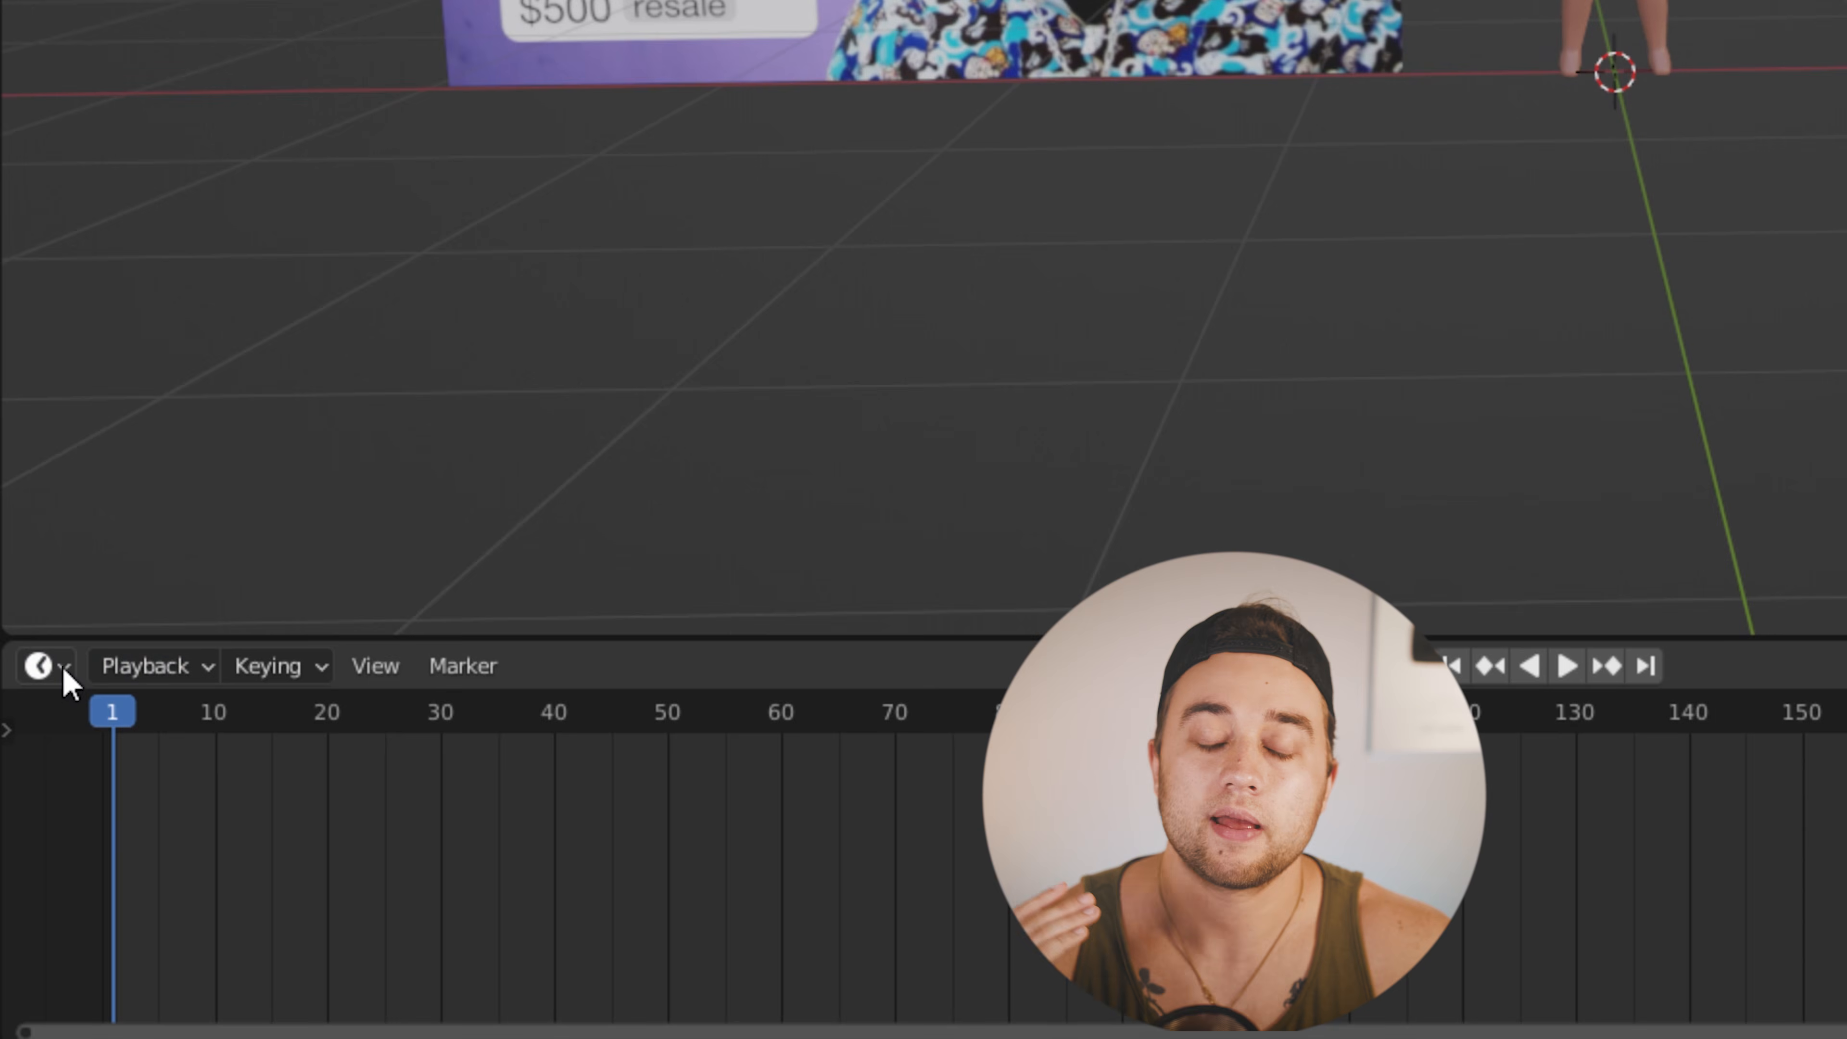
Step: Turn the timeline area into a Shader Editor and give the dread a new material named "dread hair color"
left_click(64, 670)
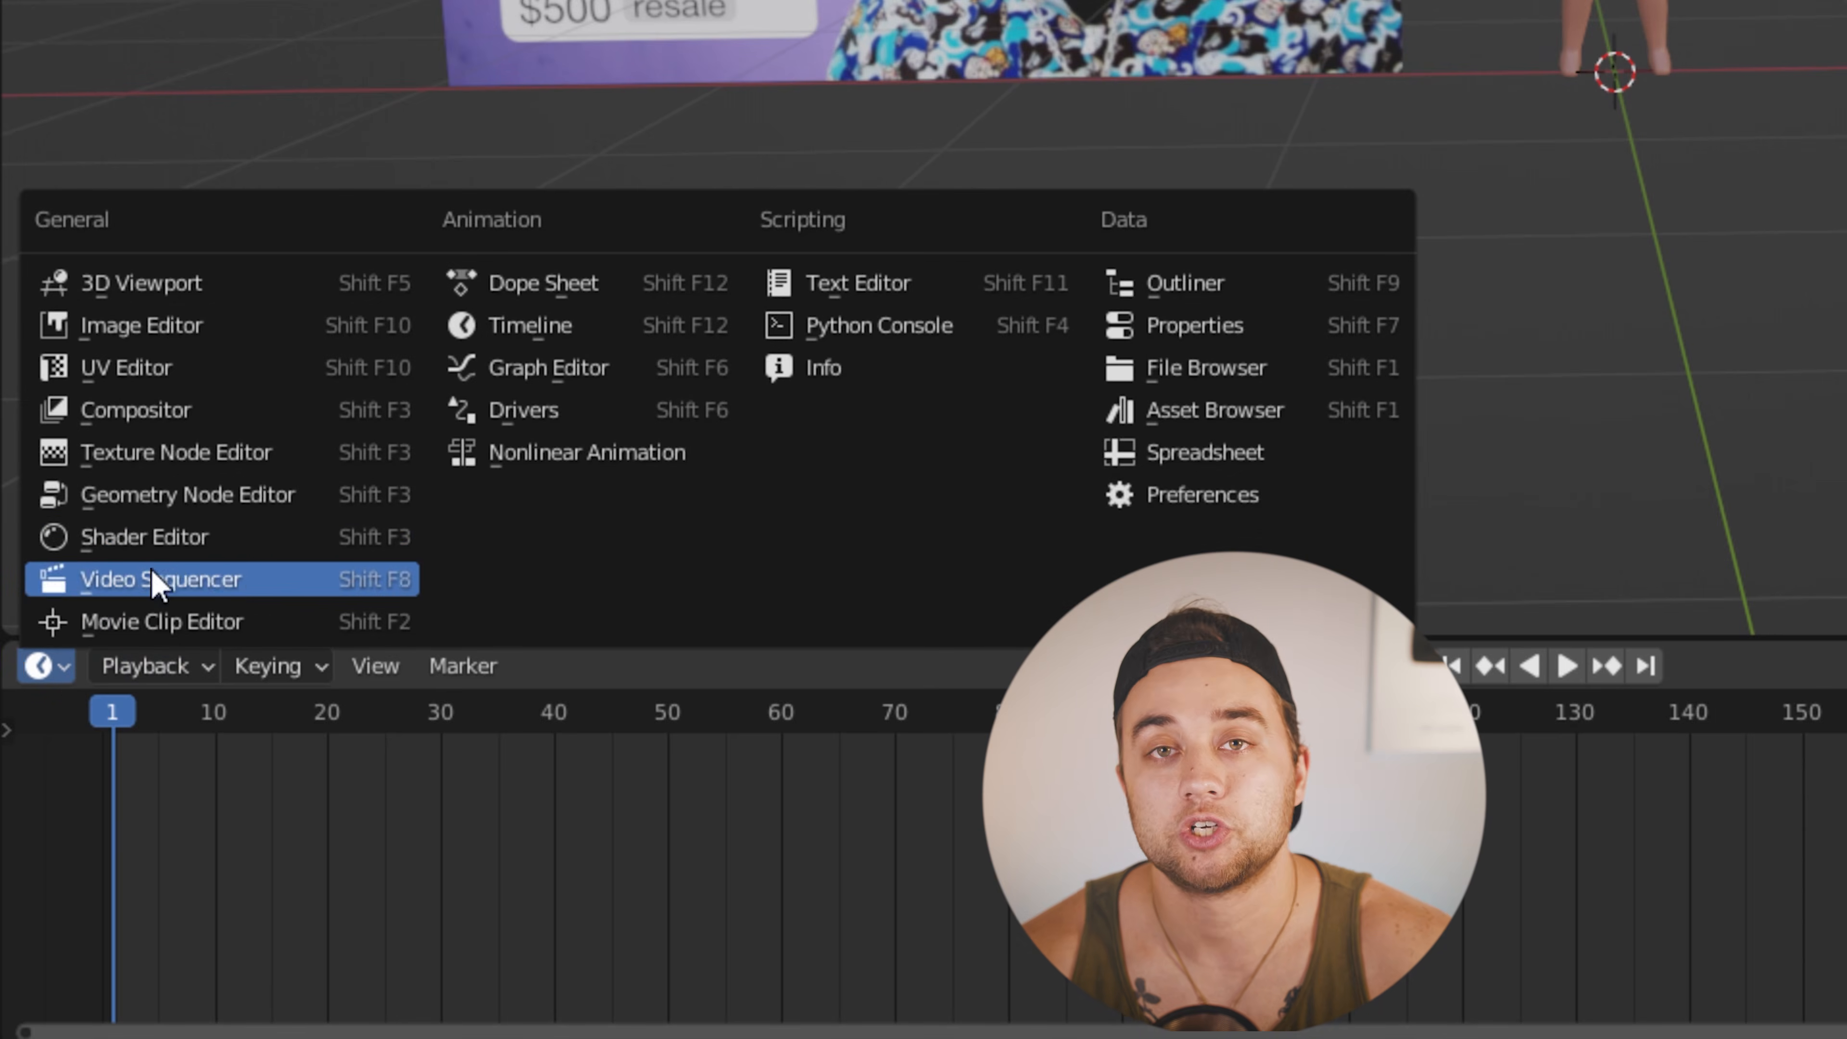
left_click(193, 543)
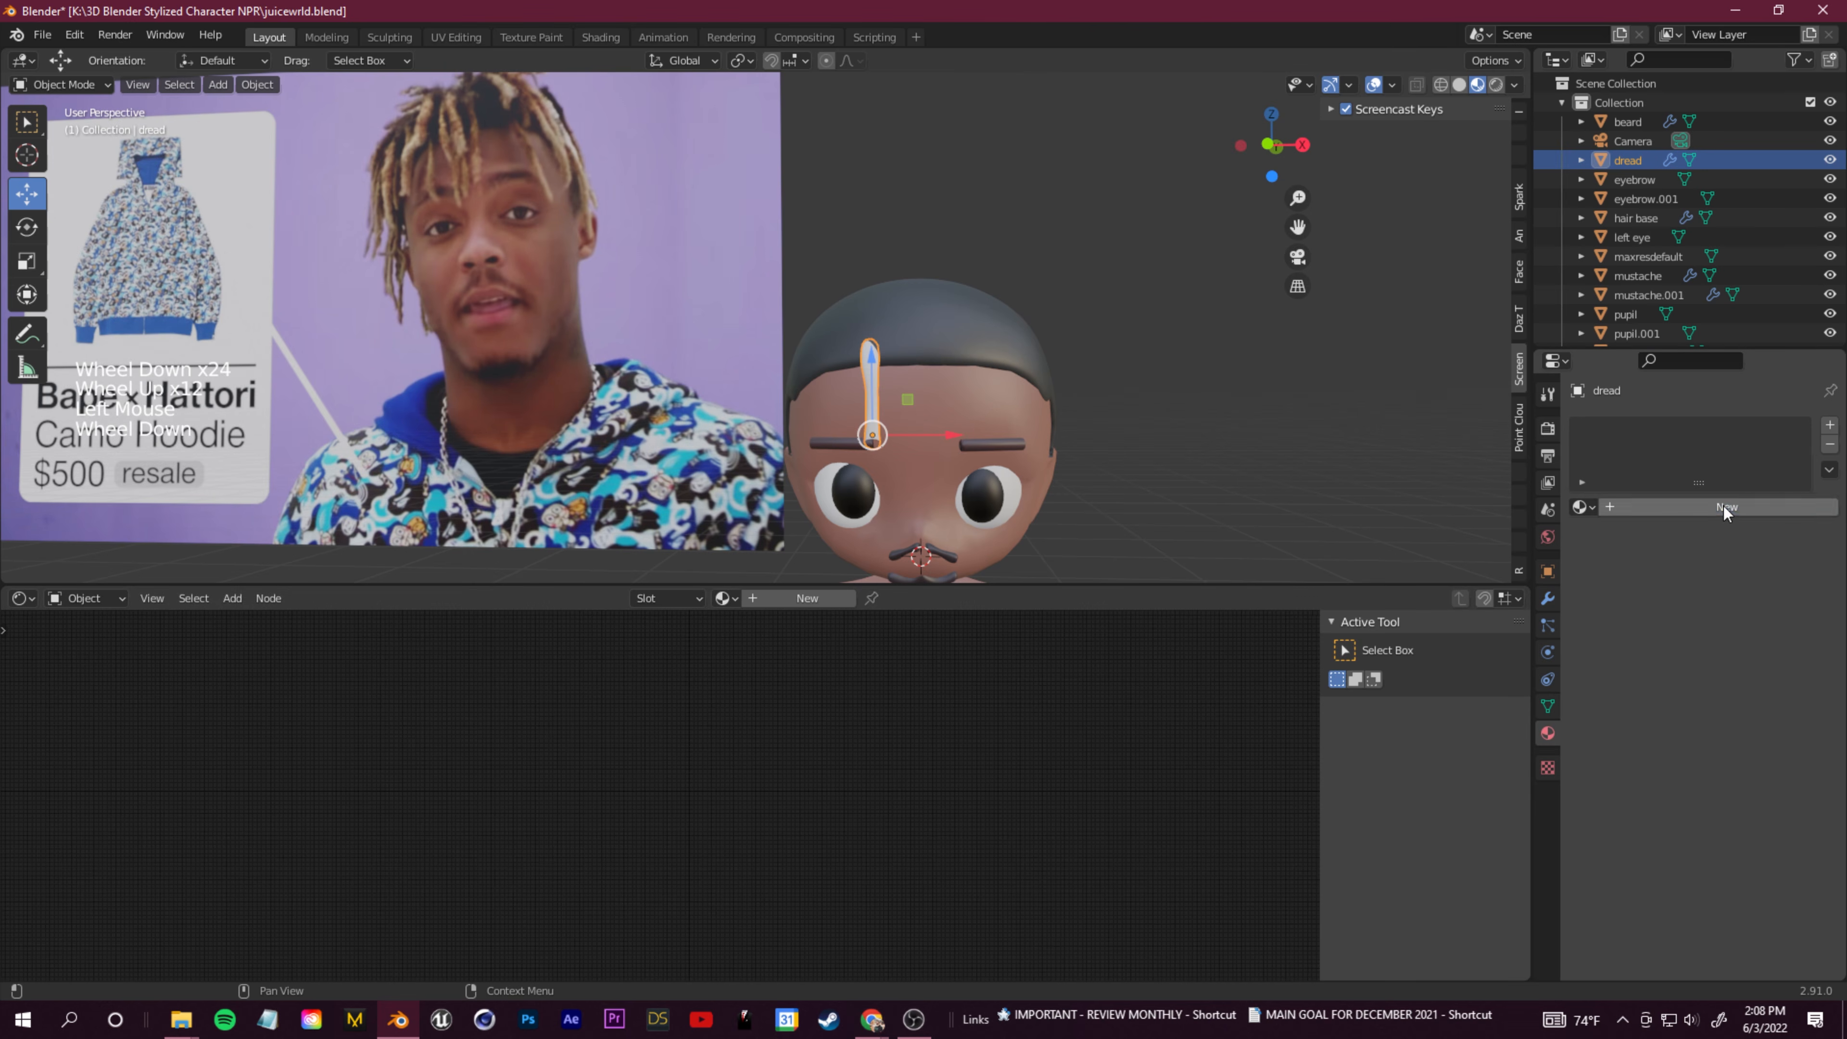
left_click(1726, 507)
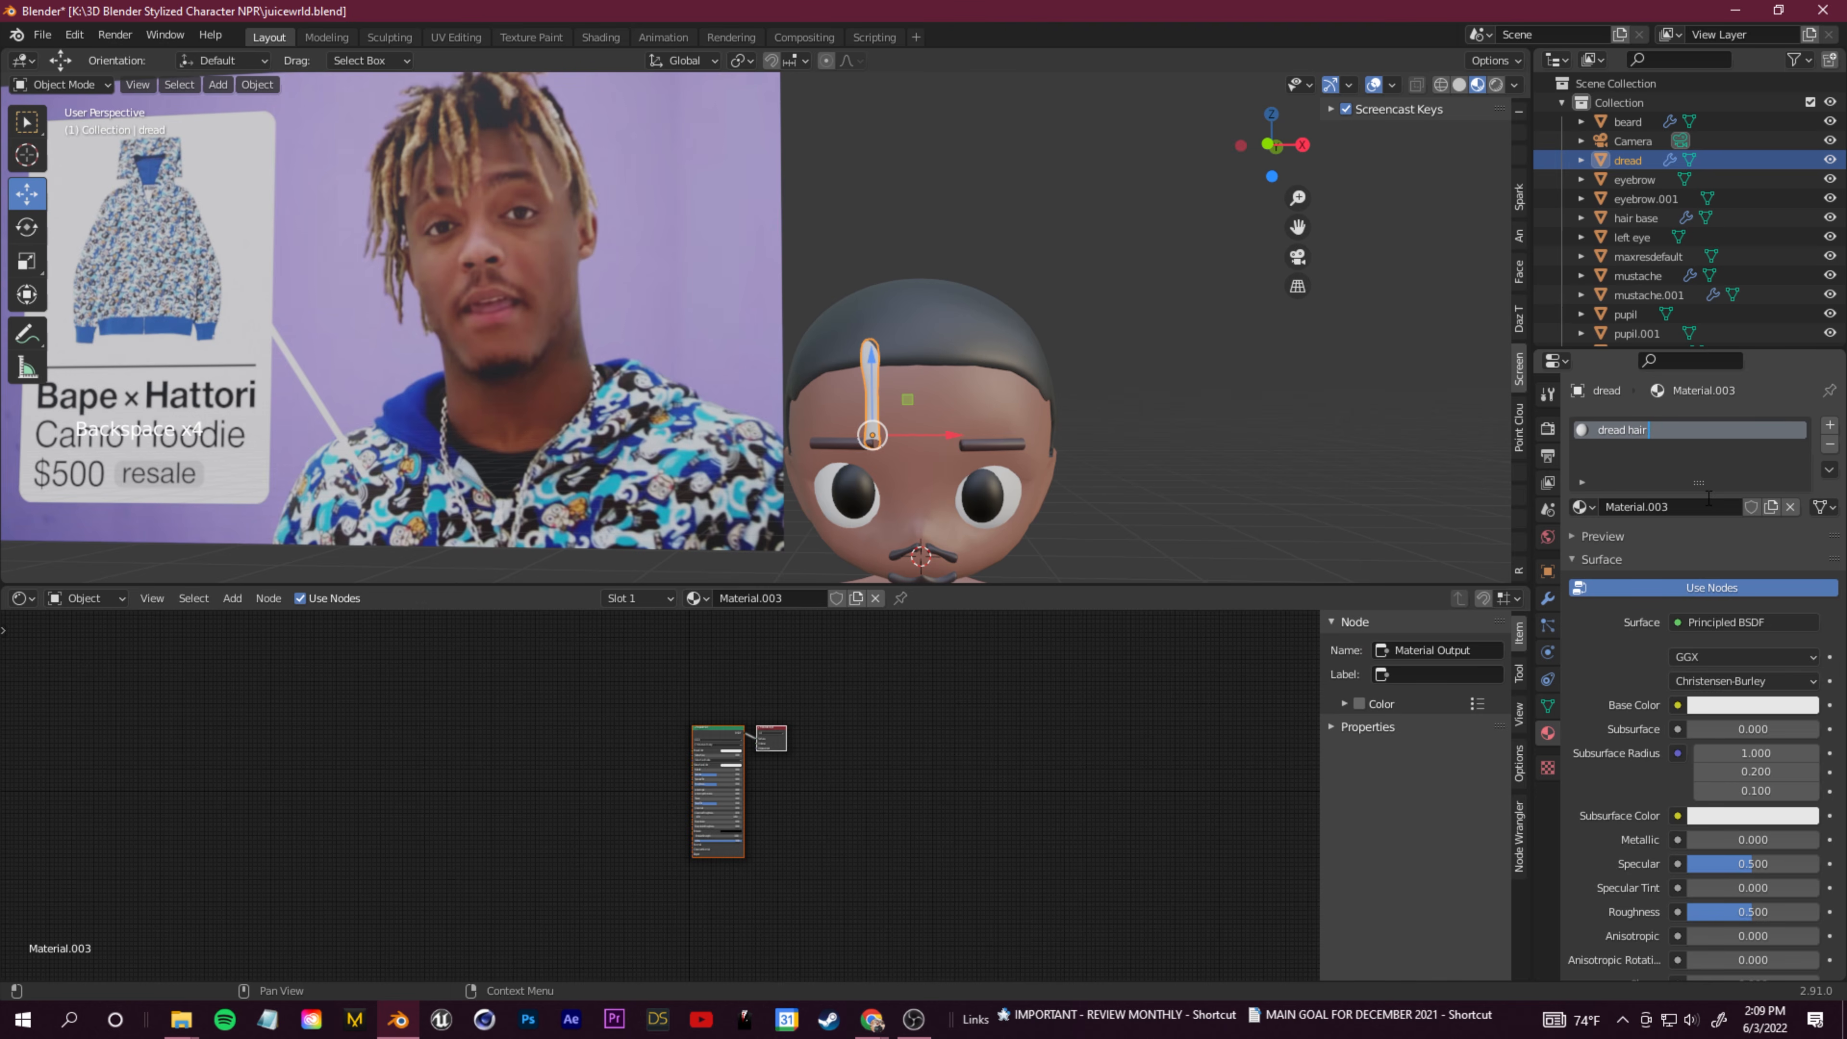
key("Return")
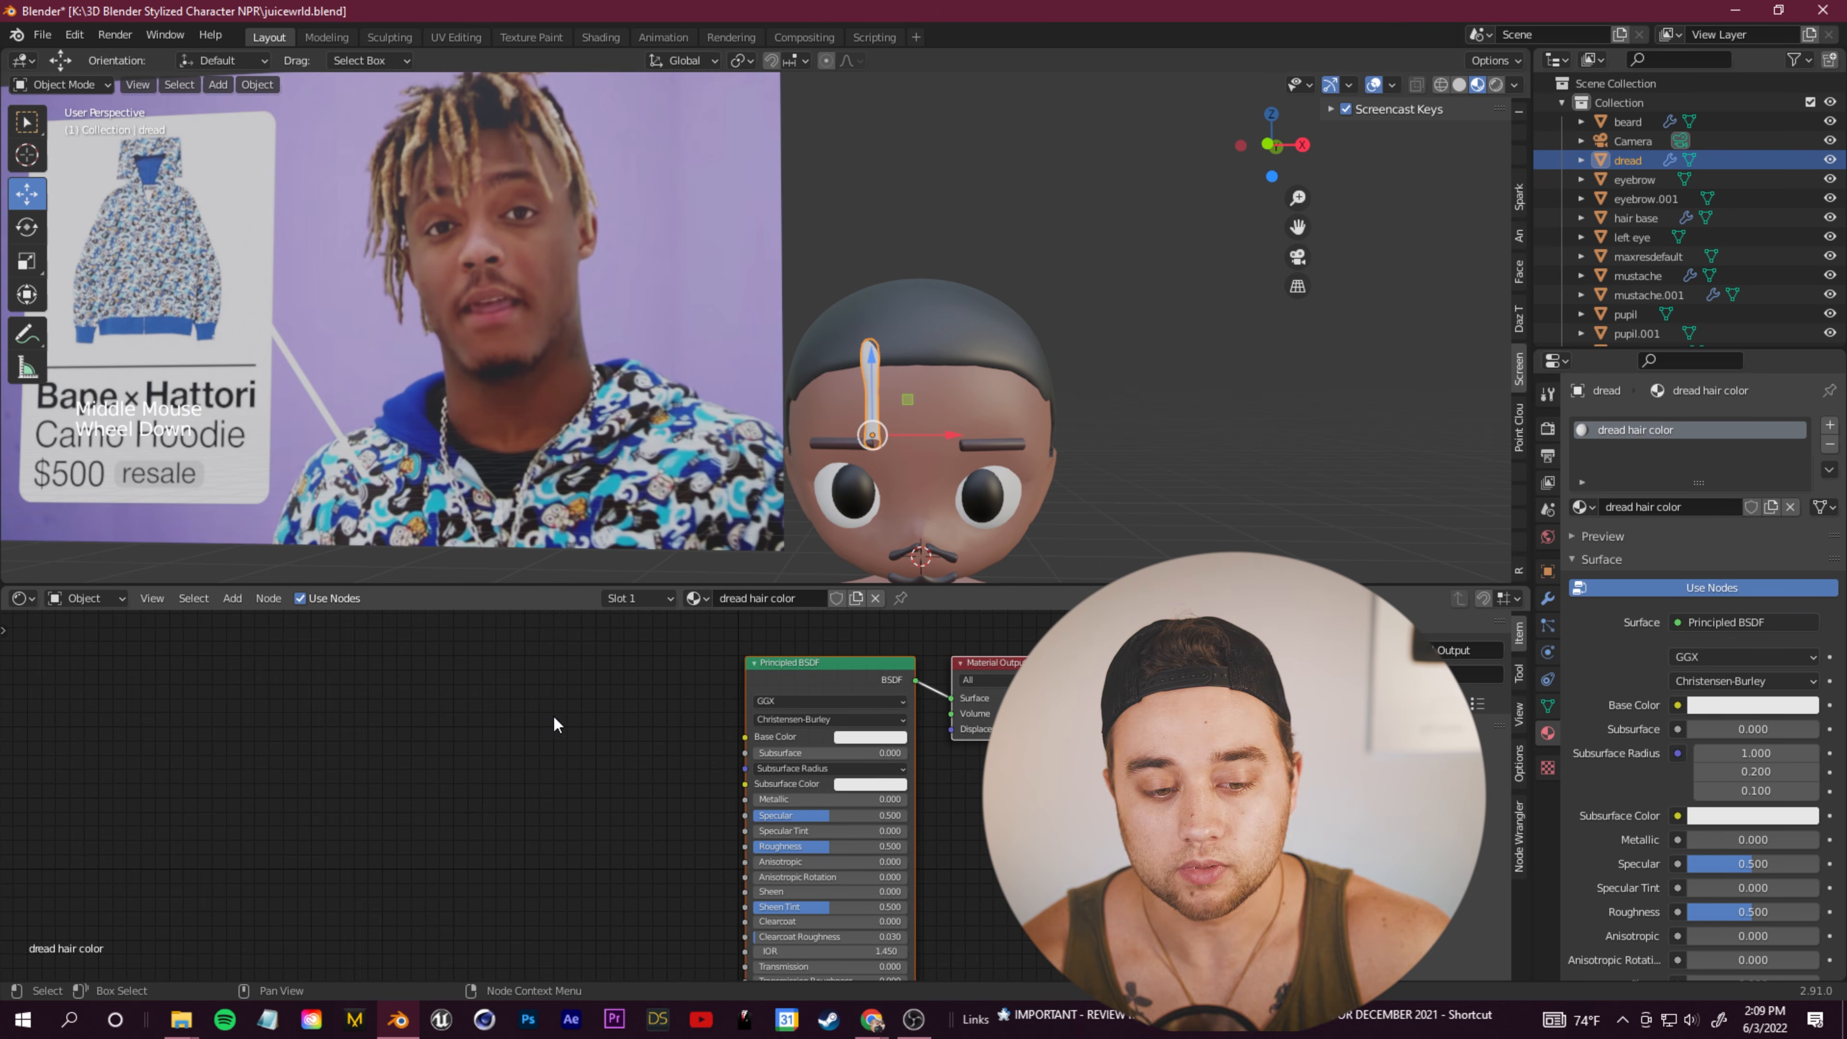
Step: Add a ColorRamp node and connect its Color output to the Principled BSDF's Base Color
scroll(545, 737, "down", 4)
key("shift+a")
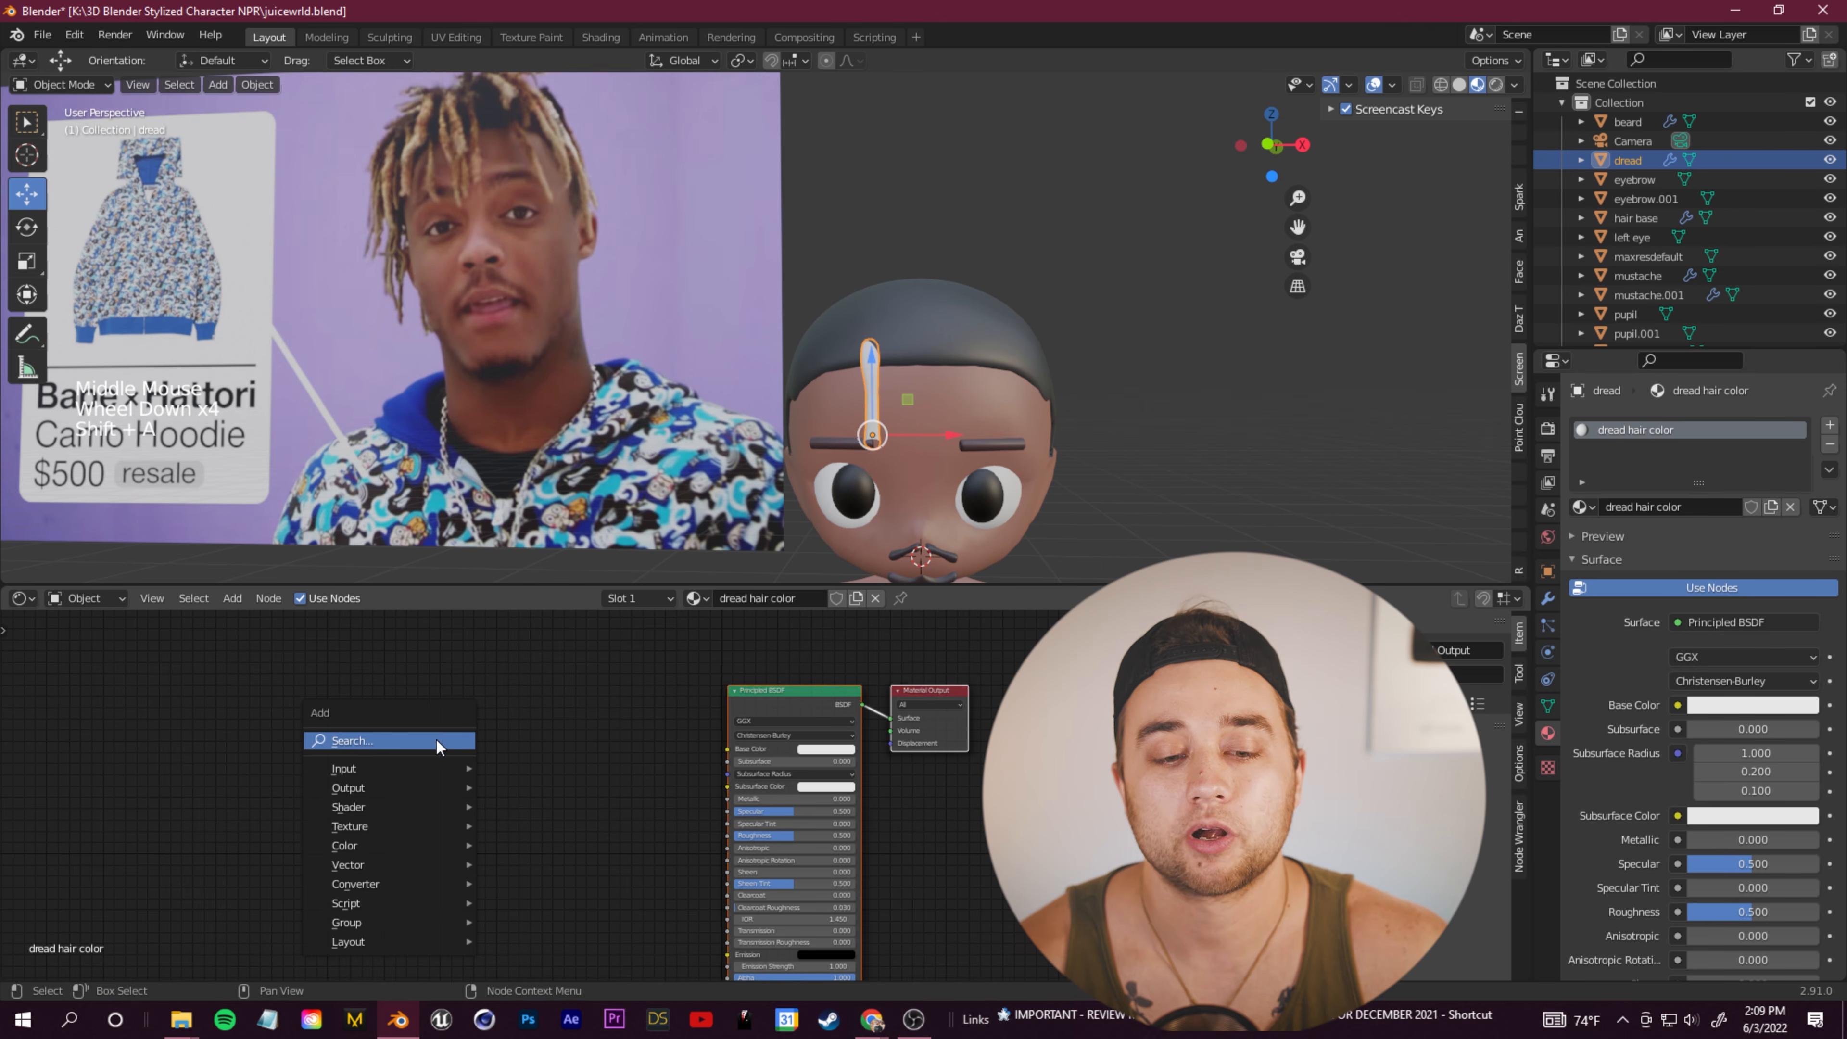
type("color")
left_click(451, 793)
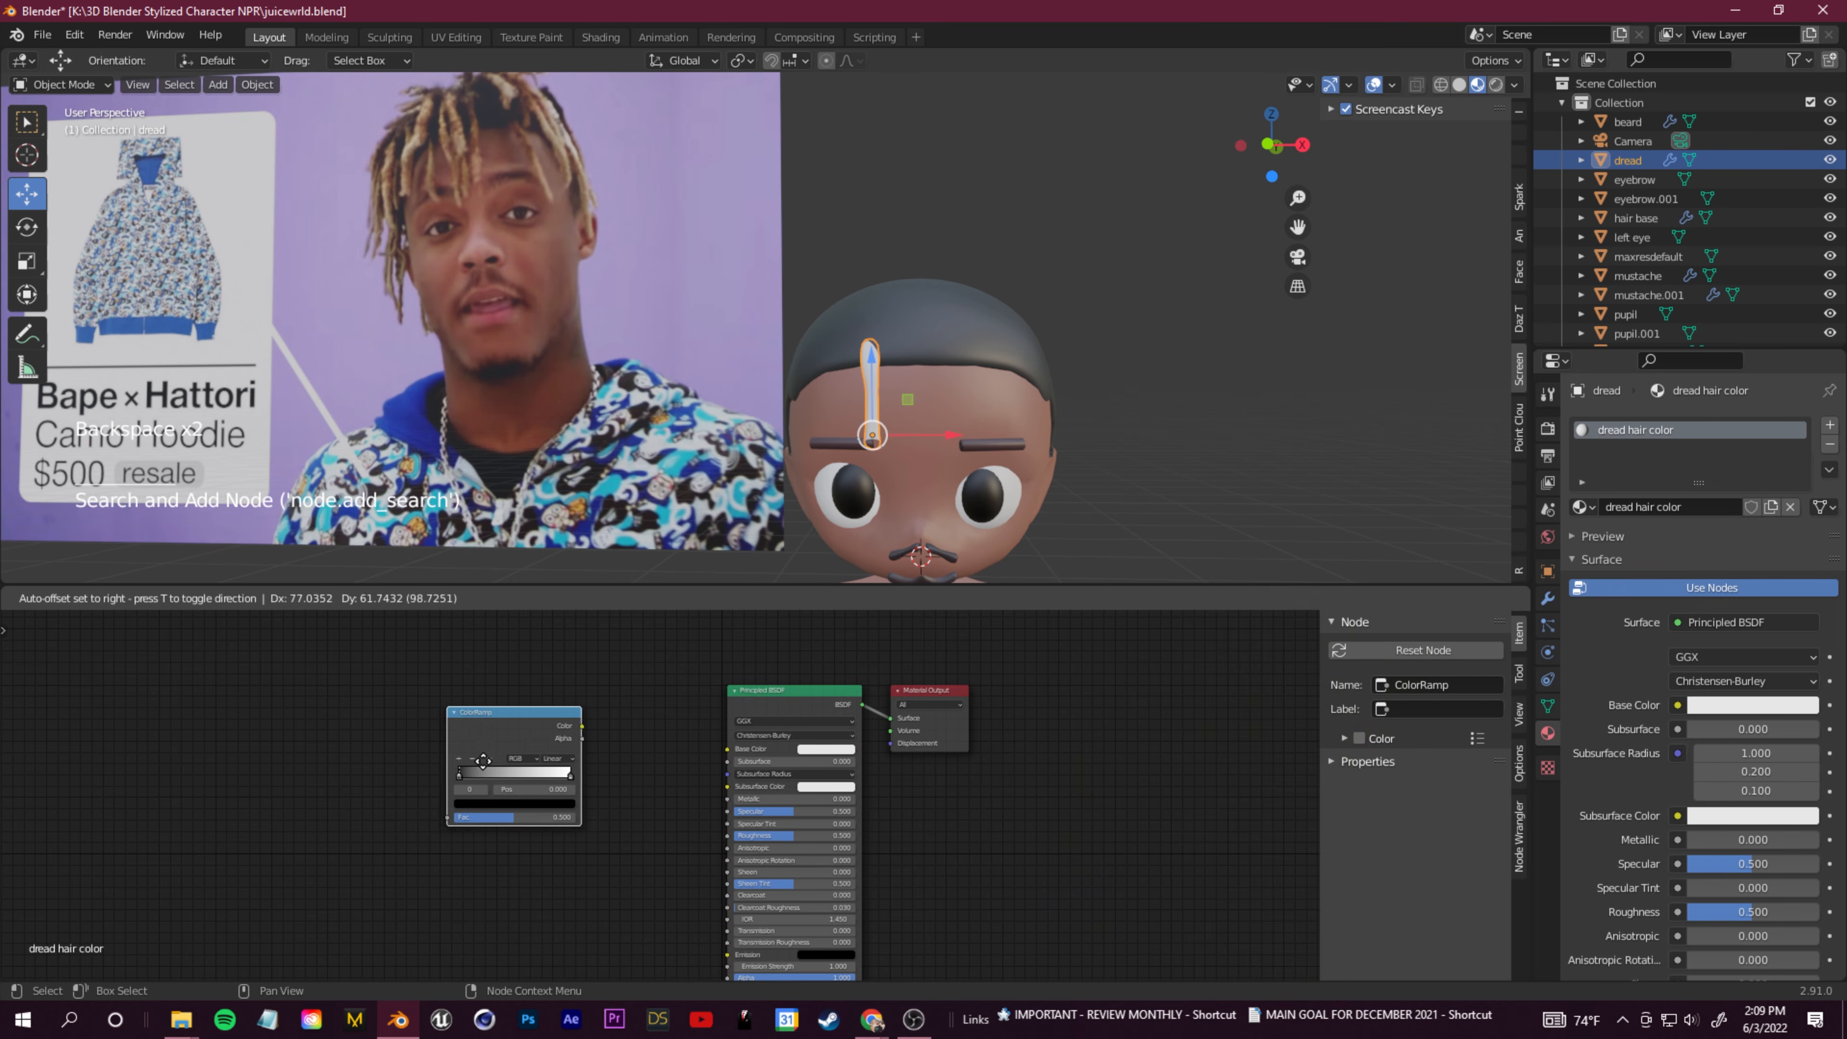
left_click(478, 762)
left_click_drag(665, 756, 728, 748)
scroll(510, 858, "up", 3)
middle_click_drag(511, 858, 778, 893, "shift")
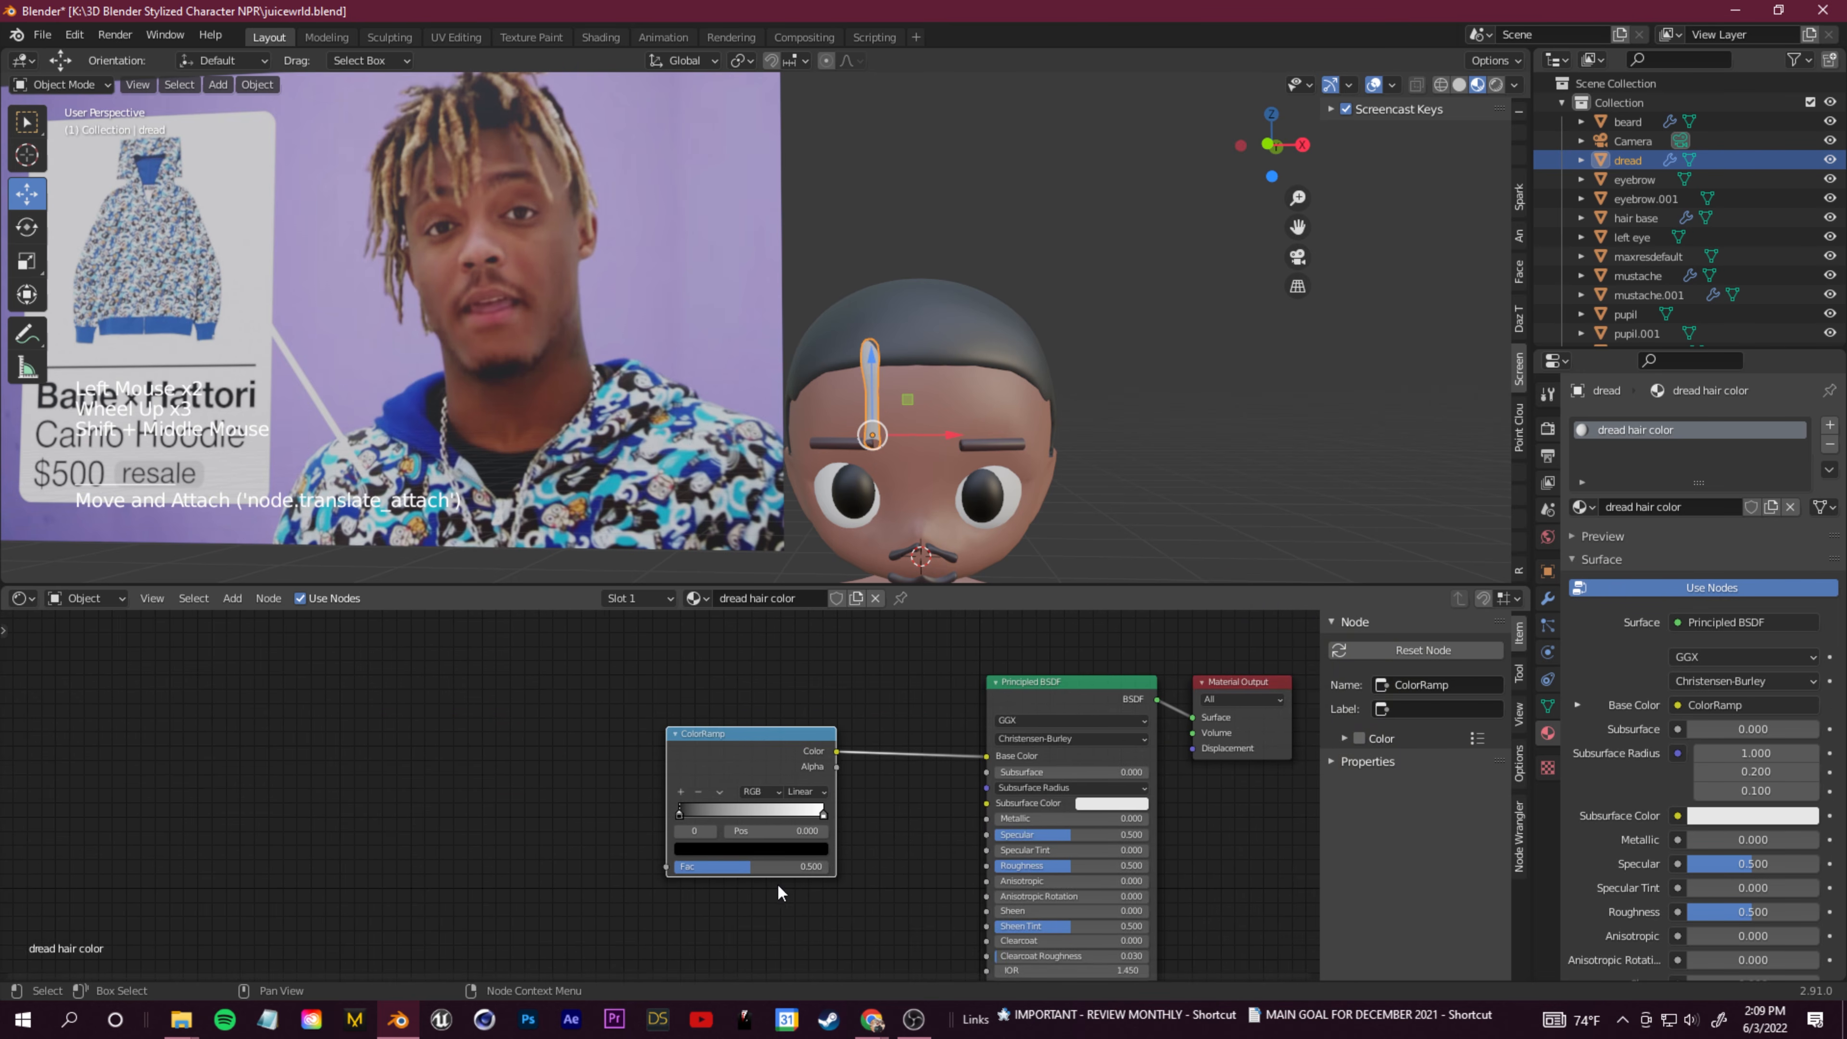
Step: Set the ColorRamp's white end stop to black
scroll(779, 893, "up", 3)
left_click(869, 820)
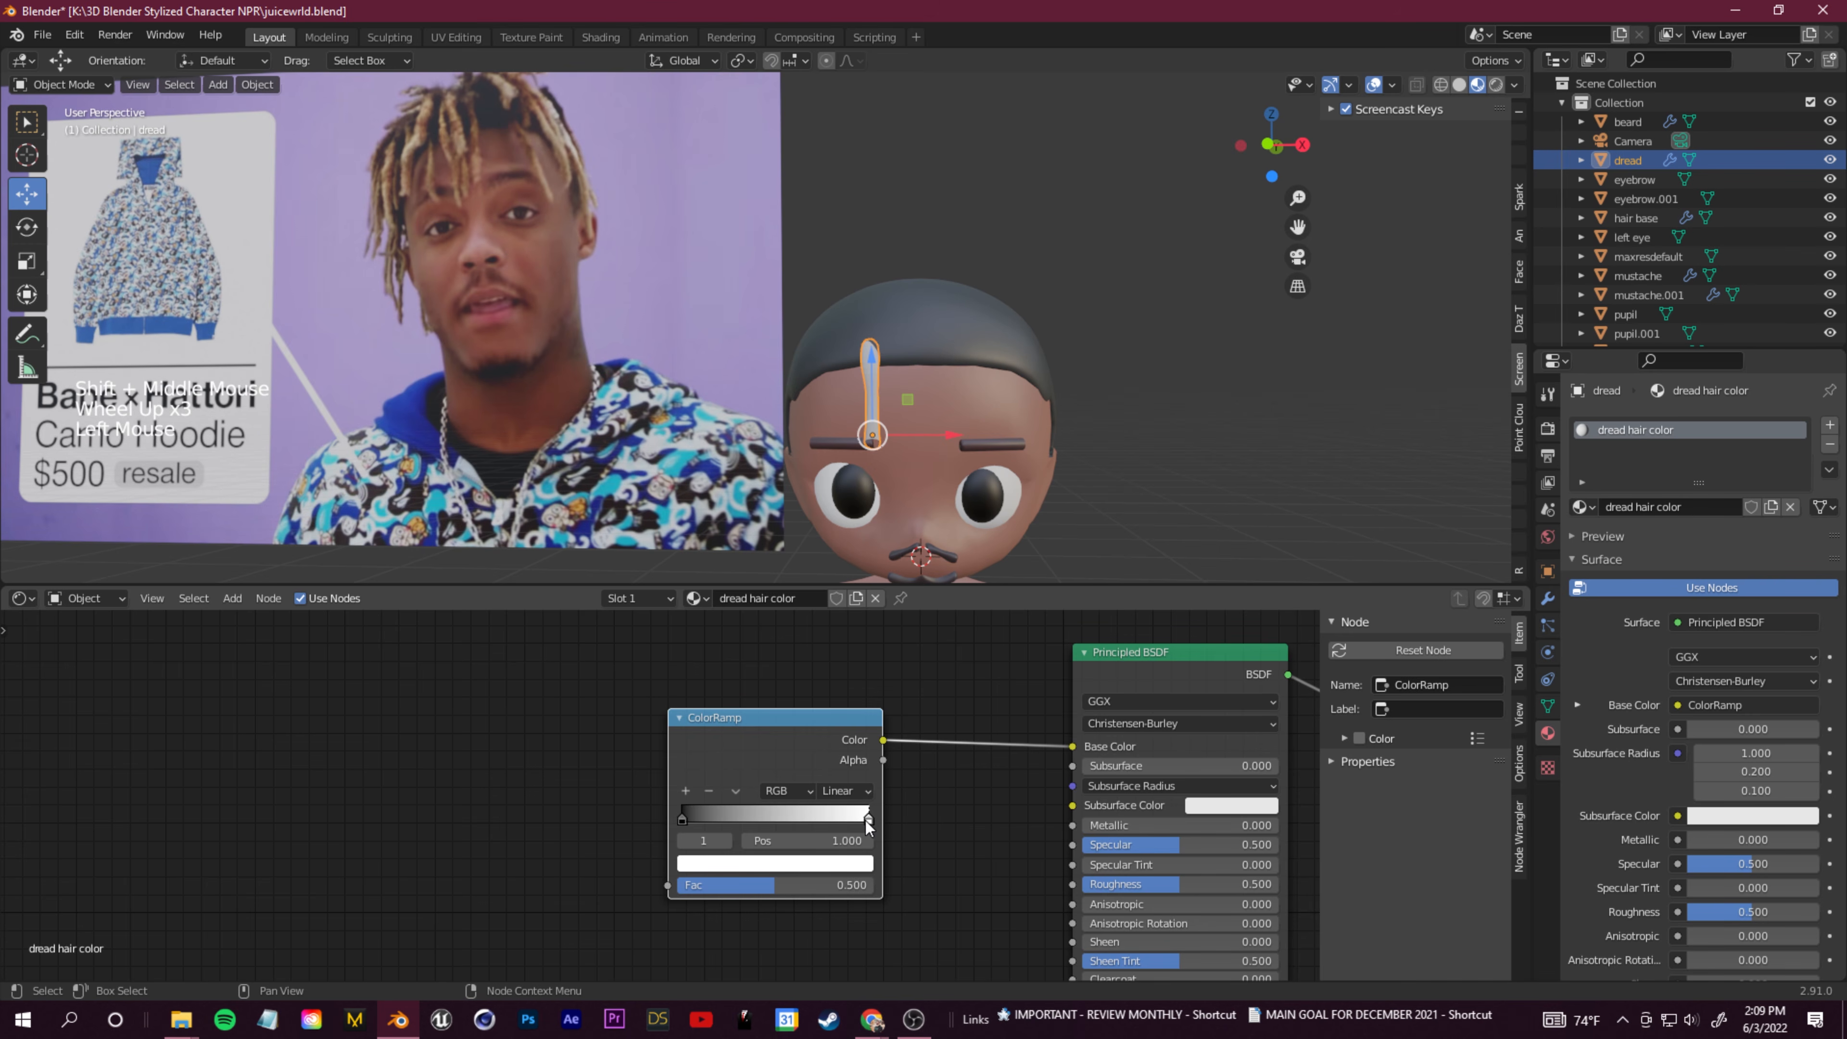
scroll(870, 820, "up", 2)
left_click(872, 888)
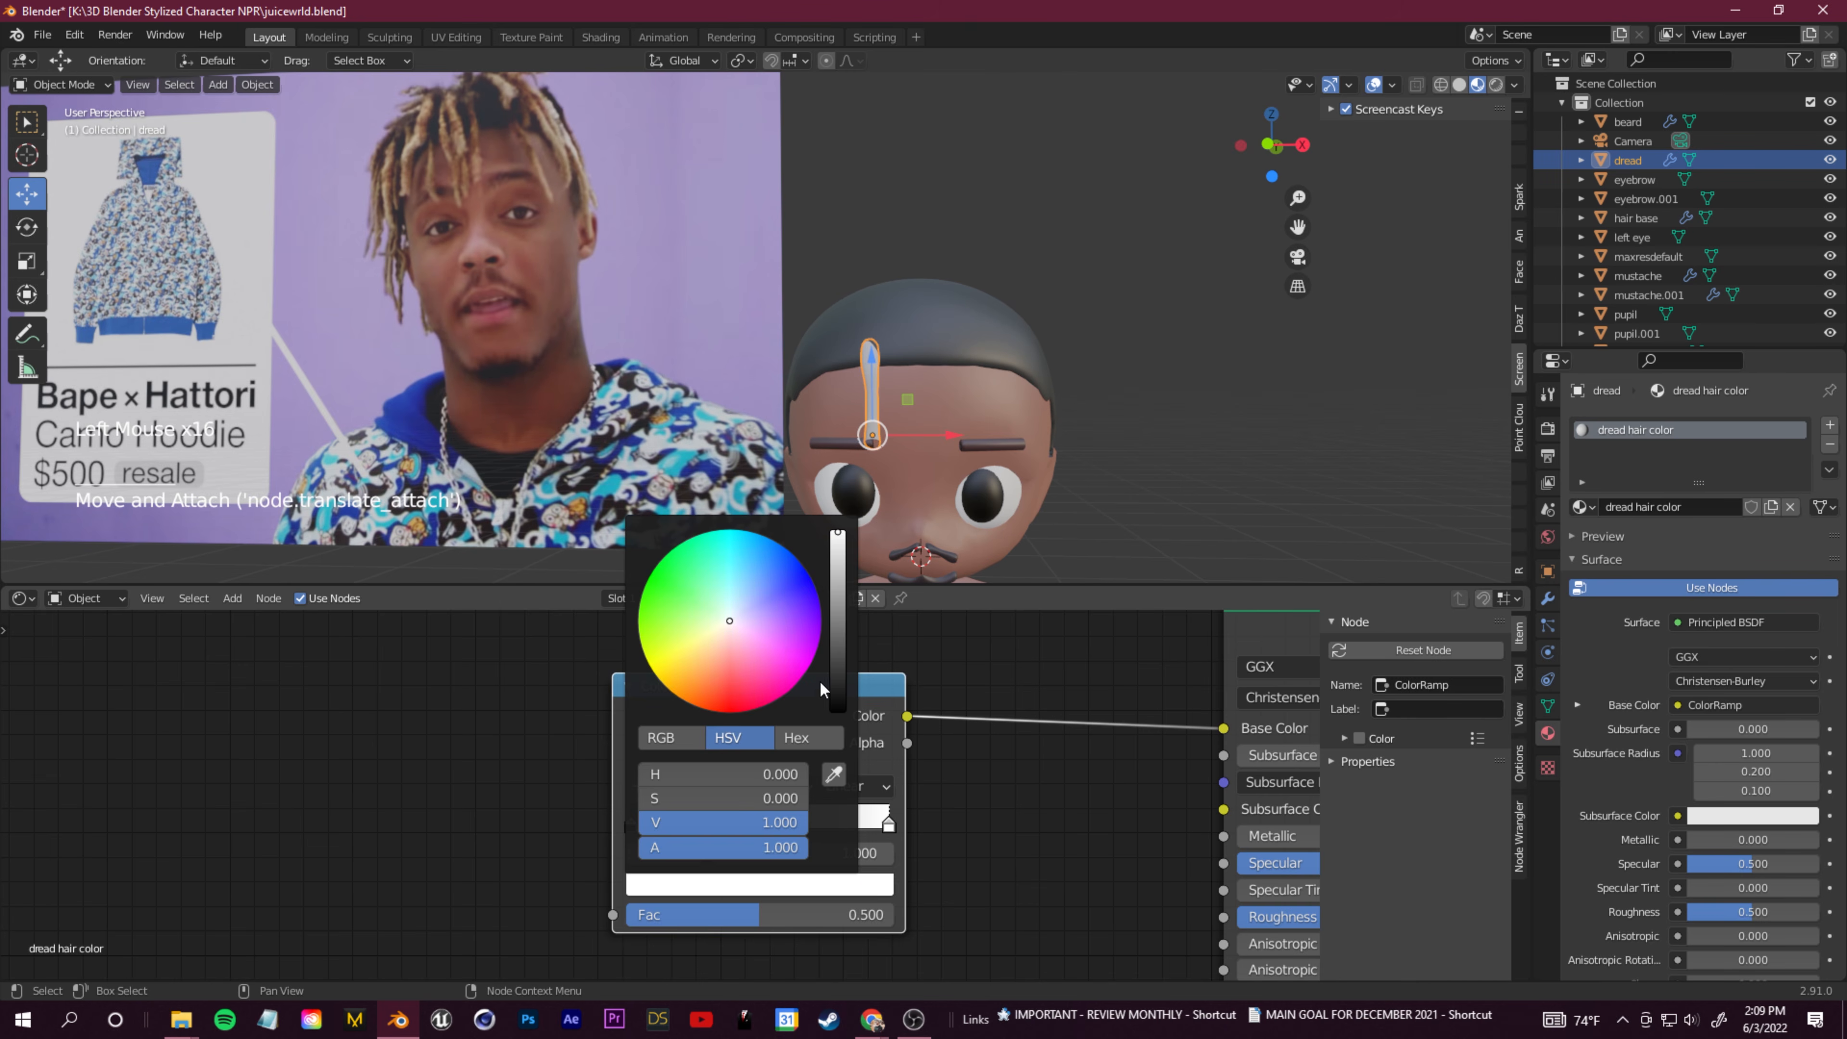
left_click(837, 710)
left_click(1081, 793)
Step: Sample a blond hair tone from the reference photo for the ramp's first stop and raise its color value to 0.763
left_click(631, 825)
left_click(760, 889)
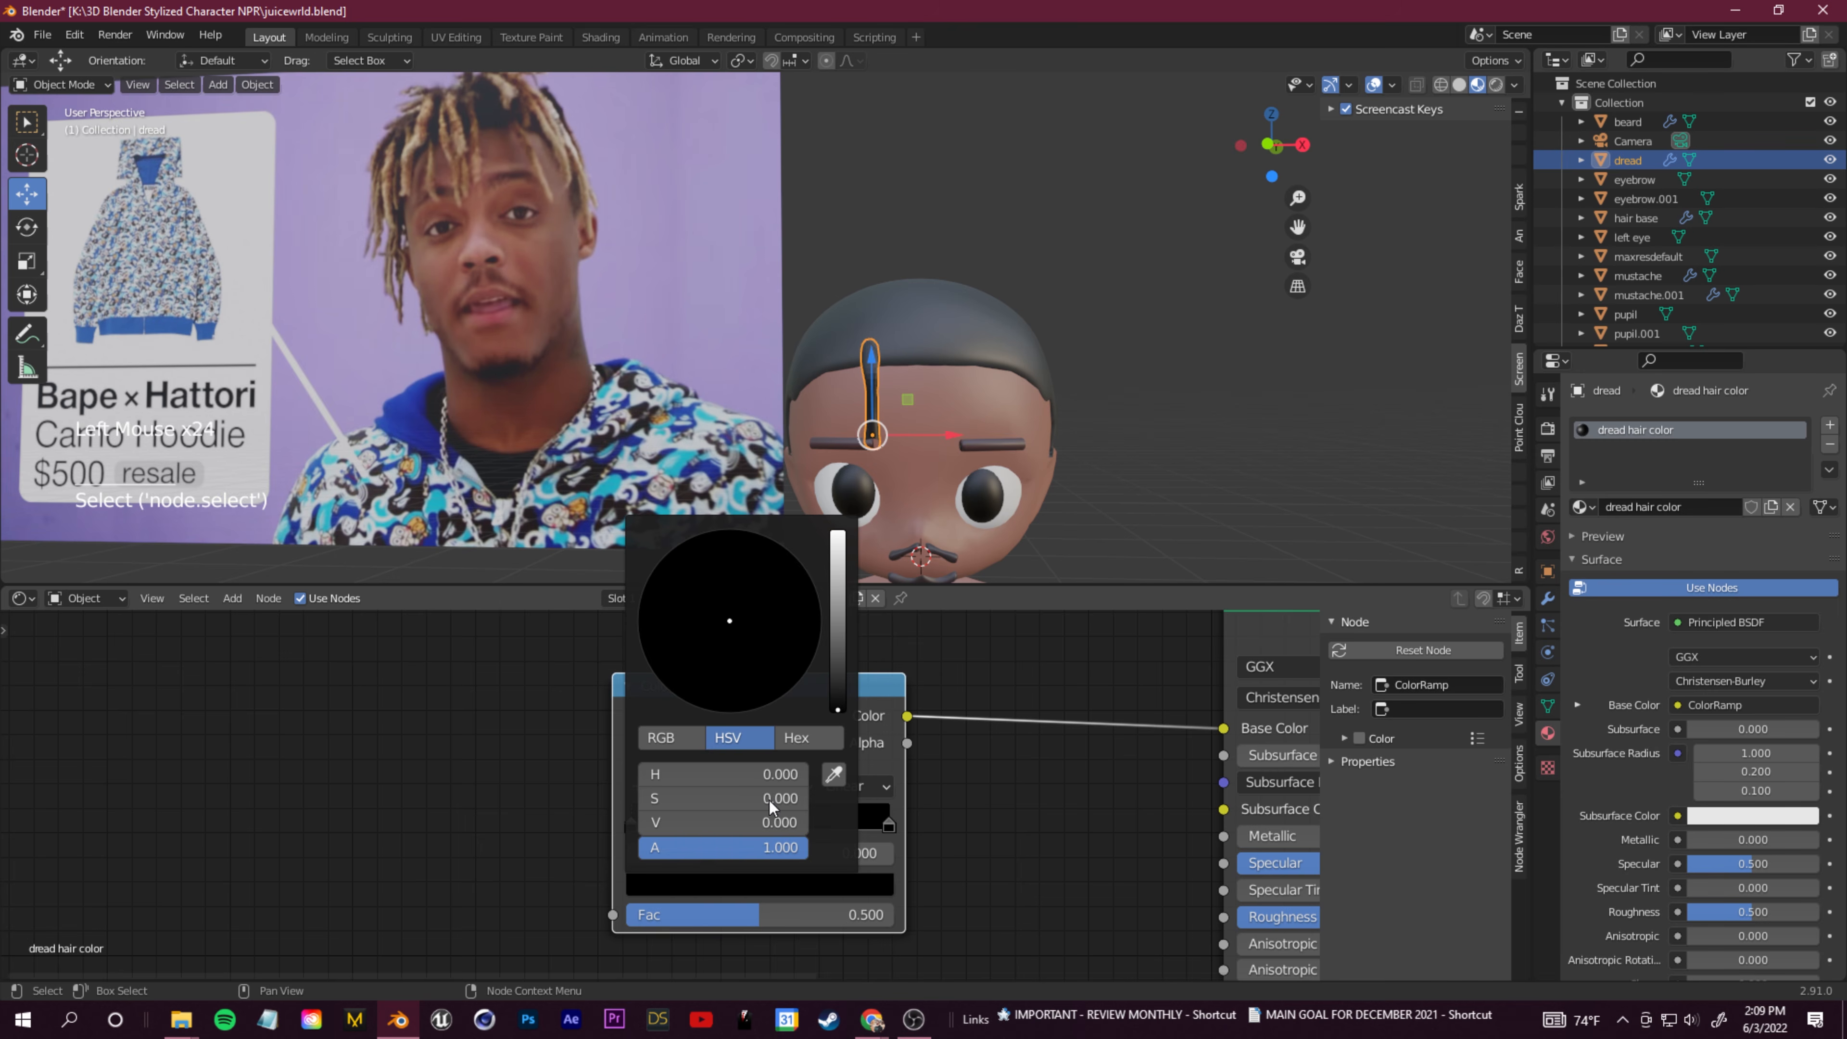
left_click(835, 775)
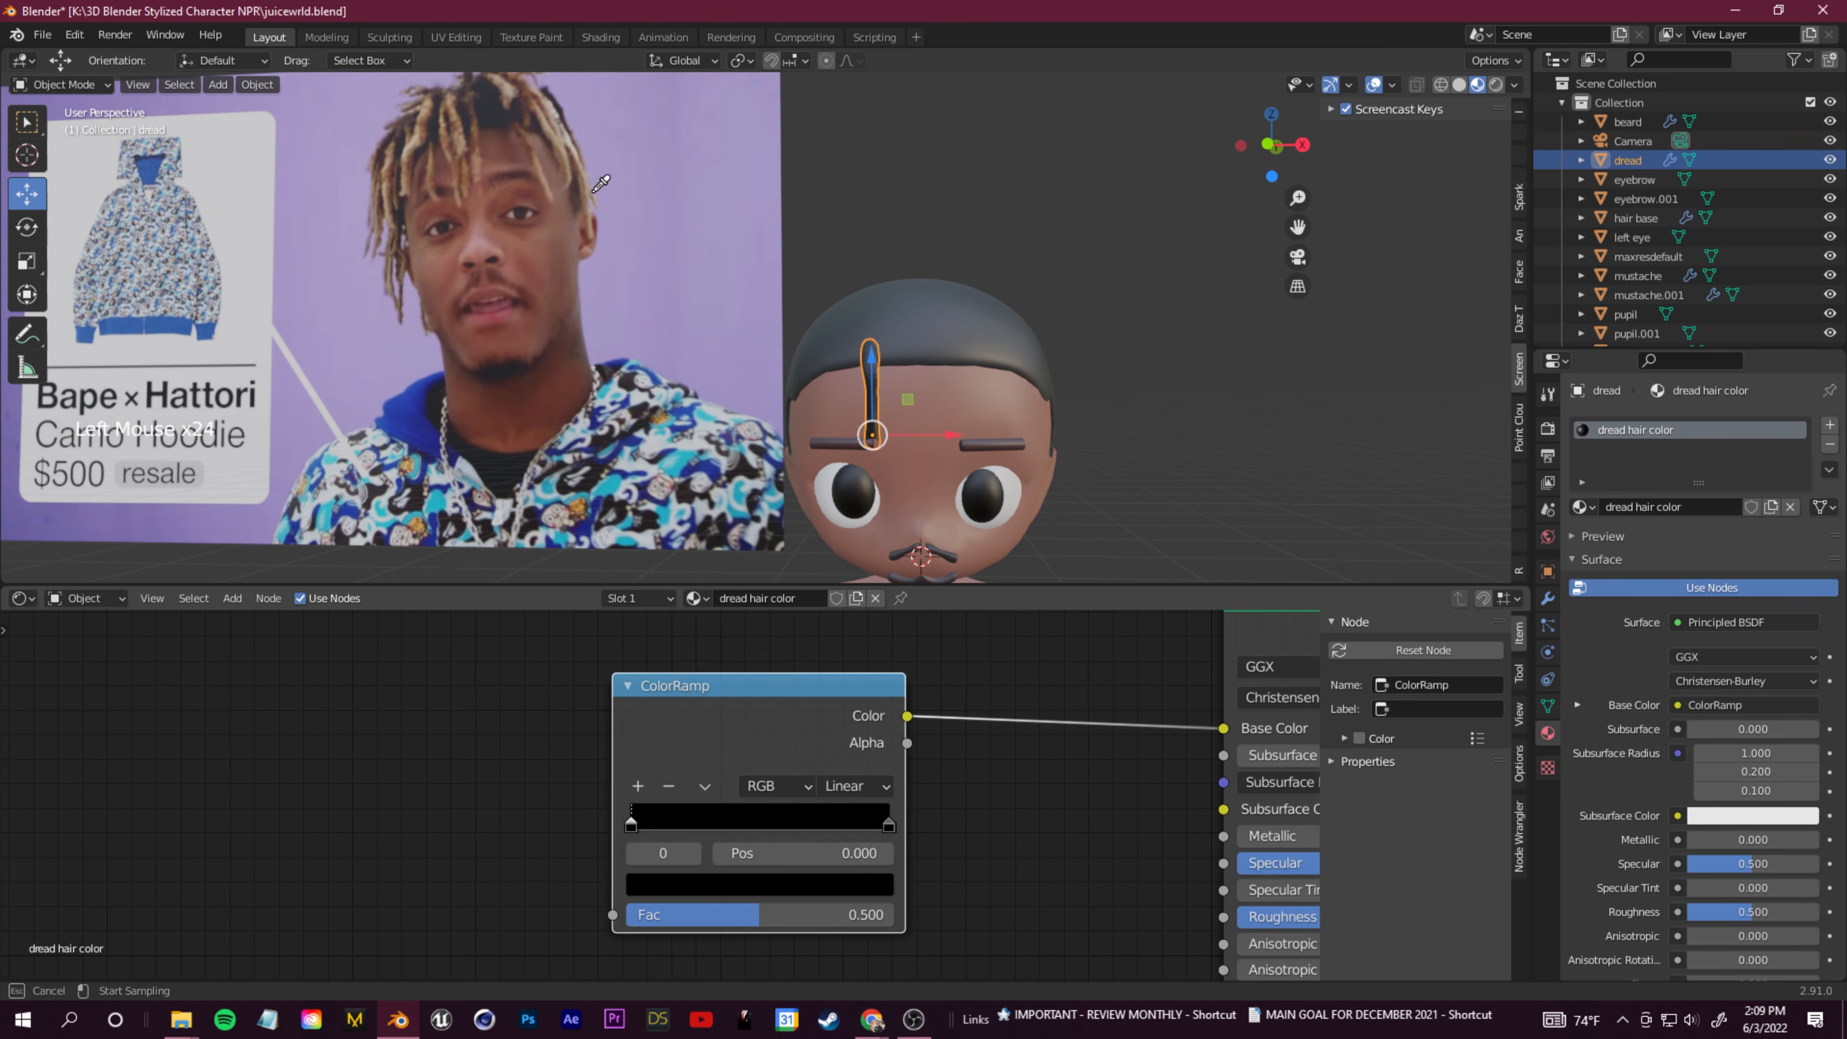
left_click(415, 151)
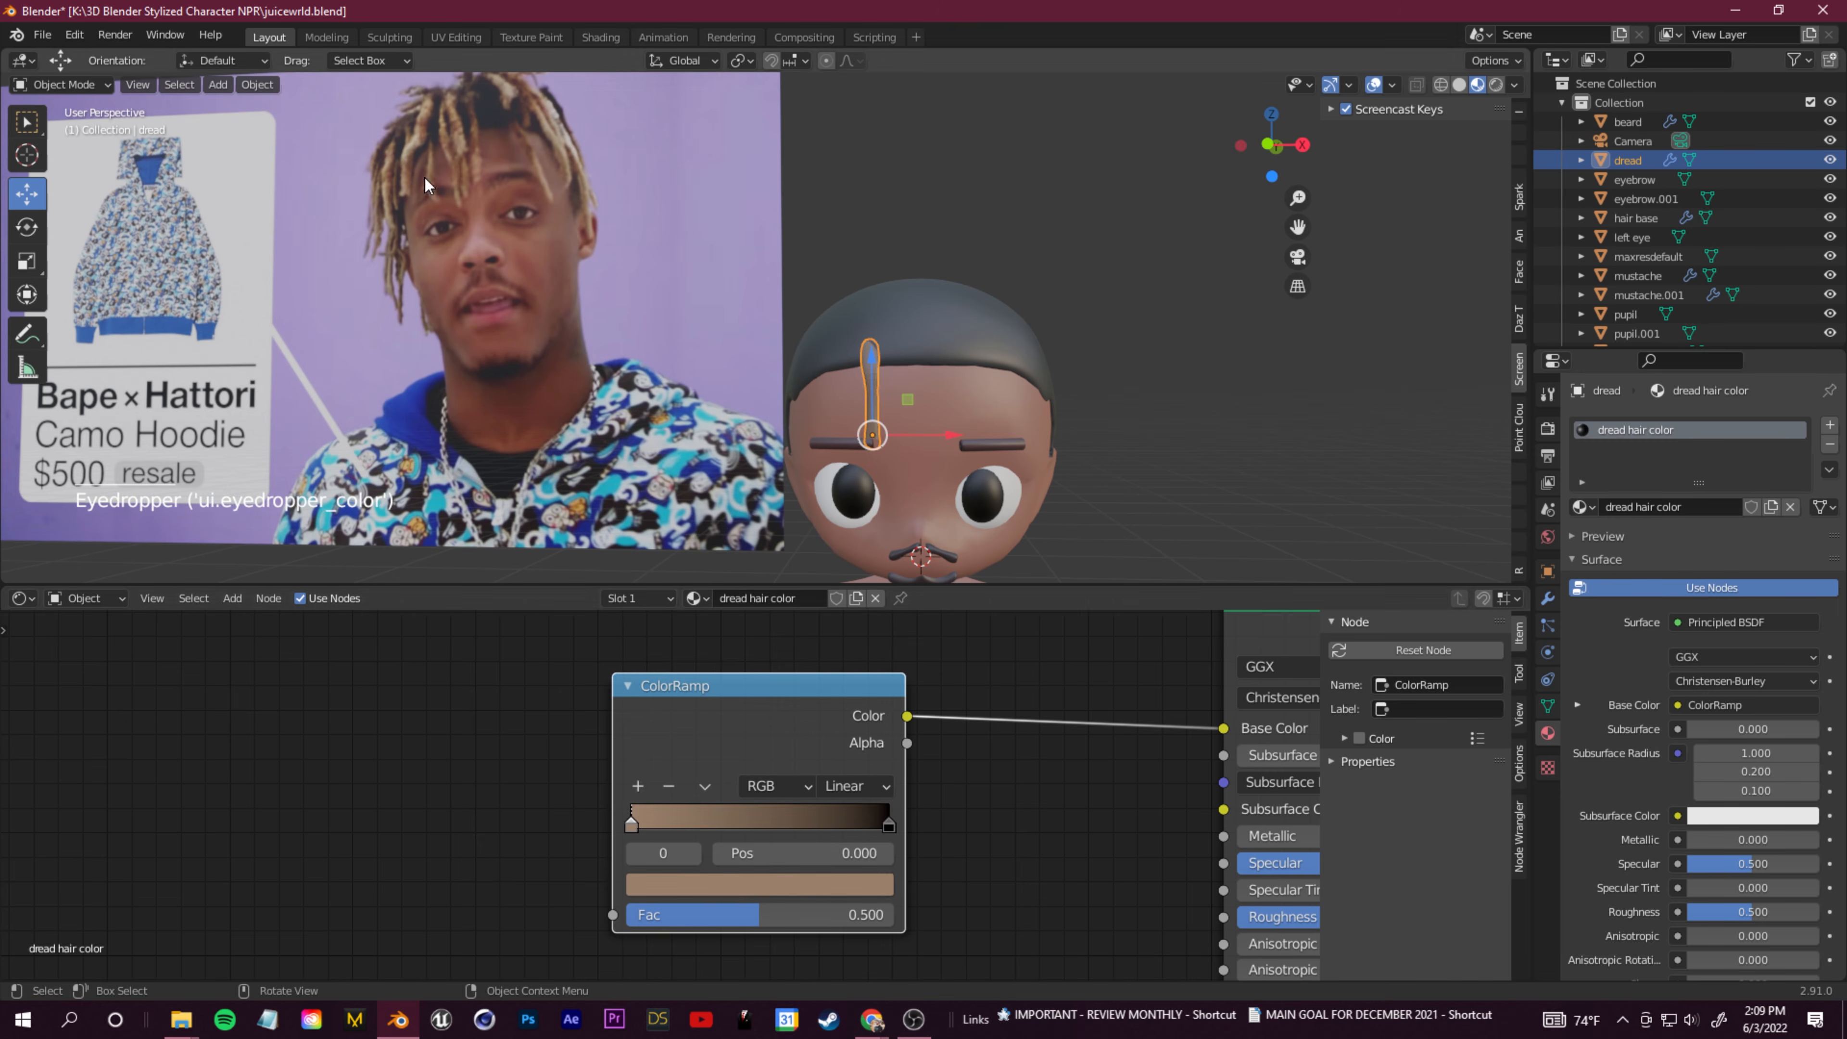
double_click(734, 882)
left_click(808, 880)
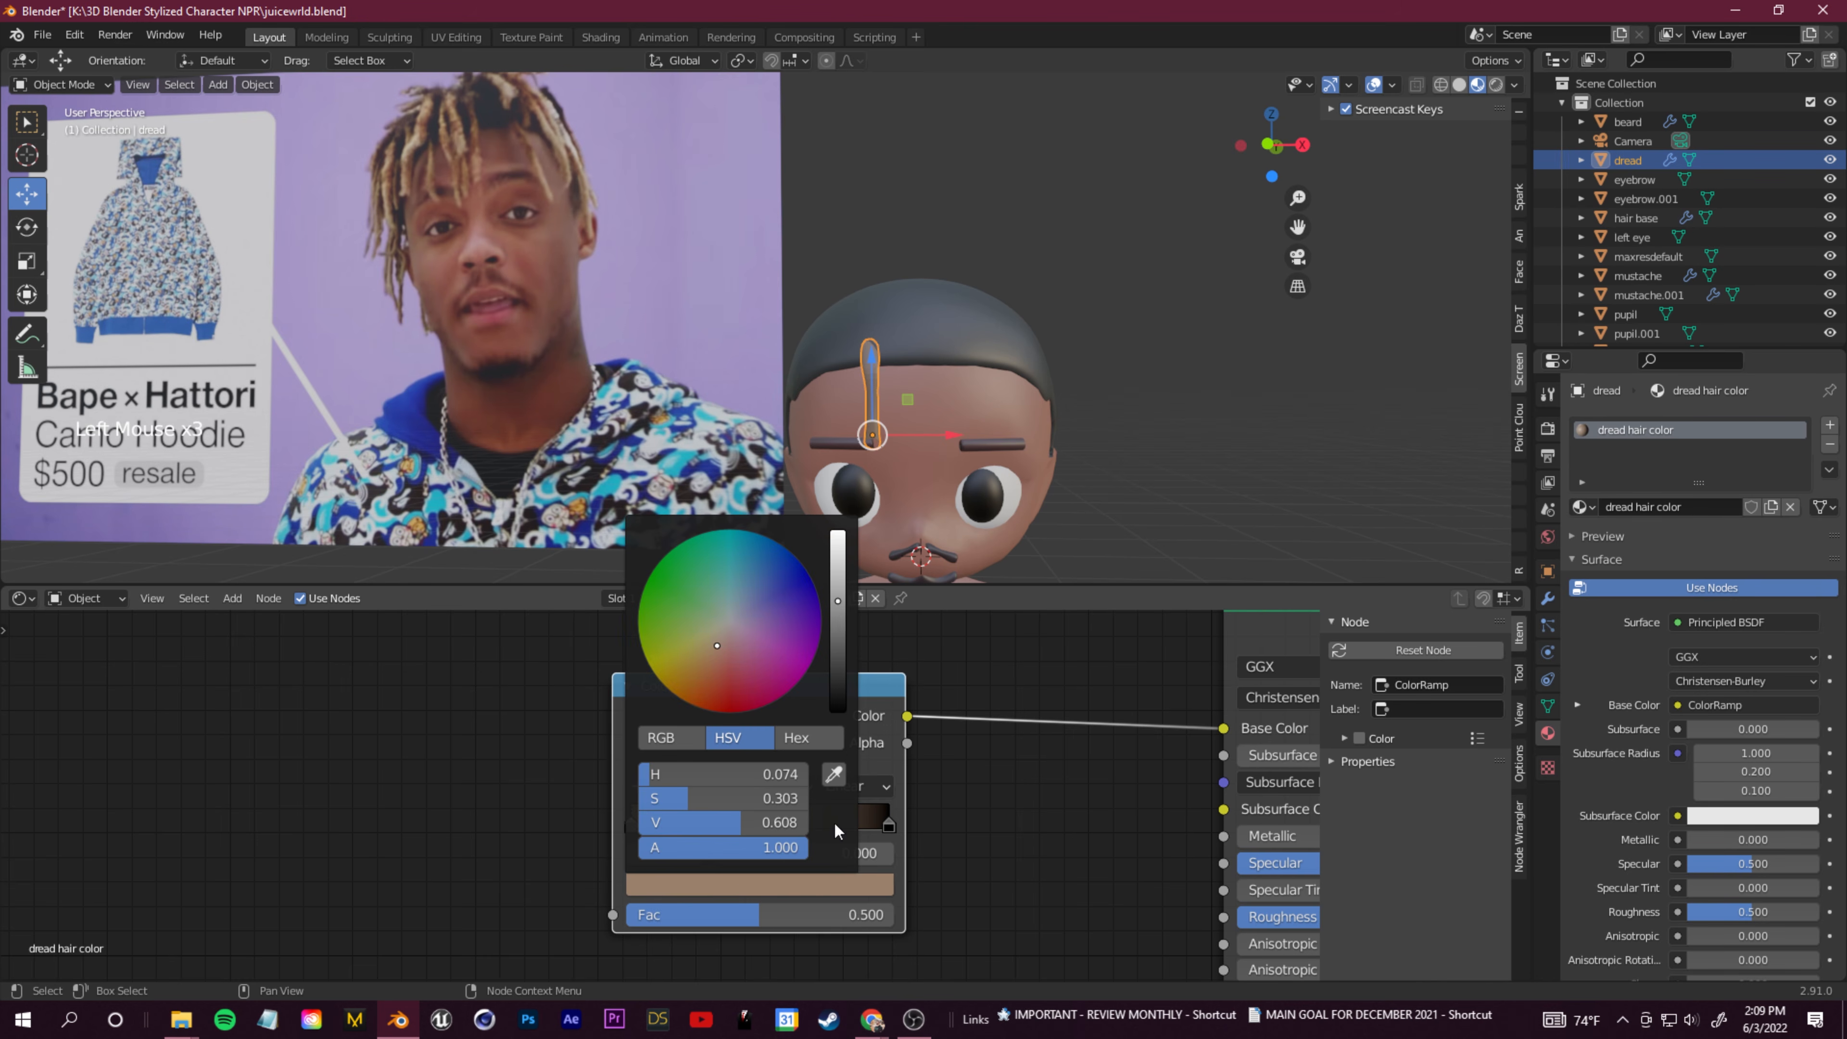
left_click_drag(838, 611, 838, 573)
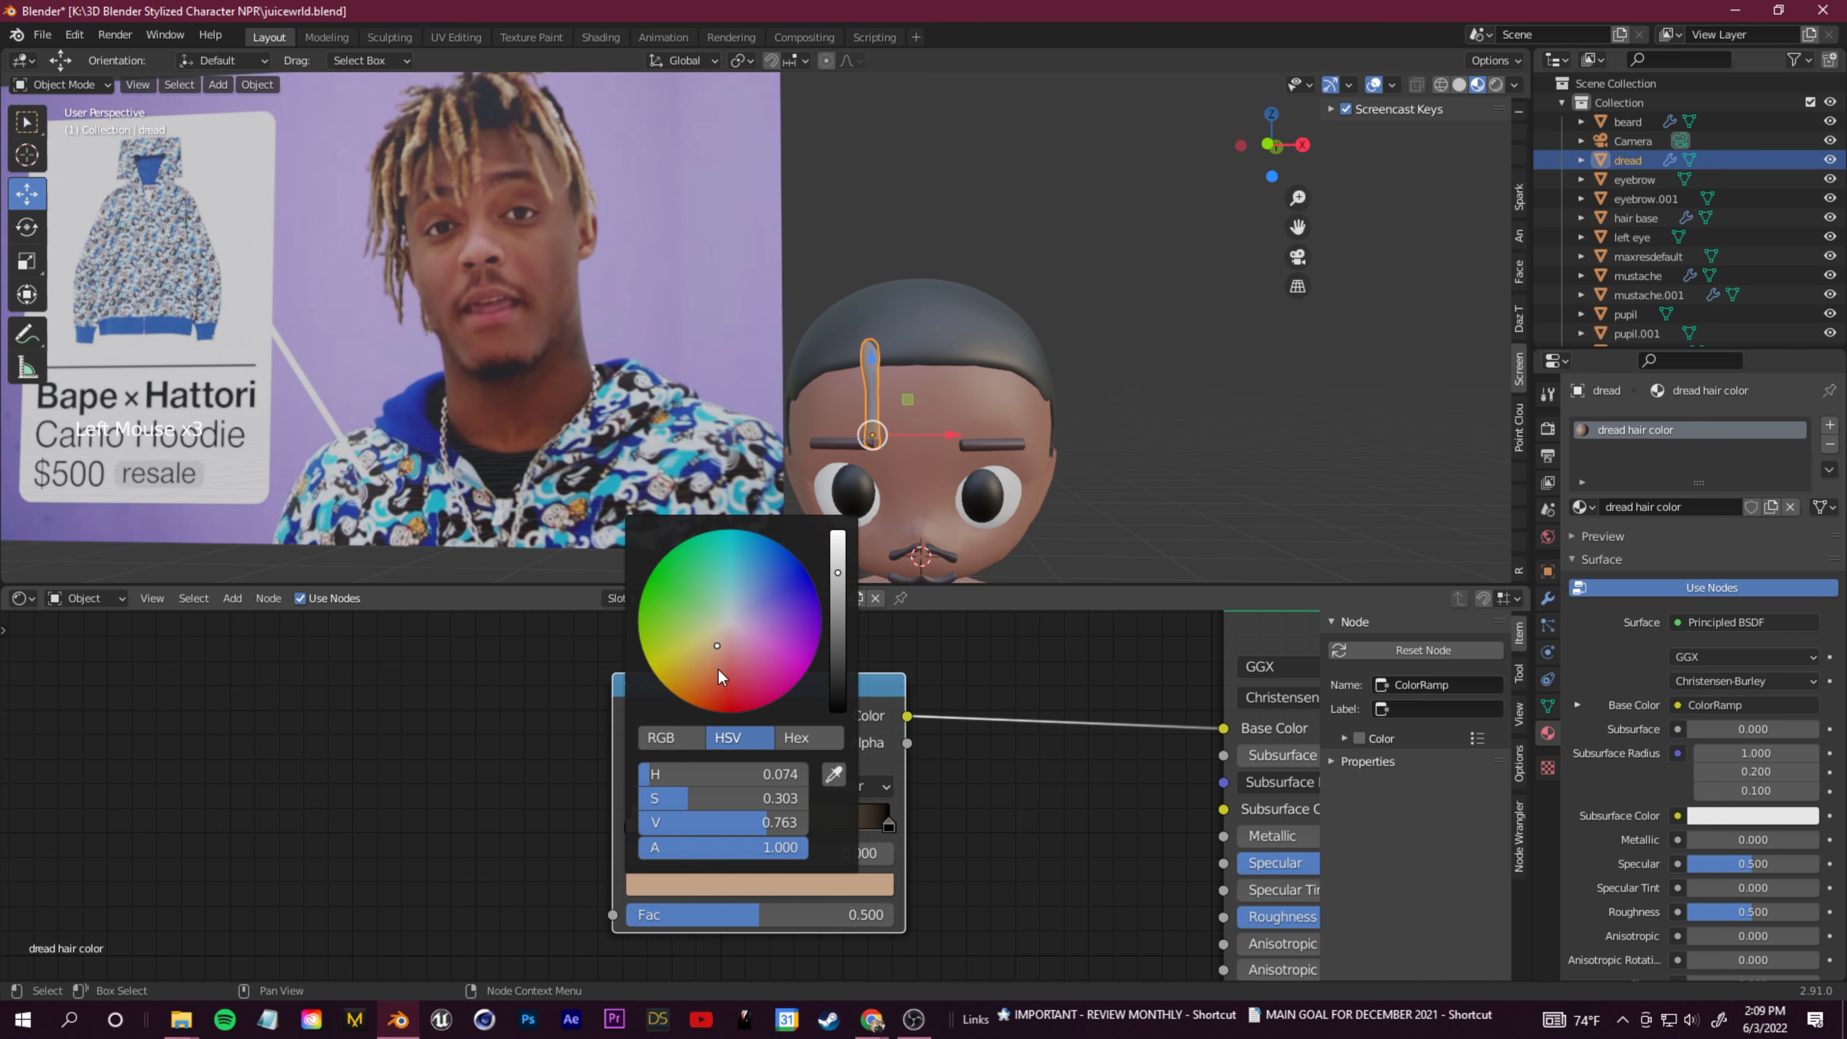
left_click(680, 829)
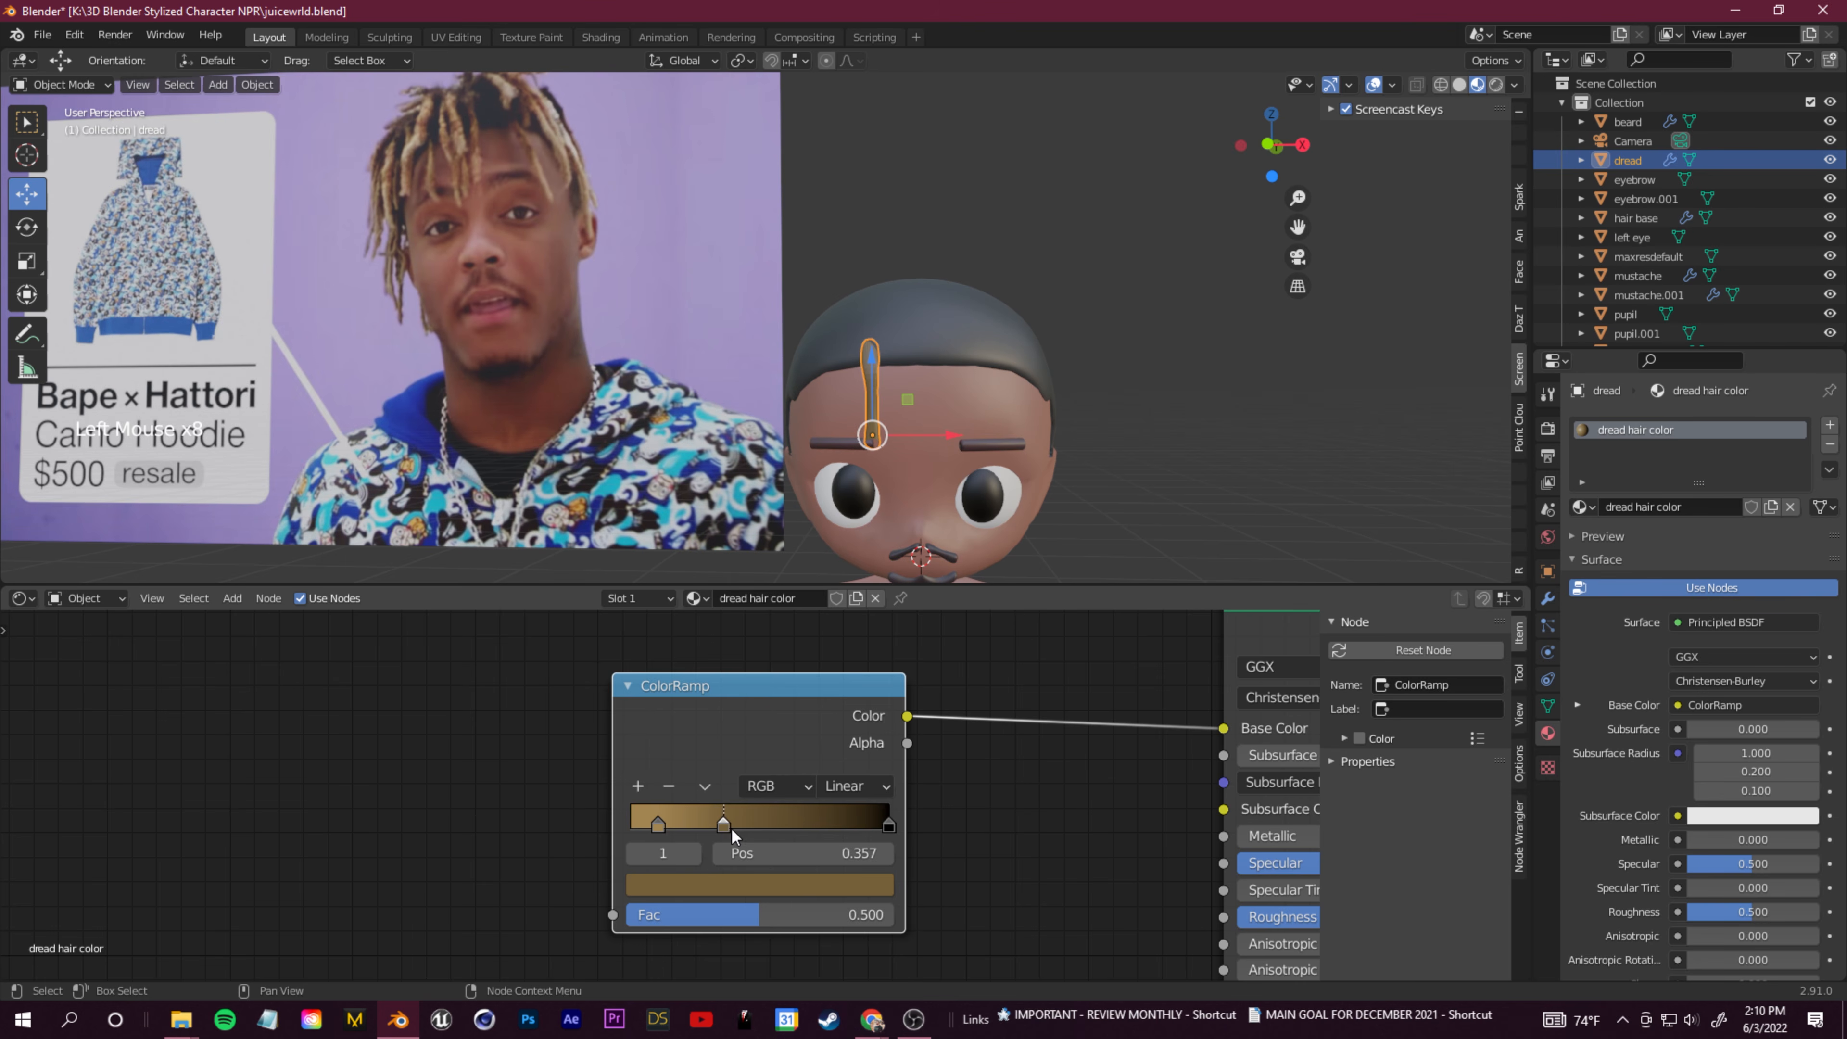
Step: Sample a darker hair tone from the reference photo for the ramp's middle stop and shift it toward reddish brown
left_click(738, 886)
left_click(780, 888)
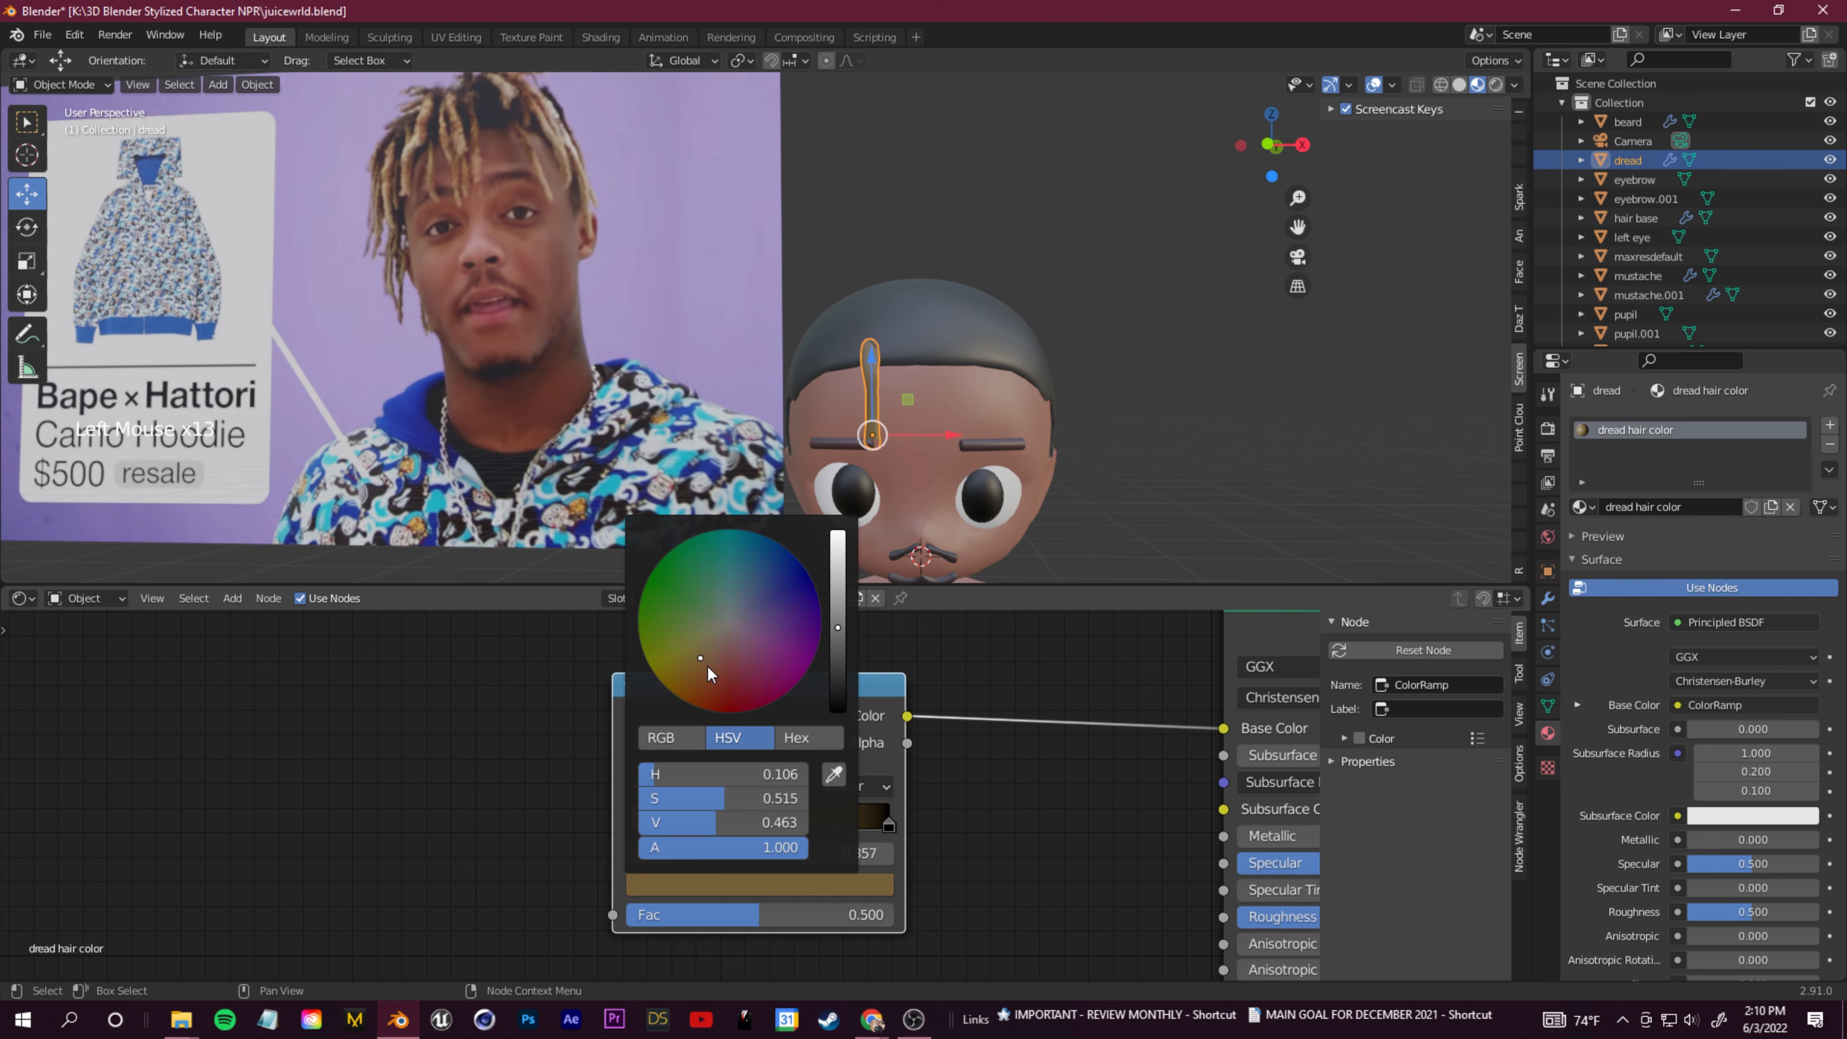
left_click(834, 774)
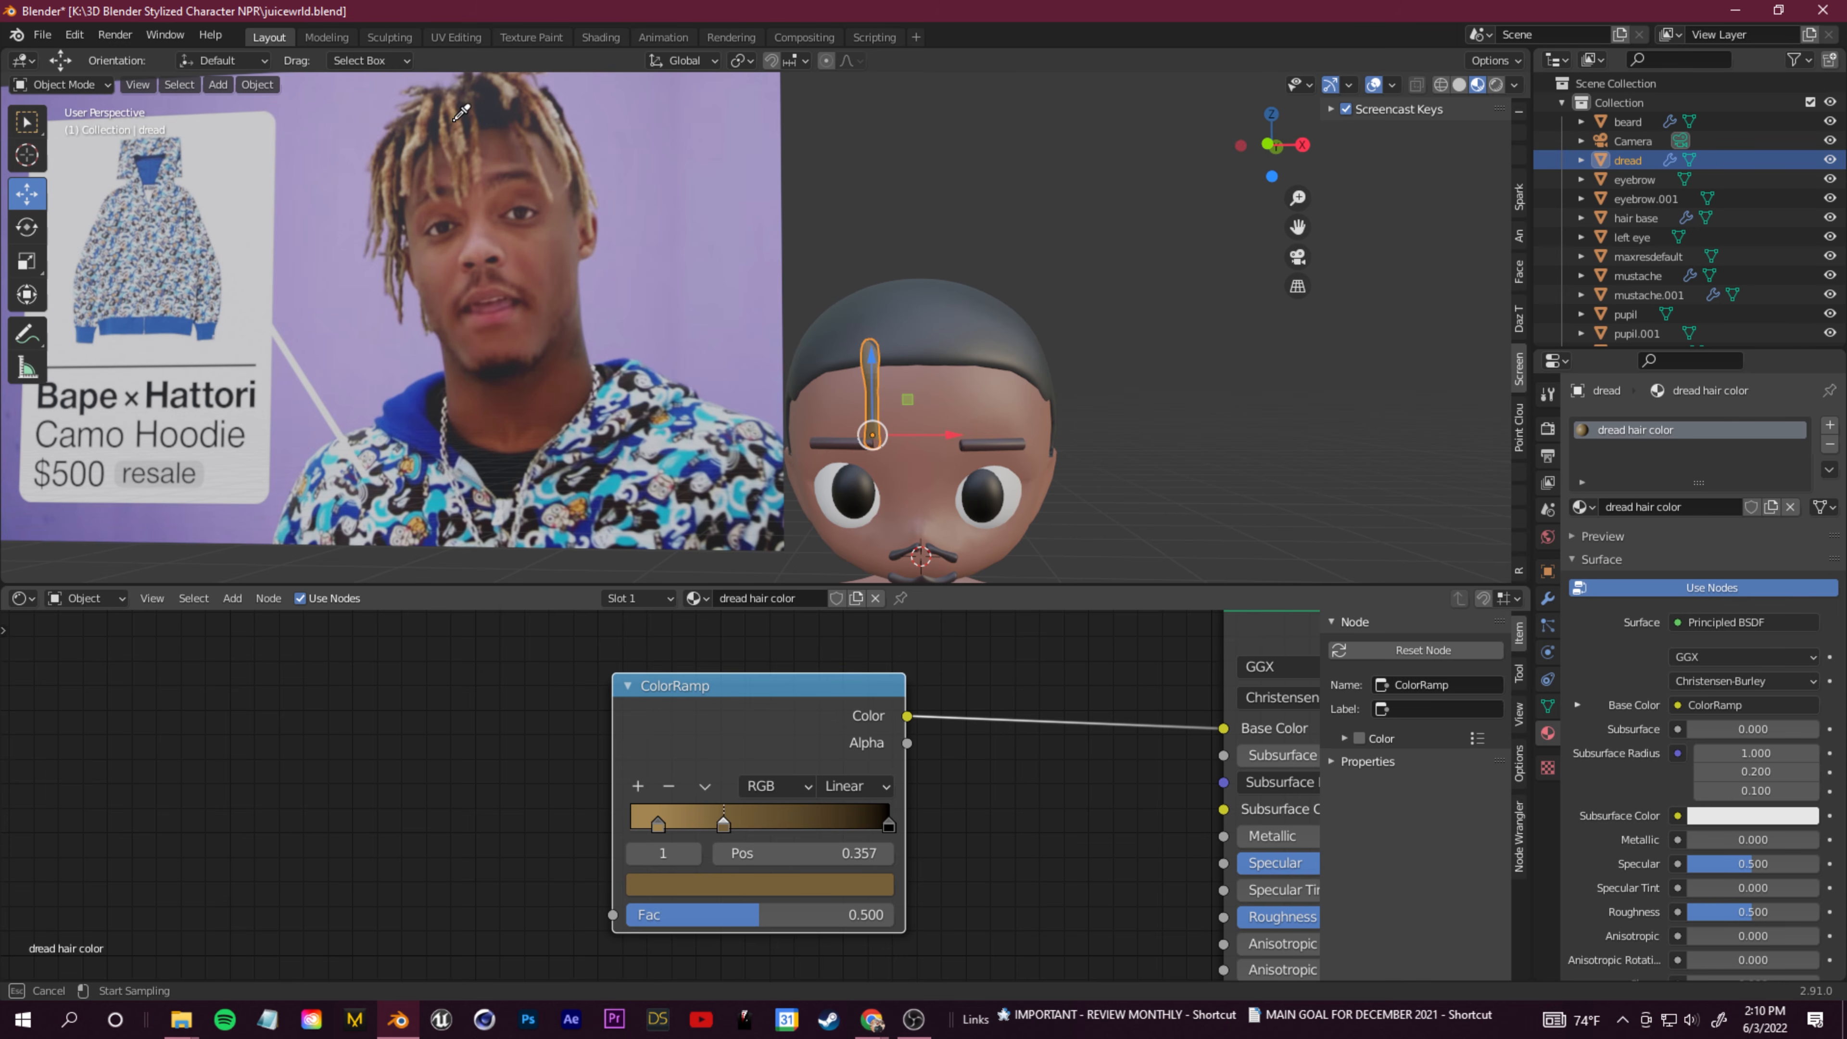
left_click(461, 110)
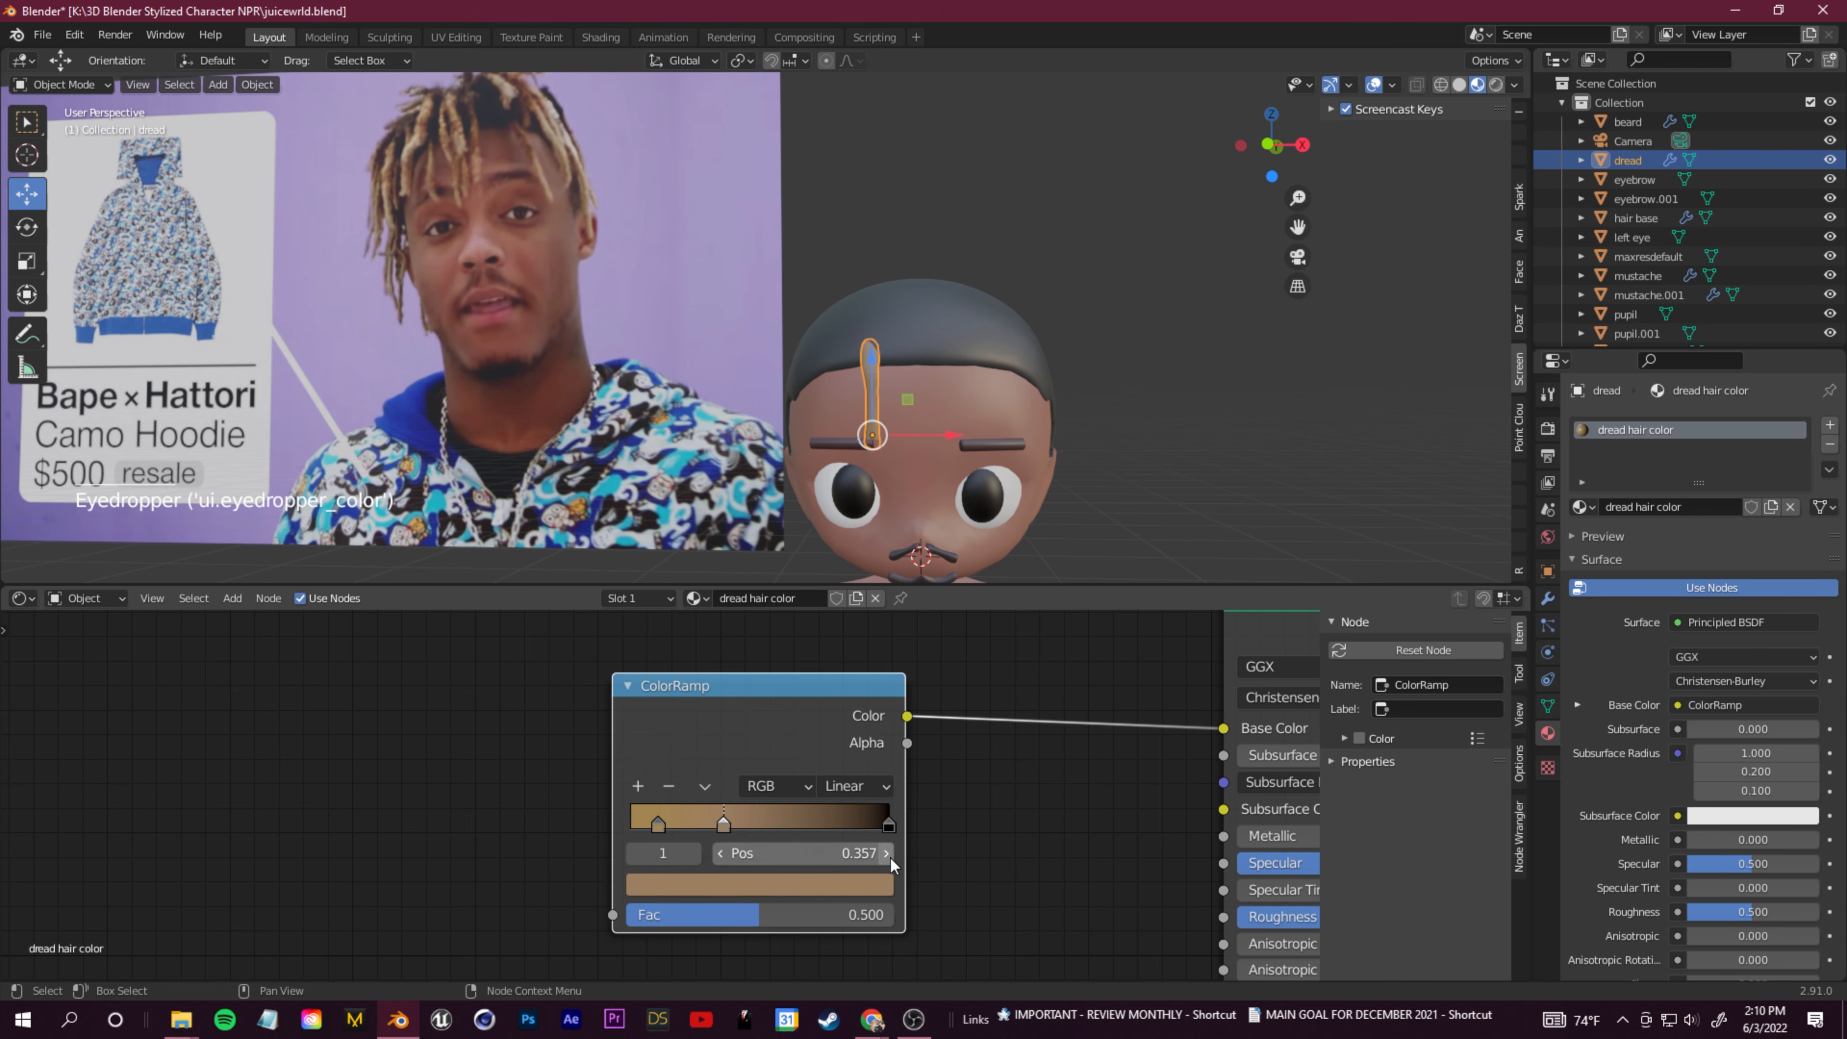
left_click(824, 883)
left_click(834, 774)
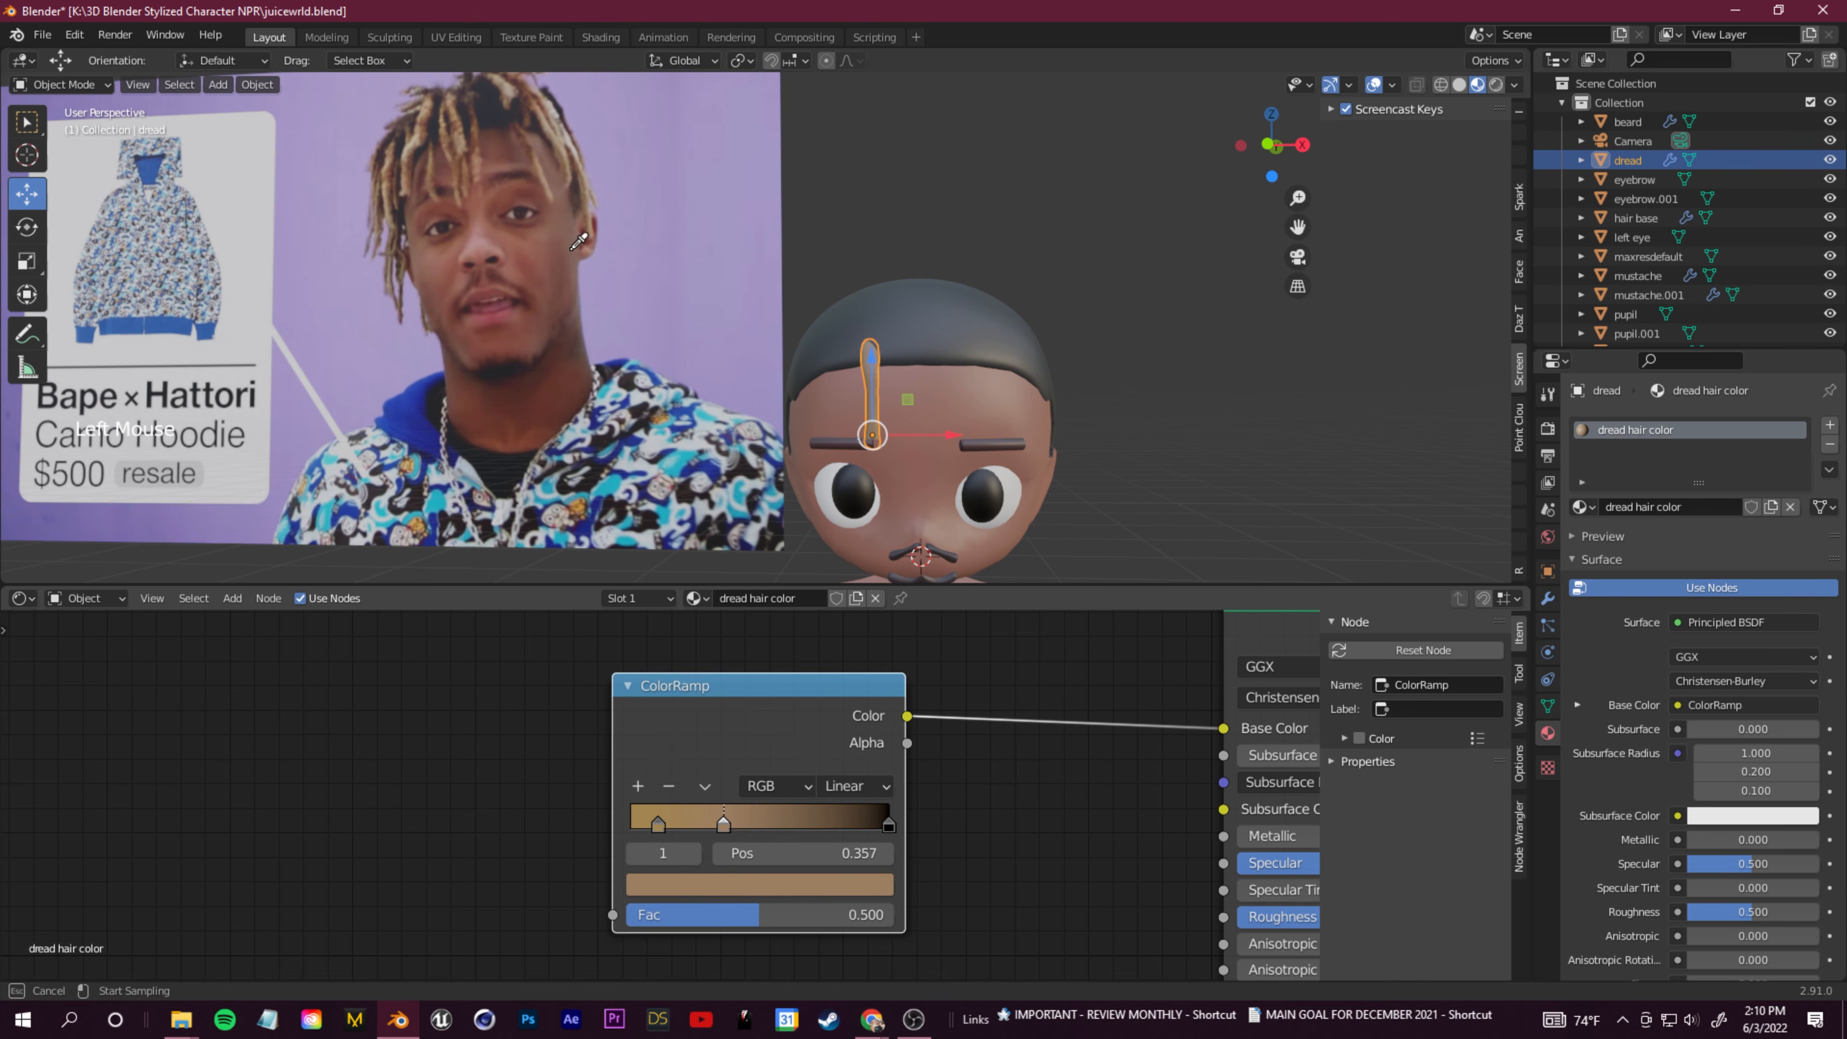
left_click(532, 94)
left_click(745, 885)
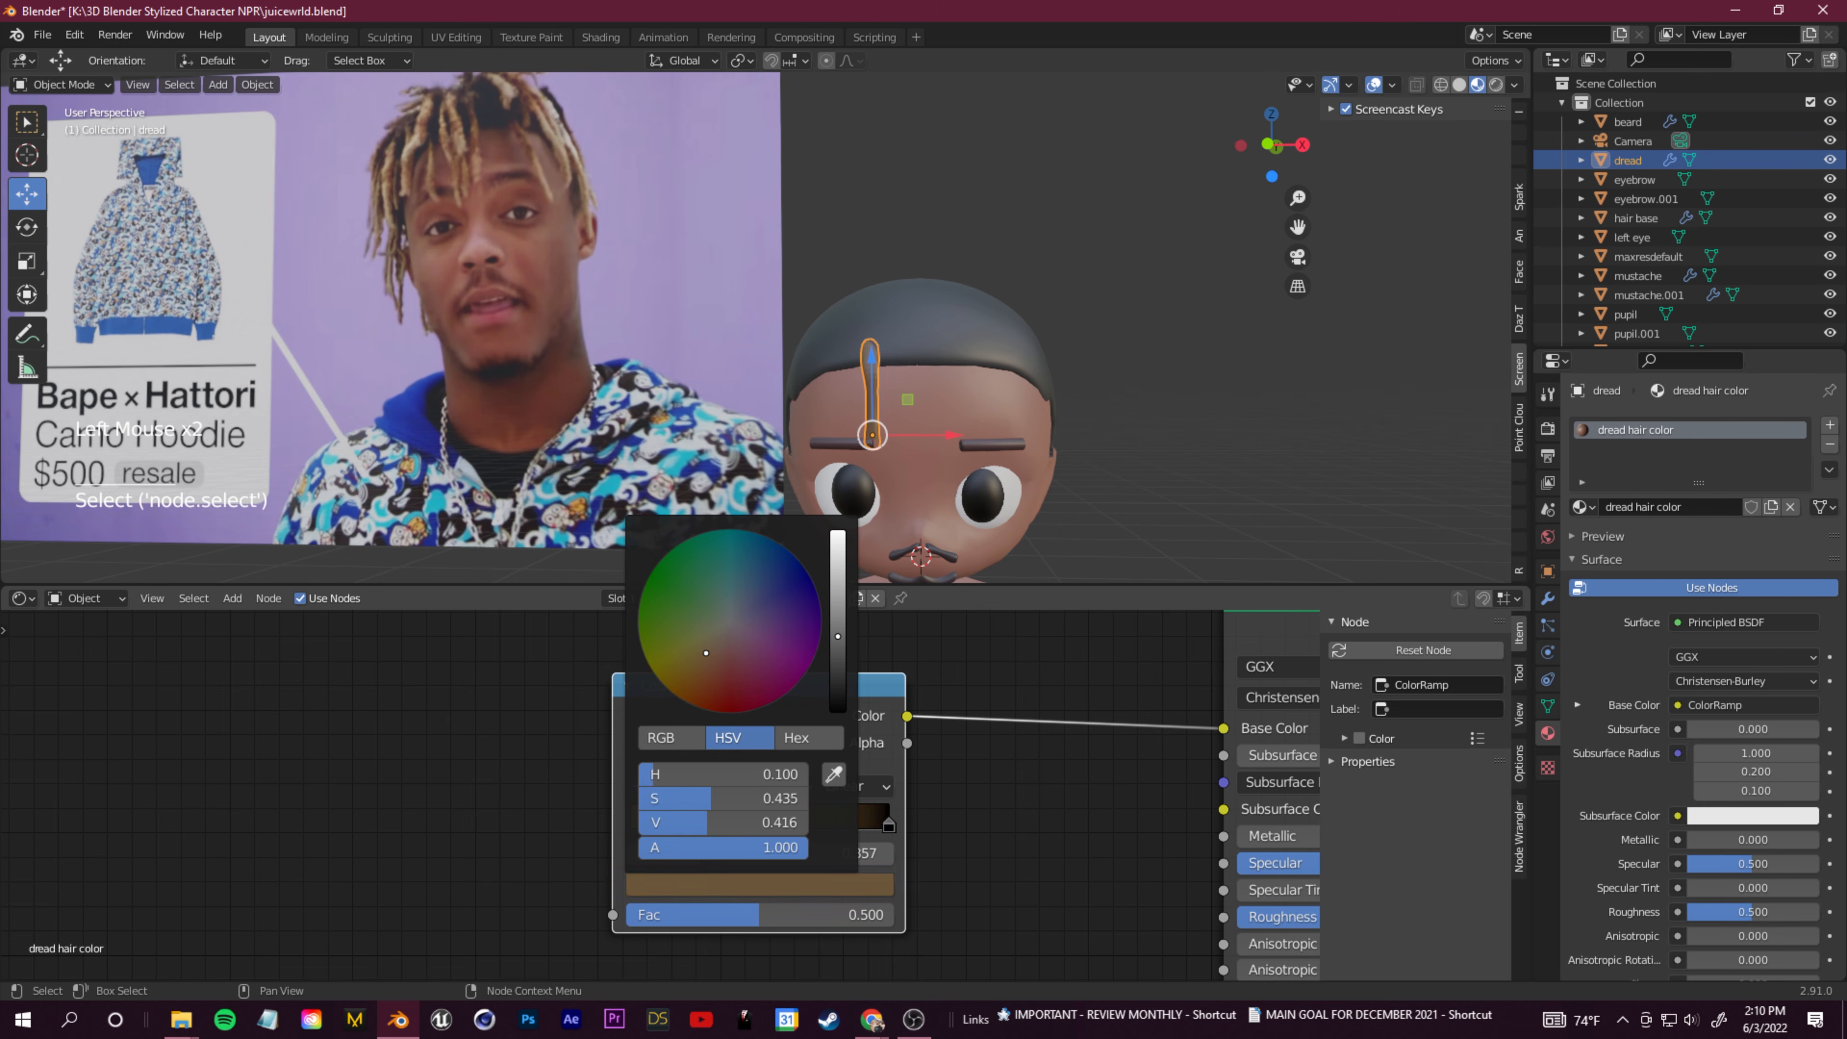
left_click_drag(713, 675, 706, 665)
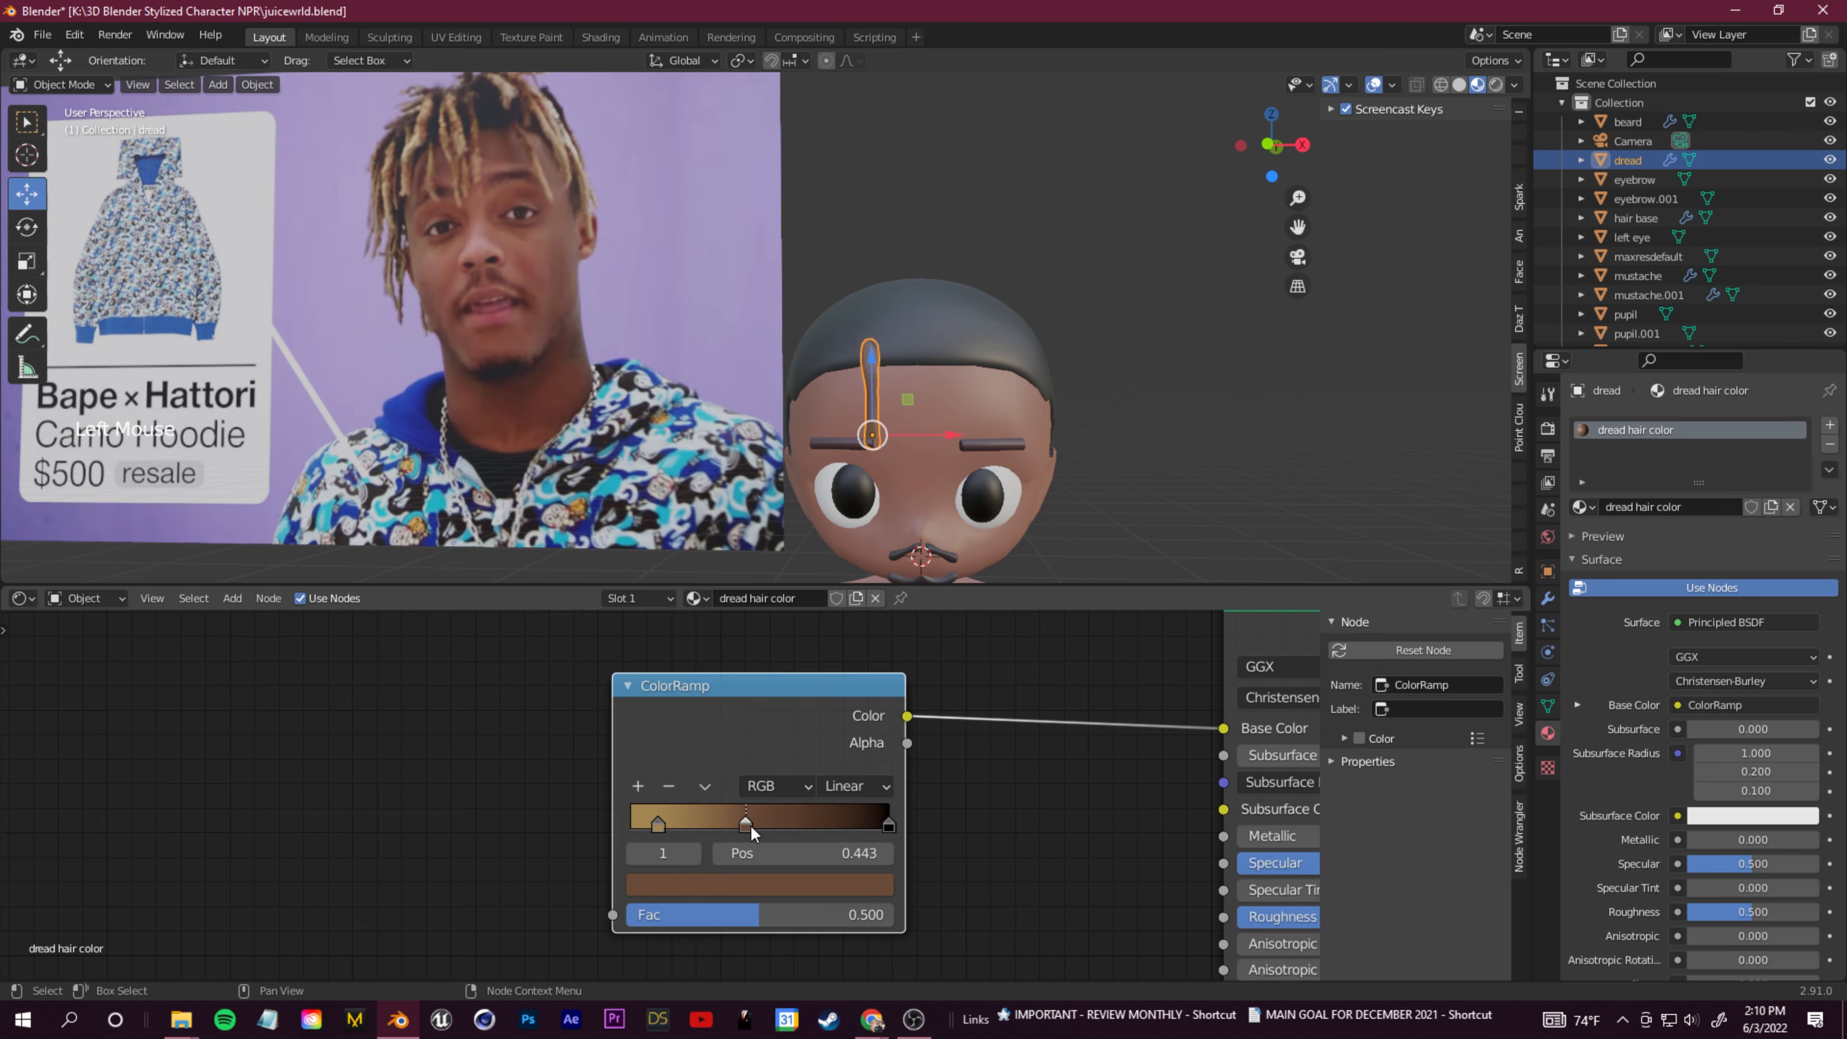
Step: Add a Mapping node and connect its Vector output to the ColorRamp's Fac input
scroll(533, 770, "down", 3)
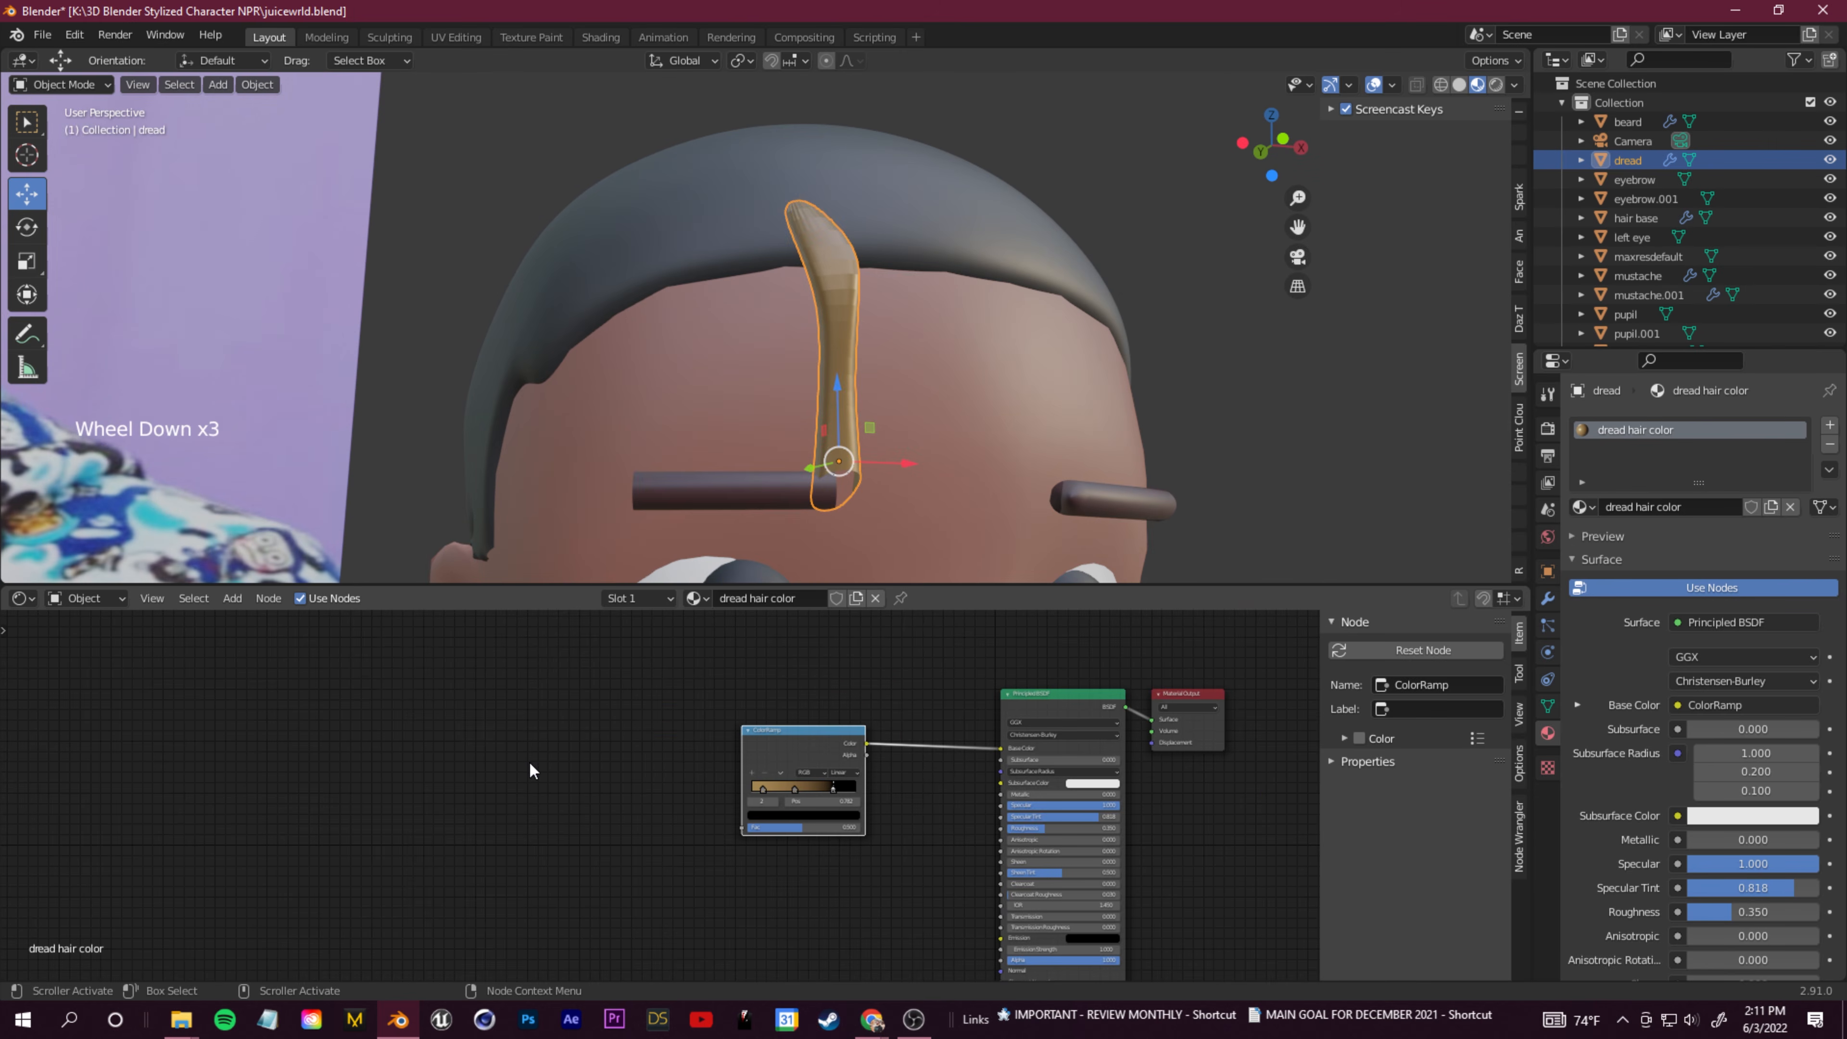
right_click(530, 763)
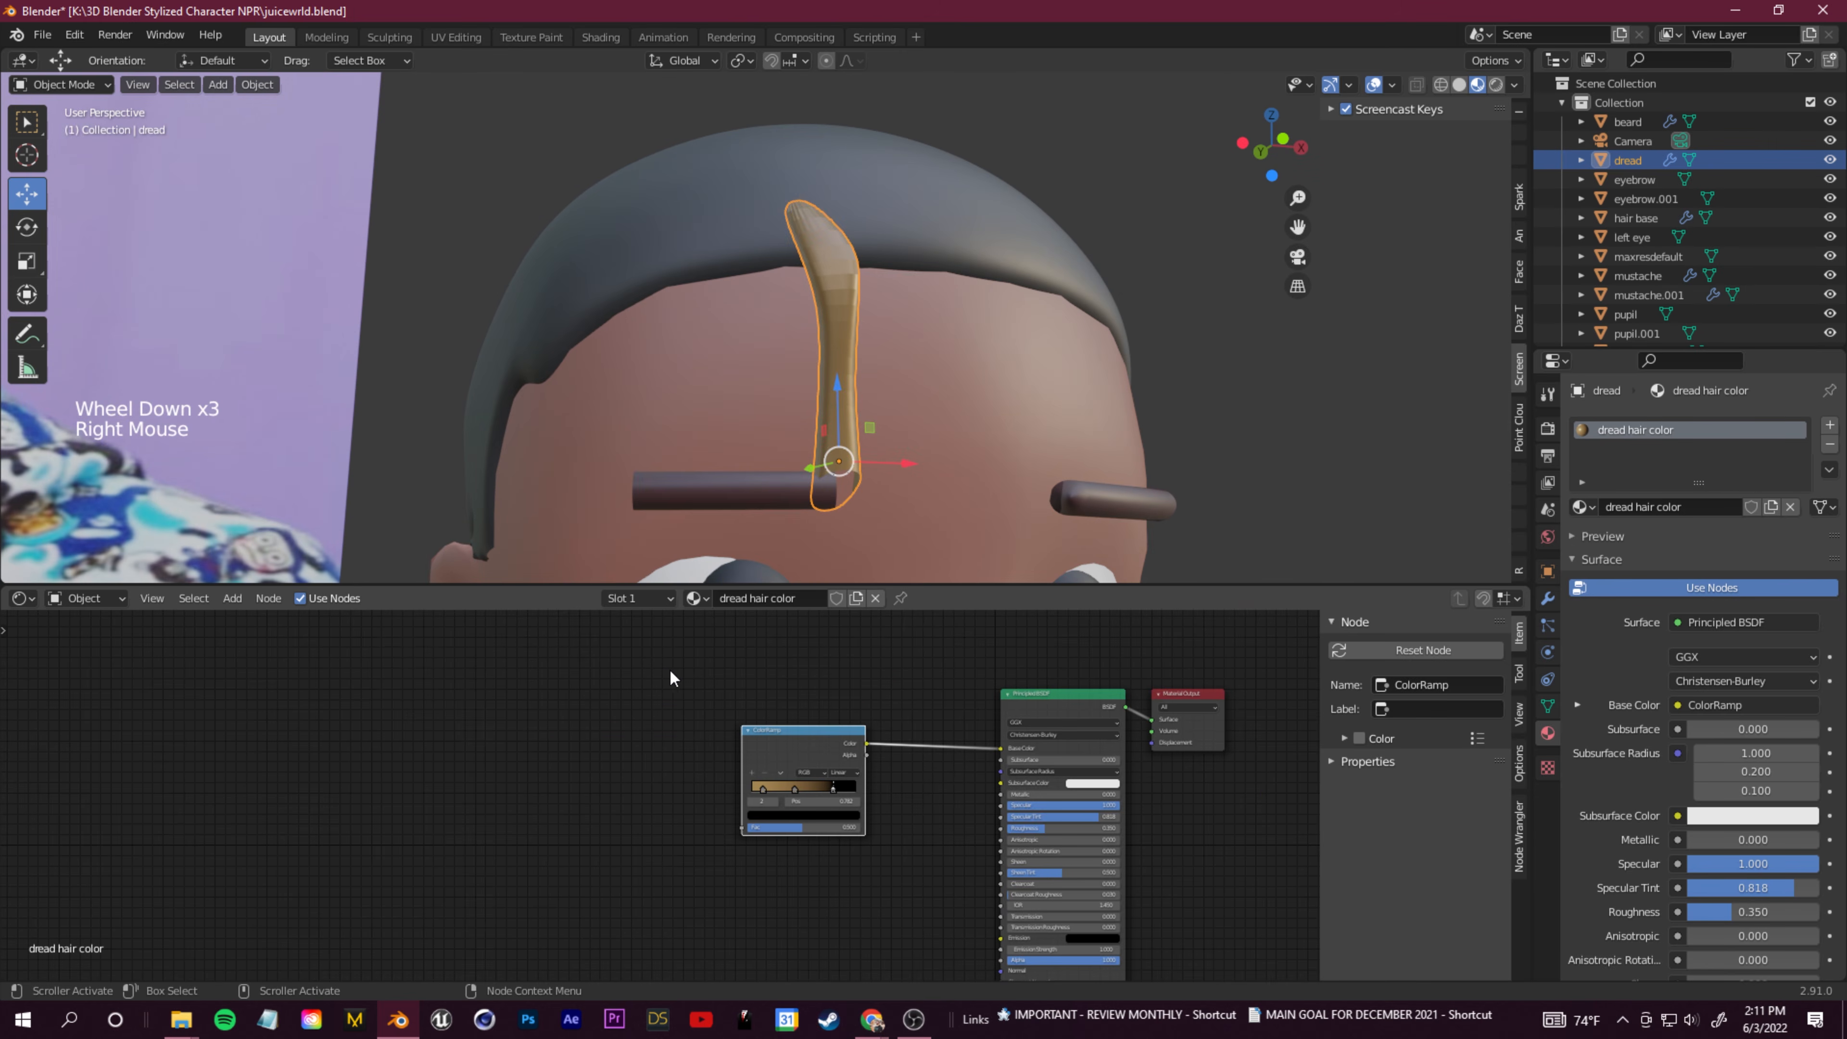
left_click(574, 764)
key("shift+a")
left_click(509, 772)
type("mapp")
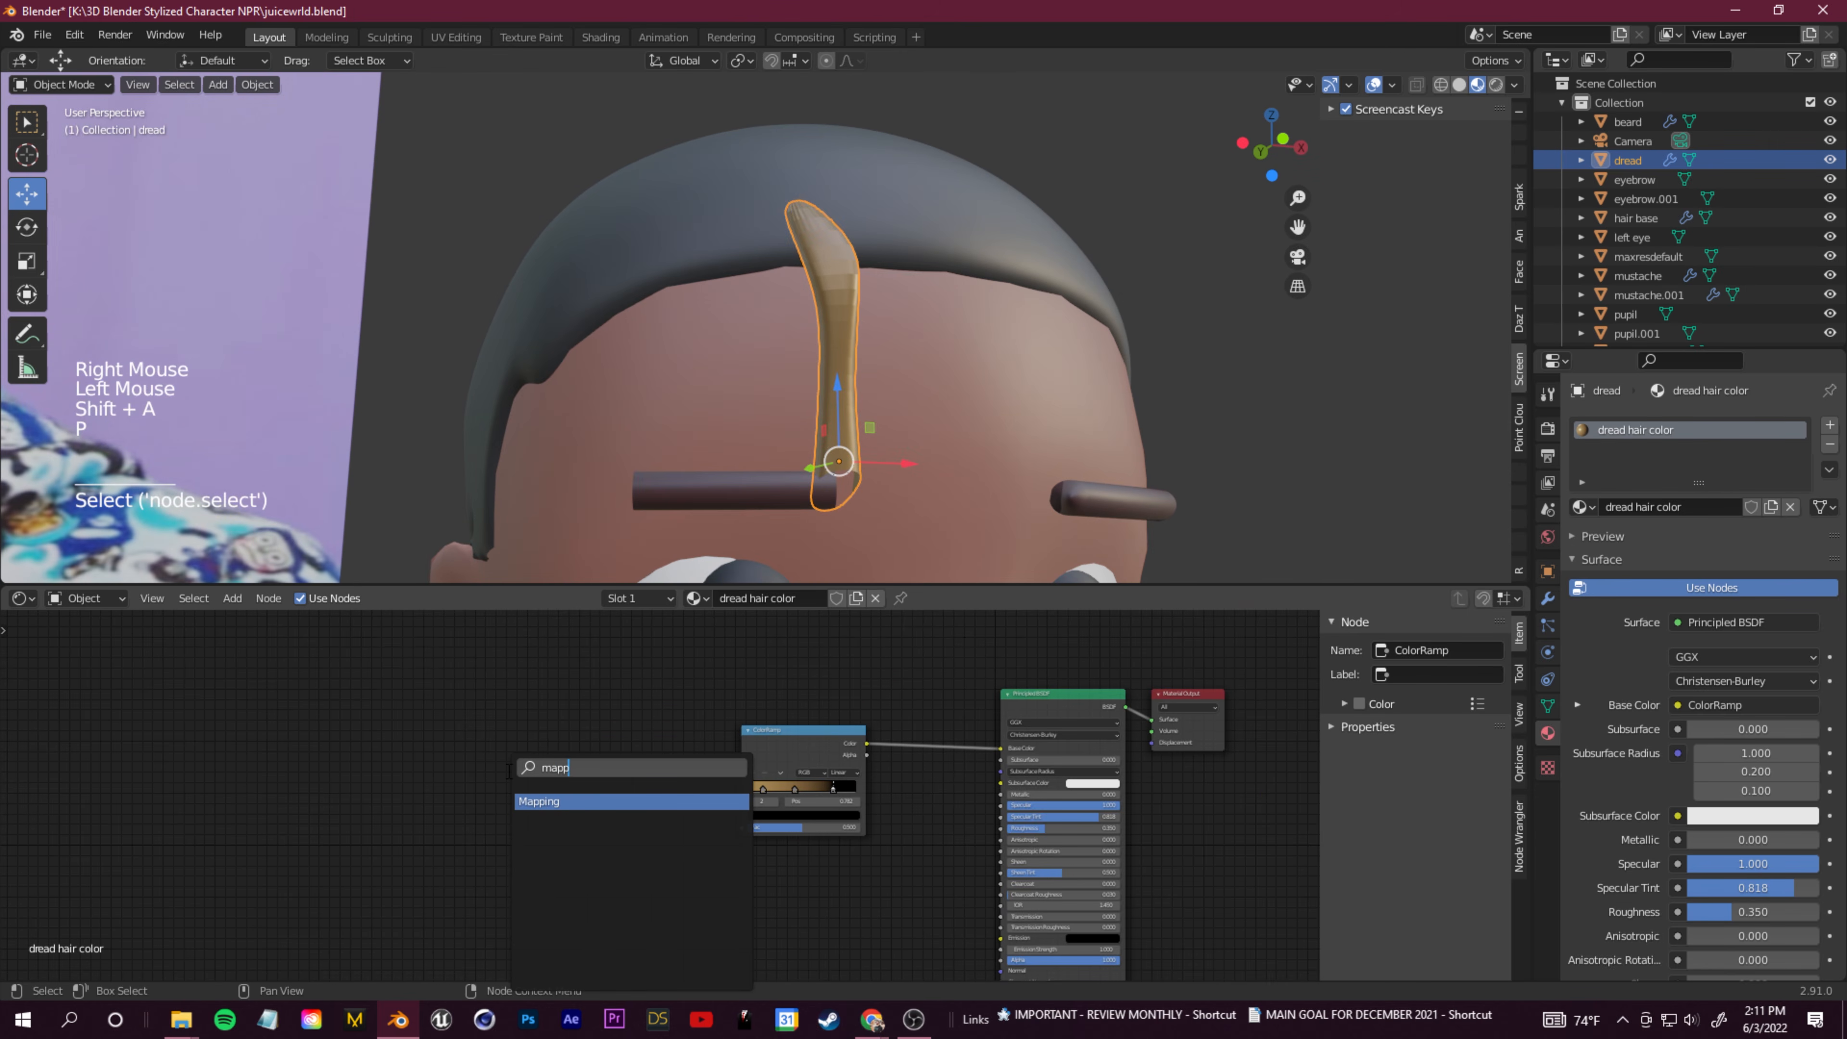
type("in")
left_click(556, 801)
left_click(511, 749)
left_click_drag(548, 754, 746, 827)
Step: Add a Texture Coordinate node and connect its Generated output to the Mapping node's Vector input
middle_click_drag(307, 712, 648, 739)
key("shift+a")
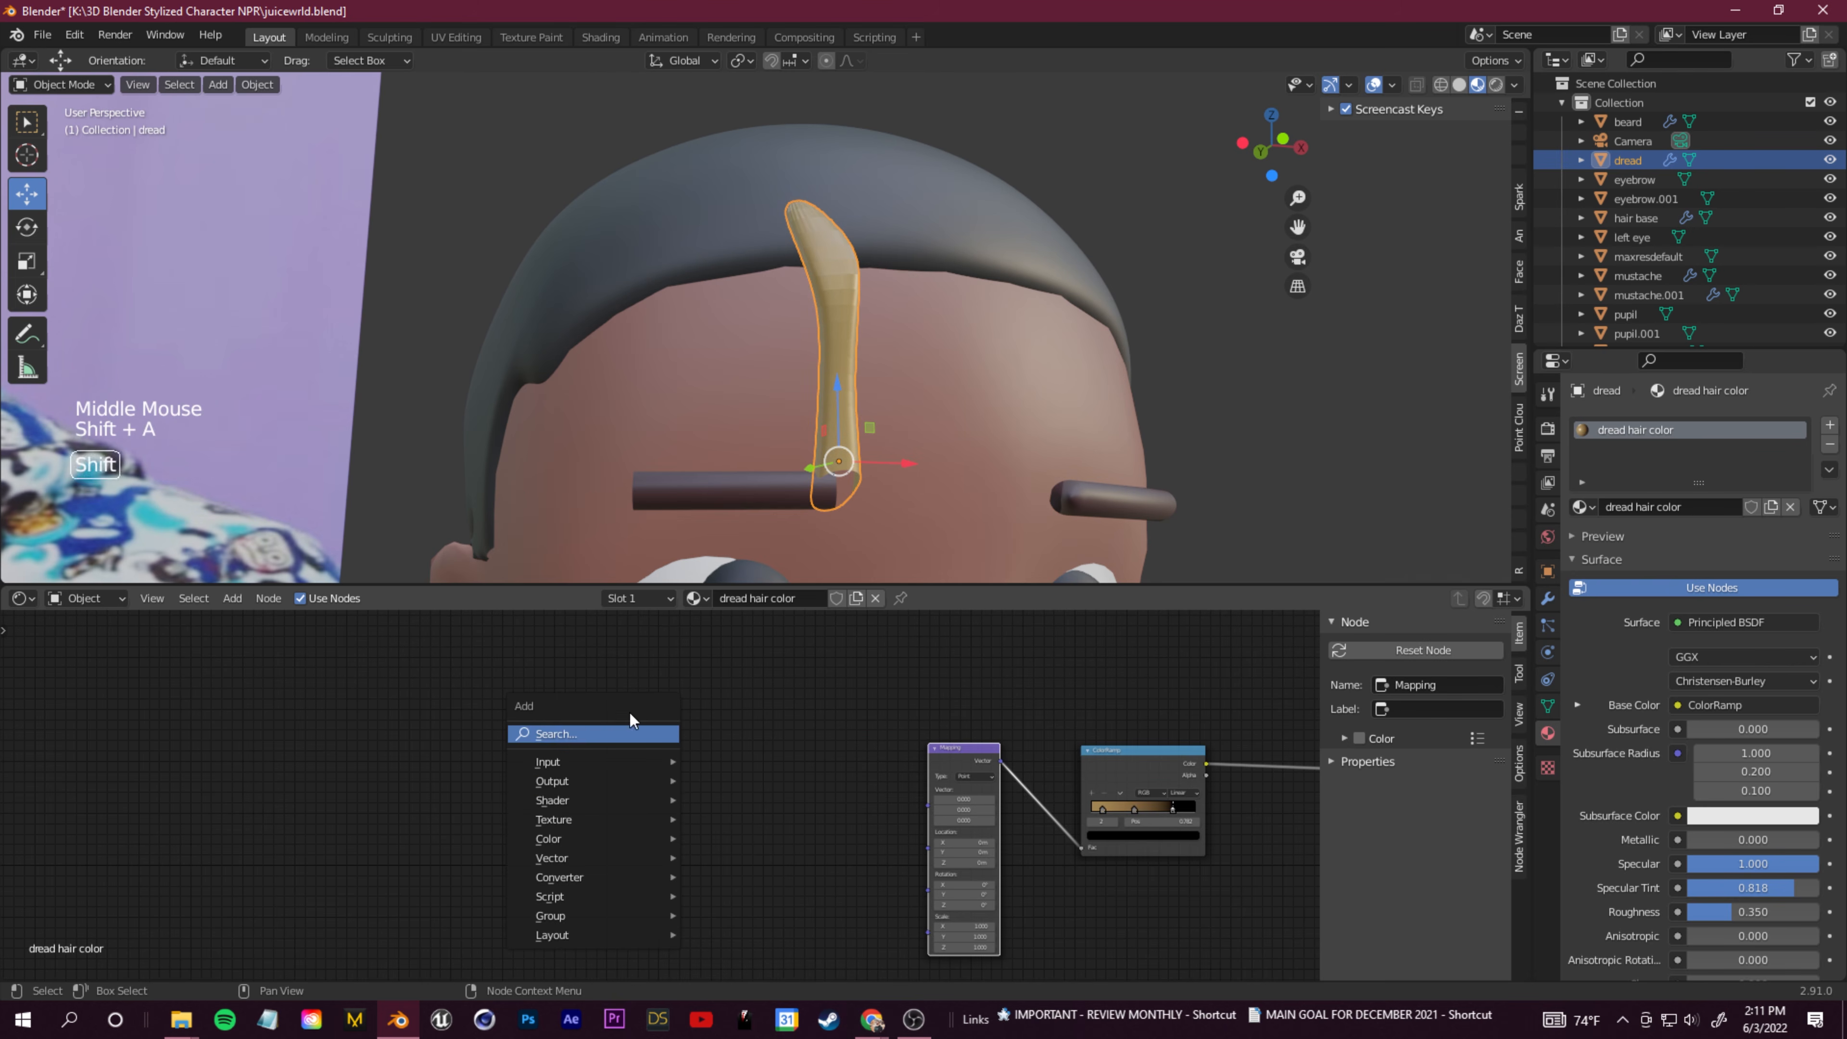
left_click(577, 734)
type("coordi")
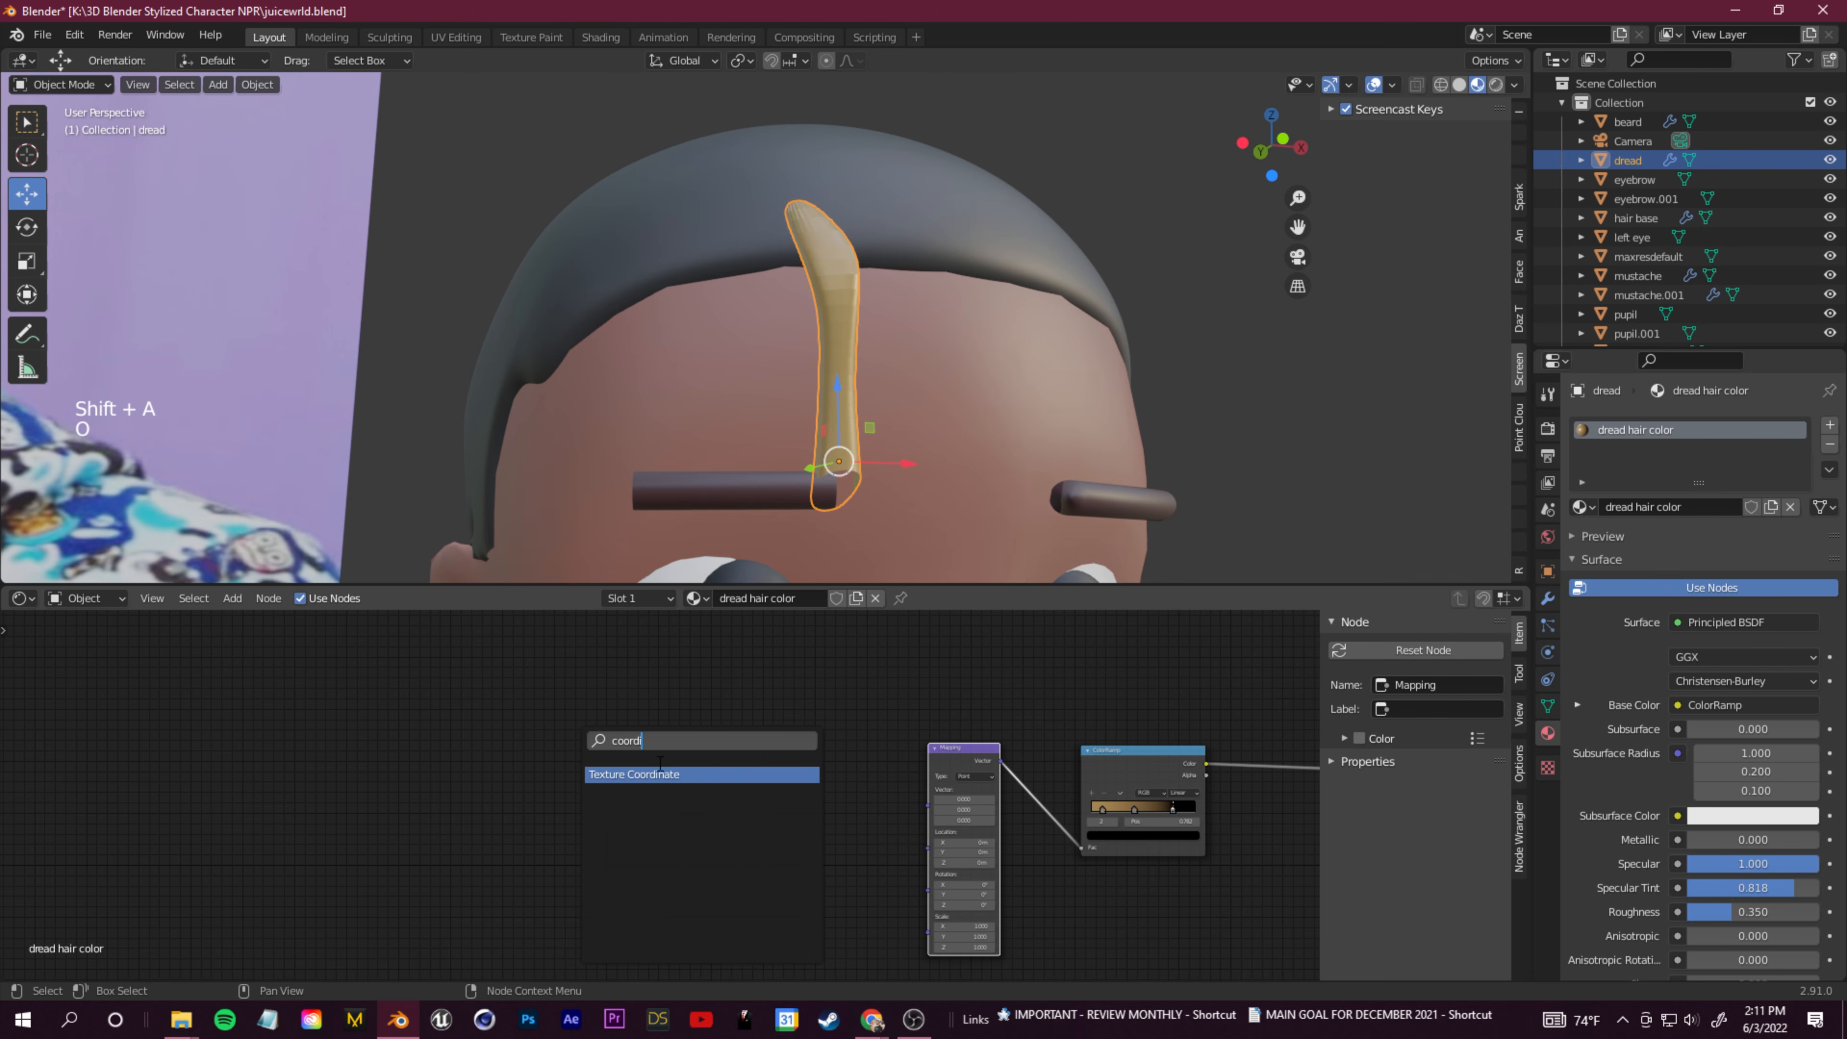
key("Return")
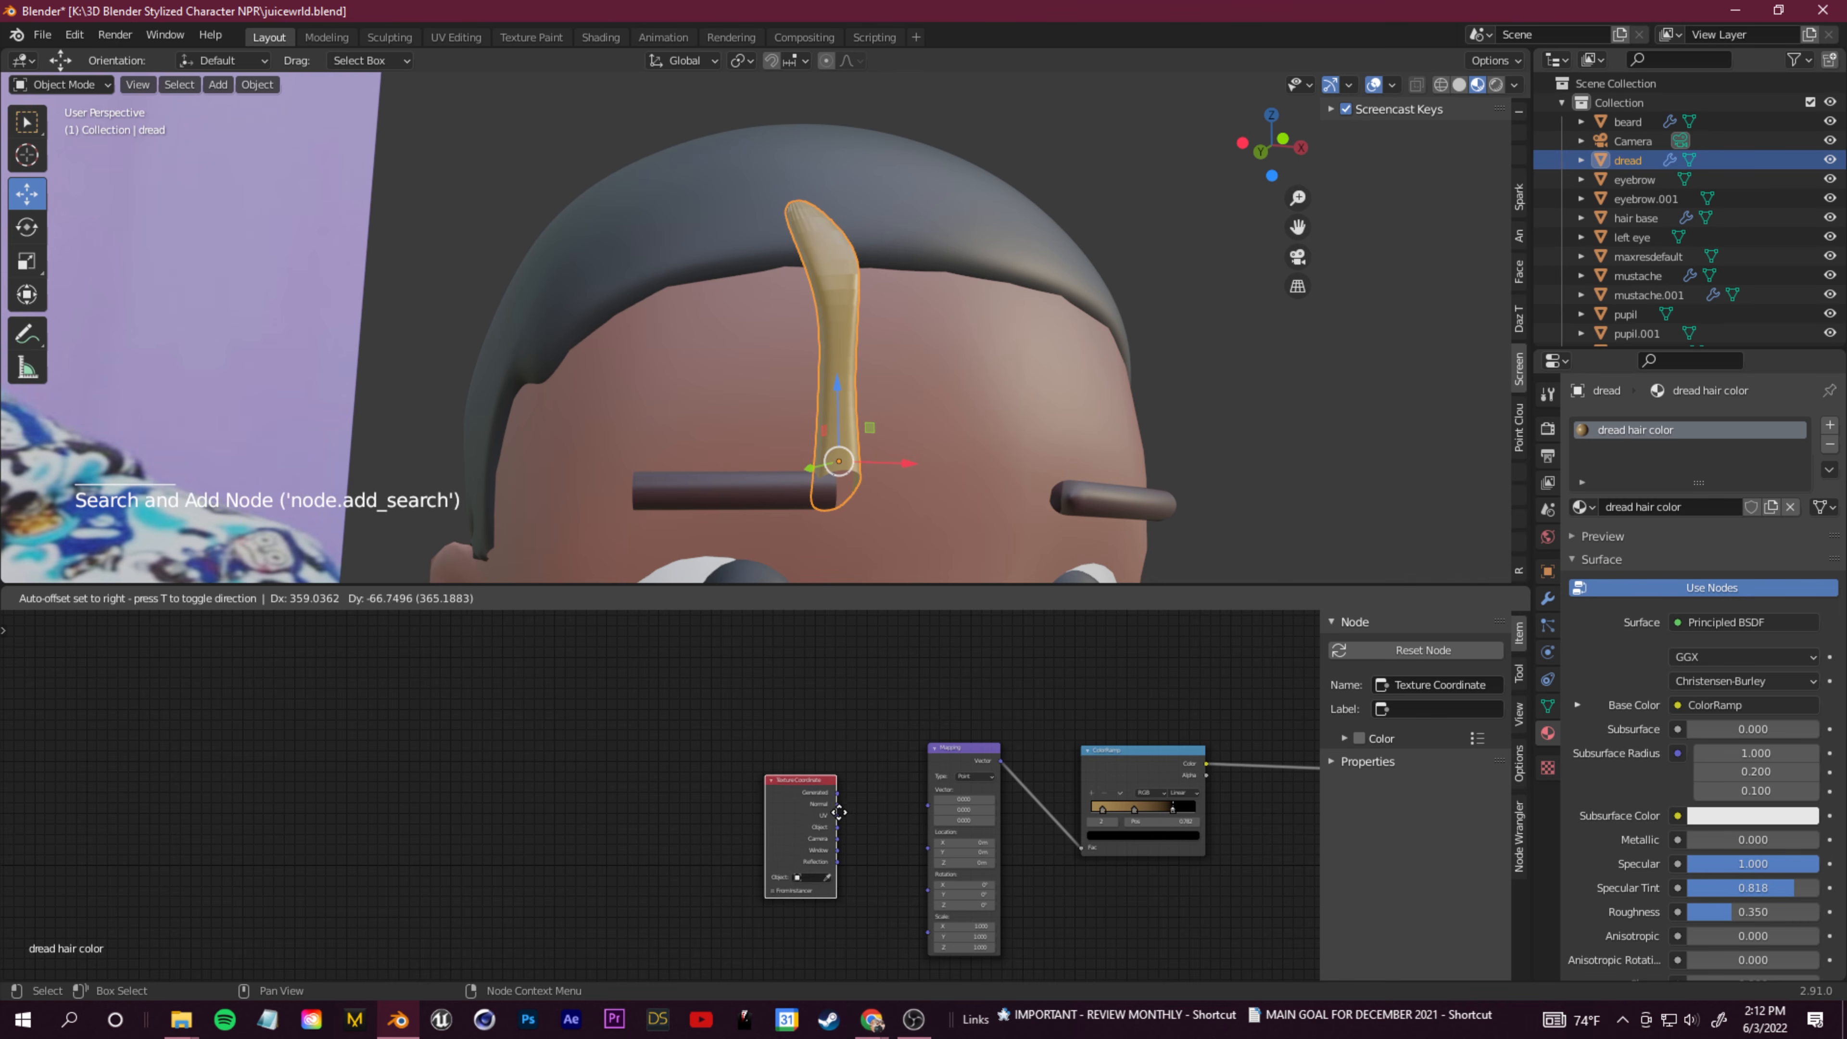
left_click(838, 812)
scroll(908, 852, "up", 3)
left_click_drag(896, 800, 1003, 809)
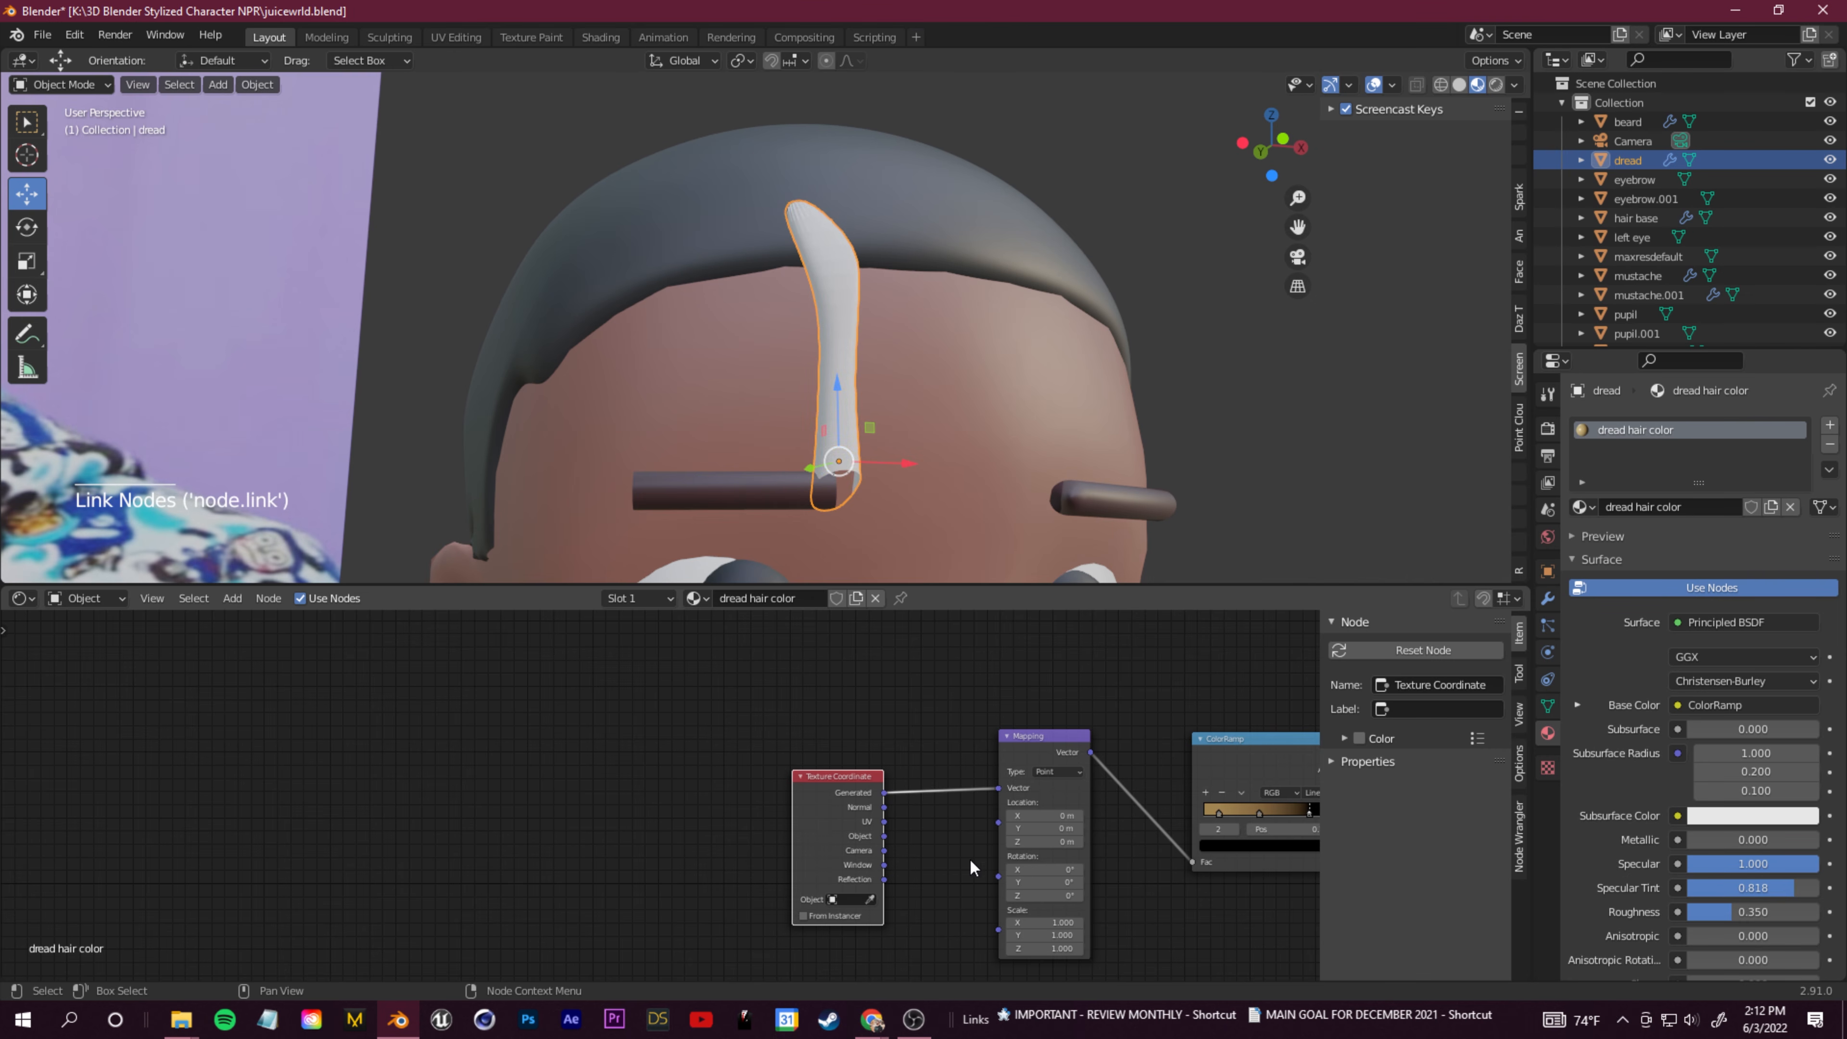
Step: Pick the dread in the viewport as the Texture Coordinate node's object
middle_click_drag(902, 451, 765, 433)
left_click(869, 899)
left_click(824, 316)
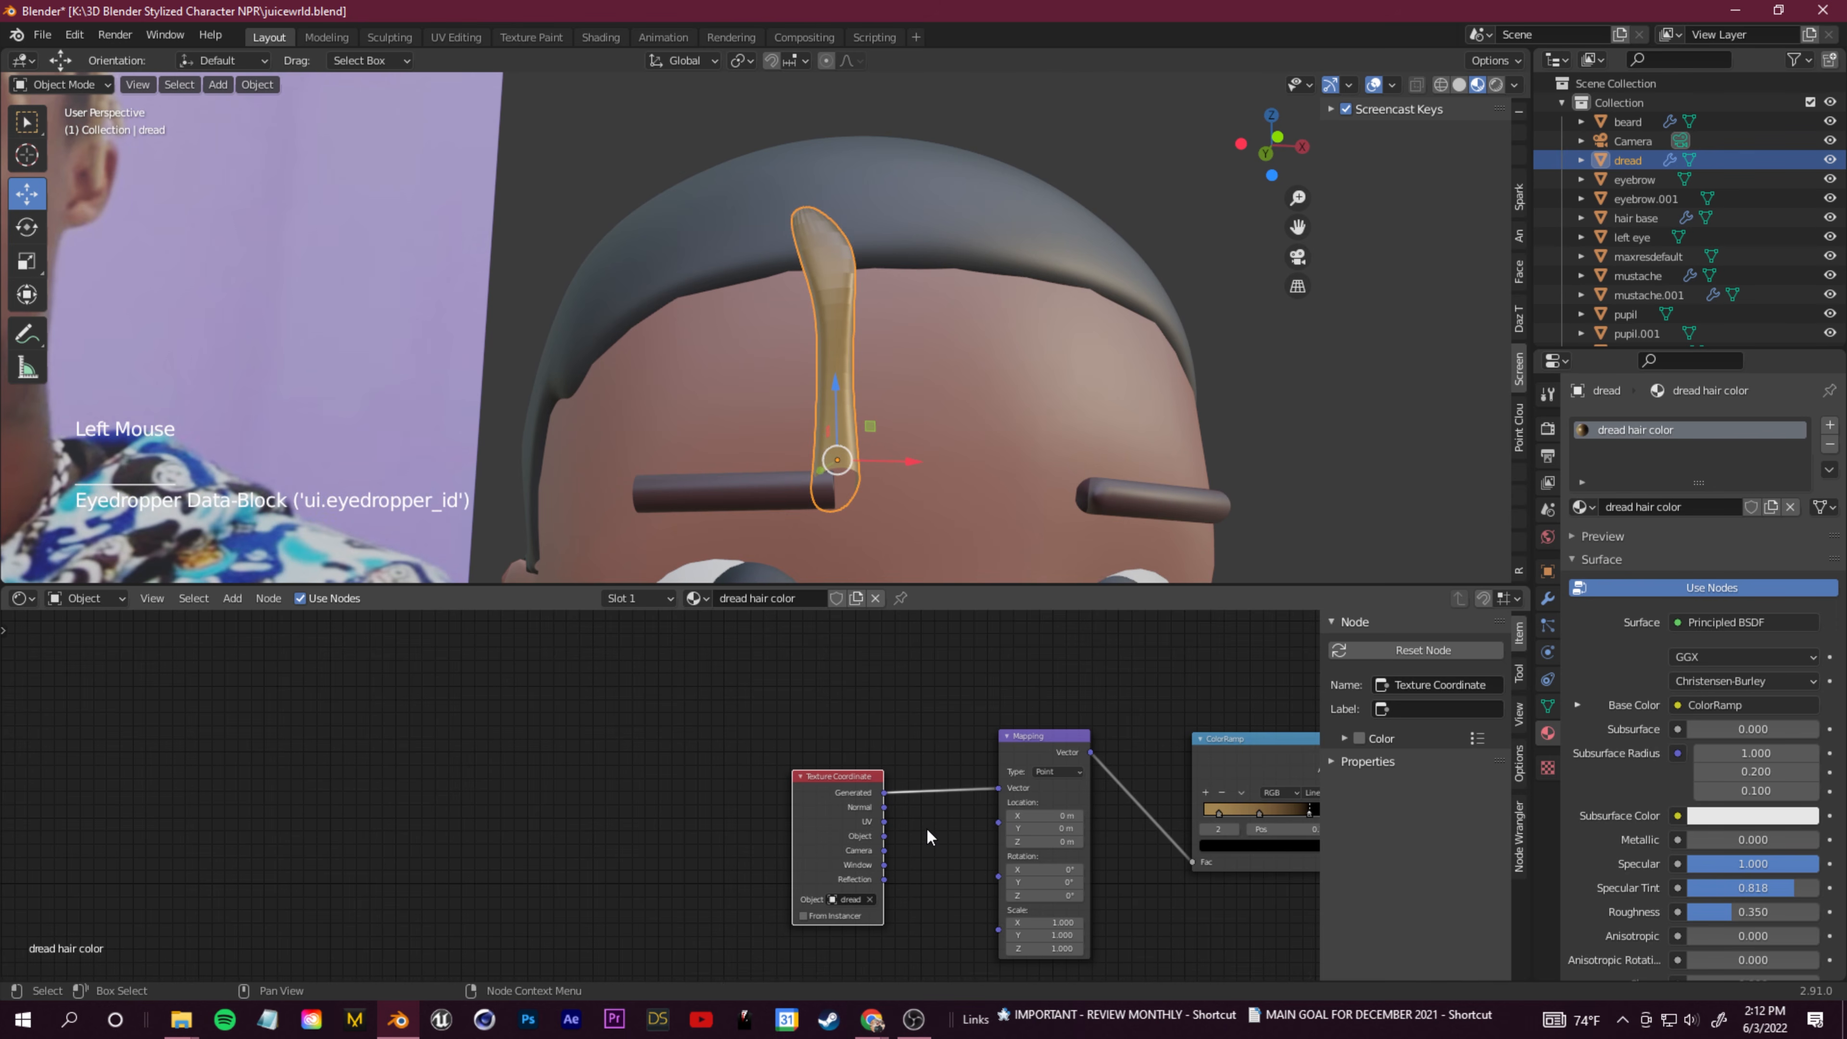
Step: Shift the gradient along the dread with Mapping location X 0.9 m and Y 0.2 m and rotation Y 37°
middle_click_drag(1075, 837, 1076, 832)
mouse_move(1067, 812)
left_mouse_down()
mouse_move(1047, 812)
mouse_move(1113, 812)
mouse_move(1073, 823)
left_mouse_up()
middle_click_drag(859, 413, 822, 427)
mouse_move(1047, 878)
left_mouse_down()
mouse_move(1029, 877)
mouse_move(1069, 877)
left_mouse_up()
key("ctrl+z")
mouse_move(1054, 811)
left_mouse_down()
mouse_move(1029, 811)
mouse_move(1054, 810)
left_mouse_up()
middle_click_drag(943, 465, 954, 510)
scroll(909, 458, "up", 1)
left_click(866, 405)
middle_click_drag(866, 404, 916, 415)
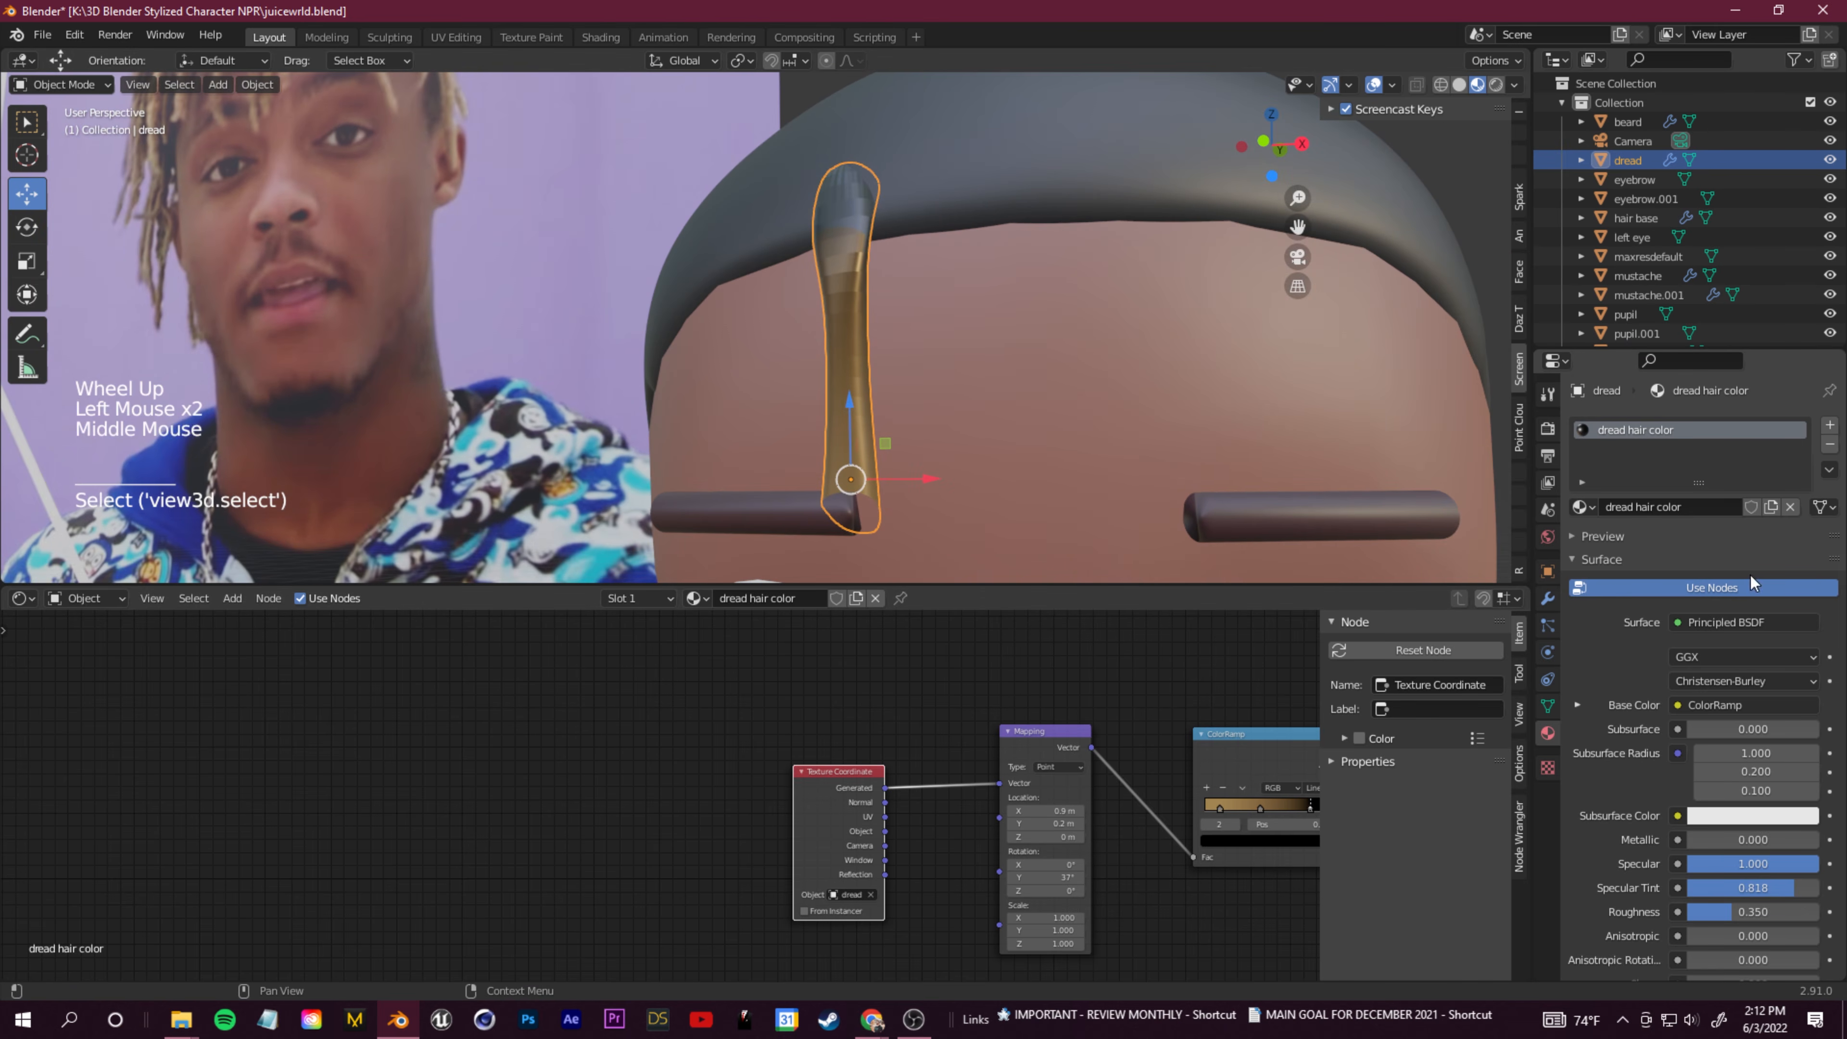
Step: Set the dread's Subdivision modifier to 6 levels for both viewport and render
left_click(1548, 603)
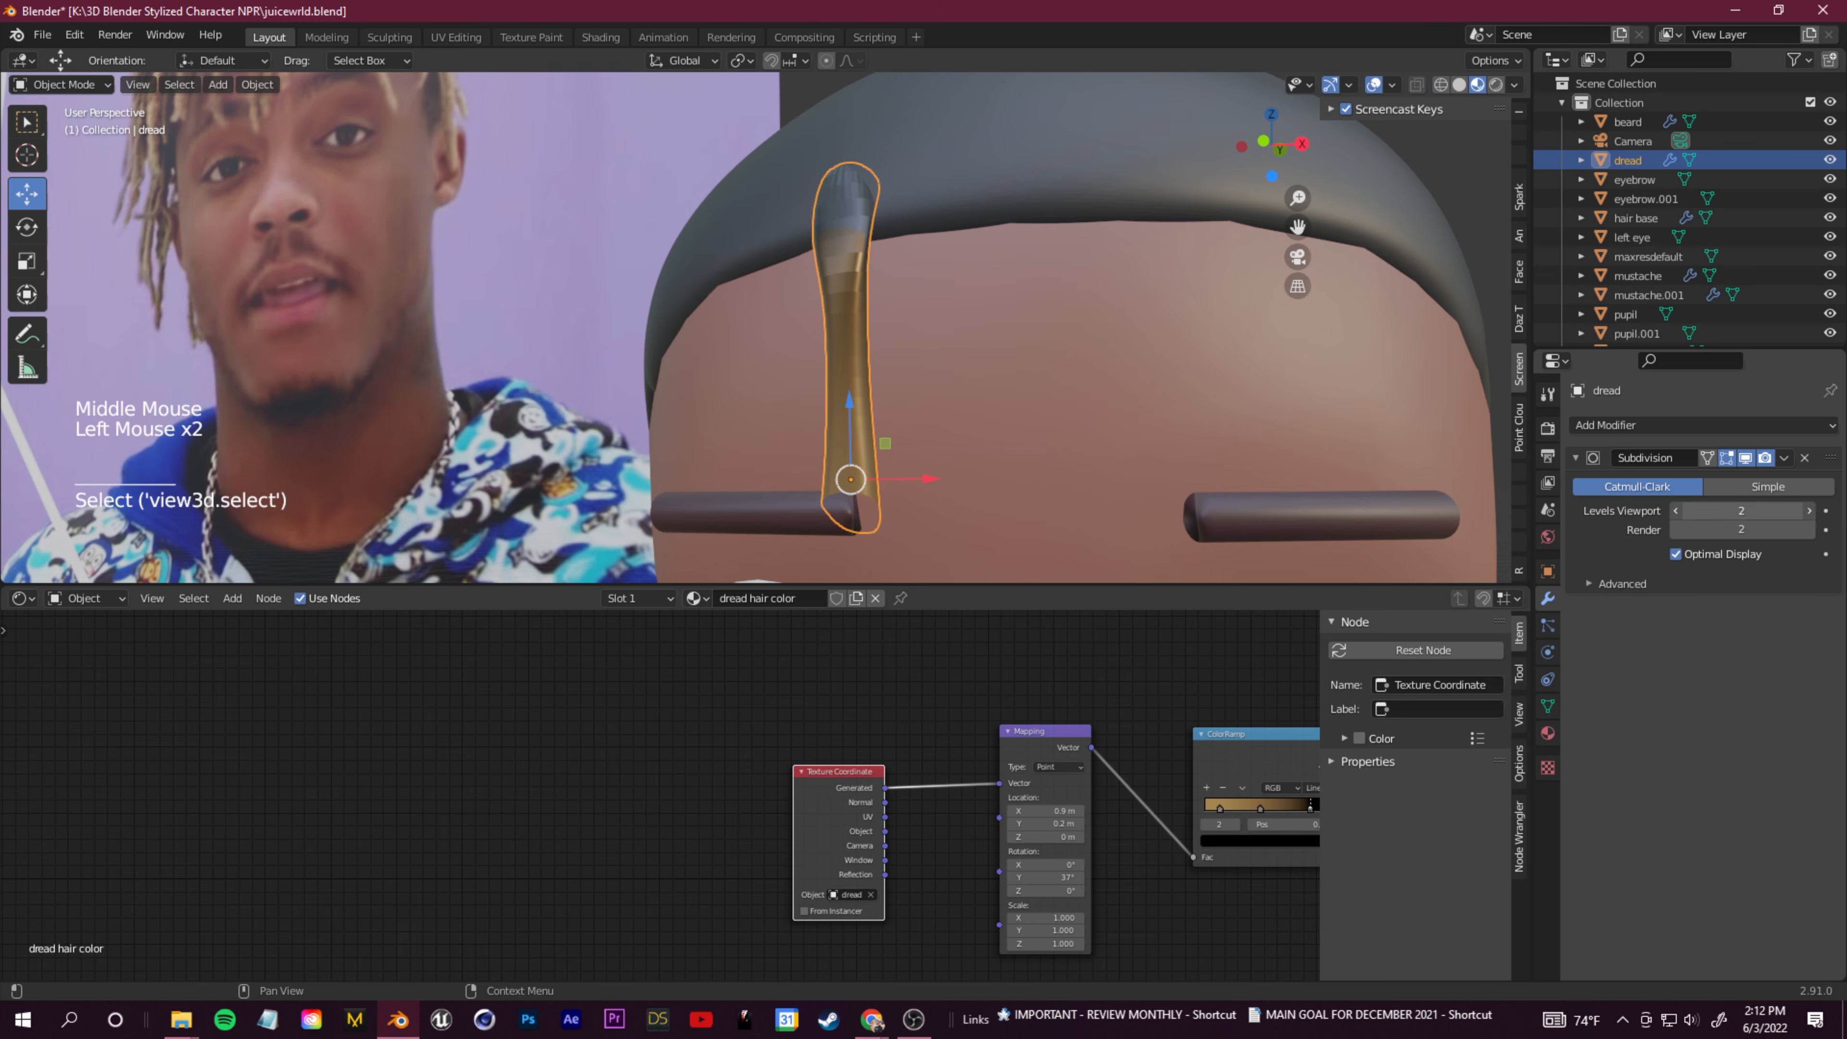
middle_click_drag(891, 408, 918, 465)
scroll(917, 465, "down", 3)
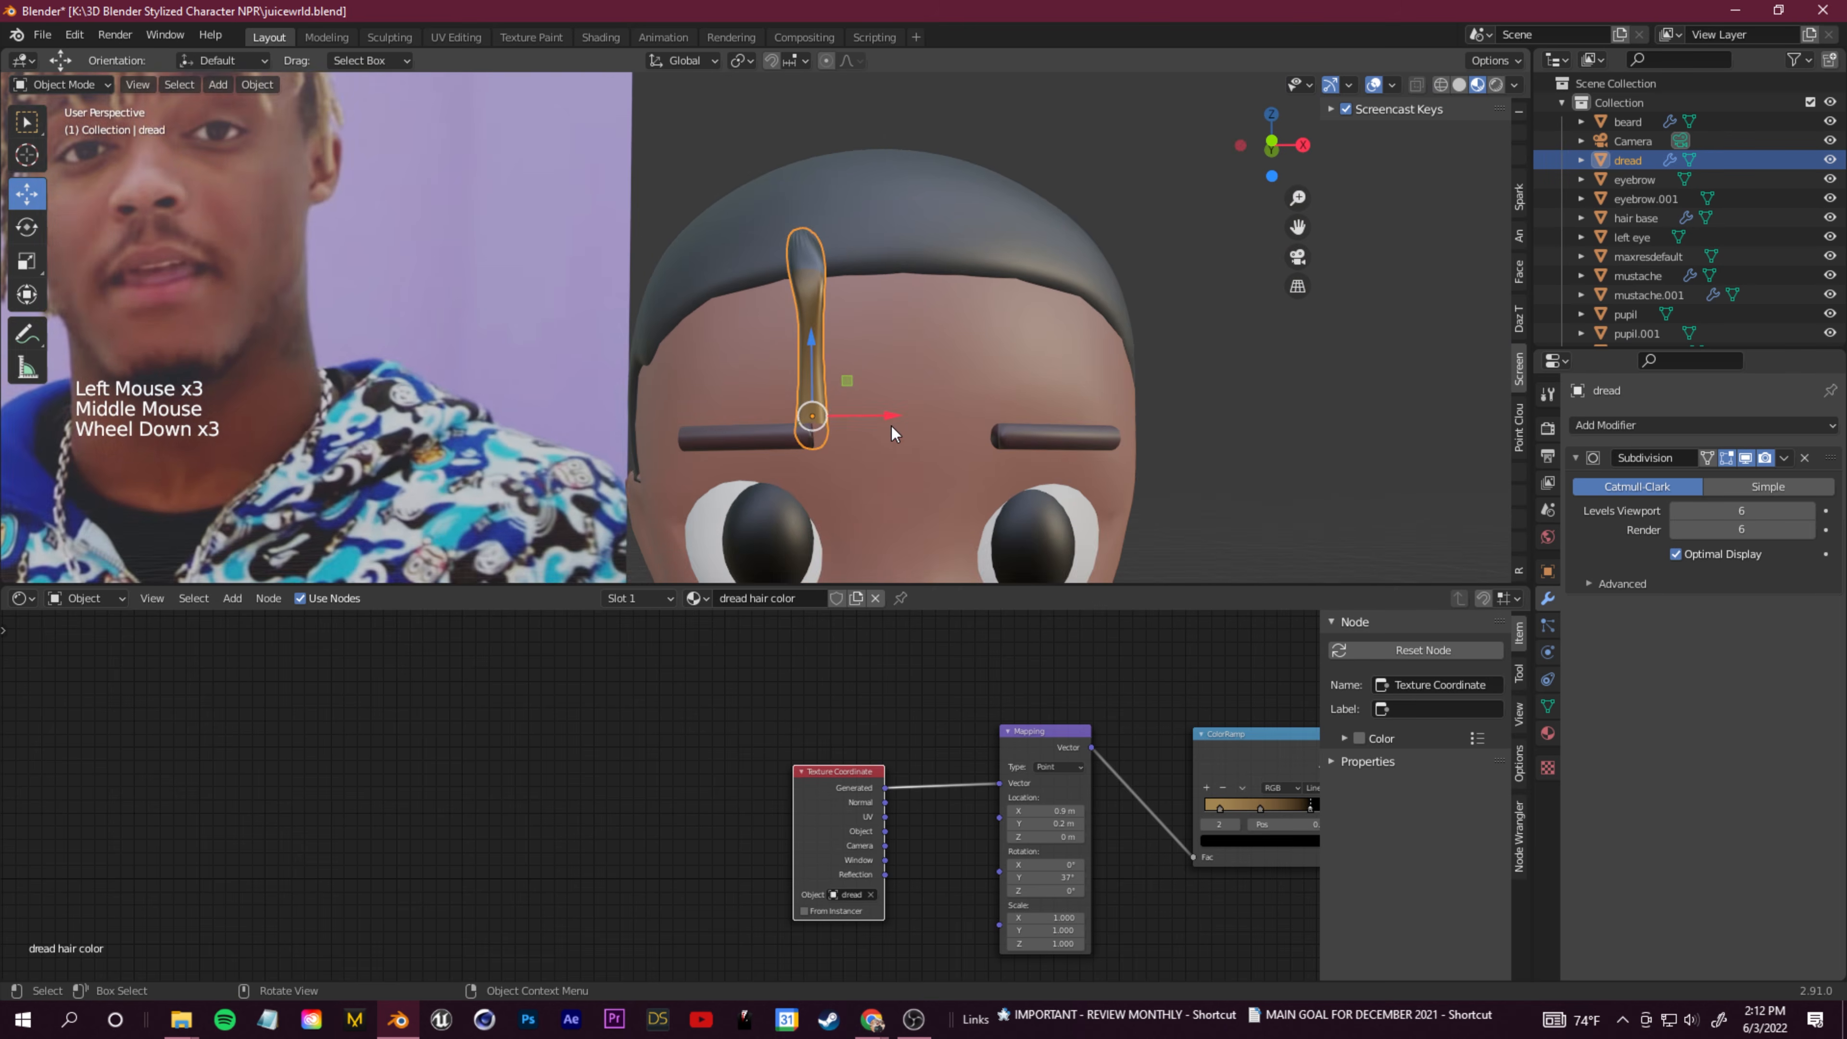
scroll(891, 426, "up", 1)
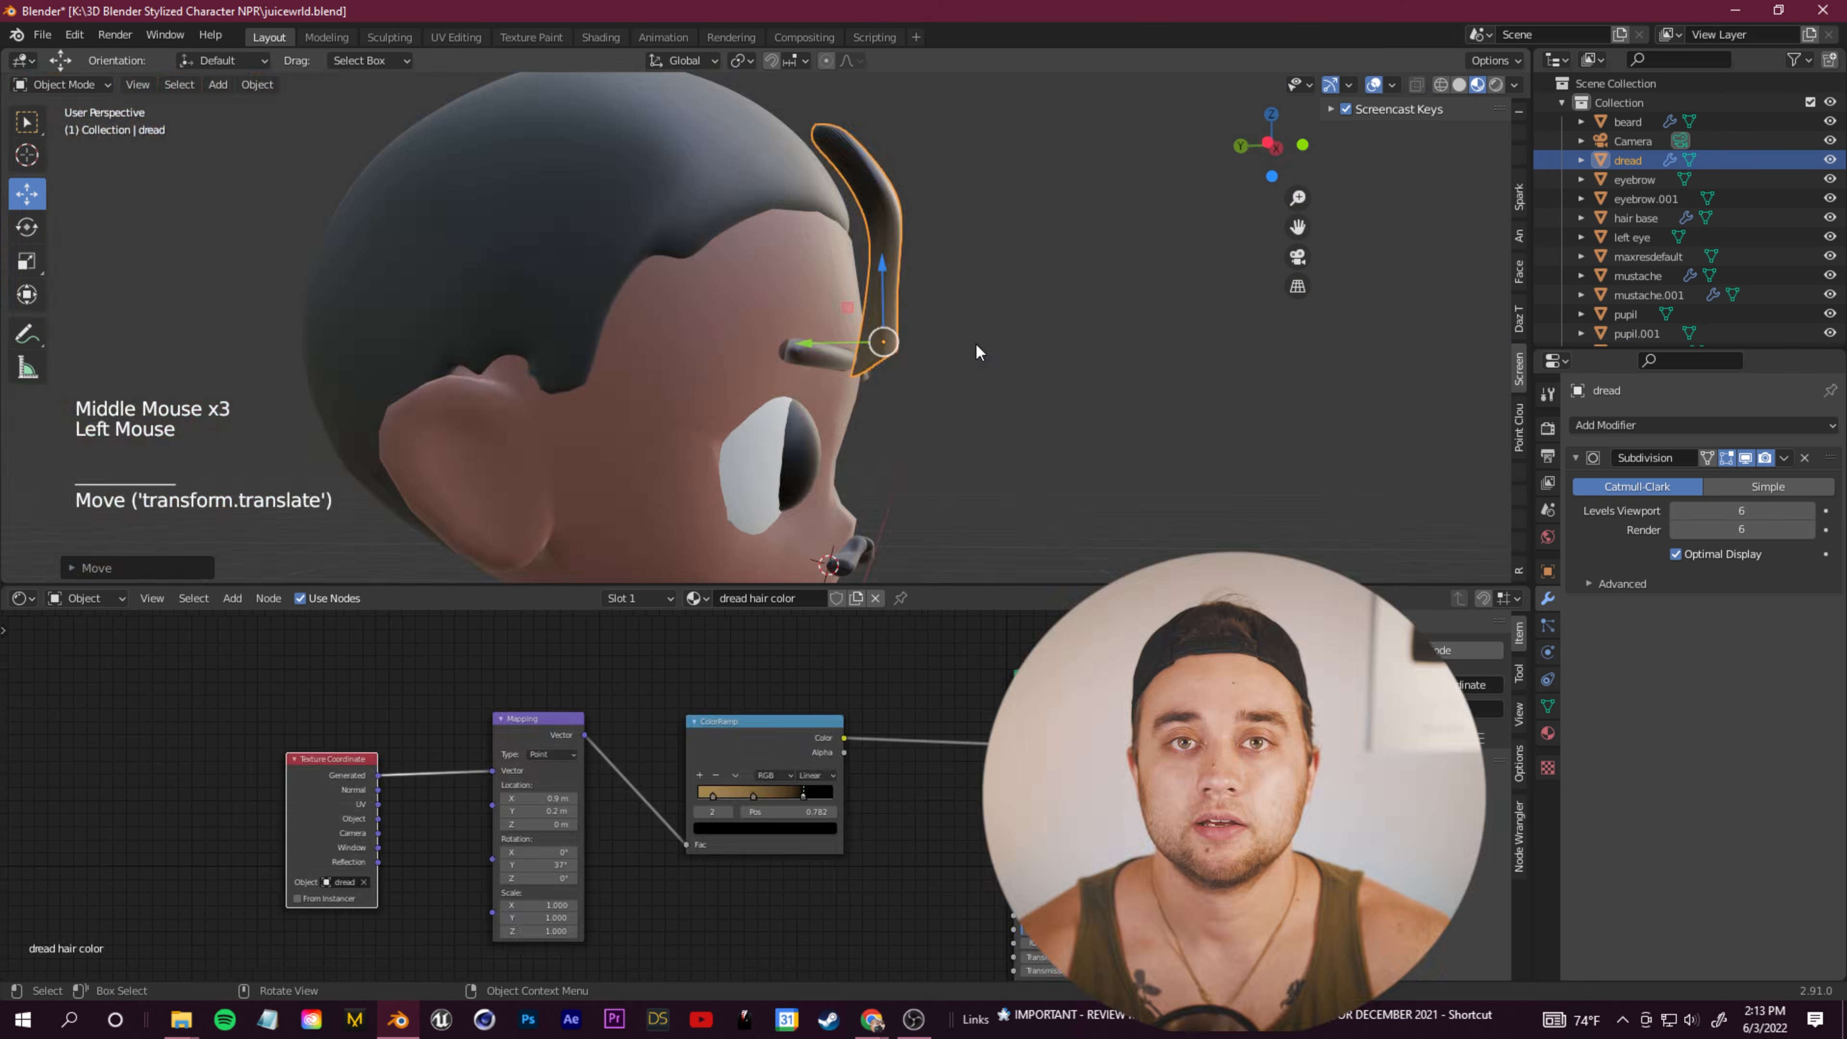
Step: Duplicate the dread and place the copy beside it along the character's front hairline
mouse_move(977, 351)
middle_mouse_down()
mouse_move(822, 258)
mouse_move(974, 322)
middle_mouse_up()
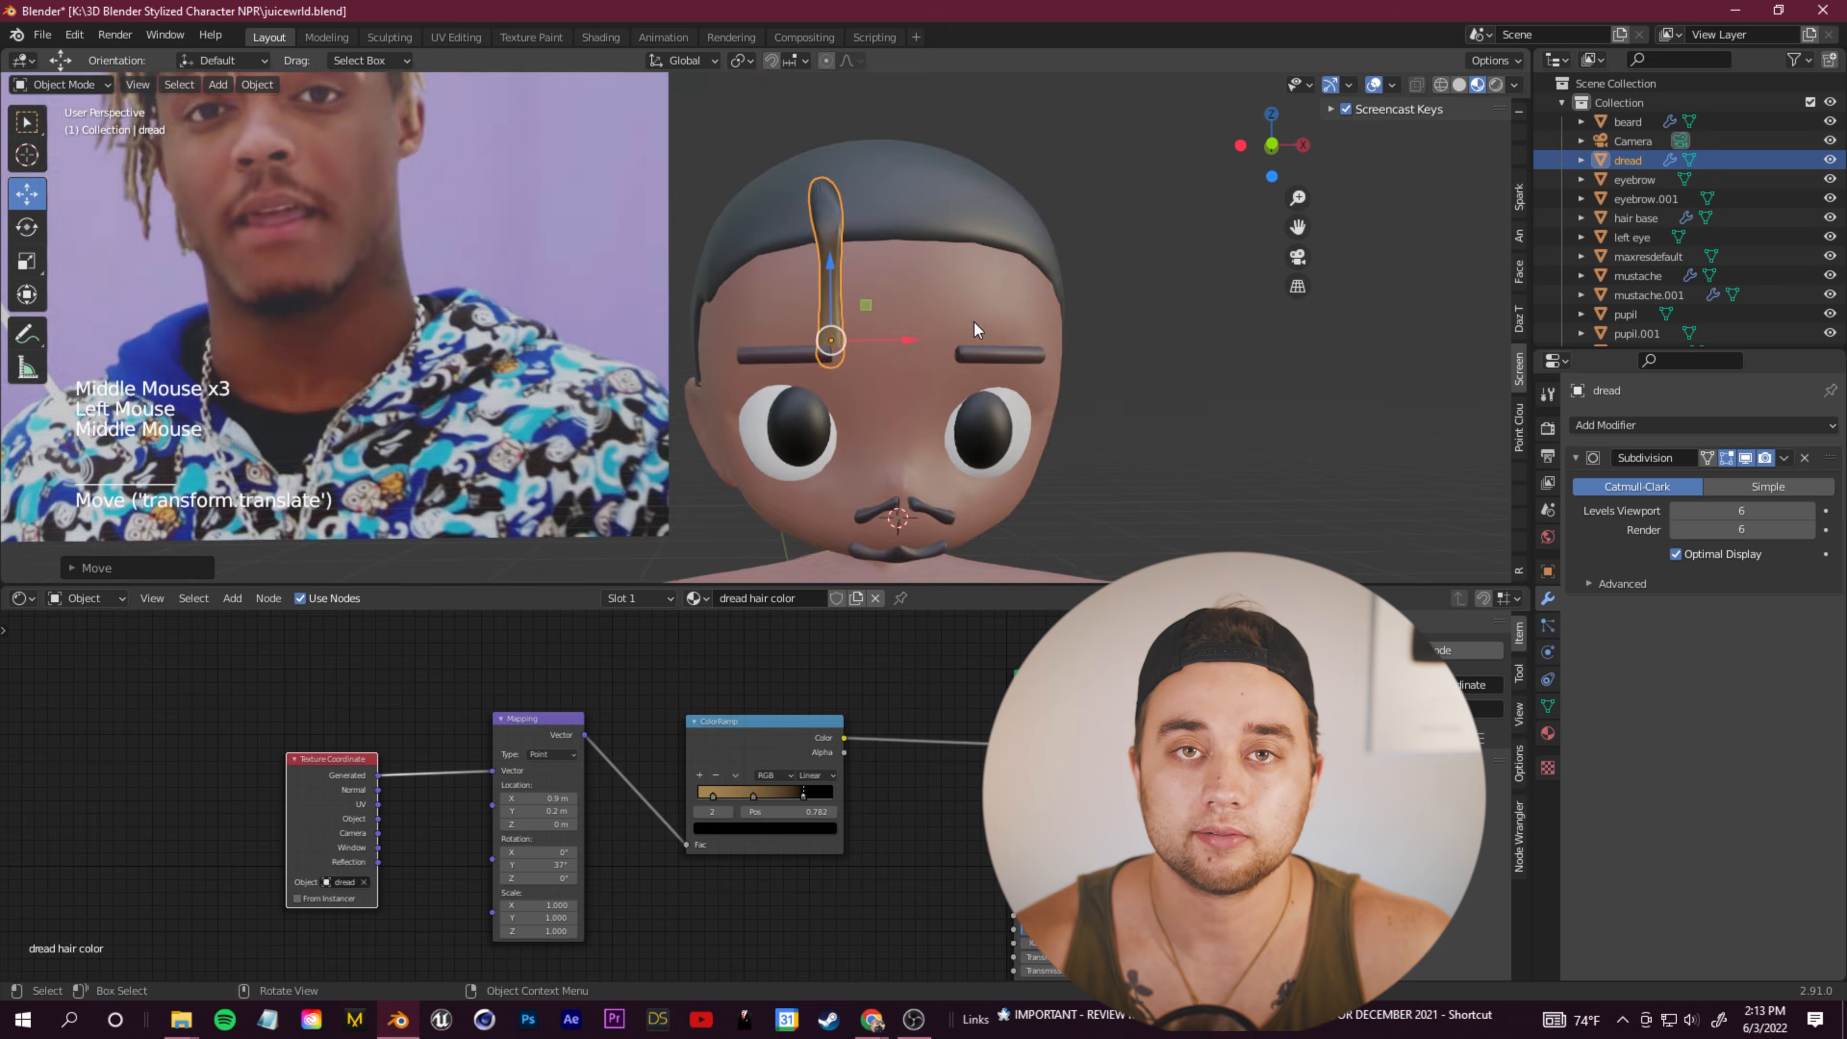
left_click(42, 35)
left_click(695, 306)
key("ctrl+c")
key("ctrl+v")
left_click_drag(768, 383, 806, 383)
middle_click_drag(414, 182, 443, 254, "shift")
scroll(654, 364, "down", 2)
Step: Add three more copies of the dread spaced across the front hairline, varying their height
key("ctrl+c")
key("ctrl+v")
left_click_drag(797, 456, 828, 443)
left_click_drag(760, 375, 760, 356)
key("ctrl+c")
key("ctrl+v")
left_click_drag(813, 436, 906, 434)
key("ctrl+c")
key("ctrl+v")
Step: Rotate the outermost dread copy 38.7° about Z and fit it against the hairline at X 0.22697 m, Y -0.28523 m
middle_click_drag(1334, 506, 1267, 510)
left_click(1547, 571)
key("ctrl+z")
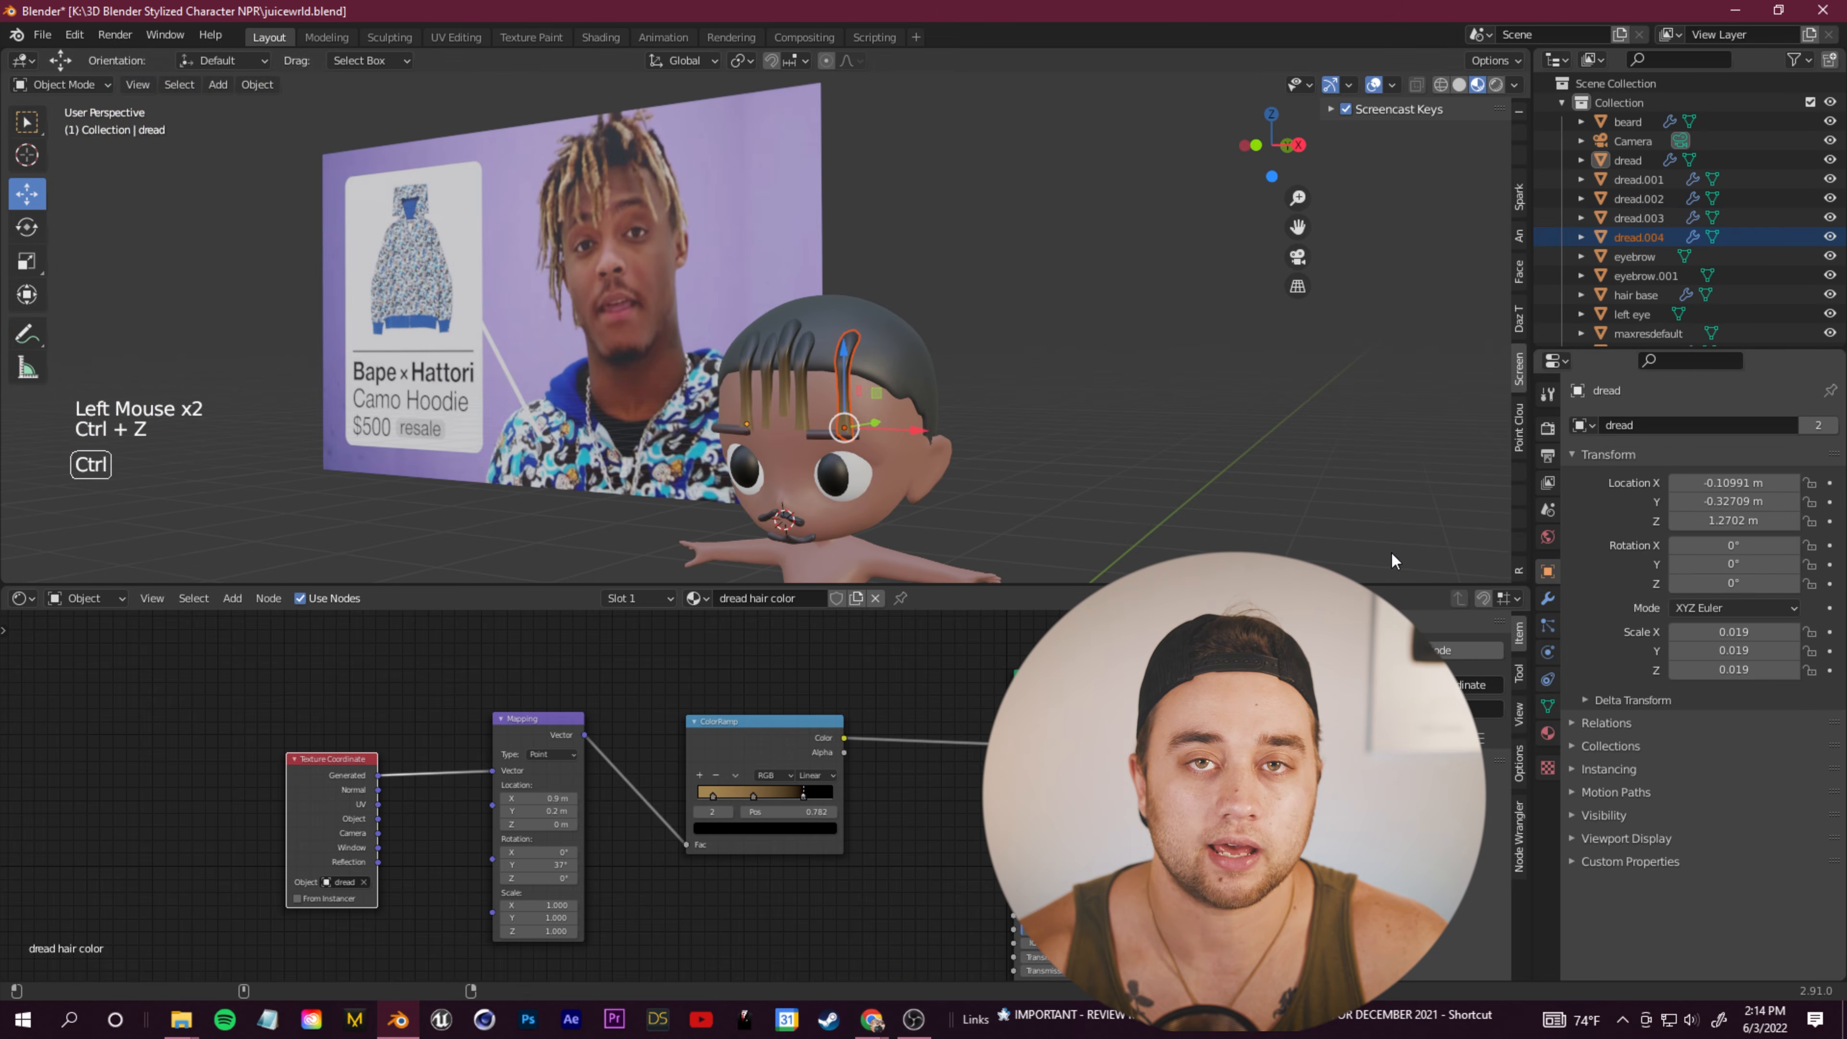
left_click(846, 382)
middle_click_drag(1054, 437, 1127, 448)
left_click_drag(1733, 546, 1762, 583)
key("ctrl+z")
left_click_drag(1091, 495, 1069, 496)
scroll(858, 444, "up", 3)
left_click(938, 415)
middle_click_drag(1134, 444, 945, 451)
left_click_drag(975, 454, 994, 454)
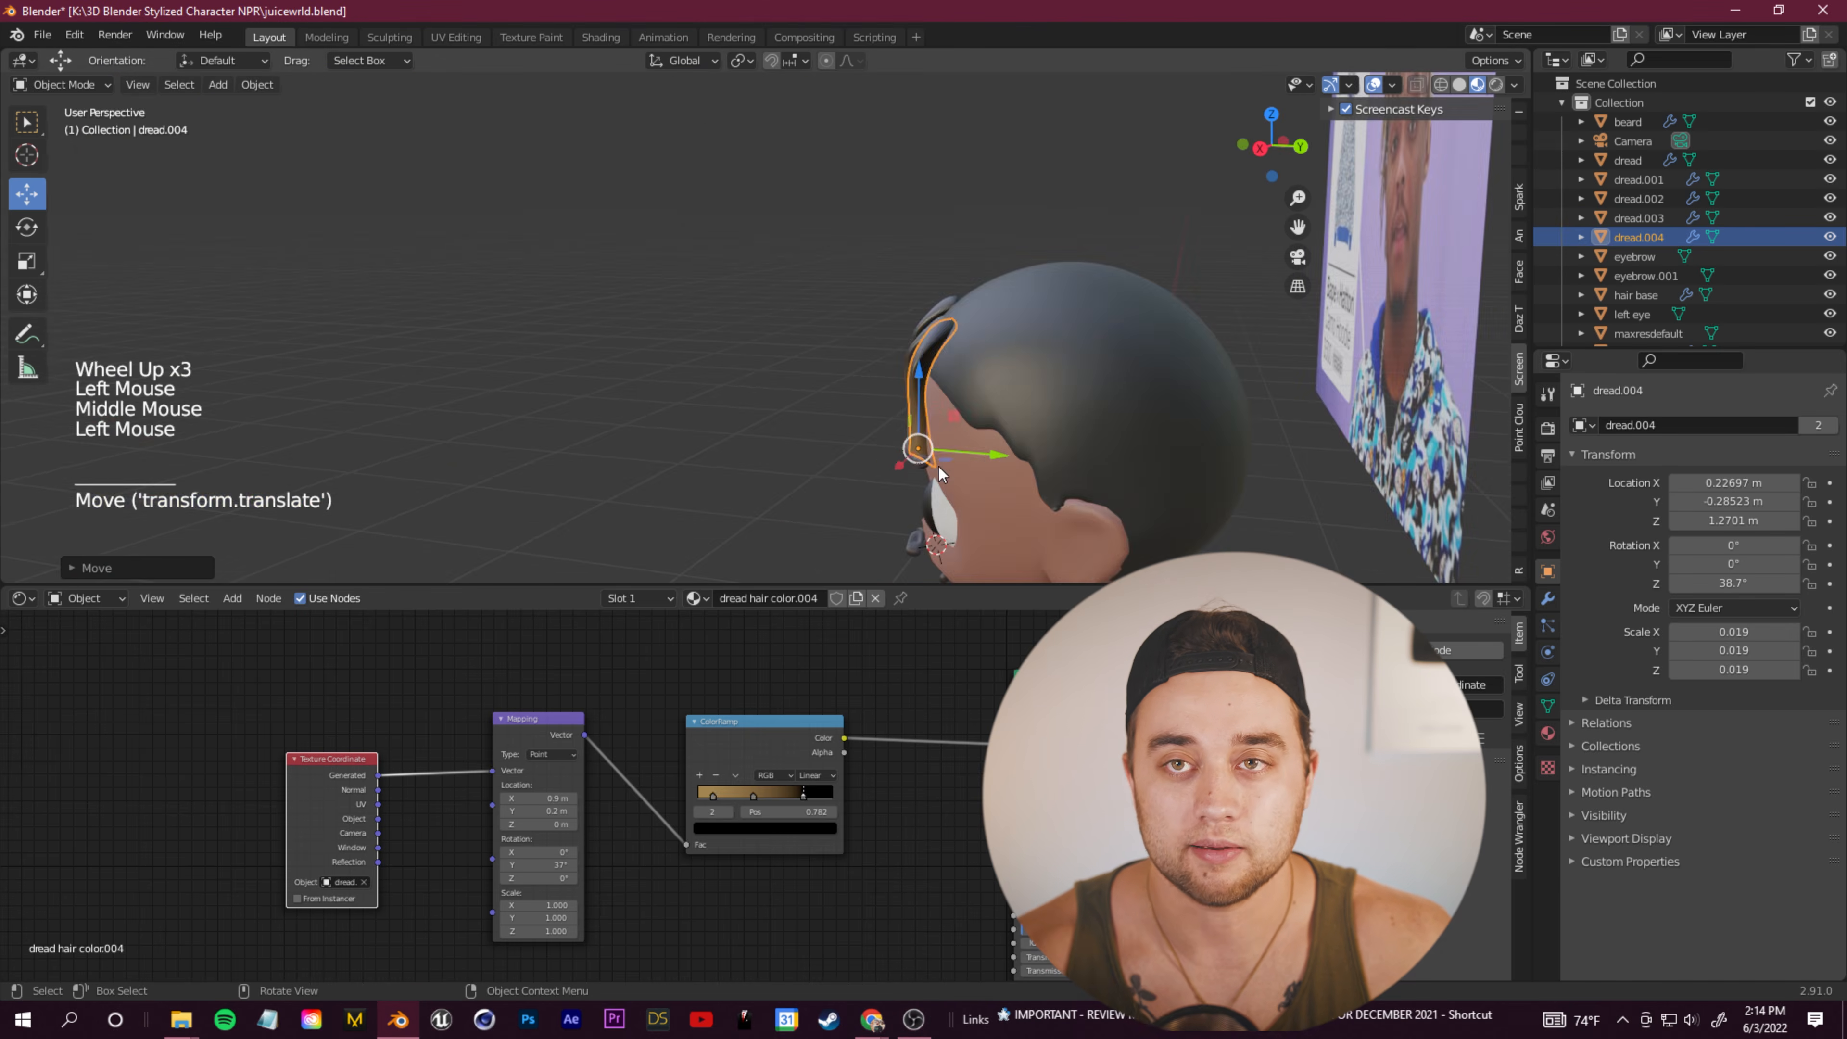
middle_click_drag(937, 466, 1120, 462)
middle_click_drag(1091, 462, 1024, 451, "shift")
scroll(1024, 451, "down", 2)
scroll(1025, 451, "up", 1)
key("ctrl+c")
key("ctrl+v")
key("ctrl+z")
Step: Duplicate the rotated outermost dread and place the copy in the neighbouring gap, set against the scalp
middle_click_drag(1027, 349, 1039, 365)
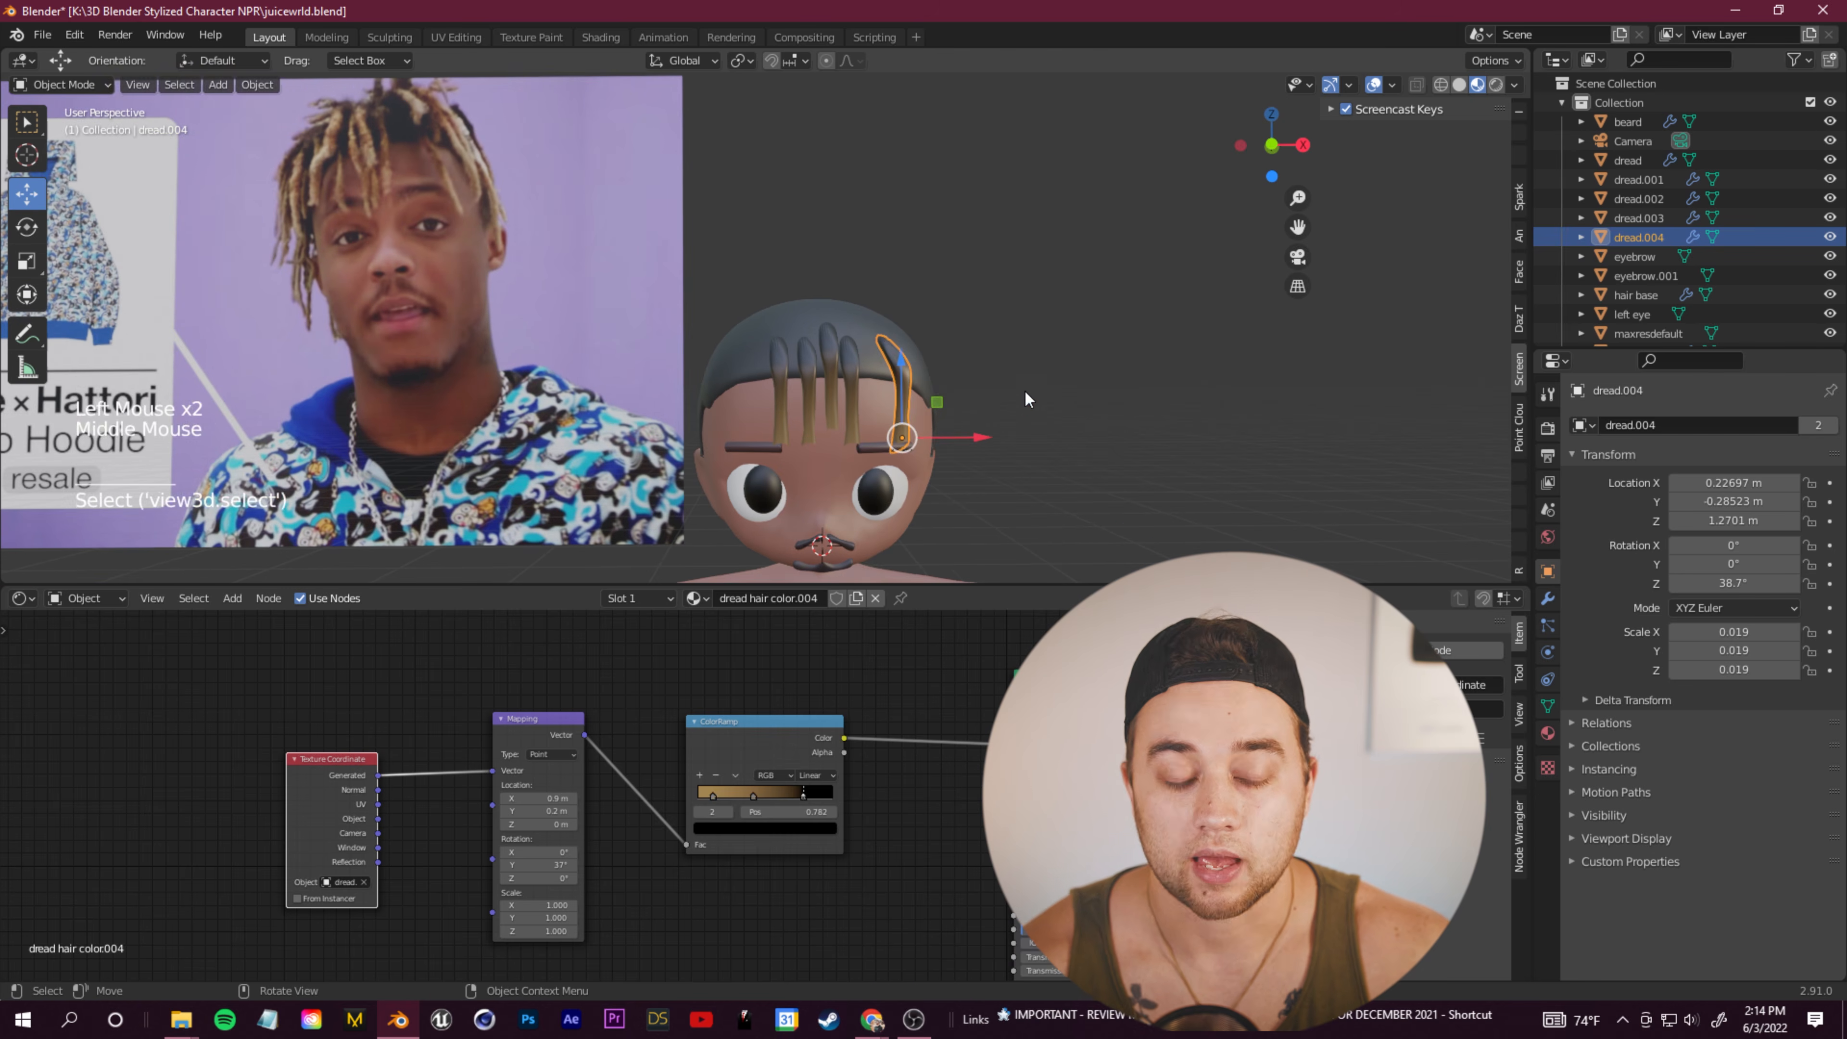
left_click(944, 411)
left_click(905, 398)
key("ctrl+c")
key("ctrl+v")
key("g")
left_click(923, 391)
middle_click_drag(967, 419, 781, 426)
left_click_drag(1003, 409, 1027, 409)
middle_click_drag(1019, 437, 1164, 451)
left_click(870, 453)
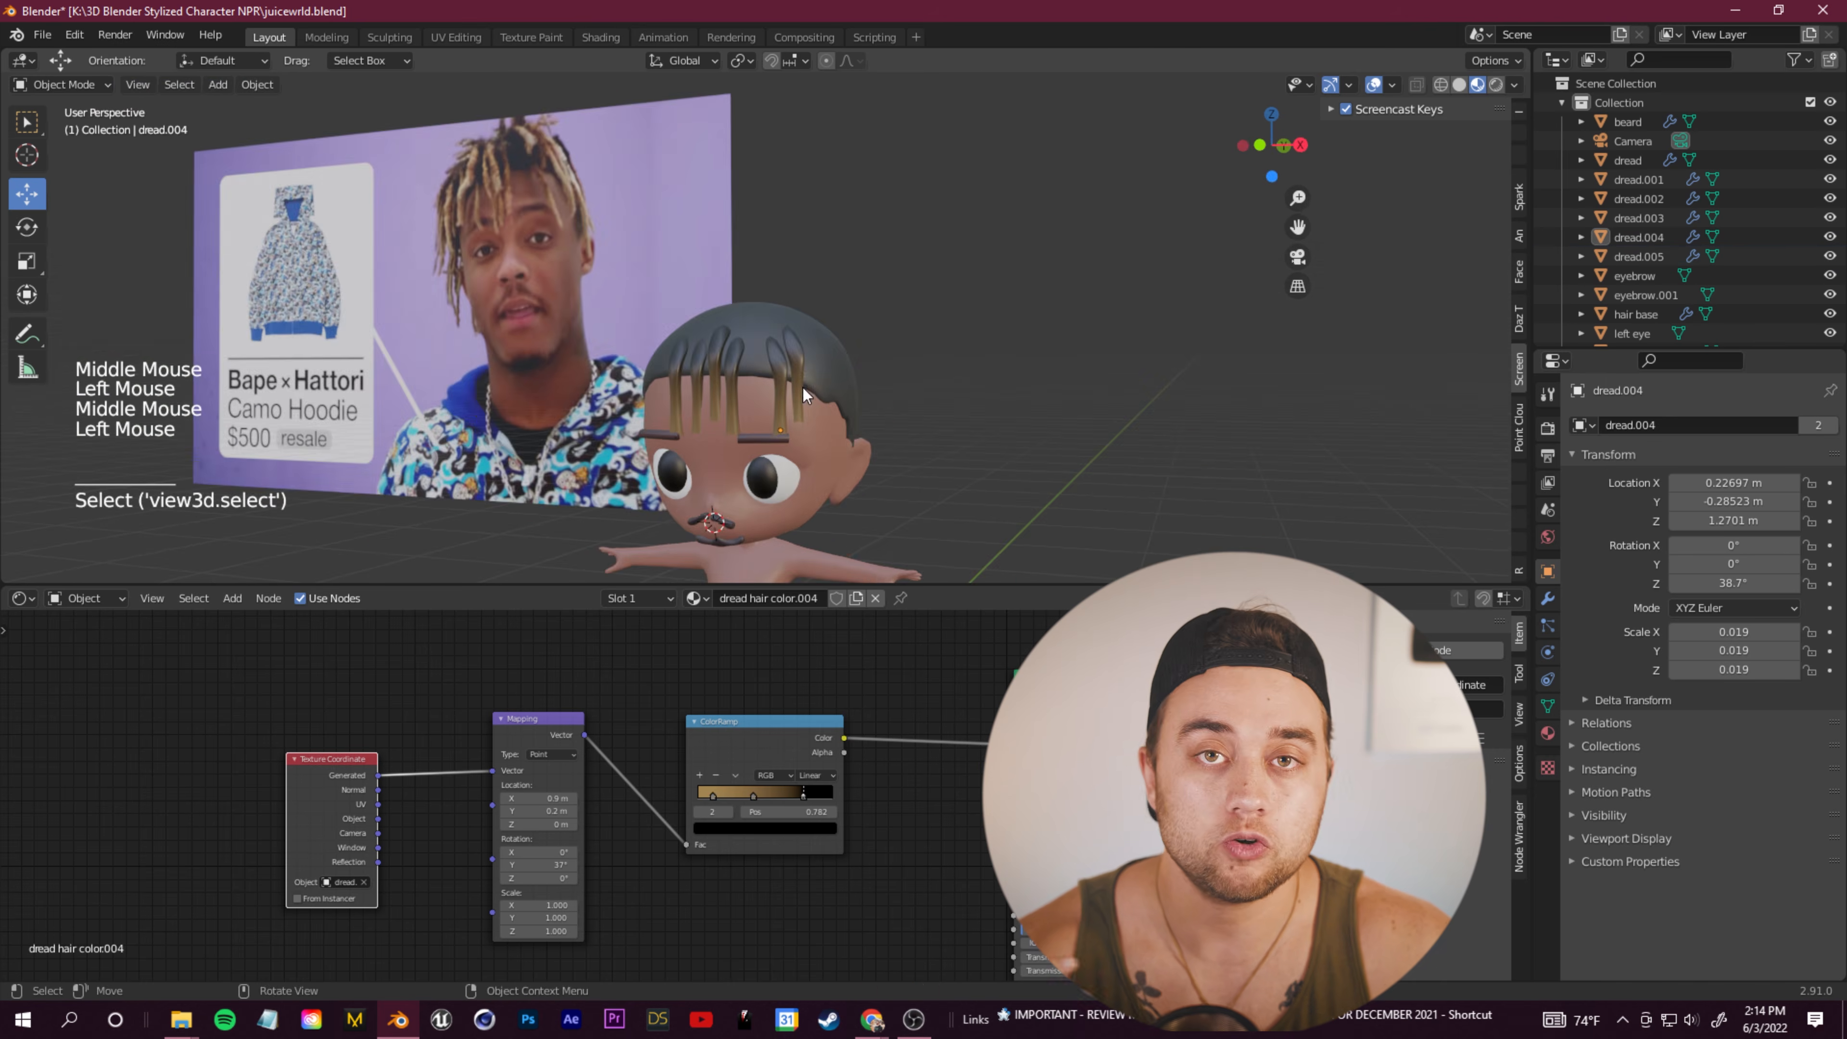
Step: Duplicate another dread, move the copy toward the side of the head and rotate it about Z to follow the scalp
left_click(835, 393)
left_click(895, 422)
mouse_move(866, 411)
middle_mouse_down()
mouse_move(938, 482)
mouse_move(872, 418)
middle_mouse_up()
left_click(803, 390)
key("ctrl+c")
key("ctrl+v")
left_click_drag(889, 413, 946, 414)
left_click_drag(1735, 584, 1782, 583)
middle_click_drag(938, 444, 915, 480)
left_click_drag(915, 483, 870, 482)
middle_click_drag(887, 466, 655, 349)
key("ctrl+z")
Step: Reposition the side dread from several angles so its root sits against the hair base
scroll(873, 350, "up", 7)
key("g")
middle_click_drag(946, 364, 1236, 378)
key("g")
left_click(1286, 451)
middle_click_drag(1286, 451, 938, 465)
left_click_drag(938, 466, 967, 437)
middle_click_drag(975, 437, 727, 385)
scroll(1018, 421, "down", 4)
left_click_drag(905, 364, 894, 378)
mouse_move(894, 379)
middle_mouse_down()
mouse_move(1007, 437)
mouse_move(916, 378)
middle_mouse_up()
scroll(1007, 437, "down", 2)
middle_click_drag(916, 379, 823, 358, "shift")
Step: Add two more dread copies and spread them around the side of the head
key("ctrl+c")
key("ctrl+v")
left_click(827, 334)
left_click(822, 358)
key("ctrl+c")
key("ctrl+v")
left_click_drag(823, 358, 873, 378)
middle_click_drag(873, 378, 727, 408)
left_click(914, 399)
middle_click_drag(727, 408, 629, 403, "shift")
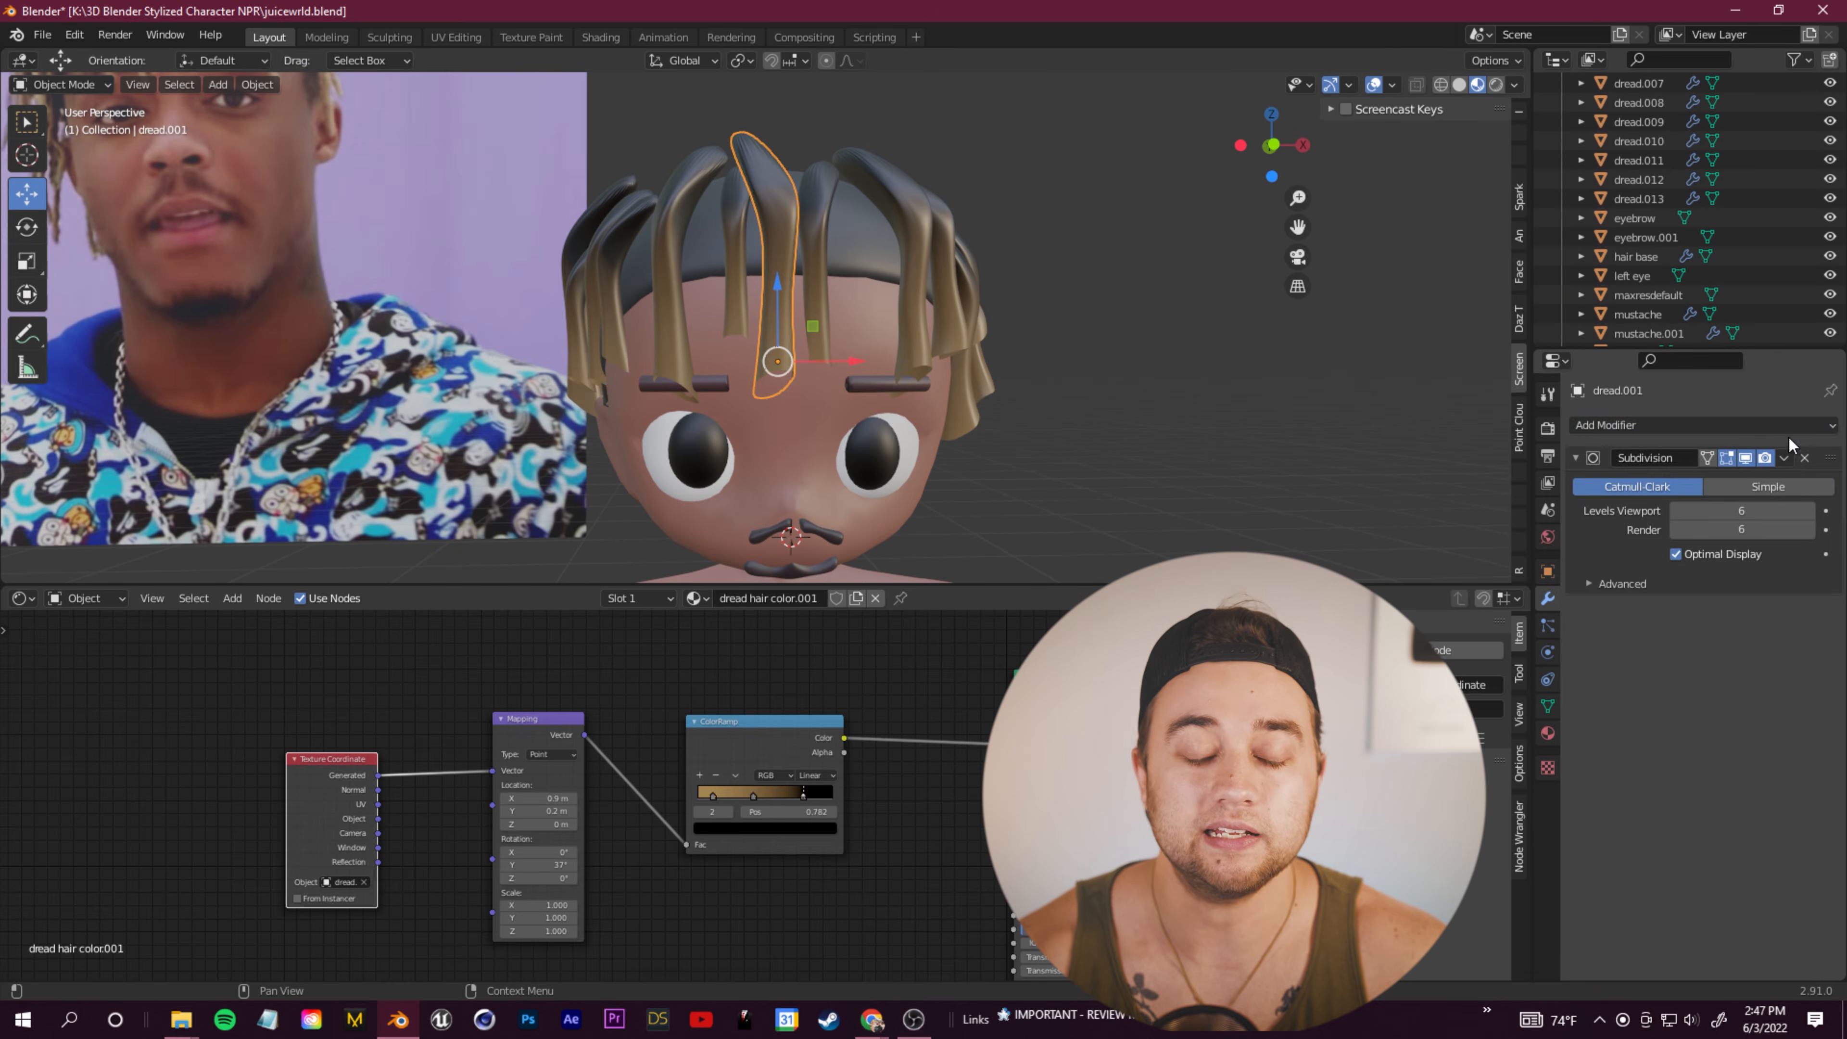
Step: Thicken the central front dread with a Solidify modifier, thickness 0.69 m and offset about -0.02
left_click(1702, 425)
left_click(1481, 734)
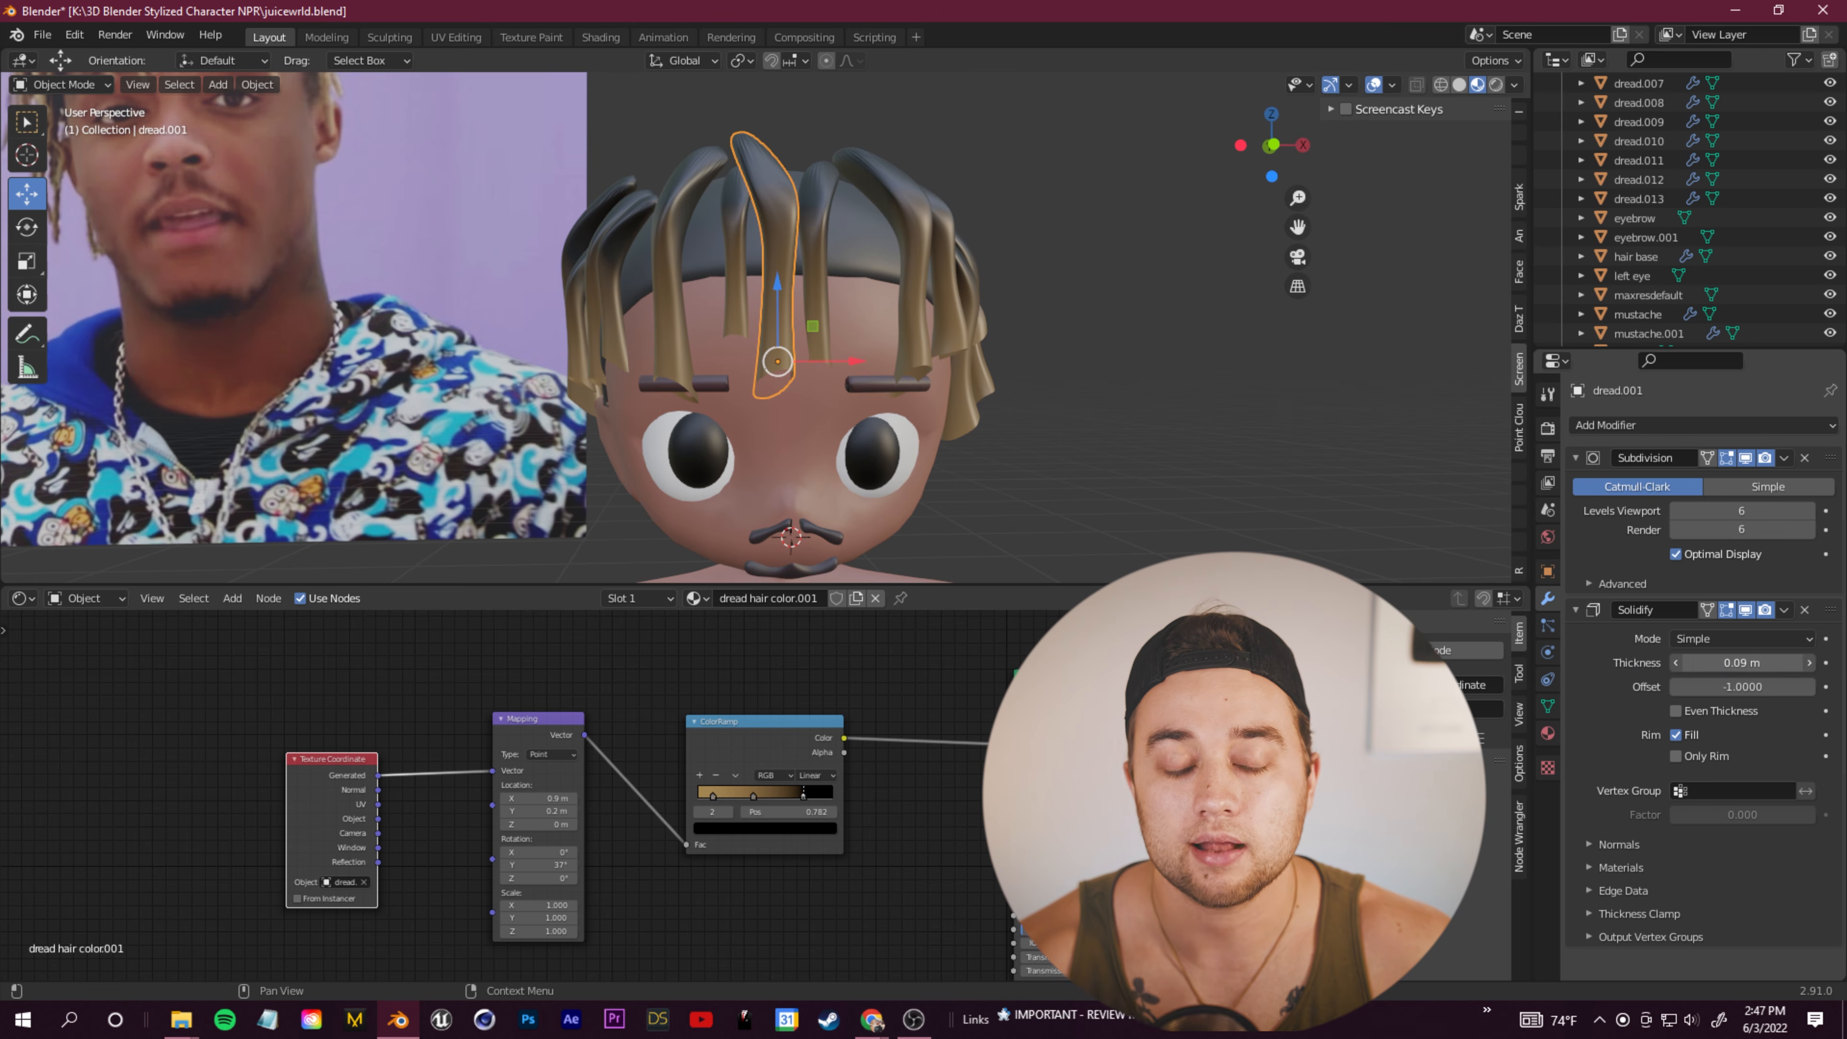
left_click_drag(1684, 691, 1760, 690)
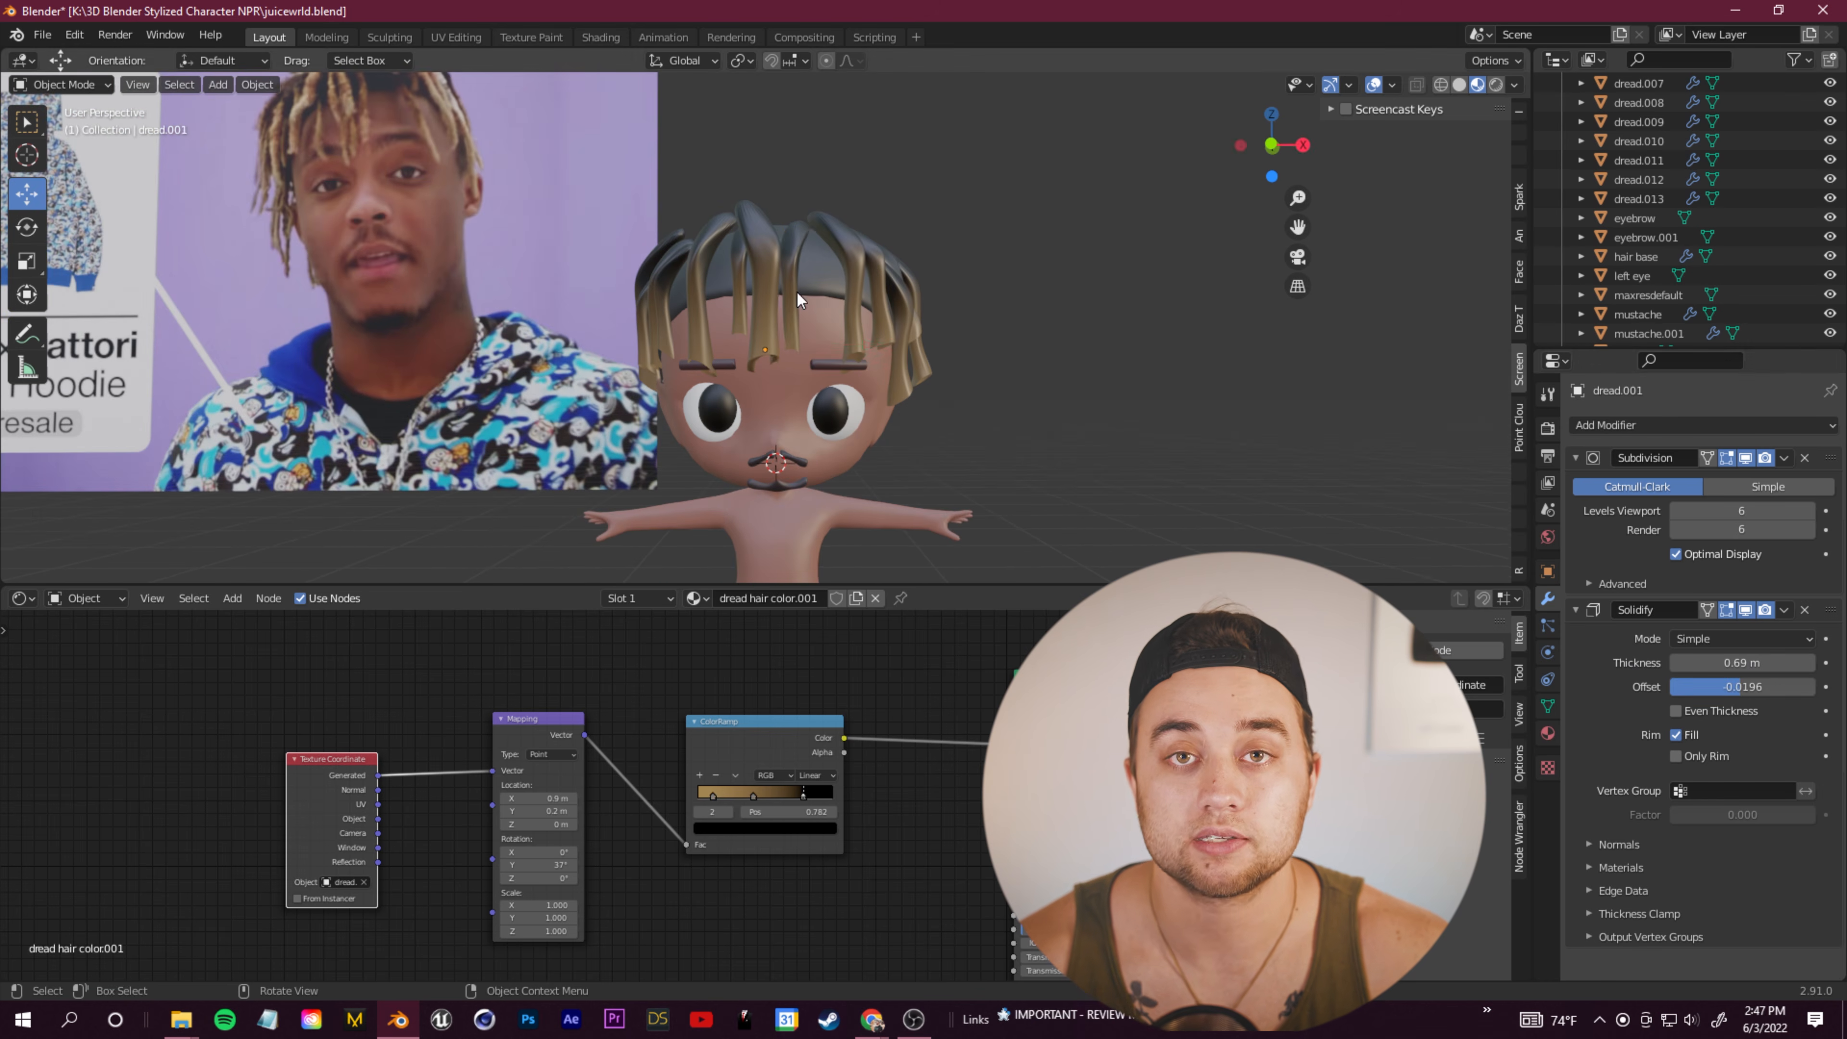
Step: Add a Solidify modifier to dread.002 at the front with thickness 0.59 m and offset about -0.80
left_click(1702, 425)
left_click(1477, 731)
left_click_drag(1674, 685, 1721, 686)
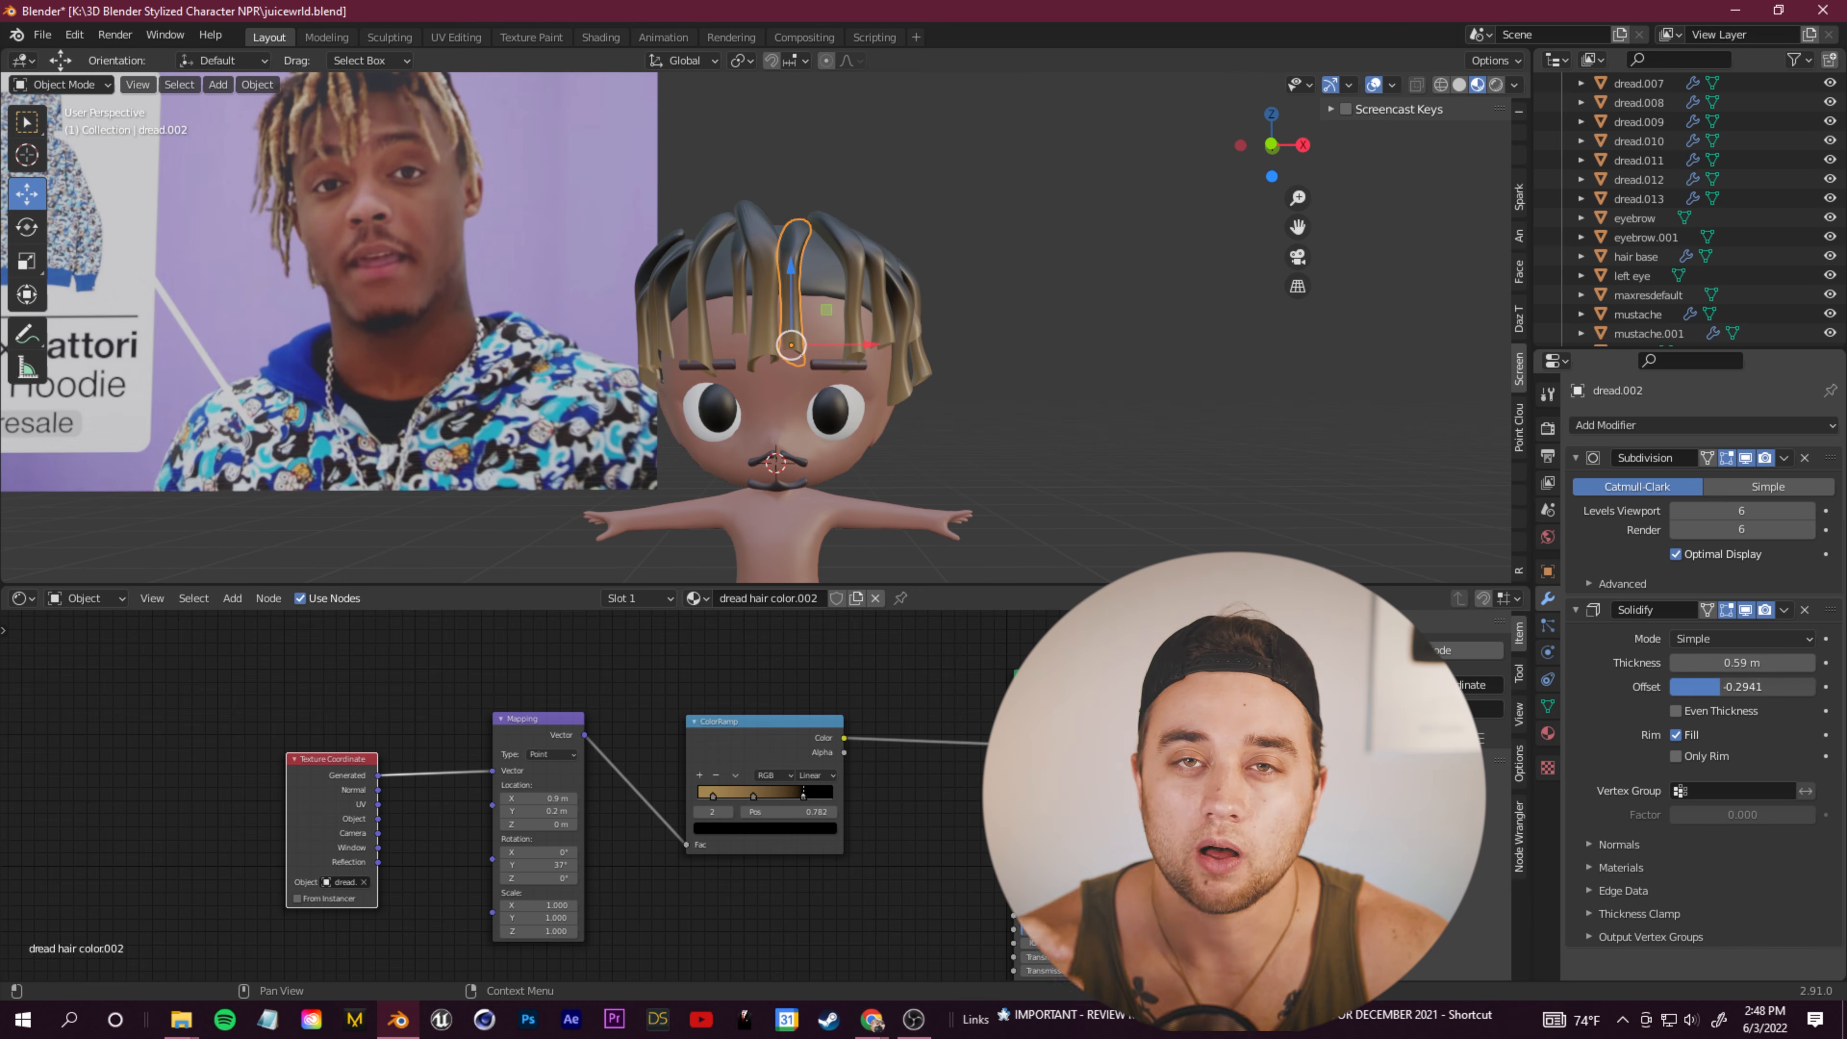
key("ctrl+z")
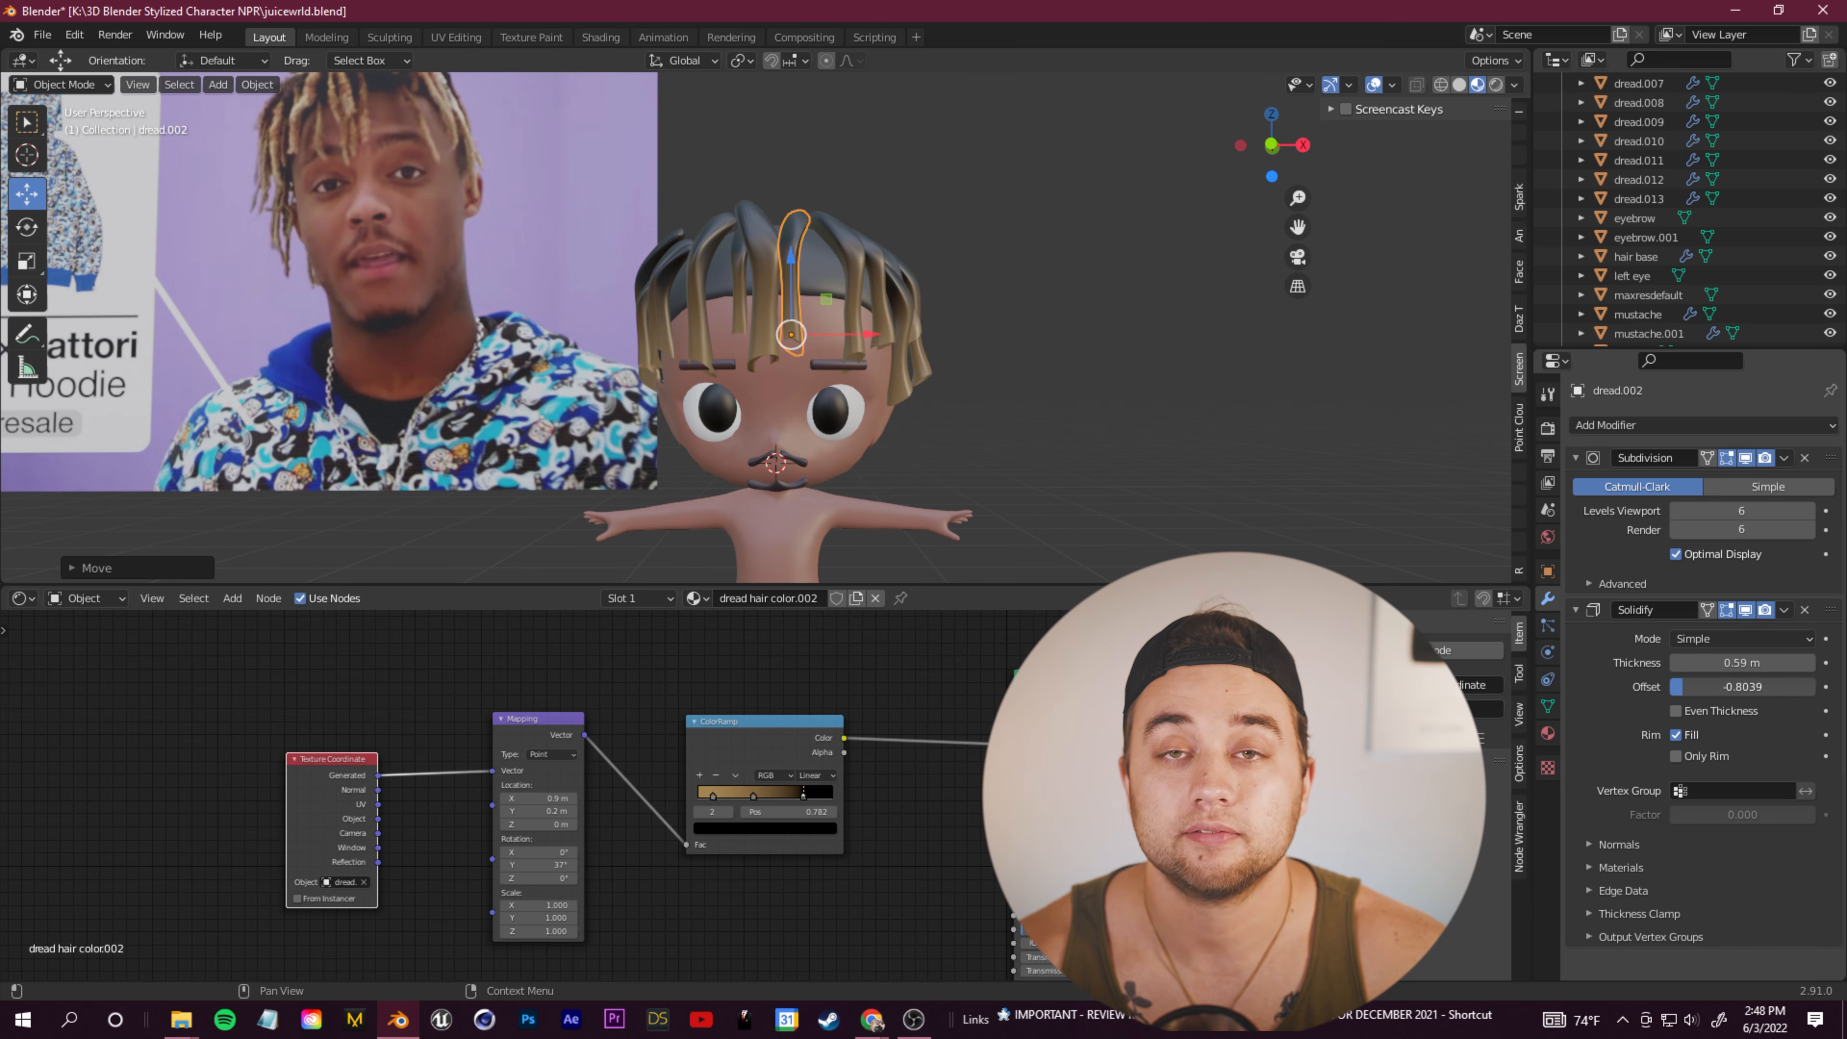
middle_click_drag(800, 364, 1036, 375)
scroll(909, 386, "down", 3)
key("ctrl+z")
scroll(945, 393, "up", 5)
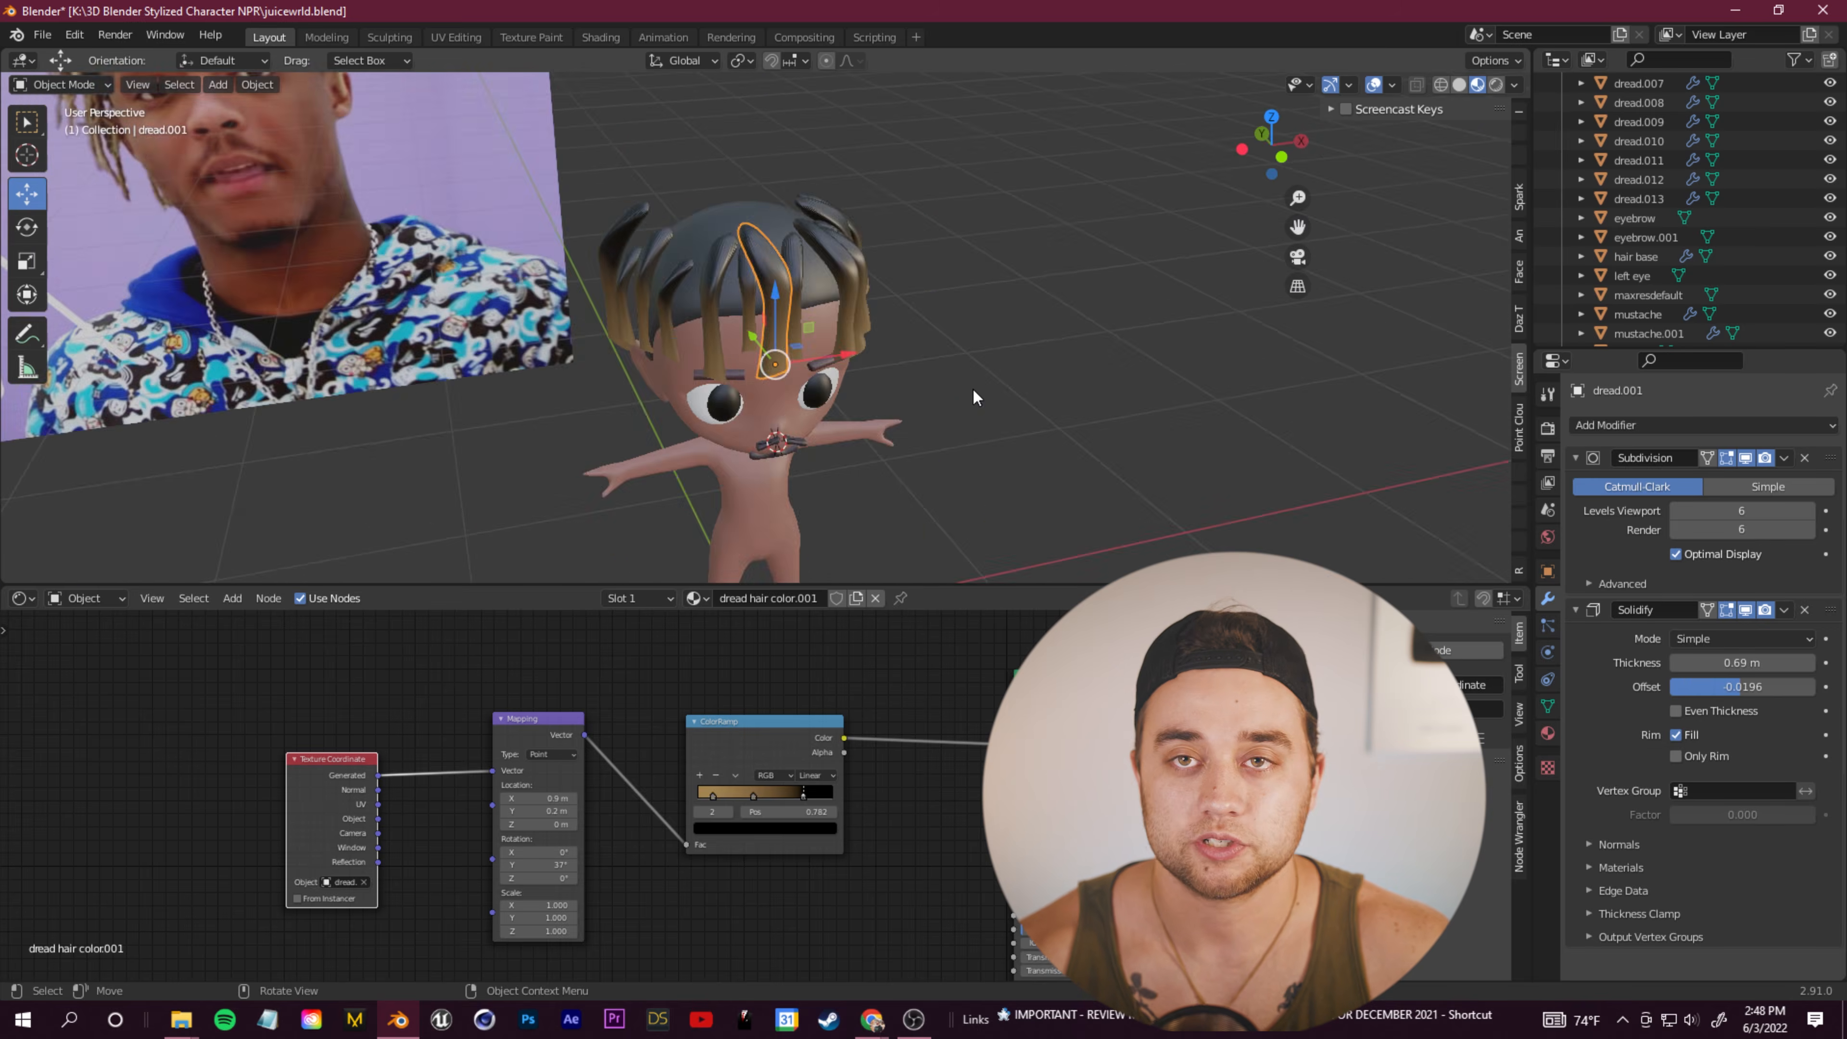
Step: Reshape the front dreads in Sculpt Mode with the Grab brush and return to Object Mode
left_click(64, 85)
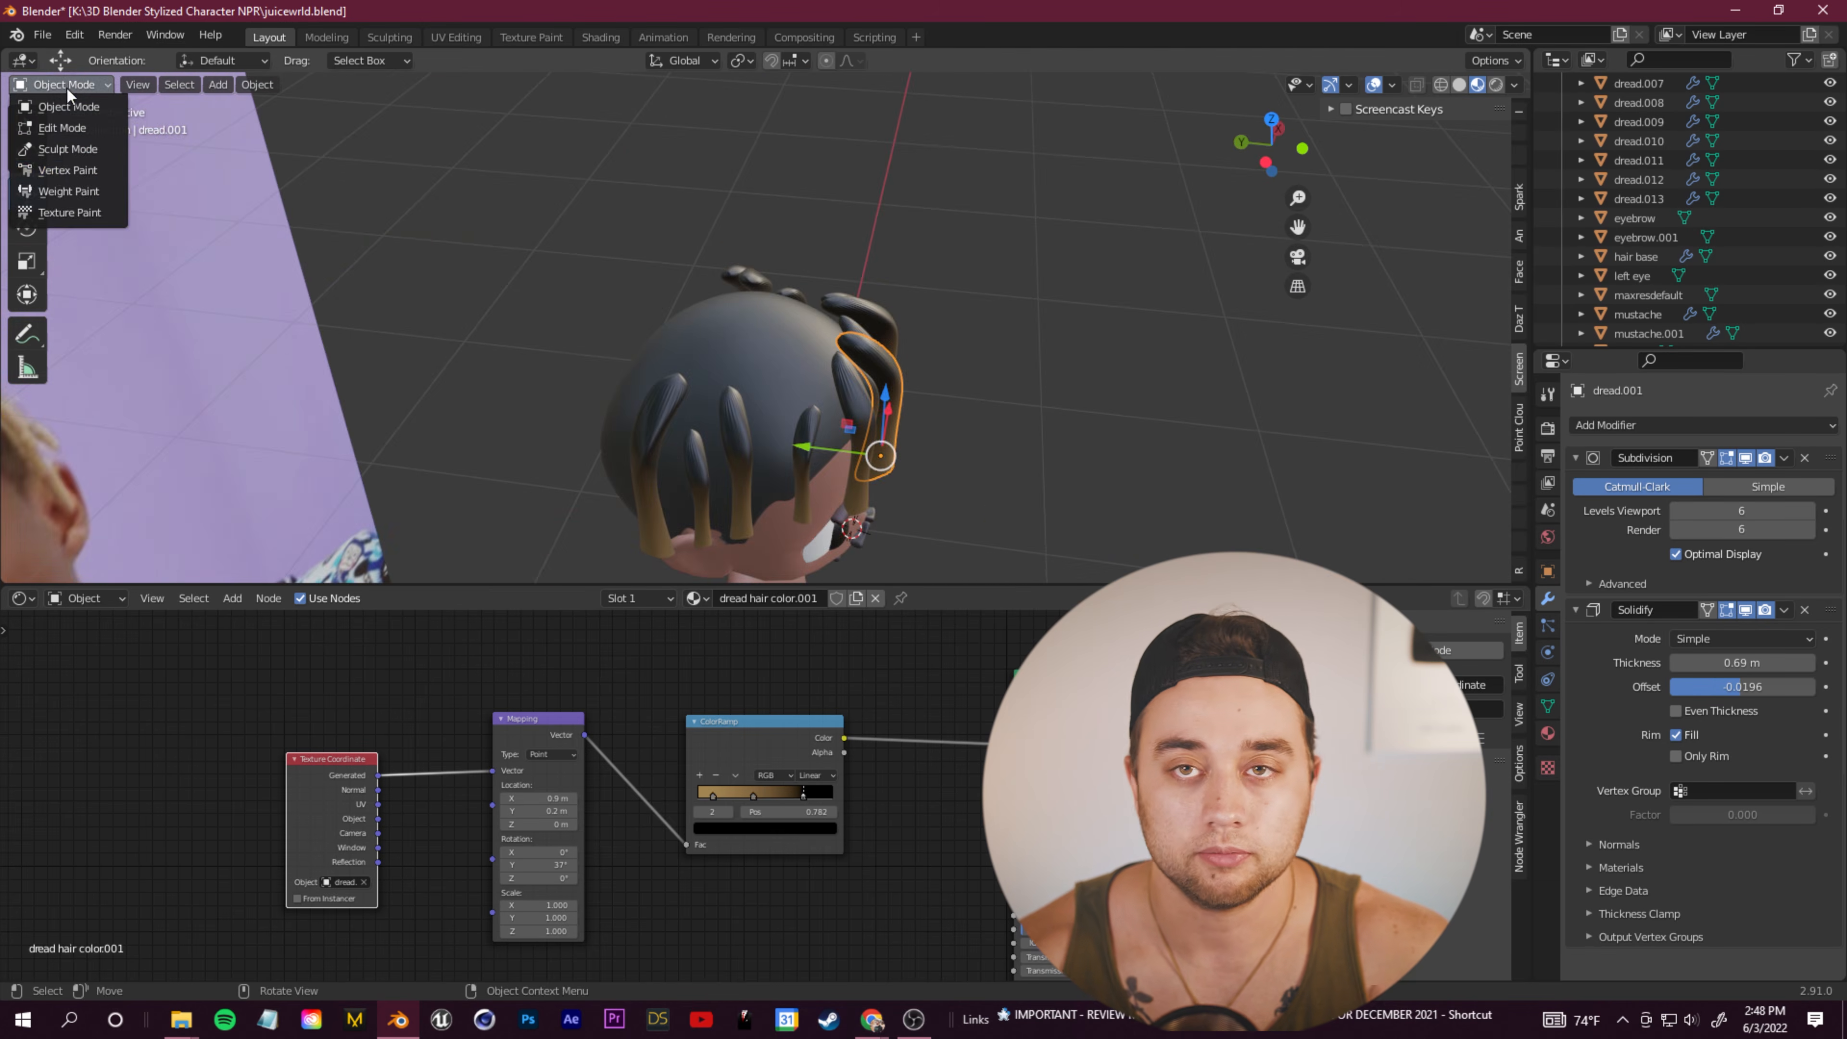
left_click(106, 152)
middle_click_drag(654, 327, 845, 342)
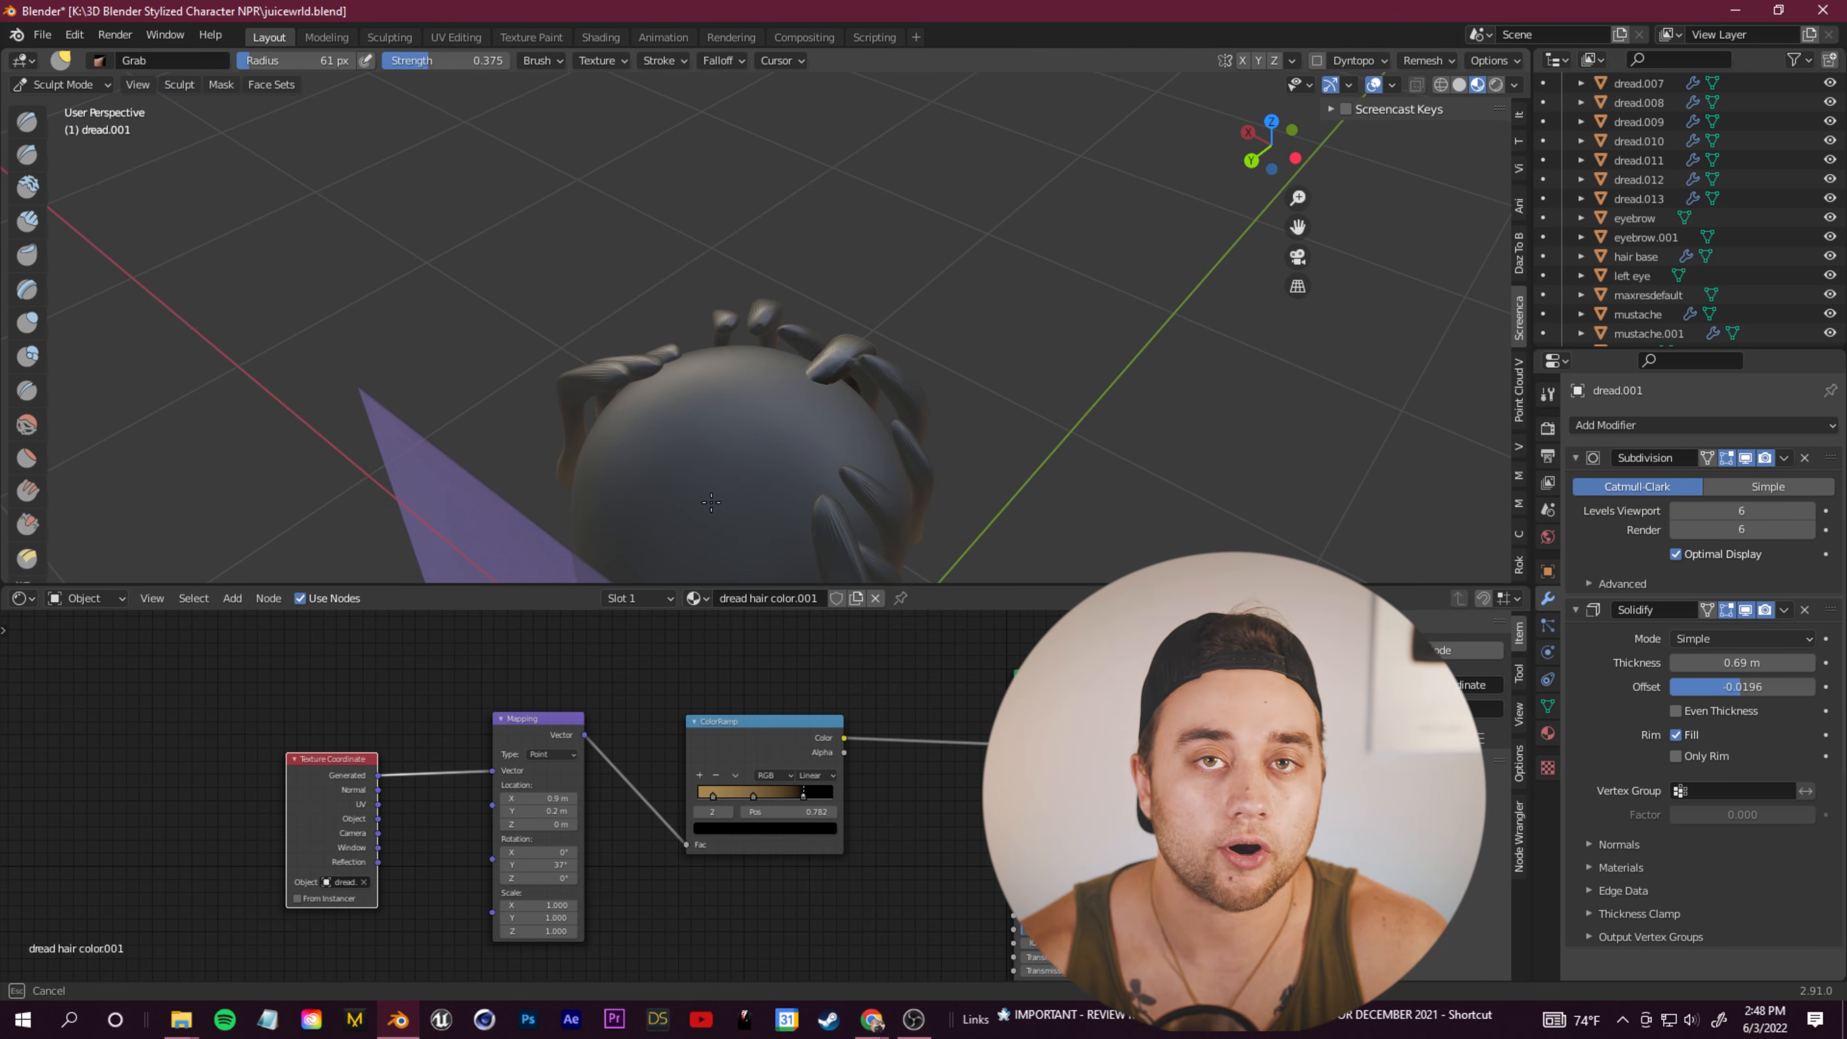
left_click_drag(941, 410, 765, 463)
left_click(64, 84)
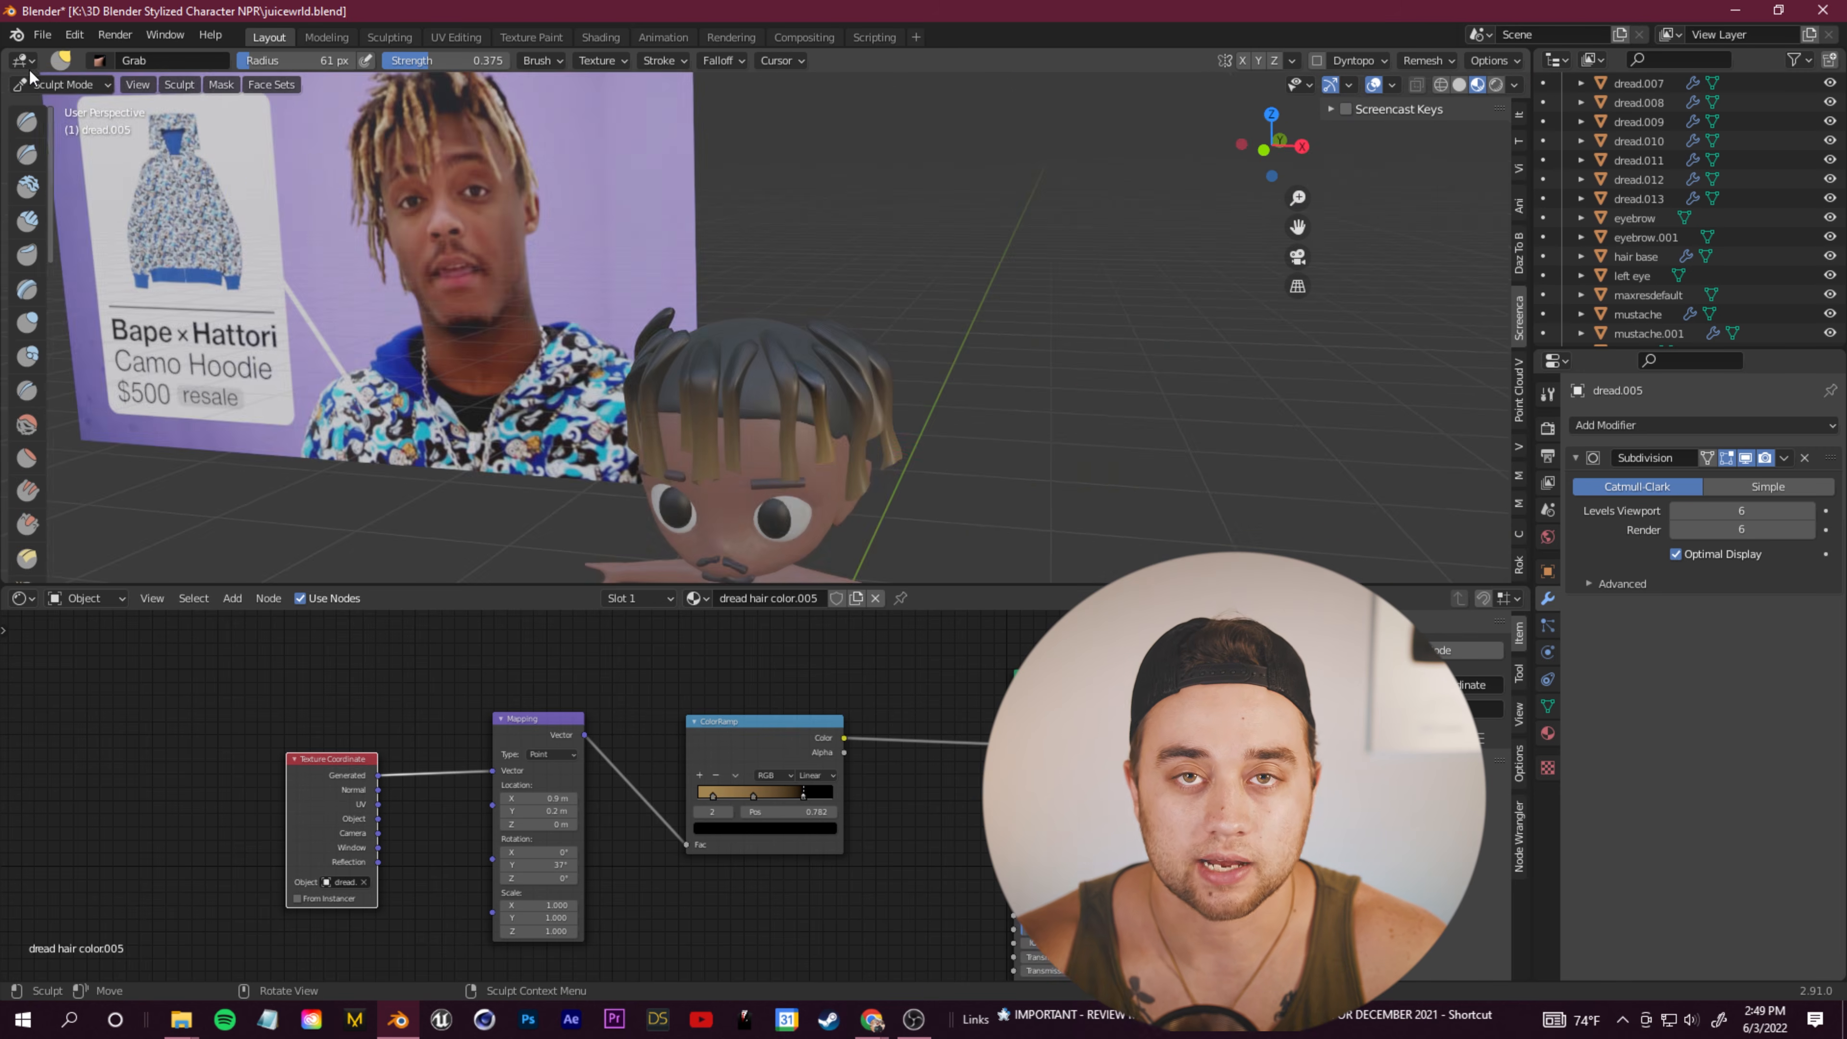
middle_click_drag(945, 328, 1146, 508)
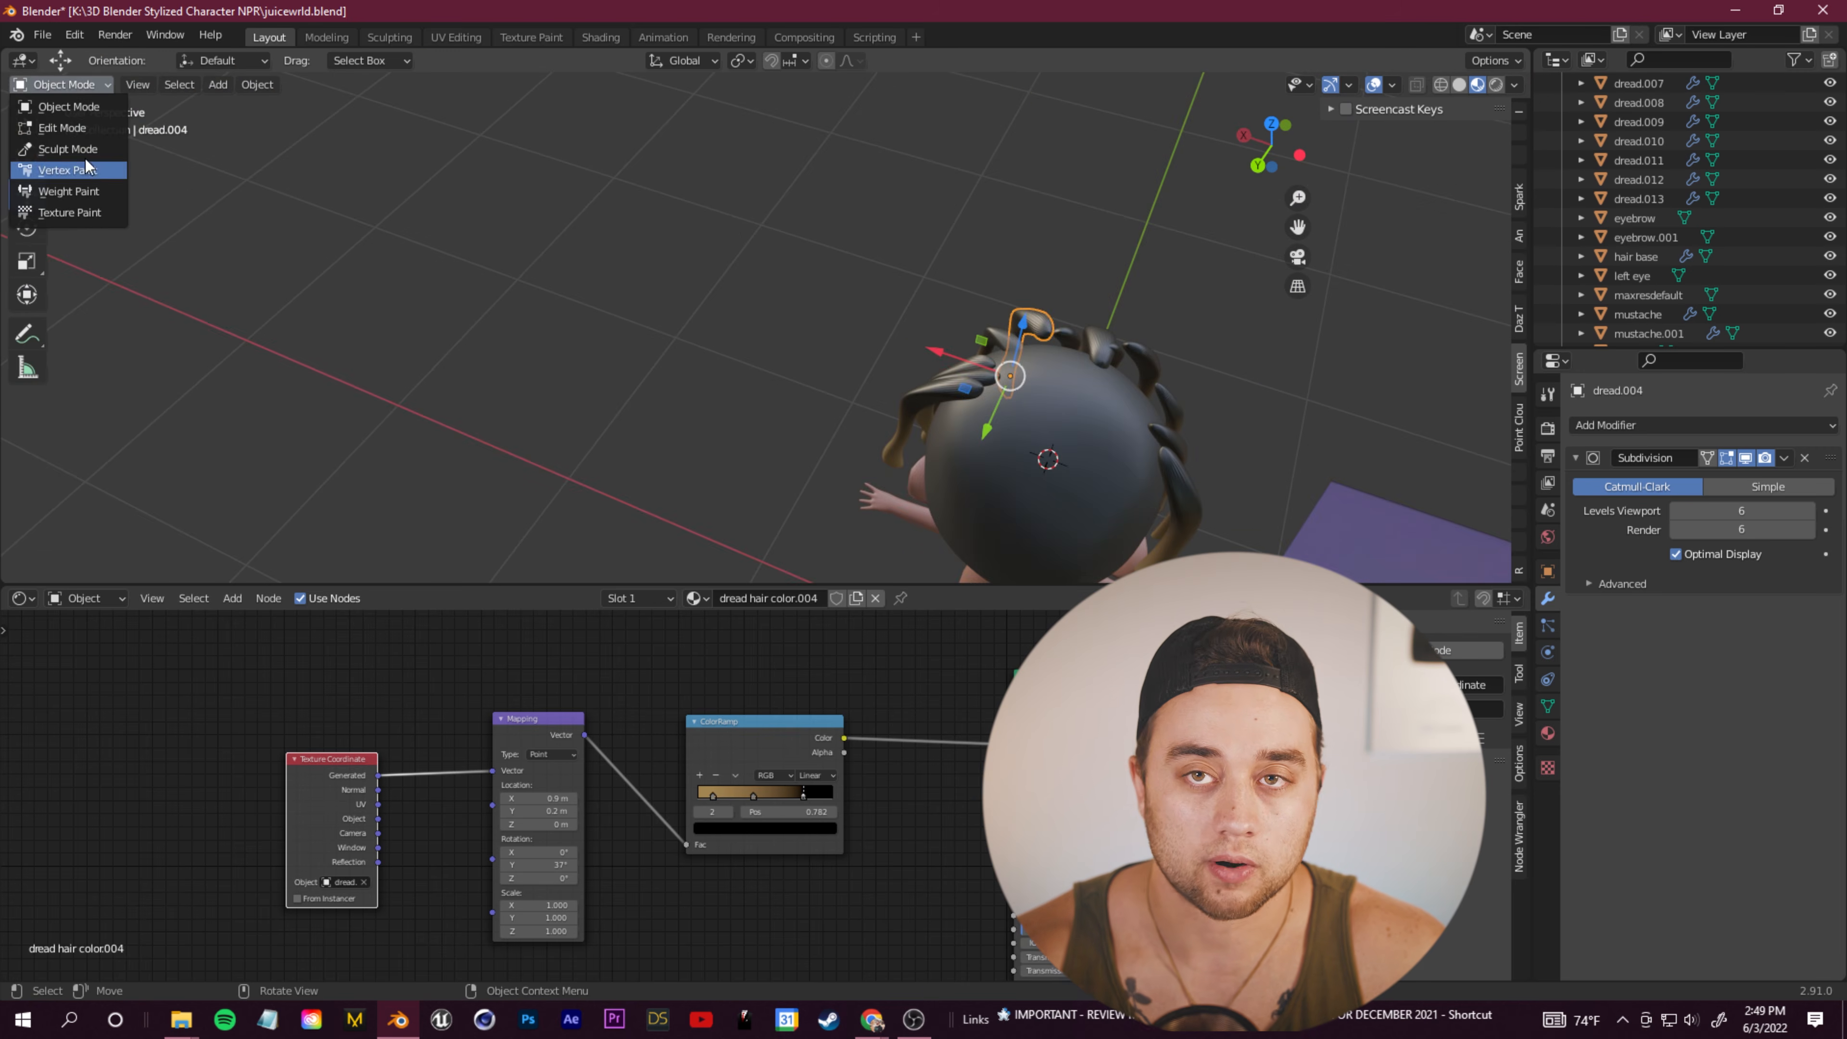
left_click(64, 84)
left_click(66, 102)
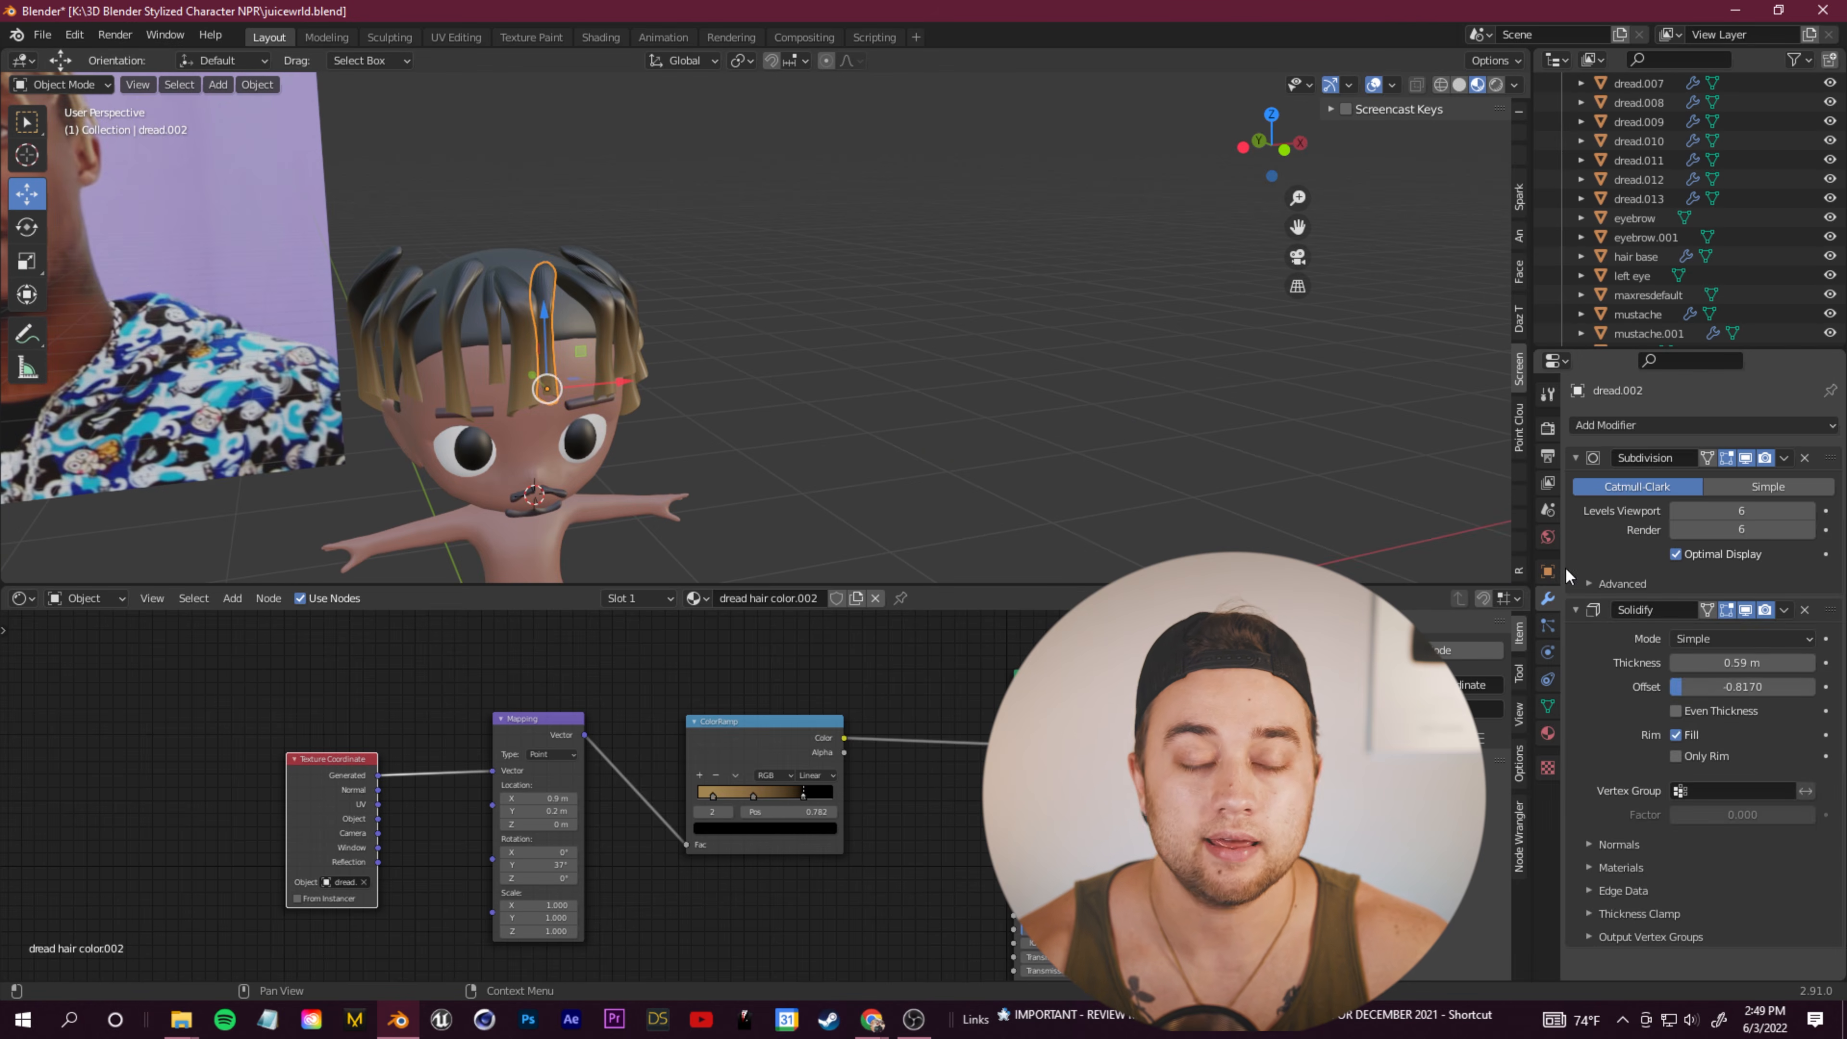
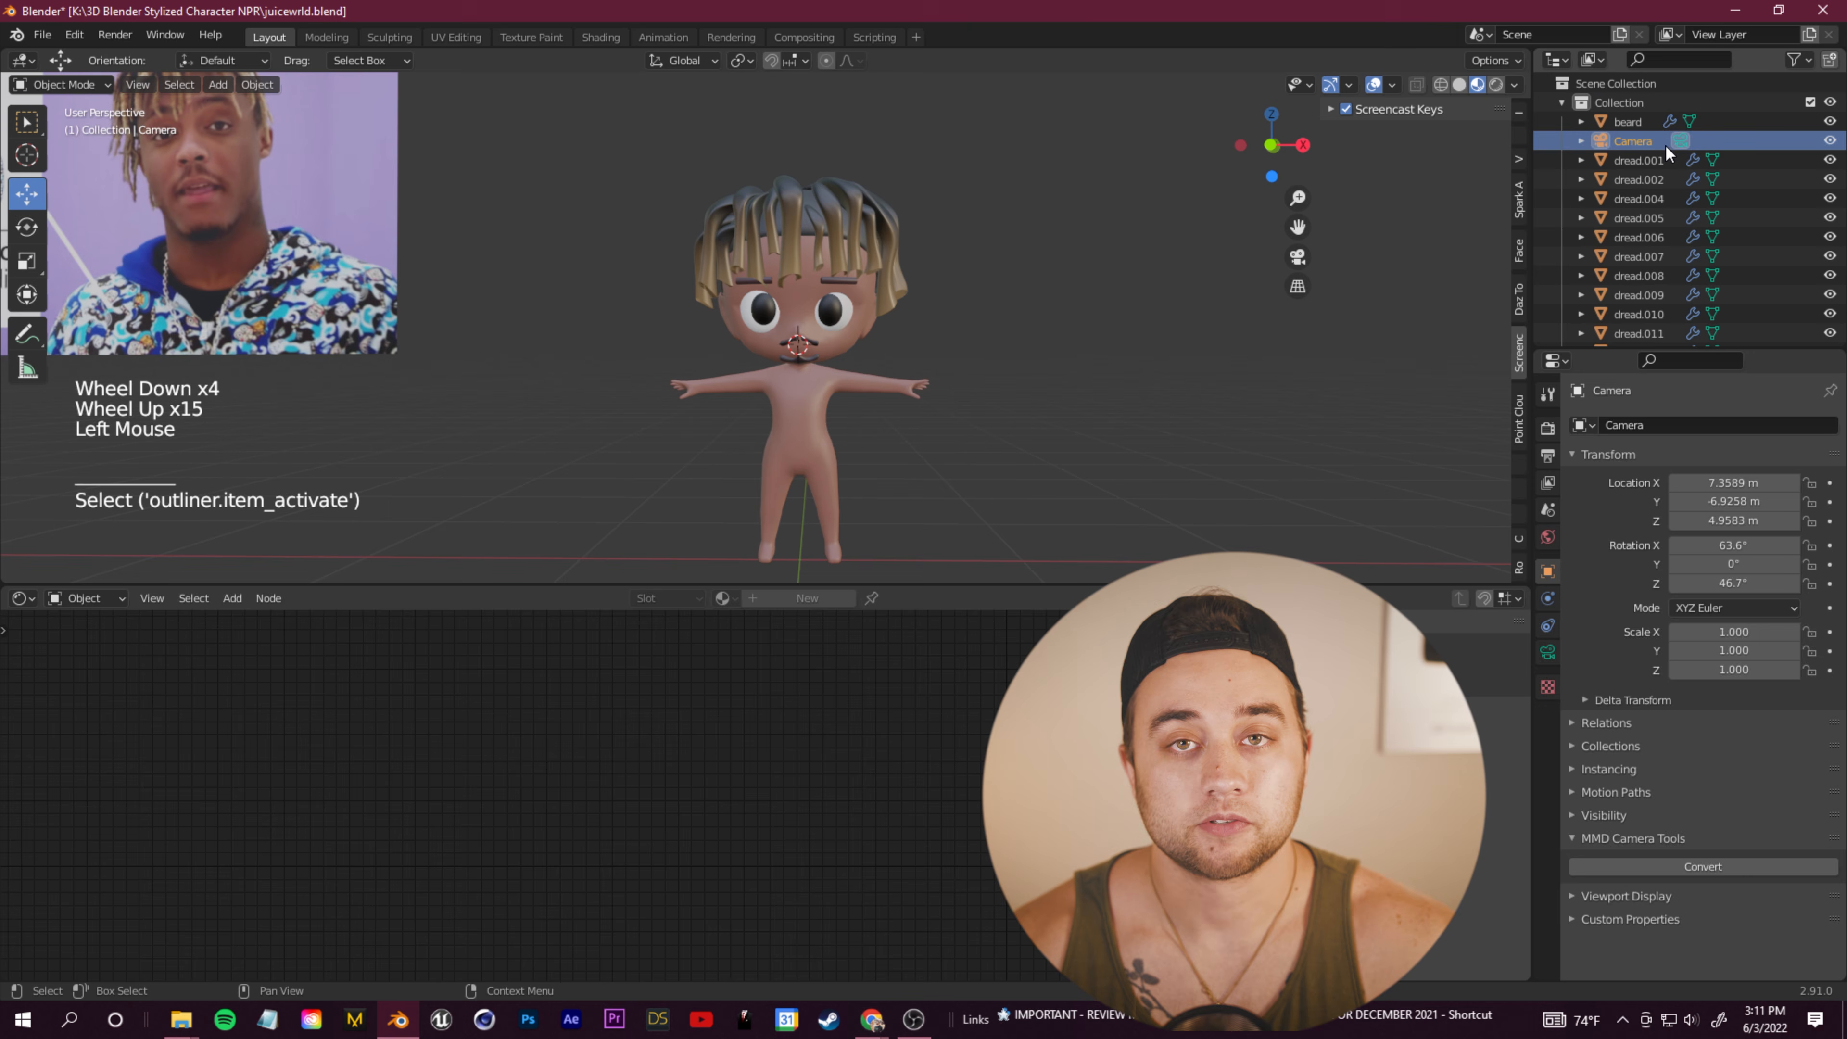
Step: Replace the scene camera with a new one and move it in front of the character to Y -2.7591 m
key("Delete")
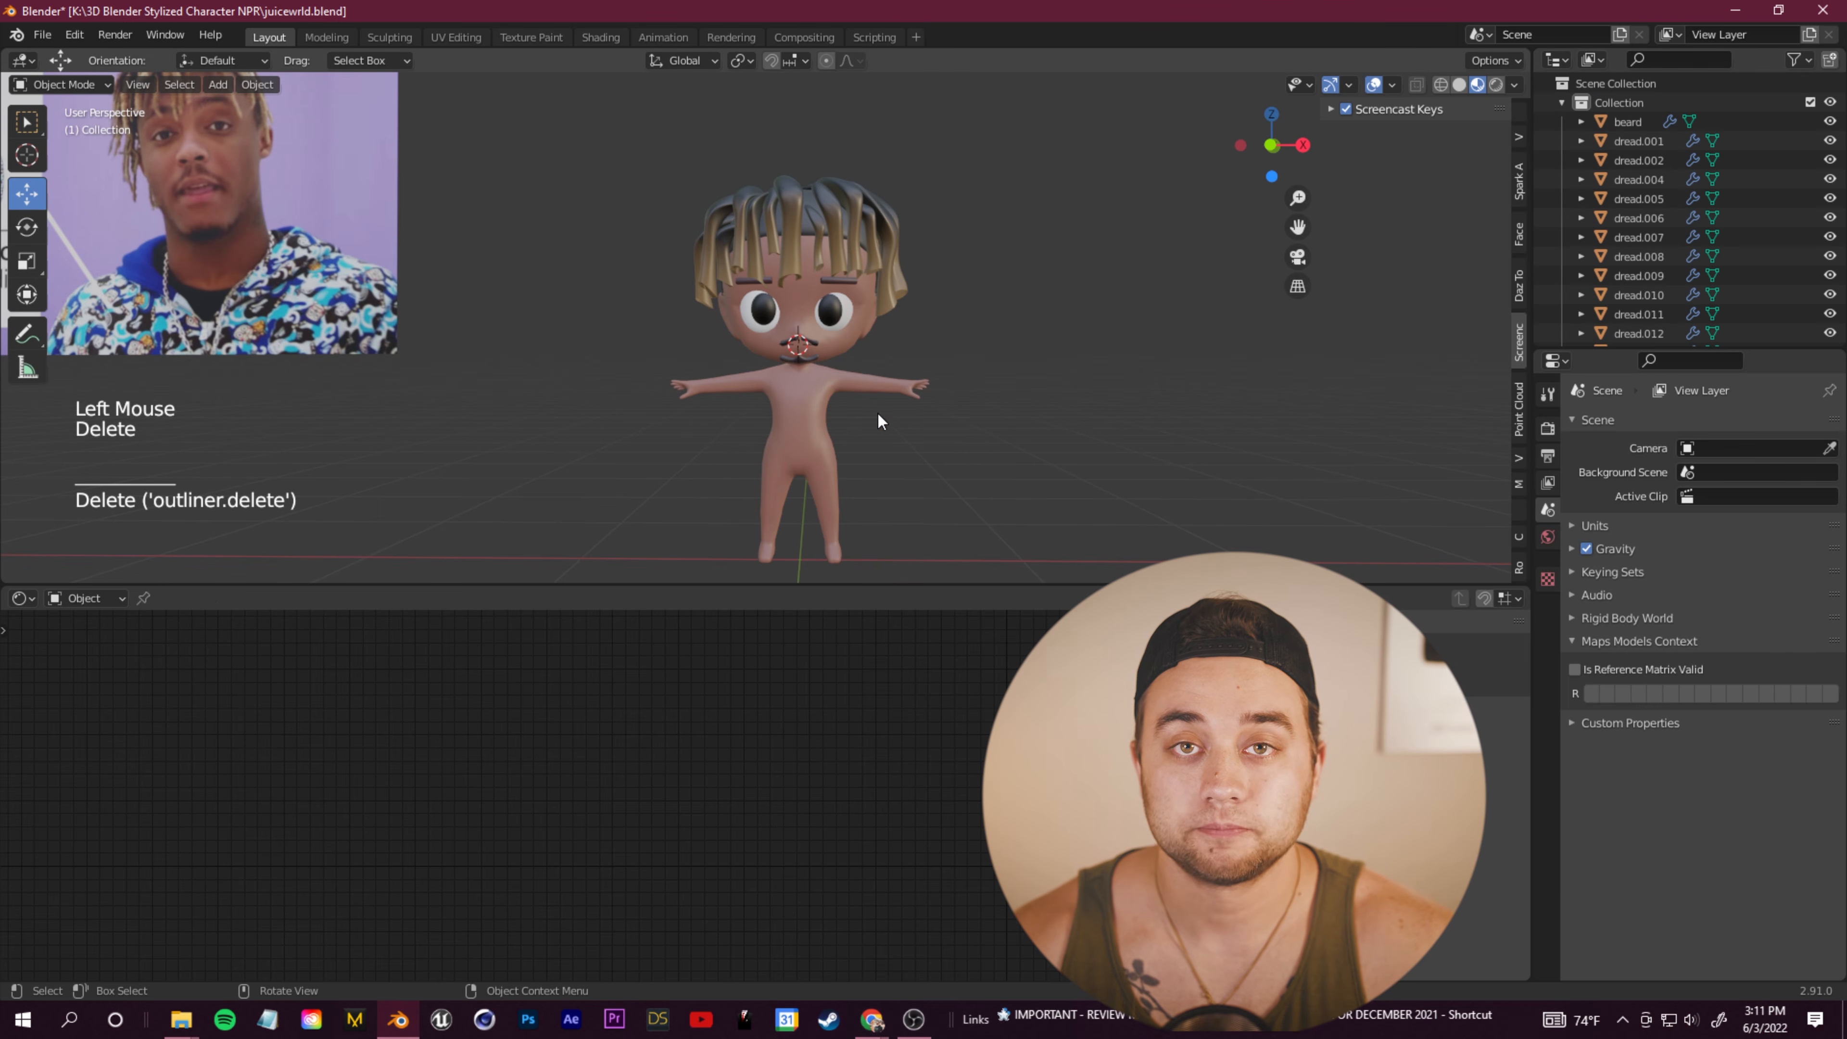
key("shift+a")
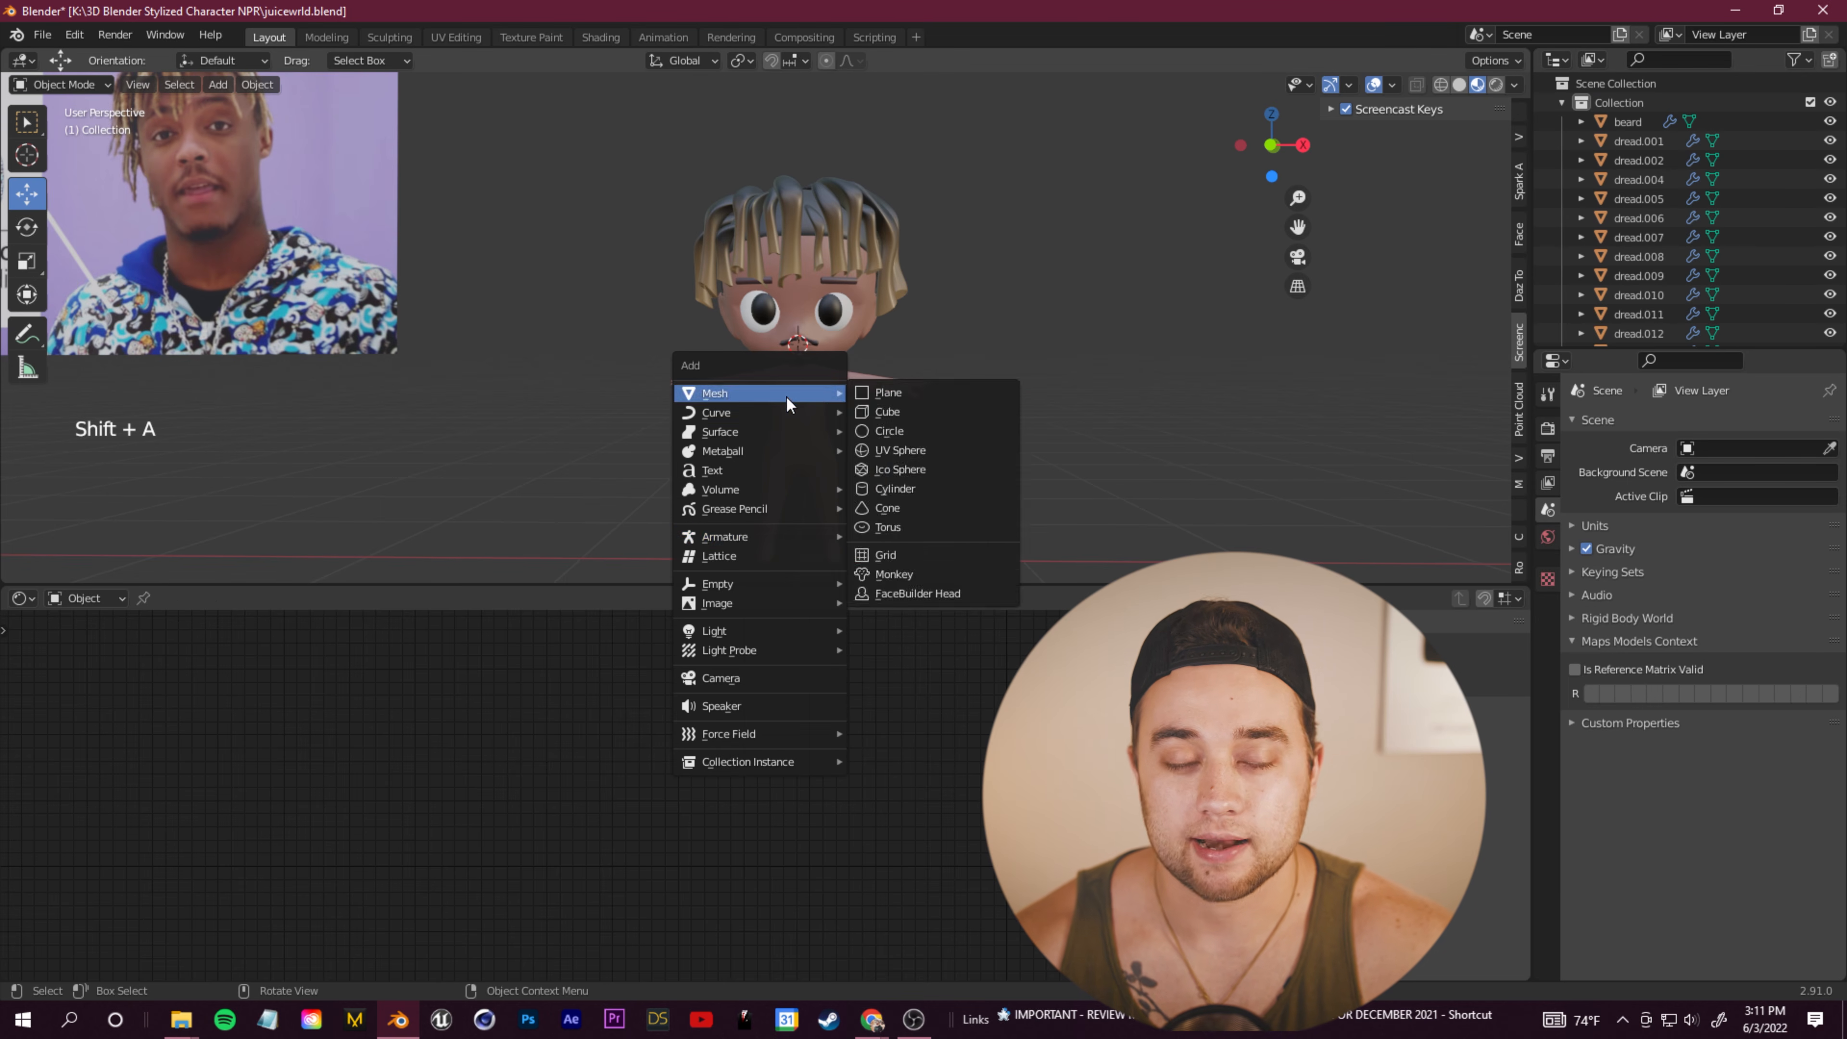
left_click(768, 679)
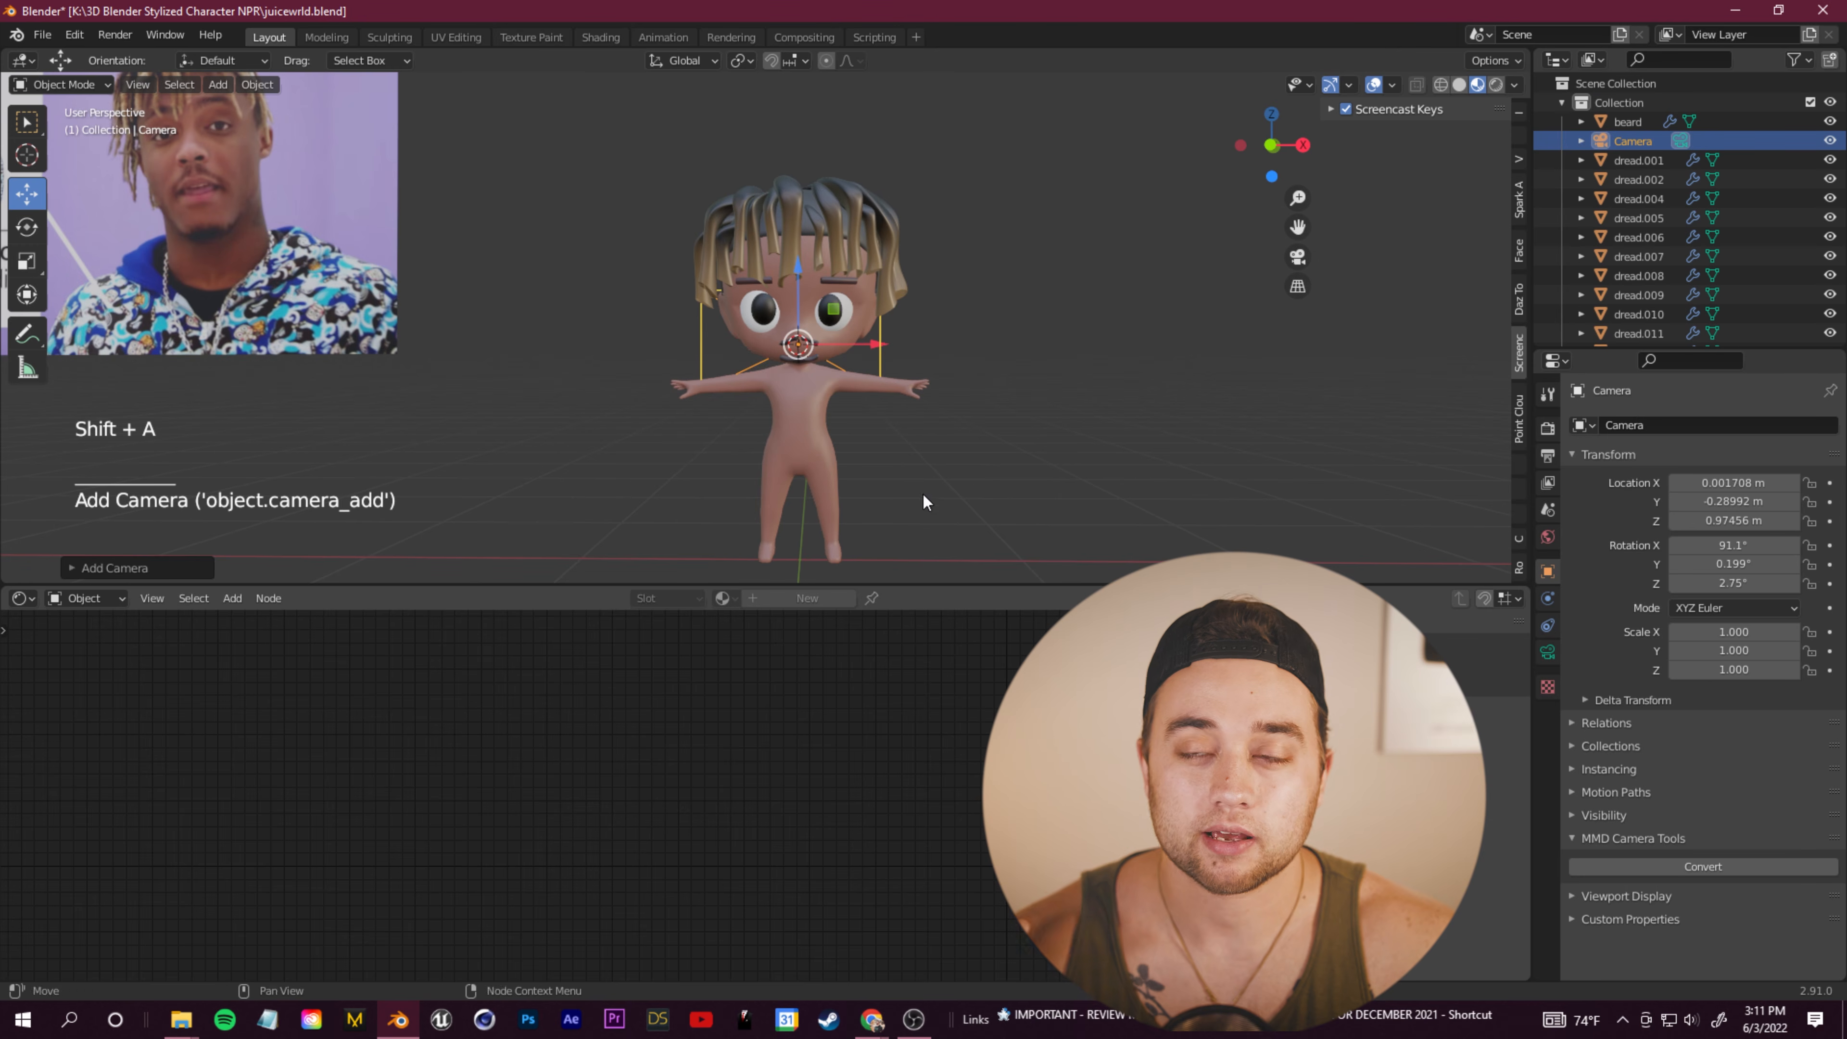
middle_click_drag(831, 430, 786, 337)
left_click_drag(786, 336, 1513, 427)
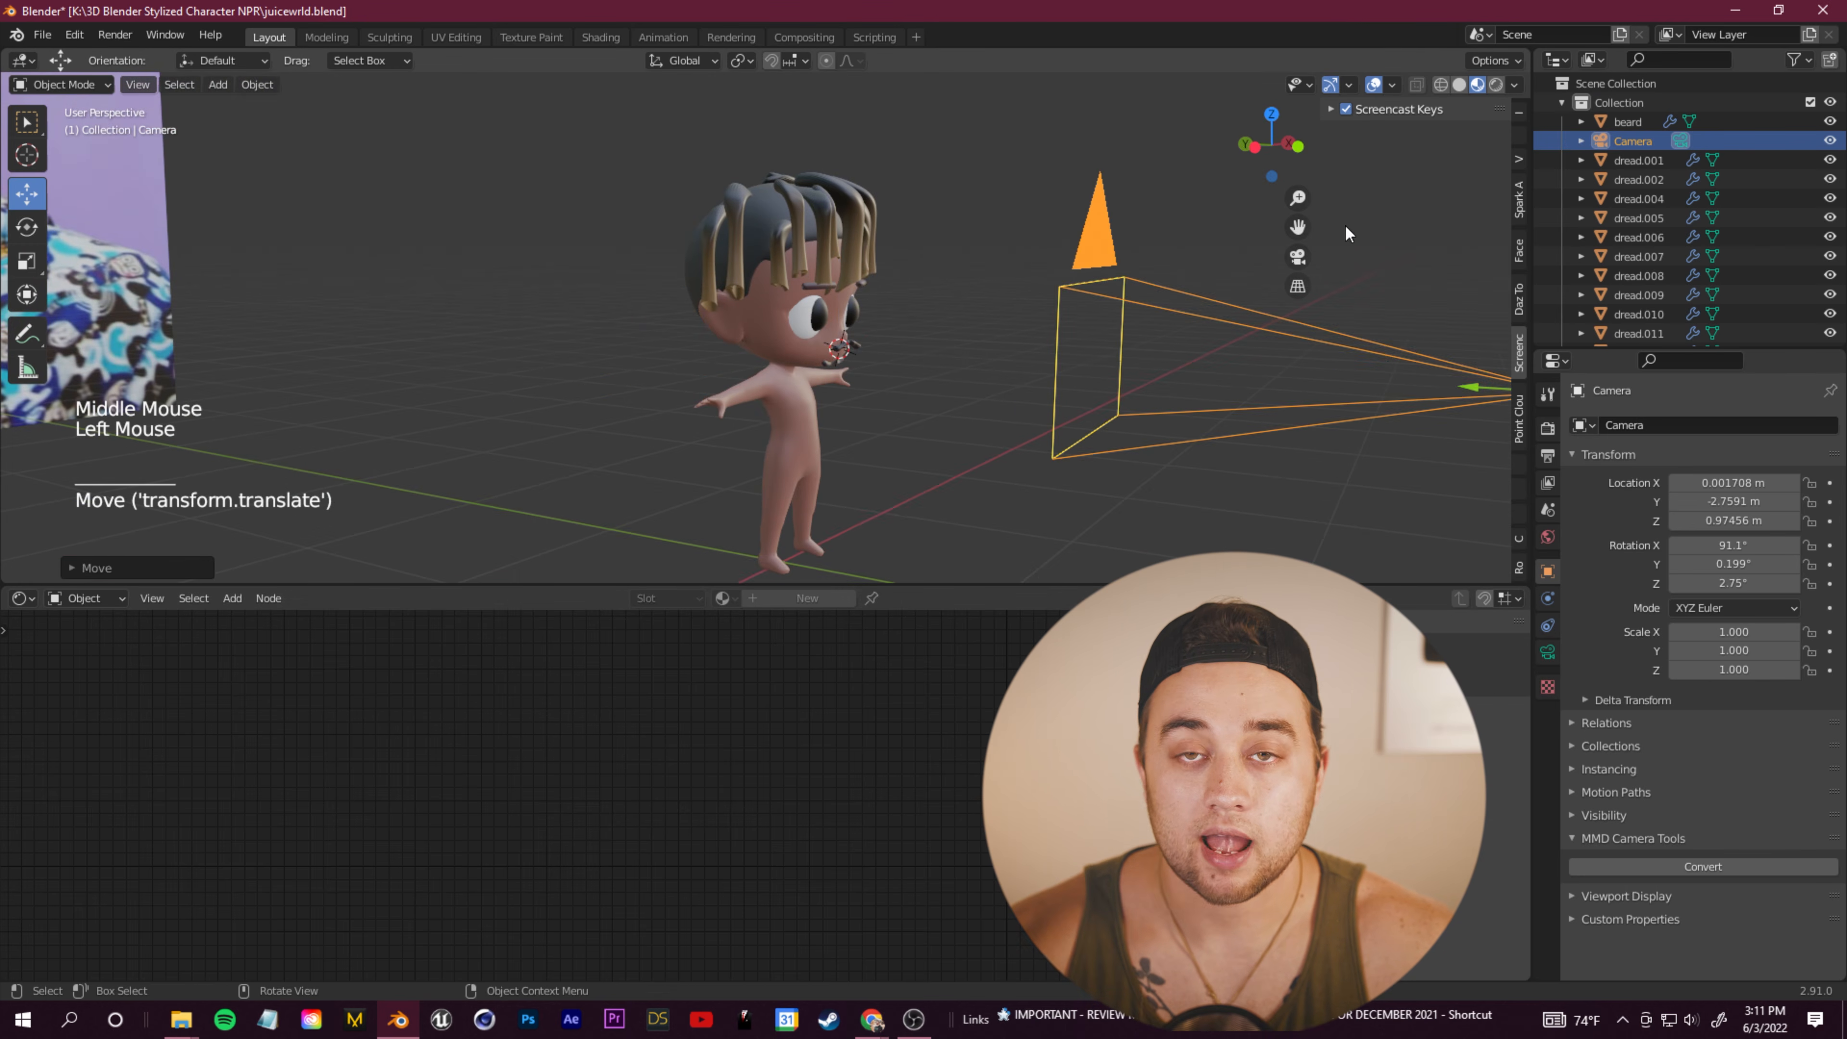
Step: Frame the head and shoulders in camera view by setting the camera location to about X 0.13 m, Y -3.21 m, Z 1.16 m
left_click(1297, 256)
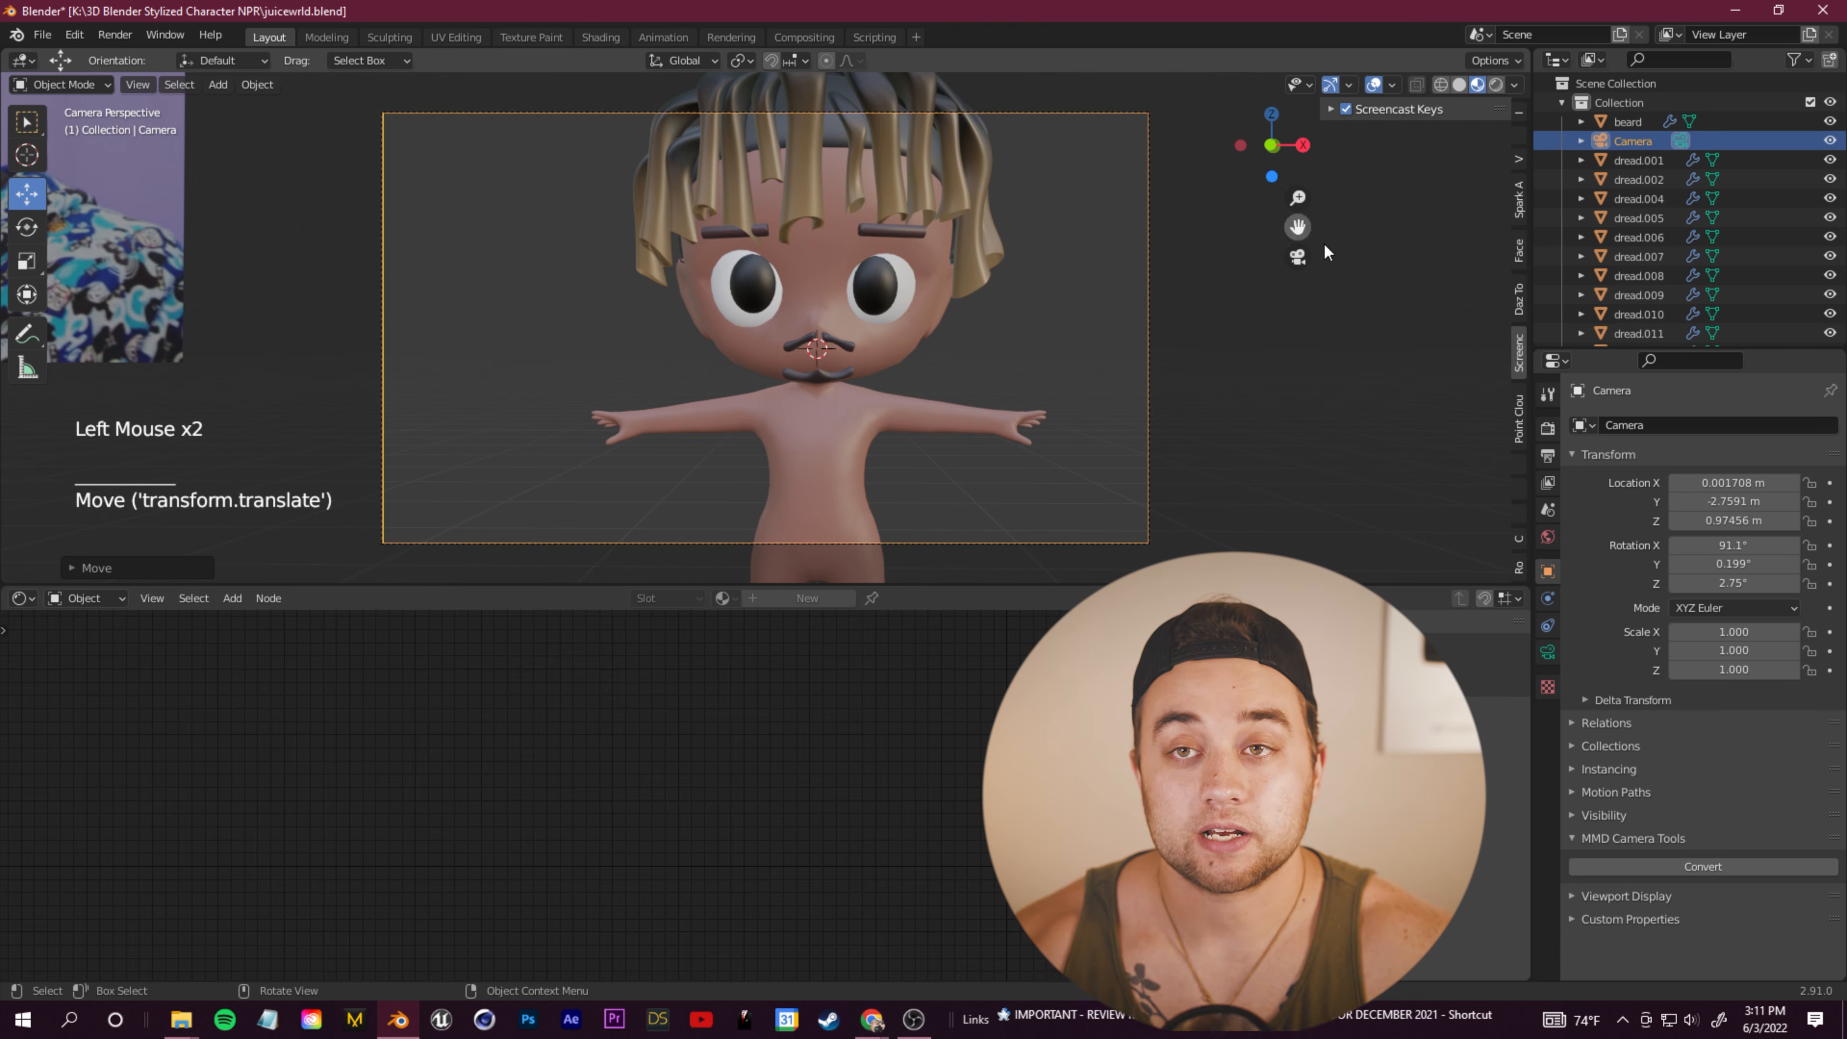
left_click(1632, 141)
left_click_drag(1736, 481, 1668, 503)
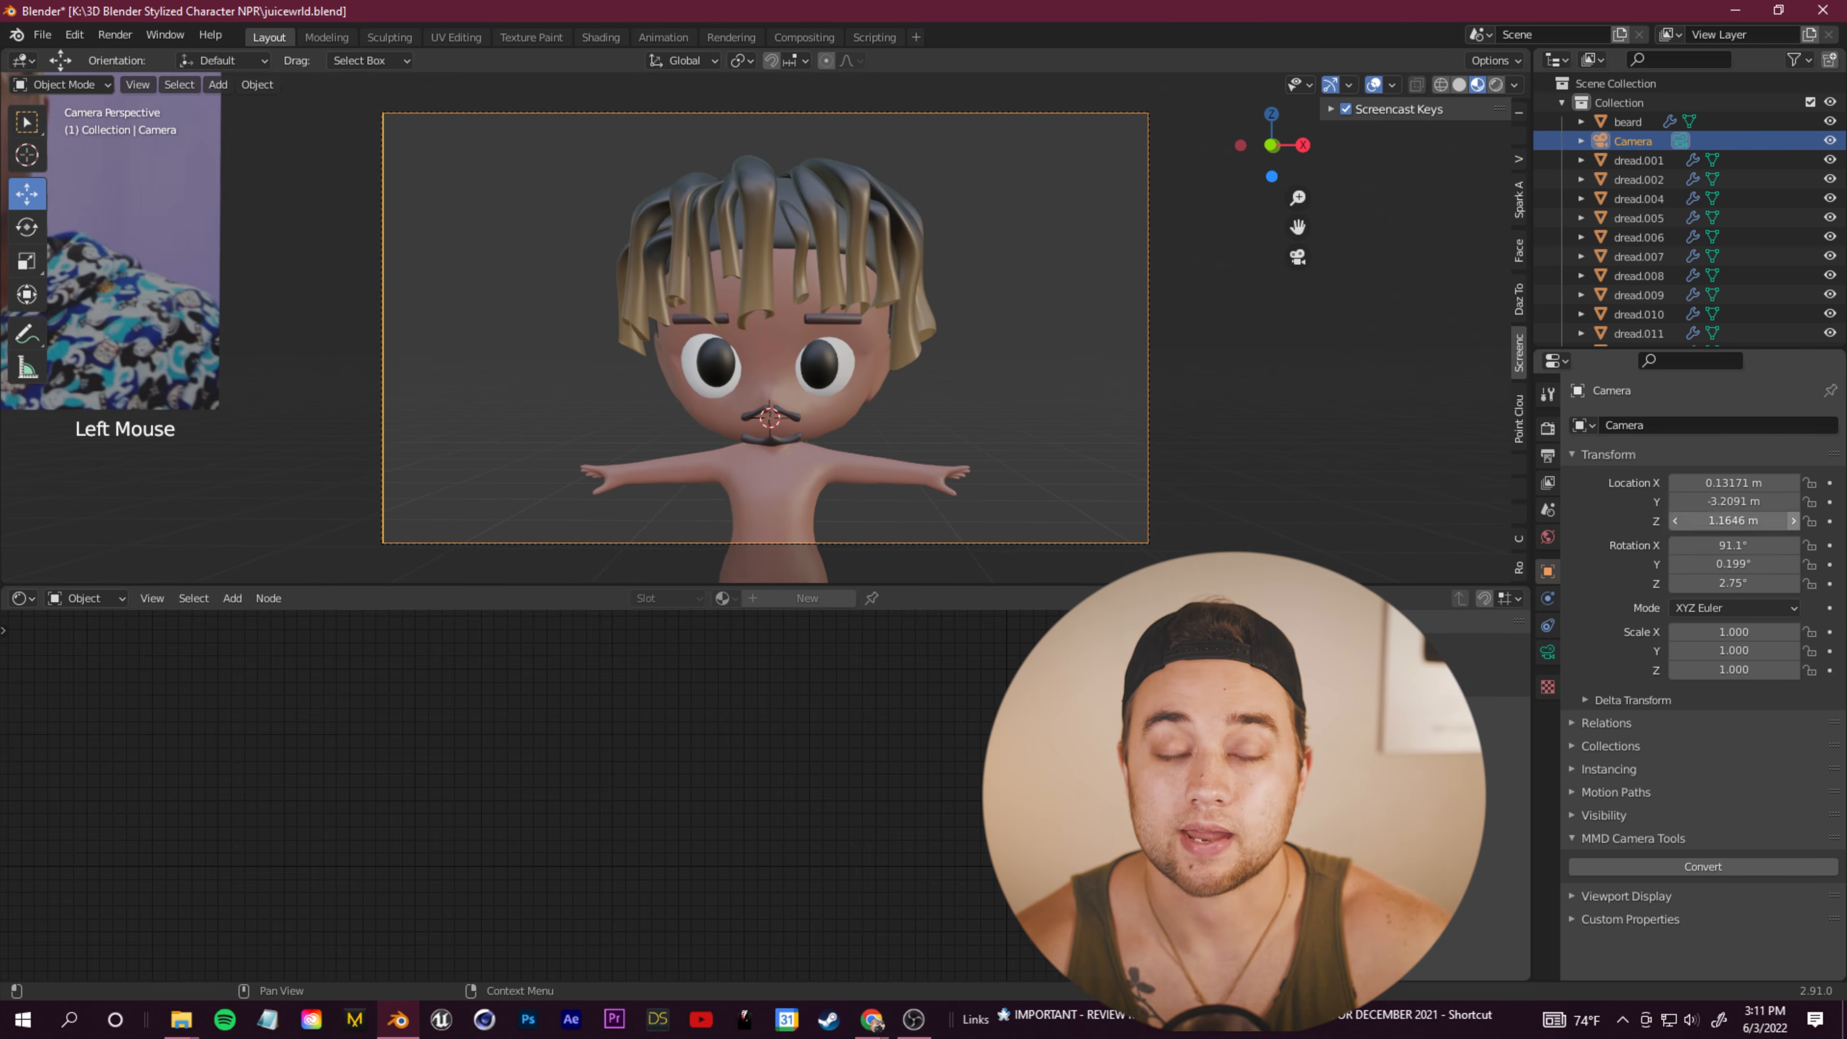
middle_click_drag(945, 349, 902, 353)
left_click(1299, 257)
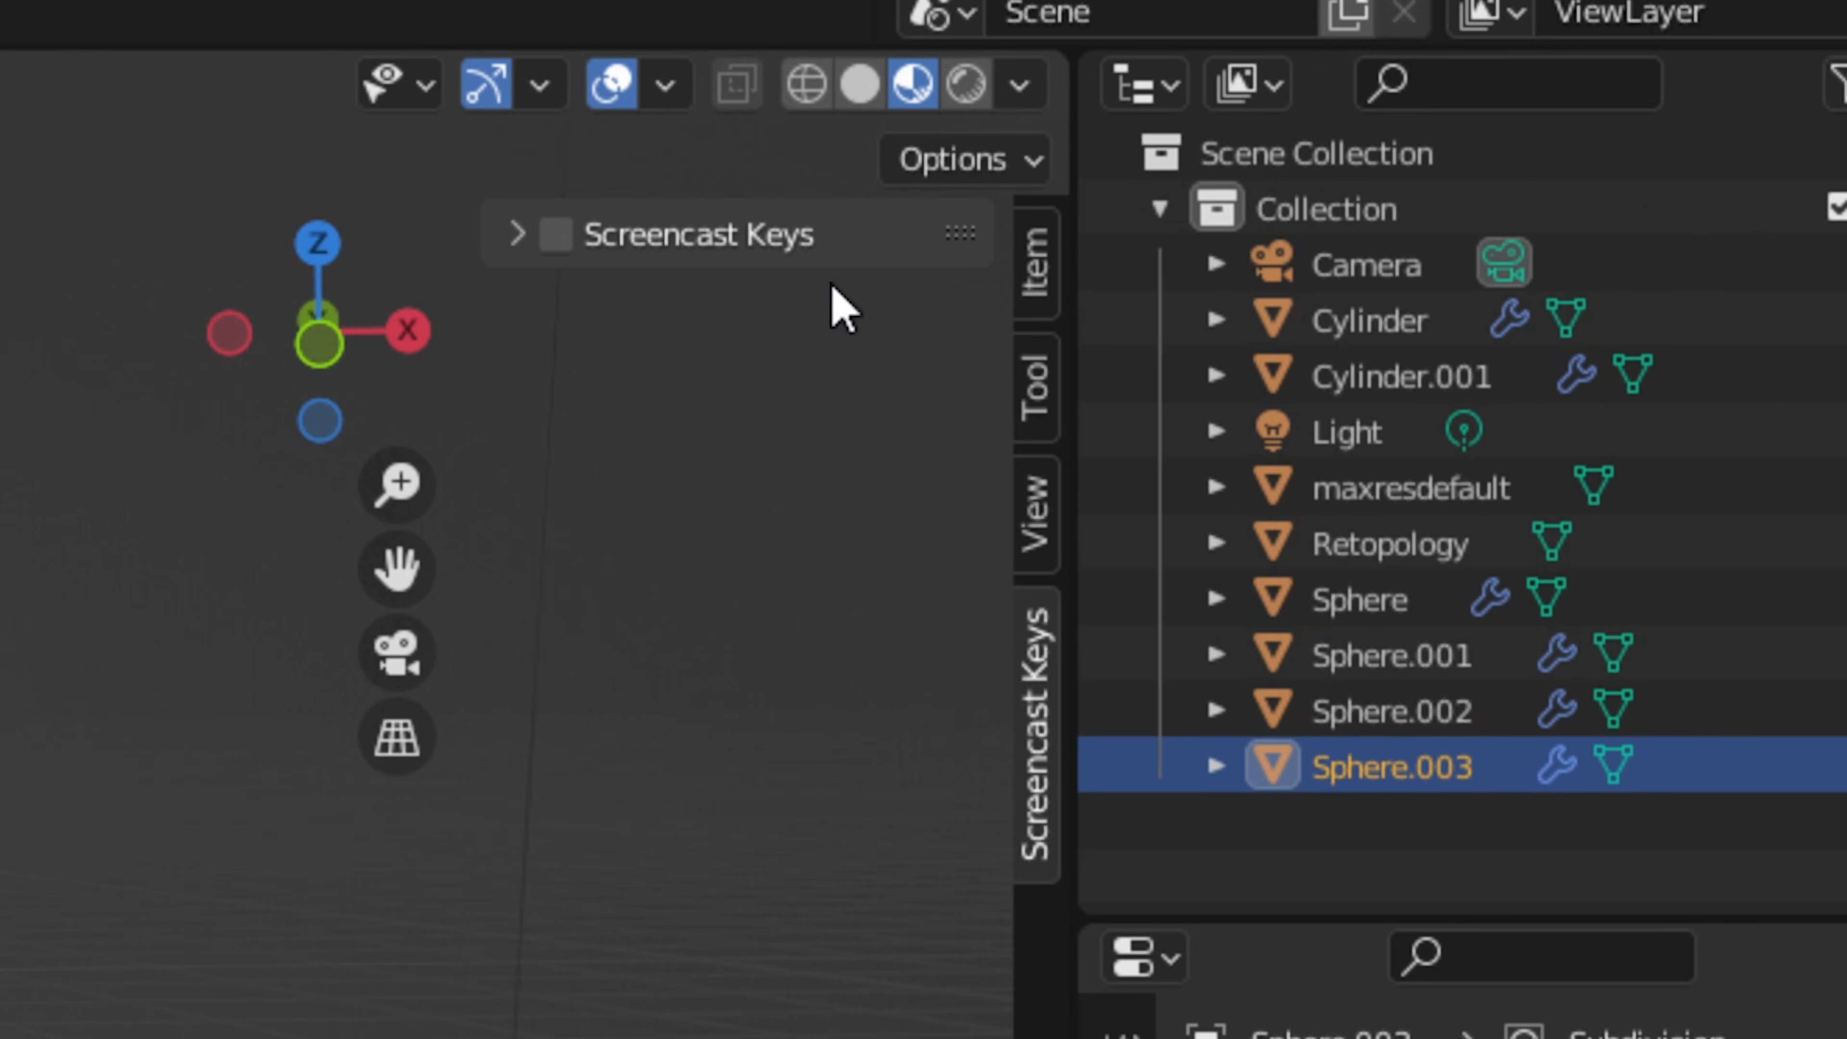
Step: Switch the viewport to Rendered shading and add an area light to the scene
left_click(975, 89)
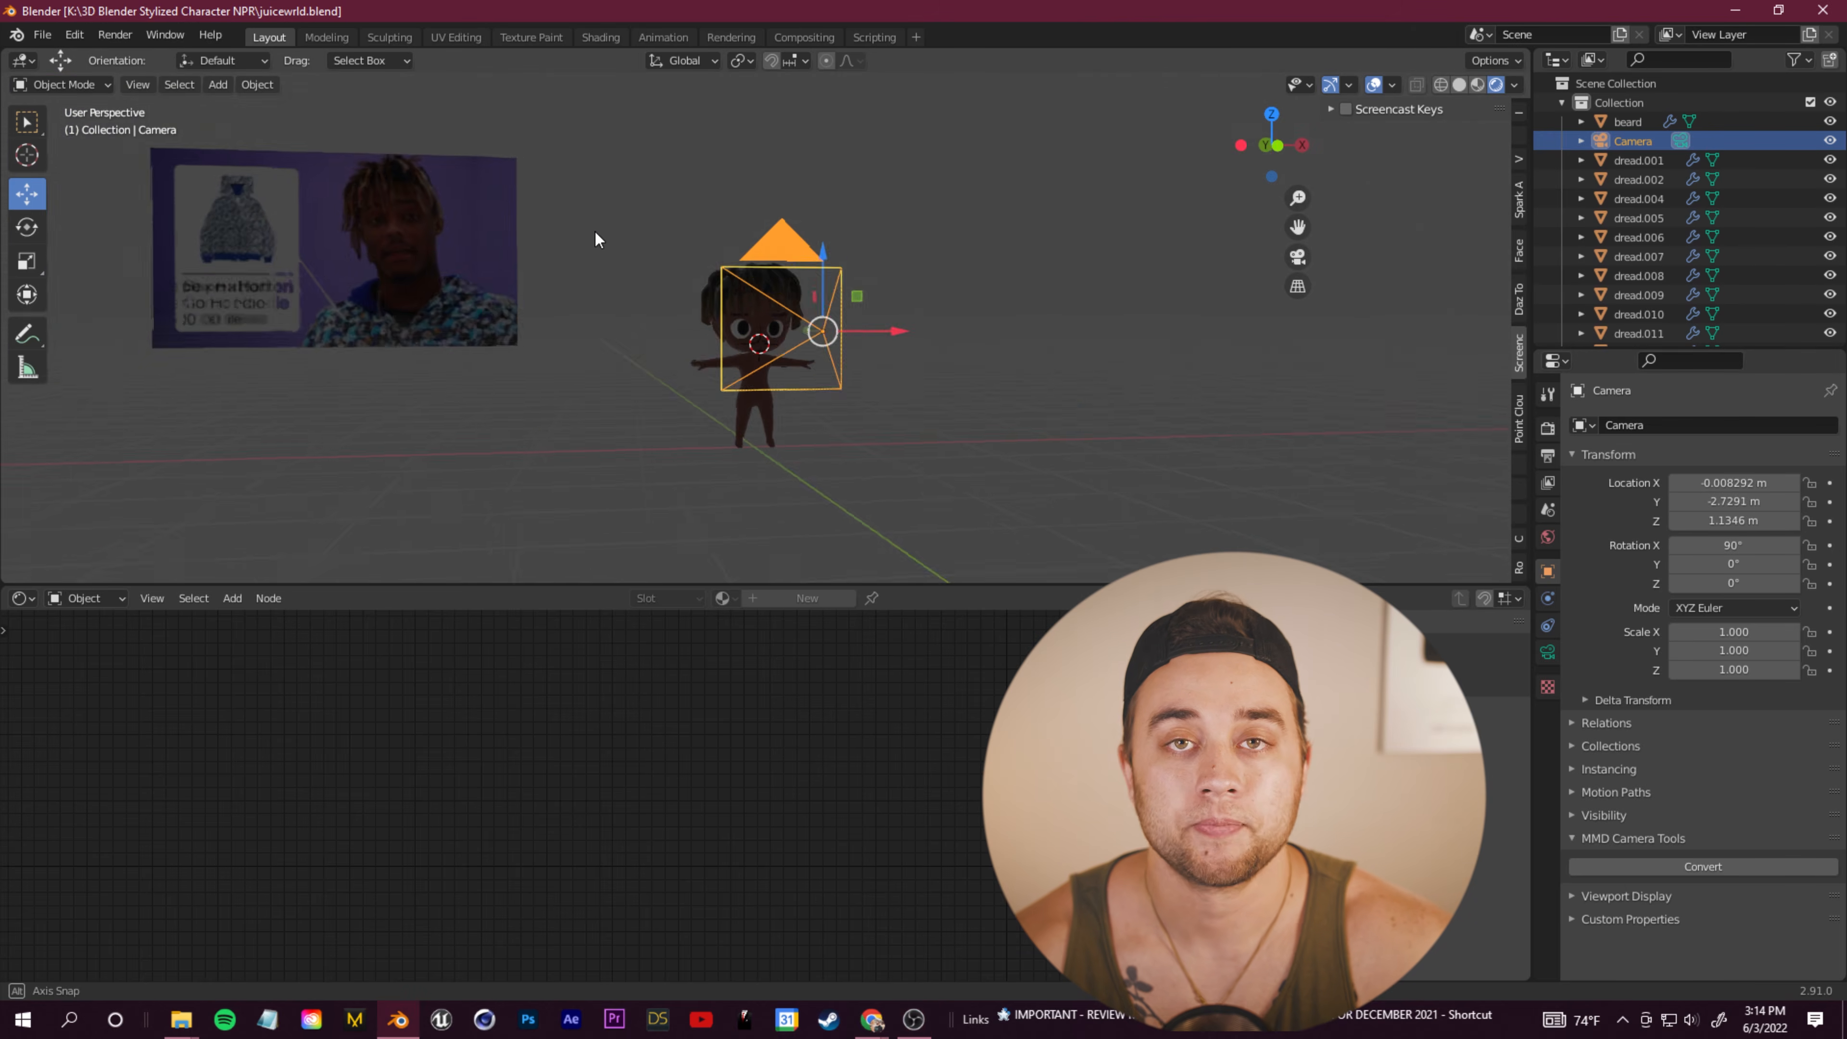
middle_click_drag(595, 240, 749, 378)
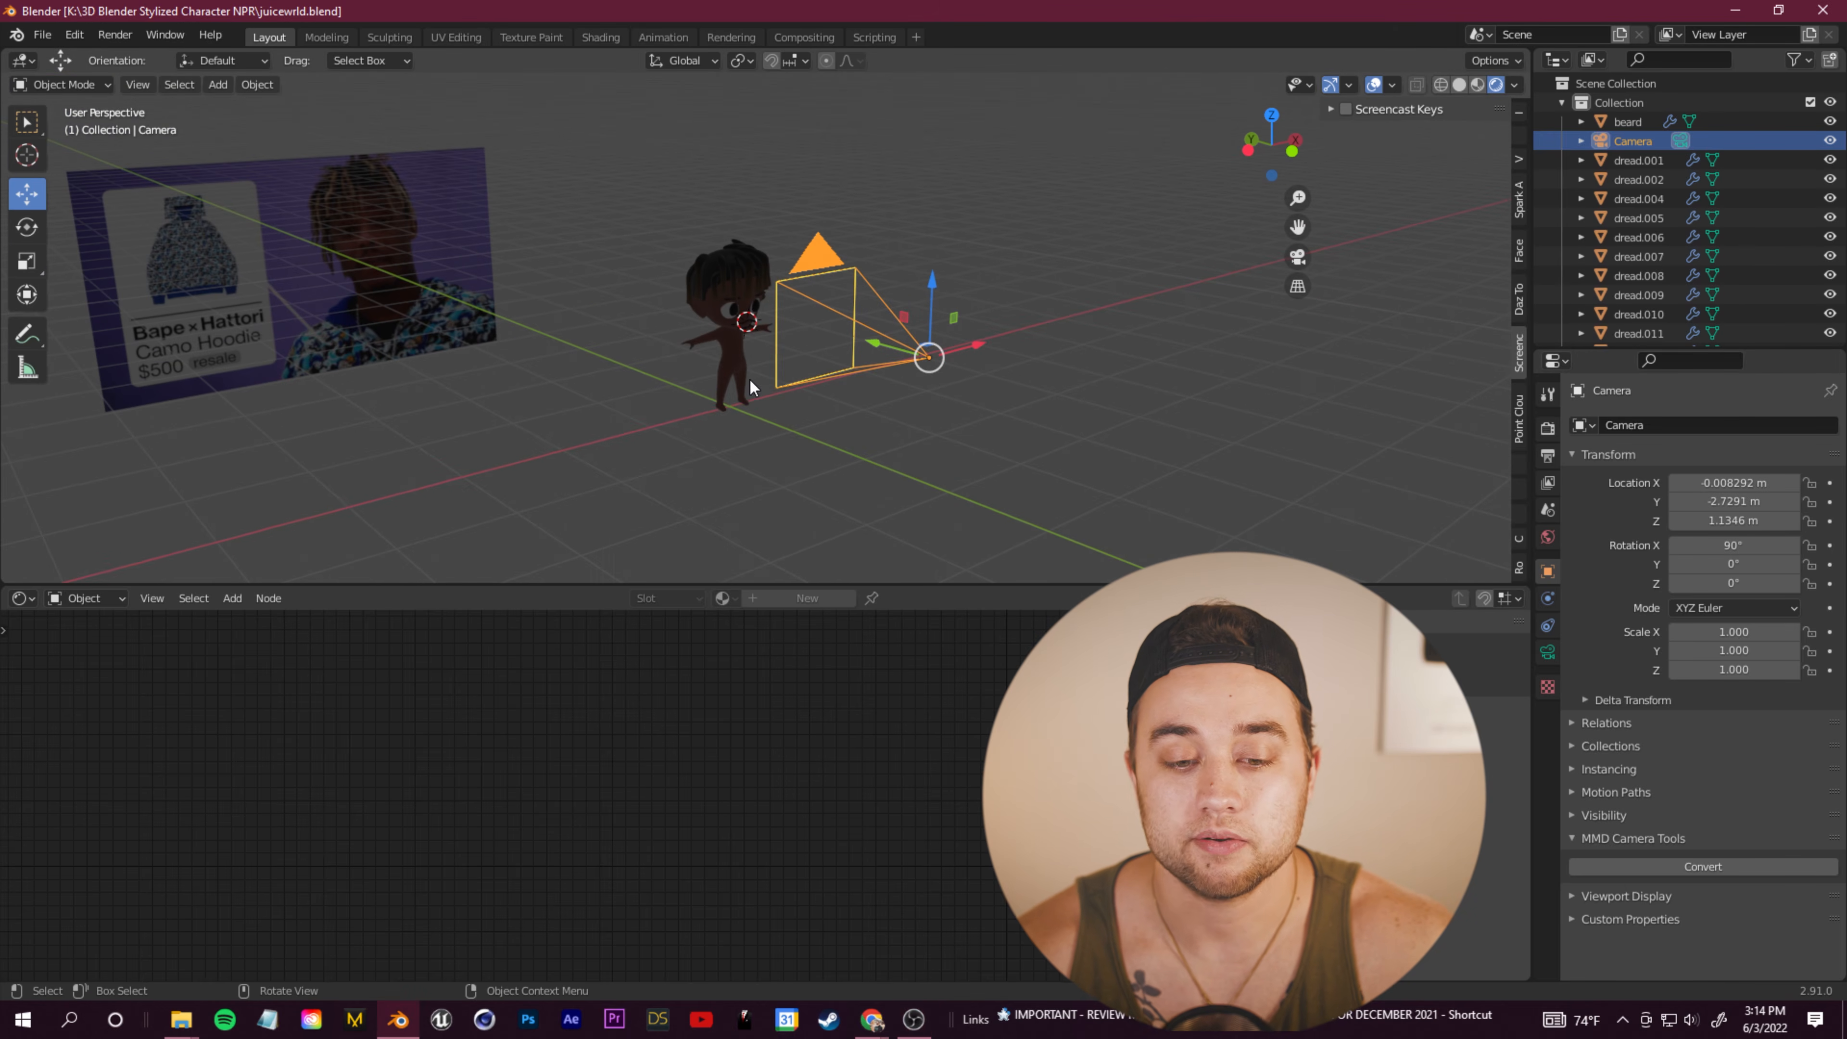
key("shift+a")
mouse_move(743, 576)
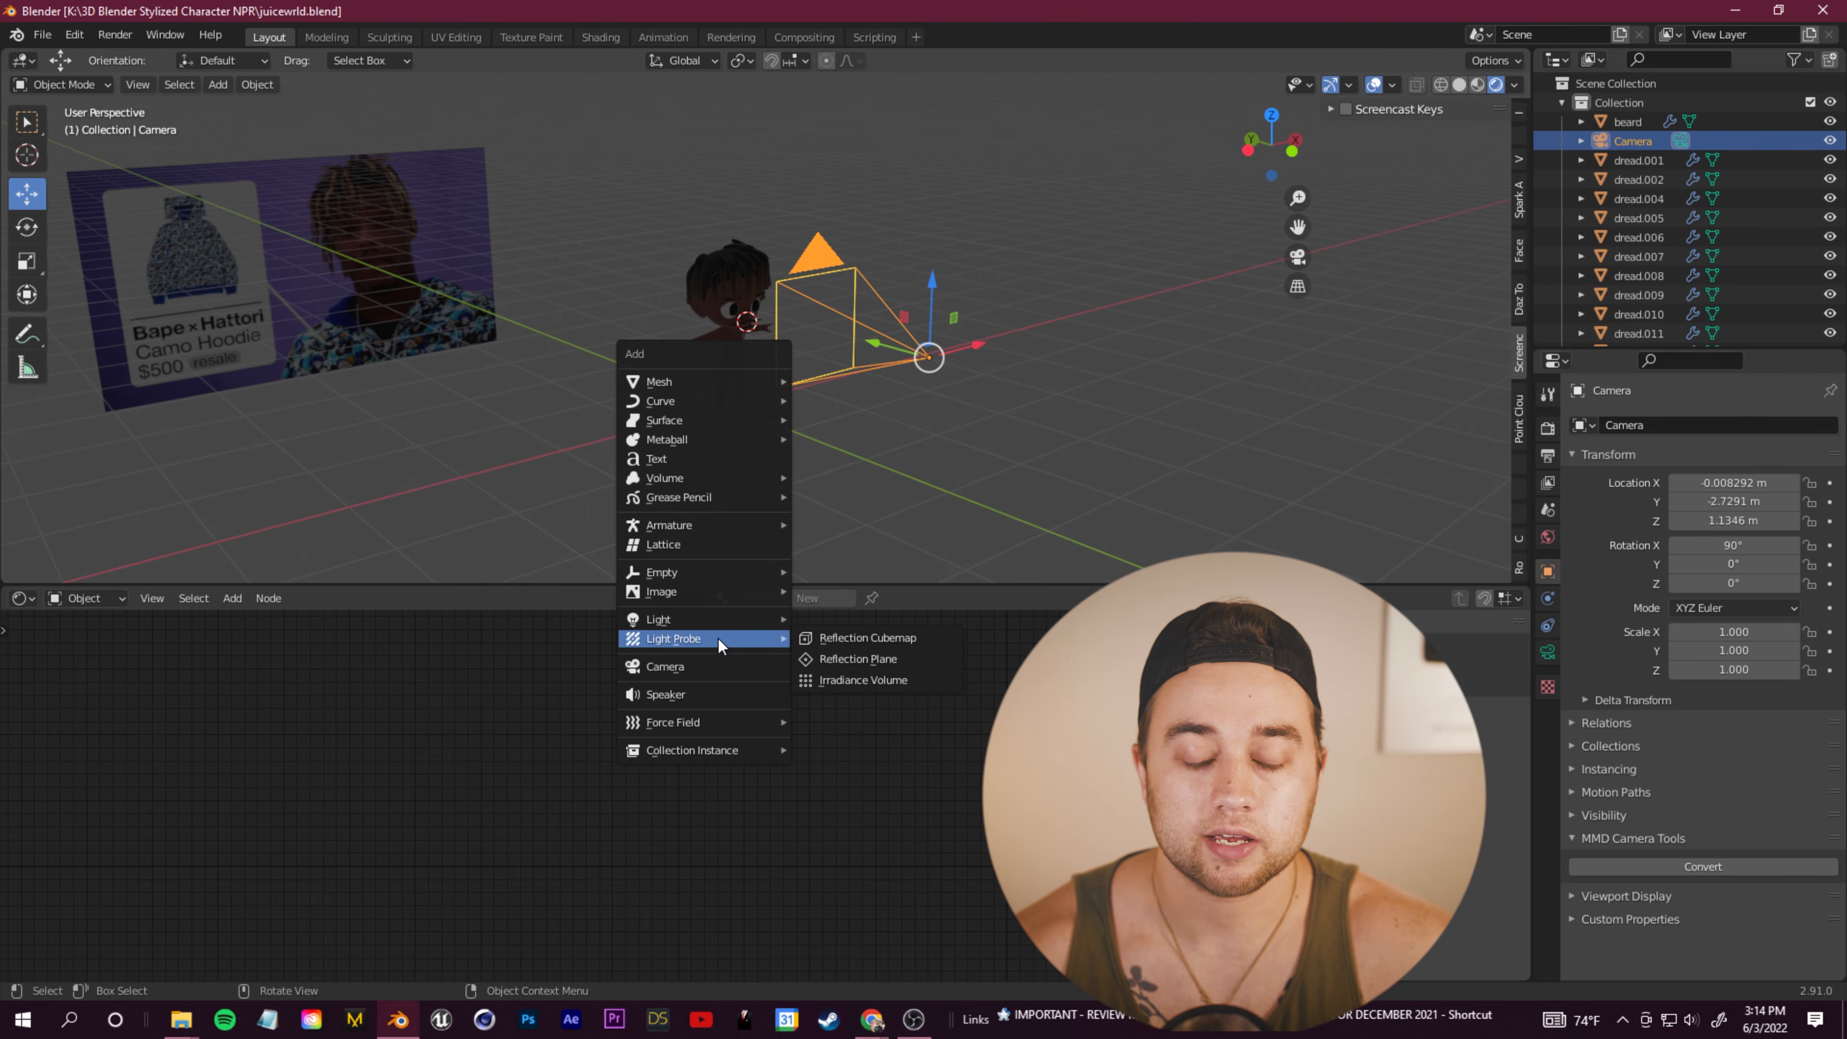
left_click(855, 684)
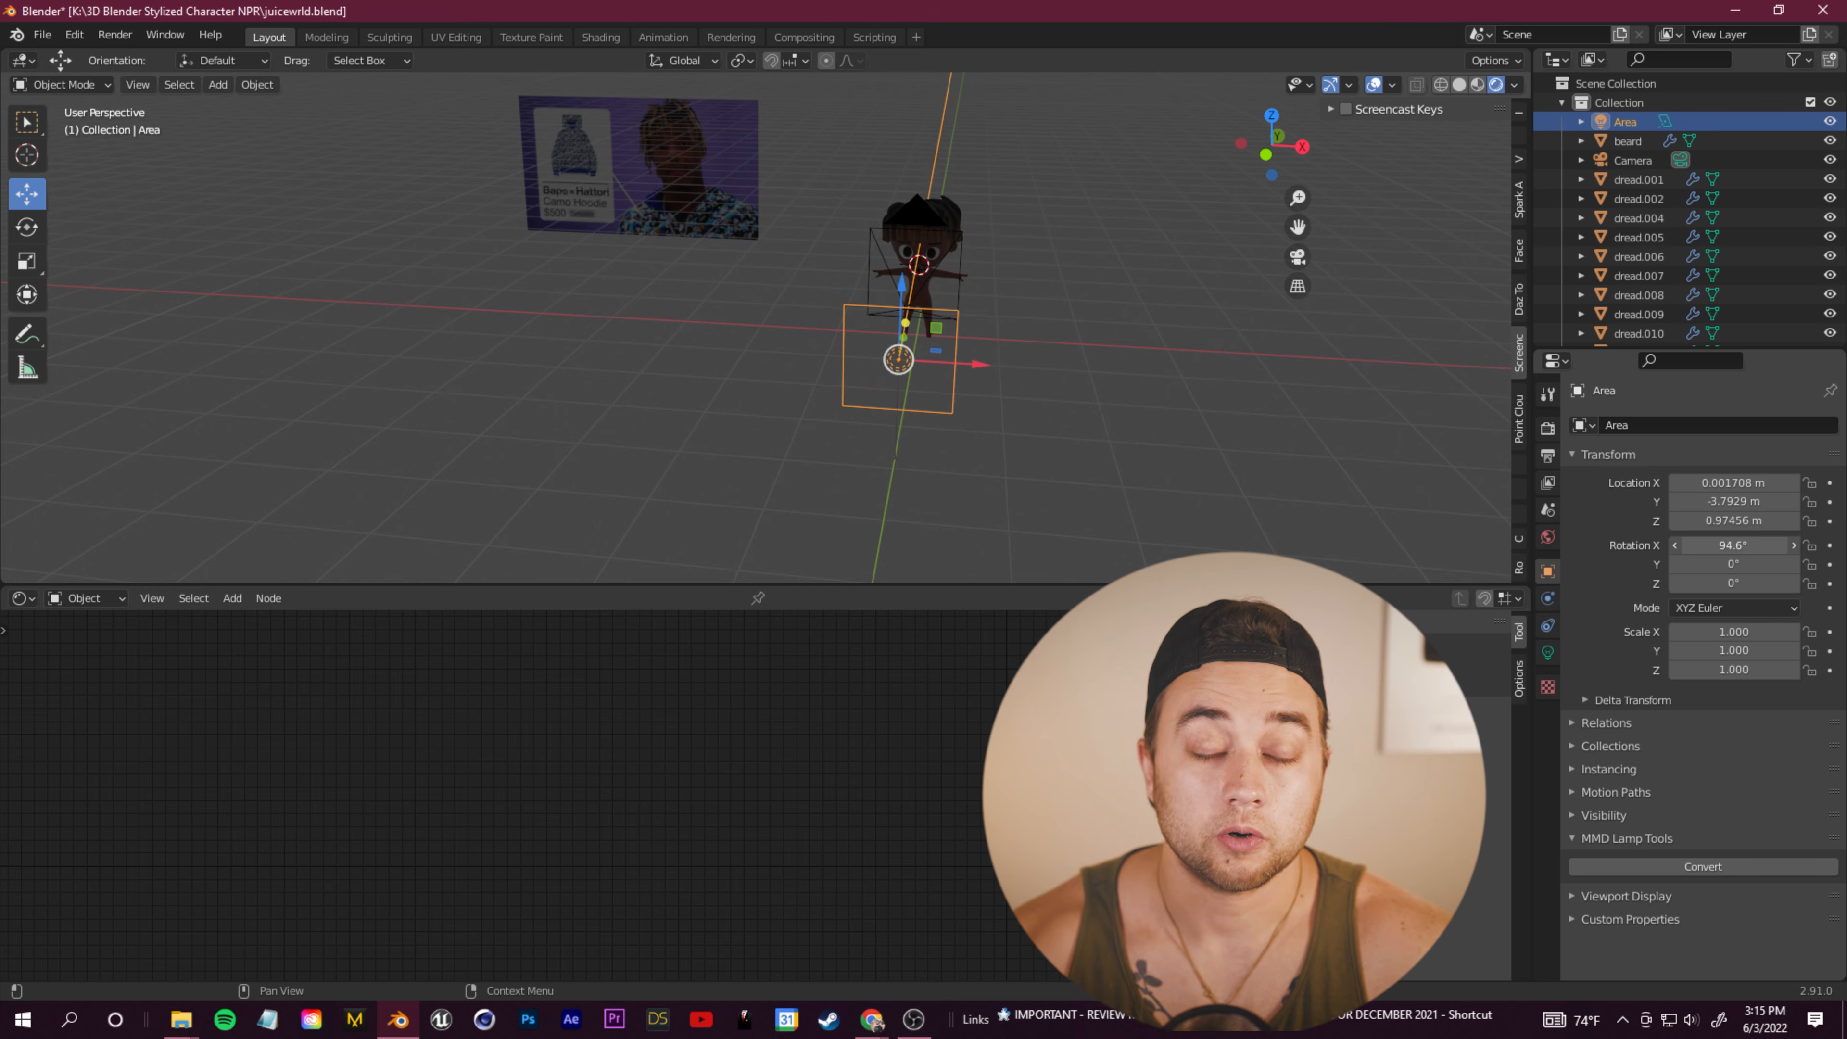
Step: Aim the area light at the character with rotation X 84° and Z -30.8°, and set its power to 53.8 W
left_click_drag(1733, 545, 1723, 545)
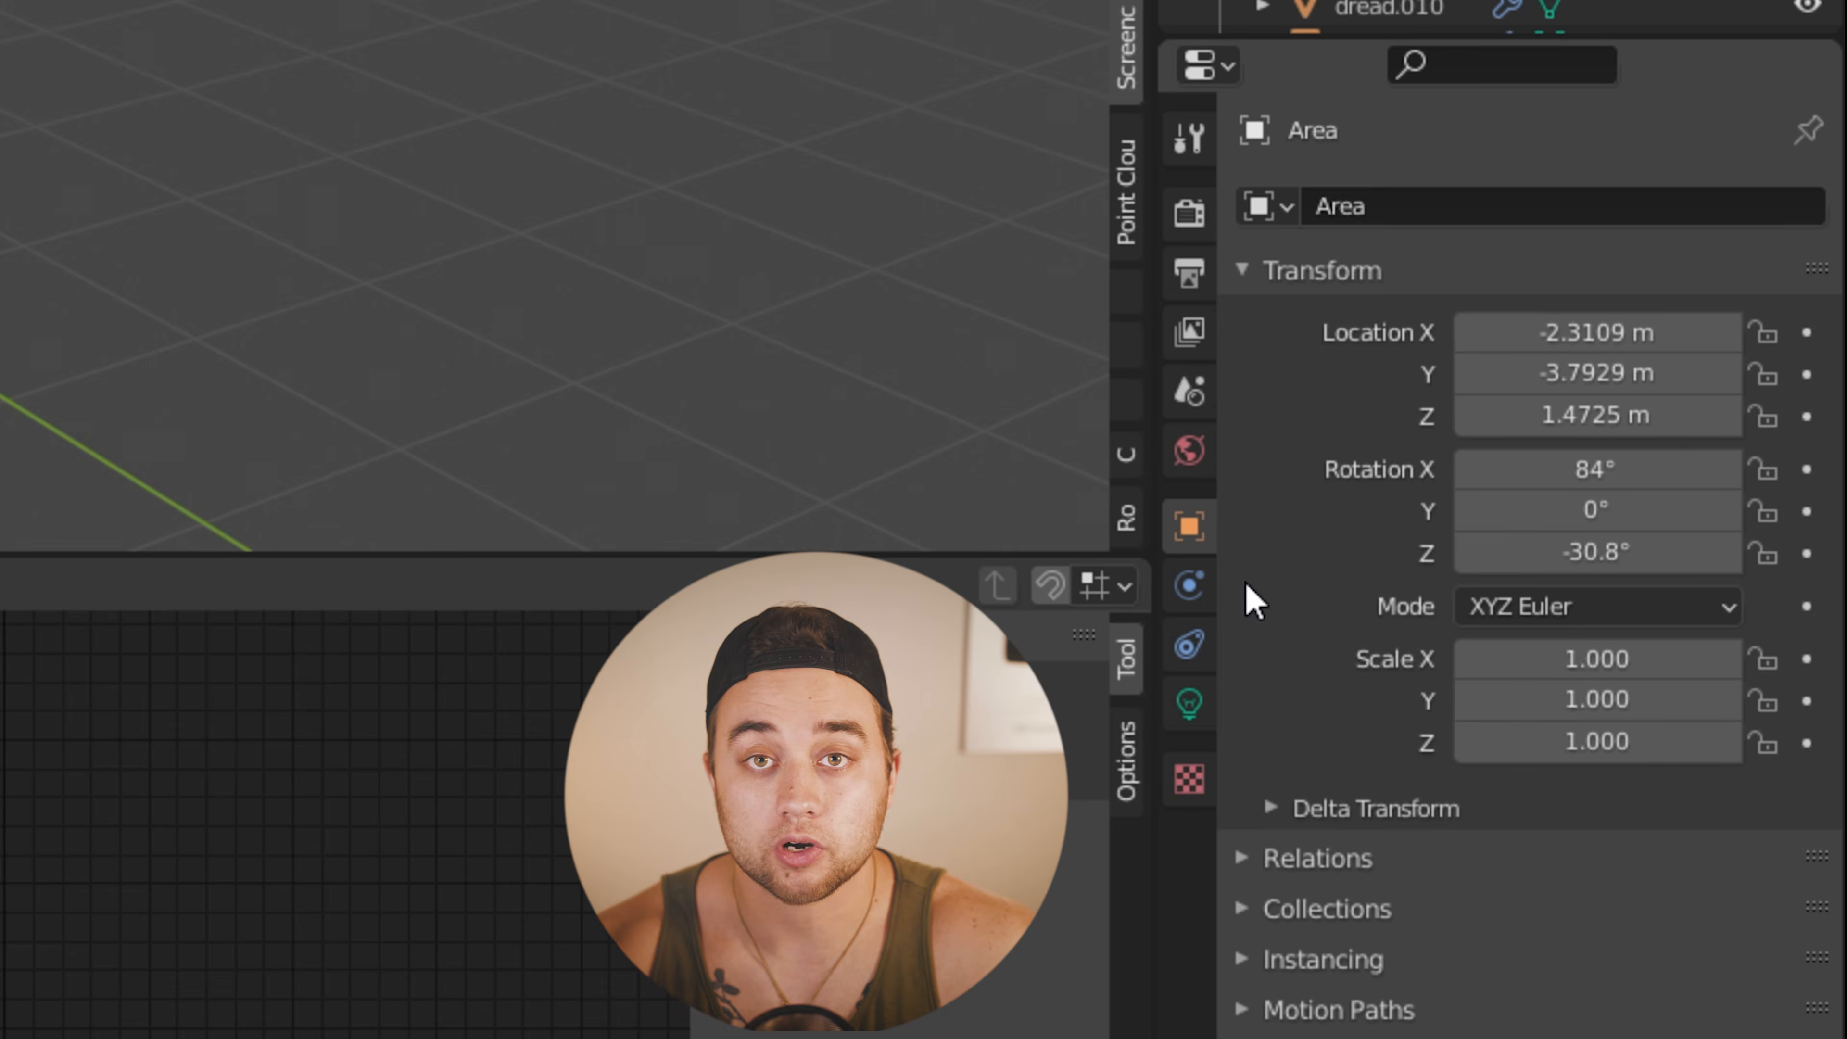
left_click(1547, 651)
left_click_drag(1722, 547, 1730, 547)
left_click_drag(1618, 482, 1672, 481)
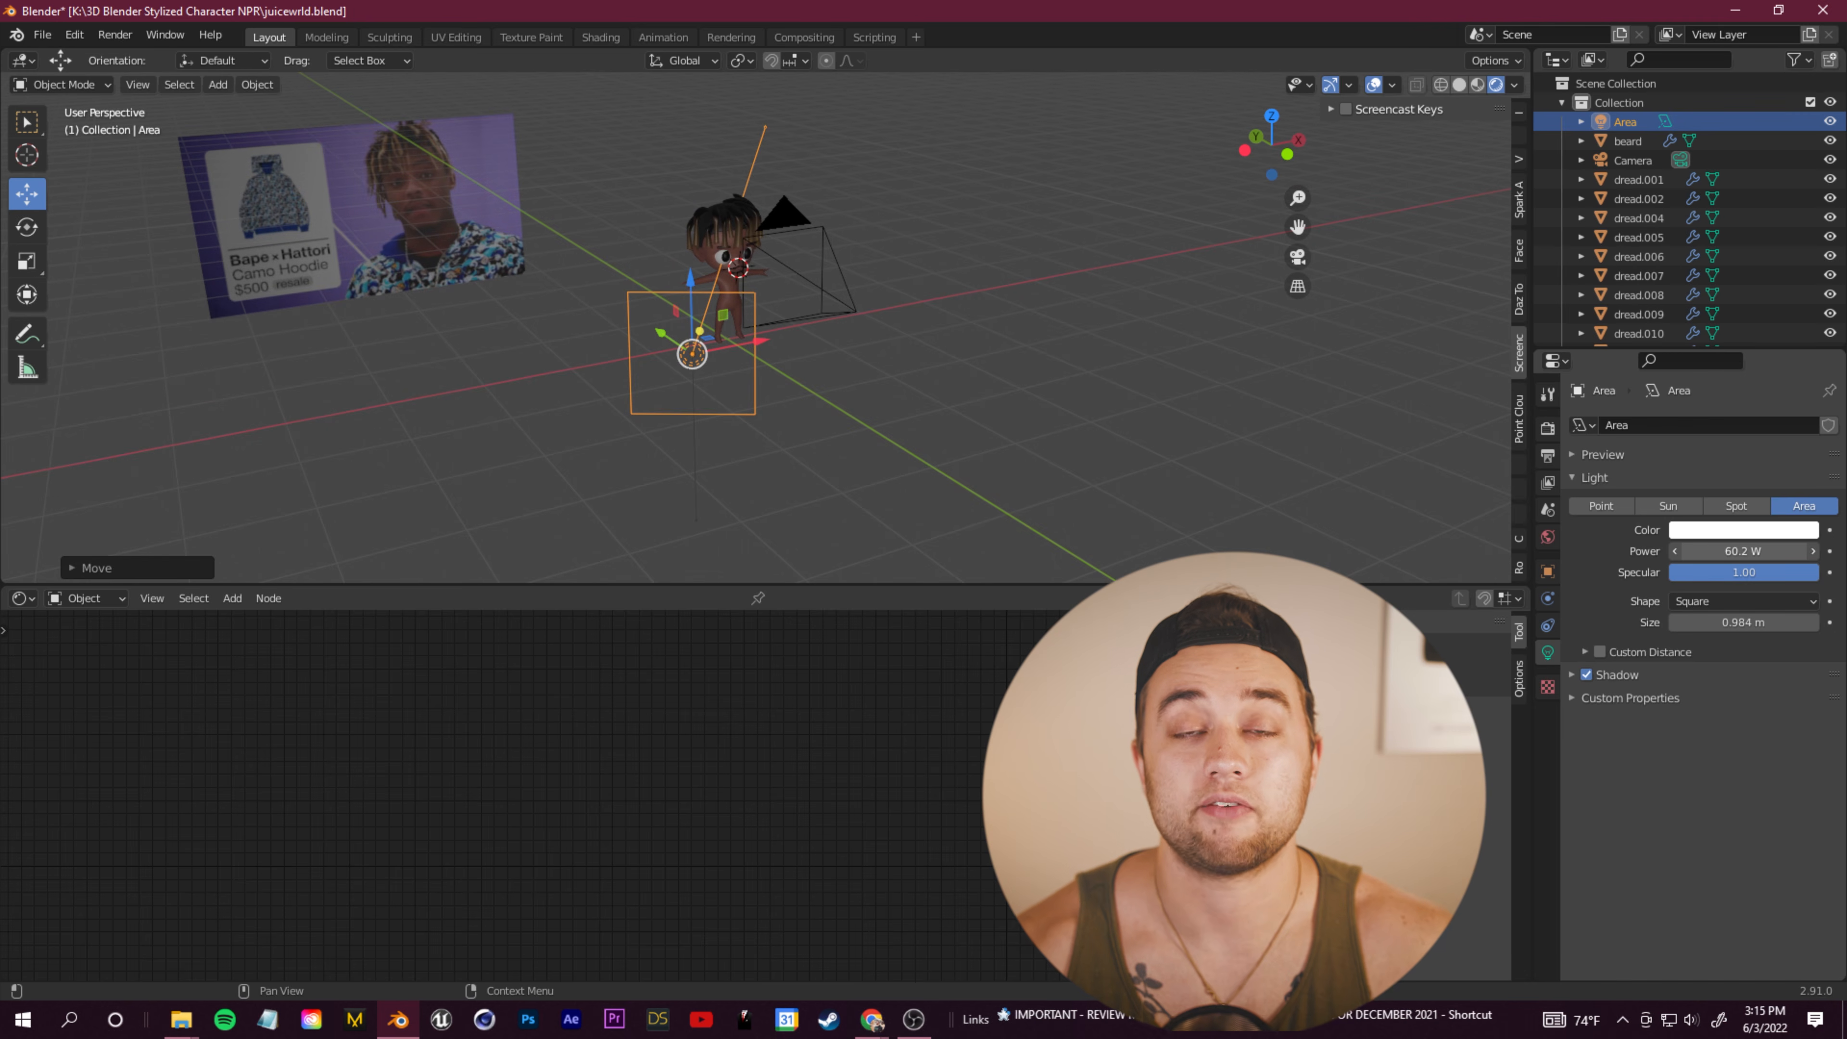
key("KP_0")
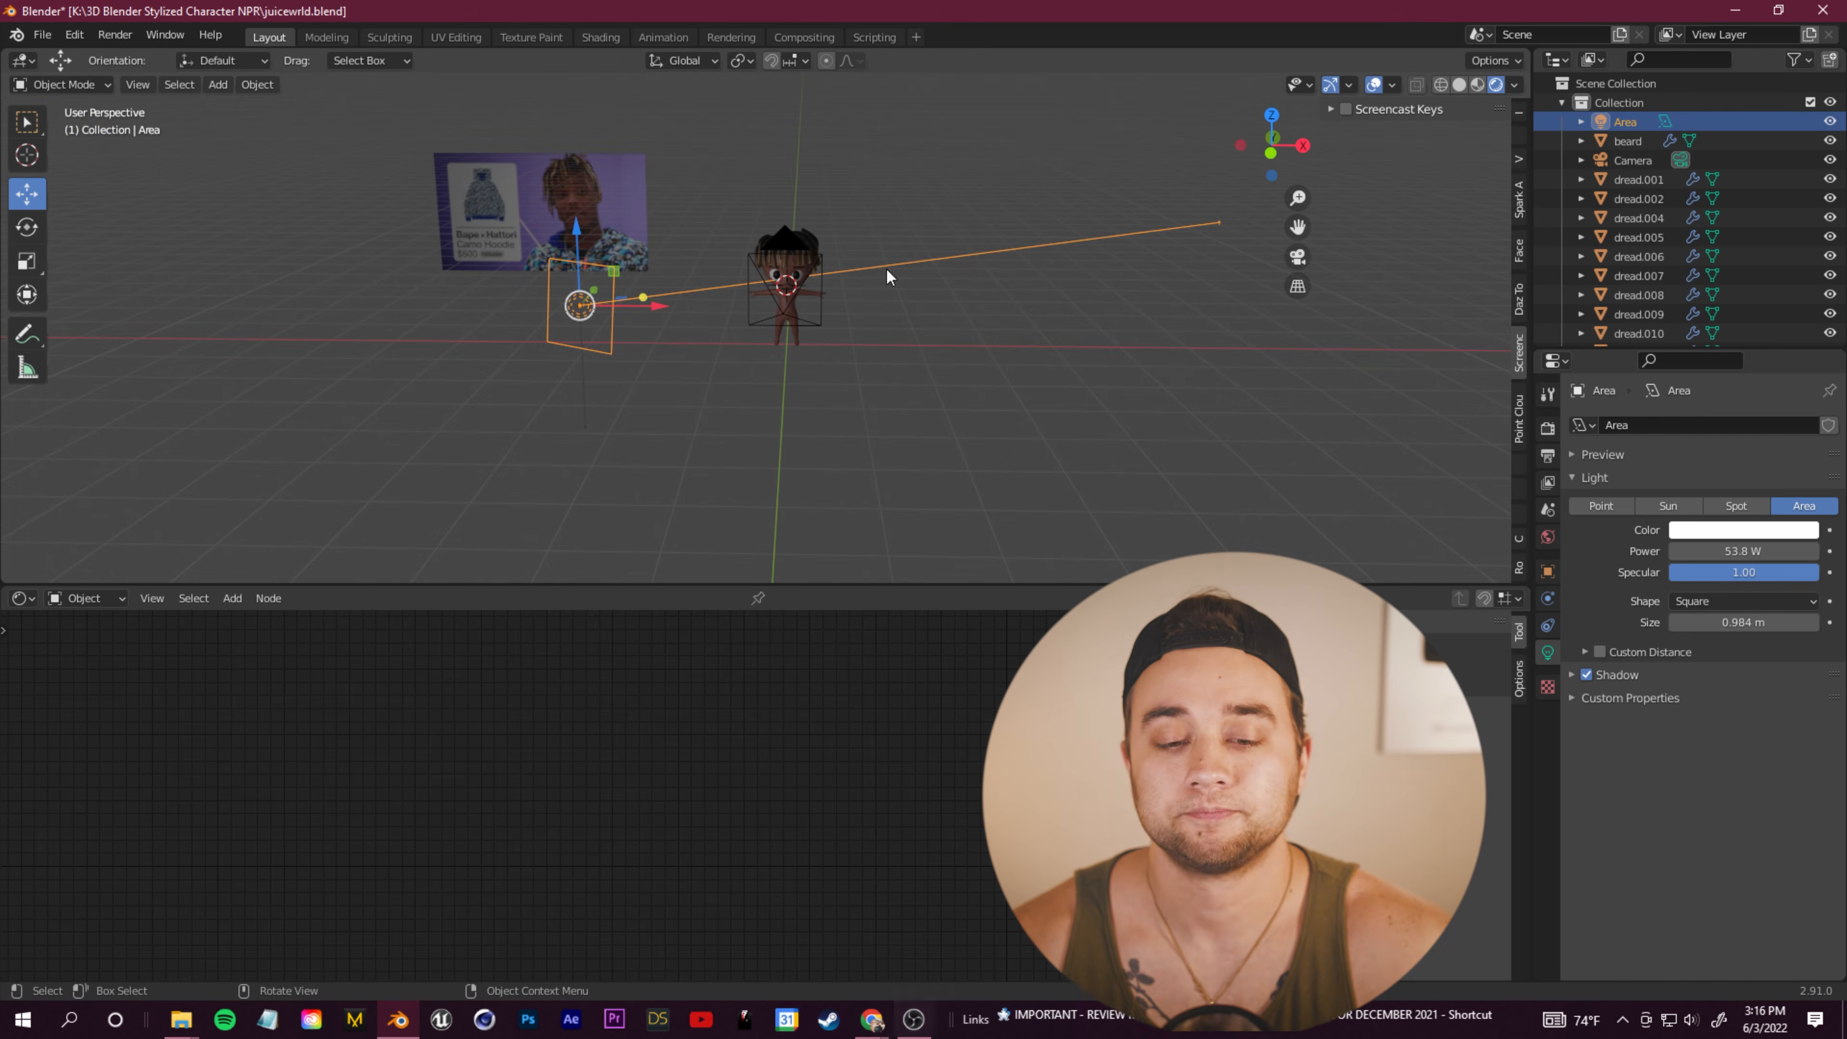
Step: Add a second area light opposite the first near X 2.39 m, Y -3.77 m, rotated about 85.9° in X and 27.8° in Z
key("shift+a")
mouse_move(960, 400)
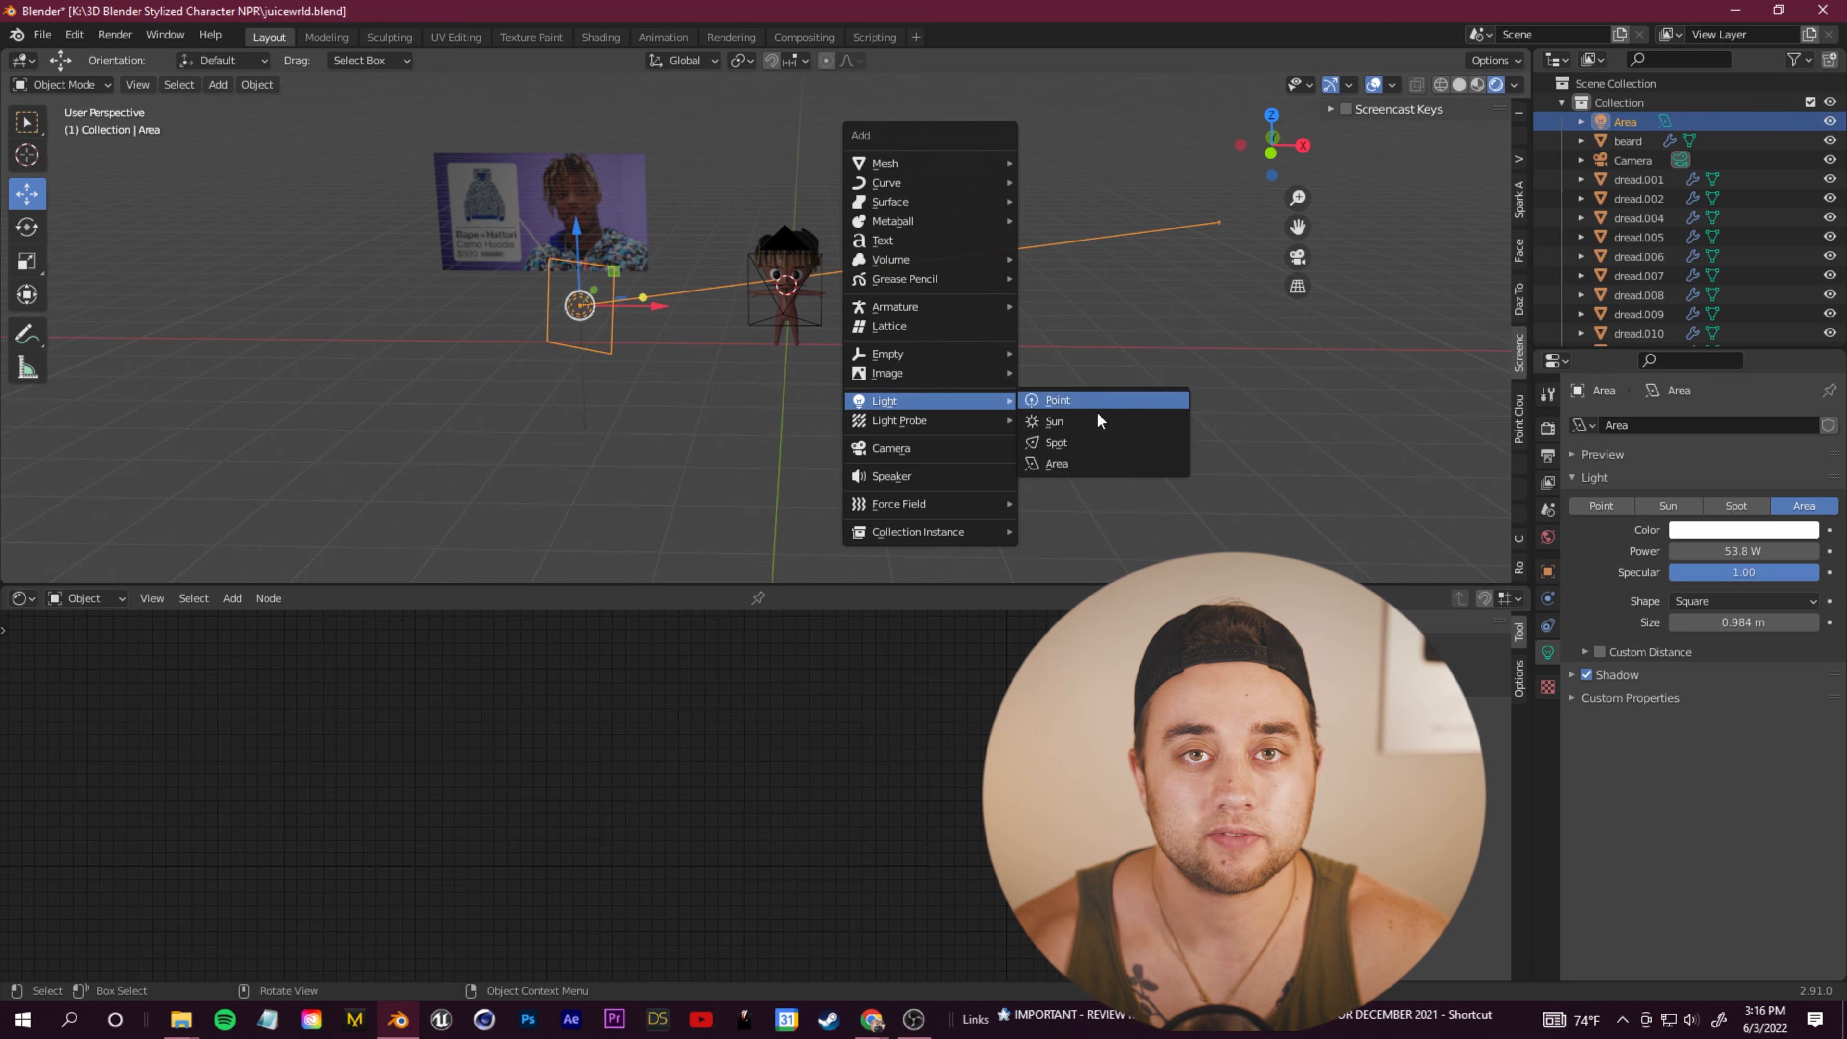
left_click(1085, 465)
middle_click_drag(883, 338, 945, 305)
left_click(1548, 571)
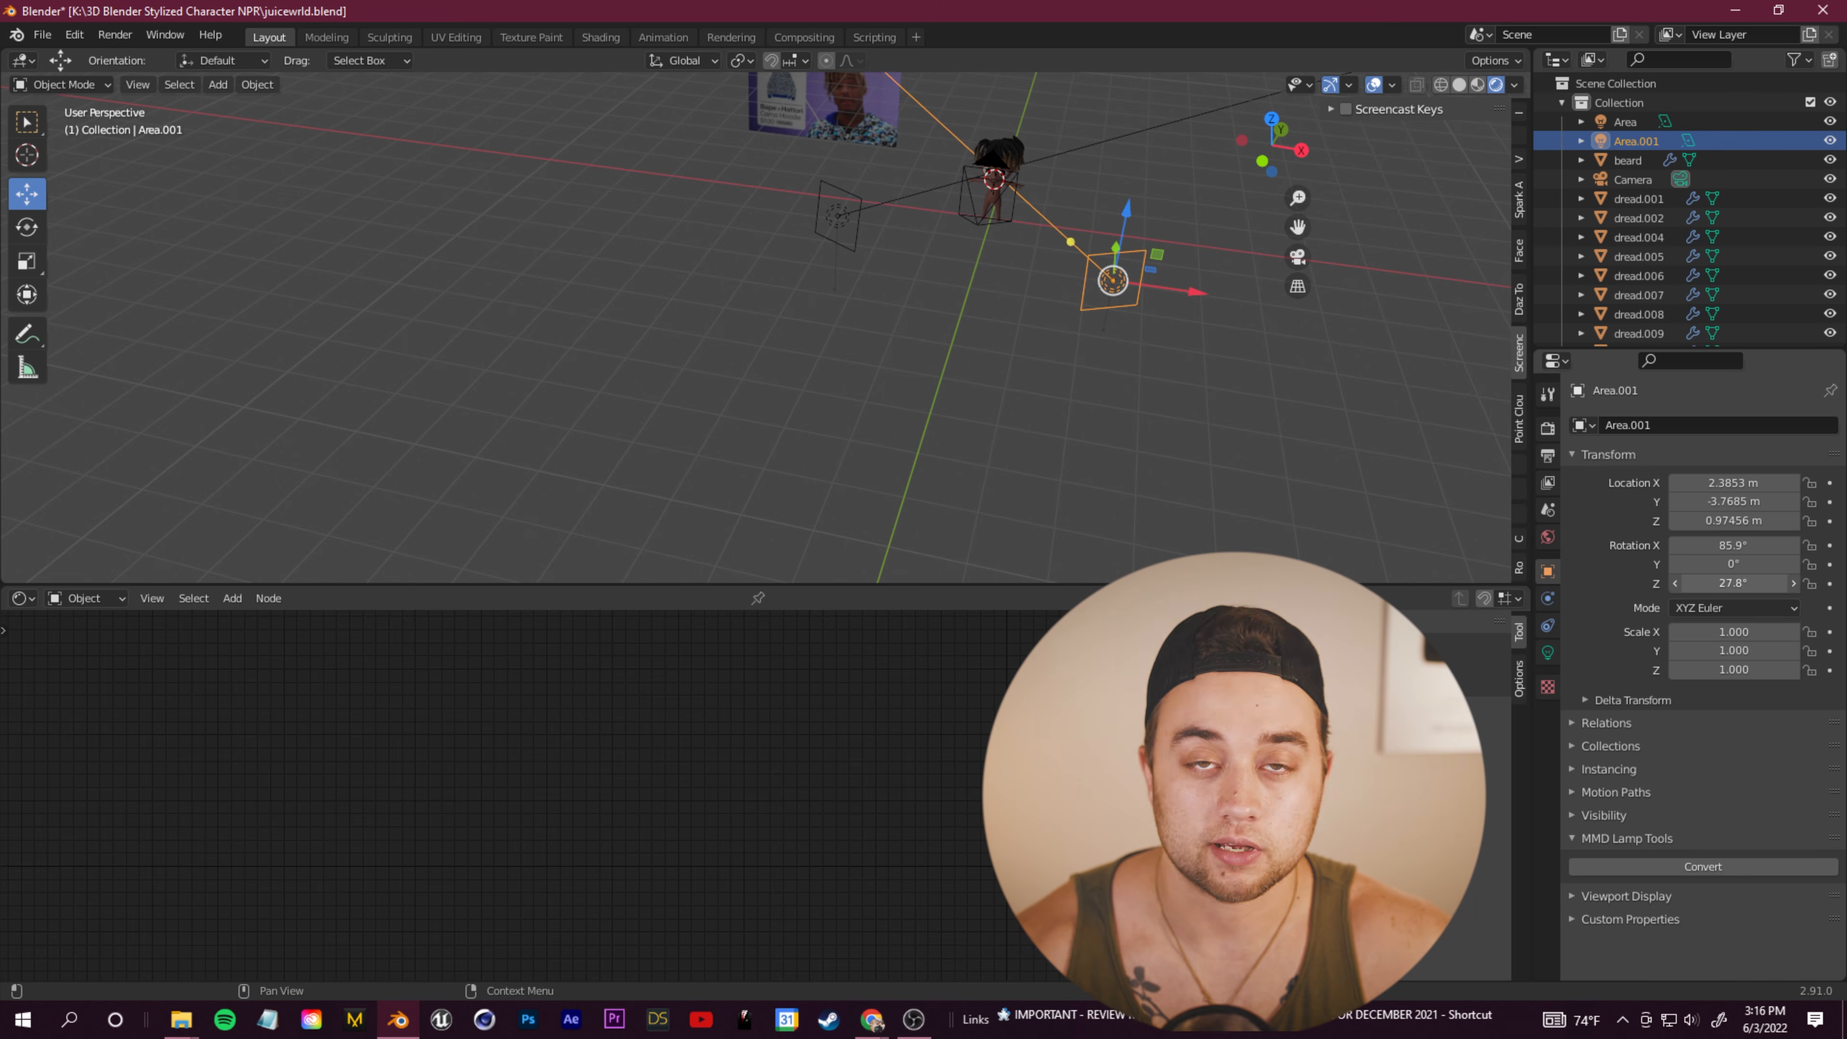
left_click_drag(1734, 584, 1726, 584)
middle_click_drag(998, 356, 993, 291)
middle_click_drag(992, 291, 996, 396, "shift")
left_click_drag(1048, 321, 1051, 285)
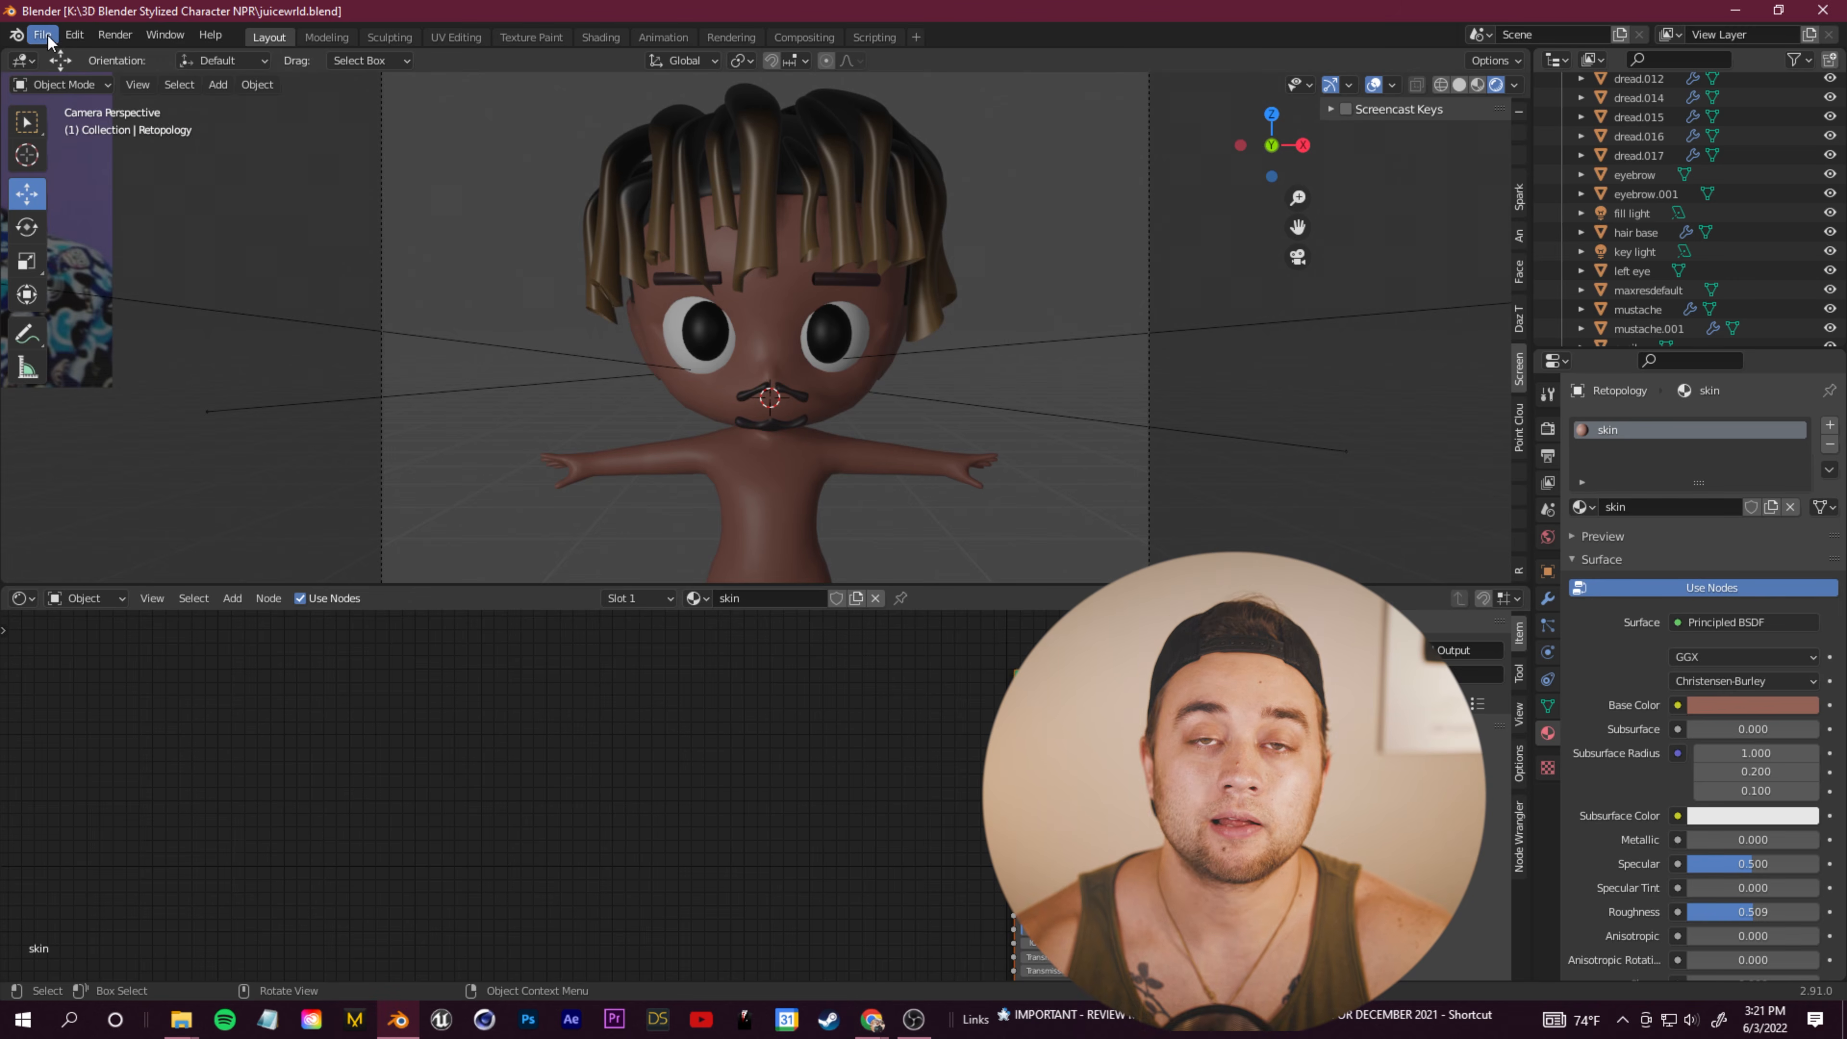
Step: Import the curved studio backdrop model into the scene
left_click(42, 34)
mouse_move(72, 294)
left_click(346, 393)
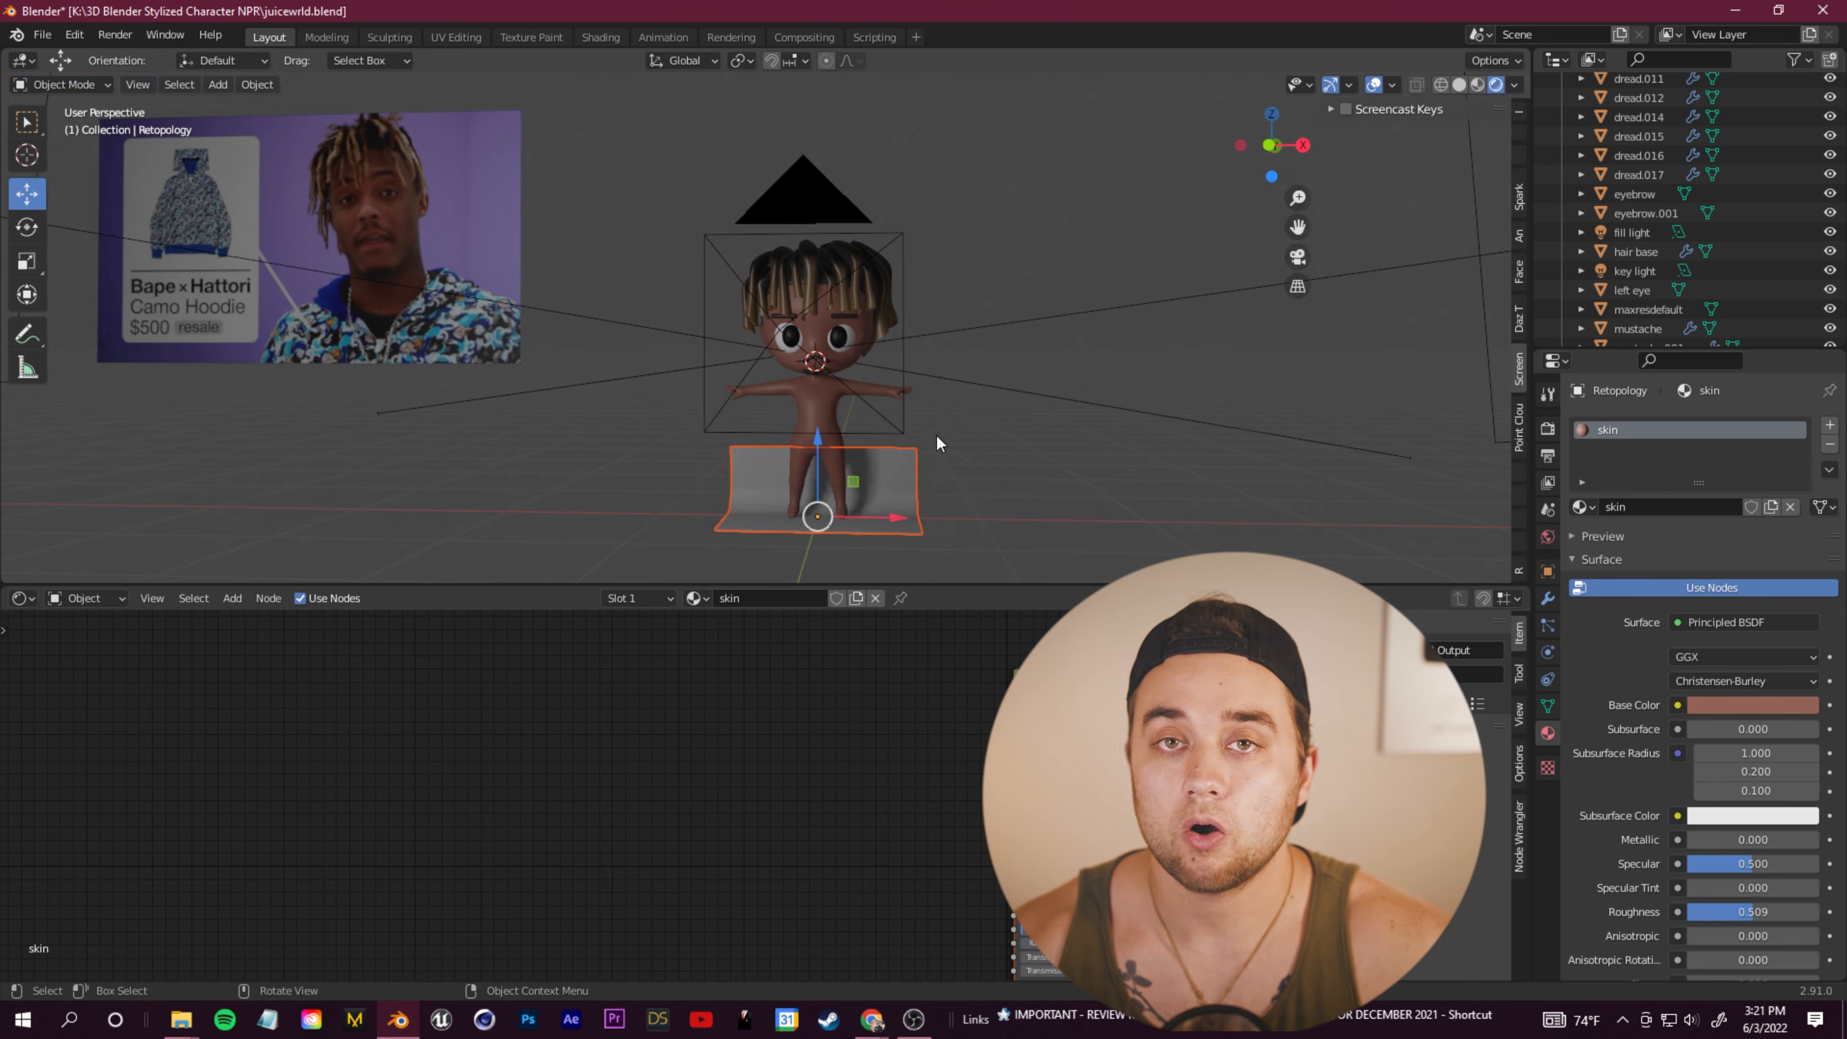
Step: Scale up the studio backdrop and move it behind the character so it fills the camera view, and save the file
key("s")
left_click(1309, 337)
middle_click_drag(902, 444, 1079, 487)
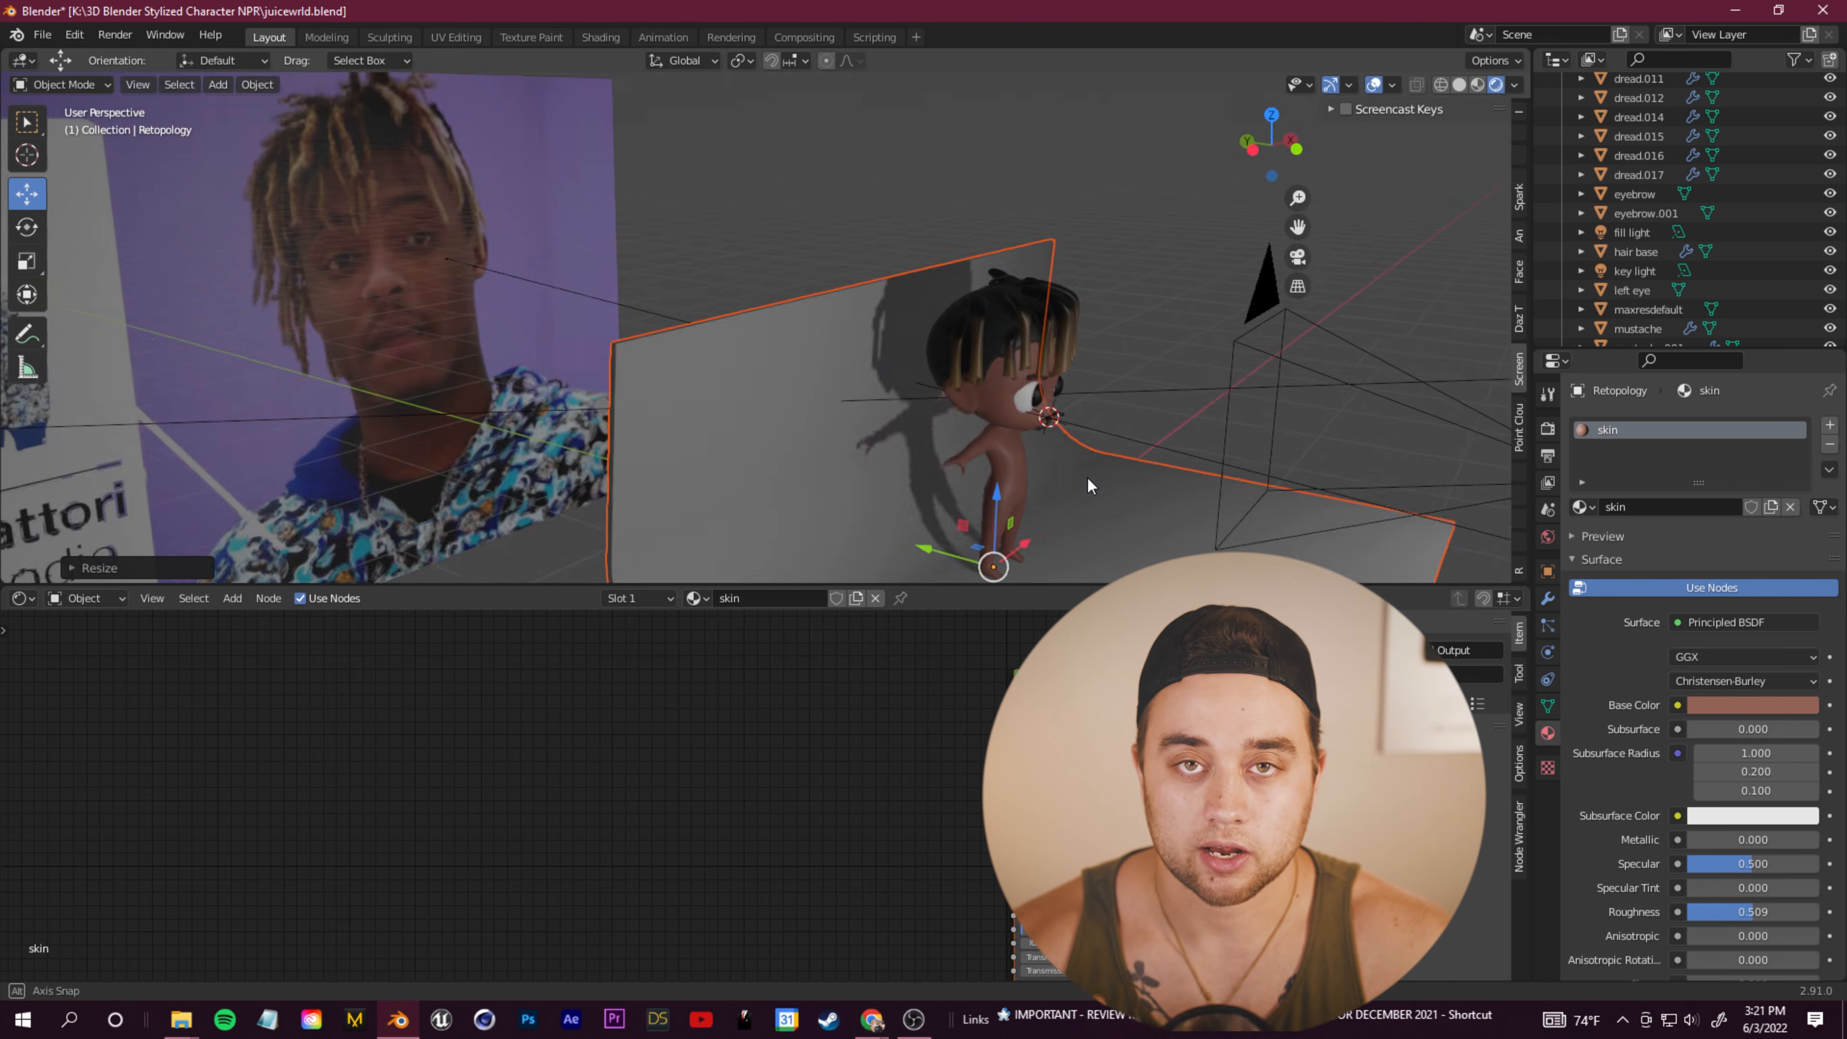
left_click_drag(906, 549, 749, 502)
middle_click_drag(1039, 503, 902, 487)
left_click_drag(735, 363, 807, 452)
left_click(1297, 258)
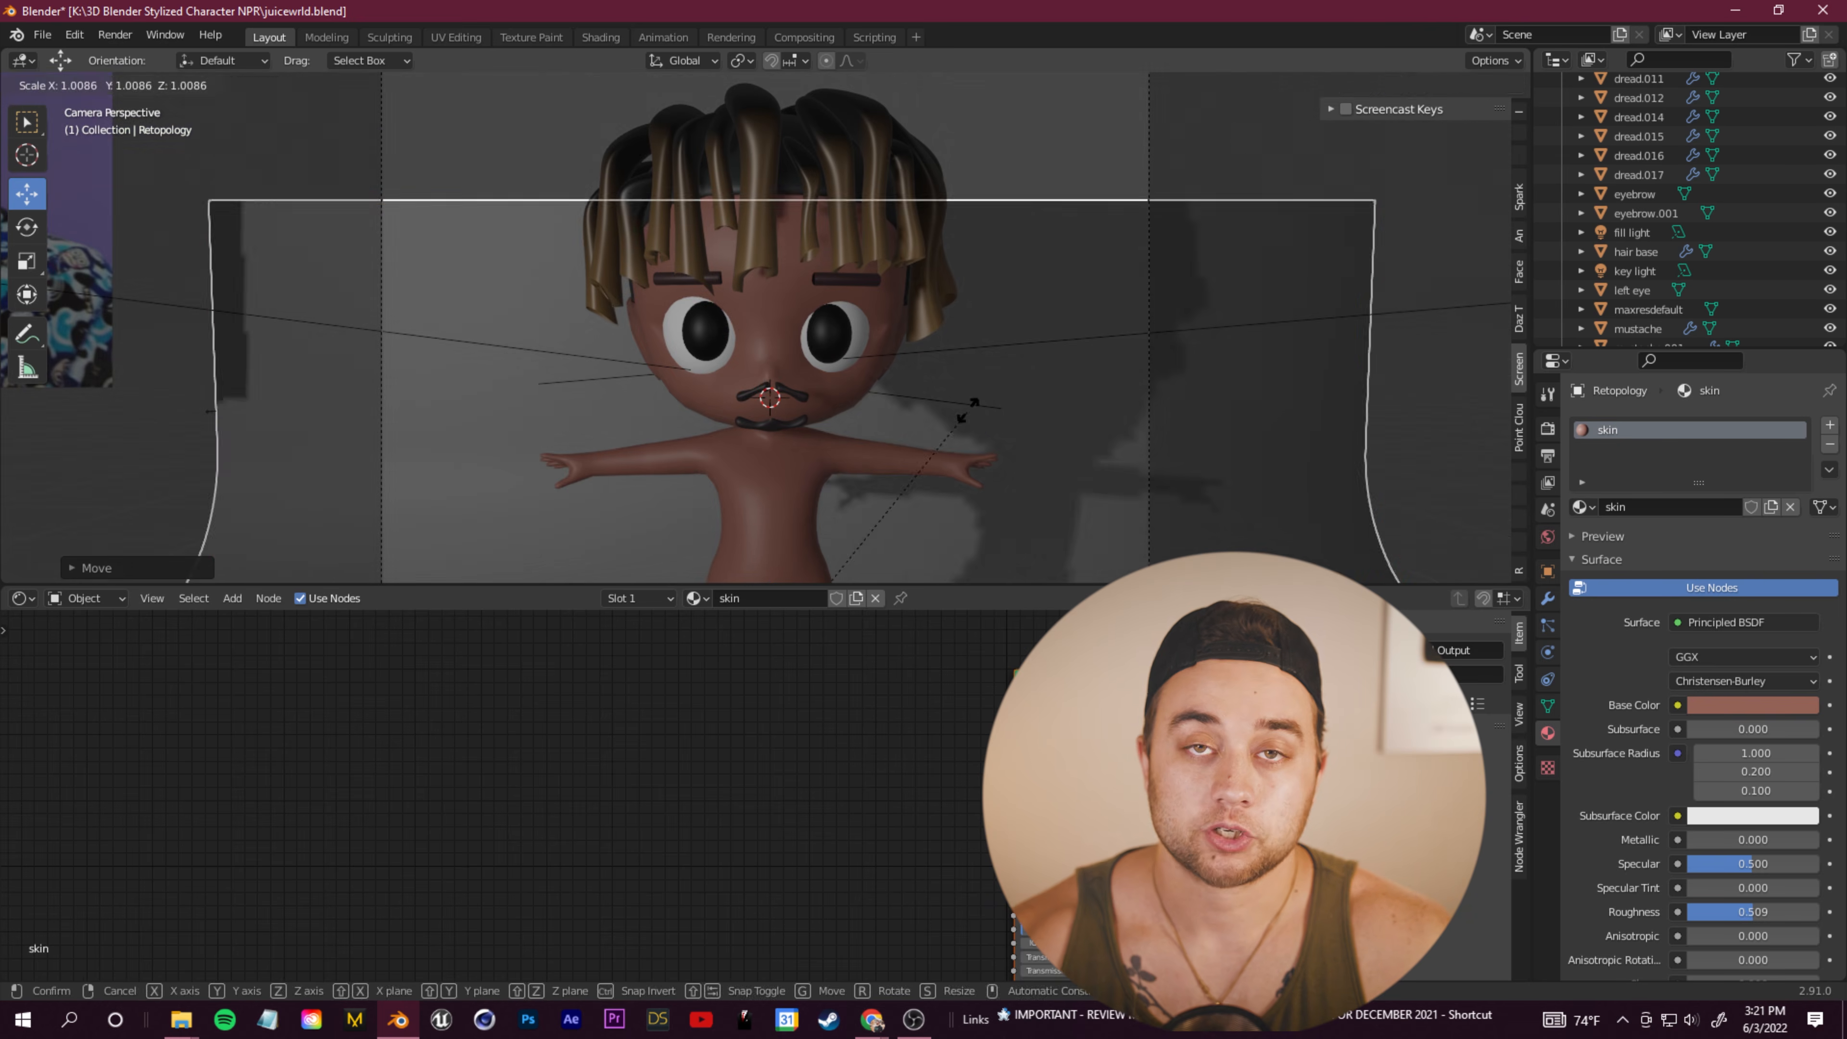
middle_click_drag(1002, 438, 774, 368)
key("ctrl+s")
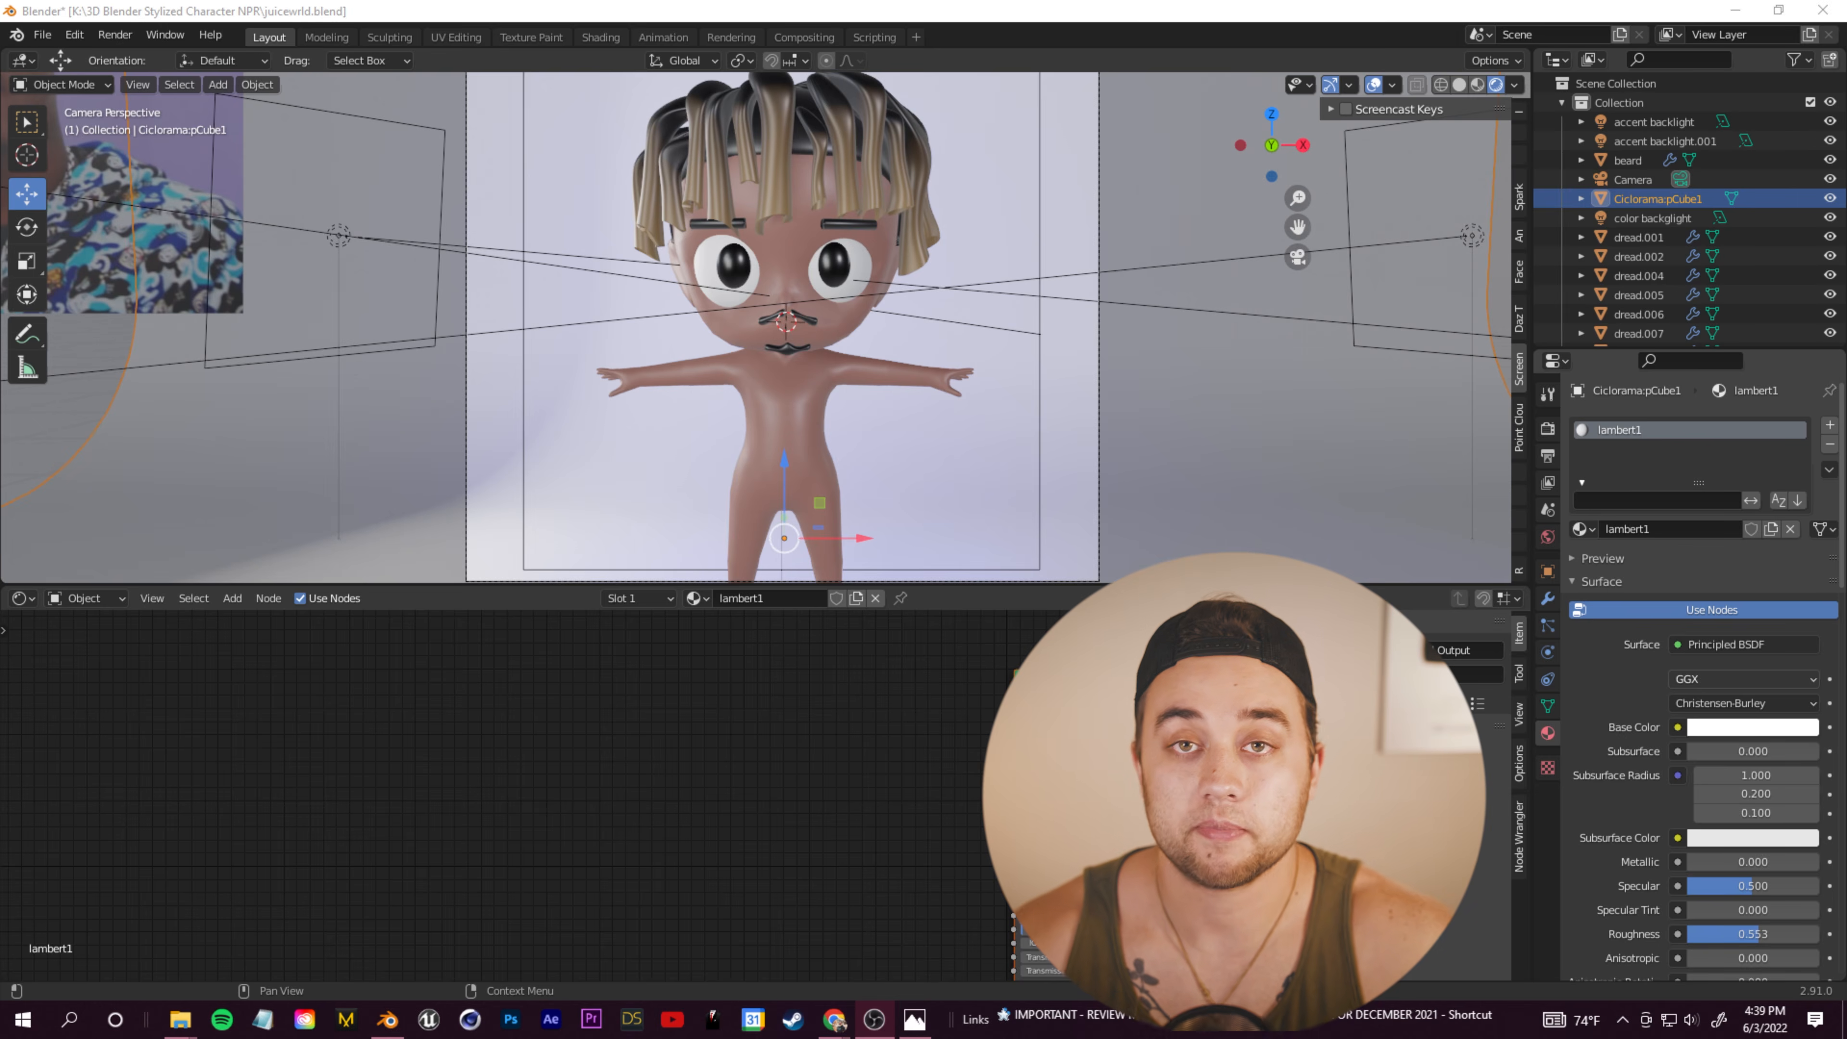
Step: Change the base color of the studio backdrop's lambert1 material
scroll(830, 696, "down", 2)
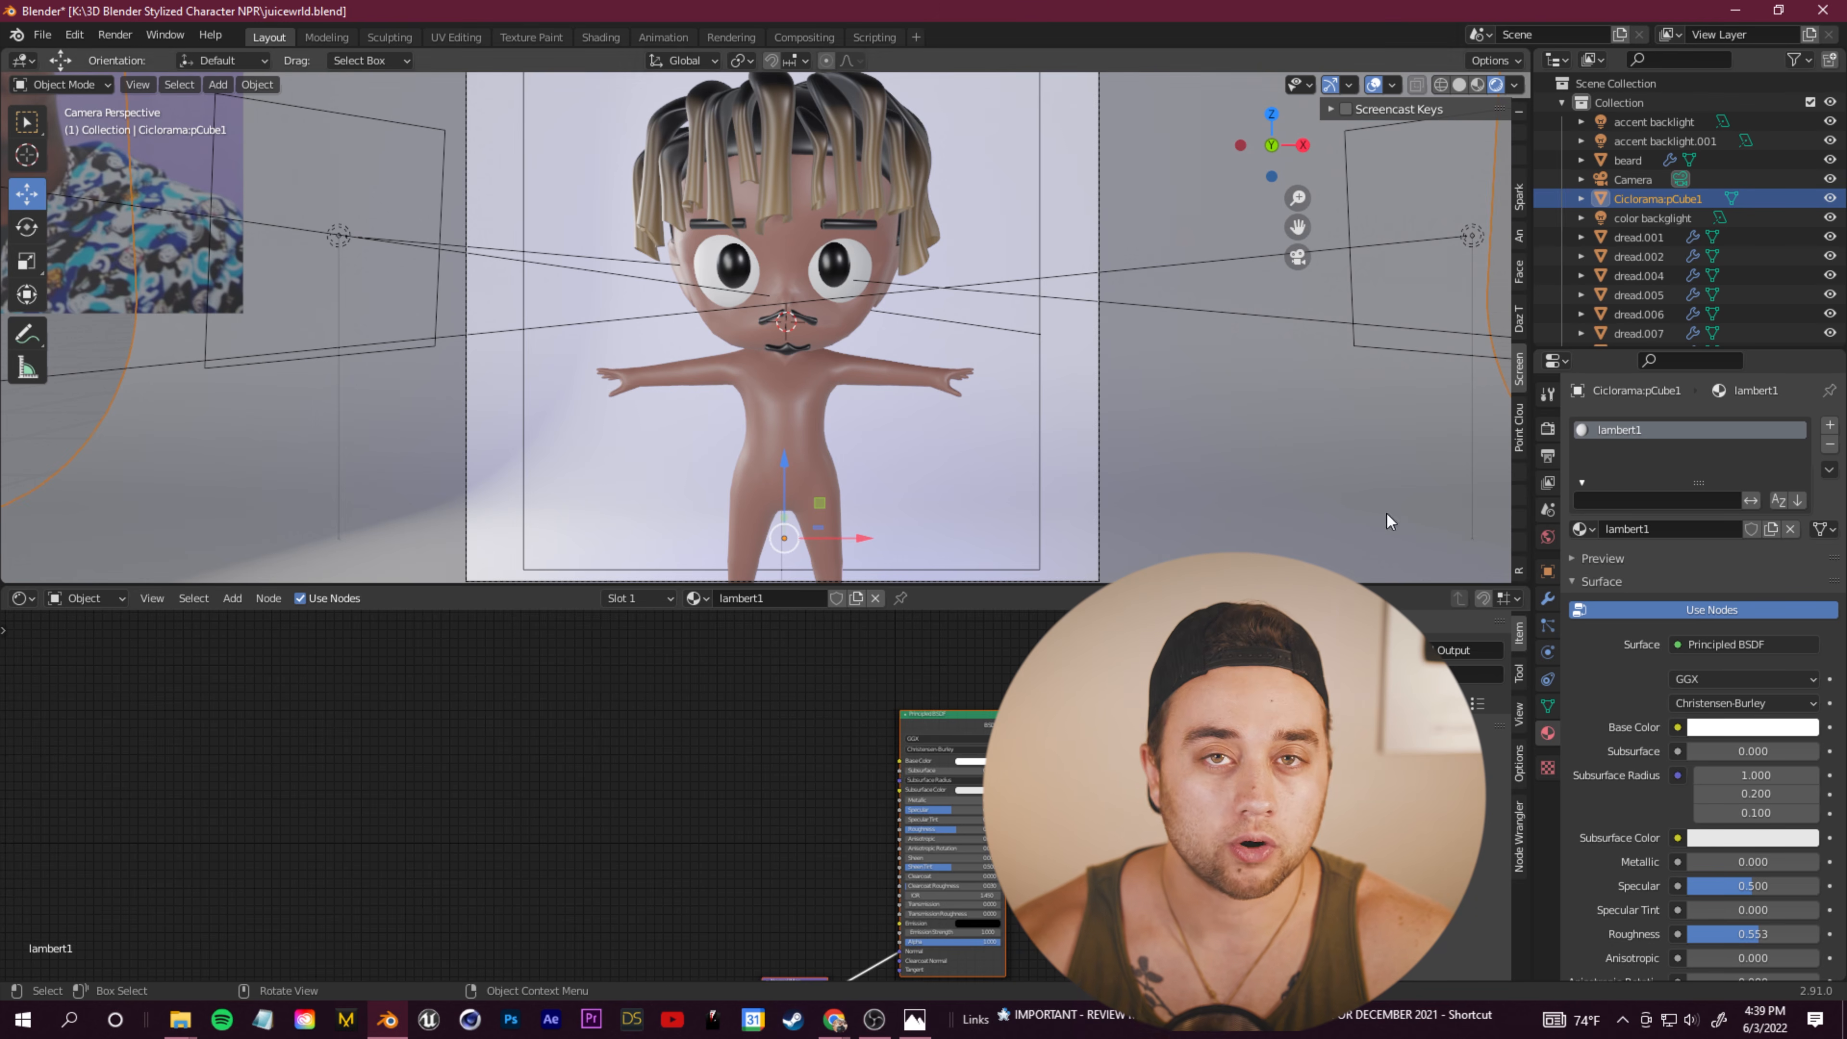
left_click(1720, 736)
left_click_drag(1738, 544, 1675, 579)
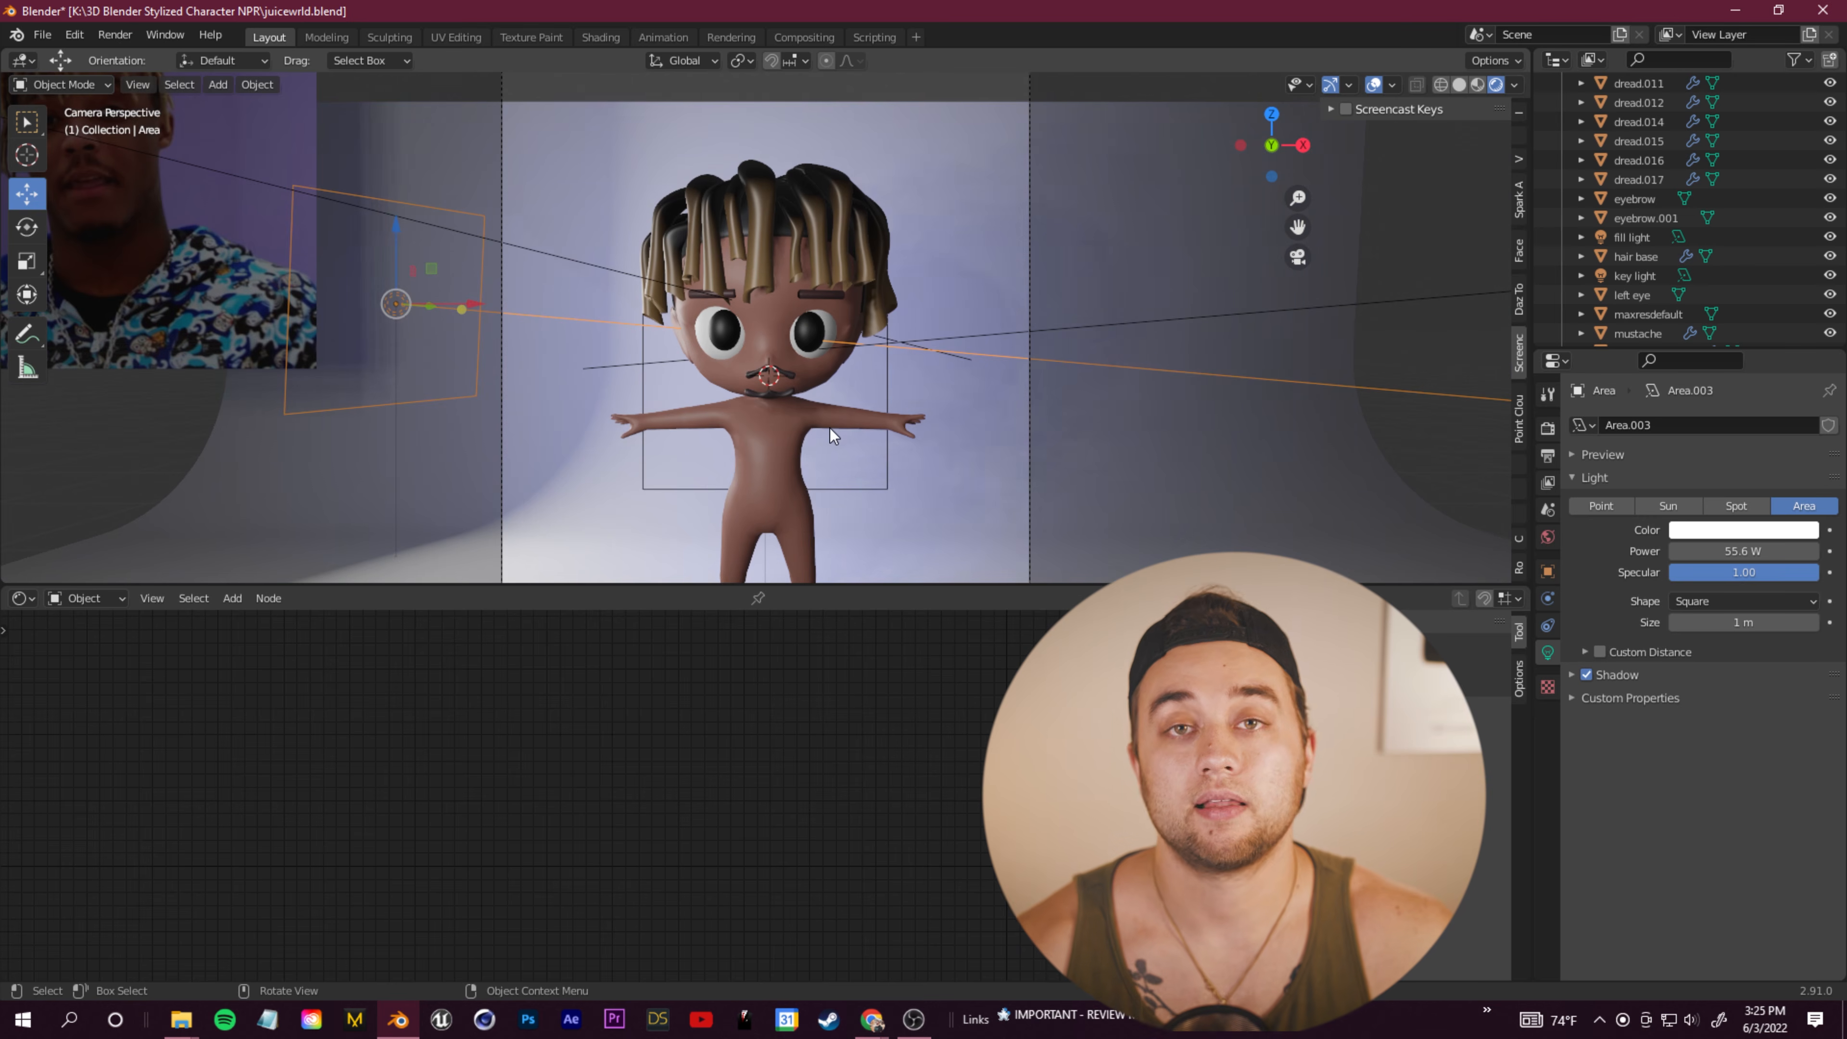
Step: Select the top light and position it above the character at Y -0.606 m and Z 2.2 m
middle_click_drag(844, 279, 724, 448)
scroll(841, 289, "down", 5)
scroll(843, 313, "down", 4)
scroll(825, 366, "down", 3)
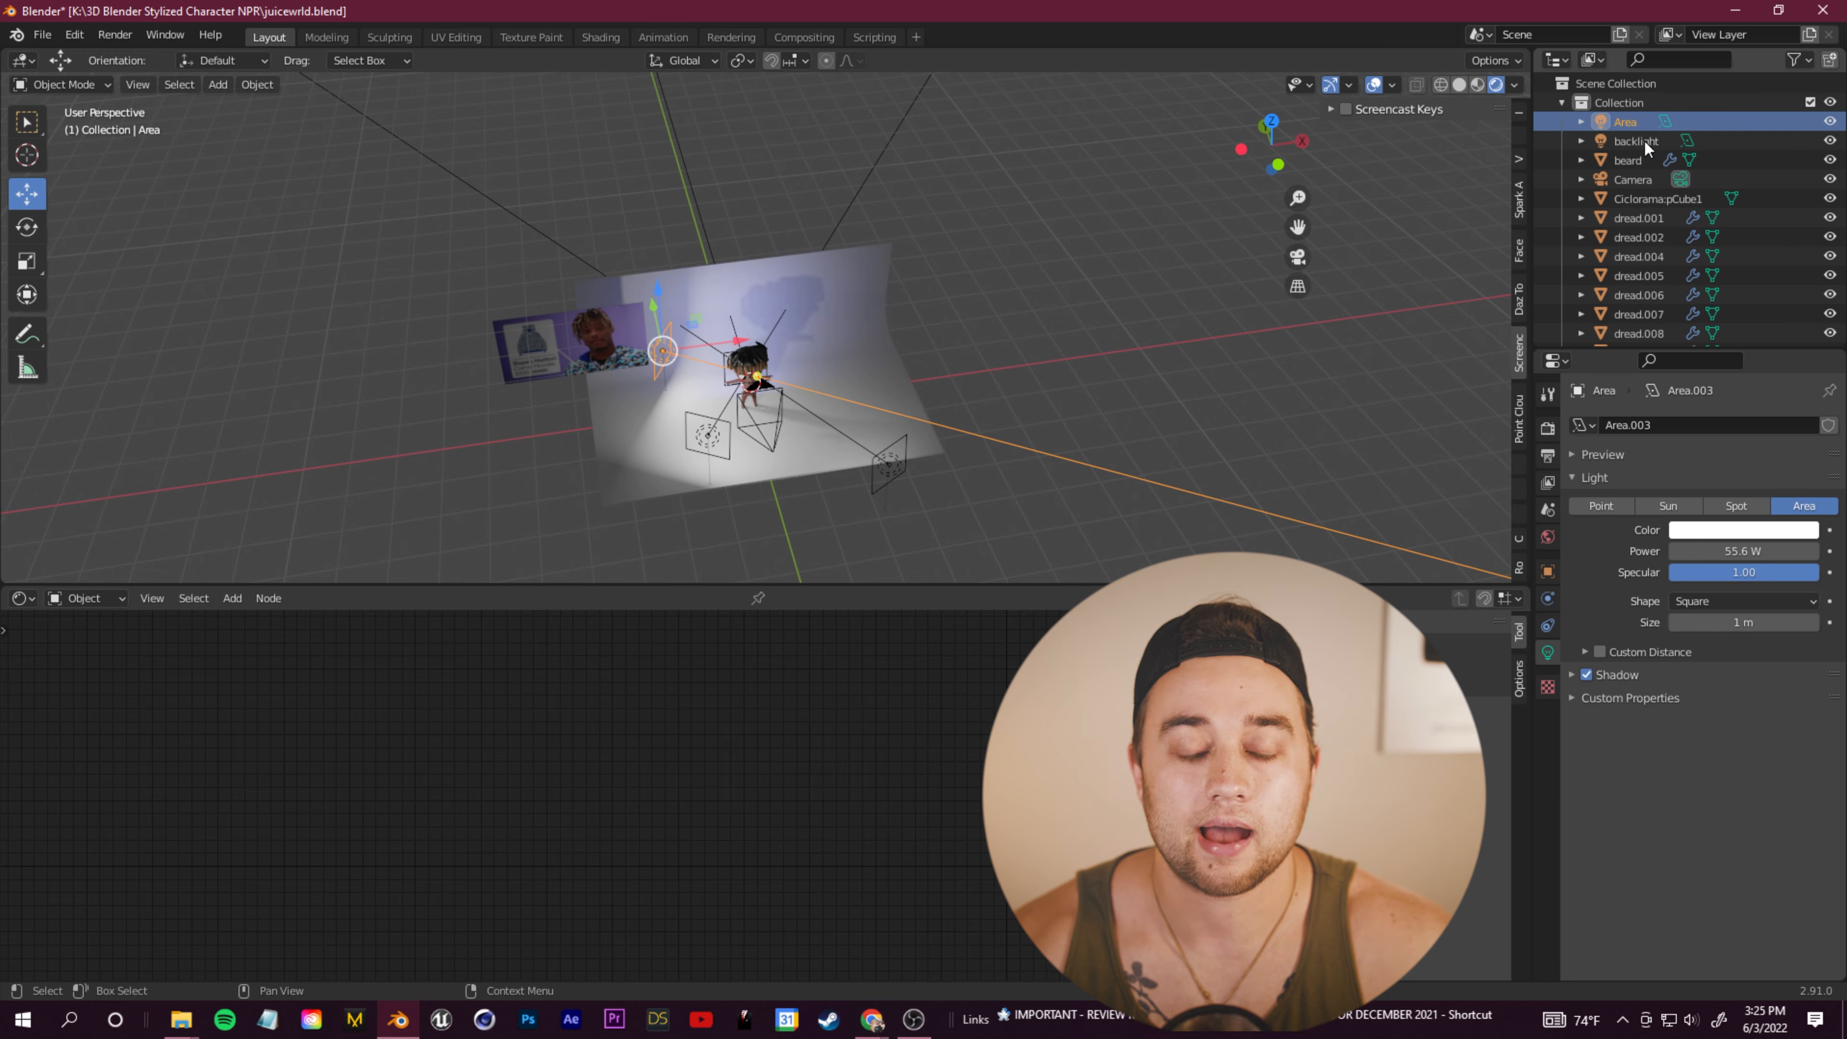
scroll(1647, 219, "down", 5)
left_click(1634, 328)
middle_click_drag(799, 291, 836, 181)
left_click(1547, 570)
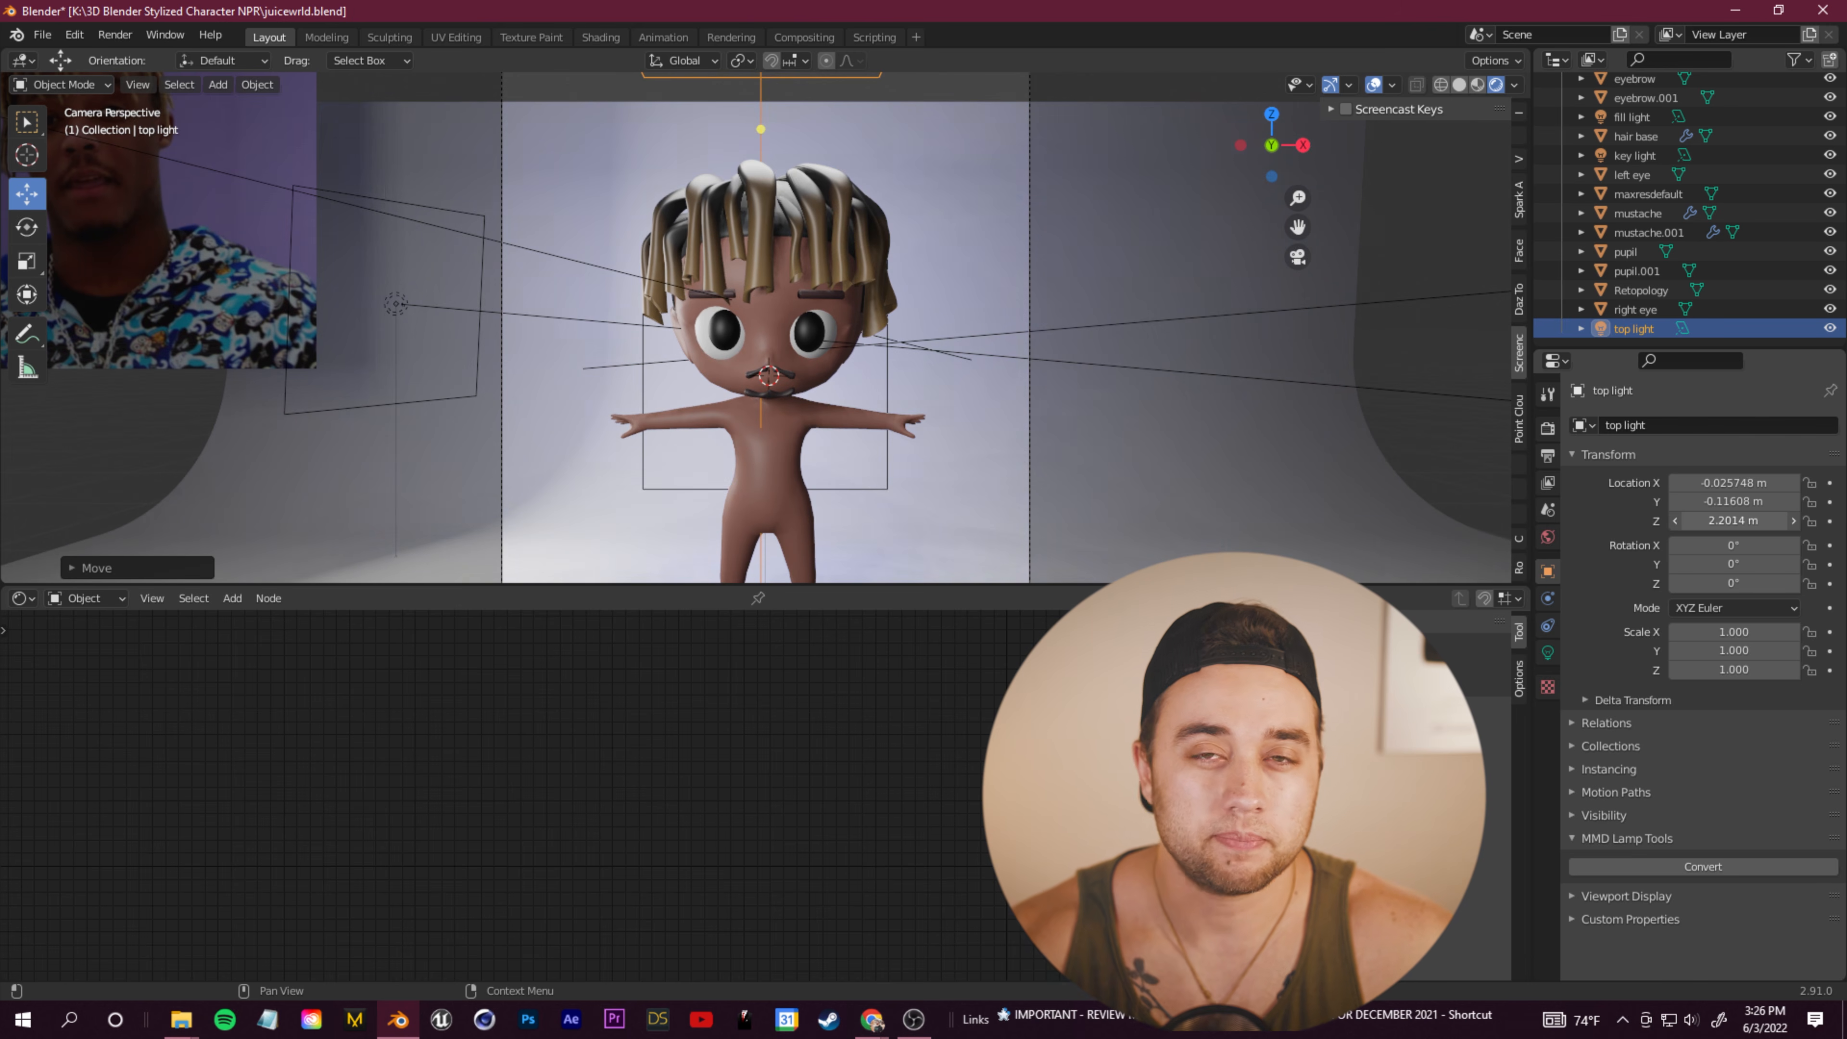
left_click(1548, 652)
left_click(1548, 570)
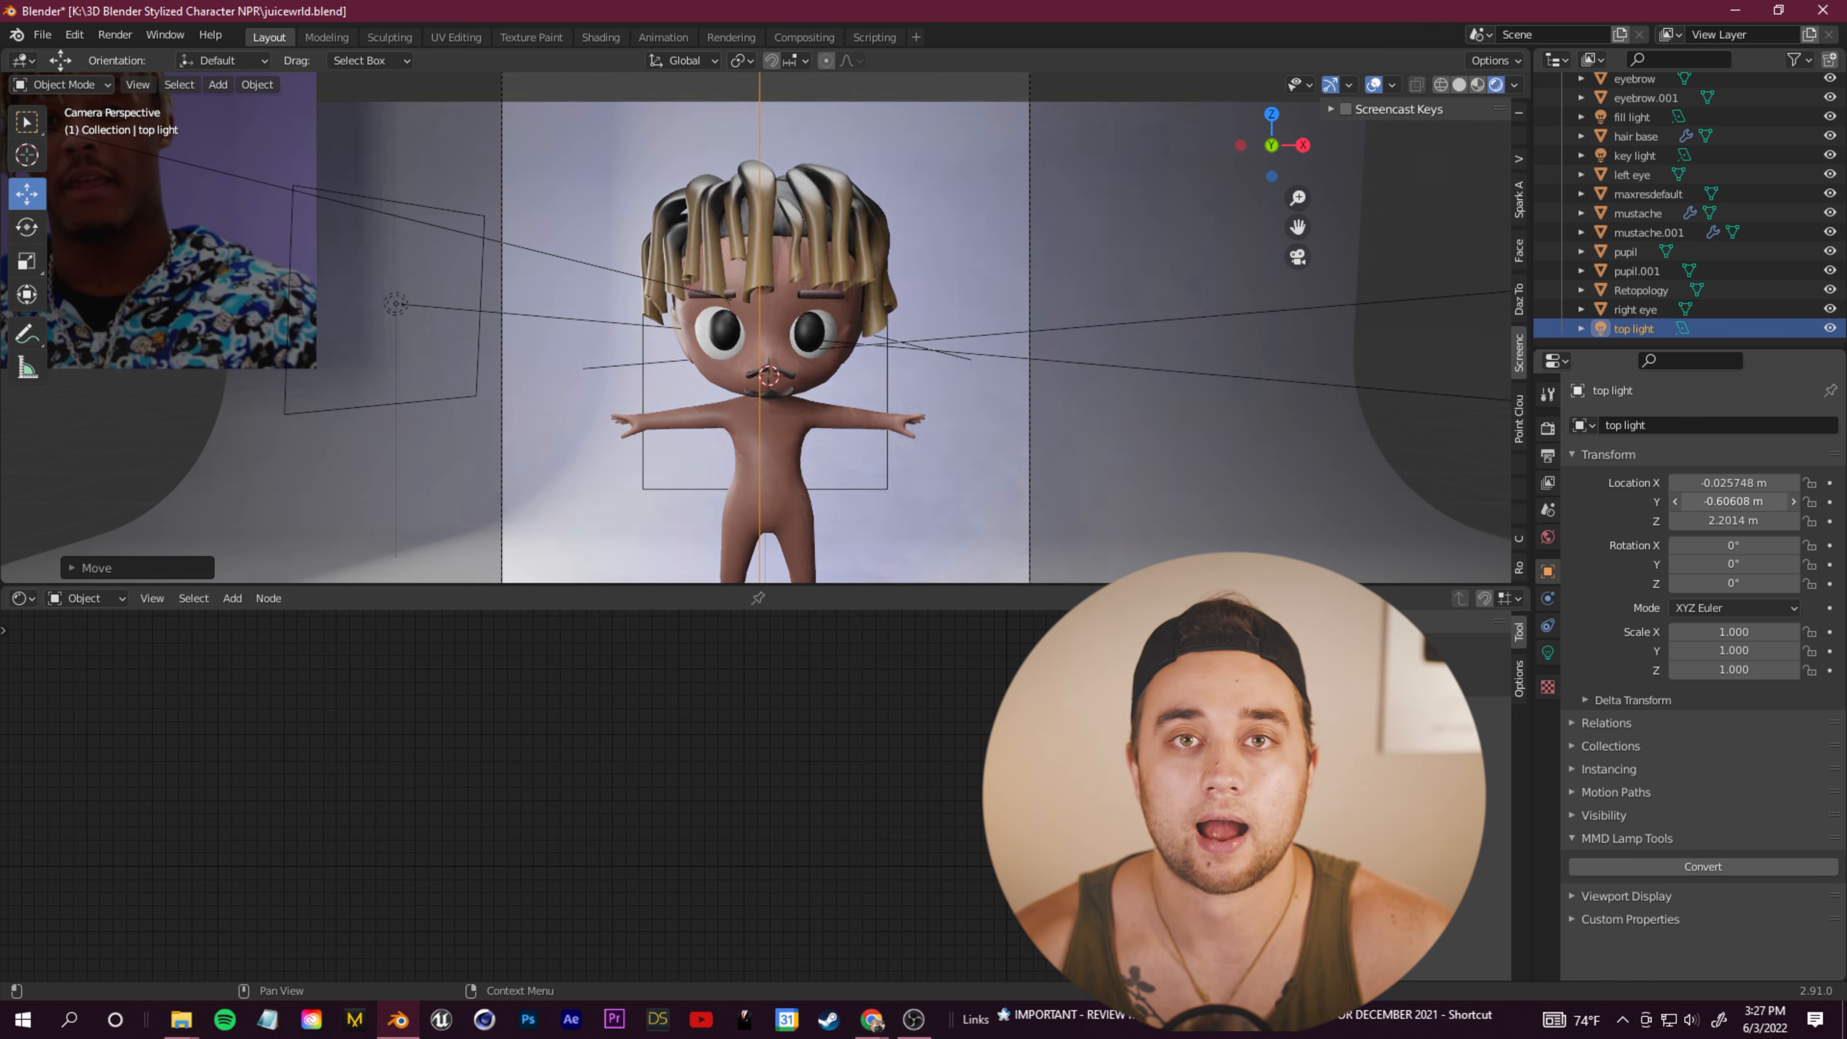
scroll(854, 433, "up", 4)
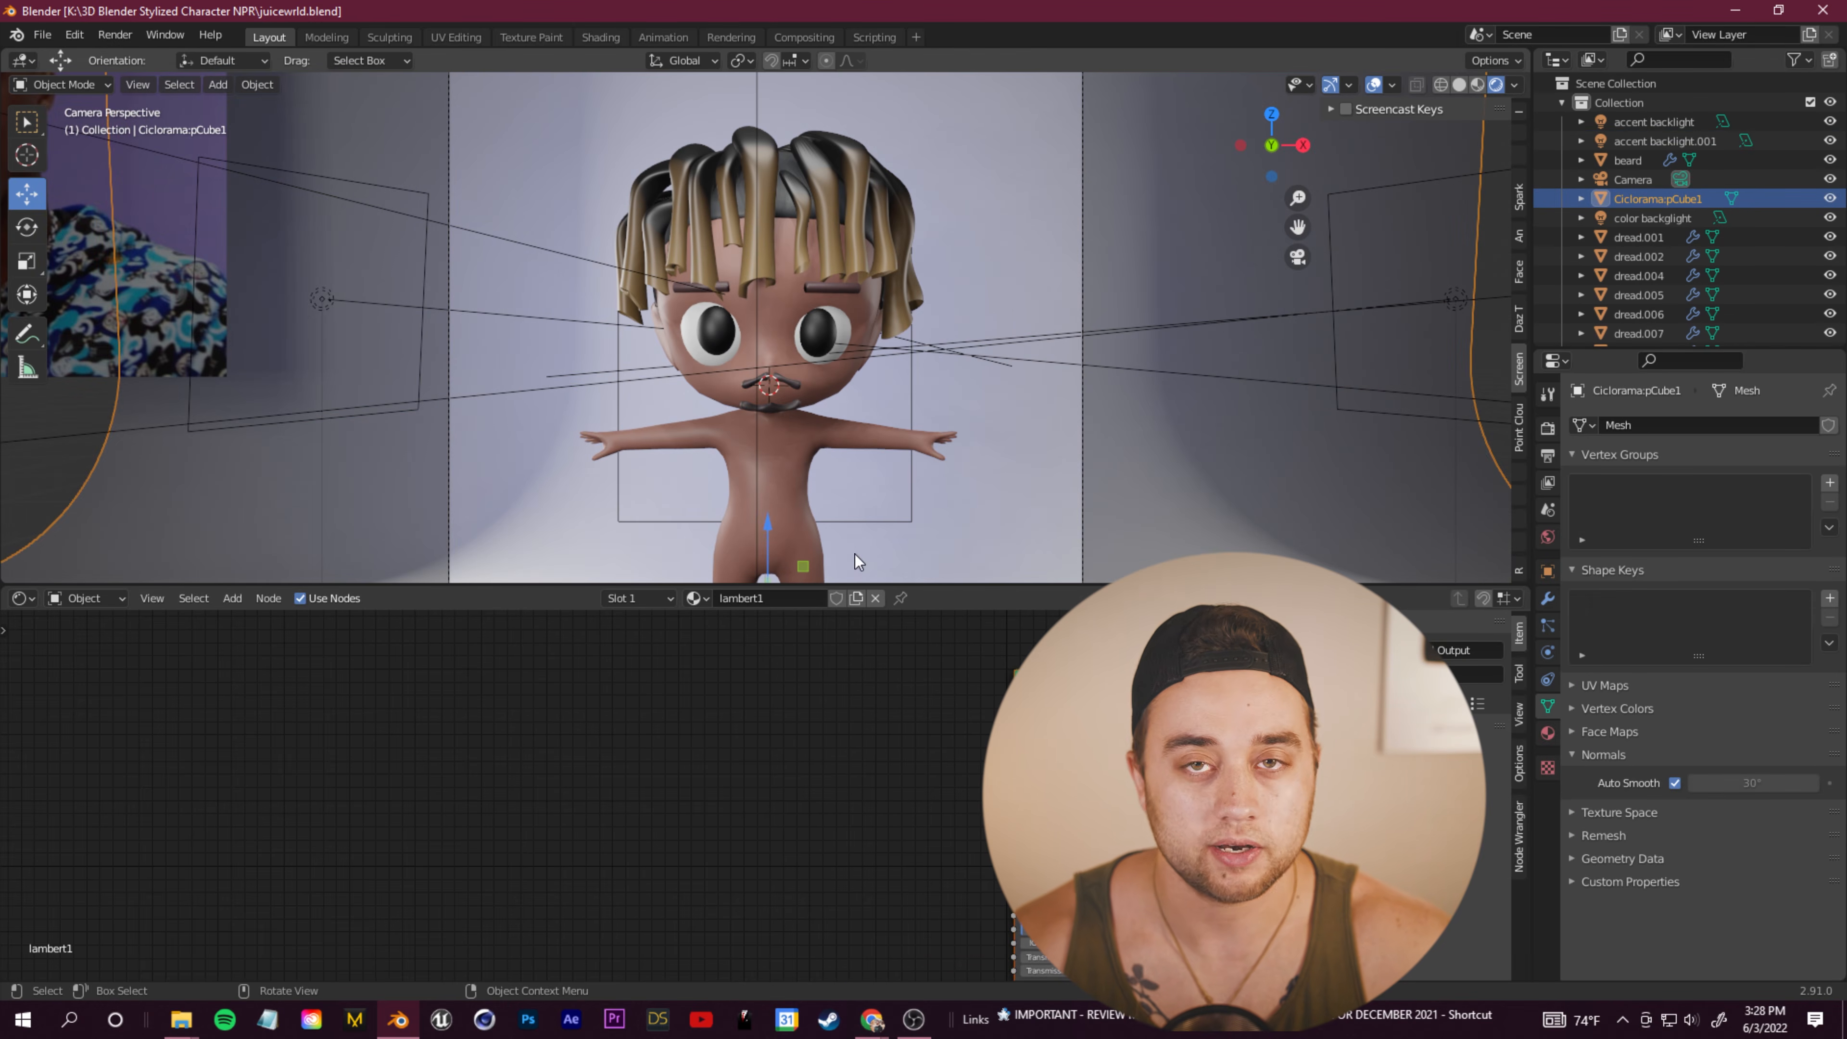
Step: Open the scene's World settings
left_click(786, 502)
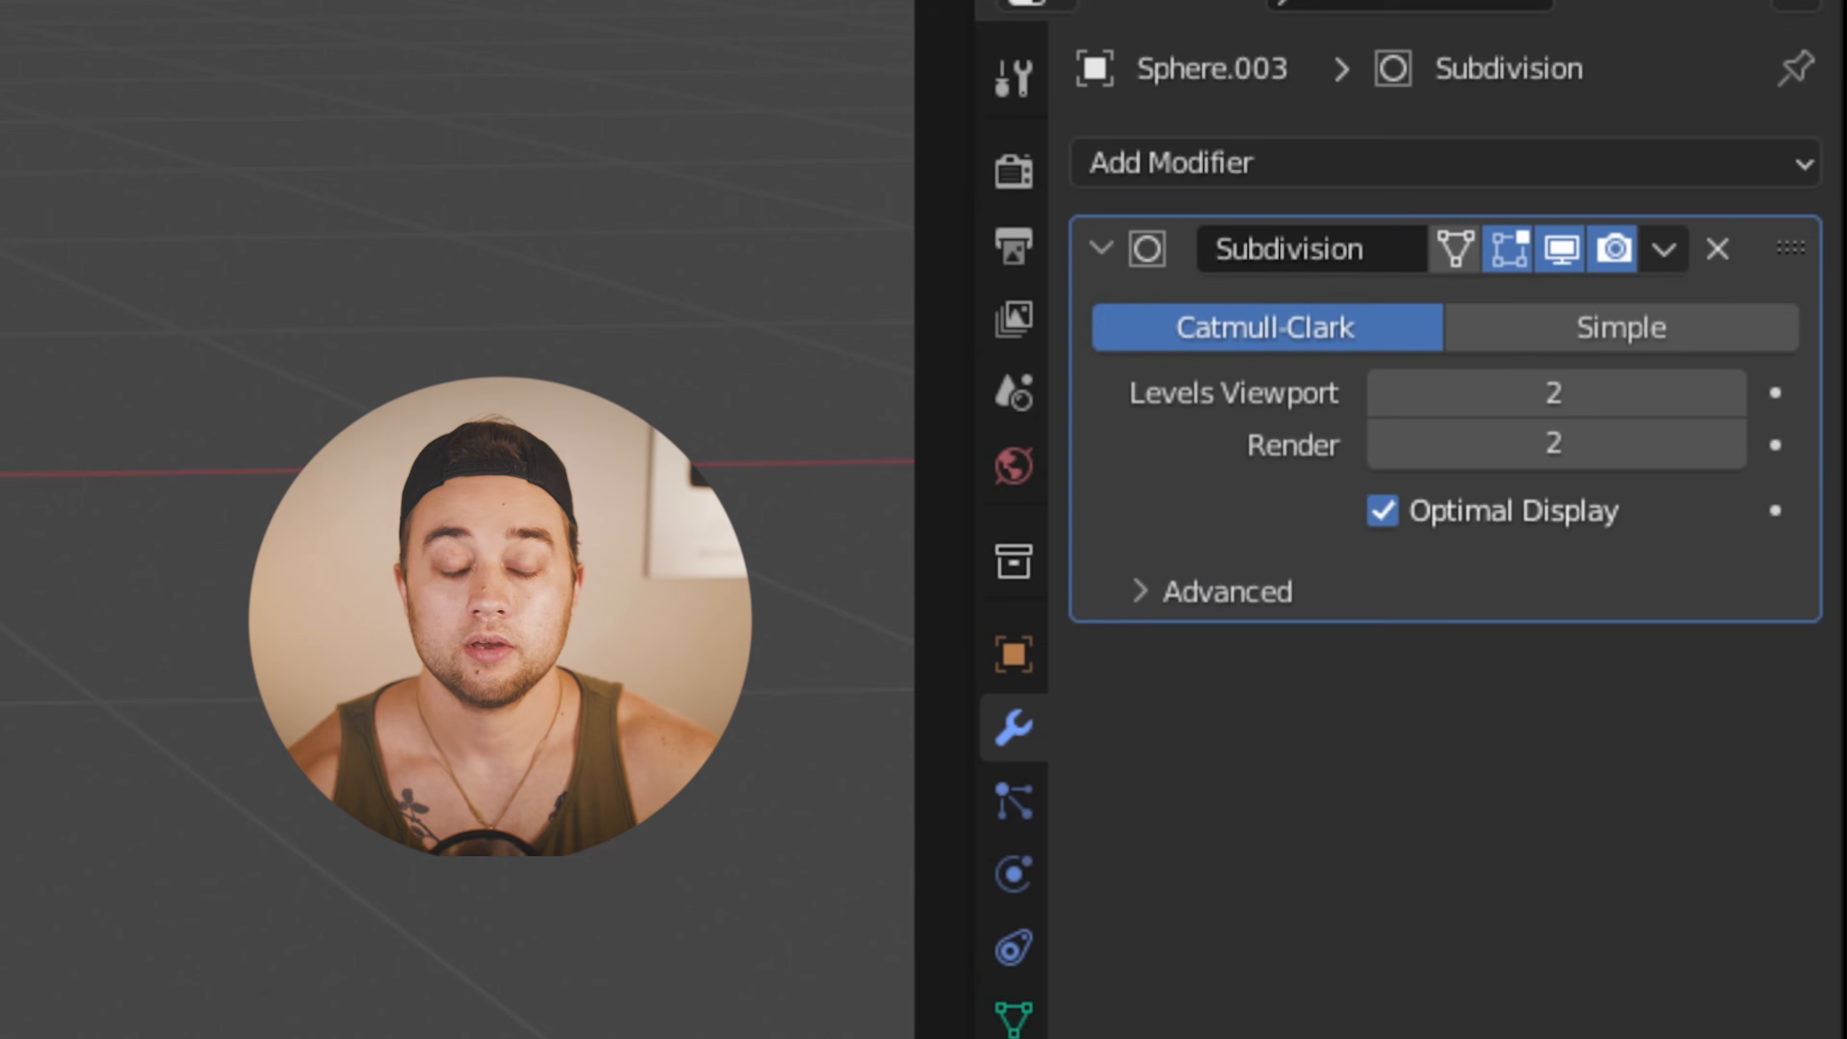
left_click(1012, 477)
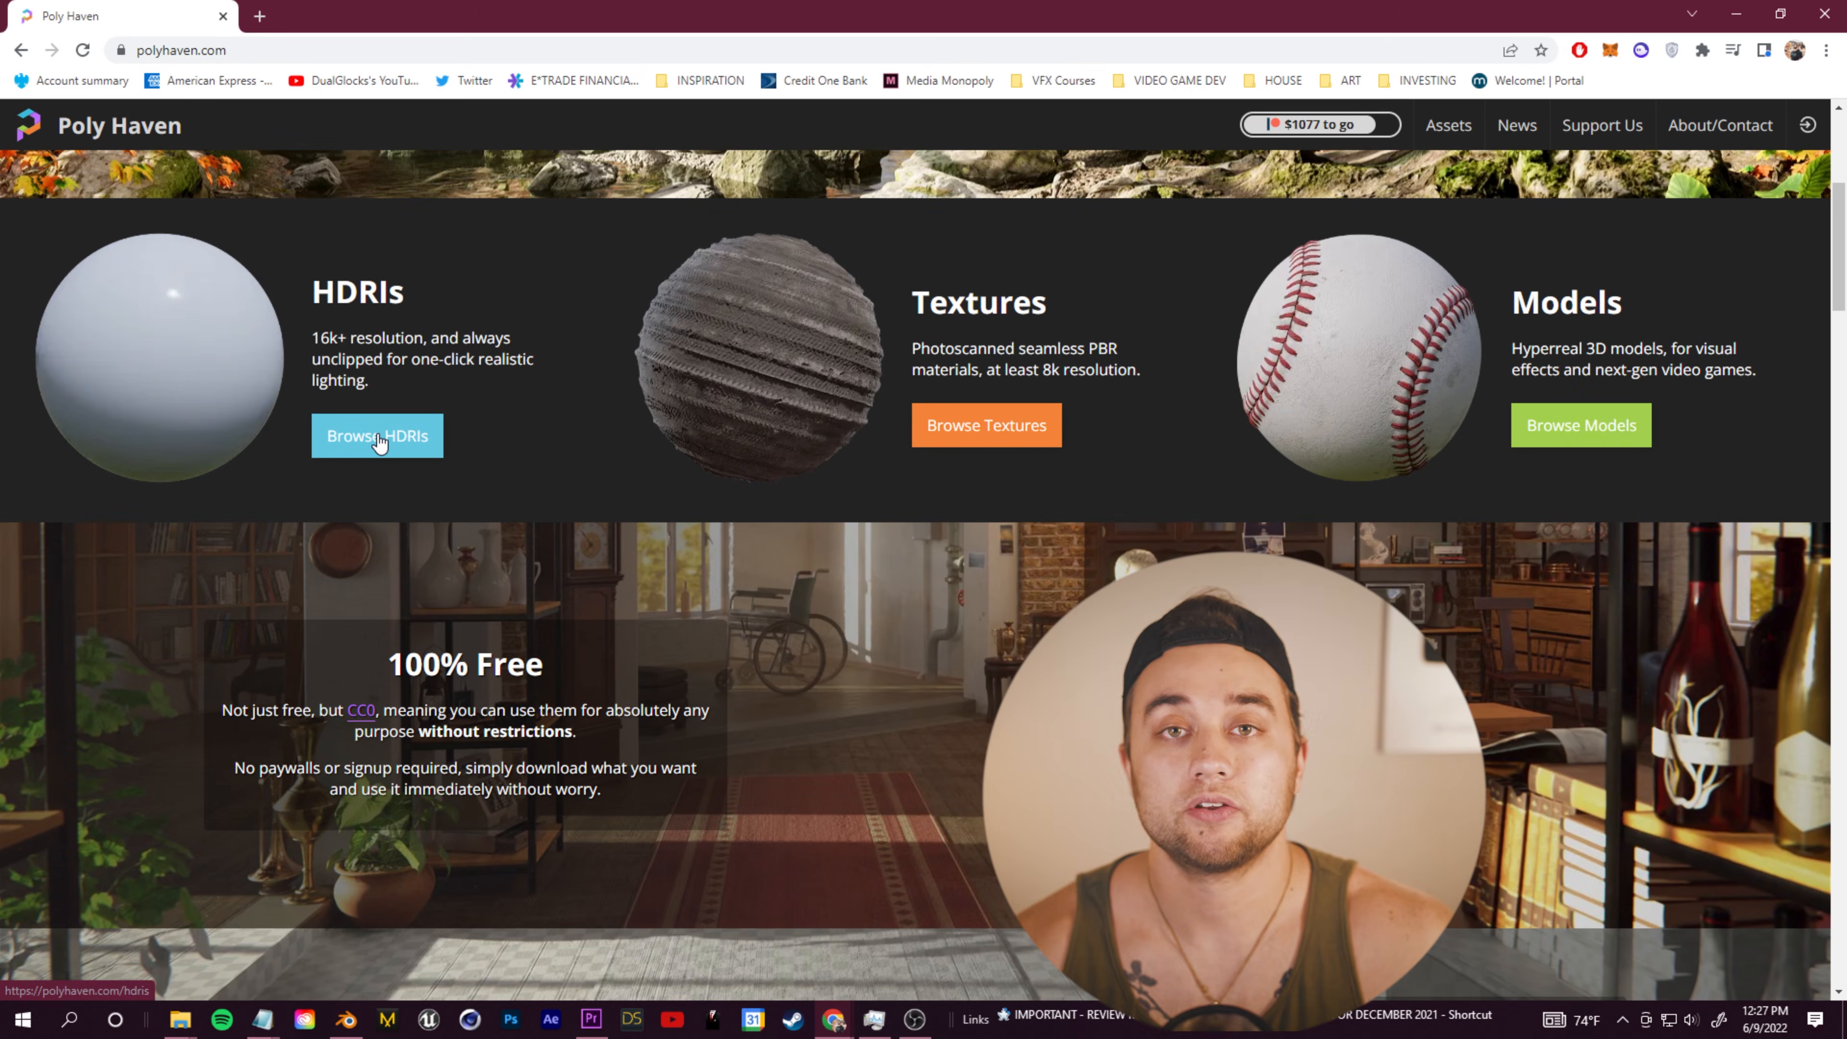
Step: Switch to Poly Haven in the browser, search the HDRIs for "studio" and open Studio Small 03
left_click(377, 437)
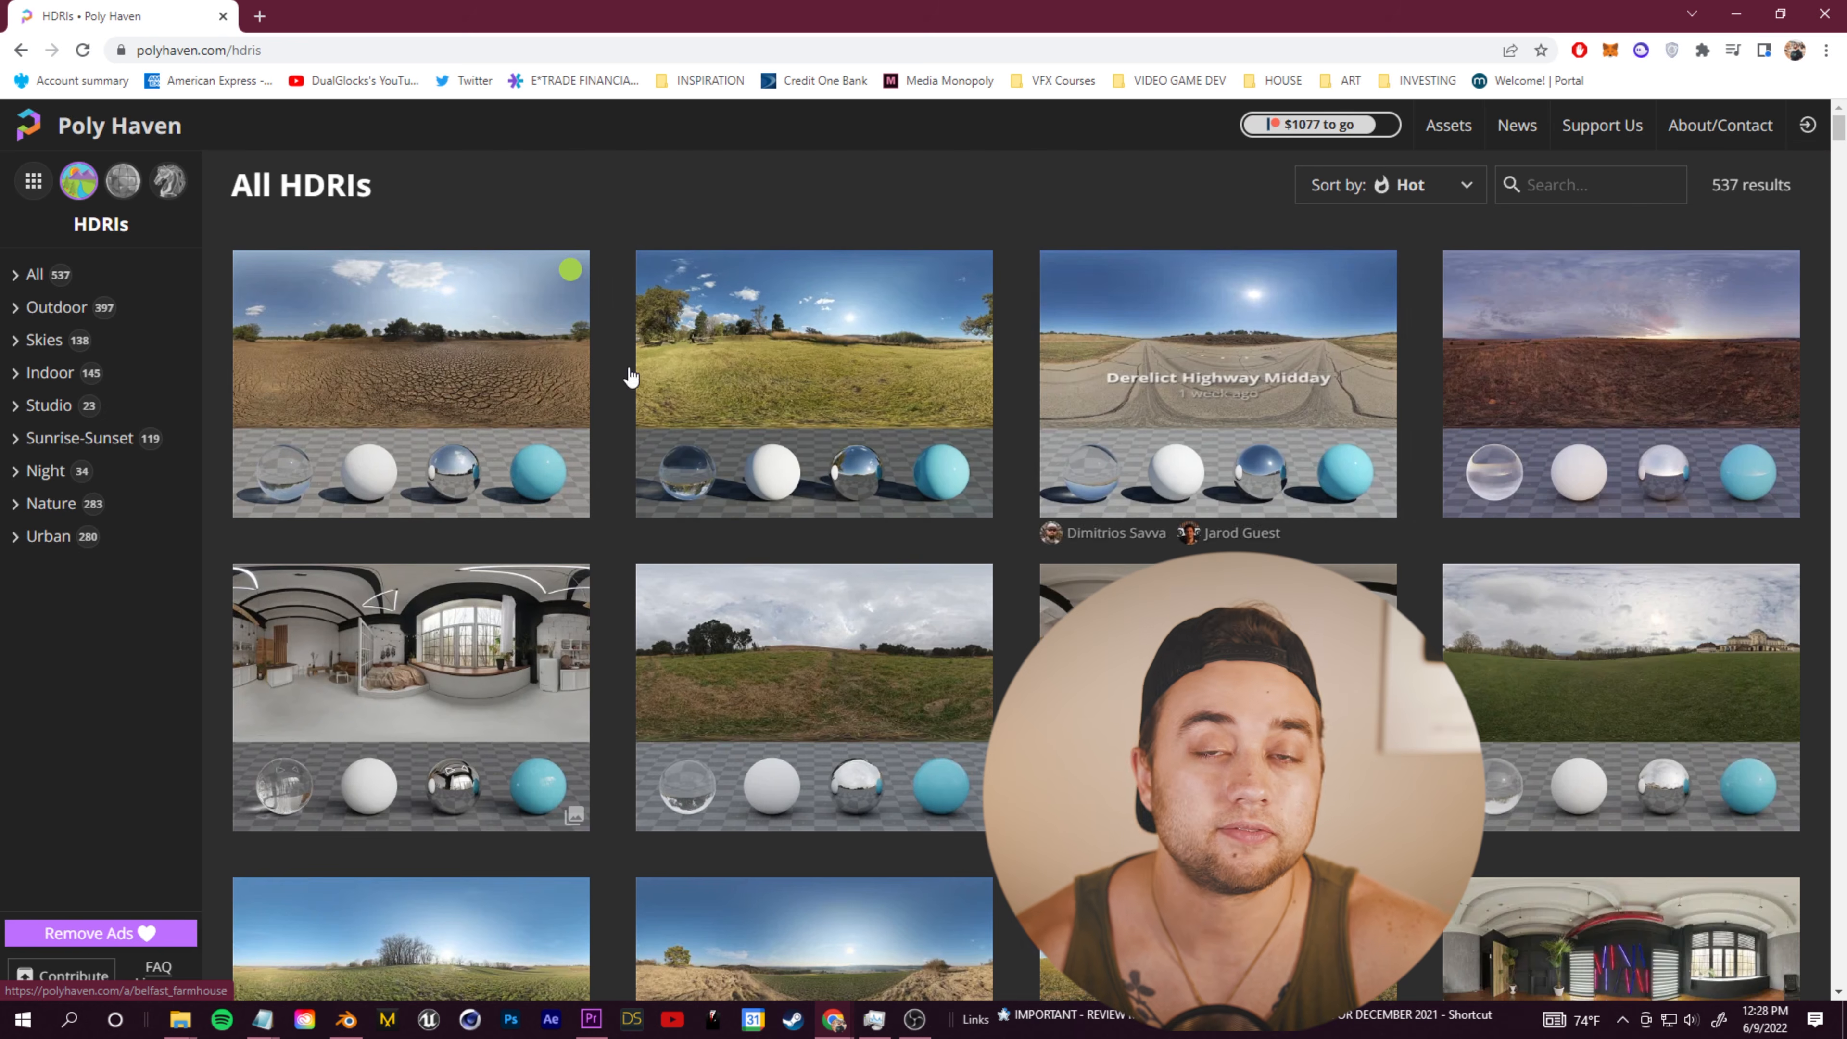
left_click(1578, 182)
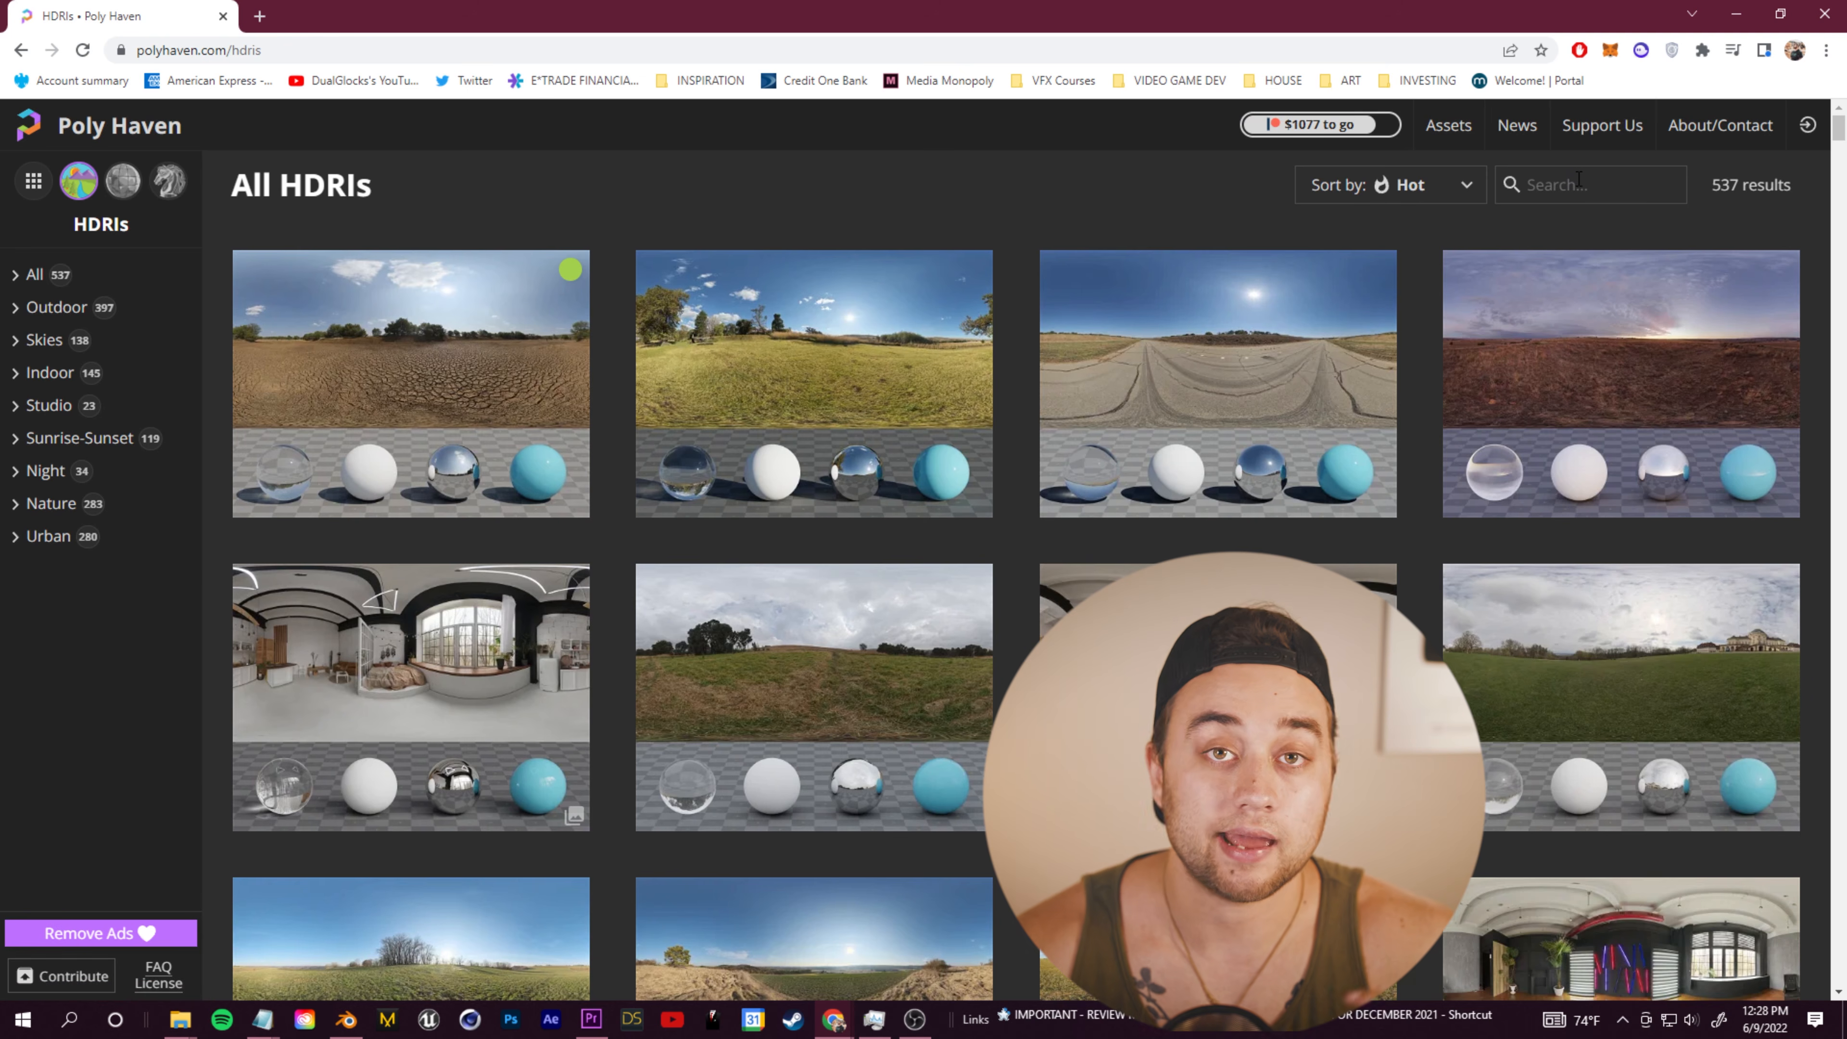
type("studio")
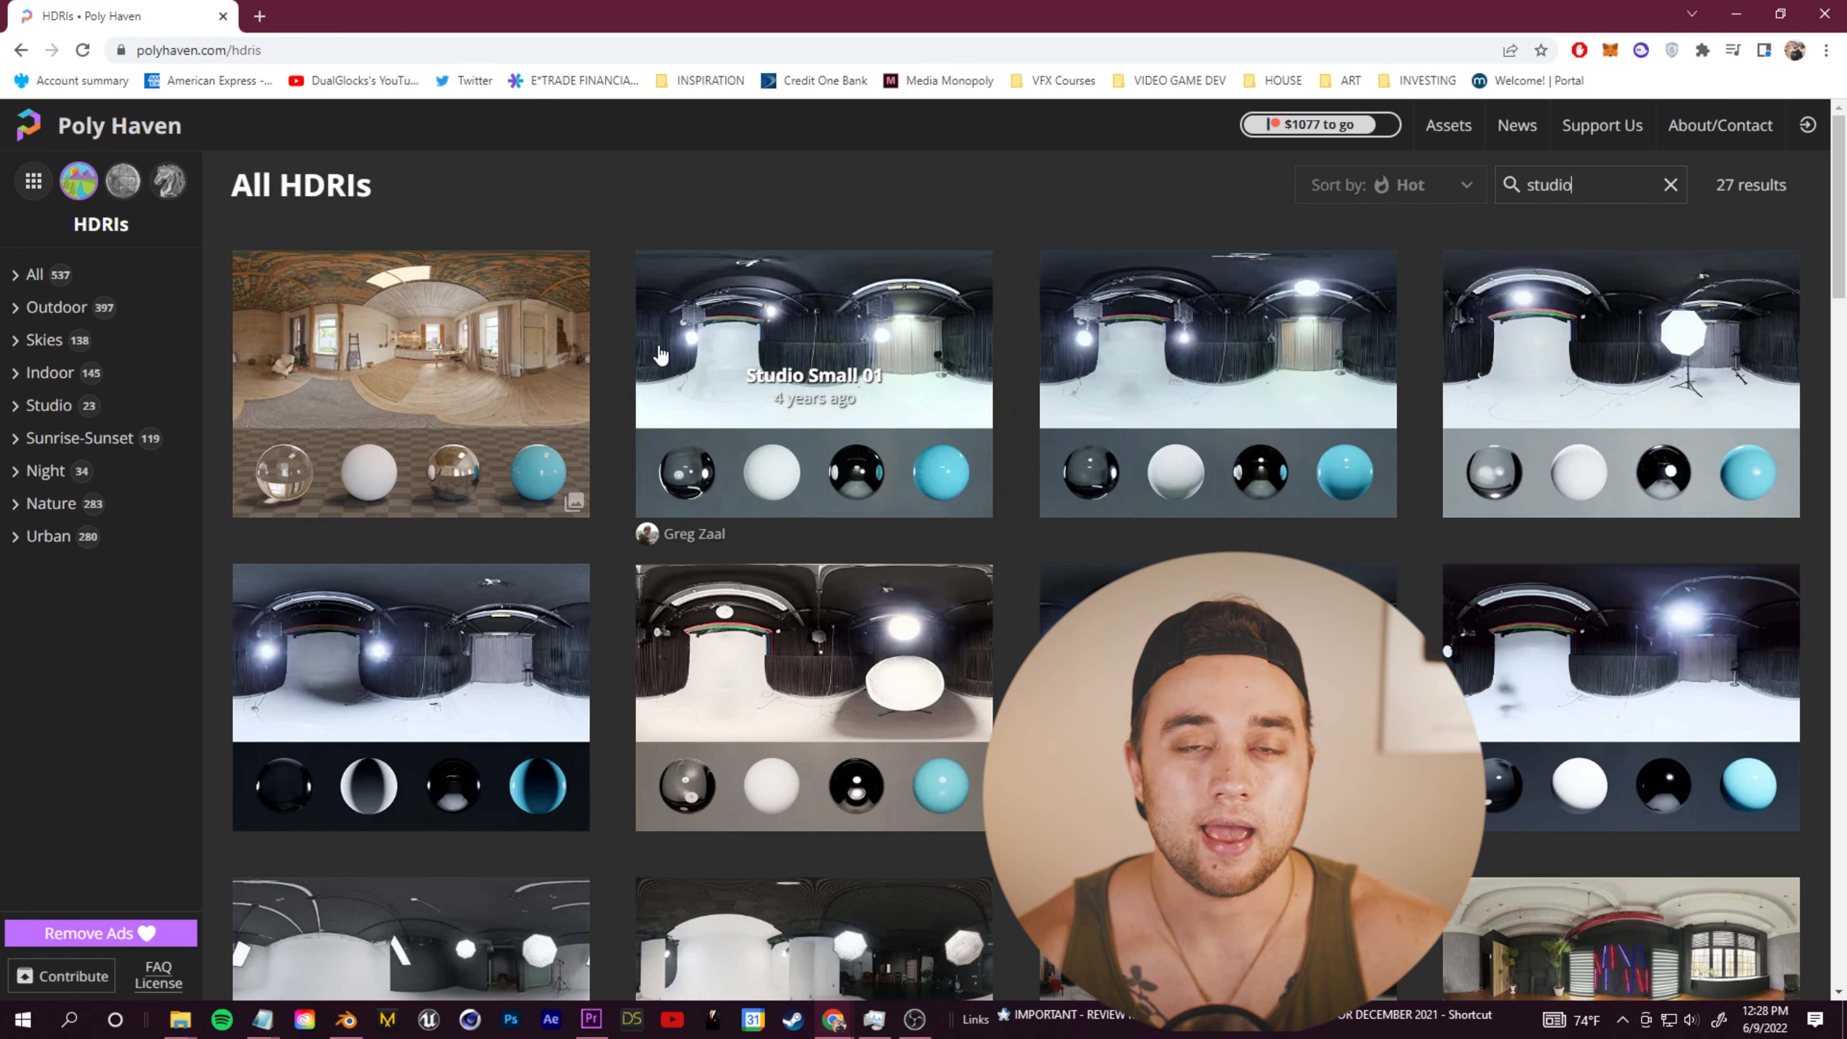
scroll(630, 720, "down", 5)
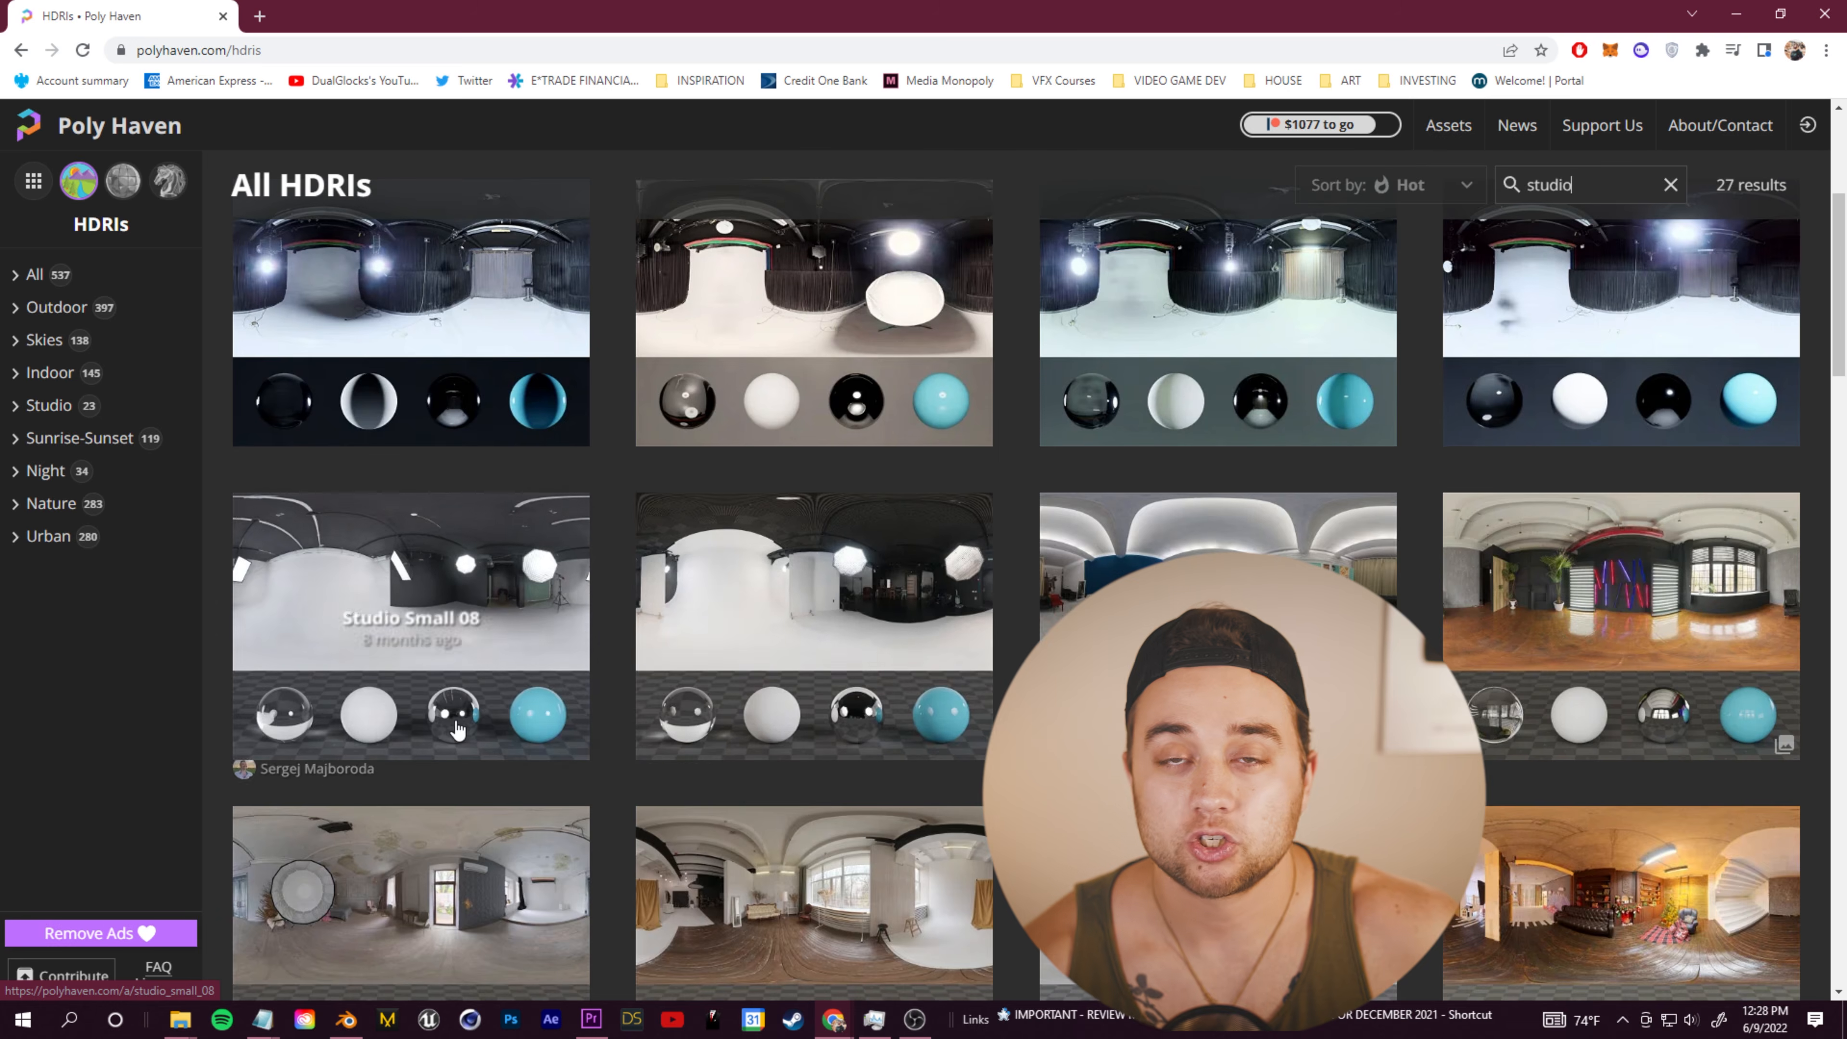
scroll(456, 730, "down", 3)
scroll(609, 856, "up", 10)
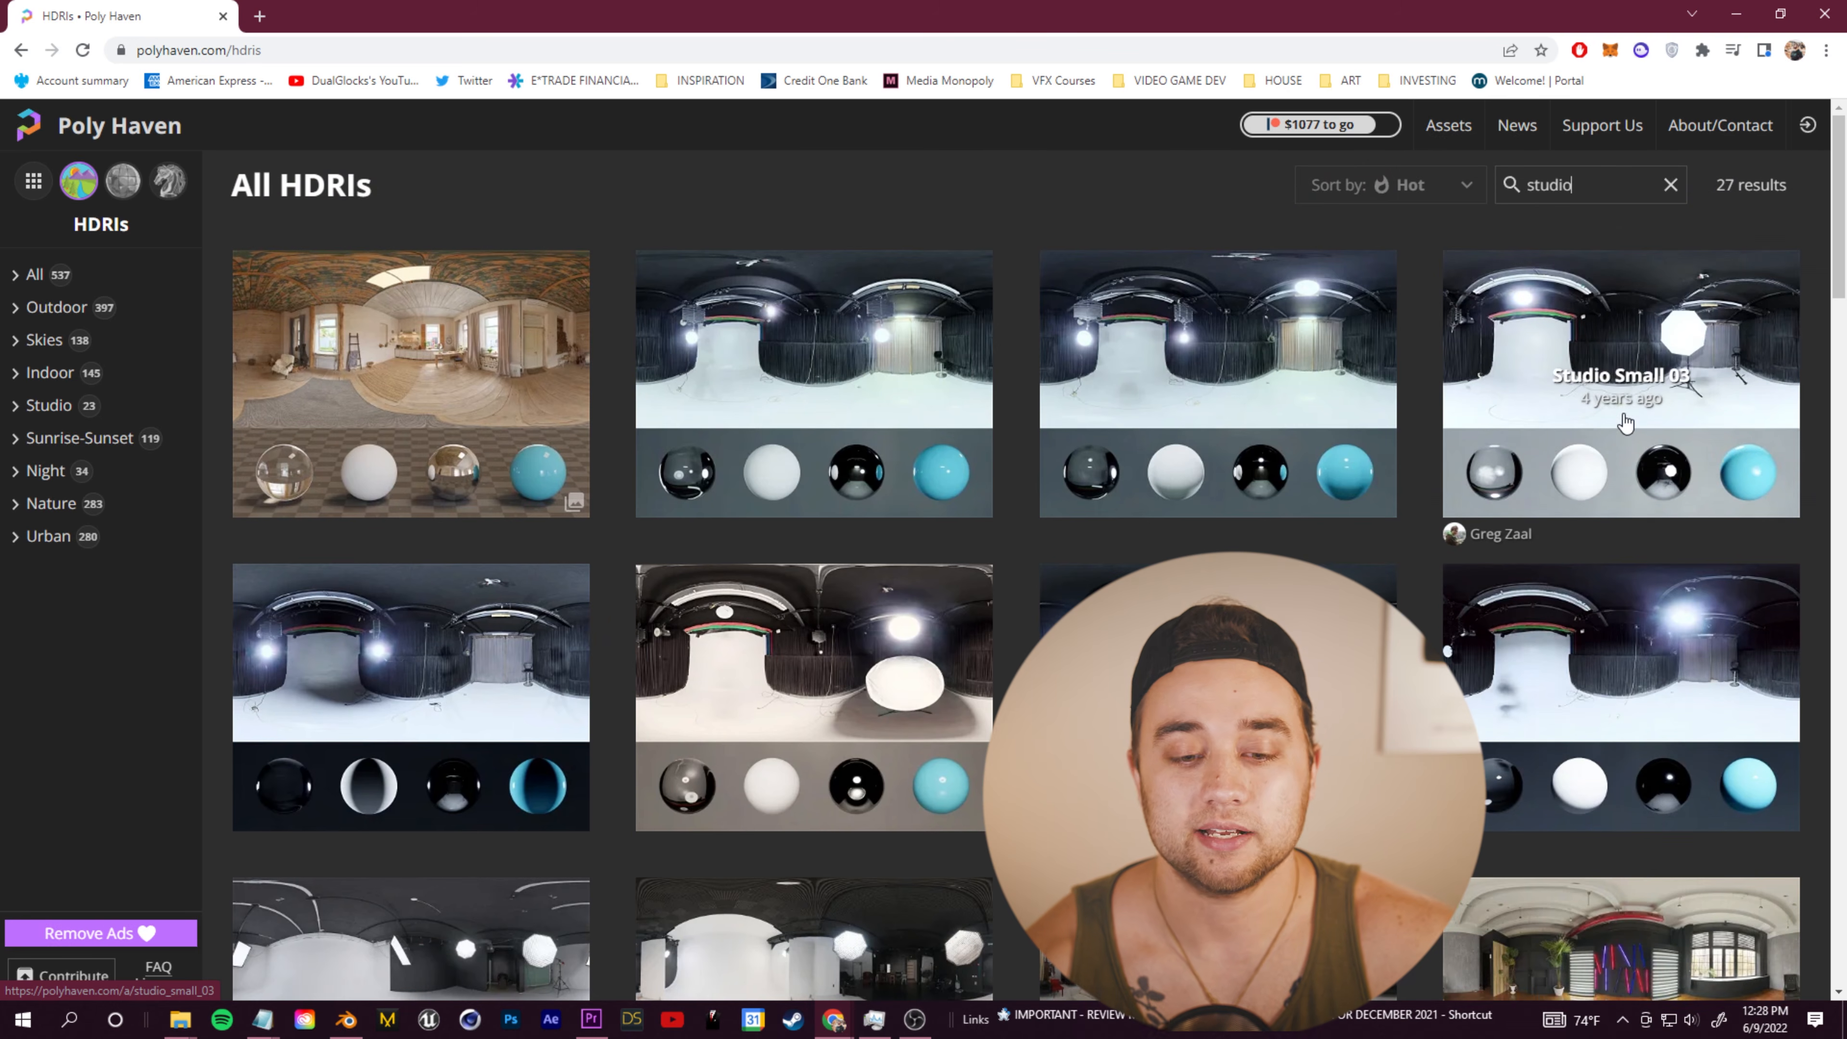
left_click(1626, 418)
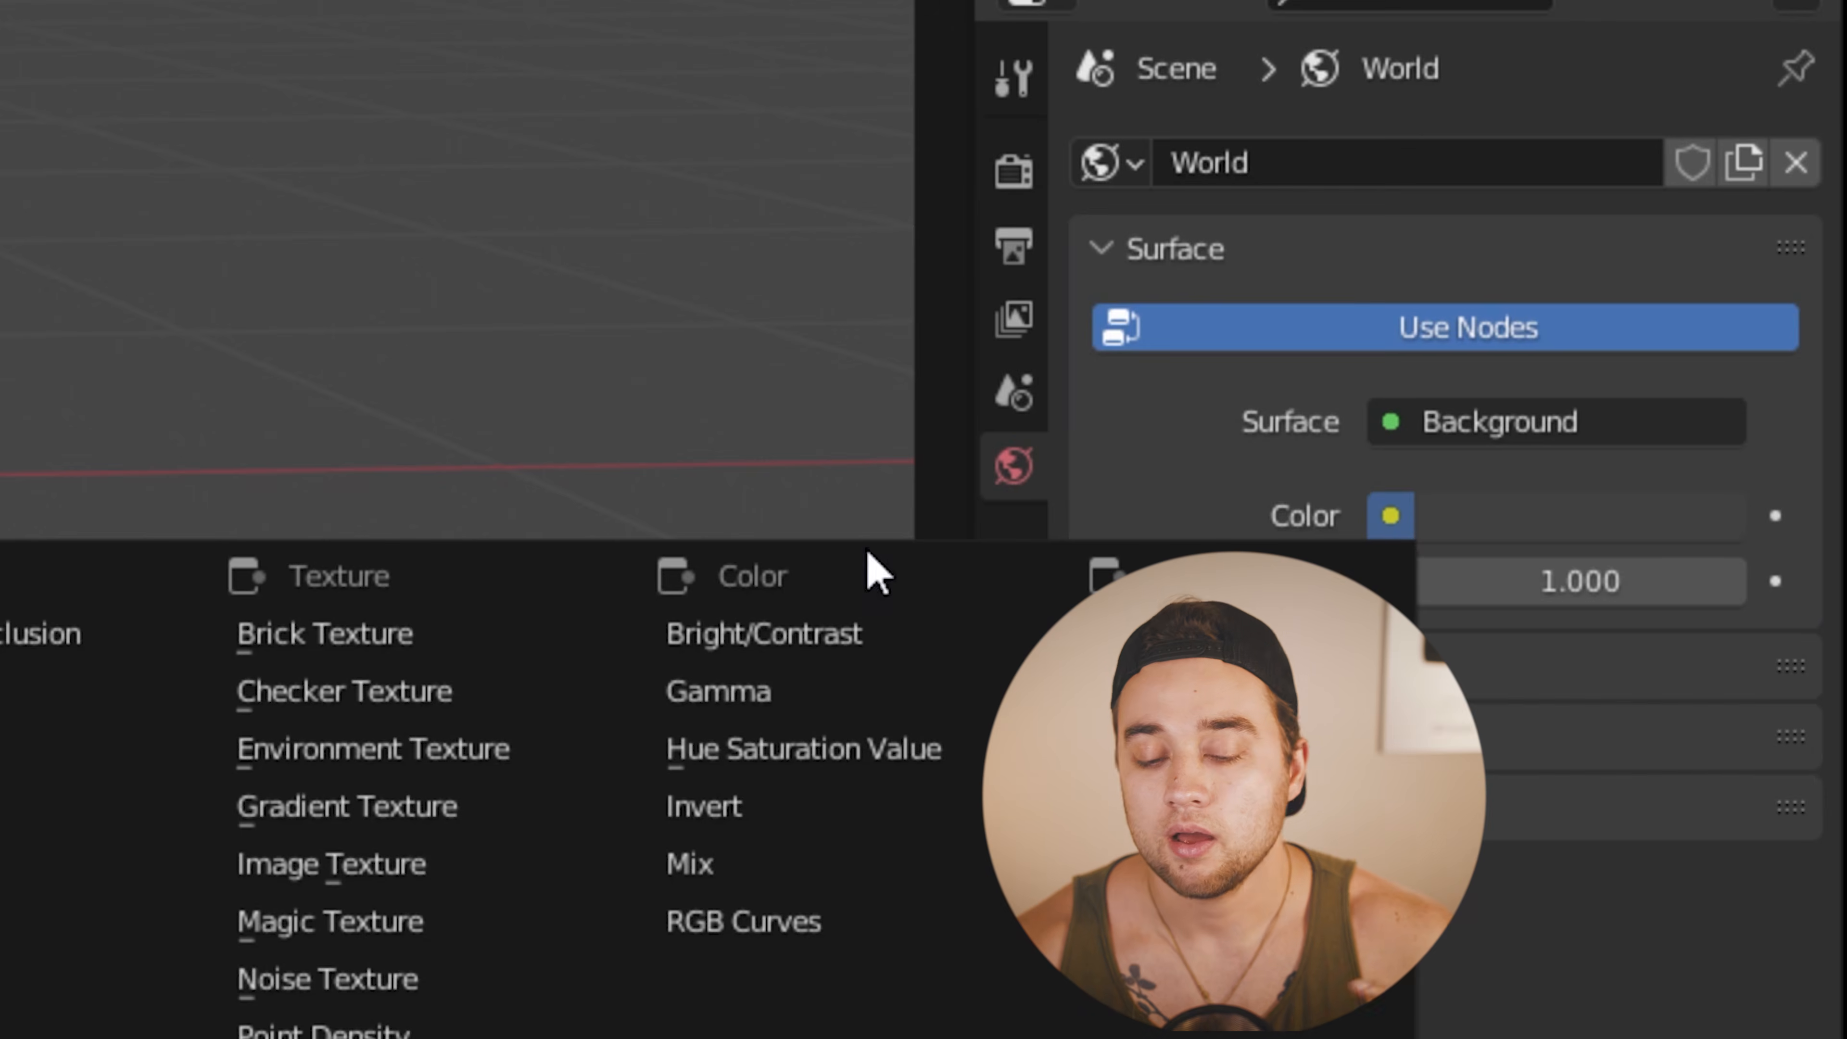
Step: Use an Environment Texture with studio_small_08_4k.exr as the world background color and increase its strength
left_click(459, 753)
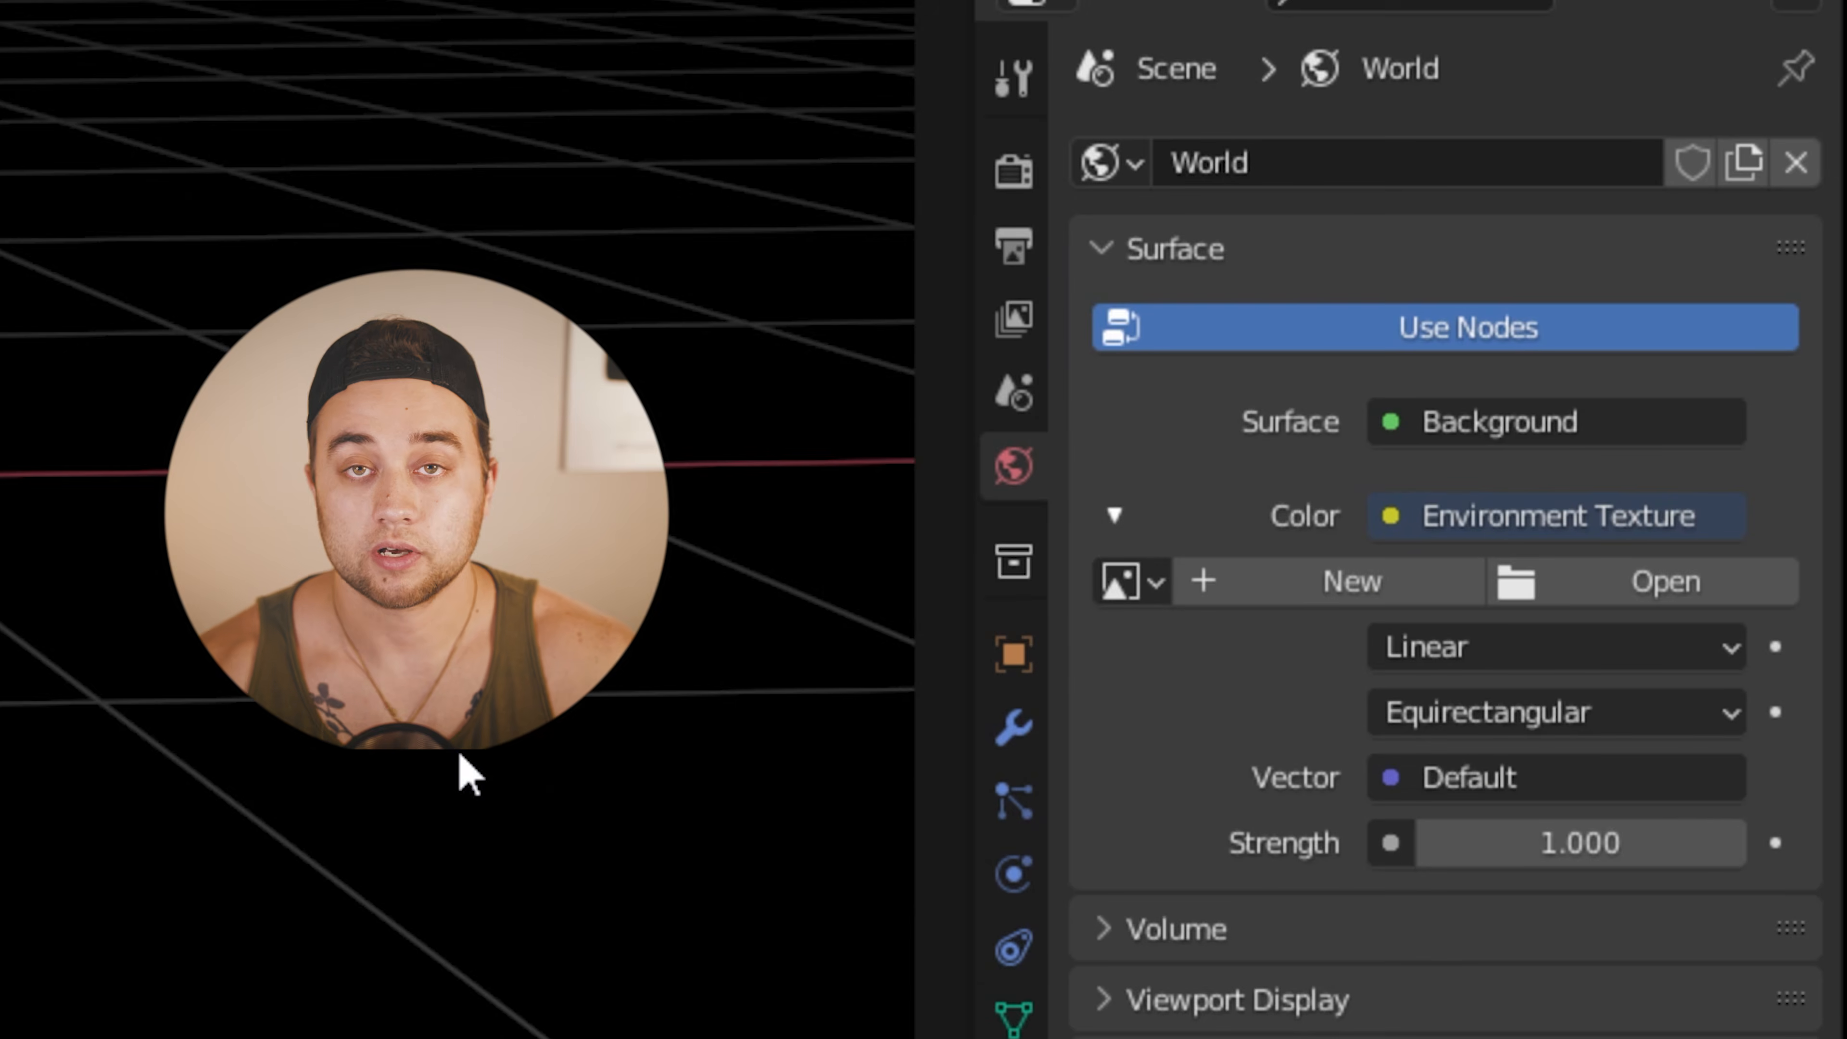
left_click(1620, 591)
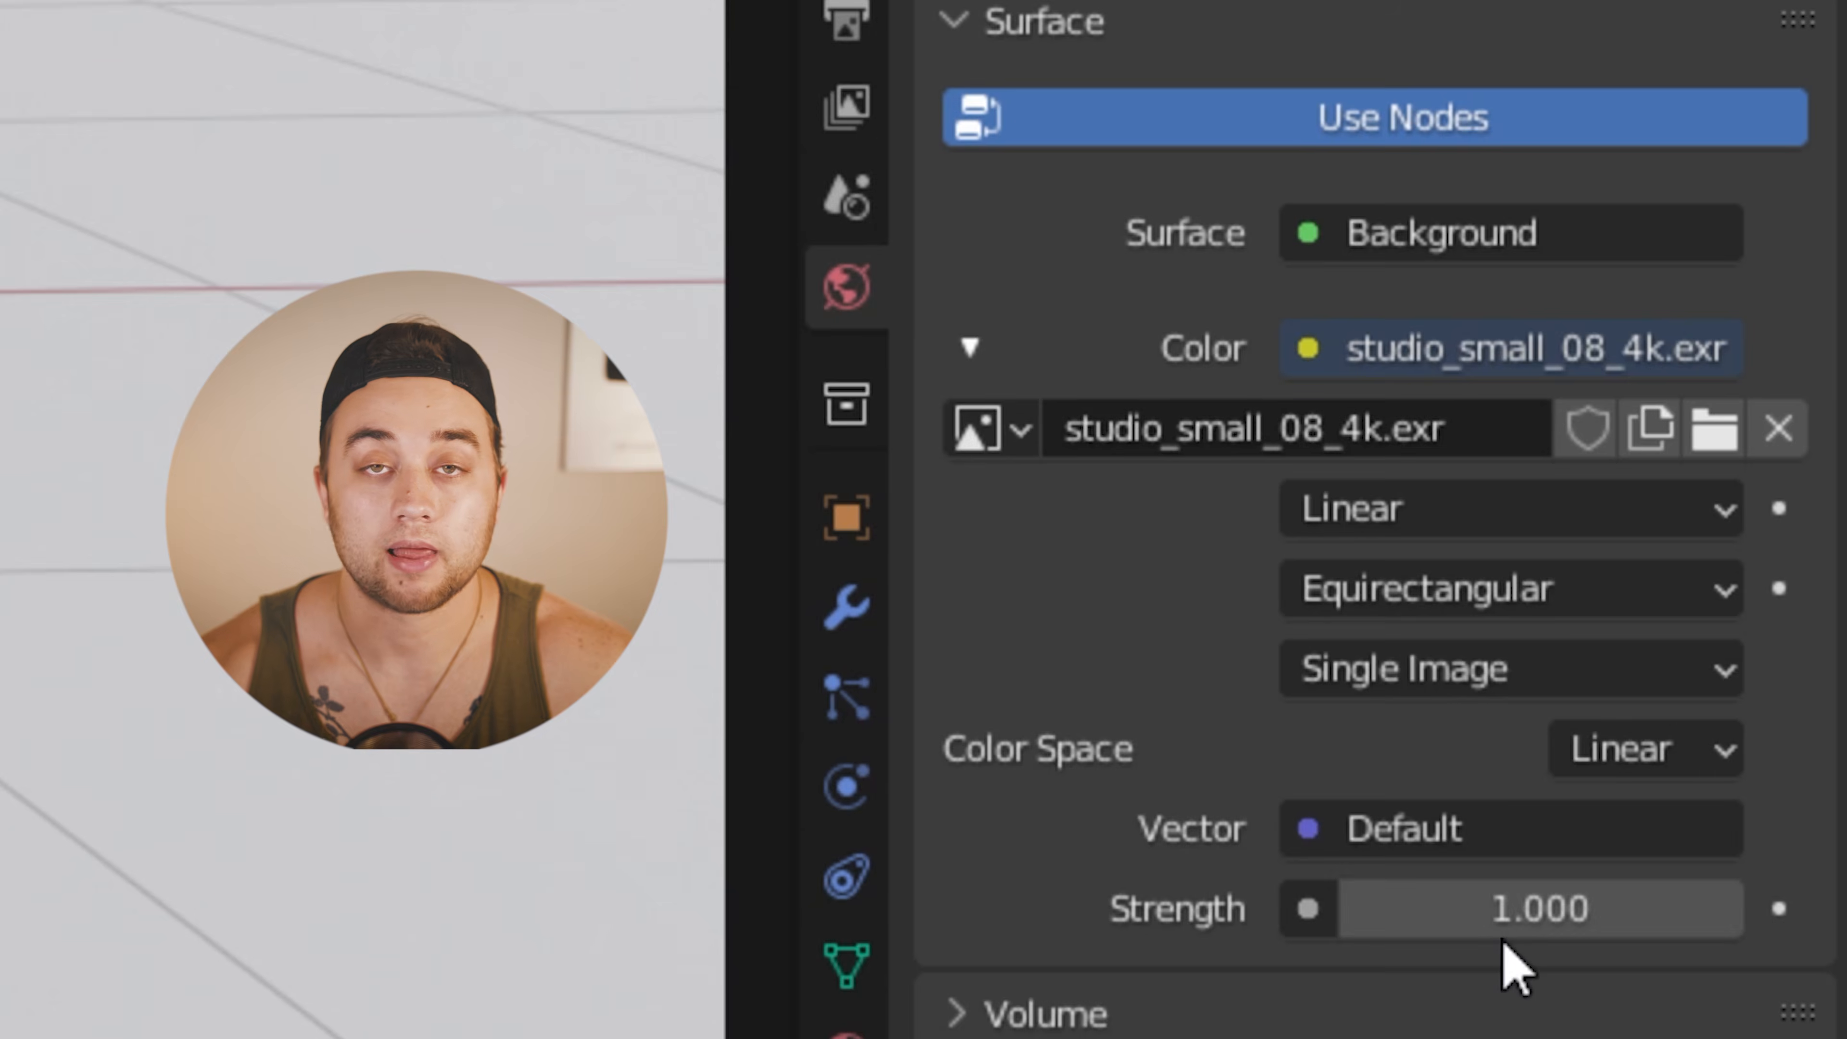
left_click_drag(1504, 910, 1563, 909)
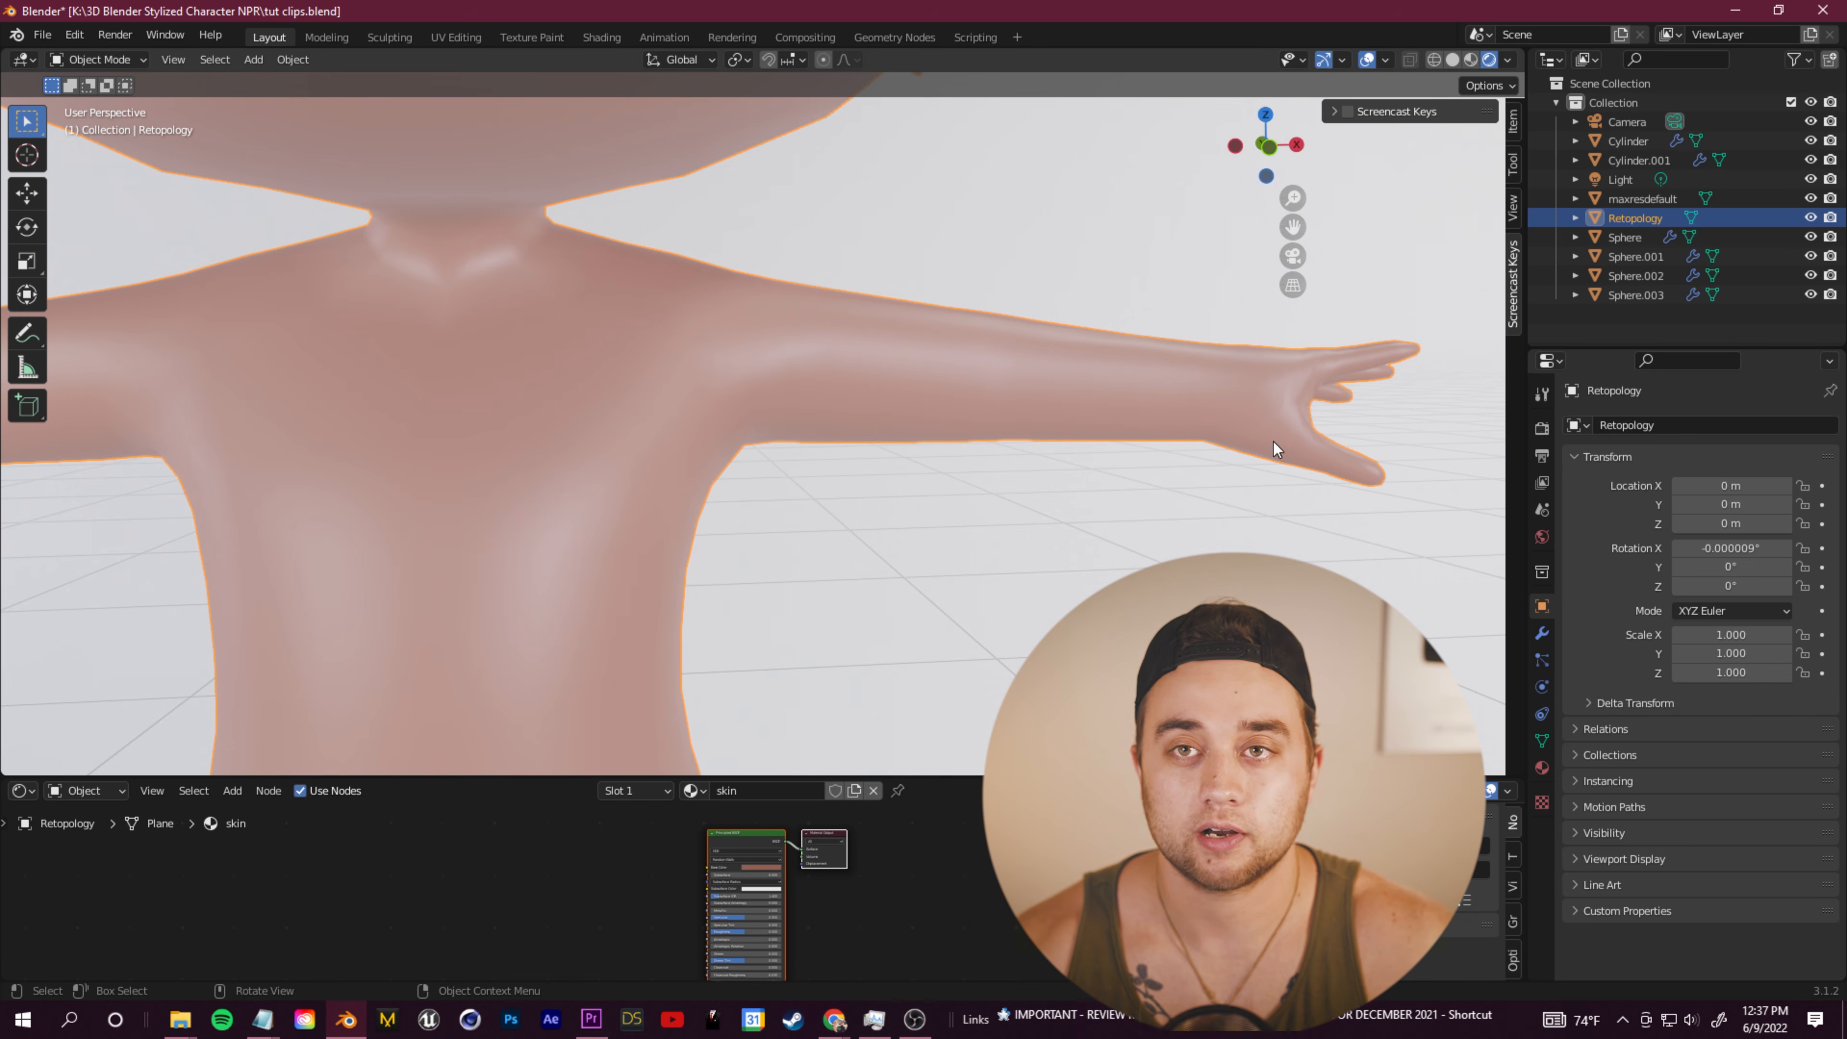
Step: Set the body's skin material to specular 0.283 and lower its roughness to about 0.33
left_click(1542, 767)
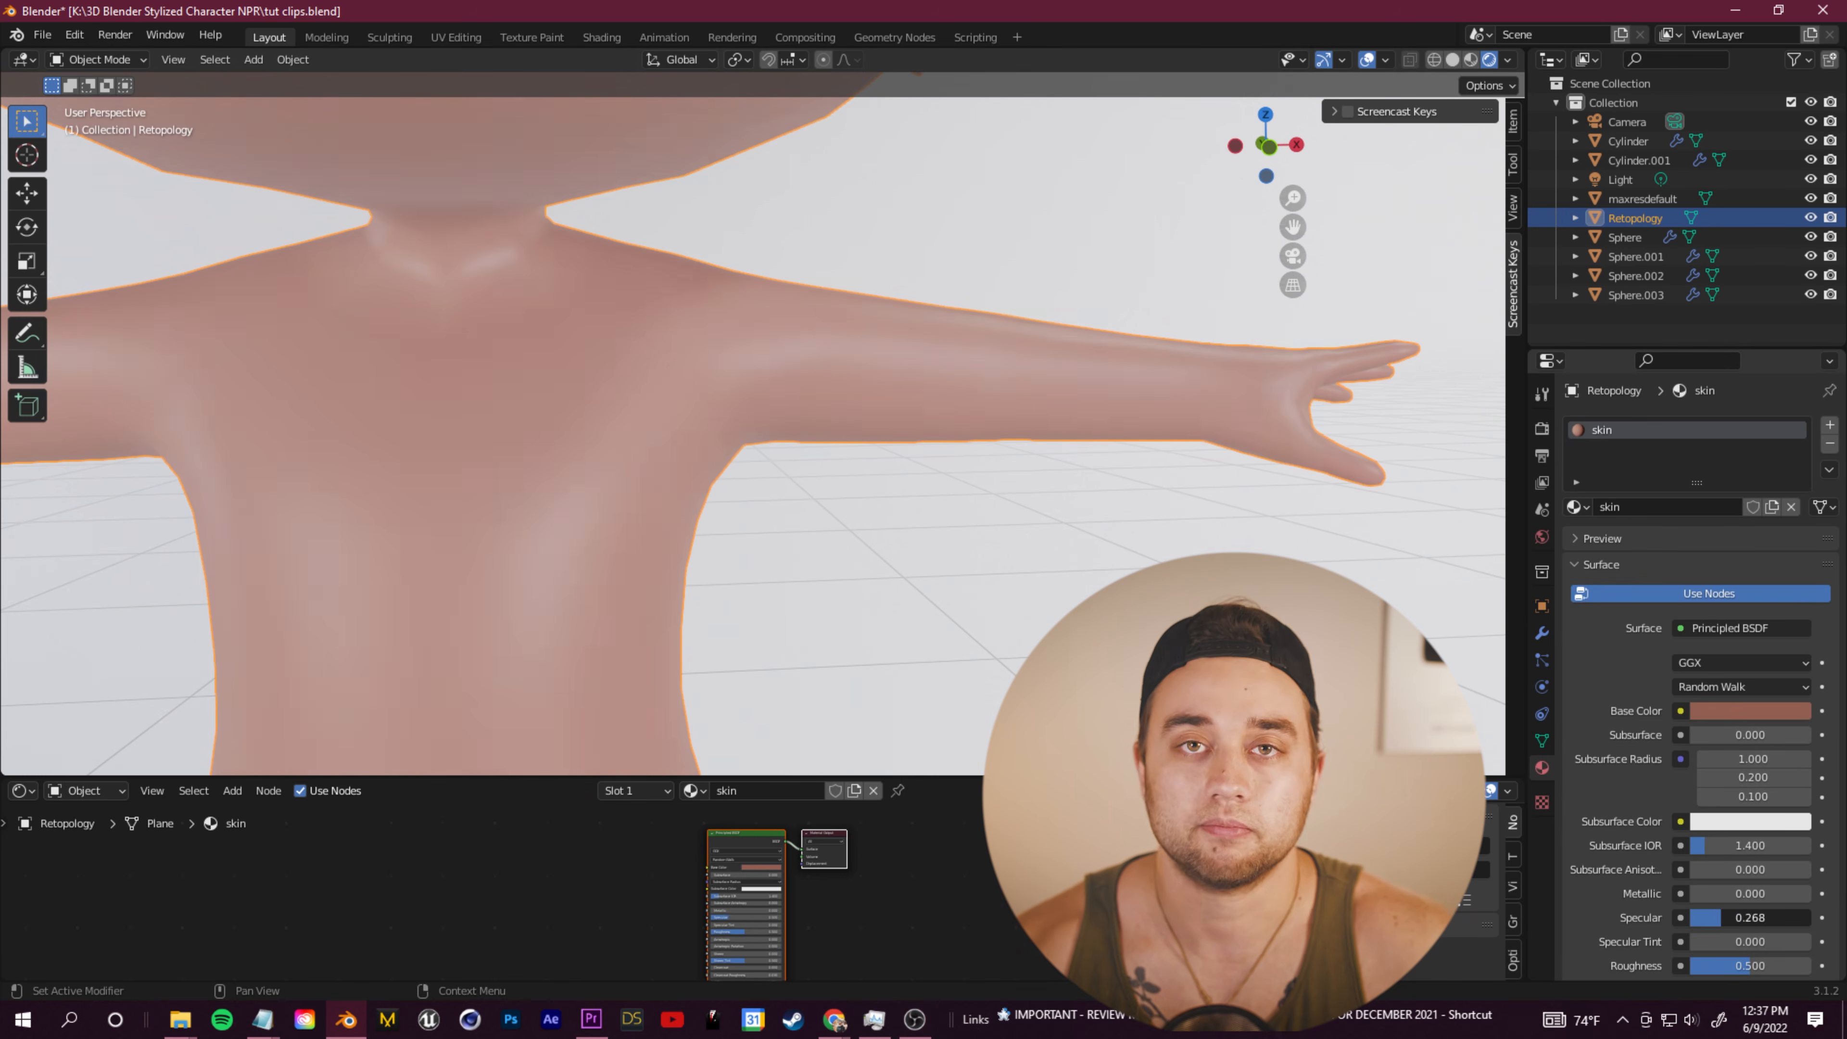
mouse_move(1709, 918)
left_mouse_down()
mouse_move(1726, 917)
mouse_move(1691, 917)
mouse_move(1728, 917)
left_mouse_up()
scroll(1663, 911, "down", 1)
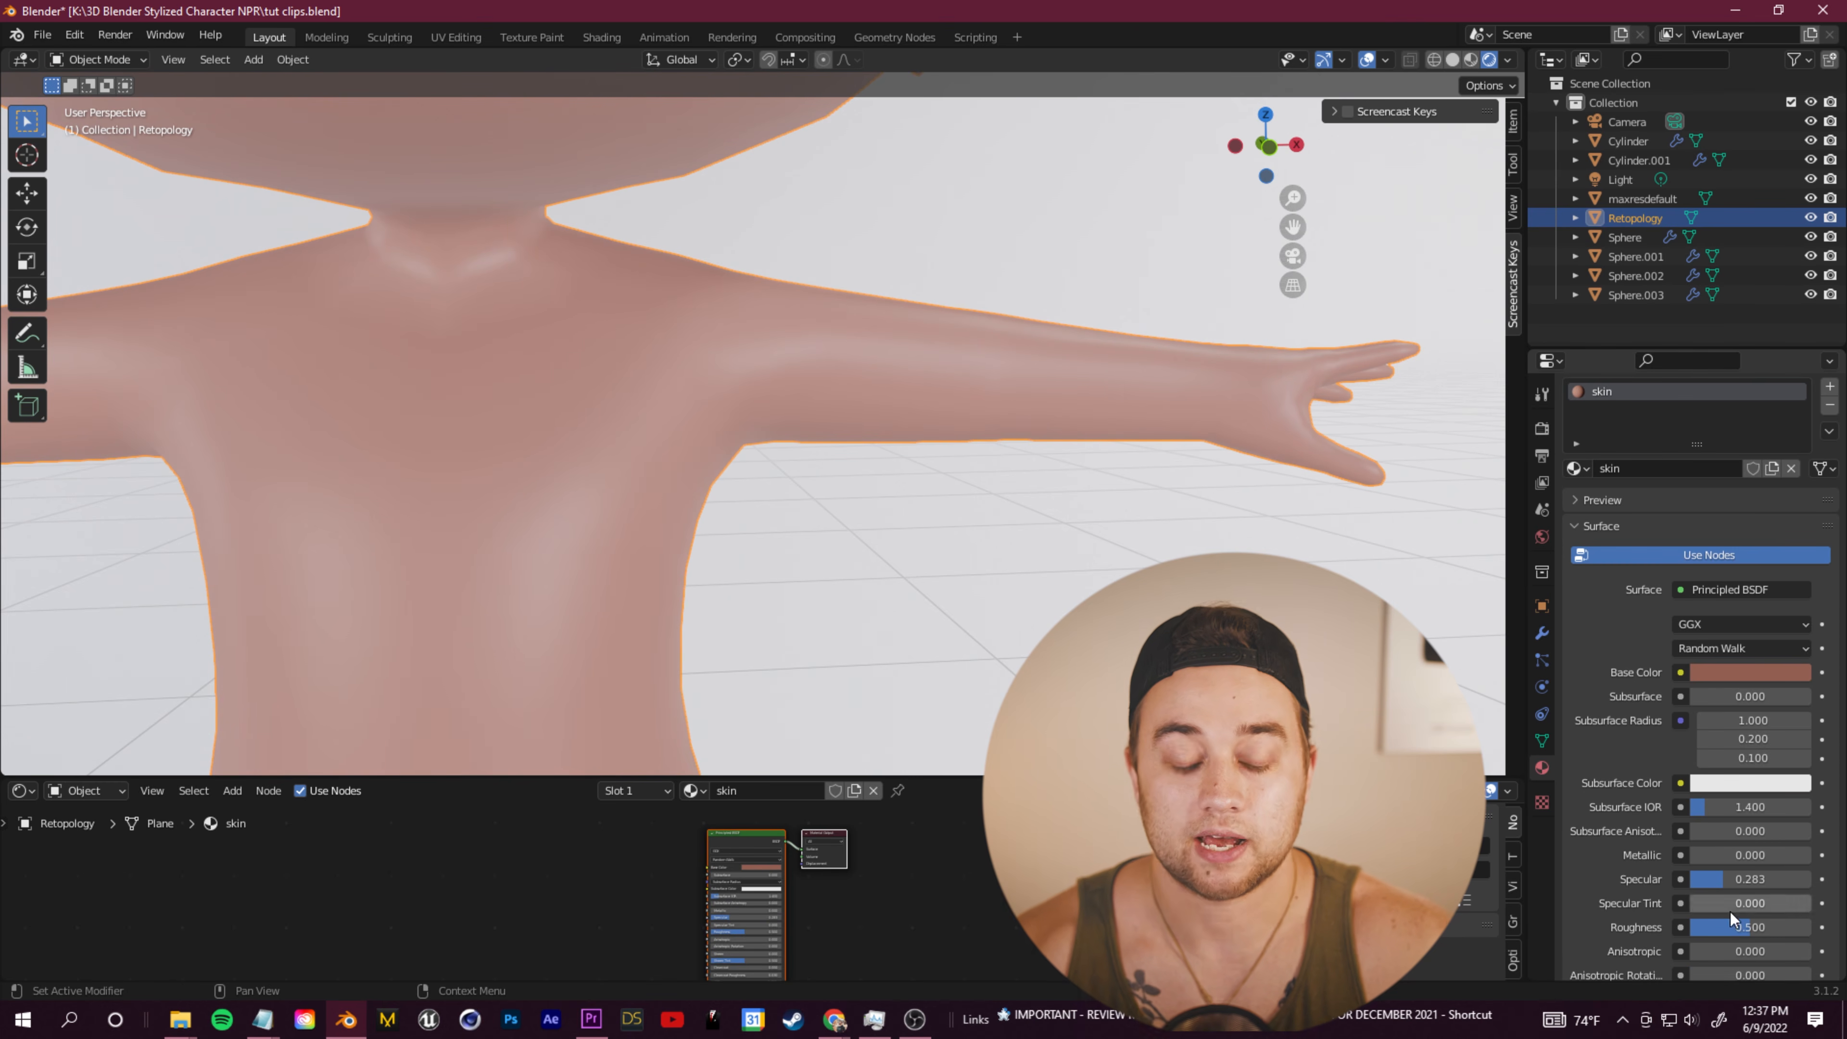
left_click_drag(1750, 927, 1719, 927)
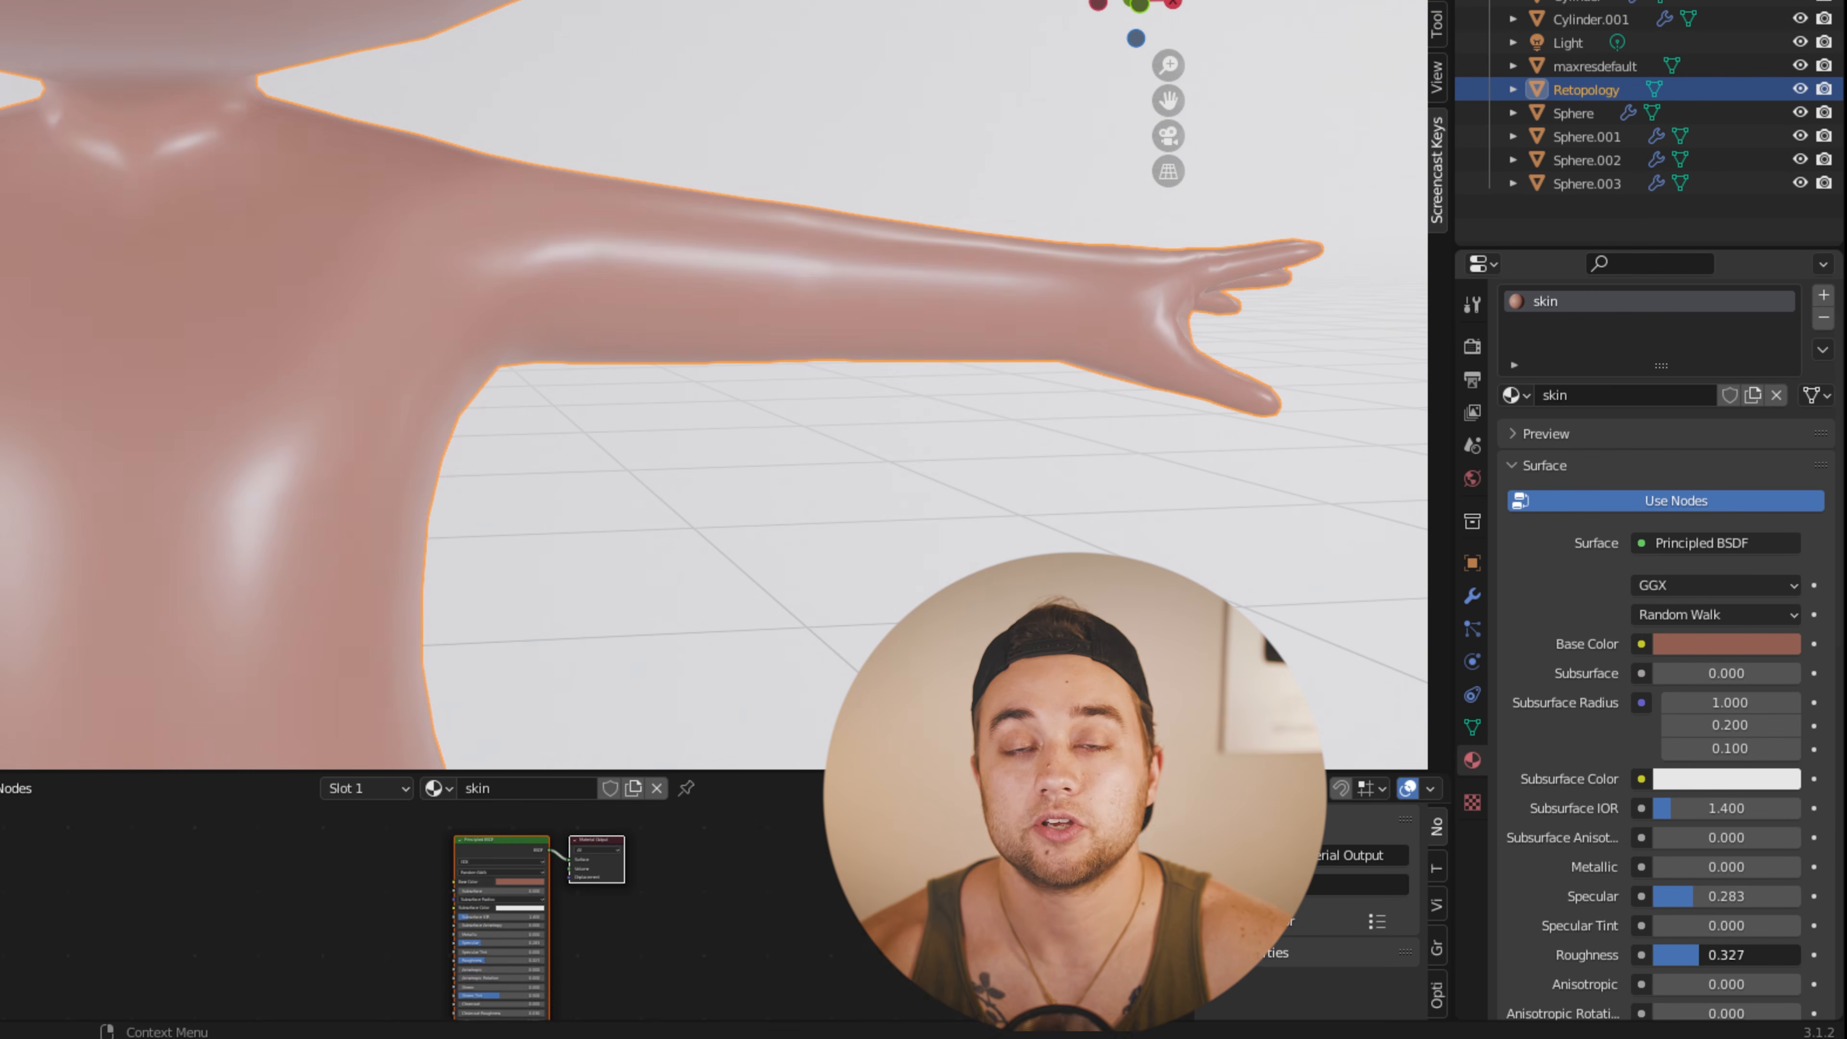
mouse_move(1695, 955)
left_mouse_down()
mouse_move(1668, 954)
mouse_move(1733, 955)
mouse_move(1704, 954)
left_mouse_up()
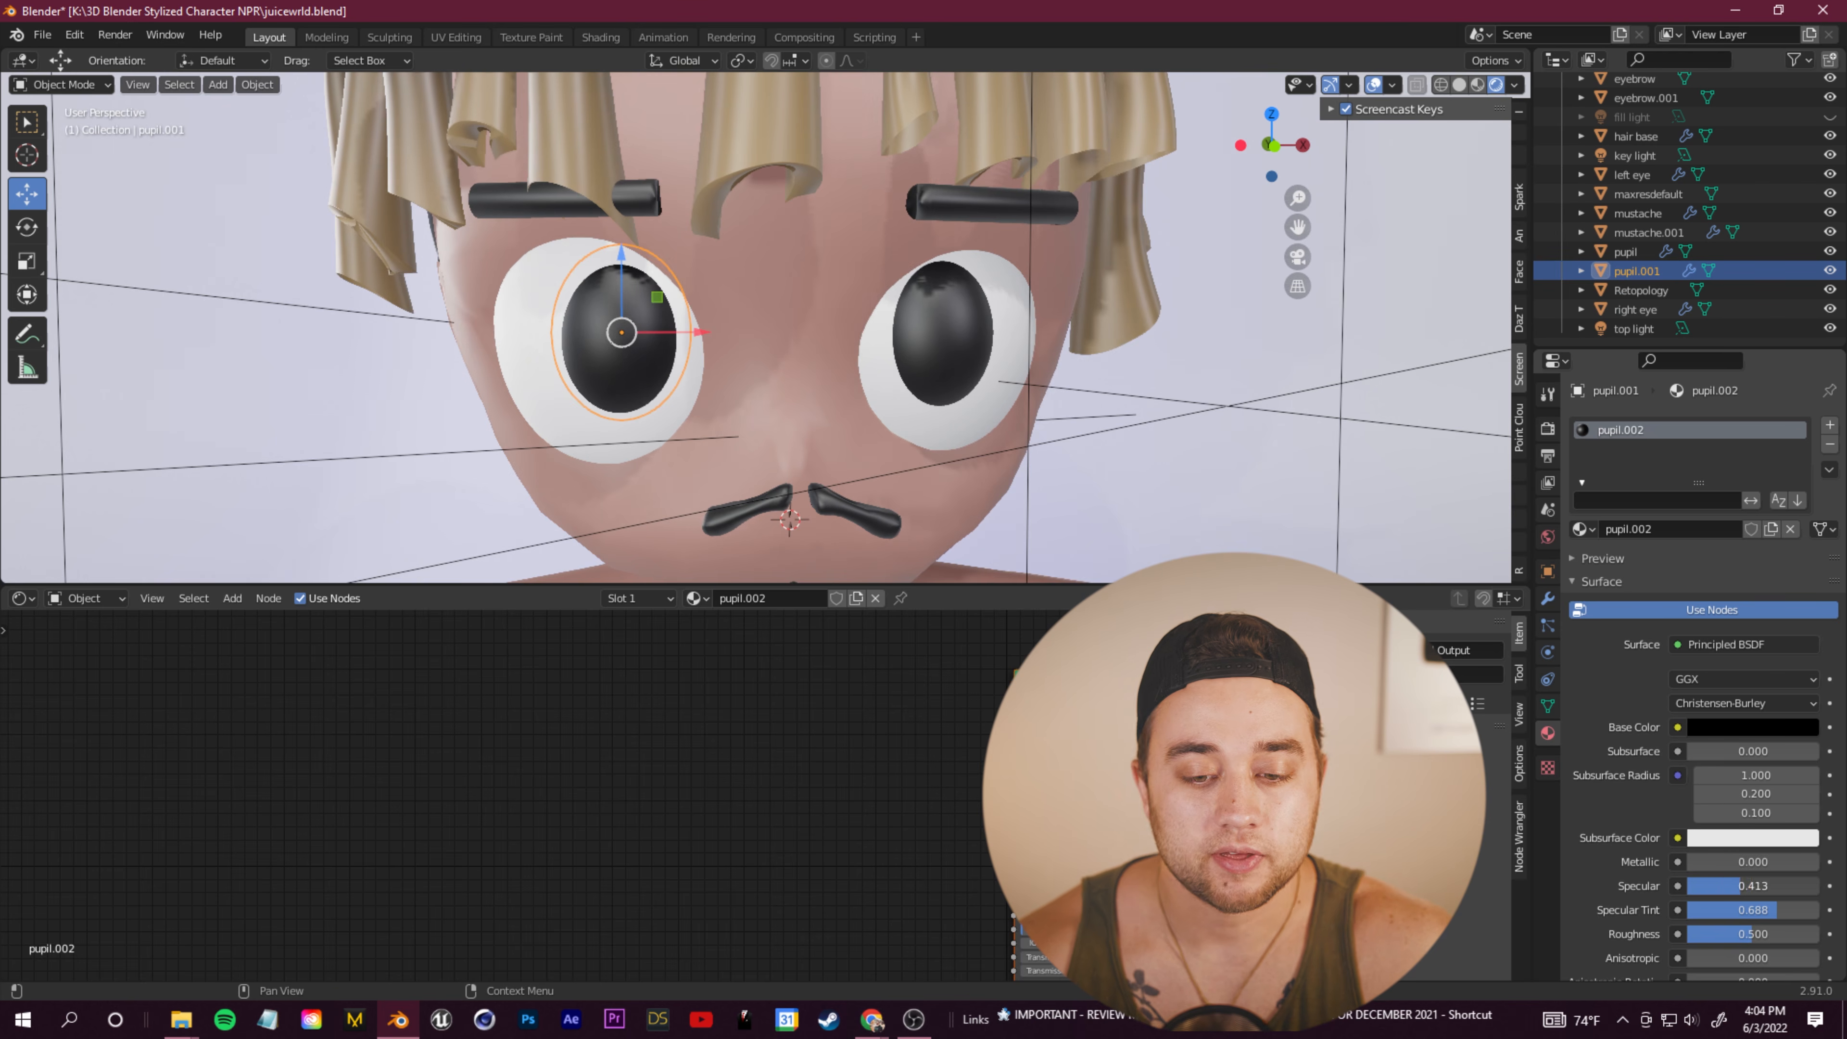
Step: Adjust the pupil.002 material's specular to 0.543 and its roughness, and assign the material to the other pupil
left_click_drag(1752, 861, 1783, 862)
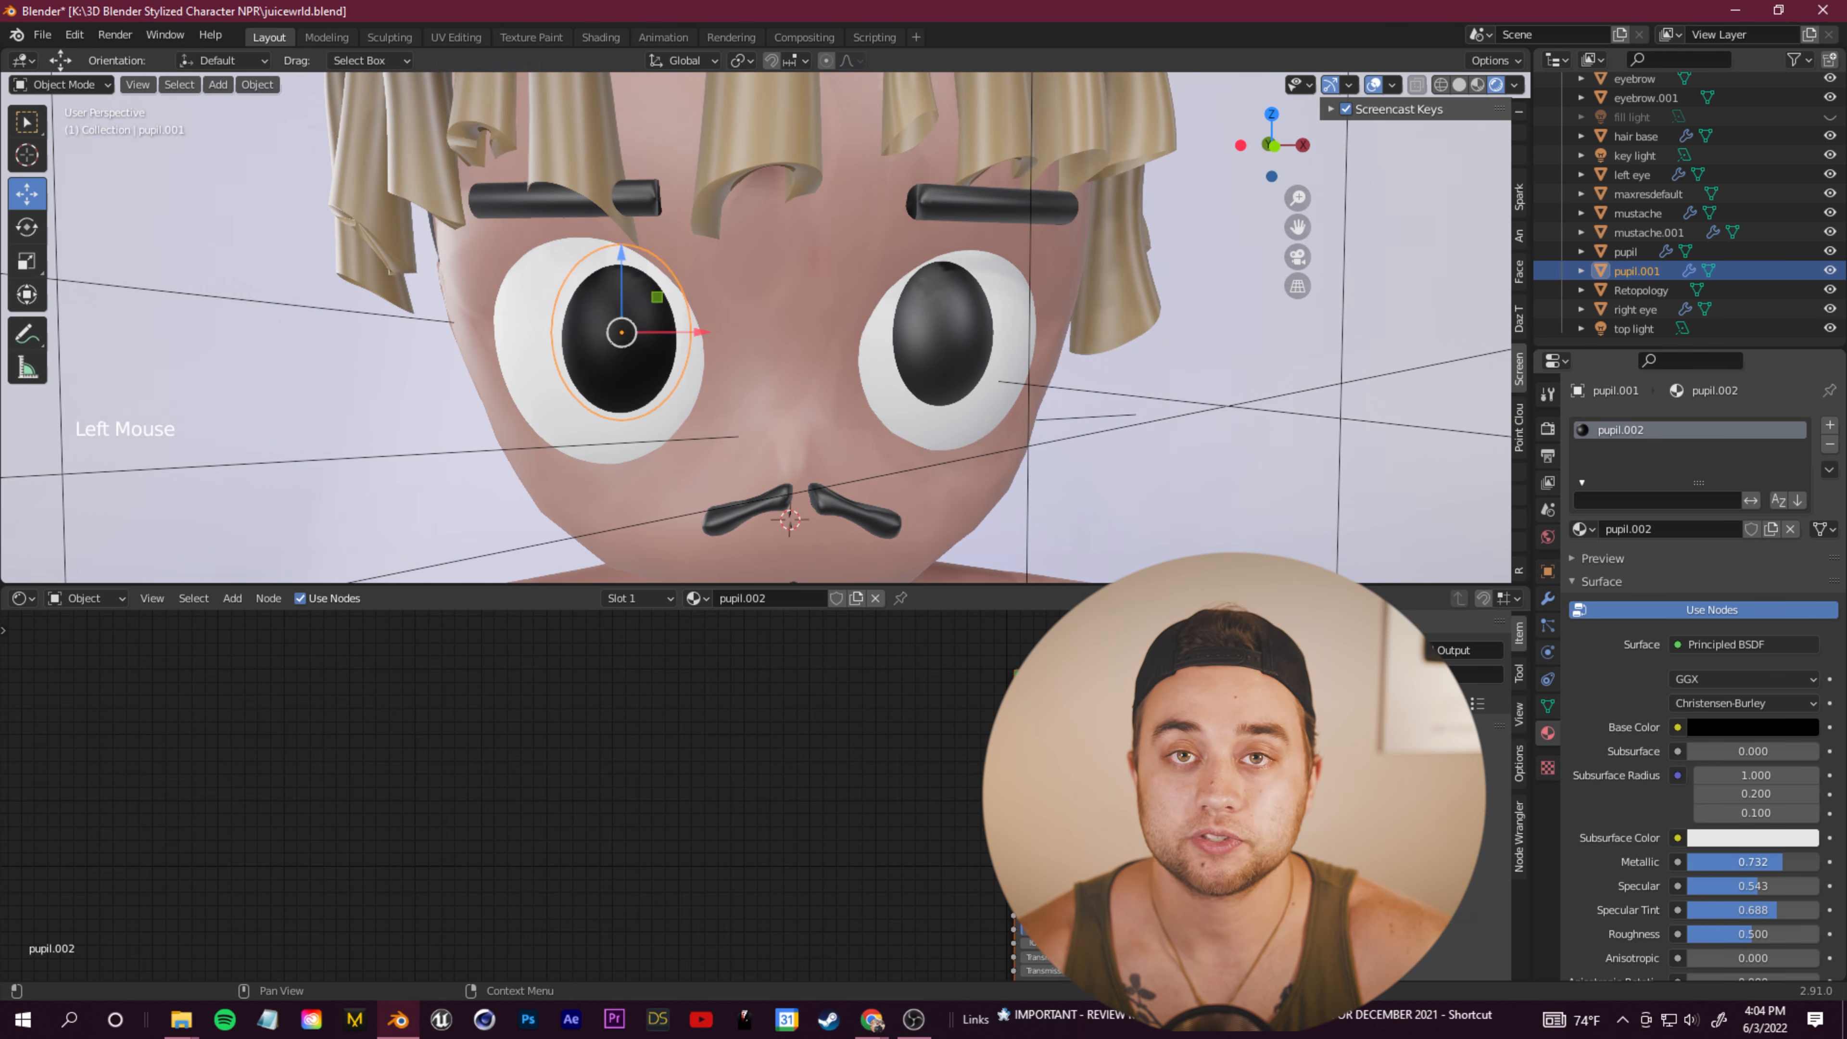
scroll(1621, 934, "down", 2)
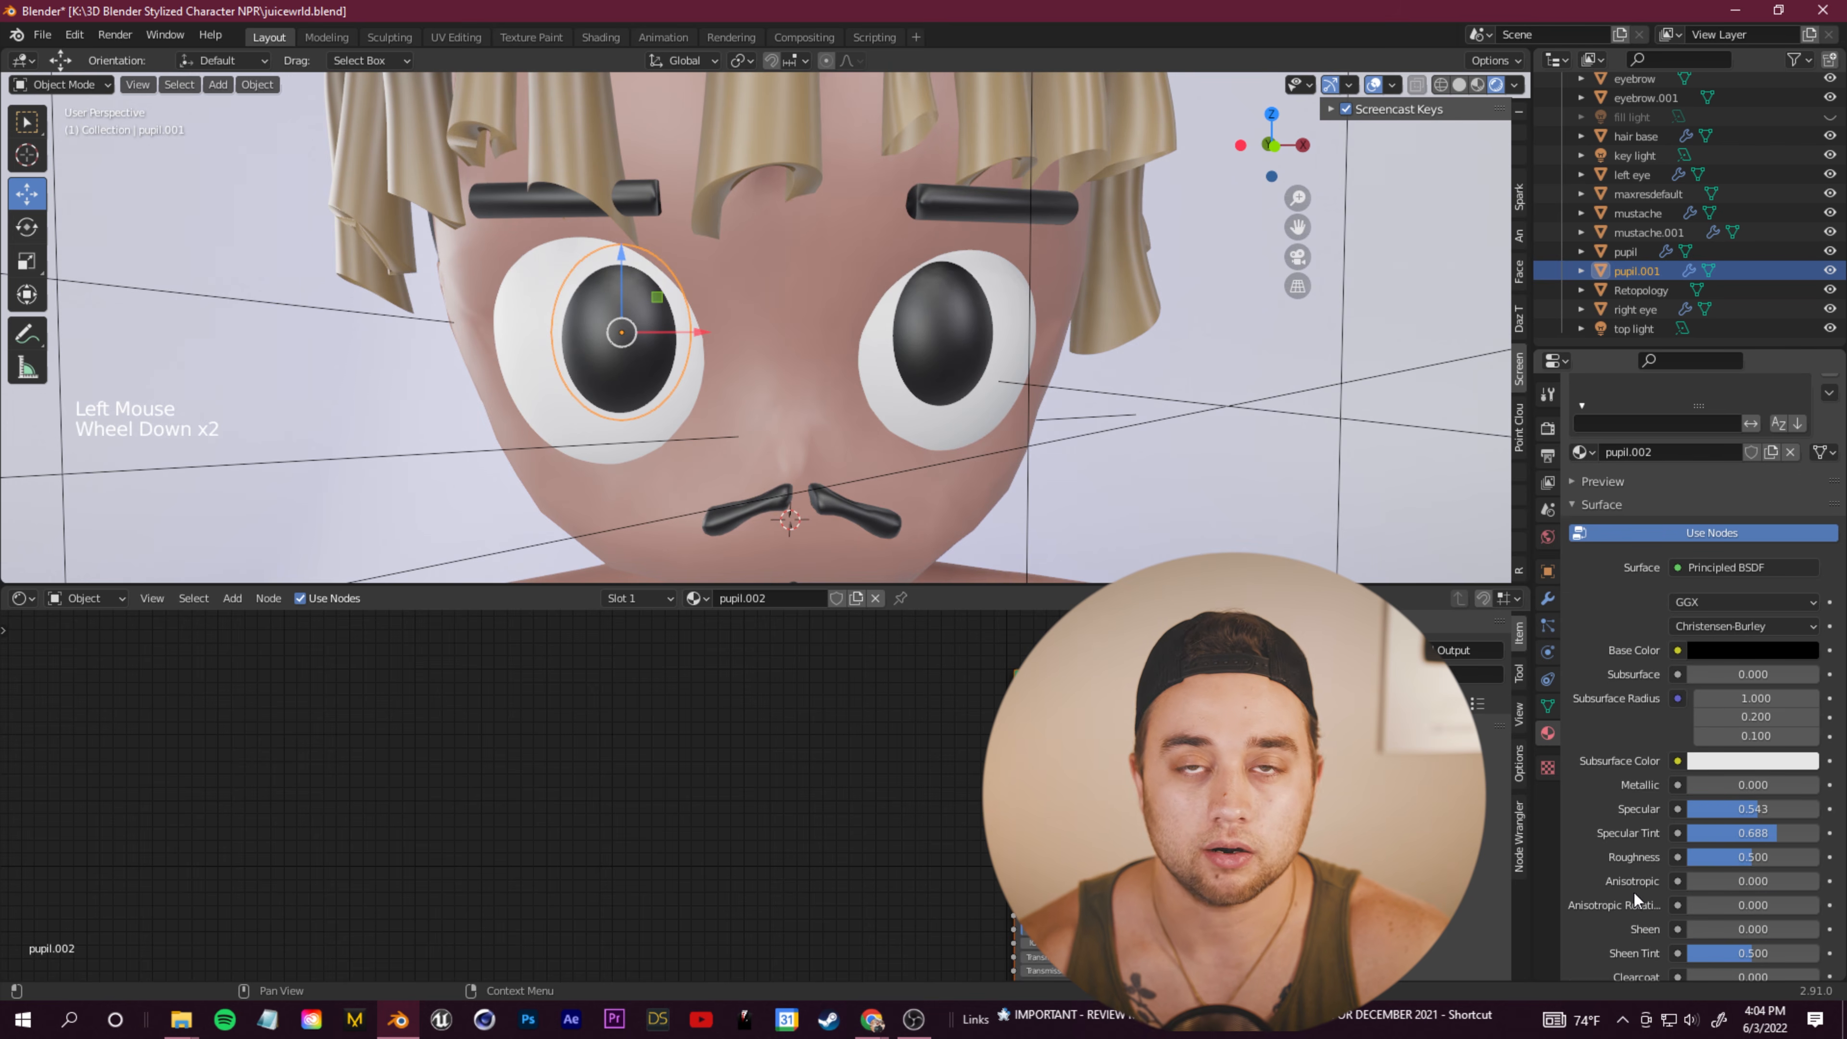
left_click_drag(1721, 856, 1729, 857)
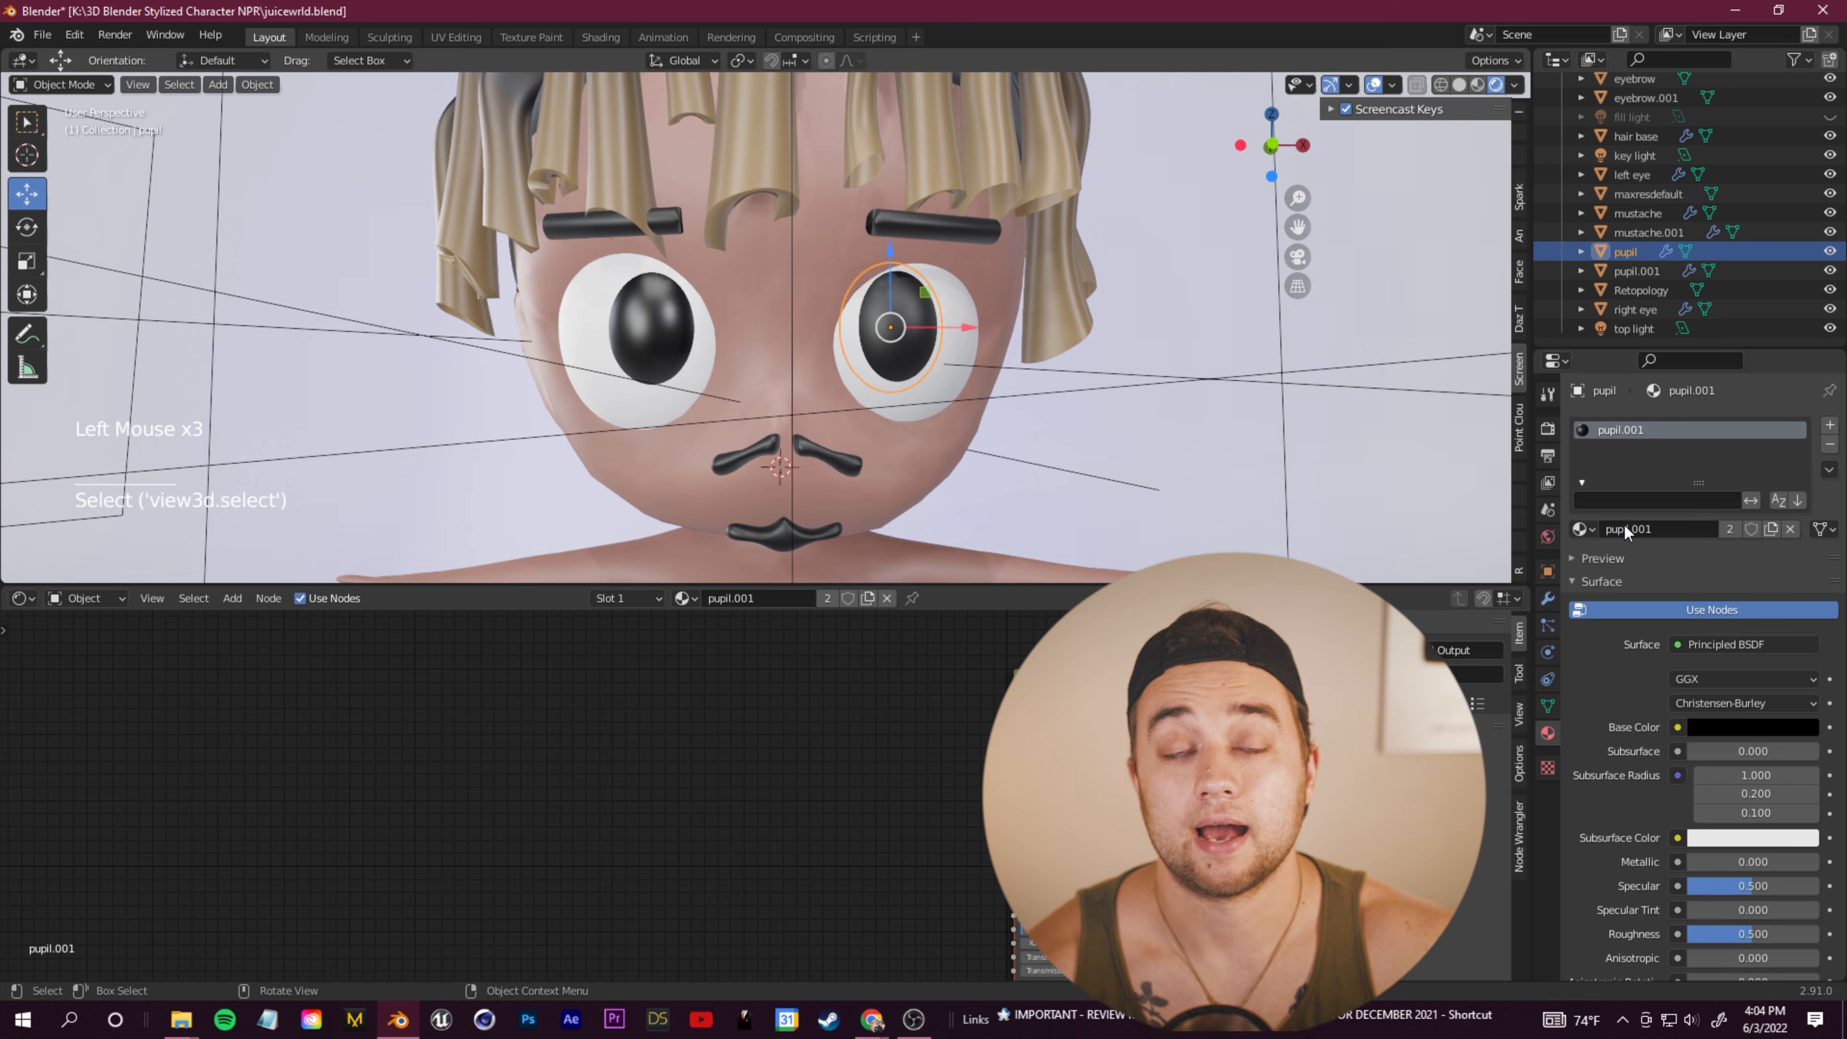
left_click(1582, 530)
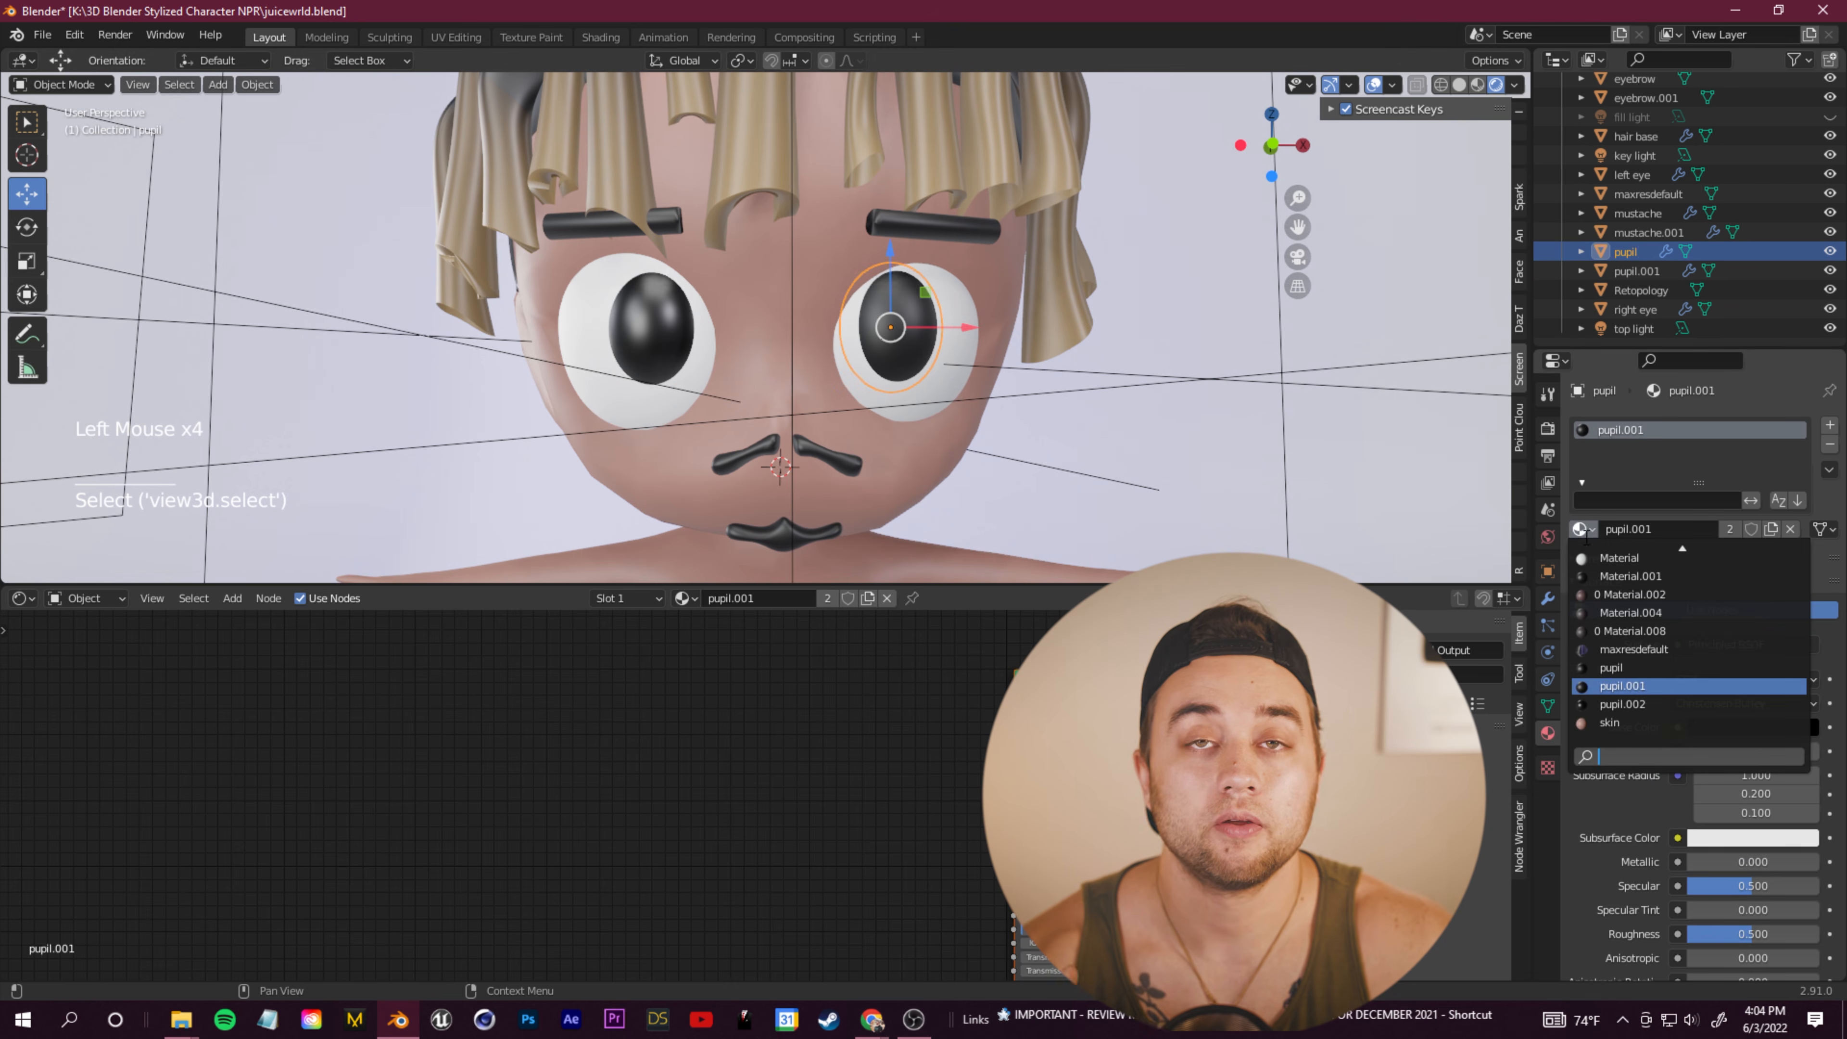
left_click(1659, 704)
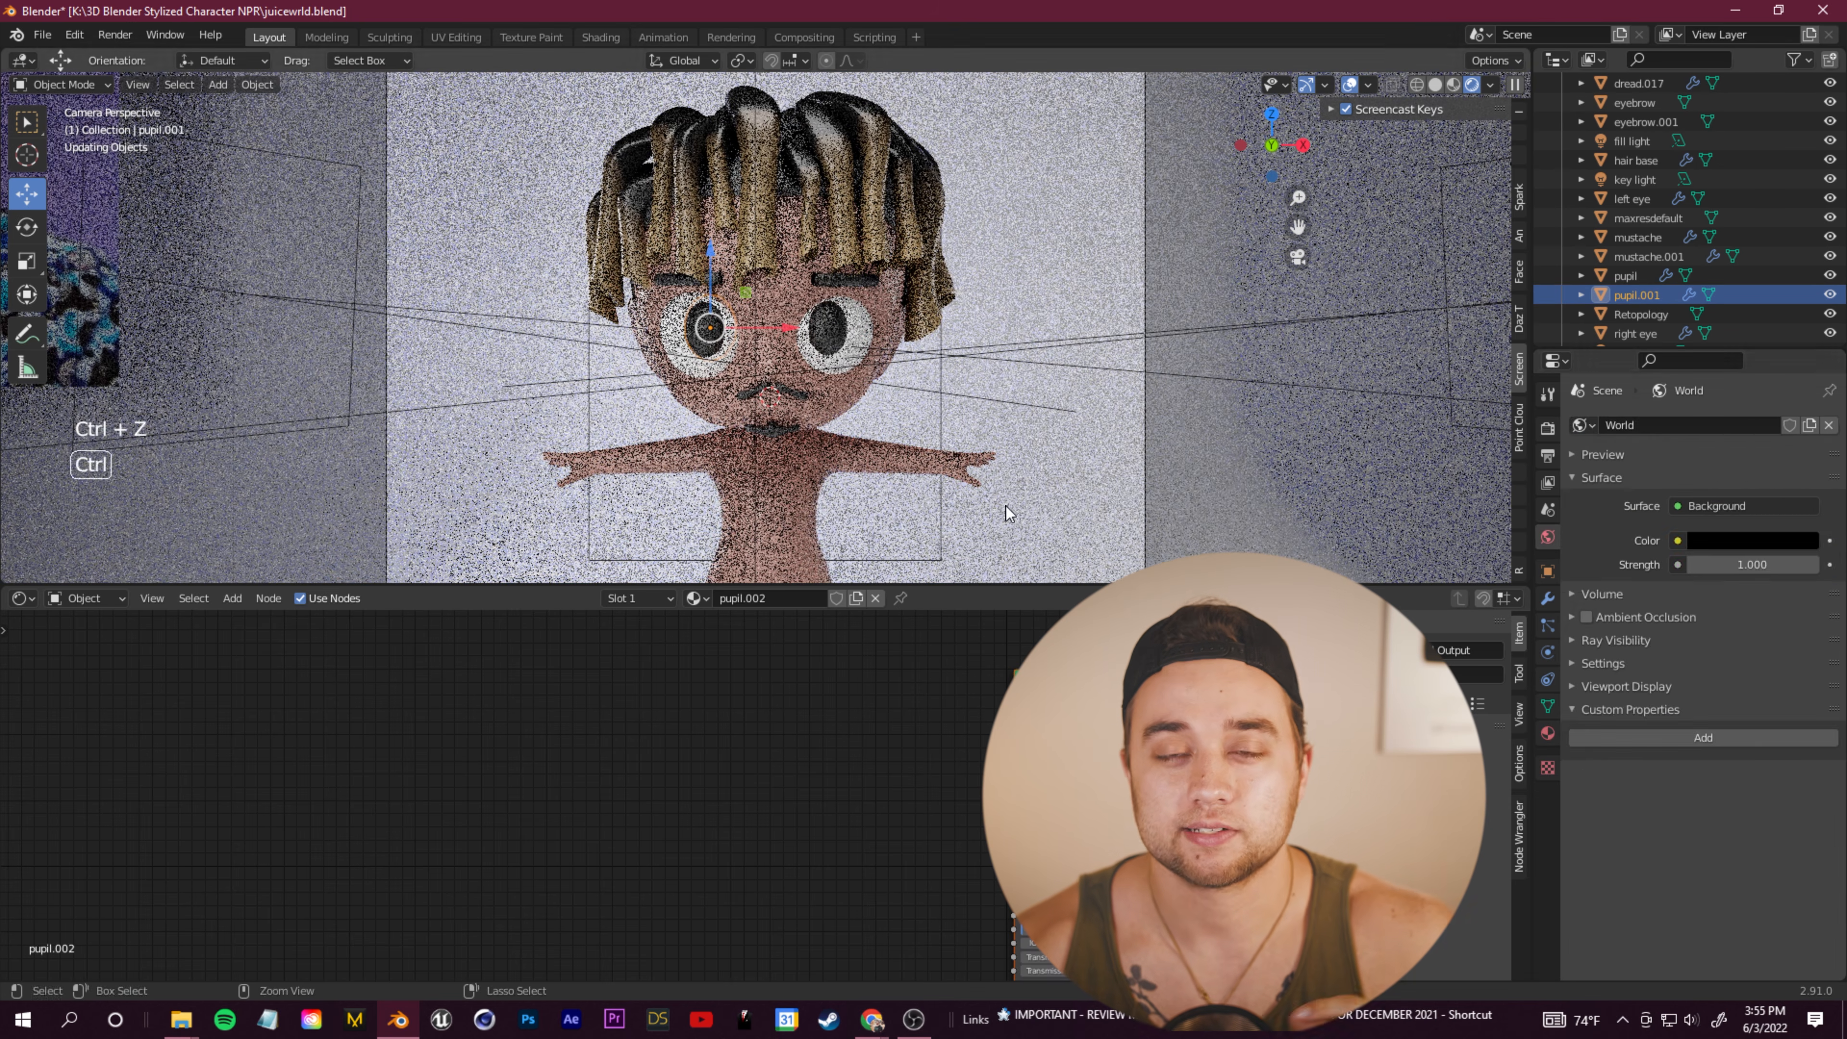
Step: Switch the render engine from Cycles to Eevee and shift the pupil.001 object slightly along X
left_click(1547, 430)
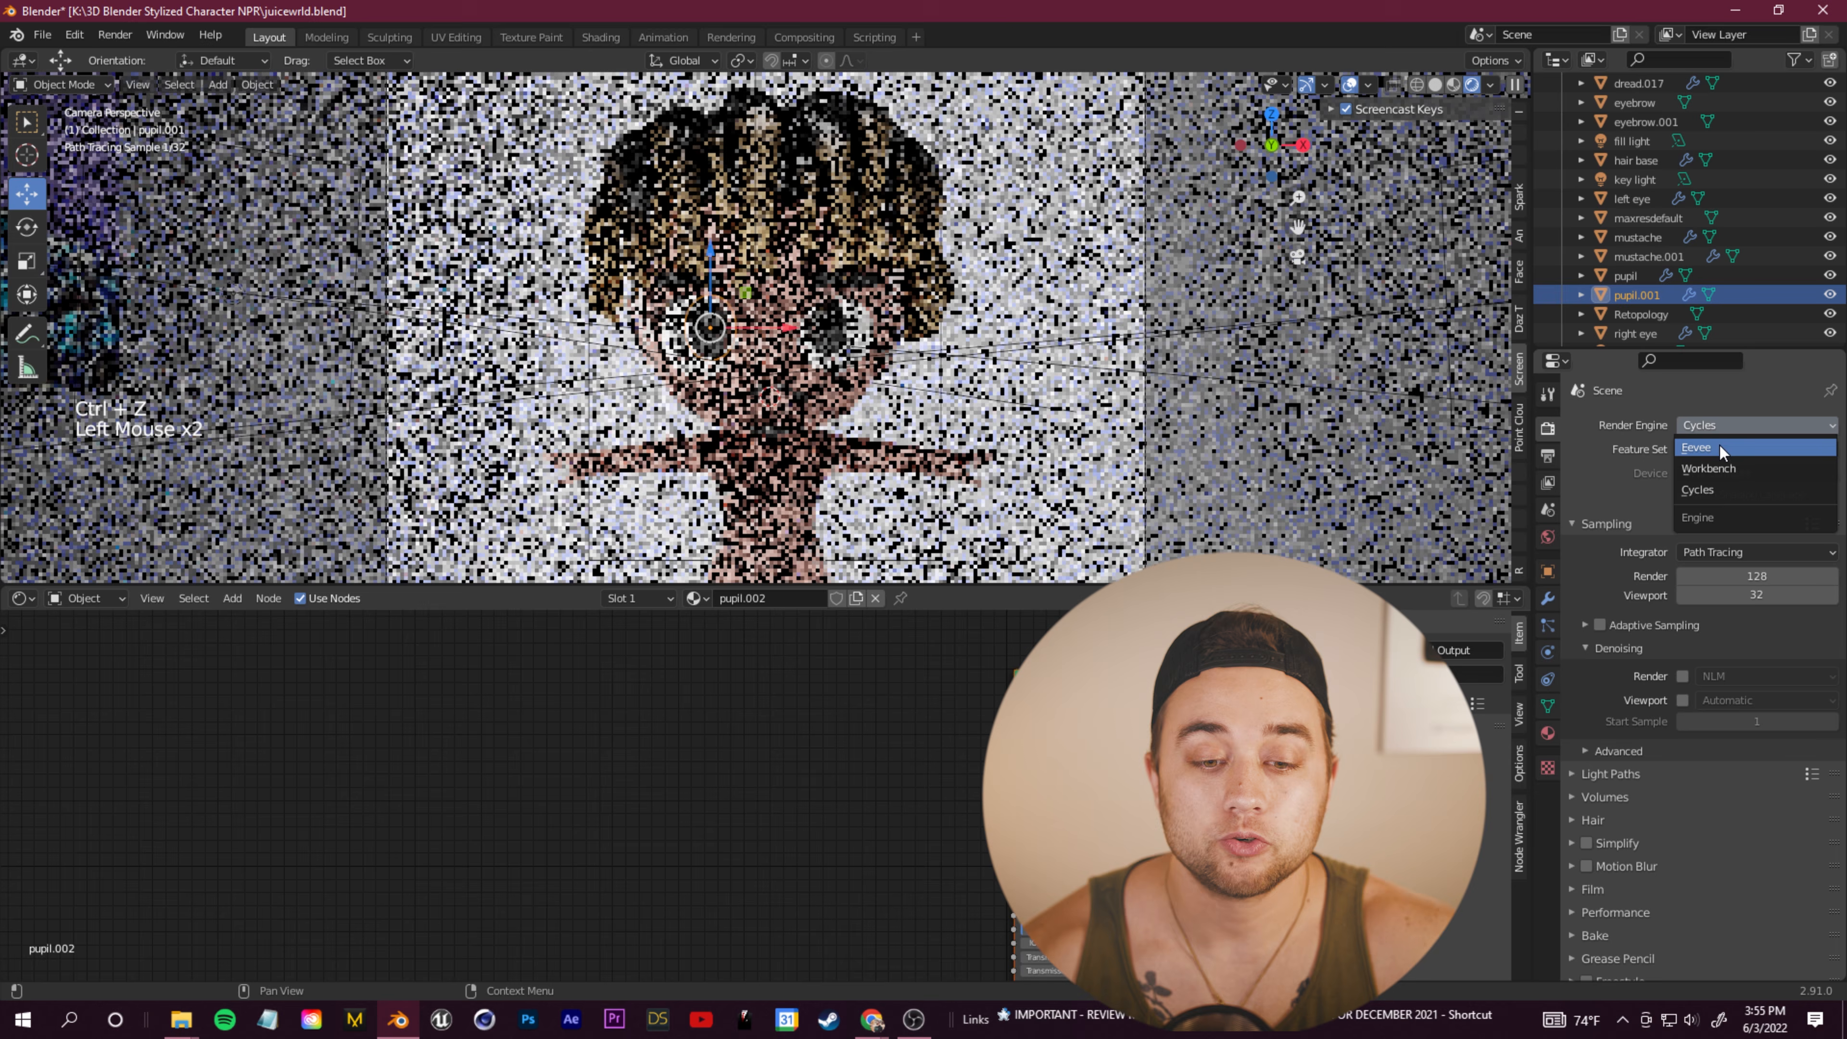
left_click(1720, 445)
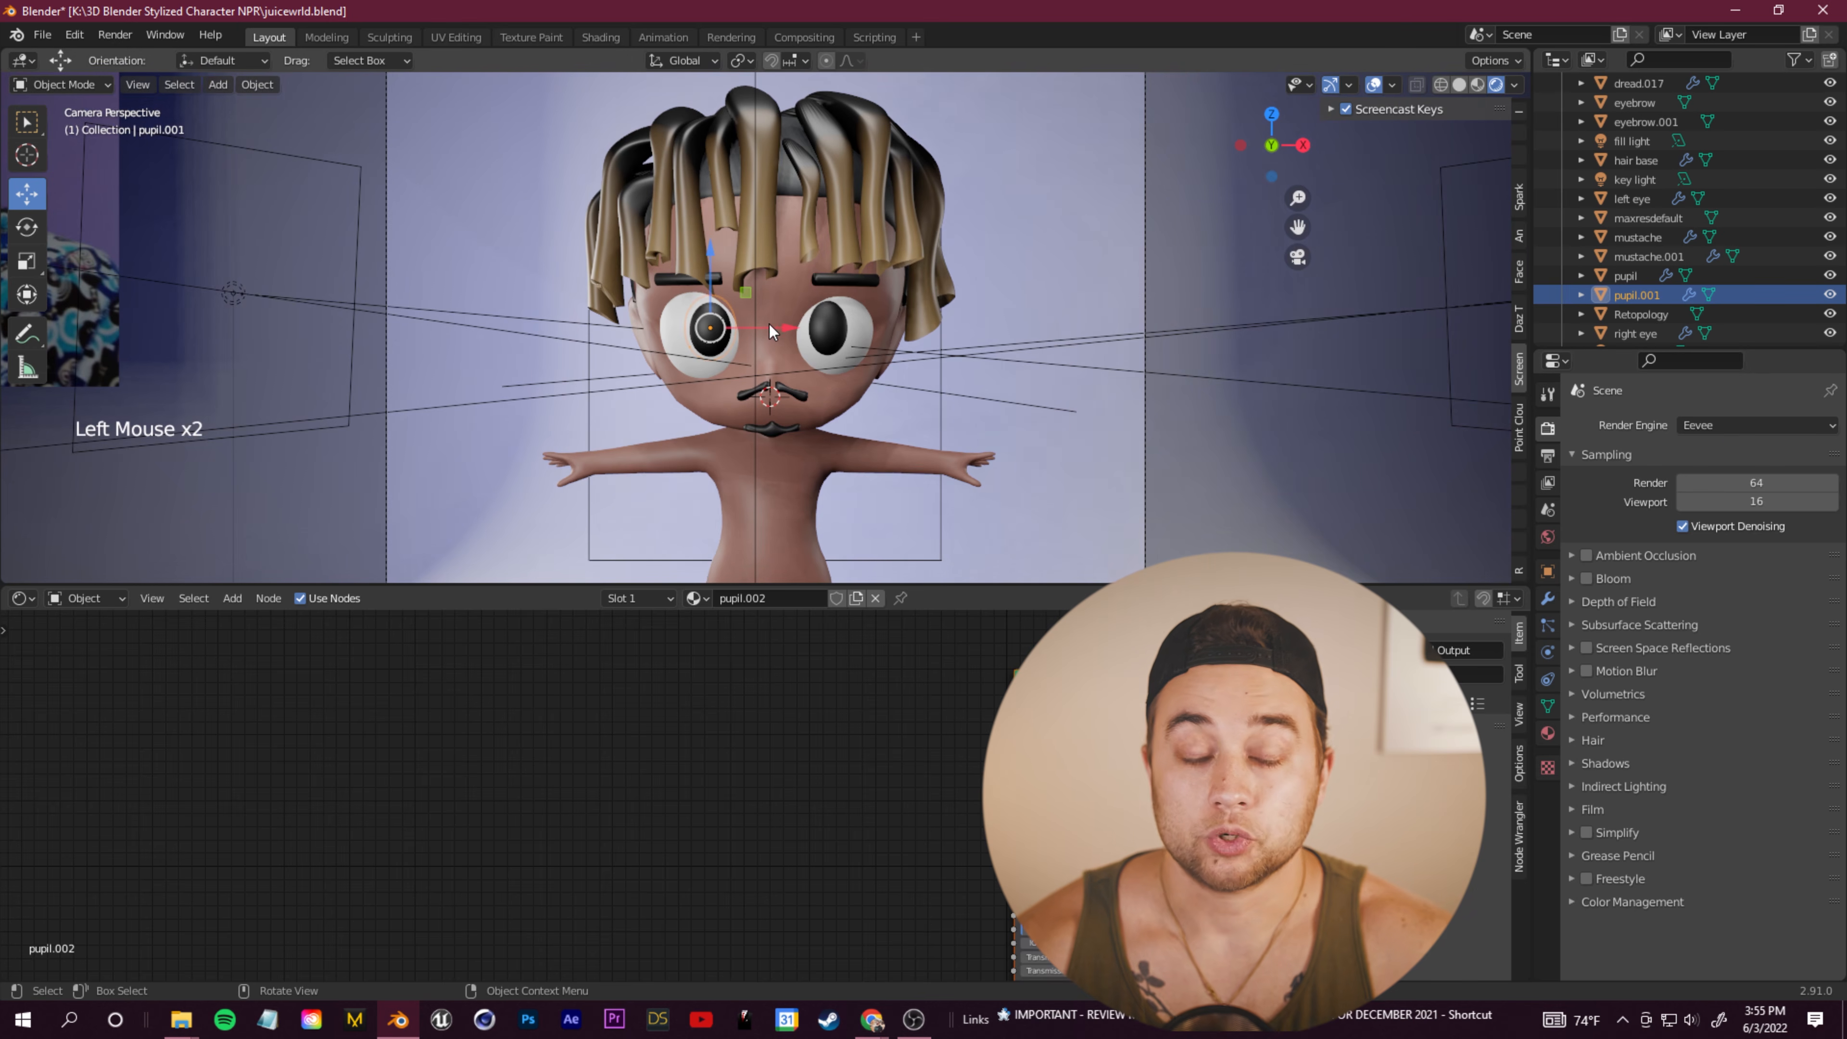
left_click_drag(771, 323, 709, 325)
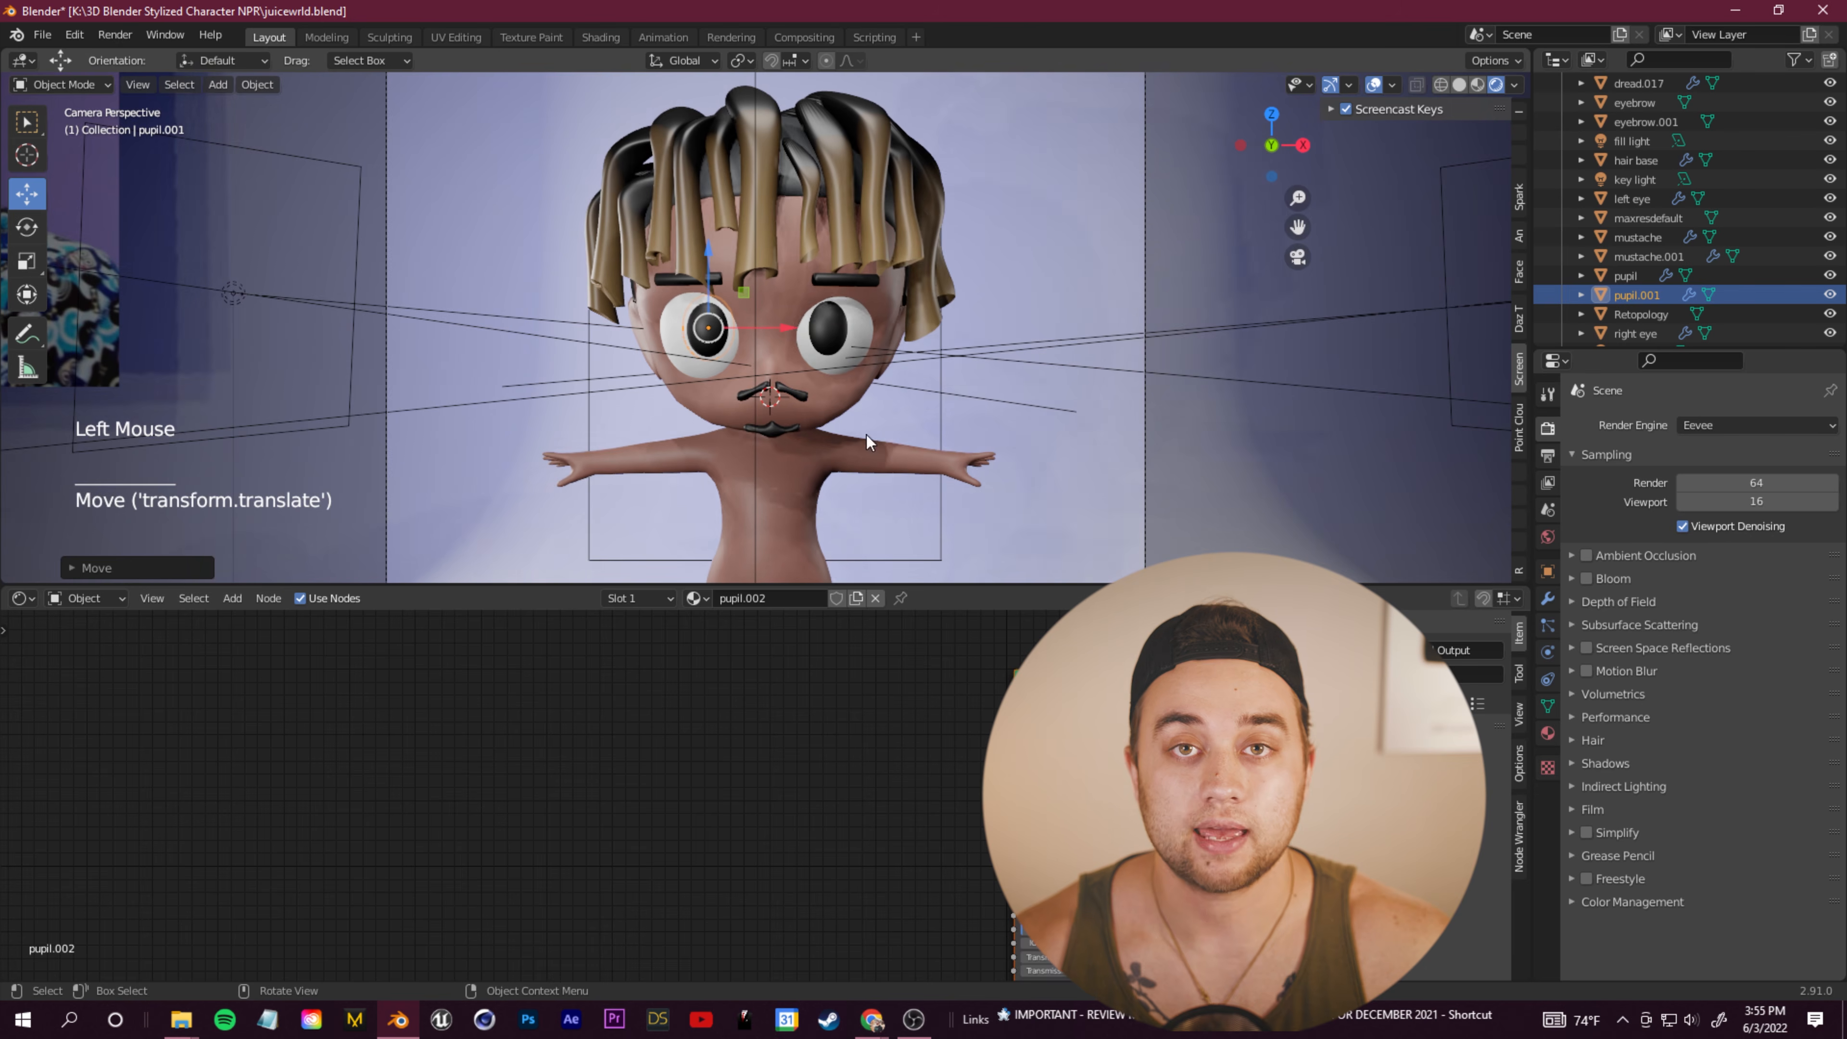
left_click(775, 365)
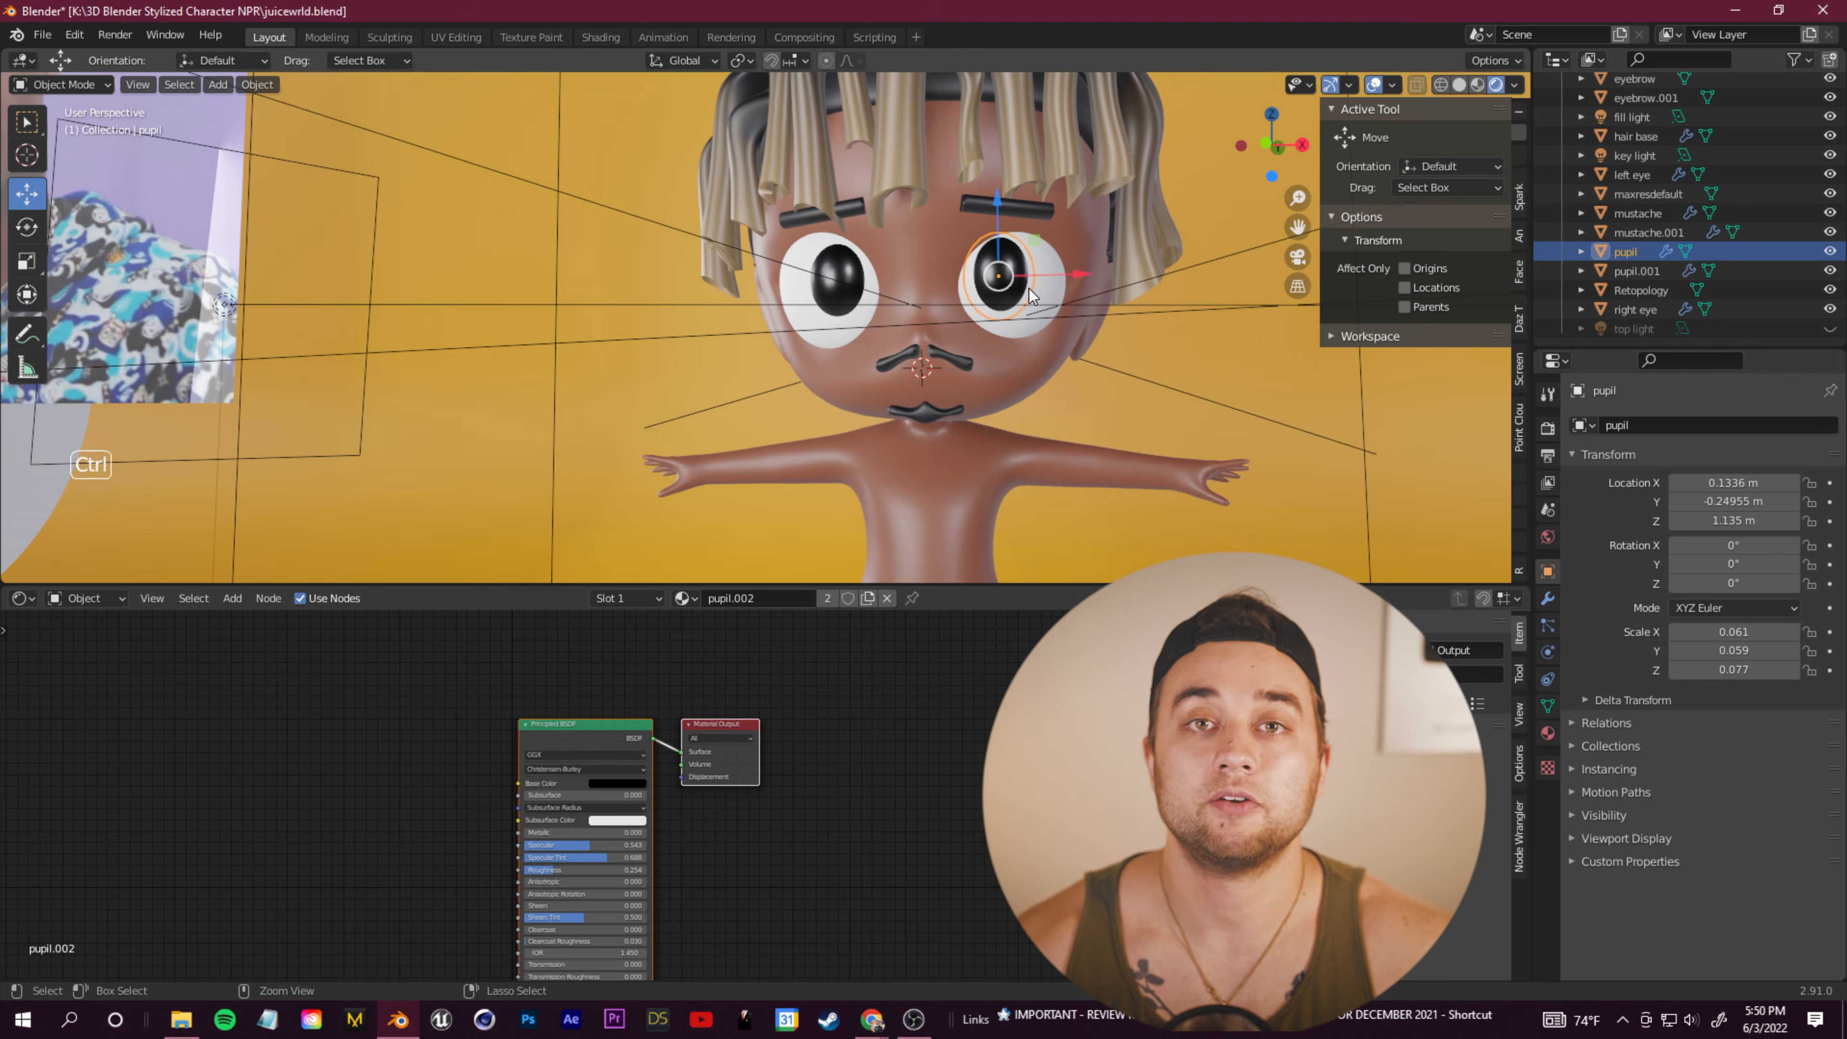
Step: Duplicate the pupil object, move the copy slightly in front of the original and scale it down inside the pupil
key("ctrl+c")
key("ctrl+v")
middle_click_drag(1029, 289, 1147, 272)
left_click_drag(1120, 256, 1094, 264)
key("s")
left_click(1084, 268)
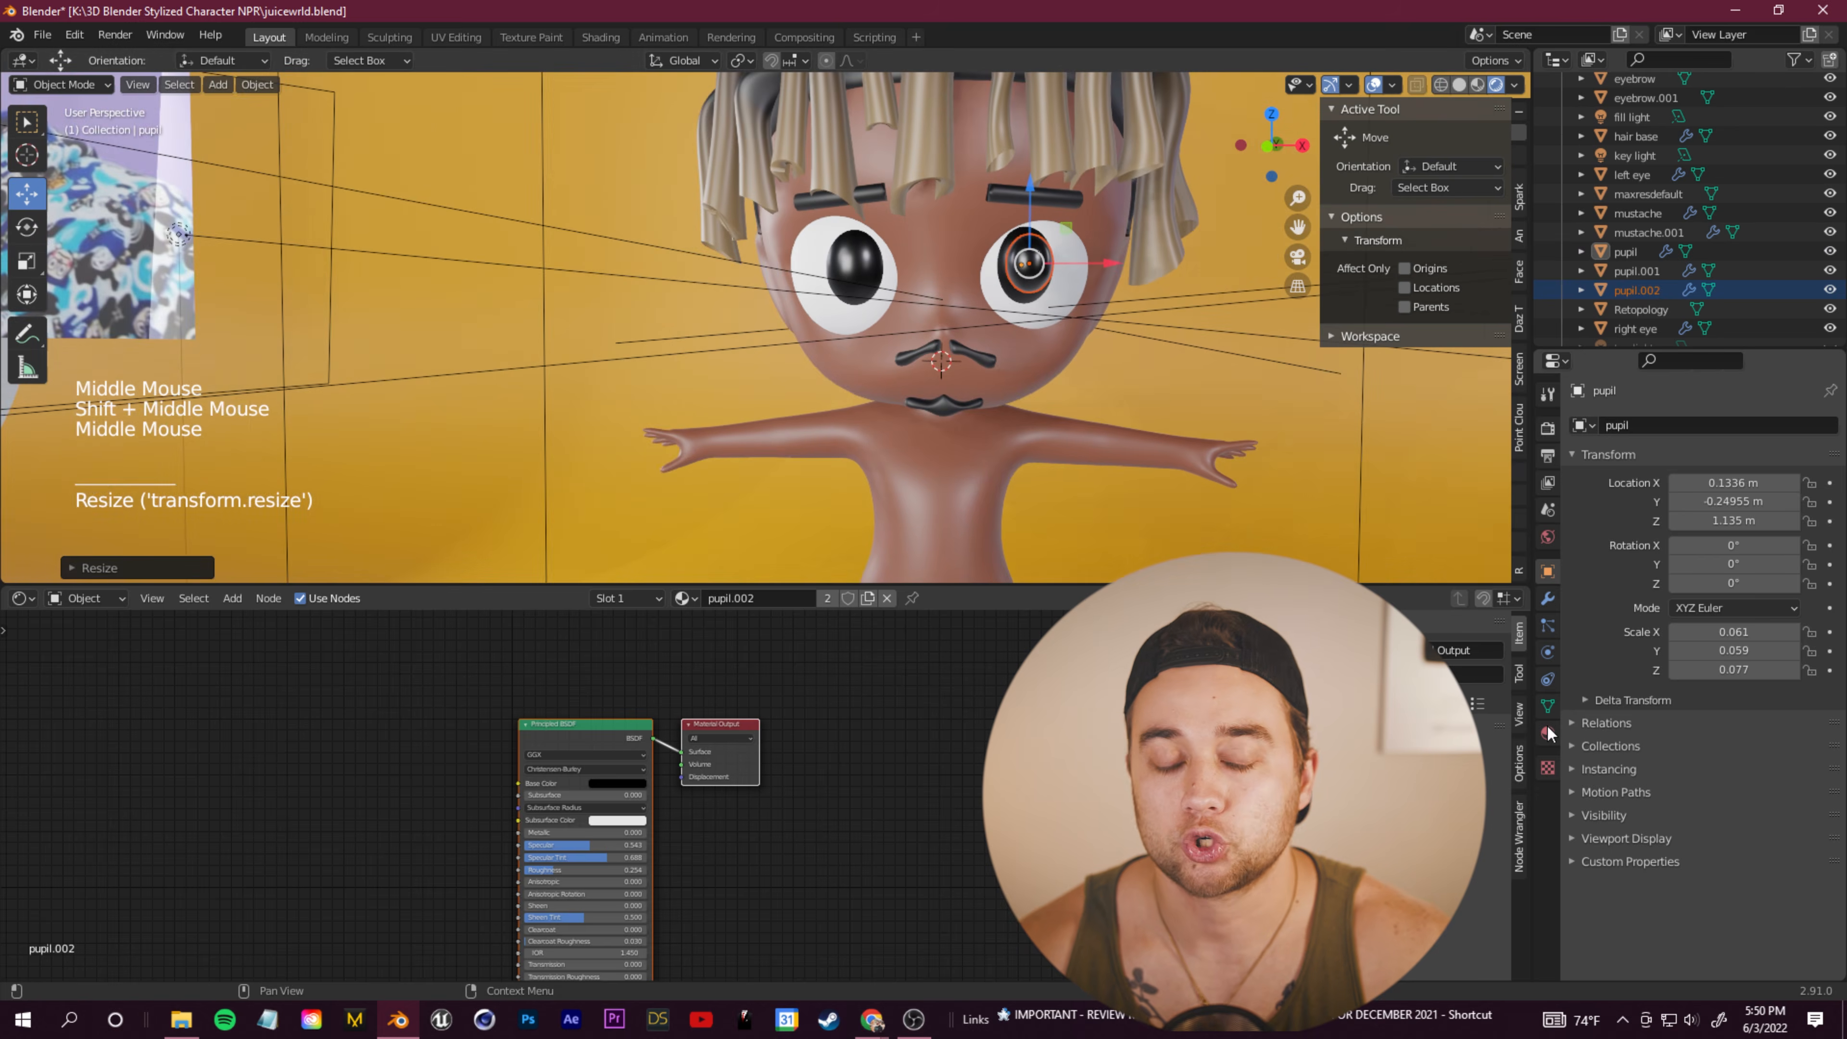
Step: Create an eye glint material with a white base color for the small pupil copy and remove its pupil.002 material slot
left_click(1548, 734)
left_click(1829, 425)
left_click(1666, 567)
double_click(1634, 449)
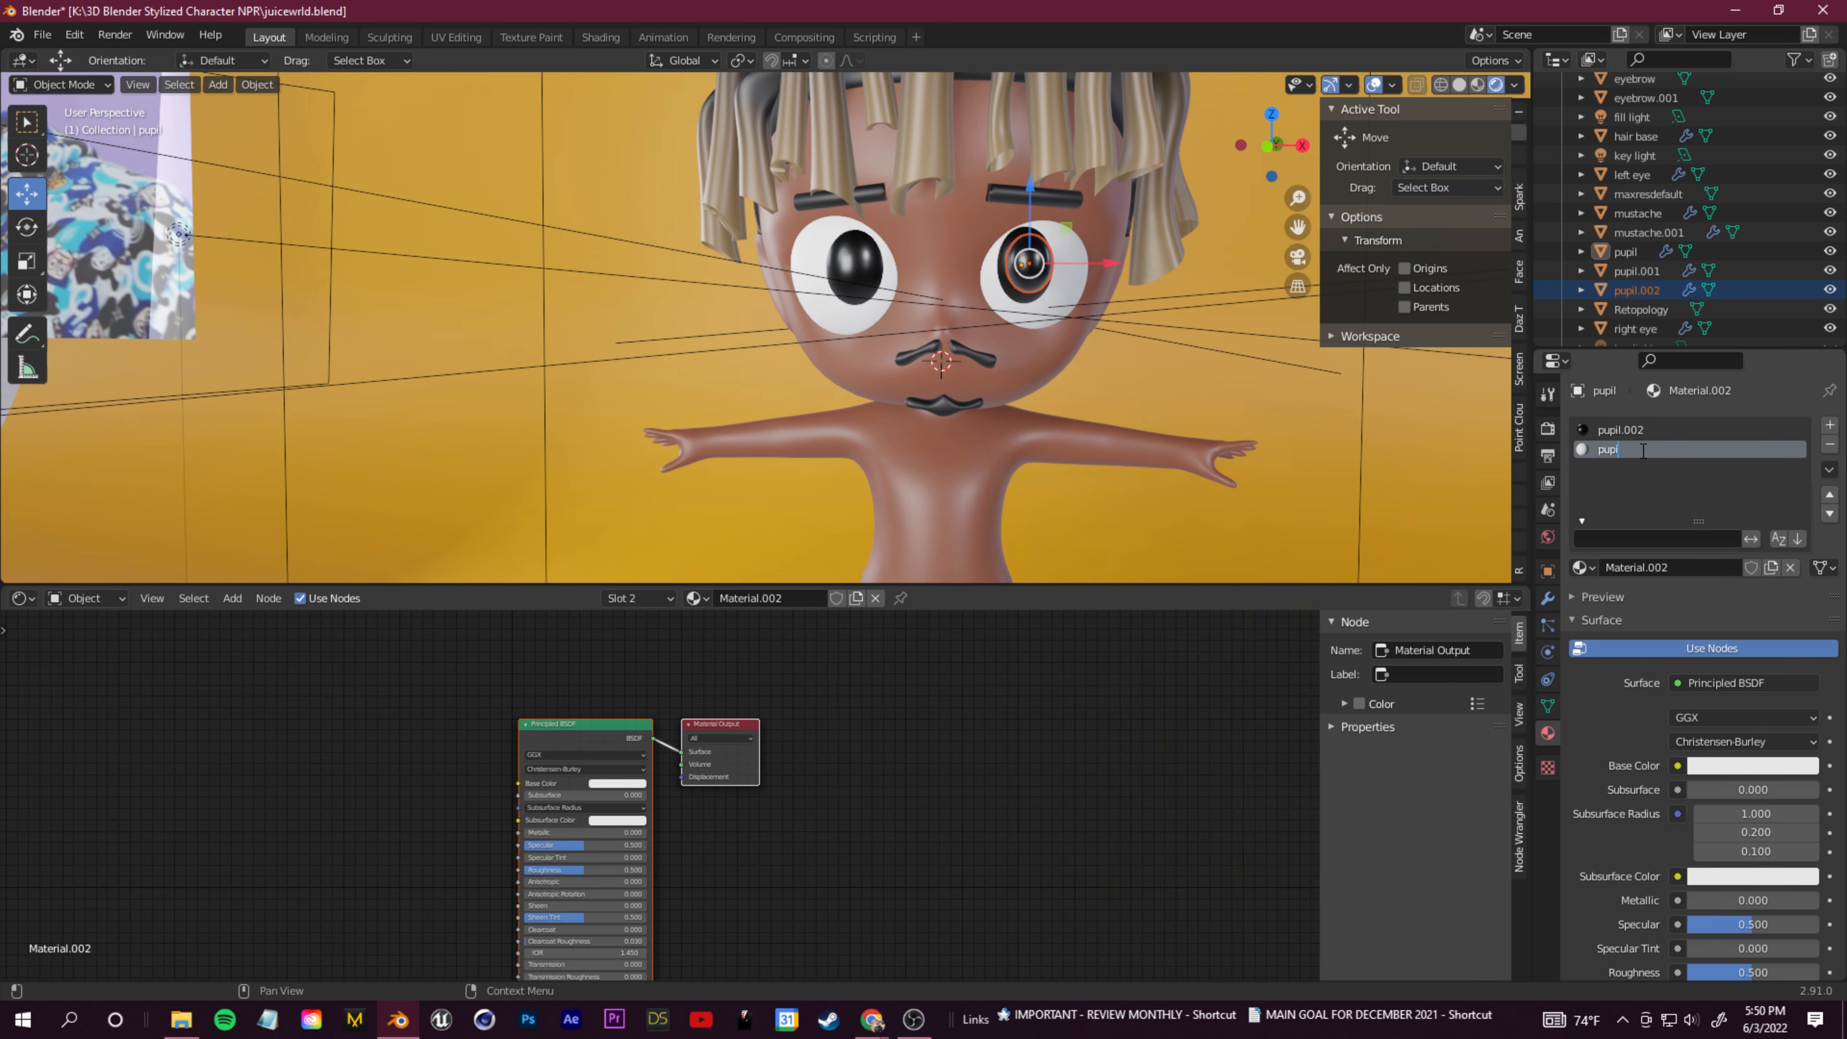
key("Return")
left_click(1620, 430)
left_click(1829, 444)
left_click(1625, 430)
left_click(1746, 728)
left_click_drag(1802, 481, 1802, 444)
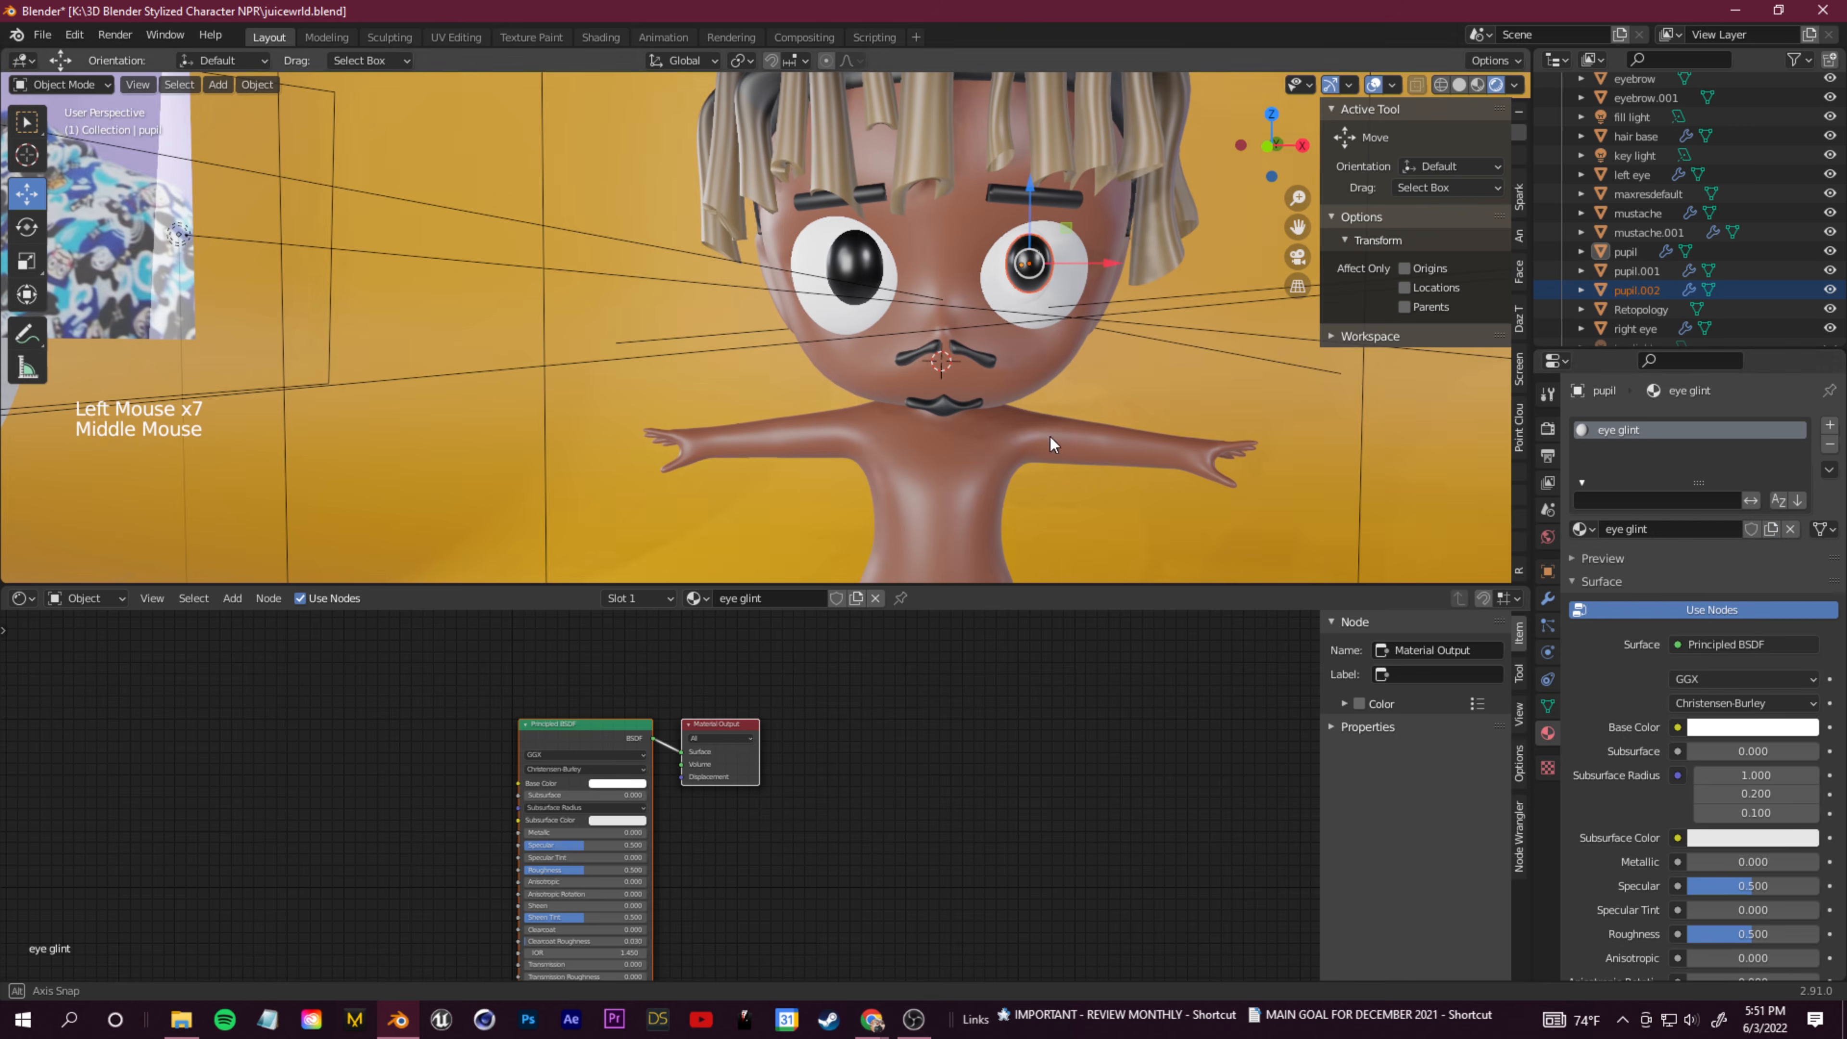
Step: Move the pupil copy as a test, and undo that move along with the eye glint material changes
middle_click_drag(1039, 433, 1171, 531)
left_click_drag(1152, 397, 1231, 469)
key("ctrl+z")
scroll(1231, 469, "down", 6)
middle_click_drag(1231, 469, 712, 234)
key("ctrl+z")
key("ctrl+z")
key("ctrl+z")
key("ctrl+z")
key("ctrl+z")
key("ctrl+z")
key("ctrl+z")
key("ctrl+z")
key("ctrl+z")
key("ctrl+z")
key("ctrl+z")
key("ctrl+shift+z")
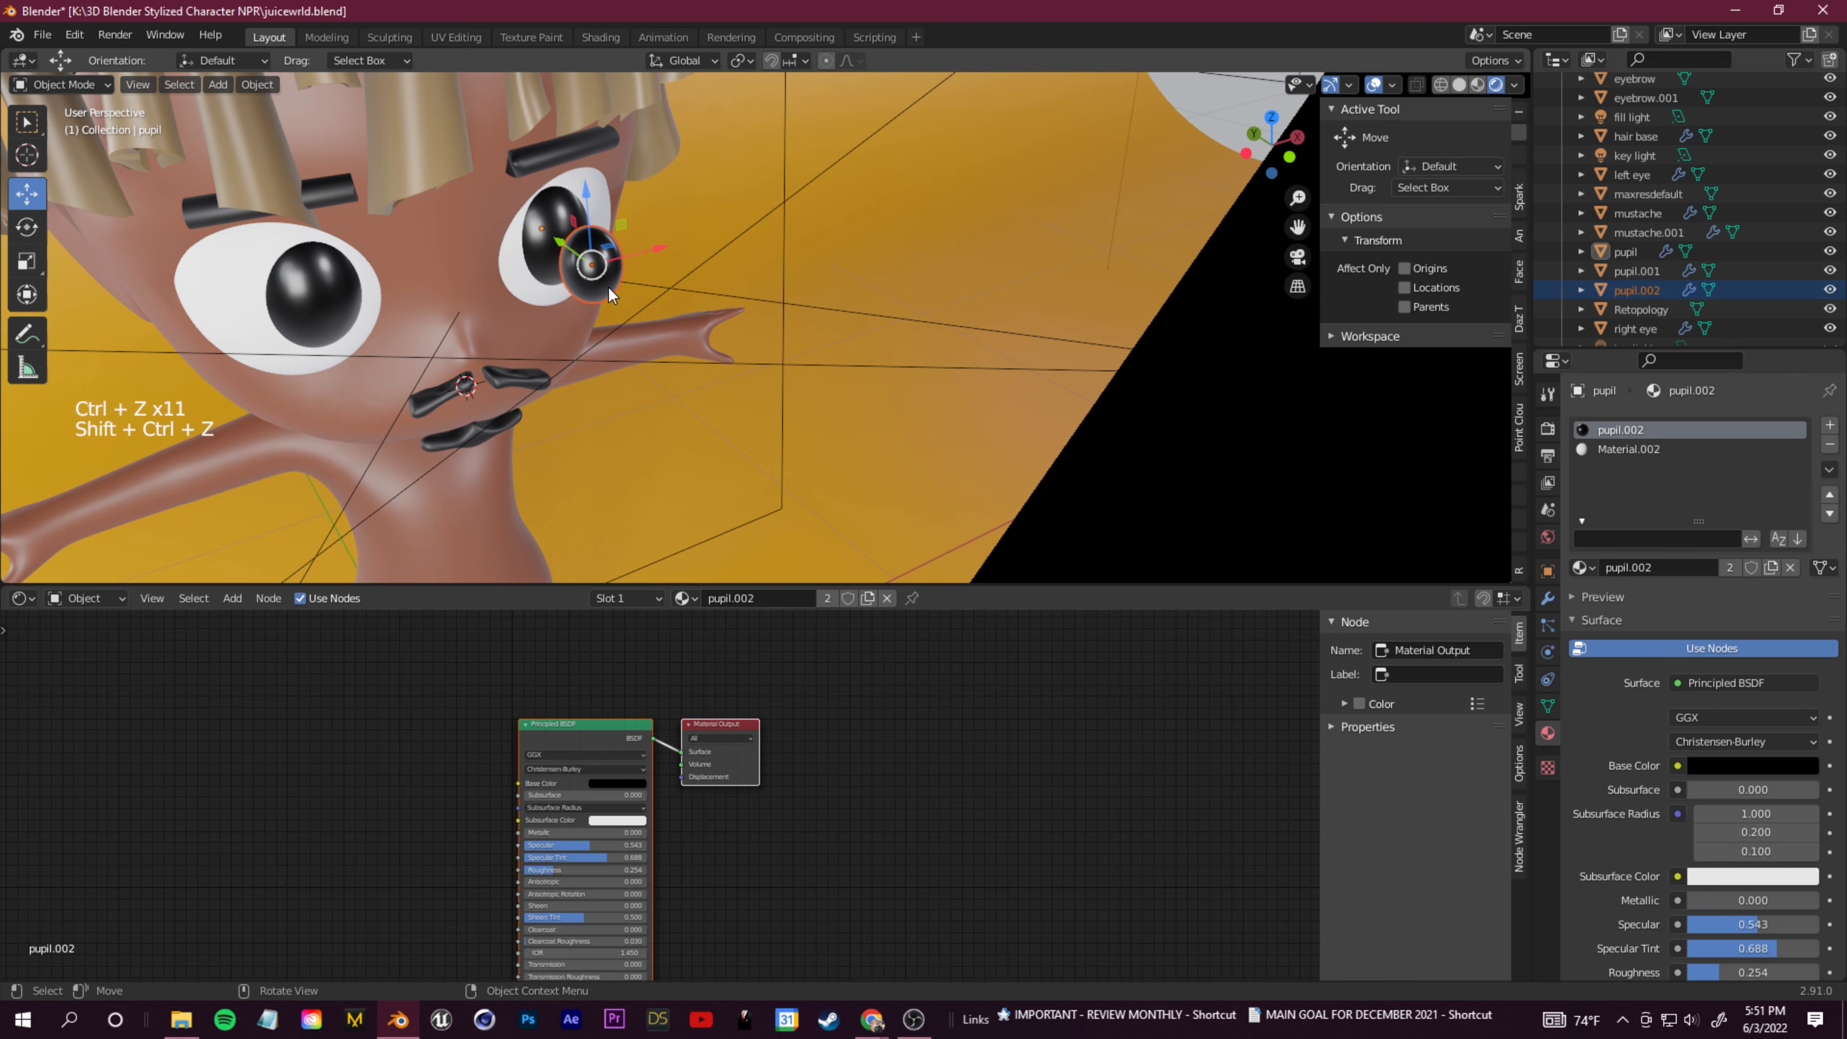
Step: Select the small front pupil copy and add a new material in an extra slot
left_click(591, 264)
left_click(1830, 426)
left_click(1666, 566)
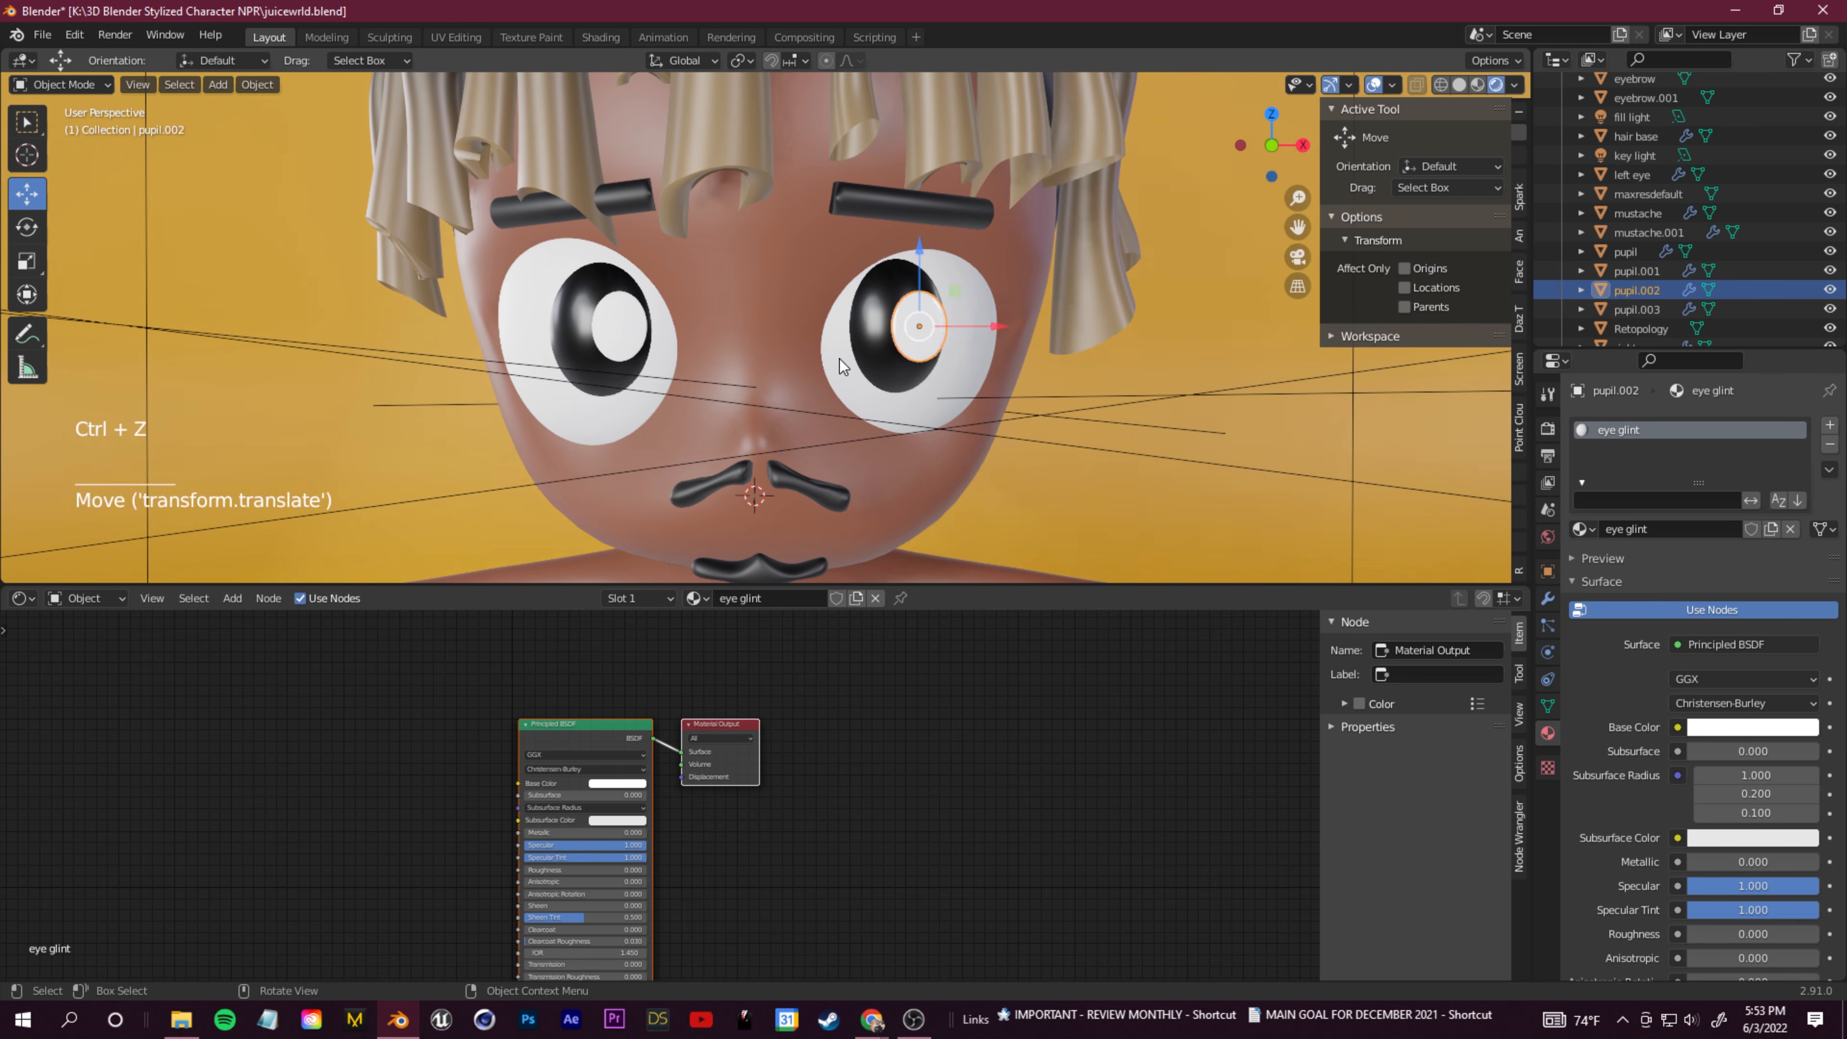
Step: Duplicate the white glint on the character's right eye, scale it down at the pupil's upper outer edge, and paste another copy
left_click(611, 451)
key("ctrl+c")
key("ctrl+v")
key("s")
key("g")
left_click(575, 300)
key("ctrl+c")
key("ctrl+v")
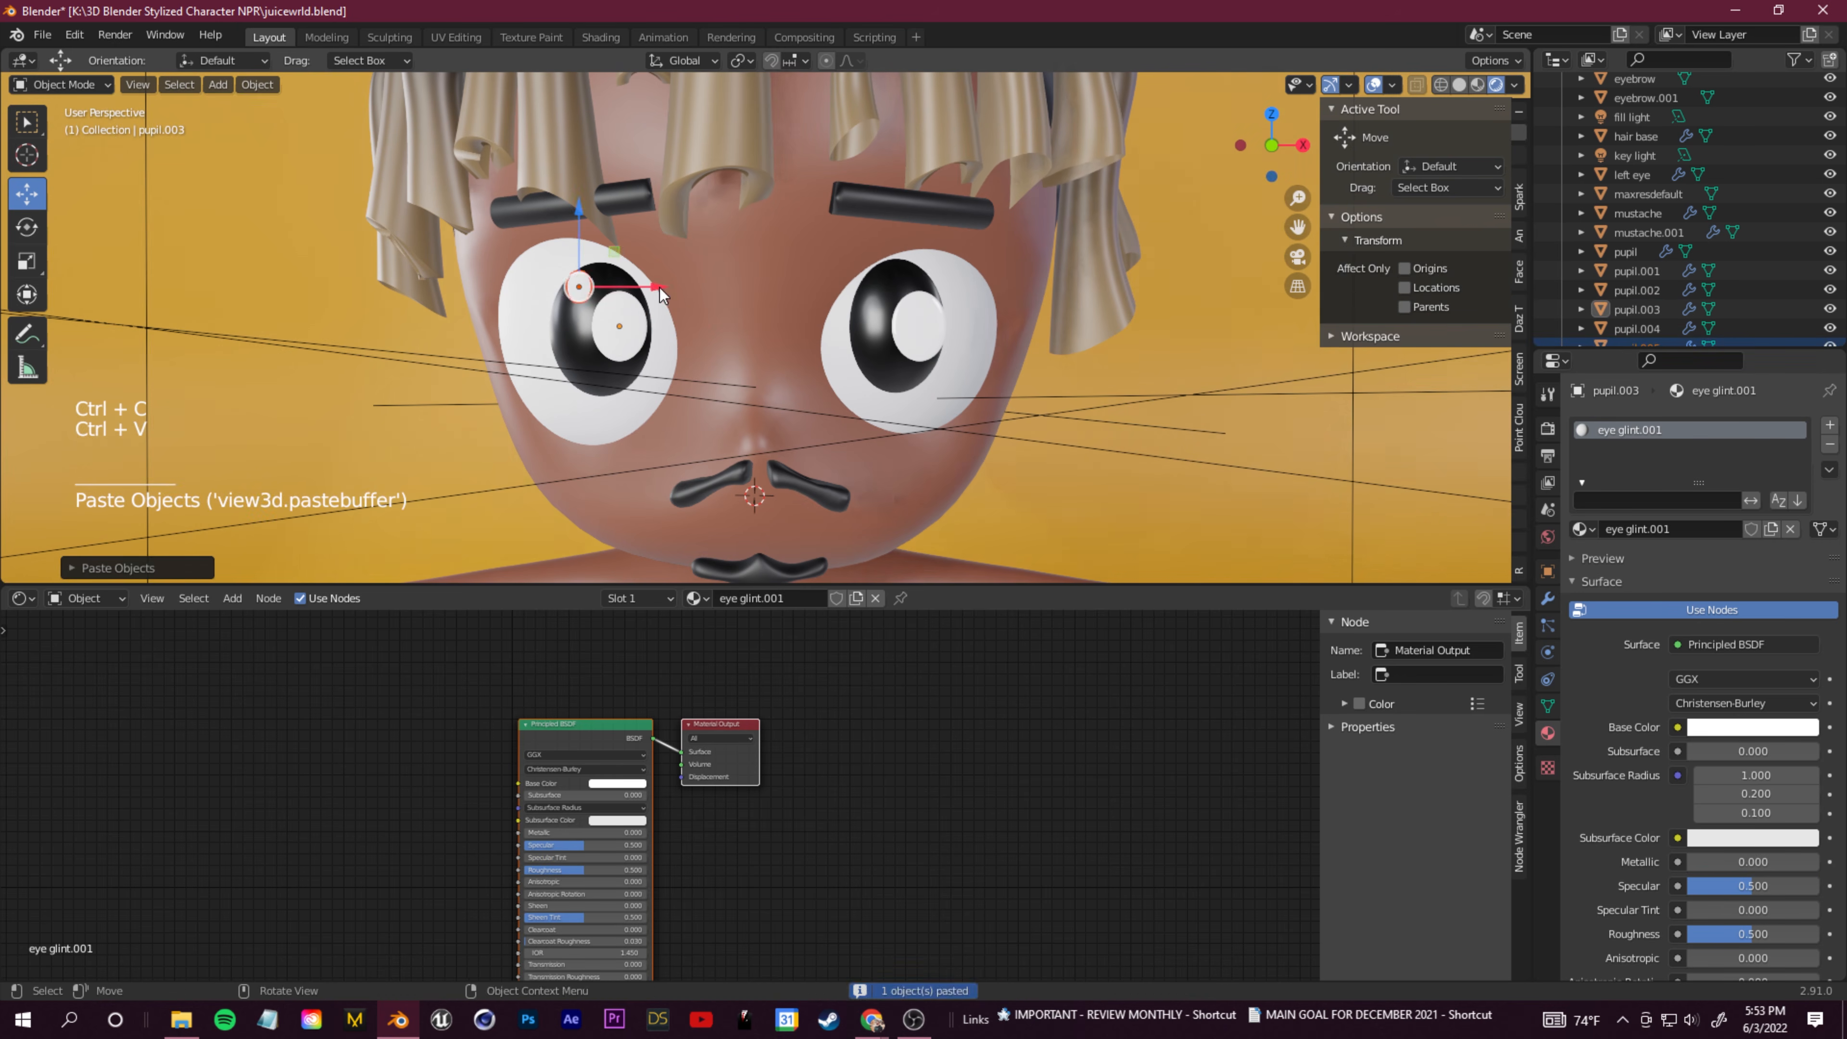
scroll(1151, 435, "down", 4)
scroll(1151, 435, "up", 2)
left_click(1151, 435)
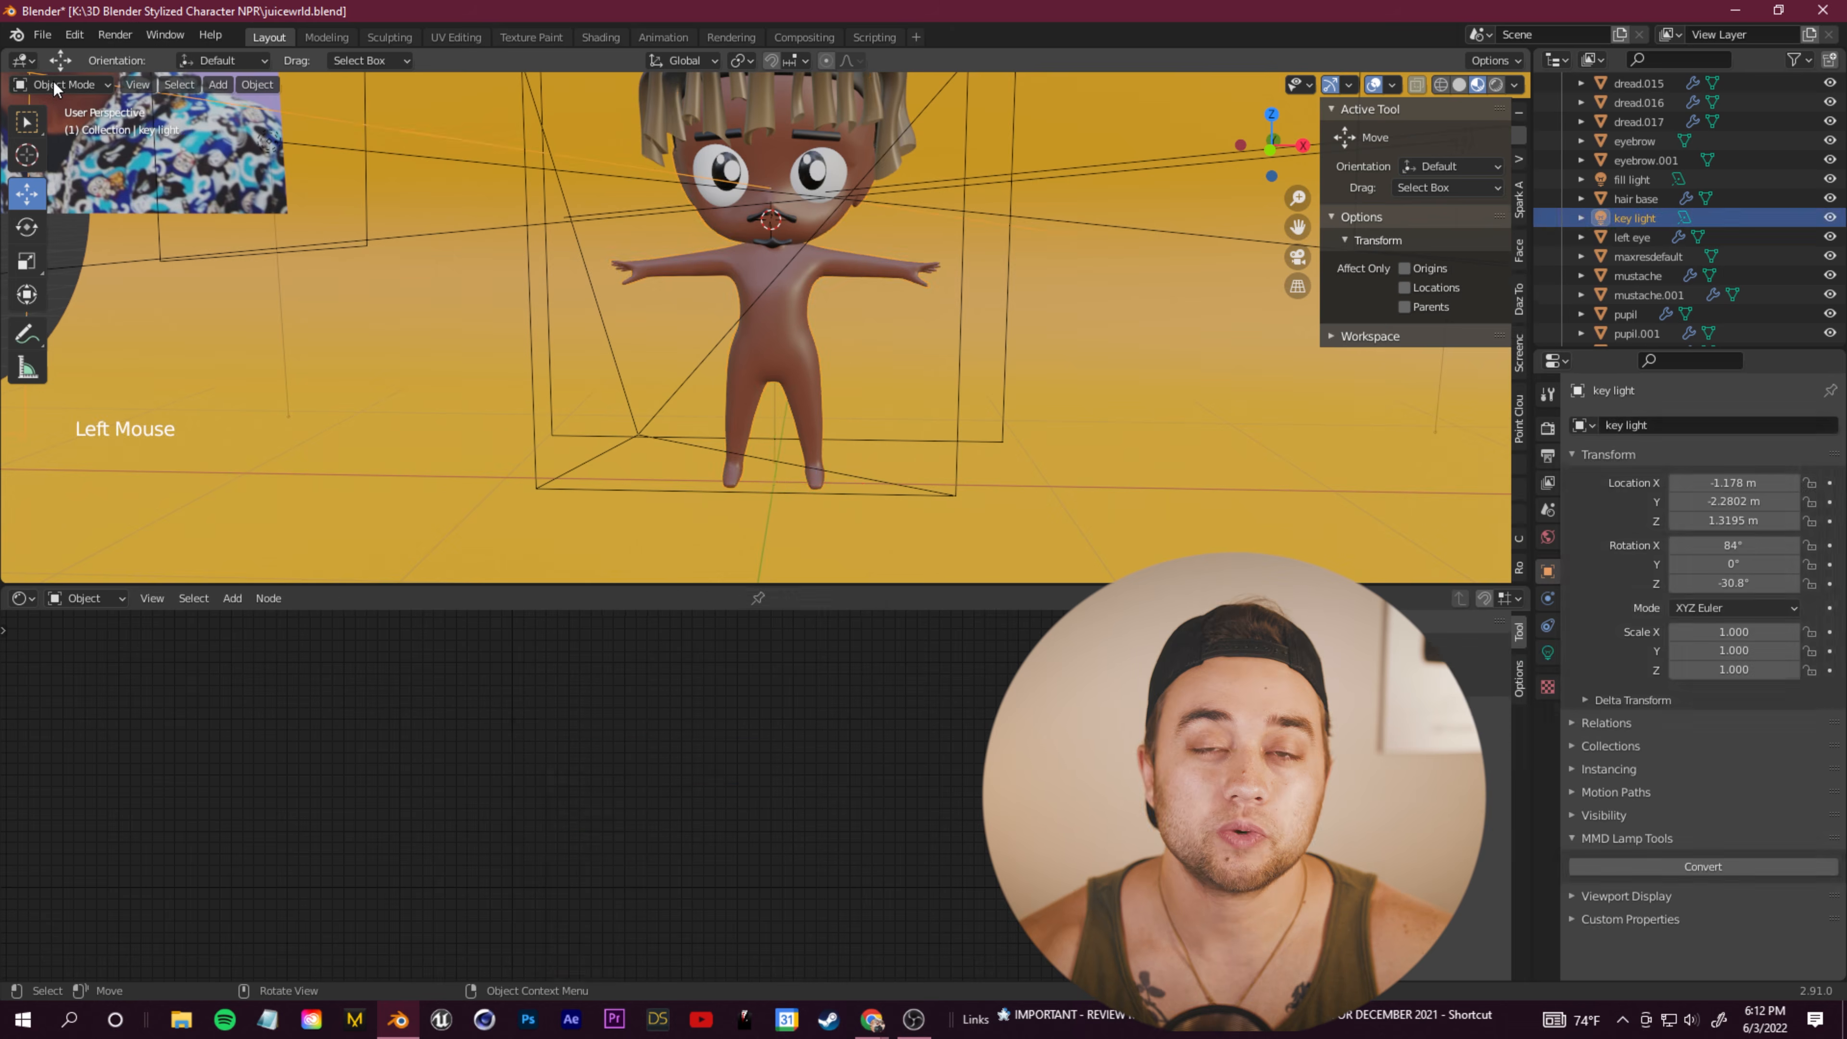
Step: Select the Retopology body mesh and switch it to Edit Mode
left_click(395, 187)
left_click(785, 329)
left_click(628, 252)
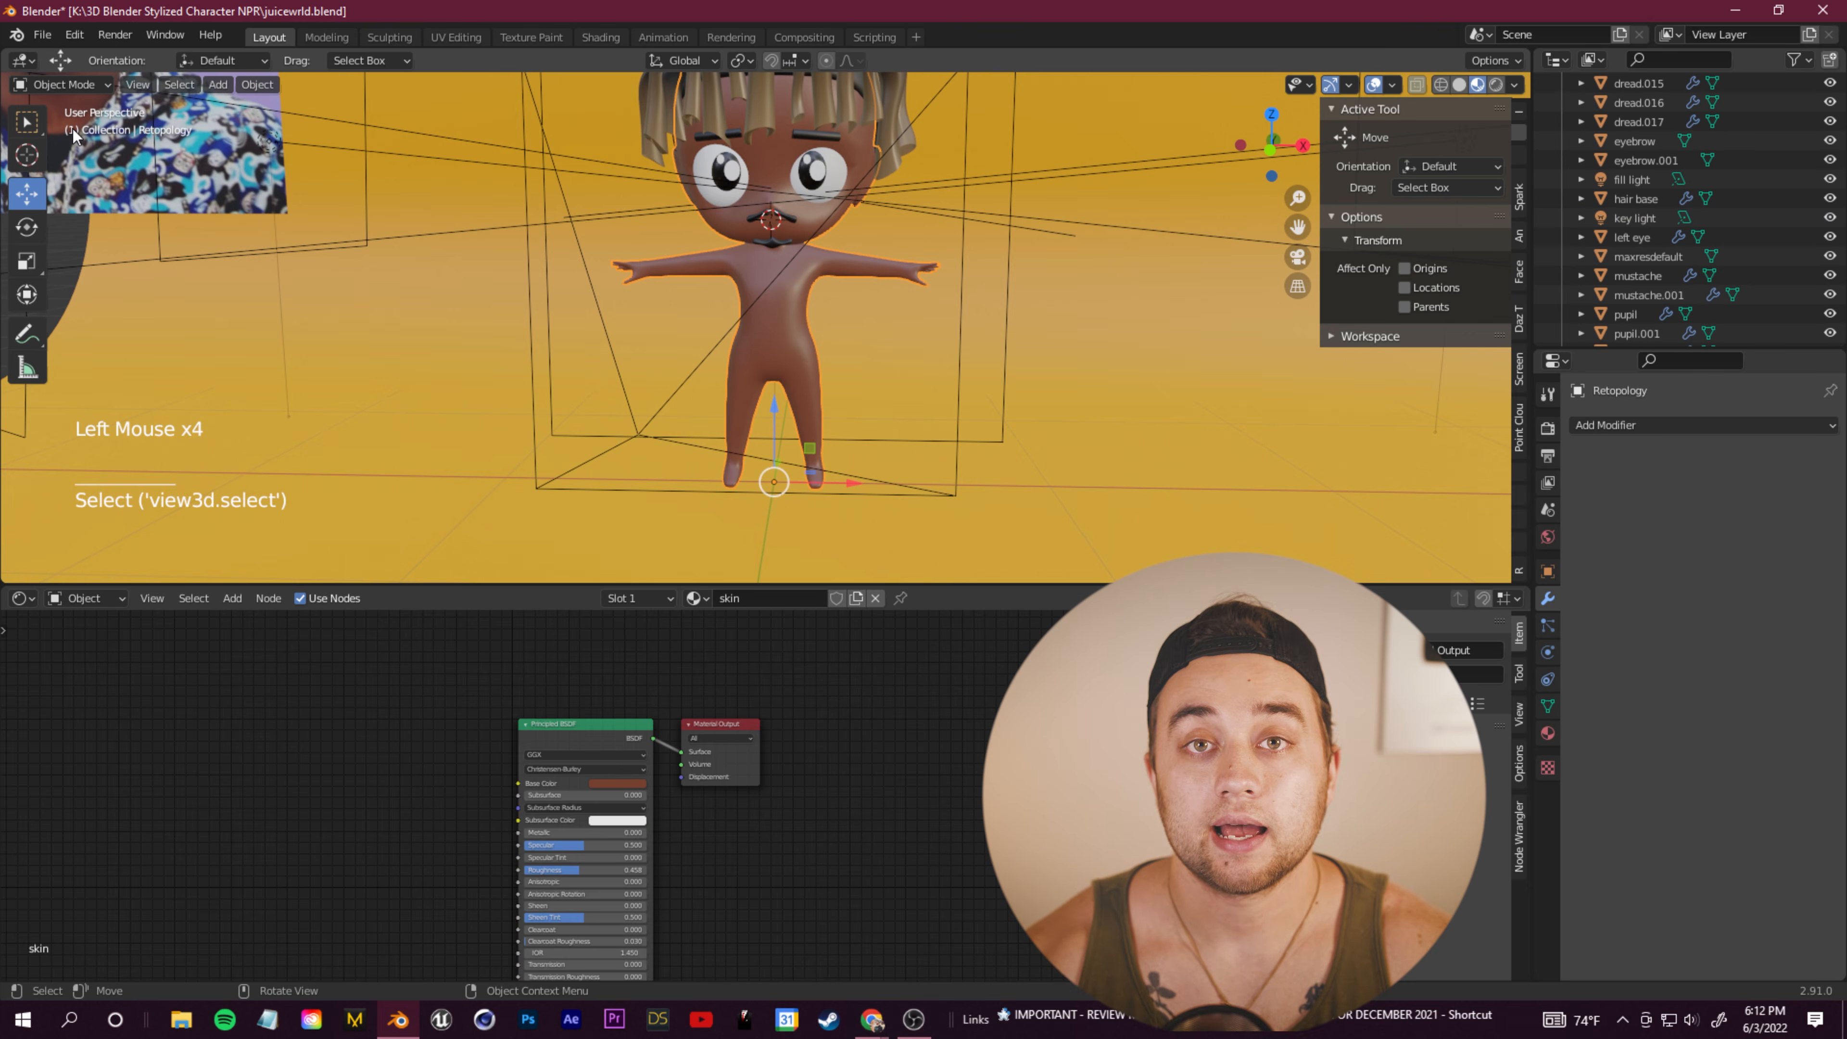
left_click(91, 104)
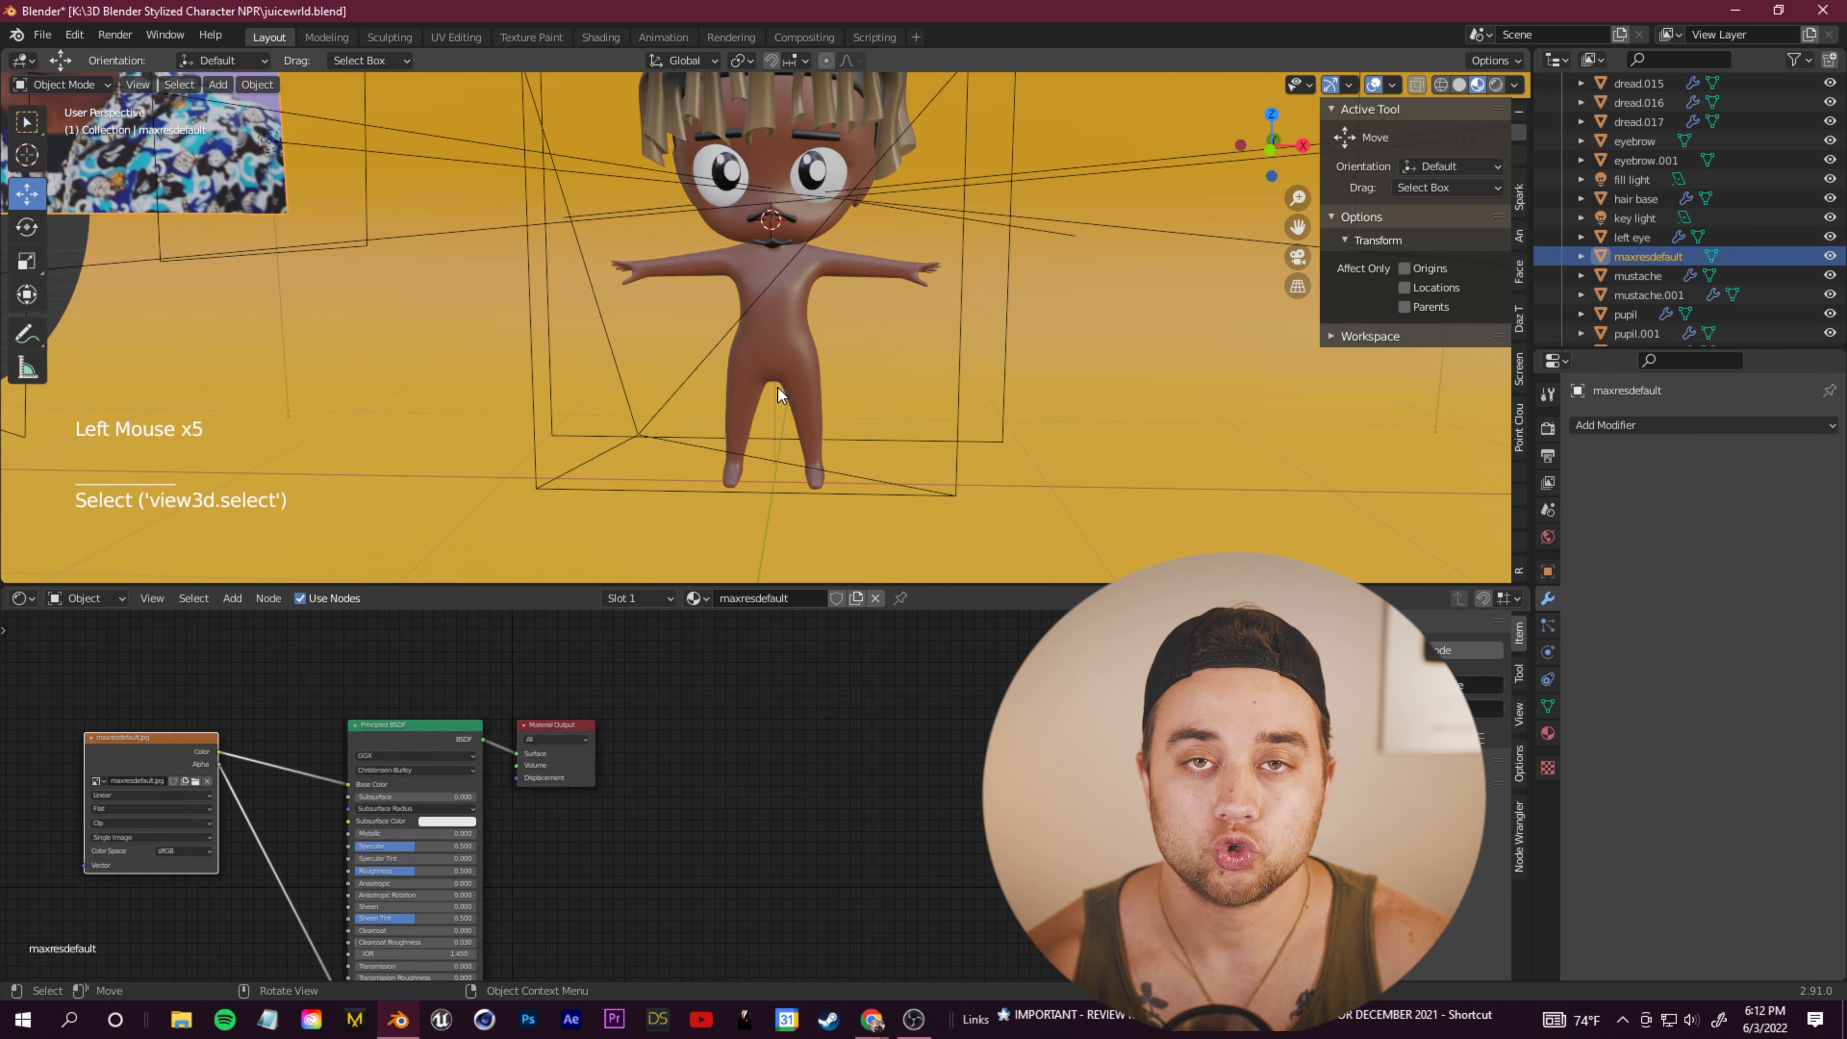
left_click(738, 373)
left_click(86, 87)
left_click(69, 121)
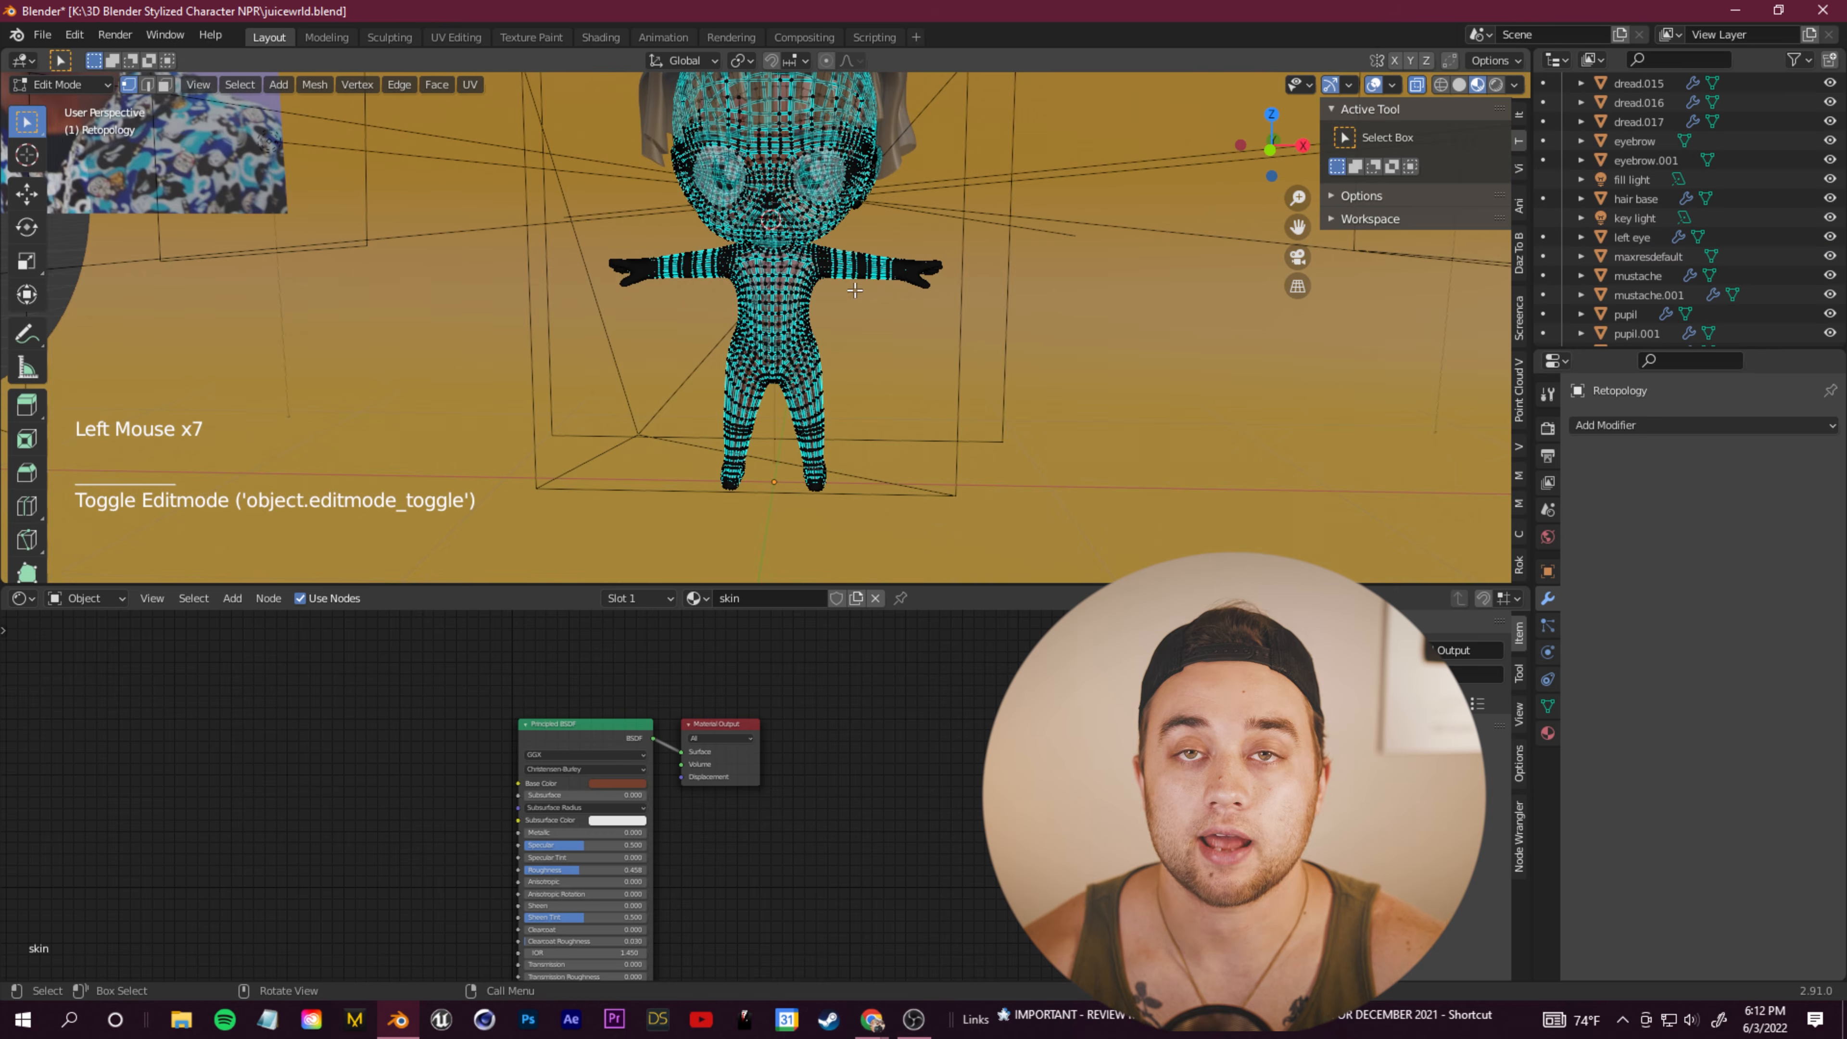
Step: Toggle X-ray off and on again over the body mesh, leaving it enabled for selecting through
scroll(1128, 203, "up", 2)
left_click(1418, 86)
left_click(1419, 85)
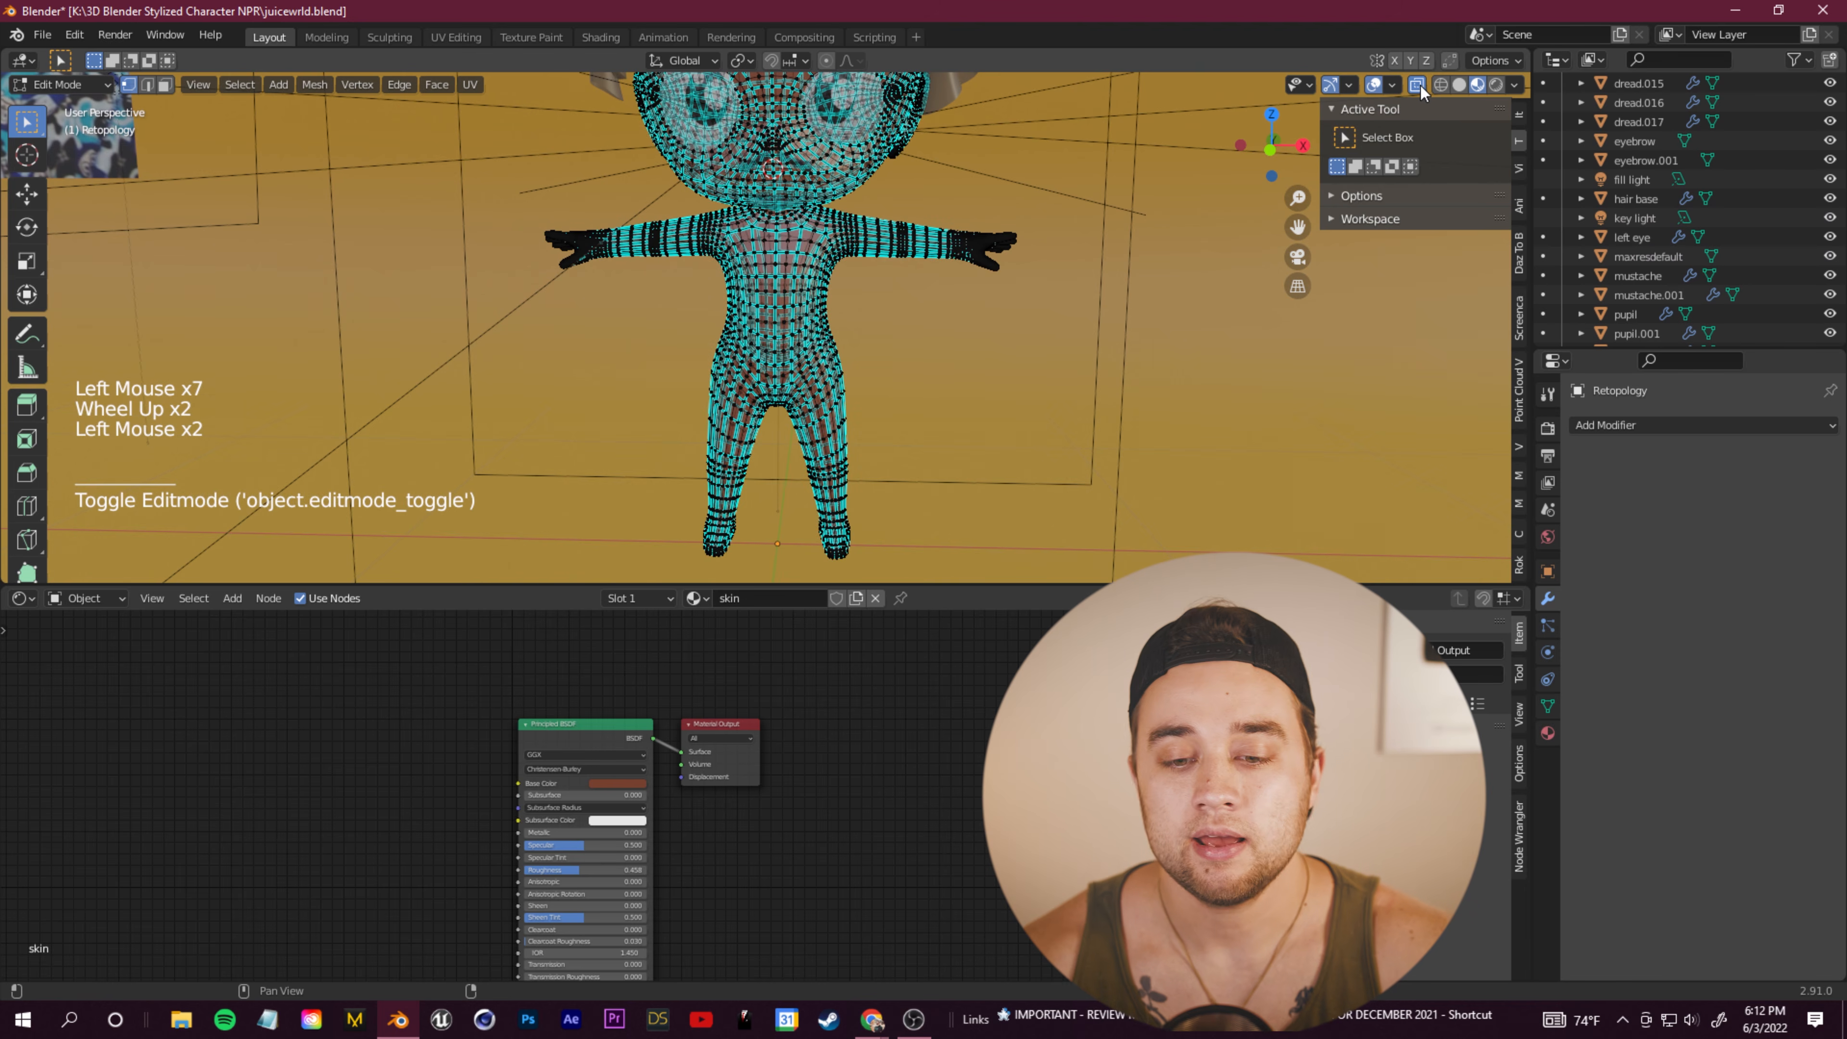
left_click(1420, 85)
left_click(1420, 85)
Step: Box-select the vertices of the character's right arm from just above the wrist toward the shoulder
left_click(686, 249)
scroll(769, 280, "up", 1)
middle_click_drag(769, 280, 364, 219)
left_click(85, 233)
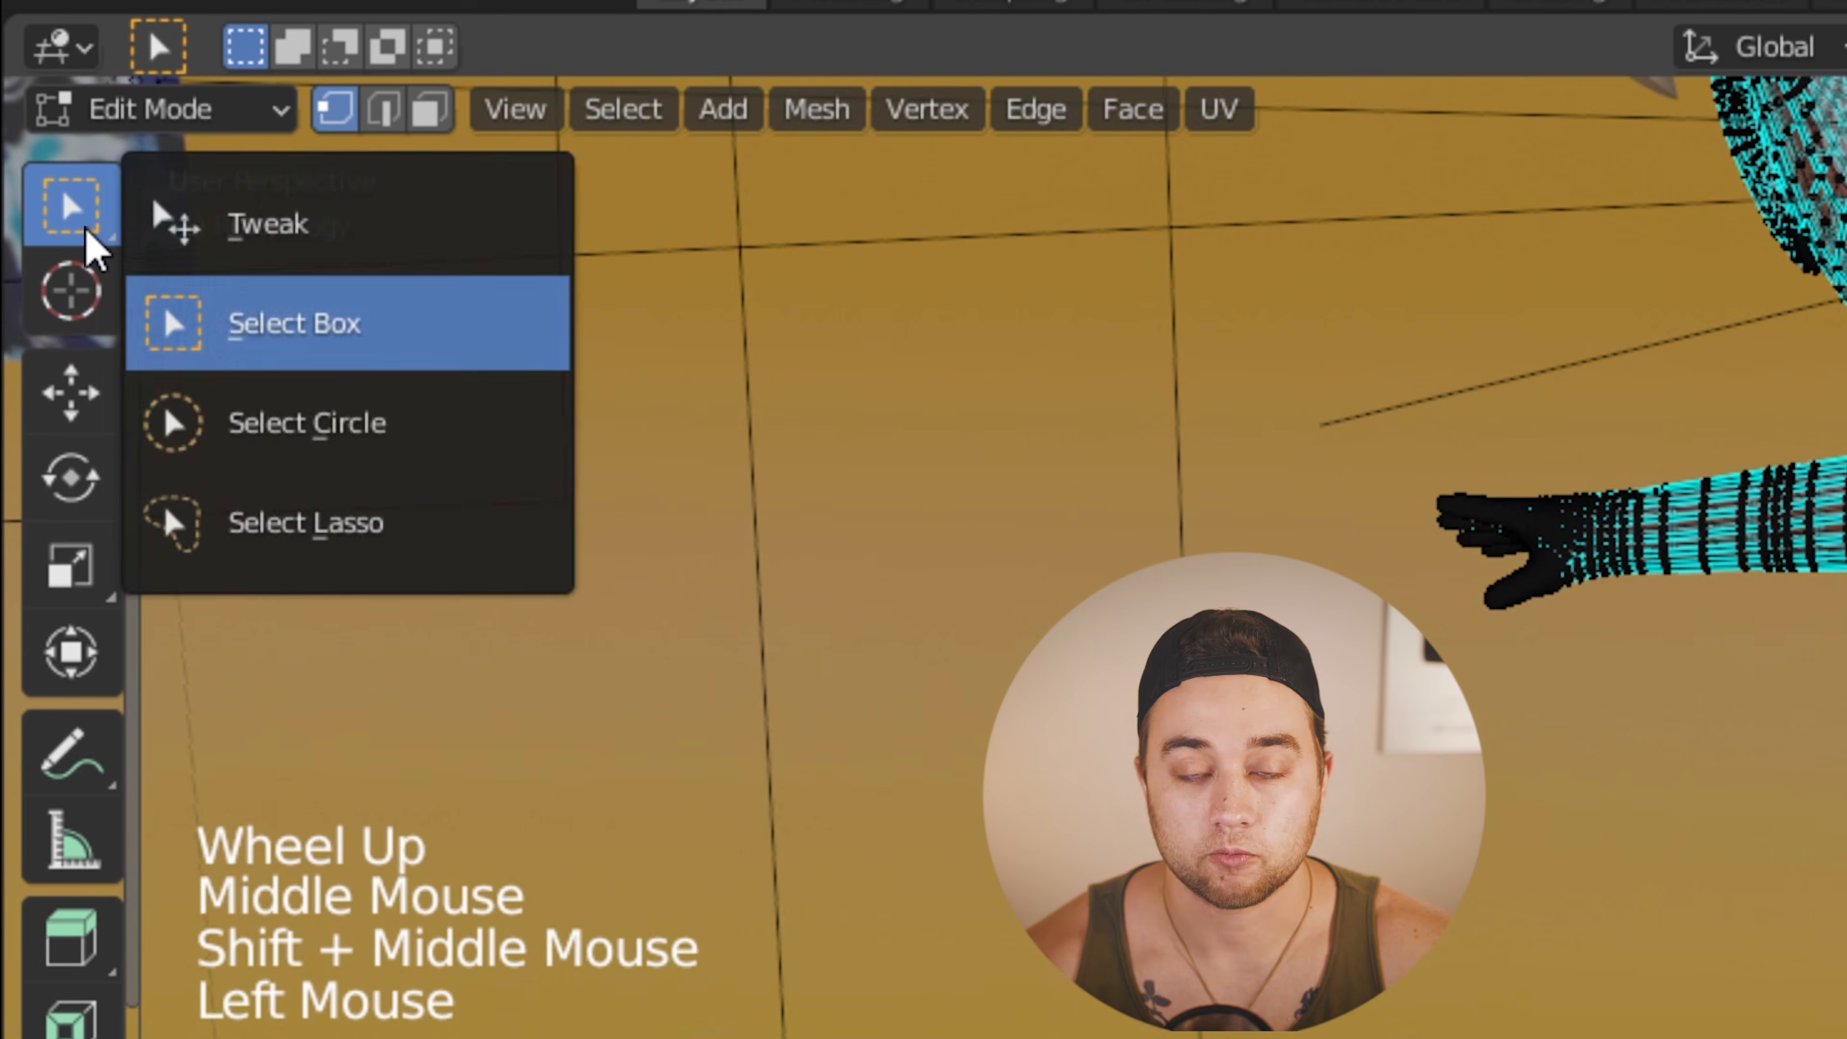
scroll(1814, 772, "up", 3)
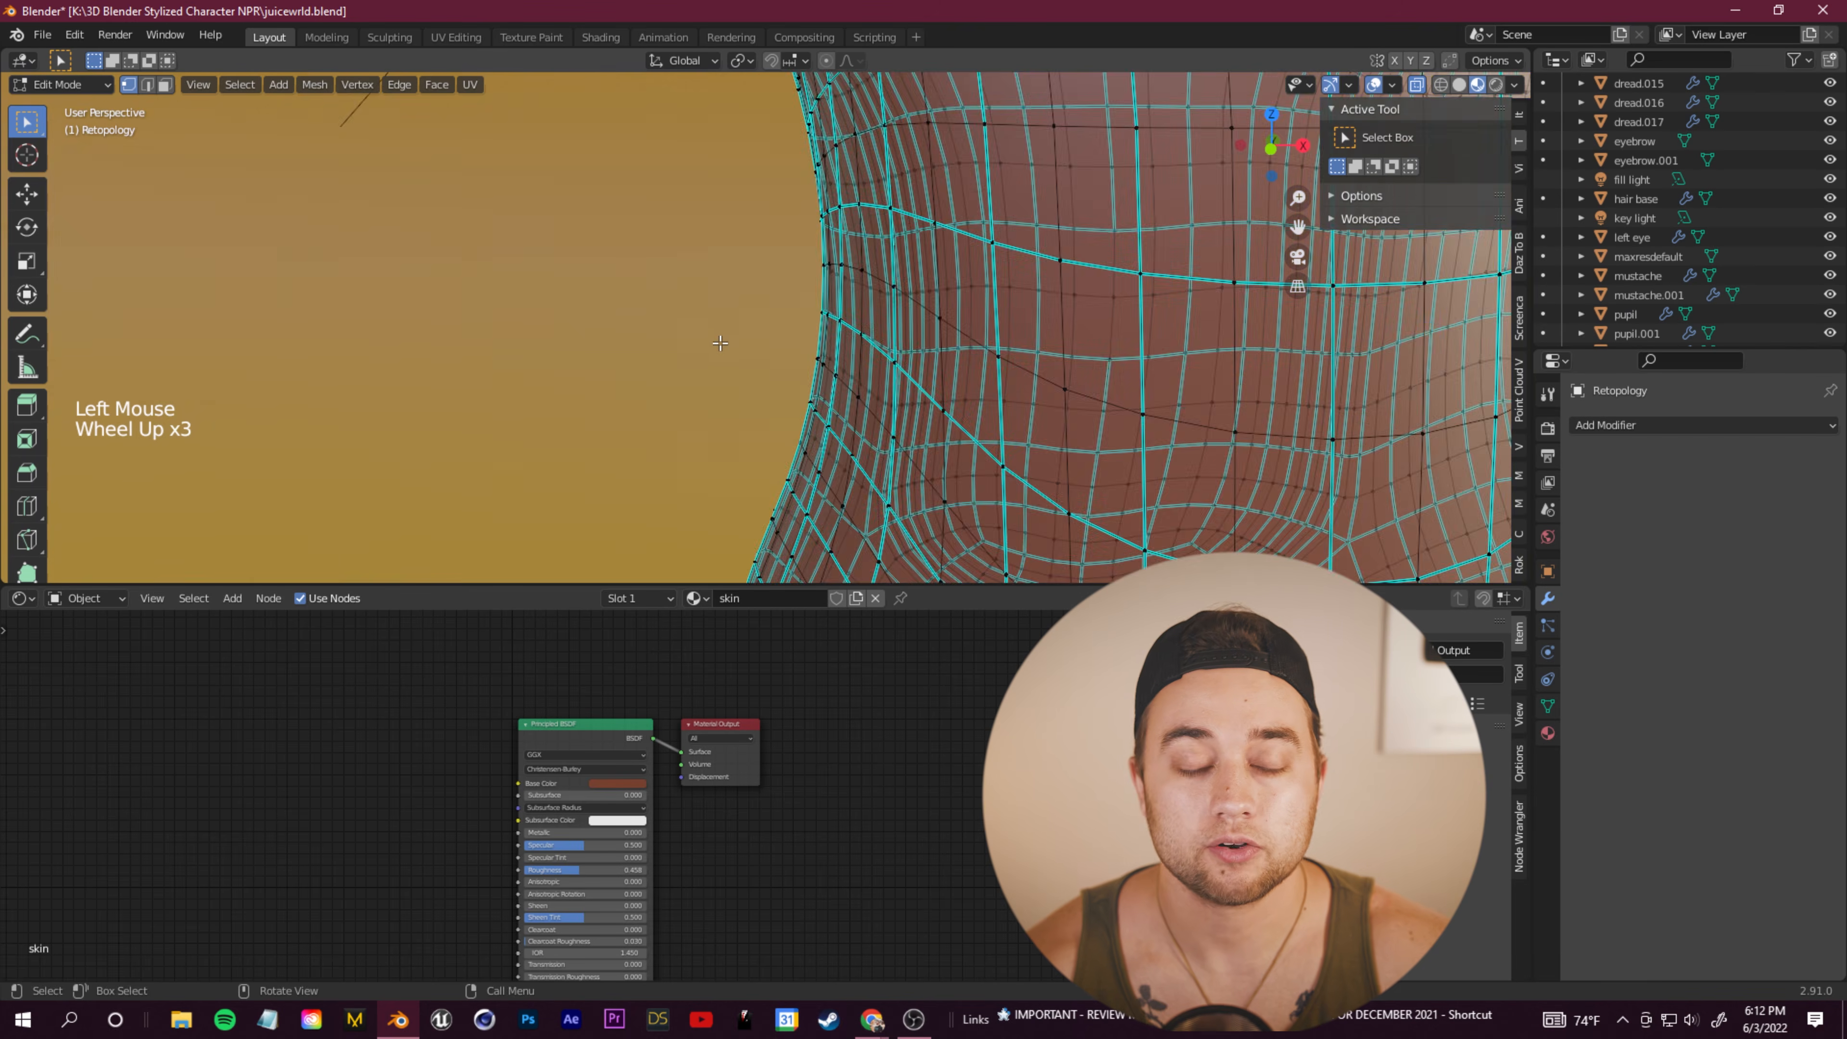
middle_click_drag(720, 342, 789, 270, "shift")
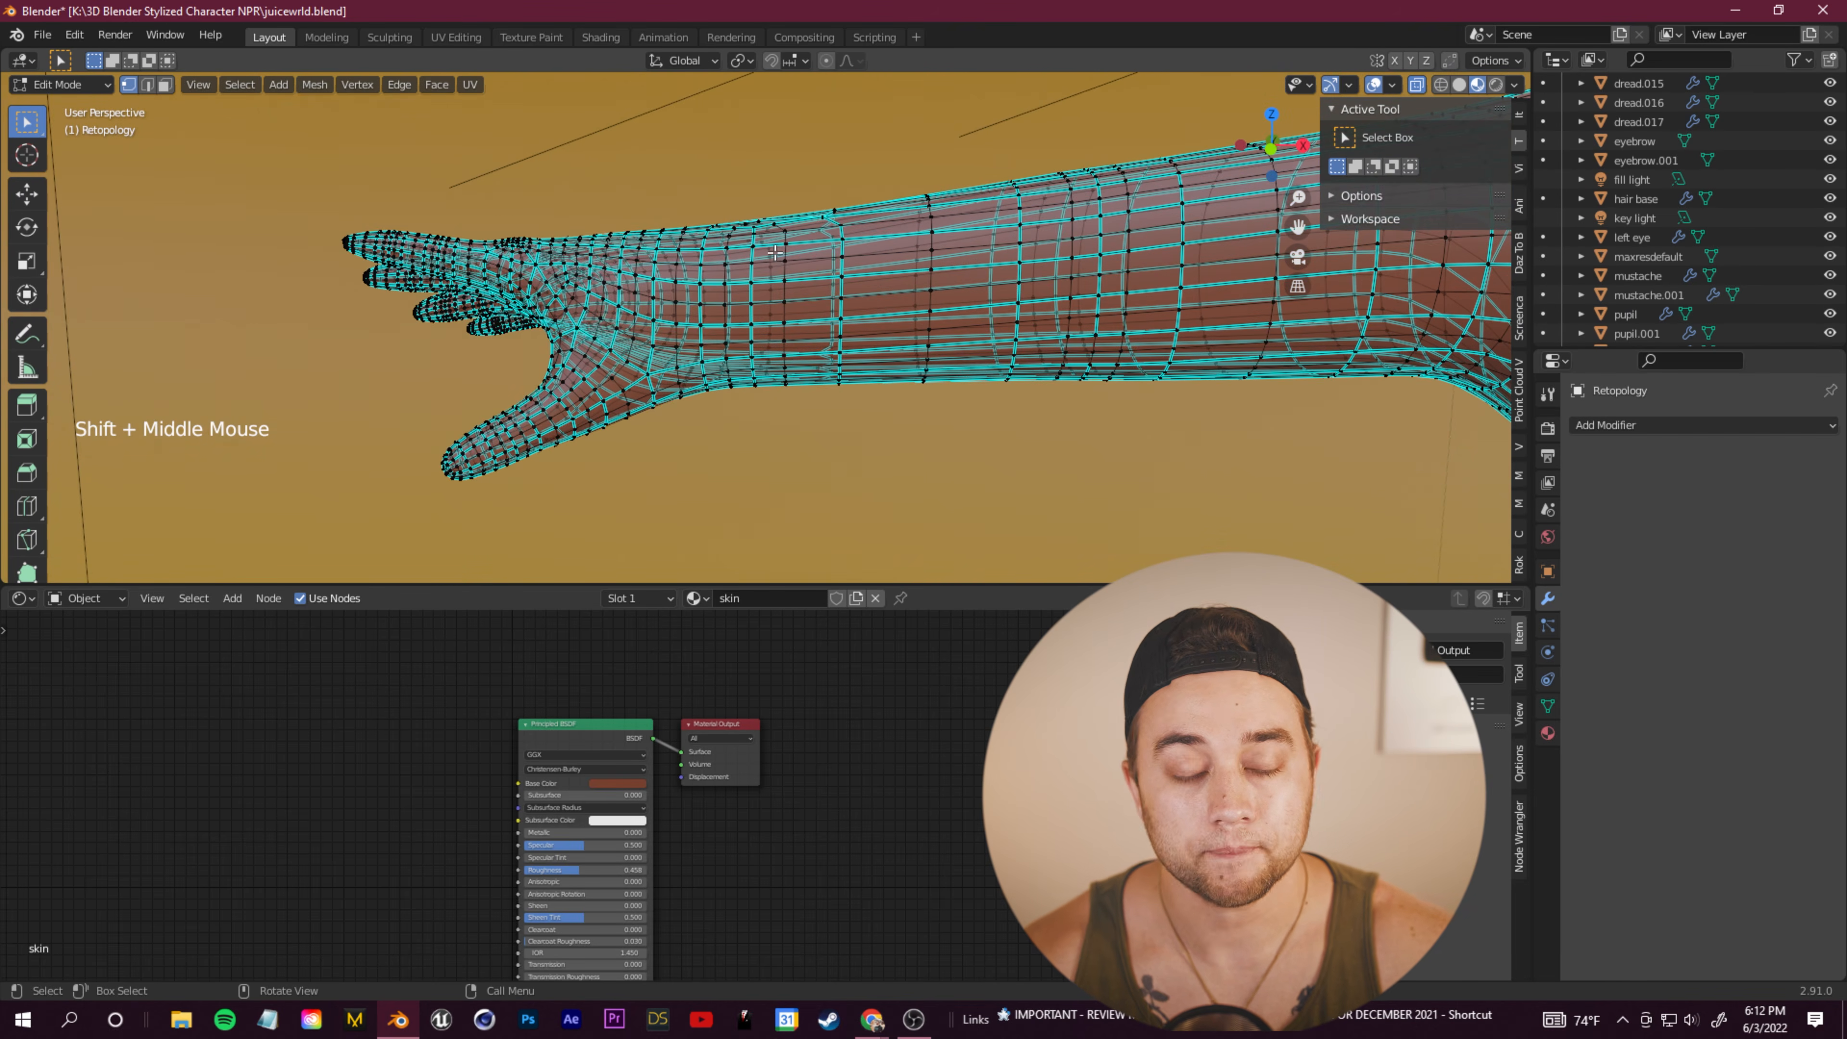
scroll(789, 270, "down", 3)
scroll(785, 271, "up", 3)
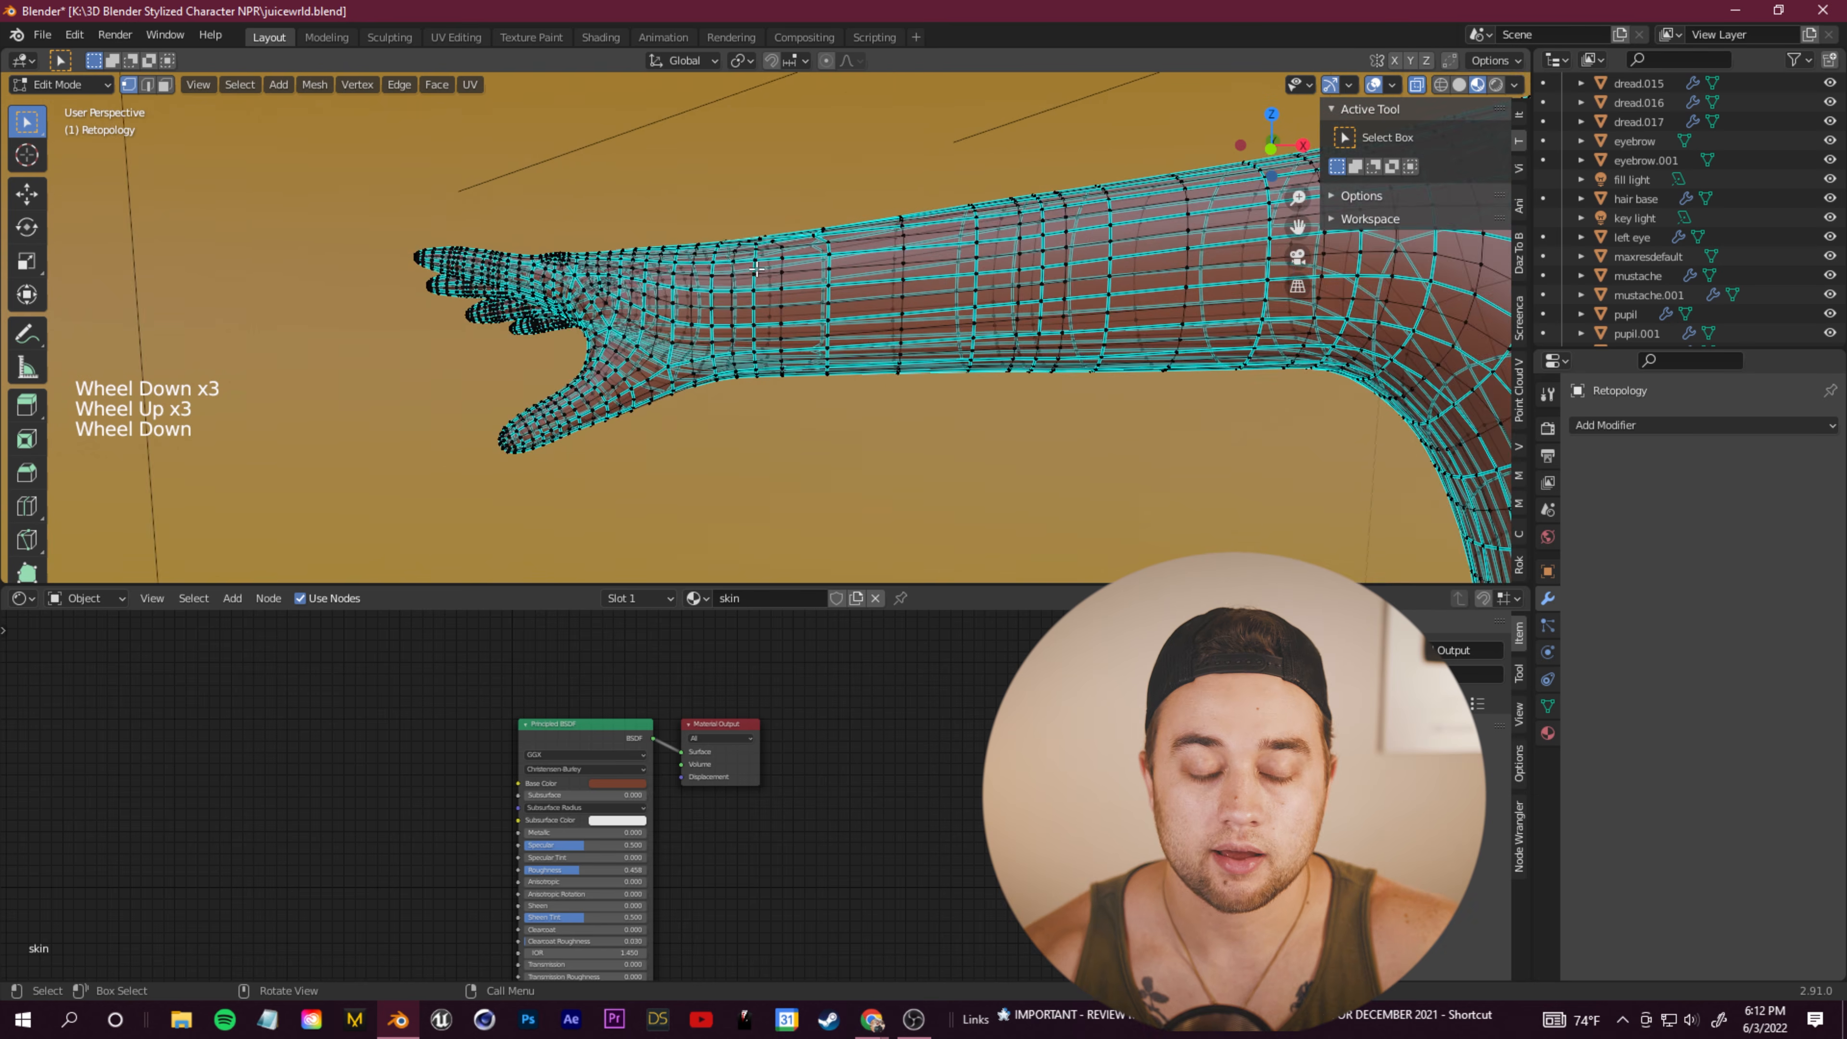
scroll(751, 268, "down", 2)
left_click_drag(744, 192, 860, 404)
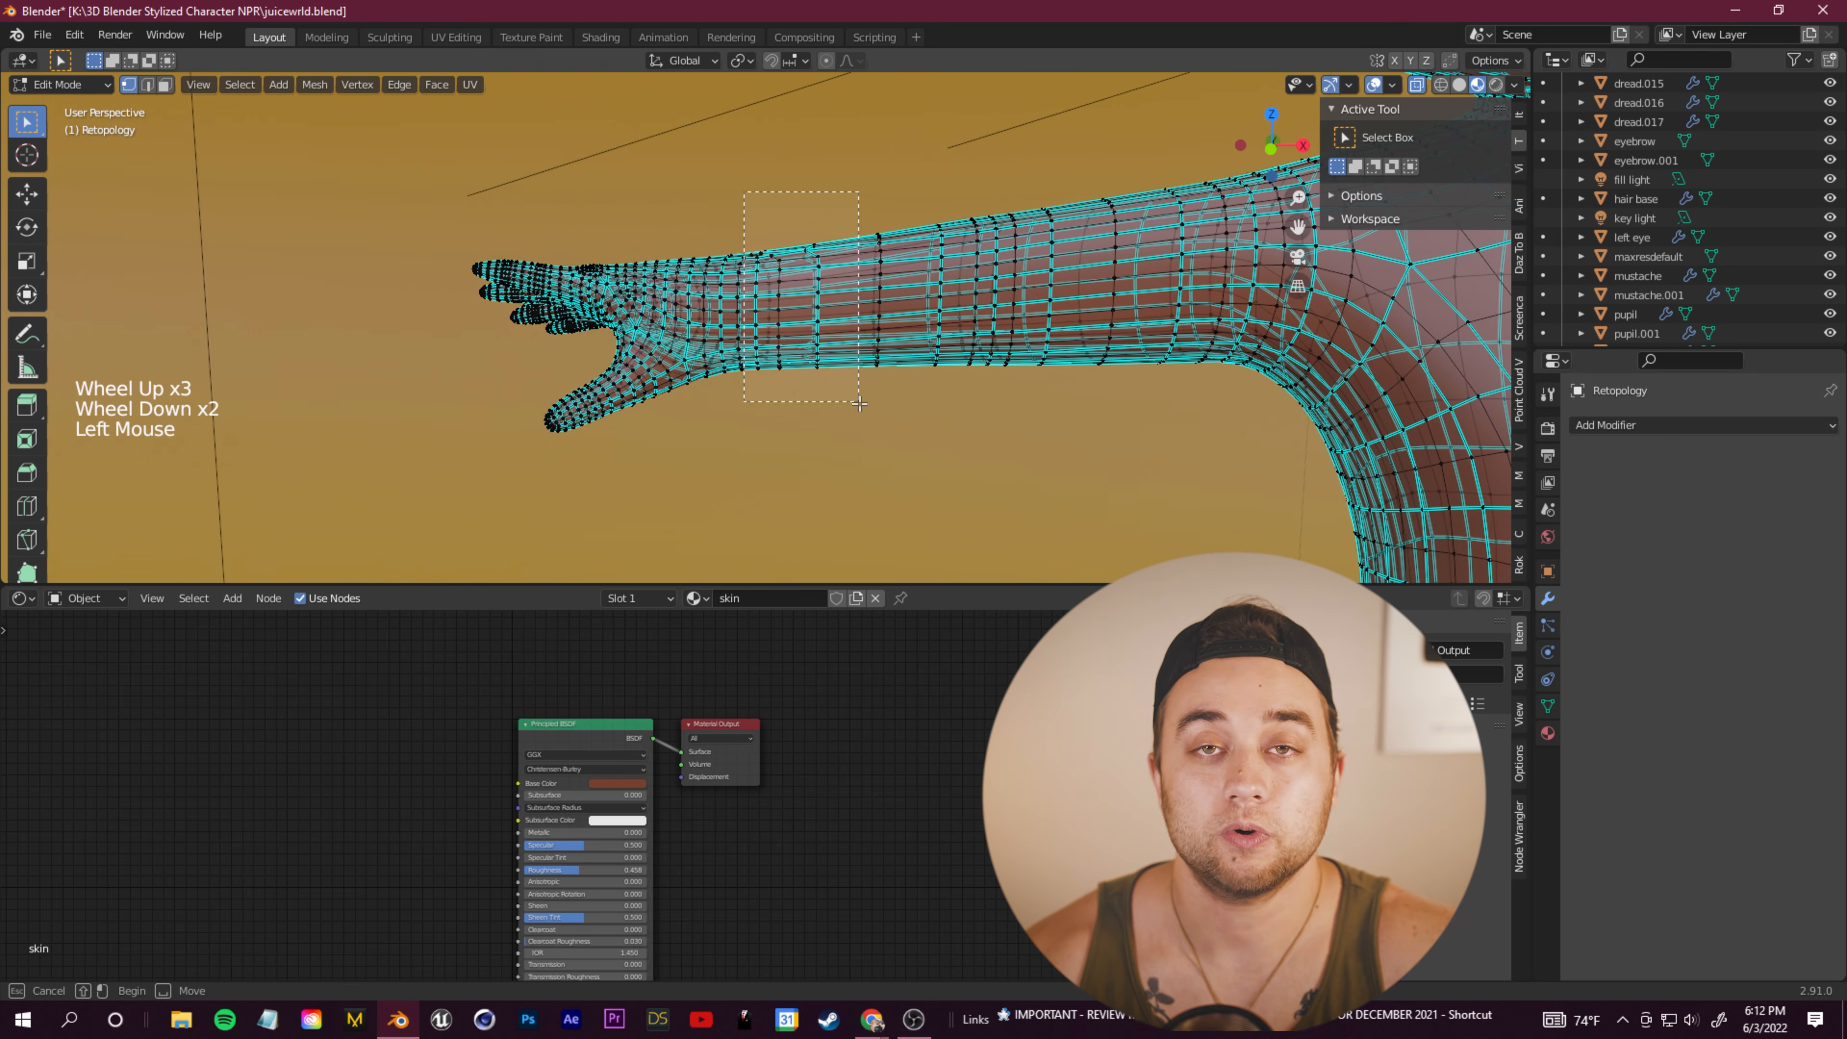
left_click_drag(975, 502, 1058, 509)
Step: Add the vertices of the character's left arm, starting at the wrist, to the box selection
scroll(869, 416, "down", 5)
scroll(760, 353, "up", 9)
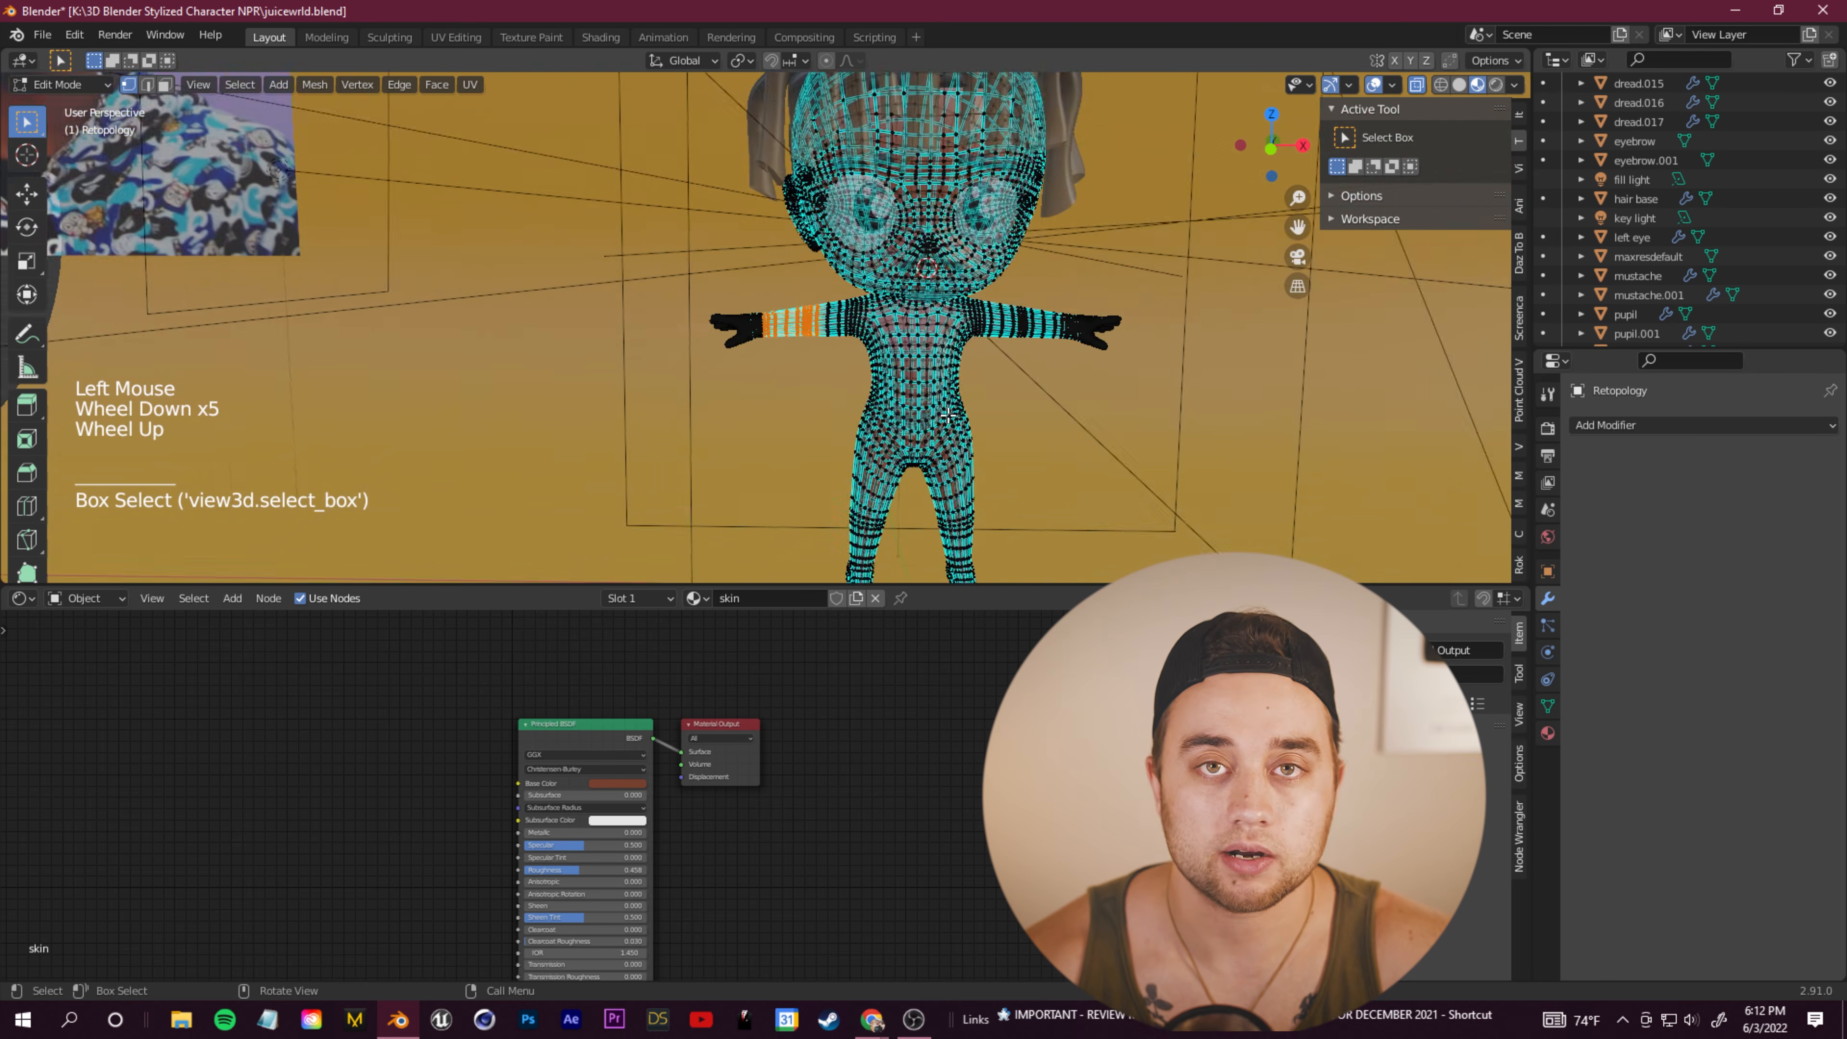
scroll(621, 374, "down", 12)
scroll(621, 373, "down", 11)
scroll(640, 386, "up", 1)
mouse_move(640, 385)
middle_mouse_down("shift")
mouse_move(655, 349)
mouse_move(669, 393)
middle_mouse_up("shift")
scroll(669, 393, "up", 2, "shift")
scroll(669, 393, "up", 2)
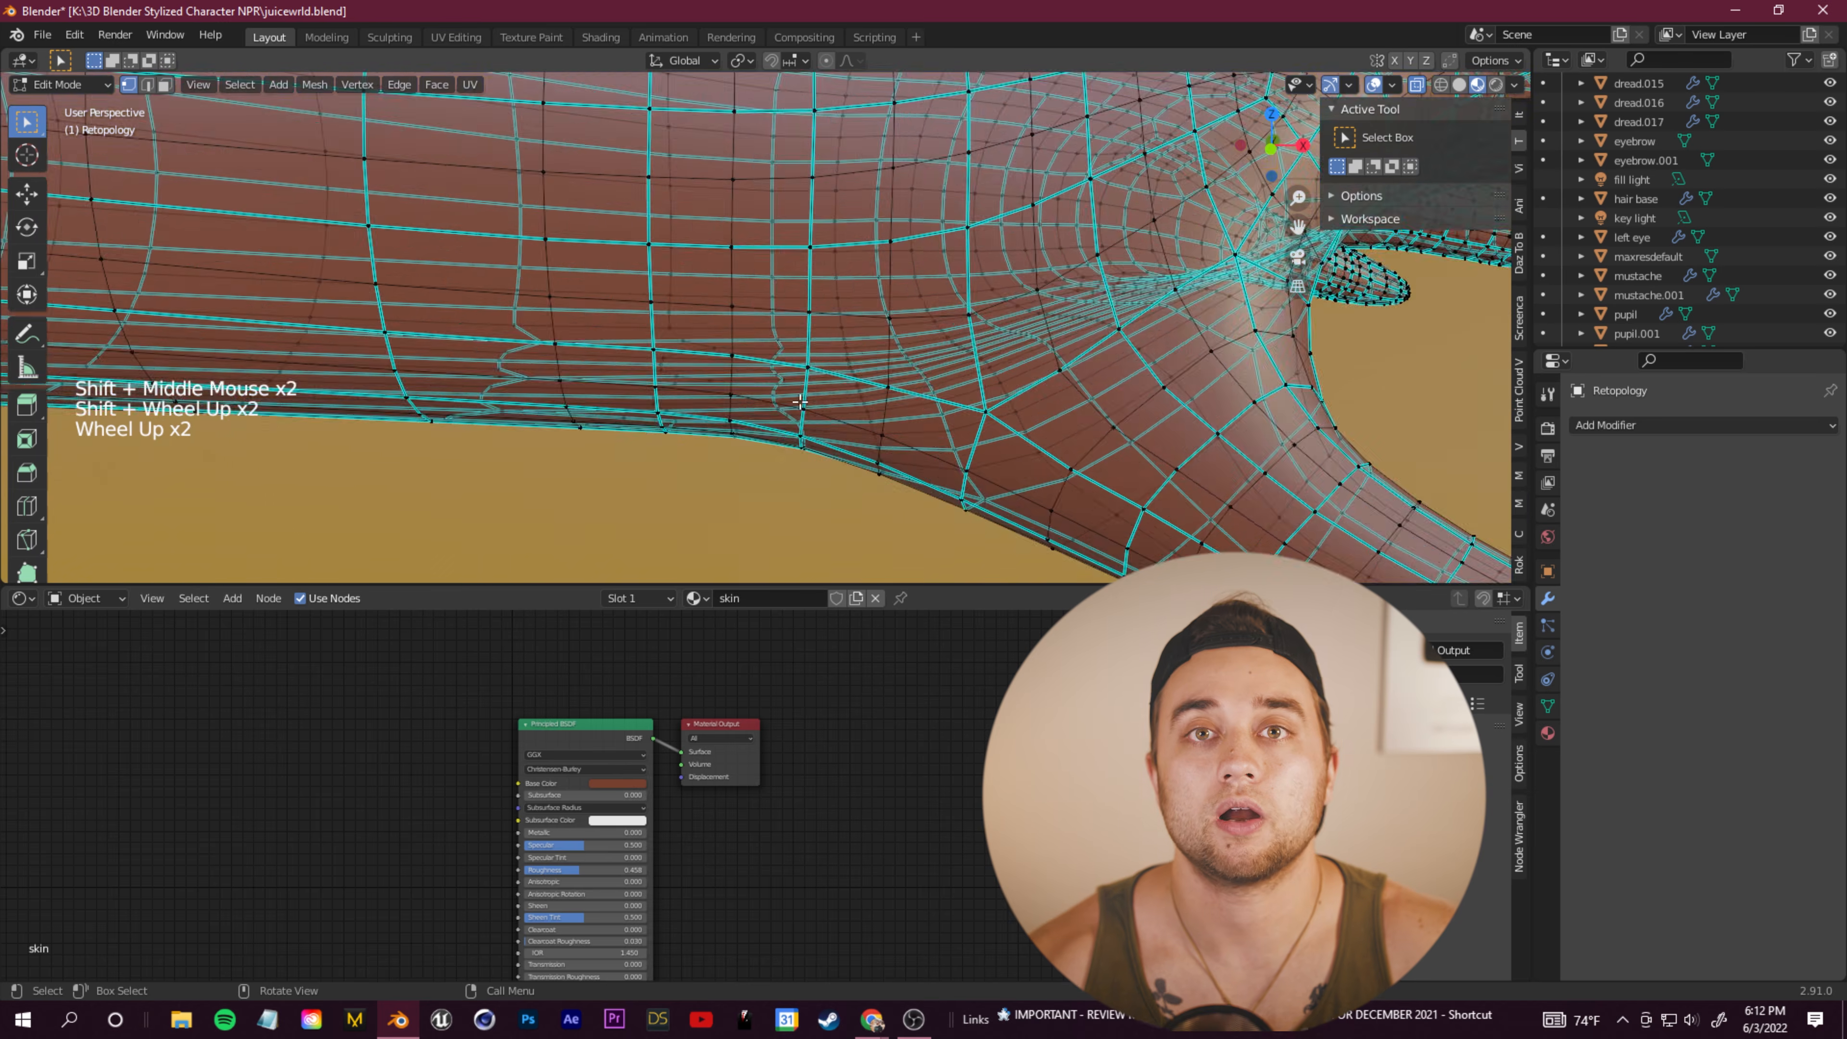
scroll(695, 427, "down", 4)
left_click_drag(677, 429, 349, 178, "shift")
left_click_drag(730, 441, 659, 218, "shift")
Step: Extend the selection over the shoulders and torso down to the hips with additional box selections
scroll(658, 218, "down", 8)
middle_click_drag(625, 306, 771, 270, "shift")
left_click_drag(822, 407, 618, 328, "shift")
scroll(625, 327, "up", 4)
left_click_drag(422, 168, 567, 317, "shift")
left_click_drag(851, 382, 452, 221, "shift")
Step: Fill in the remaining torso and sleeve areas using Select Circle and switch to face selection mode
middle_click_drag(452, 222, 488, 226)
left_click_drag(27, 121, 95, 155)
mouse_move(350, 248)
middle_mouse_down()
mouse_move(451, 233)
mouse_move(393, 237)
middle_mouse_up()
mouse_move(466, 200)
left_mouse_down("shift")
mouse_move(691, 218)
mouse_move(529, 196)
mouse_move(906, 196)
left_mouse_up("shift")
left_click(166, 85)
mouse_move(623, 298)
middle_mouse_down()
mouse_move(594, 281)
mouse_move(825, 289)
middle_mouse_up()
scroll(763, 331, "up", 3)
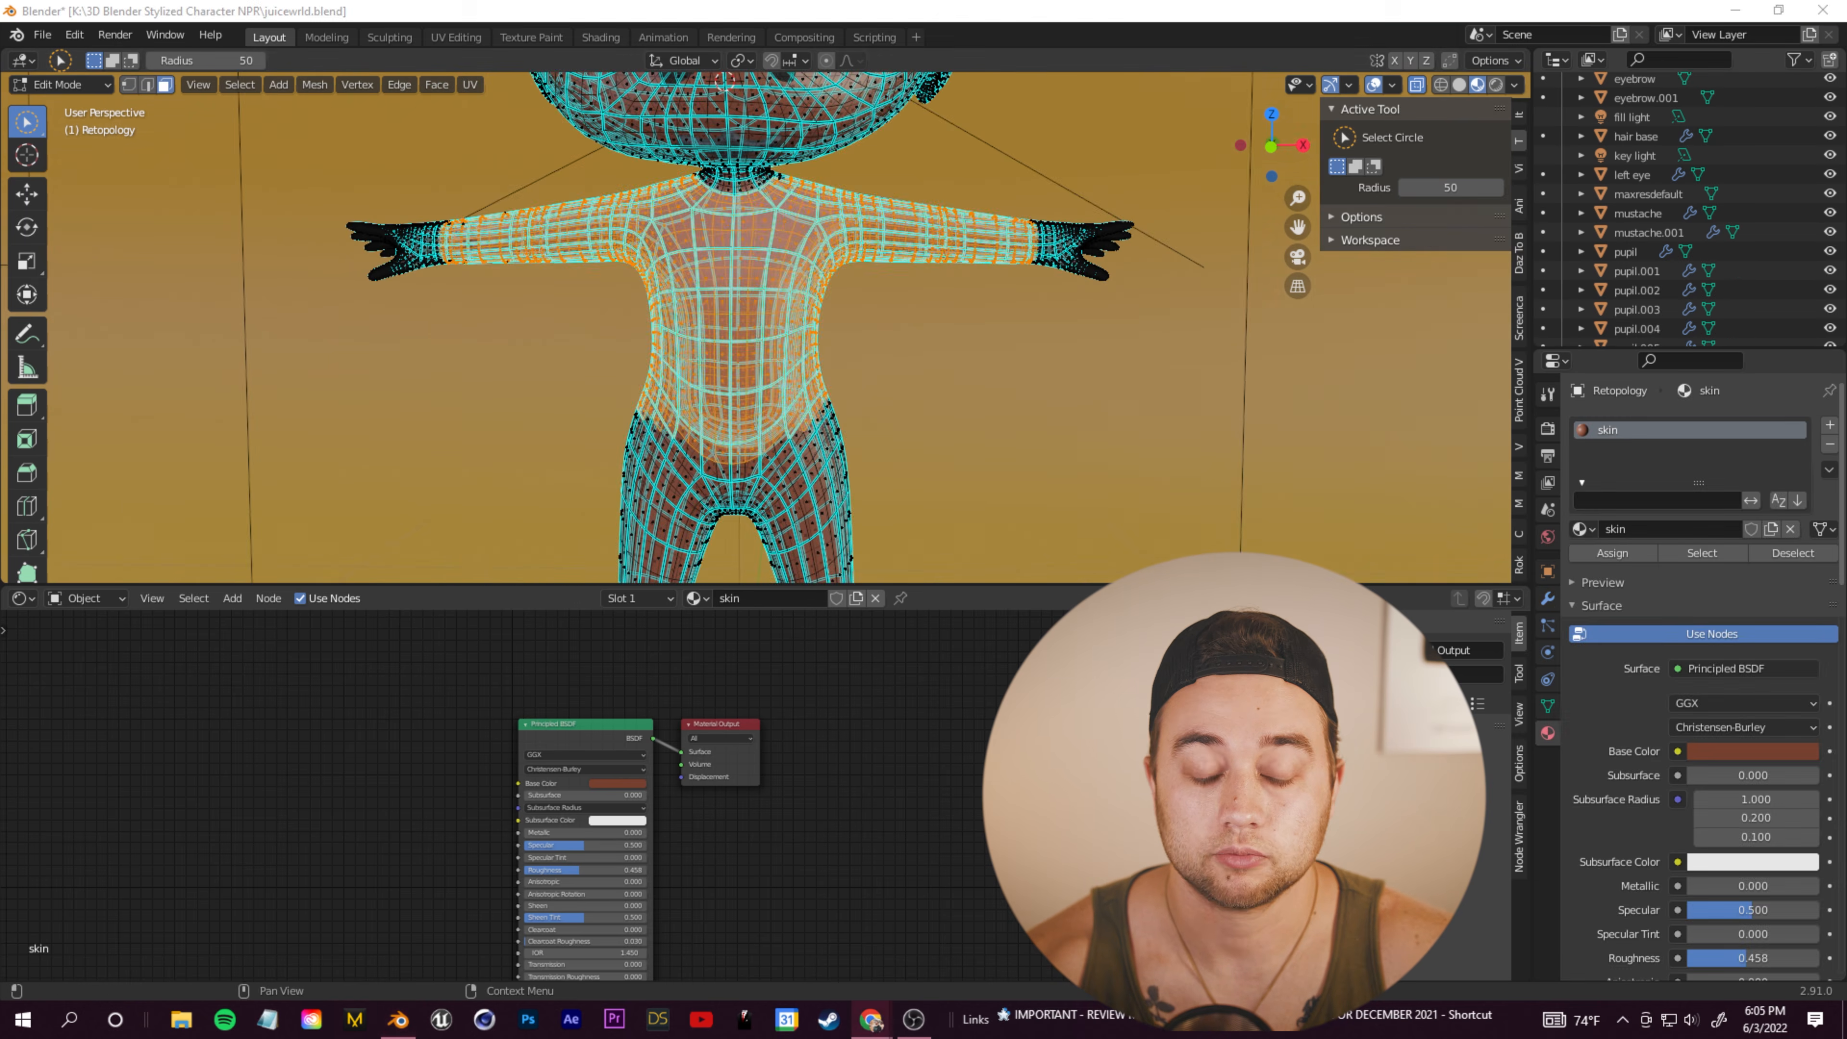
Step: Duplicate the selected torso and arm faces in place and separate the selection into its own object
left_click(770, 380)
key("shift+d")
right_click(769, 380)
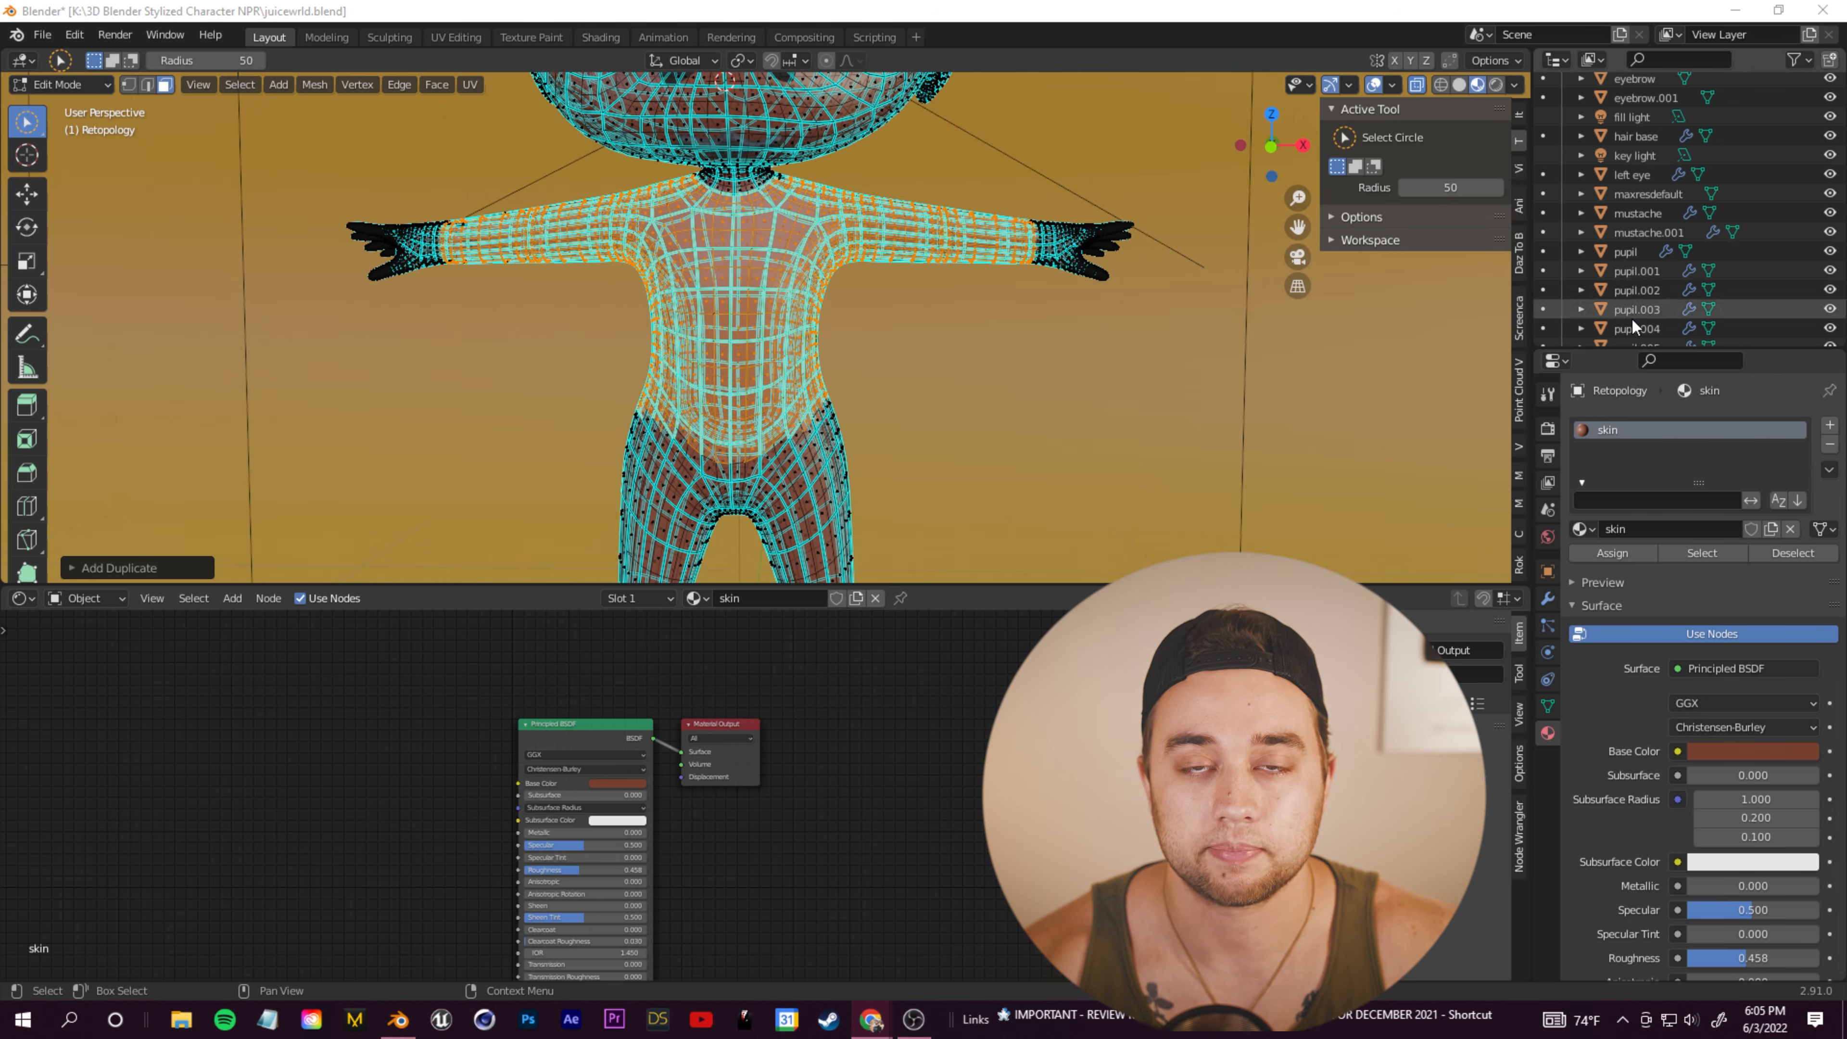
scroll(1657, 312, "down", 4)
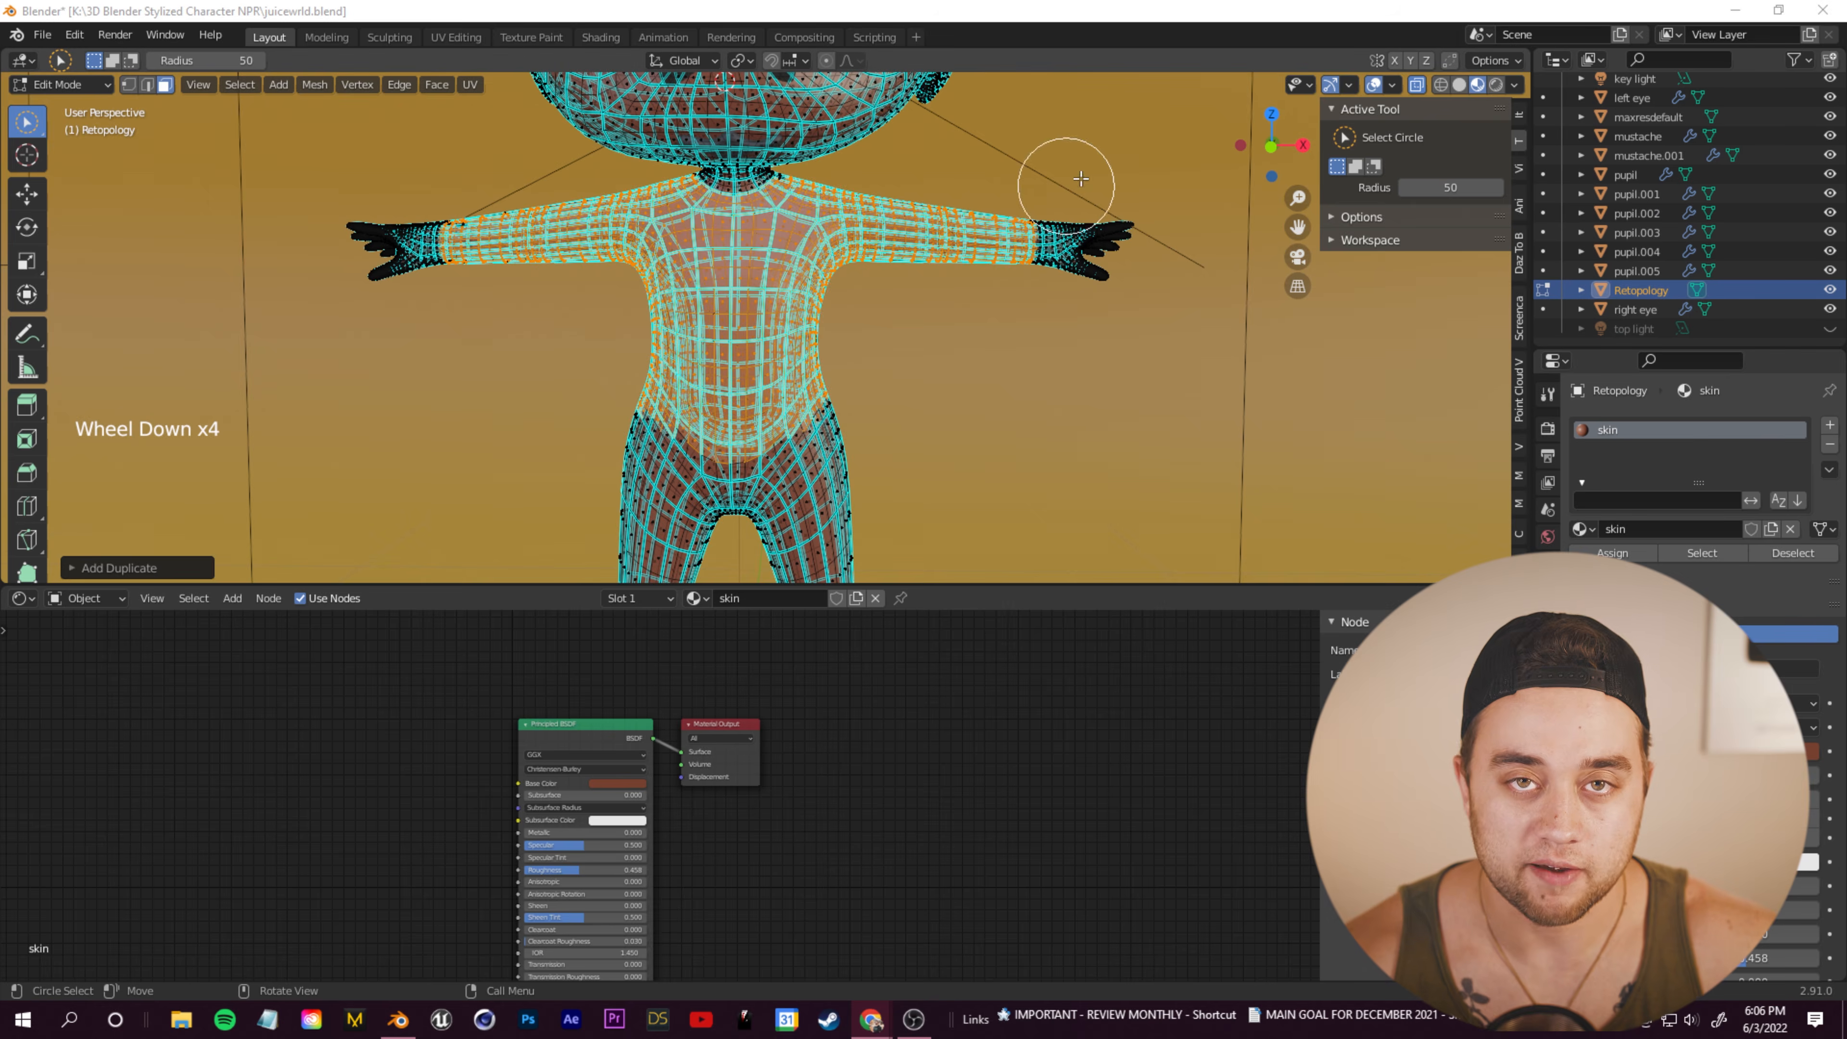
right_click(774, 292)
mouse_move(769, 797)
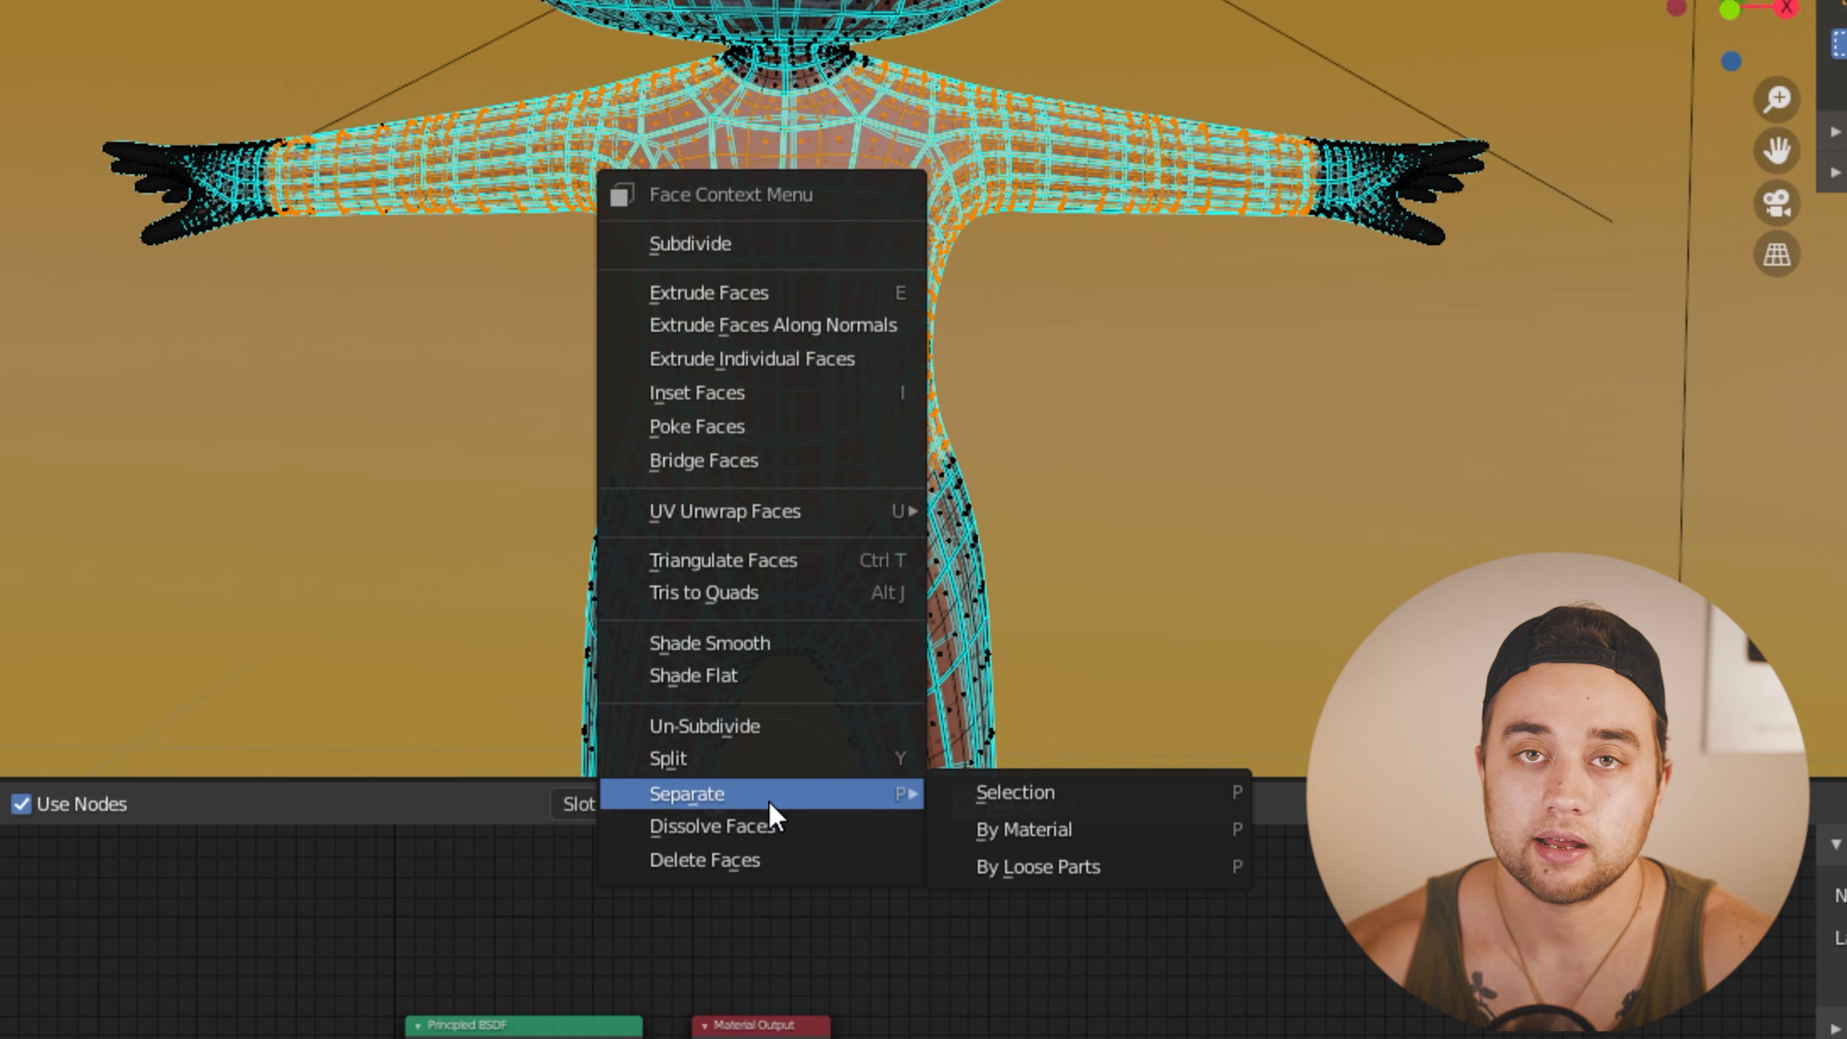
left_click(1070, 801)
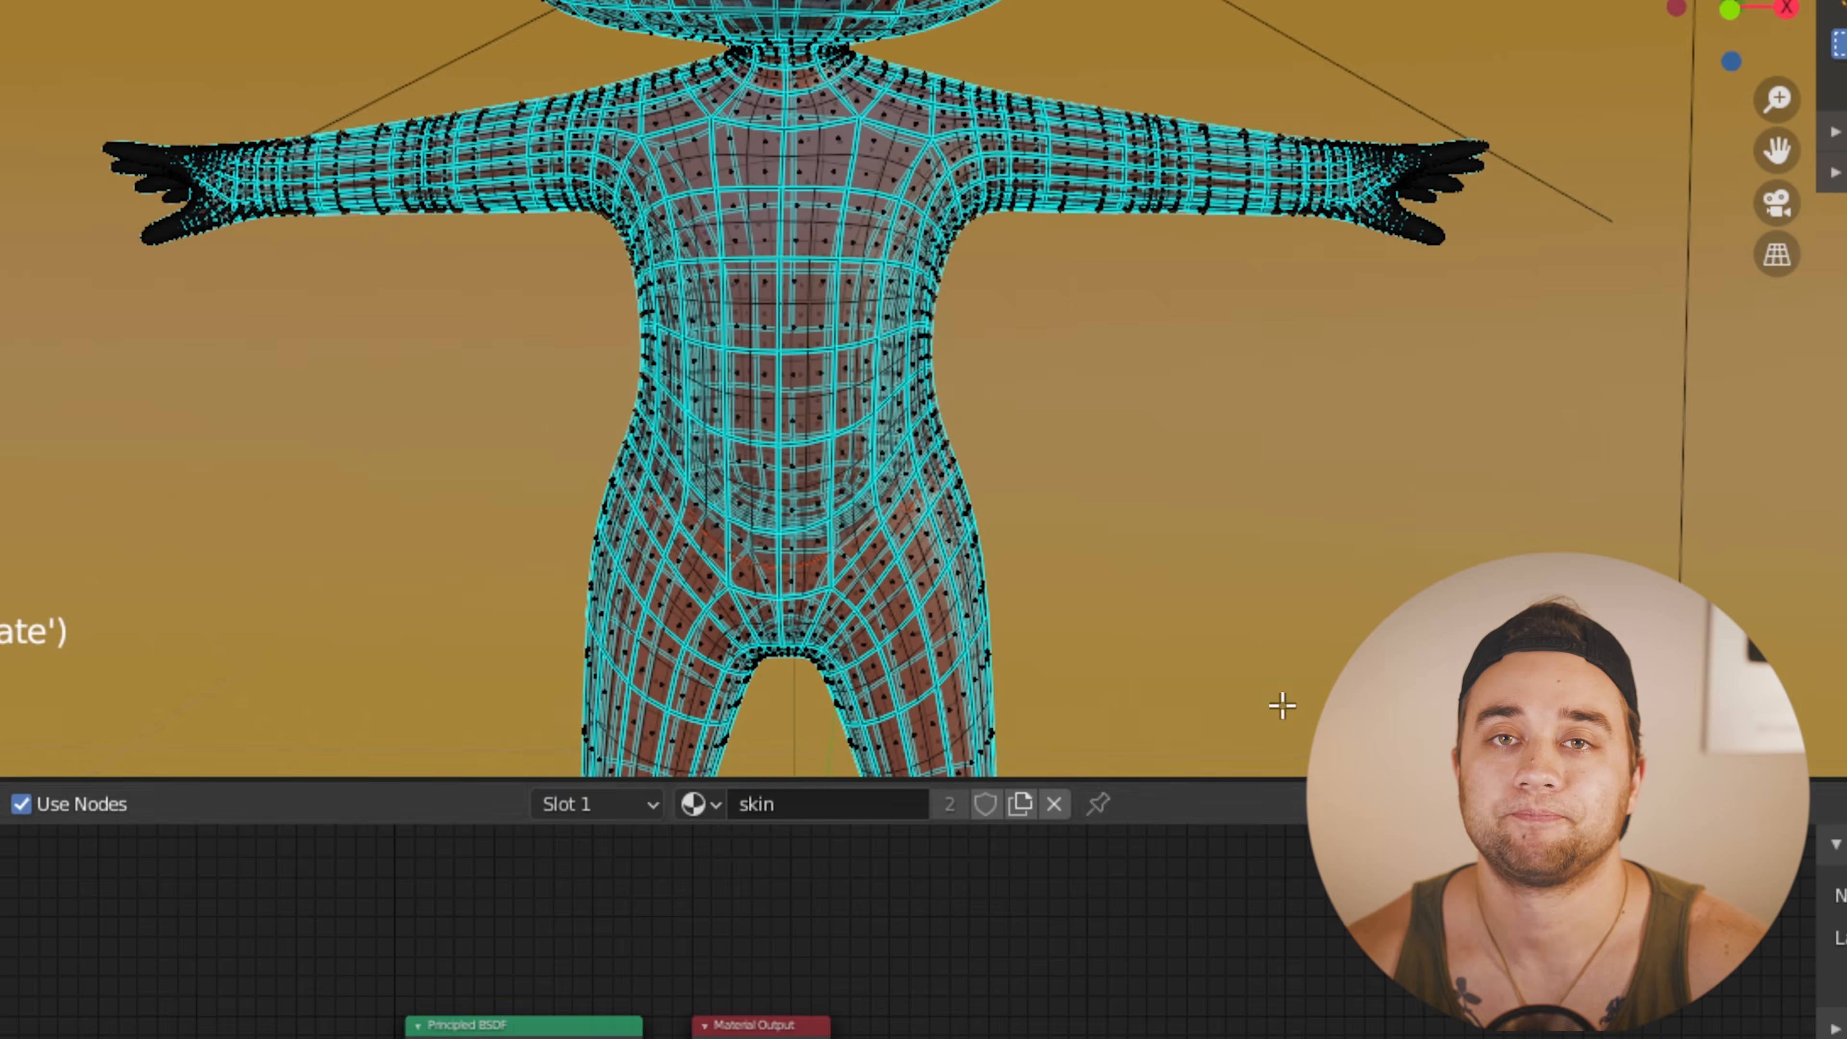
Step: Rename the separated Retopology.001 object as HOODIE
left_click(1662, 314)
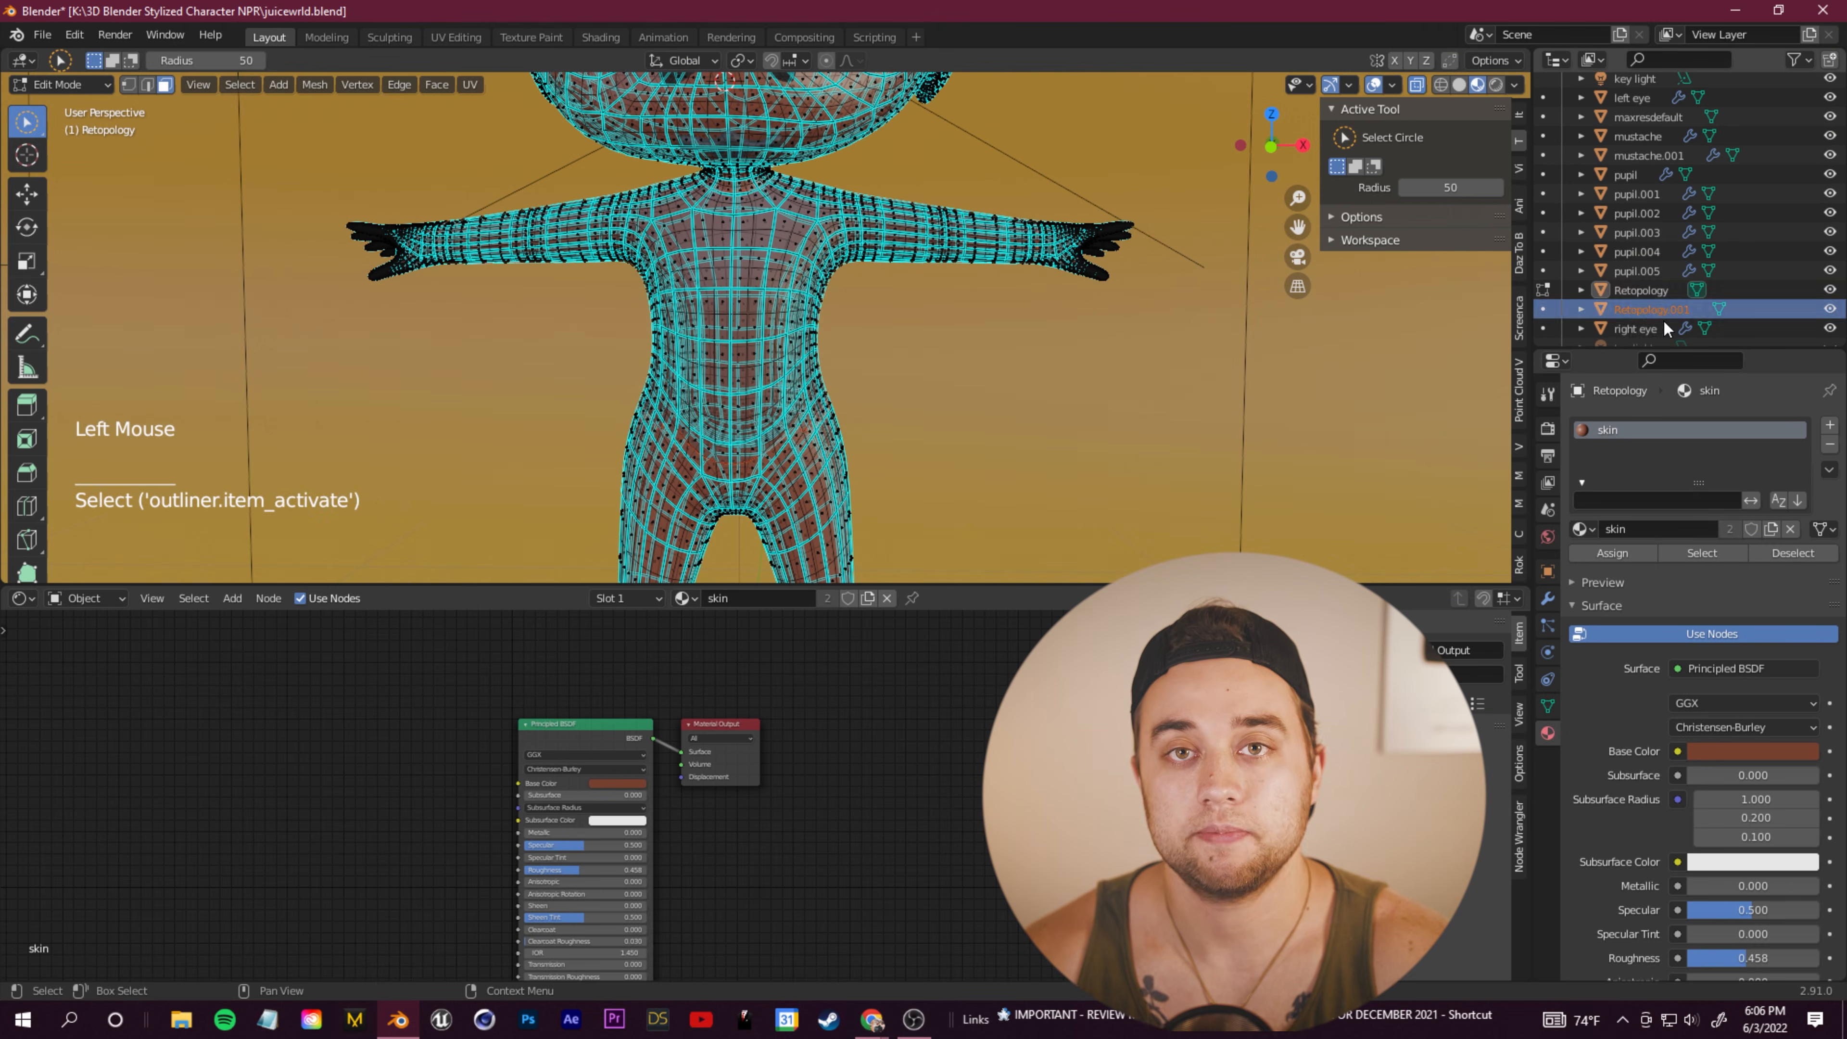
left_click(1648, 308)
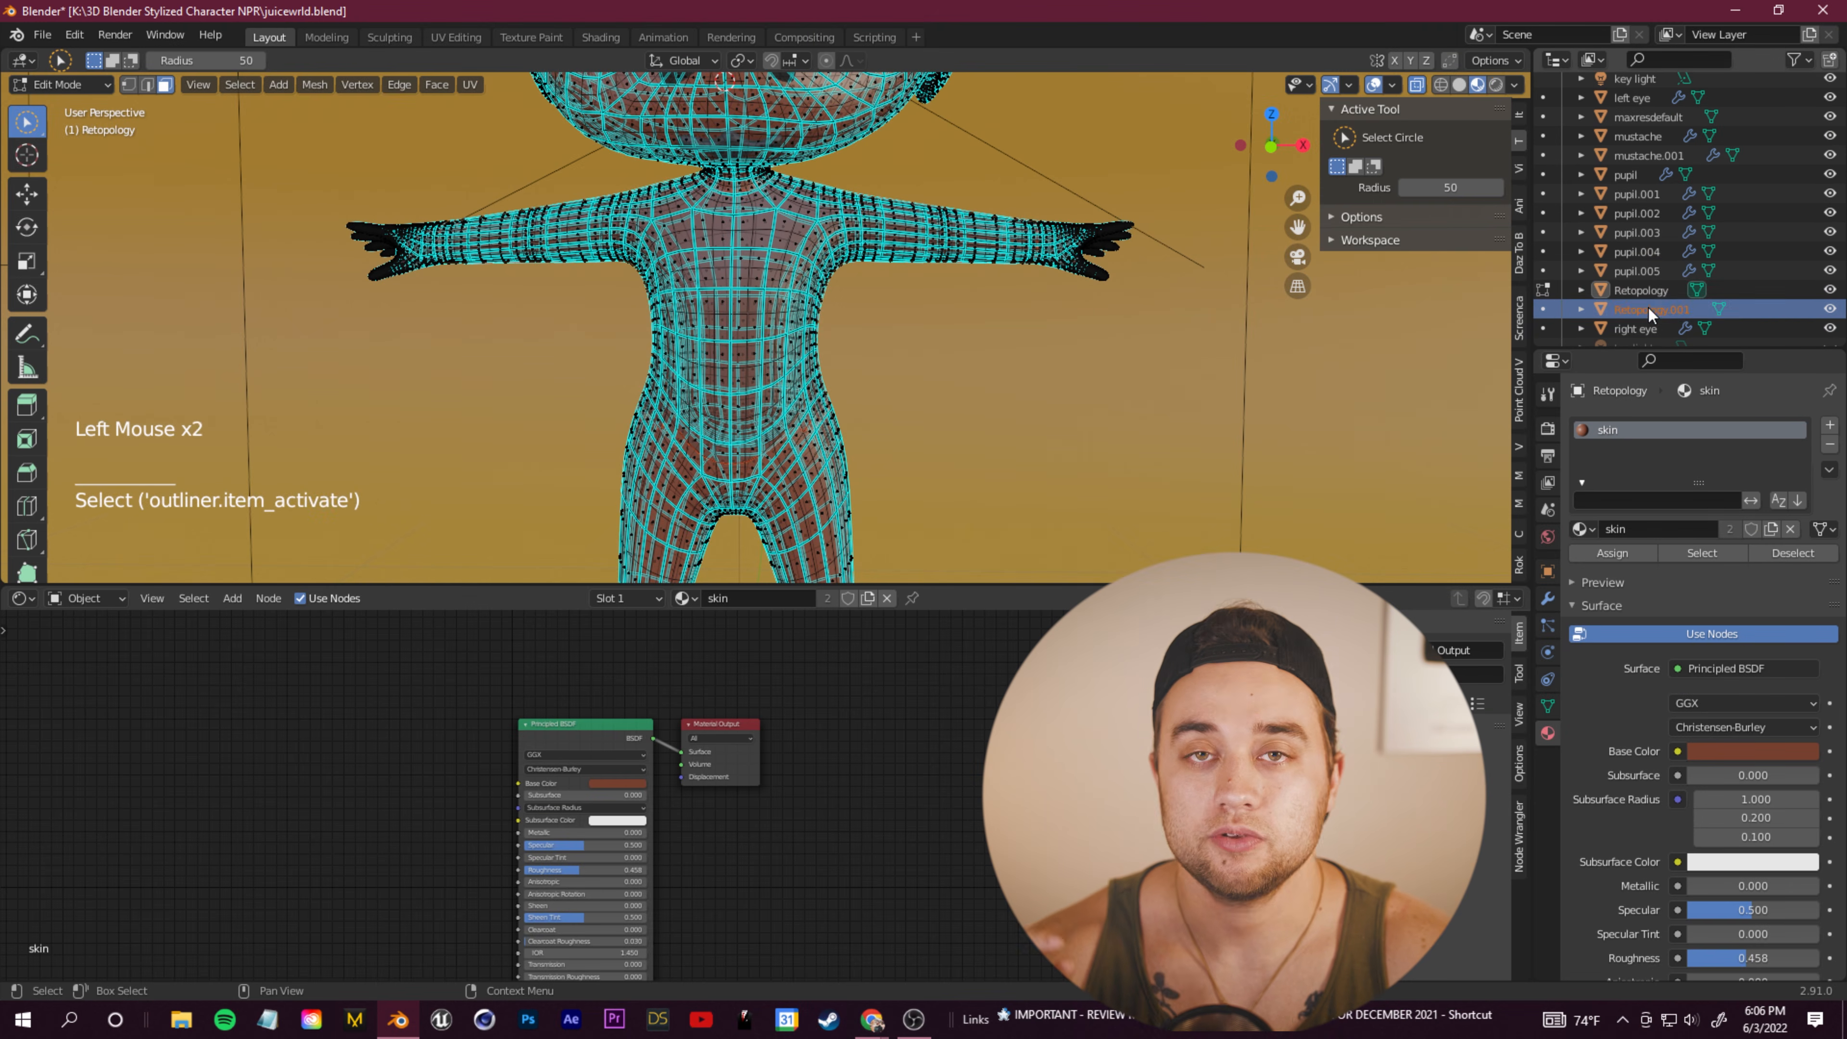
double_click(1648, 308)
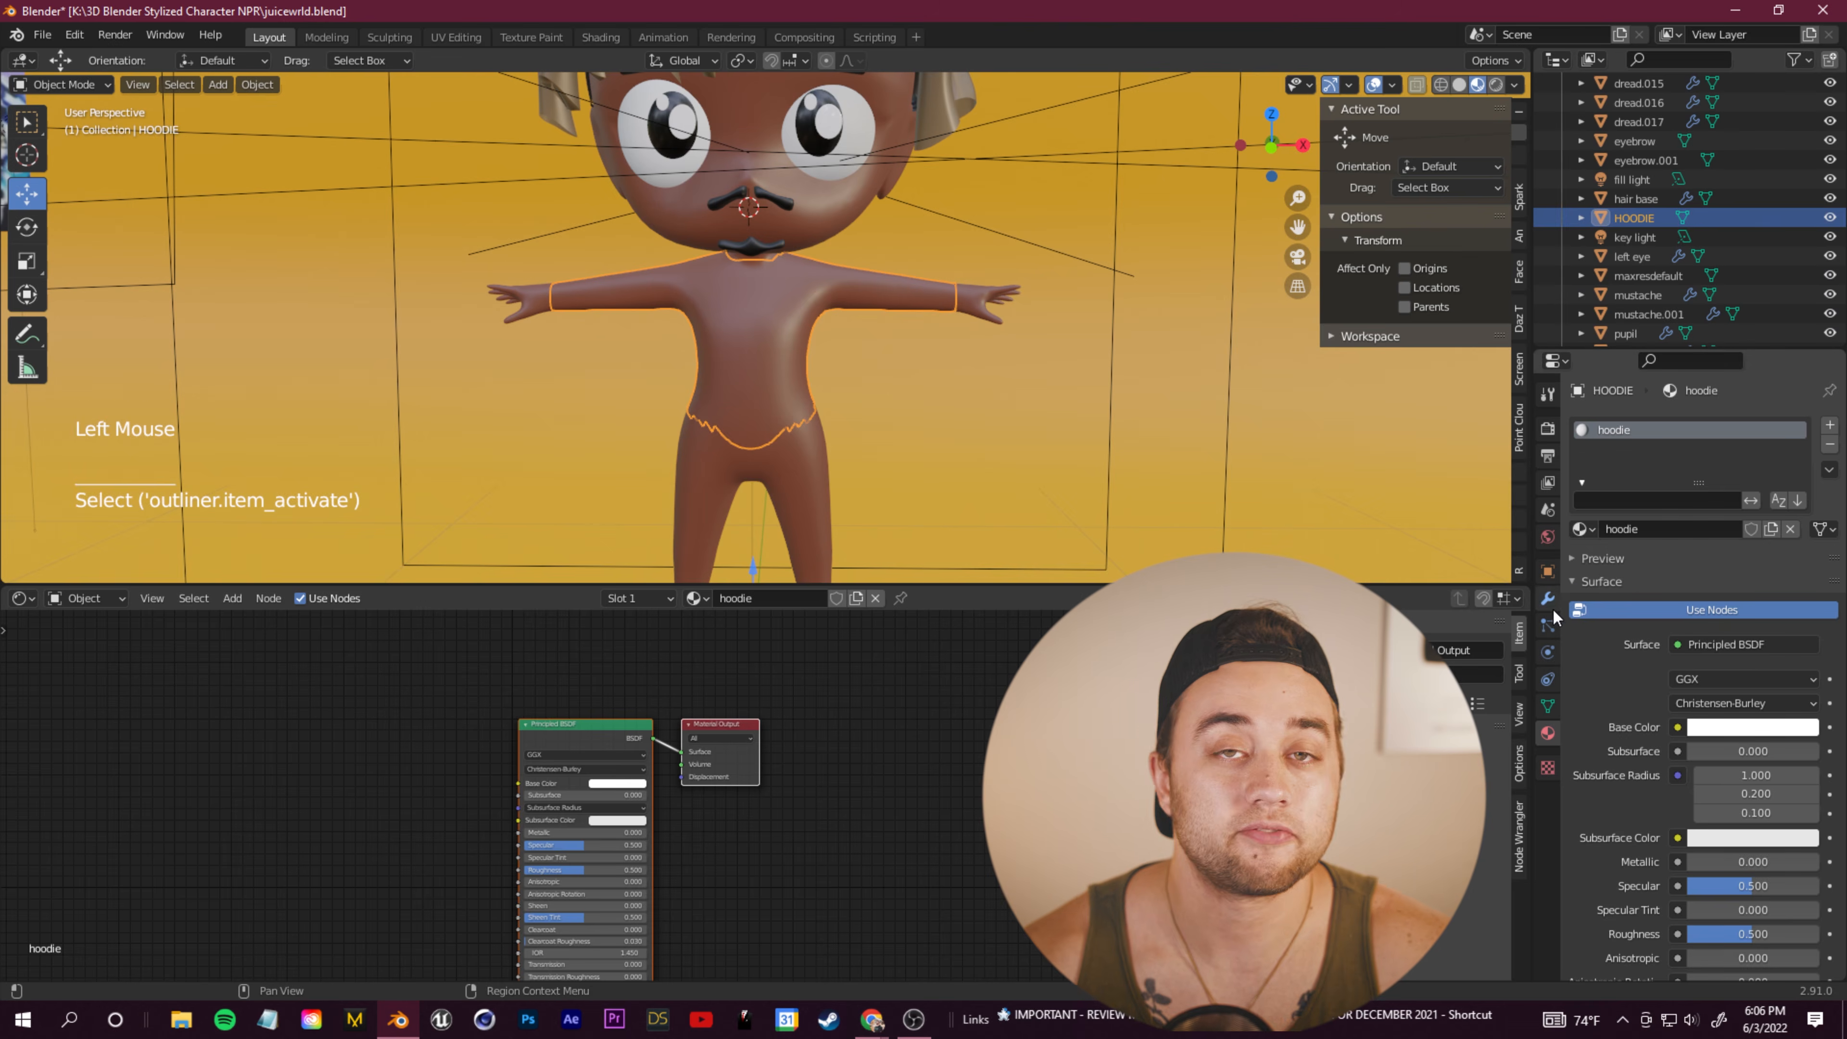
Step: Add a Solidify modifier to the HOODIE object, trying a different thickness and undoing that change
left_click(1549, 601)
left_click(1627, 429)
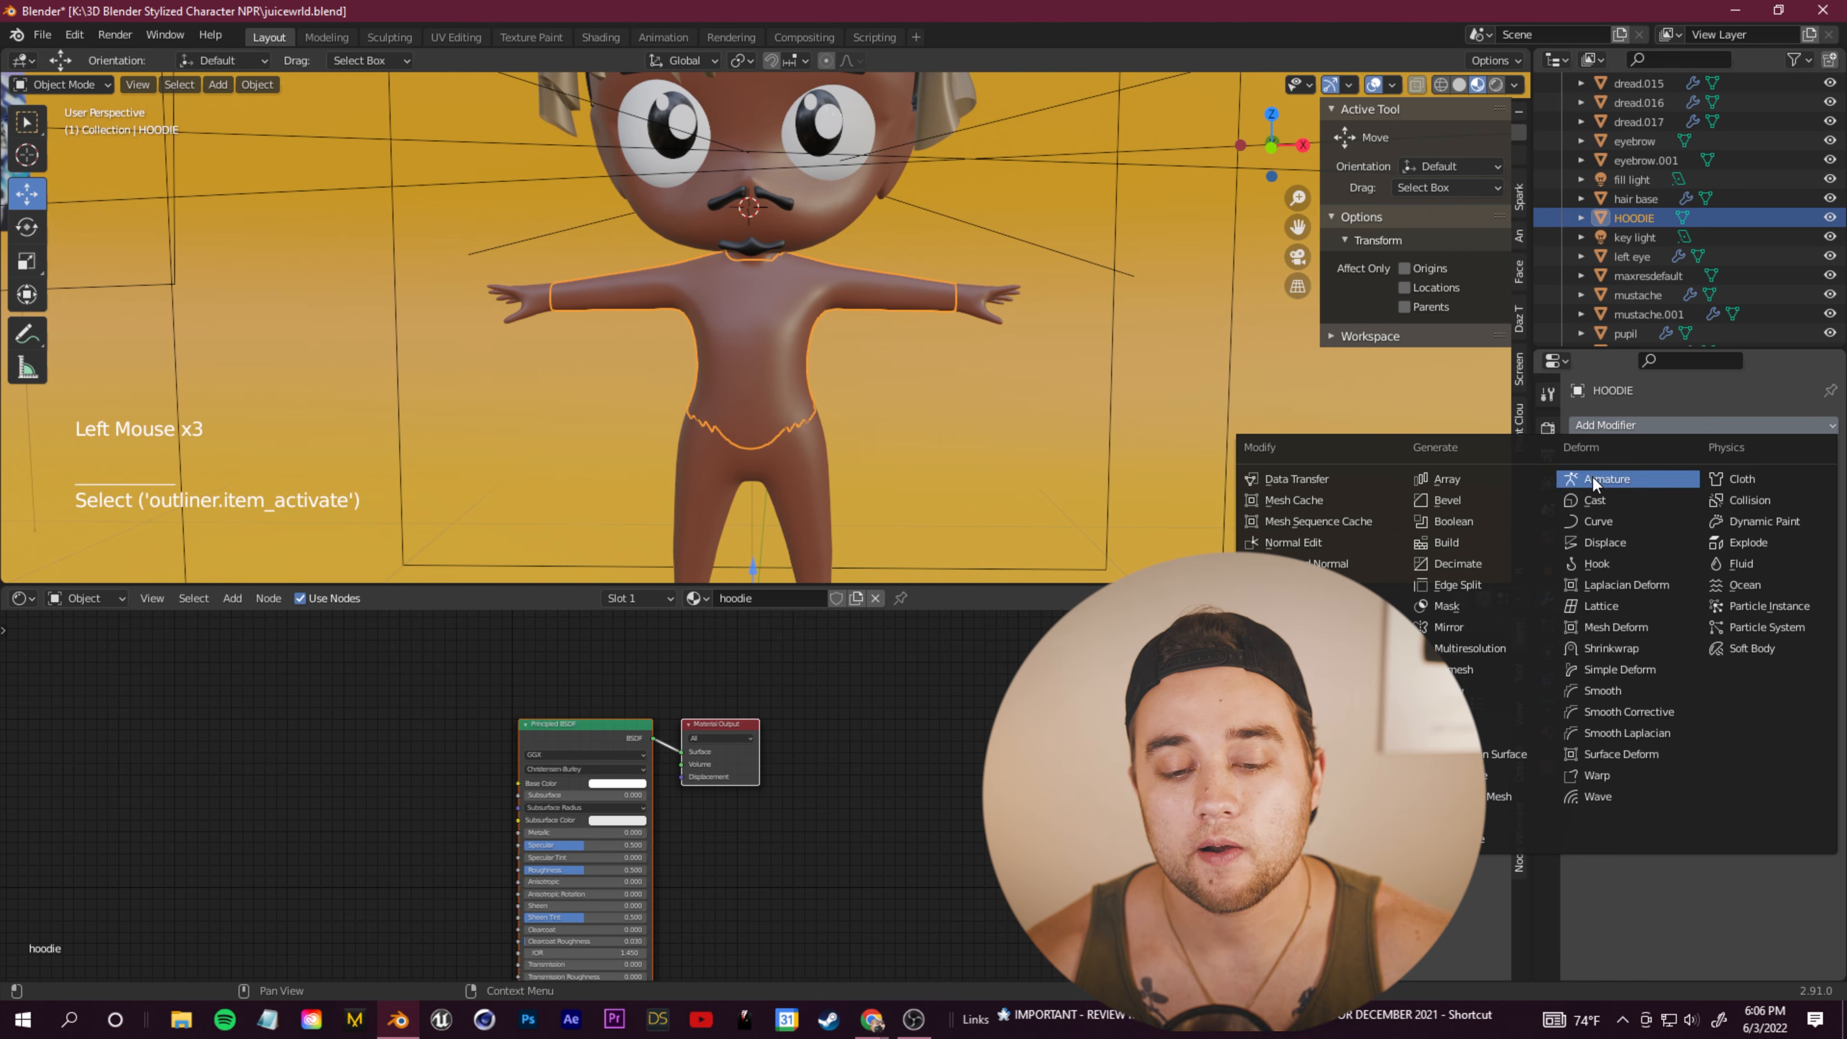
left_click(1455, 733)
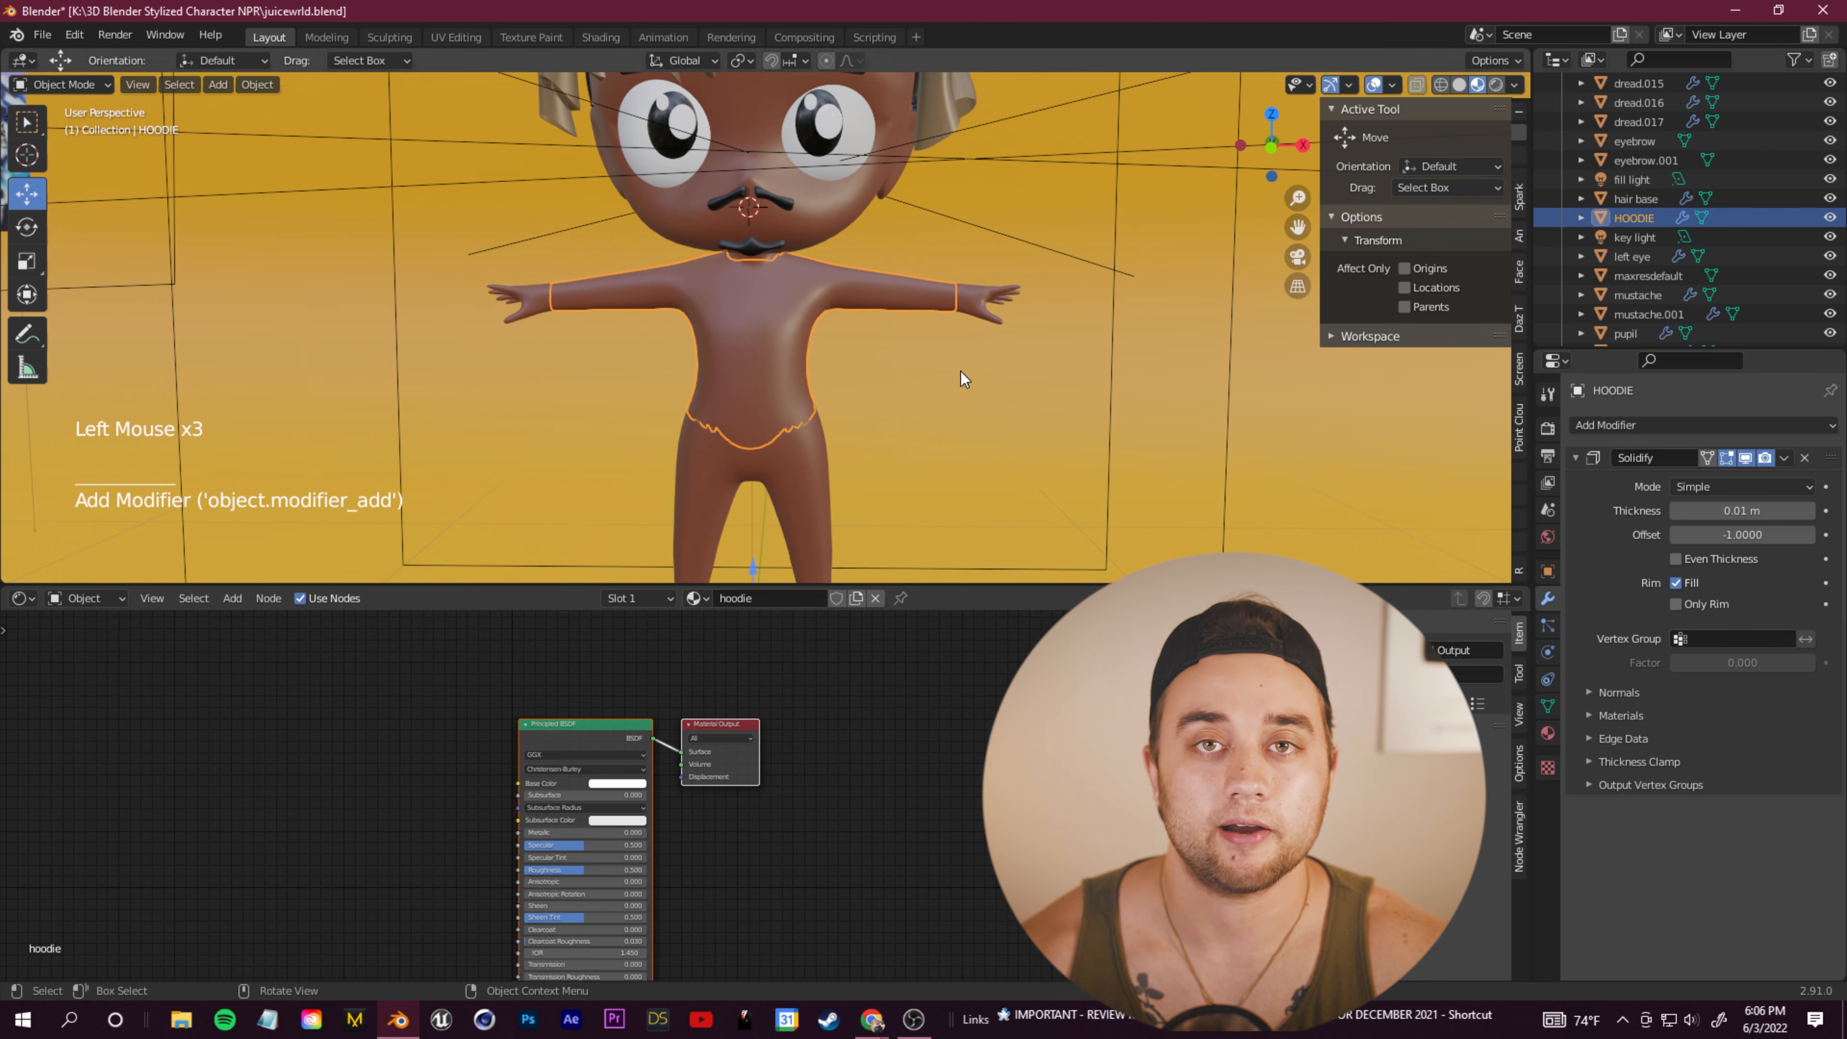
mouse_move(1723, 510)
left_mouse_down()
mouse_move(1818, 510)
mouse_move(1752, 510)
left_mouse_up()
key("ctrl+z")
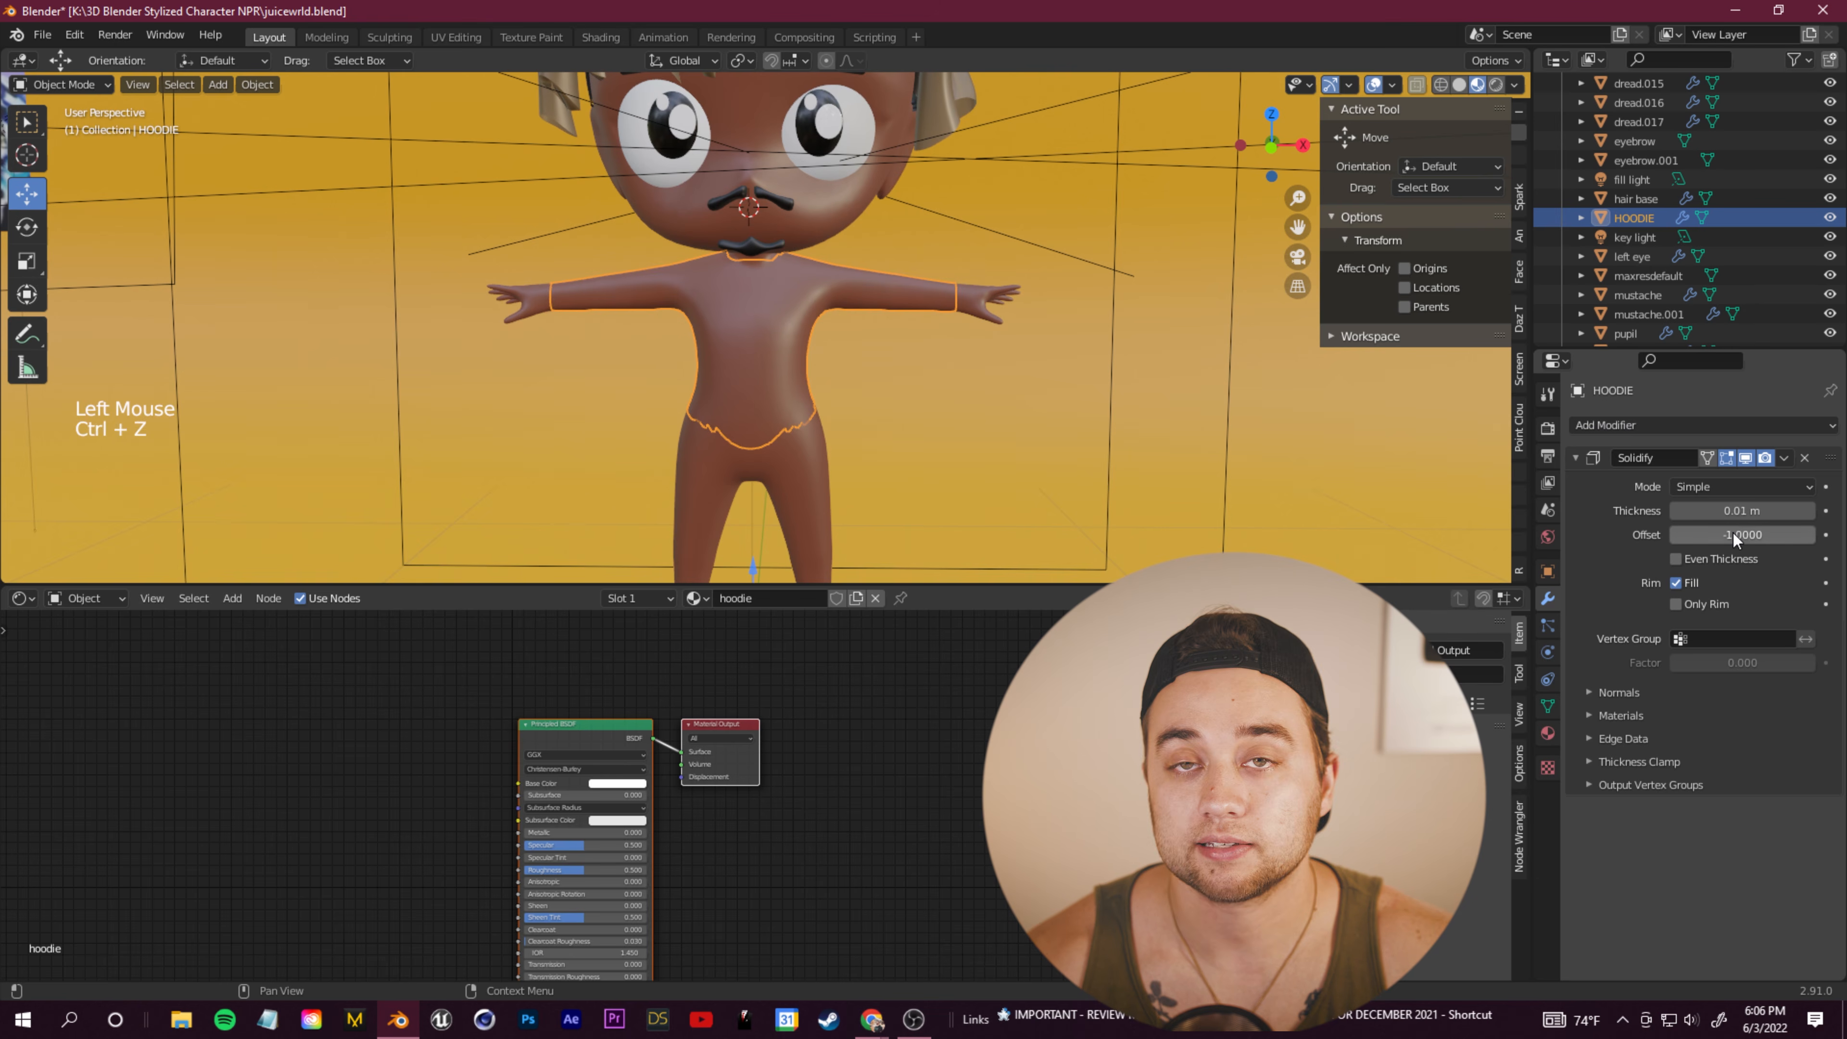
Step: Set the offset of the hoodie's Solidify modifier to 1
left_click(1743, 535)
type("1")
key("Return")
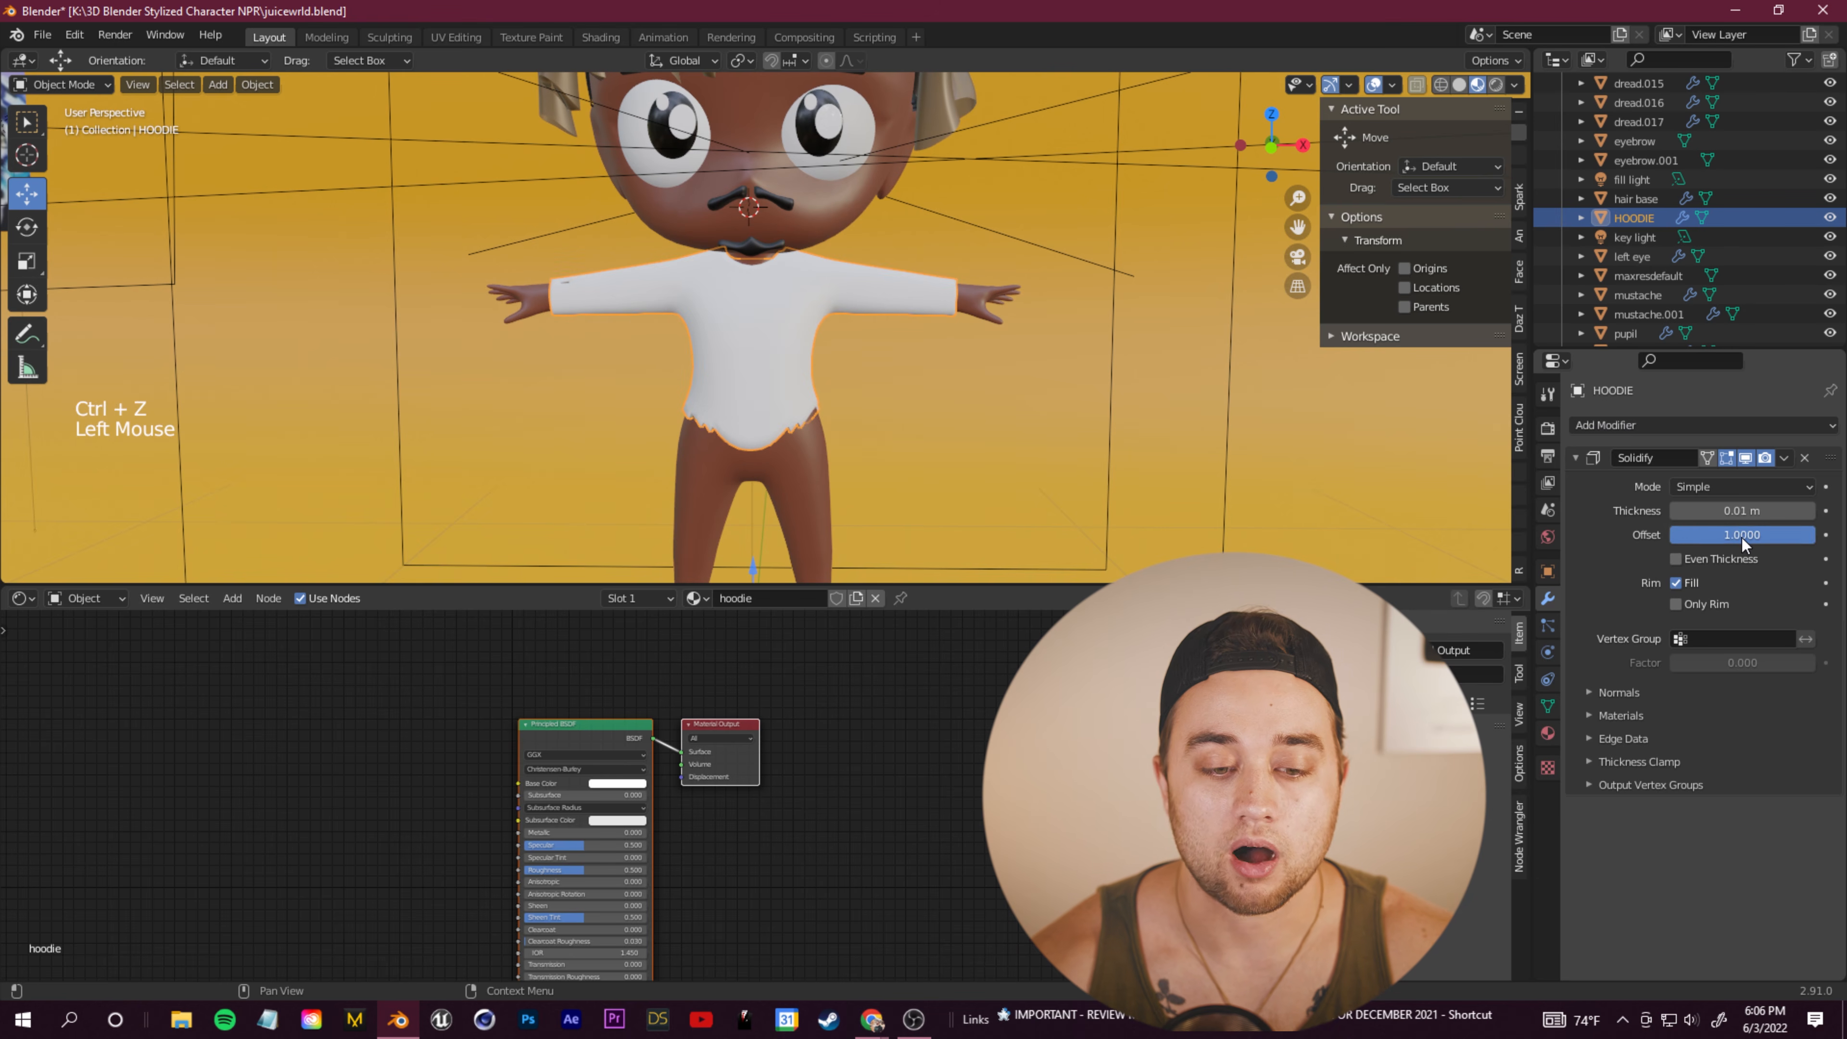
Step: Reselect the HOODIE object and enable Only Rim on its Solidify modifier
double_click(1193, 471)
left_click(761, 340)
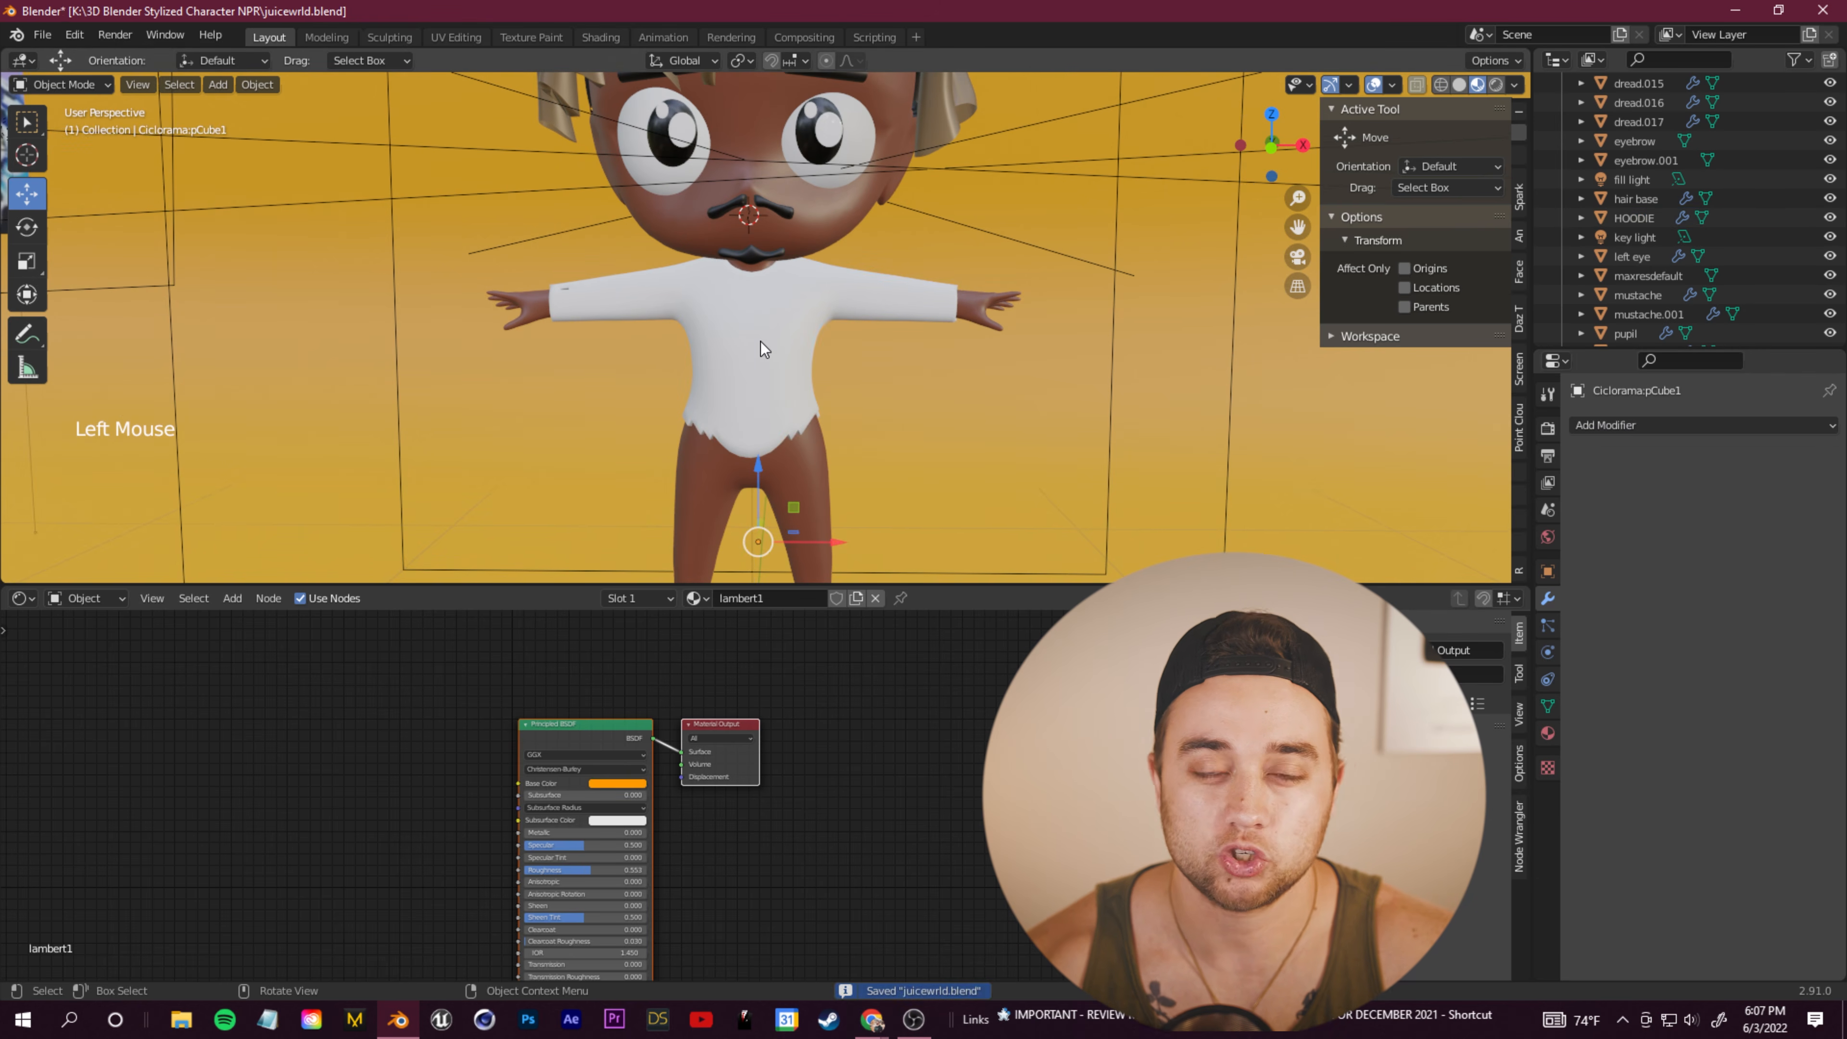
left_click(1676, 604)
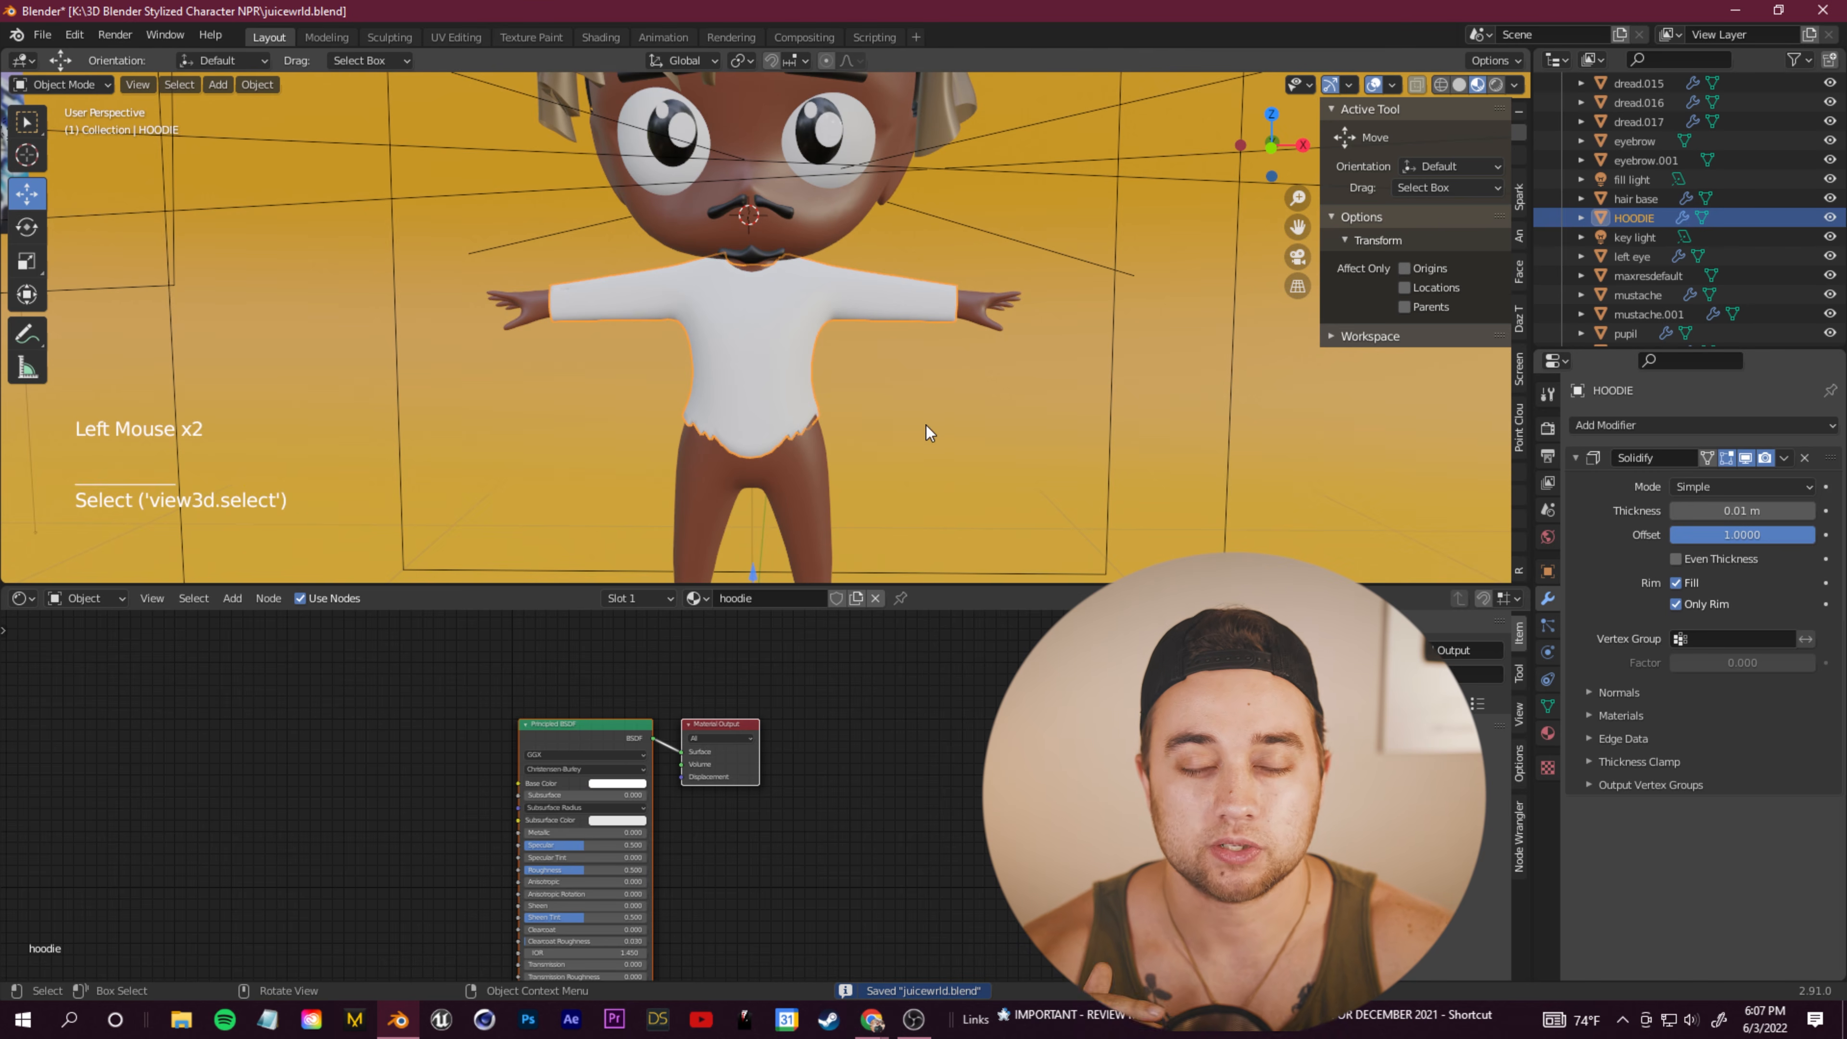
scroll(929, 431, "up", 2)
scroll(931, 429, "down", 1)
scroll(932, 429, "down", 1)
middle_click_drag(932, 429, 864, 422)
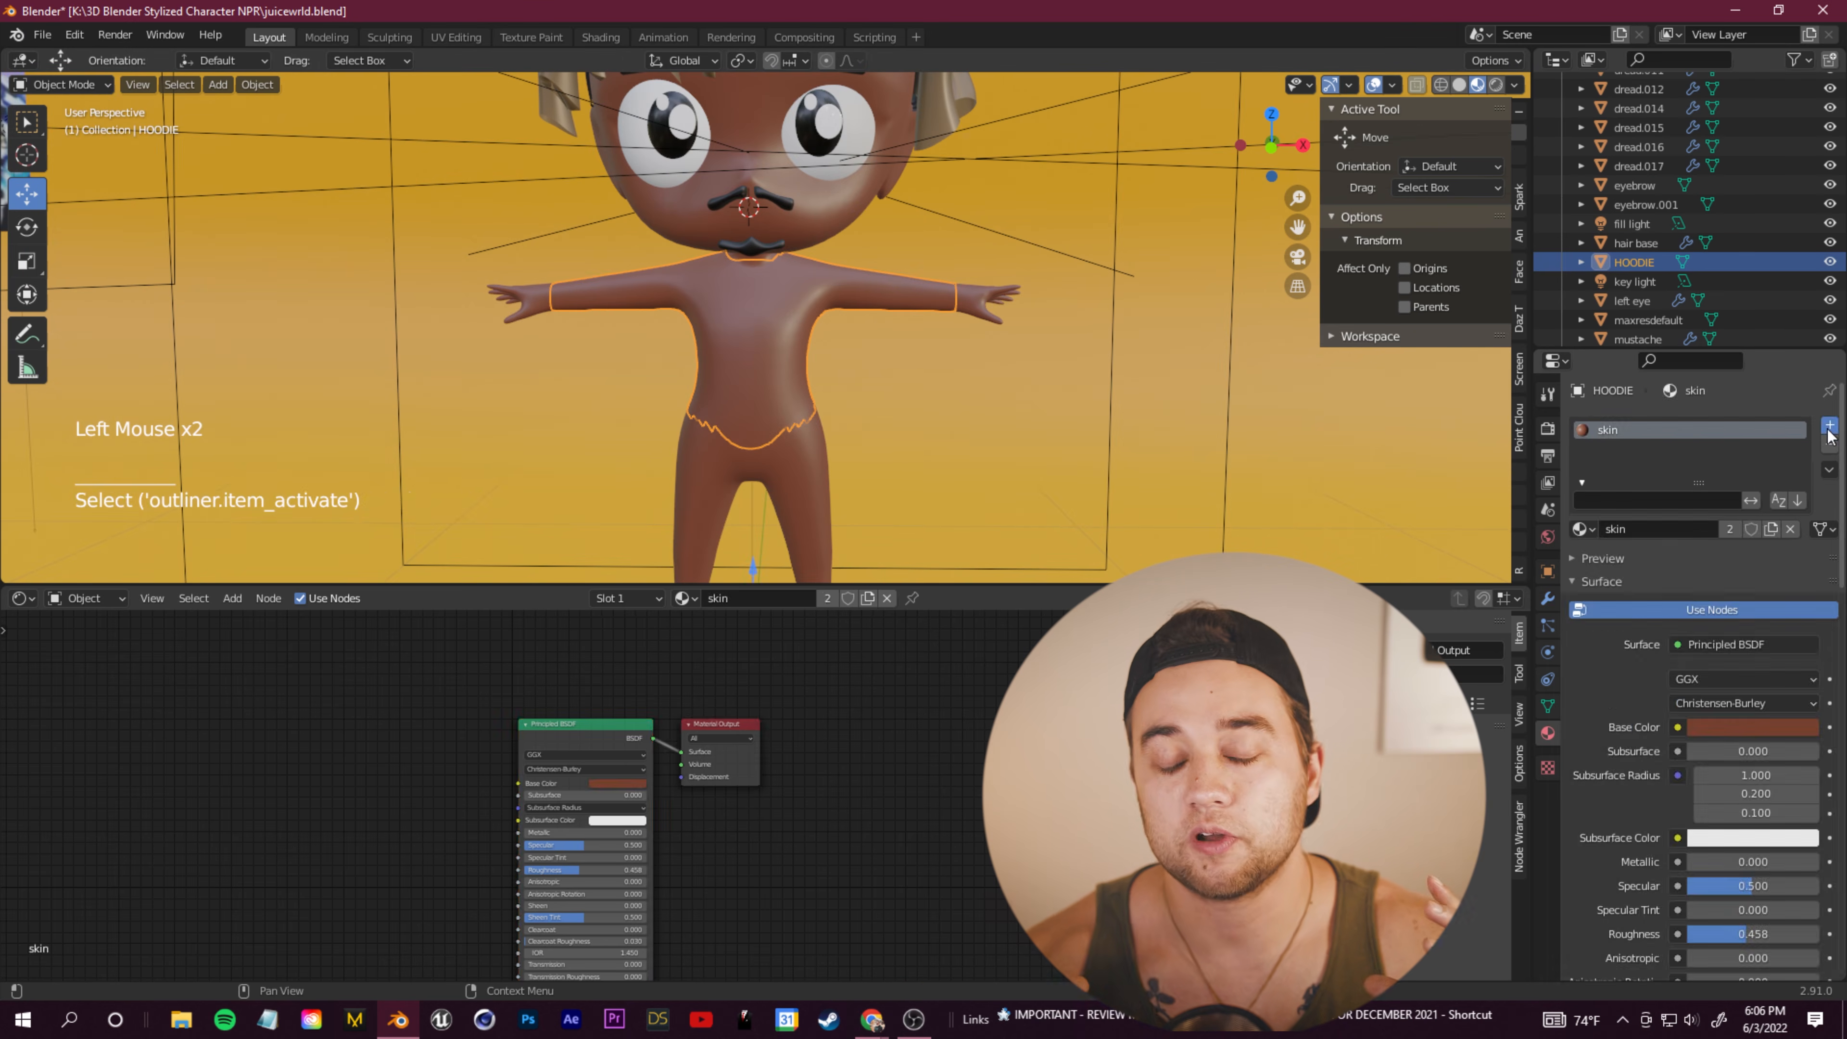
Step: Add a new material named hoodie to the HOODIE object and remove its skin material slot
left_click(1829, 425)
left_click(1673, 565)
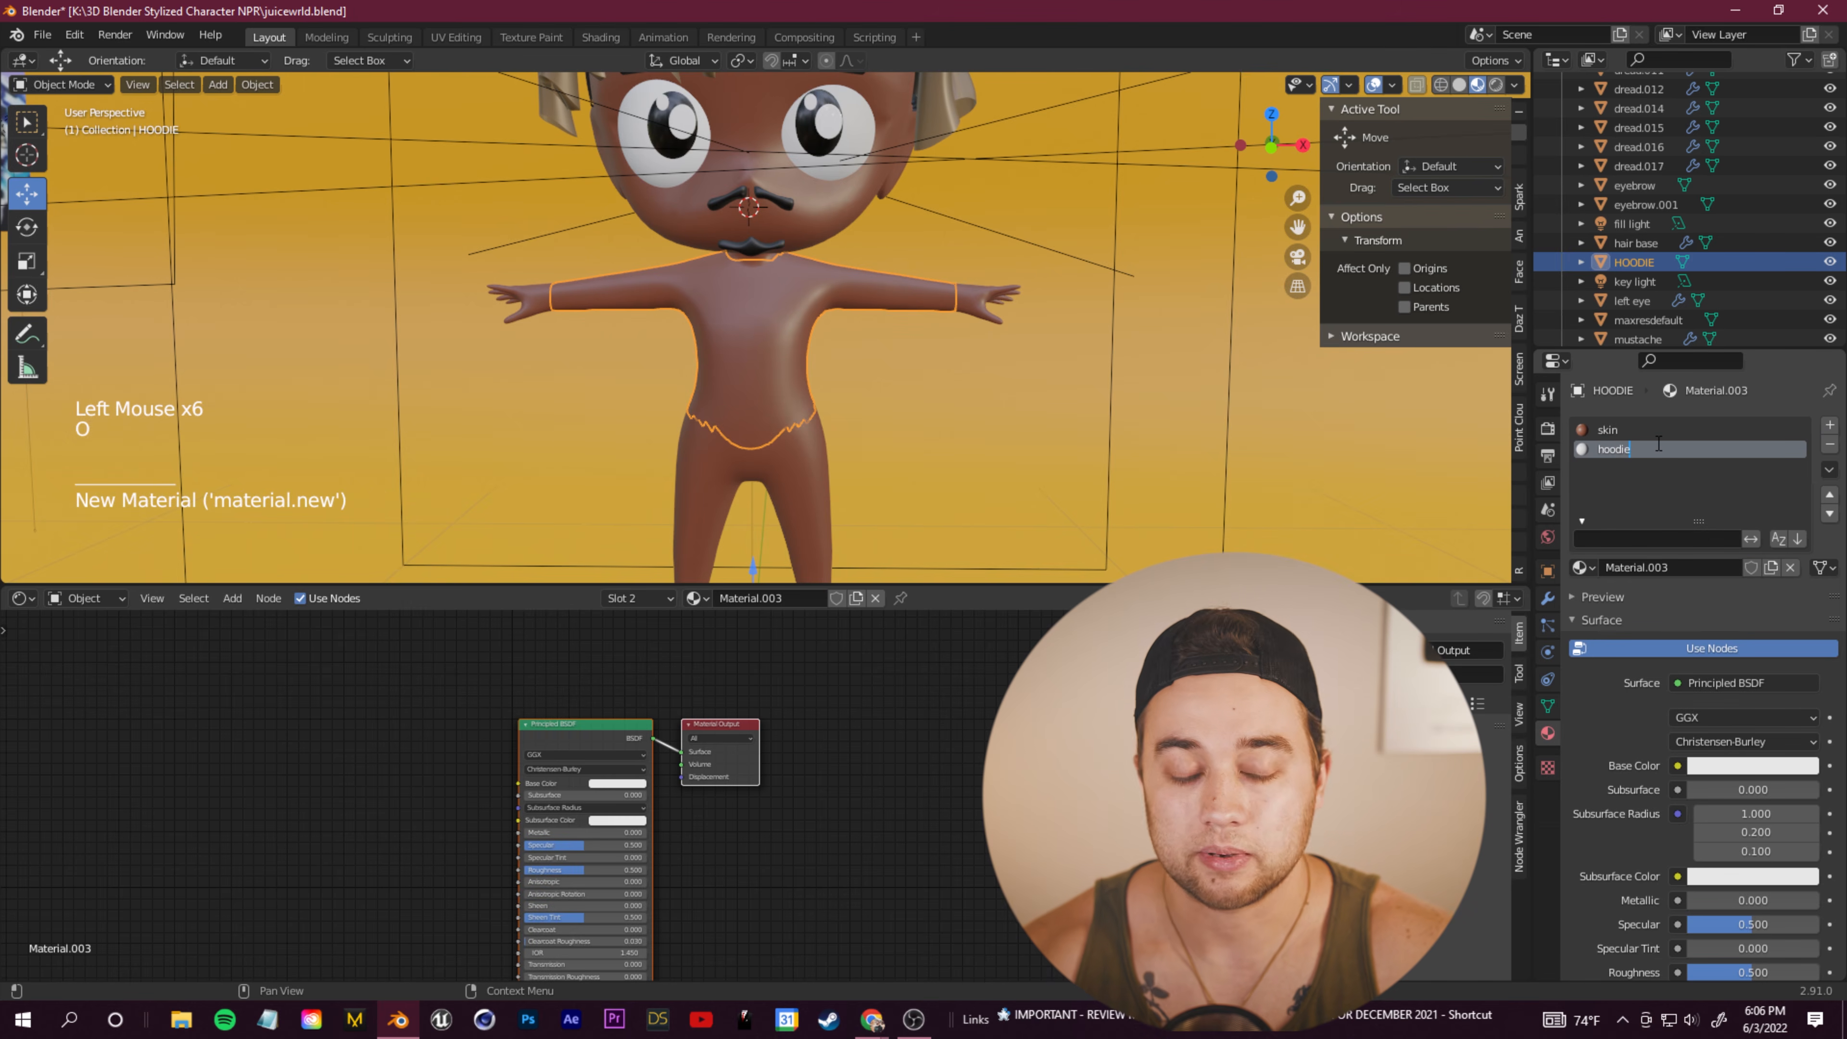
left_click(1611, 429)
left_click(1829, 444)
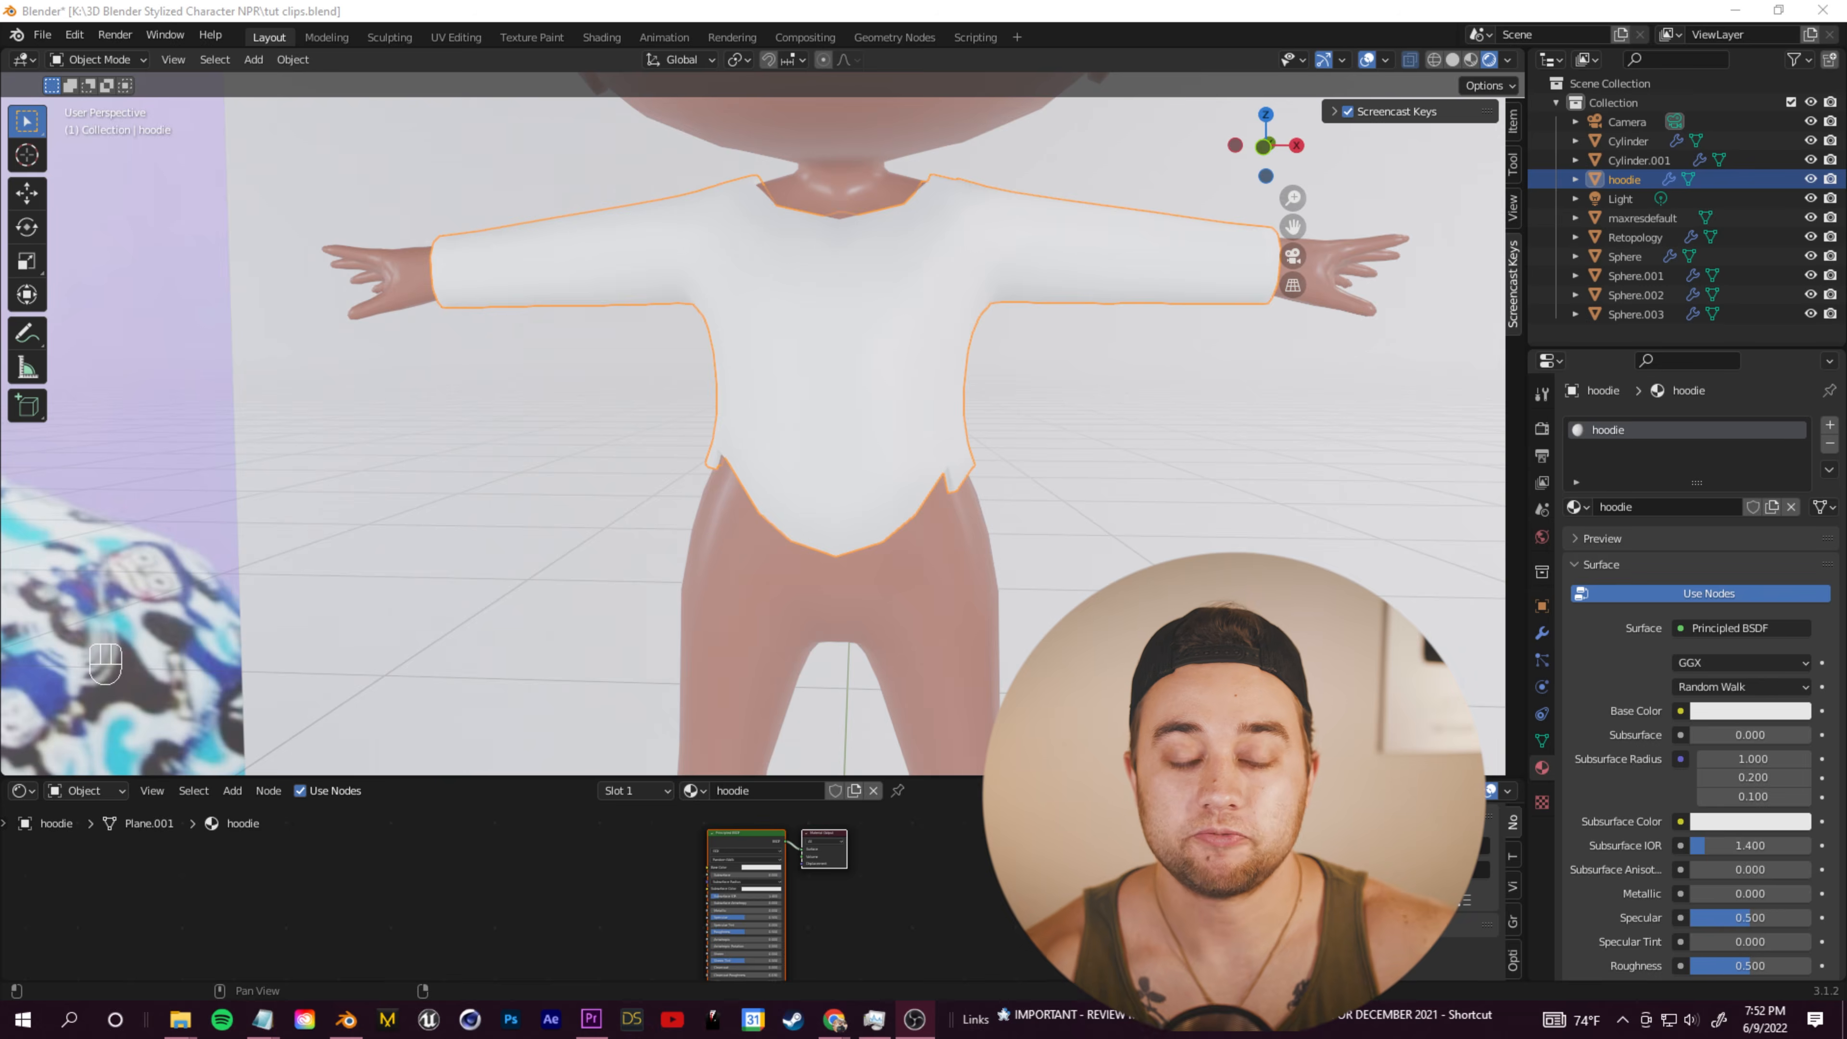
Step: Knife-cut a straight hem across the hoodie's lower torso and delete the vertices of the pointed part below it
left_click(680, 8)
scroll(980, 515, "up", 1)
scroll(969, 509, "down", 1)
left_click(57, 60)
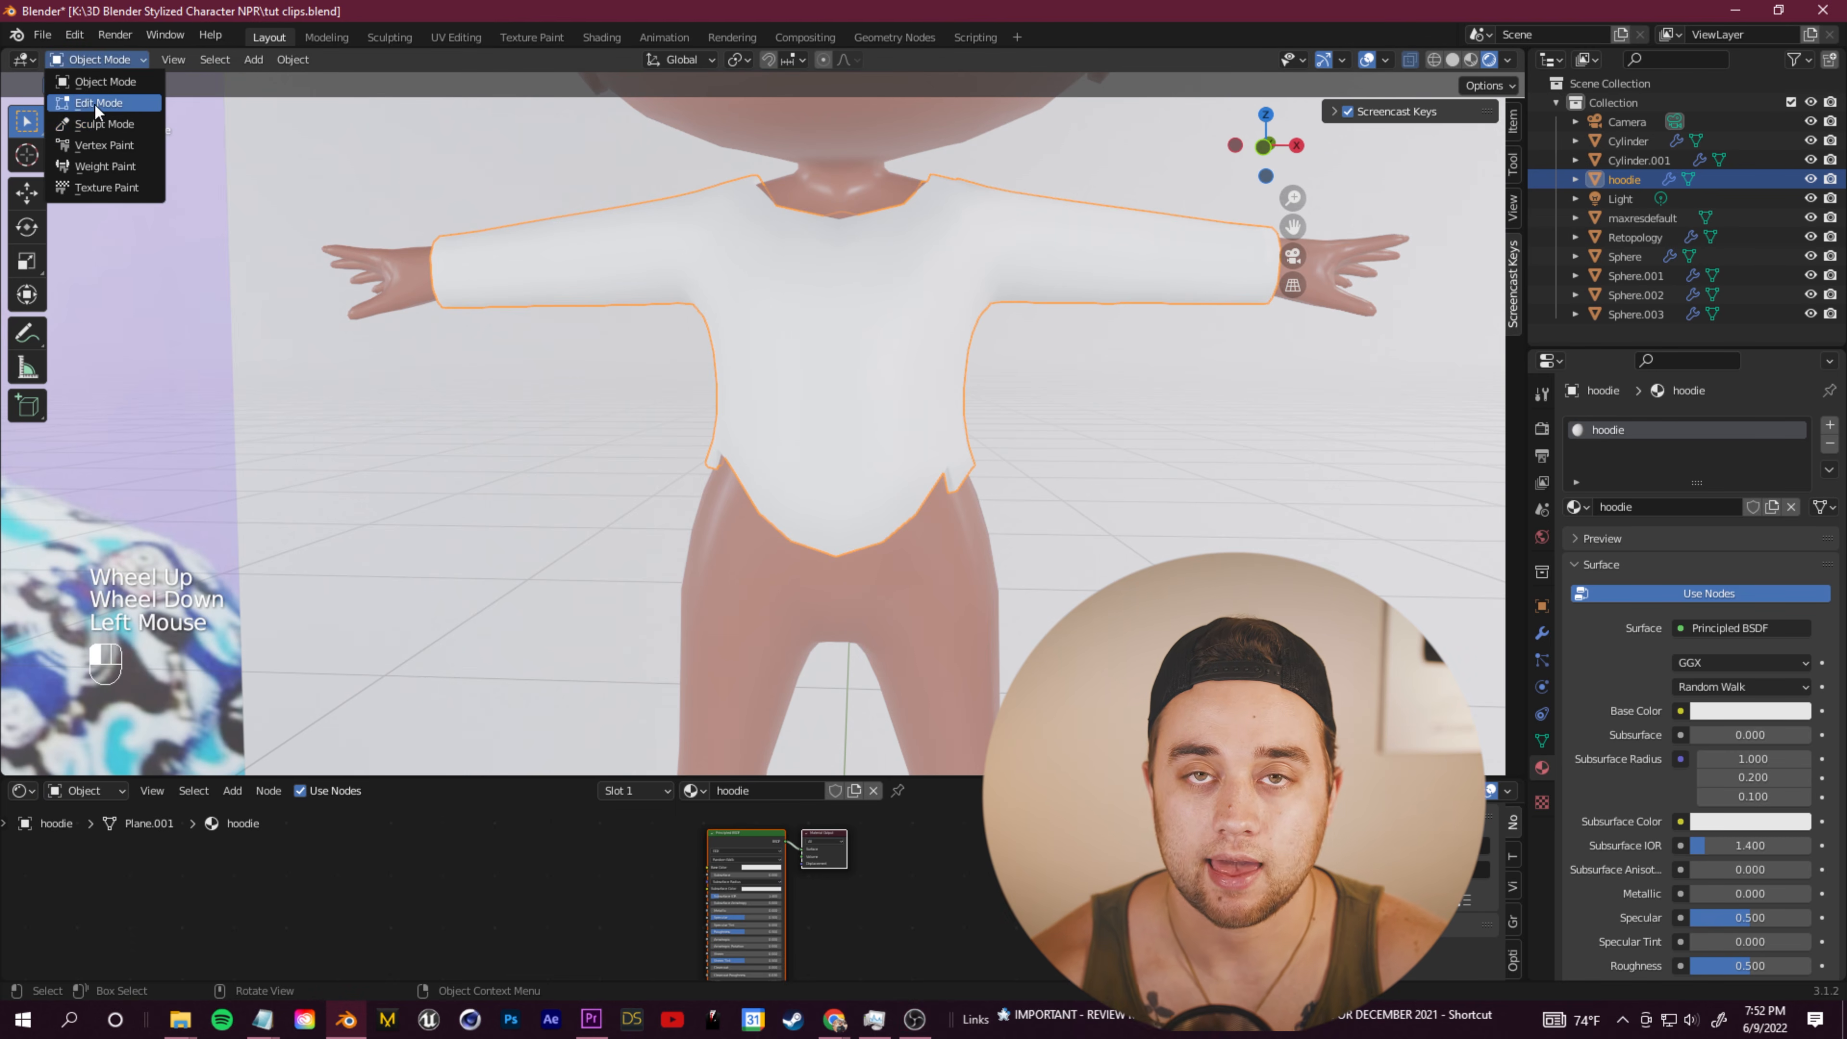
left_click(96, 104)
key("k")
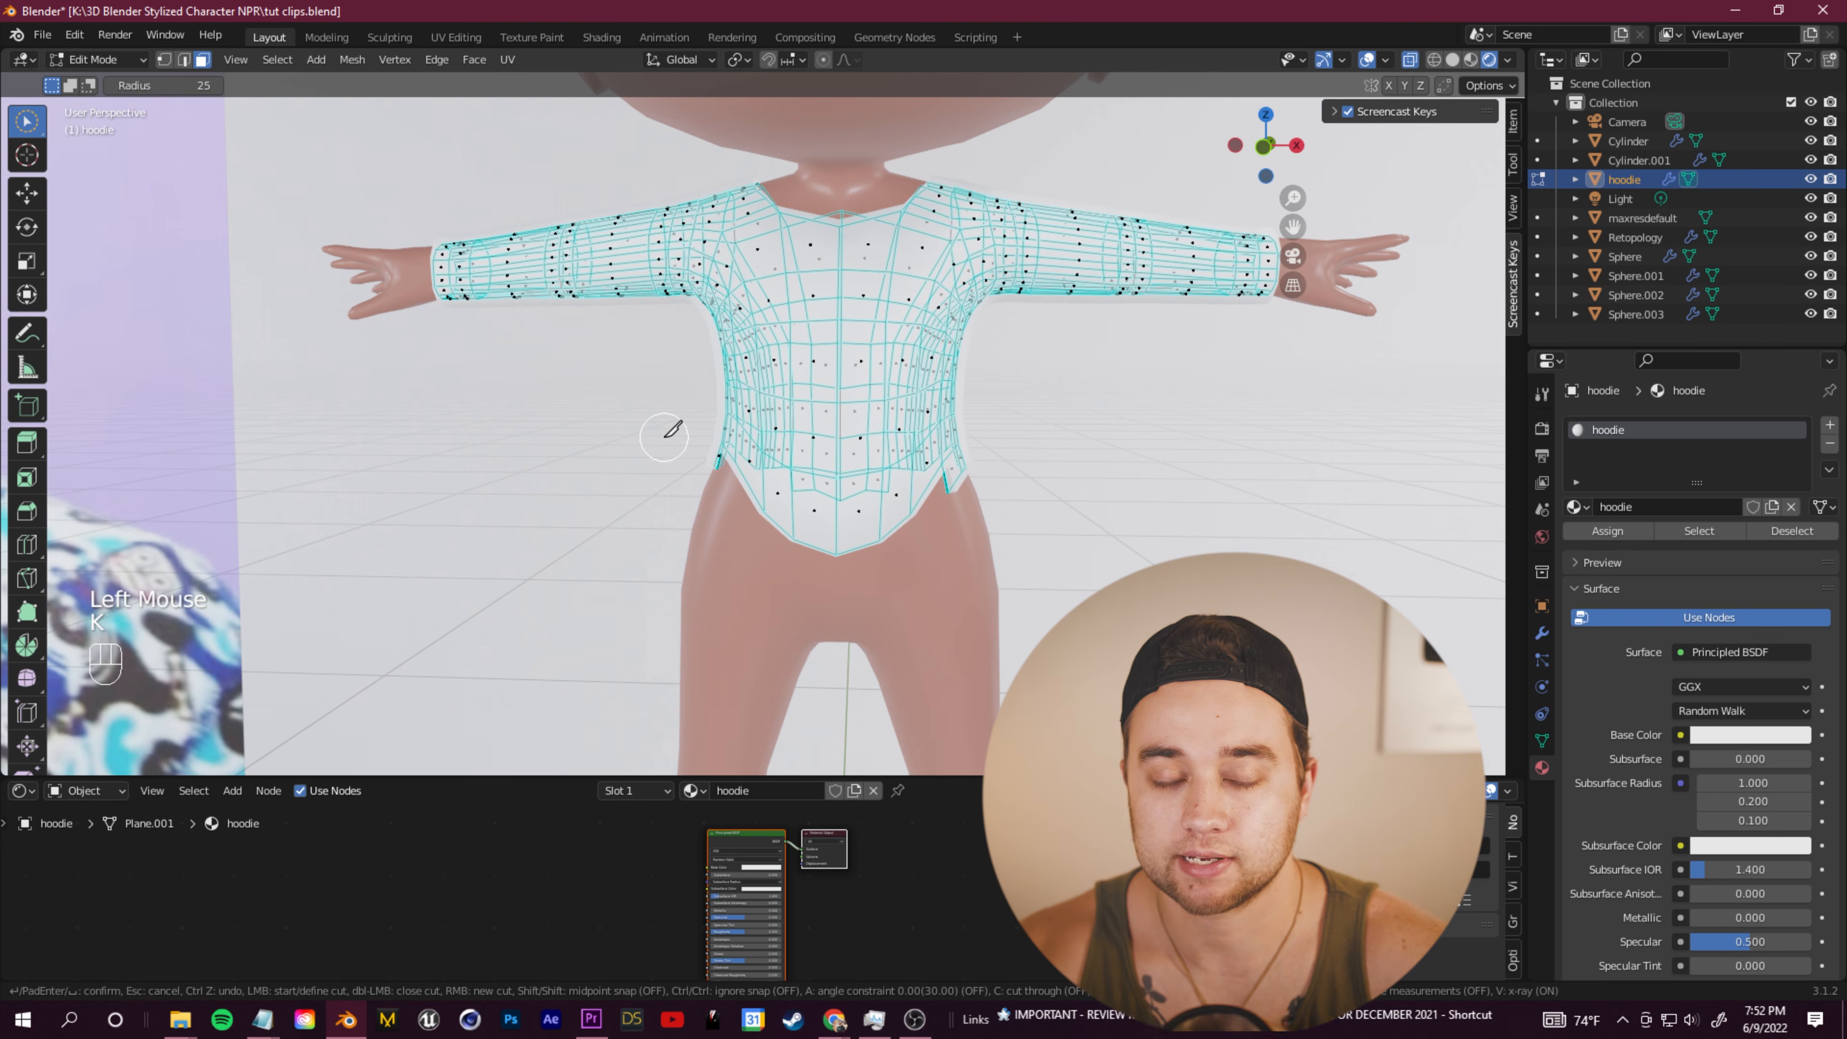
left_click(608, 450)
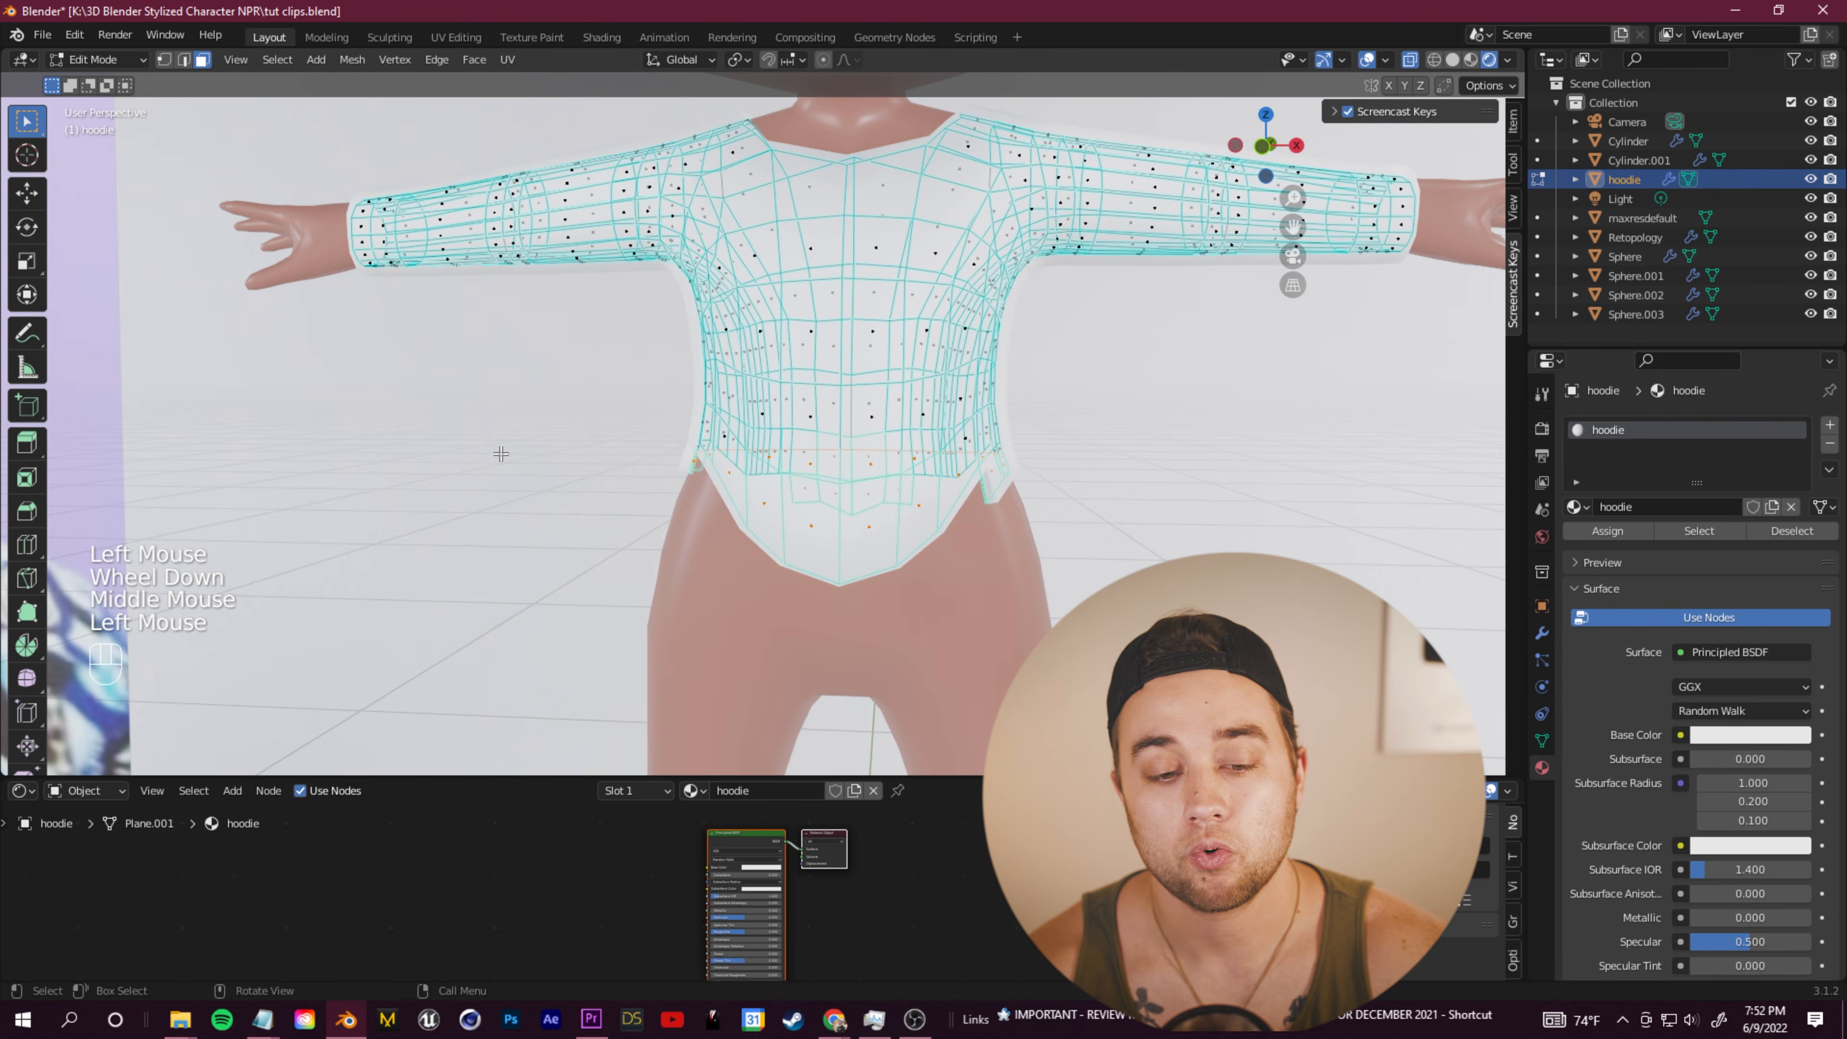
key("Delete")
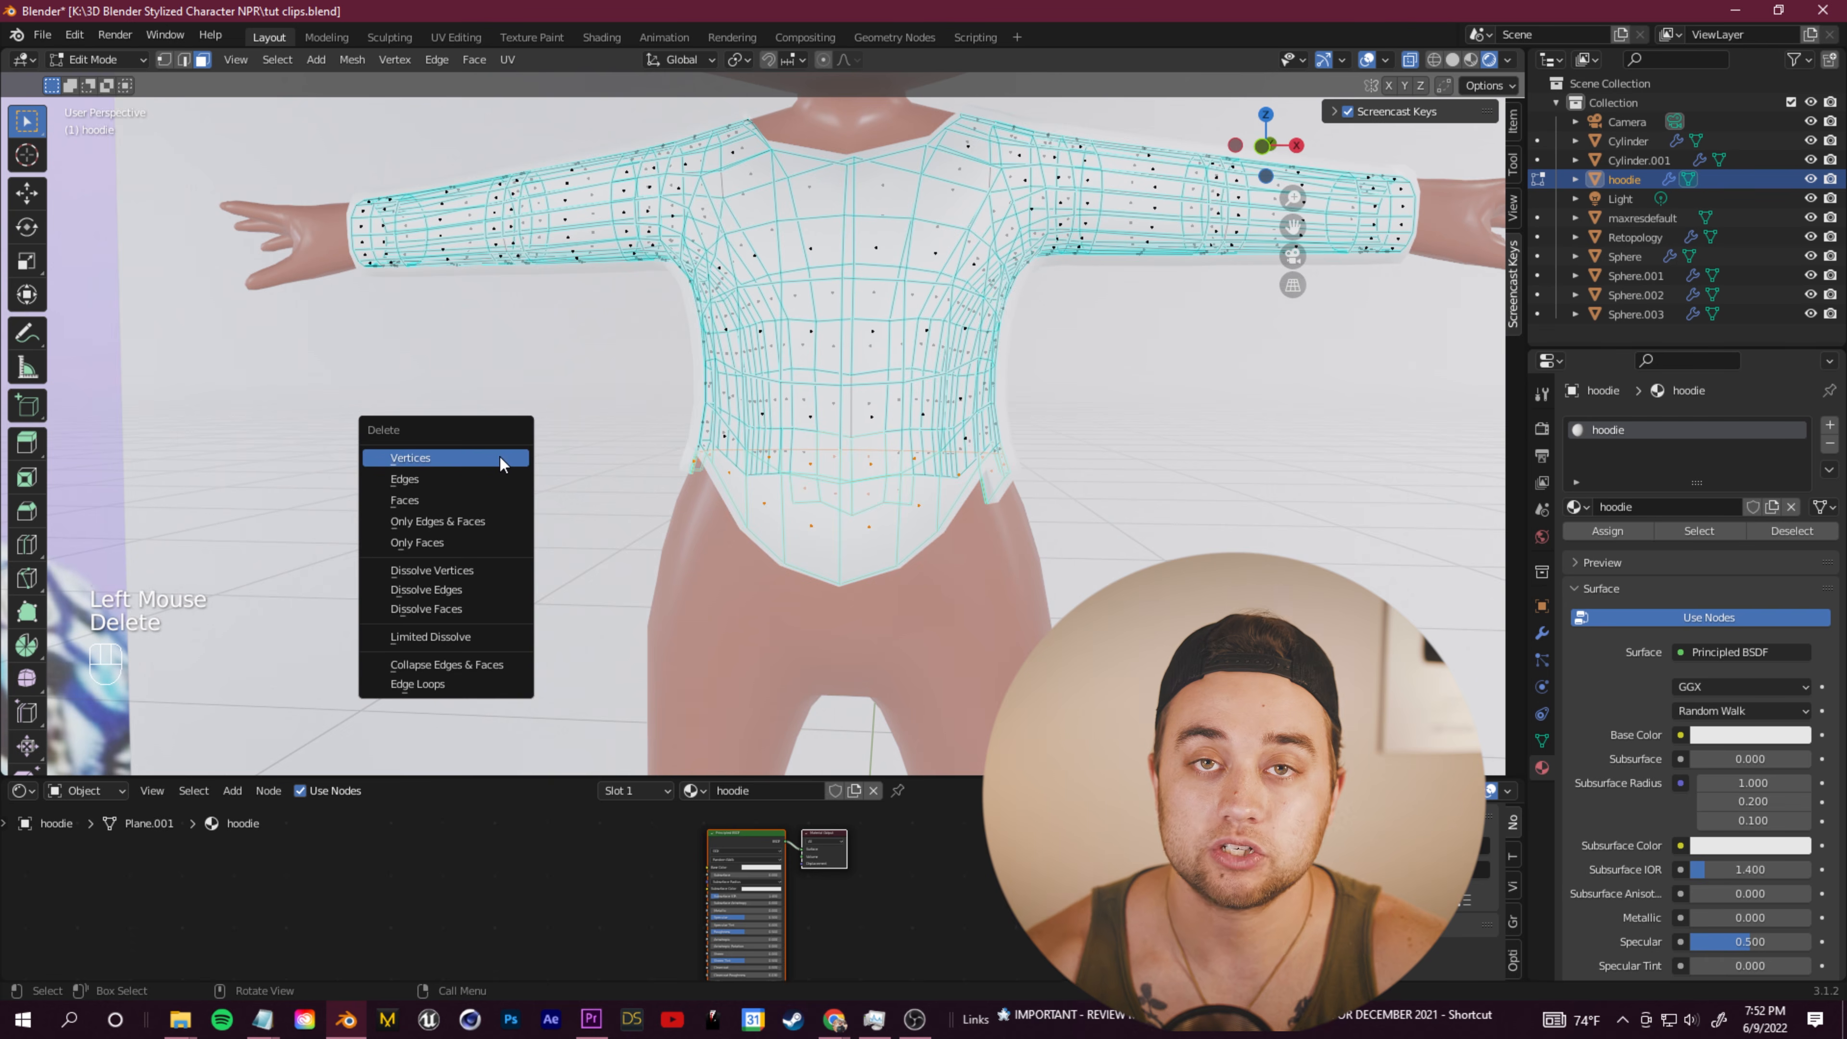
left_click(501, 463)
key("Tab")
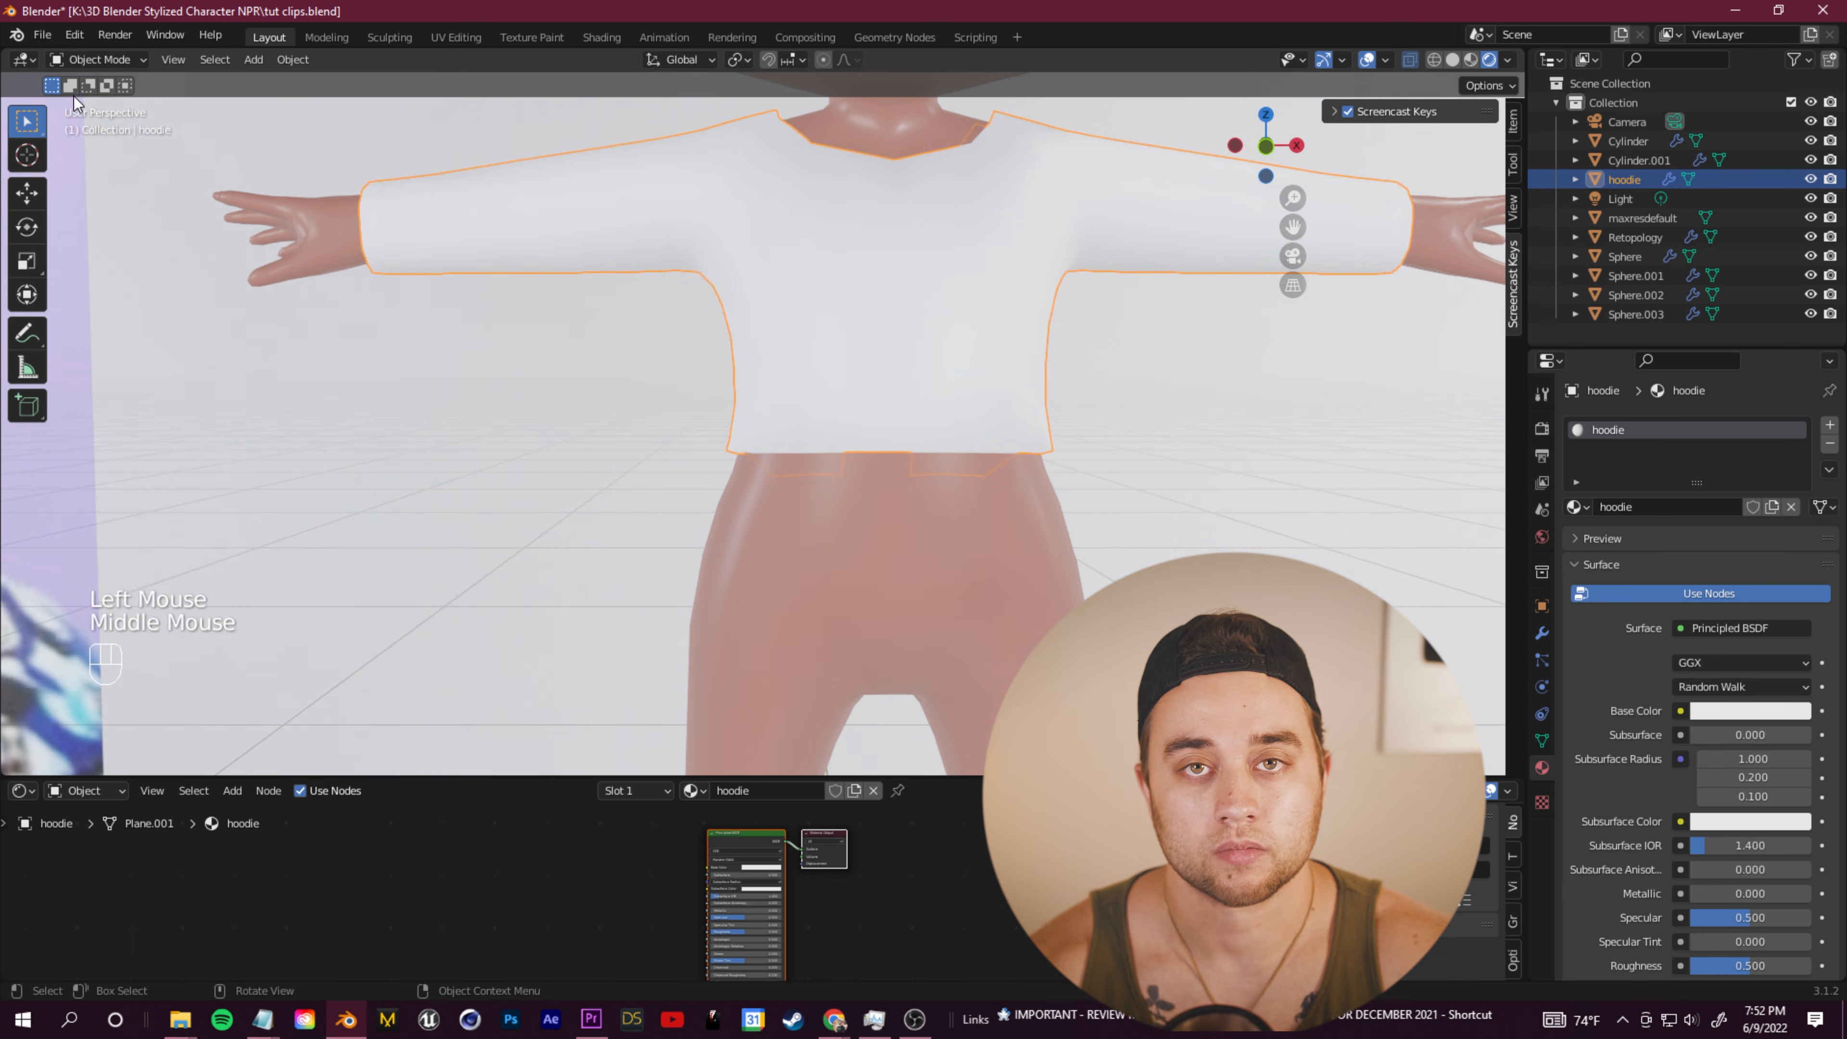
Step: Sculpt the hoodie's lower hem on both sides of the waist in Sculpt Mode
left_click(98, 60)
left_click(95, 131)
left_click(26, 624)
left_click_drag(723, 494, 715, 557)
mouse_move(1047, 495)
left_mouse_down()
mouse_move(1069, 577)
mouse_move(899, 536)
left_mouse_up()
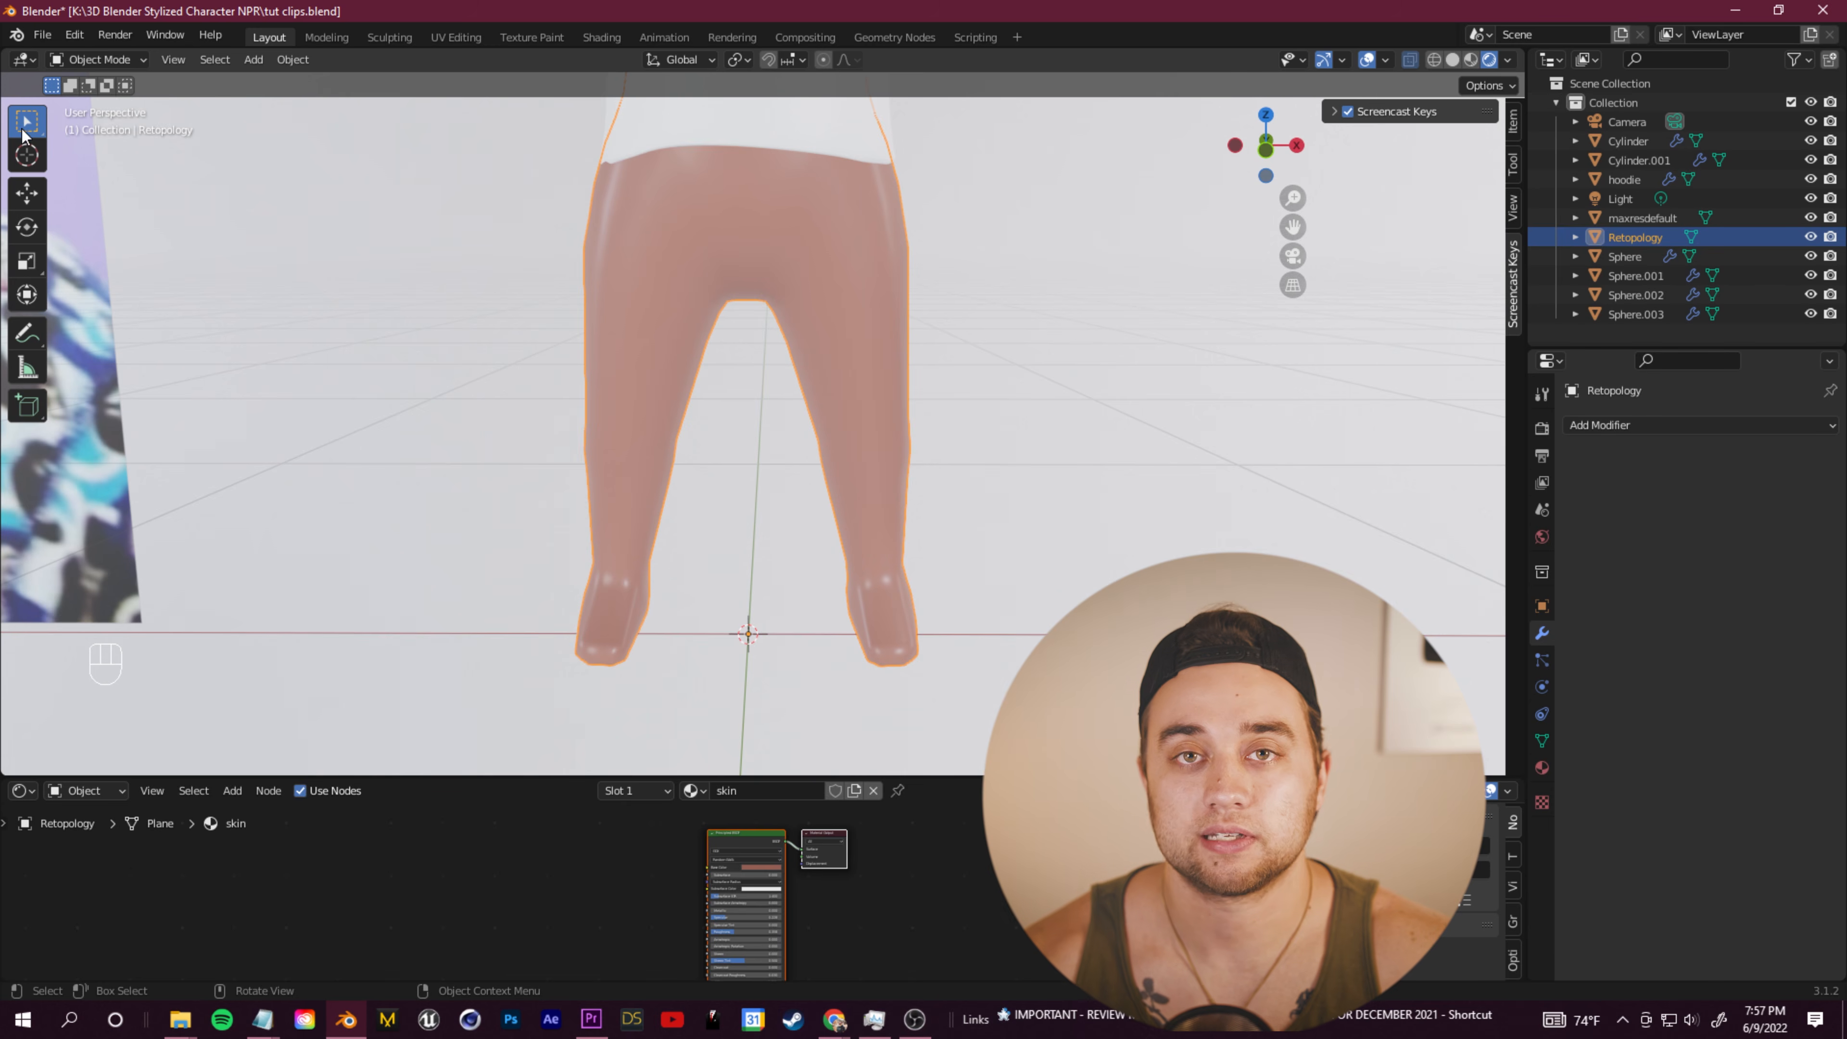
Step: Duplicate the Retopology body's leg and foot faces in place and separate the selection into its own object
left_click_drag(24, 133, 155, 179)
left_click(98, 60)
left_click(91, 81)
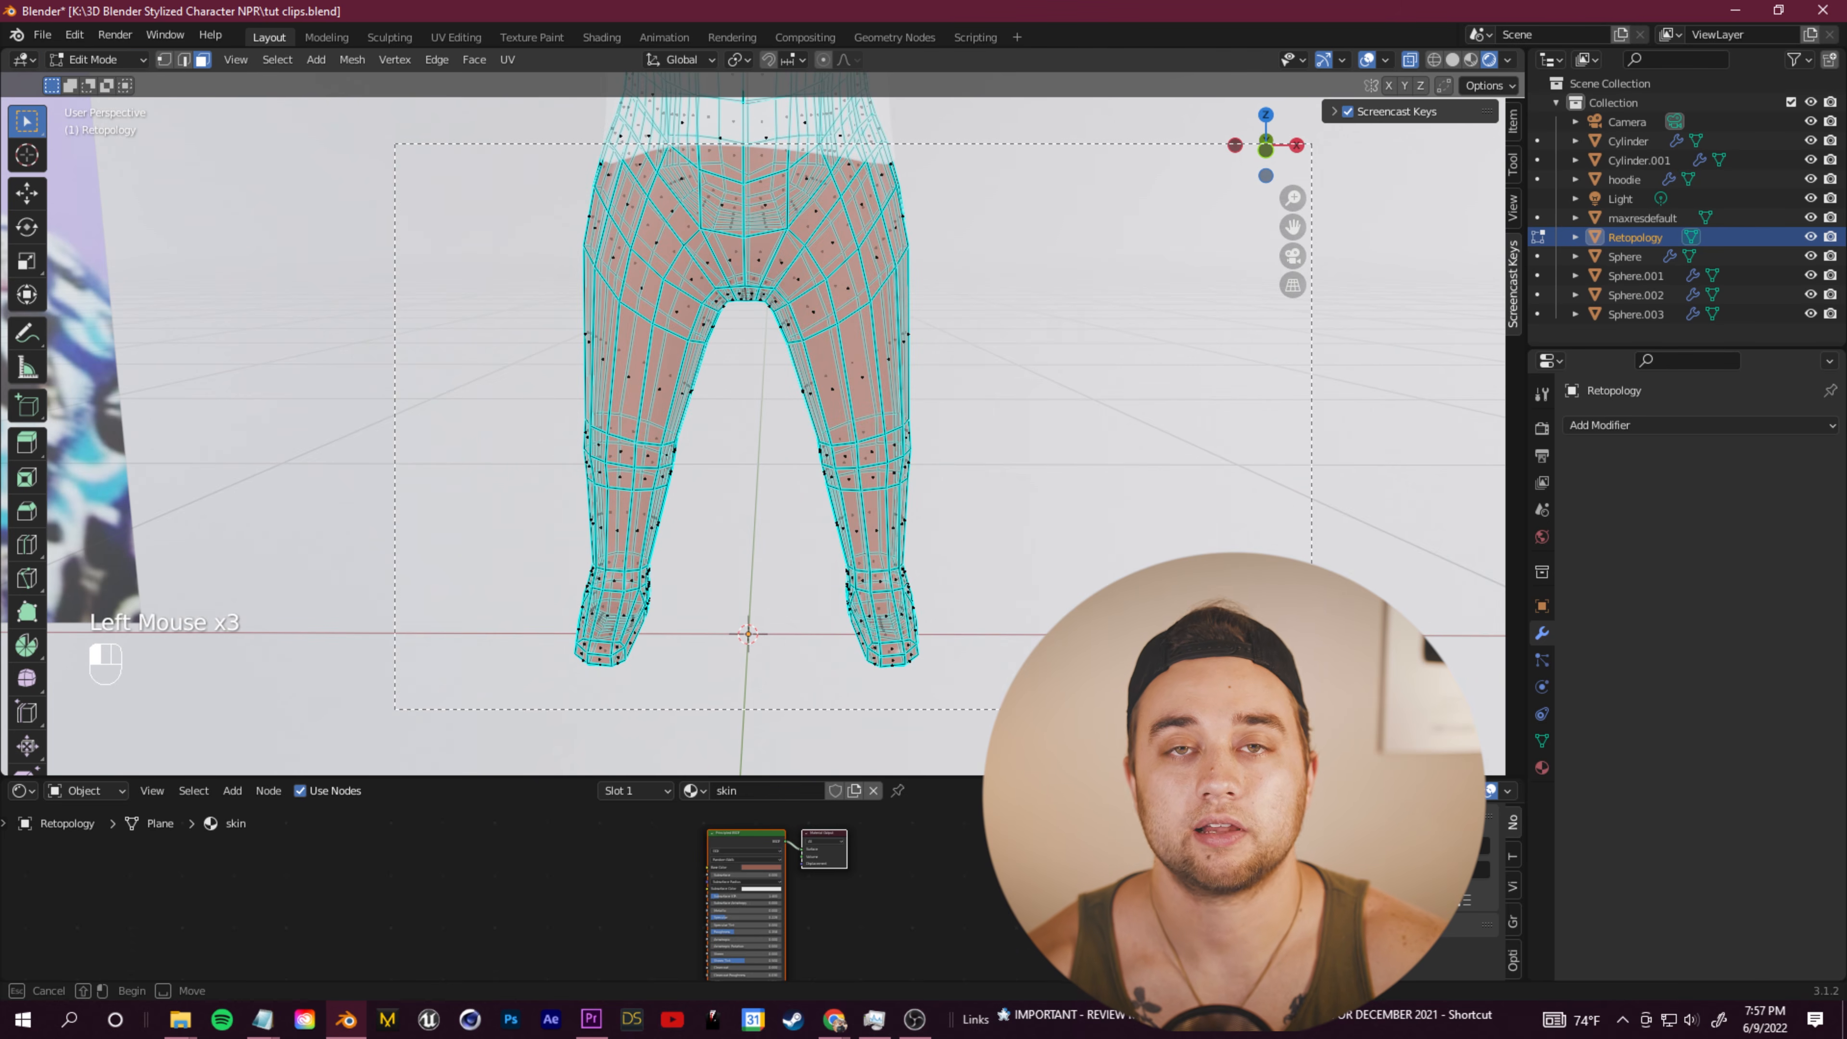
left_click_drag(395, 143, 1306, 707)
key("shift+d")
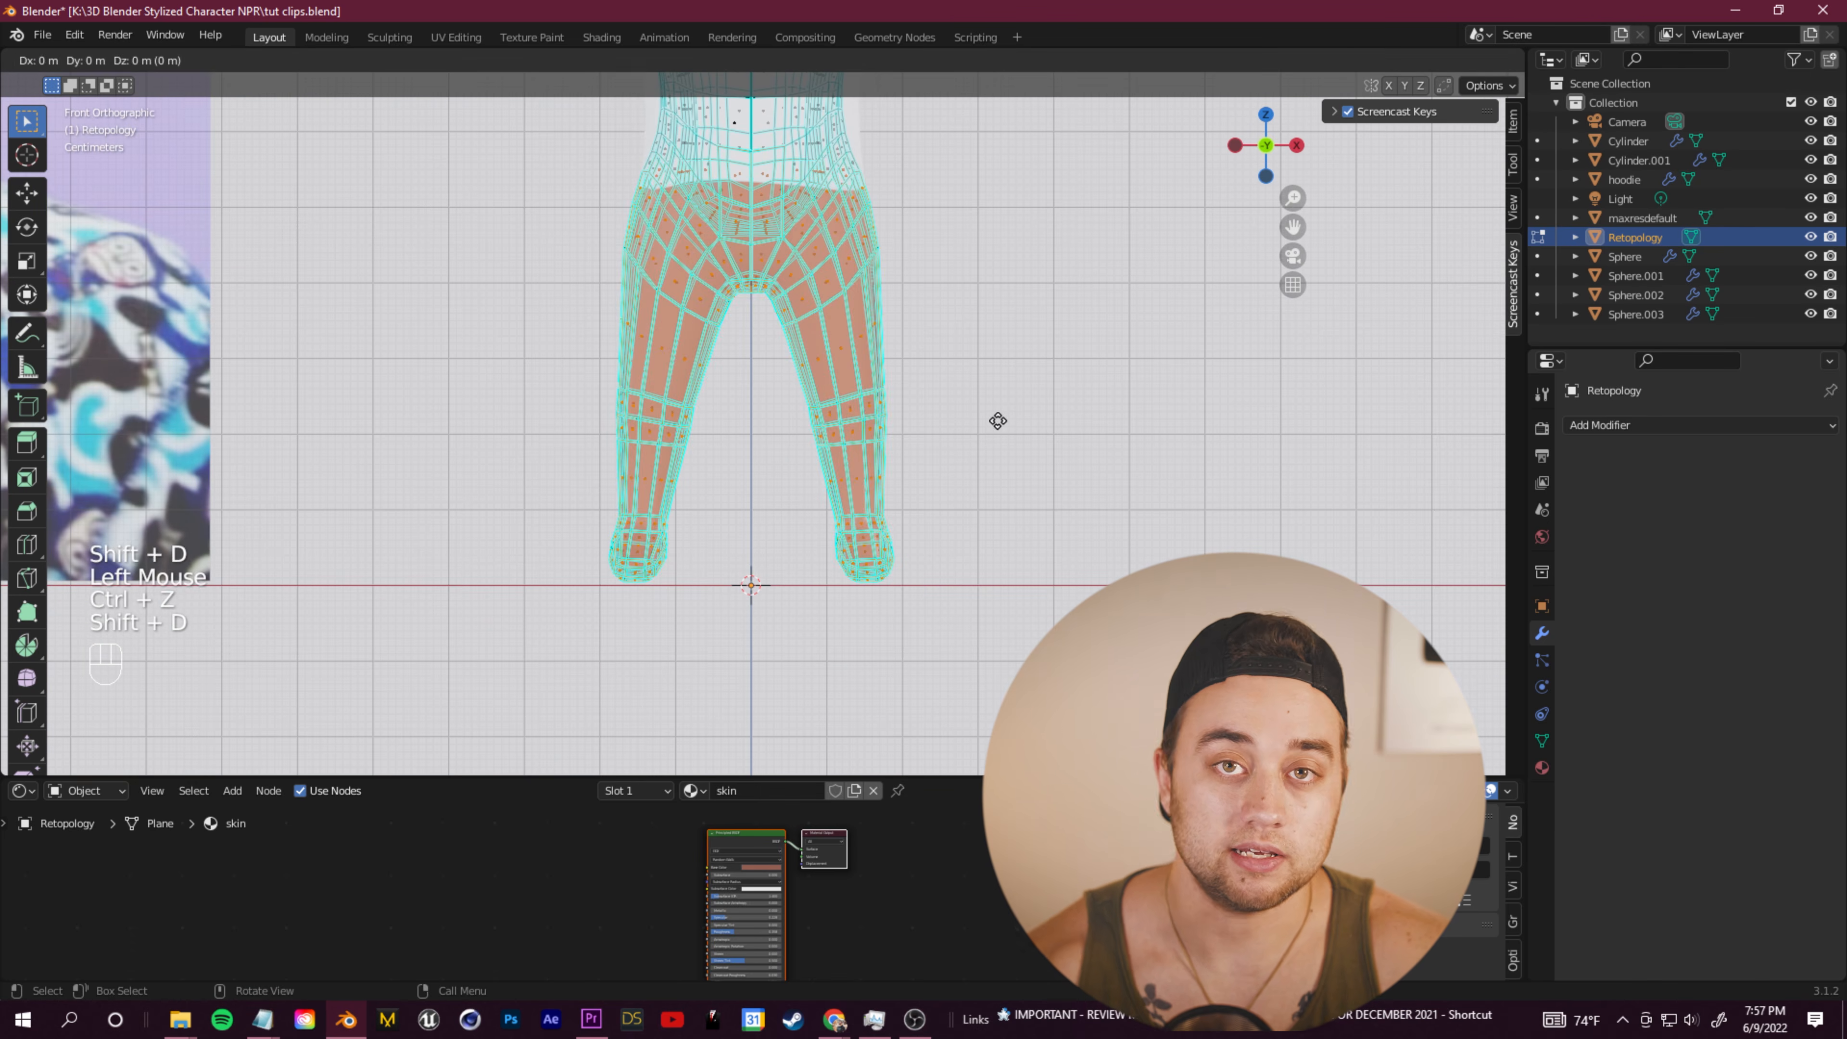
right_click(998, 422)
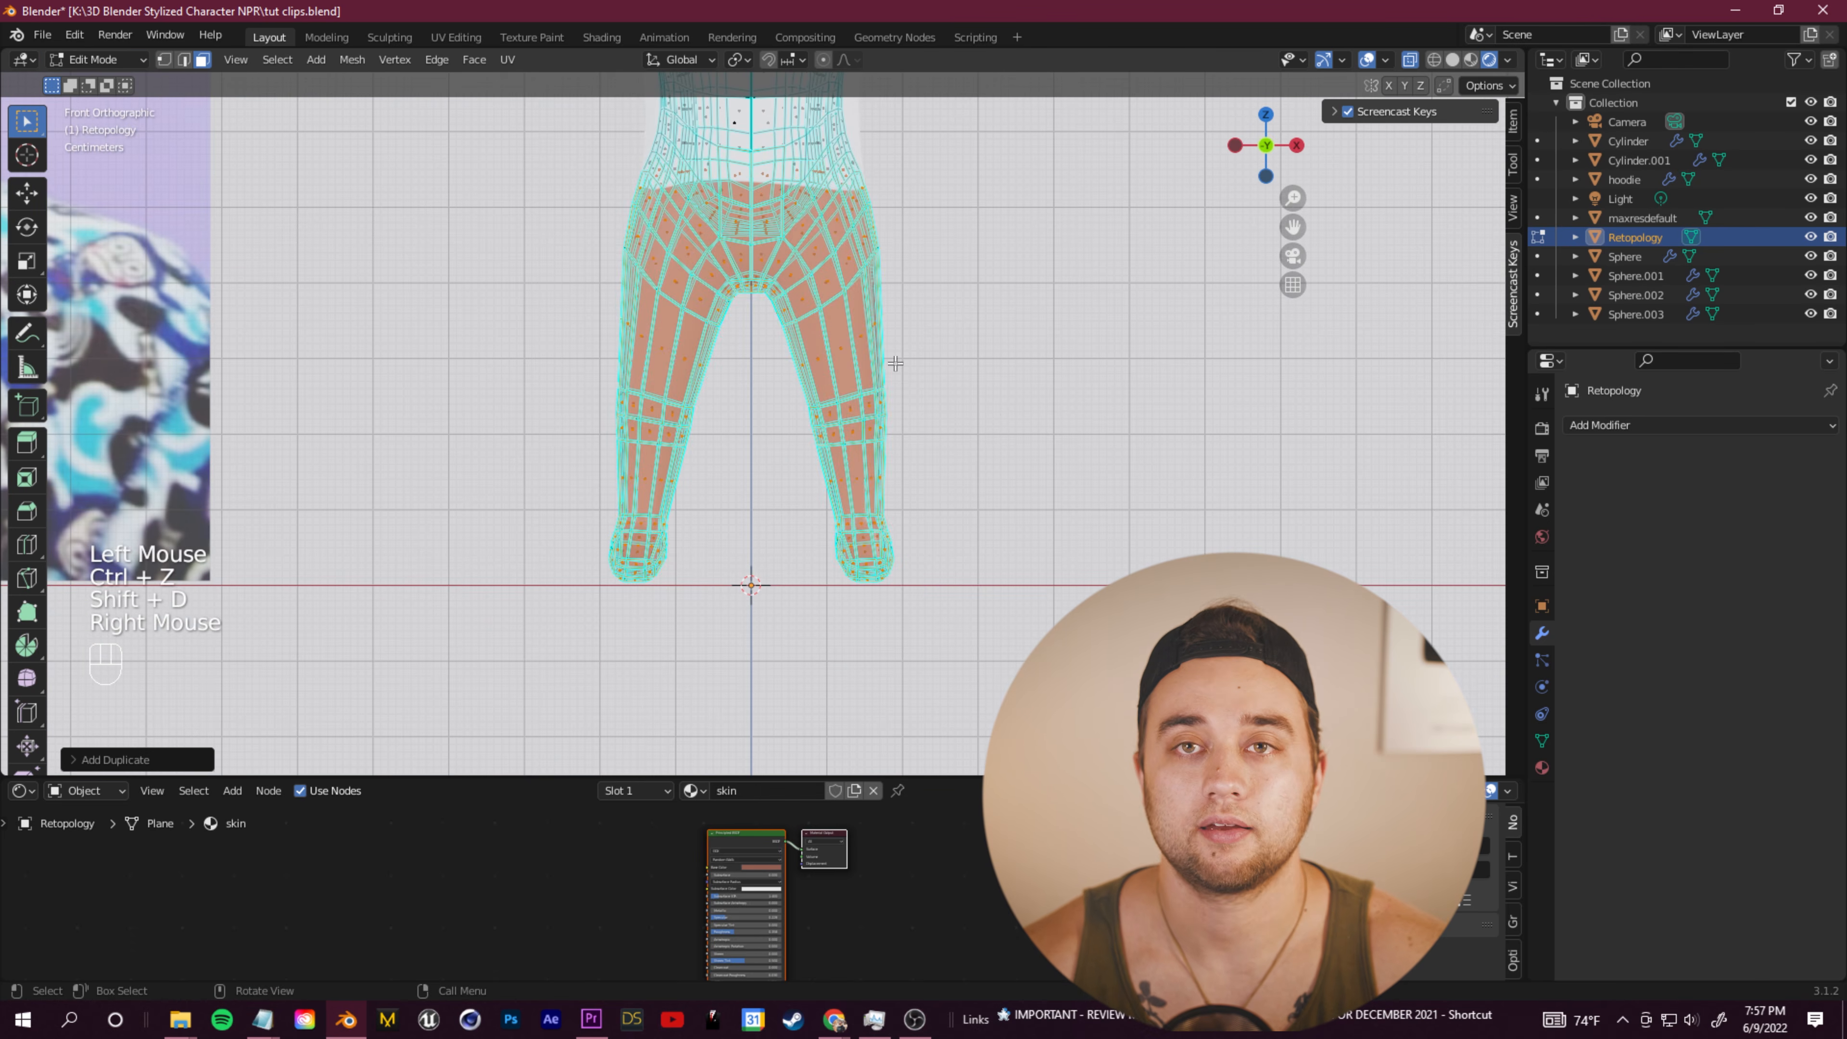
right_click(839, 326)
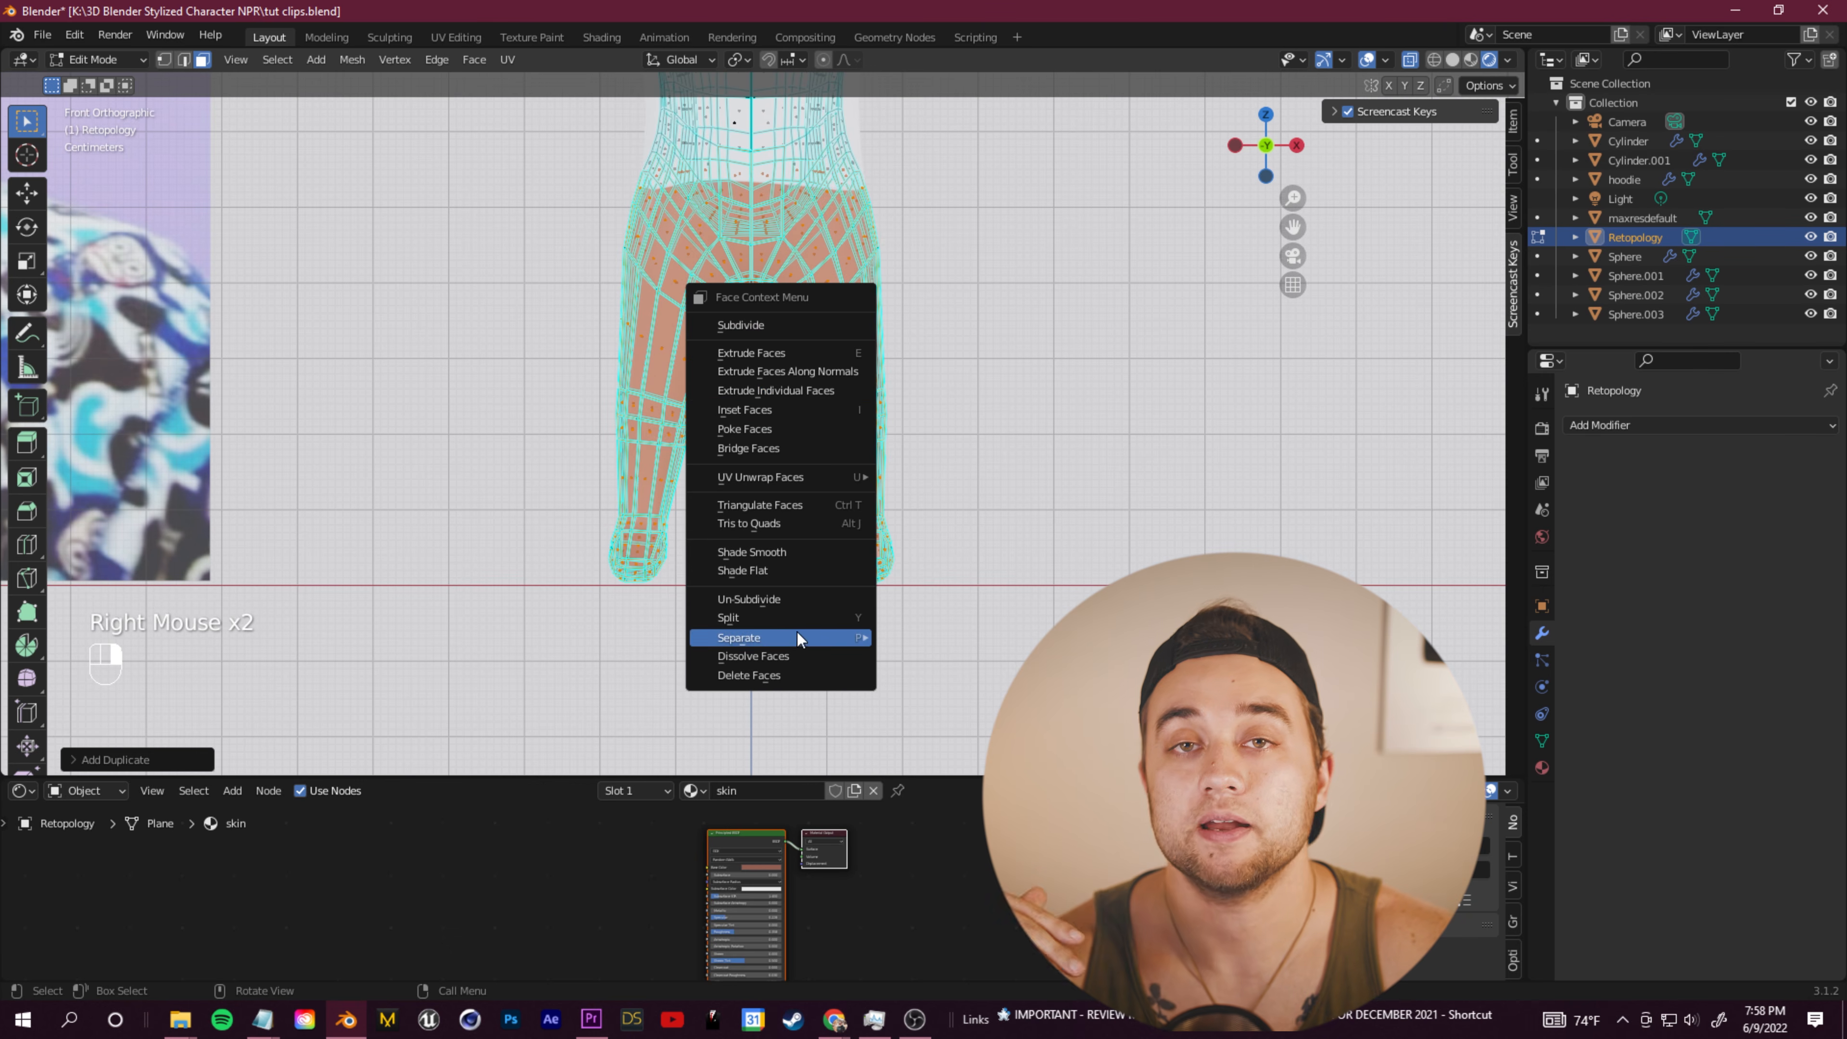
mouse_move(805, 647)
left_click(932, 638)
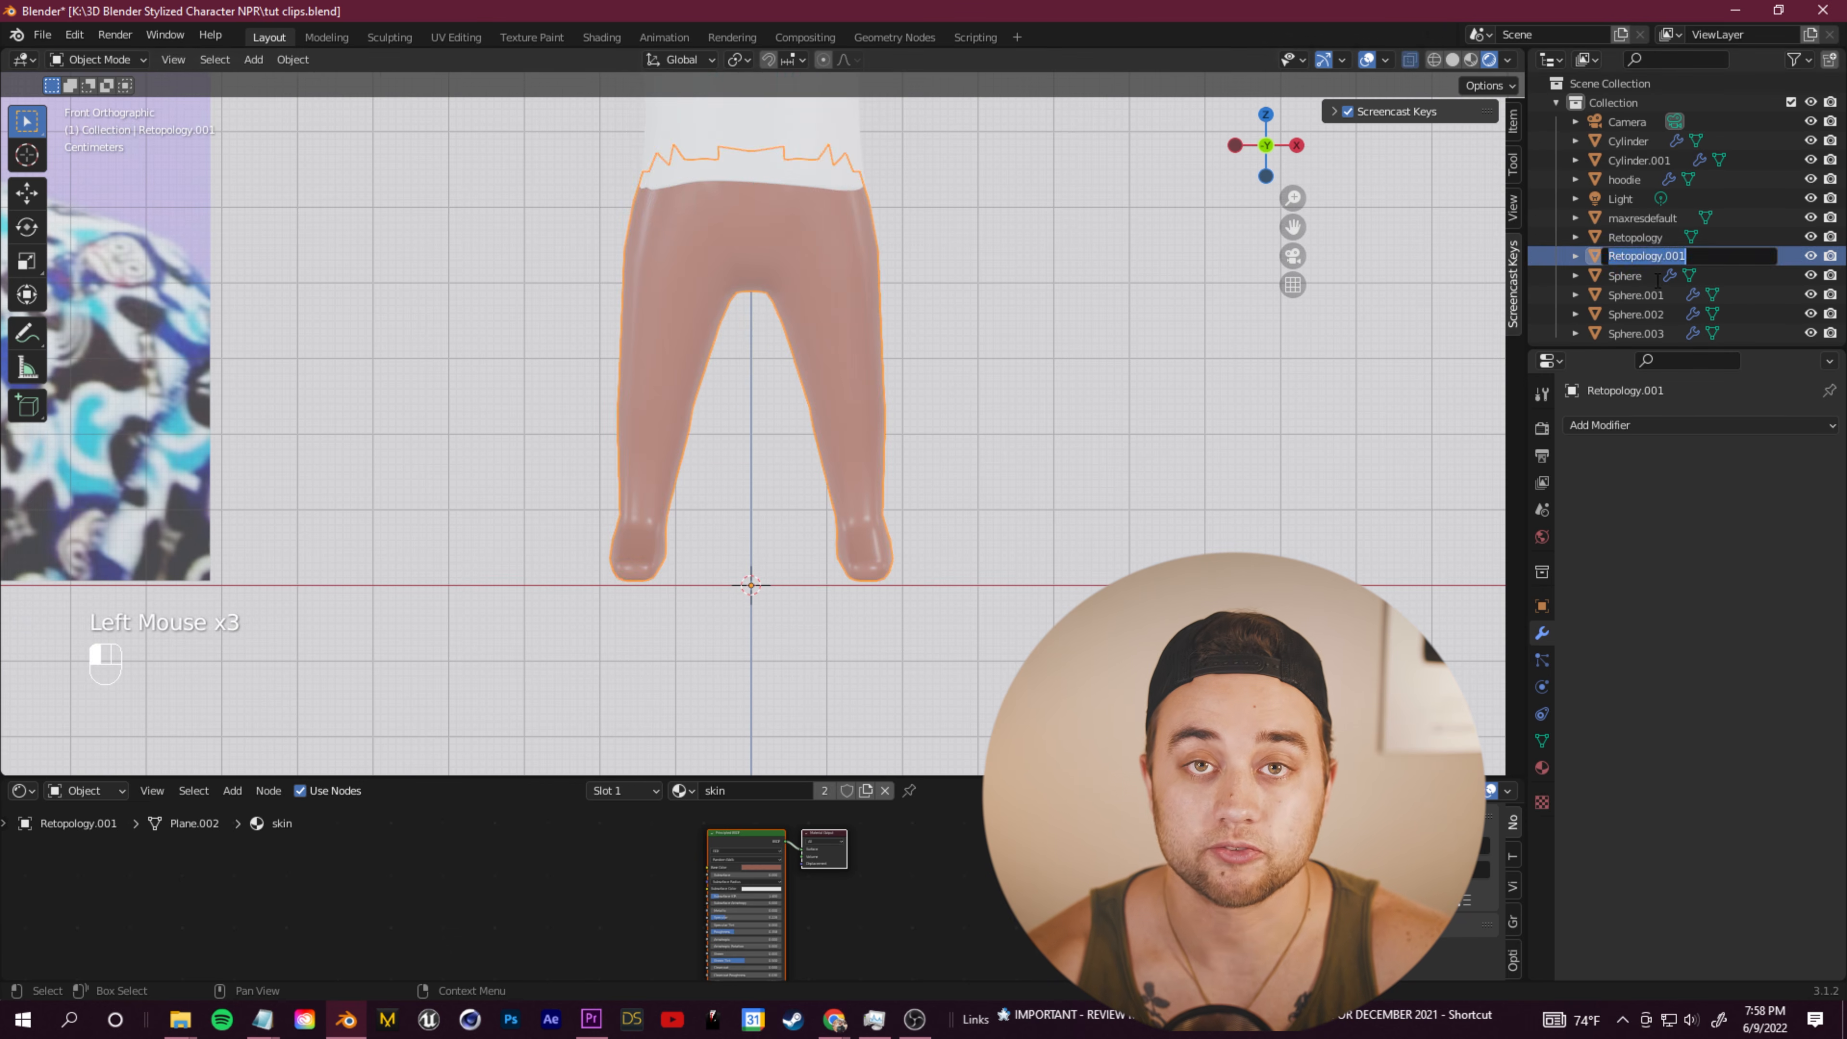
Step: Set up the separated legs as an object named pants with a Subdivision modifier and its own pants material
left_click(1697, 425)
left_click(1542, 768)
left_click(1830, 441)
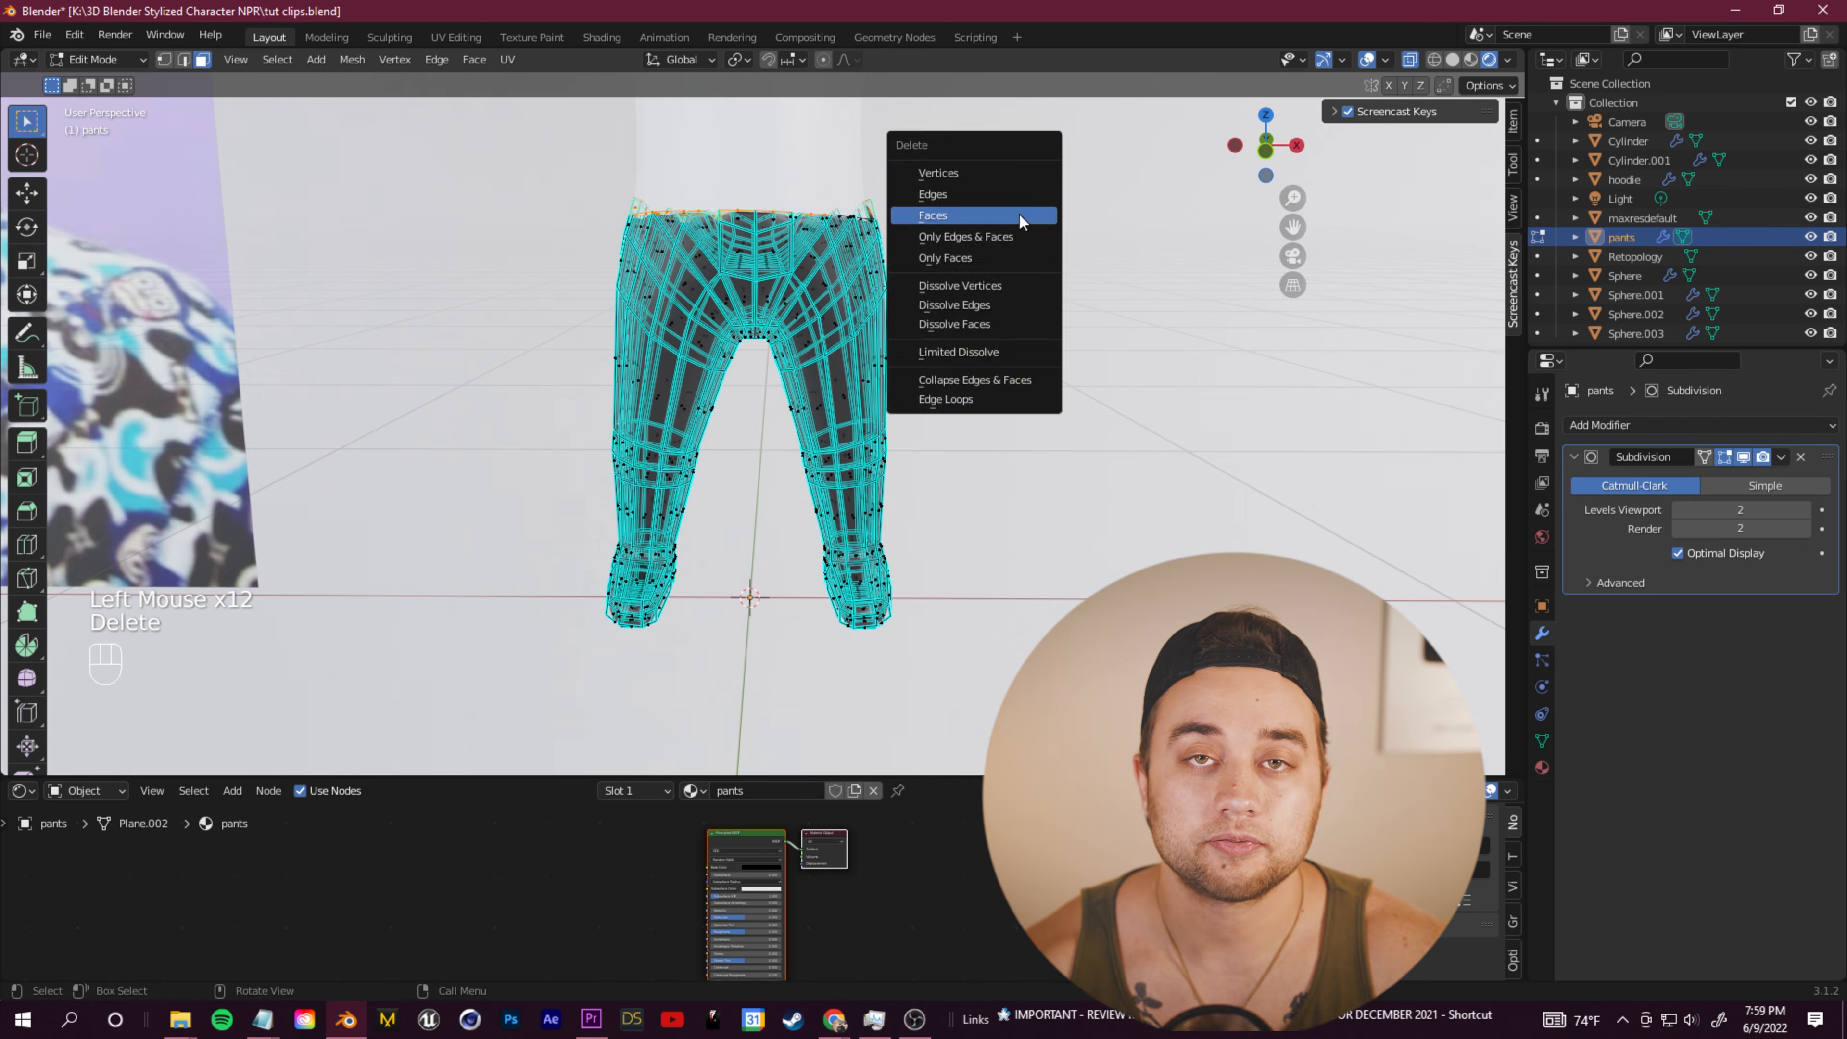
Step: Delete the uneven faces along the top of the pants' waistline and return to Object Mode
left_click_drag(529, 150, 1040, 214)
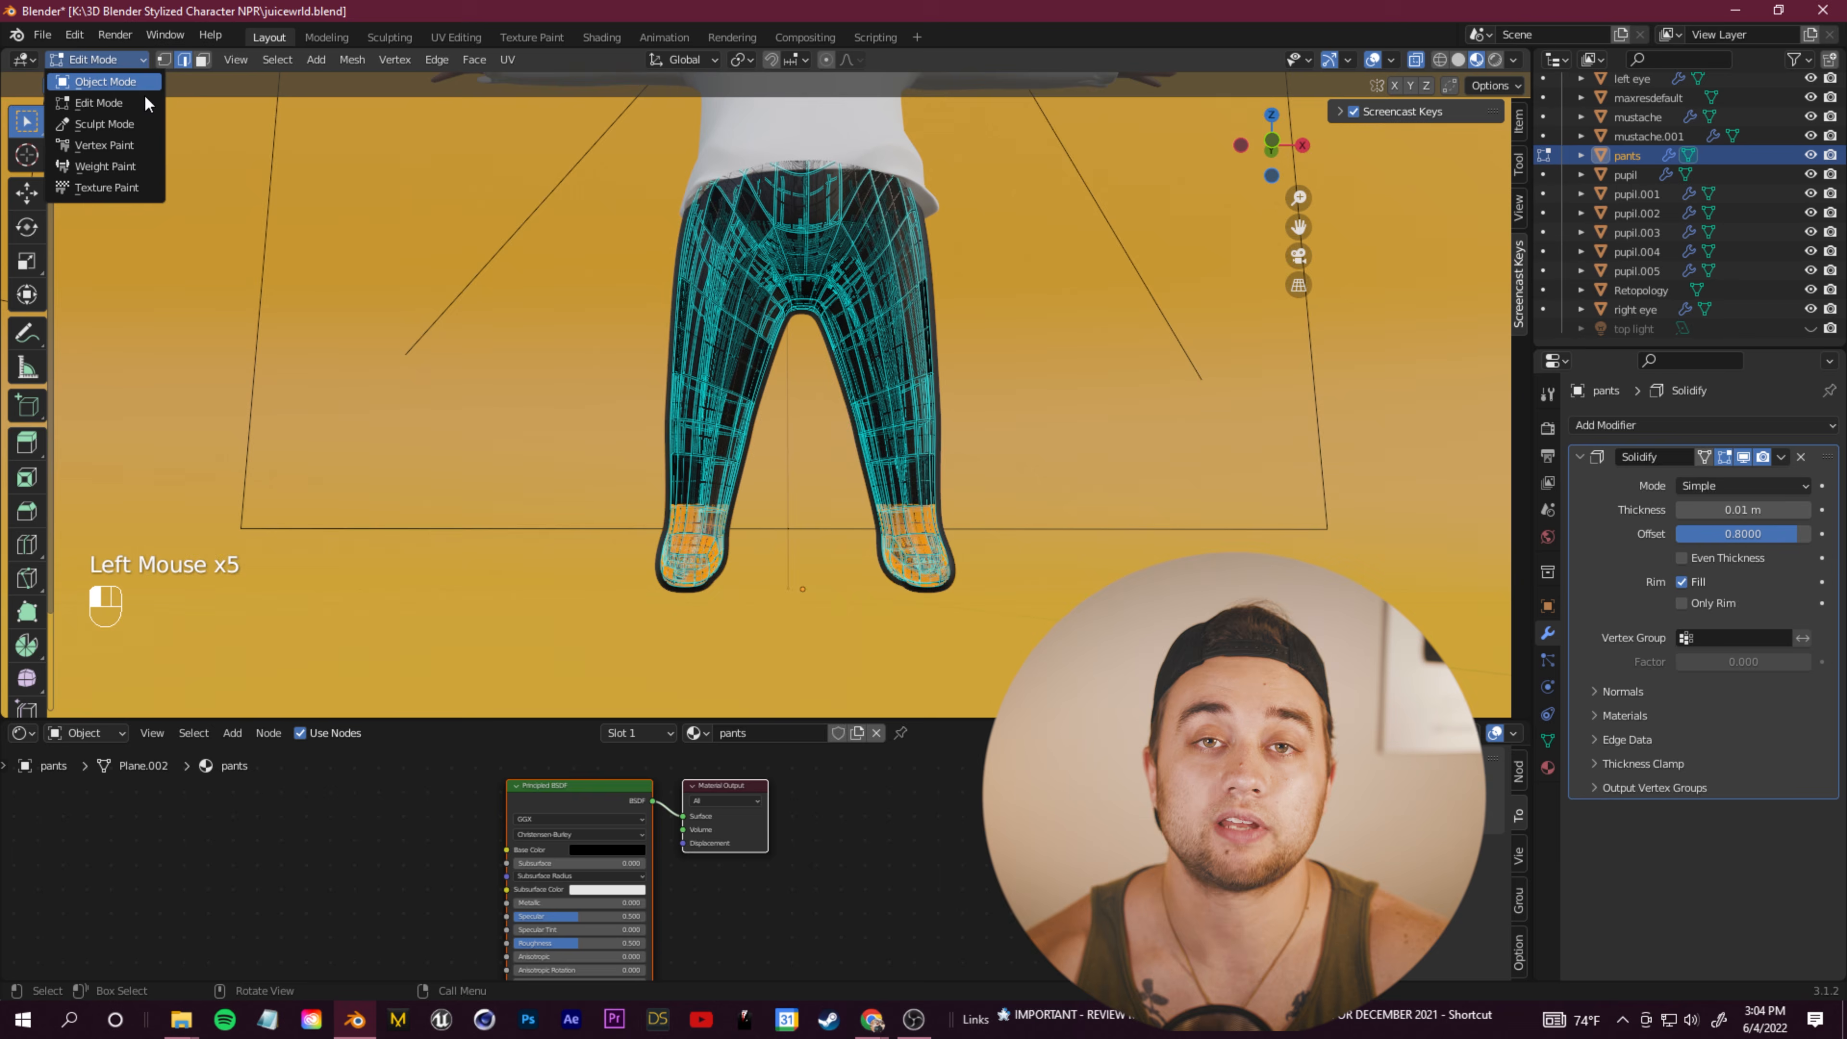
left_click(106, 82)
scroll(942, 476, "down", 1)
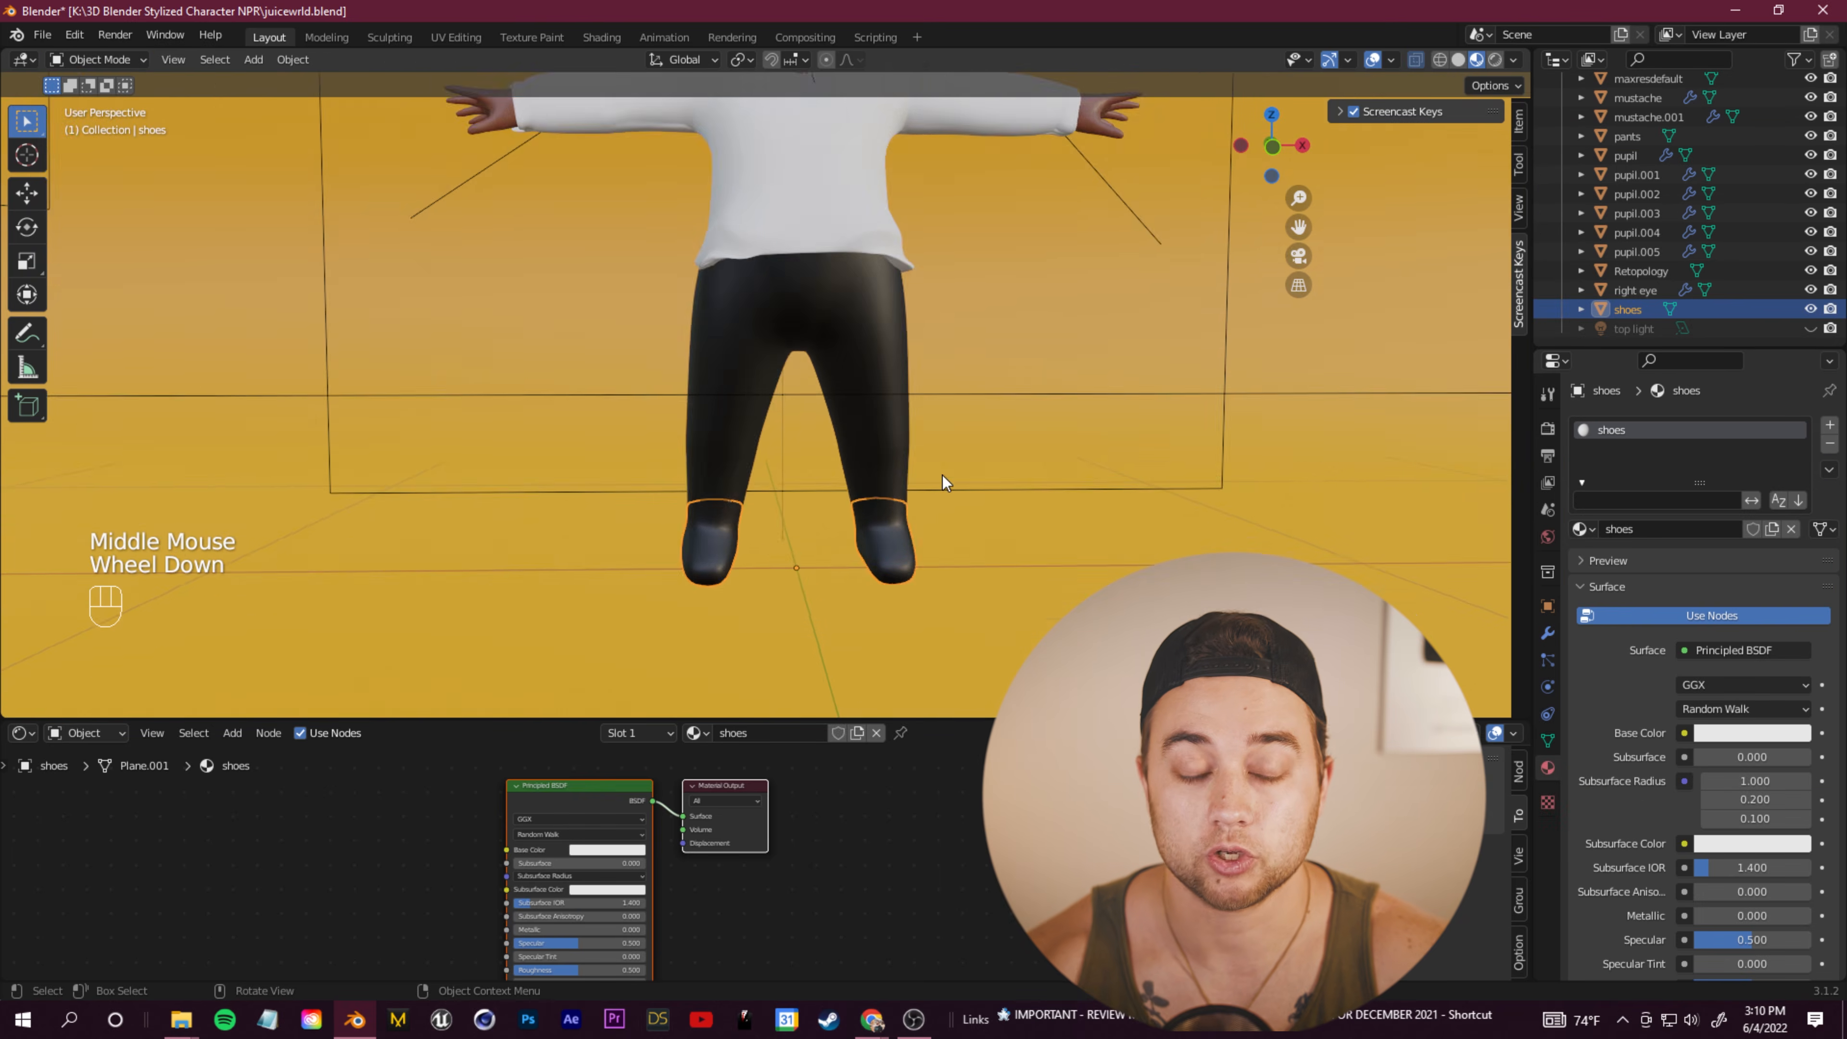
scroll(1241, 480, "down", 3)
scroll(808, 363, "up", 3)
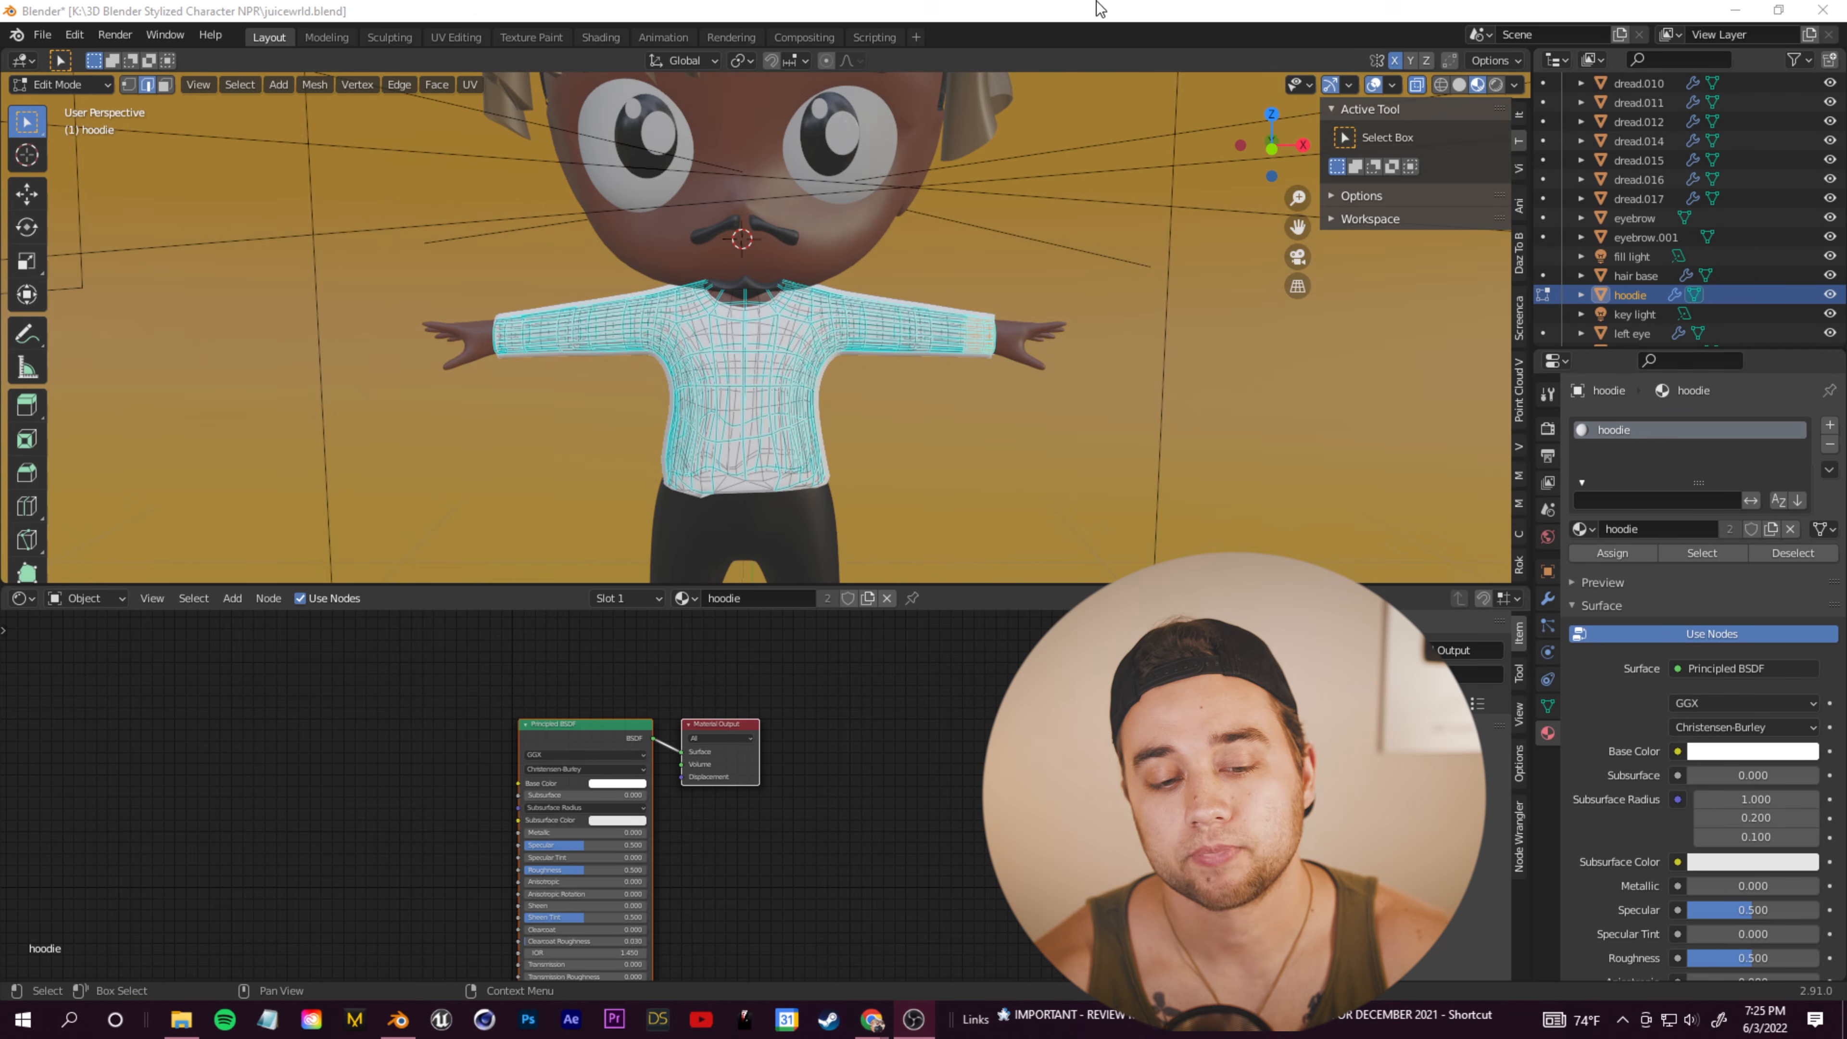
Step: Try scaling the cuff faces at the end of the hoodie's sleeve
scroll(763, 509, "down", 5)
scroll(800, 472, "up", 3)
middle_click_drag(858, 509, 451, 364, "shift")
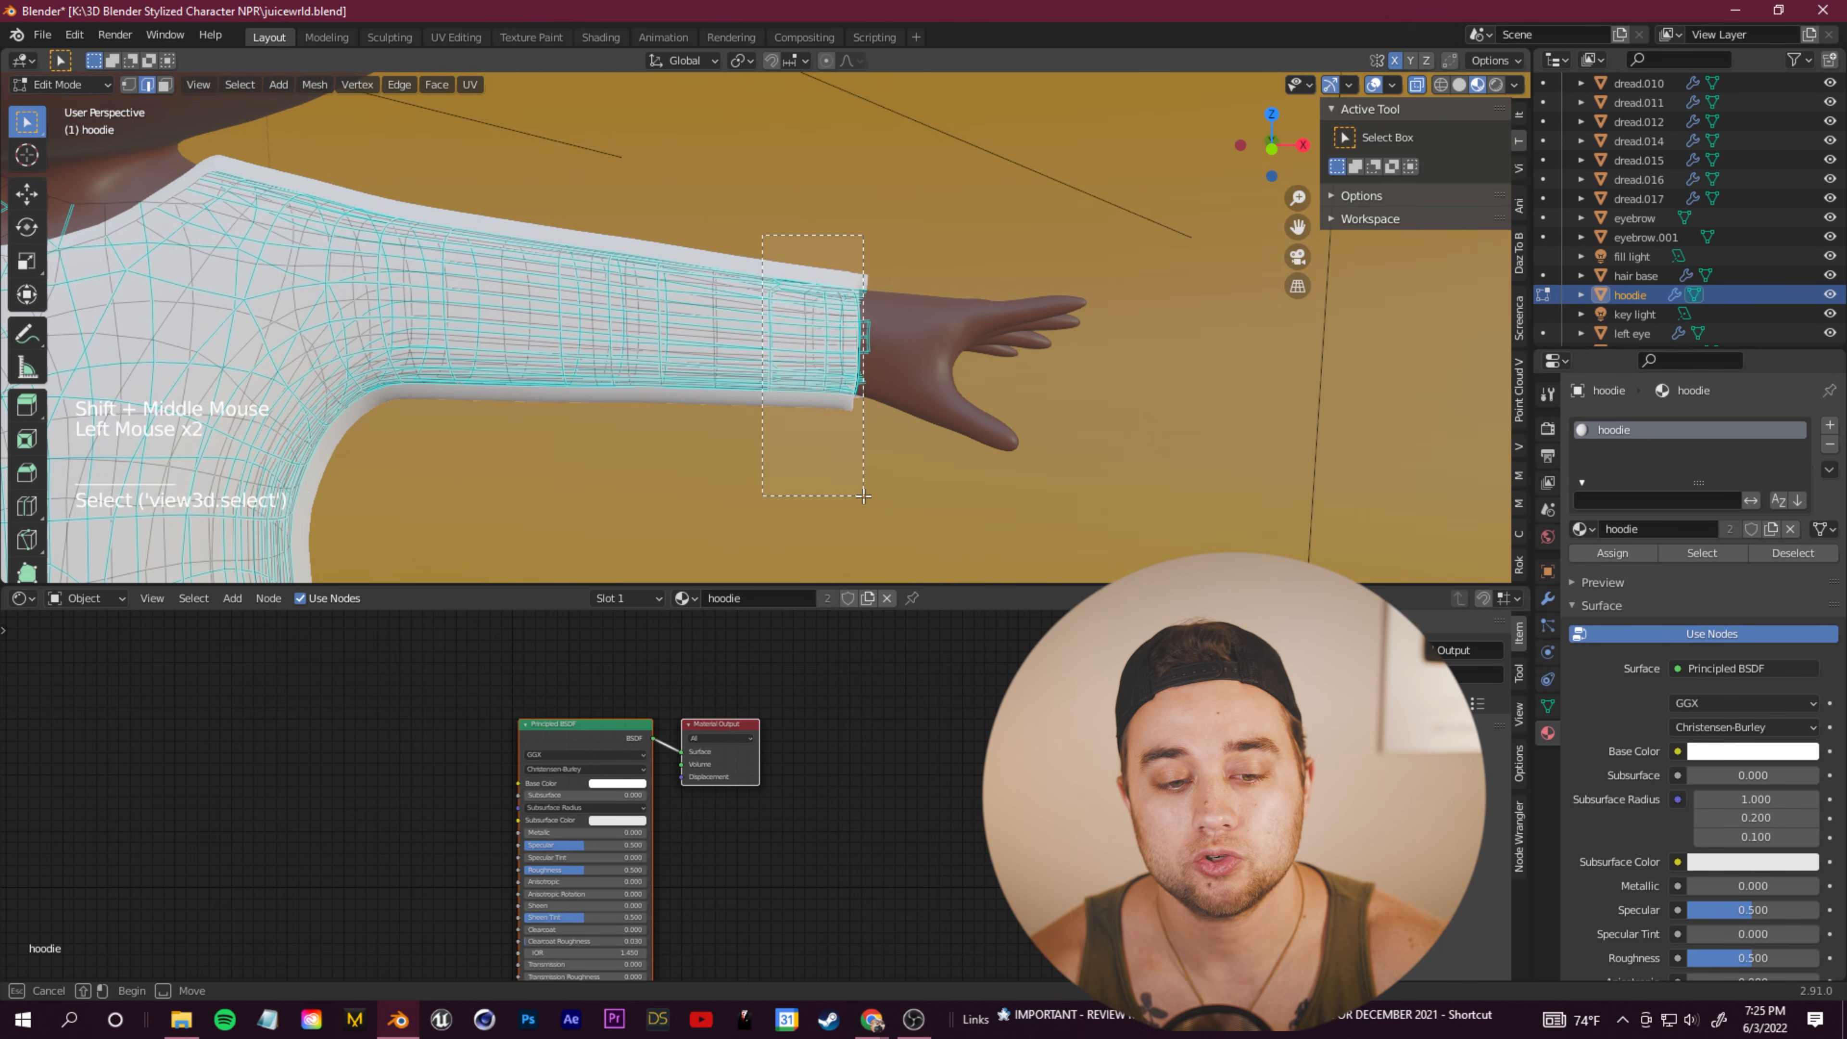
key("s")
scroll(845, 309, "down", 3)
left_click(811, 288)
key("ctrl+z")
Step: Select the hoodie's sleeve faces between shoulder and cuff and scale them up to about 1.08
scroll(811, 321, "up", 6)
left_click_drag(621, 244, 774, 375)
key("s")
left_click(756, 332)
key("ctrl+z")
left_click_drag(677, 248, 823, 377, "shift")
key("s")
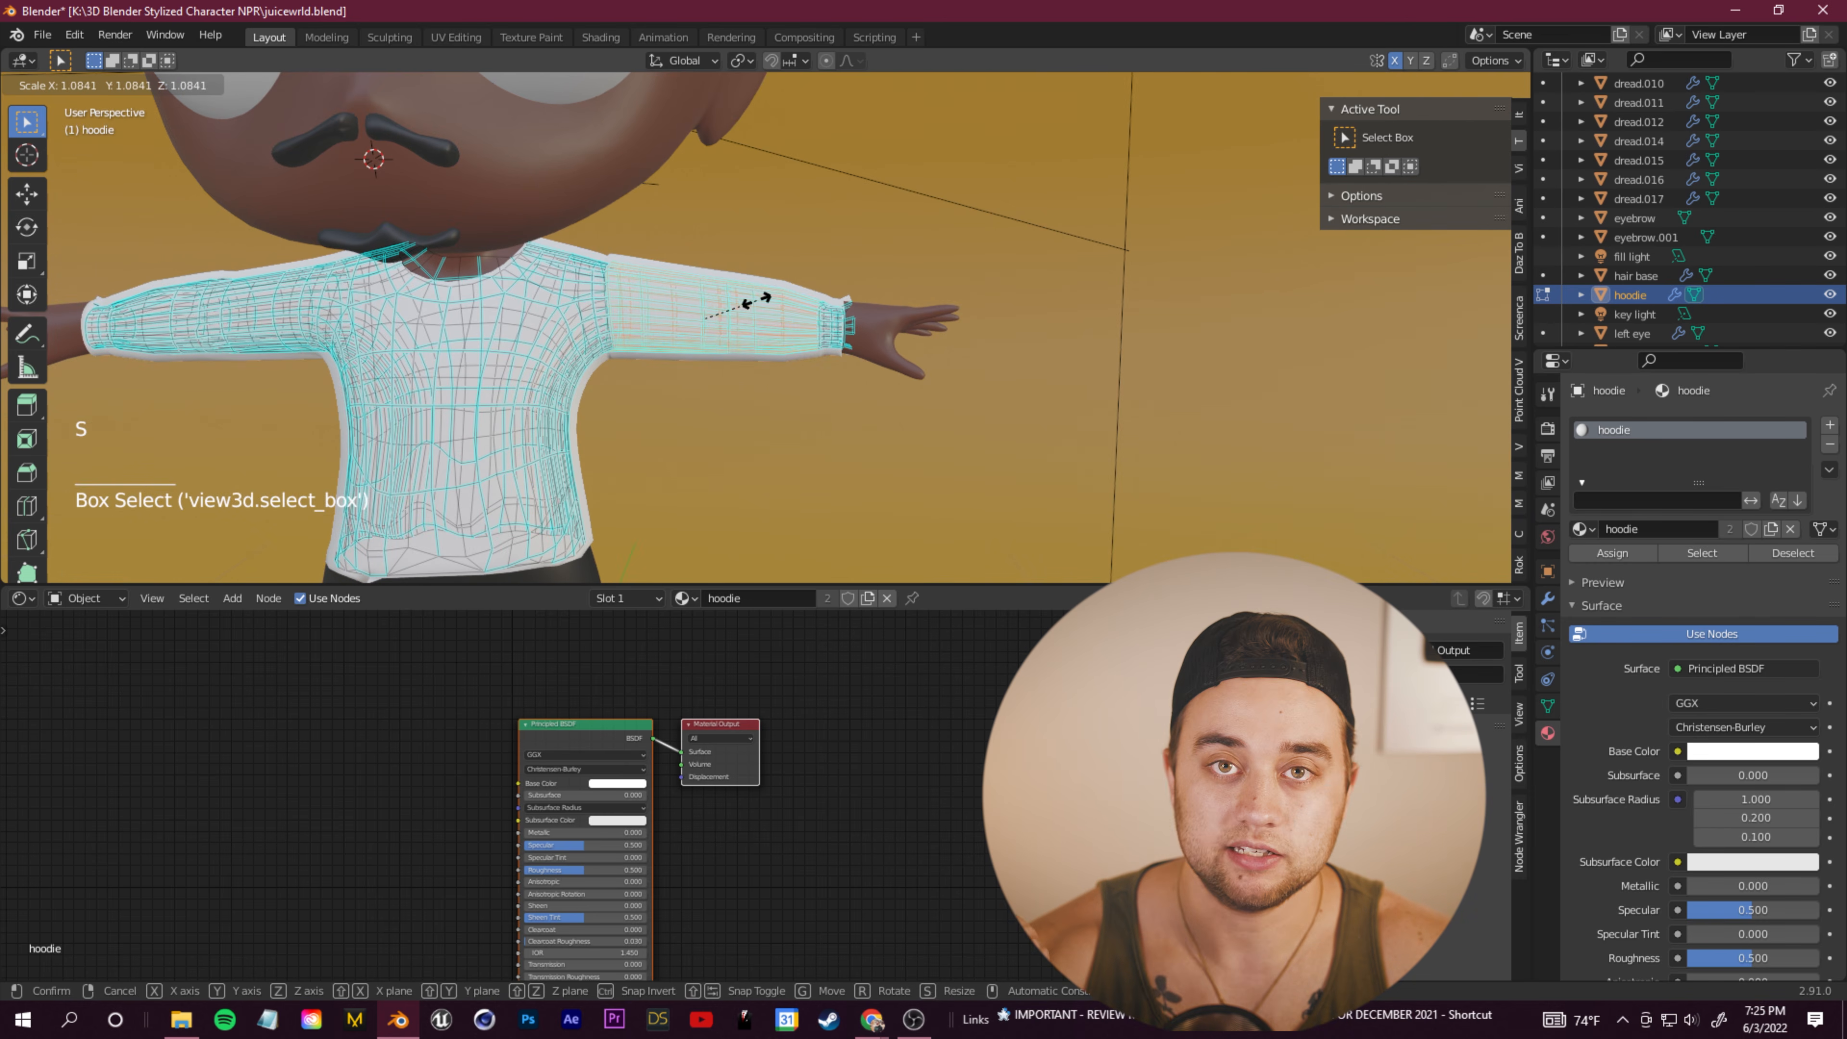
left_click(755, 298)
Step: Select the faces along the hoodie's bottom hem and scale them
scroll(754, 305, "down", 2)
left_click_drag(647, 403, 873, 451)
key("s")
left_click(837, 429)
Step: Select the faces of the hoodie's torso and scale them to adjust the body's width
middle_click_drag(858, 429, 408, 349)
scroll(902, 363, "down", 4)
scroll(728, 379, "up", 4)
scroll(542, 525, "up", 3)
scroll(542, 525, "down", 8)
scroll(822, 321, "up", 7)
scroll(821, 320, "down", 2)
left_click_drag(525, 164, 1163, 499)
key("s")
key("ctrl+z")
key("s")
left_click(973, 326)
left_click(978, 334)
Step: Try scaling up the hoodie's opposite sleeve to about 1.1
middle_click_drag(978, 335, 928, 339)
scroll(927, 340, "down", 6)
scroll(928, 340, "up", 6)
left_click_drag(564, 138, 719, 251)
key("s")
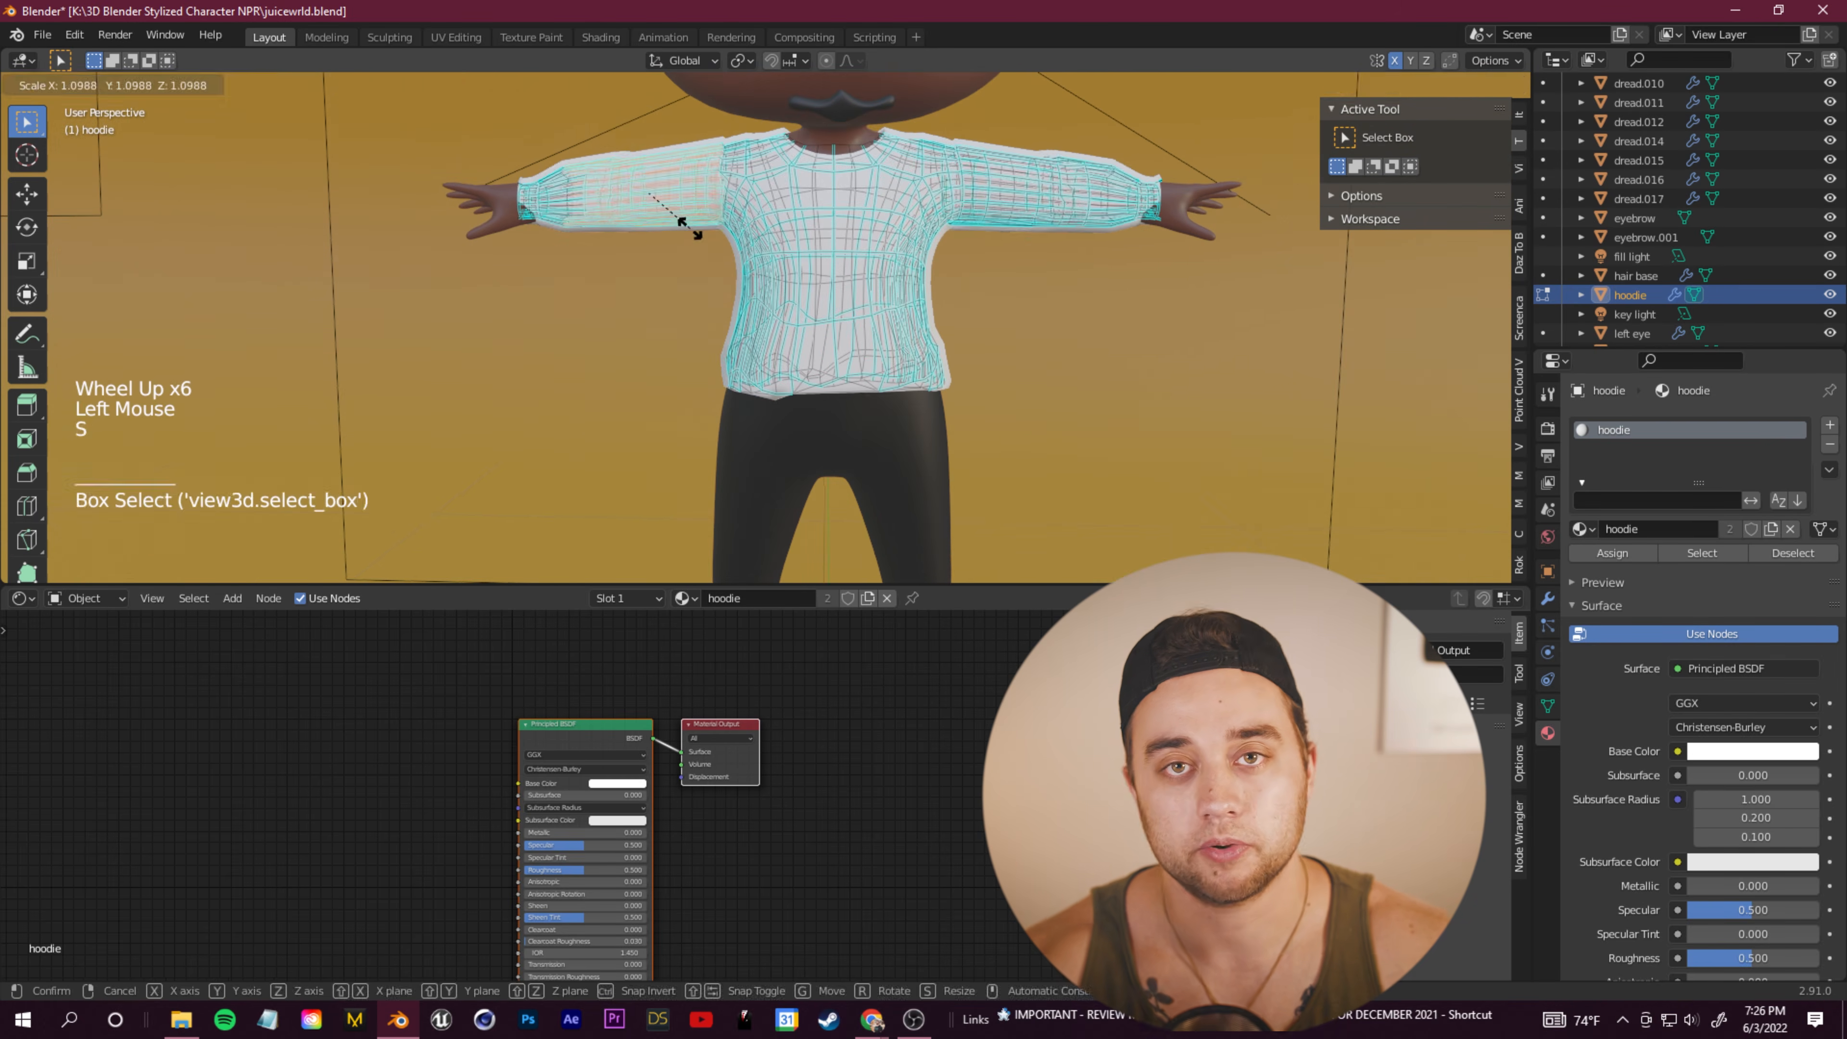
left_click(687, 227)
middle_click_drag(728, 291, 902, 312)
key("ctrl+z")
Step: Examine the fit of the hoodie's sleeves, cuffs and hem on the character in Object Mode
scroll(924, 308, "down", 6)
middle_click_drag(1055, 313, 1074, 371)
scroll(923, 308, "up", 6)
scroll(922, 309, "down", 3)
scroll(922, 308, "up", 4)
key("Tab")
scroll(1074, 371, "up", 2)
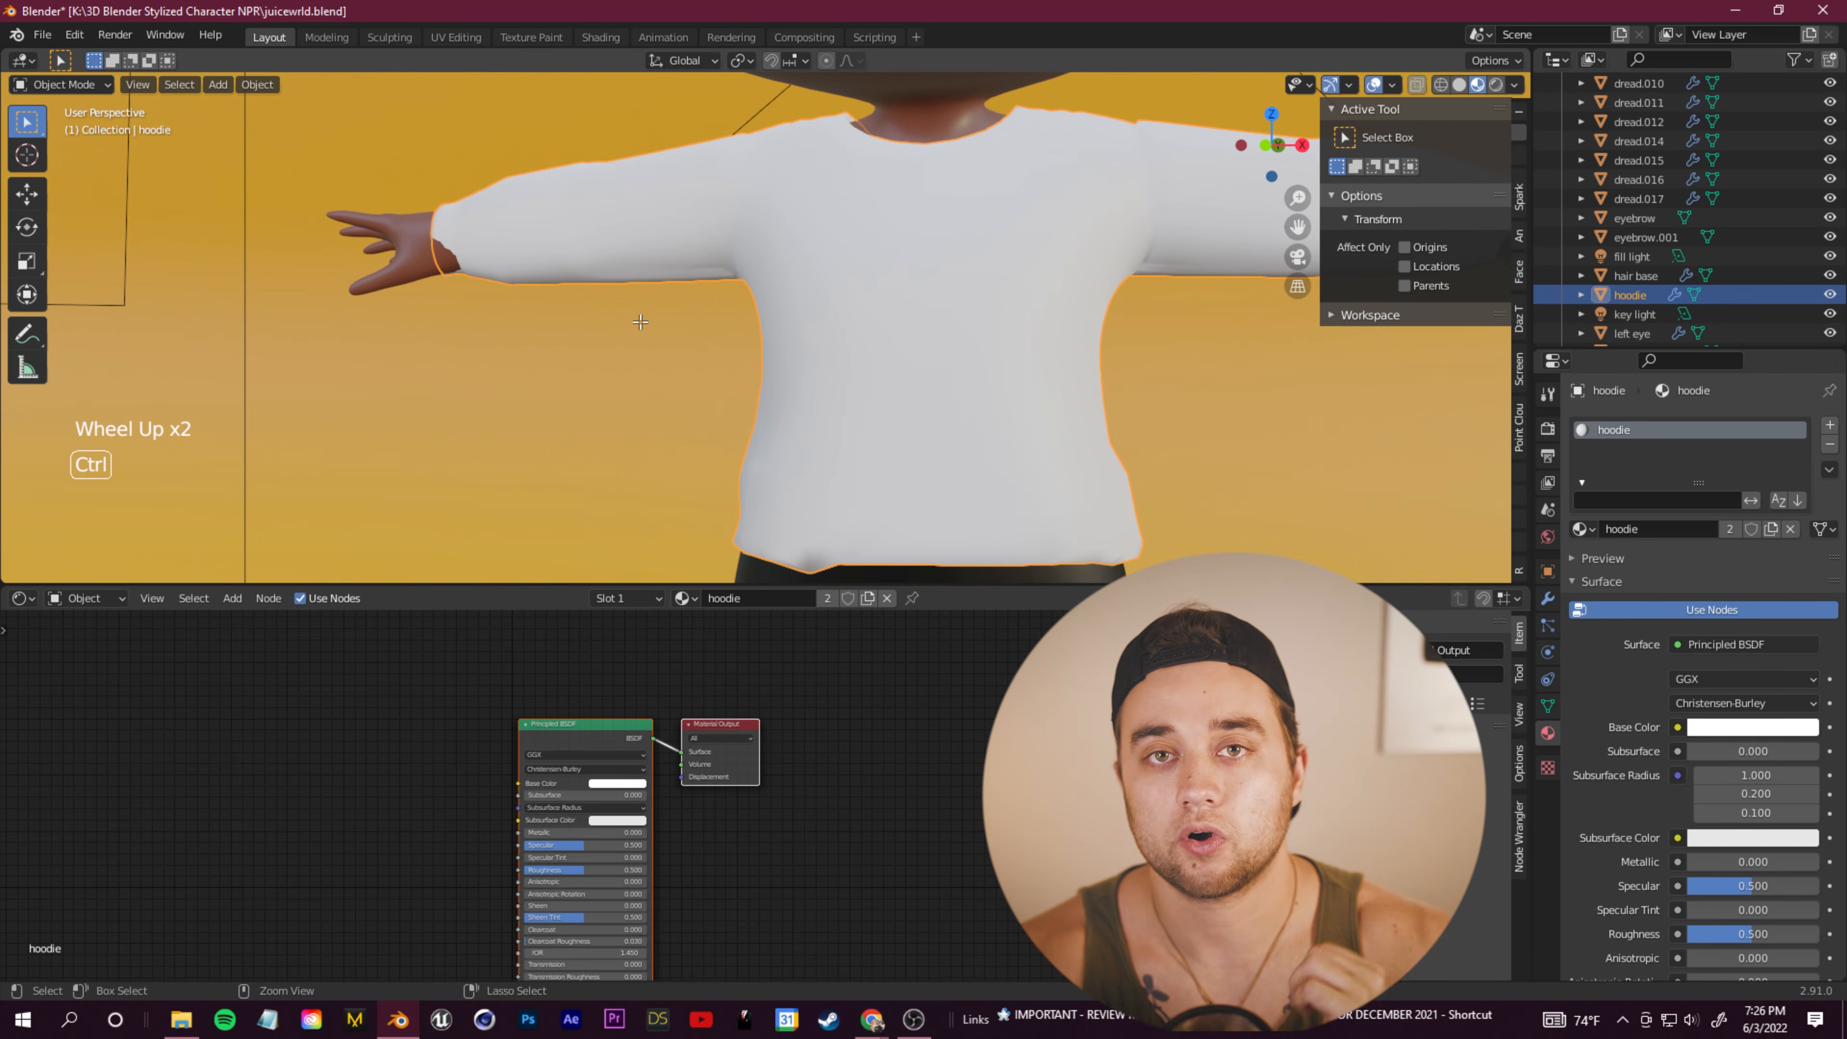
scroll(590, 304, "down", 3)
scroll(601, 321, "down", 3)
scroll(600, 321, "up", 4)
left_click(601, 321)
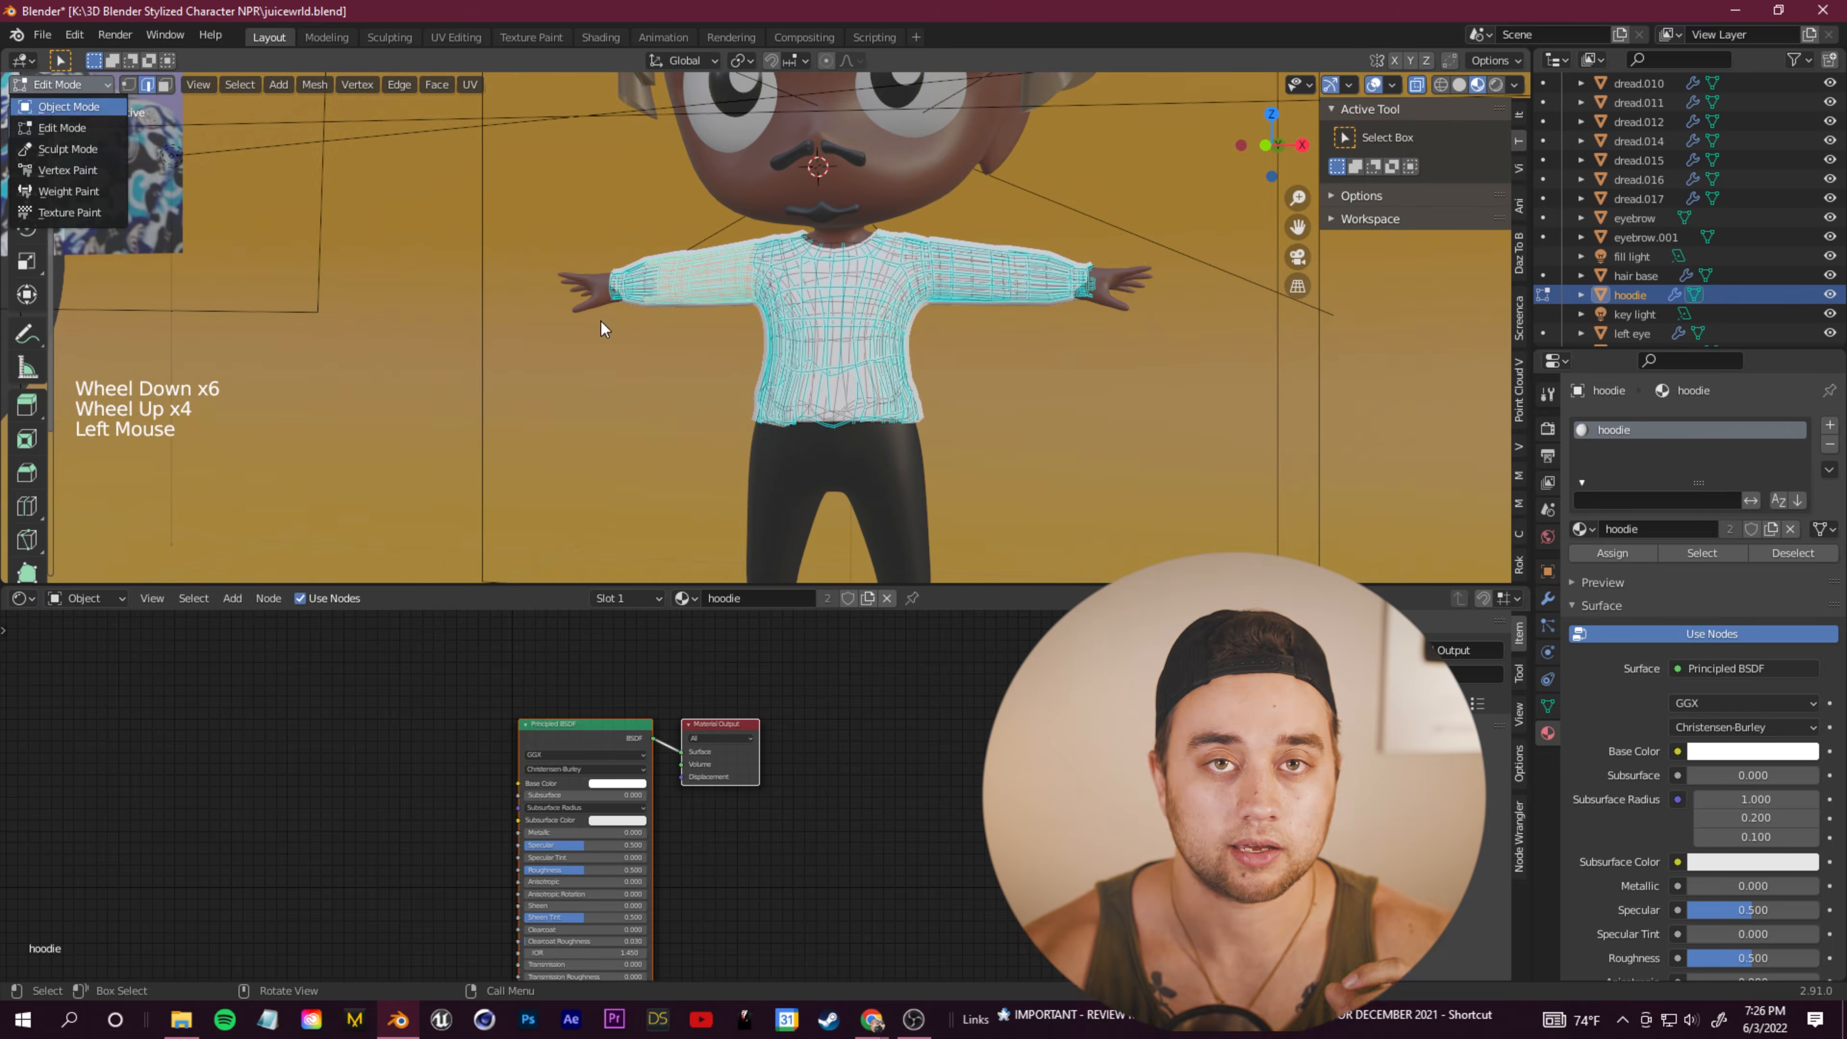
middle_click_drag(600, 321, 1022, 390)
left_click(1022, 390)
key("ctrl+z")
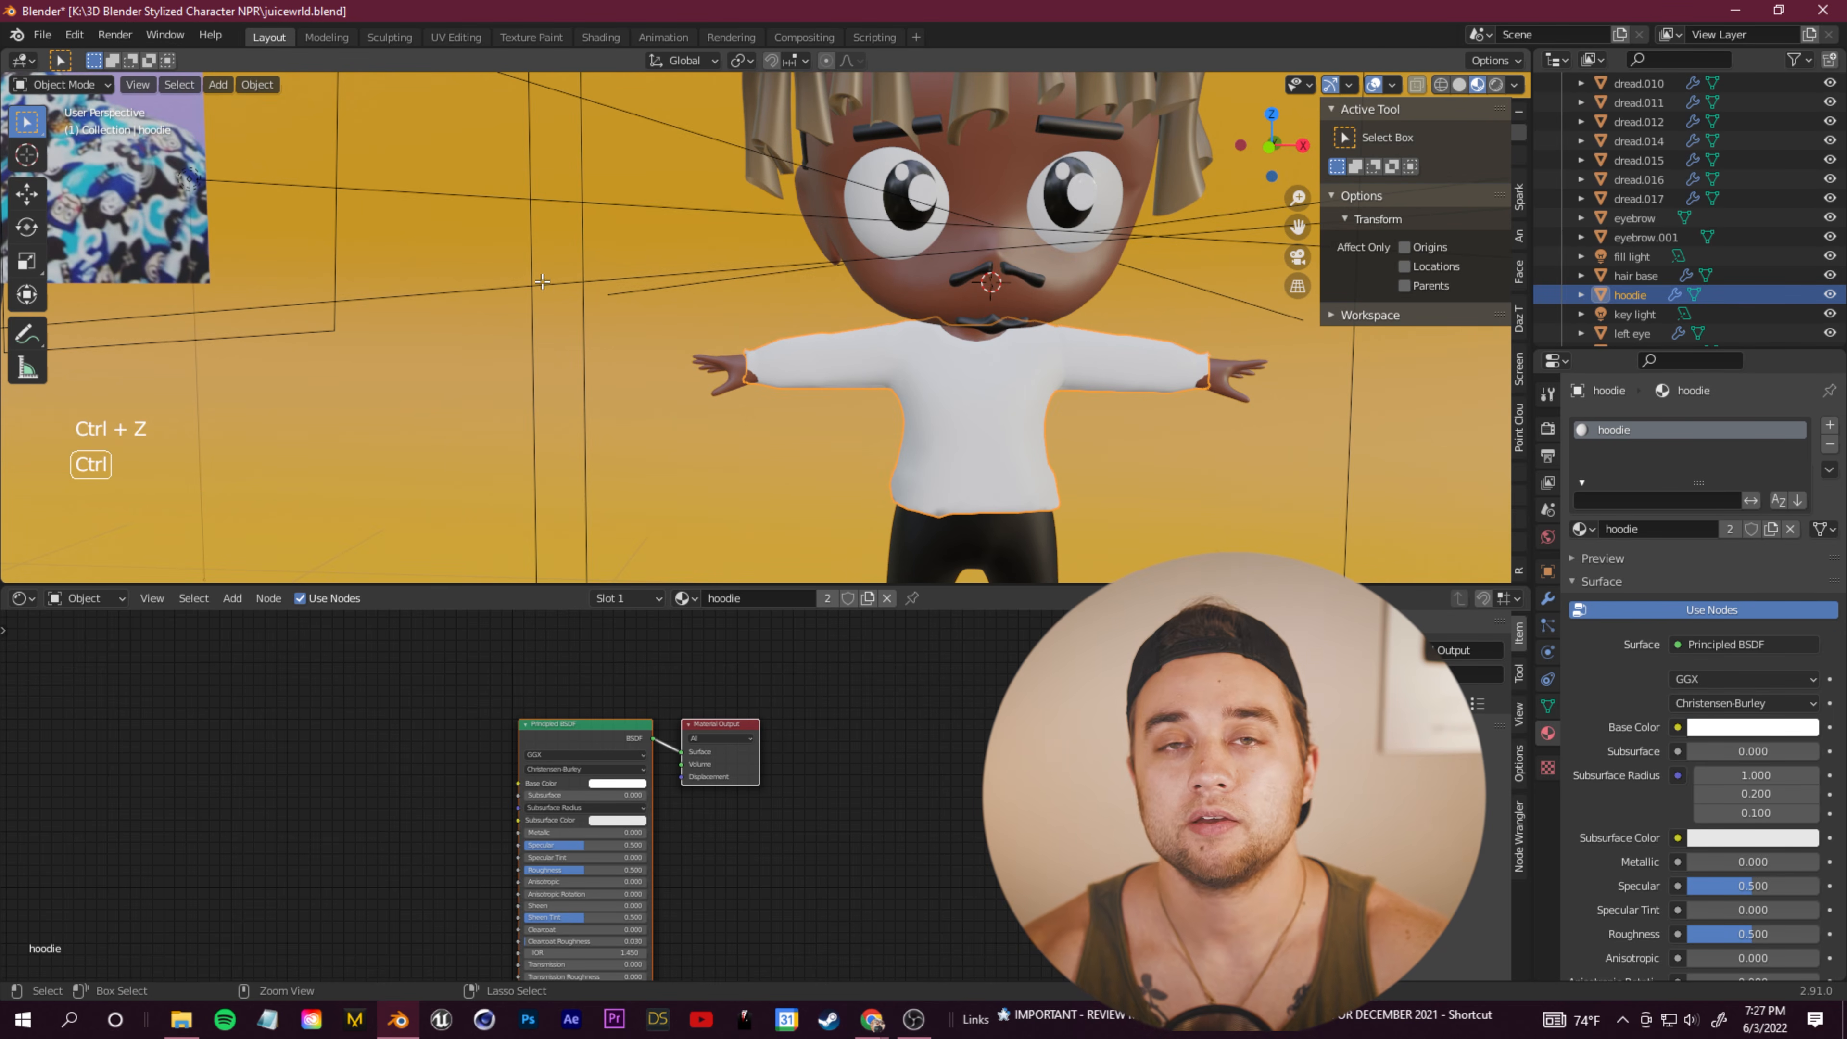
key("ctrl+z")
left_click(71, 86)
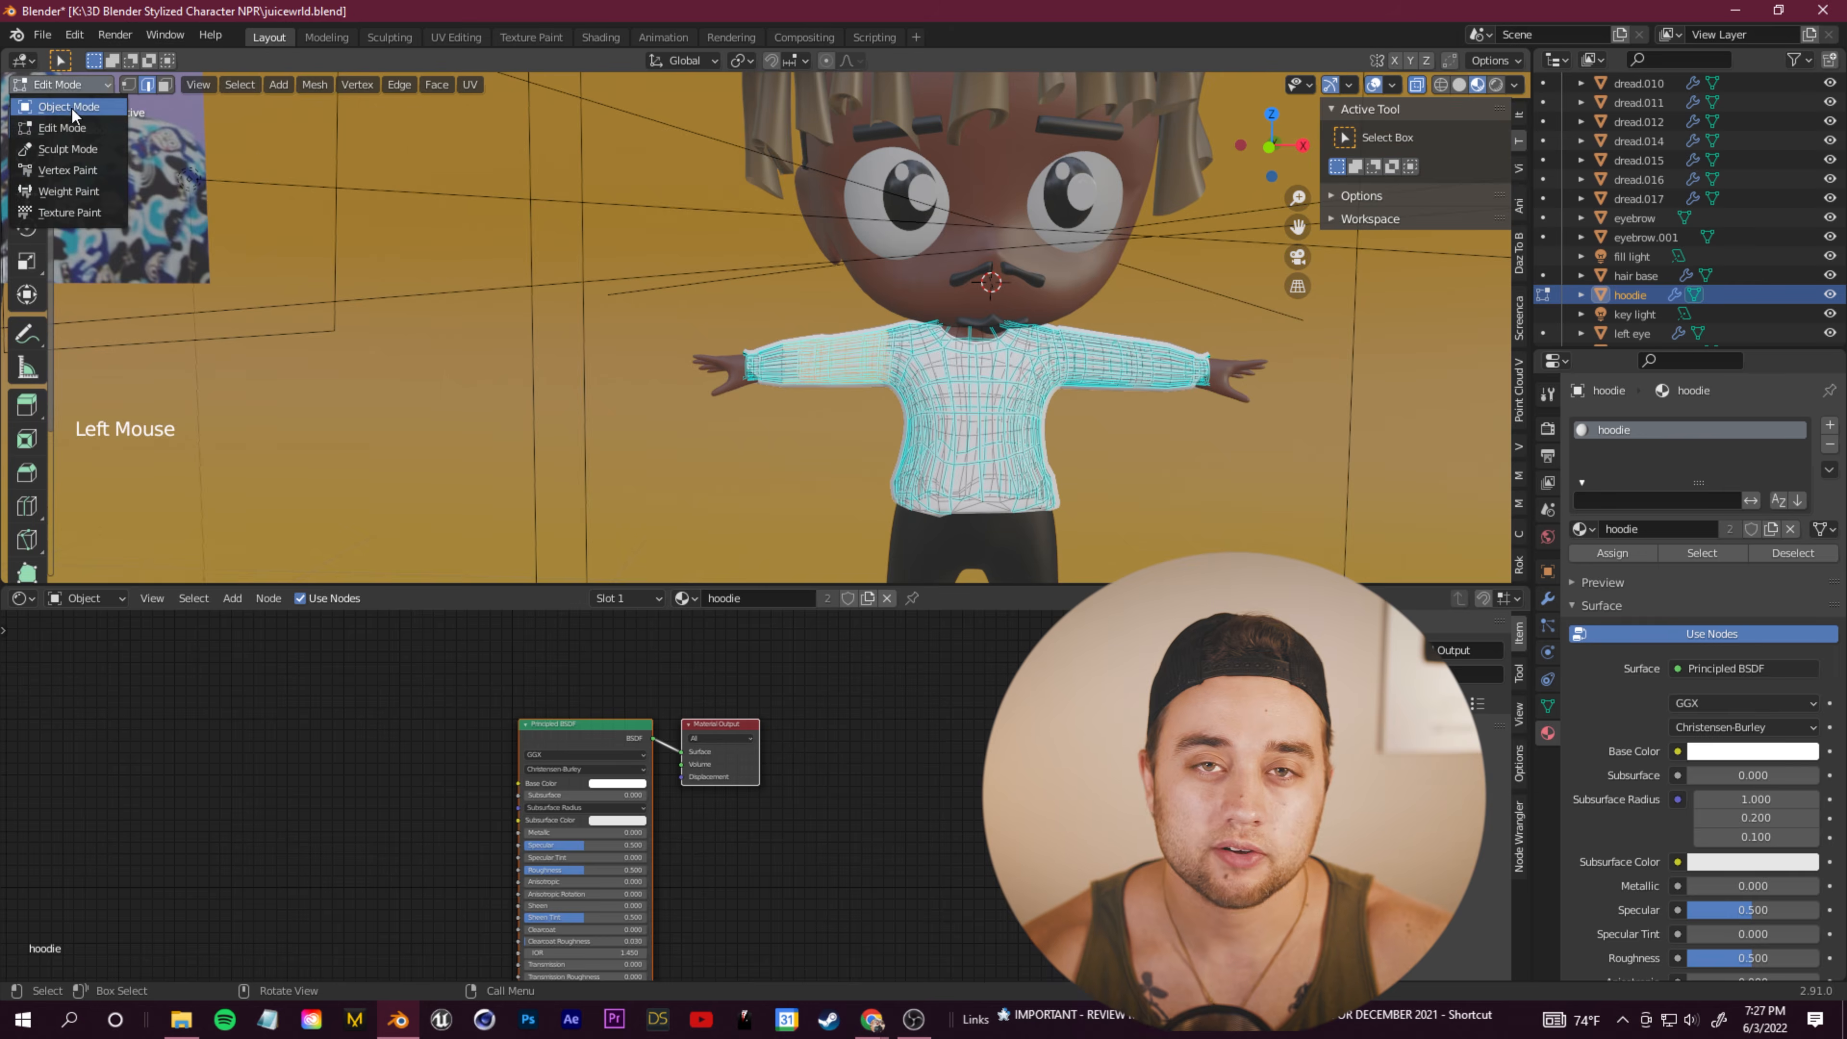
left_click(72, 108)
scroll(515, 398, "down", 3)
middle_click_drag(515, 399, 476, 382, "shift")
scroll(476, 382, "up", 7)
Step: Return to editing the hoodie mesh and scale the sleeve section just above the character's right cuff
left_click(71, 86)
left_click(77, 124)
scroll(575, 327, "up", 4)
middle_click_drag(574, 328, 727, 393, "shift")
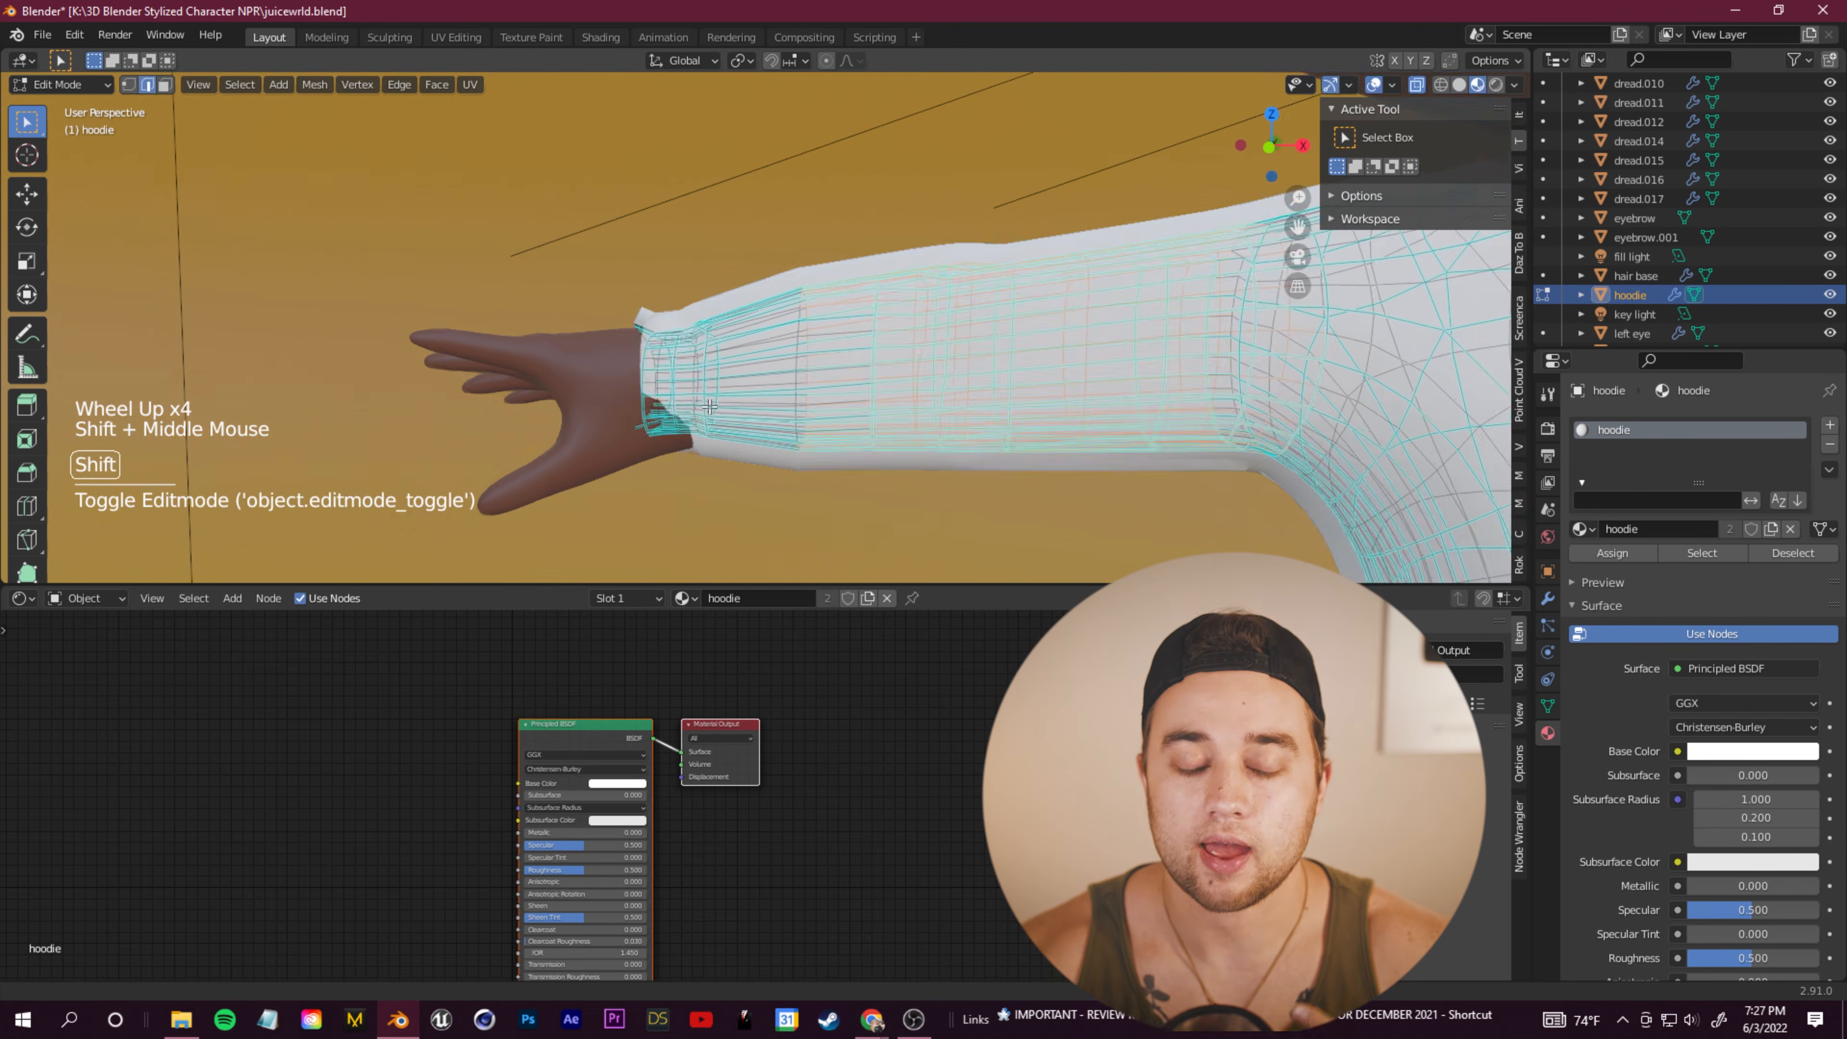
scroll(727, 393, "up", 3)
left_click_drag(659, 283, 726, 489)
key("s")
key("ctrl+z")
left_click_drag(796, 251, 935, 472)
key("s")
left_click(891, 438)
Step: Select the hoodie's cuff faces at the character's right wrist and scale them up to about 1.27
left_click_drag(640, 280, 746, 473)
key("s")
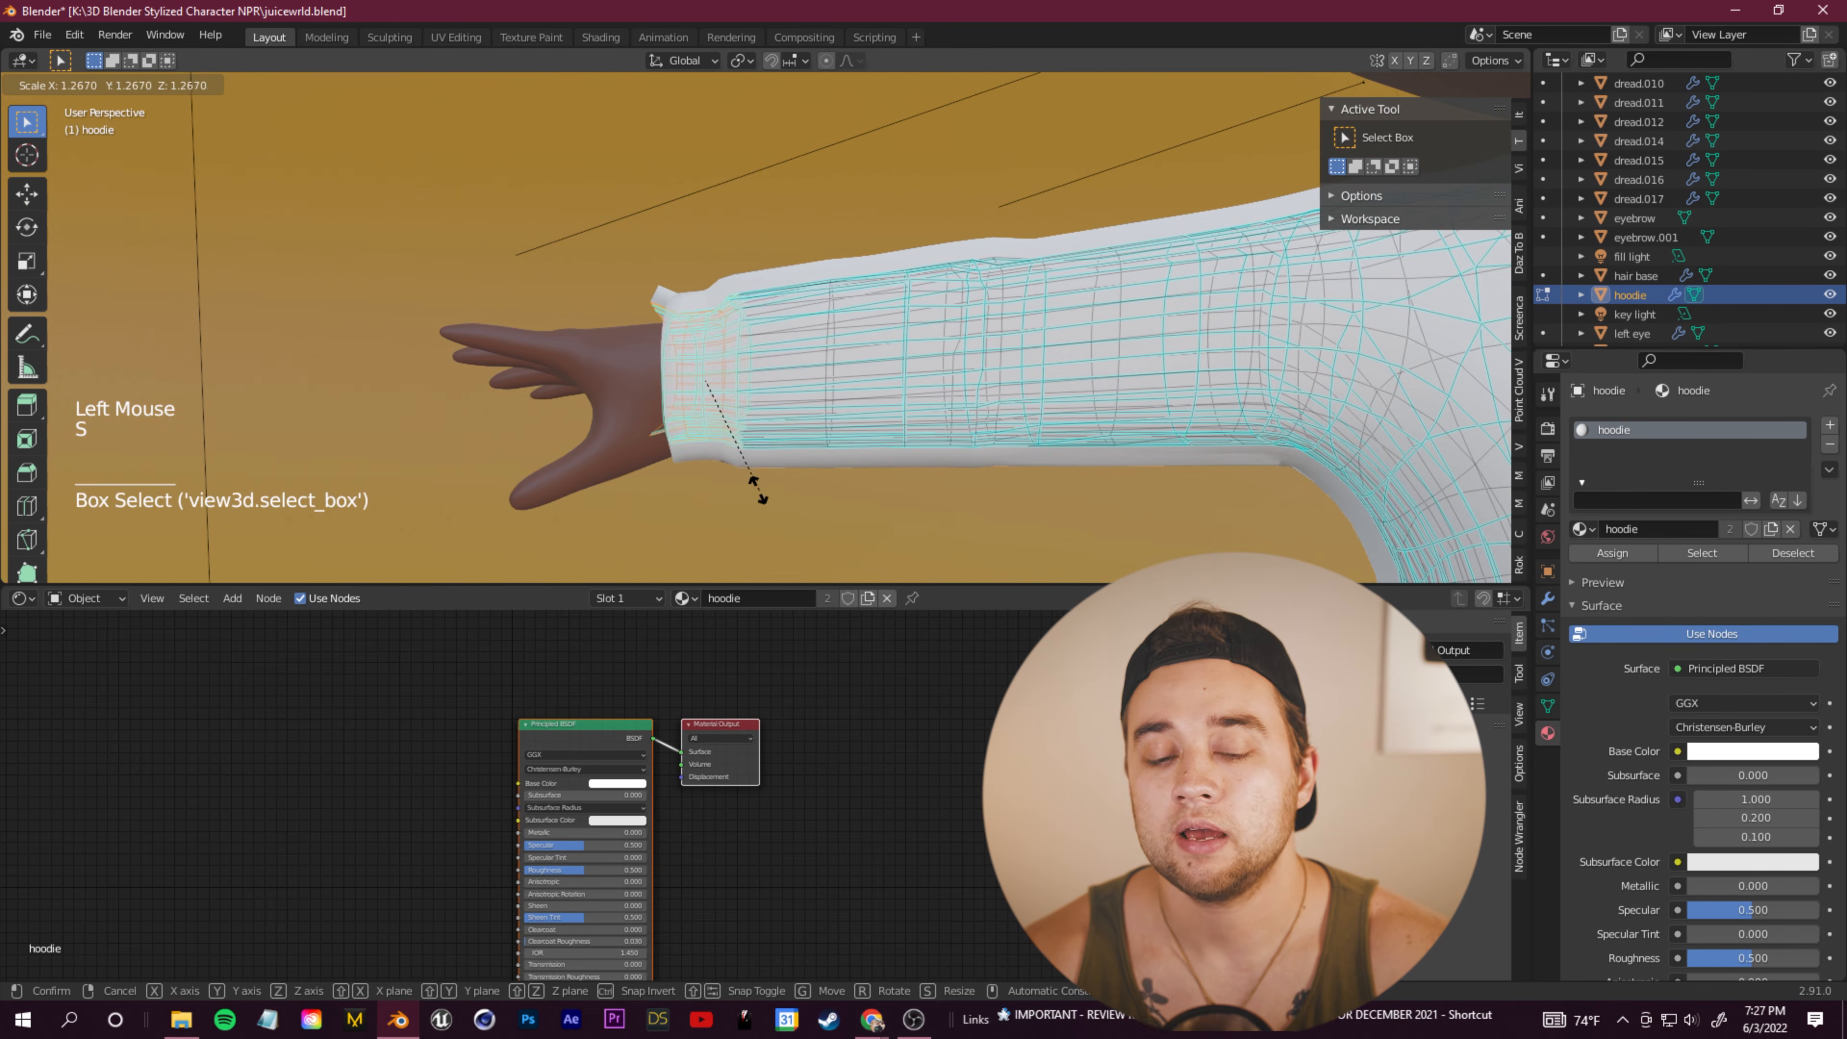
left_click(754, 482)
Step: Try scaling the sleeve section between cuff and shoulder, and reselect the cuff faces
left_click_drag(749, 248, 1294, 476)
key("s")
key("ctrl+z")
middle_click_drag(924, 367, 887, 417)
left_click_drag(647, 295, 723, 443)
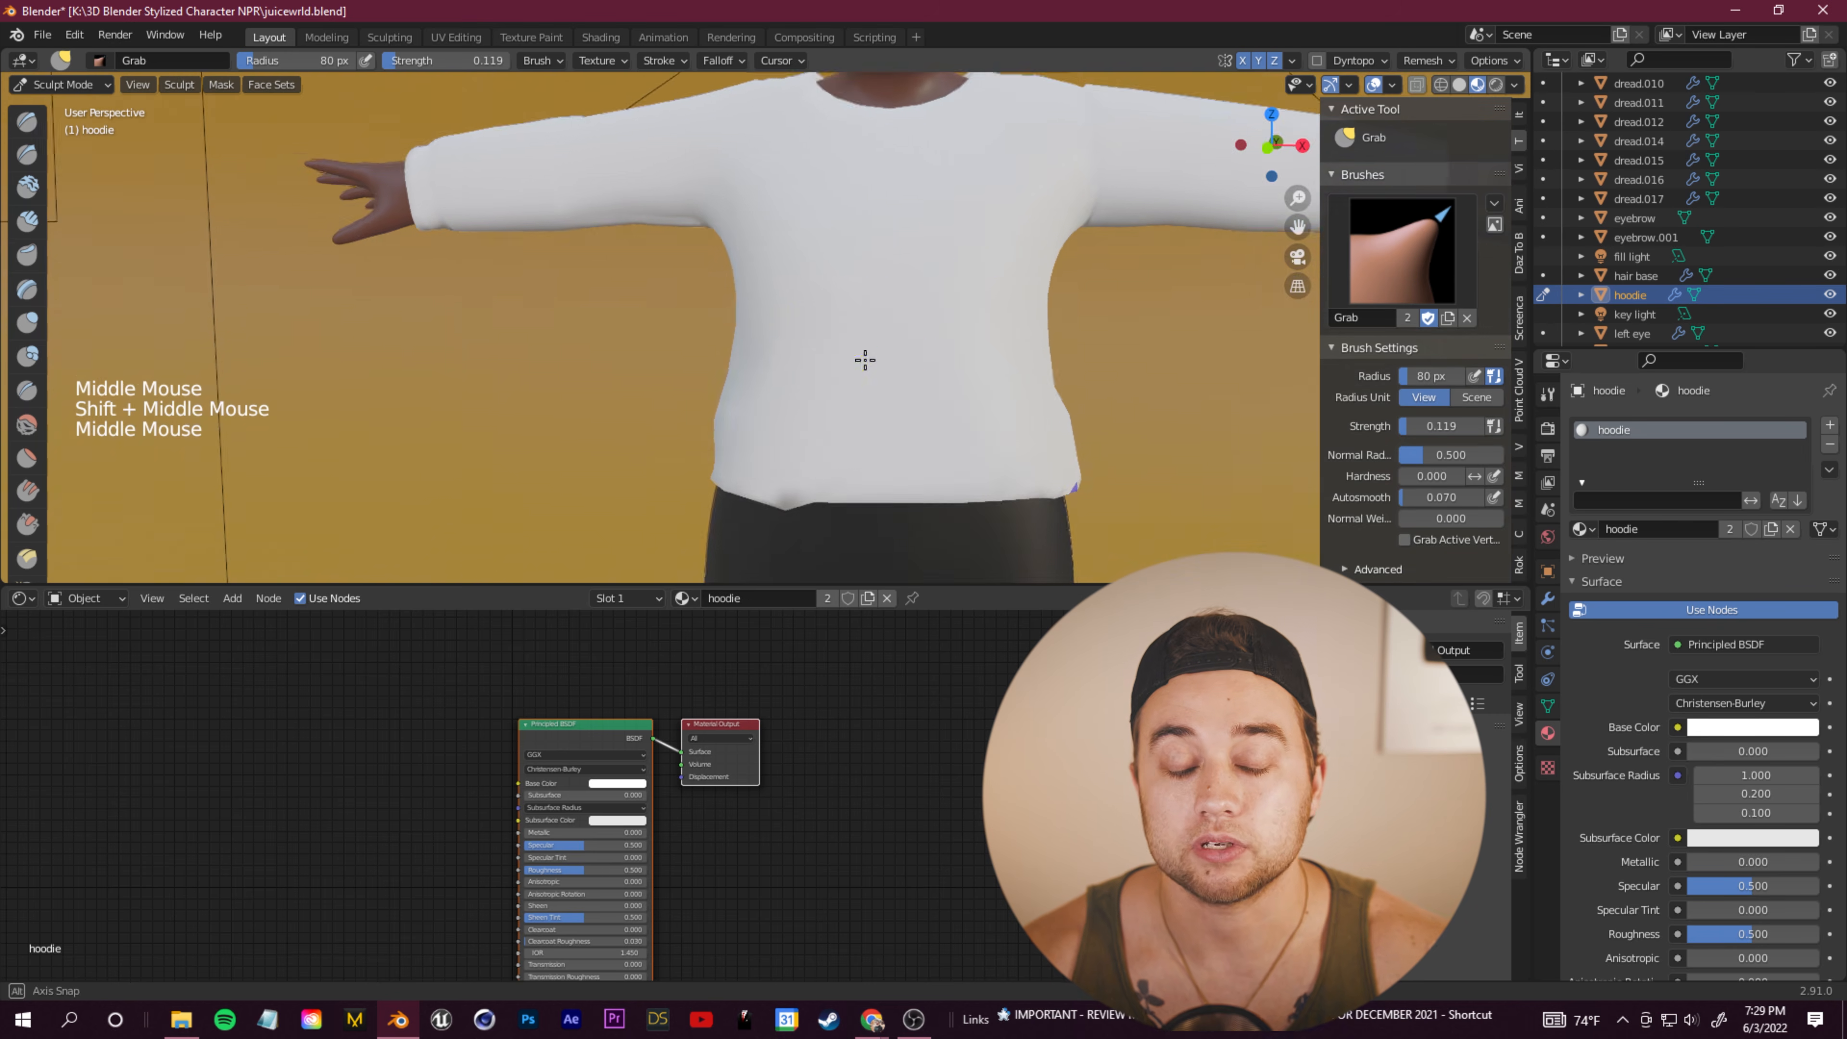
Step: Refine the hoodie's lower body with the Grab brush in Sculpt Mode
middle_click_drag(865, 359, 1020, 444, "shift")
left_click(1020, 444)
middle_click_drag(717, 519, 656, 421)
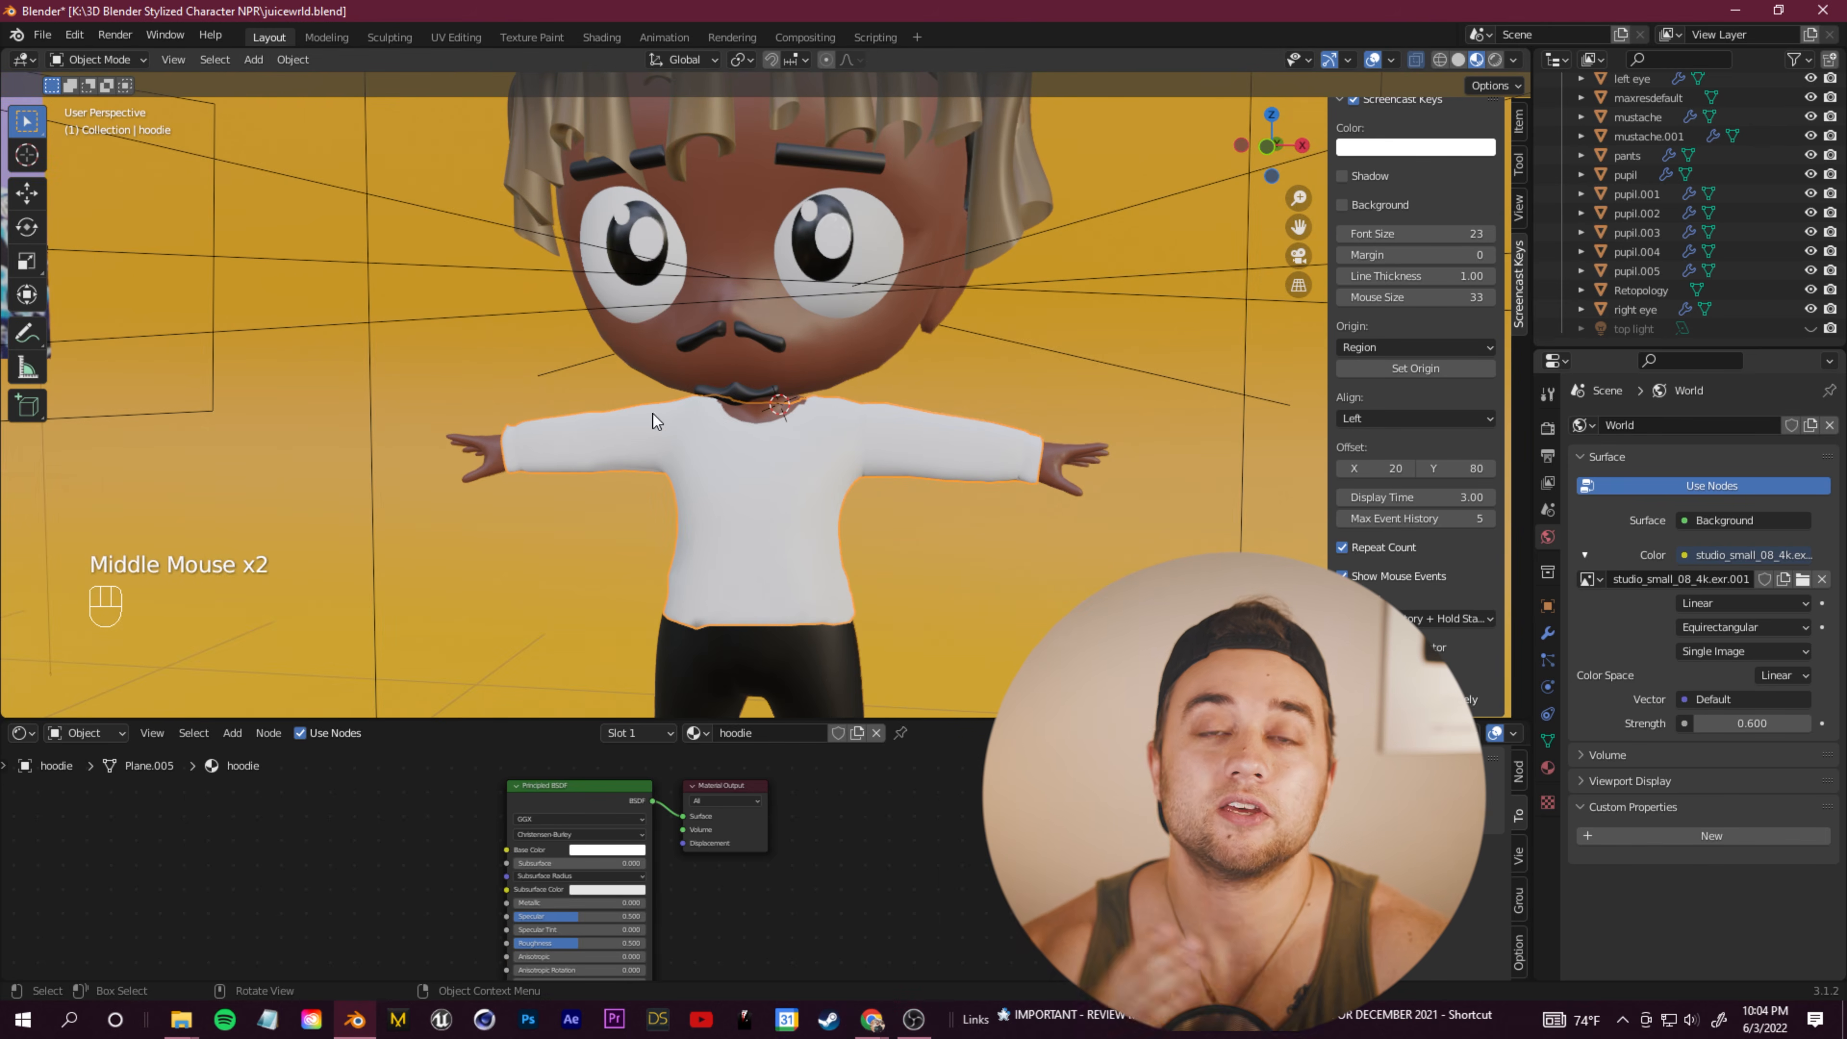
Step: Extrude the hoodie's neckline edge loop, scaling it outward to about 1.71 and raising it about 0.015 m
left_click(92, 61)
left_click(106, 102)
scroll(756, 451, "up", 2)
middle_click_drag(727, 437, 816, 452)
left_click(720, 458, "alt")
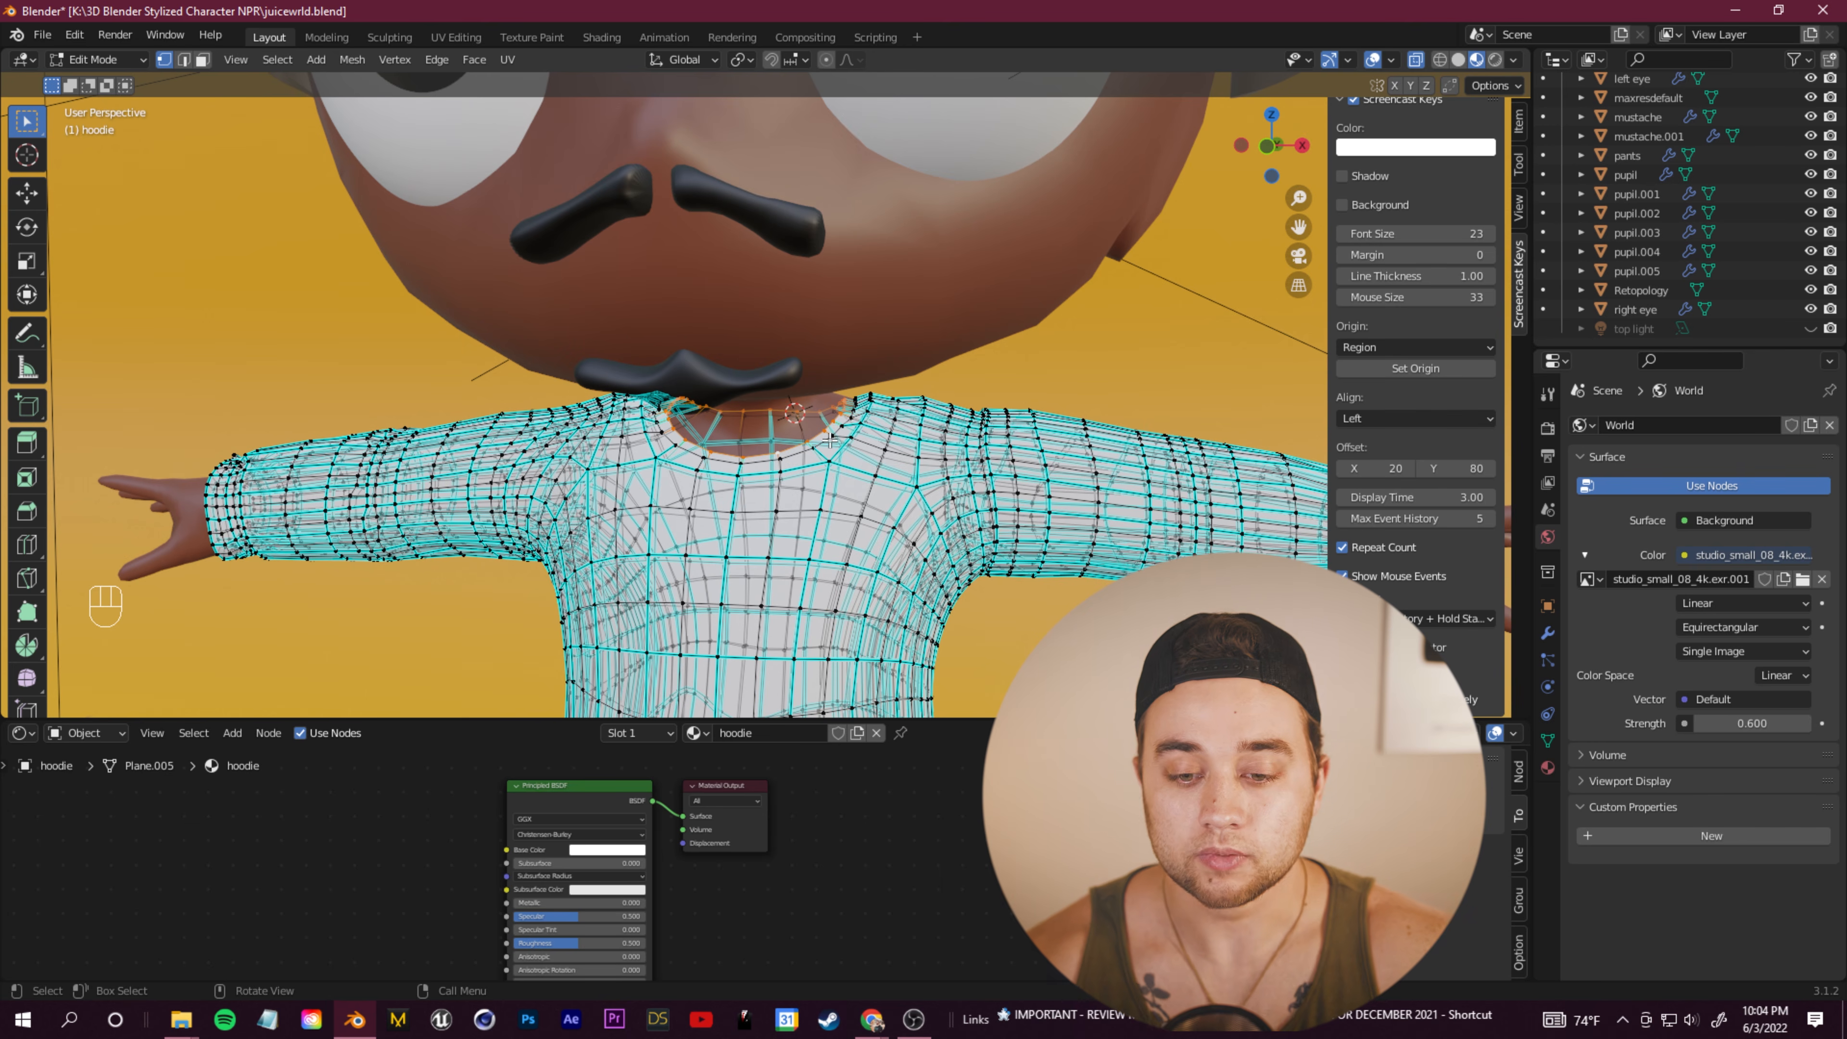
key("e")
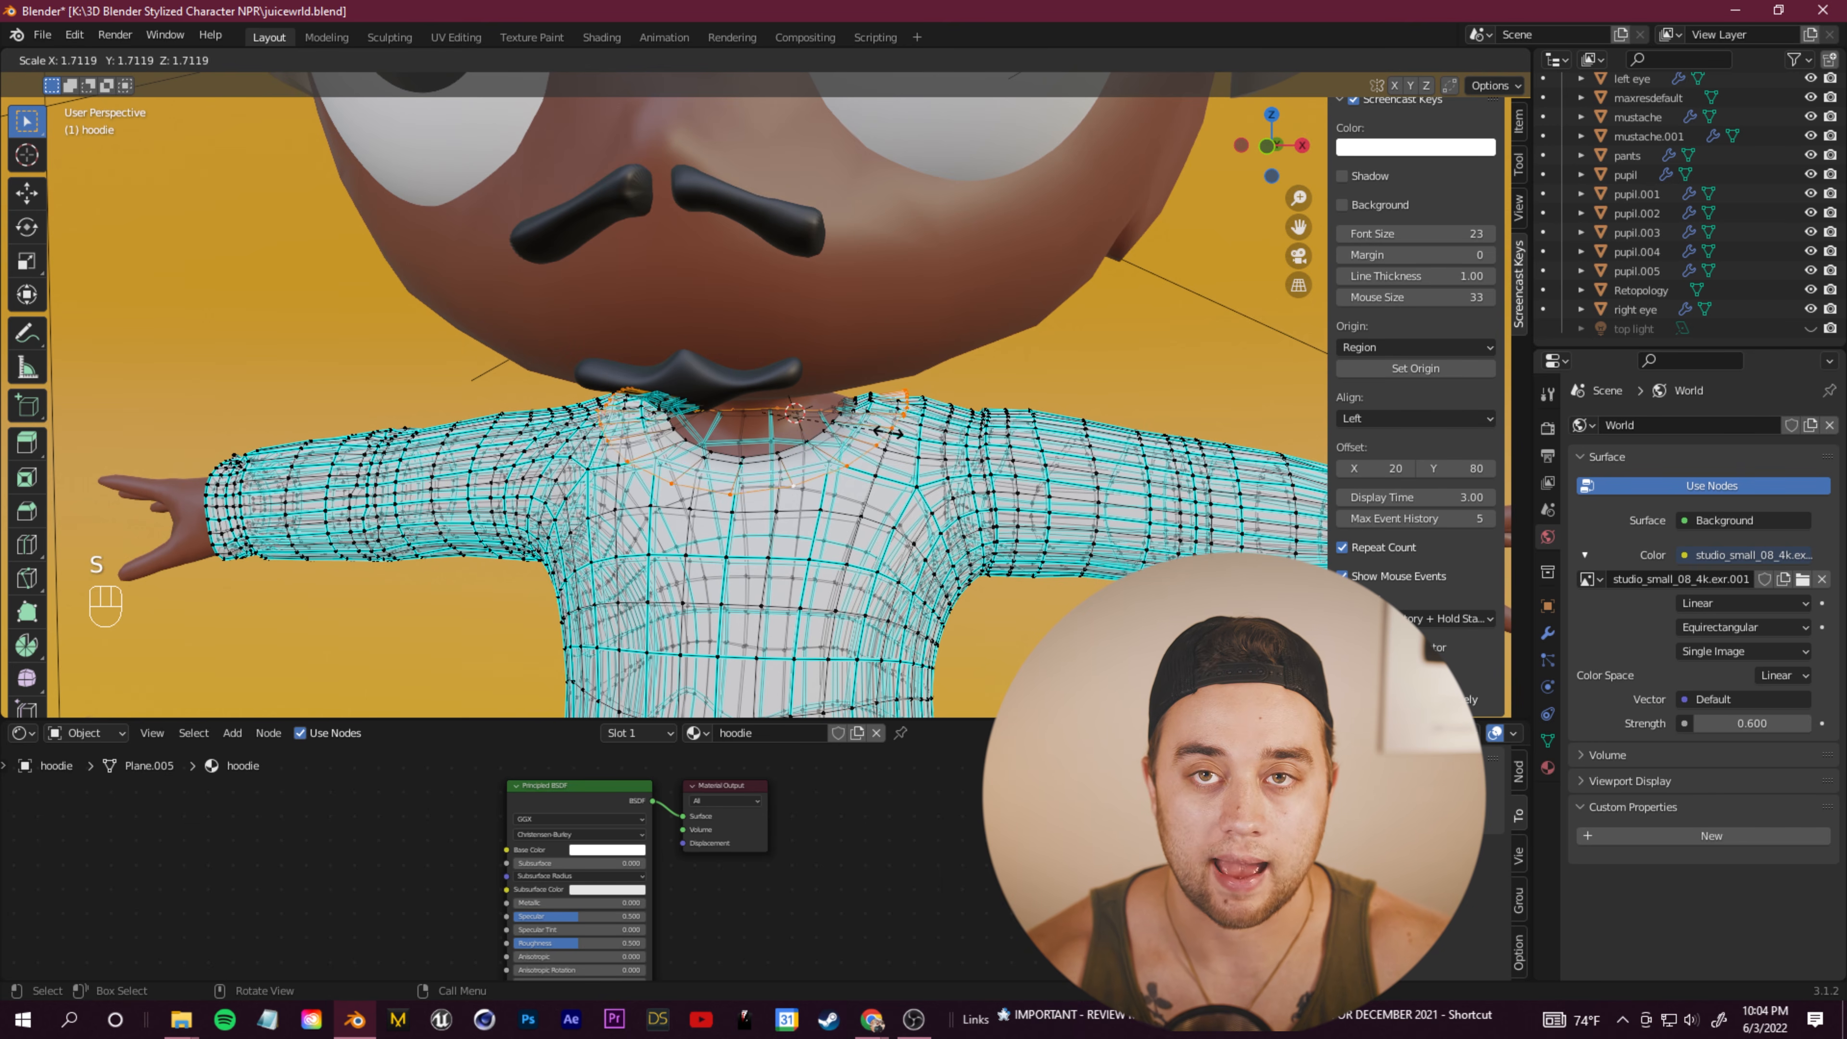
left_click(886, 431)
key("g")
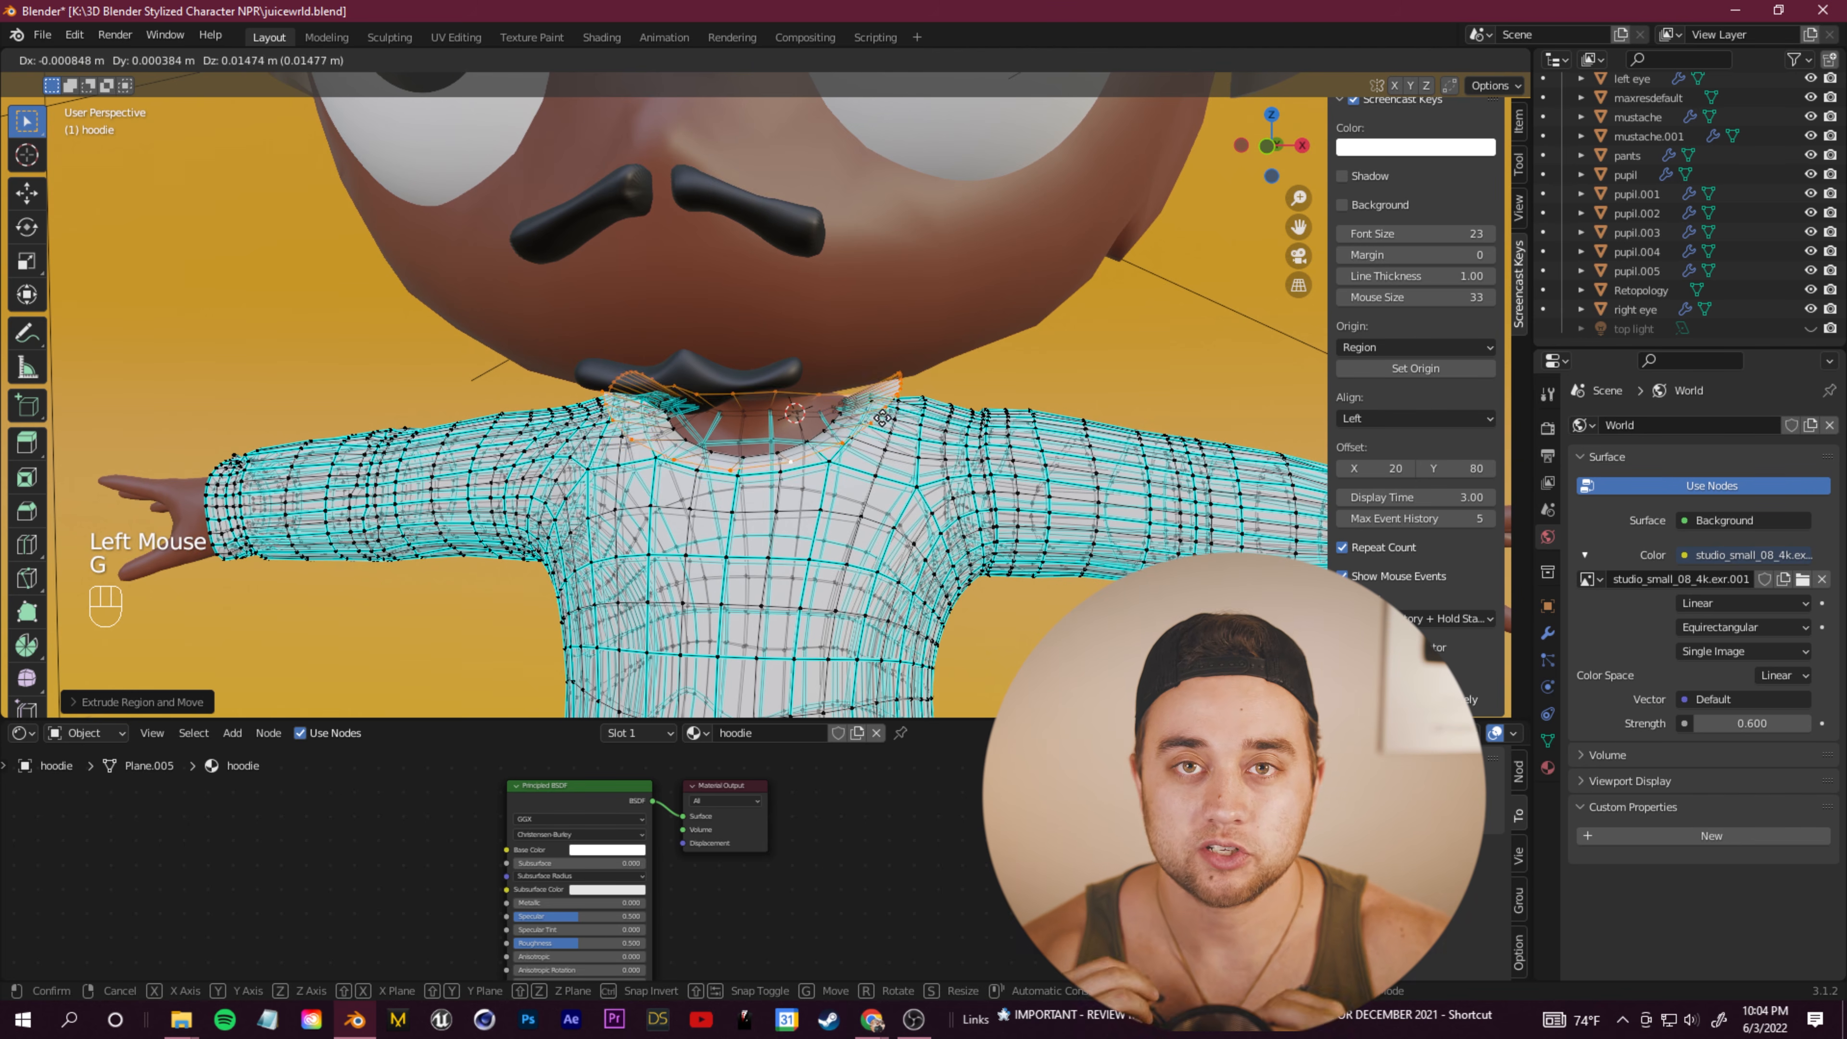
left_click(882, 421)
Step: Extrude the neckline ring upward about 0.024 m into a collar, and adjust the position and scale of its edge
middle_click_drag(883, 477, 887, 456)
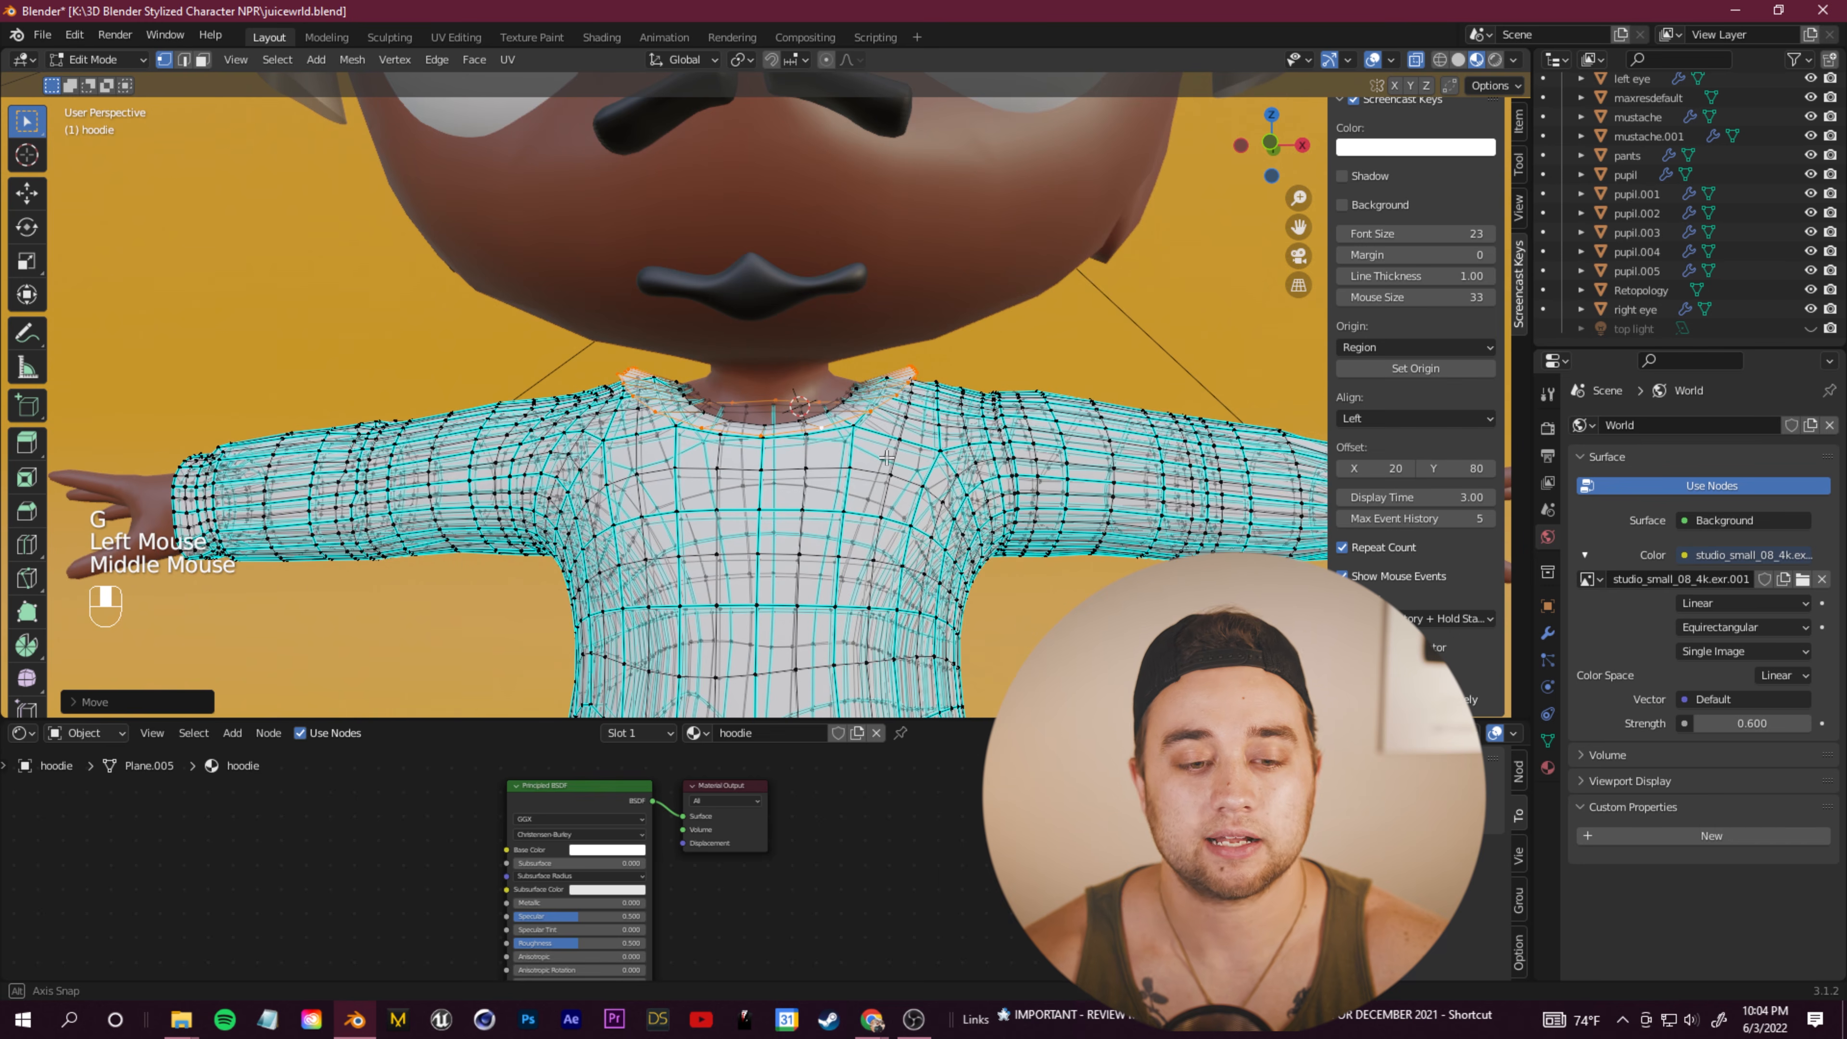
middle_click_drag(887, 456, 885, 436)
key("e")
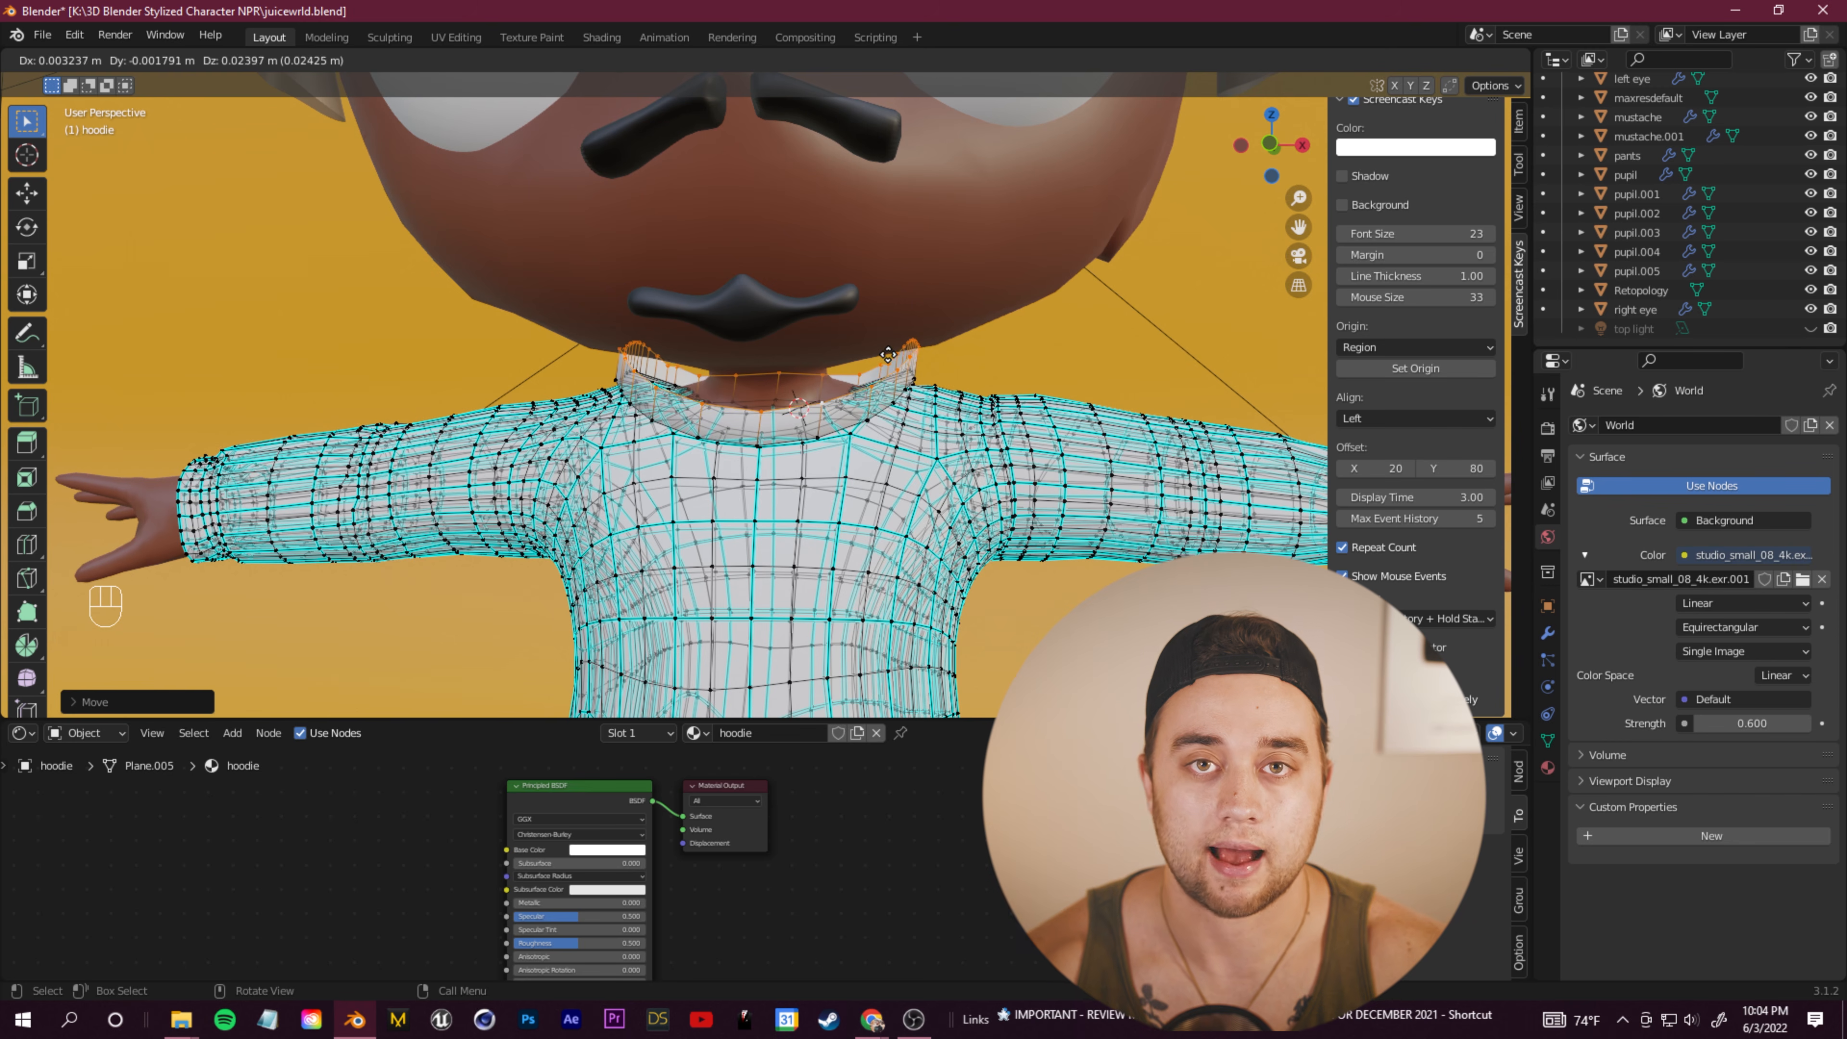
middle_click_drag(866, 484, 806, 480)
scroll(807, 480, "down", 3)
scroll(806, 480, "up", 8)
key("g")
left_click(822, 419)
middle_click_drag(822, 418, 800, 422)
key("s")
left_click(824, 415)
Step: Move the collar's front centre vertices down to form a V-shaped neckline
scroll(800, 422, "down", 2)
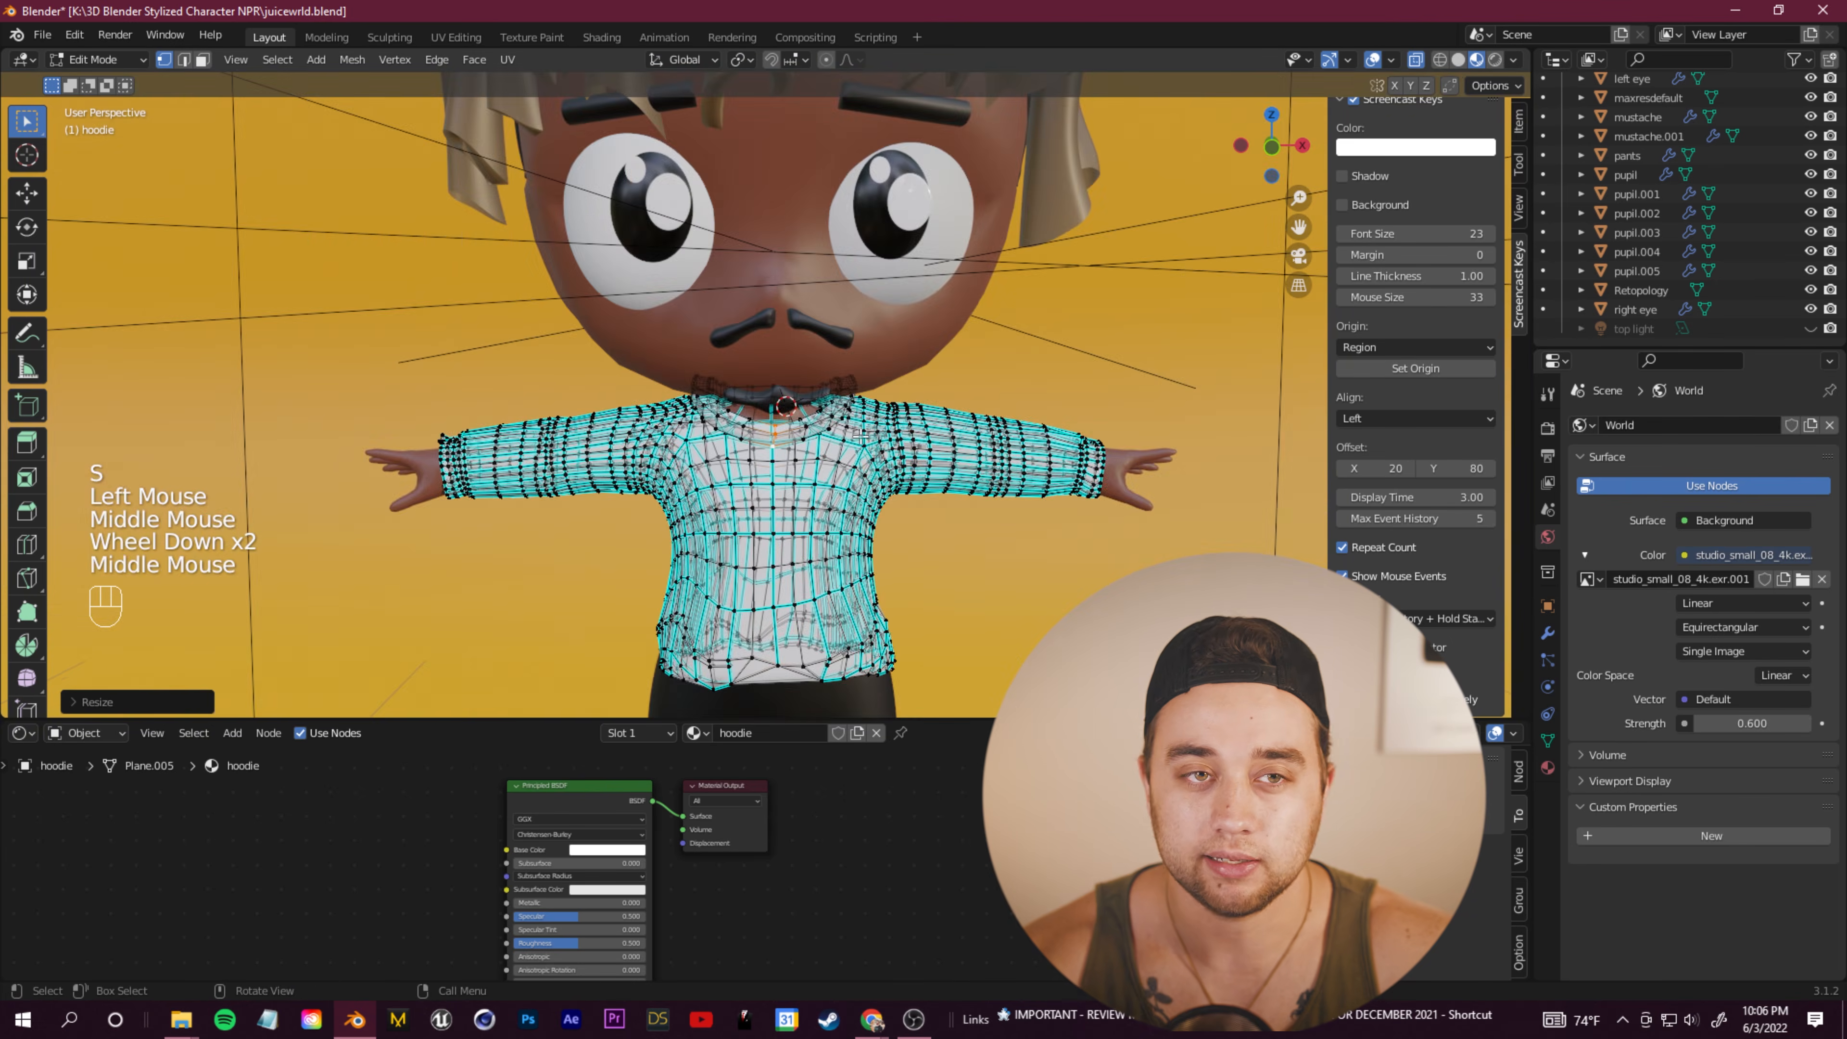
scroll(422, 375, "up", 1)
scroll(422, 374, "down", 4)
scroll(754, 452, "up", 8)
left_click(796, 532)
scroll(796, 509, "down", 2)
middle_click_drag(796, 510, 968, 375, "shift")
key("g")
left_click(815, 407)
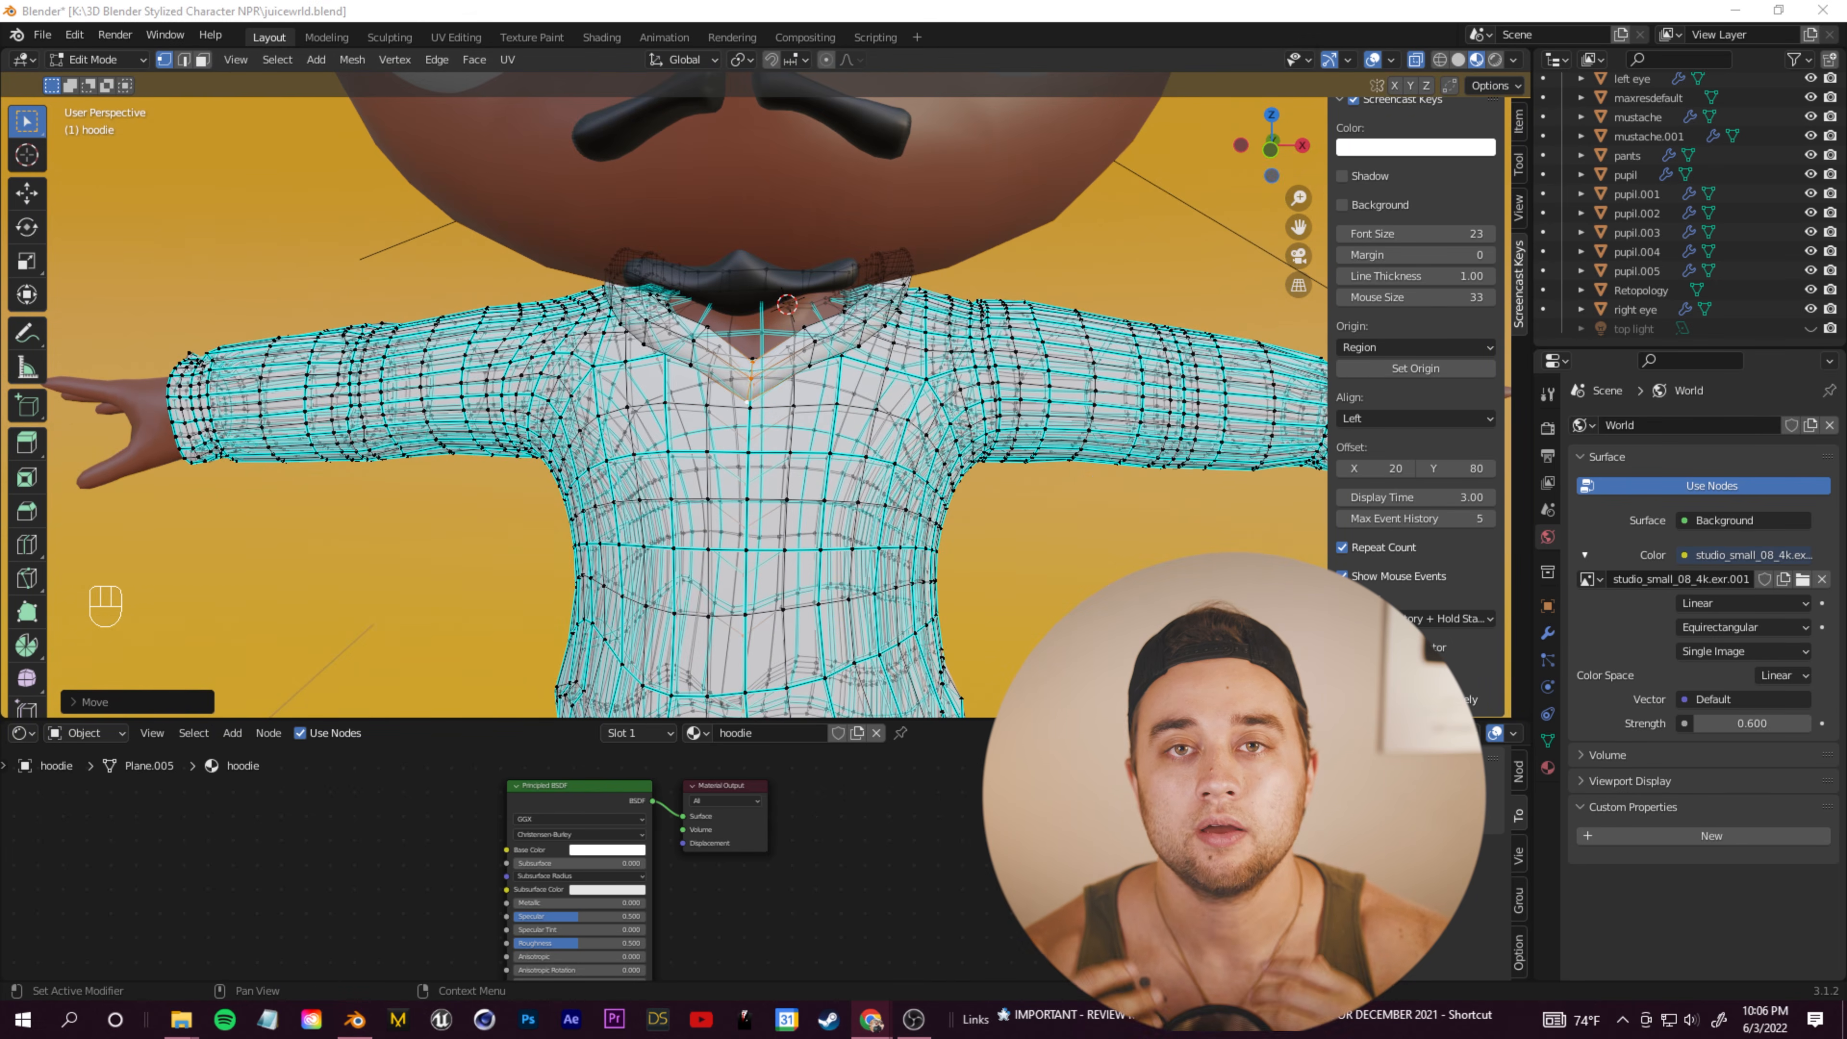
Step: Try moving a vertex on the side of the hoodie's collar
scroll(793, 327, "up", 2)
left_click(844, 277)
middle_click_drag(873, 240, 793, 233)
left_click(837, 214)
key("g")
left_click(847, 211)
key("ctrl+z")
Step: Pick vertices along the side and edge of the hoodie's collar to refine its shape
left_click(979, 190, "alt")
middle_click_drag(979, 191, 914, 160)
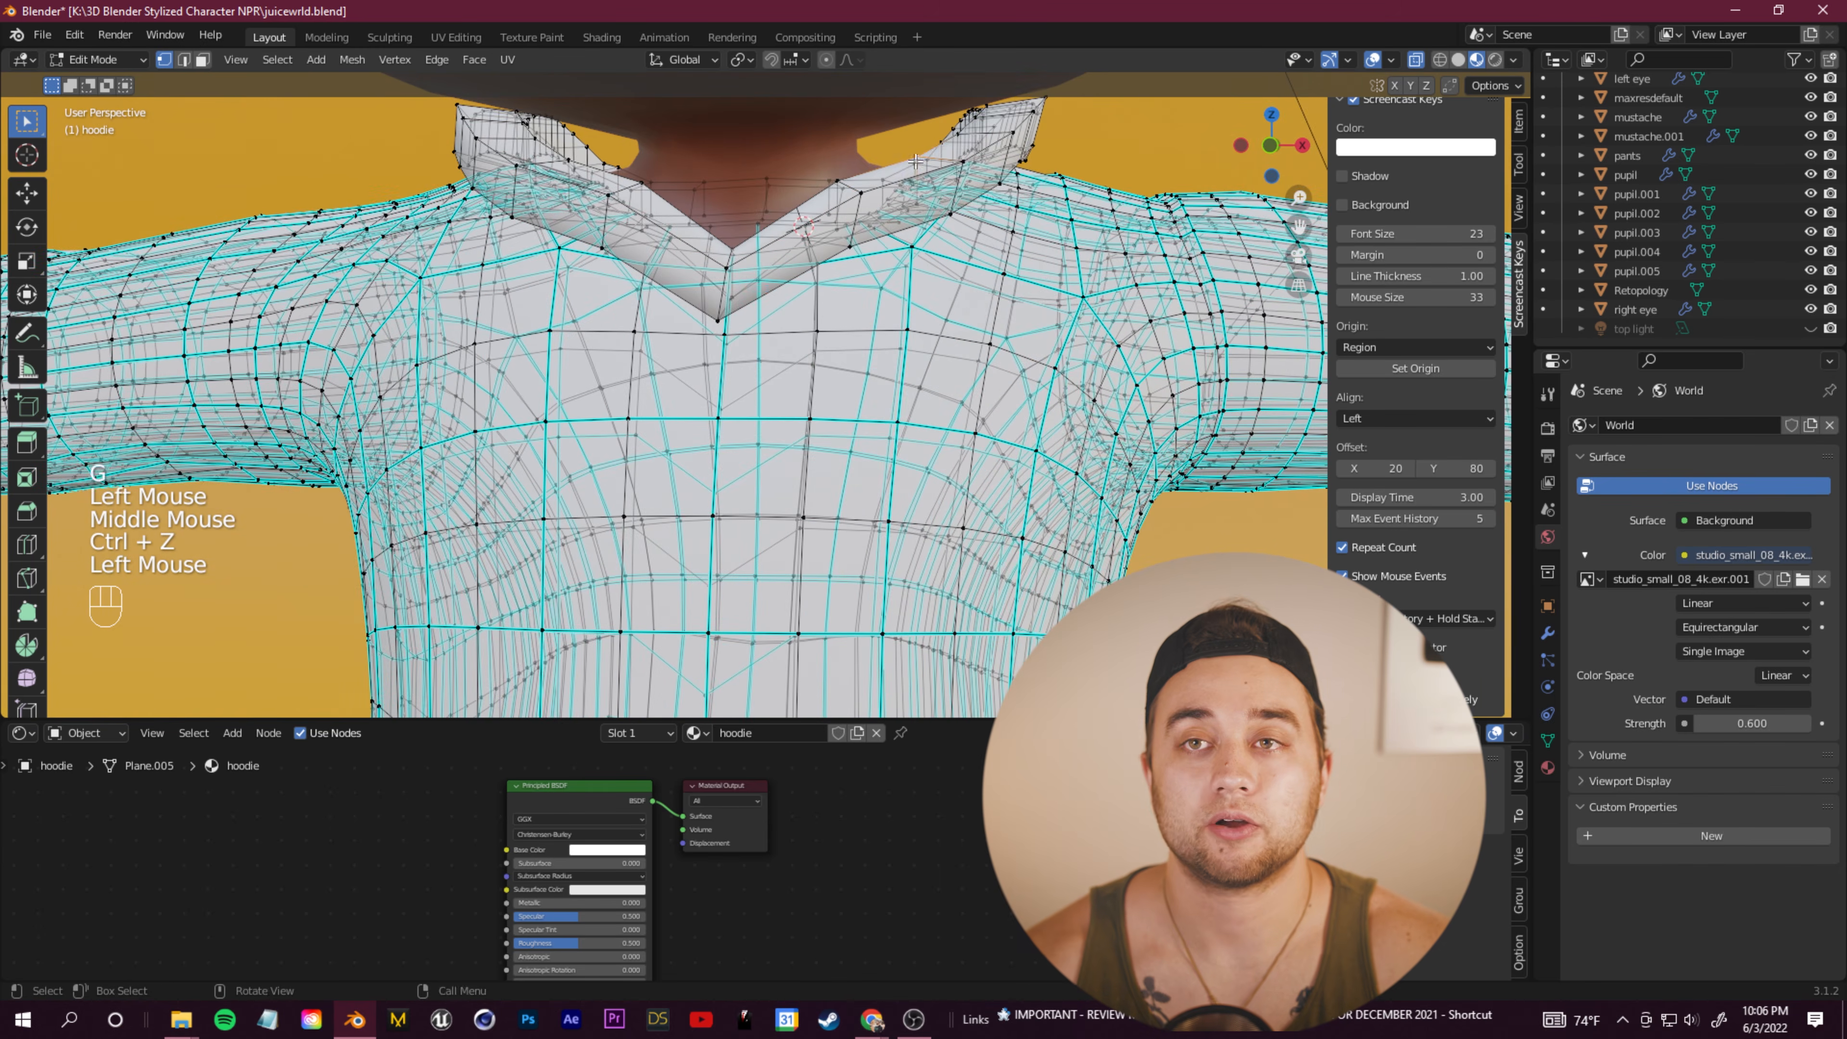
left_click(945, 189)
middle_click_drag(915, 162, 858, 218)
left_click(923, 218, "shift")
scroll(859, 254, "down", 2)
left_click(866, 277)
scroll(873, 328, "down", 2)
middle_click_drag(873, 328, 837, 364)
scroll(836, 364, "up", 3)
Step: Separate the selected collar geometry from the hoodie into its own object and toggle that object's viewport visibility
left_click(27, 120)
left_click(123, 204)
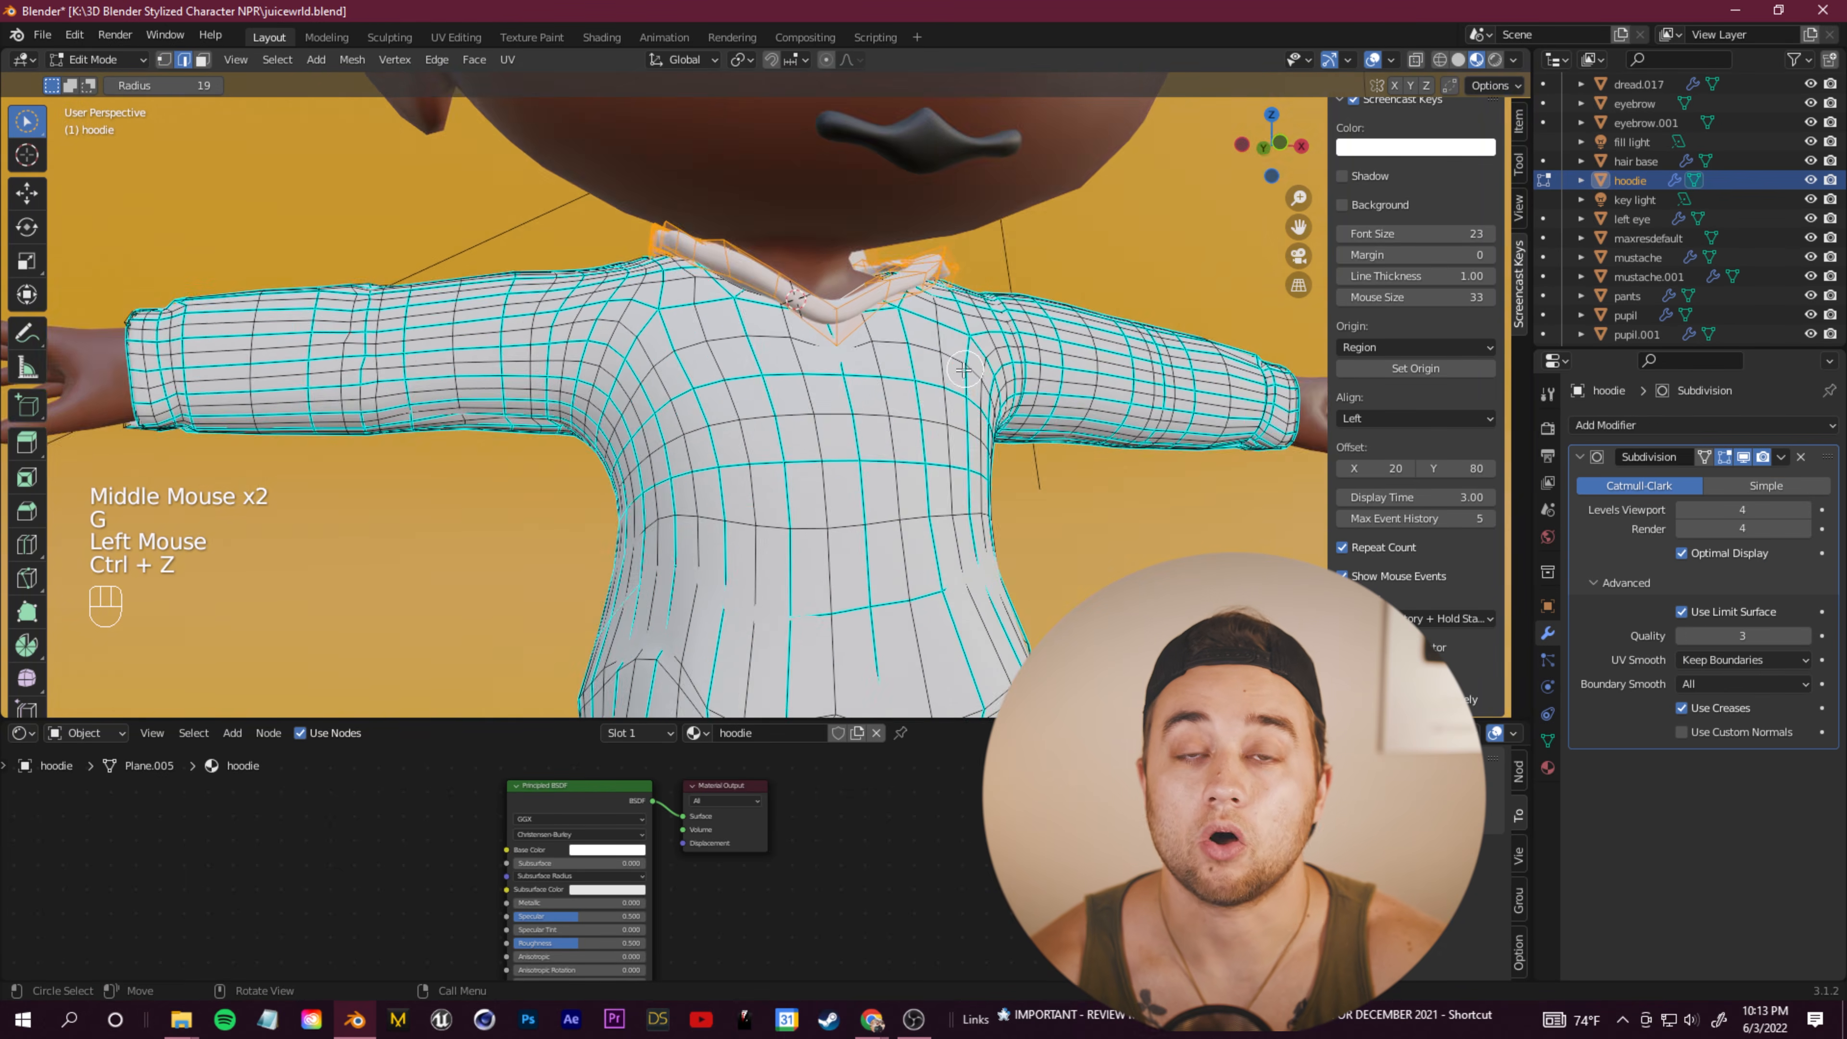
middle_click_drag(964, 369, 855, 376)
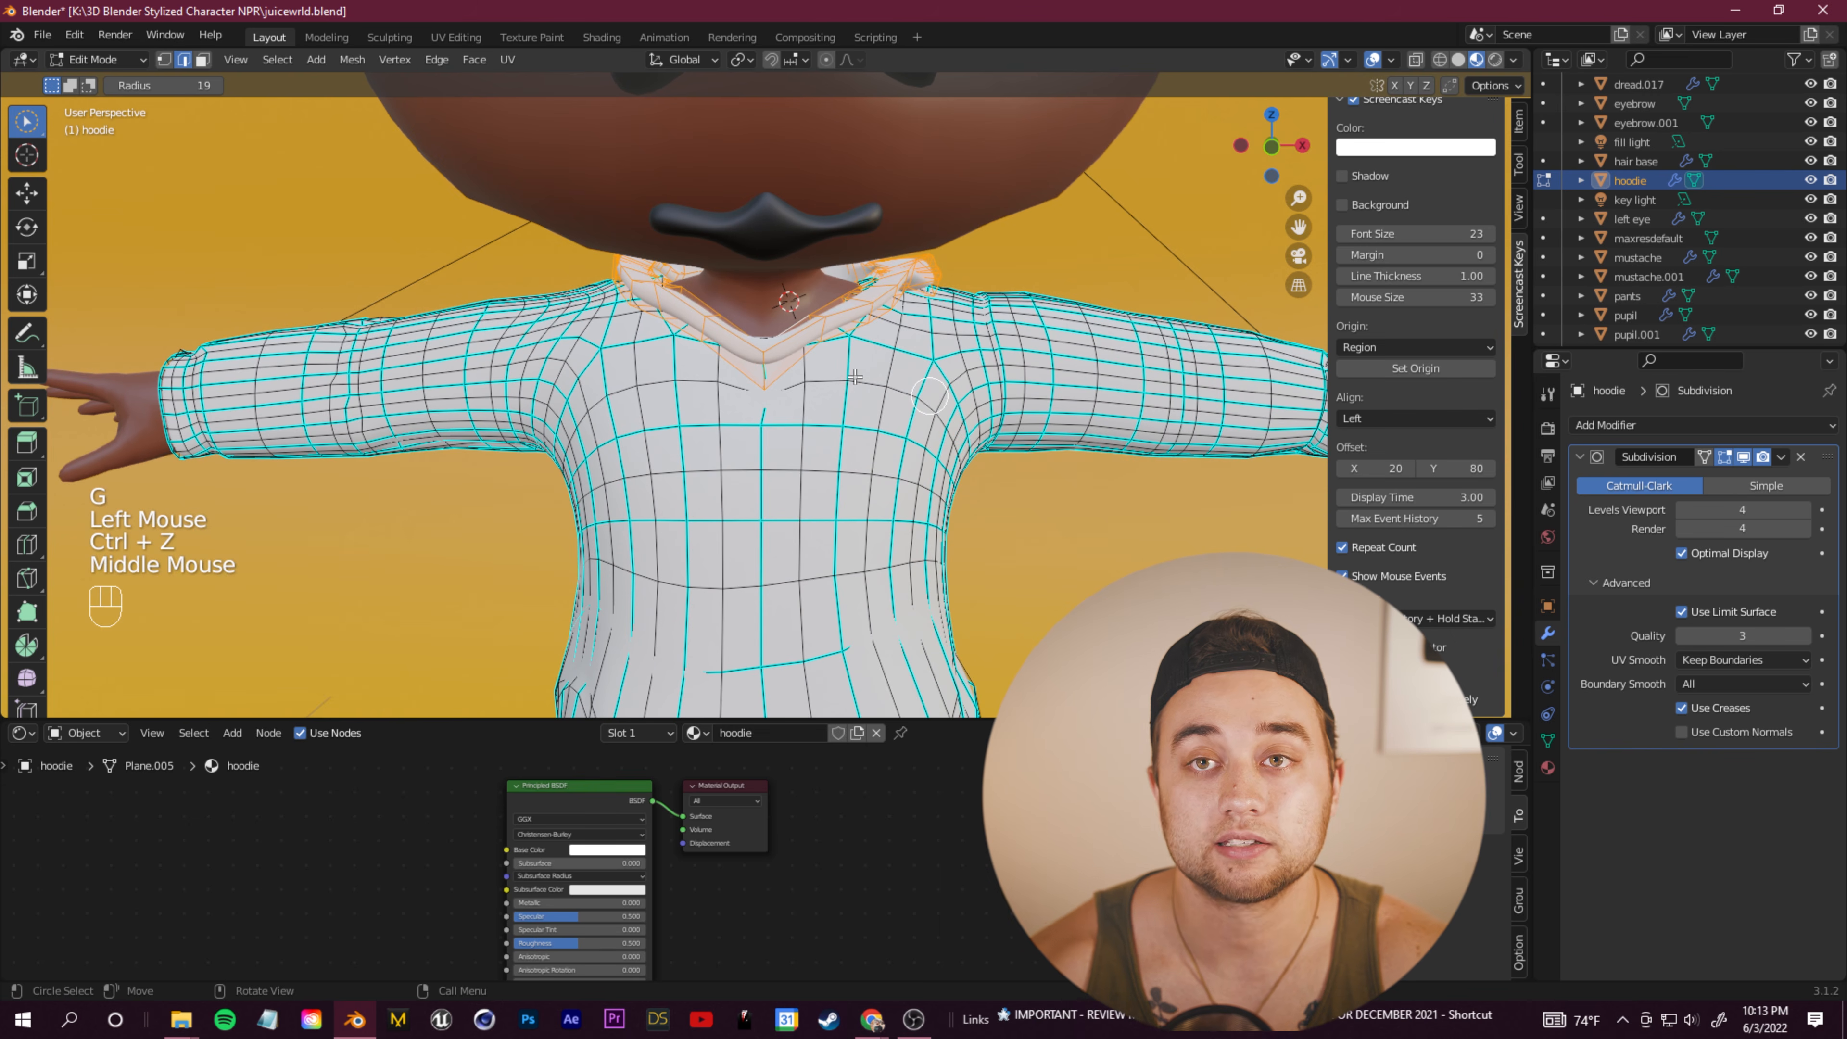
right_click(762, 356)
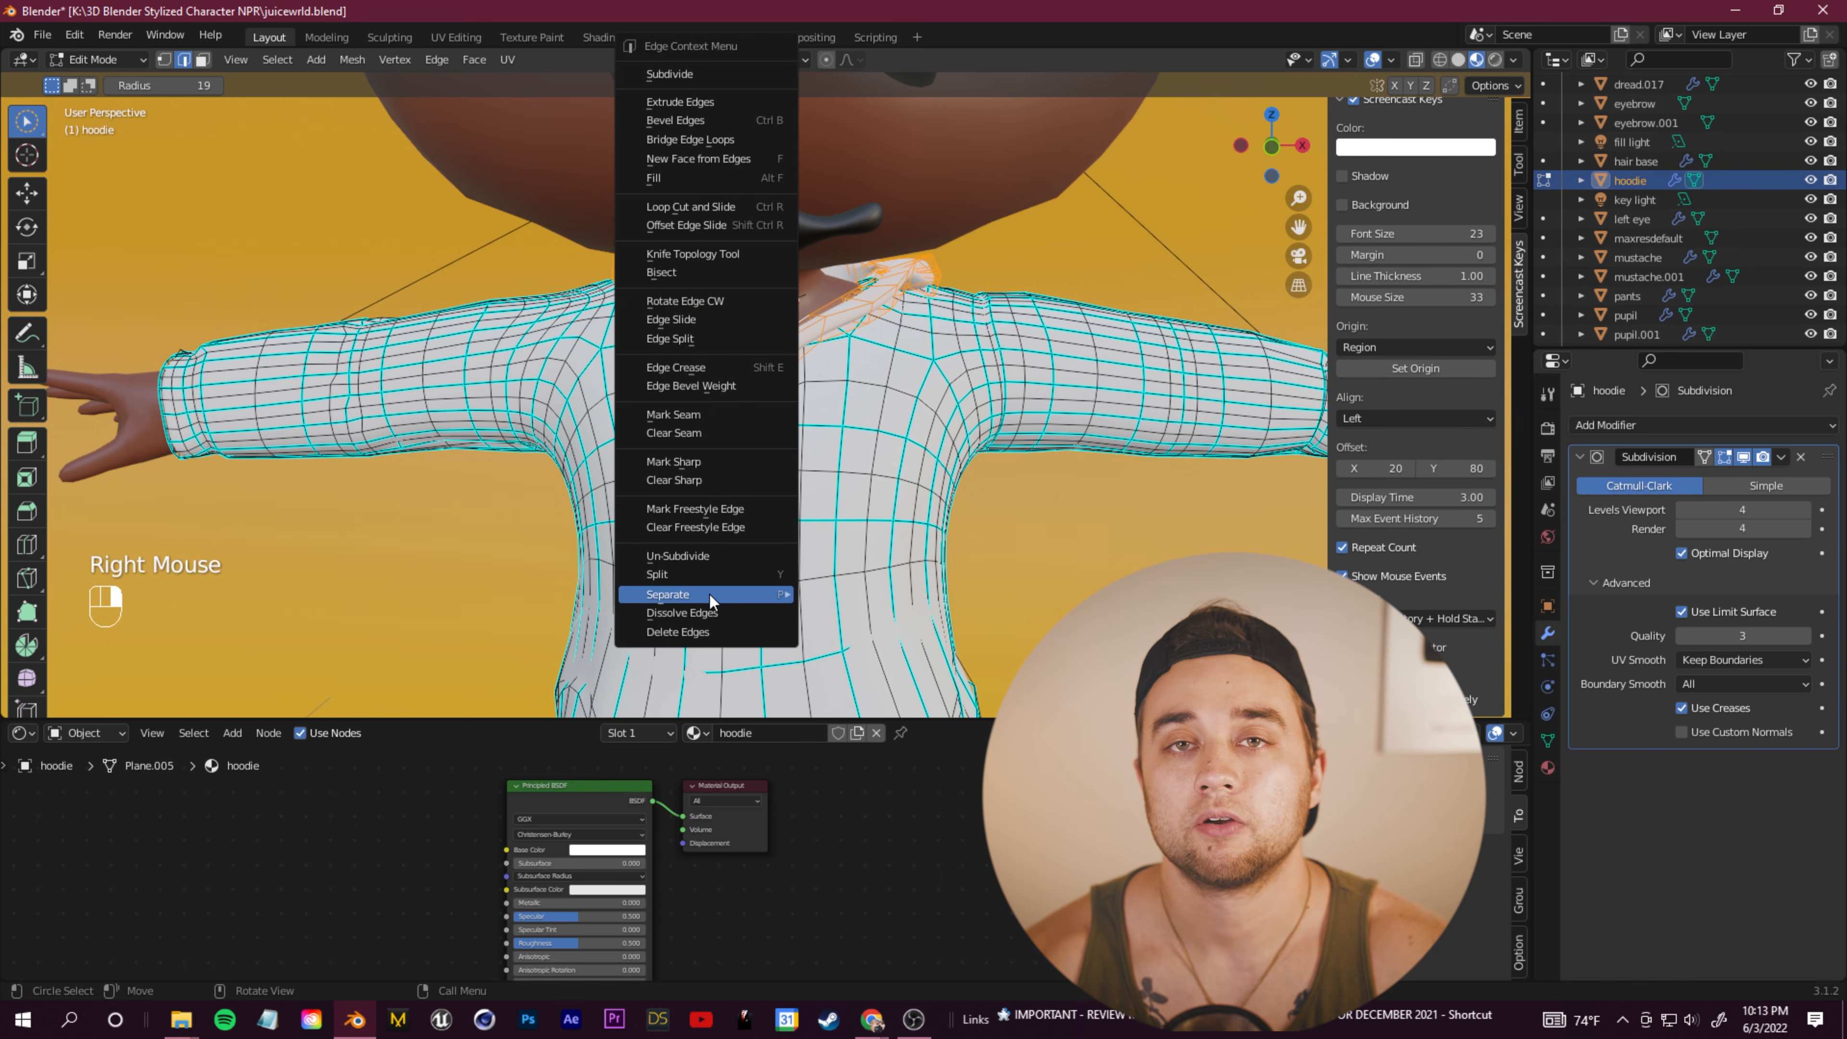
mouse_move(710, 600)
left_click(873, 596)
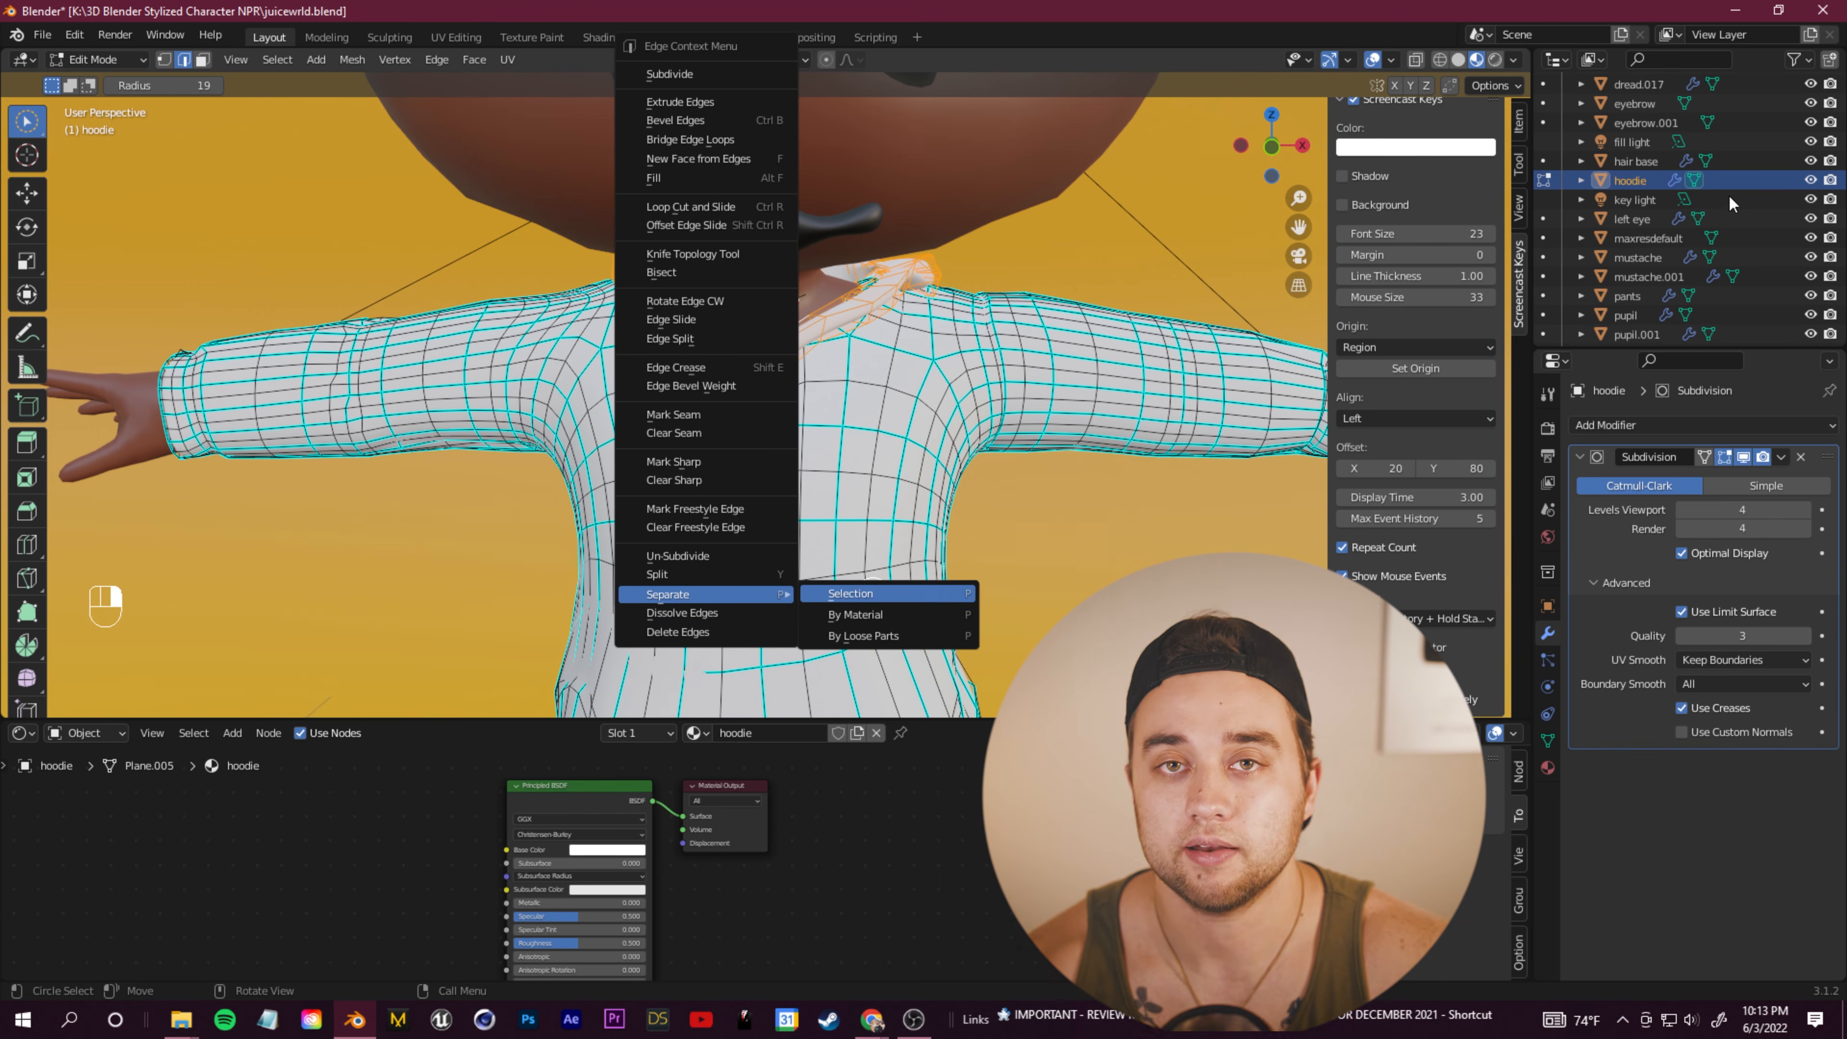
left_click(1646, 202)
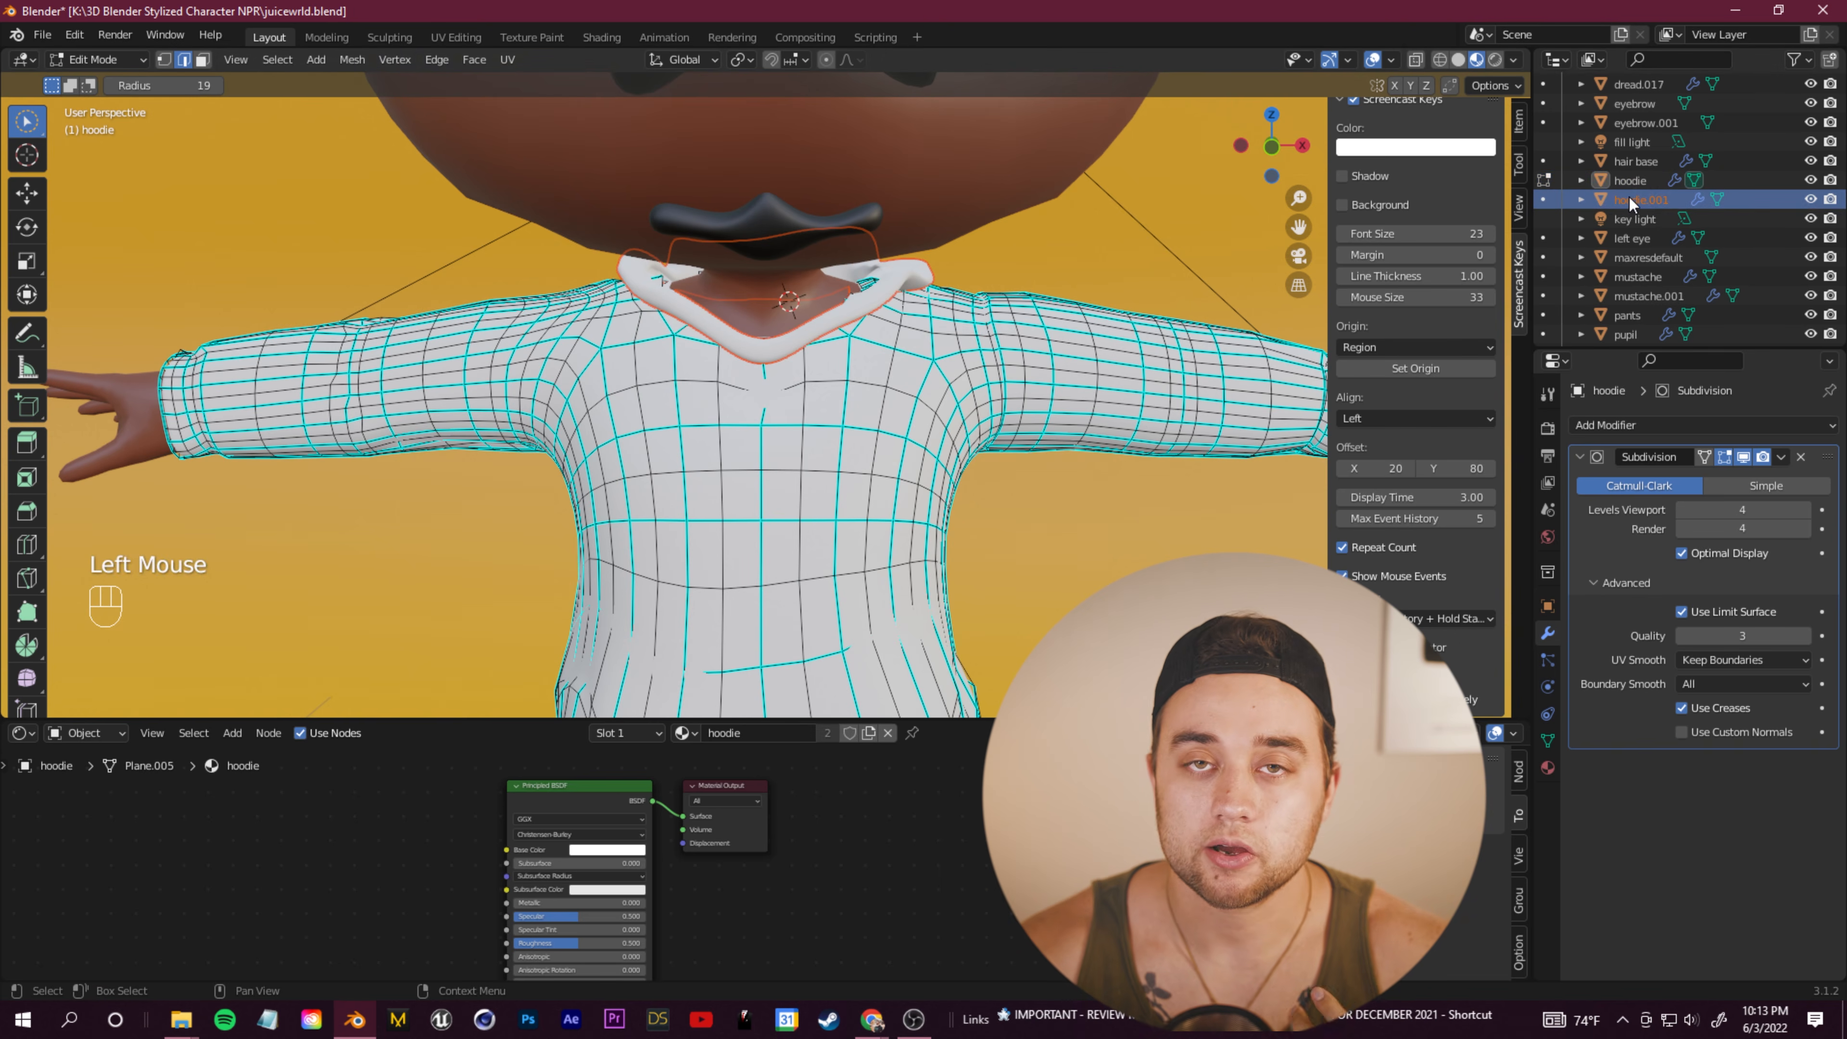
left_click(1810, 200)
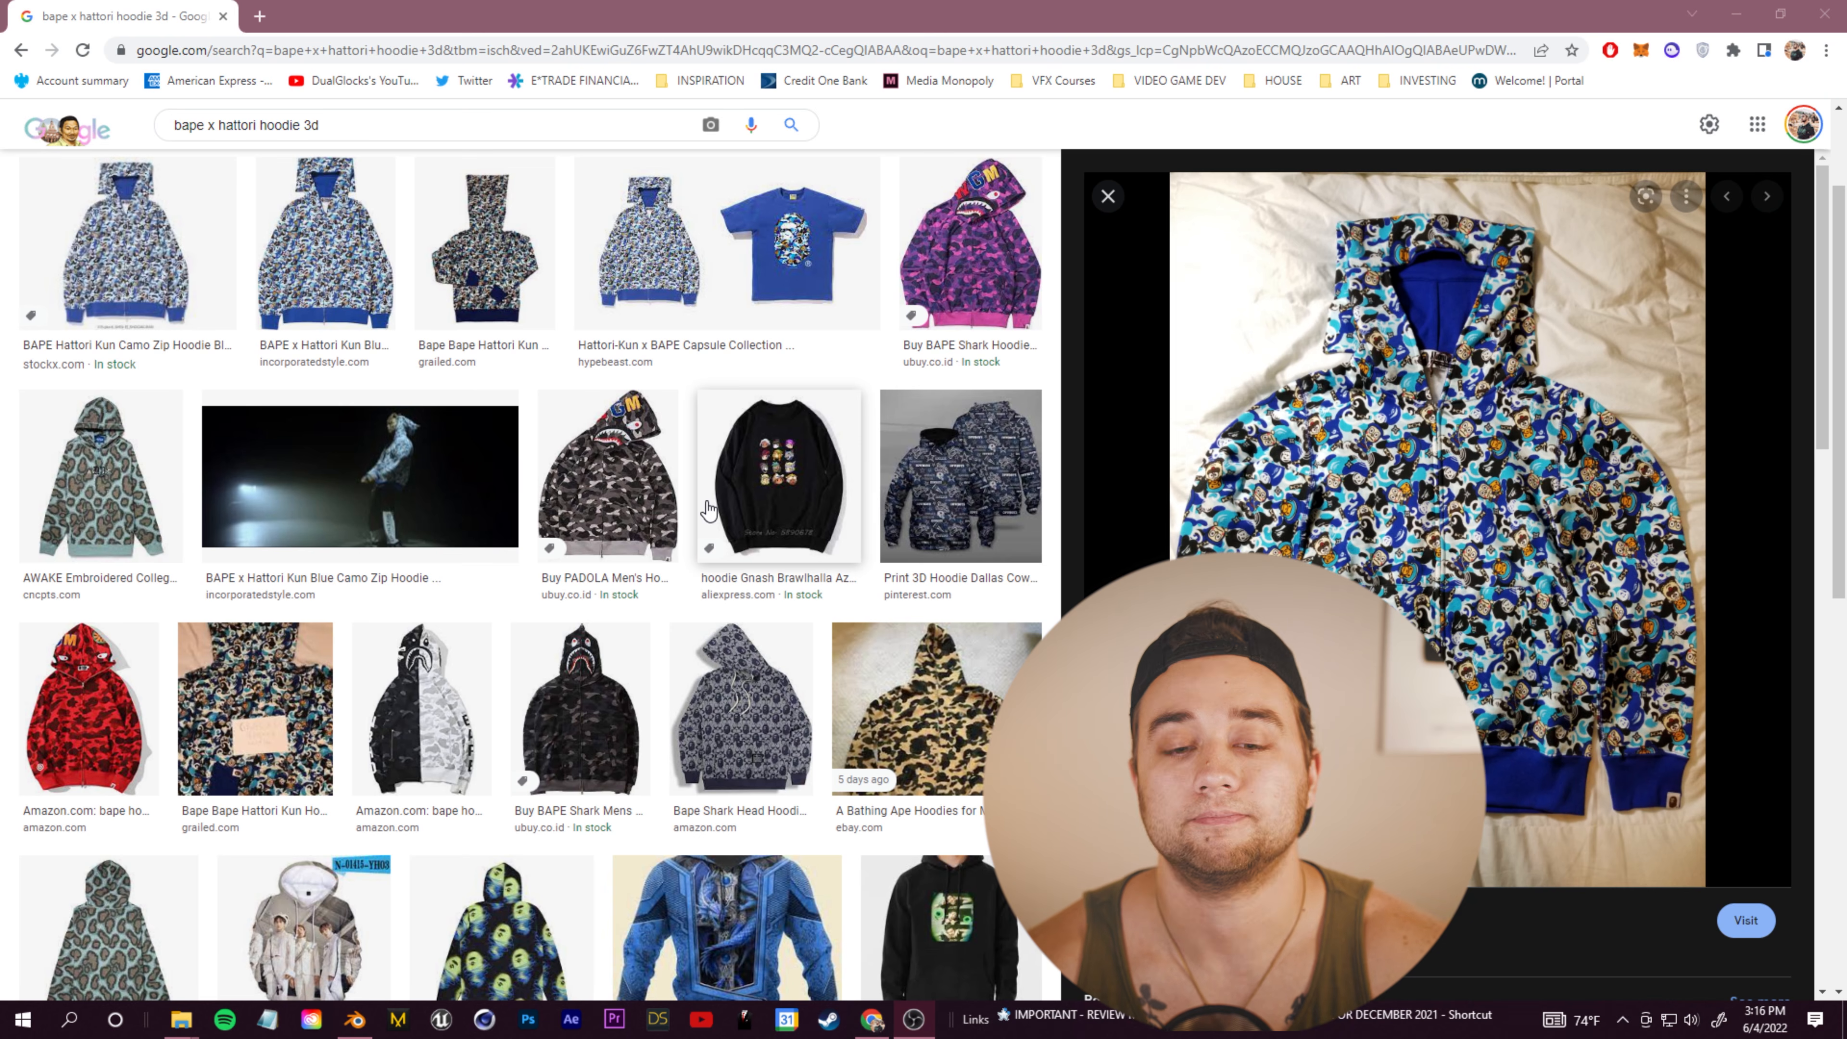
Step: Switch to the browser's "bape x hattori hoodie 3d" image results and pick the flat-laid blue patterned hoodie photo
scroll(707, 510, "down", 3)
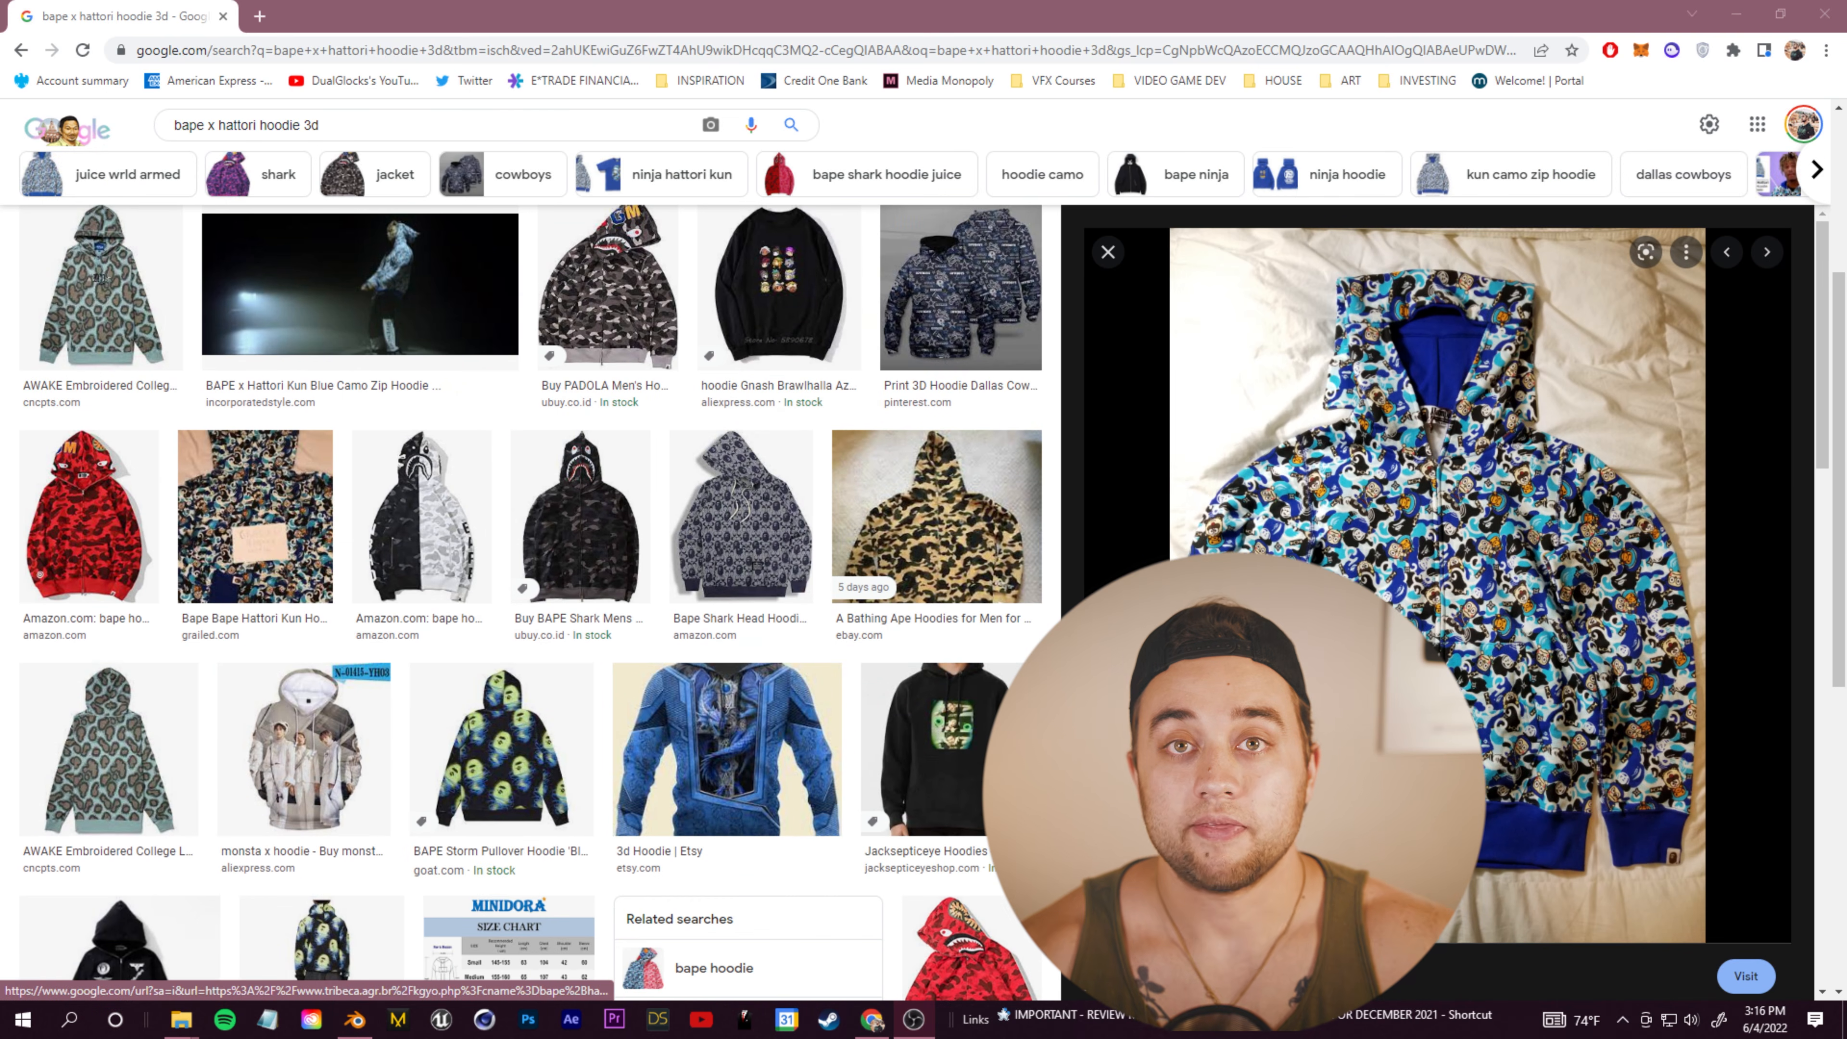
right_click(1387, 542)
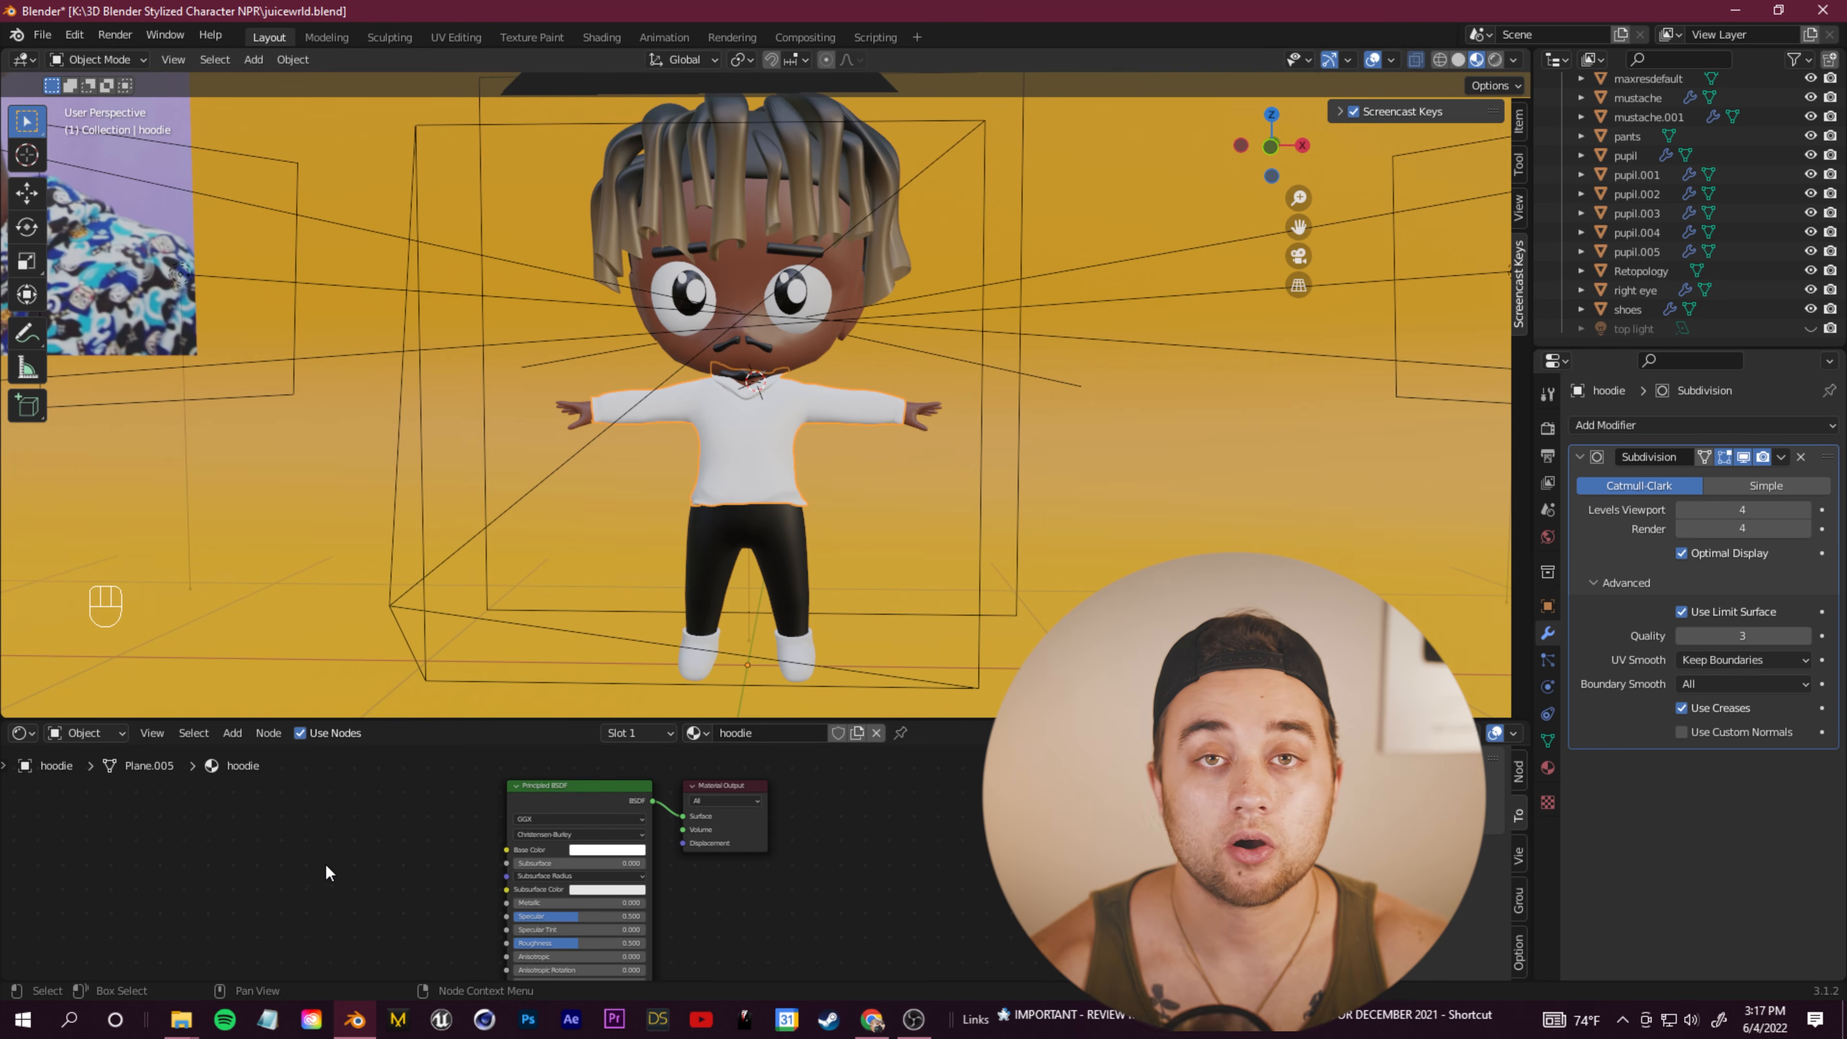
Step: Add an Image Texture node to the hoodie material and link its Color to the Principled BSDF's Base Color
middle_click_drag(324, 875, 455, 852)
middle_click_drag(690, 805, 456, 829)
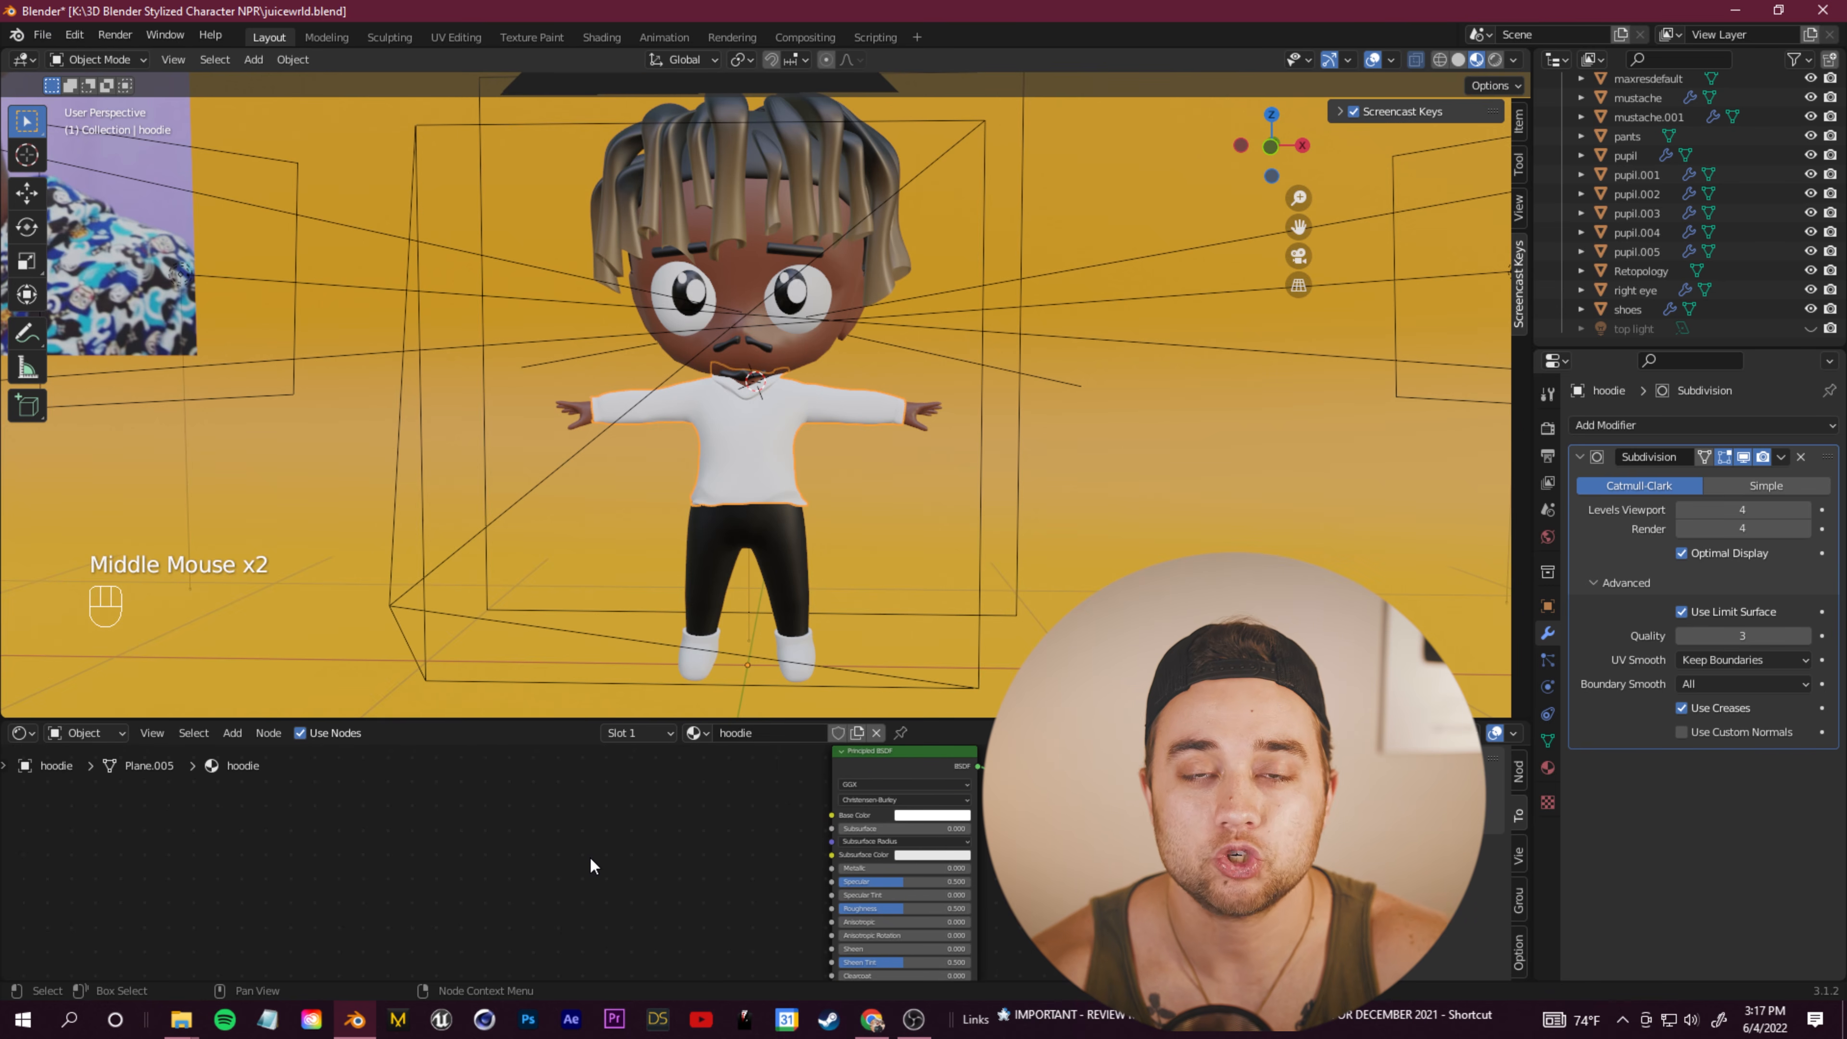
key("shift+a")
mouse_move(519, 827)
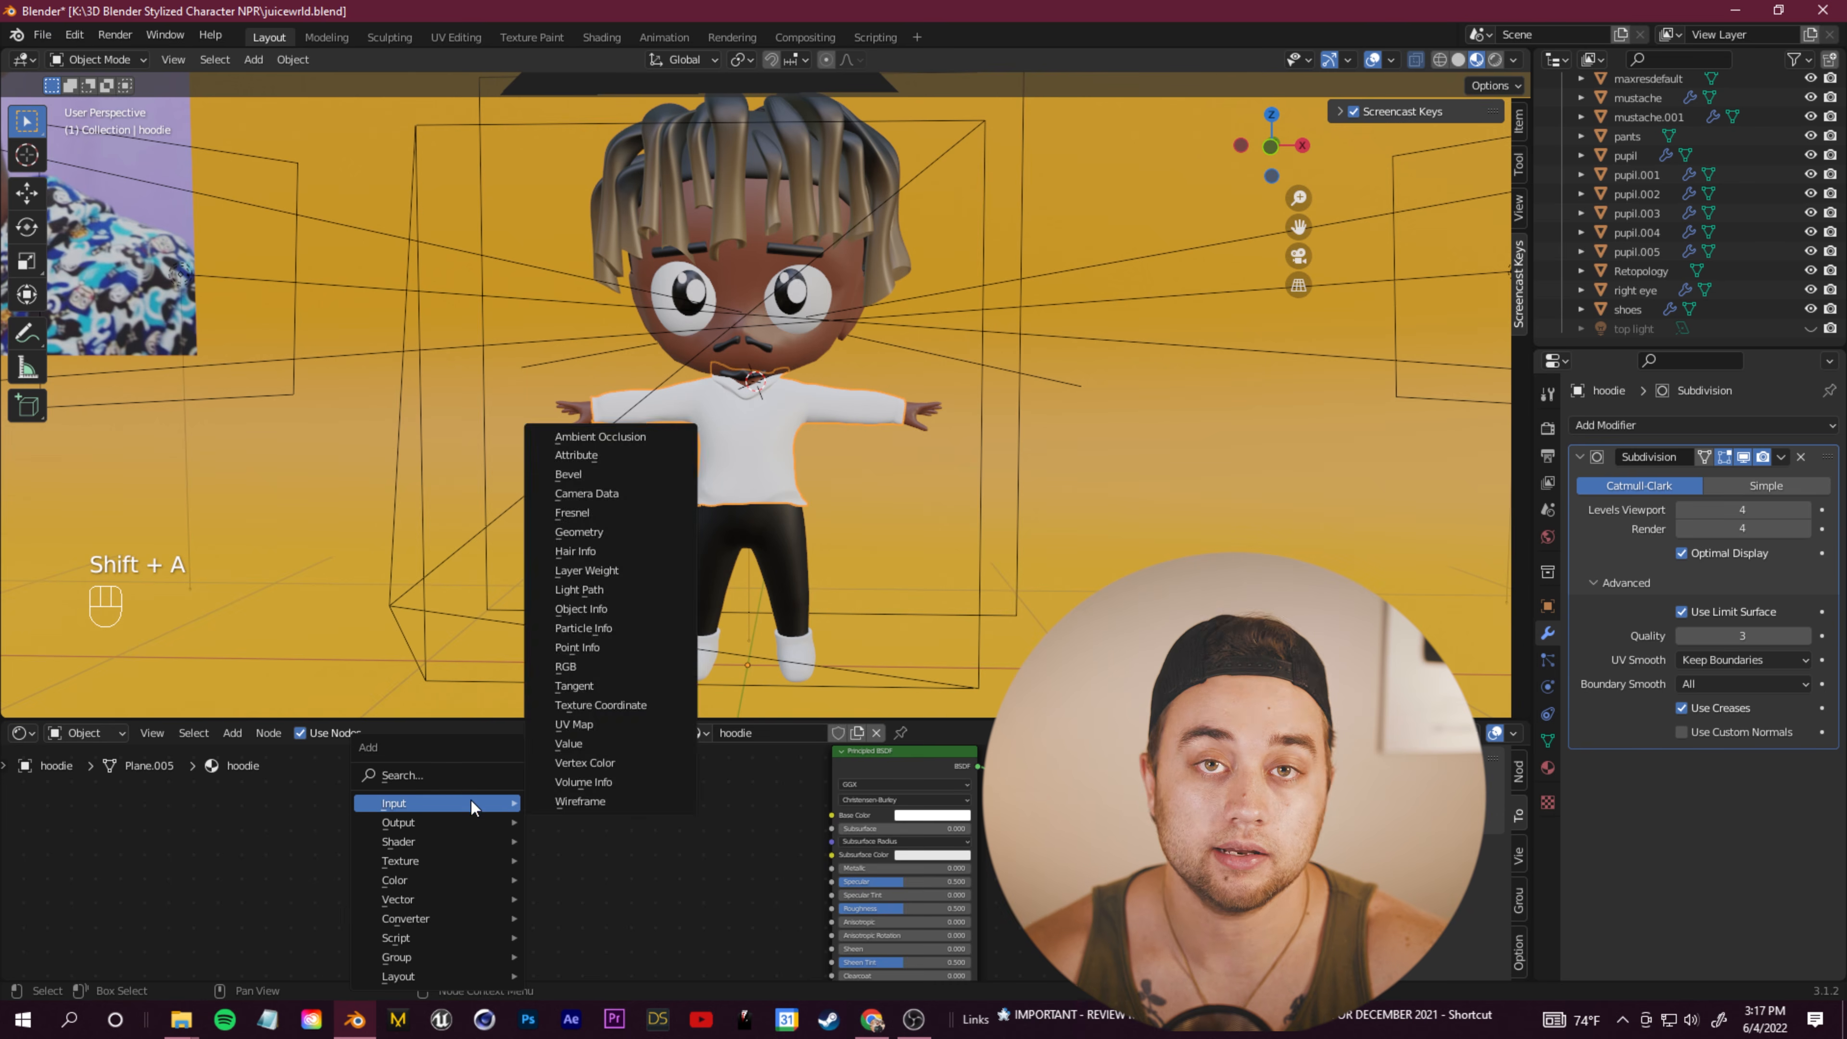
left_click(451, 775)
type("image")
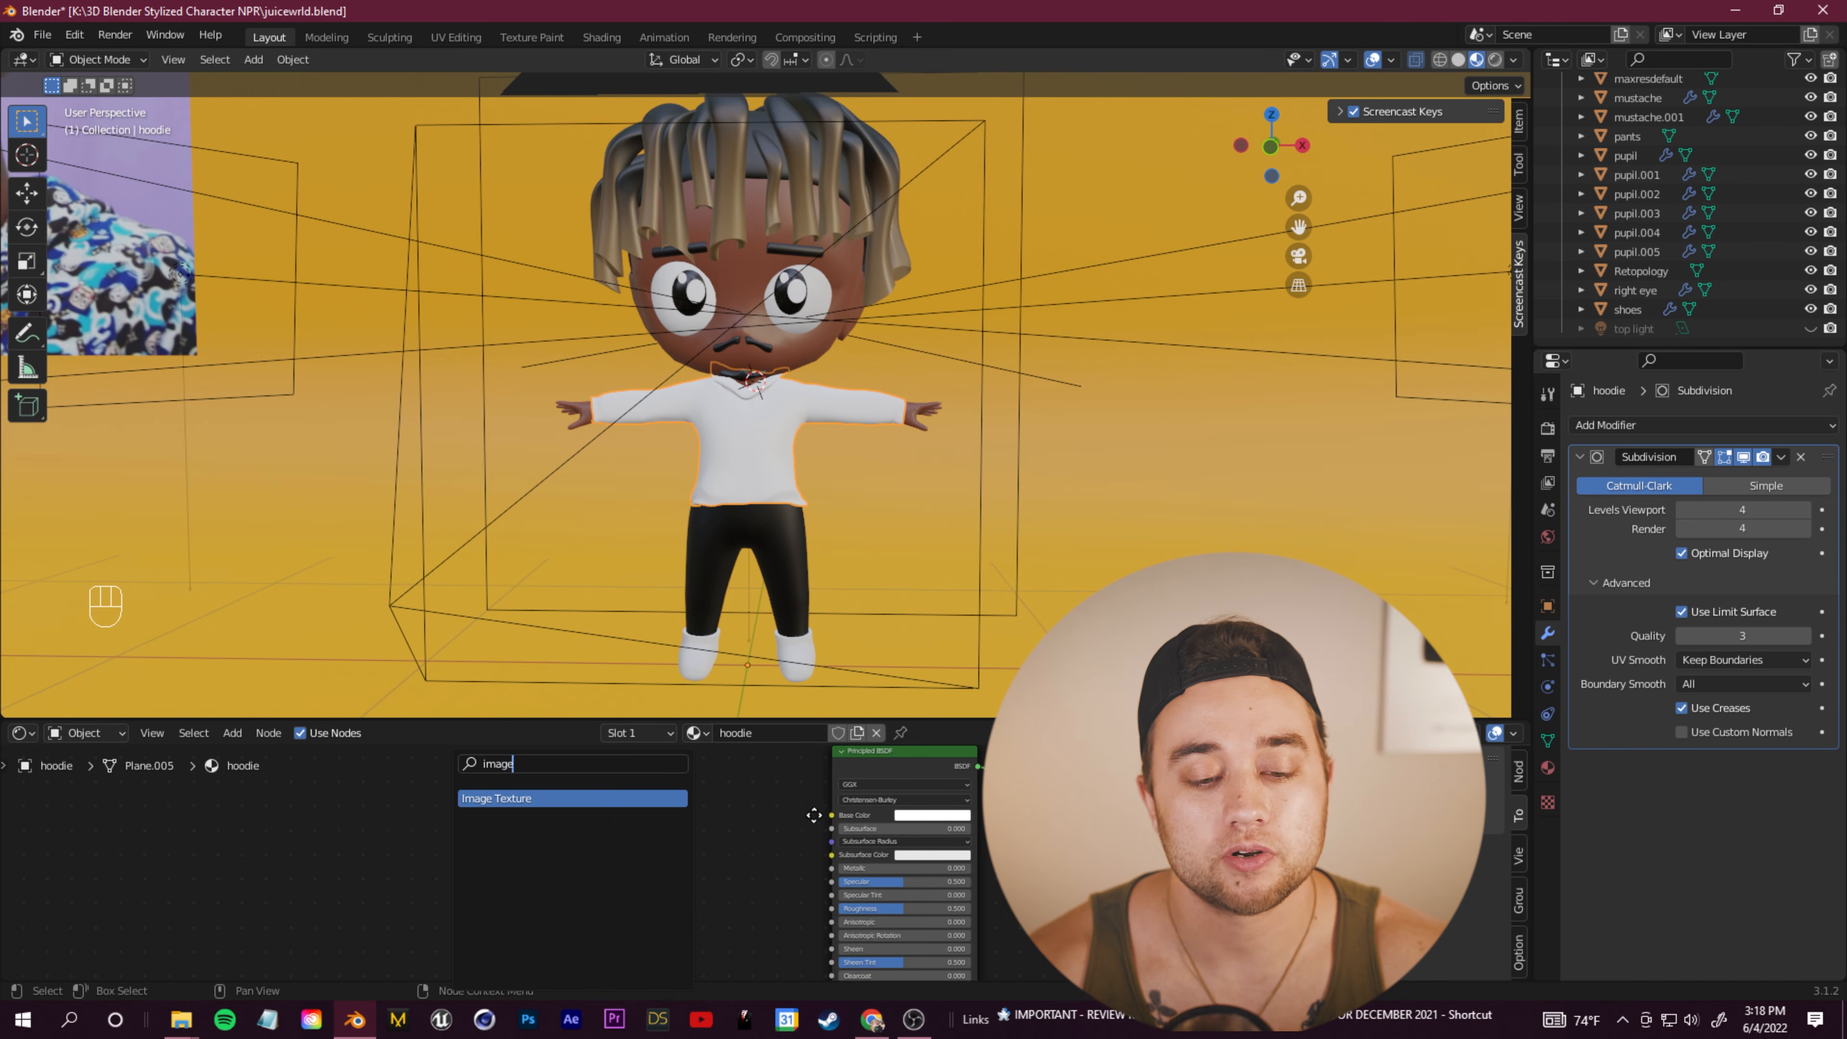
key("Return")
left_click(536, 803)
left_click_drag(579, 798, 833, 815)
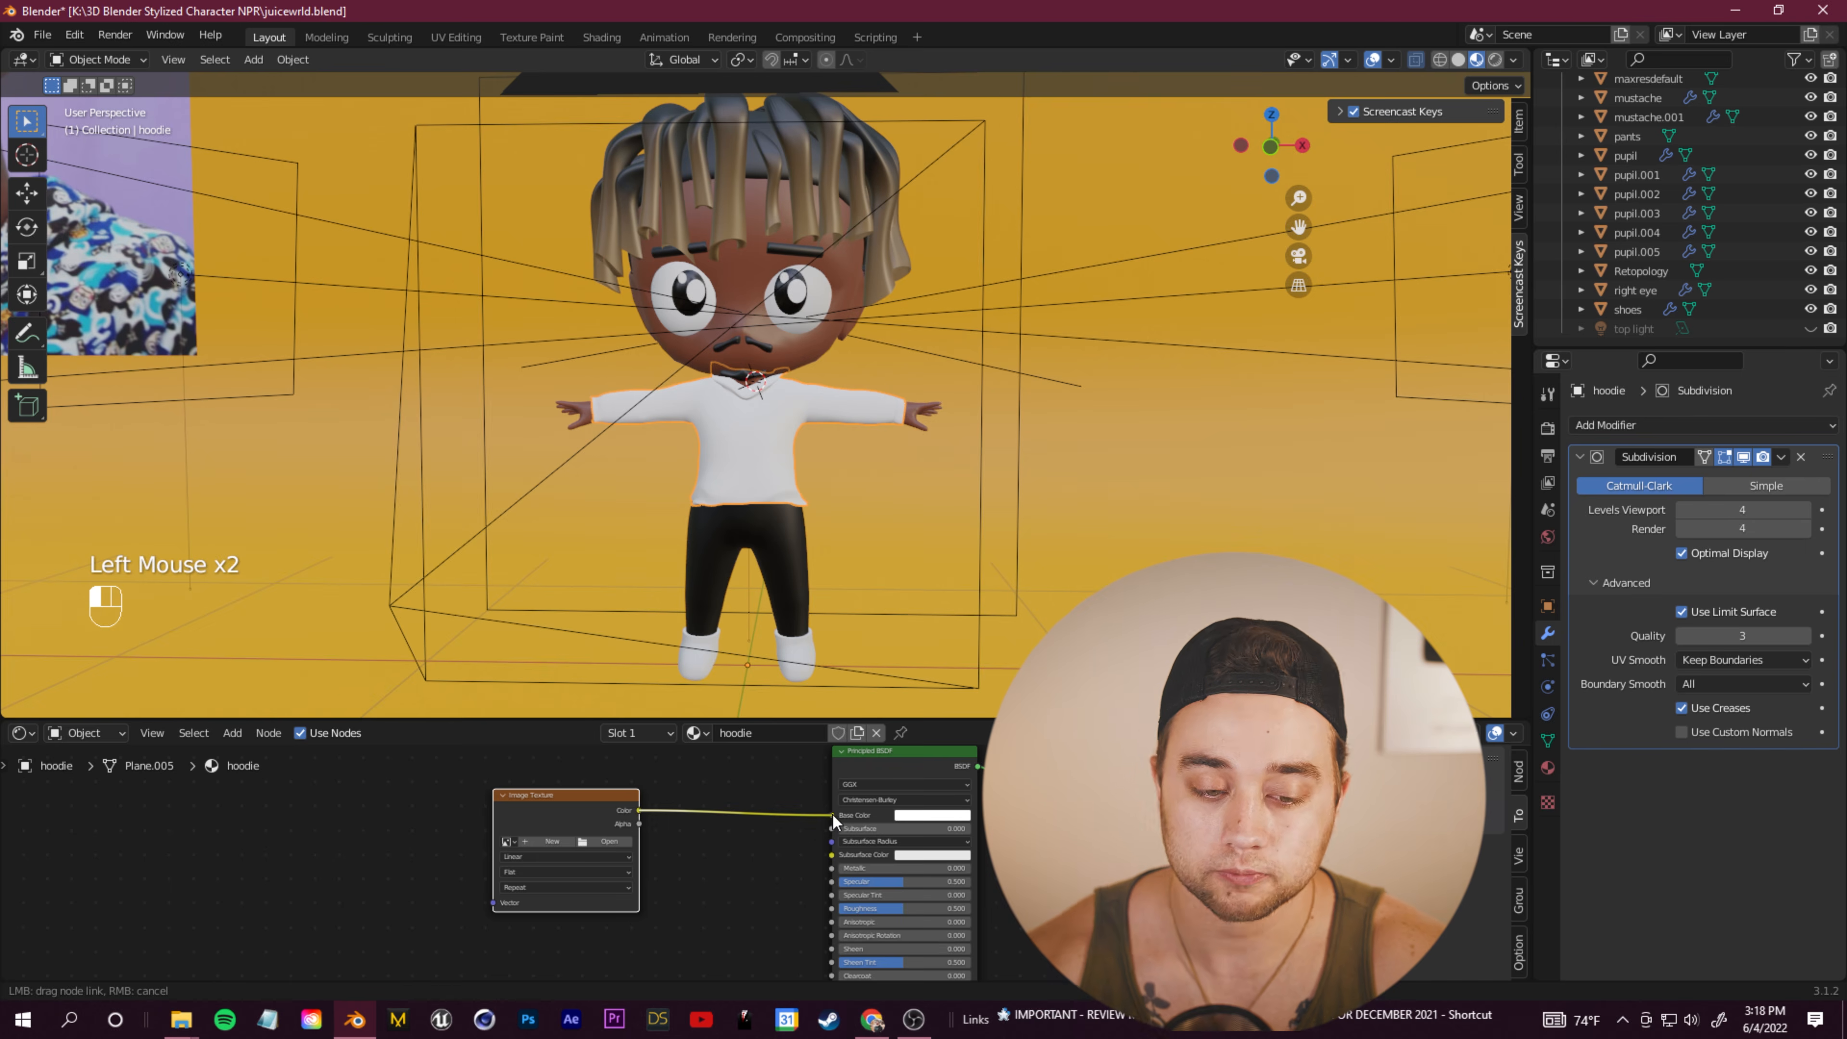
Step: Load hoodie image.jpg into the Image Texture node and reposition the node beside the shader
left_click(610, 841)
double_click(659, 364)
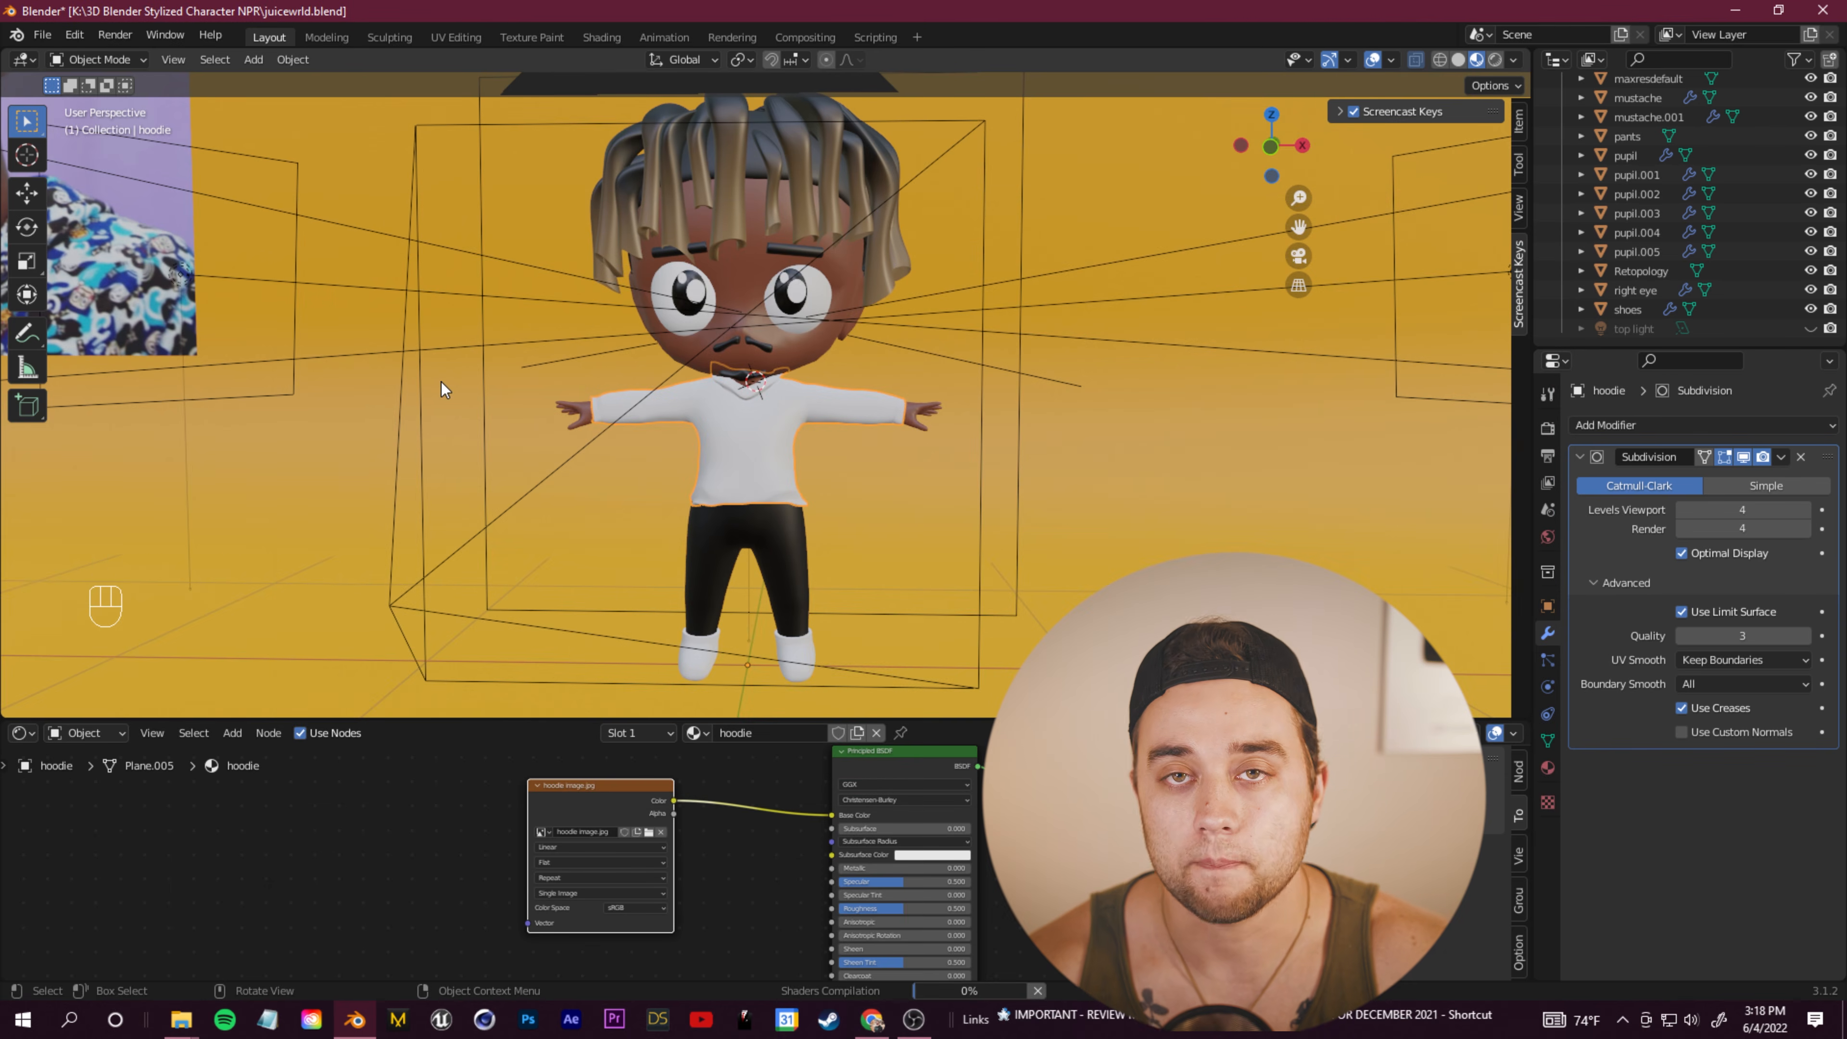
left_click_drag(601, 787, 633, 789)
scroll(752, 502, "up", 4)
scroll(747, 494, "down", 2)
mouse_move(802, 514)
middle_mouse_down()
mouse_move(734, 507)
mouse_move(796, 513)
middle_mouse_up()
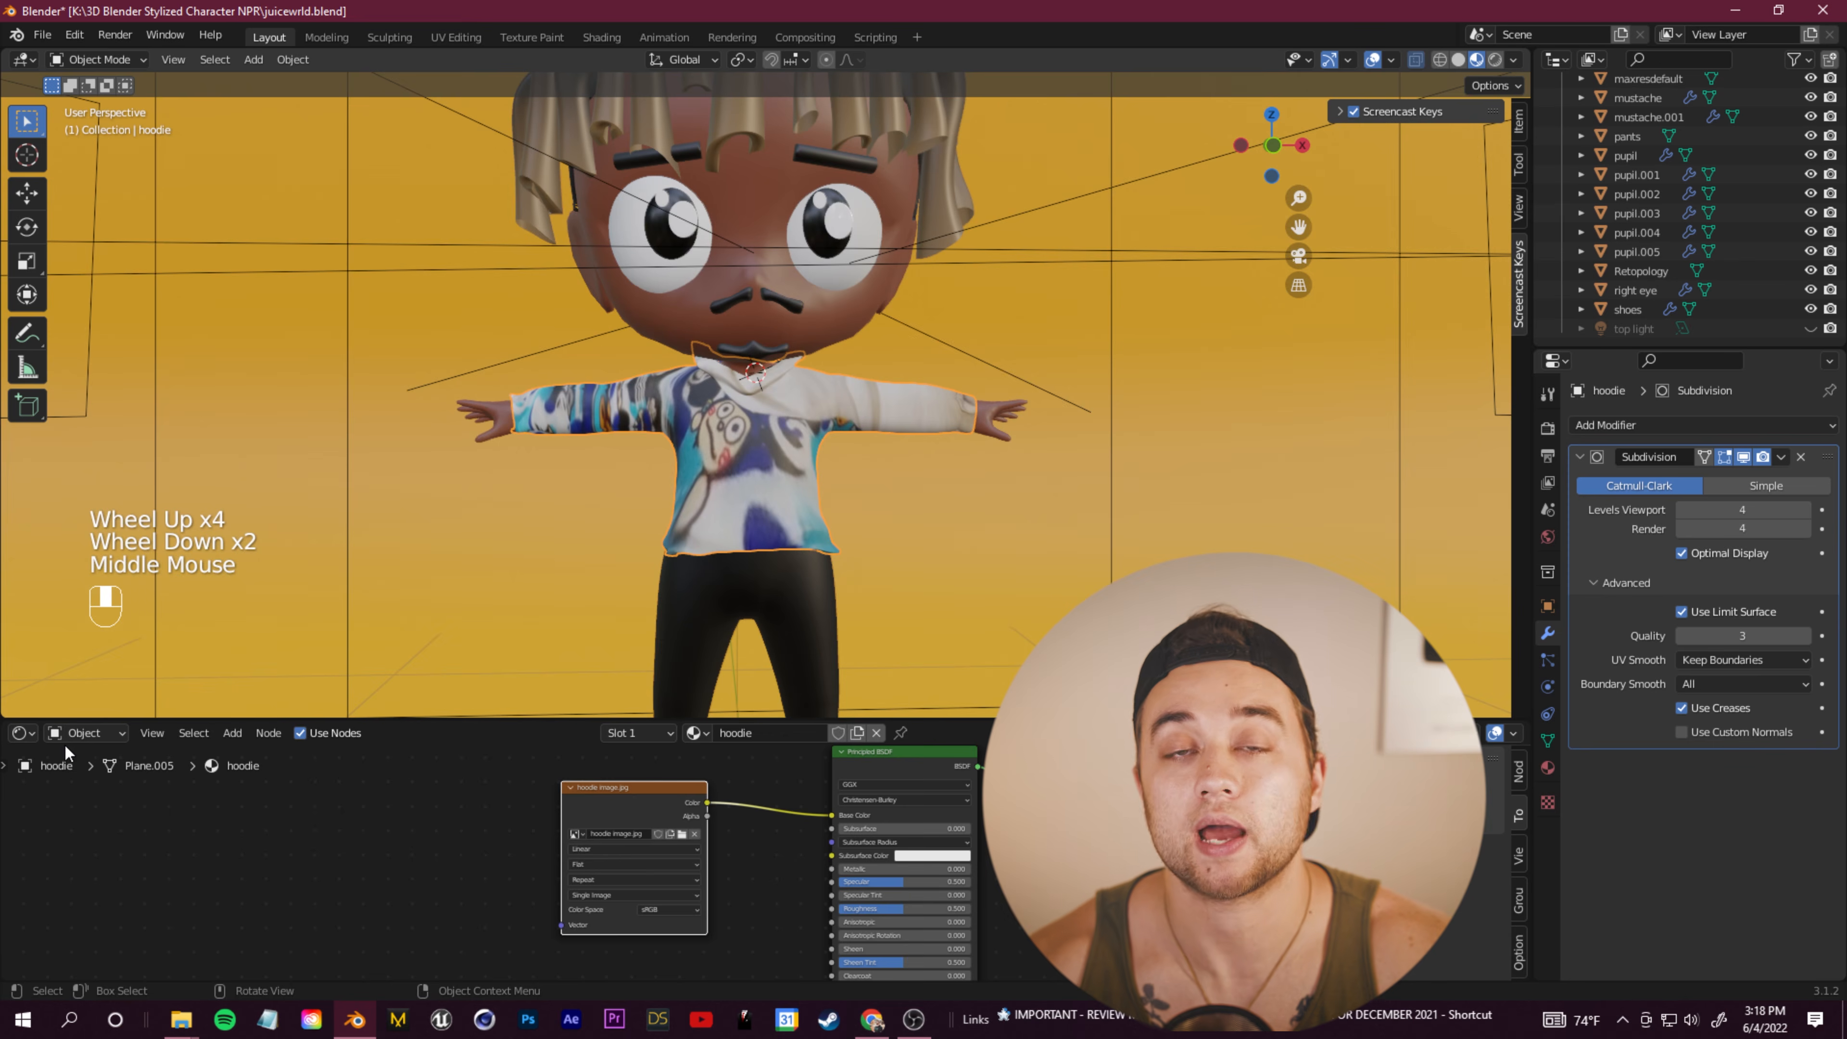
Step: Enter Edit Mode on the hoodie and show hoodie image.jpg in a UV Editor
left_click(22, 732)
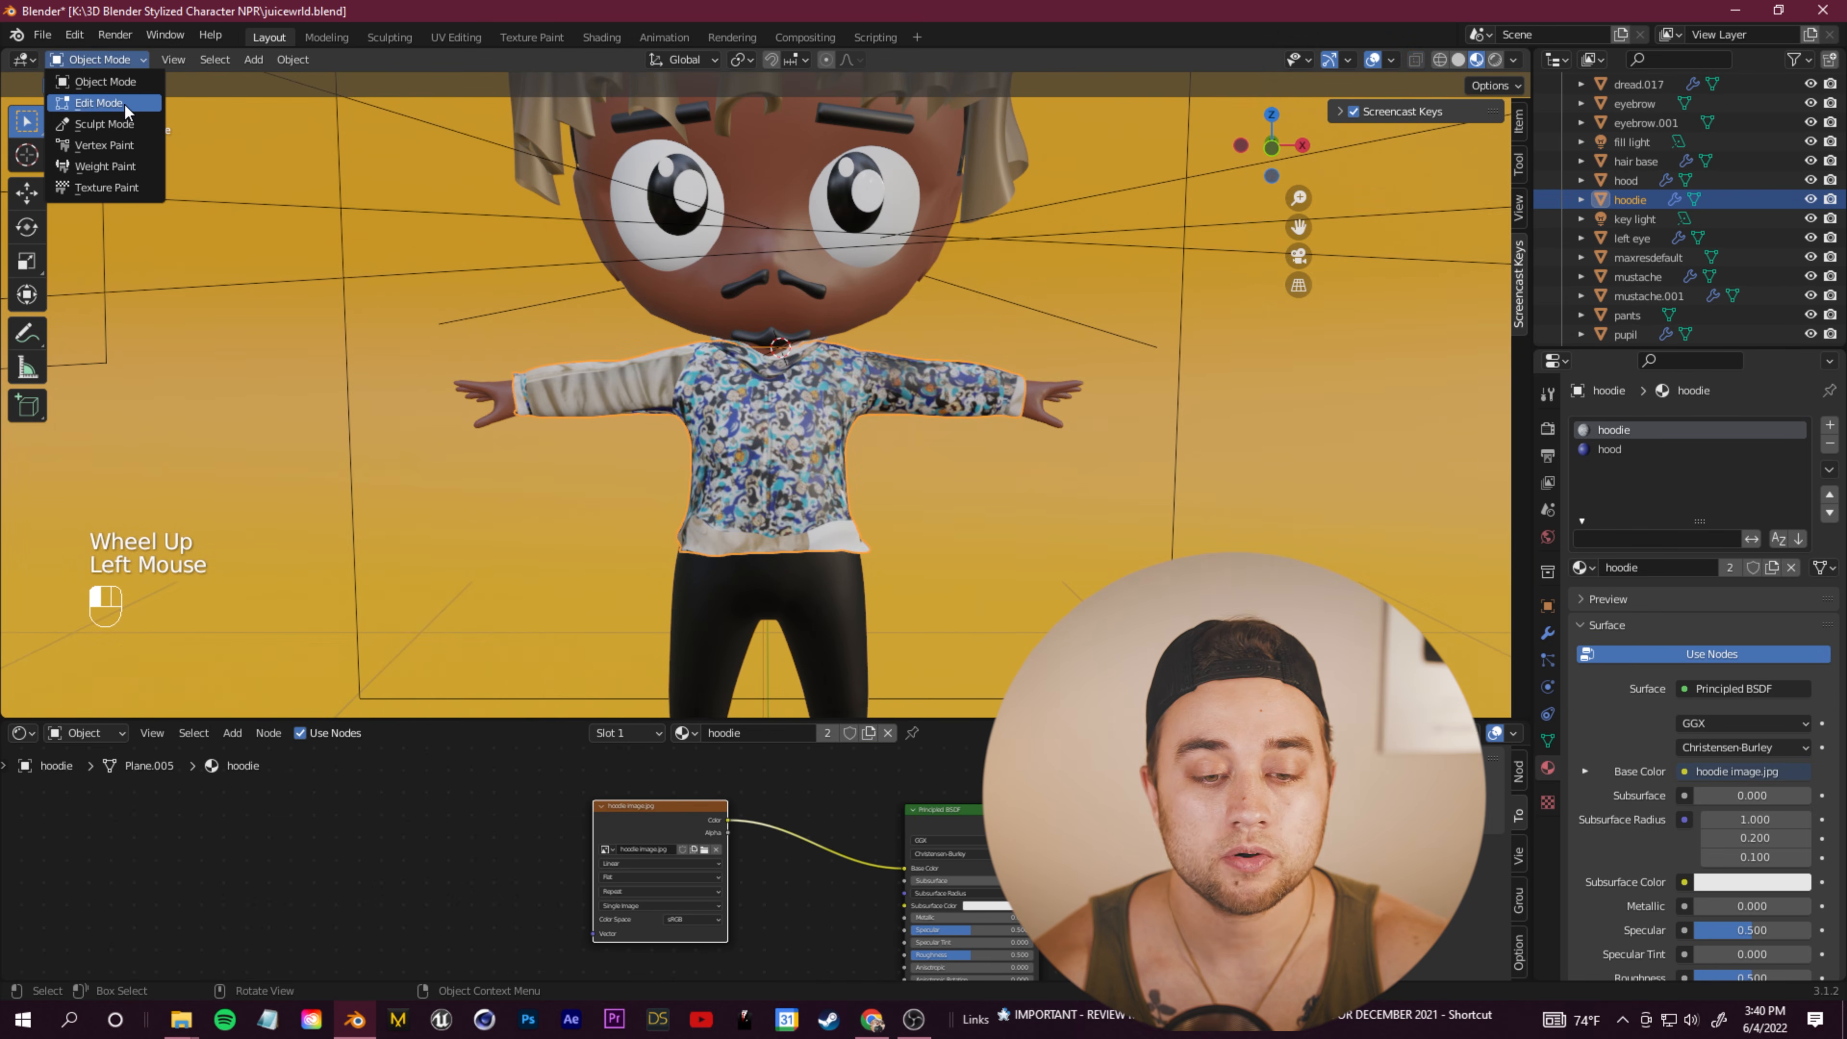
left_click(124, 102)
scroll(769, 447, "up", 2)
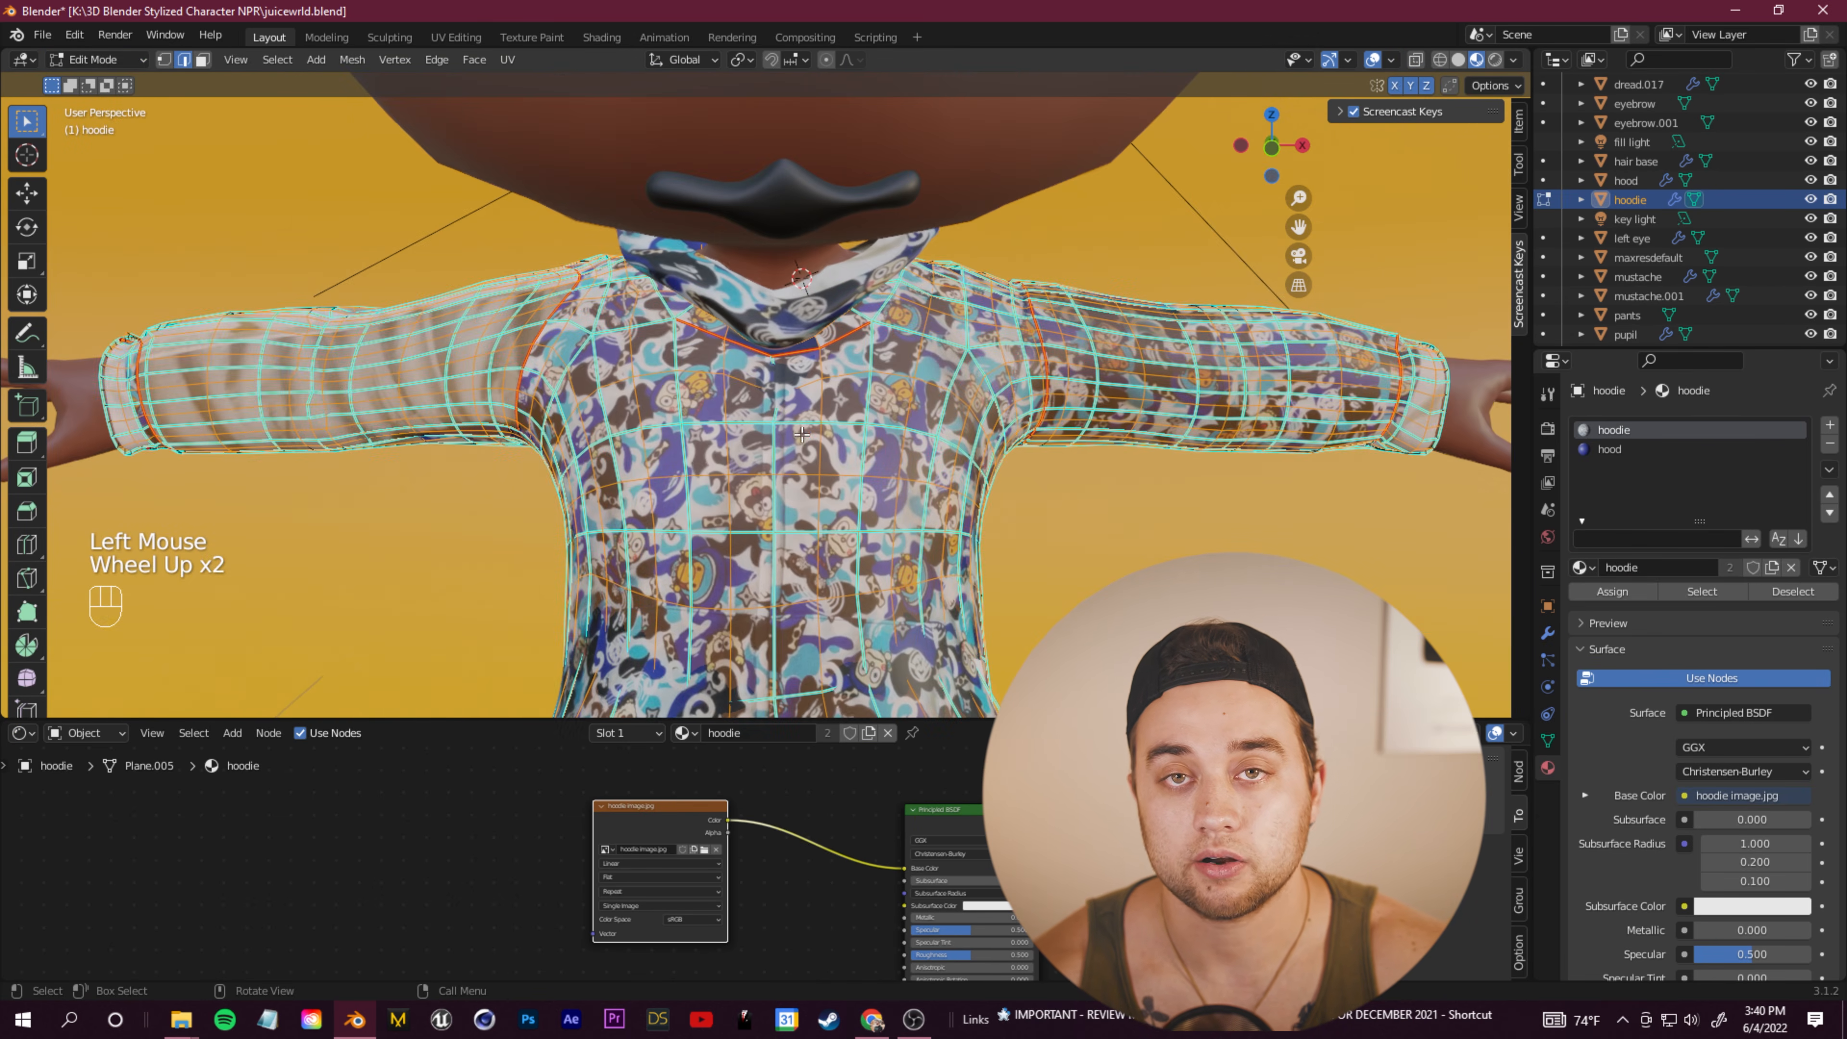
scroll(769, 447, "down", 1)
left_click(769, 447)
middle_click_drag(763, 444, 768, 447)
left_click(22, 732)
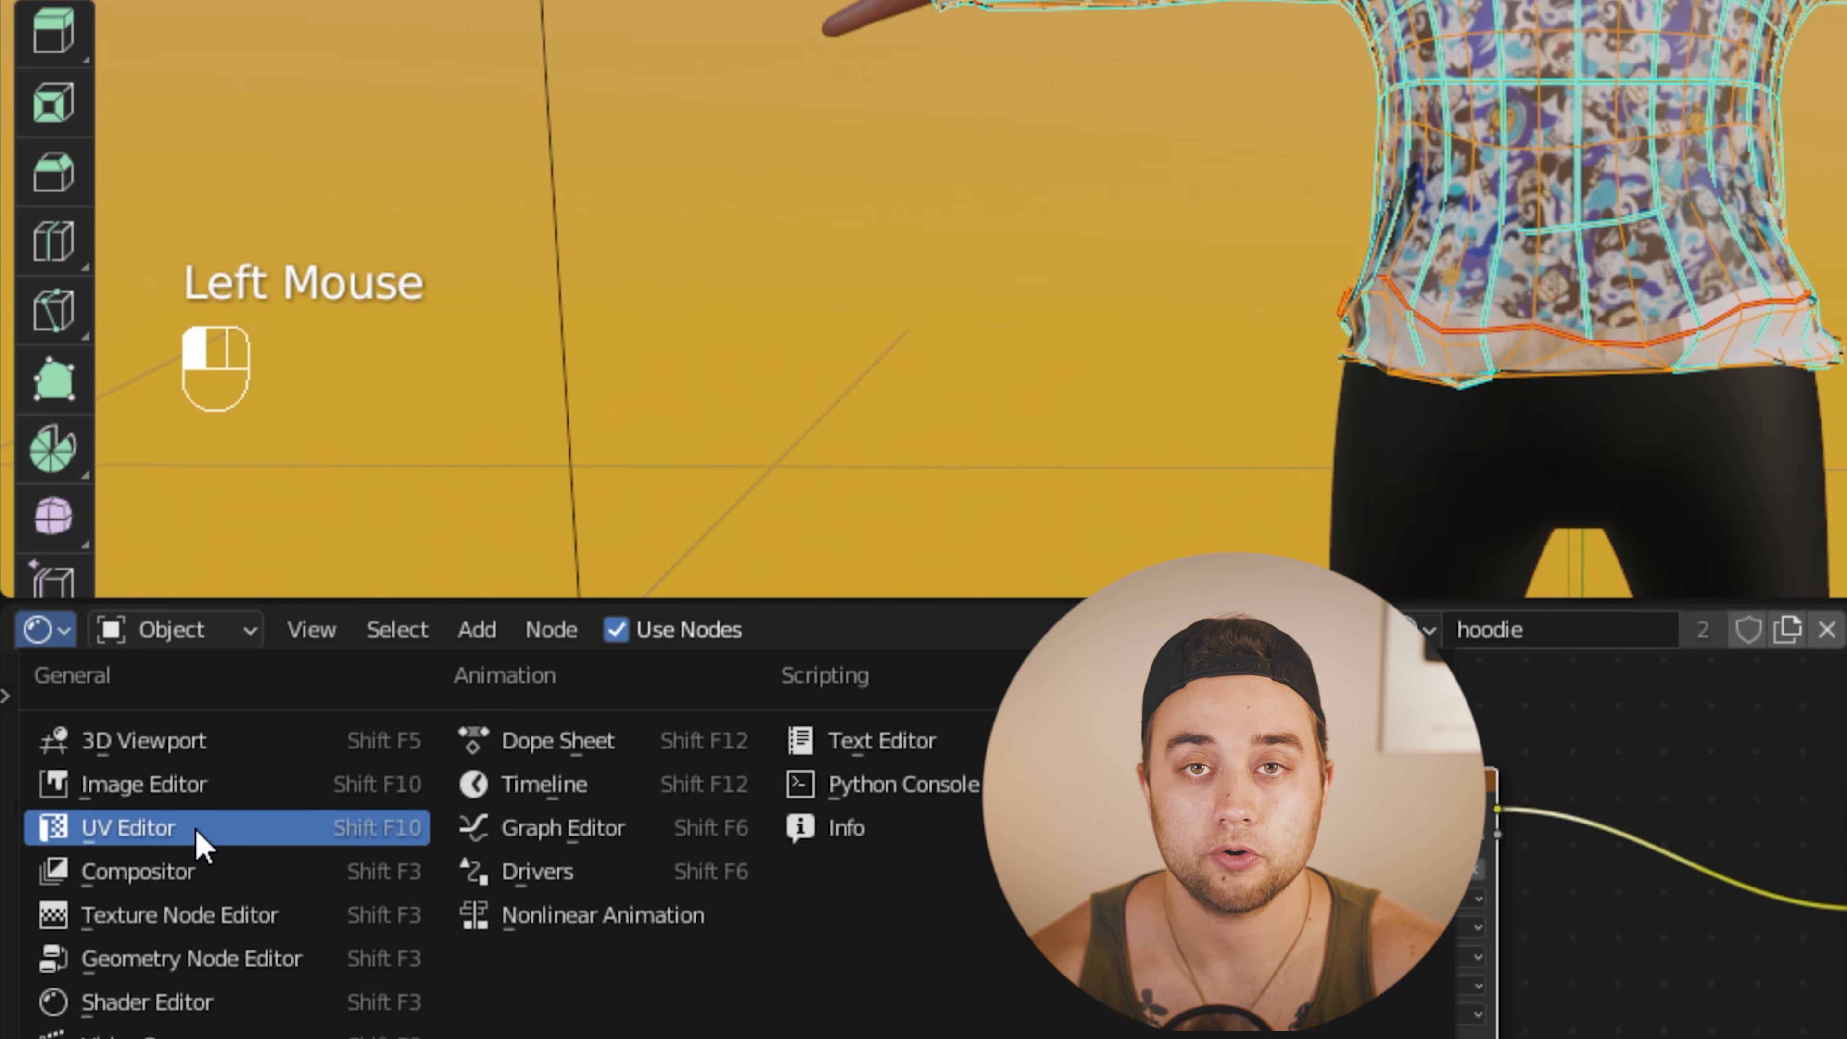
left_click(198, 844)
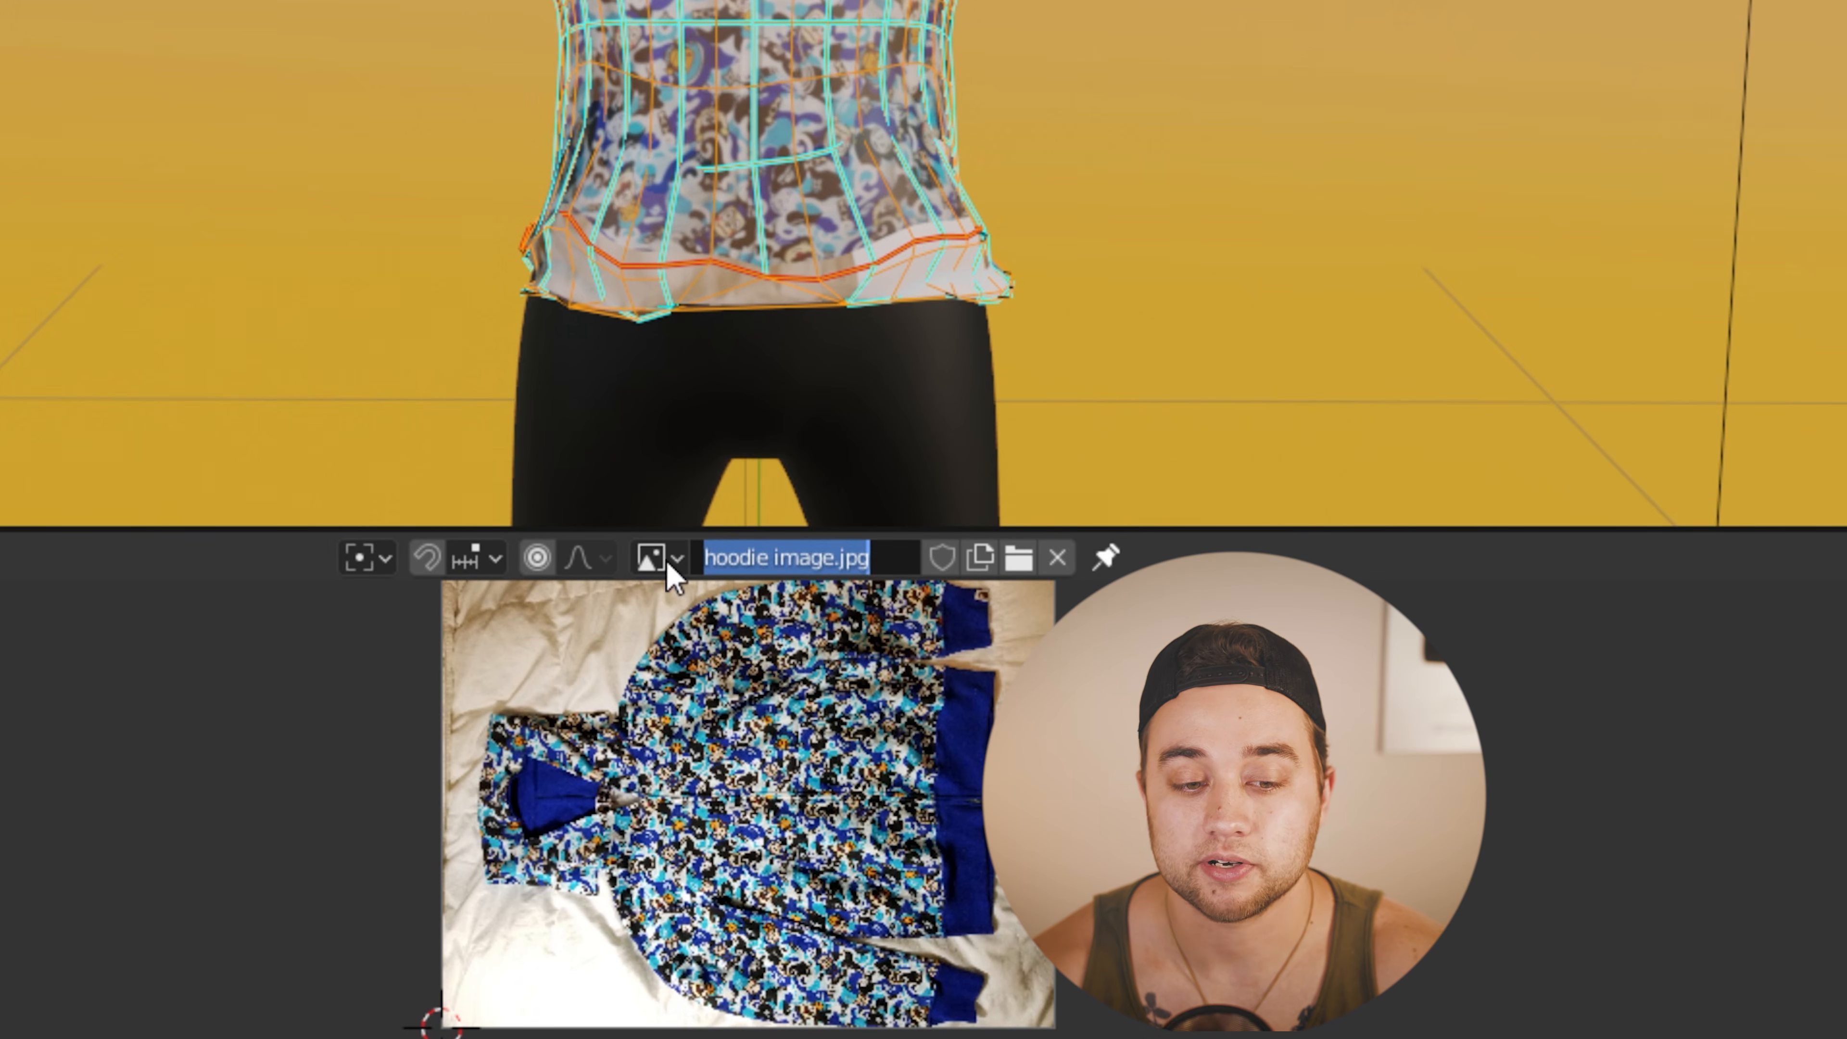
left_click(651, 558)
left_click(763, 610)
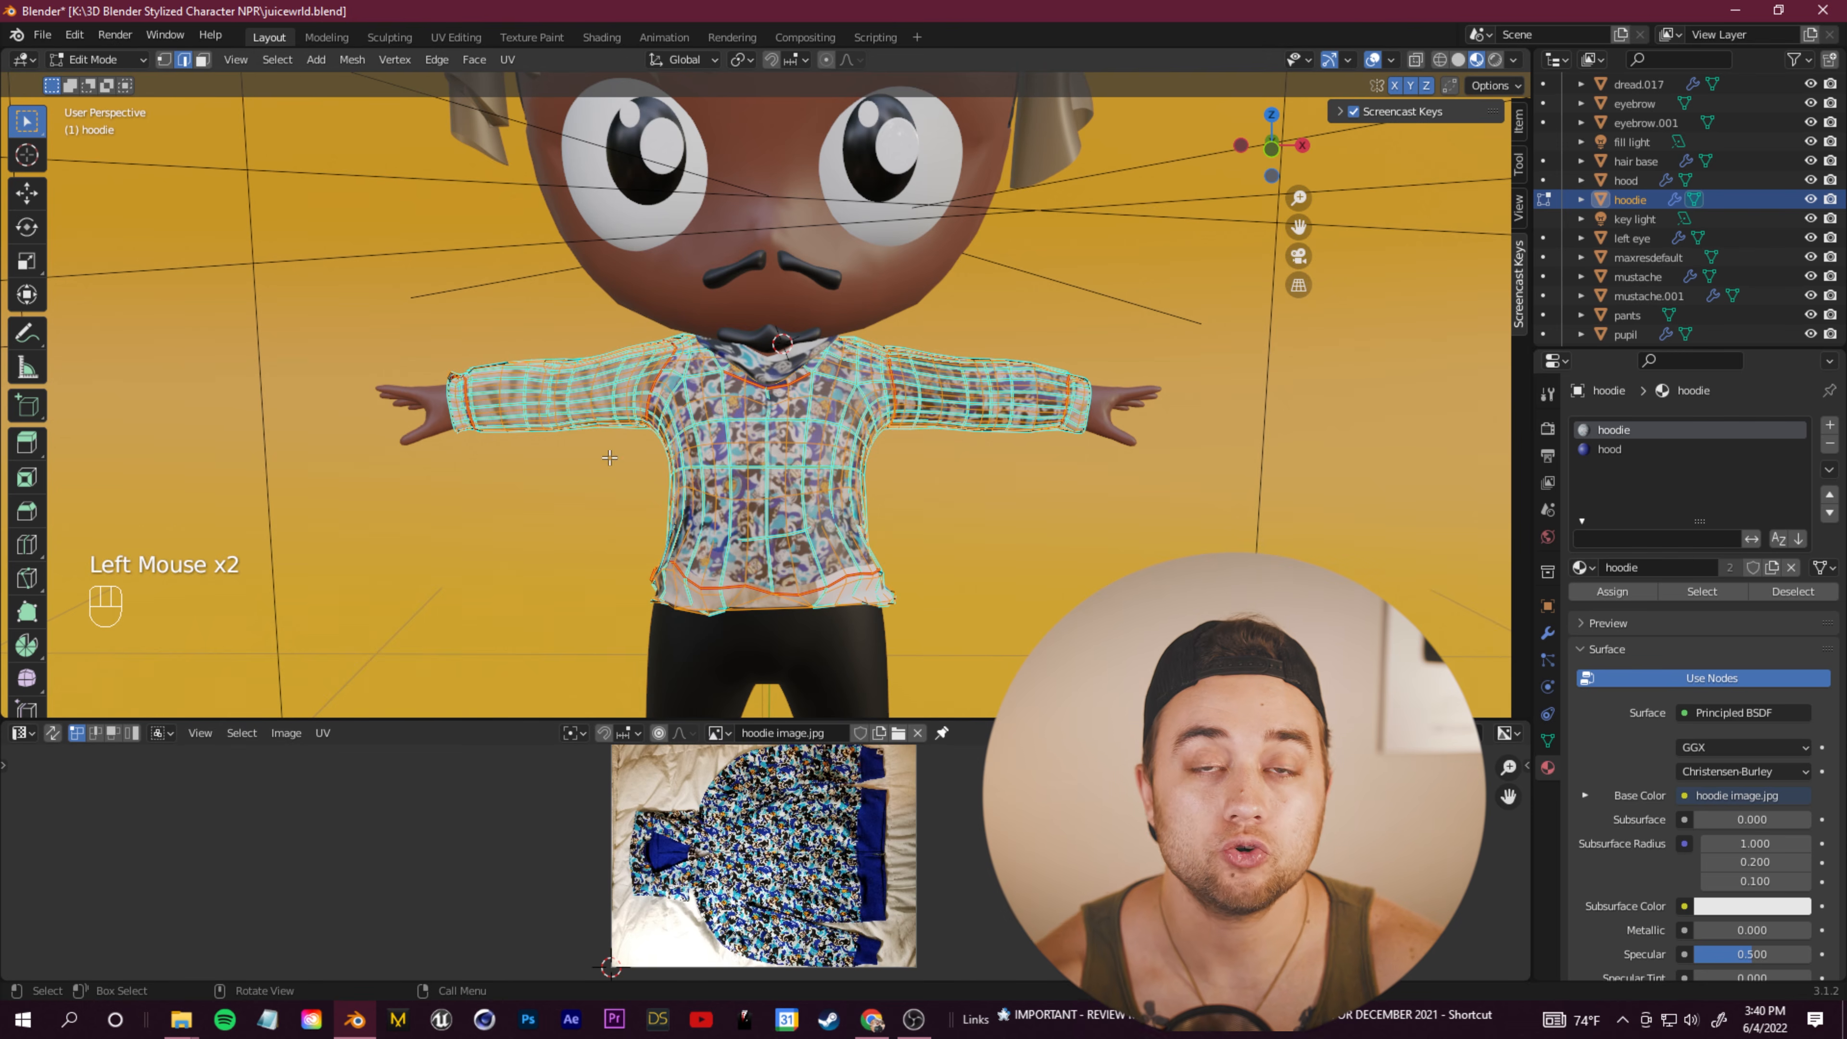
Step: Unwrap the hoodie mesh and move all its UV islands about 1.06 in X, clear of the hoodie photo
key("u")
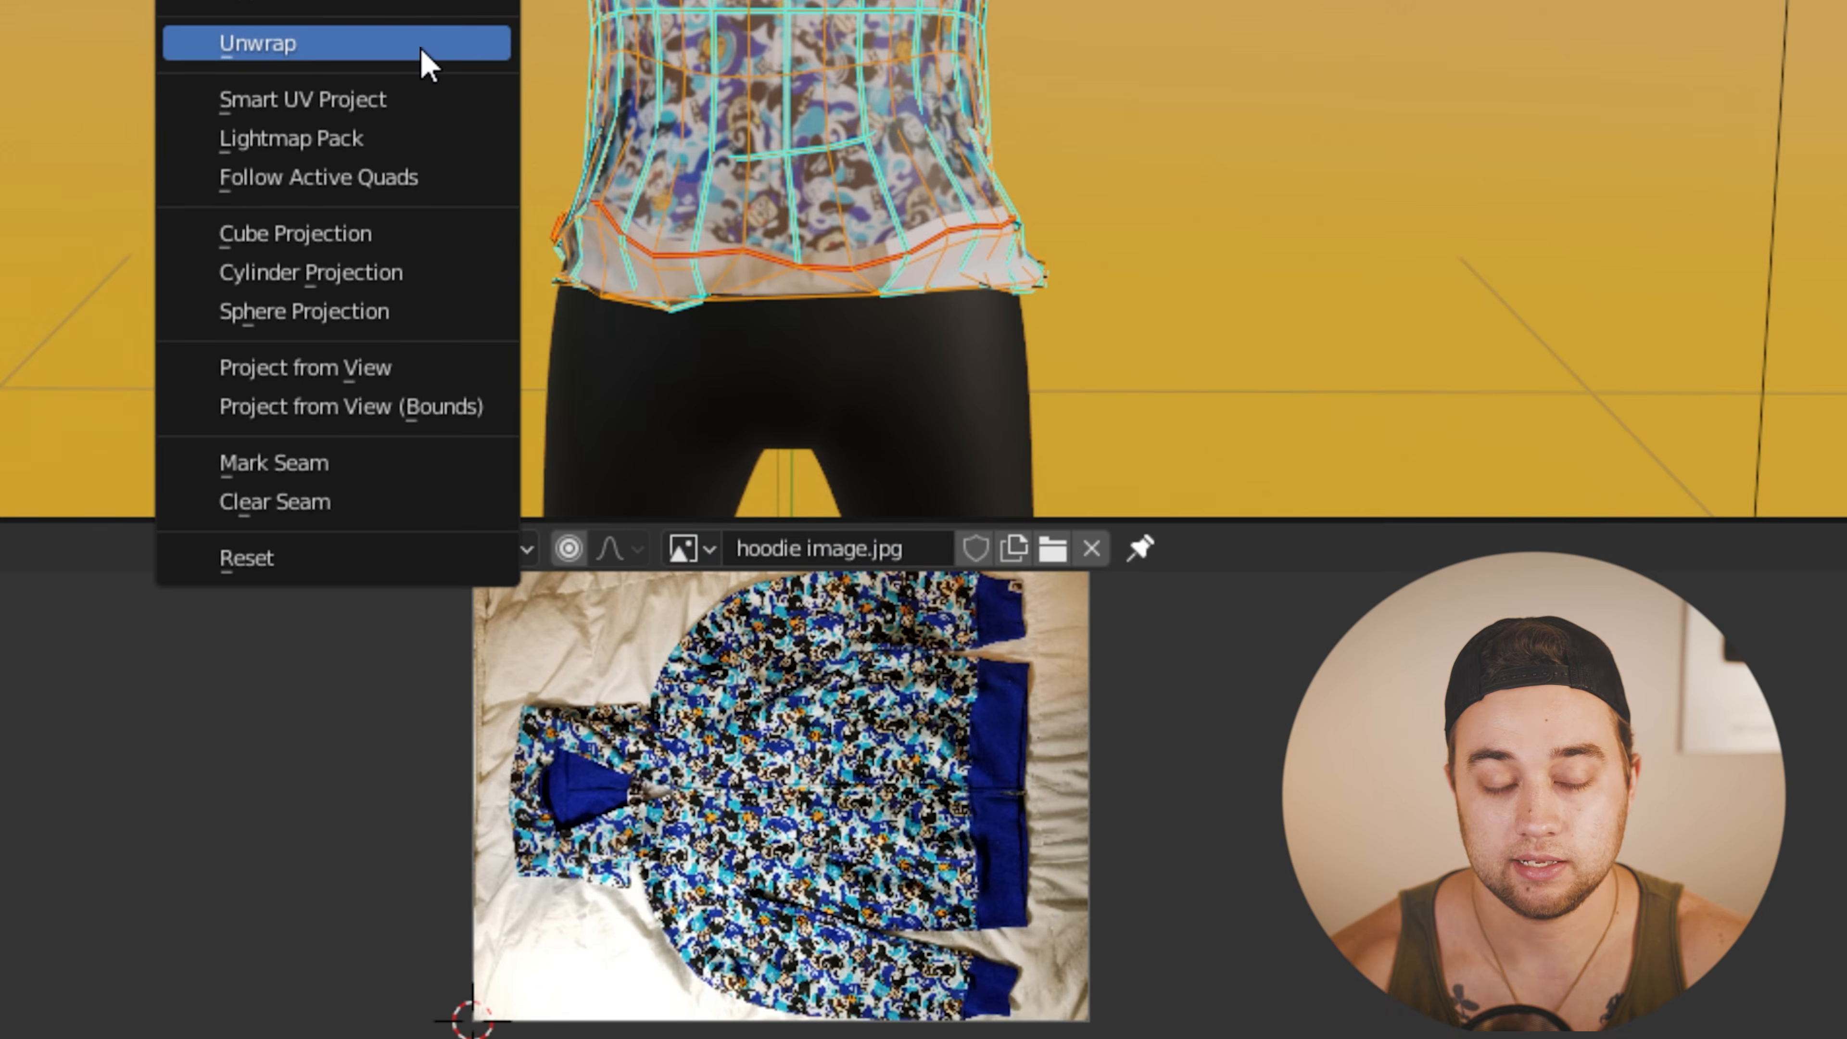
left_click(680, 231)
scroll(698, 787, "up", 4)
scroll(699, 783, "down", 5)
scroll(699, 783, "up", 1)
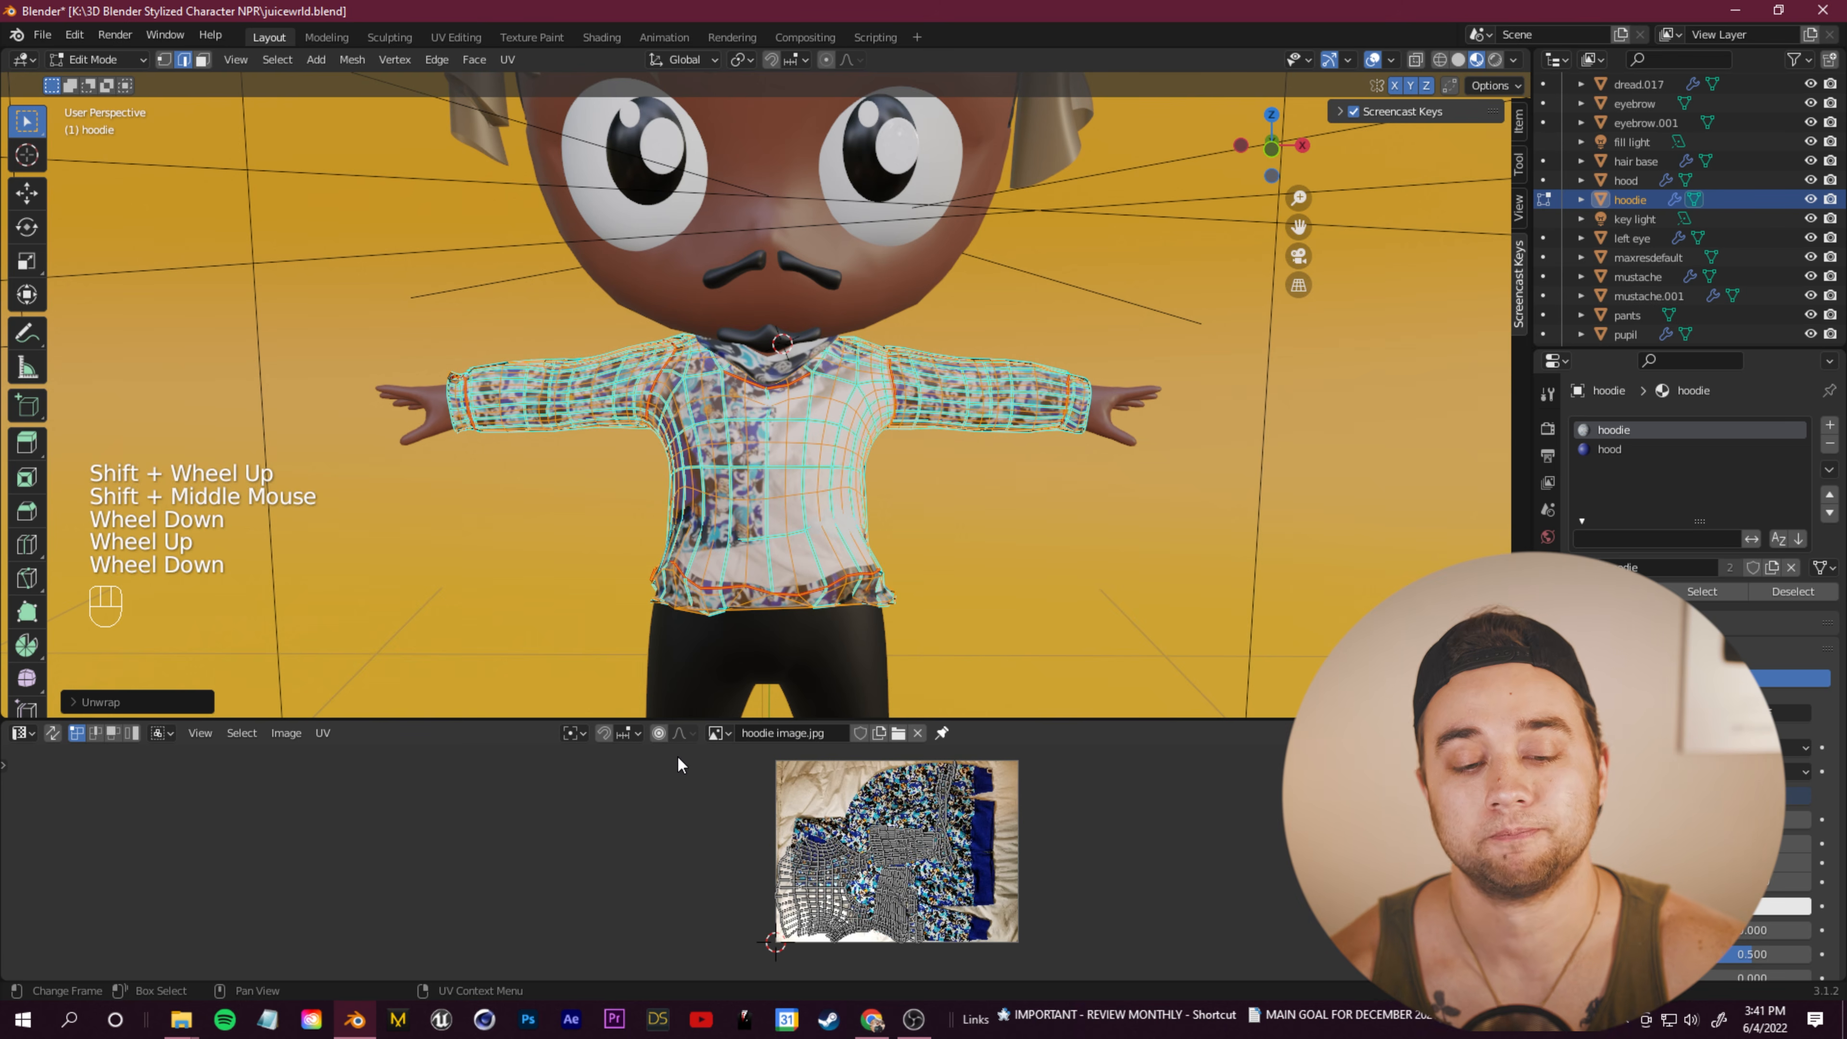
left_click_drag(673, 749, 1215, 1020)
key("g")
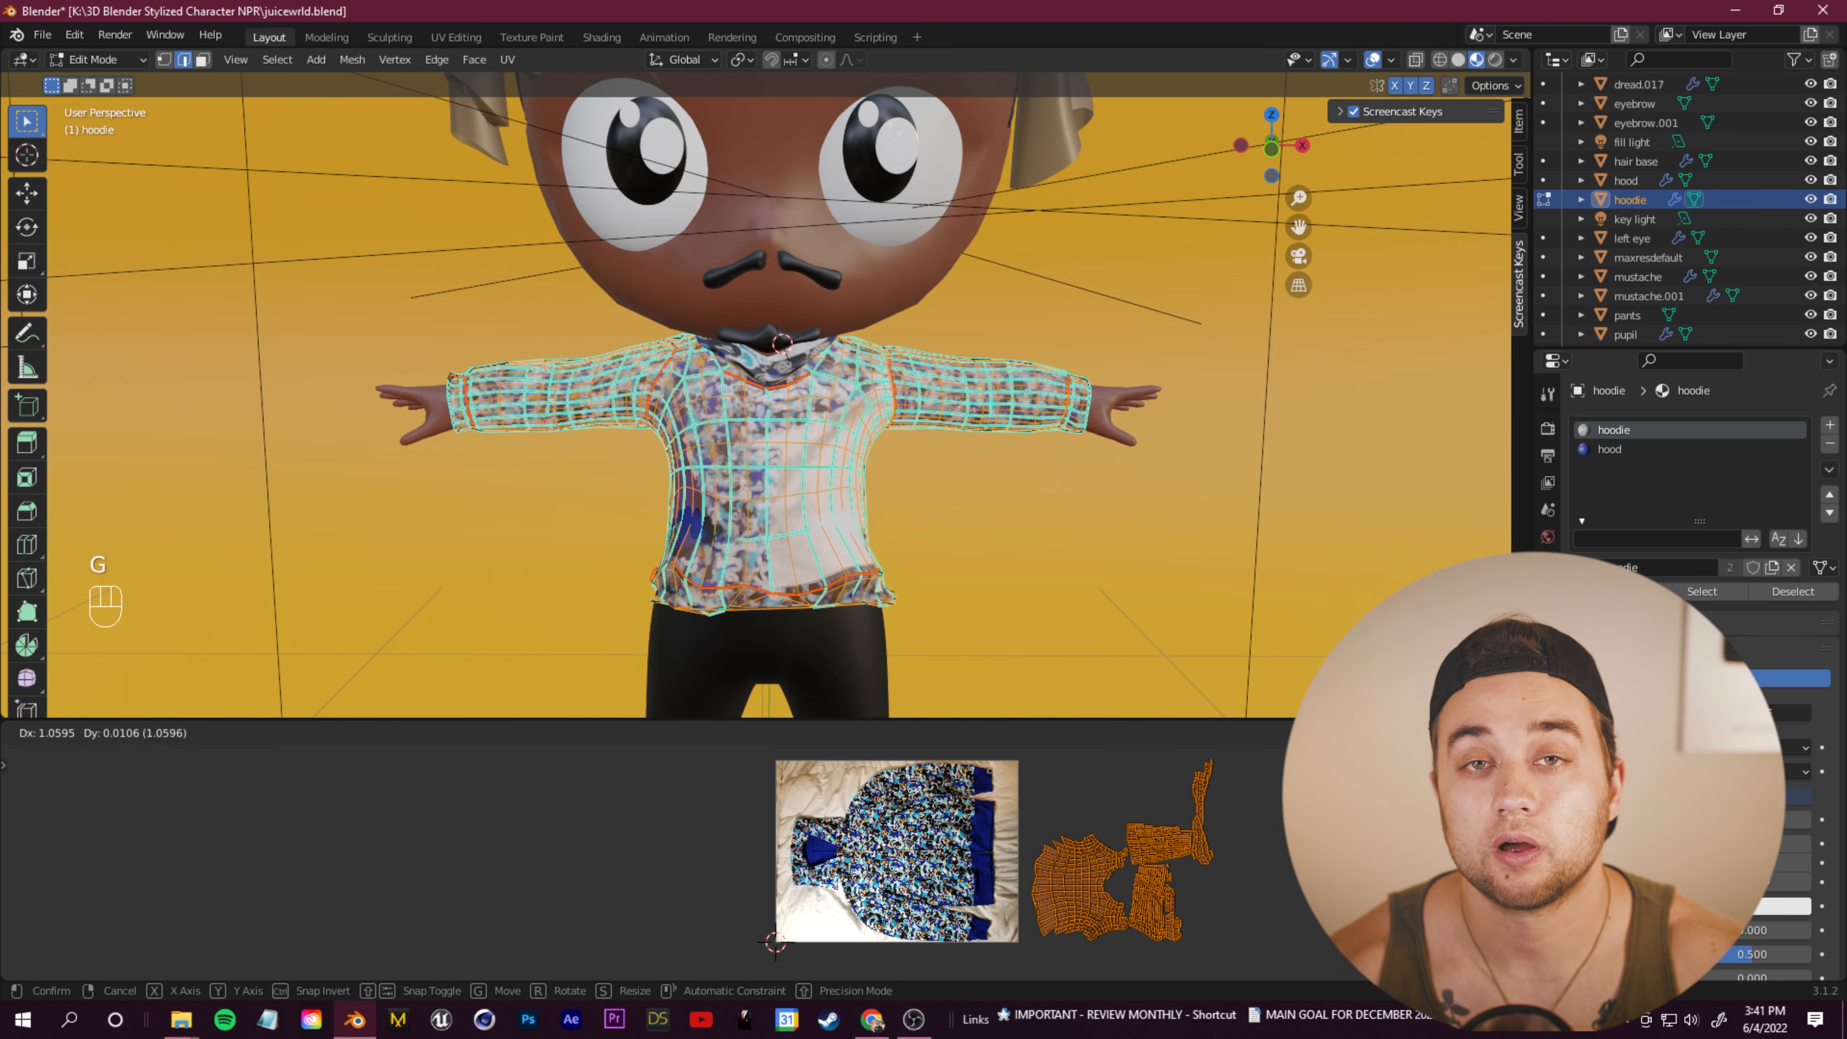
left_click(1344, 861)
Step: Select the hoodie torso's UV islands and move them onto the patterned body of the hoodie photo
left_click_drag(1012, 808, 1168, 965)
scroll(1058, 977, "up", 2)
middle_click_drag(1220, 906, 670, 788, "shift")
scroll(1058, 977, "up", 1, "shift")
middle_click_drag(811, 808, 833, 975)
left_click(736, 823, "shift")
scroll(779, 844, "down", 3)
key("g")
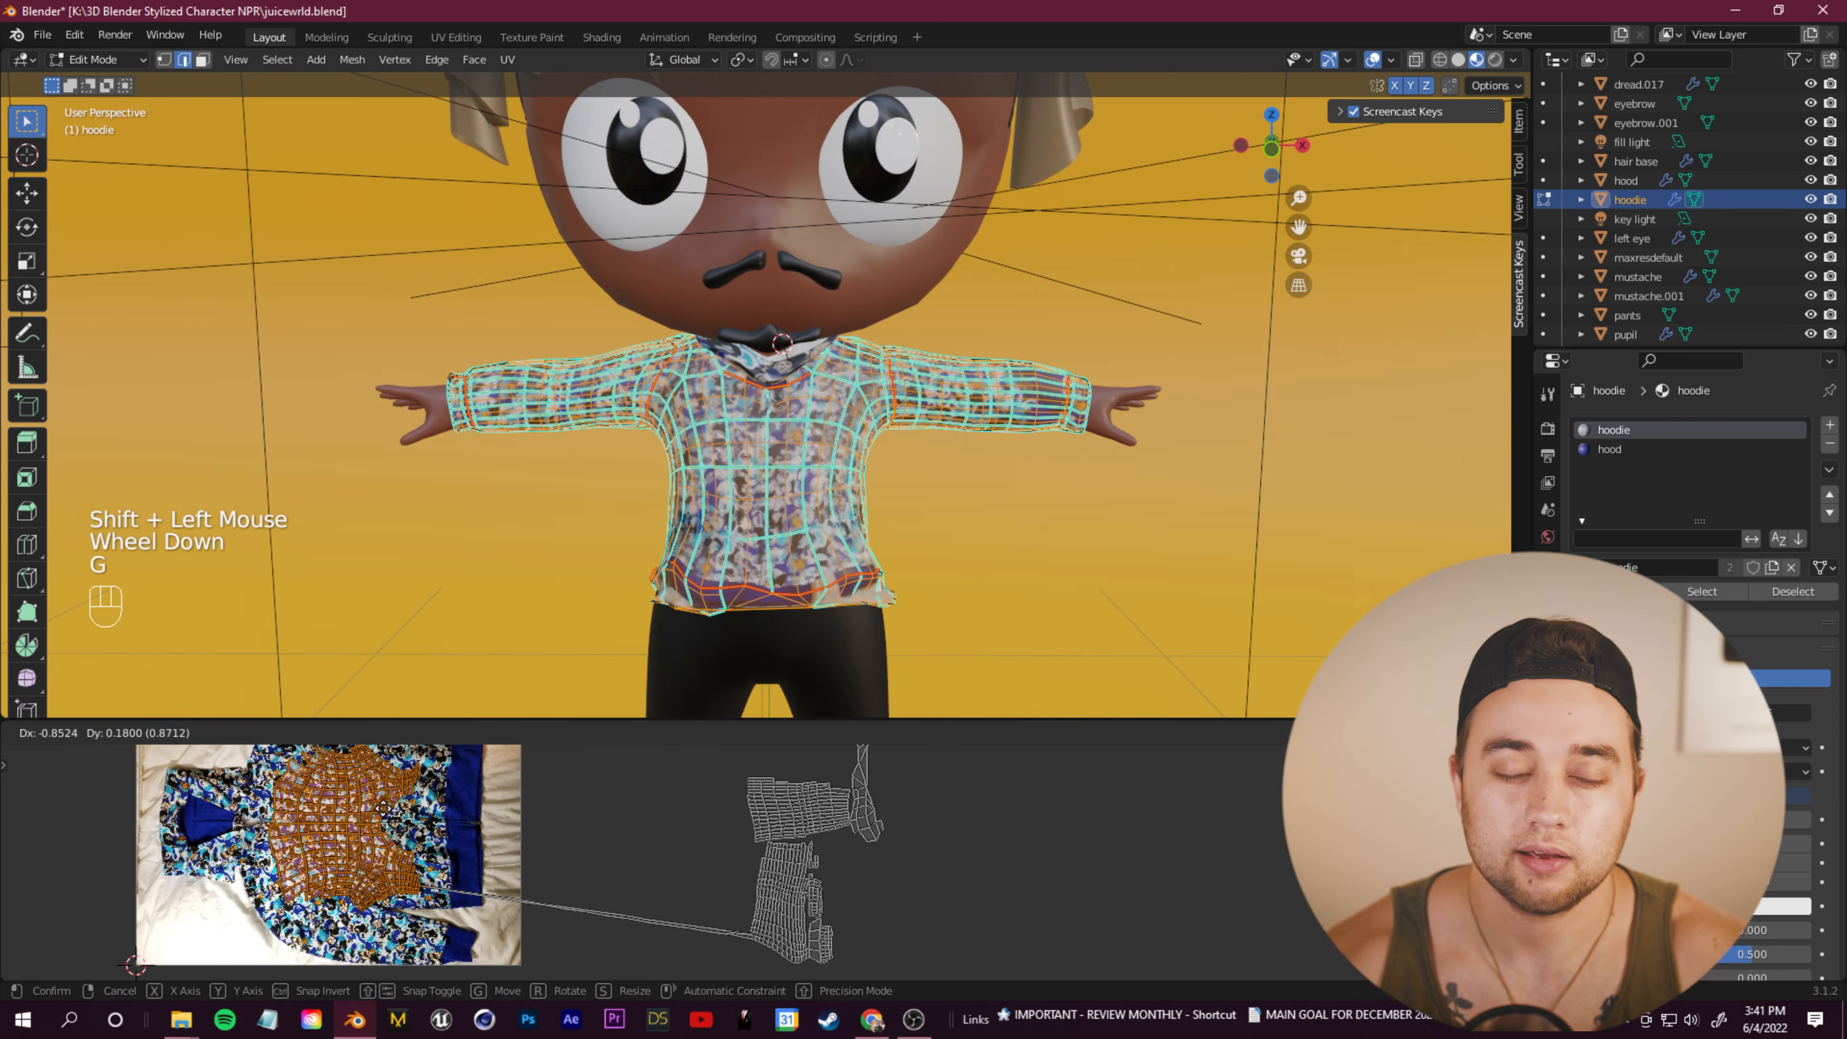
left_click(458, 800)
Step: Rotate the torso's UV islands and shift them so they sit within the photo's patterned fabric
scroll(458, 800, "down", 1)
middle_click_drag(458, 800, 651, 822)
key("r")
left_click(378, 955)
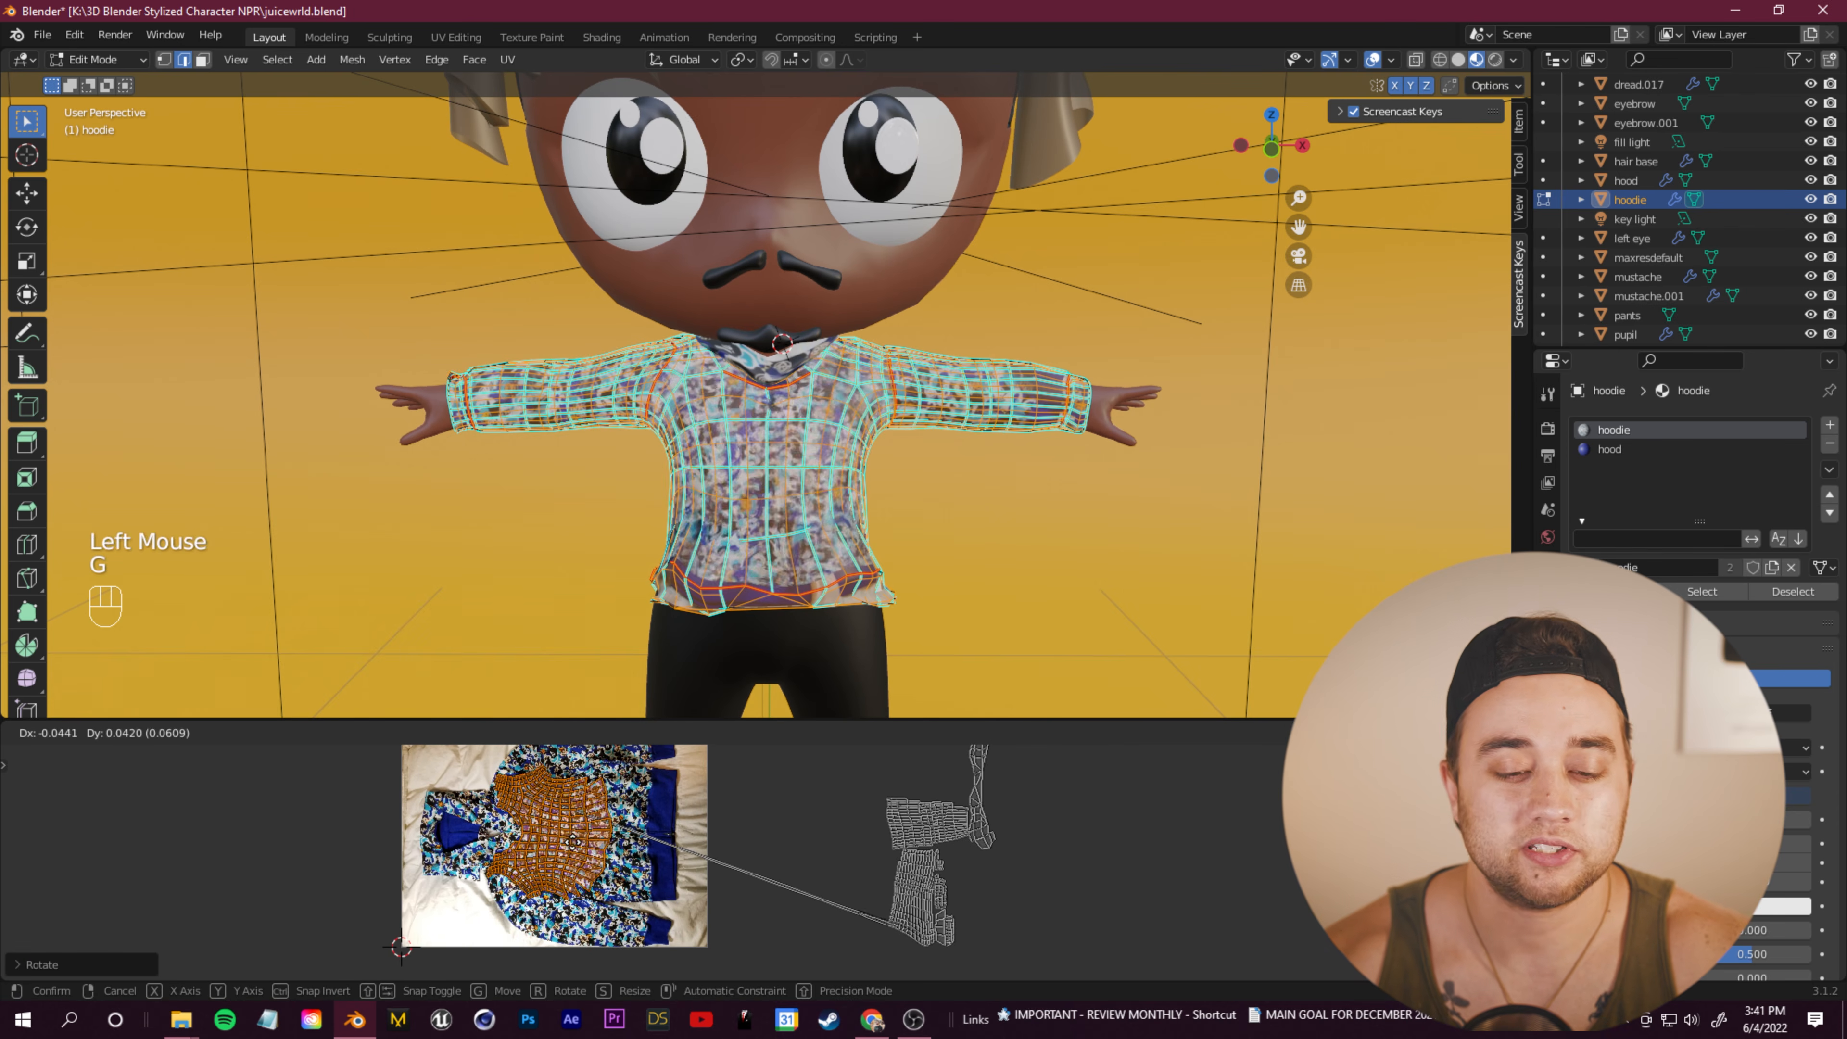
scroll(1018, 408, "up", 3)
middle_click_drag(1019, 408, 1055, 436)
scroll(1082, 419, "down", 2)
scroll(1054, 436, "down", 1)
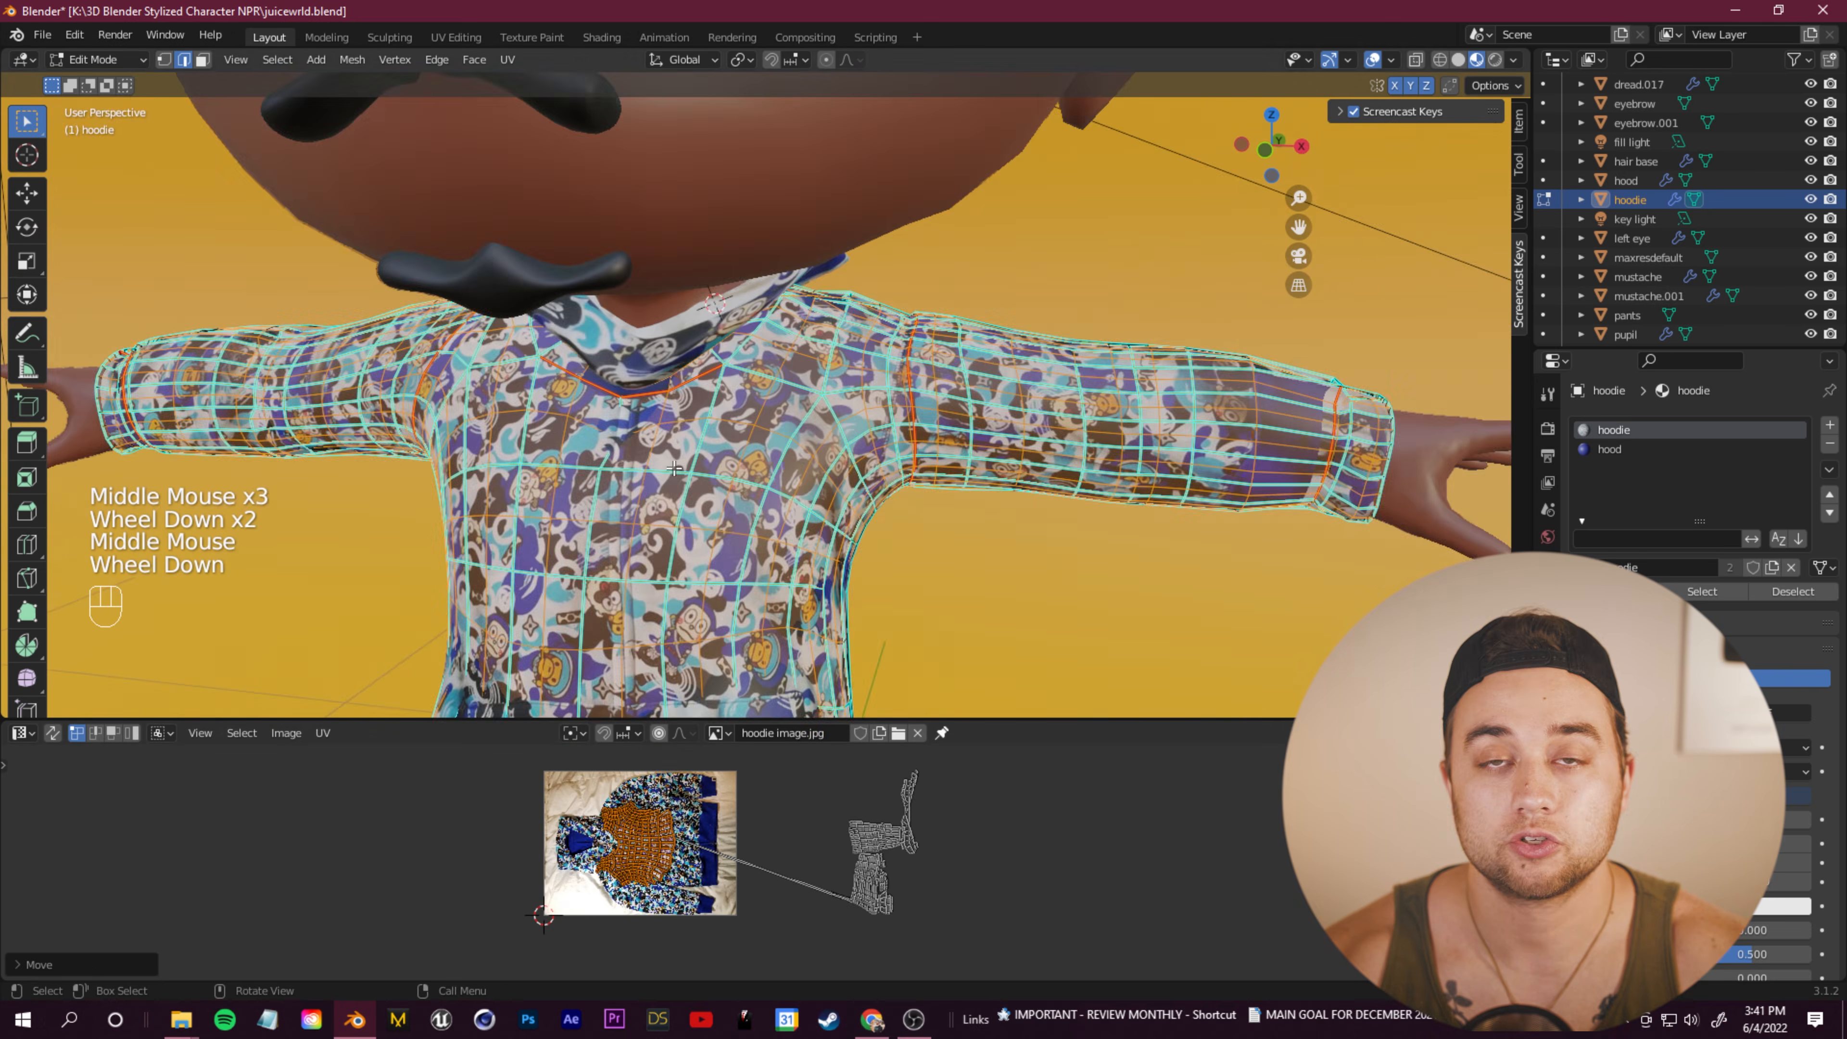
Step: Select one sleeve's UV island and move it onto the patterned fabric of the hoodie photo
scroll(873, 837, "up", 2)
middle_click_drag(895, 844, 831, 807, "shift")
left_click(817, 802)
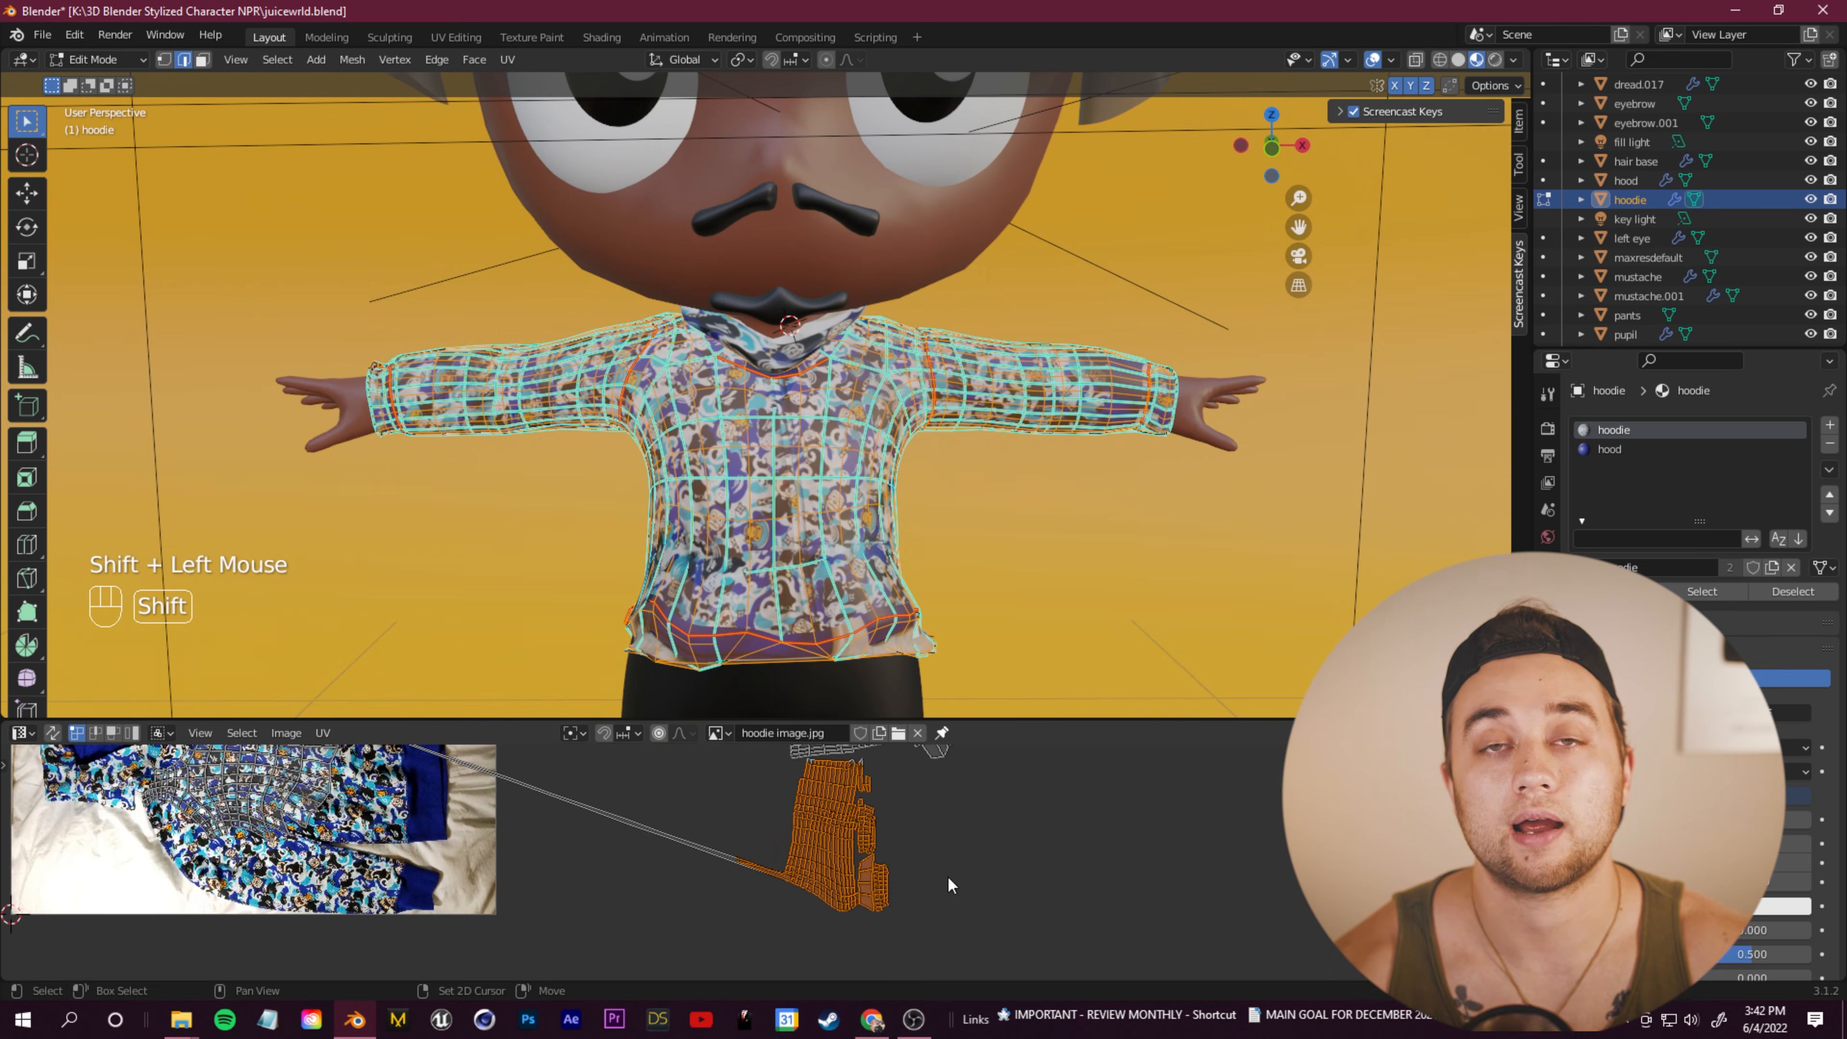
left_click(870, 782, "shift")
left_click(853, 779, "shift")
key("ctrl+z")
scroll(873, 771, "up", 3)
middle_click_drag(924, 766, 800, 822, "shift")
left_click(779, 810, "shift")
scroll(745, 866, "down", 4)
key("g")
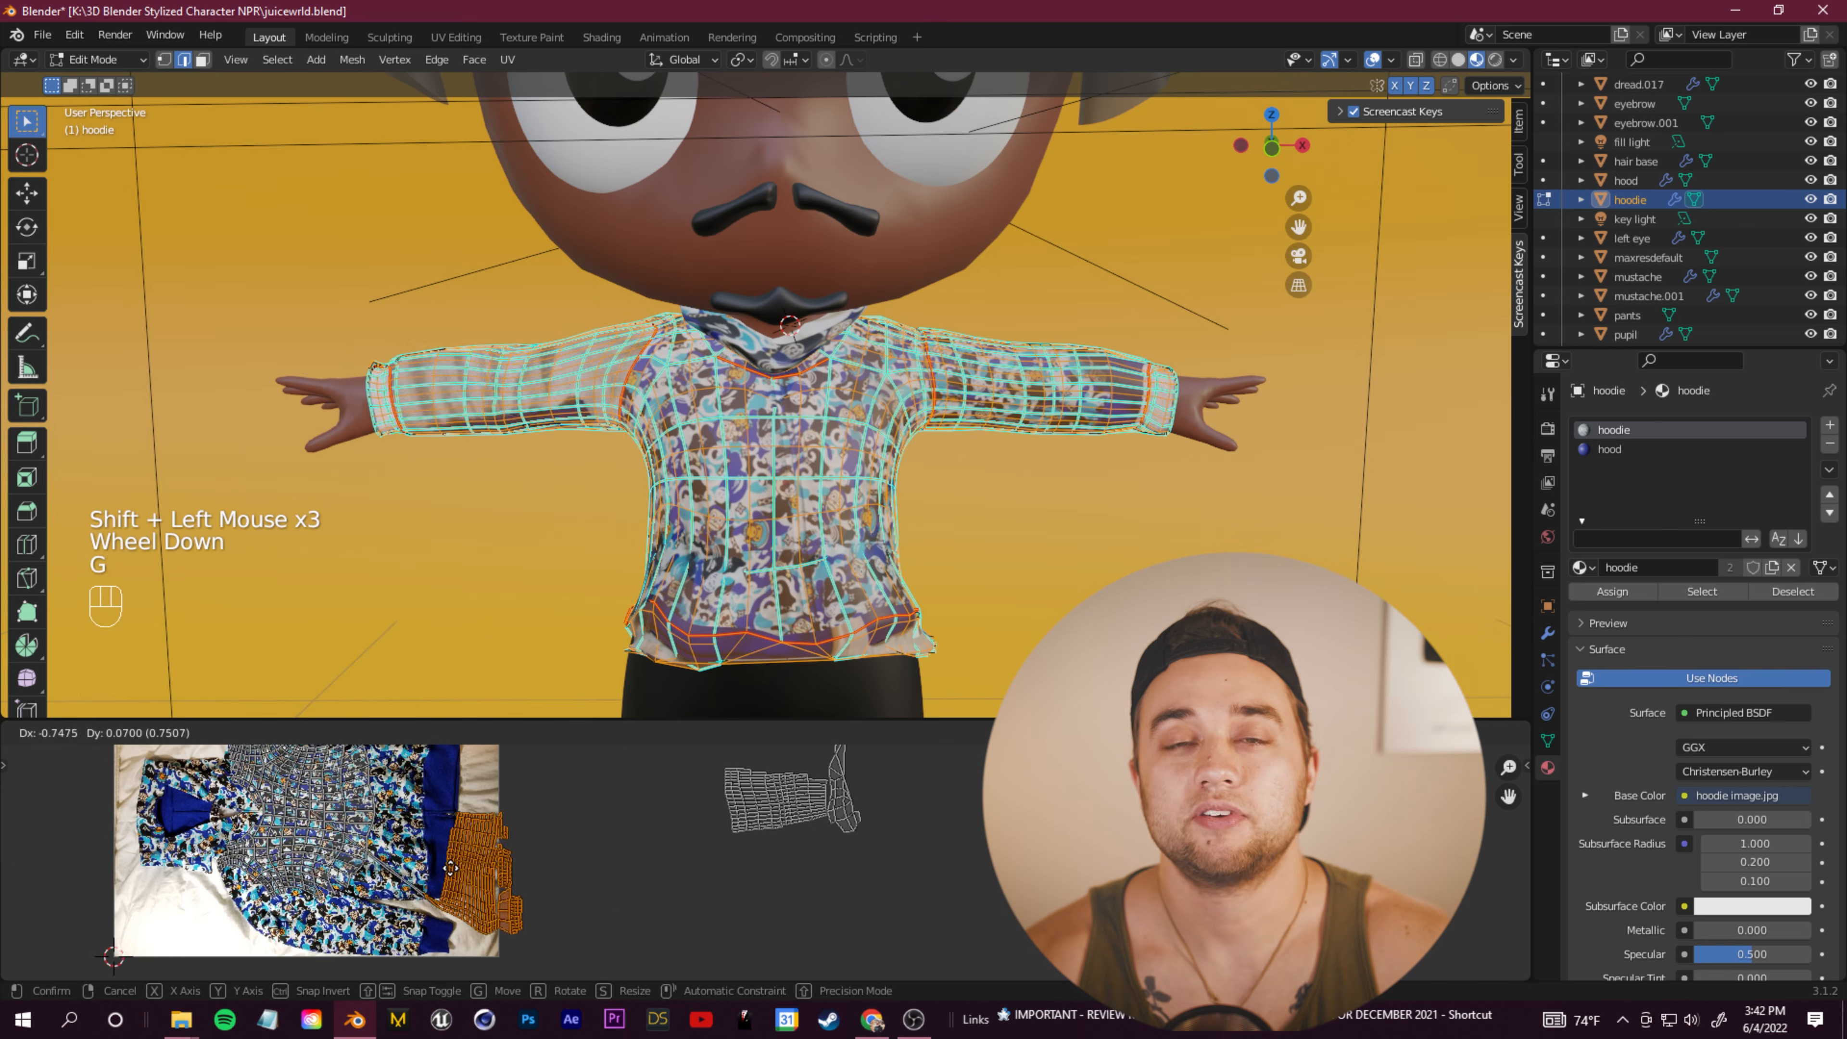
left_click(266, 897)
Step: Rotate the sleeve's UV island about 91° and adjust its position over the photo's pattern
key("r")
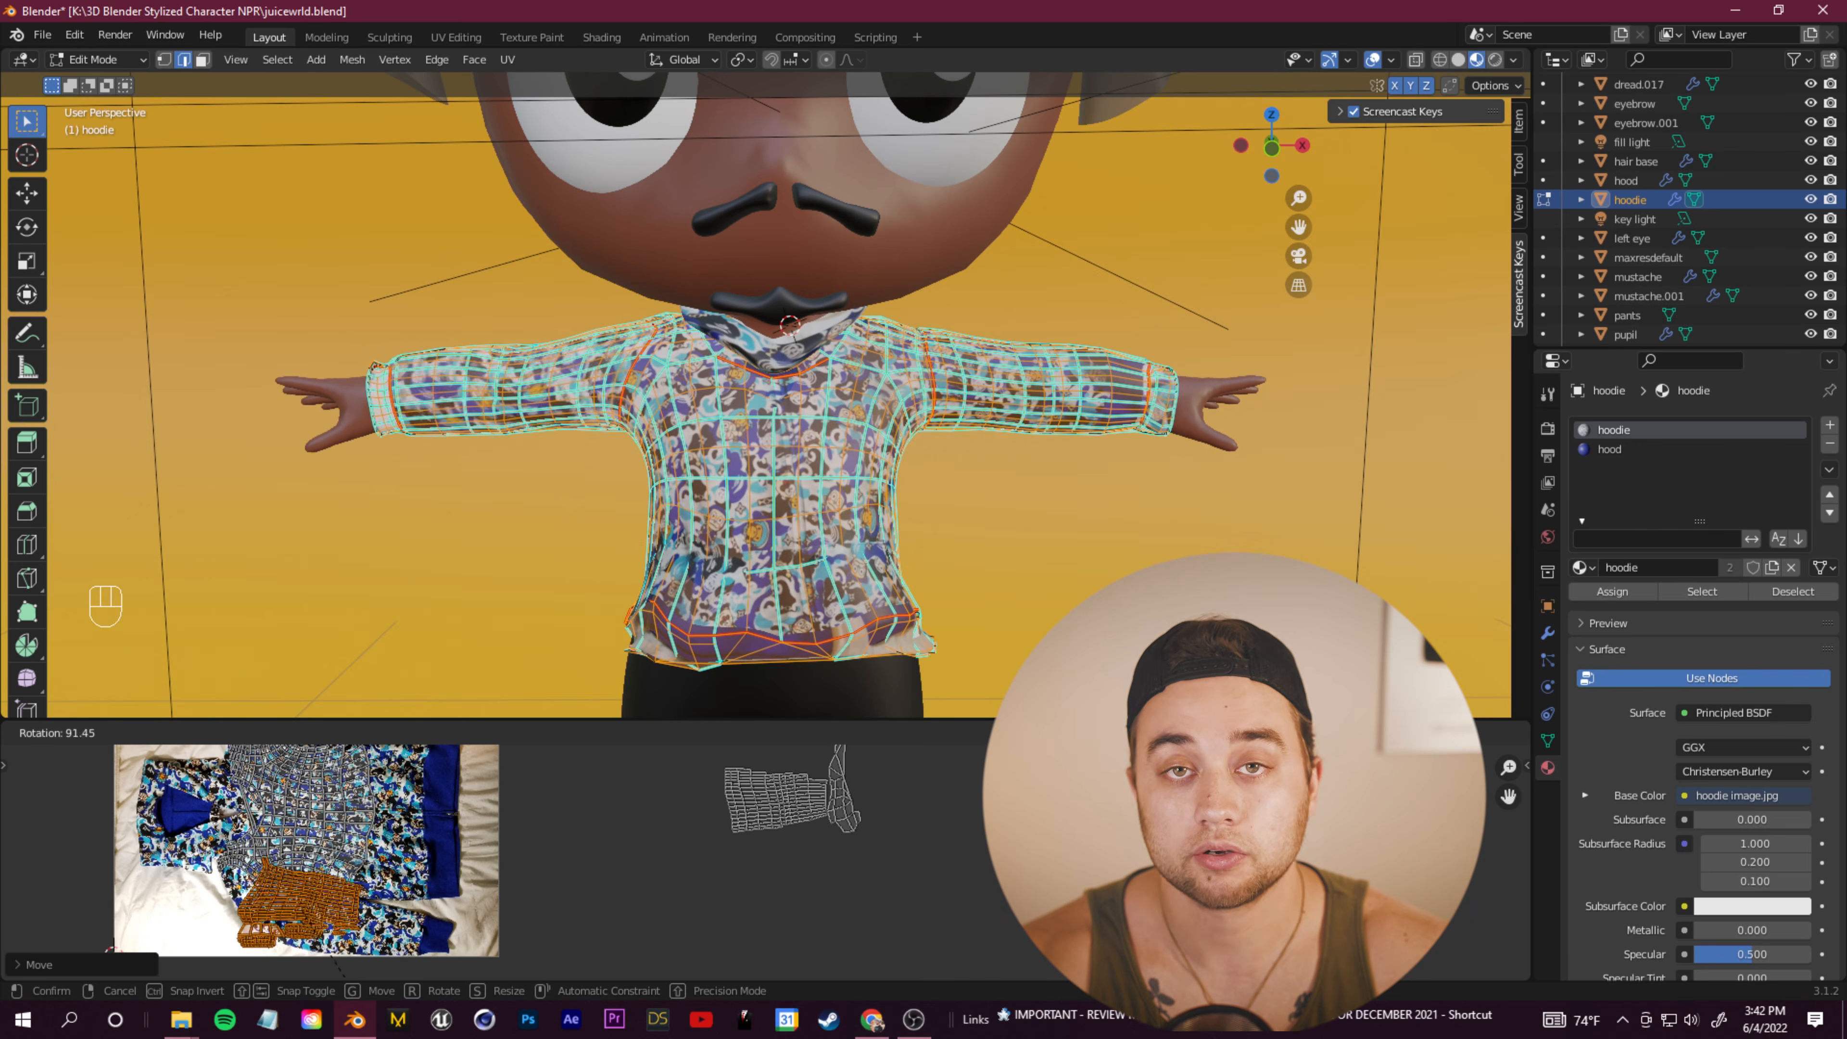
left_click(291, 939)
scroll(436, 873, "up", 2)
middle_click_drag(436, 873, 581, 858, "shift")
scroll(582, 859, "down", 1)
left_click(727, 910)
key("g")
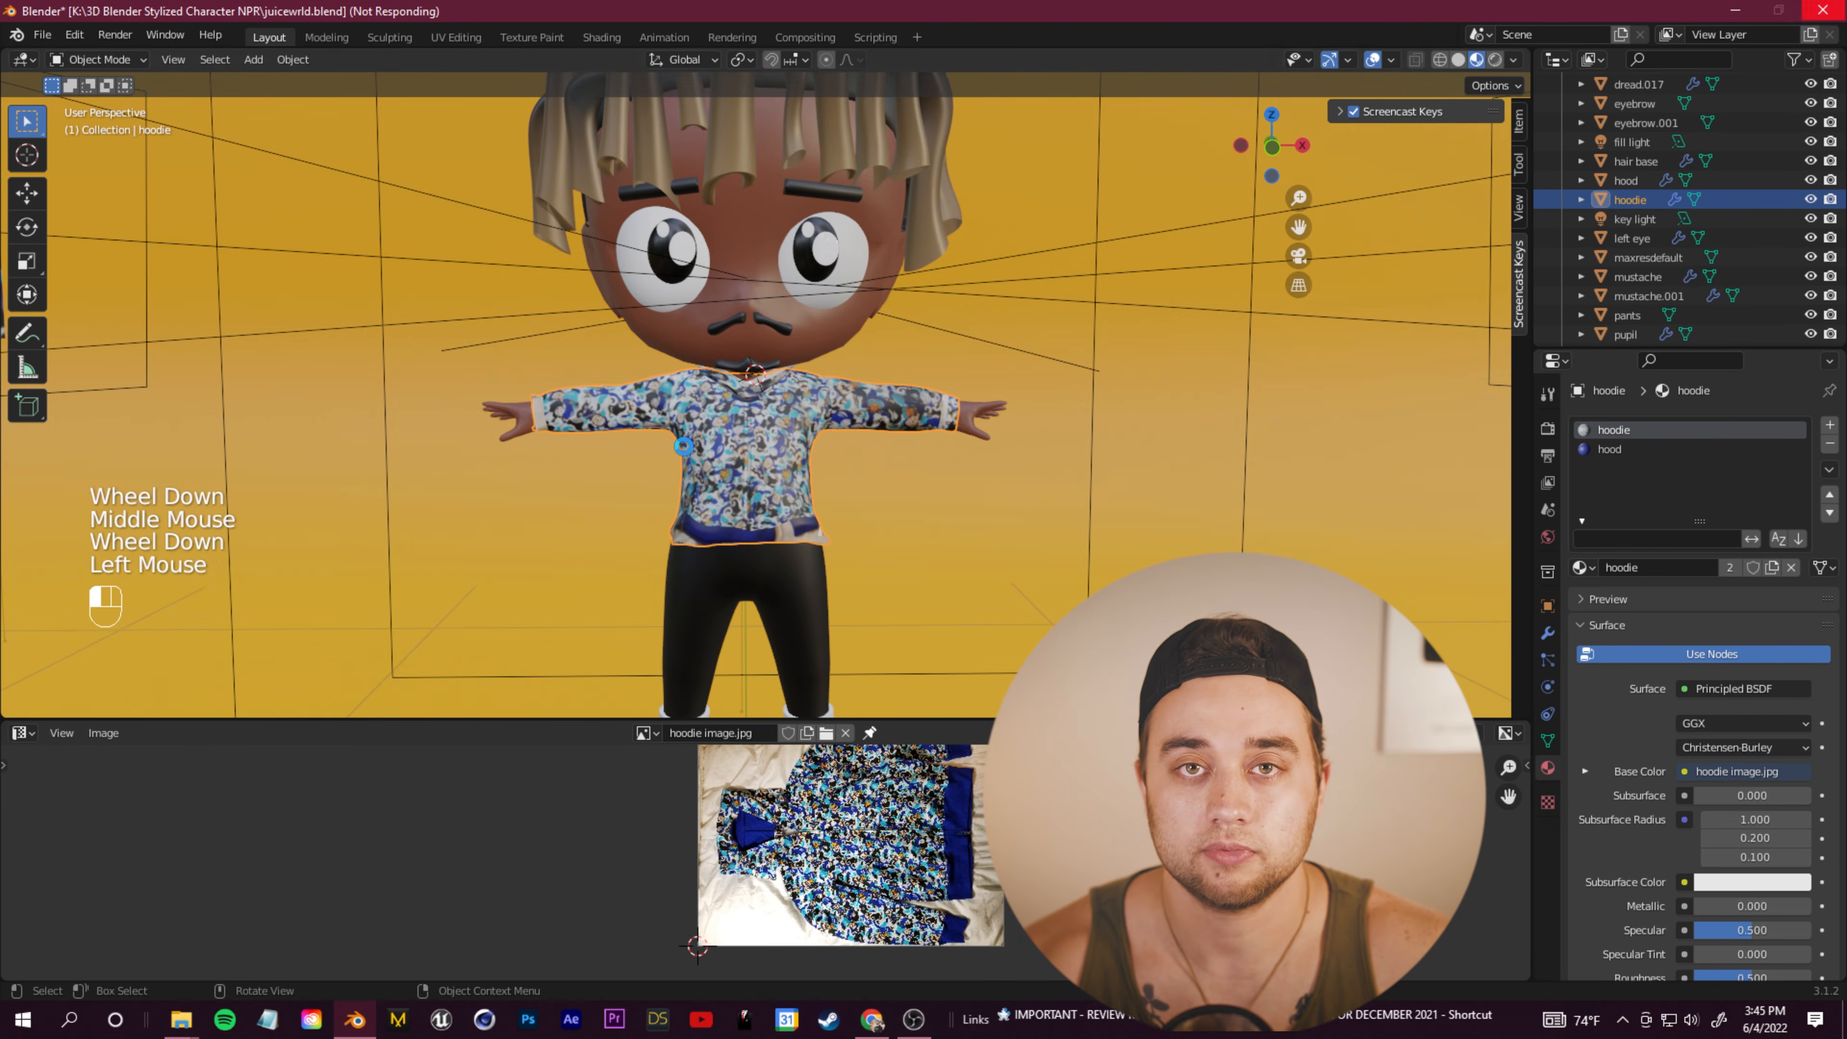
Step: Return to Edit Mode on the hoodie and select the cuff on the character's right sleeve
scroll(727, 364, "up", 2)
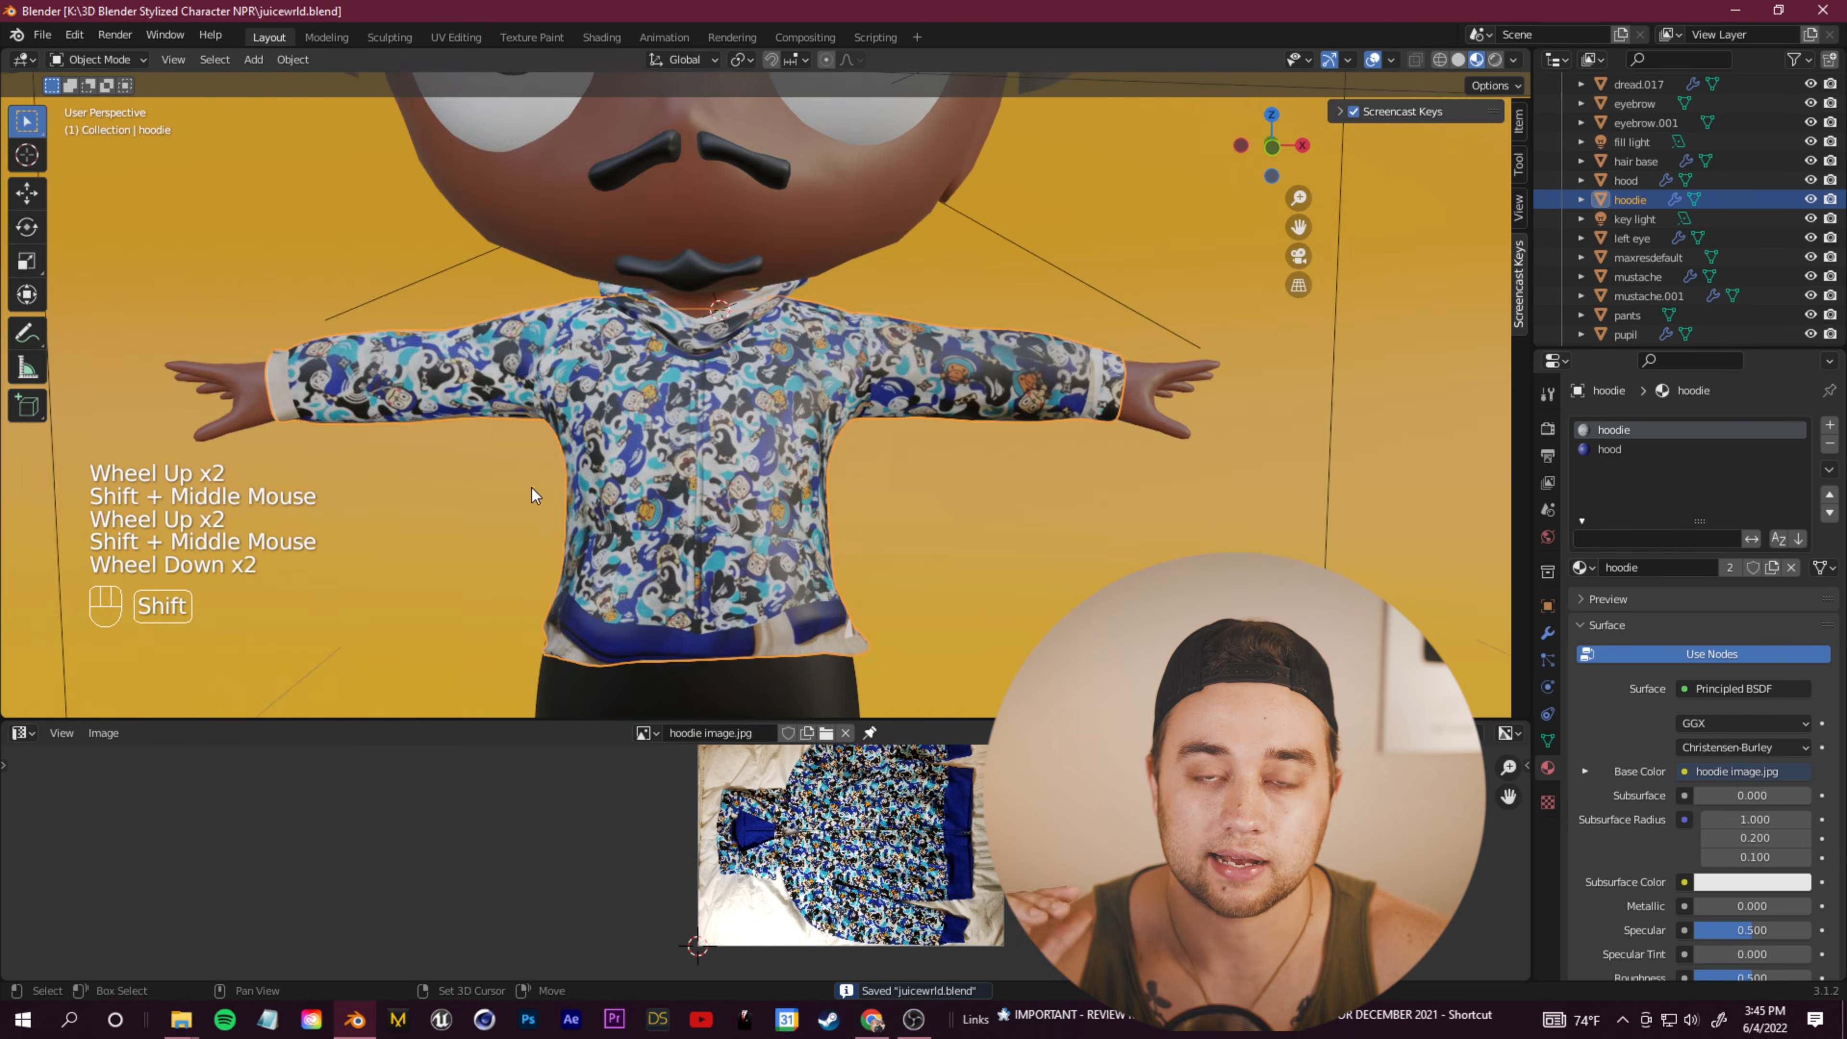
middle_click_drag(531, 488, 877, 527, "shift")
scroll(877, 527, "up", 3)
scroll(727, 510, "down", 1)
left_click(98, 59)
left_click(91, 102)
scroll(509, 327, "up", 3)
middle_click_drag(509, 328, 415, 136)
left_click_drag(414, 136, 622, 601, "shift")
scroll(621, 600, "down", 2)
scroll(843, 851, "down", 1)
Step: Scale down the cuff's UV island and move it next to the blue cuff in the hoodie photo
left_click(910, 858)
middle_click_drag(844, 851, 915, 859, "shift")
key("s")
left_click(945, 873)
key("g")
left_click(974, 895)
scroll(974, 895, "up", 2)
scroll(915, 859, "up", 1)
key("s")
left_click(889, 839)
key("s")
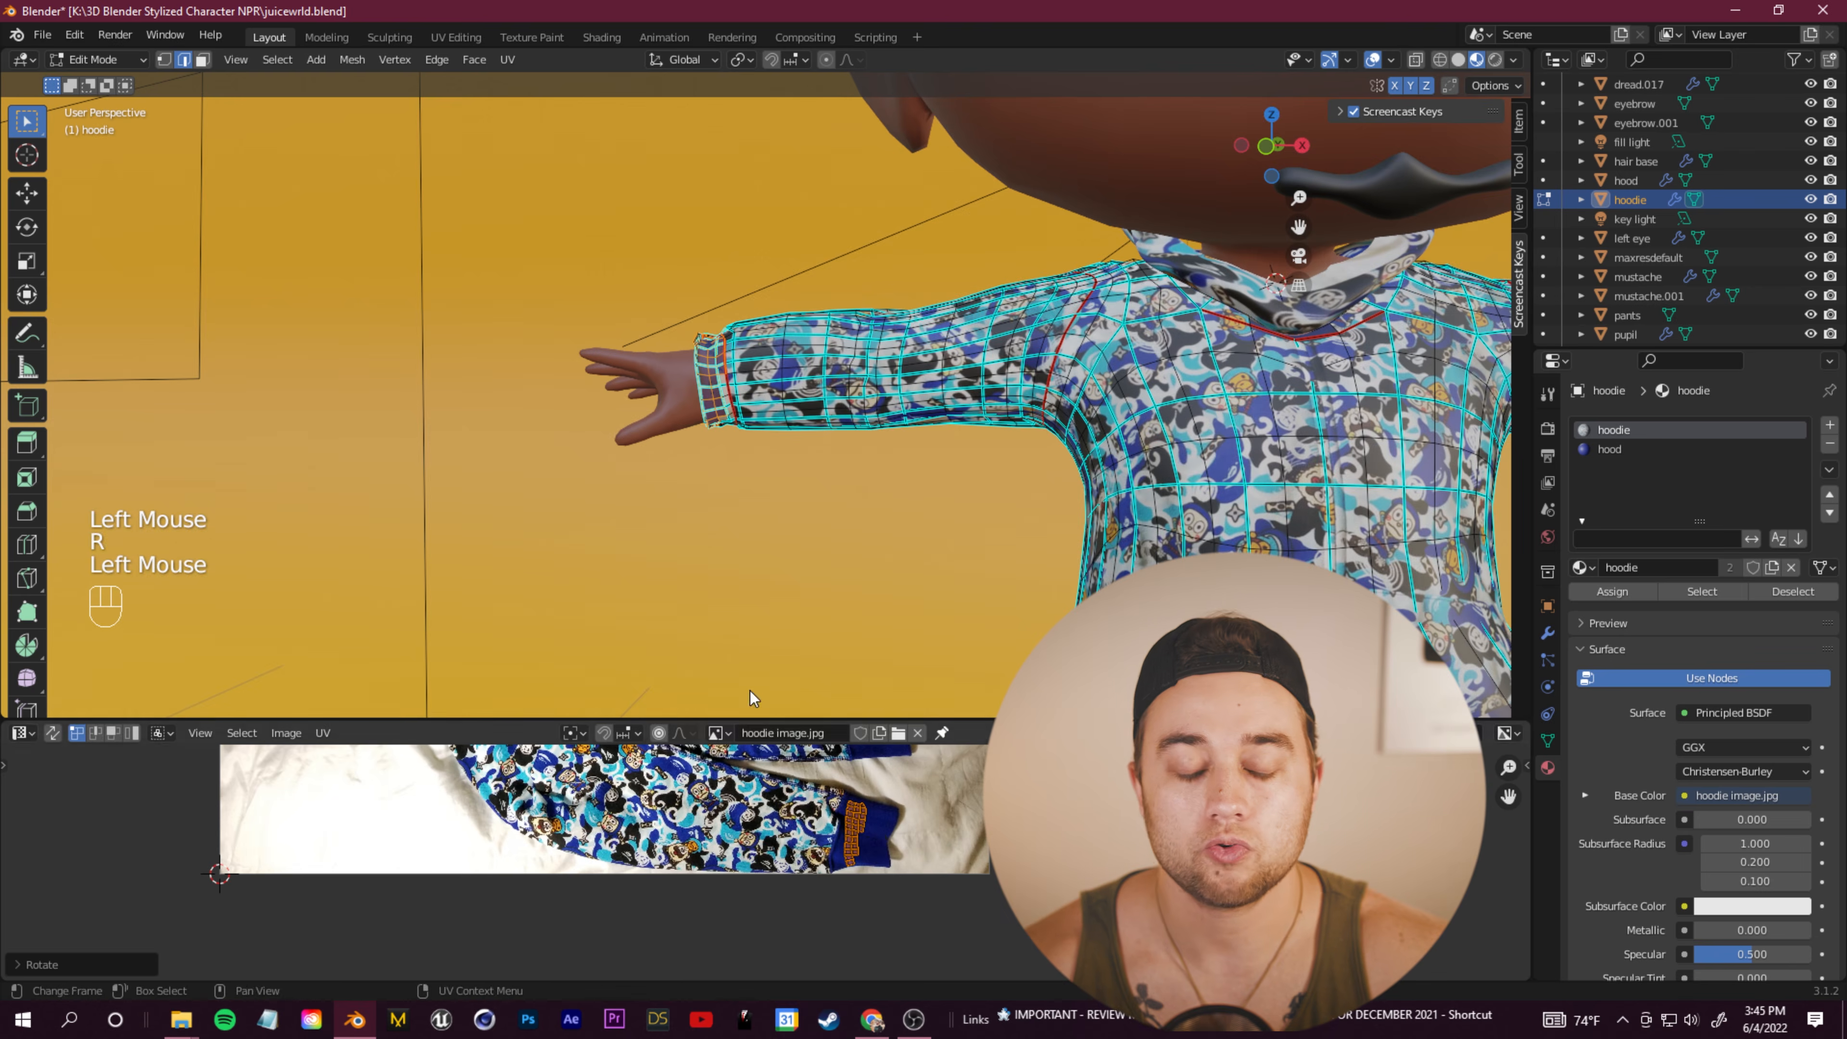
left_click(926, 829)
Step: Move and scale the cuff's UV island onto a blue cuff of the photo, and check the sleeve in Object Mode
scroll(713, 379, "up", 2)
middle_click_drag(713, 379, 728, 364, "shift")
key("g")
left_click(937, 829)
scroll(938, 829, "down", 3)
middle_click_drag(938, 829, 895, 808)
scroll(895, 808, "down", 2)
key("g")
left_click(876, 771)
key("s")
left_click(789, 540)
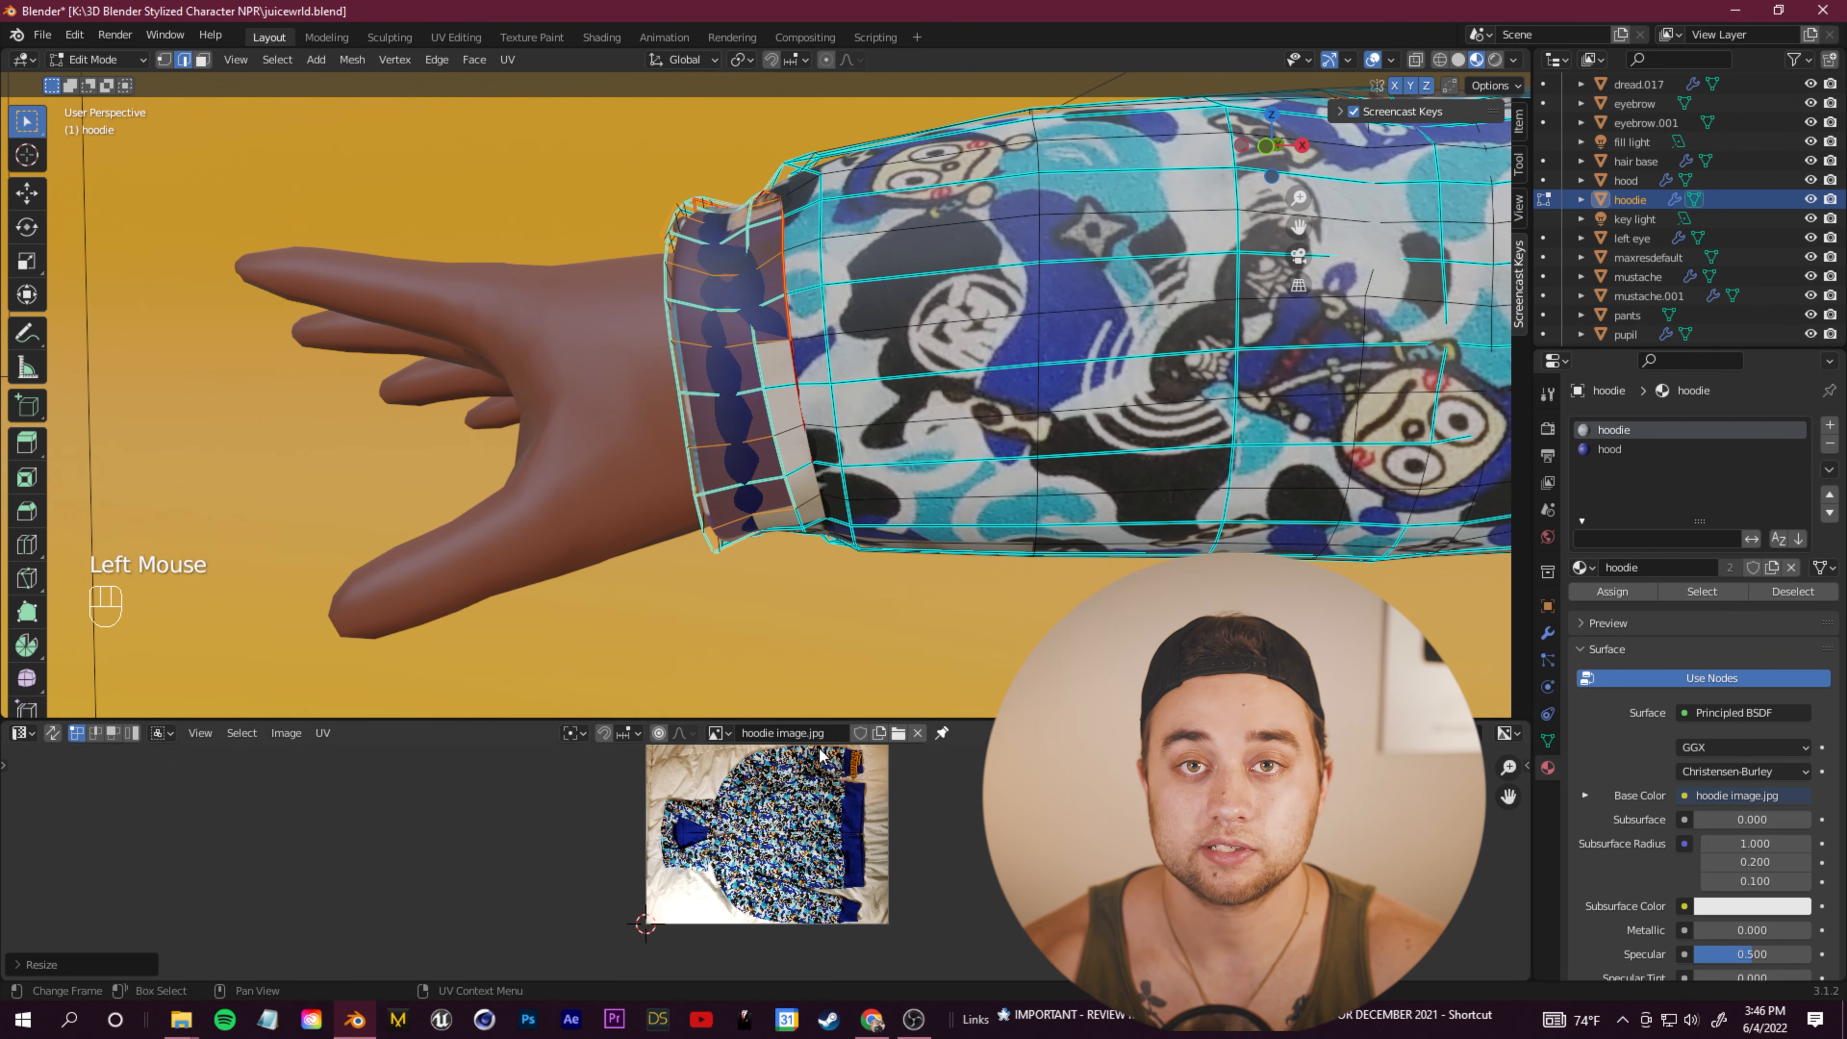
left_click(789, 540)
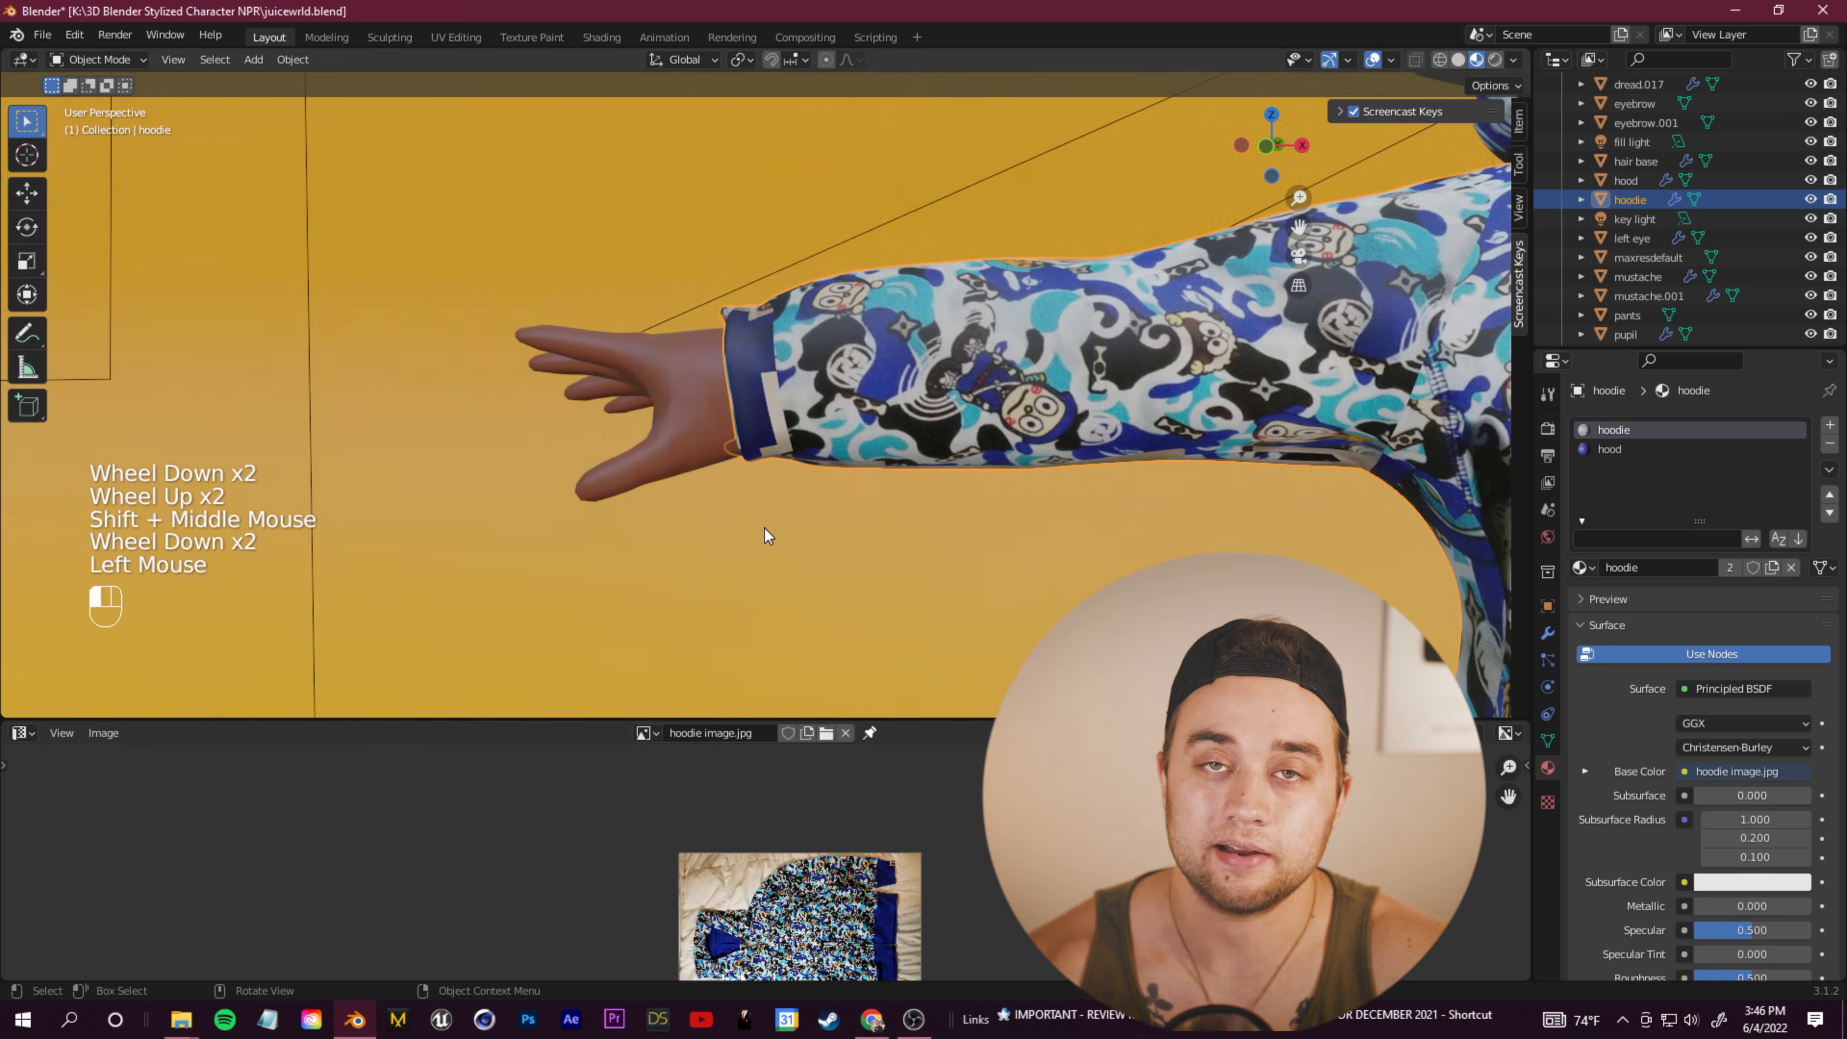
Step: Back in Edit Mode, scale the cuff's UV island further so it fits inside the photo's solid blue area
left_click(98, 60)
left_click(90, 80)
scroll(728, 873, "up", 4)
middle_click_drag(727, 873, 872, 851, "shift")
scroll(800, 859, "up", 2)
scroll(799, 858, "down", 1)
key("s")
left_click(958, 792)
Step: Select several neighbouring elements on the hoodie mesh and apply a UV mapping command to them
scroll(763, 393, "up", 2)
scroll(764, 393, "down", 2)
middle_click_drag(872, 407, 969, 549)
left_click(980, 429)
left_click(980, 429)
left_click(968, 478, "shift")
left_click(974, 503, "shift")
key("u")
left_click(969, 549)
scroll(927, 868, "down", 2)
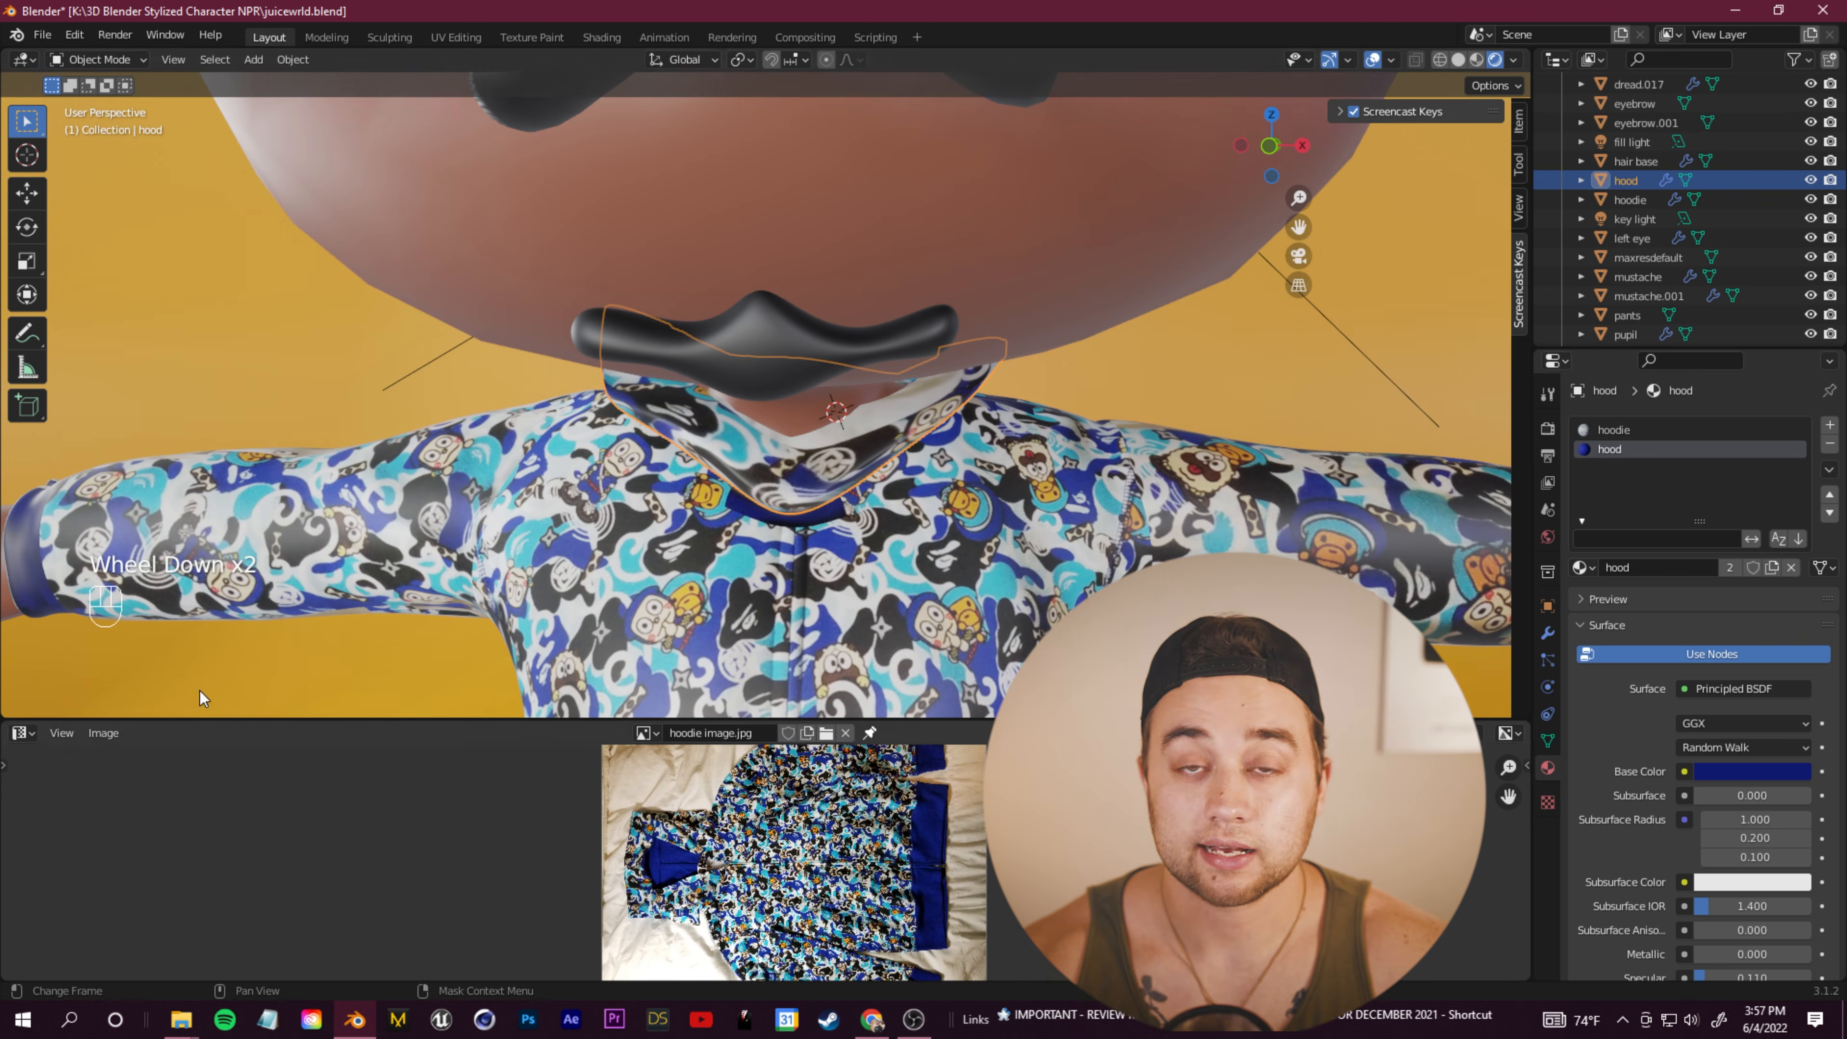
Step: Enter Edit Mode on the hood, select its whole mesh and unwrap its UVs
left_click(25, 120)
left_click(87, 157)
key("a")
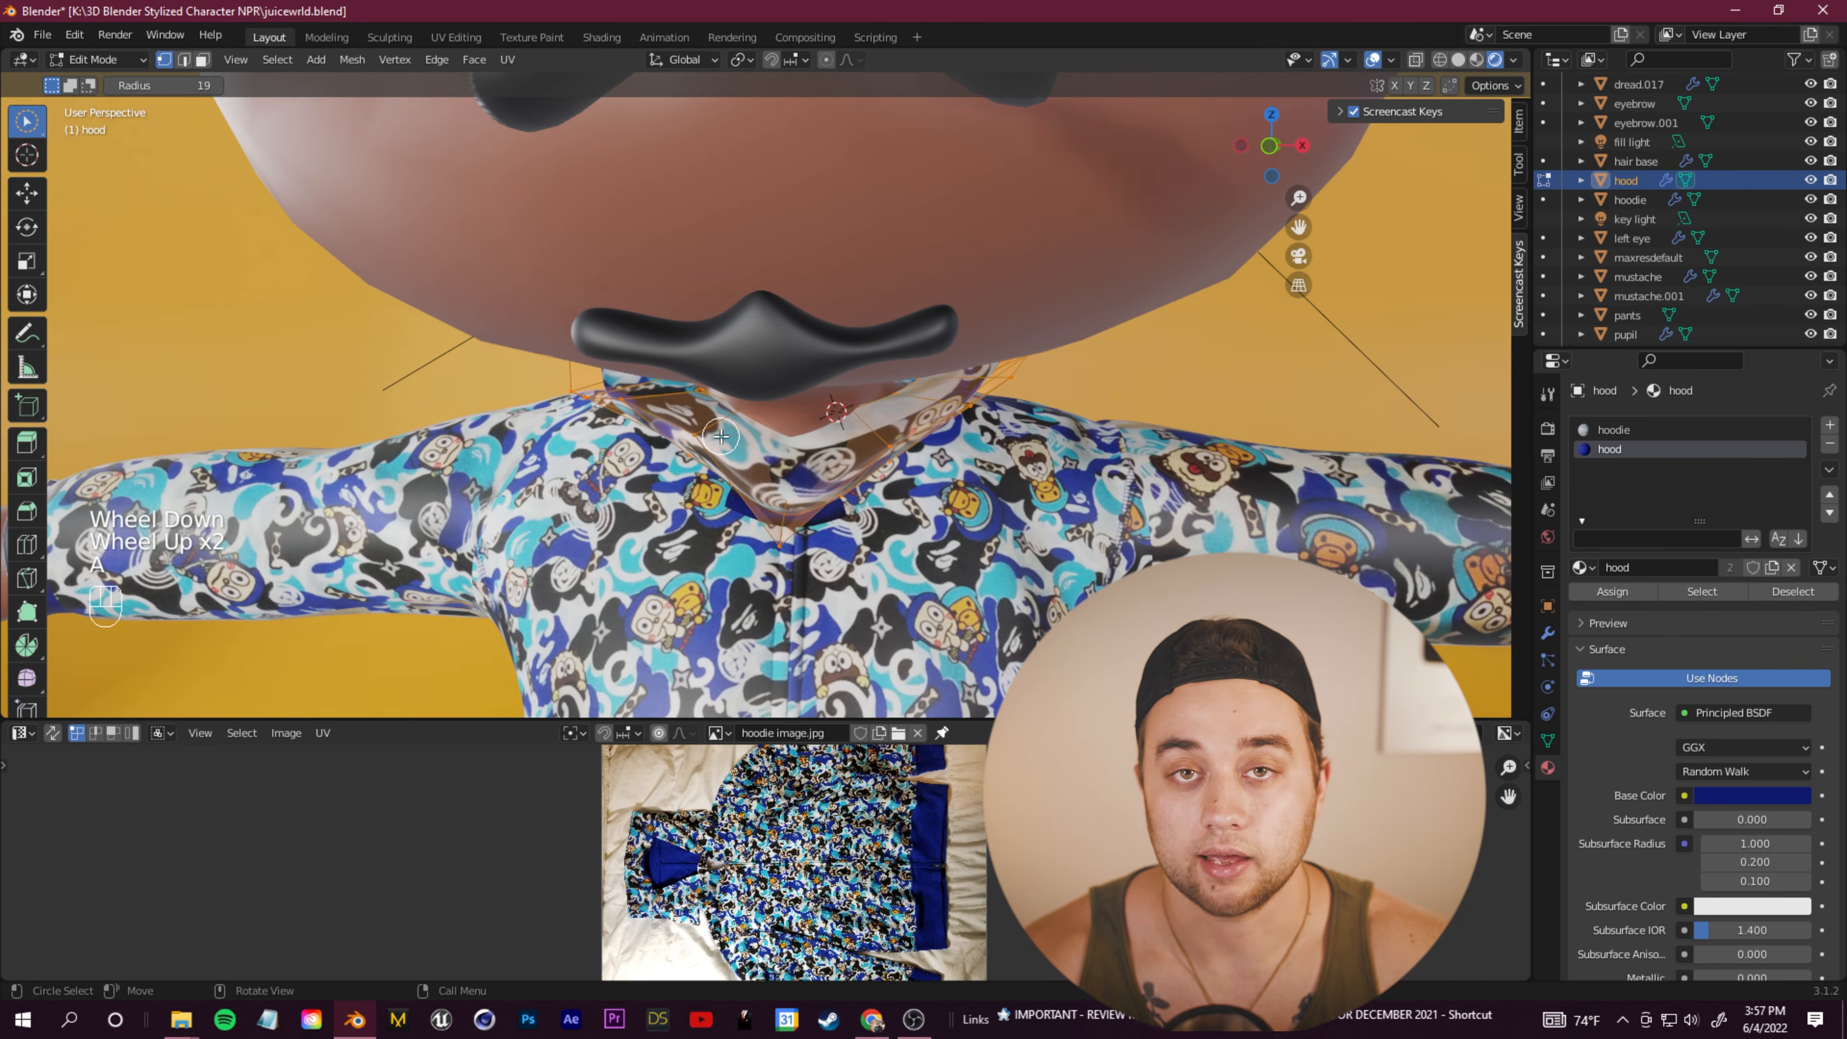
scroll(784, 792, "down", 2)
key("u")
left_click(784, 529)
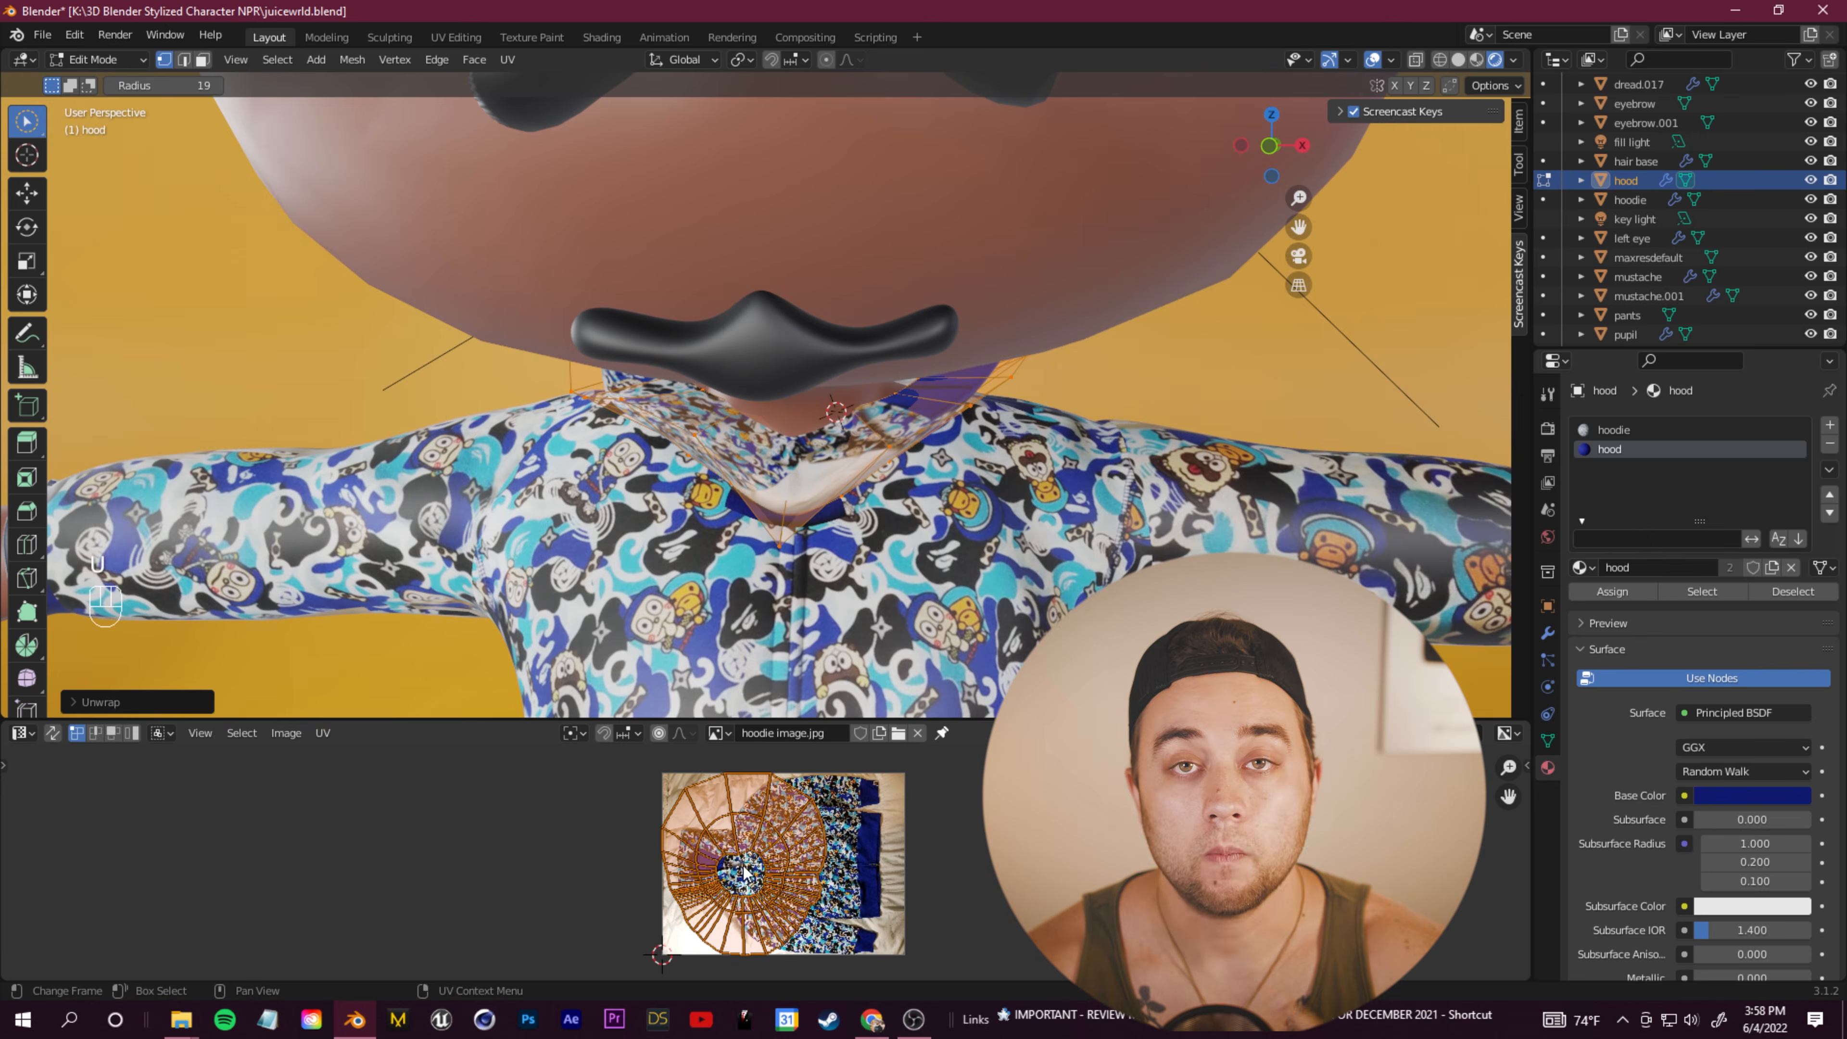
Step: Scale the hood's UV island and move it over the blue hood lining in the hoodie photo
scroll(728, 859, "up", 1)
key("s")
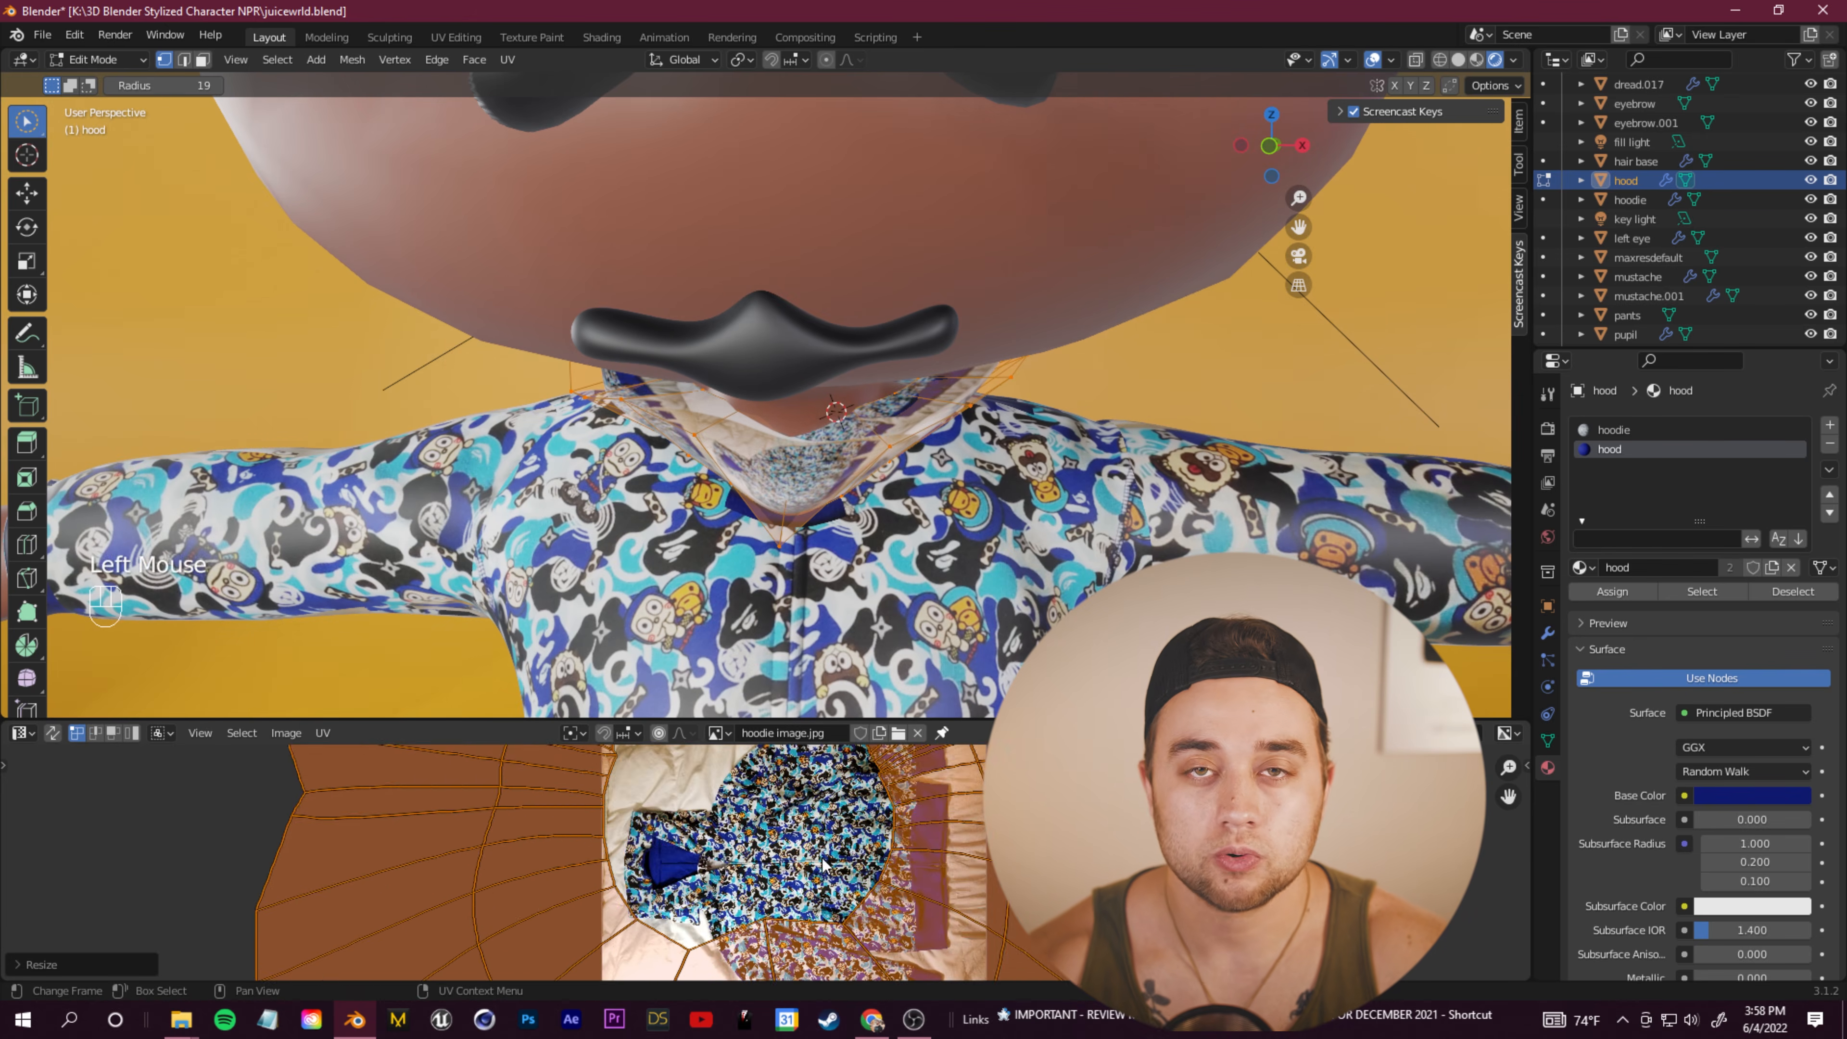
scroll(909, 836, "down", 2)
left_click(948, 815)
scroll(949, 815, "up", 4)
middle_click_drag(949, 815, 872, 848, "shift")
key("g")
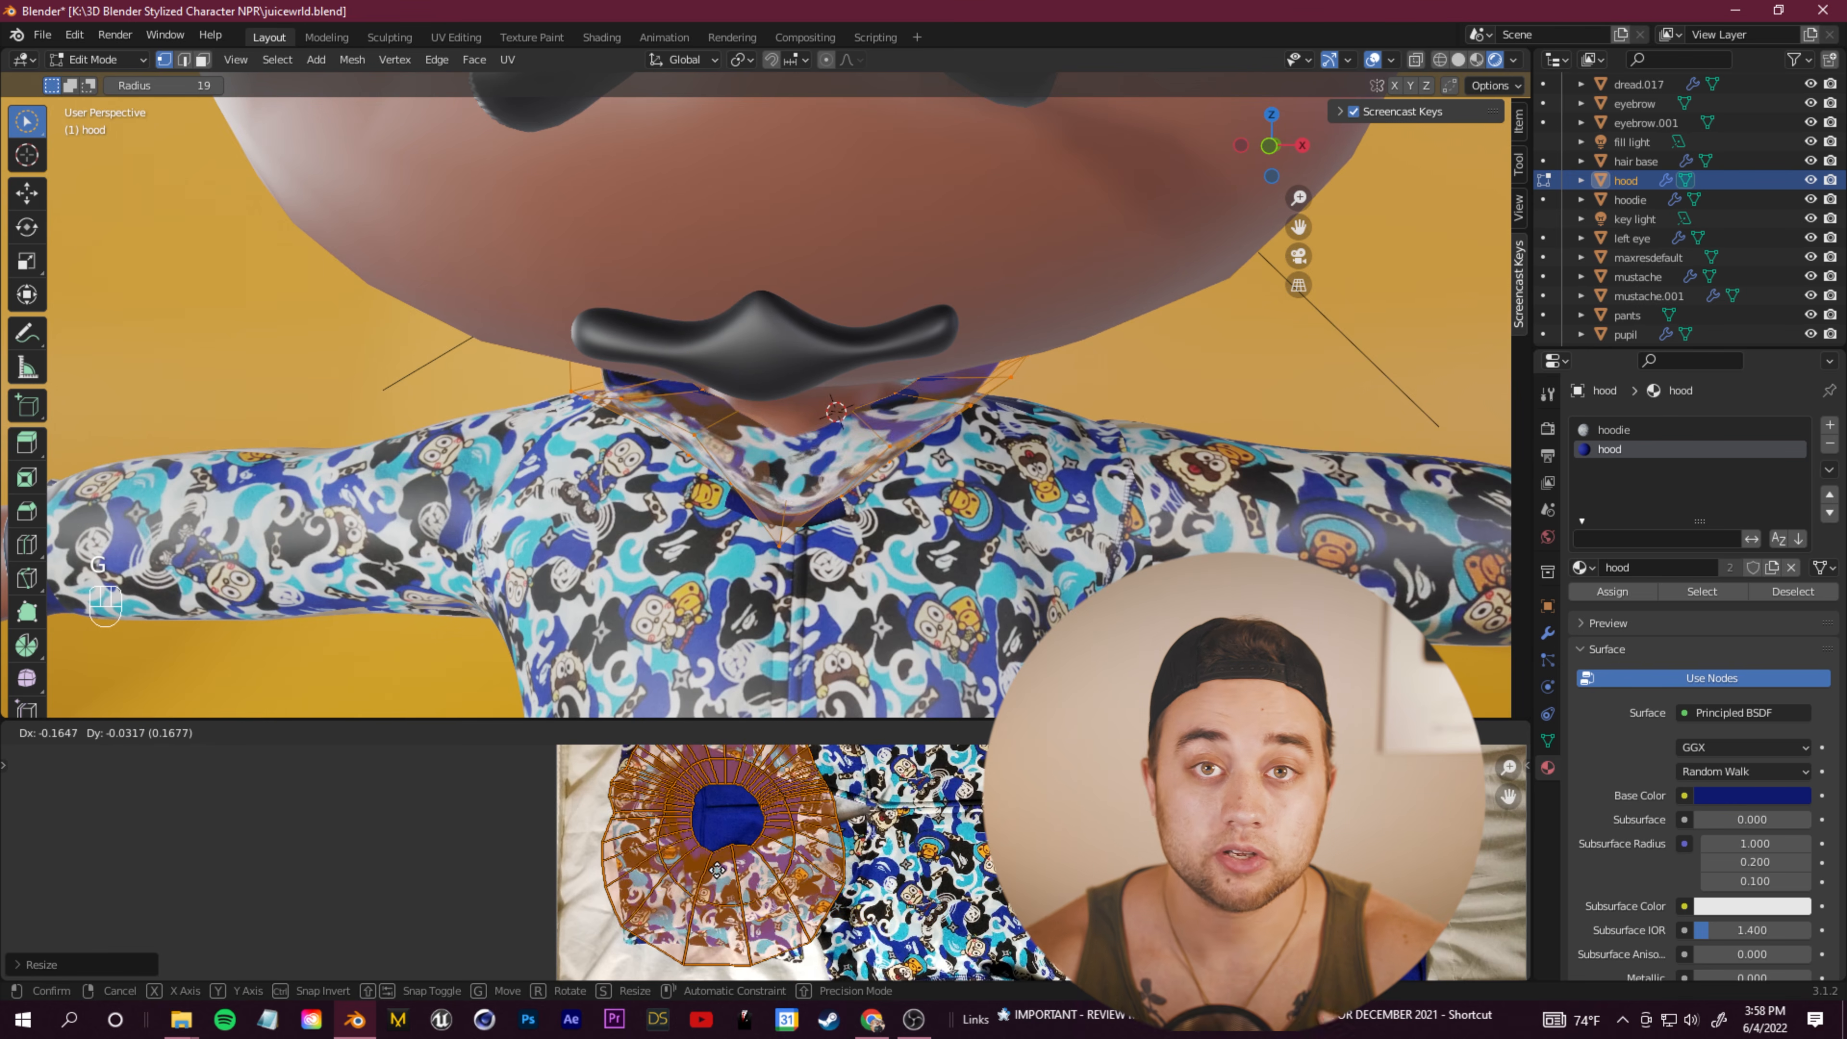
left_click(714, 850)
scroll(840, 553, "down", 2)
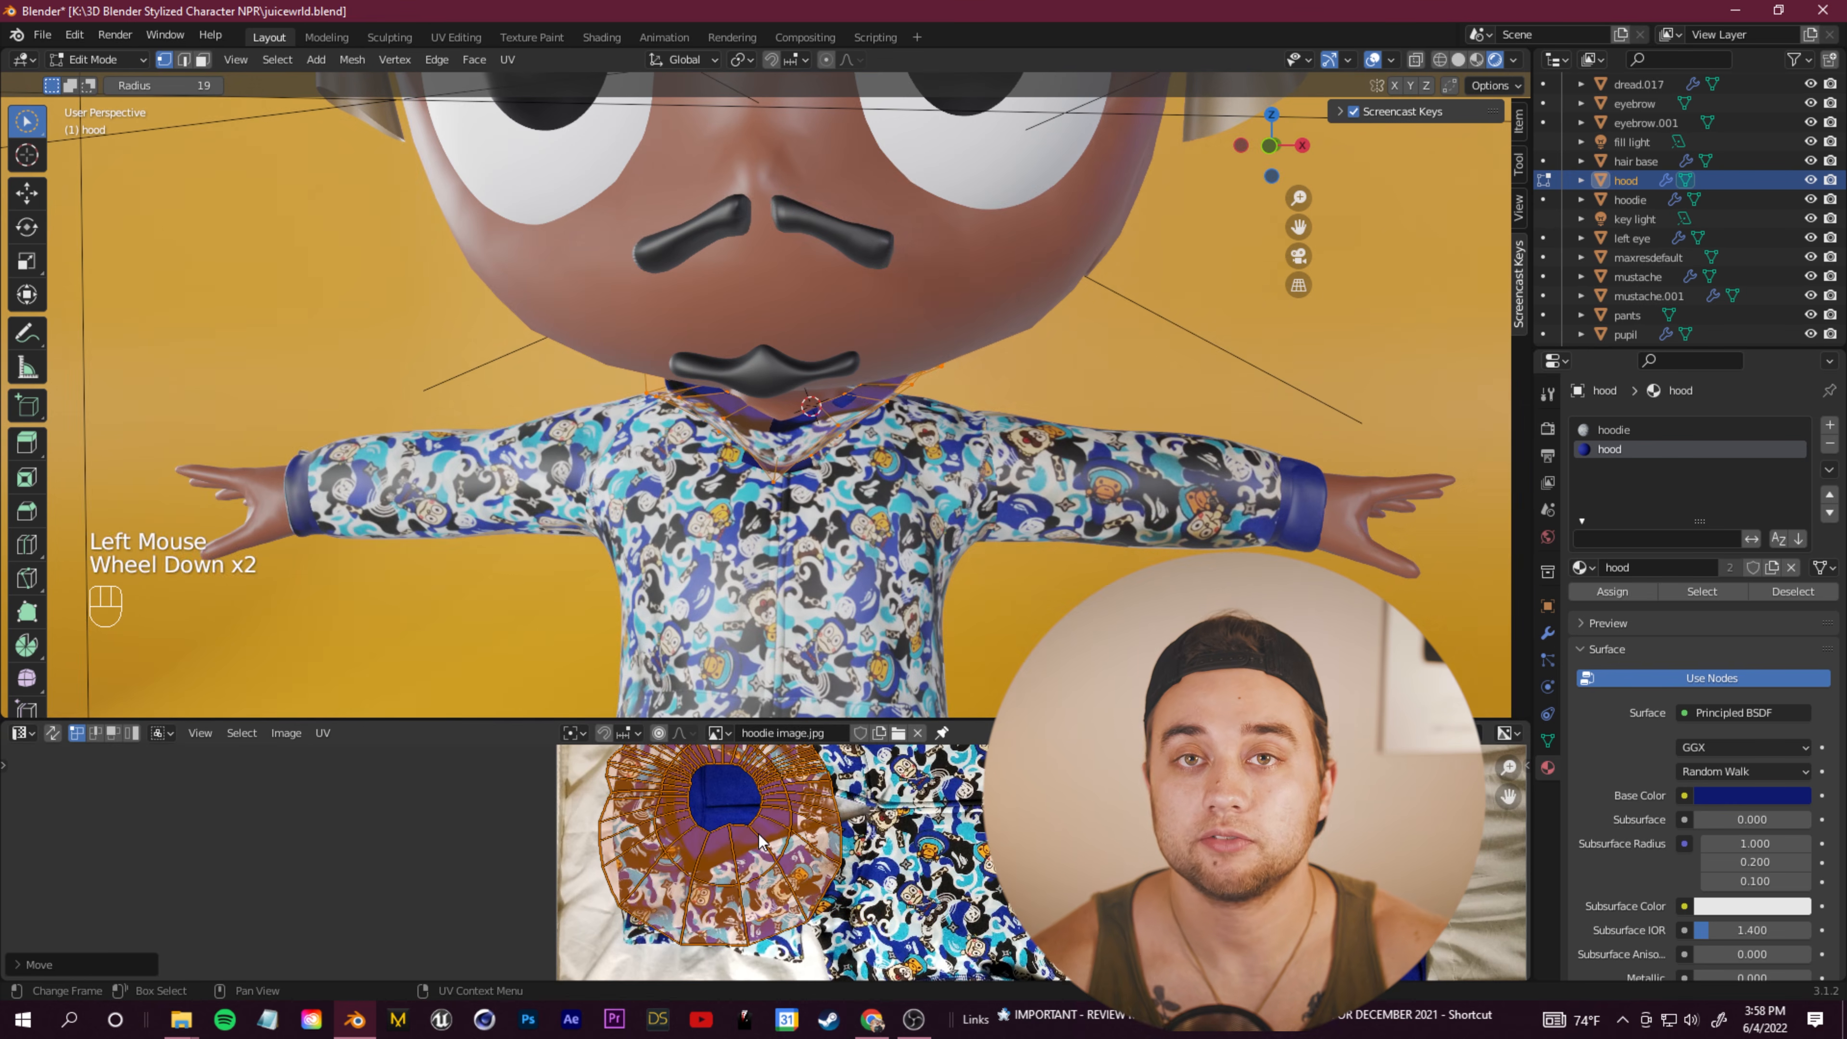
Step: Rotate the hood's UV island and adjust its scale around the photo's blue lining
key("r")
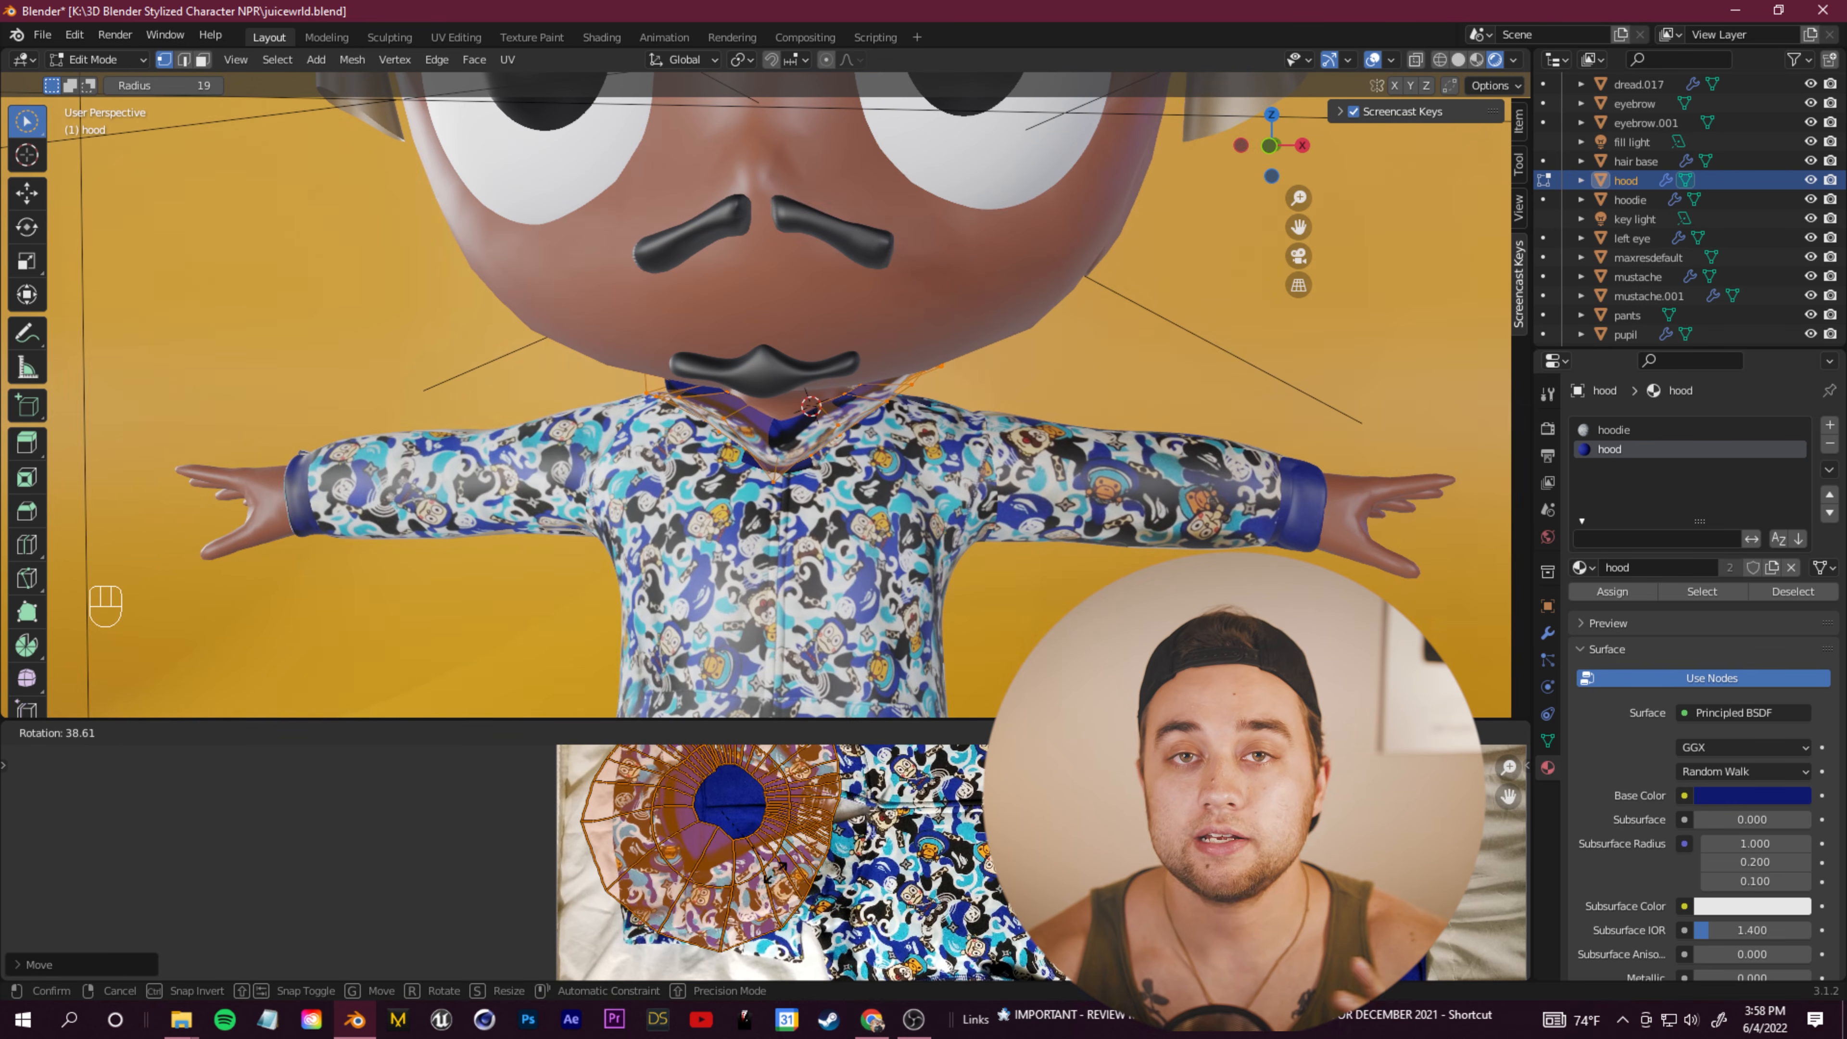
left_click(781, 870)
scroll(800, 509, "up", 4)
key("s")
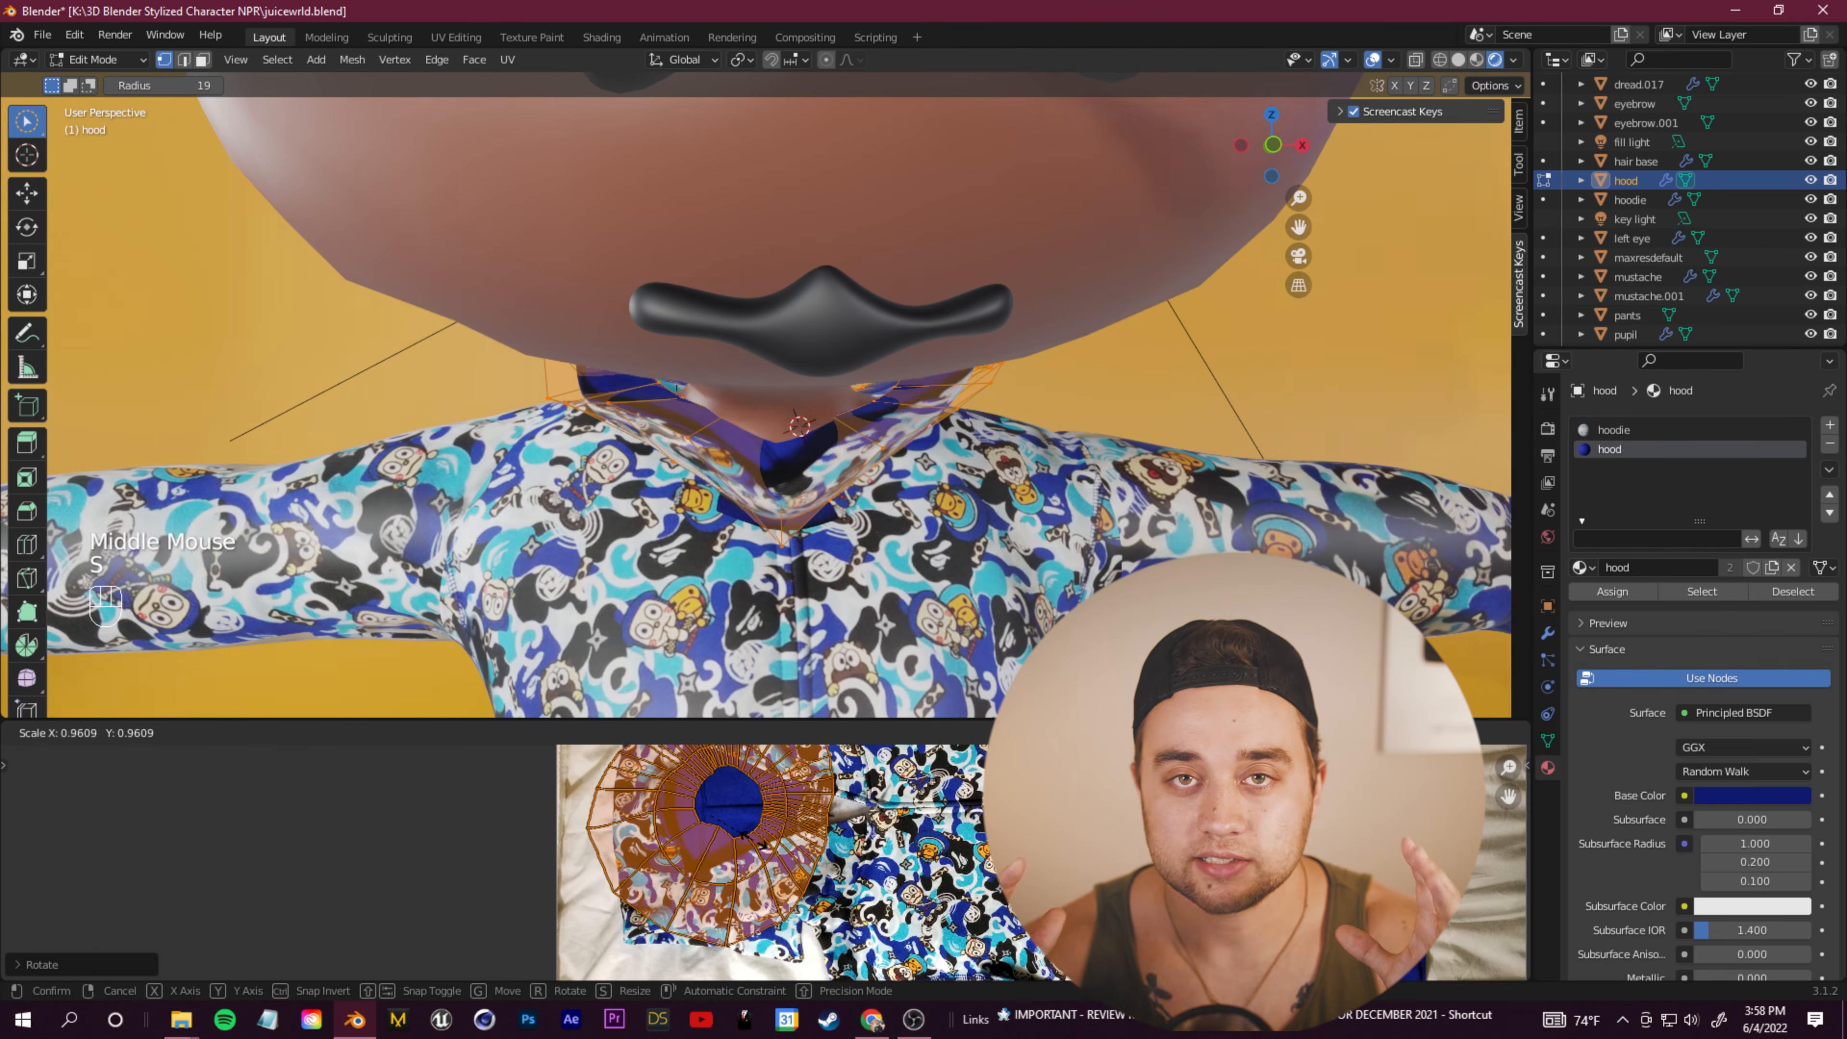
left_click(814, 790)
Step: Try shifting the hood's UV island slightly over the blue lining, and undo the last change
key("g")
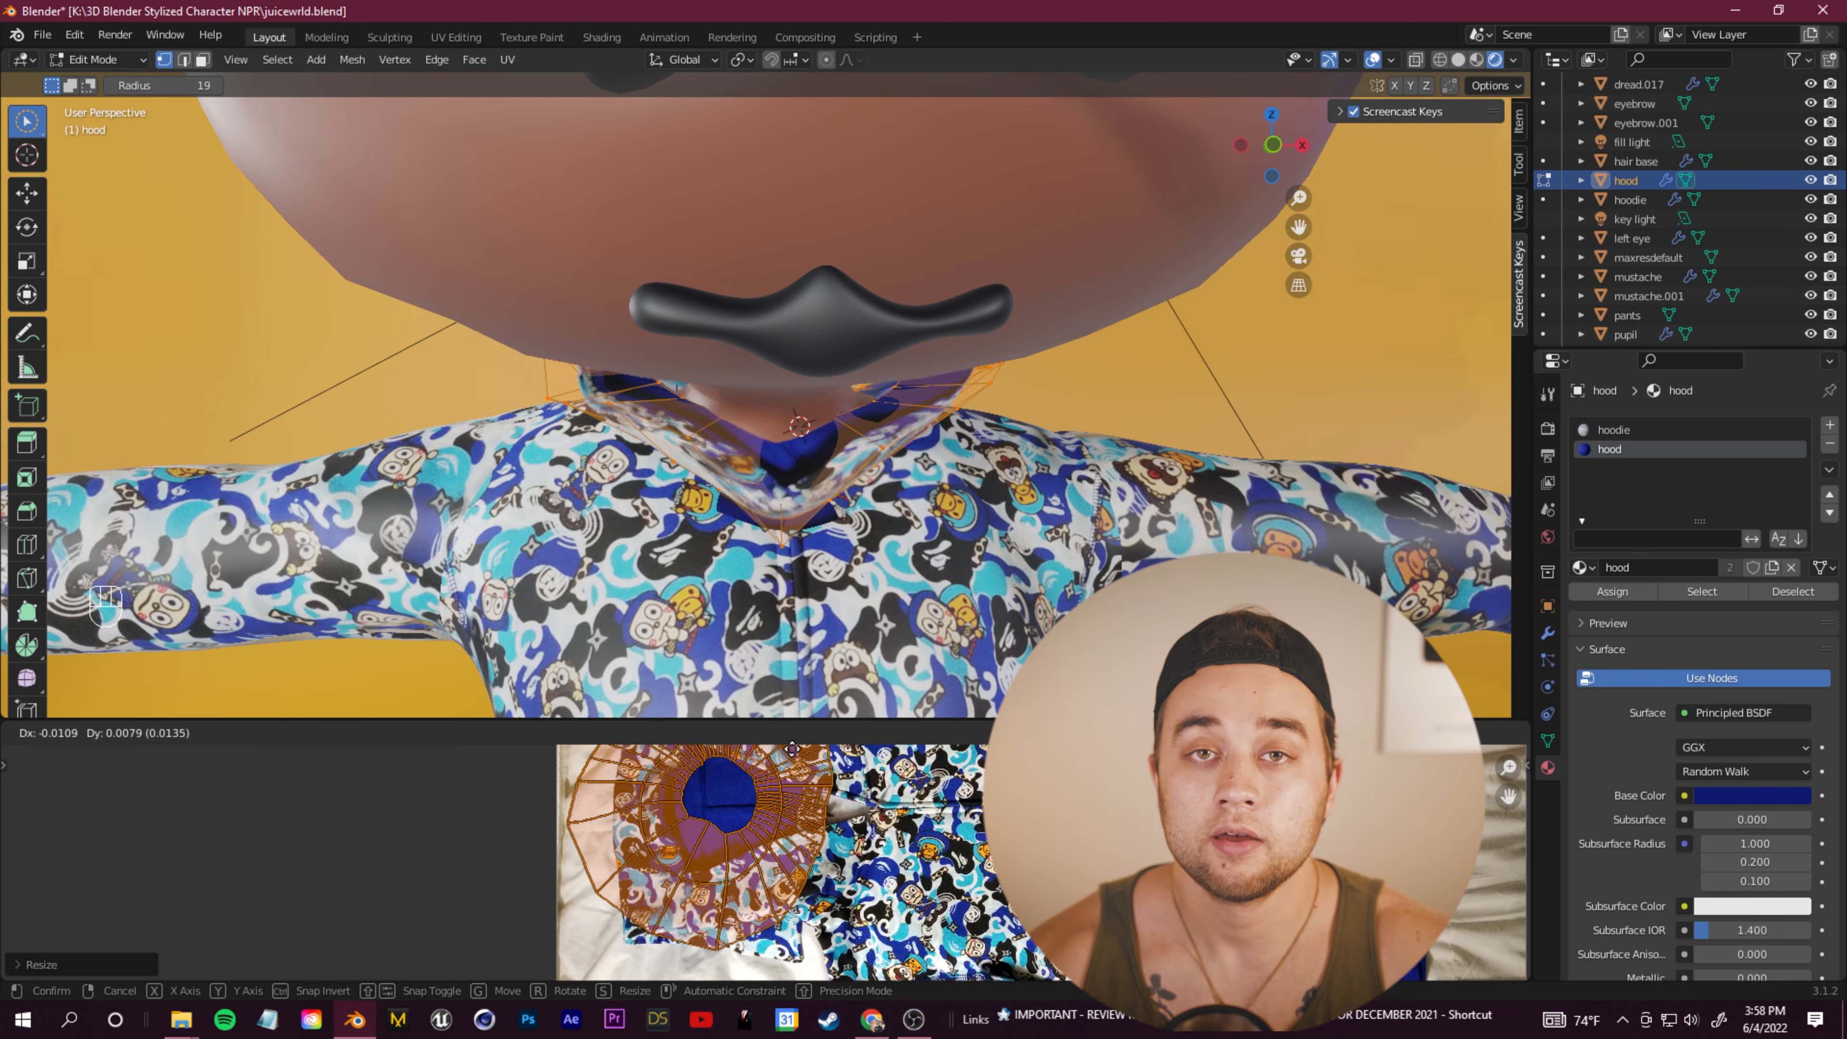
left_click(838, 509)
scroll(838, 524, "down", 3)
middle_click_drag(836, 553, 837, 593)
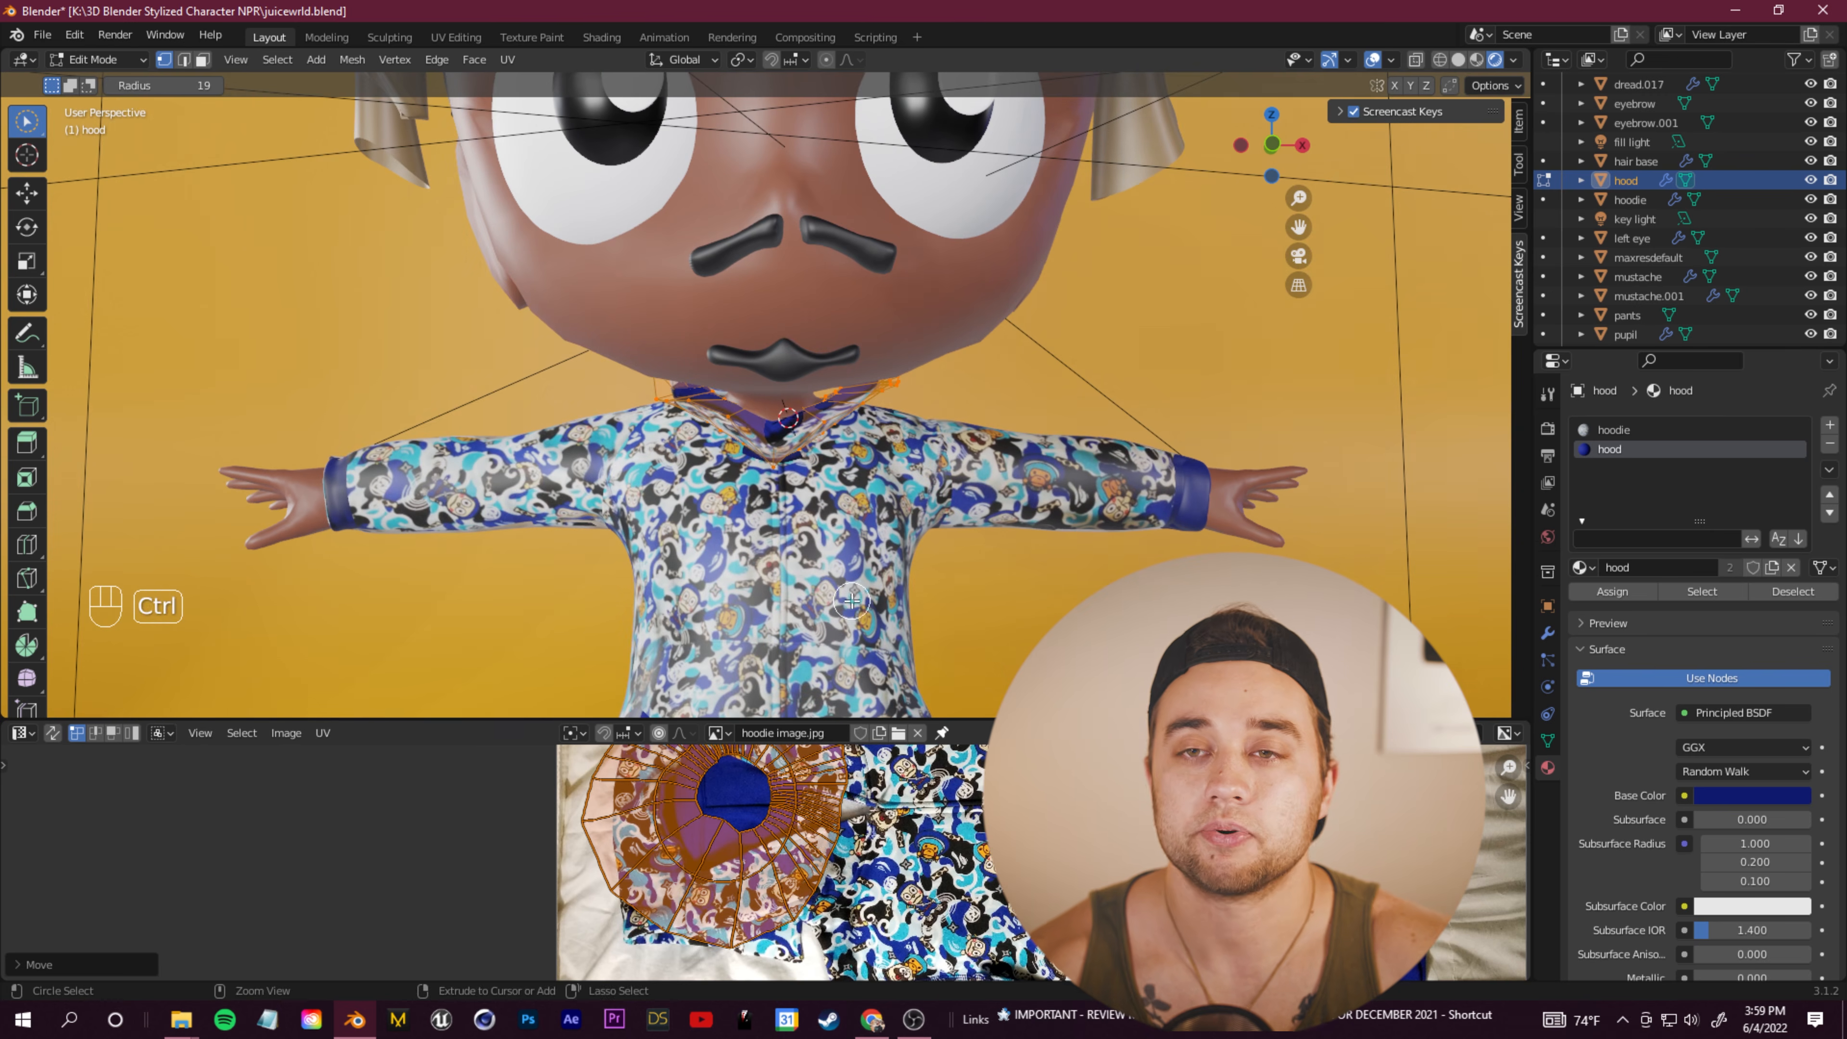
key("ctrl+z")
Step: Switch to Object Mode and check the whole textured character through the scene camera
left_click(104, 61)
left_click(104, 85)
scroll(837, 574, "down", 4)
middle_click_drag(837, 573, 844, 589)
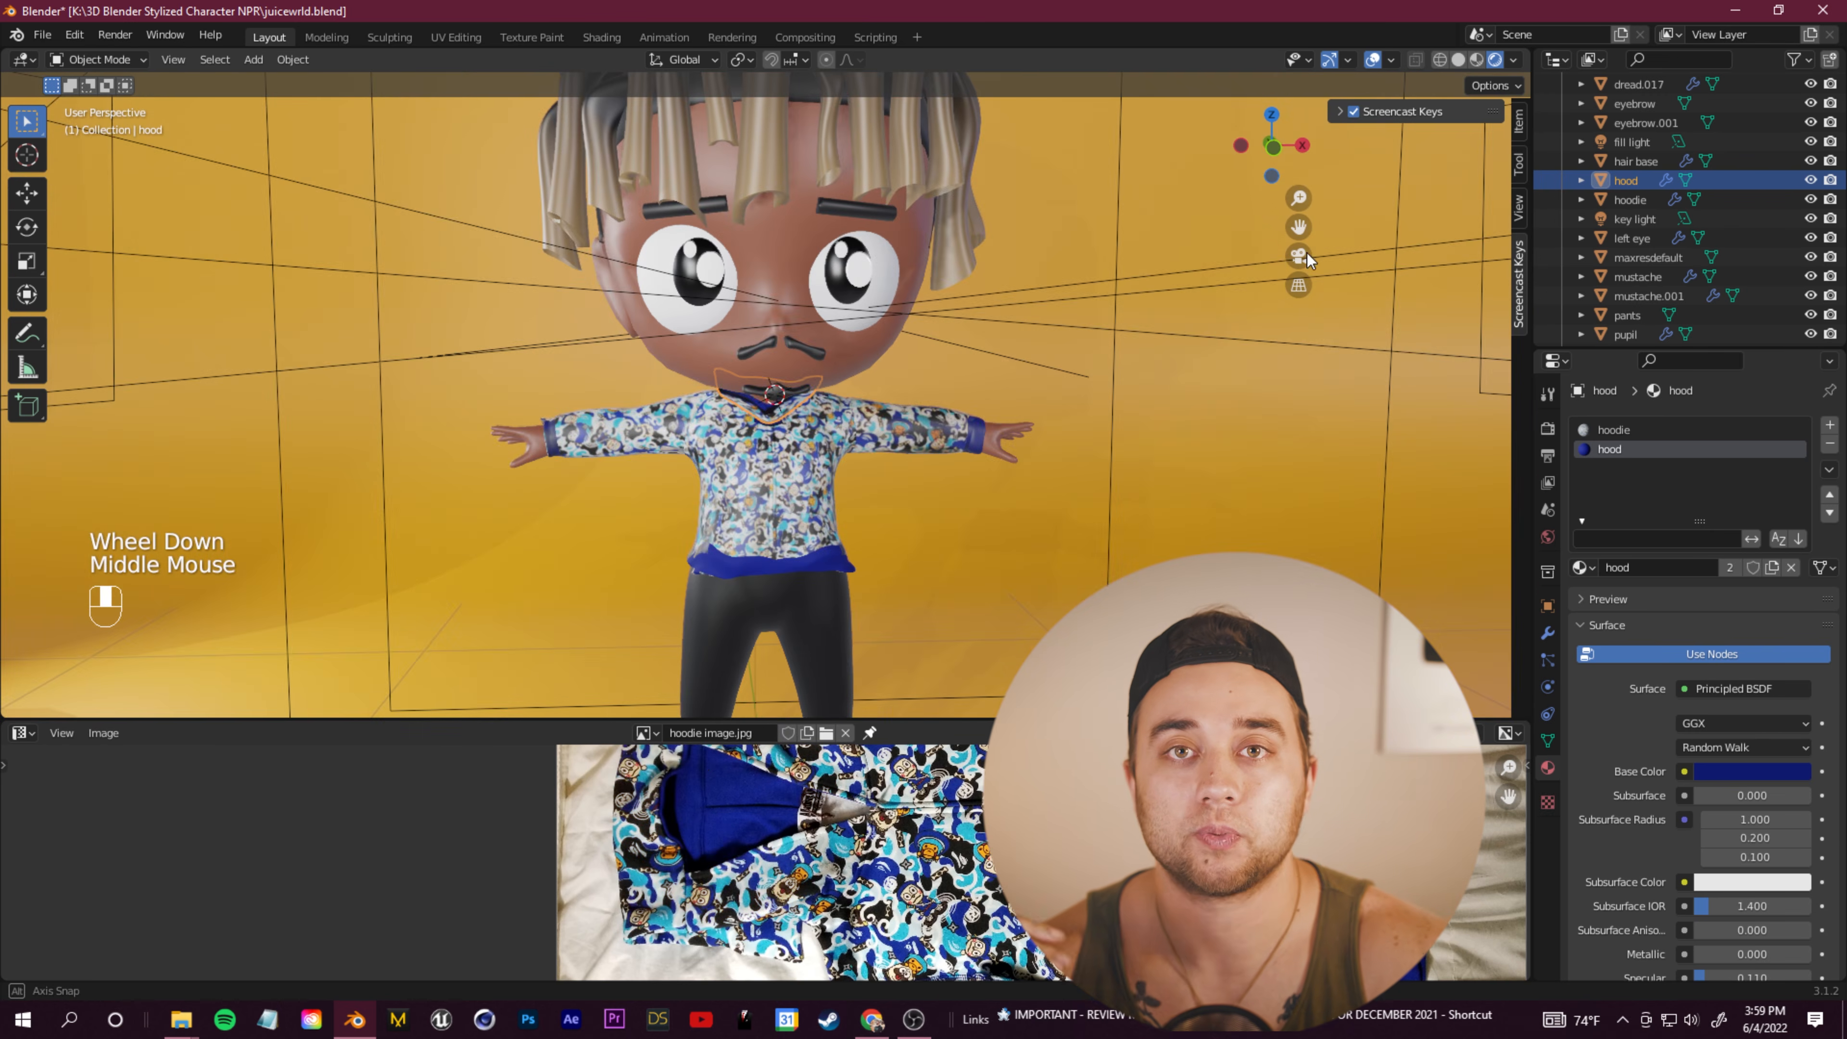
left_click(1298, 256)
scroll(1025, 502, "down", 5)
left_click(1007, 538)
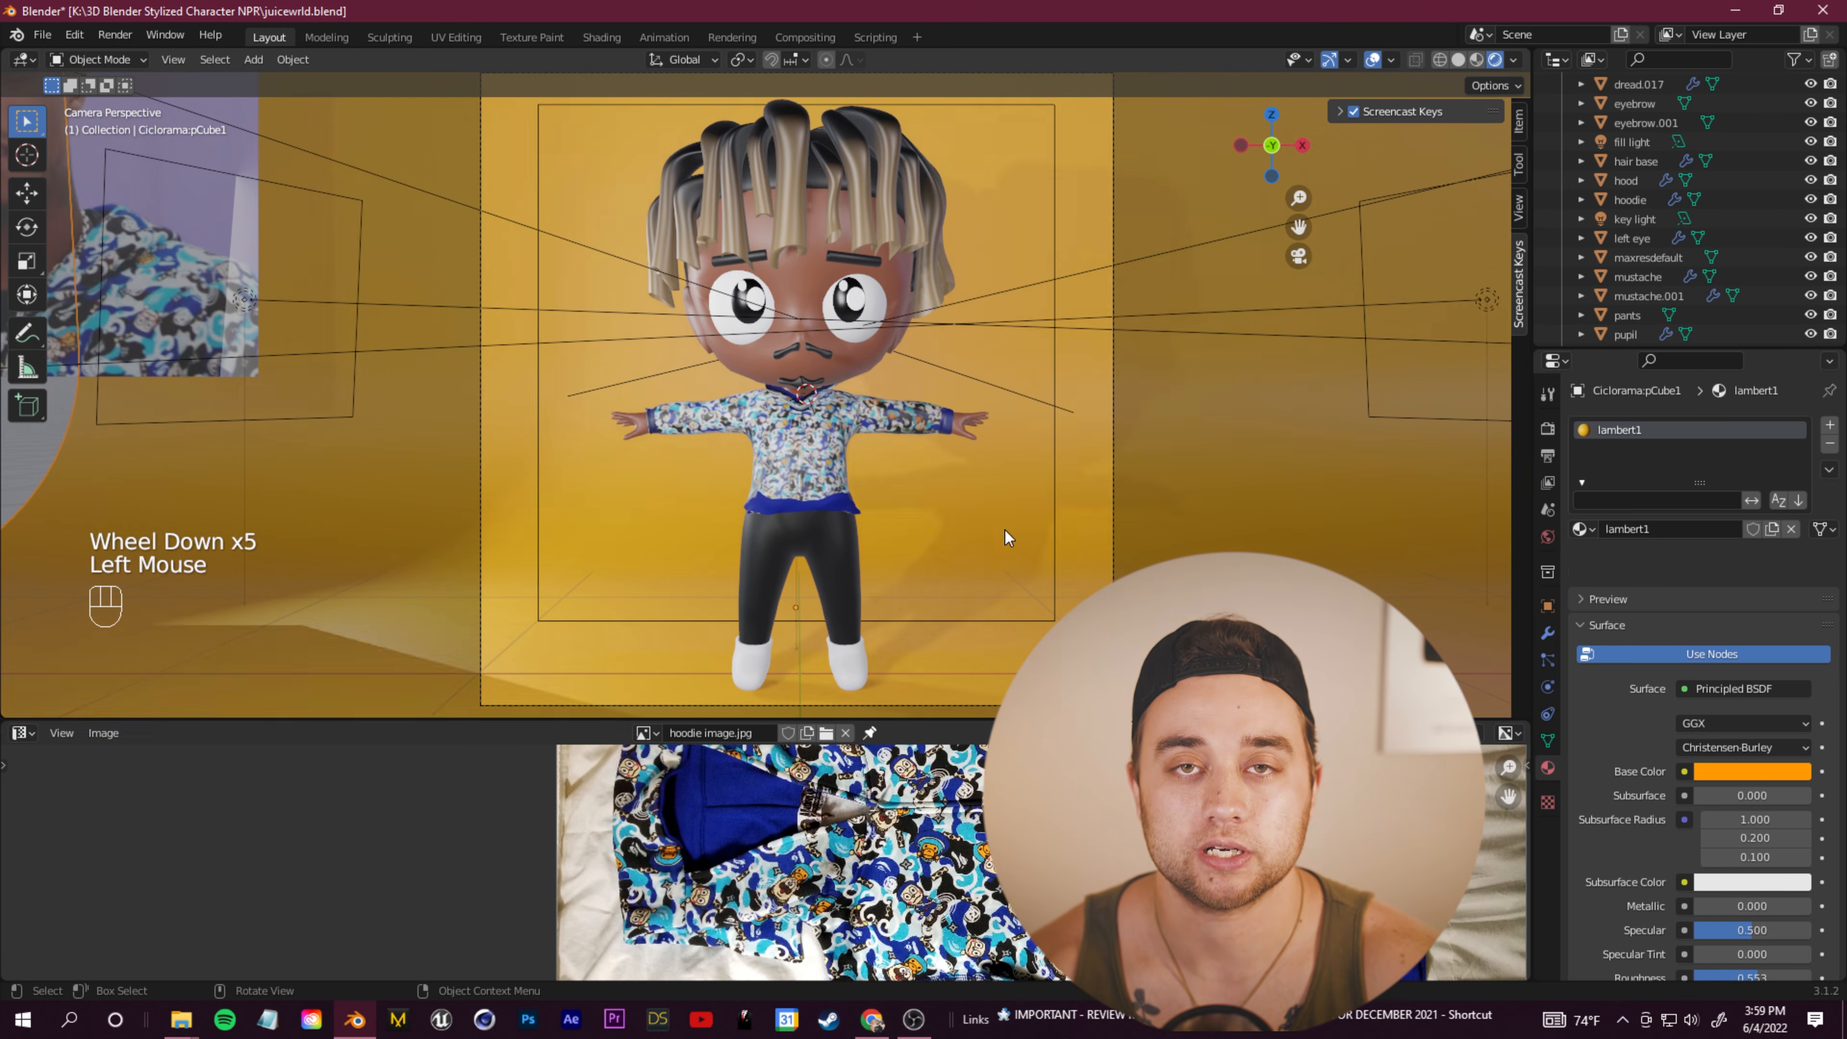
scroll(913, 581, "up", 3)
scroll(909, 575, "down", 2)
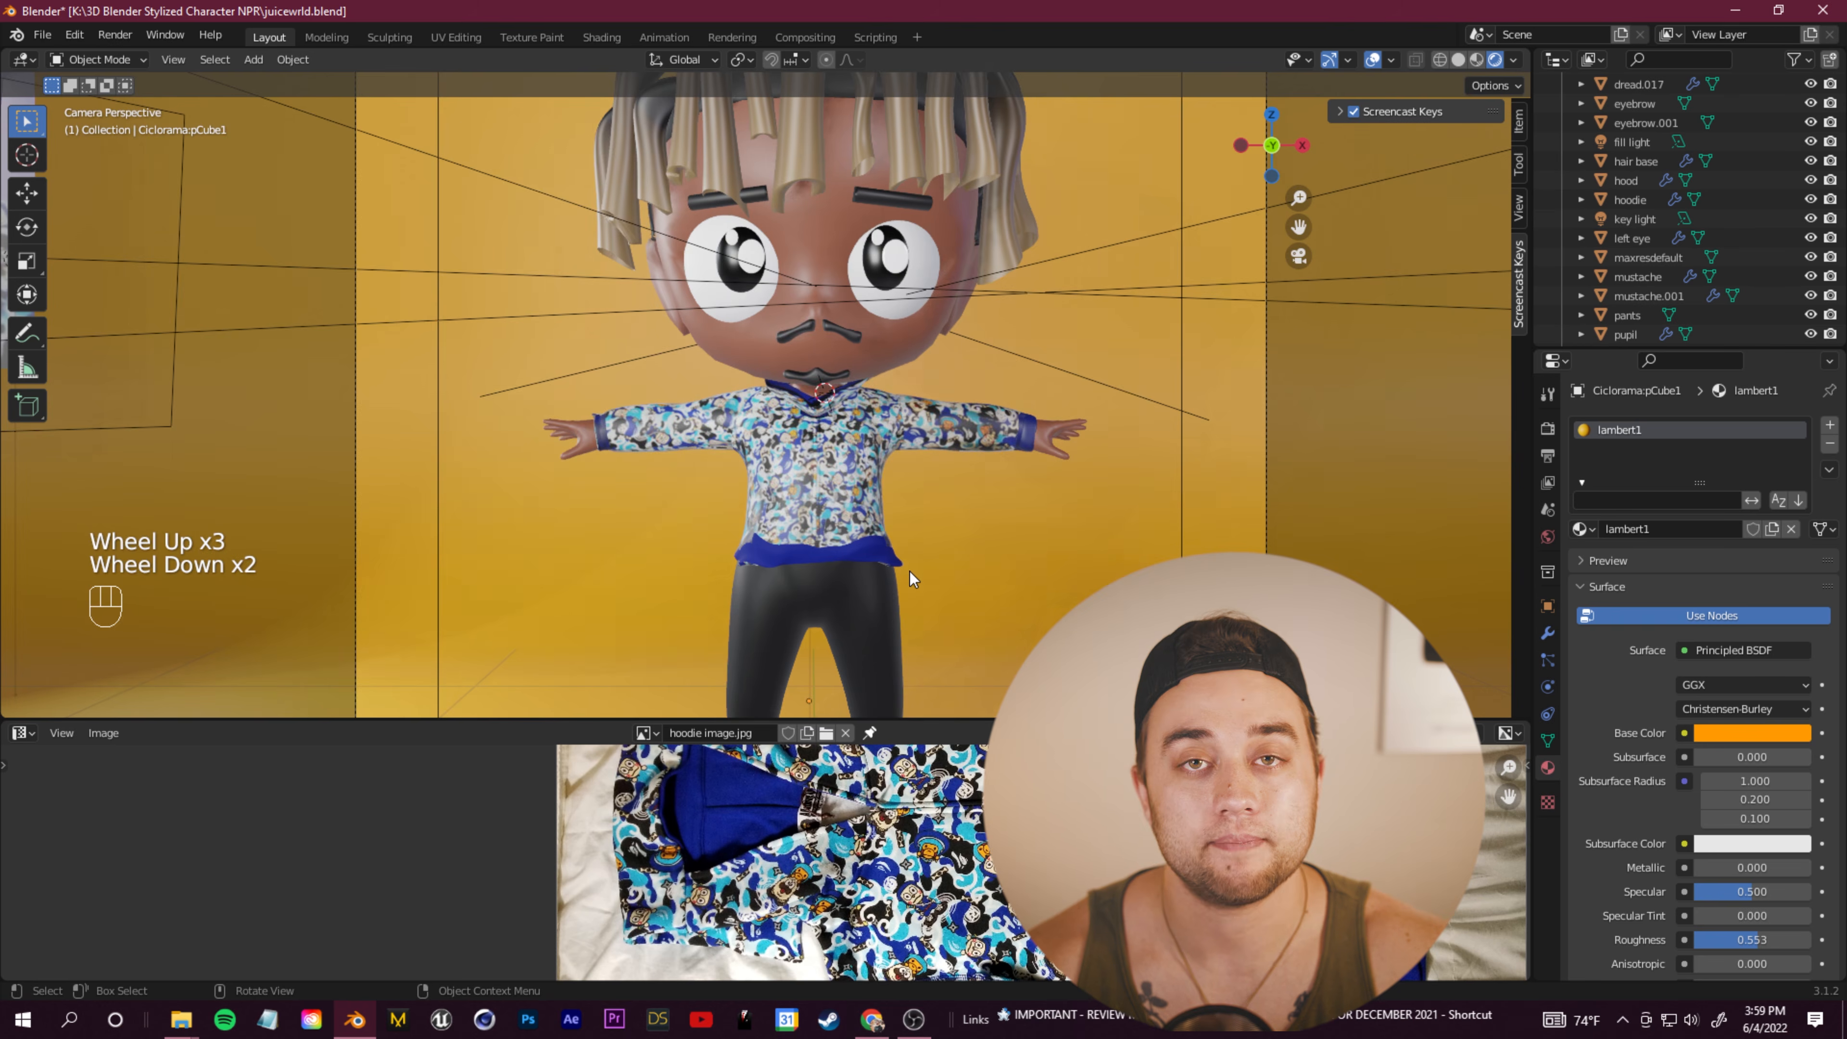
scroll(910, 576, "down", 1)
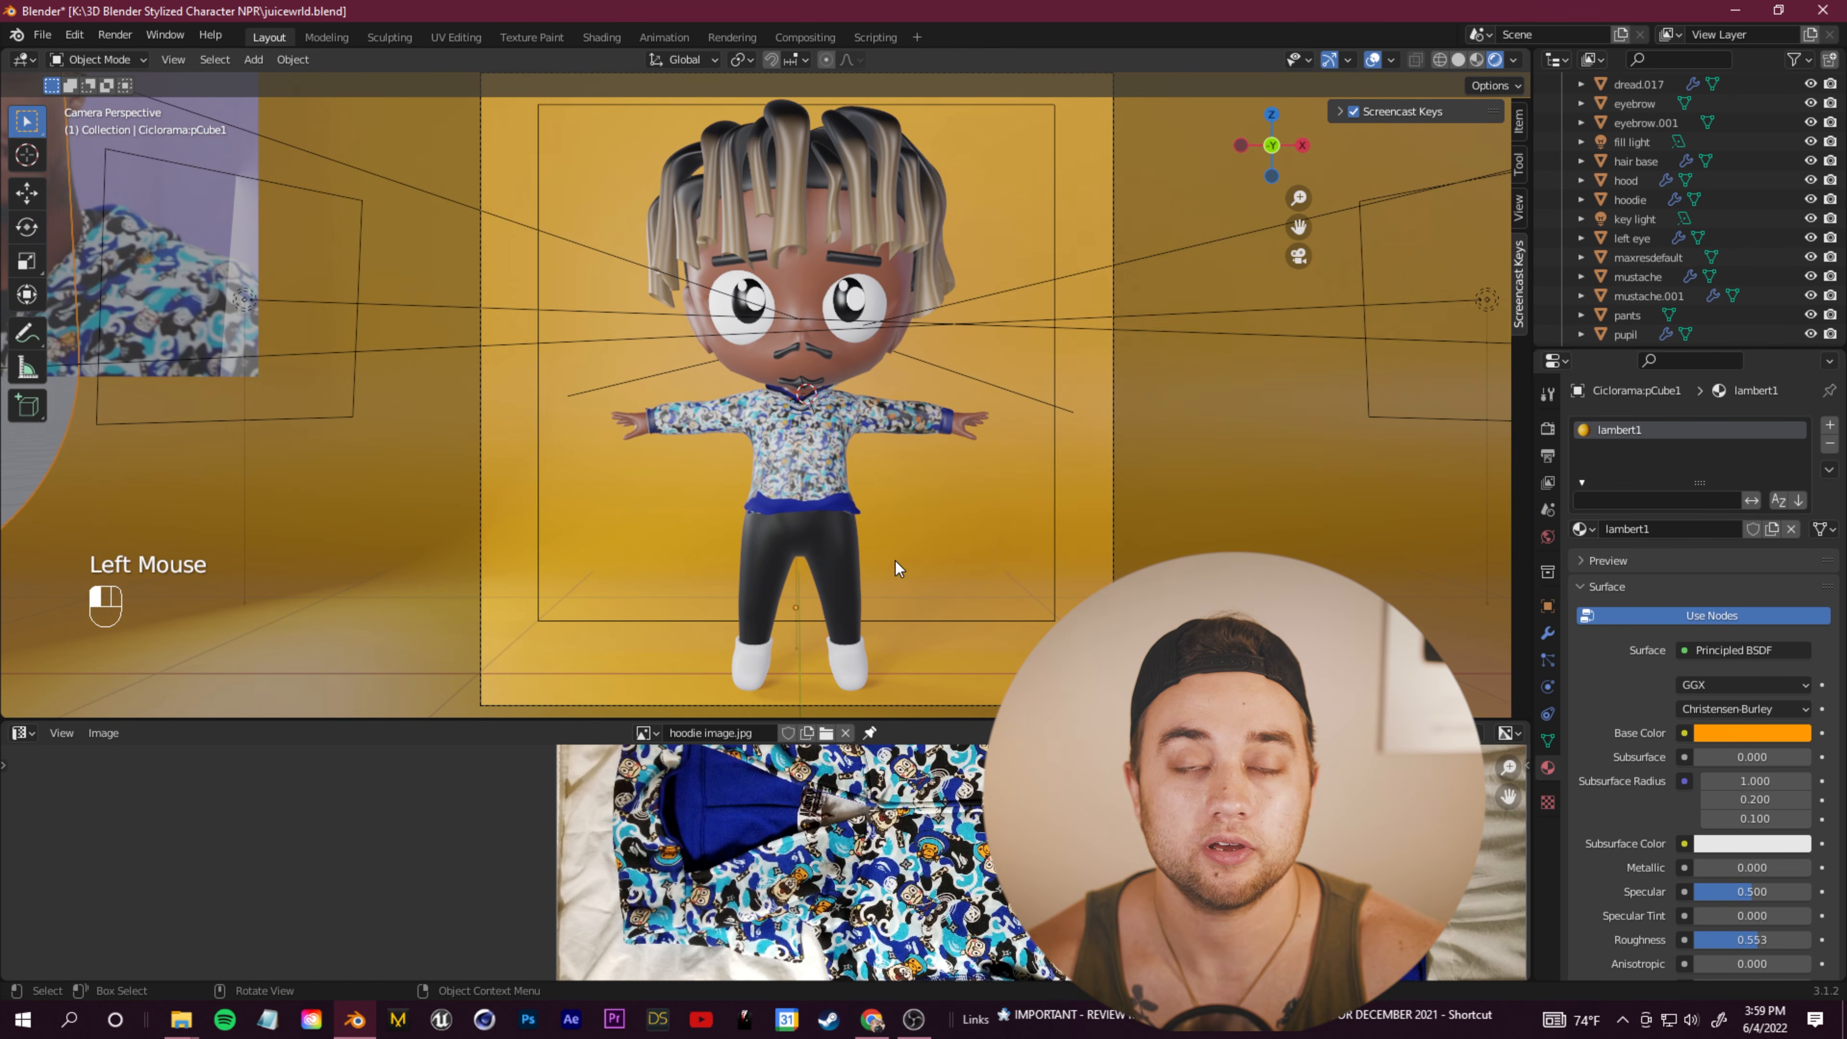
left_click(896, 561)
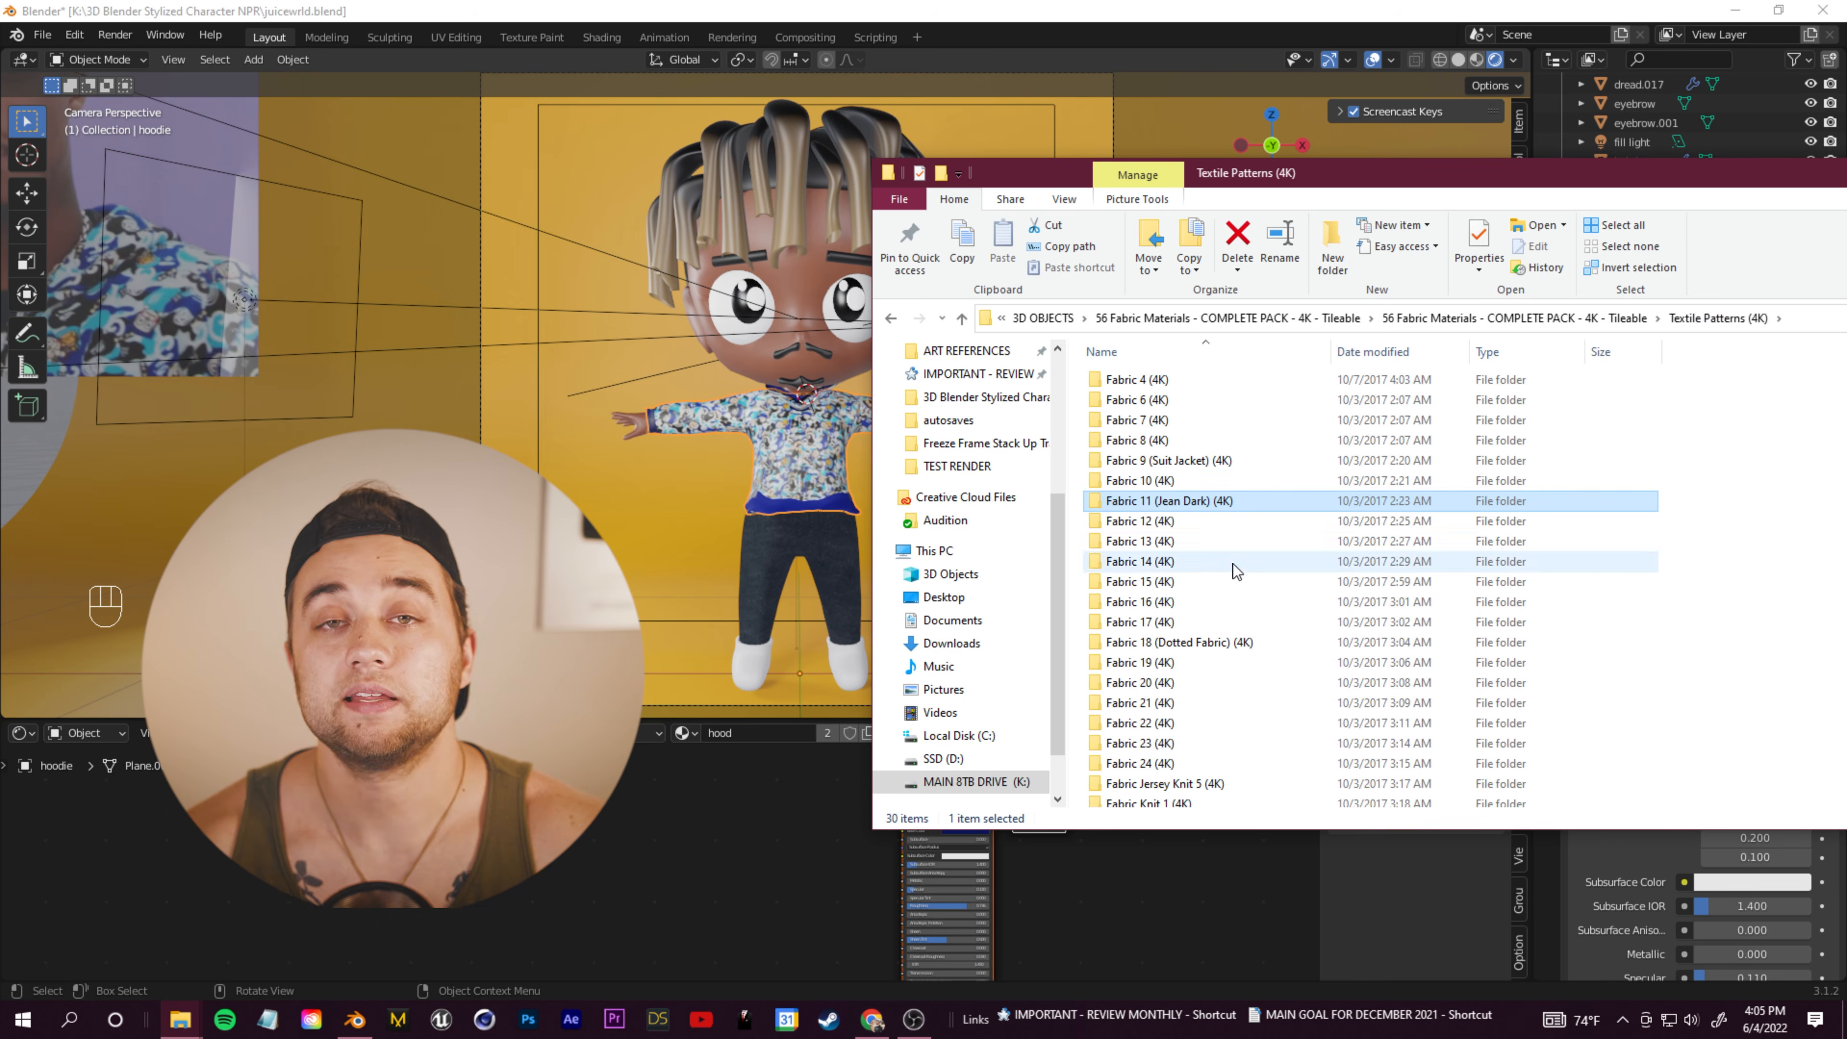
Step: Open the Fabric Knit 1 (4K) texture folder and preview its fabric images
scroll(1216, 637, "down", 3)
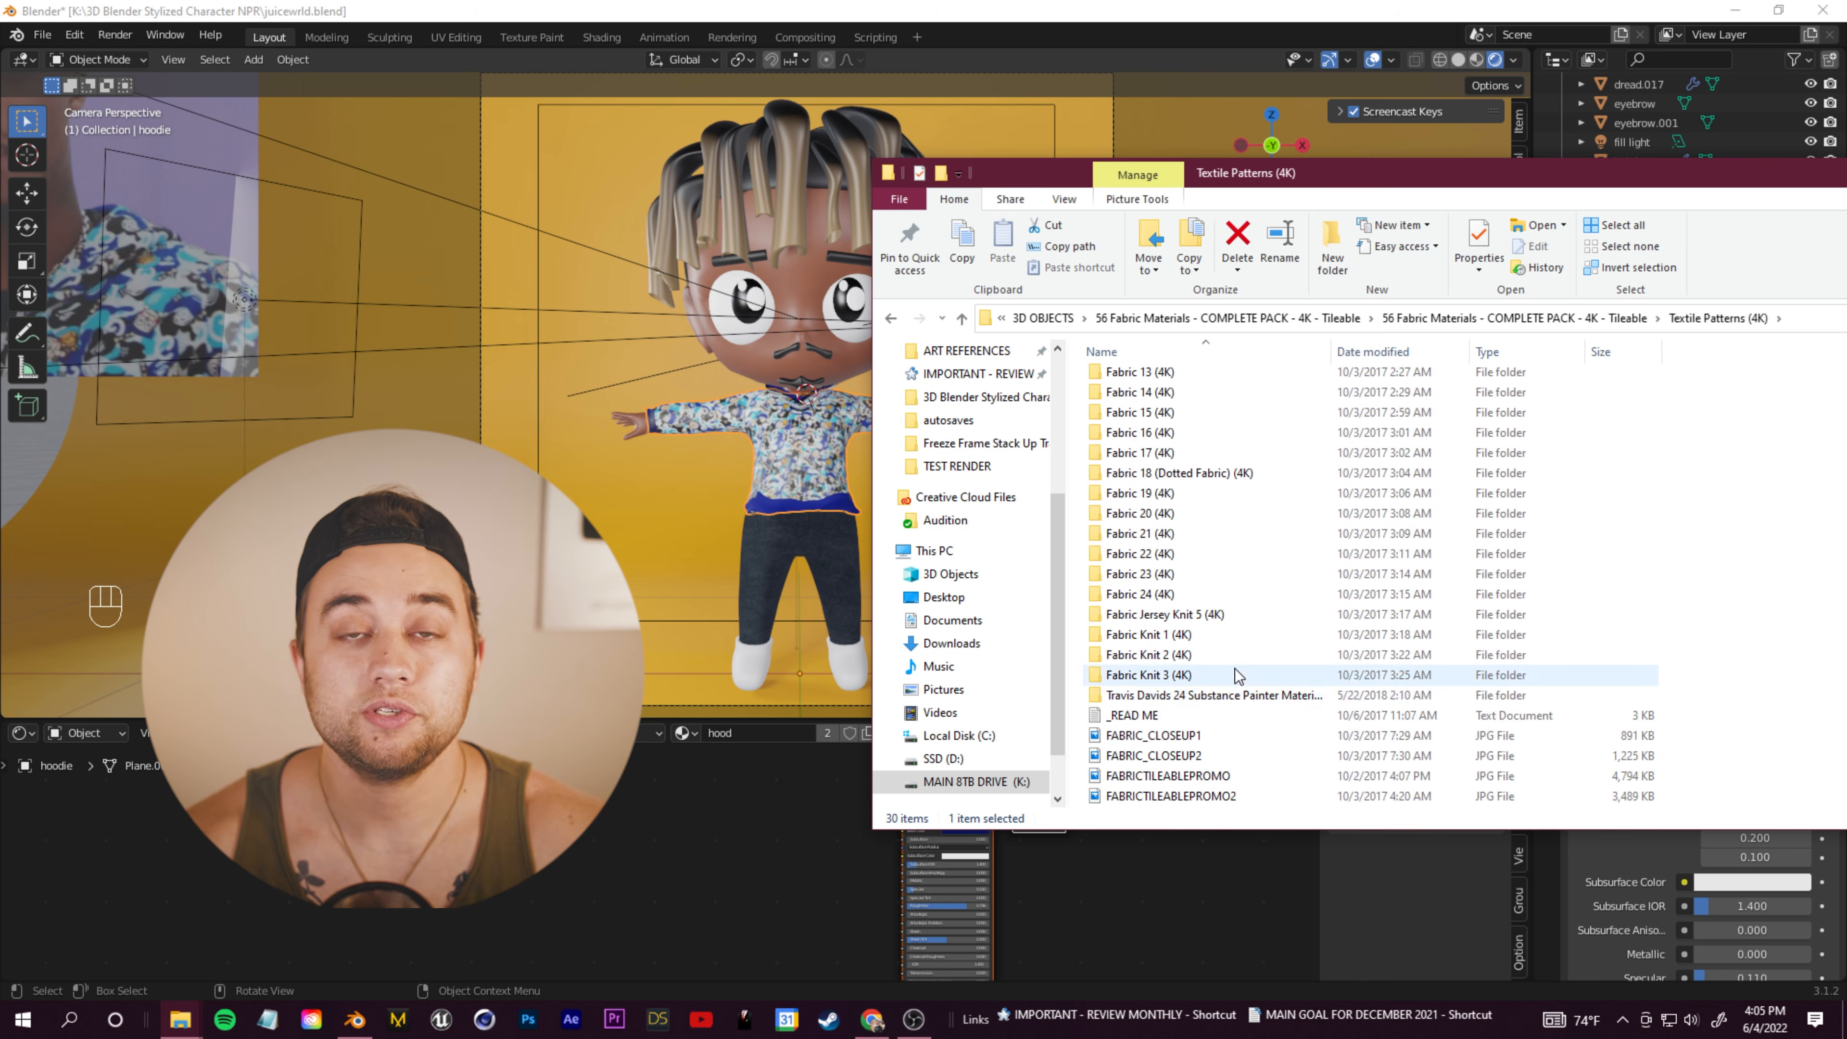
double_click(1216, 634)
double_click(1484, 445)
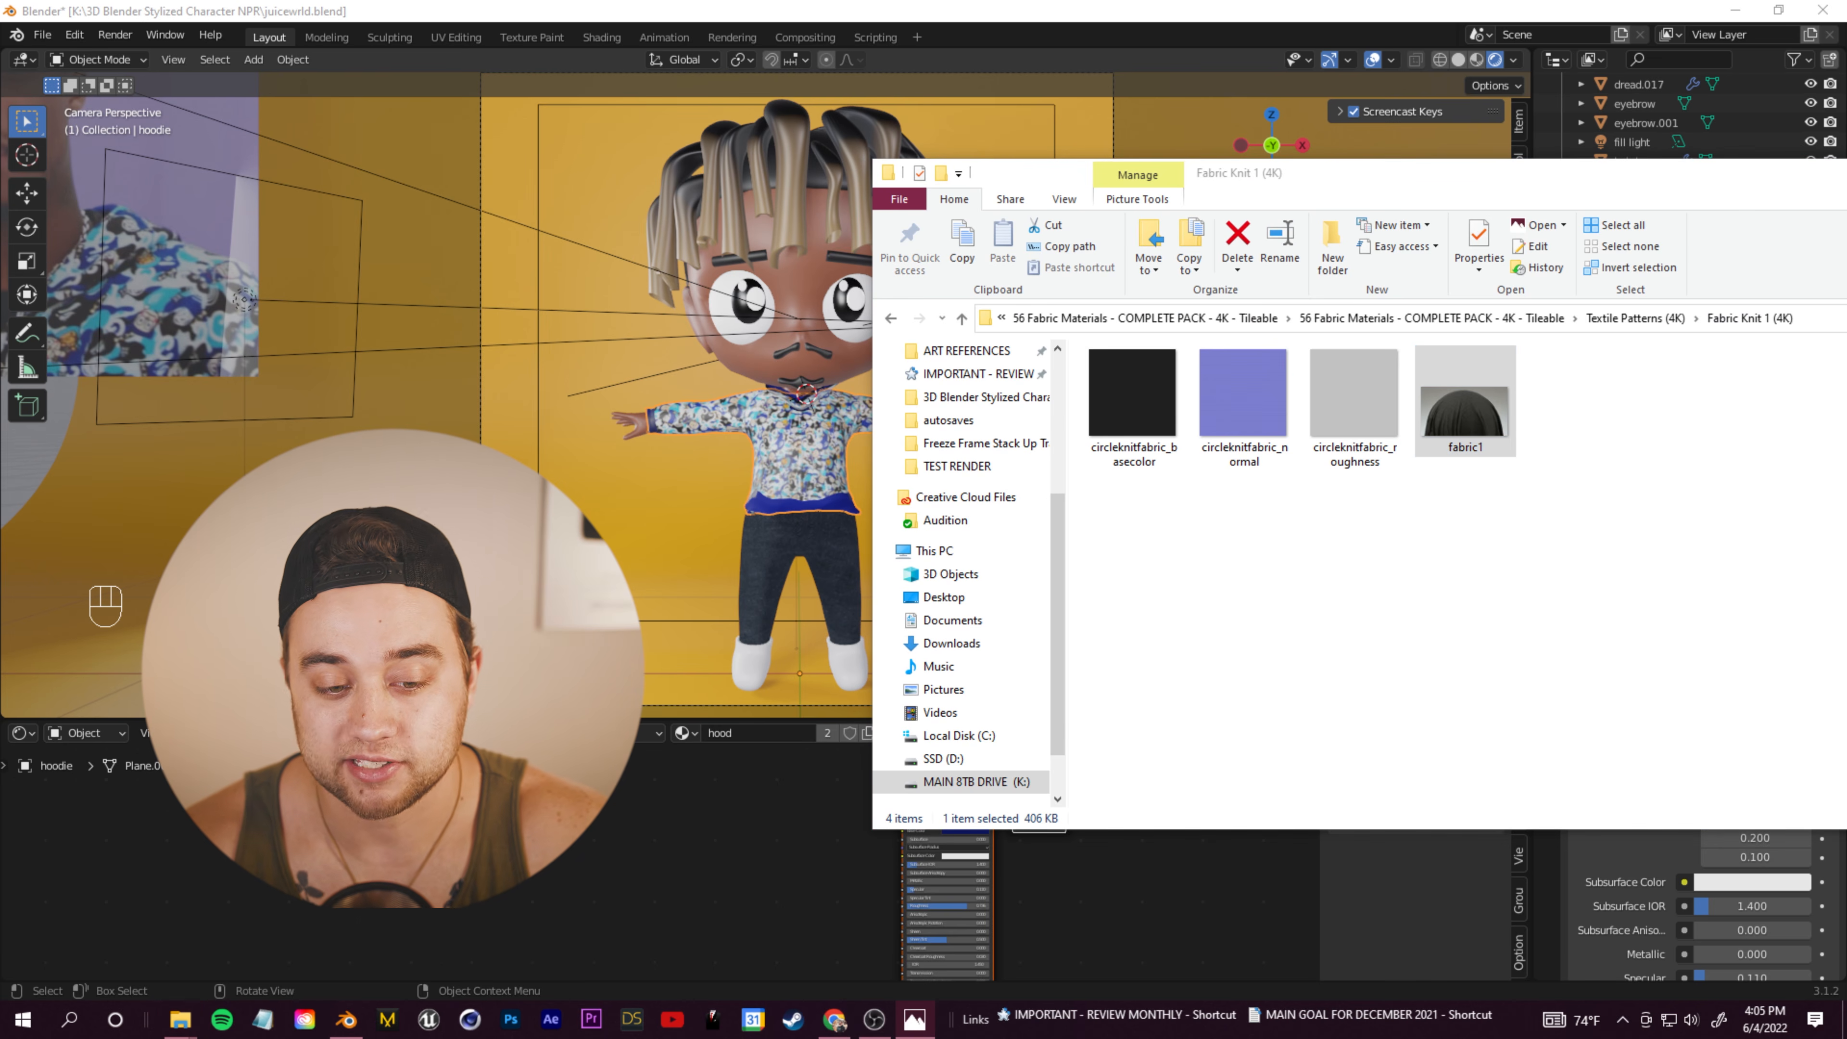
scroll(1117, 645, "up", 1)
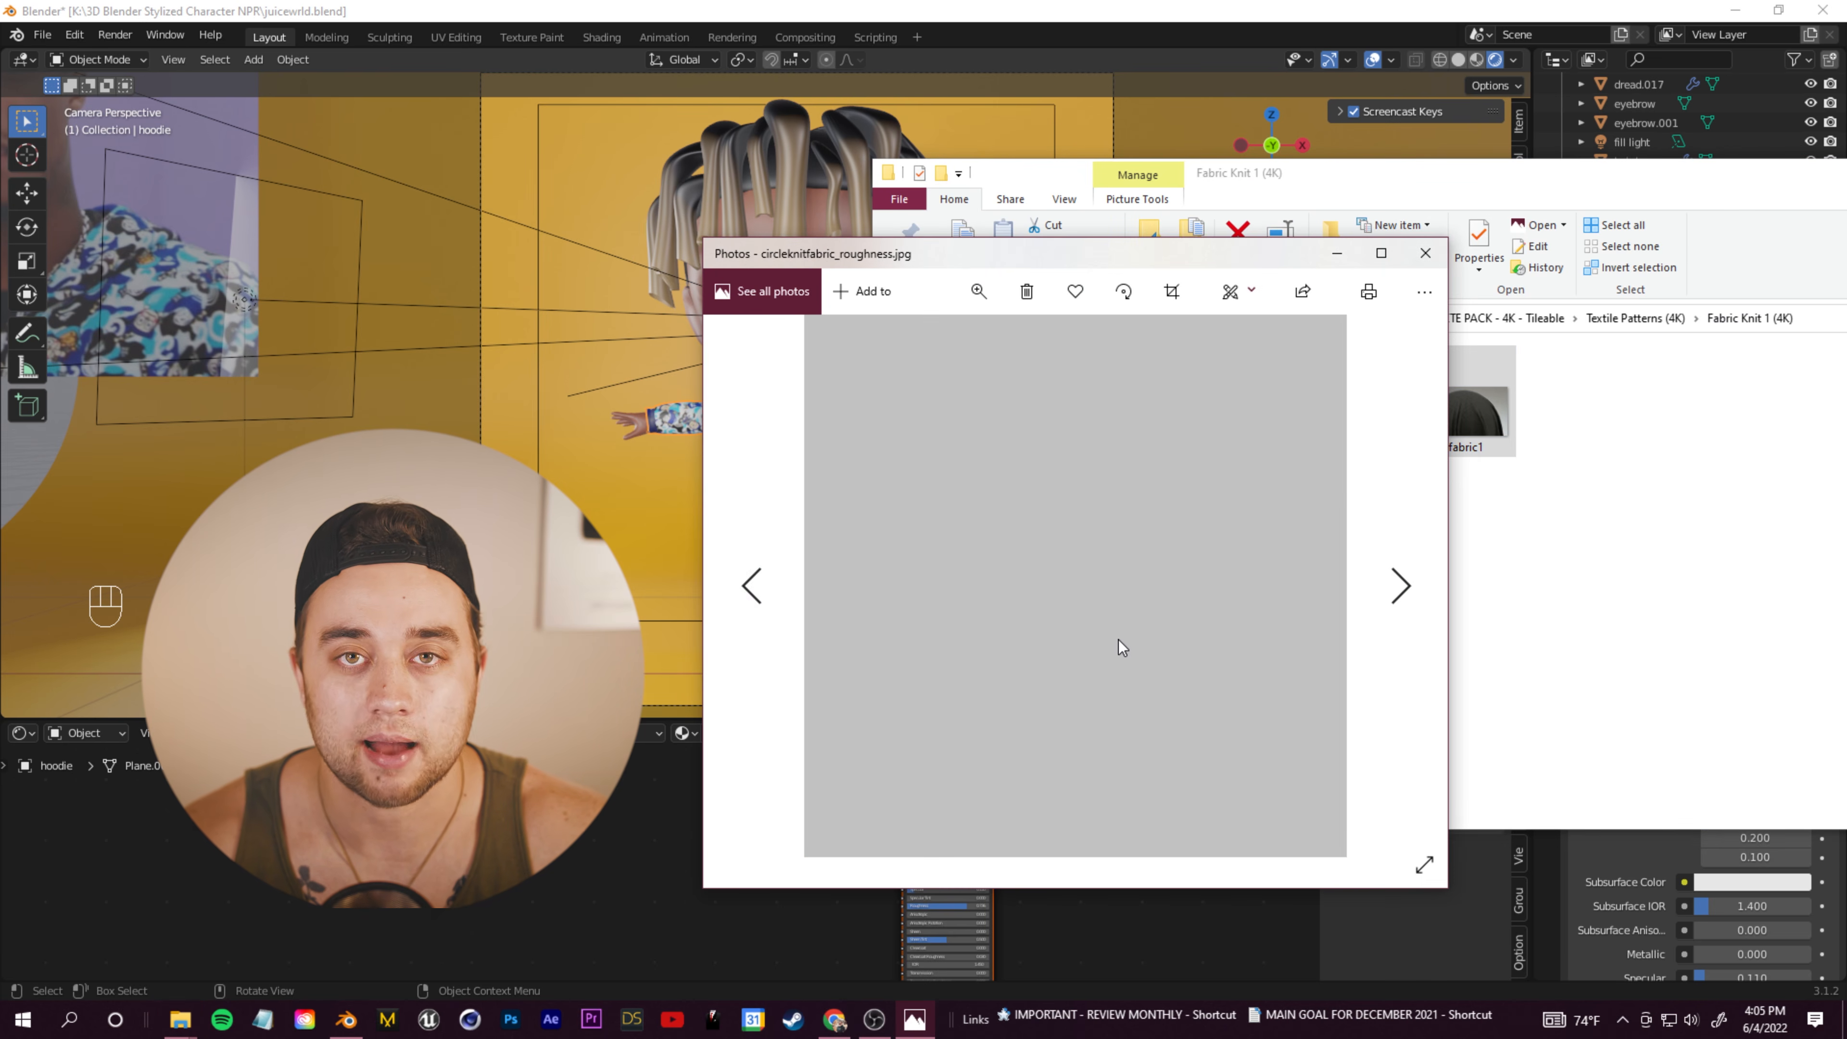
scroll(1155, 611, "down", 1)
left_click(1425, 254)
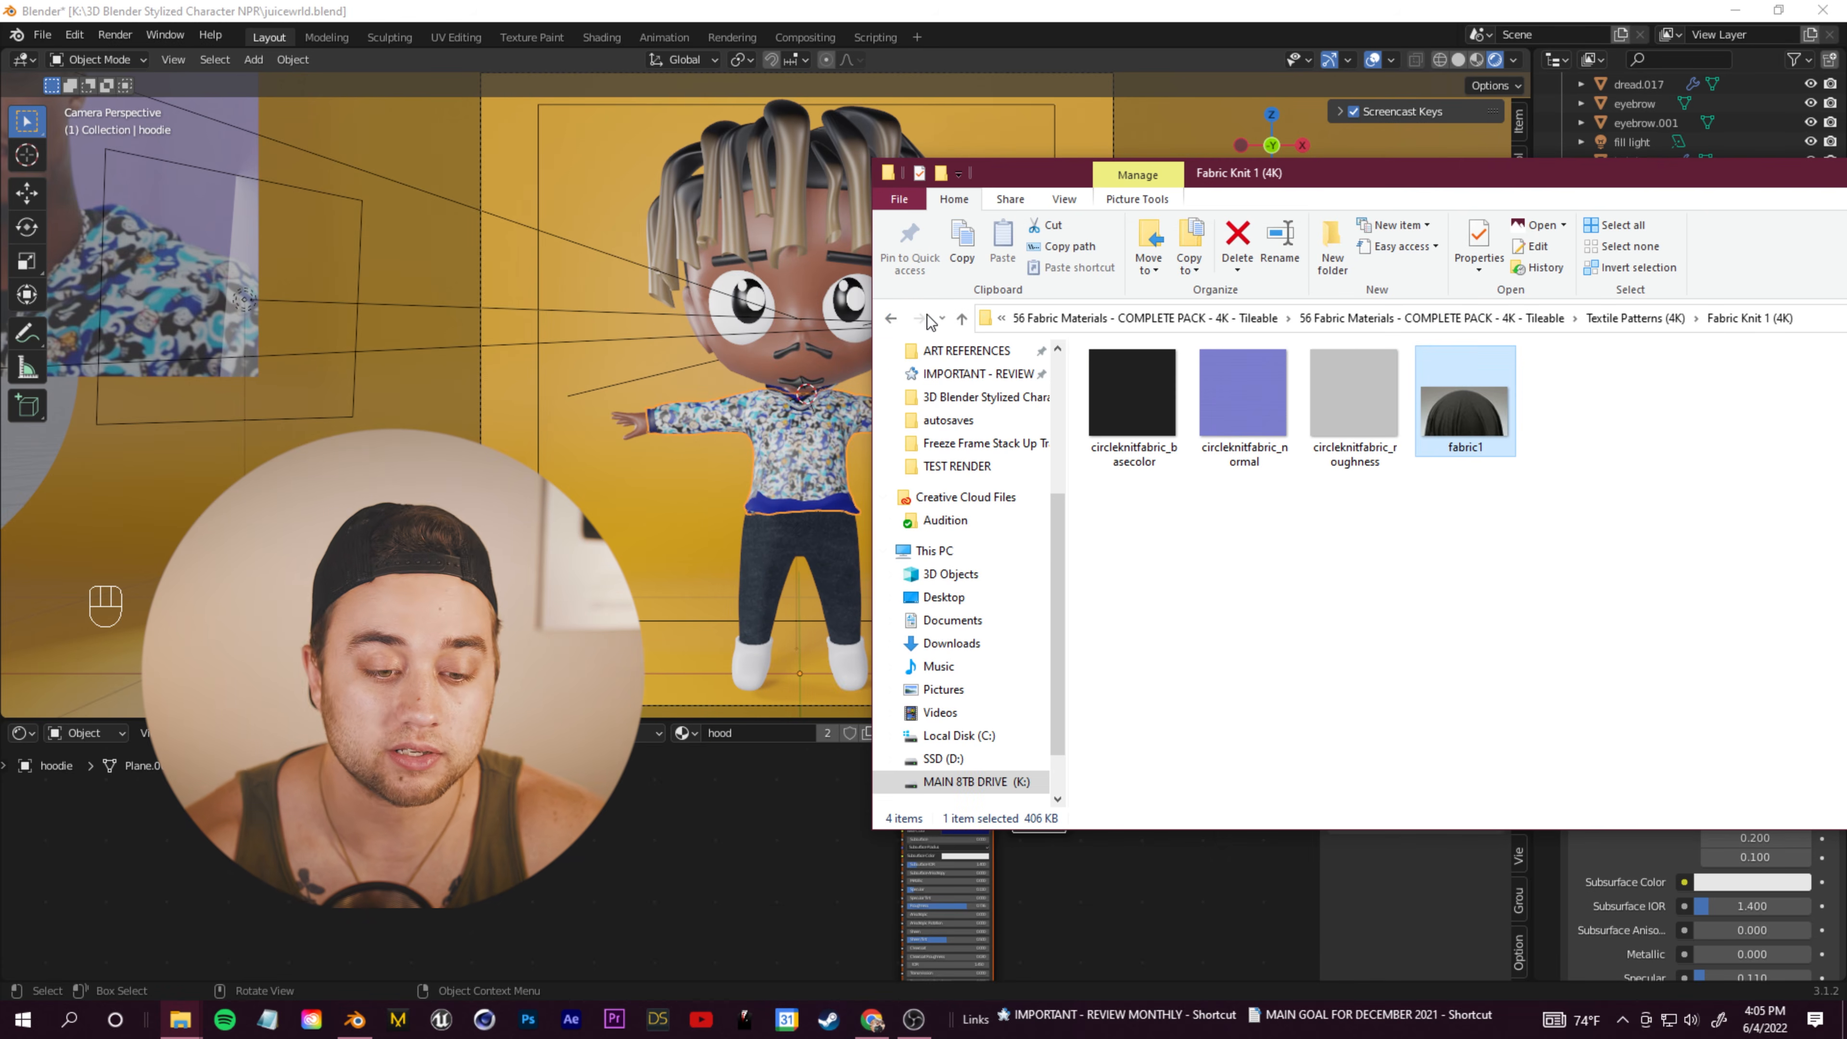
Step: Browse the Fabric 6, Fabric 7 and Fabric 4 texture folders and preview the fabric4 image
left_click(891, 318)
double_click(1228, 478)
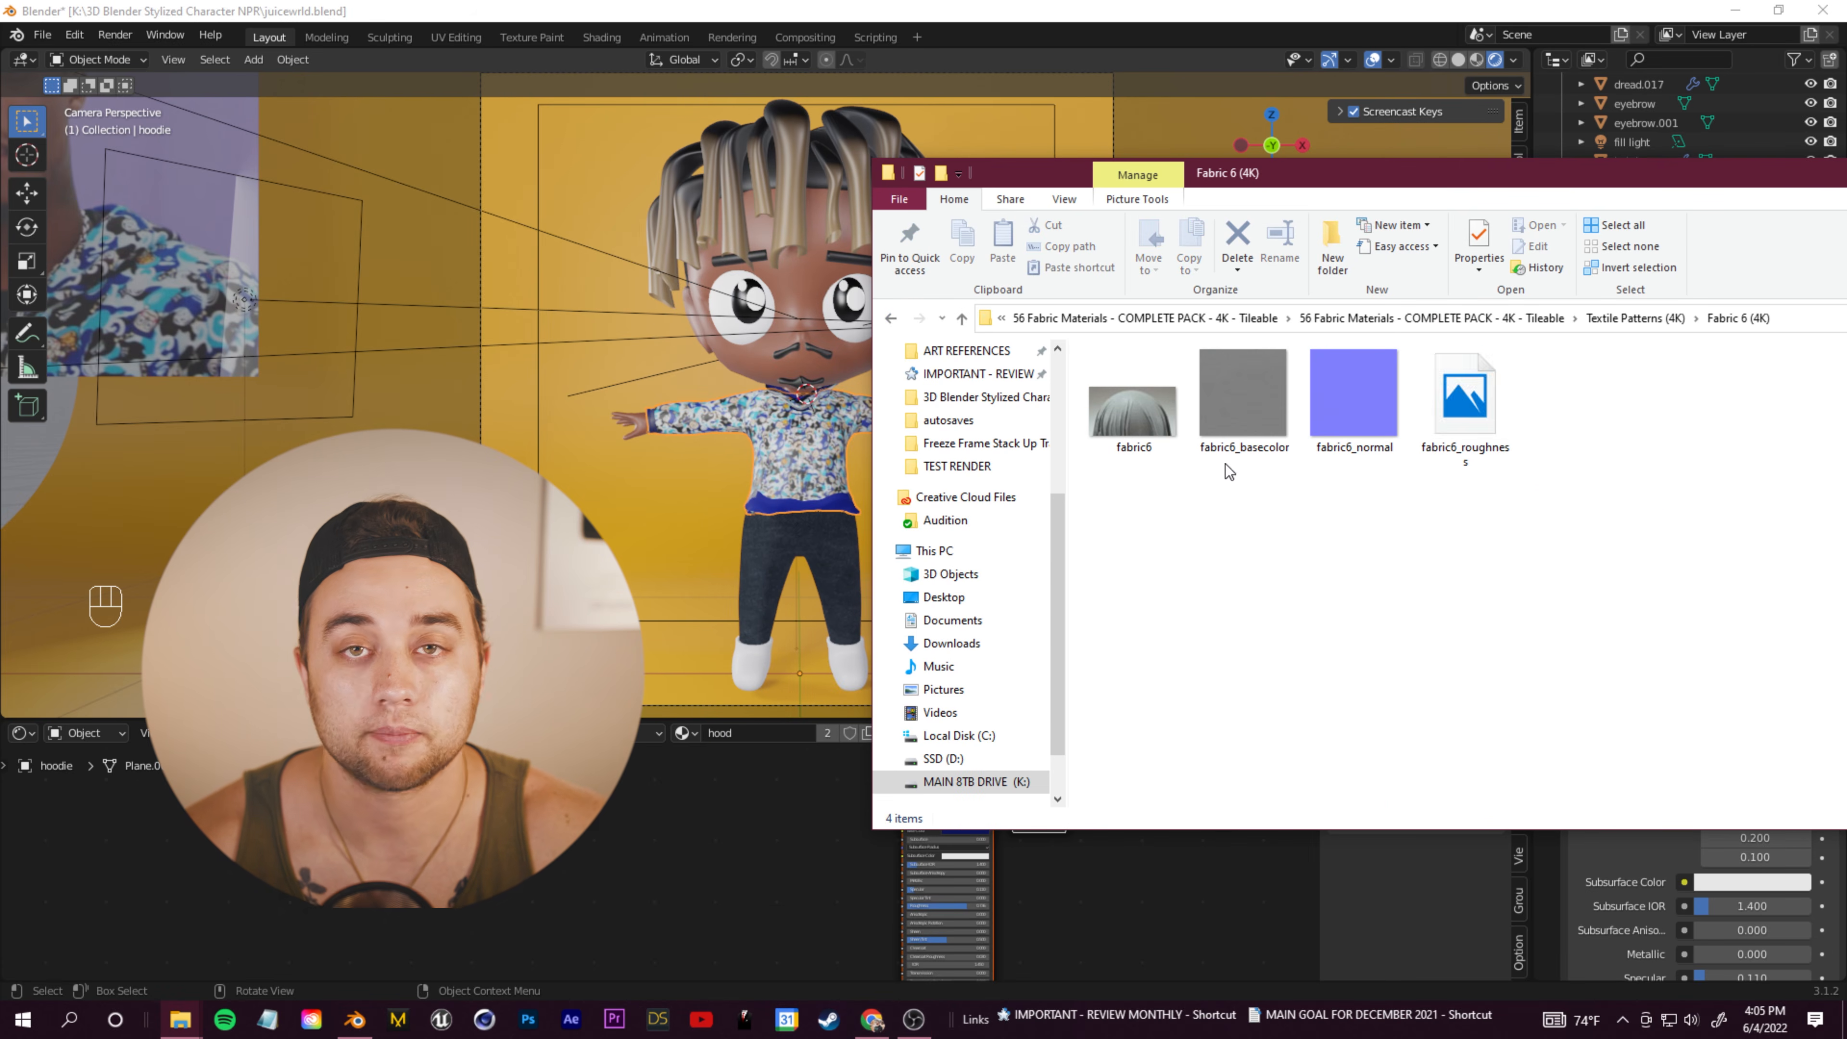
left_click(891, 318)
double_click(1111, 430)
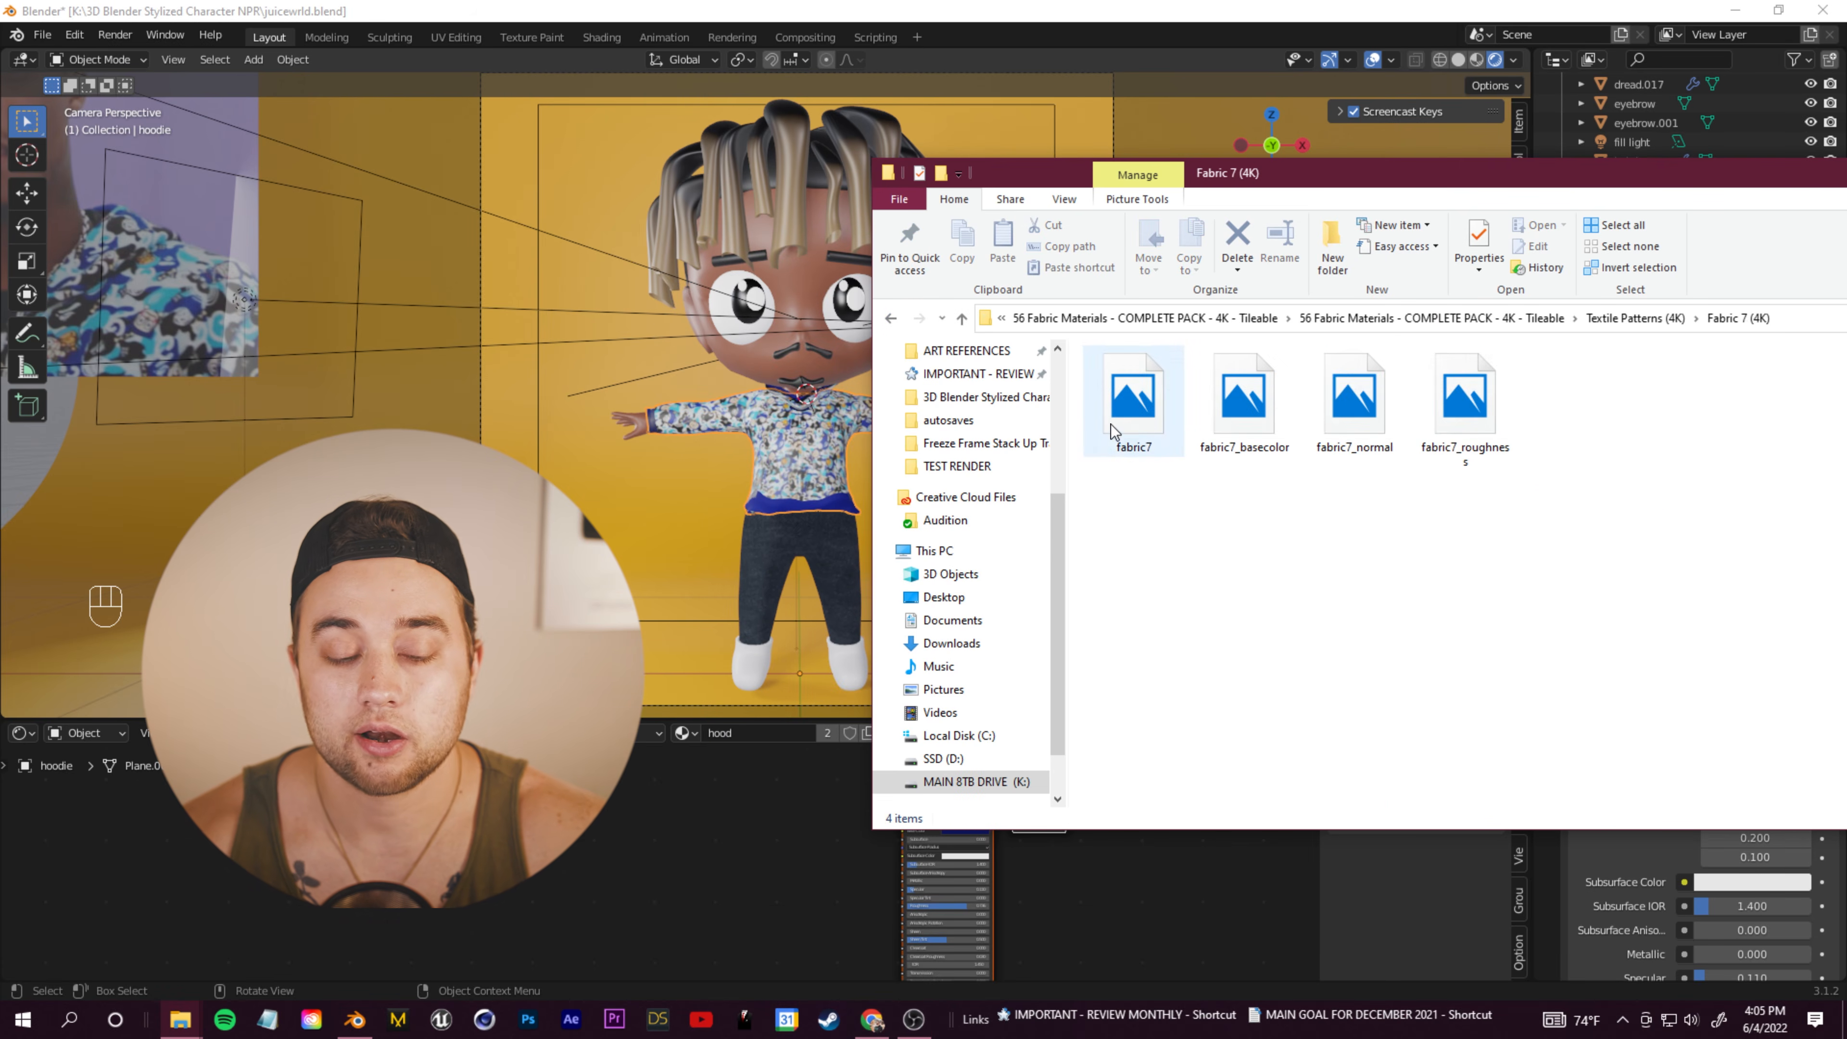
left_click(891, 318)
double_click(1220, 389)
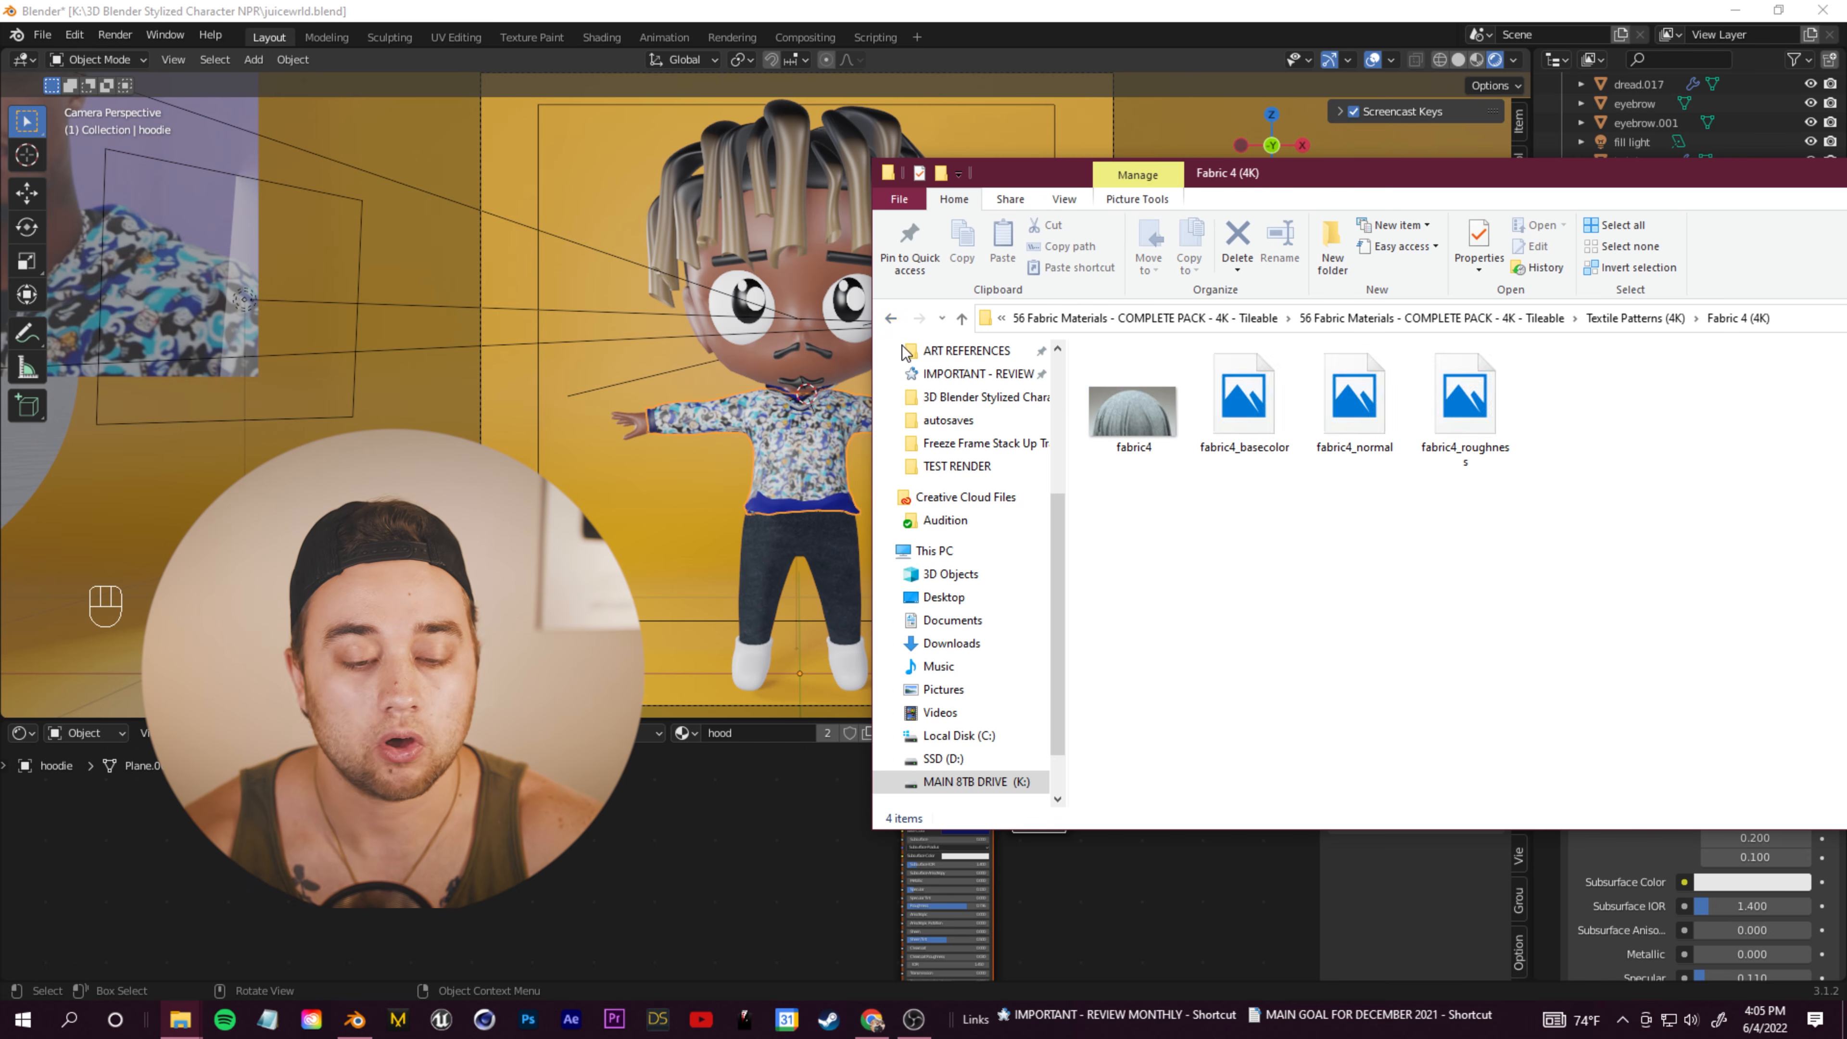
double_click(1165, 433)
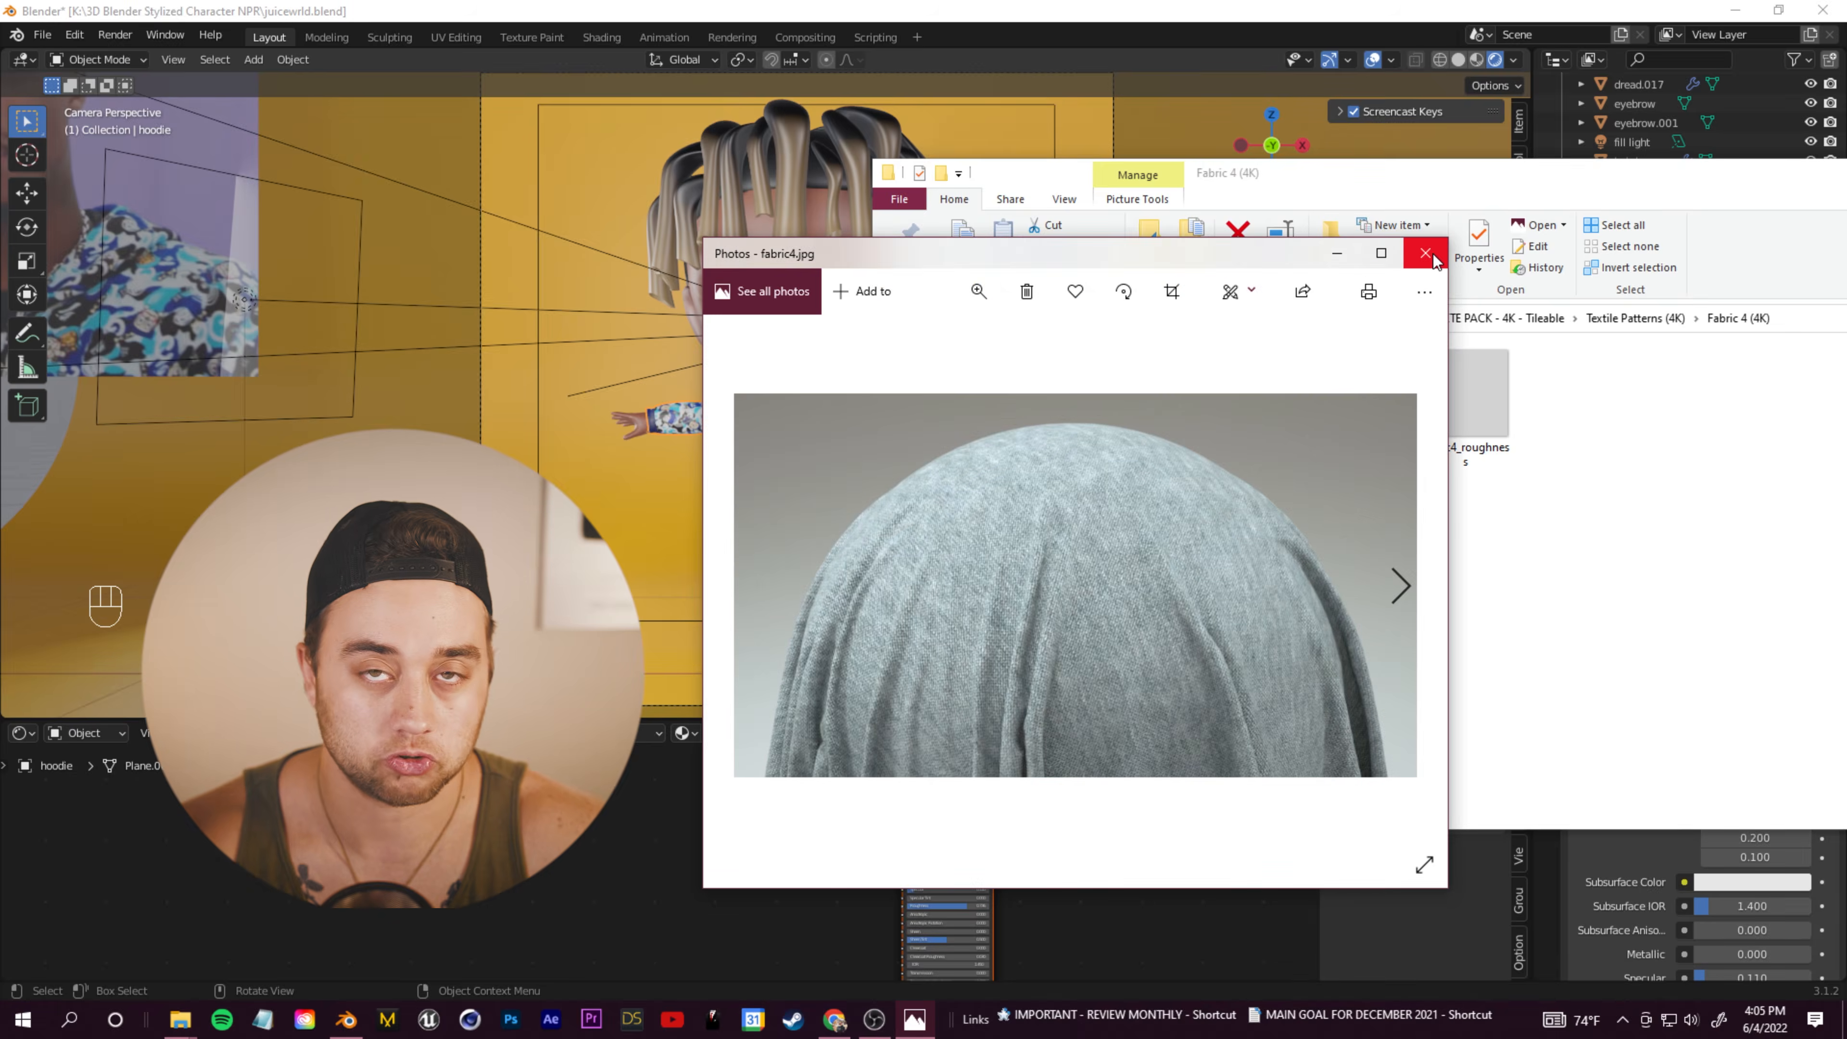
left_click(1423, 256)
Step: Add fabric4_normal.jpg to the hood material as an image texture and connect its Color output to the shader's normal input
left_click_drag(1034, 371, 995, 426)
left_click_drag(668, 883, 835, 759)
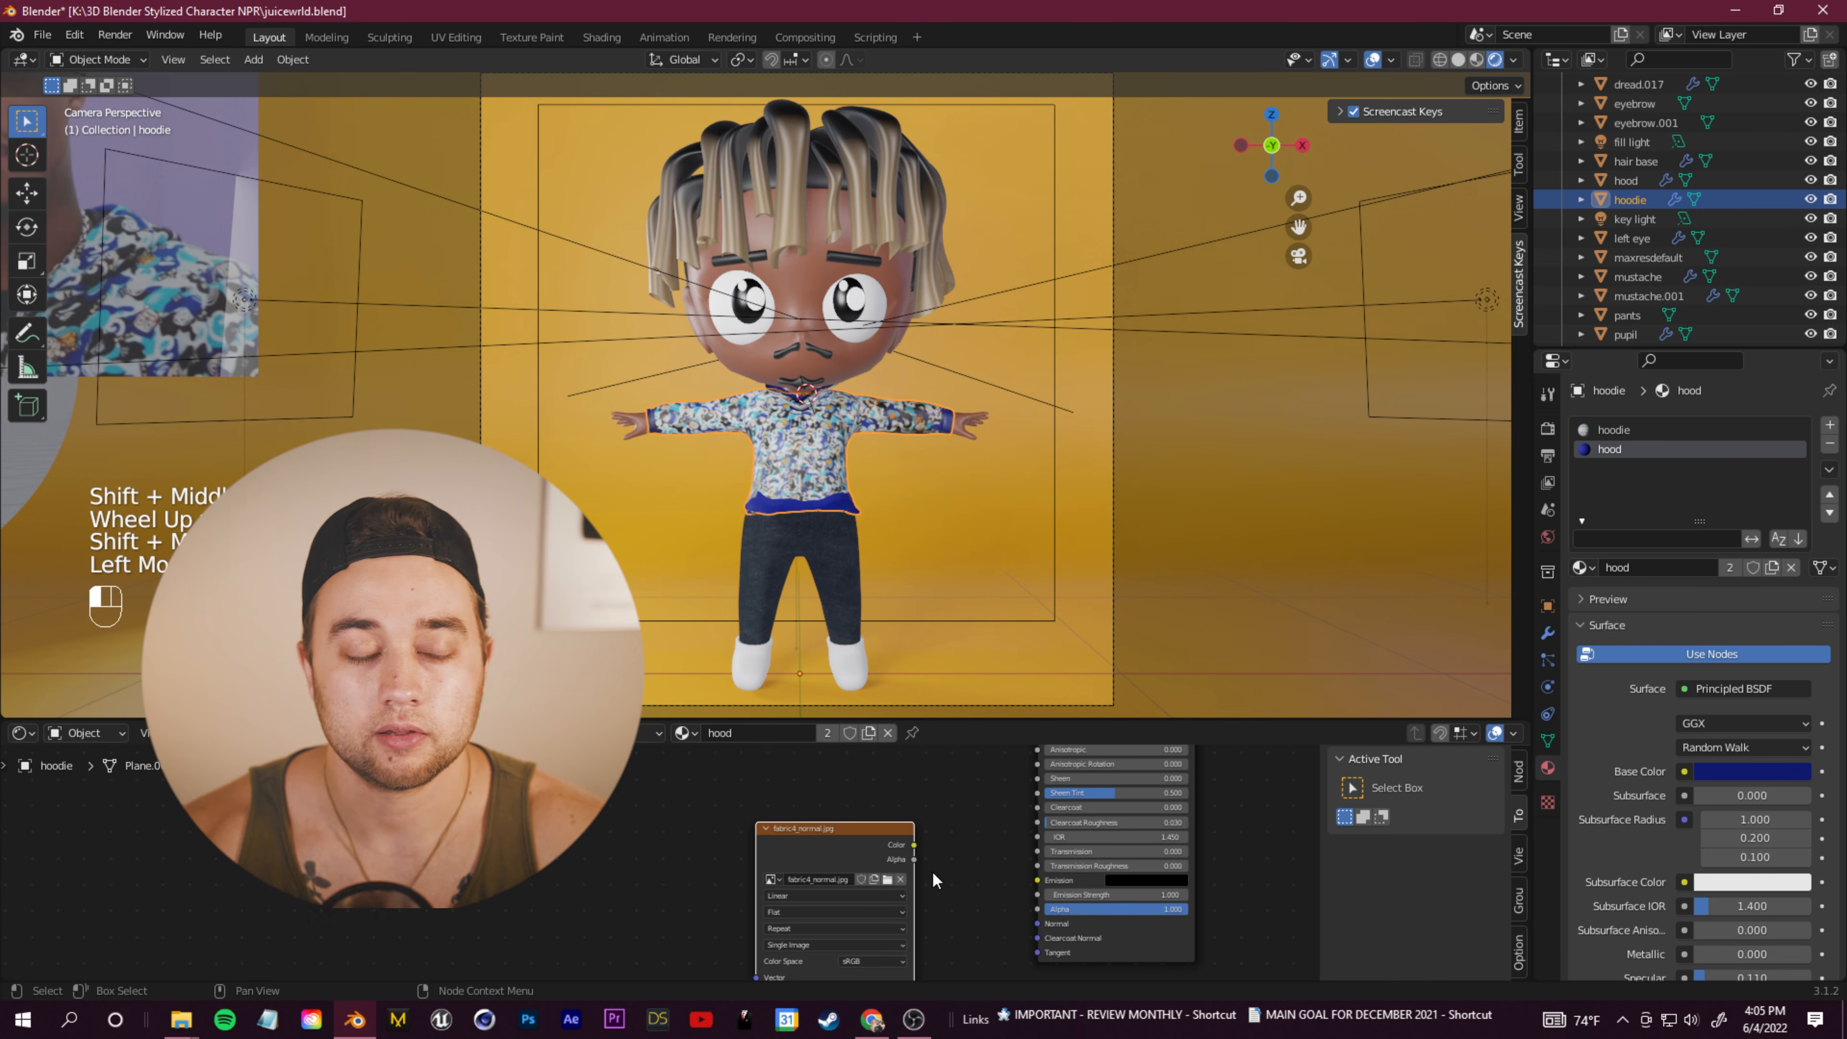
left_click_drag(914, 845, 1041, 935)
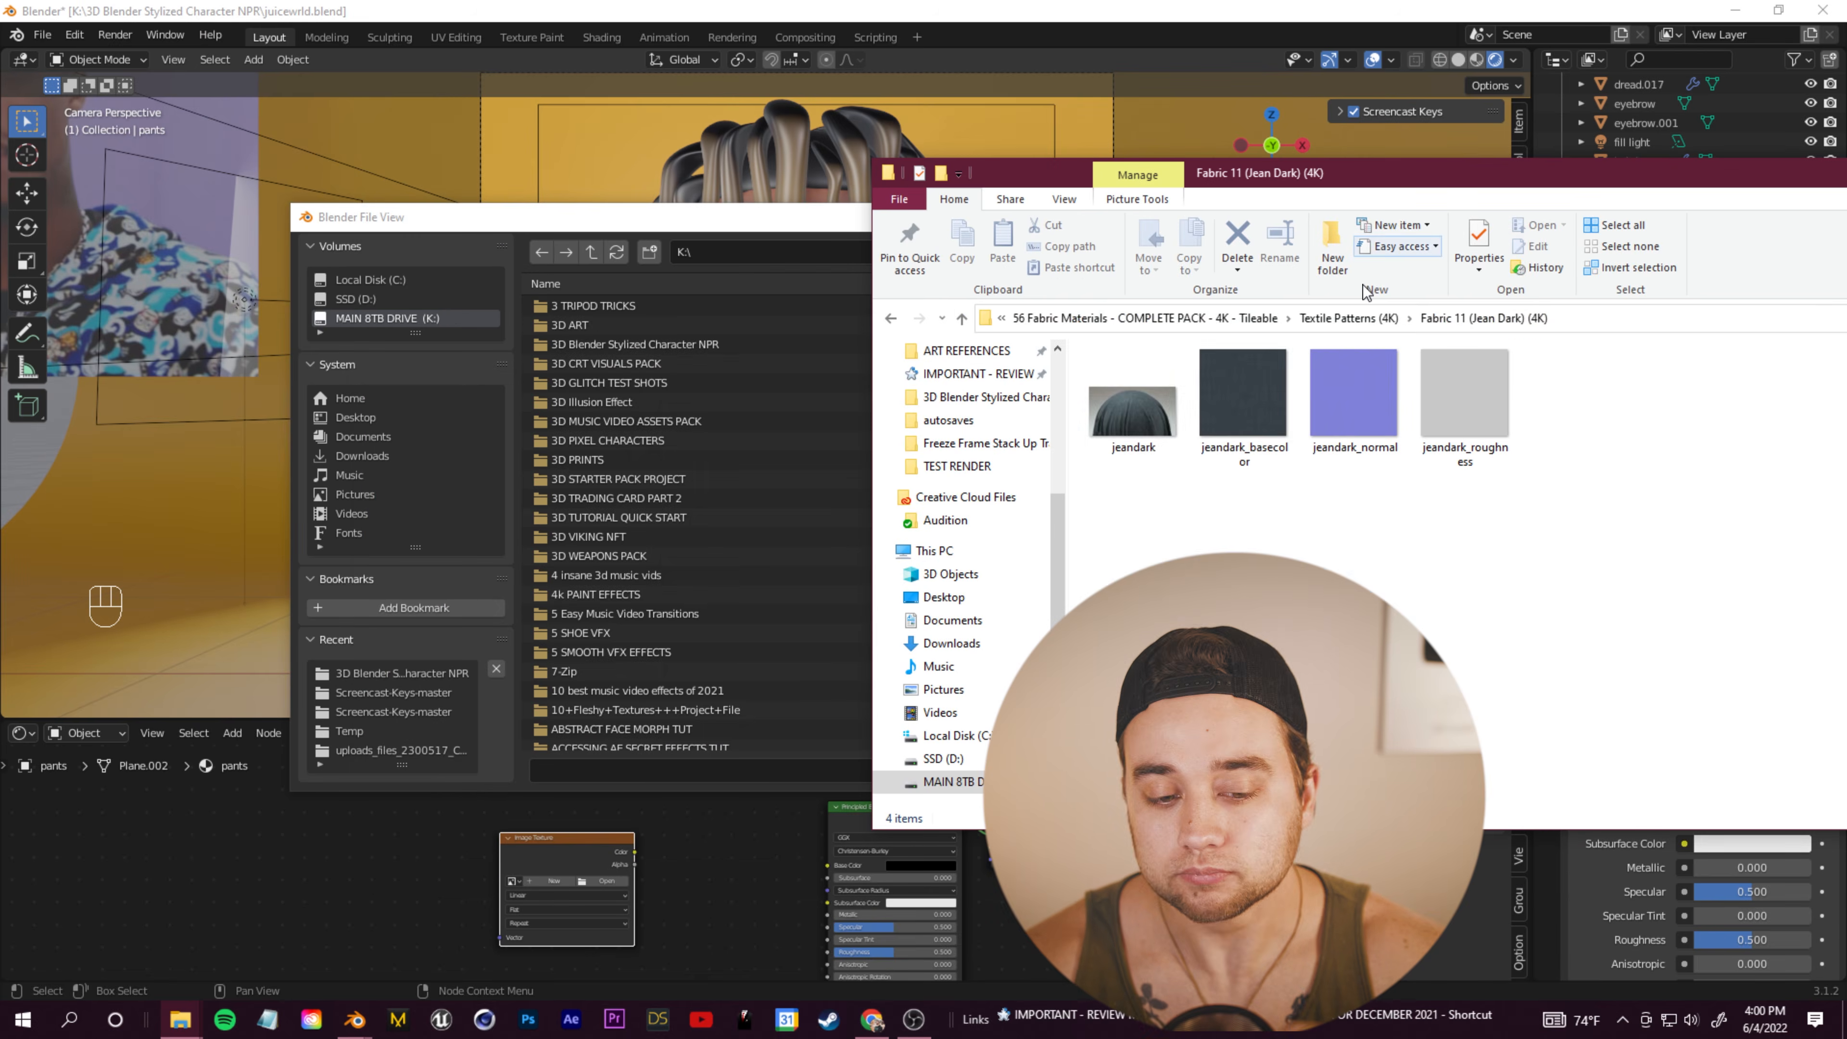
Step: Load jeandark_basecolor.jpg from the Fabric 11 (Jean Dark) (4K) folder into the pants' image texture and connect it to Base Color
left_click(1348, 319)
key("ctrl+c")
left_click(763, 252)
key("ctrl+v")
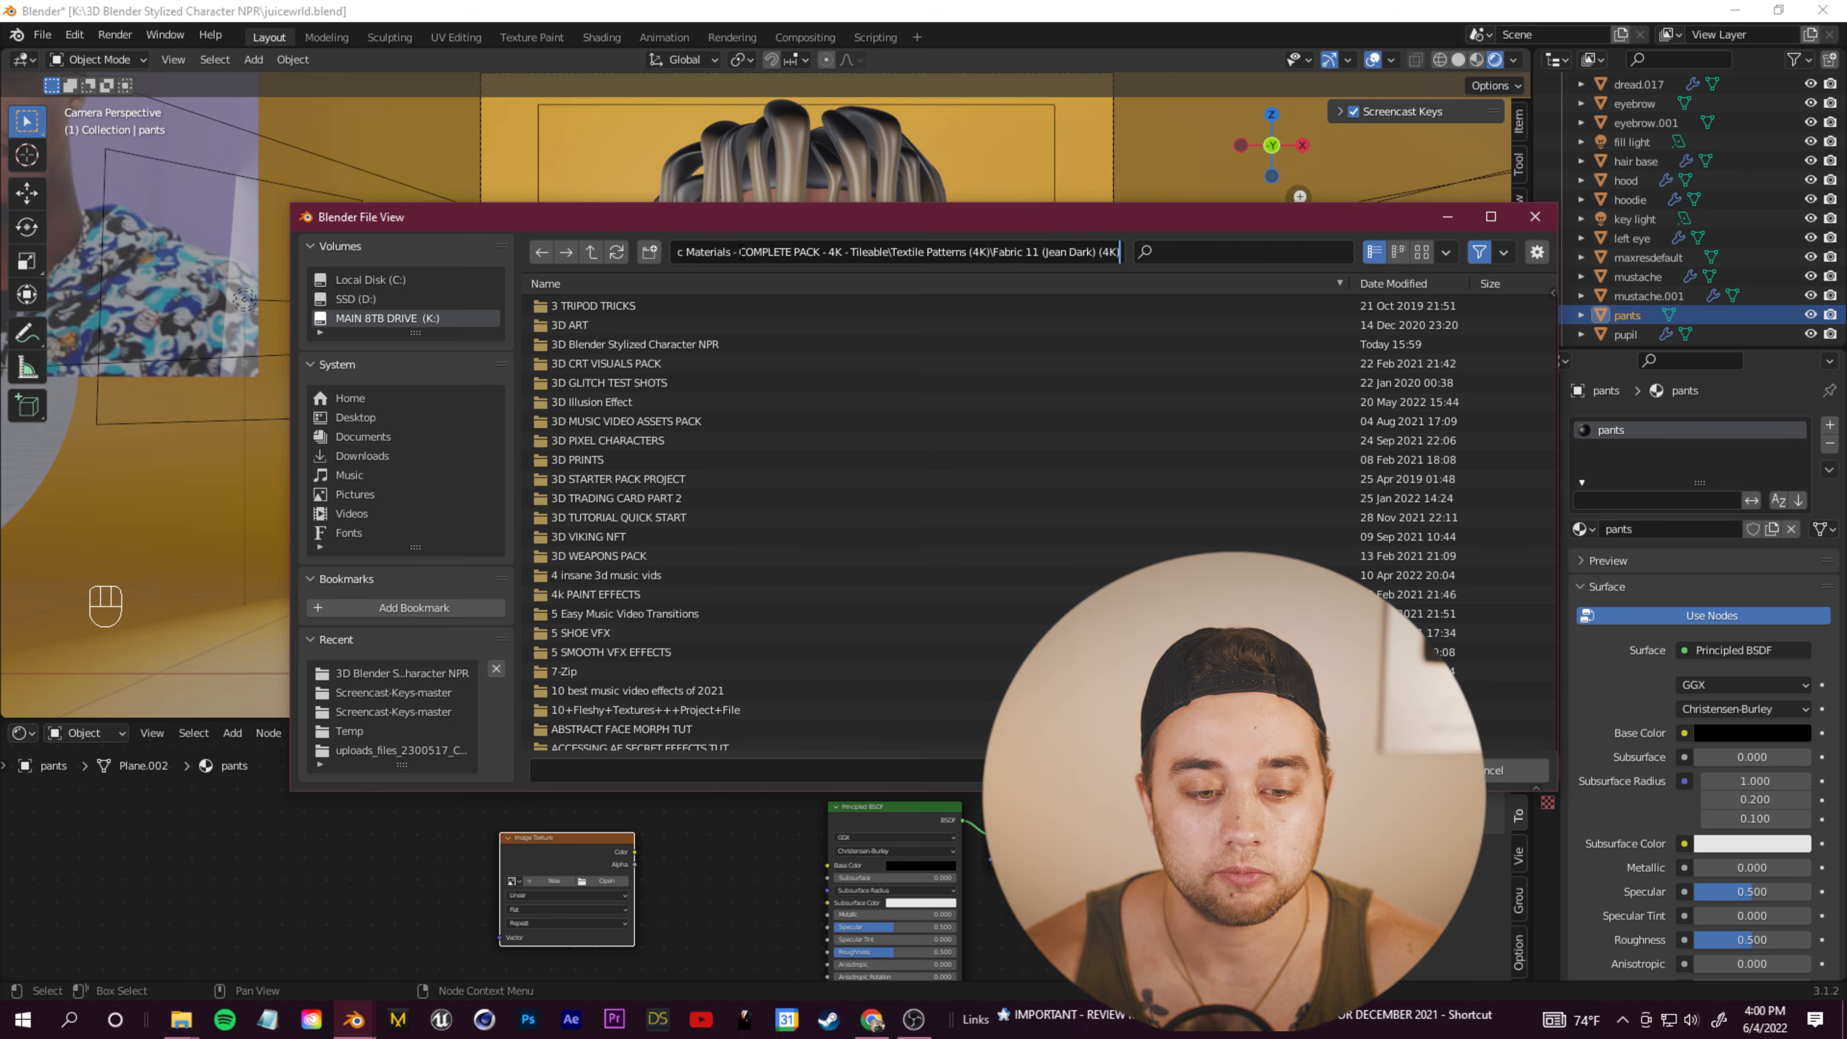
key("Return")
double_click(712, 327)
left_click_drag(635, 851, 729, 814)
Step: Duplicate the pants' image texture node and load jeandark_normal.jpg as the normal texture
middle_click_drag(452, 861, 603, 838, "shift")
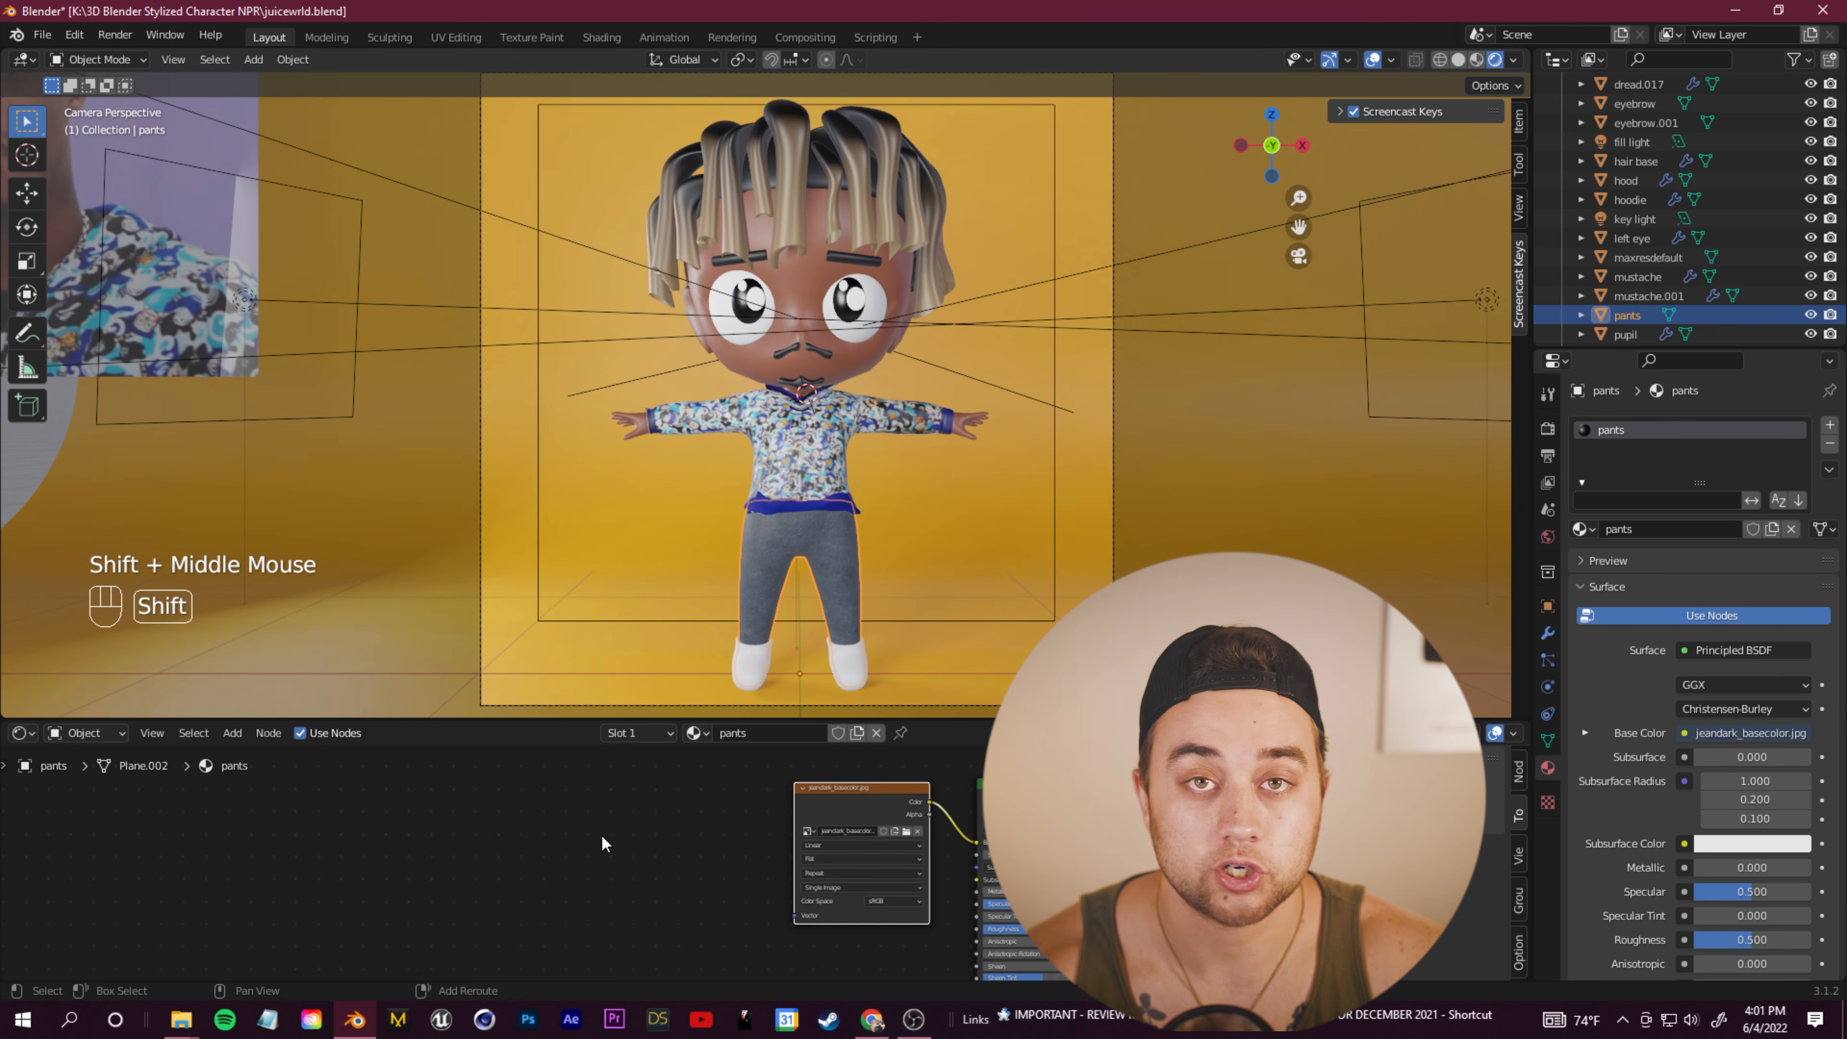
key("ctrl+v")
left_click_drag(825, 809, 582, 837)
left_click(663, 859)
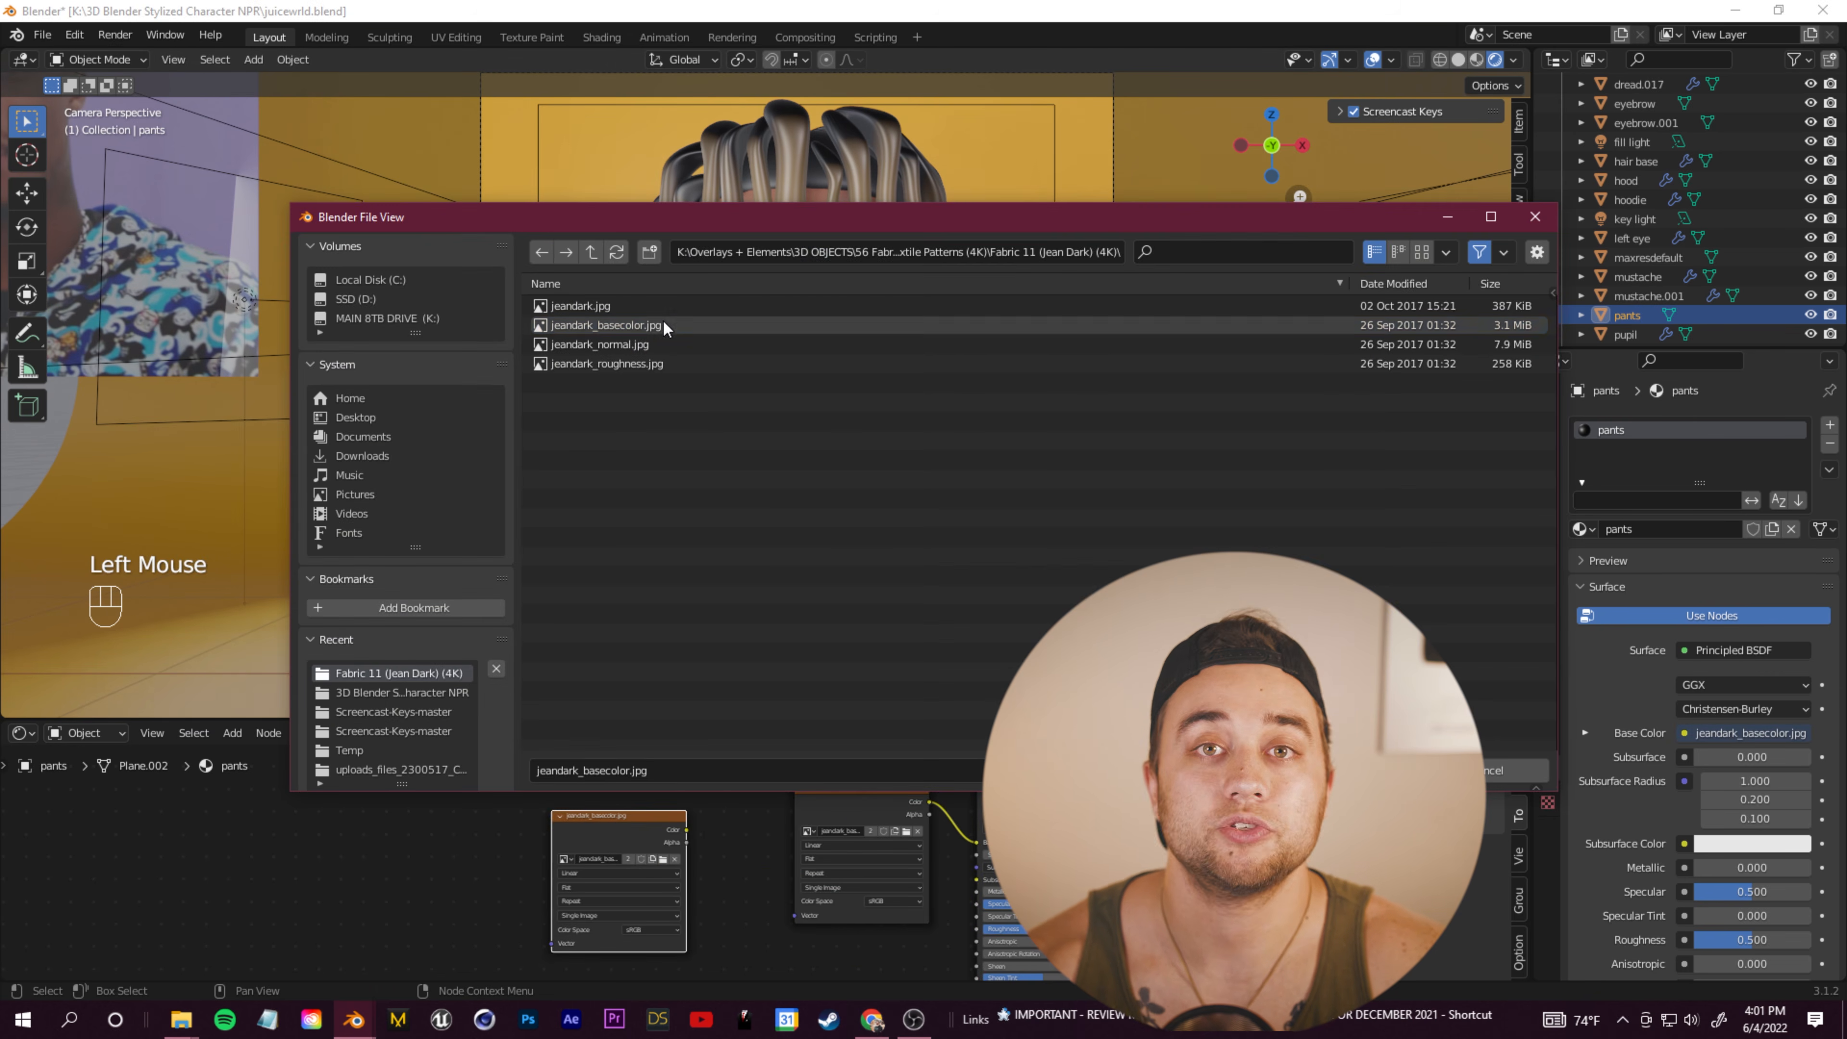
double_click(665, 327)
left_click(905, 831)
double_click(640, 348)
left_click(662, 859)
double_click(640, 350)
Step: Place another image texture node in the pants material and load jeandark_roughness.jpg into it
key("g")
left_click(227, 825)
left_click(462, 860)
double_click(648, 357)
Step: Connect the jeandark roughness and normal textures to the pants' Principled BSDF shader
middle_click_drag(528, 869, 574, 813, "shift")
left_click_drag(732, 778, 813, 899)
middle_click_drag(962, 940, 869, 912, "shift")
scroll(914, 902, "up", 2)
scroll(792, 873, "down", 2)
left_click_drag(732, 770, 929, 894)
middle_click_drag(929, 898, 756, 836, "shift")
scroll(756, 836, "up", 3)
scroll(756, 836, "up", 1, "shift")
middle_click_drag(756, 836, 826, 809, "shift")
left_click_drag(841, 800, 912, 944)
middle_click_drag(679, 860, 753, 886, "shift")
scroll(673, 836, "down", 2)
left_click(540, 804)
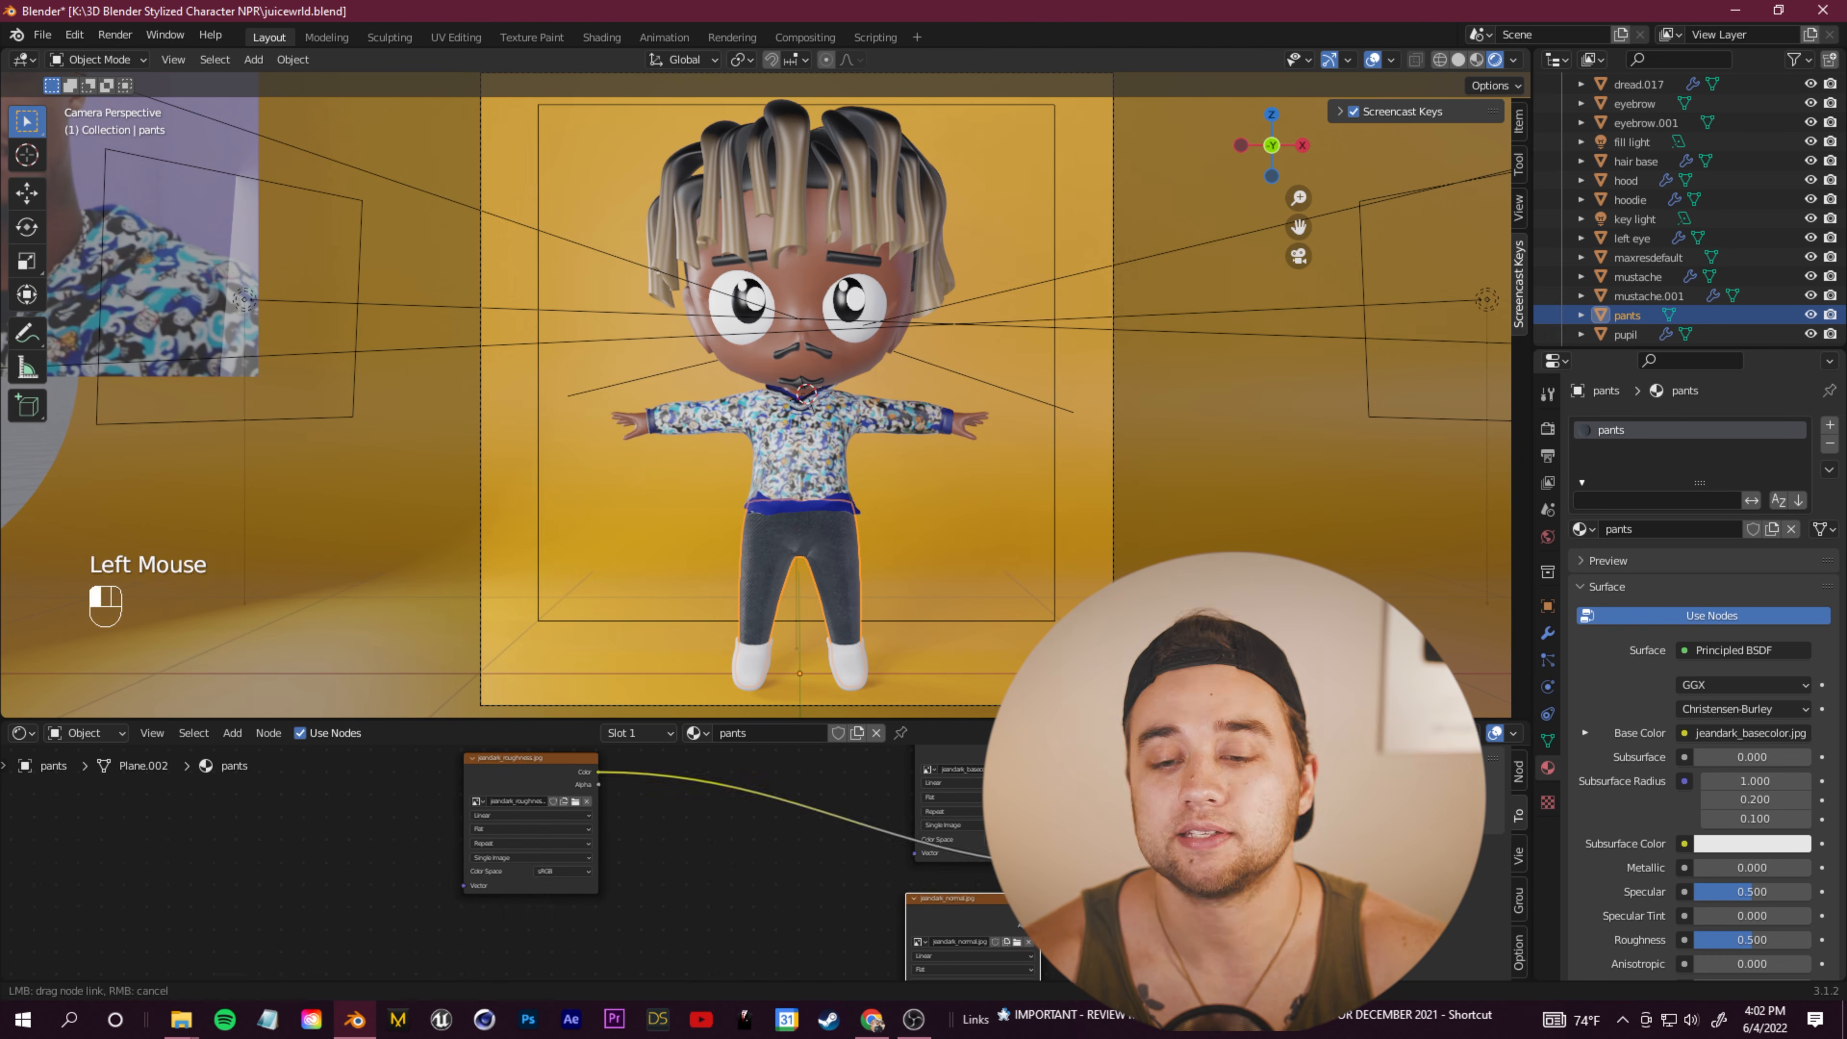